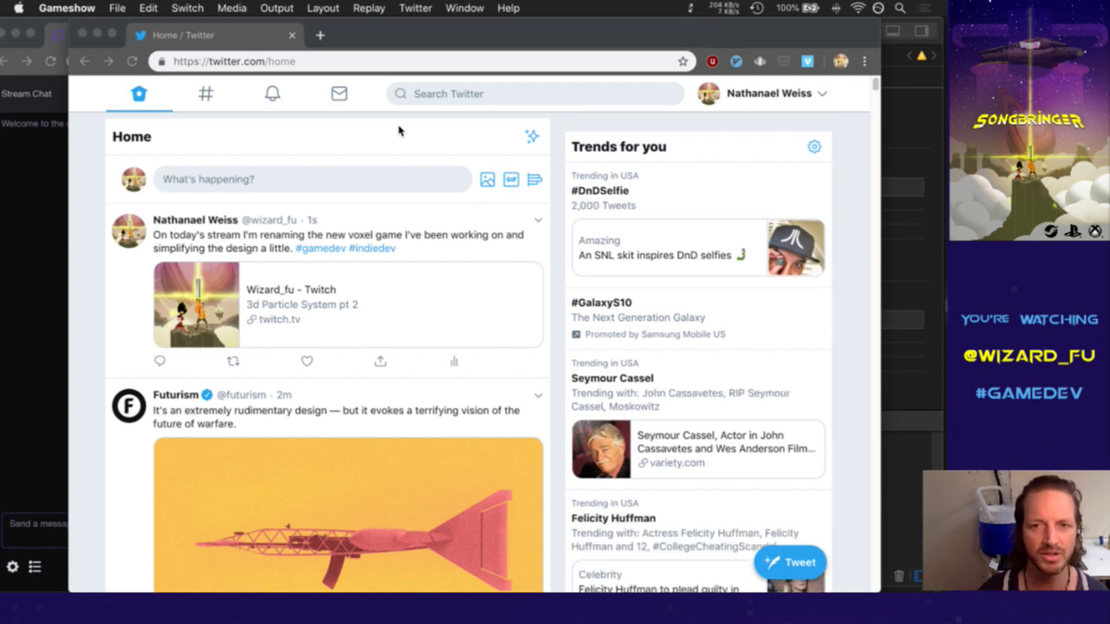
Close the Twitter browser window and minimize the Gameshow streaming window
key("super+w")
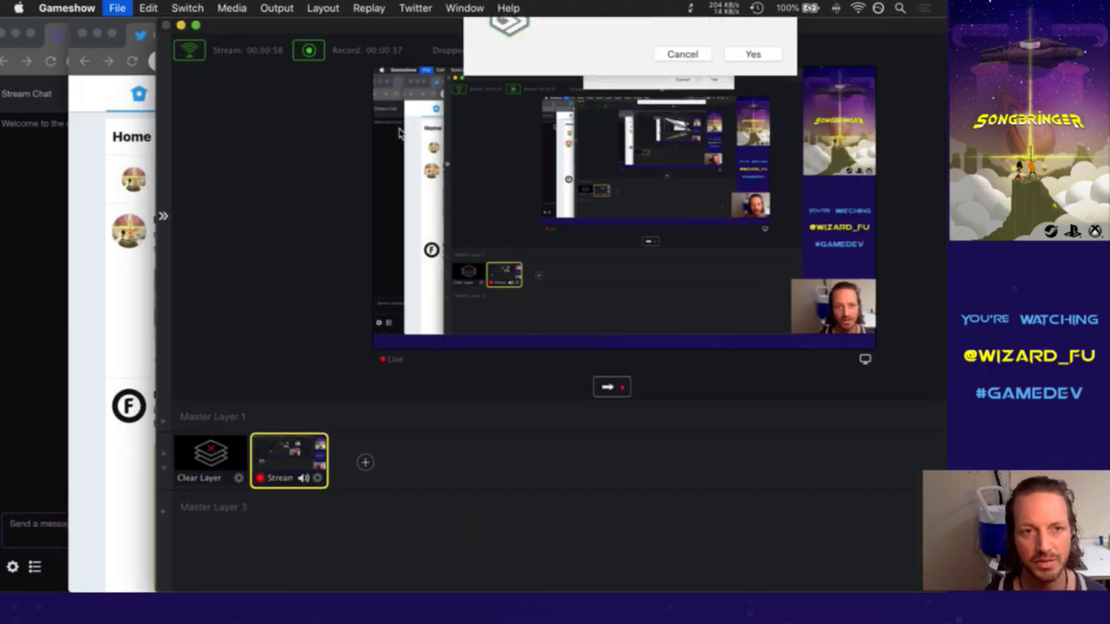
left_click(675, 97)
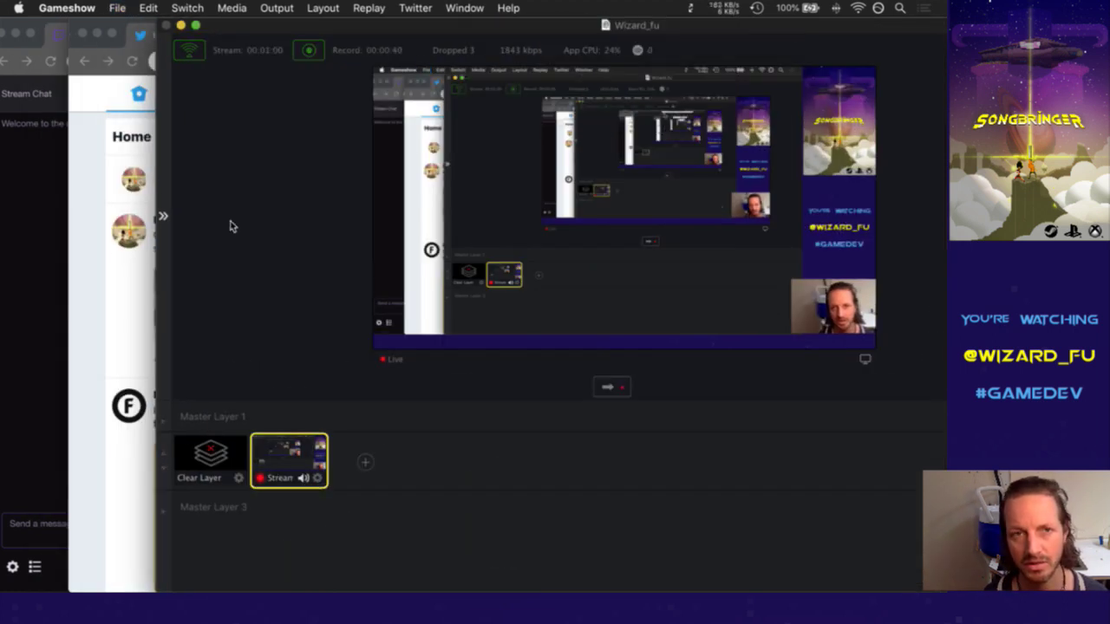
left_click(83, 201)
key("super+w")
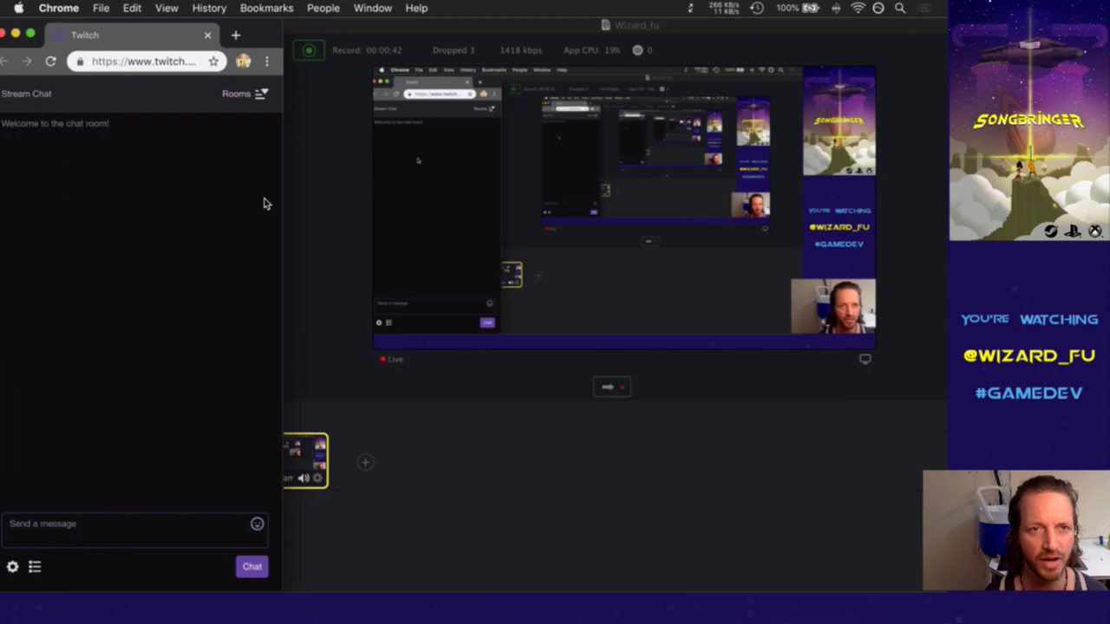
left_click(341, 24)
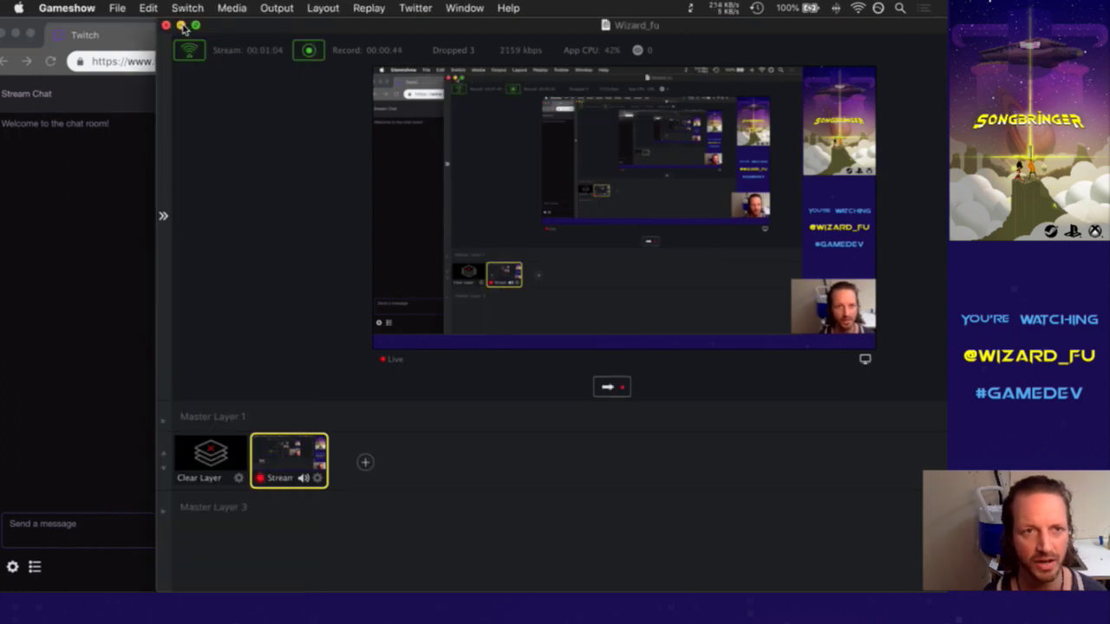
key("super+m")
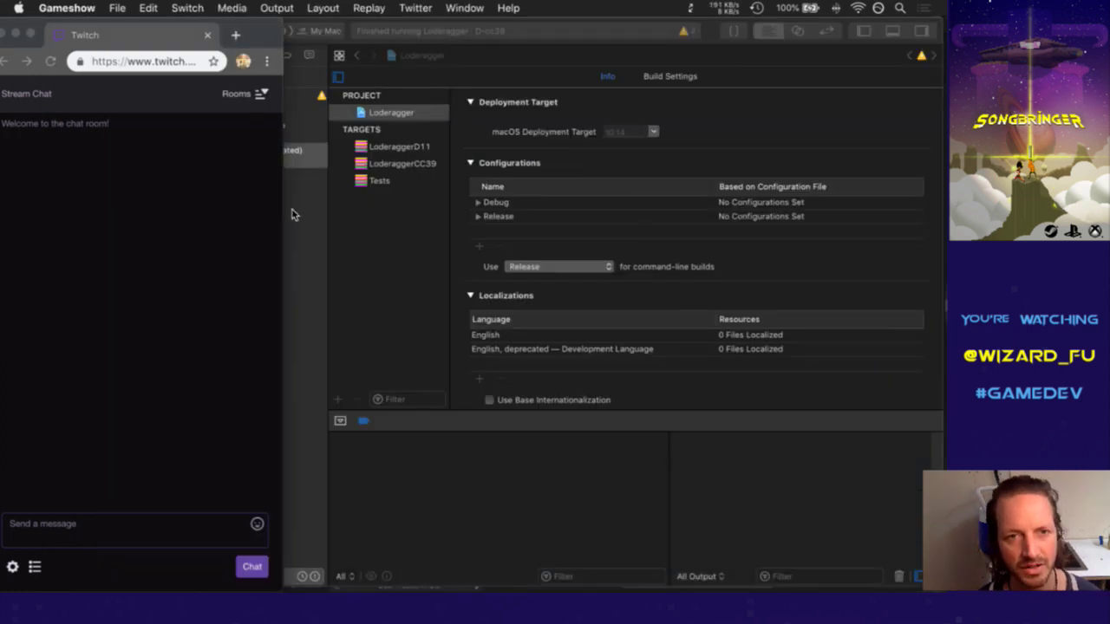
Switch to Photoshop, collapse the outlines layer group and show the wb title image layer in Poster1.psd
key("super+Tab")
key("super+Tab")
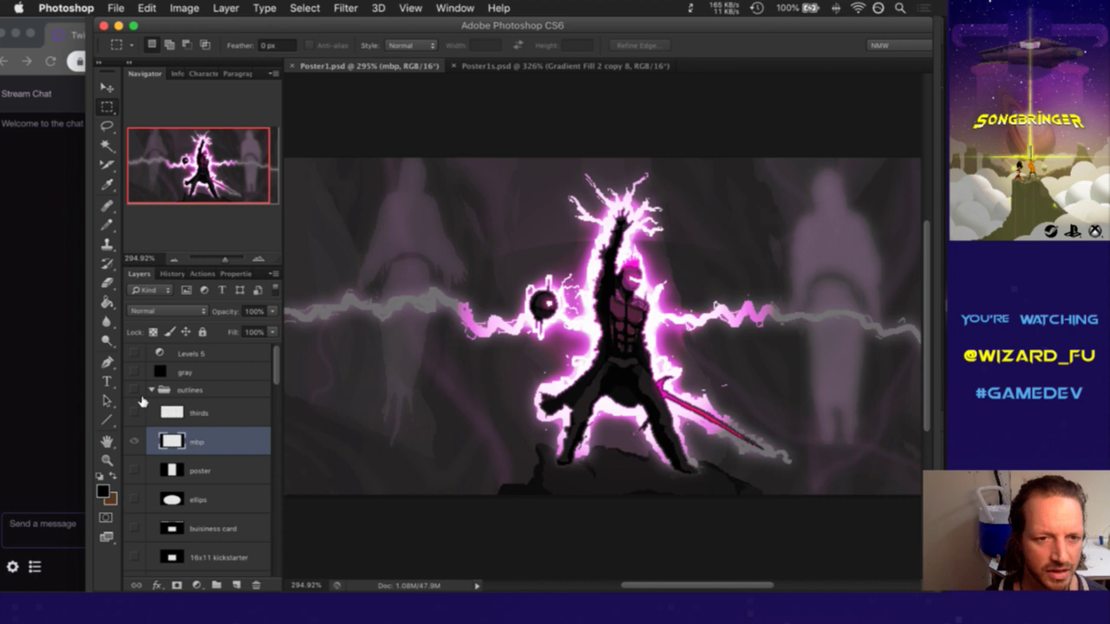
left_click(150, 390)
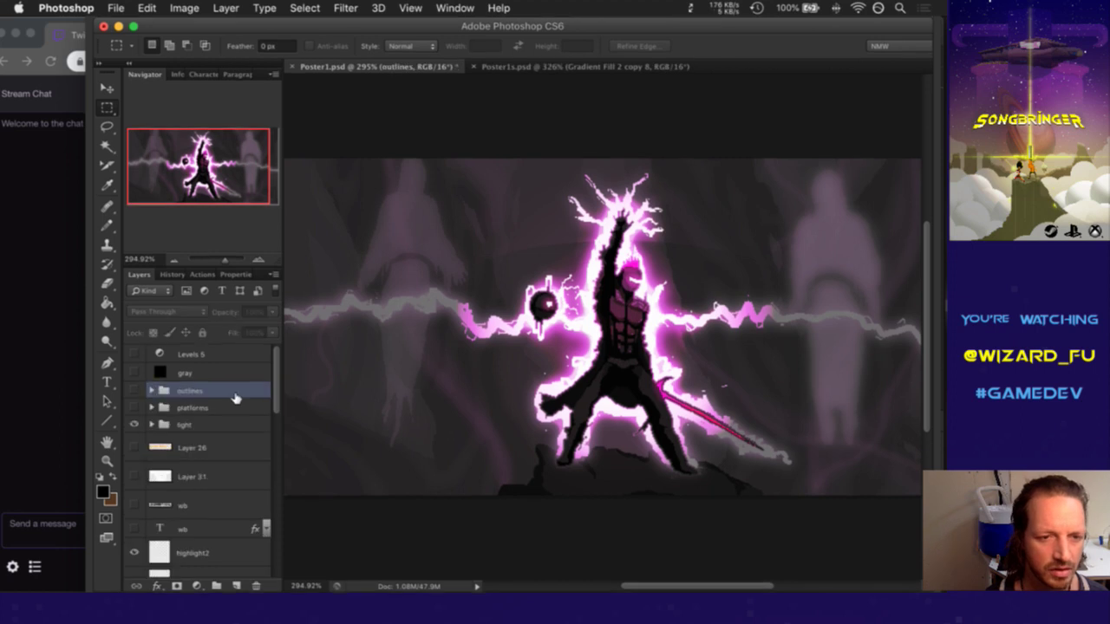
mouse_move(276, 381)
left_mouse_down()
mouse_move(276, 405)
mouse_move(275, 382)
left_mouse_up()
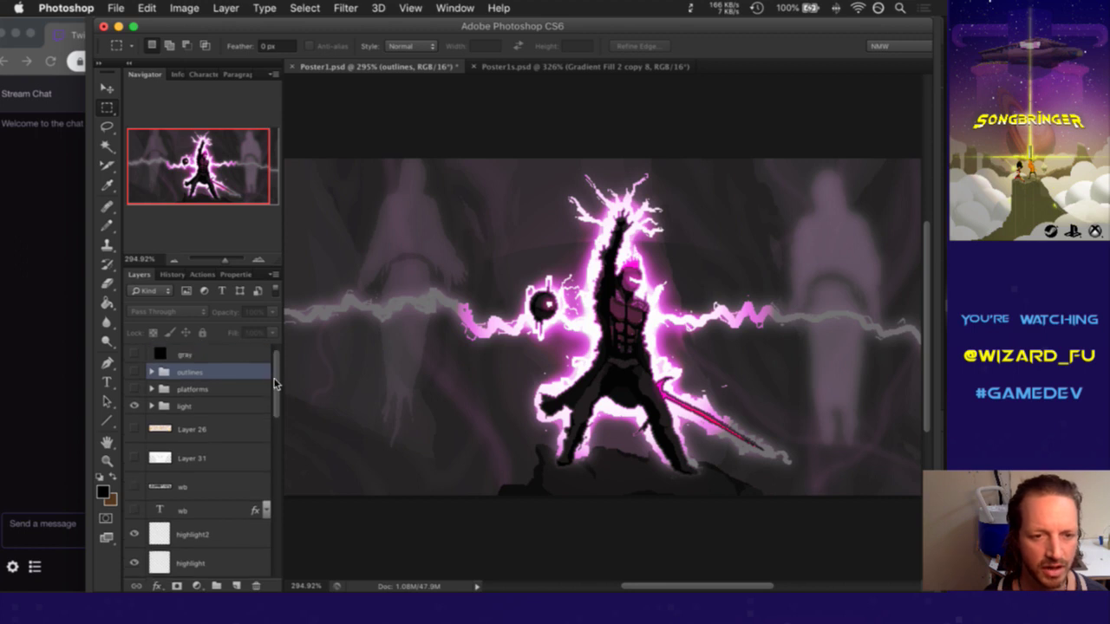
left_click(153, 487)
left_click(134, 484)
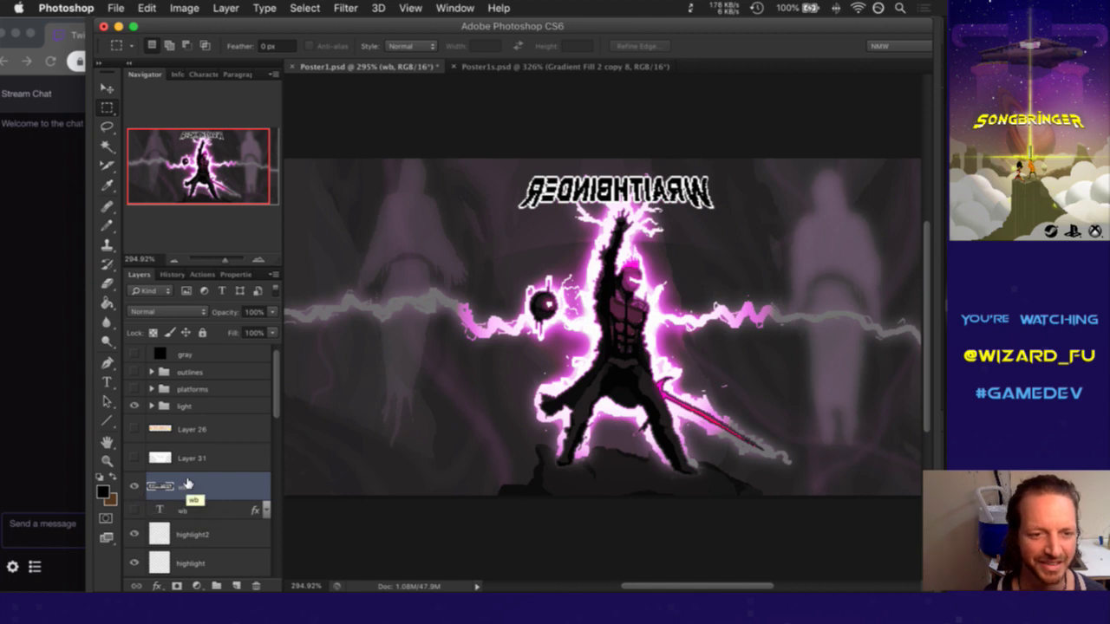
Flip the mirrored WRAITHBINDER title on the wb layer horizontally and save the poster
key("v")
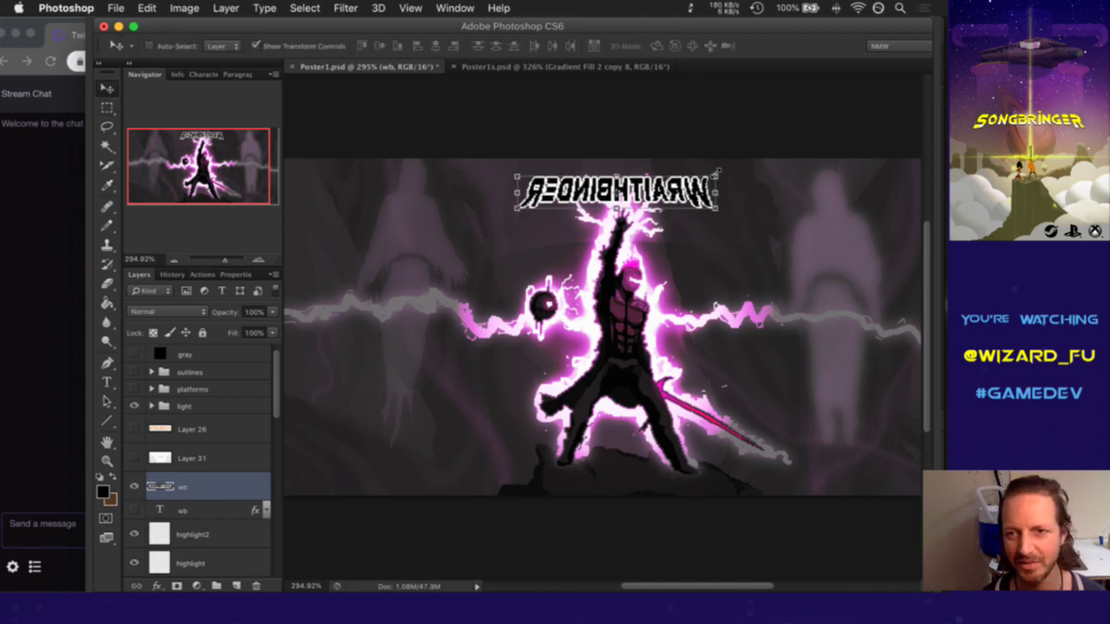
key("ctrl+t")
right_click(699, 188)
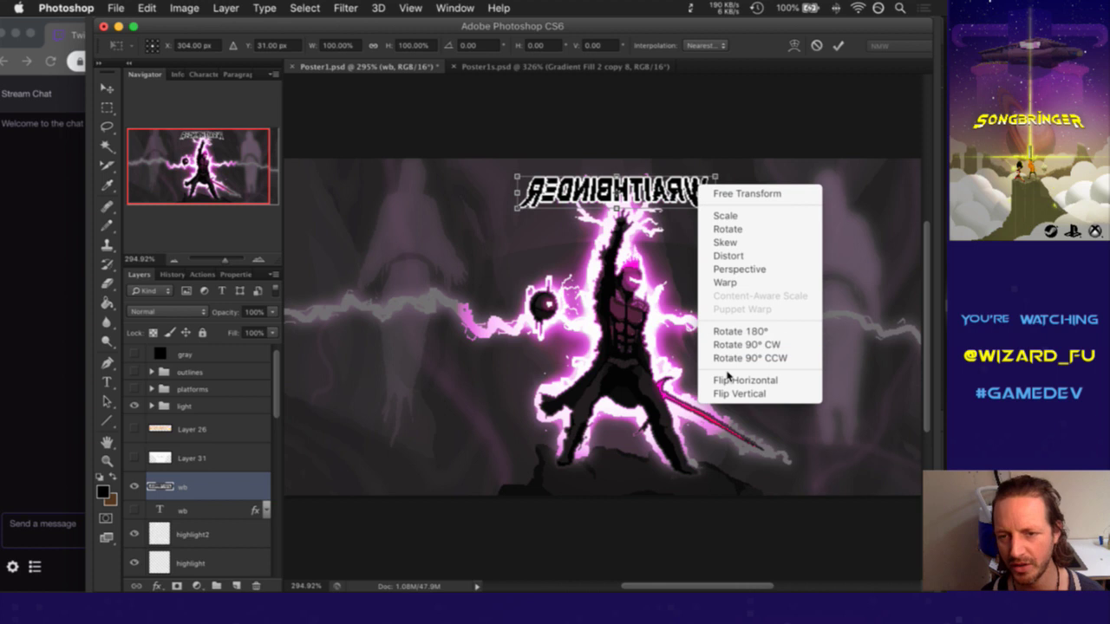
left_click(729, 380)
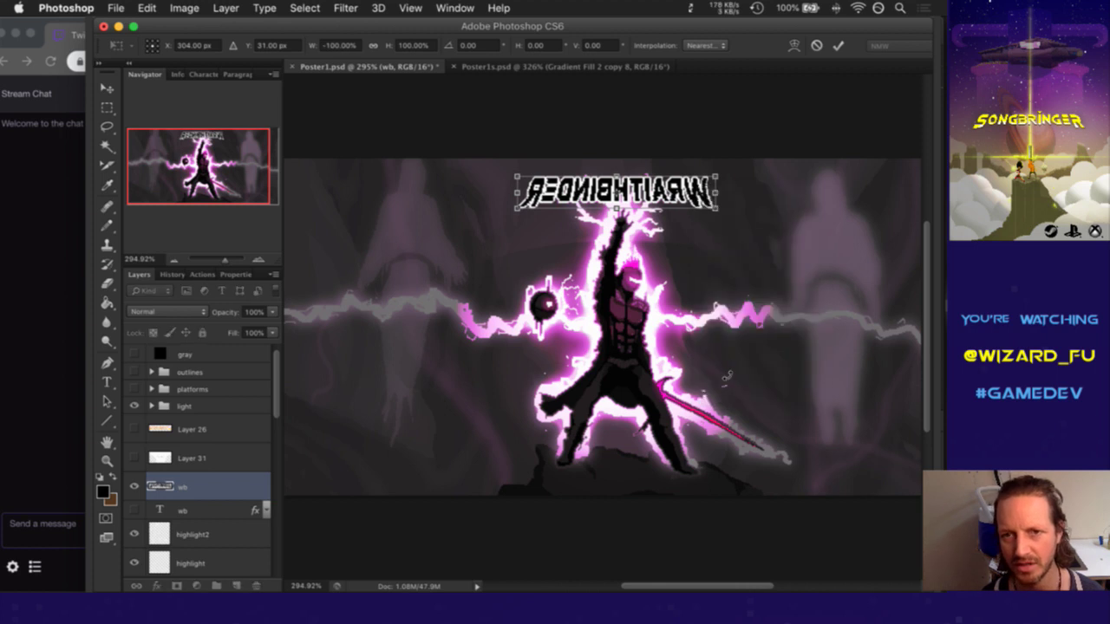
left_click(838, 45)
key("m")
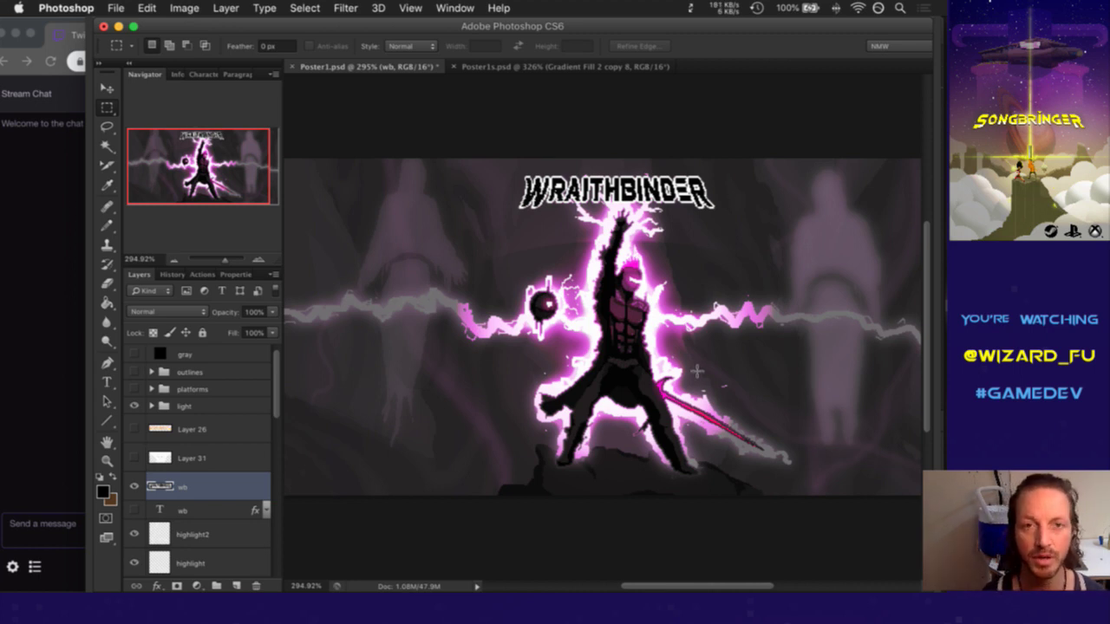
key("super+s")
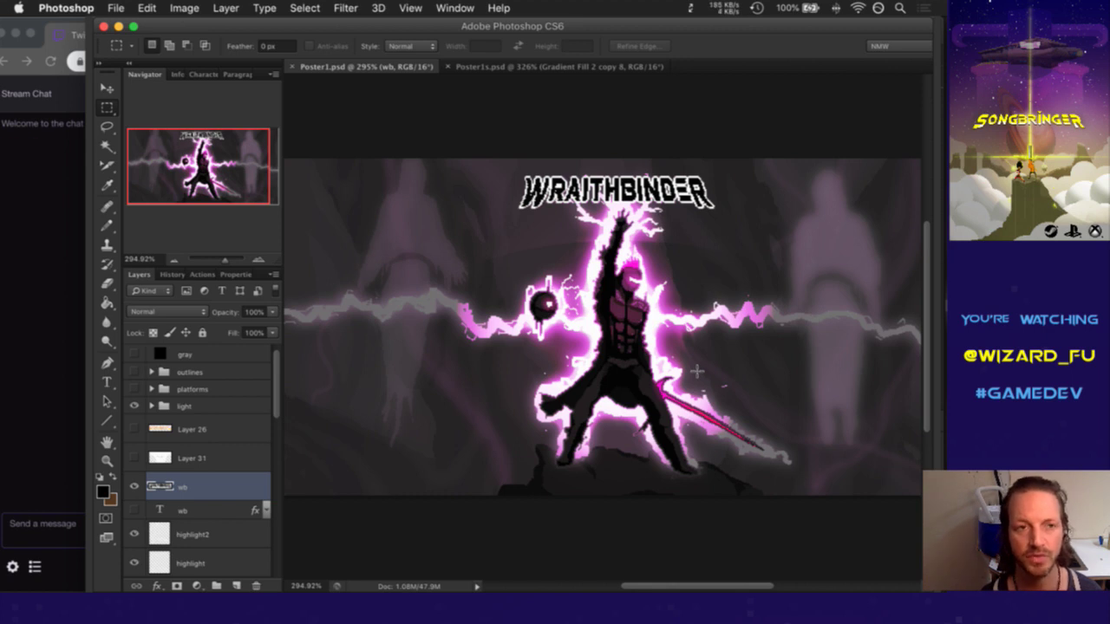
Check the Twitch chat, then switch to iTerm2 and move the Loderagger pane up one directory with cd .
left_click(51, 252)
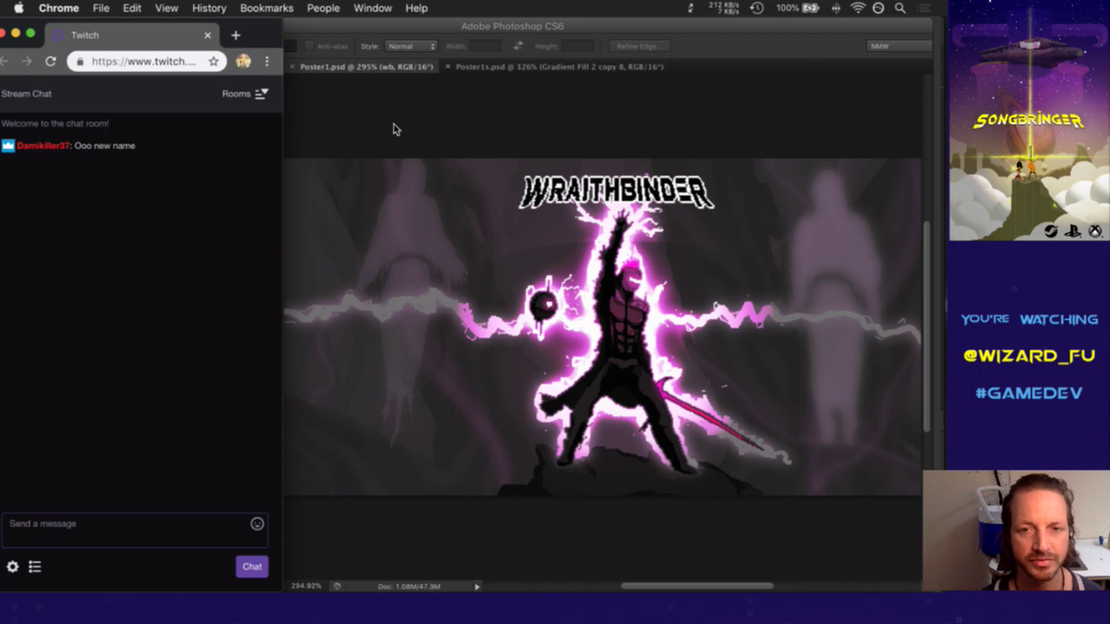
key("super+Tab")
key("super+Tab")
key("super+Tab")
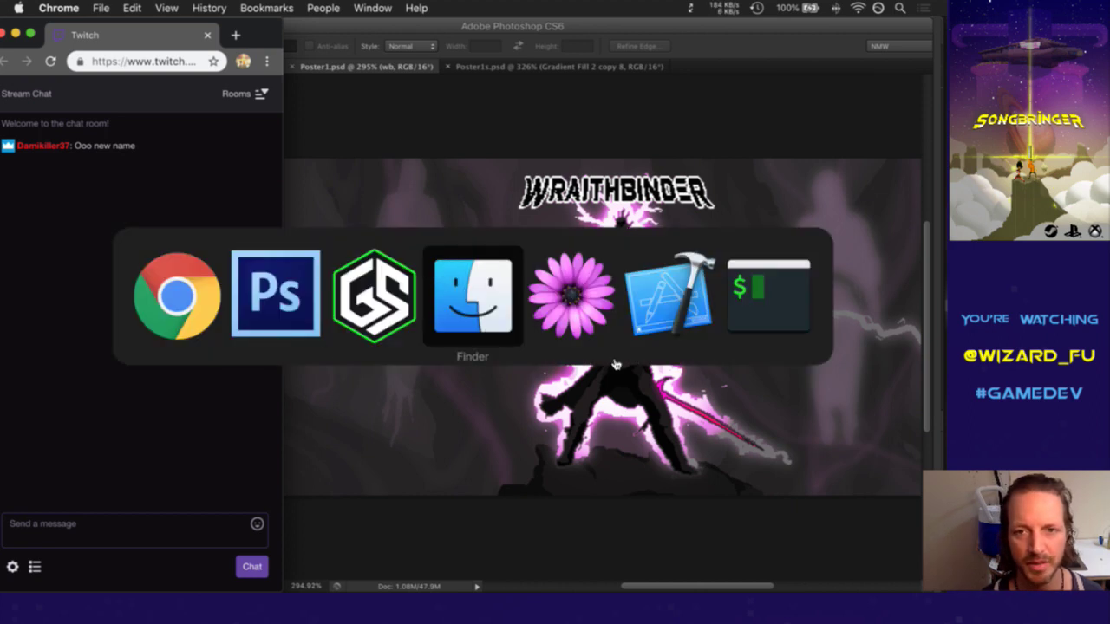
key("super+shift+Tab")
key("super+shift+Tab")
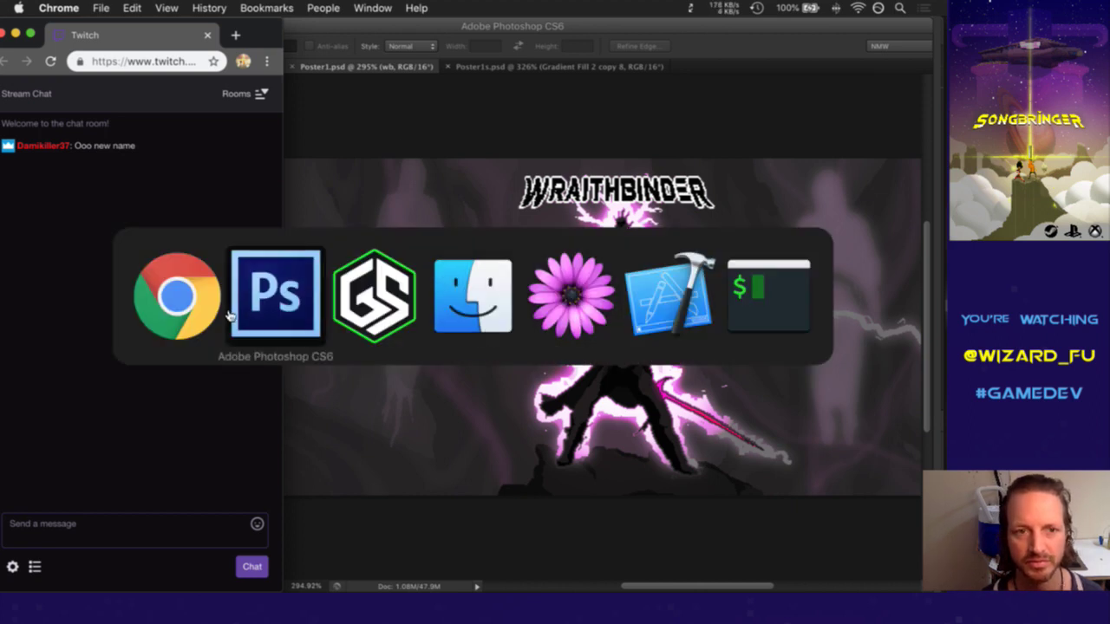
left_click(803, 296)
type("cd ..")
key("Return")
Move the Songbringer terminal pane to the root directory with cd / and return to the other pane
left_click(29, 252)
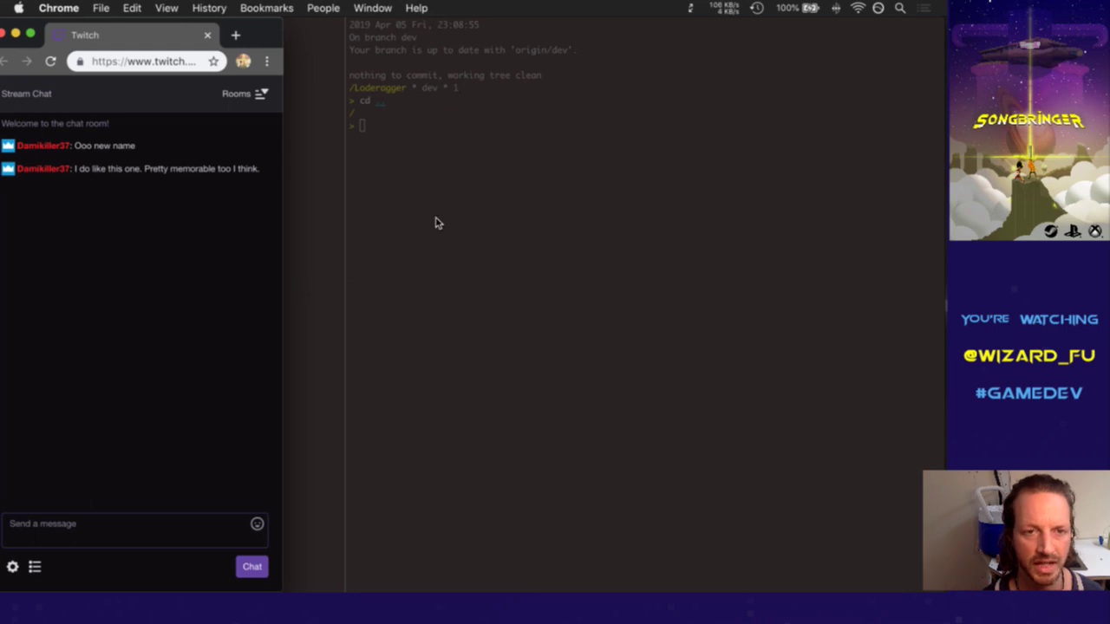
left_click(463, 209)
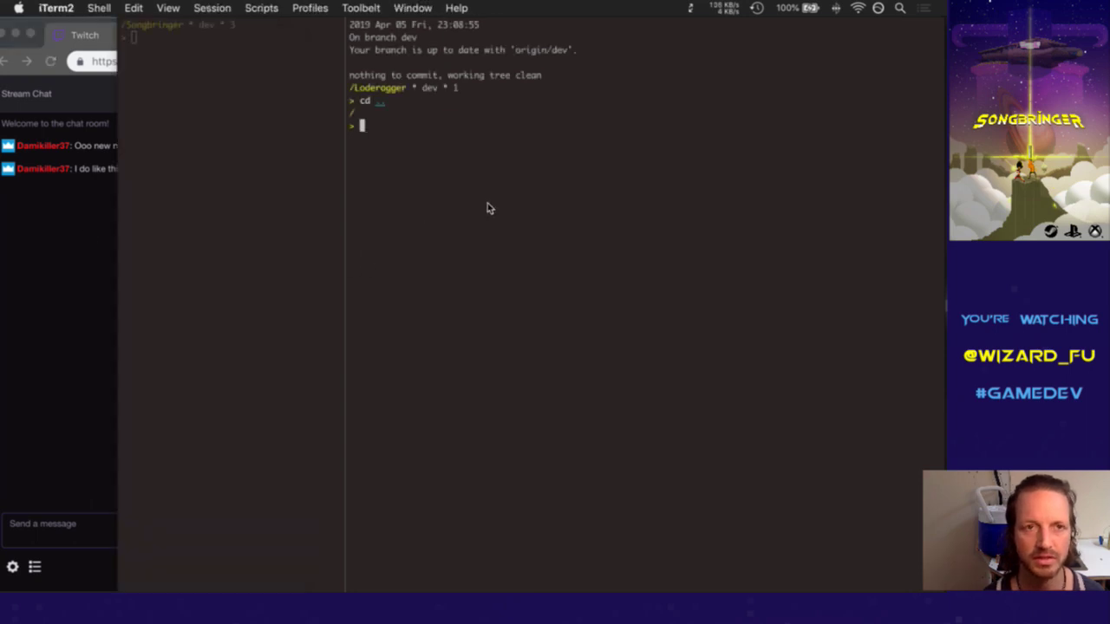
key("super+bracketleft")
type("cd ..")
key("Return")
key("super+bracketright")
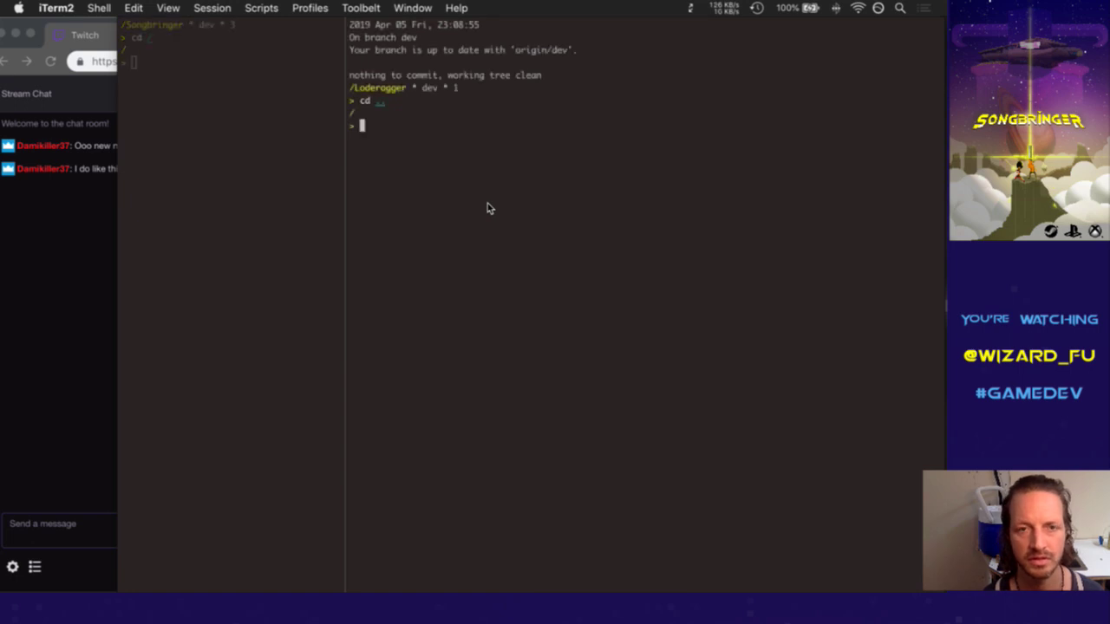
Try to rename the Loderagger folder to Wraithbinder with mv
type("mv Loder")
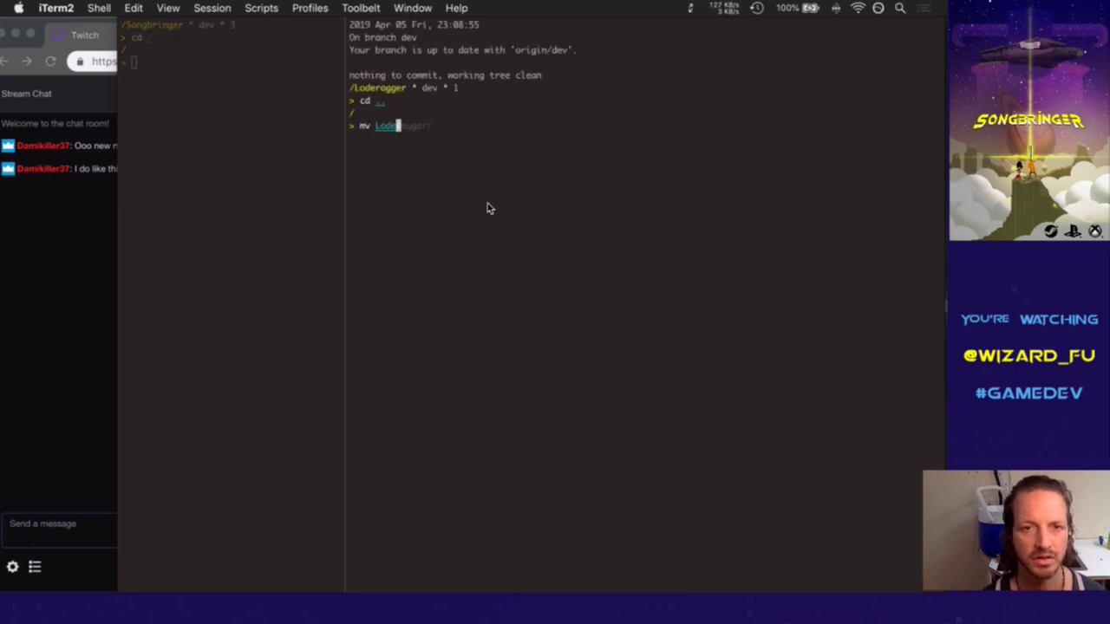
type("ogger Wraithbinder")
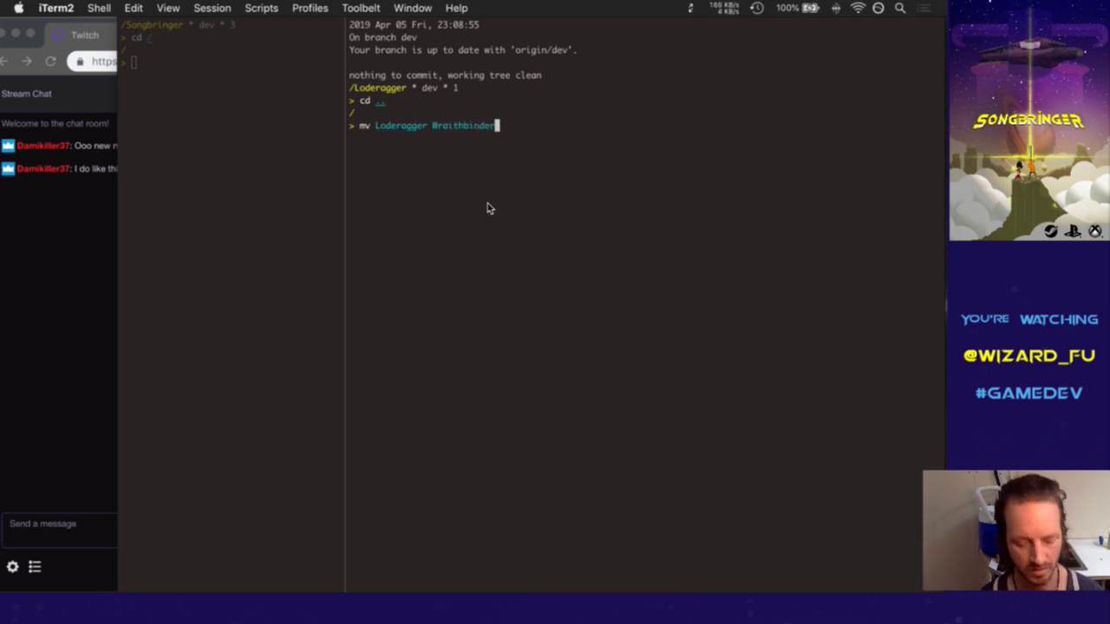
key("Return")
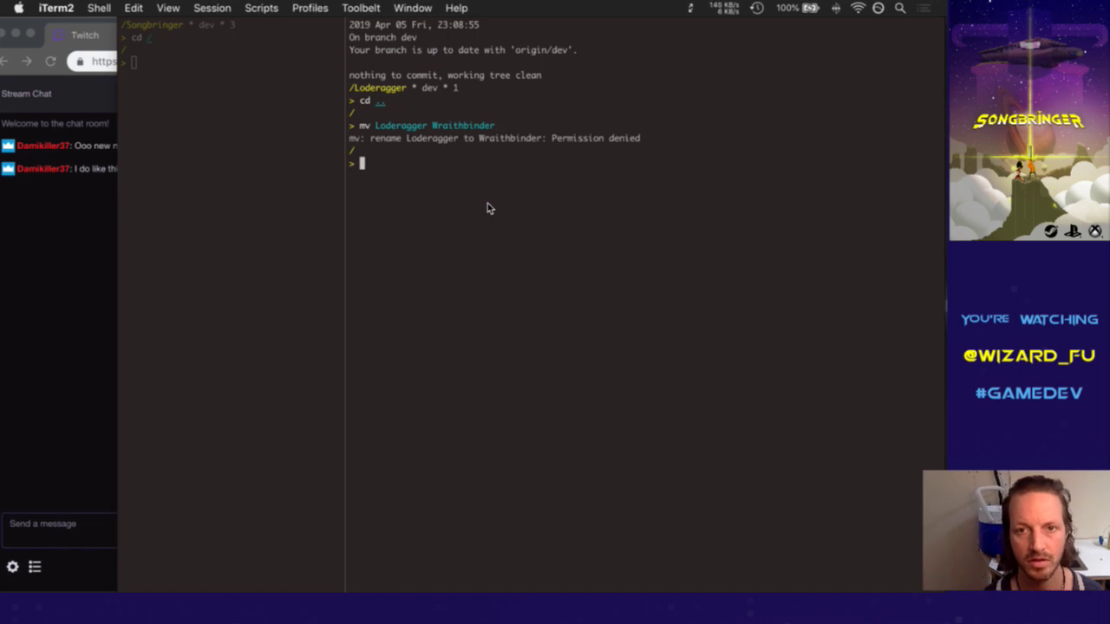
Rename the Loderagger folder to Wraithbinder with sudo mv, entering the account password when asked
key("Up")
key("Left")
key("Left")
key("Left")
key("Left")
key("Left")
key("Left")
key("Left")
key("Left")
key("Left")
key("Left")
key("Left")
key("Left")
key("Left")
key("Left")
key("Left")
key("Left")
key("Left")
key("Left")
key("Left")
key("Left")
type("sudo")
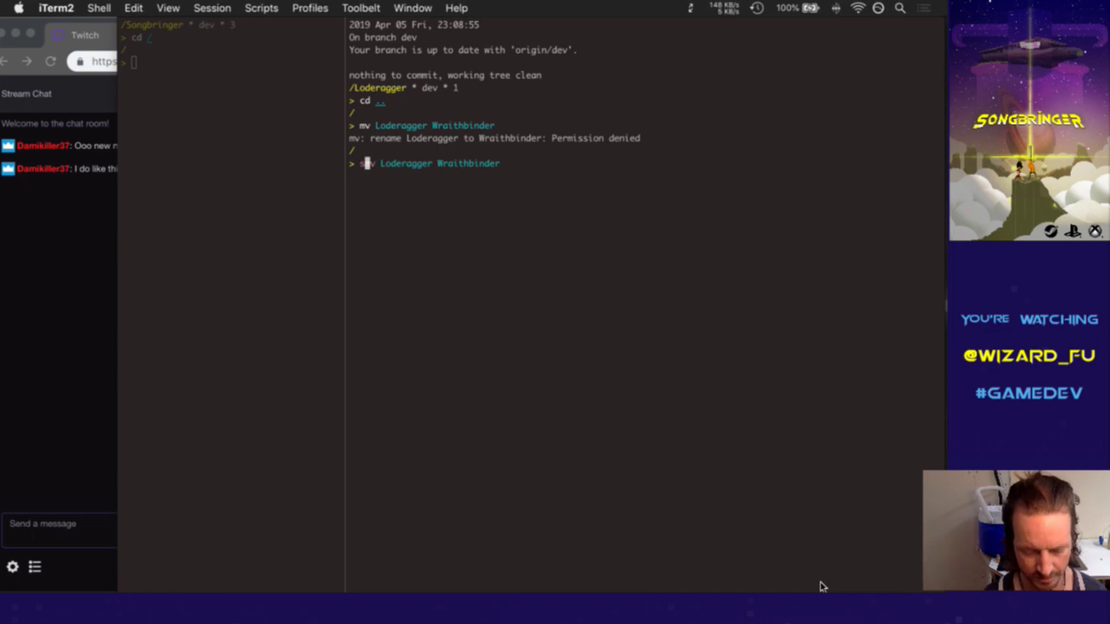
key("Return")
key("Return")
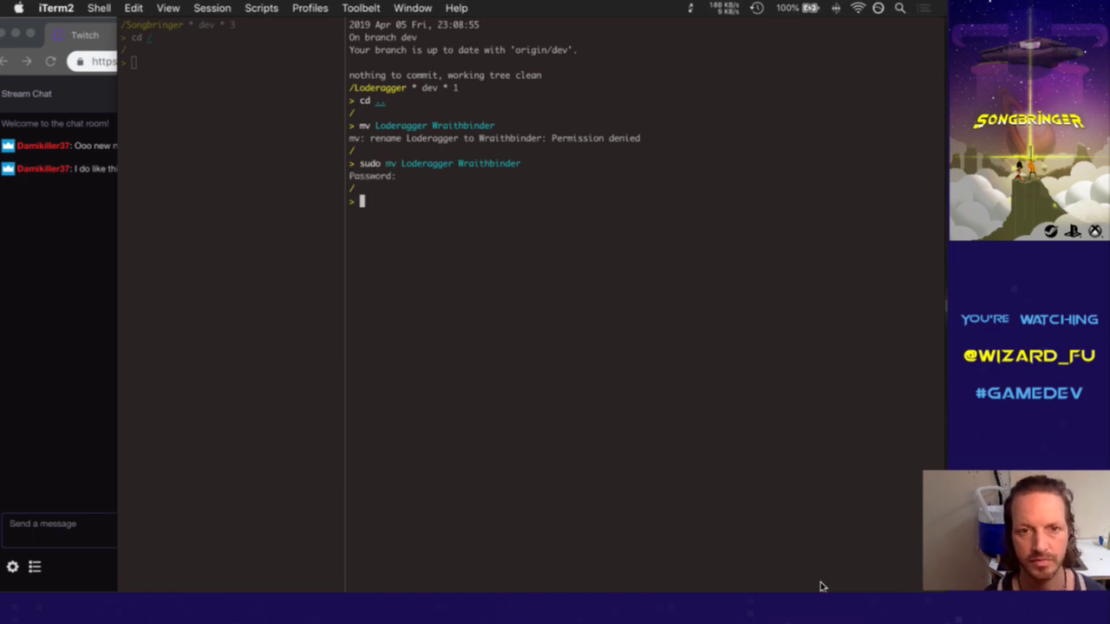
Change the current terminal pane's directory to Wraithbinder/
type("c")
key("BackSpace")
type("cd Wr")
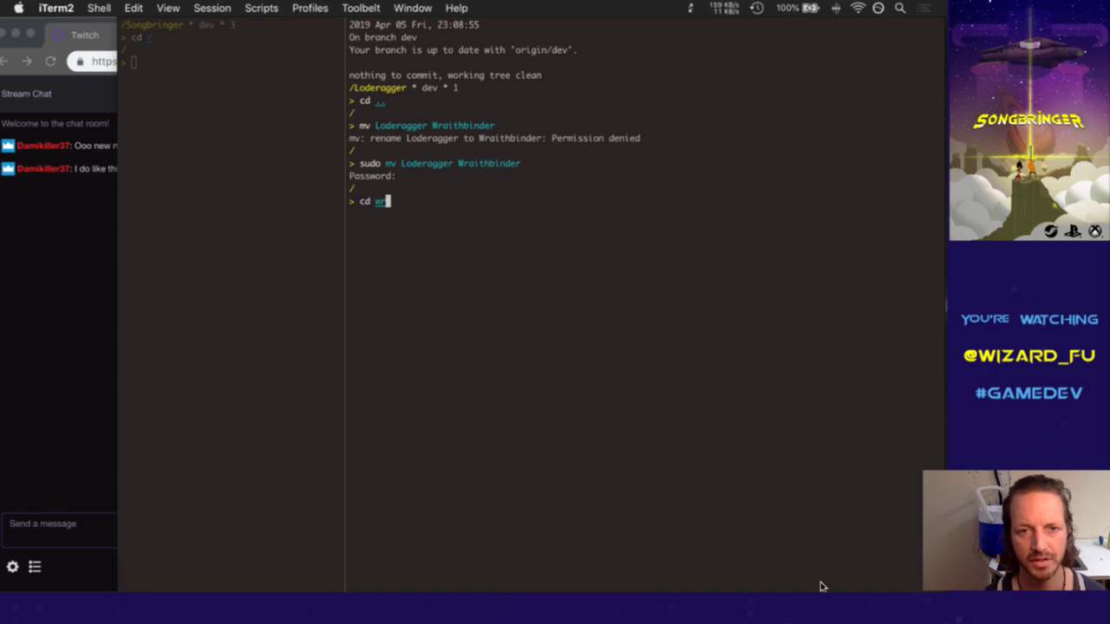
key("Return")
type("cd Wrai")
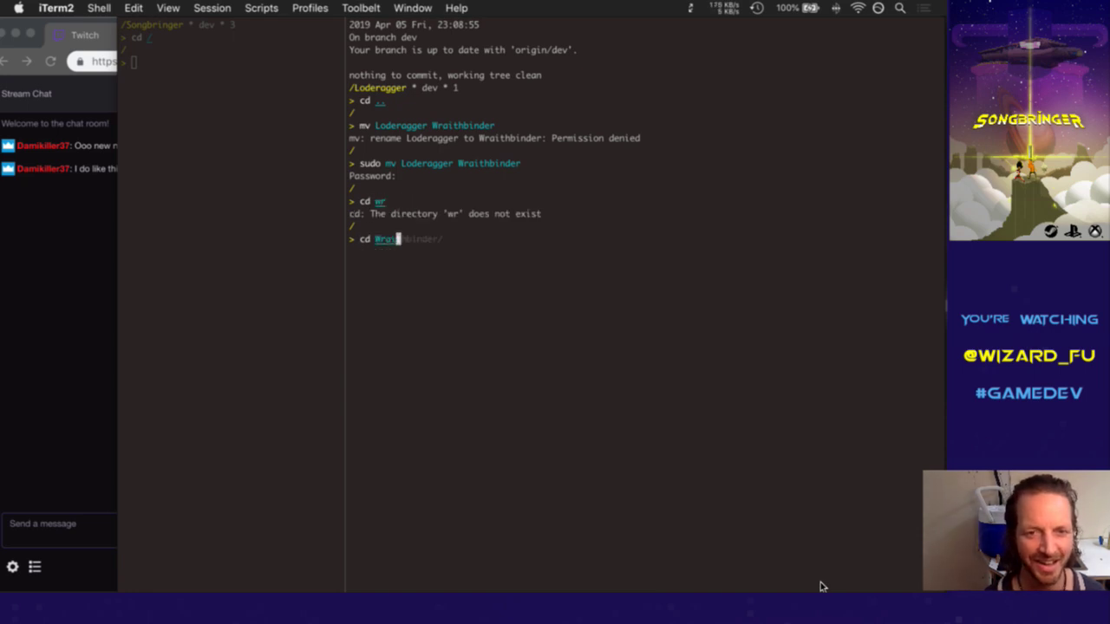
key("Right")
key("Return")
Change the former Songbringer pane's directory to Wraithbinder/ as well and return to the other pane
key("super+bracketleft")
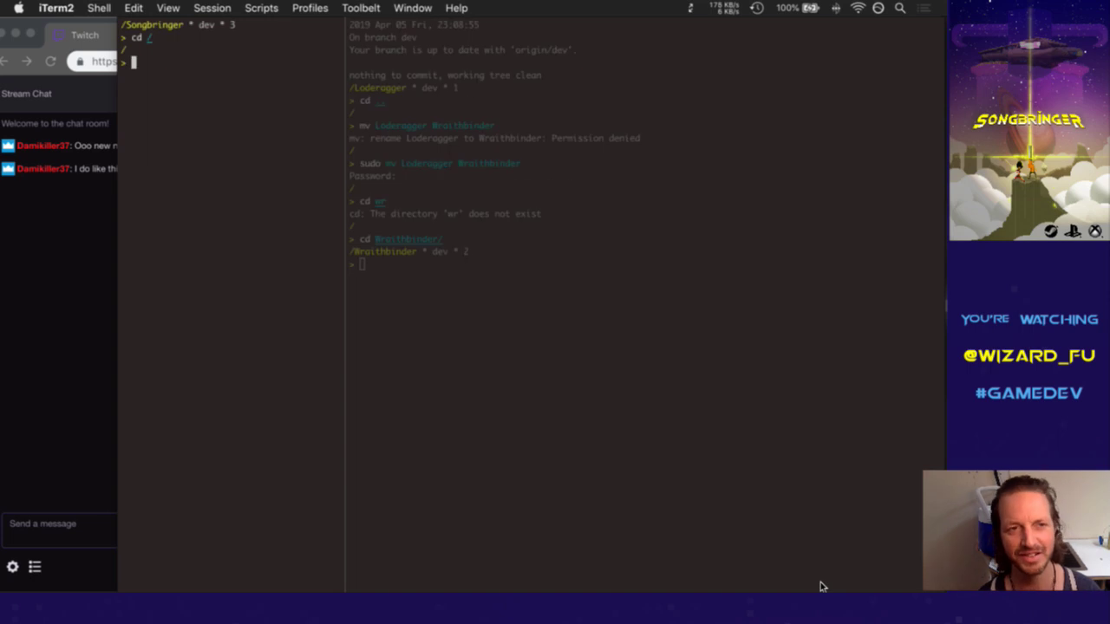
type("cd Wrai")
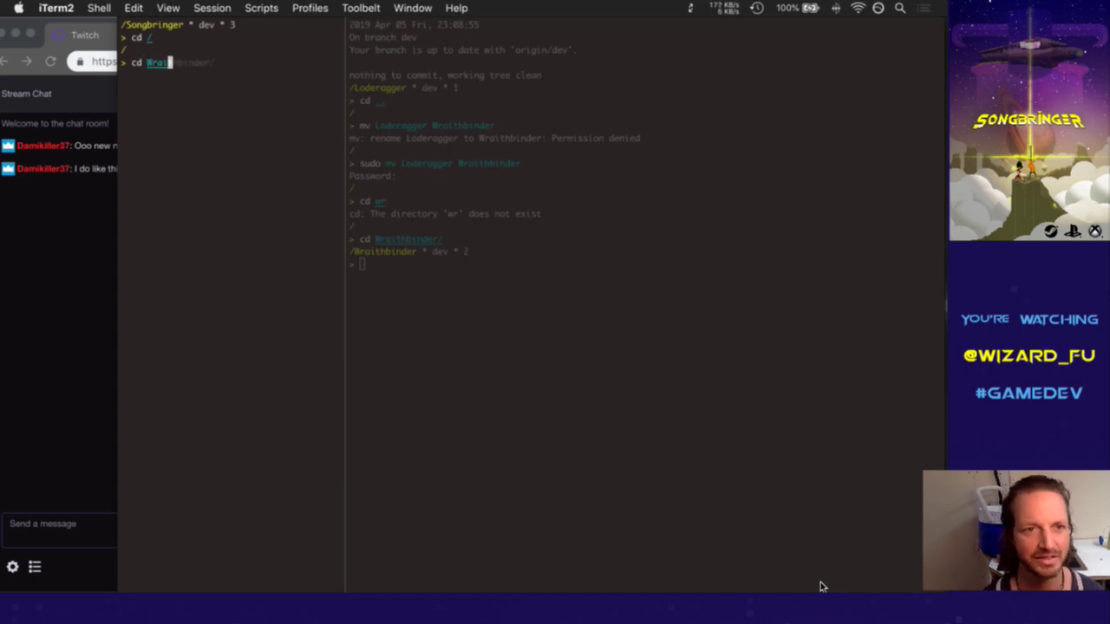
key("Right")
key("Return")
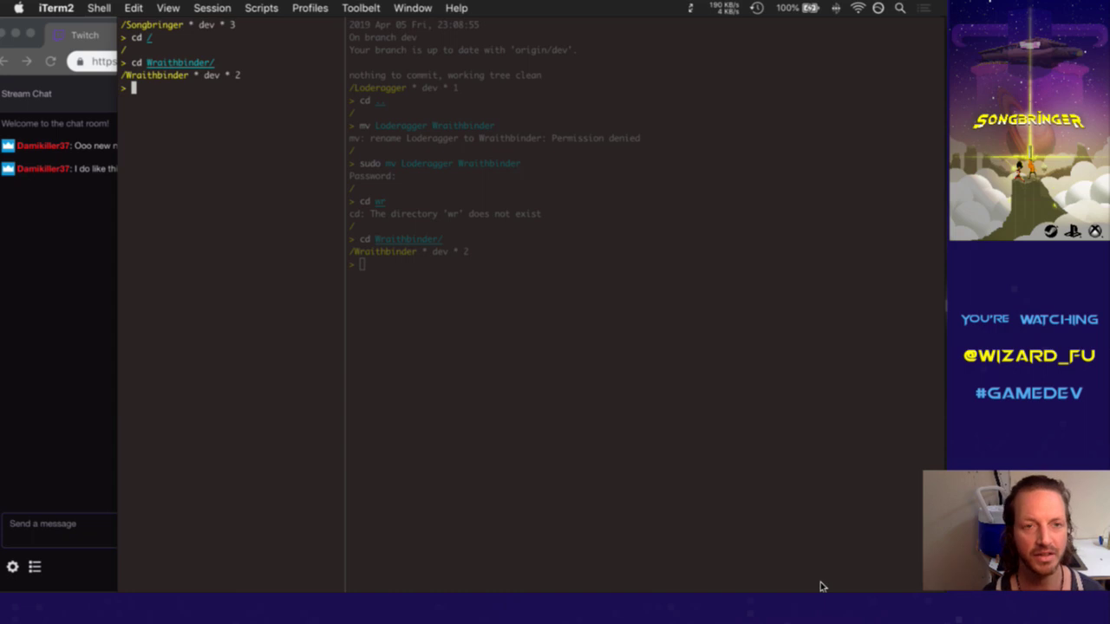
key("super+bracketright")
Switch to Photoshop, save Poster1.psd and close it
key("super+Tab")
key("super+Tab")
key("super+s")
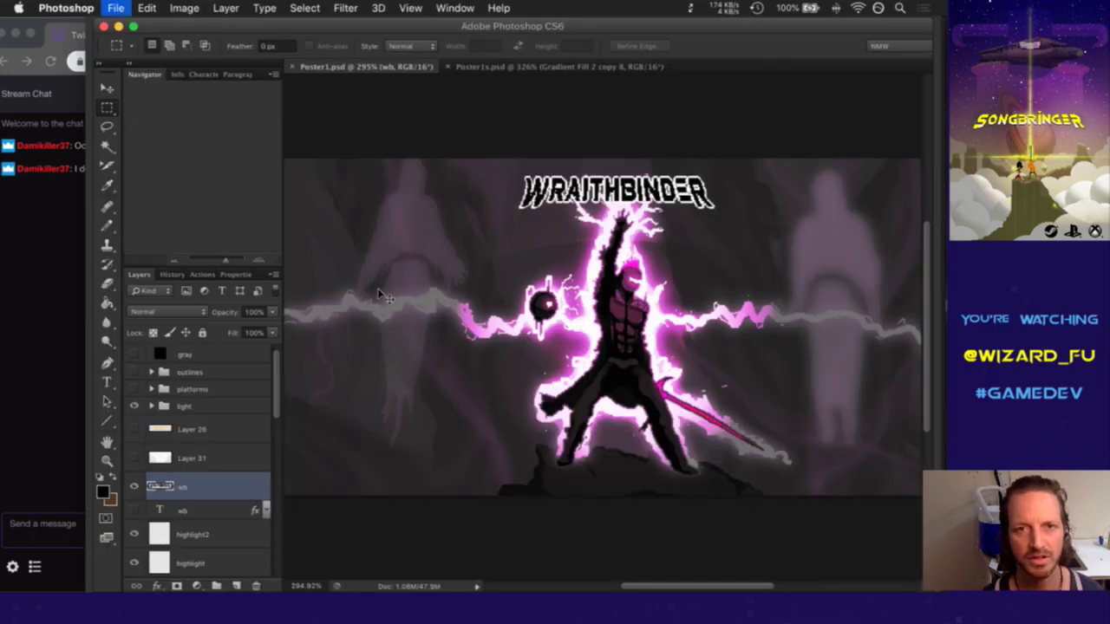
key("super+w")
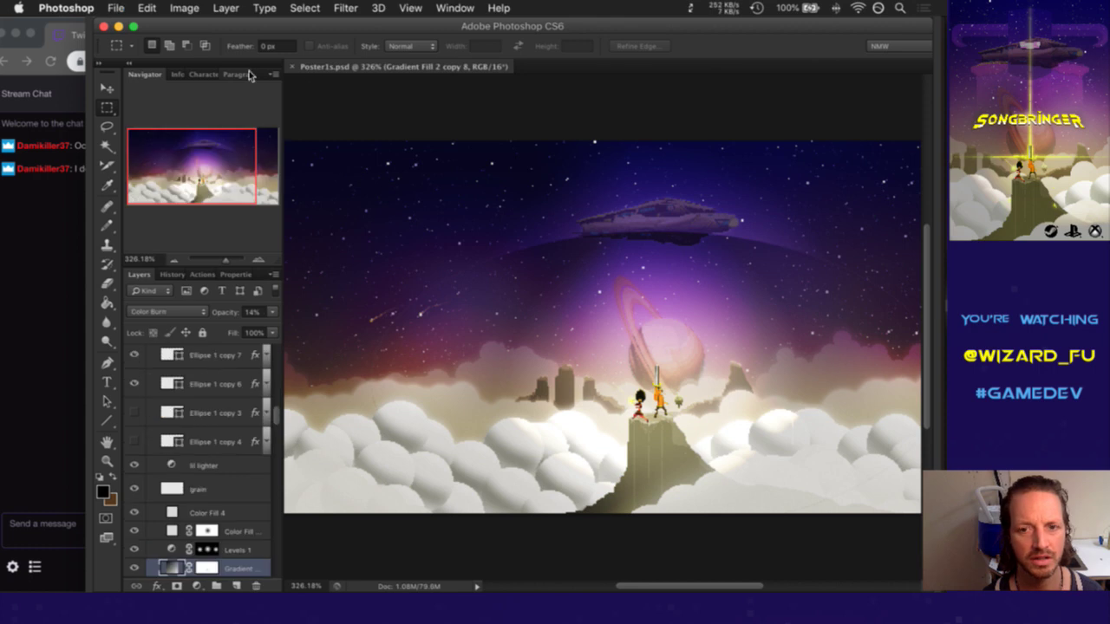
left_click(115, 8)
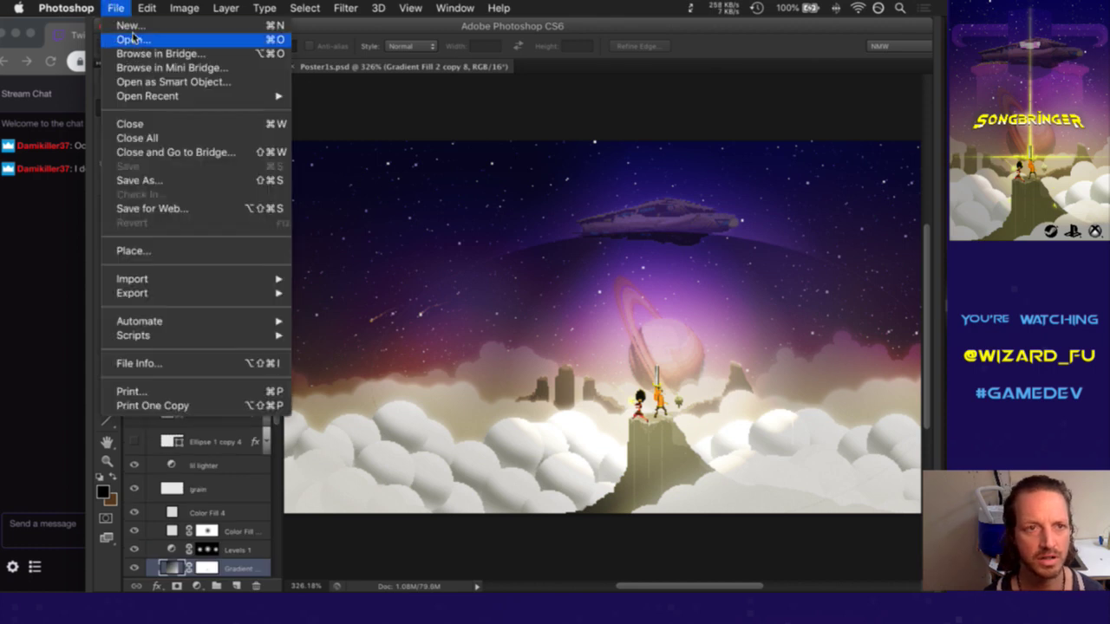
key("Escape")
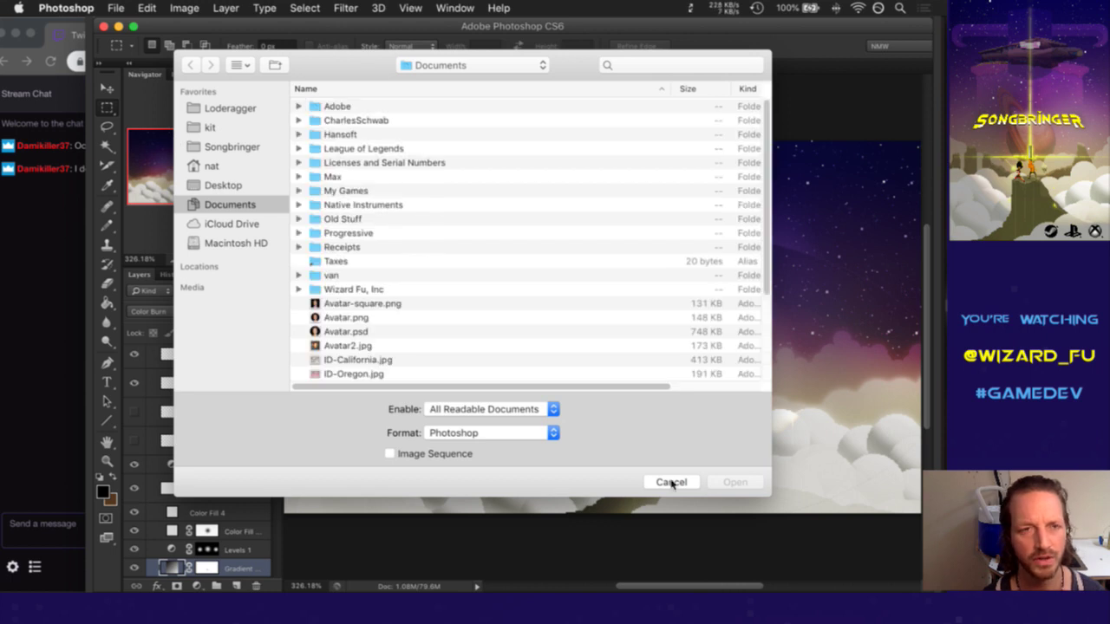
left_click(672, 483)
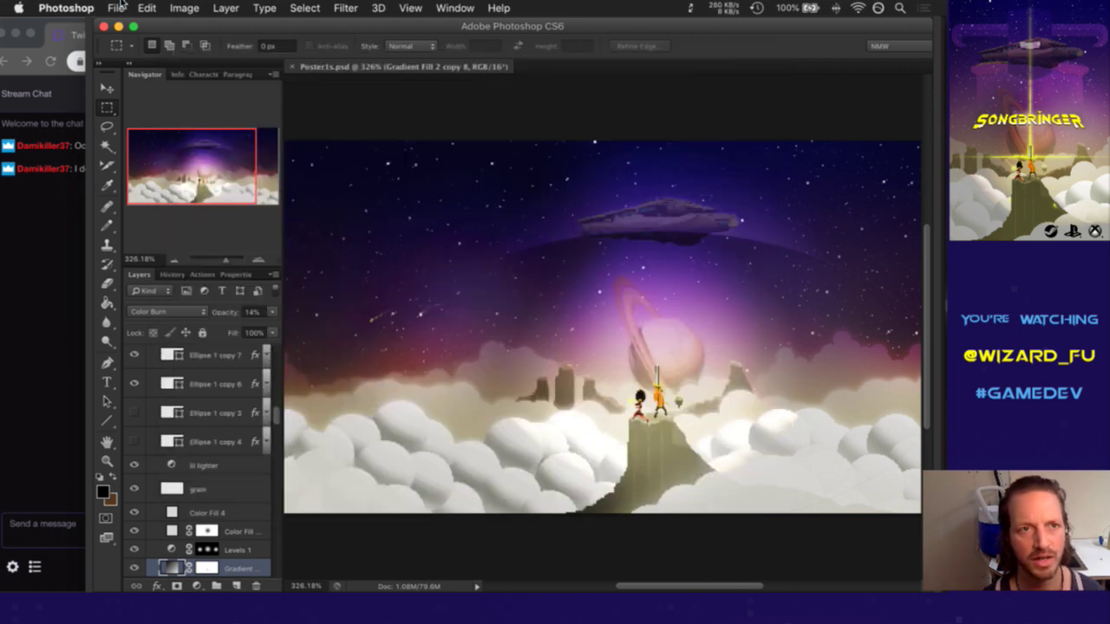
Bring up the dialog for opening a file, check the stream chat, and narrow the Name column to show the modification dates
left_click(117, 7)
mouse_move(173, 96)
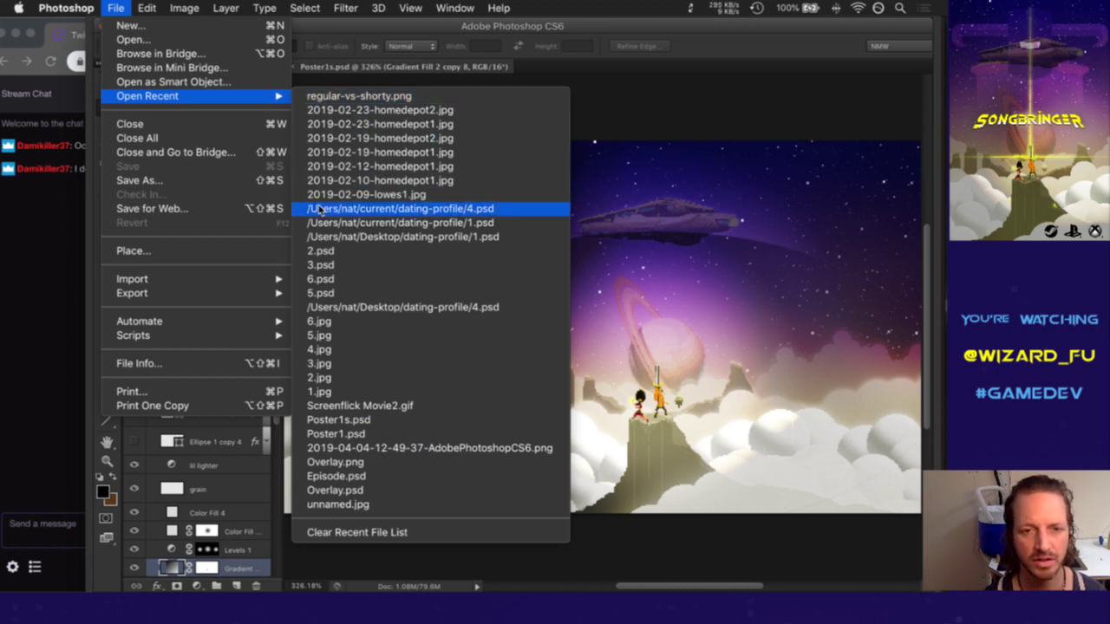
left_click(199, 43)
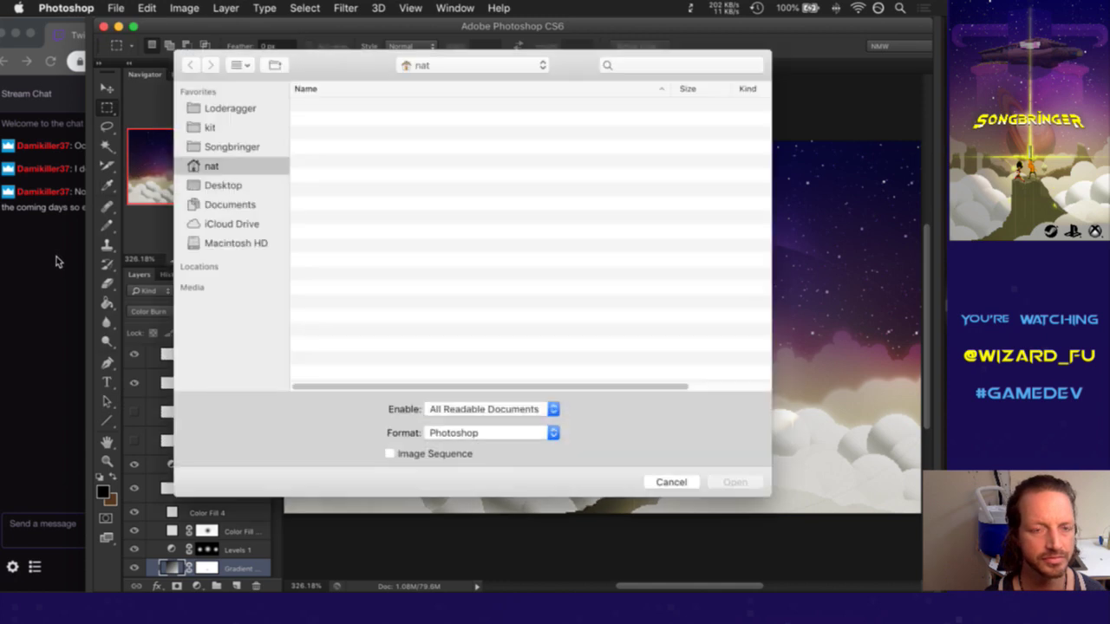
left_click(57, 258)
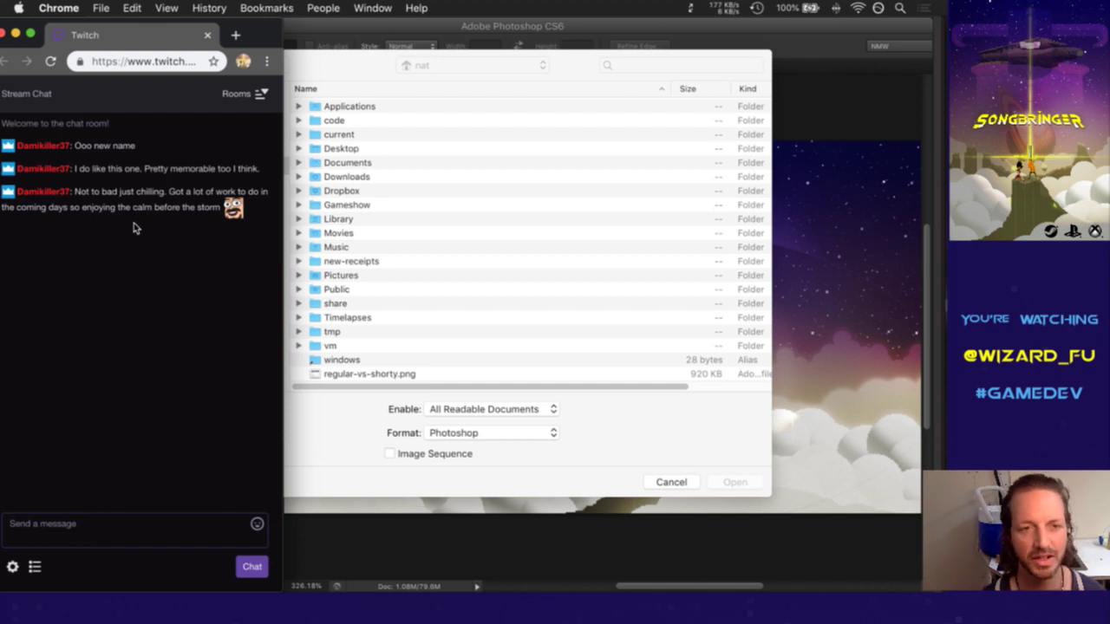
left_click(379, 69)
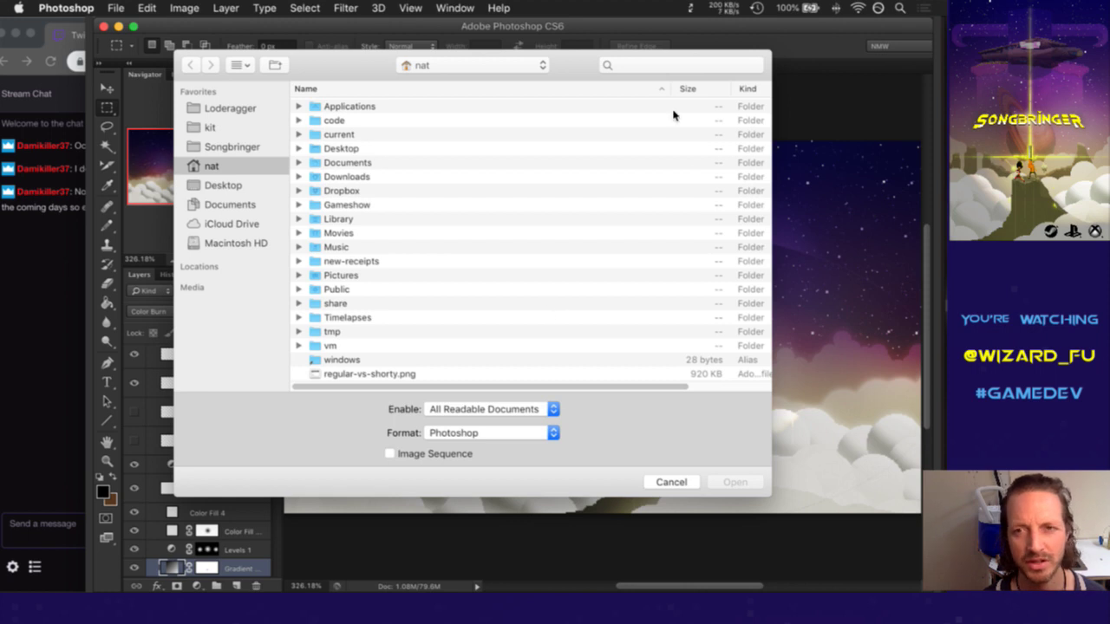
left_click_drag(667, 98, 560, 102)
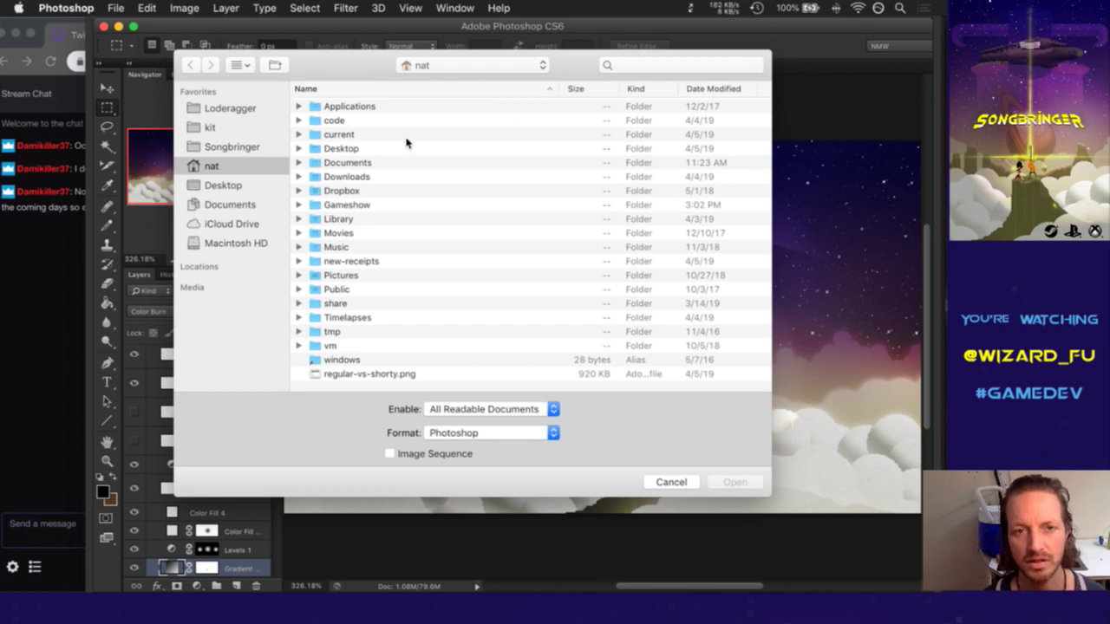
Replace the Loderagger entry in the dialog's favorites with the Wraithbinder folder from Macintosh HD
left_click_drag(228, 110, 44, 256)
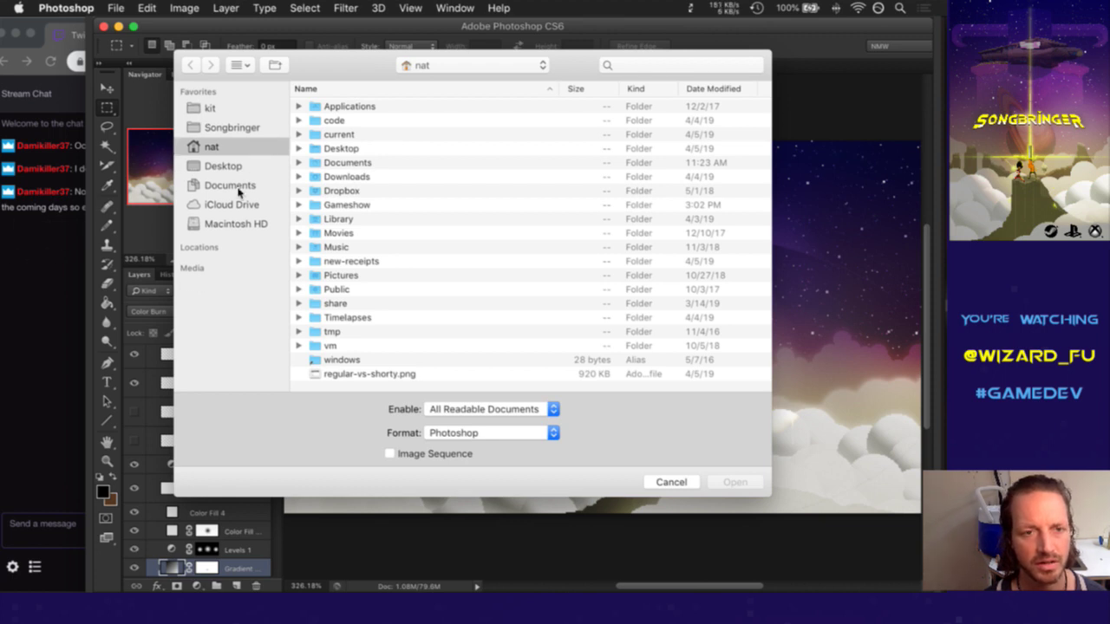
left_click(217, 227)
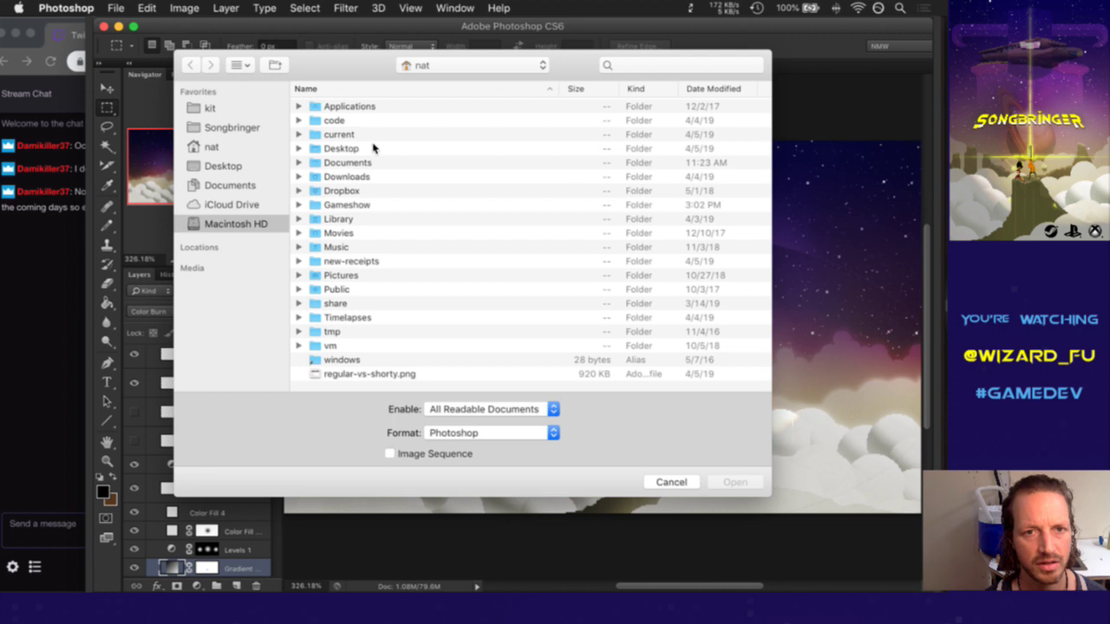
left_click_drag(349, 193, 208, 109)
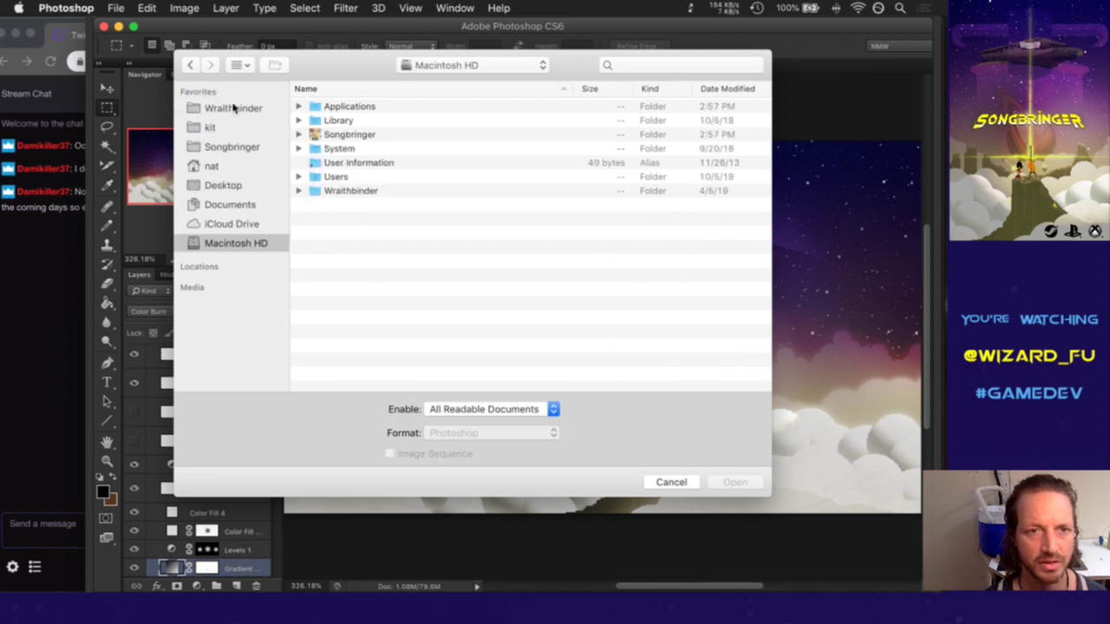
Open Poster1.psd from the art/wallpapers folder inside Wraithbinder
left_click(233, 108)
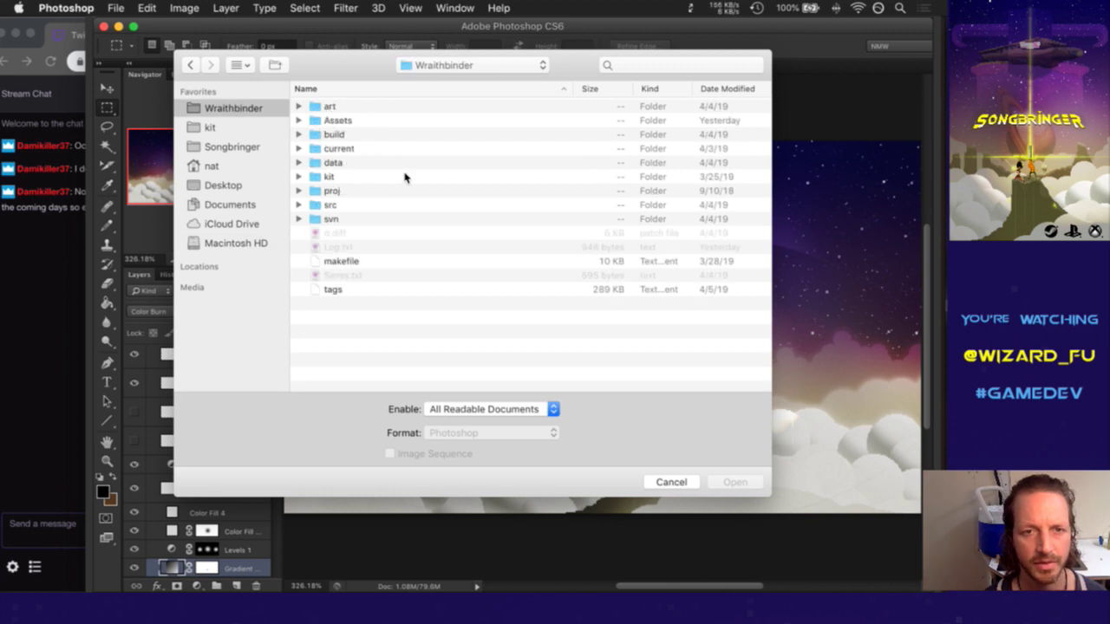
left_click(330, 107)
key("Return")
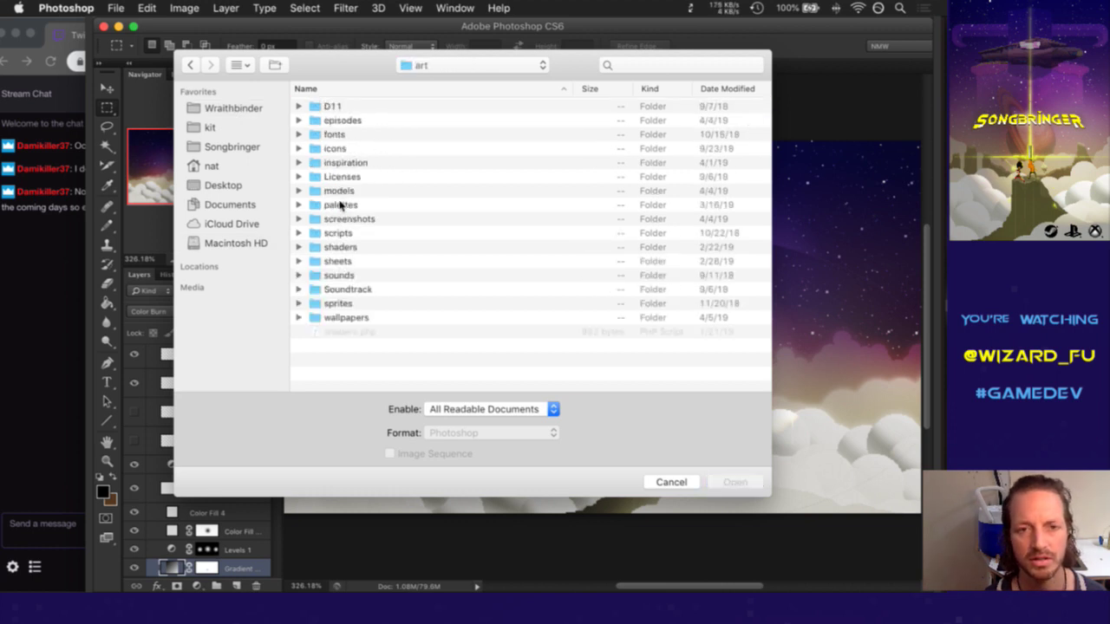
left_click(337, 317)
key("Return")
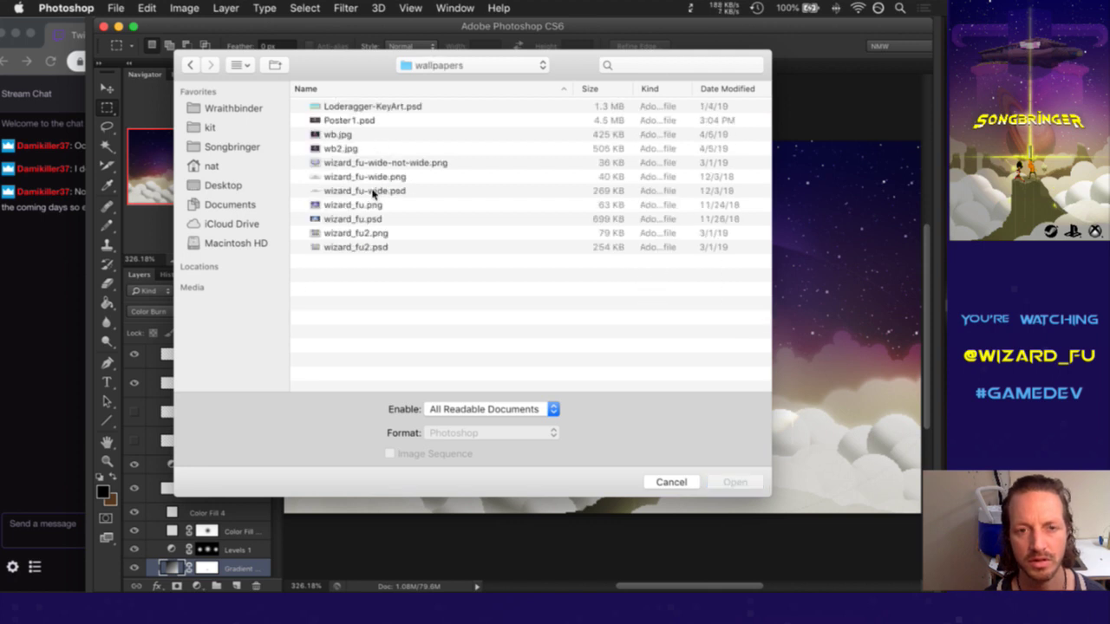
left_click(348, 120)
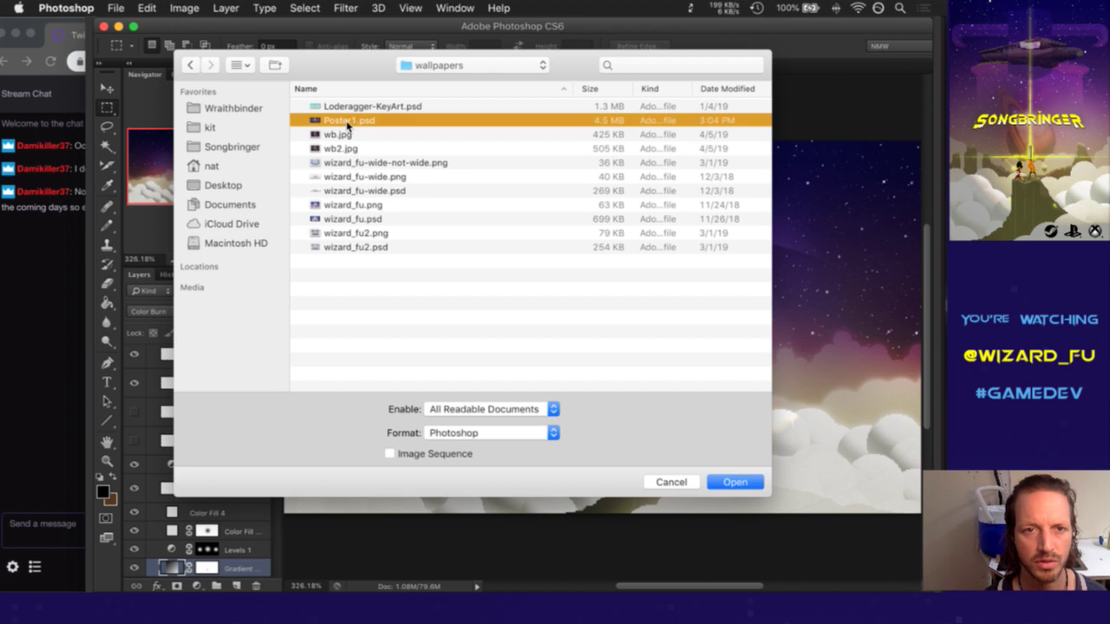
key("Return")
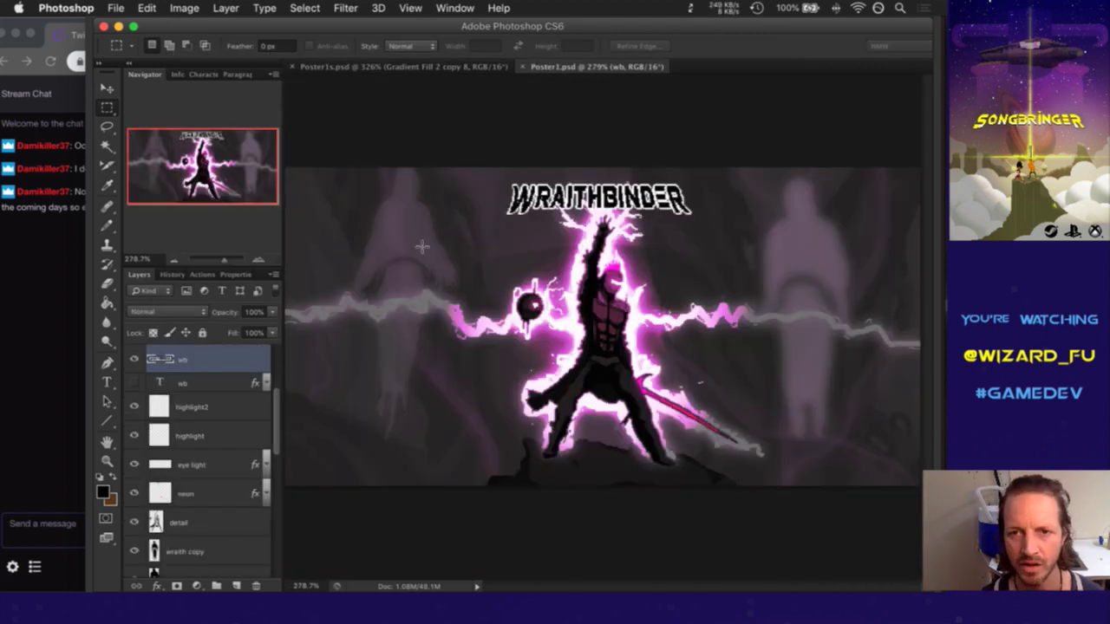
Switch to Xcode and close the Loderagger project window
key("super+Tab")
key("super+Tab")
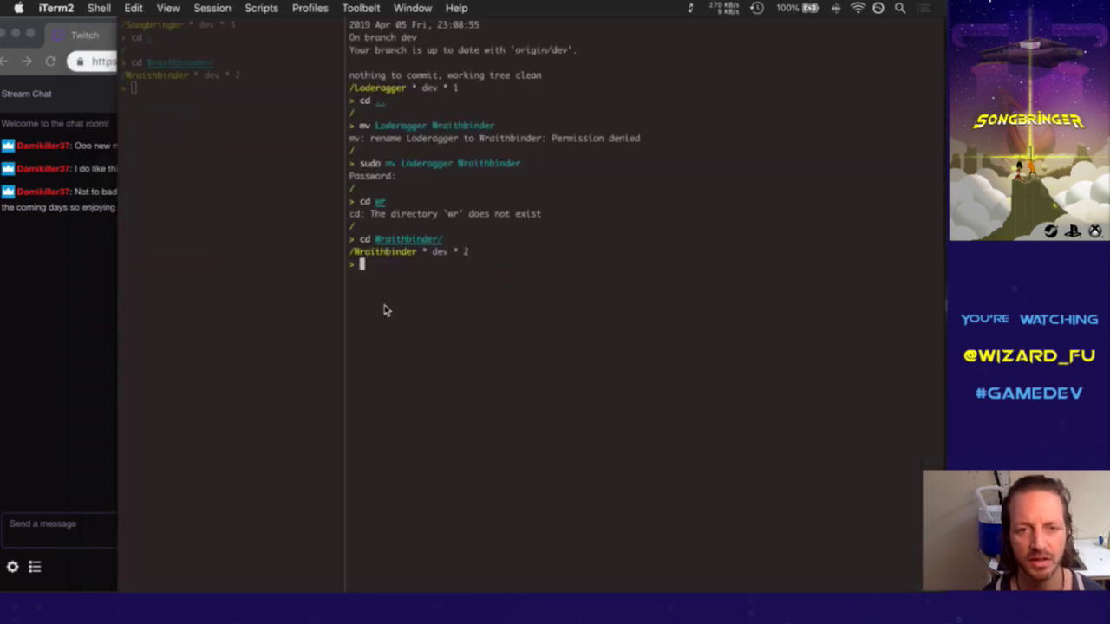
key("super+Tab")
key("super+Tab")
key("super+Tab")
key("super+Tab")
key("super+Tab")
key("super+Tab")
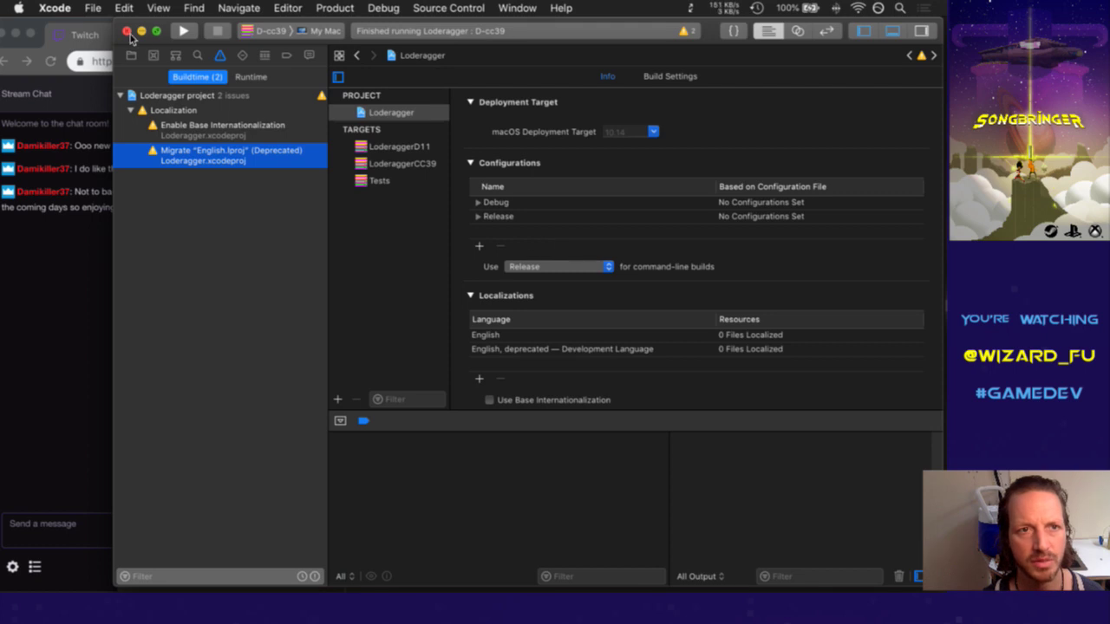
left_click(127, 32)
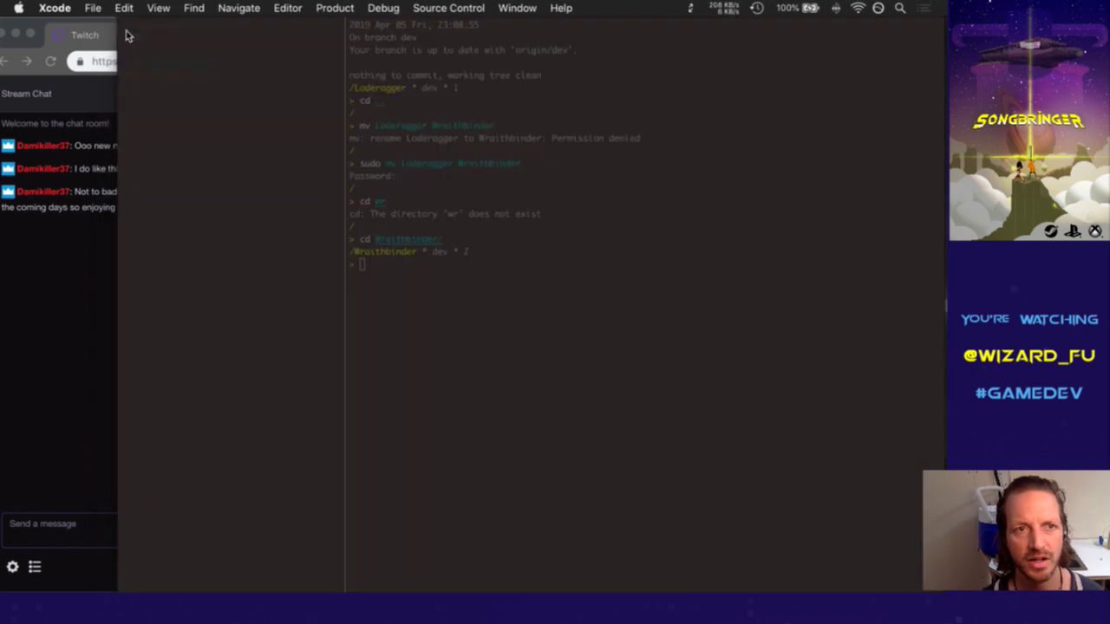
left_click(126, 35)
key("F4")
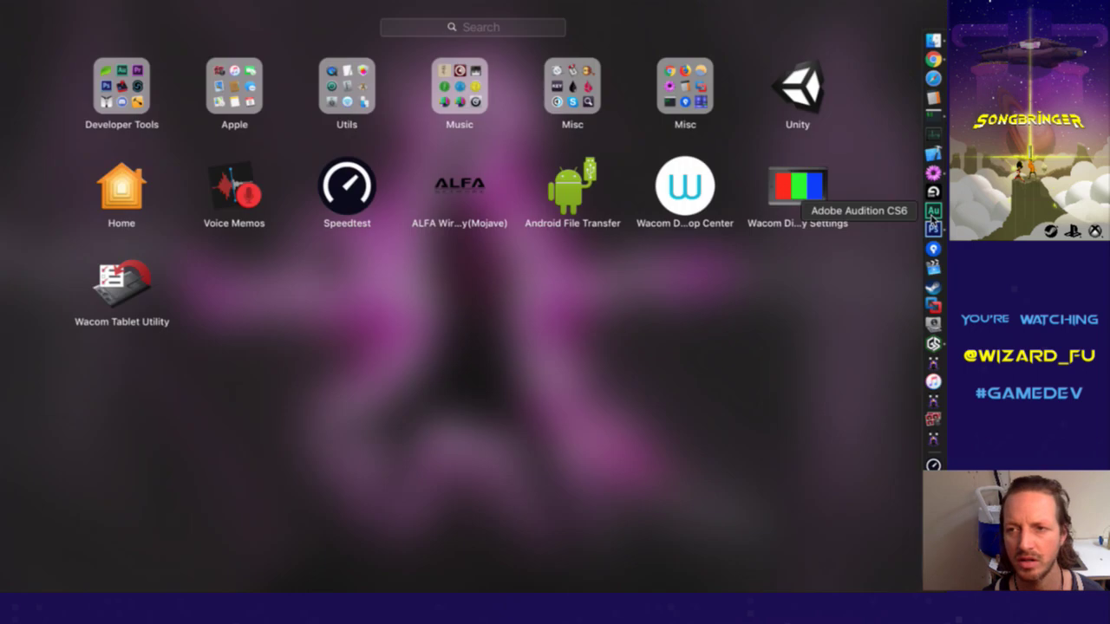
left_click(809, 247)
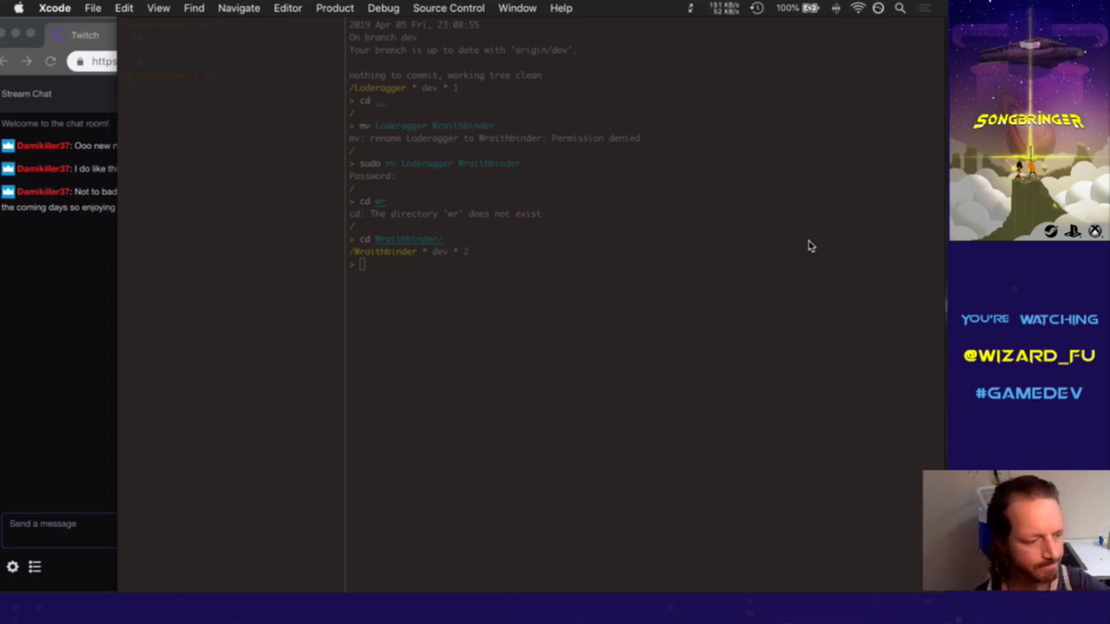
left_click(93, 8)
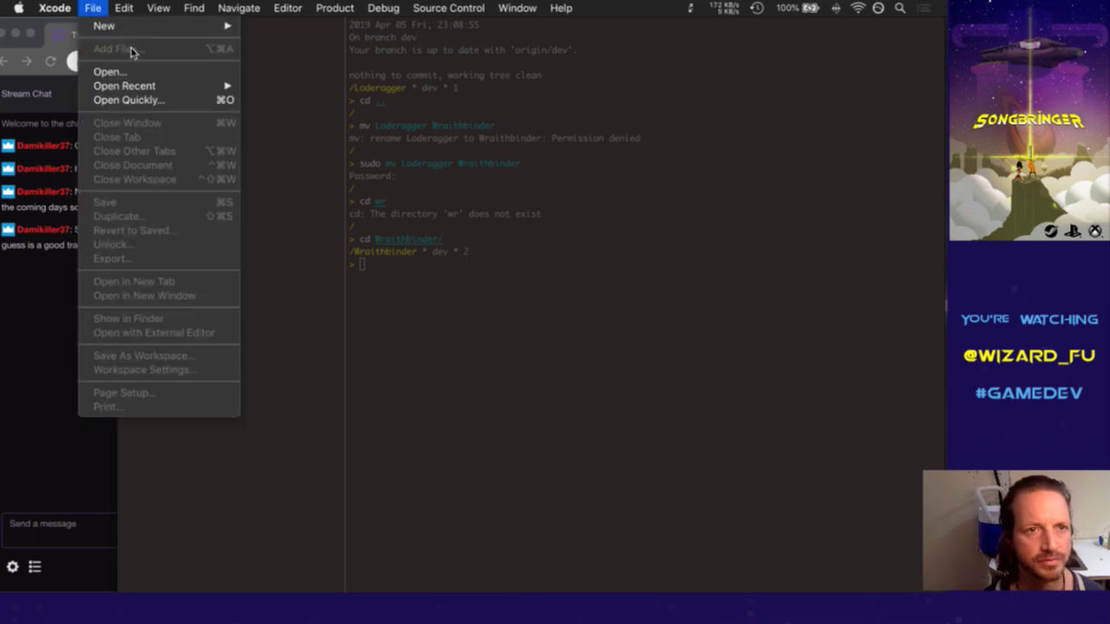
mouse_move(158, 86)
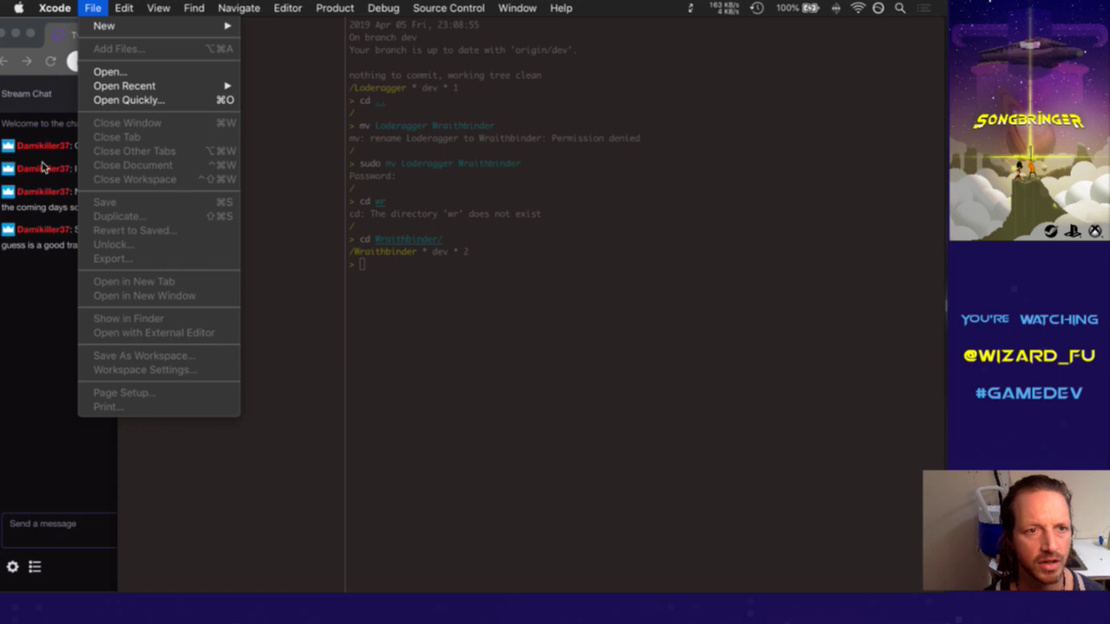
Read the newest messages in the Twitch stream chat and return to the terminal
left_click(40, 292)
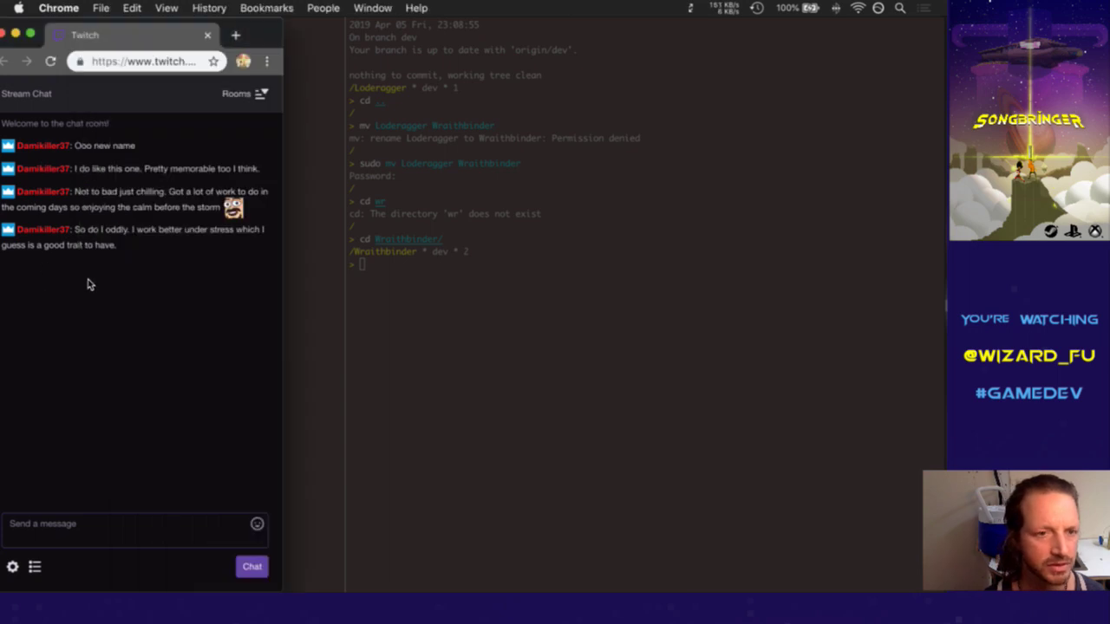
left_click_drag(92, 230, 112, 231)
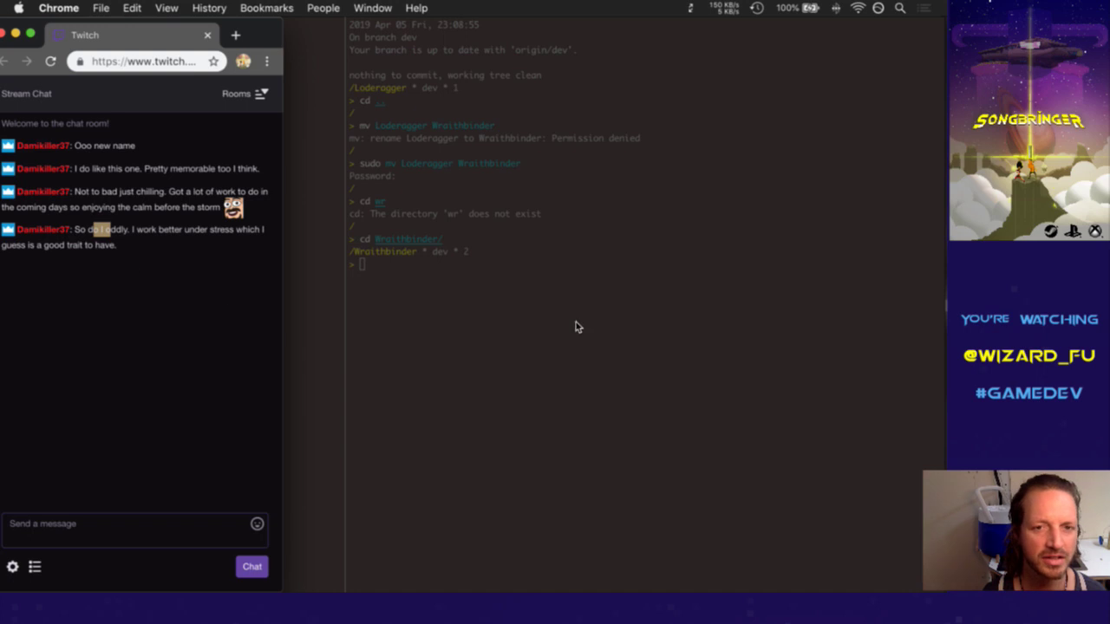
left_click(183, 303)
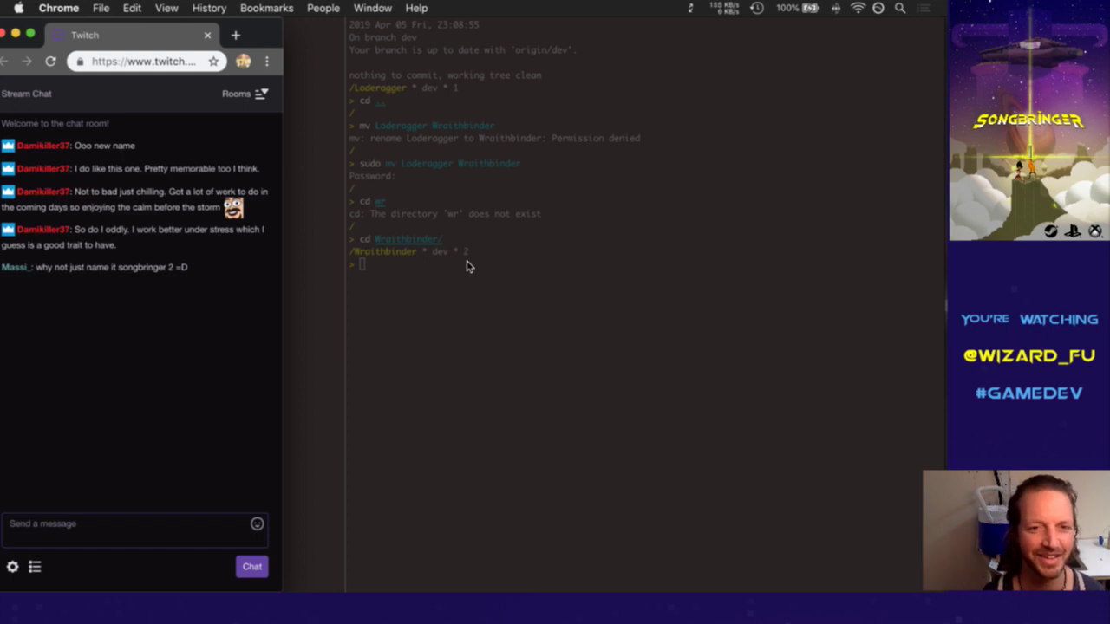
left_click(517, 269)
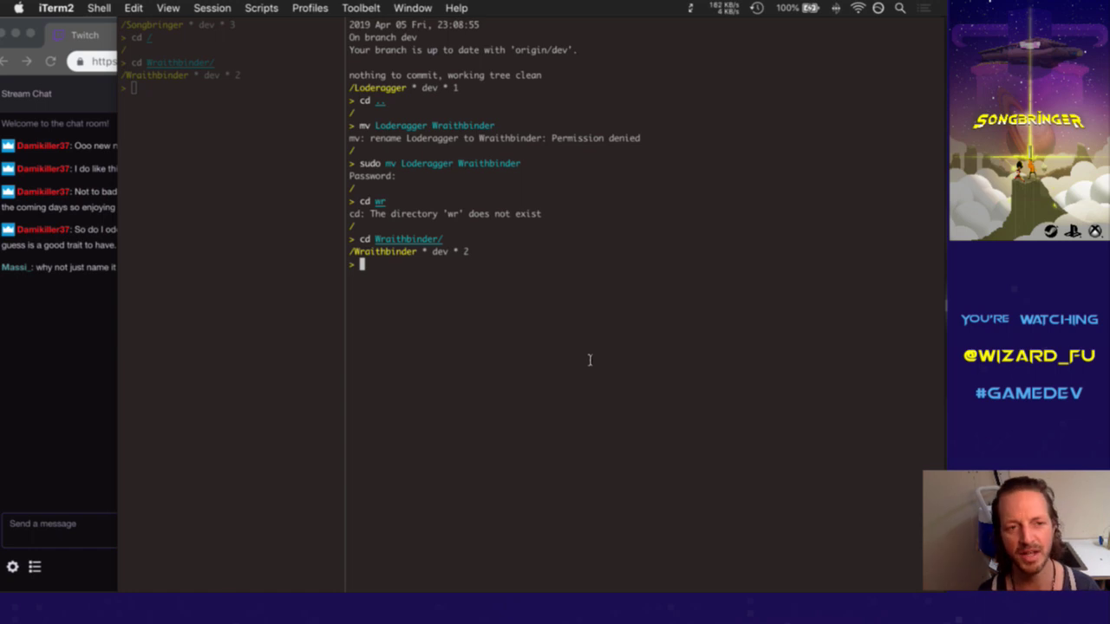
key("super+Tab")
key("super+Tab")
key("super+Tab")
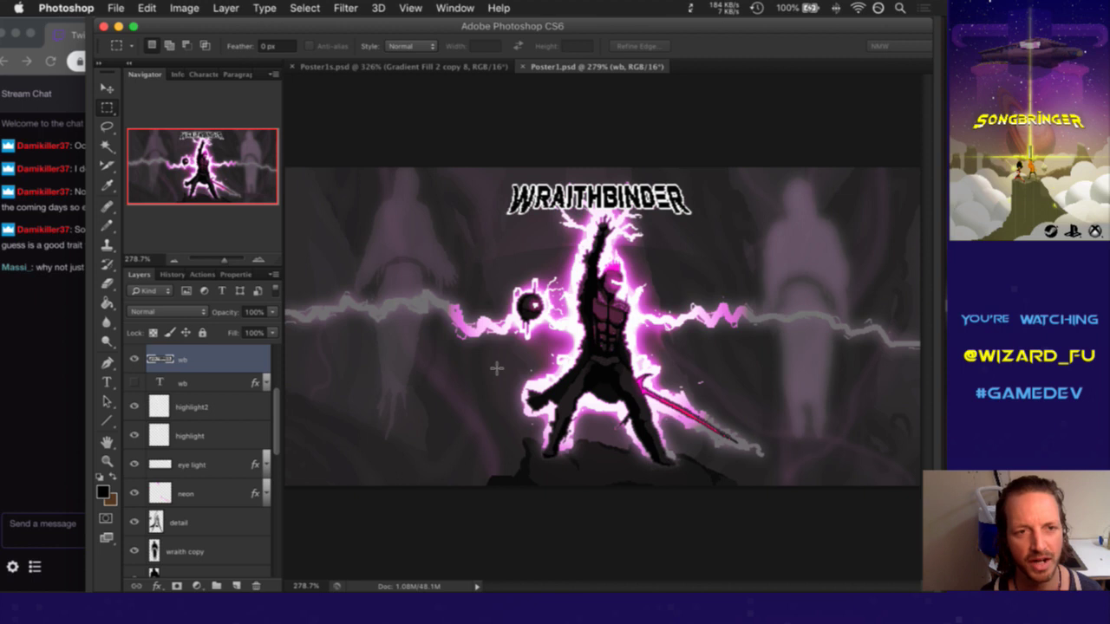
key("super+Tab")
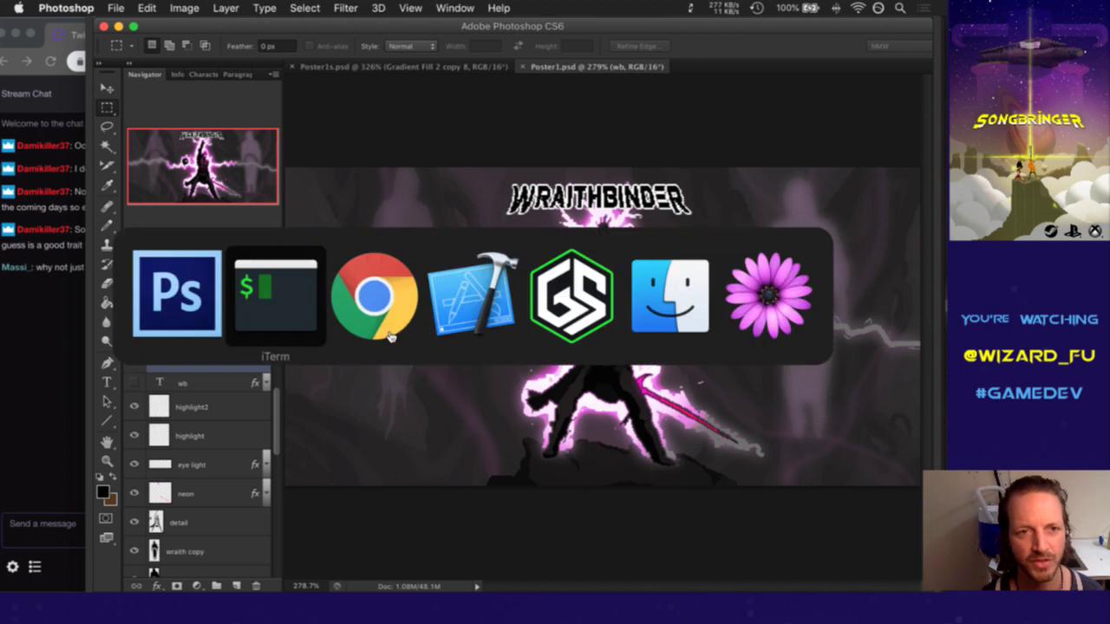
left_click(464, 324)
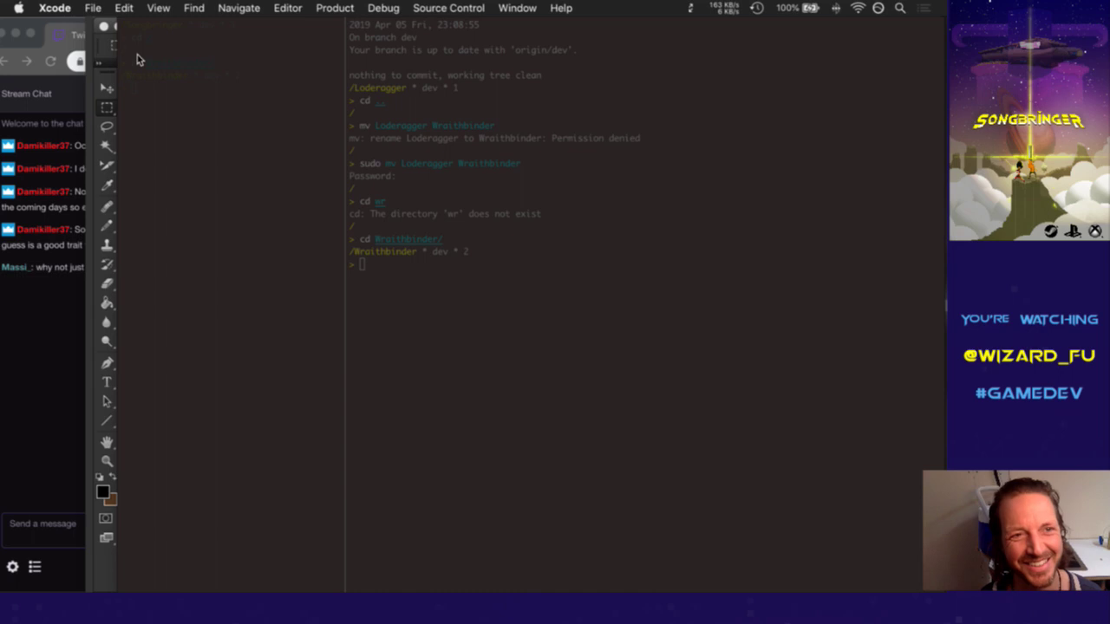
left_click(96, 9)
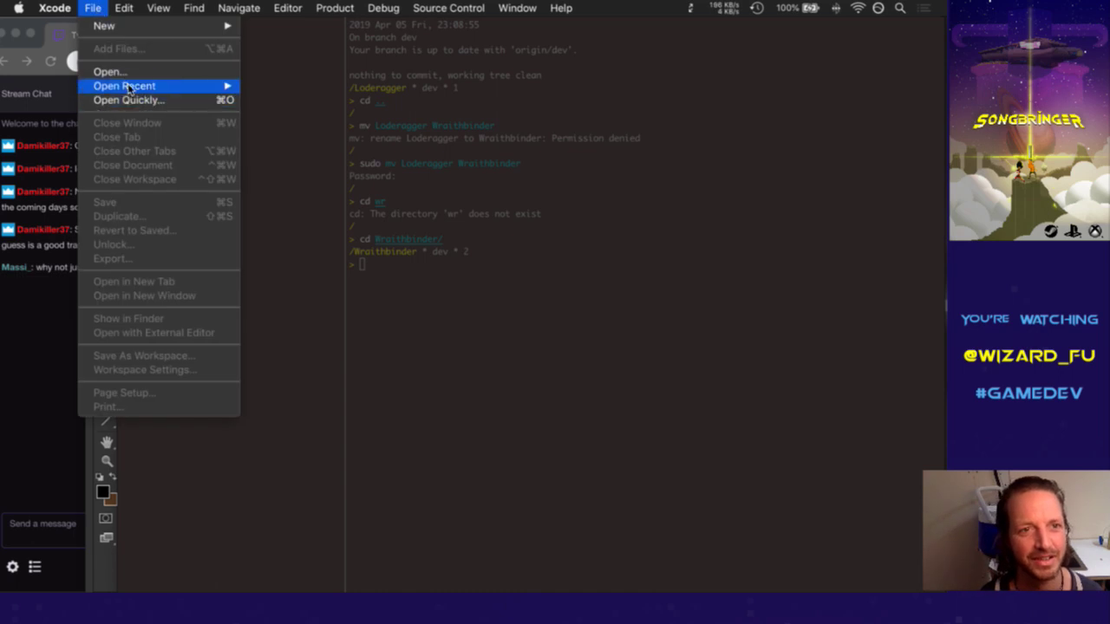
mouse_move(132, 85)
left_click(659, 132)
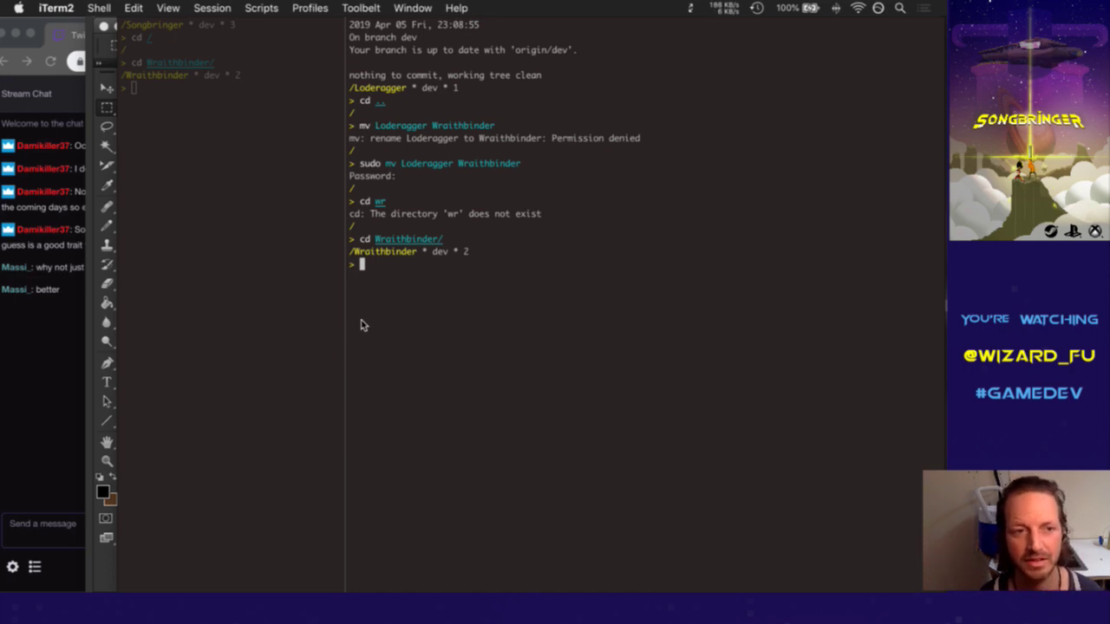
Switch to Xcode, reopen the recent project Loderagger.xcodeproj, and bring the Twitch stream chat to the front
left_click(68, 6)
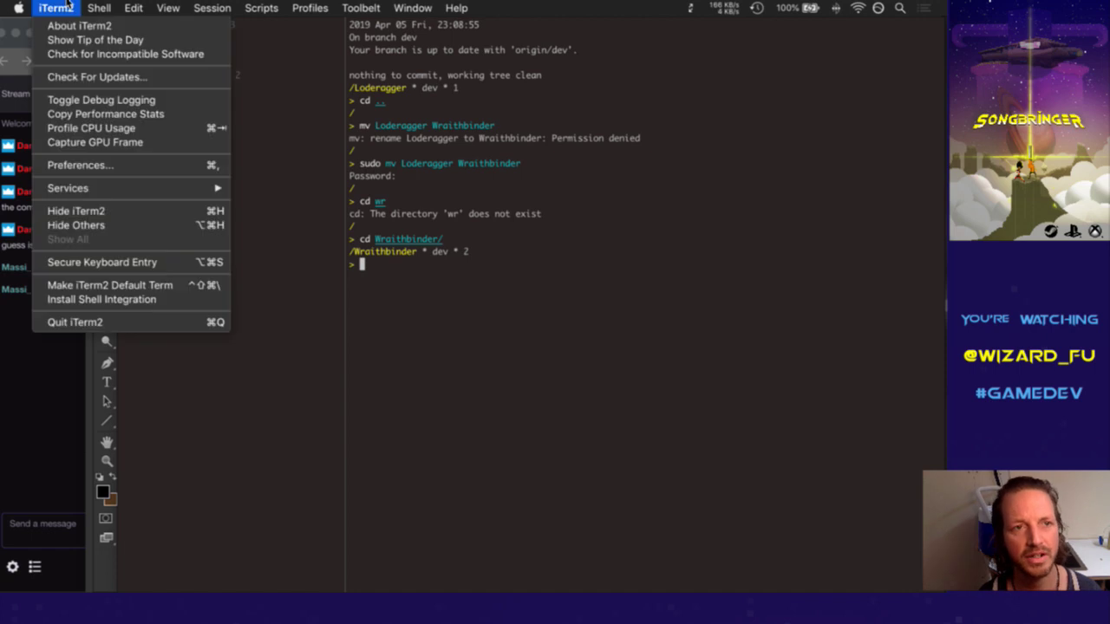
key("super+Tab")
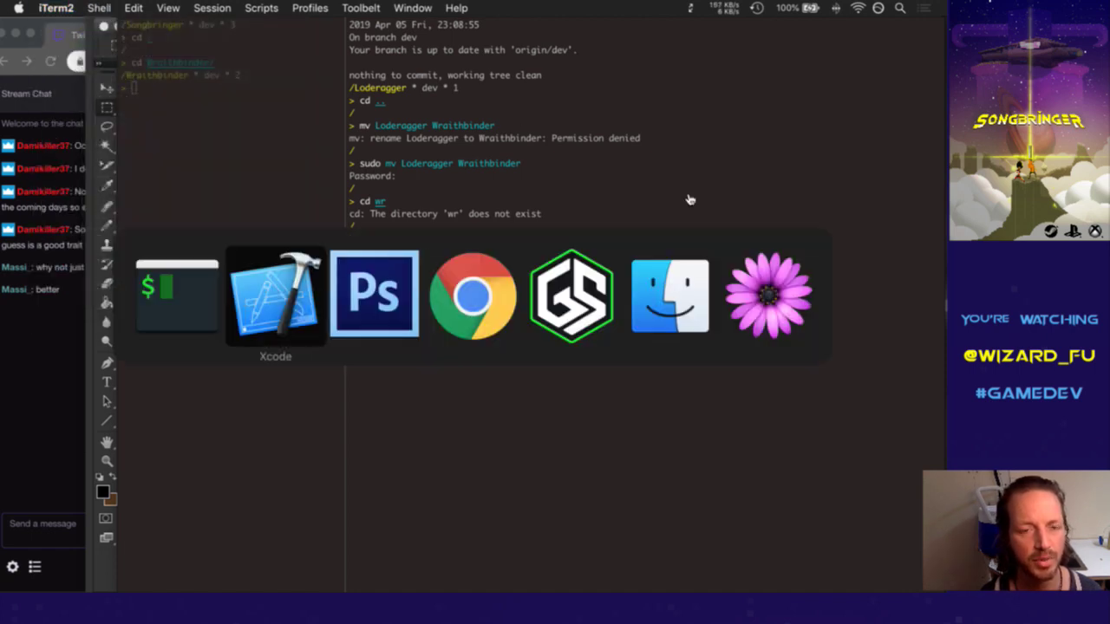
left_click(101, 7)
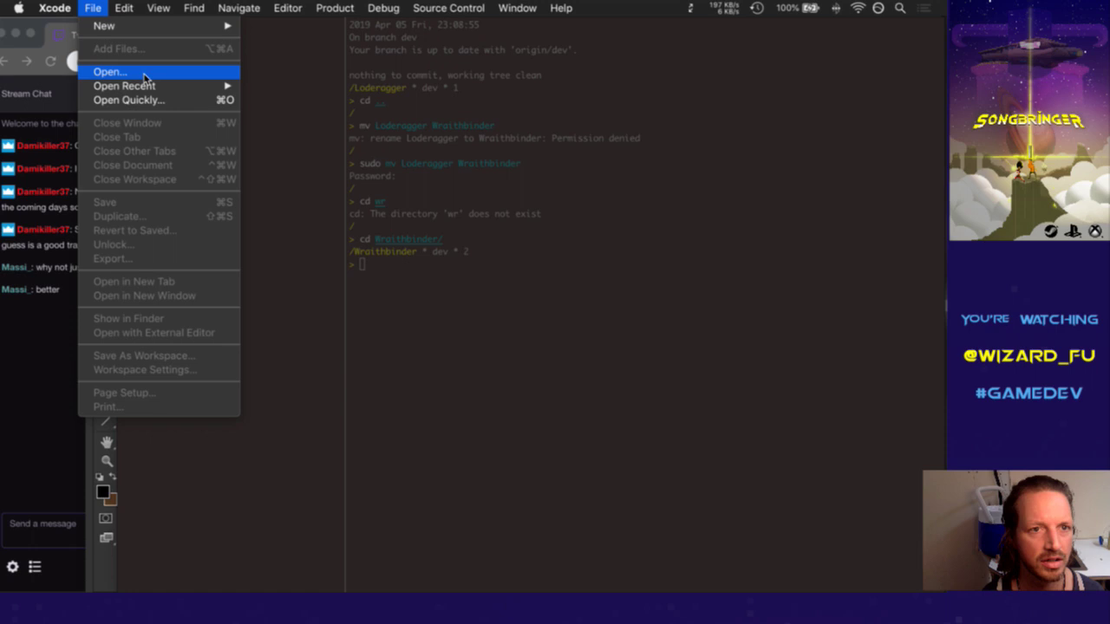
mouse_move(141, 85)
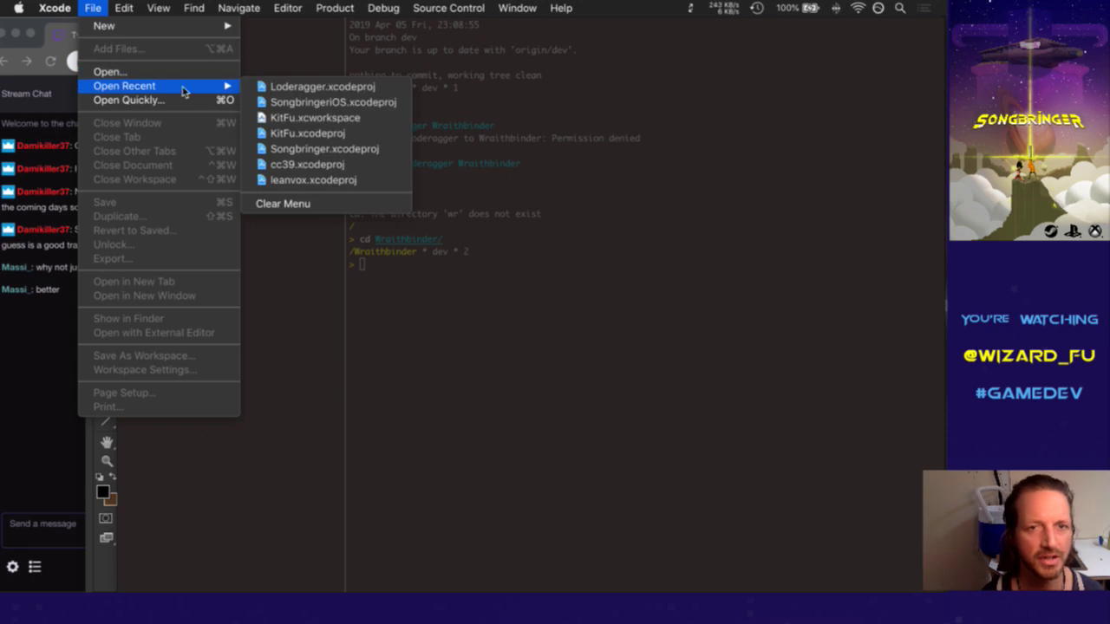
left_click(286, 87)
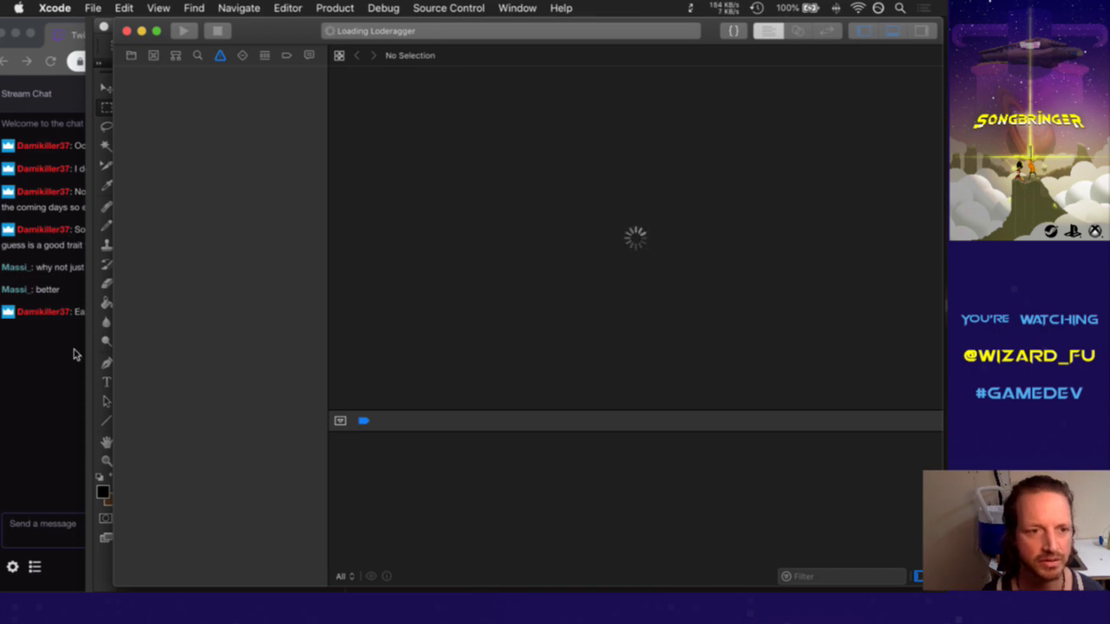
left_click(52, 378)
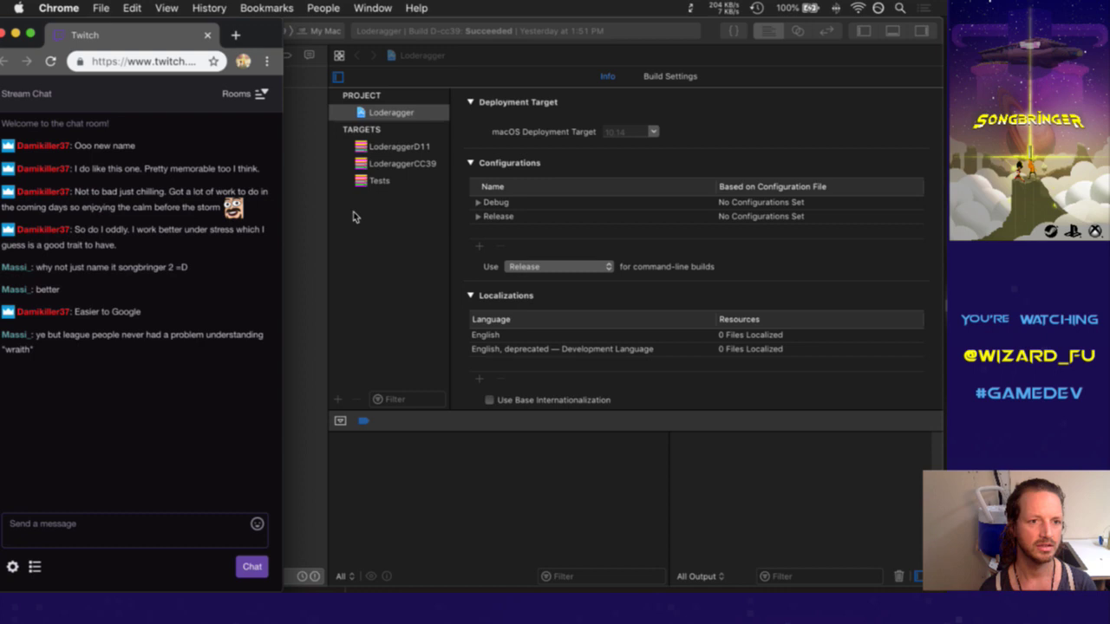
Switch to Xcode and rename the Loderagger project to Wraithbinder, applying the rename to all listed project content items
left_click_drag(52, 336, 54, 343)
left_click(68, 350)
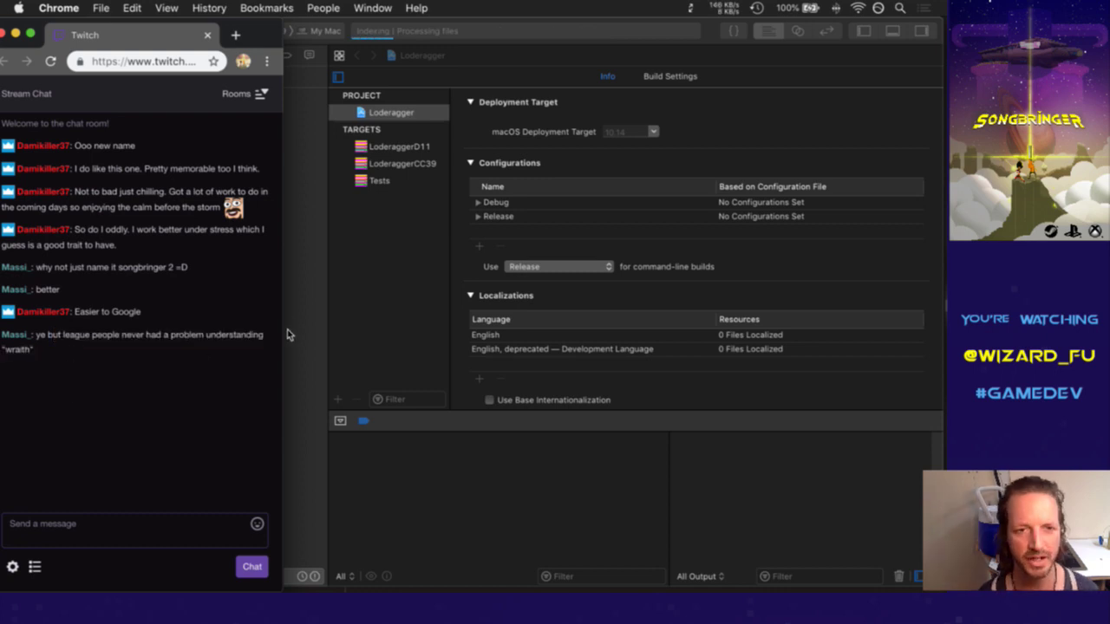
left_click(291, 307)
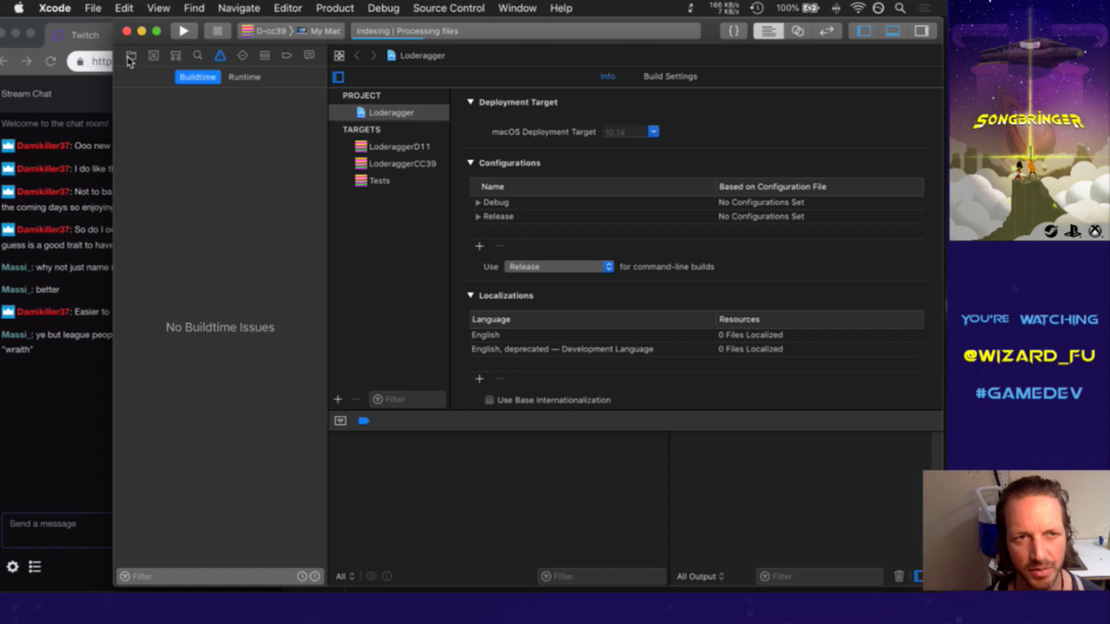
key("super+1")
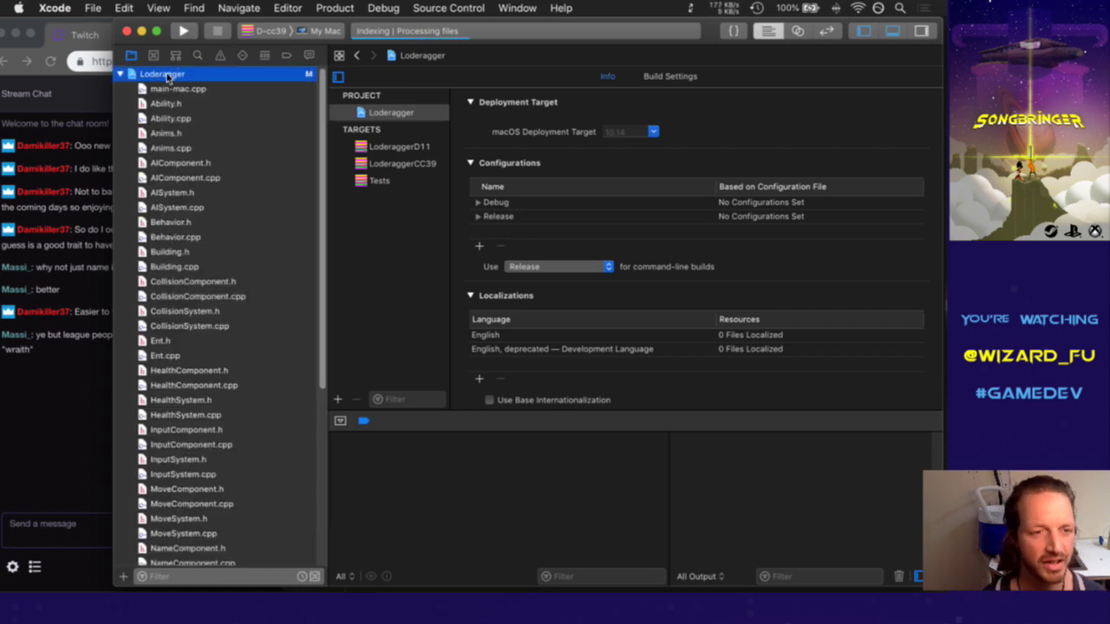
left_click(167, 77)
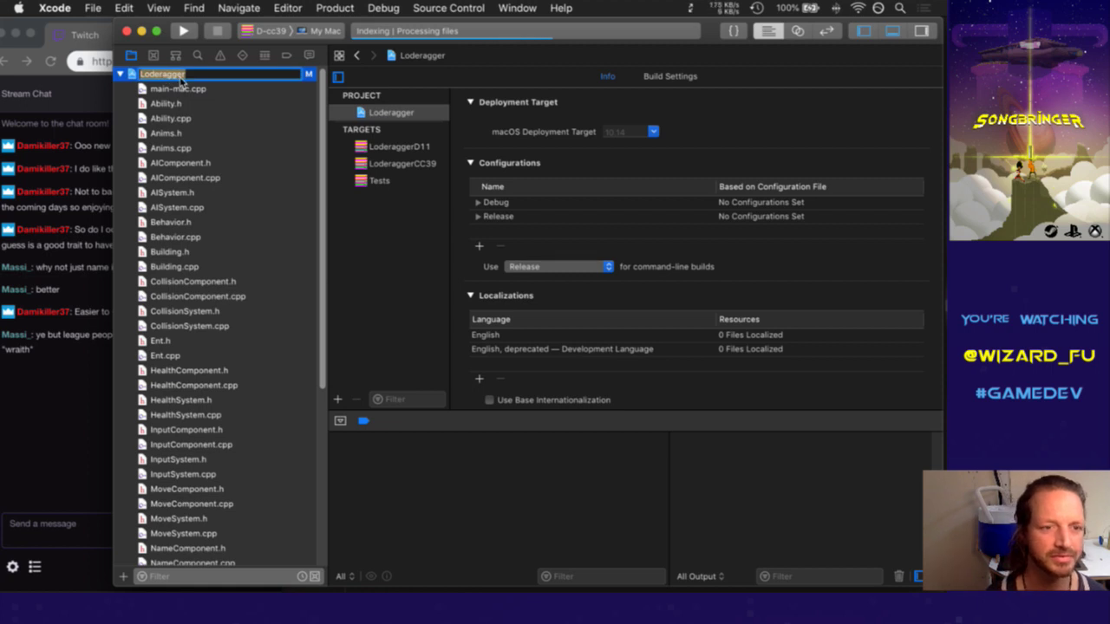
type("Wraithbinger")
key("Return")
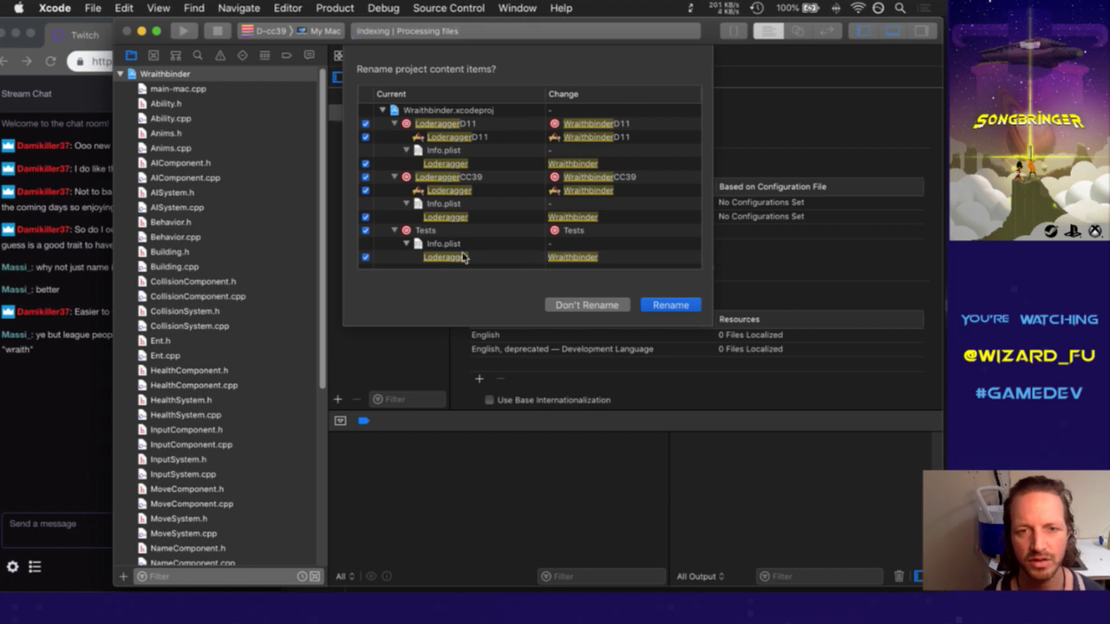
left_click(676, 306)
left_click(674, 303)
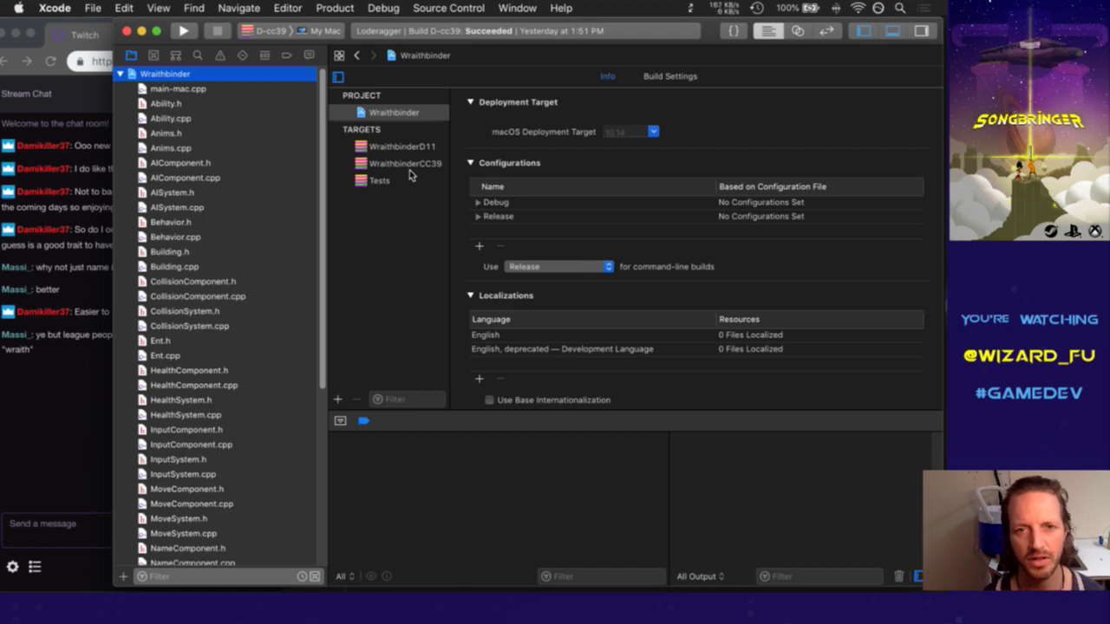
Inspect the Ability.h file header and the general settings of the WraithbinderD11 target
key("Down")
key("Down")
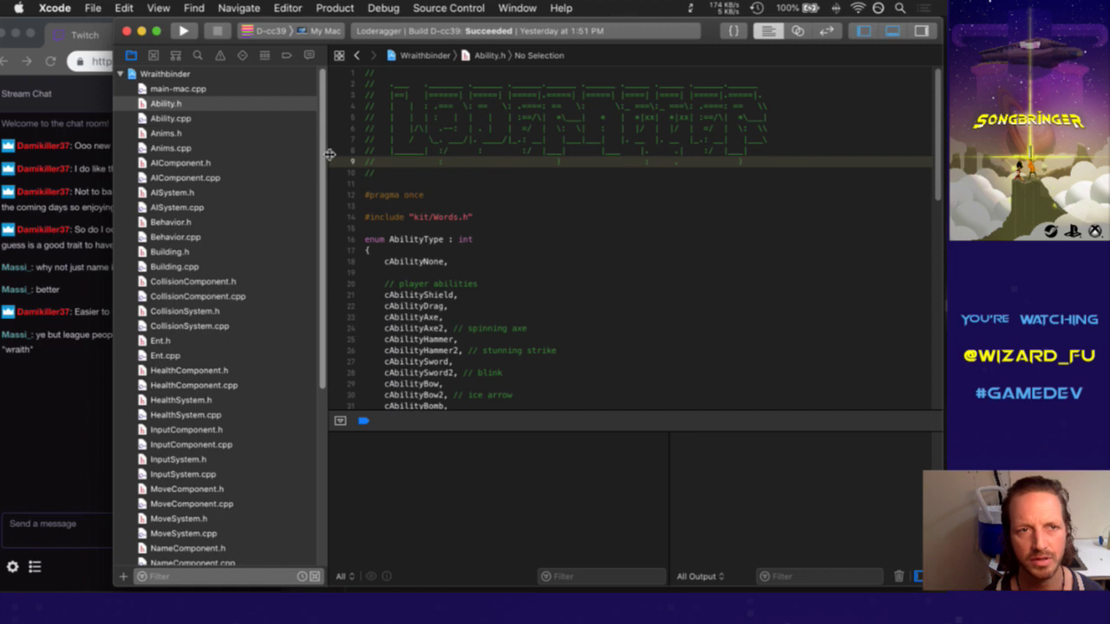
left_click(200, 76)
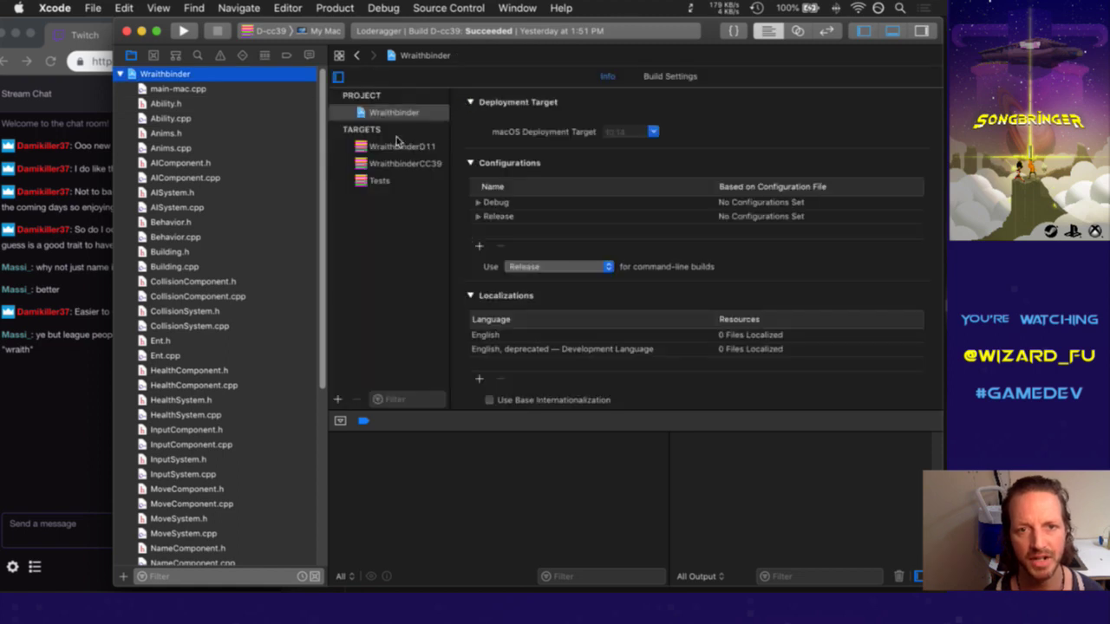
left_click(386, 147)
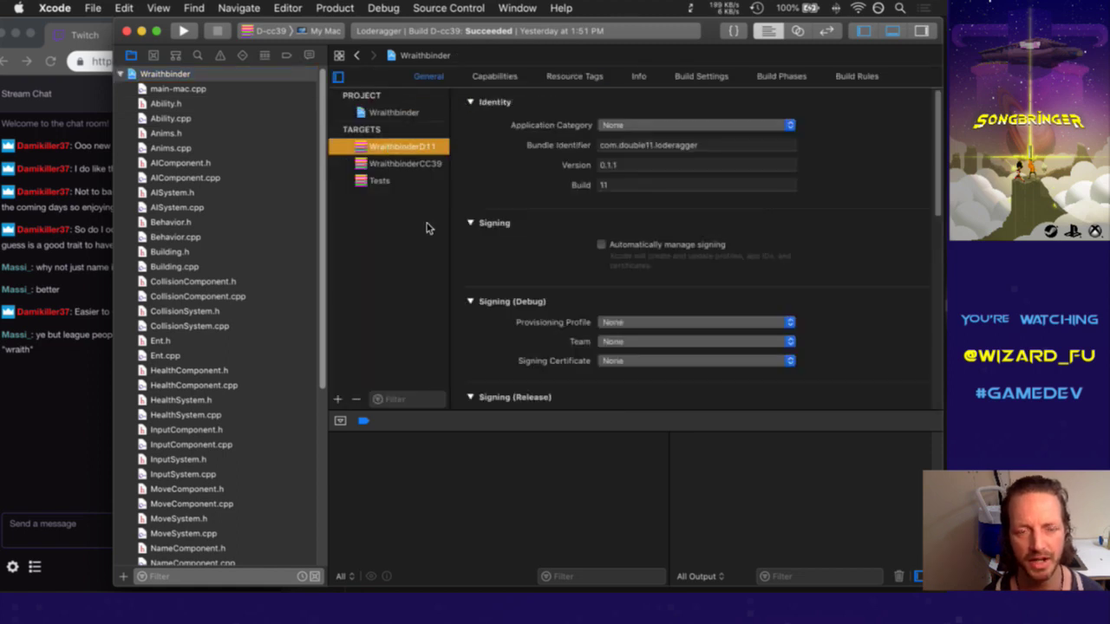
Switch to Photoshop to view the Wraithbinder poster and return to the Xcode project
key("super+Tab")
key("super+Tab")
key("super+Tab")
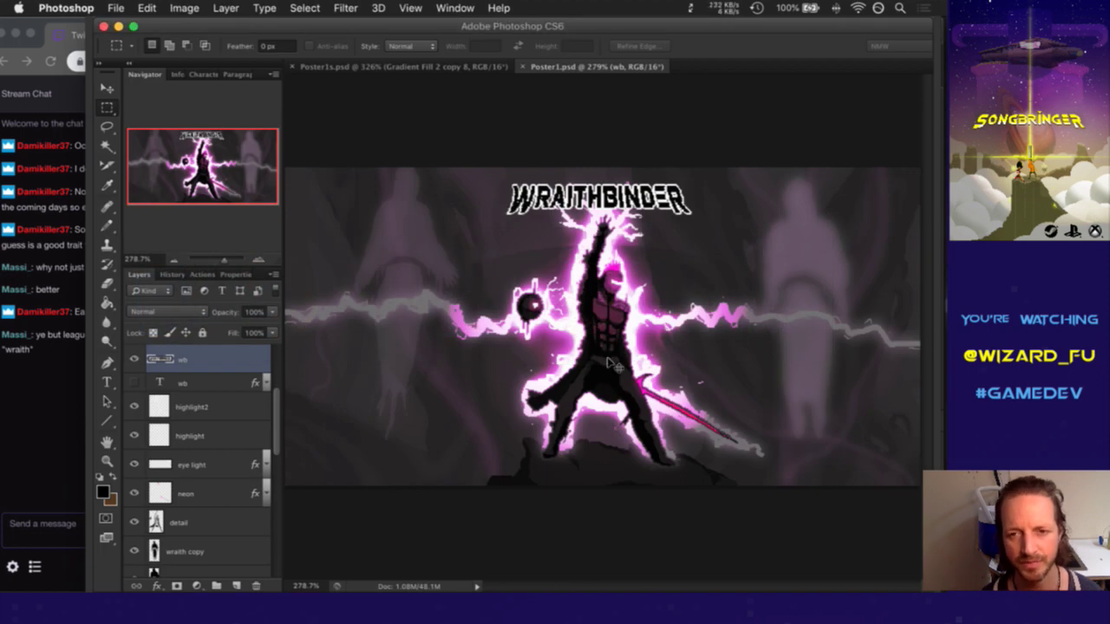
key("super+Tab")
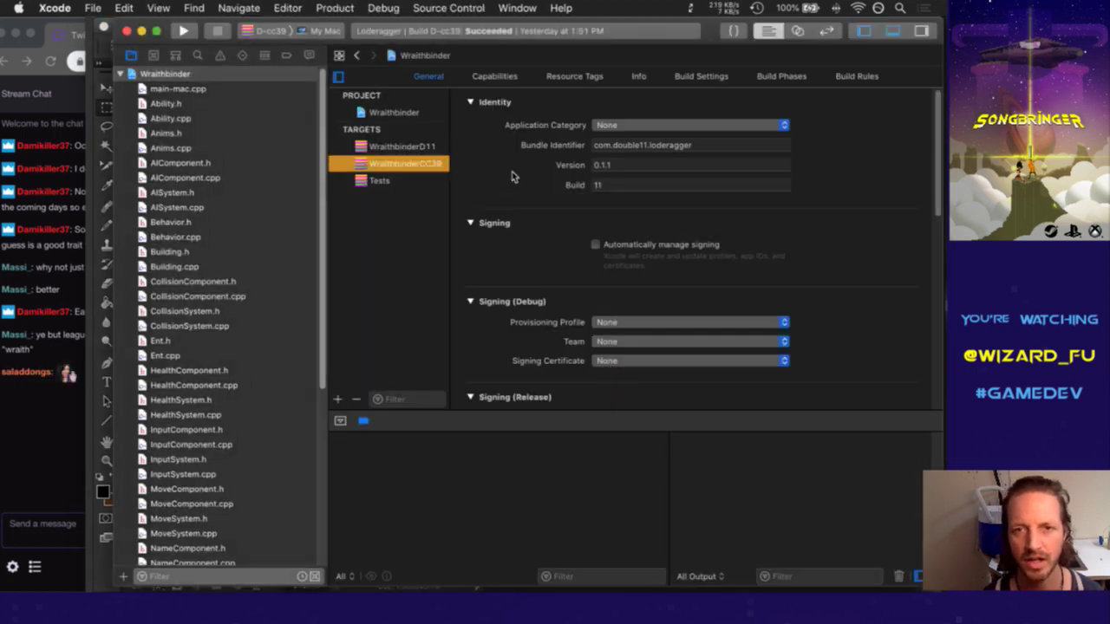
Switch to the Twitch stream chat and send the HeyGuys emote
left_click(7, 456)
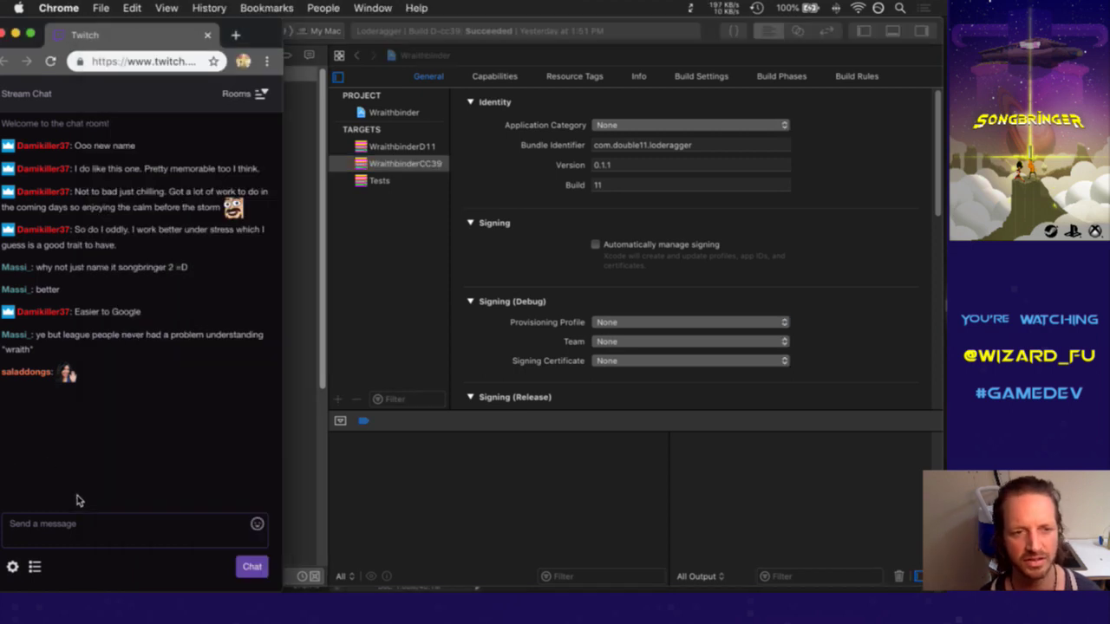
left_click(95, 526)
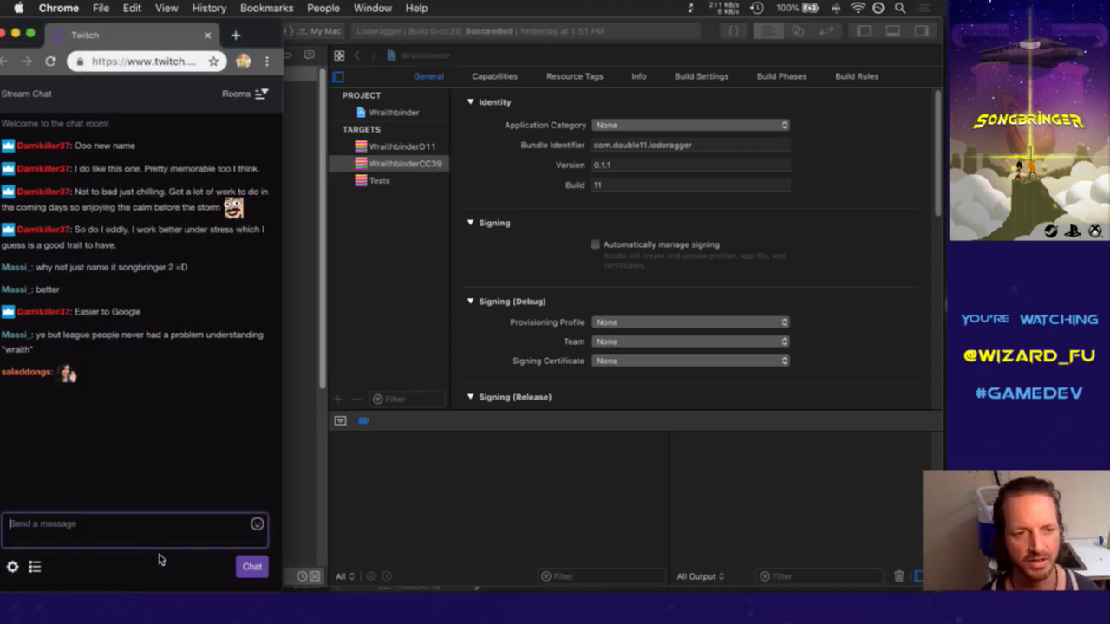
type("Hey")
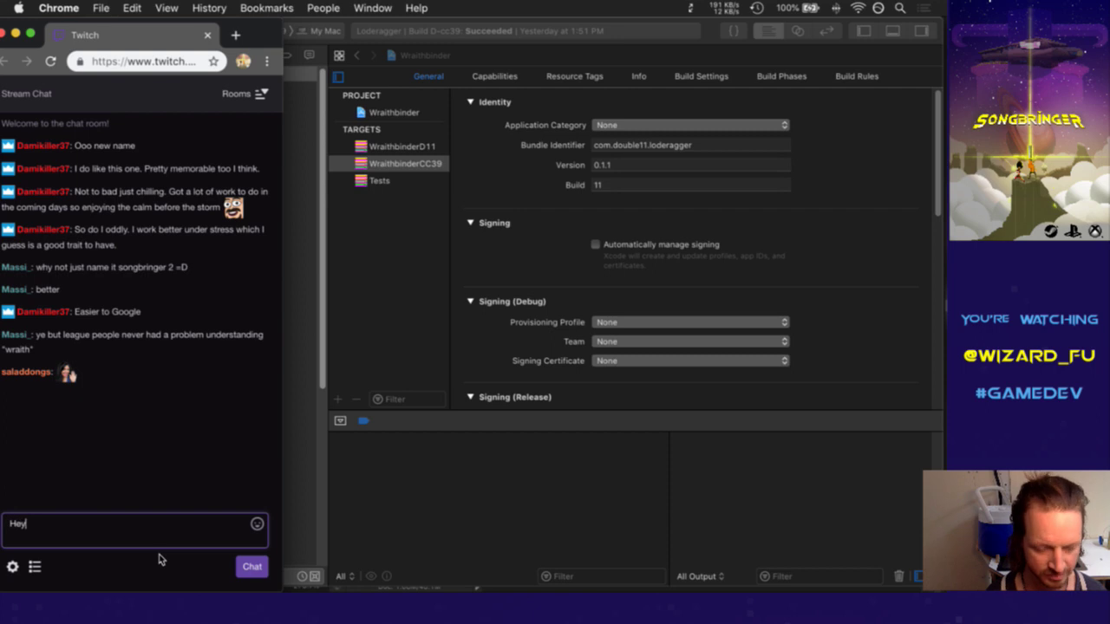
type("Guys")
key("Return")
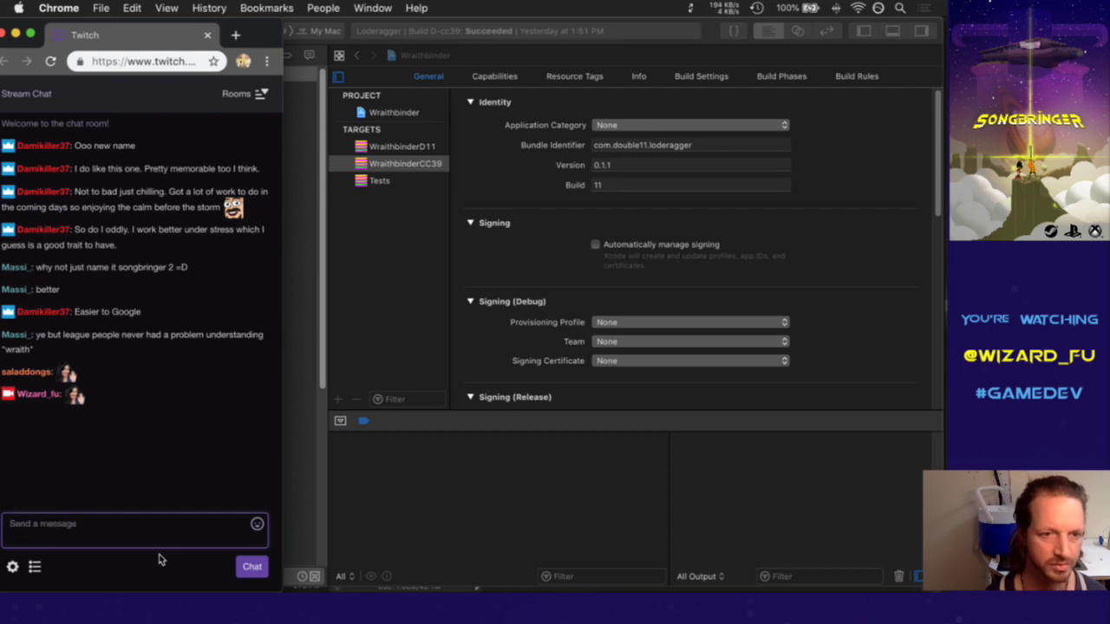
Return to Xcode and set the WraithbinderCC39 target's bundle identifier to com.double11.wraithbinder
left_click(384, 302)
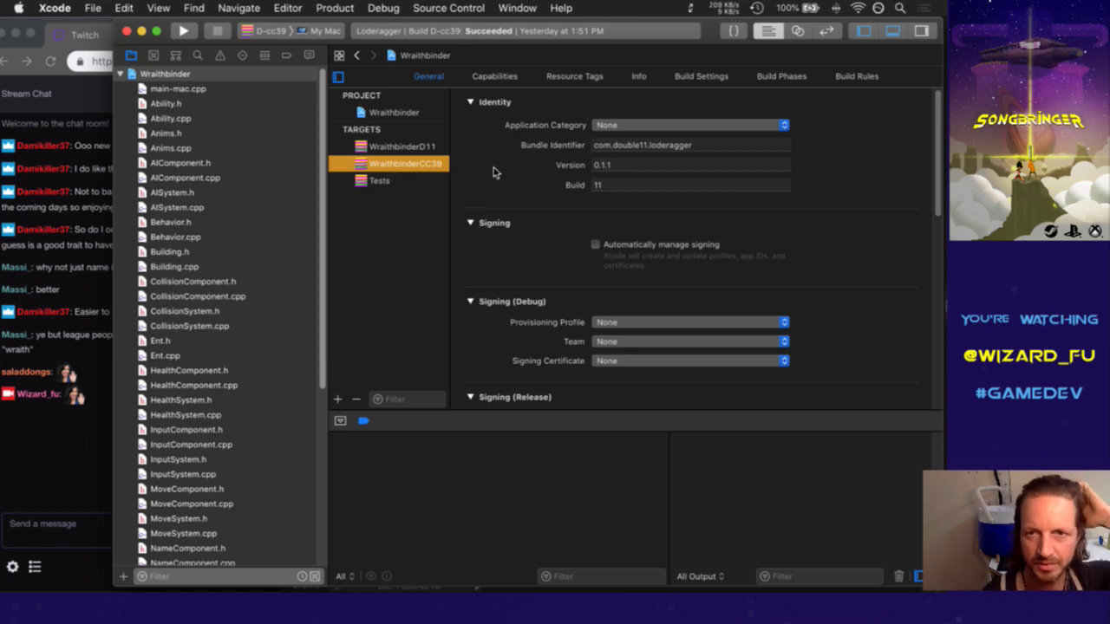
left_click(698, 76)
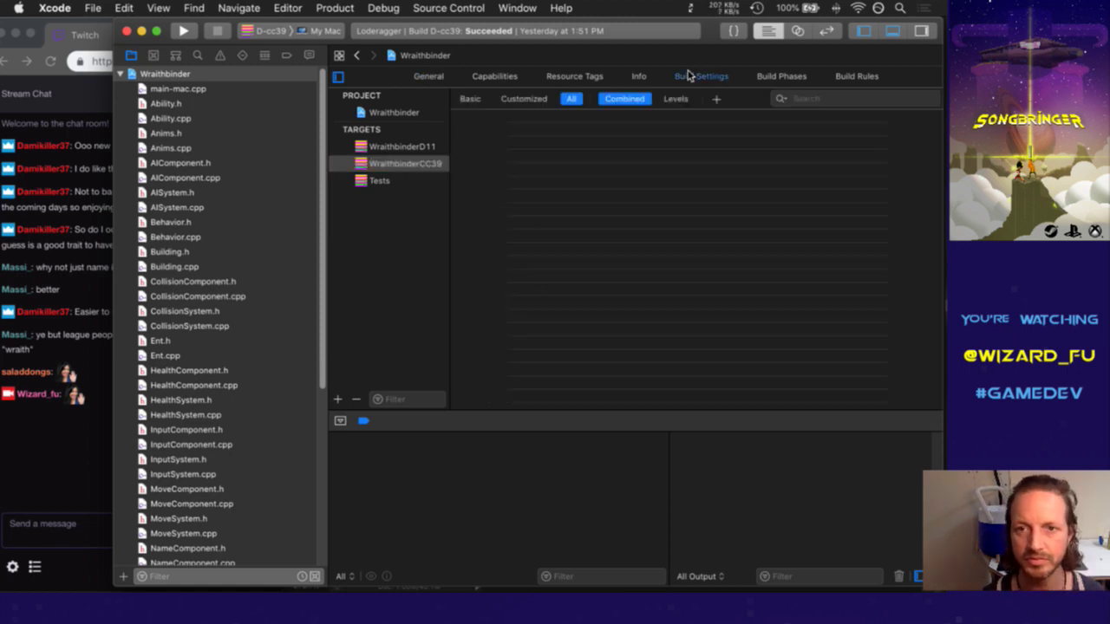
left_click(427, 77)
left_click(714, 145)
key("BackSpace")
key("BackSpace")
key("BackSpace")
key("BackSpace")
key("BackSpace")
key("BackSpace")
key("BackSpace")
key("BackSpace")
key("BackSpace")
key("BackSpace")
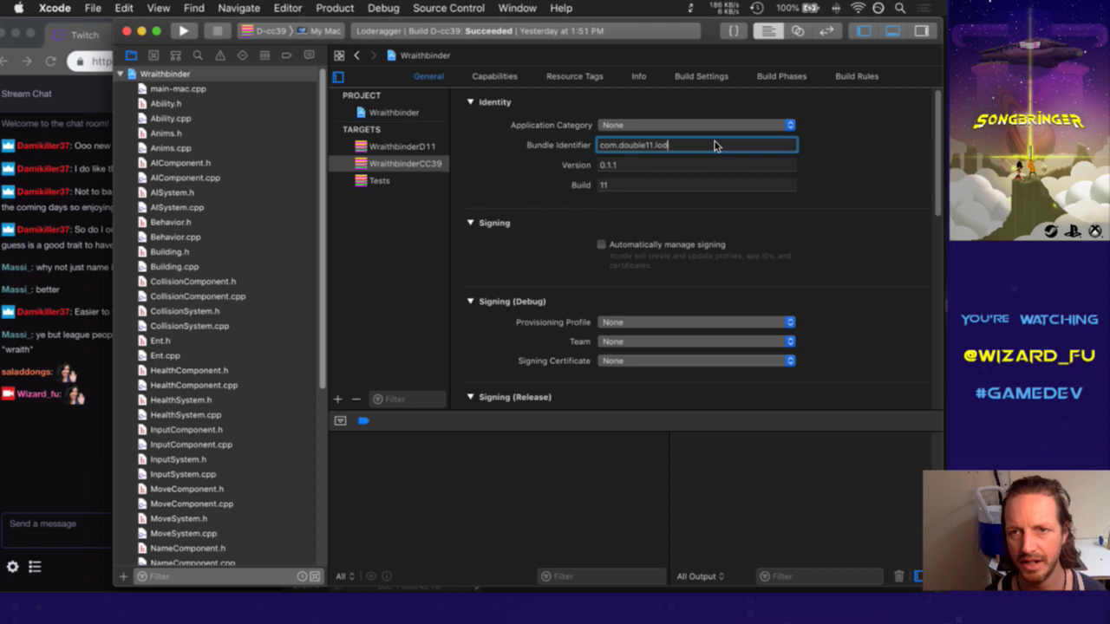
type("wraithbinder")
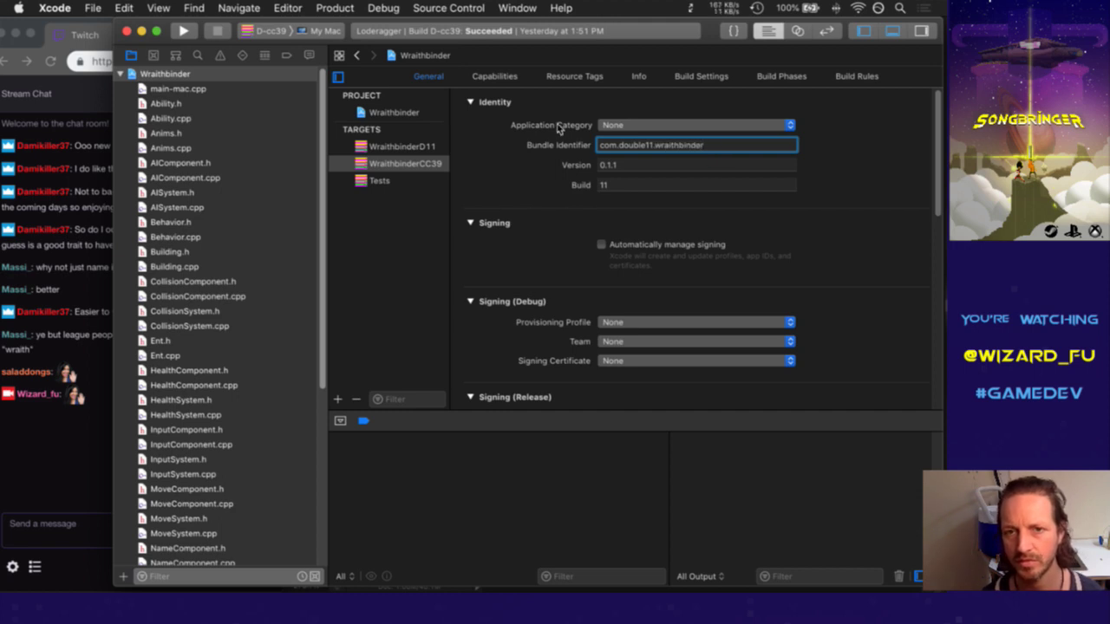
Open the WraithbinderCC39 target's build settings, read the new message in the Twitch chat, and return to Xcode
left_click(701, 78)
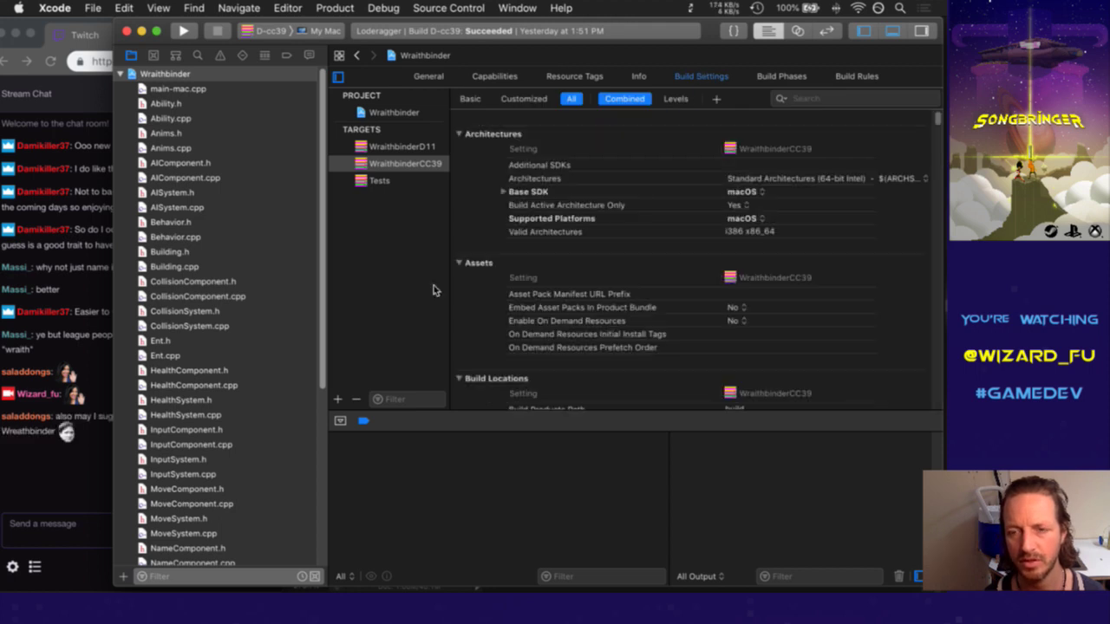
left_click(36, 506)
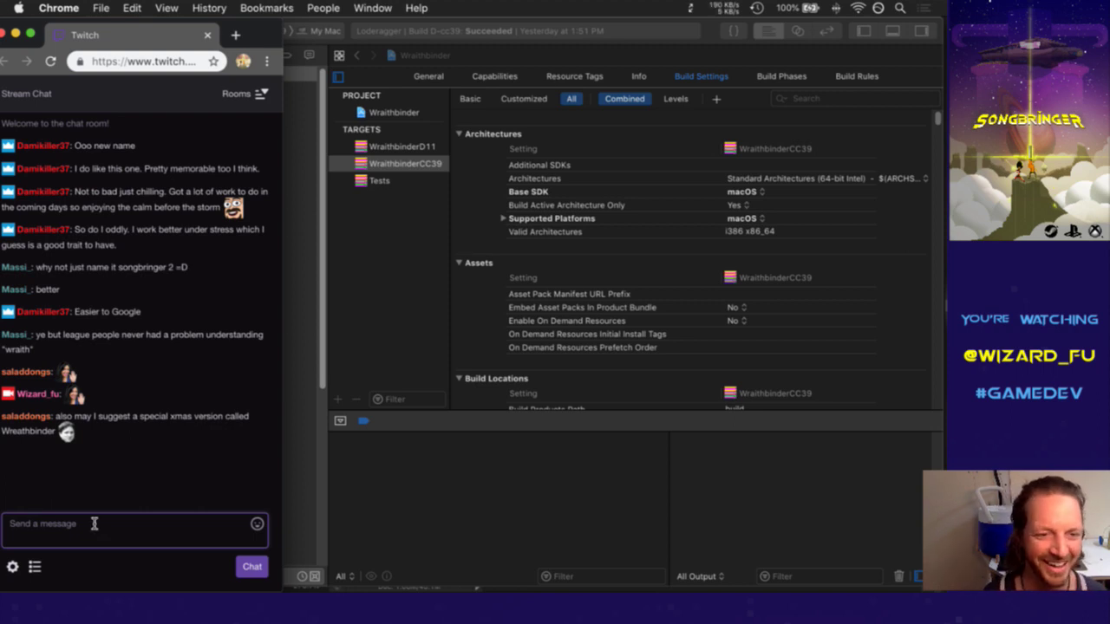
left_click(367, 290)
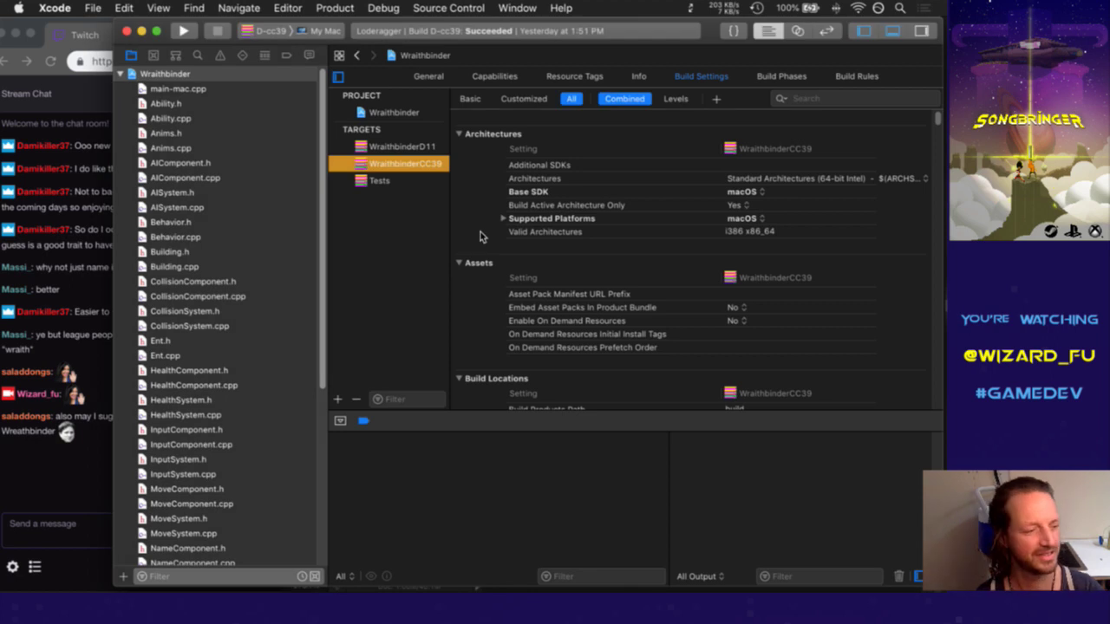
Switch to the Twitch stream chat and send the wizJib emote
left_click(61, 499)
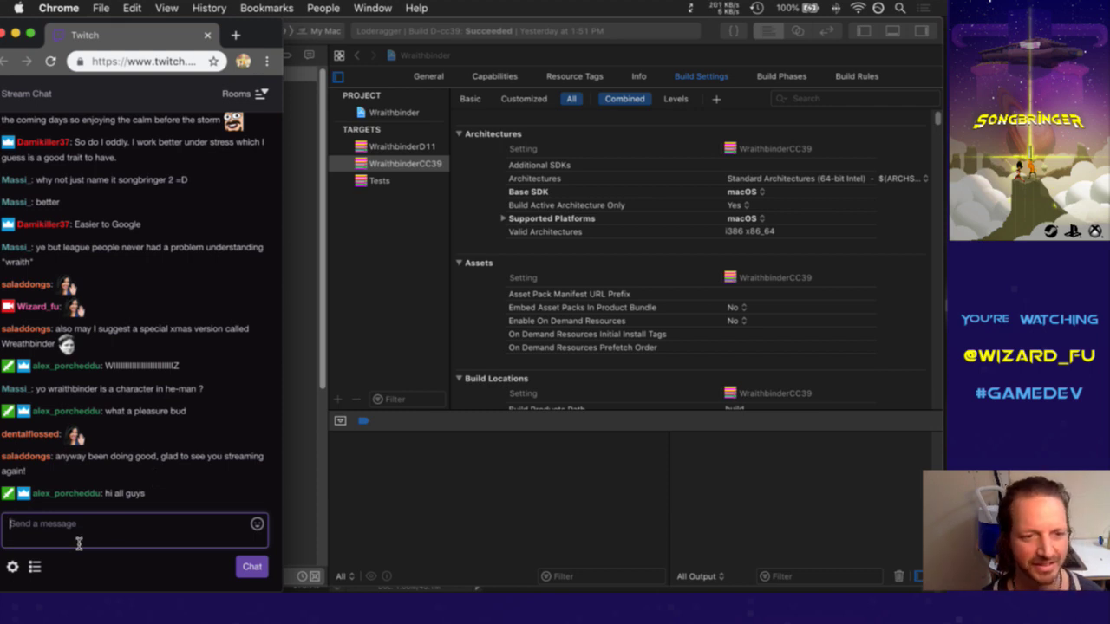
type("wizJib")
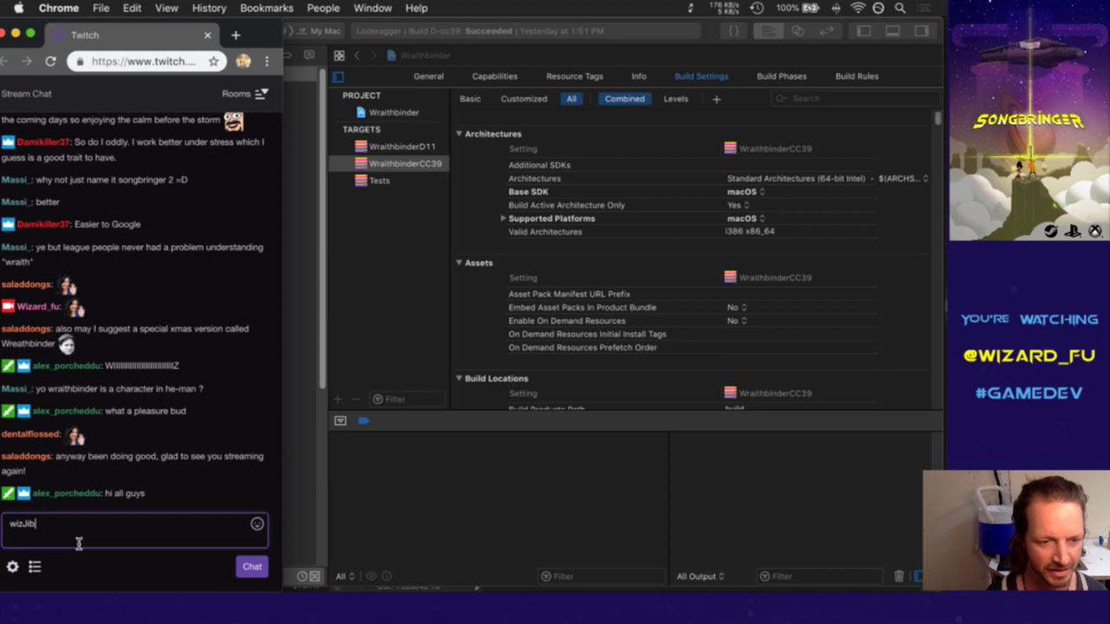
key("Return")
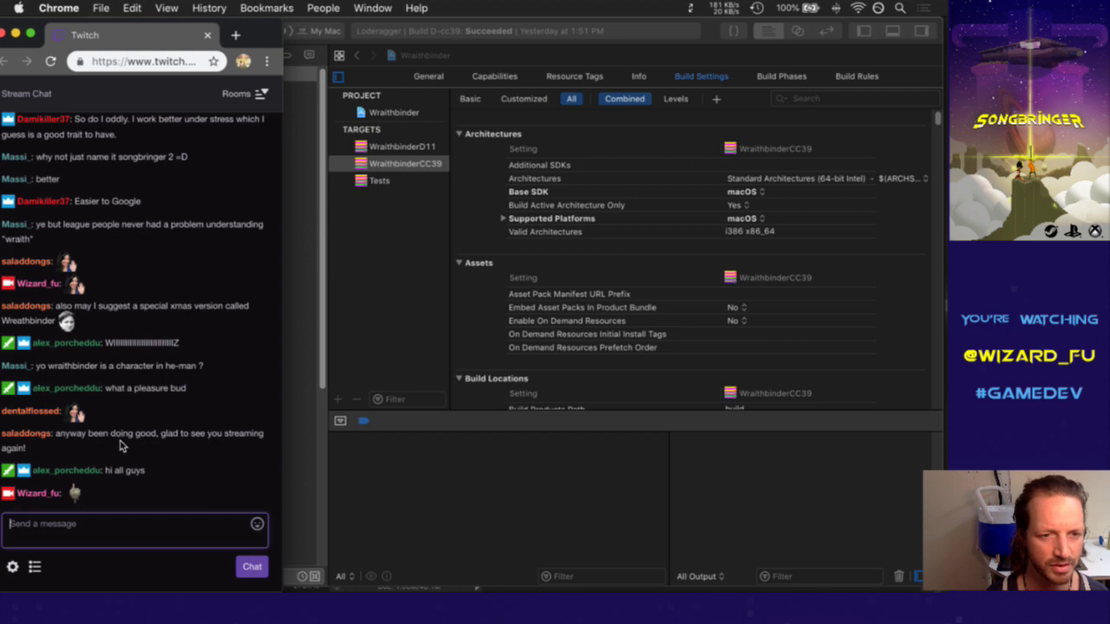
Read the viewers' latest replies in the stream chat and return to the Xcode build settings
left_click_drag(71, 439, 174, 440)
left_click(215, 438)
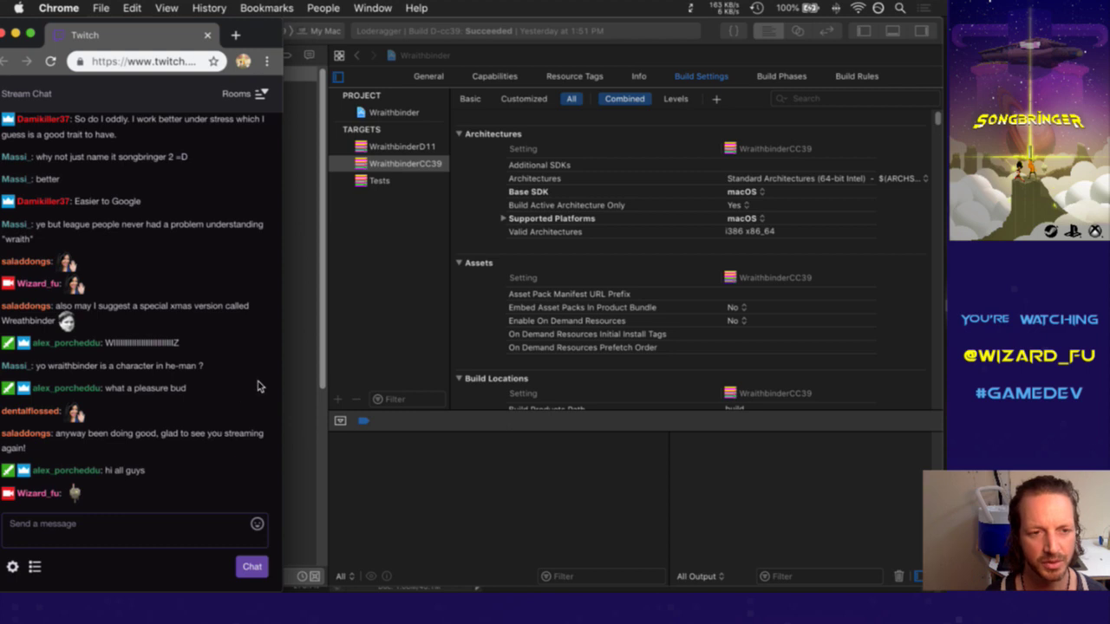
left_click(385, 294)
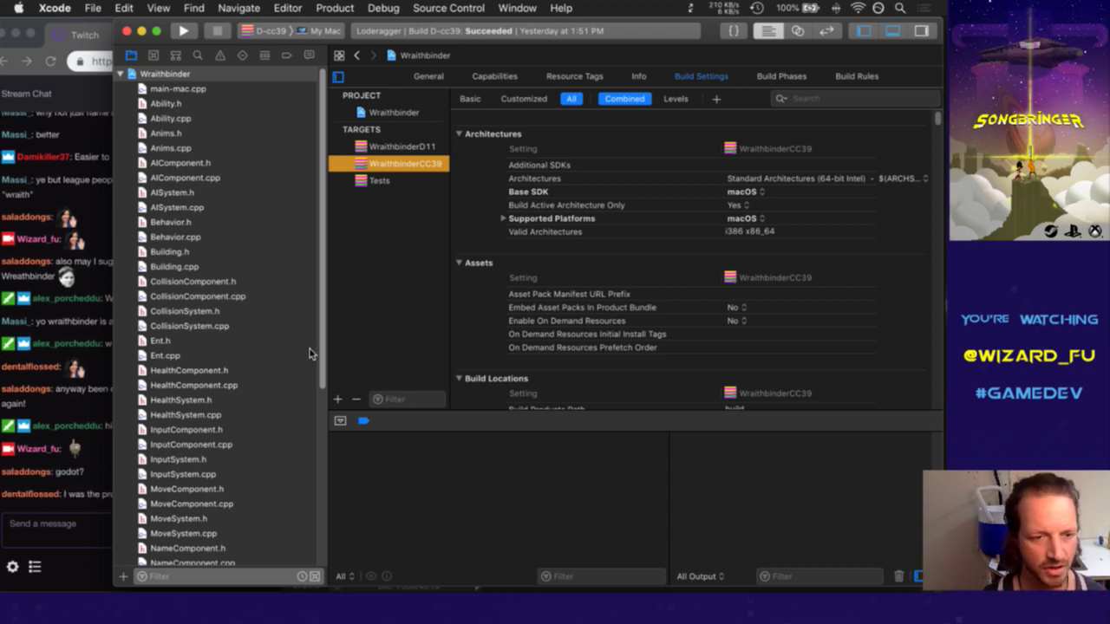
left_click(114, 460)
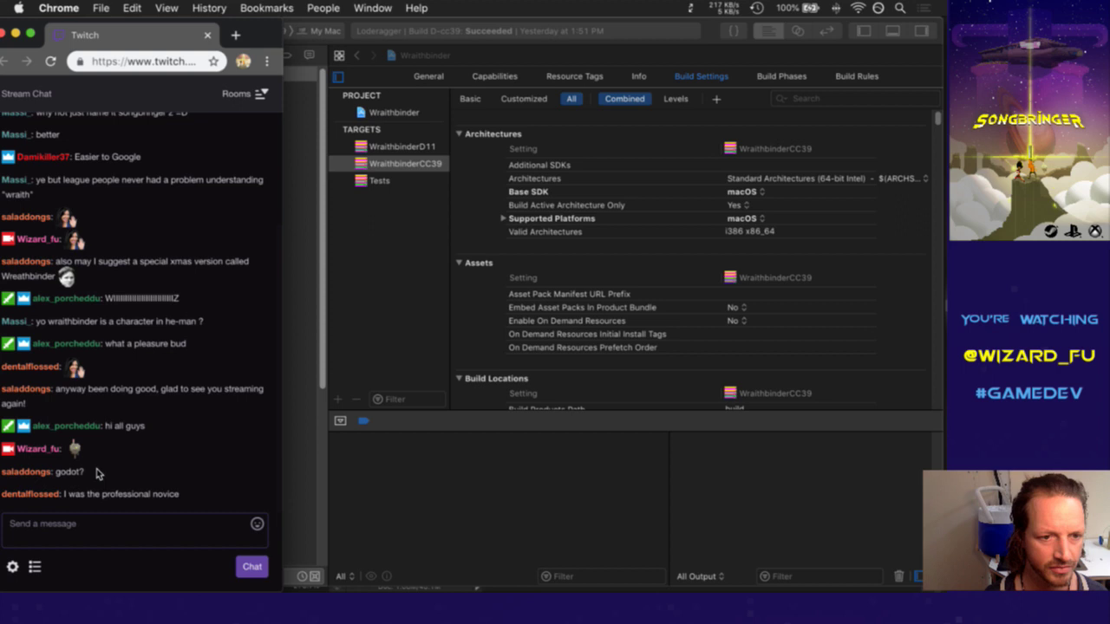
left_click_drag(85, 502, 193, 496)
left_click(183, 493)
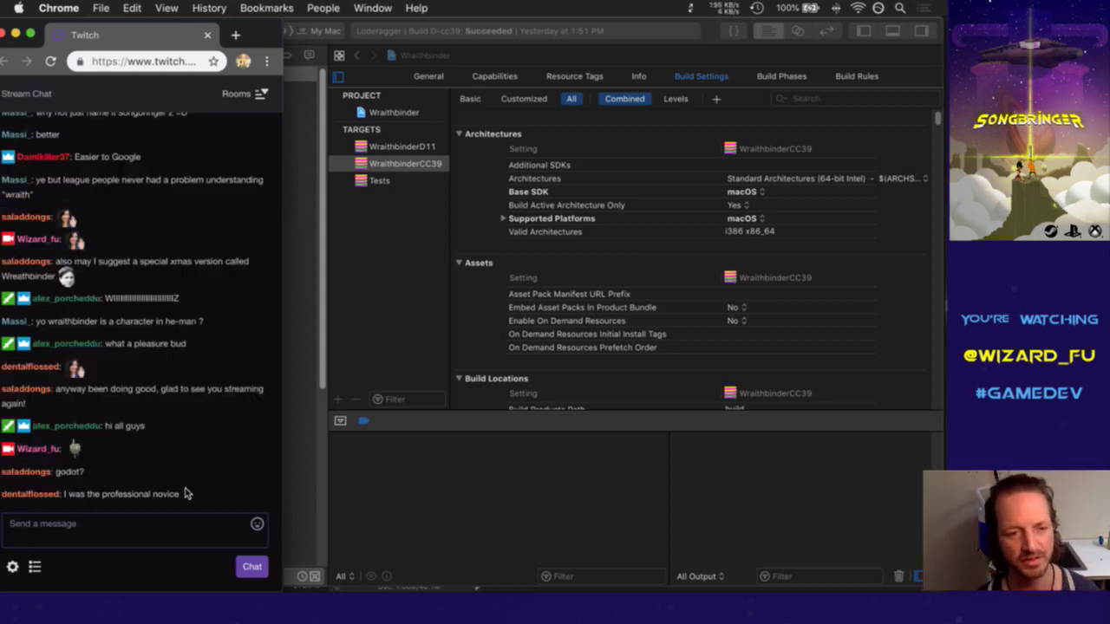
left_click(373, 295)
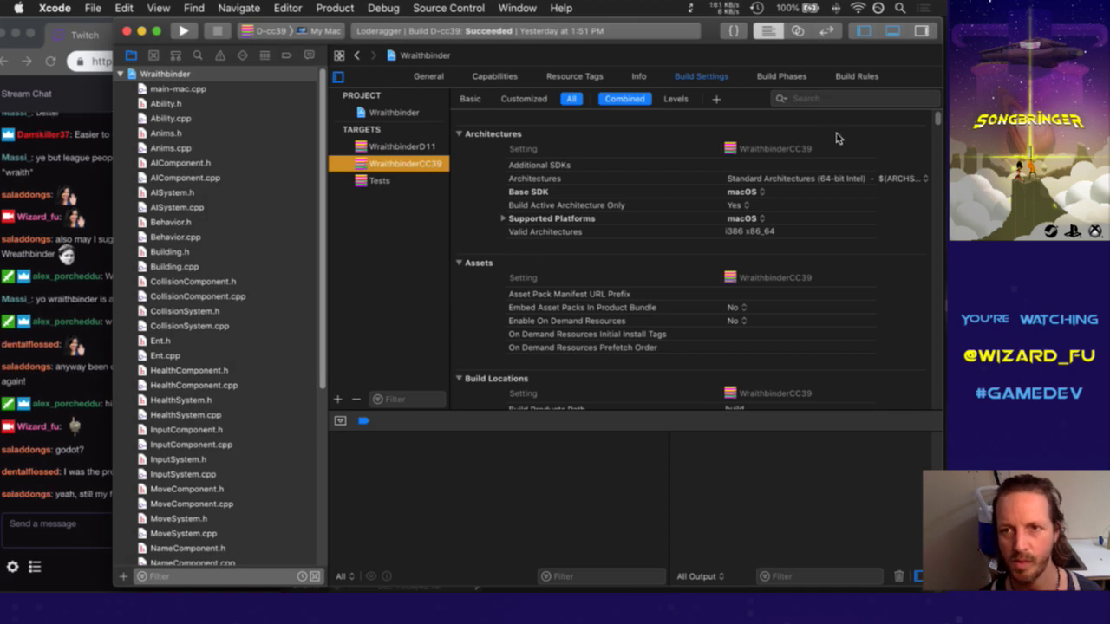
Search the WraithbinderCC39 build settings for "lode" and clear the search
left_click(828, 101)
type("w")
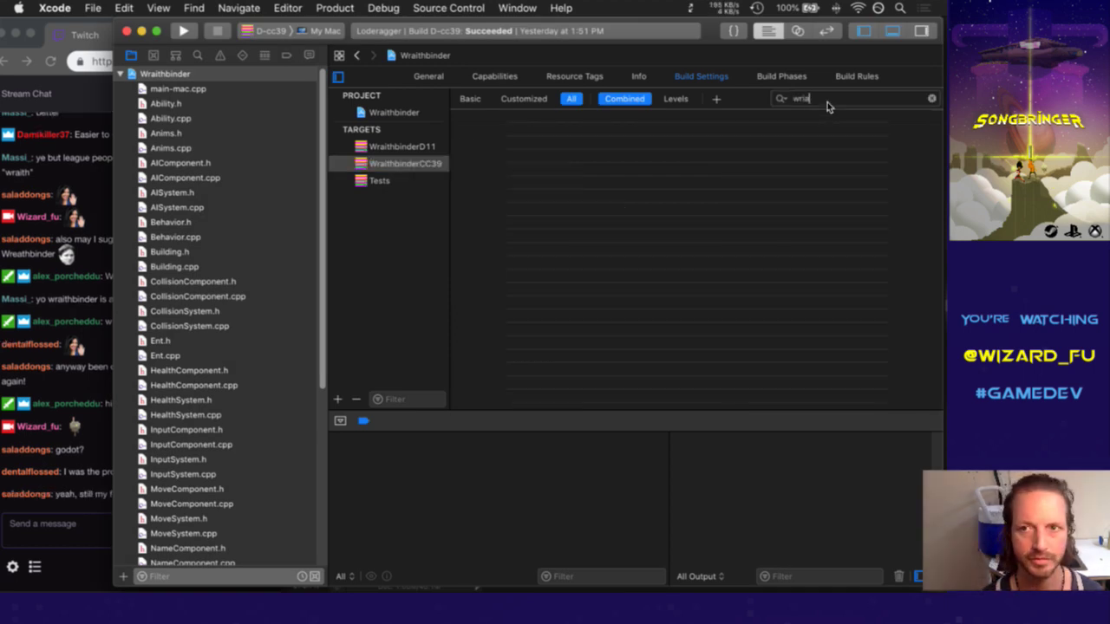
key("BackSpace")
type("lode")
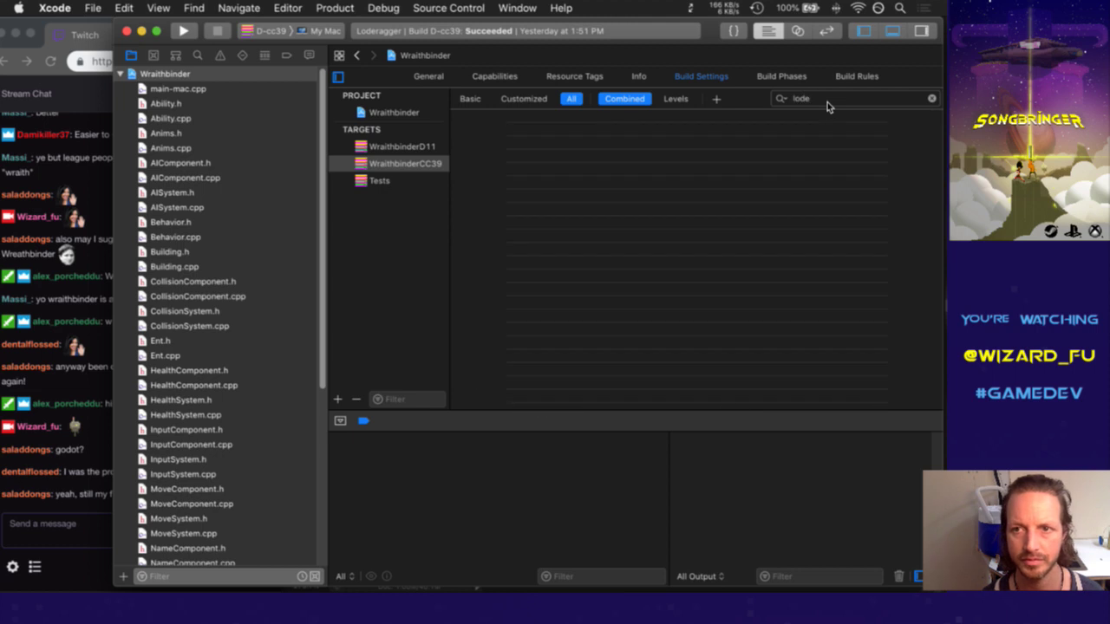
key("BackSpace")
key("BackSpace")
key("BackSpace")
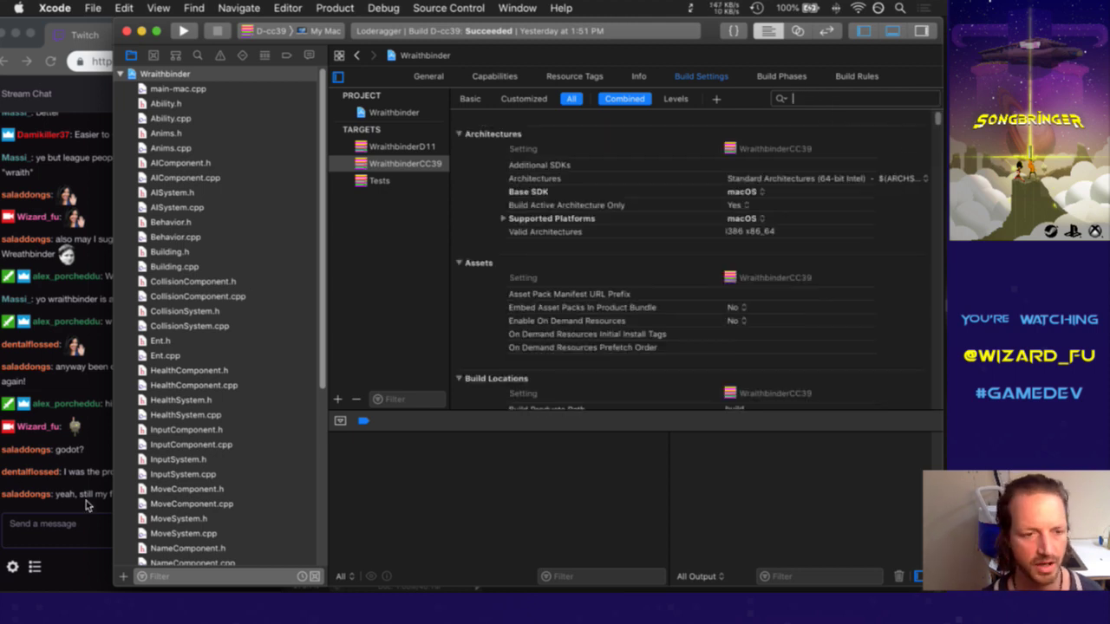
Switch to the Twitch stream chat and read the newest viewer messages
left_click(77, 538)
left_click_drag(75, 480, 170, 473)
left_click(191, 475)
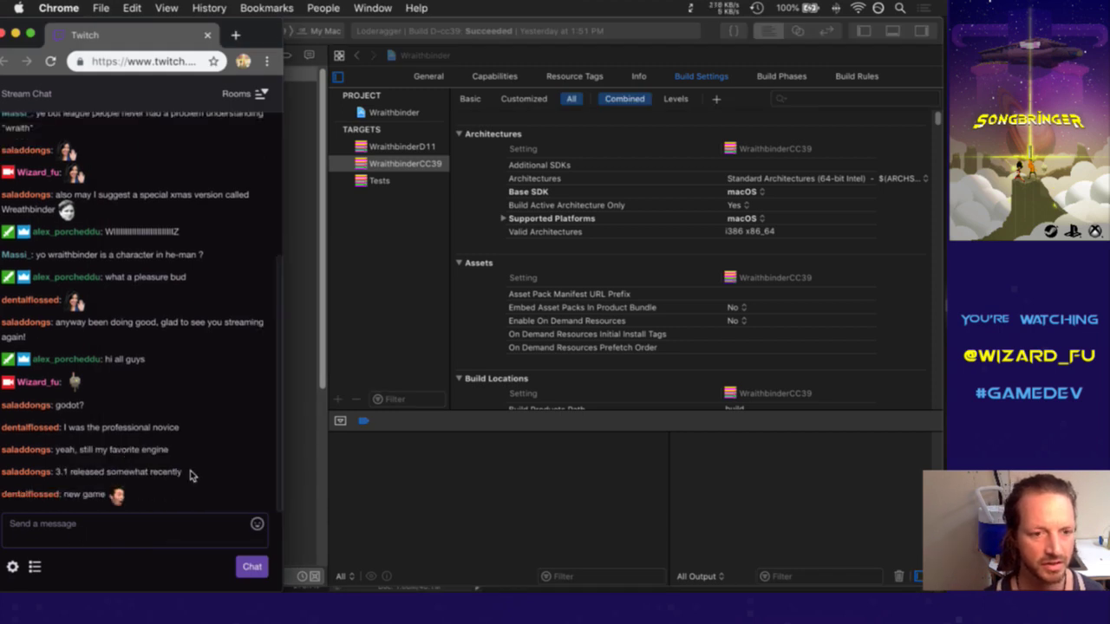
left_click_drag(85, 477, 149, 476)
left_click(188, 492)
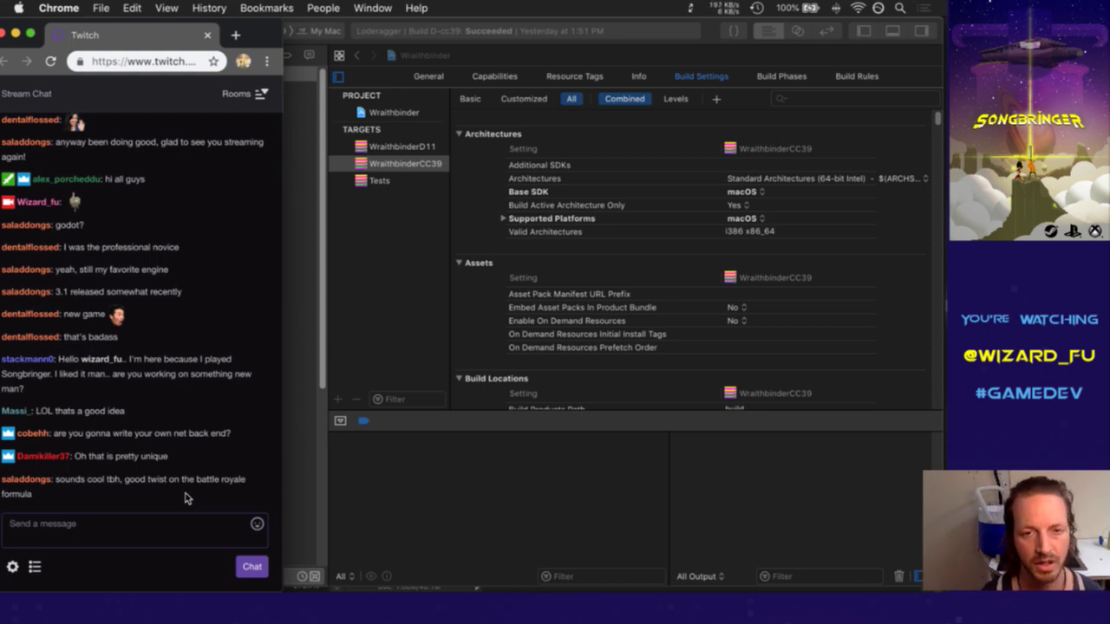
Switch to iTerm2, build and run the game from the Wraithbinder folder with make and make run, and bring the stream chat forward
key("super+Tab")
key("super+Tab")
key("super+Tab")
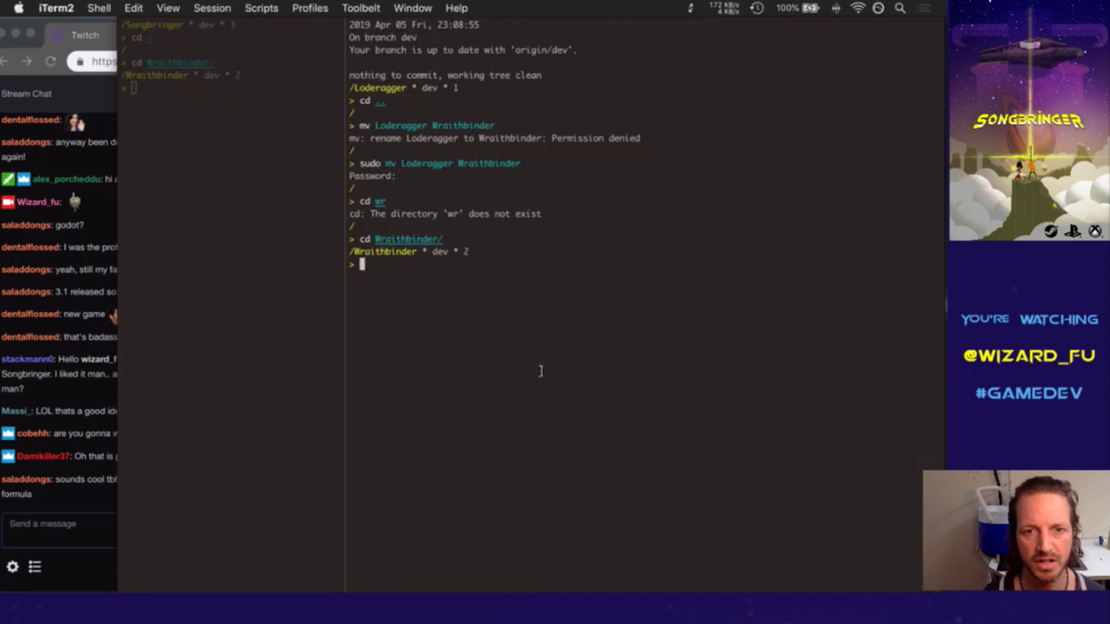
type(";up")
key("Return")
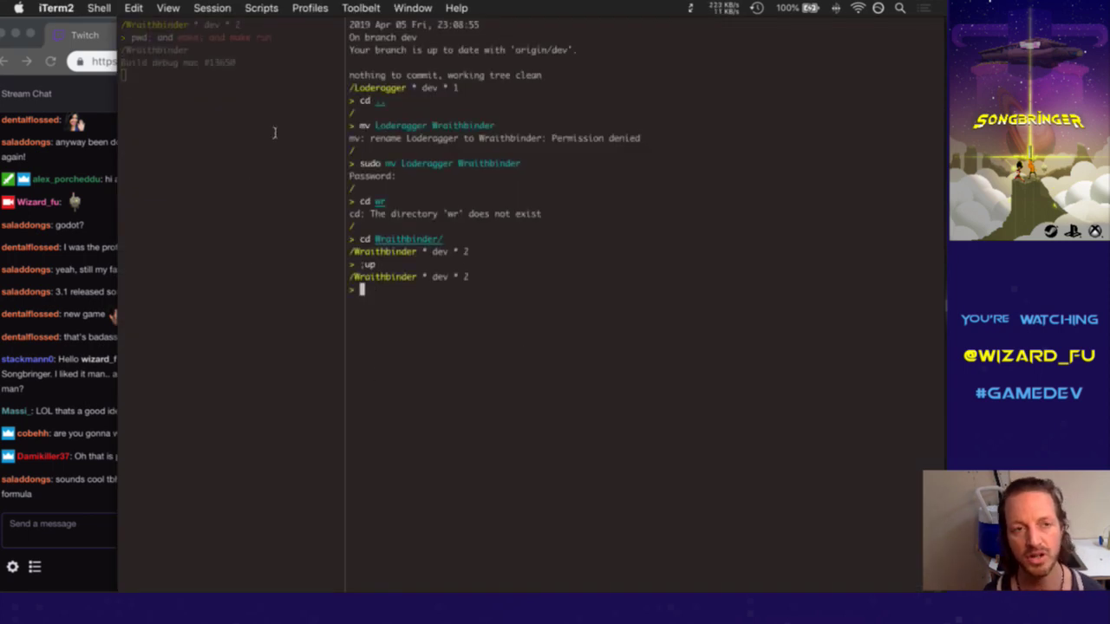
left_click(112, 508)
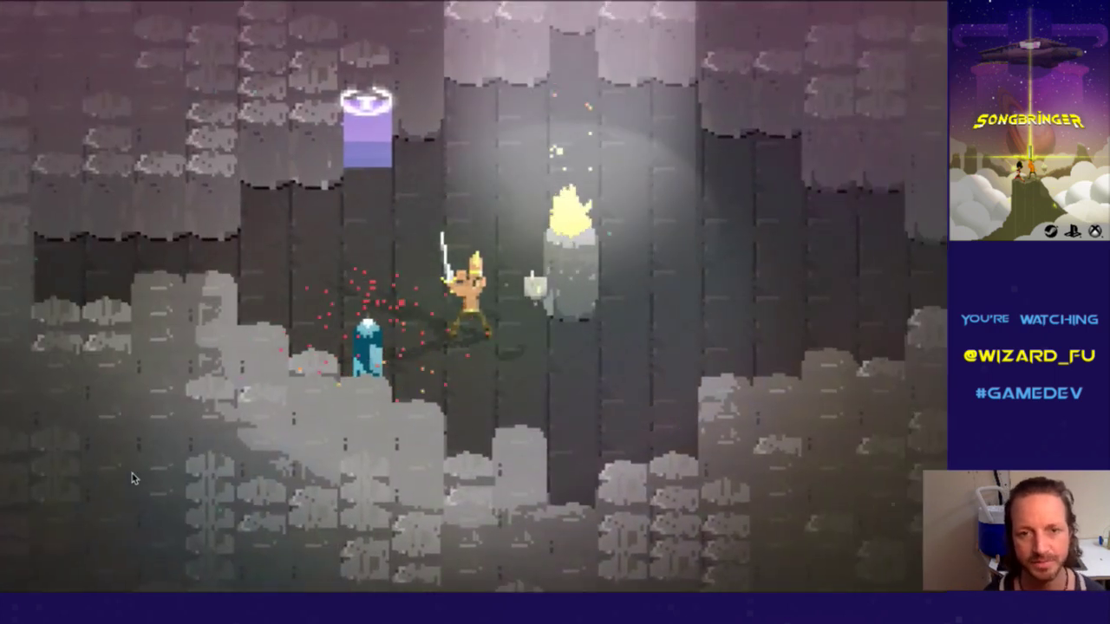
Test the character's movement around the cave in the running game and quit the game
key("Right")
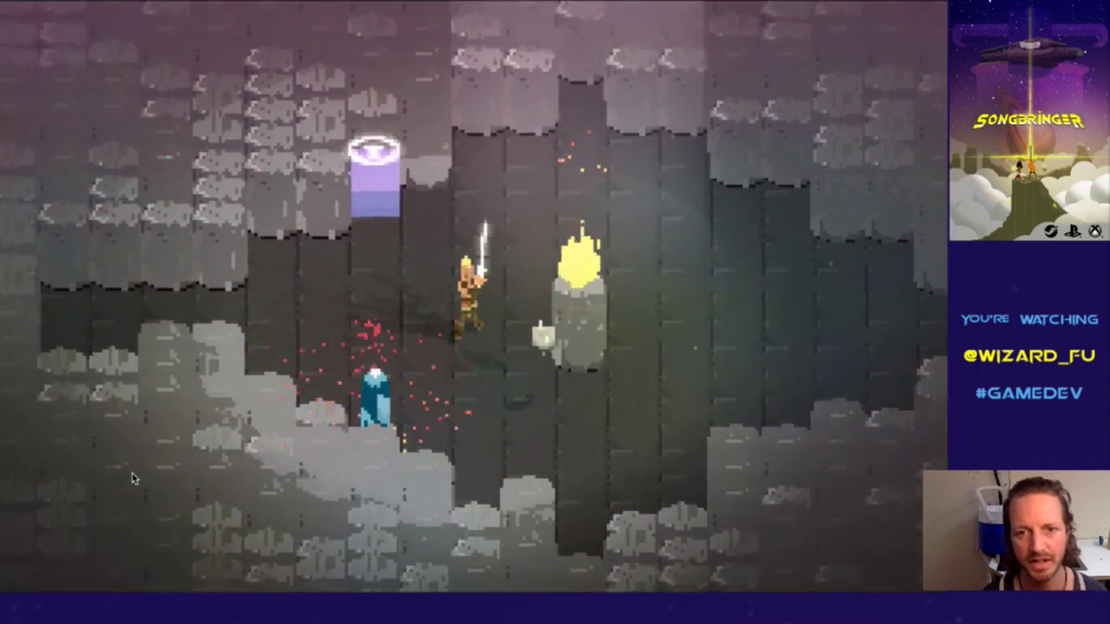
key("Left")
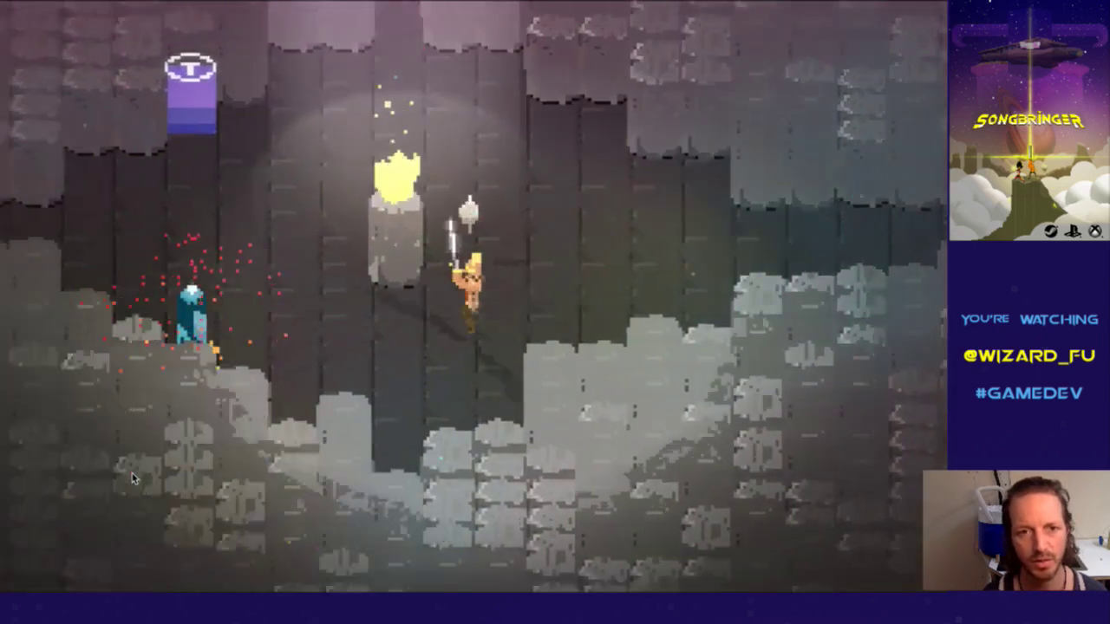
key("Right")
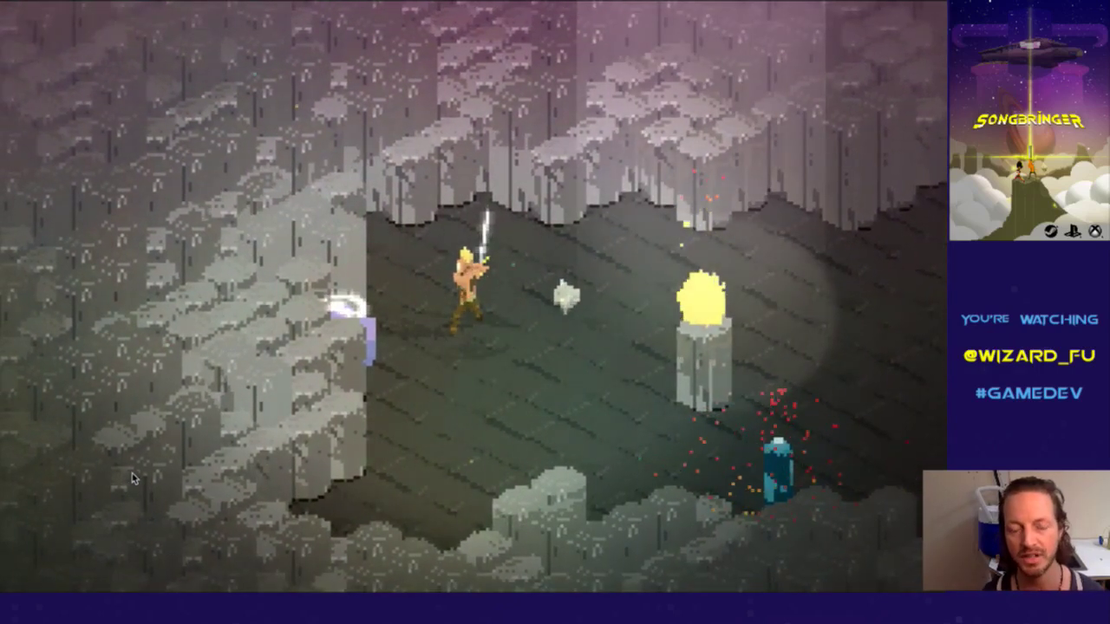
key("super+q")
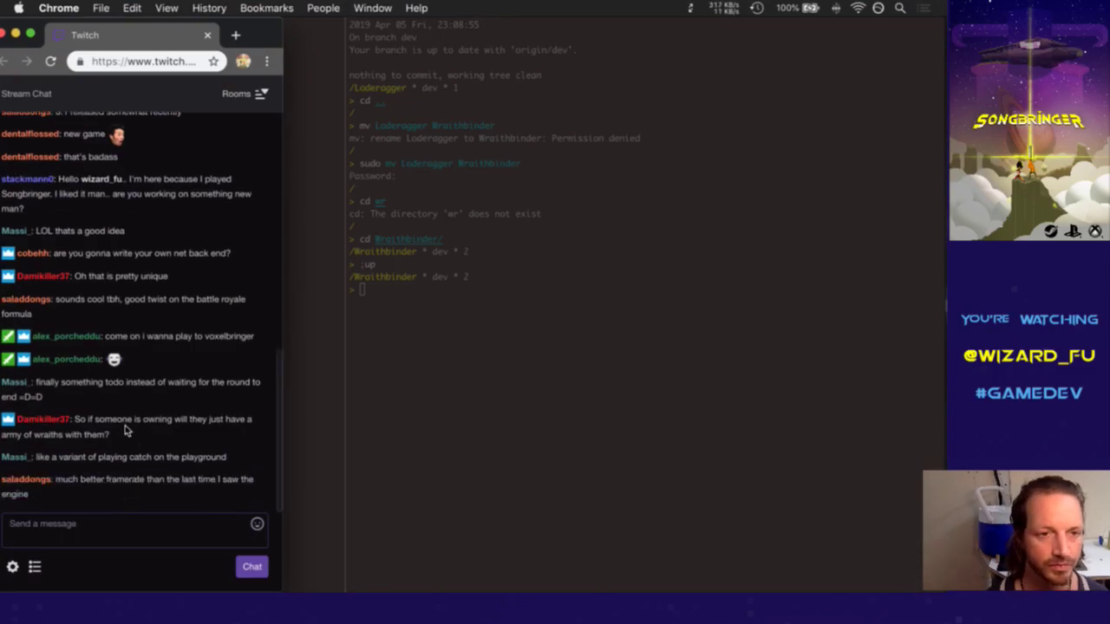
Read the viewers' chat messages about the net back end, playing voxelbringer and owning an army of wraiths
double_click(105, 262)
left_click_drag(105, 262, 132, 261)
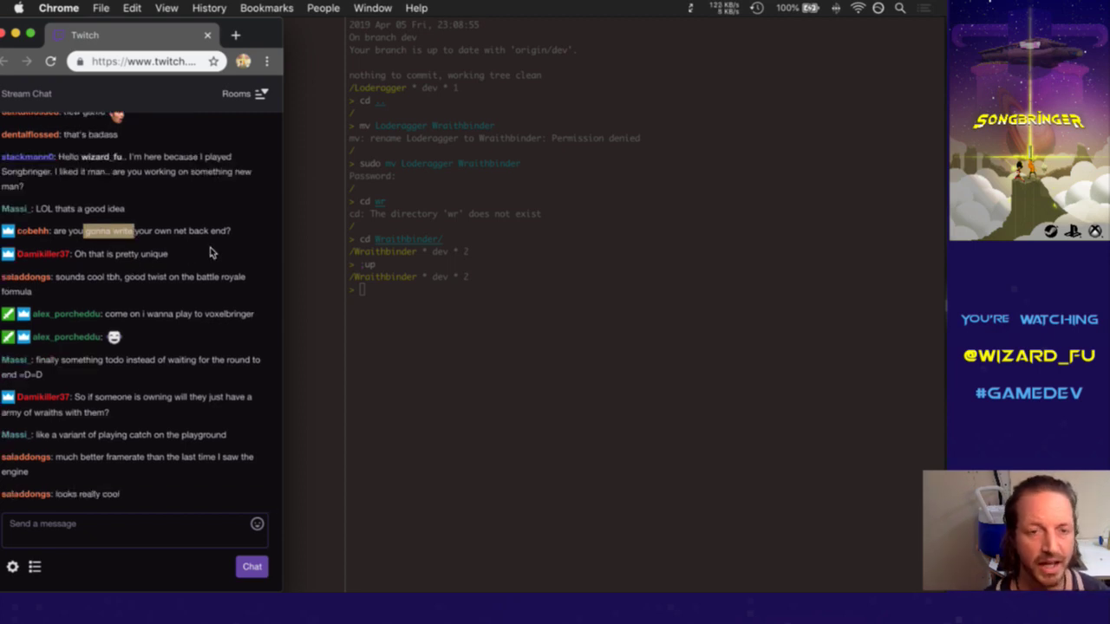
left_click(209, 253)
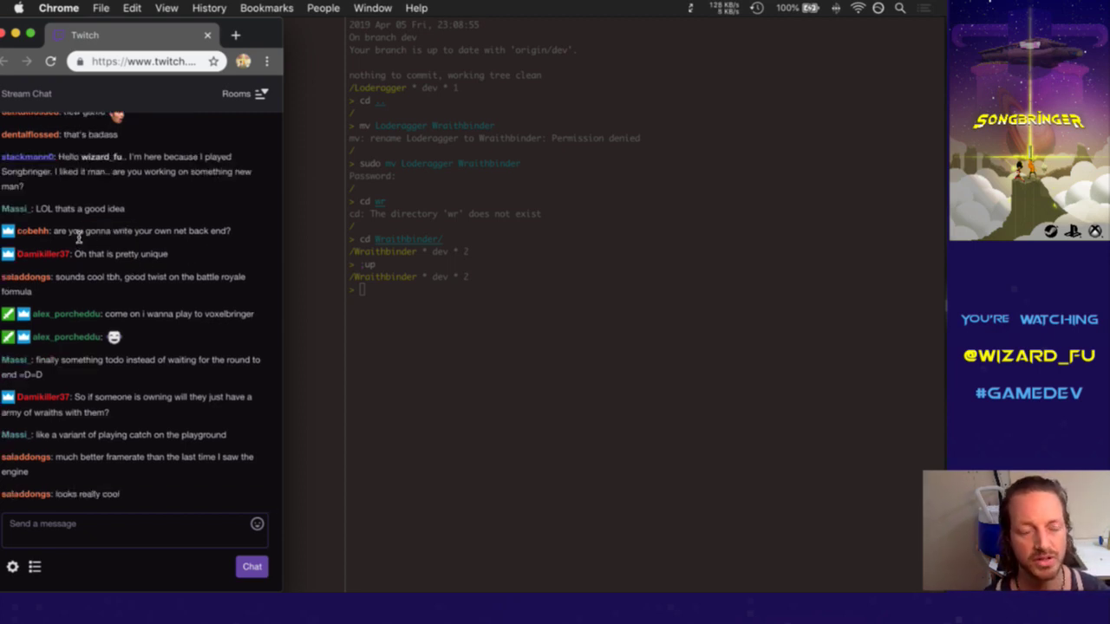
left_click_drag(79, 232, 210, 248)
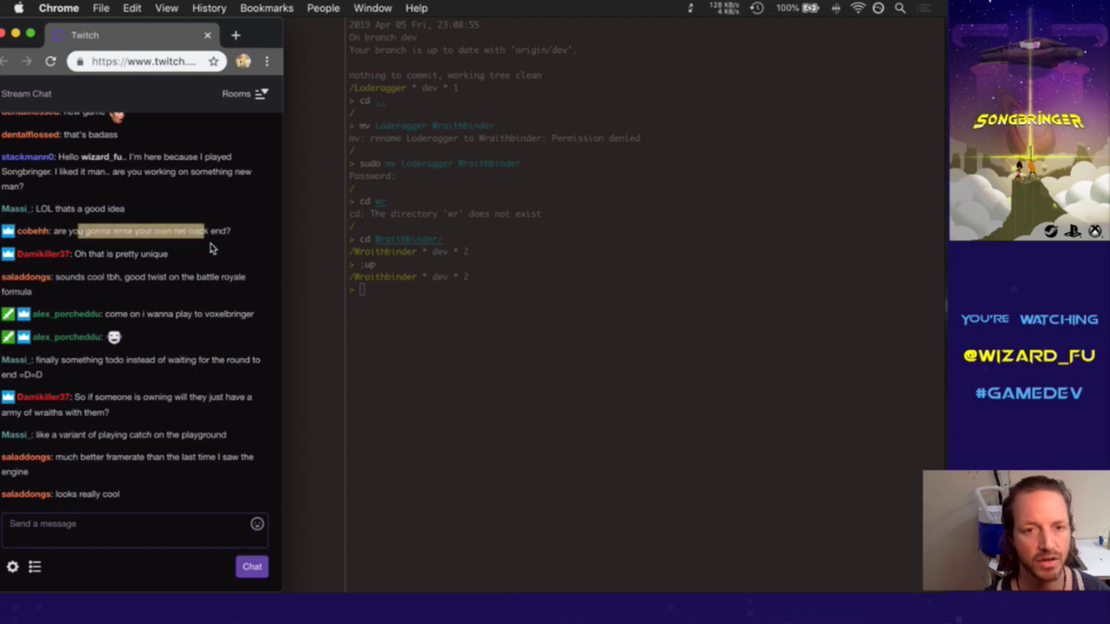
left_click(211, 249)
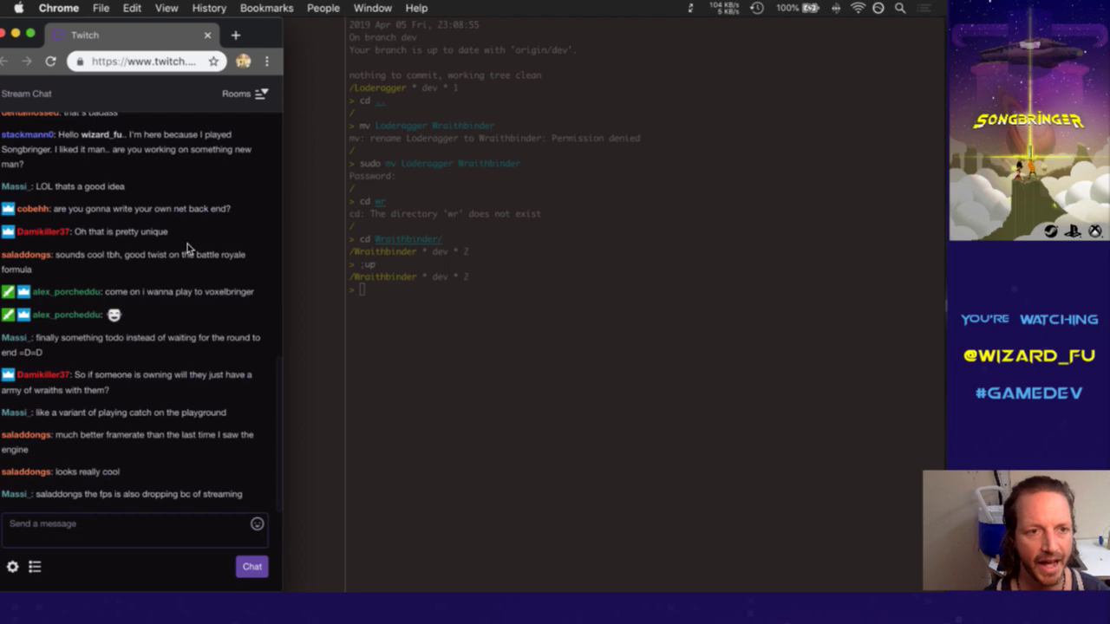
left_click_drag(88, 214, 198, 217)
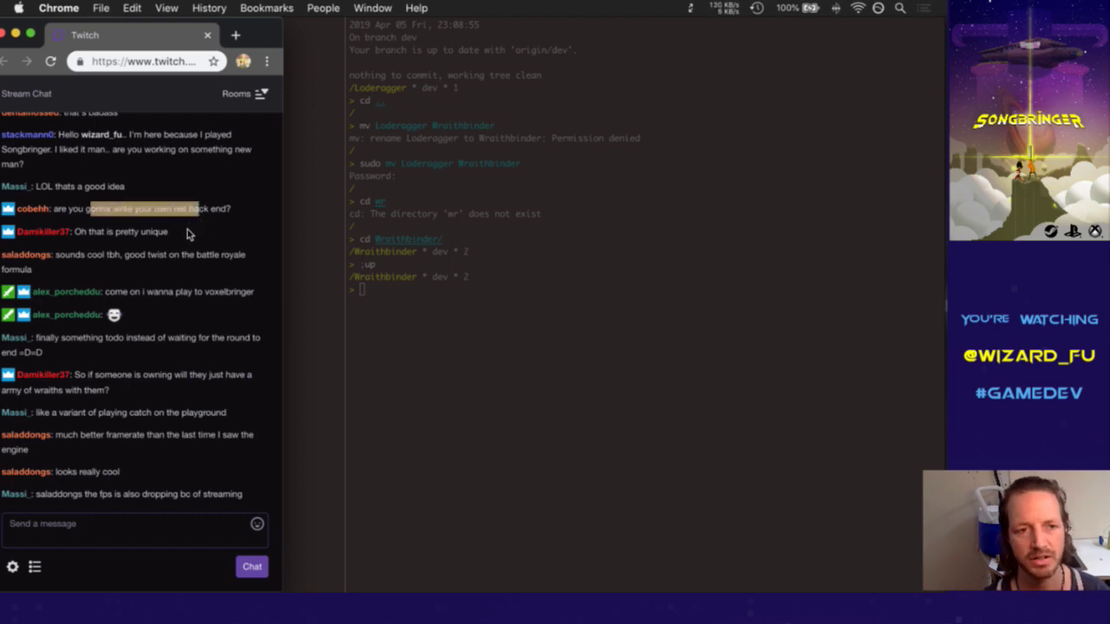
left_click_drag(73, 253, 229, 280)
left_click(119, 273)
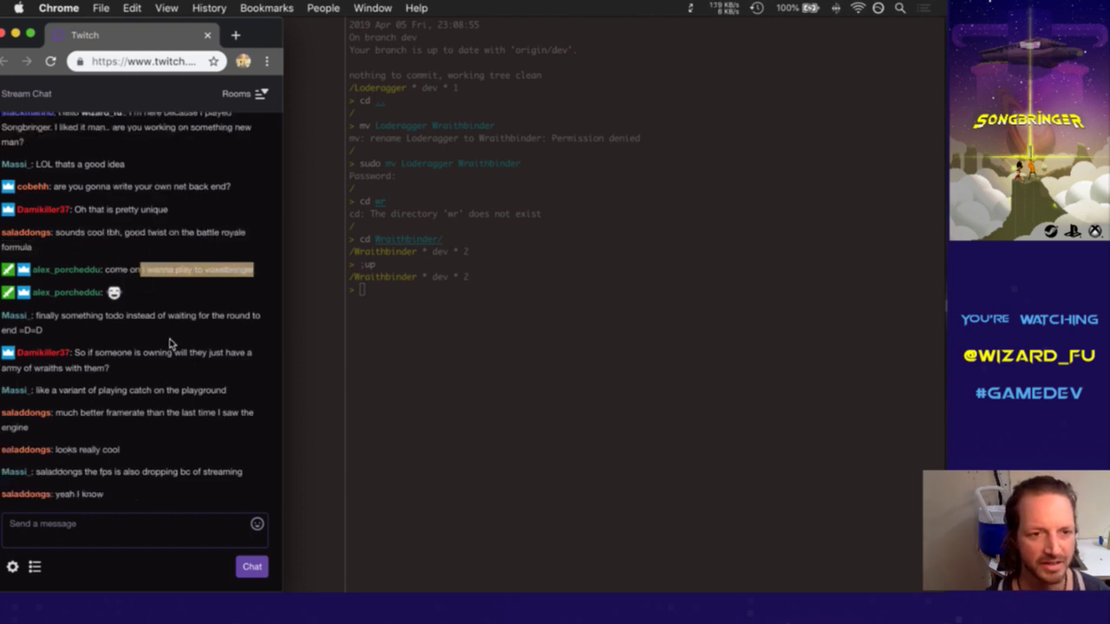
left_click_drag(87, 318, 140, 317)
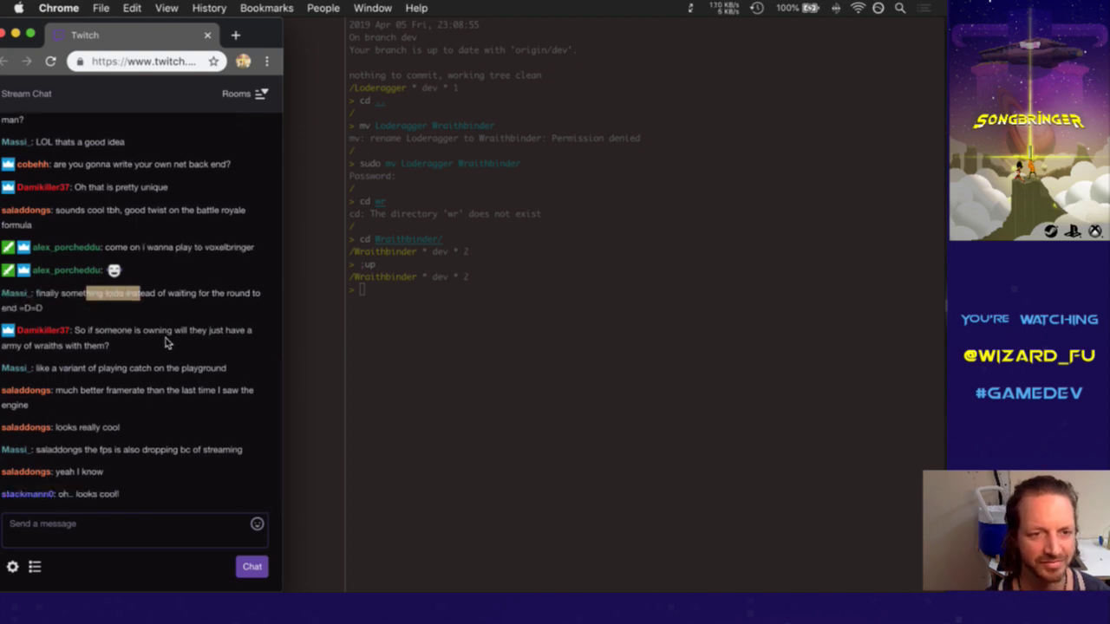
left_click_drag(94, 310, 124, 331)
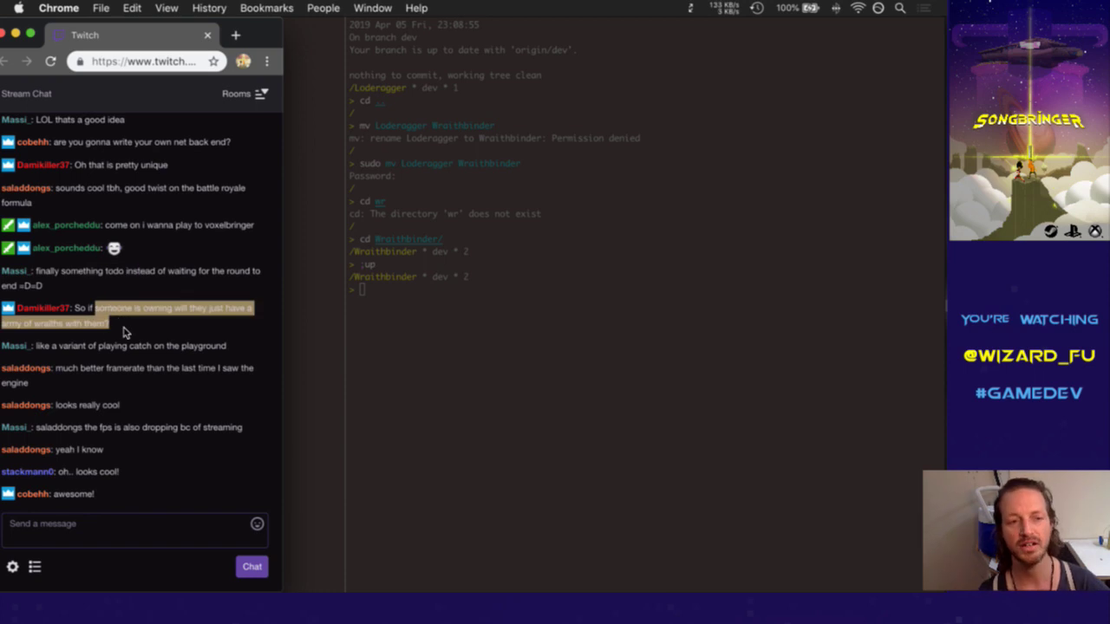
left_click(135, 303)
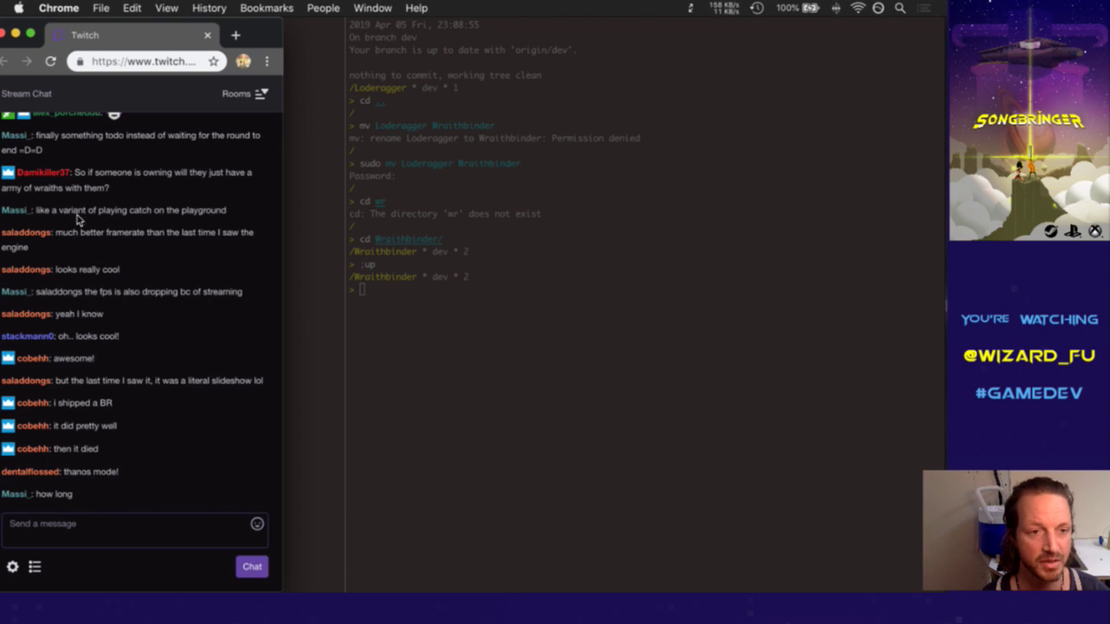
Read the chat messages about the engine's framerate and a viewer's shipped battle royale game
left_click_drag(80, 236, 146, 257)
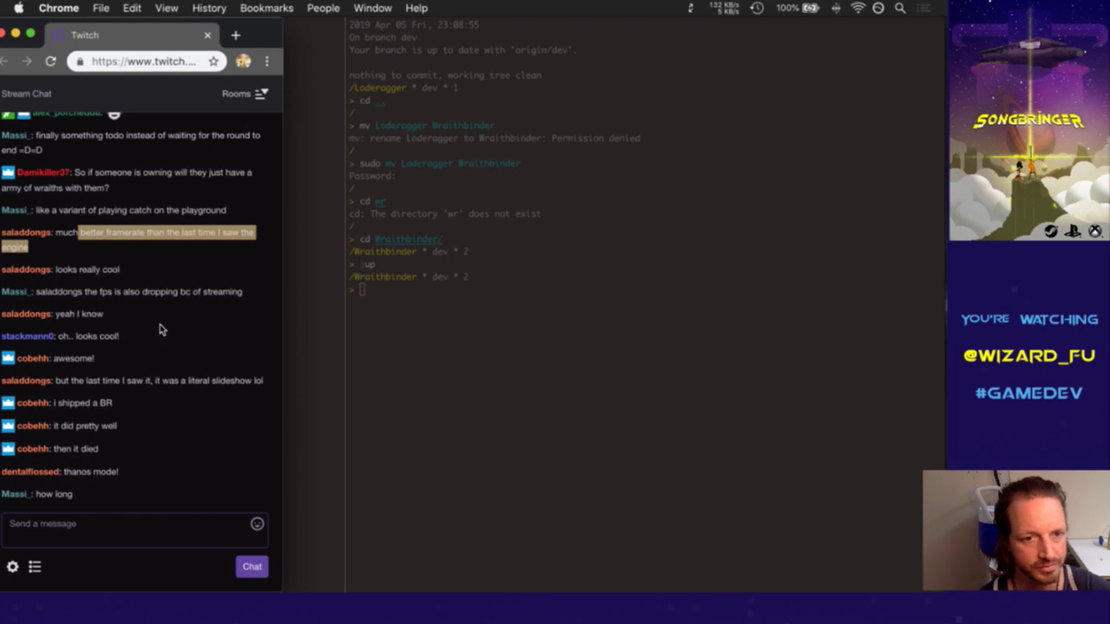
left_click_drag(155, 382, 247, 383)
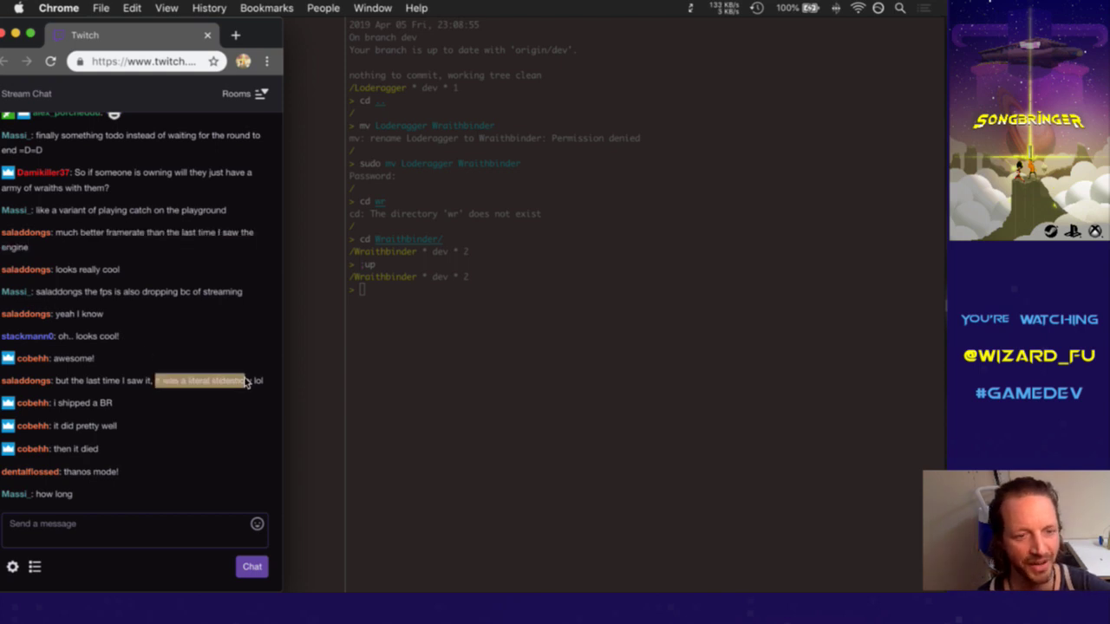
left_click(252, 406)
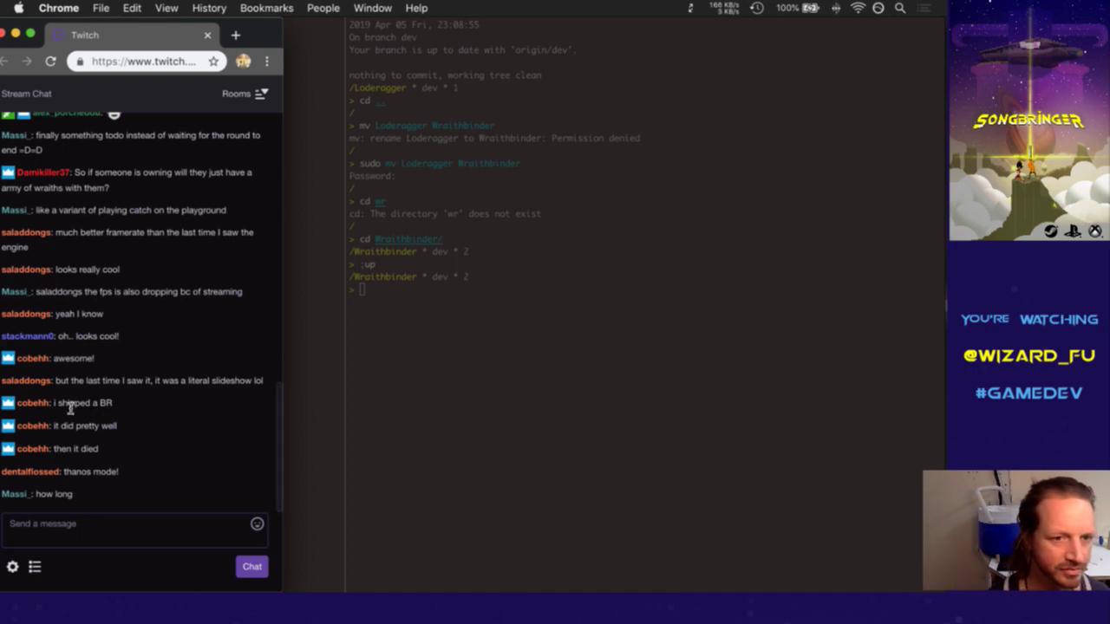
left_click_drag(69, 405, 118, 403)
left_click(128, 432)
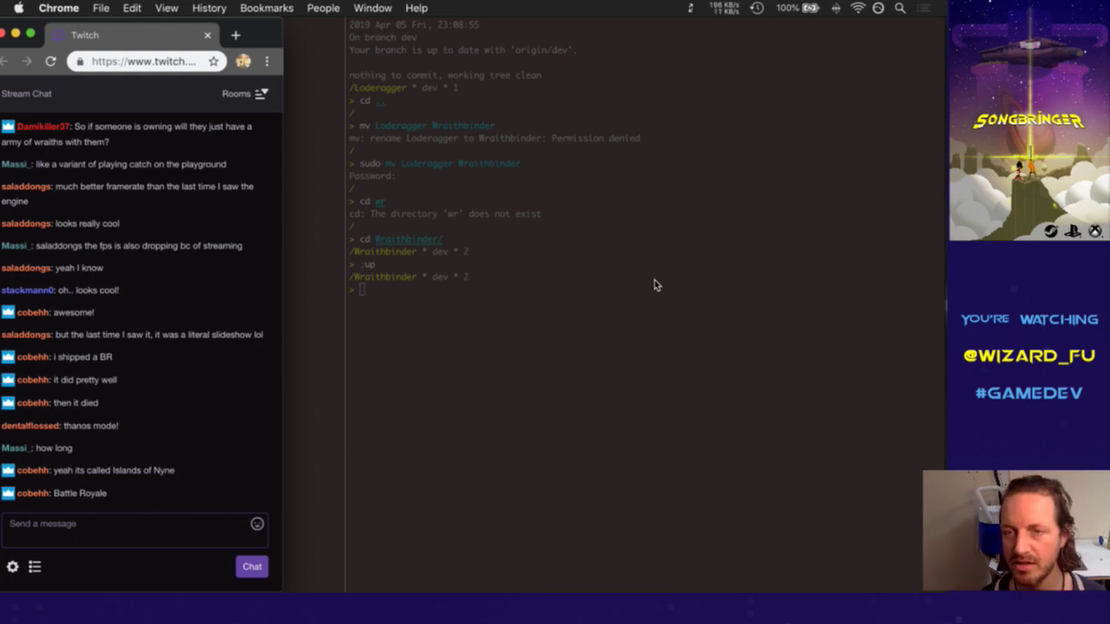
Open a new browser window and widen it beside the stream chat
key("super+n")
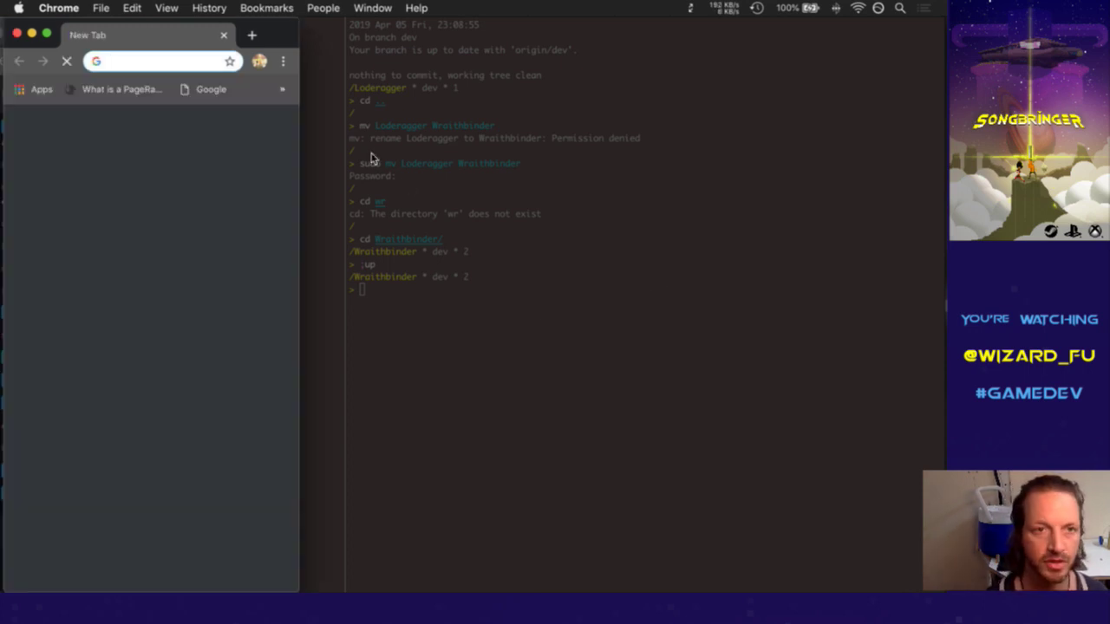
left_click_drag(173, 34, 369, 35)
left_click_drag(523, 140, 927, 161)
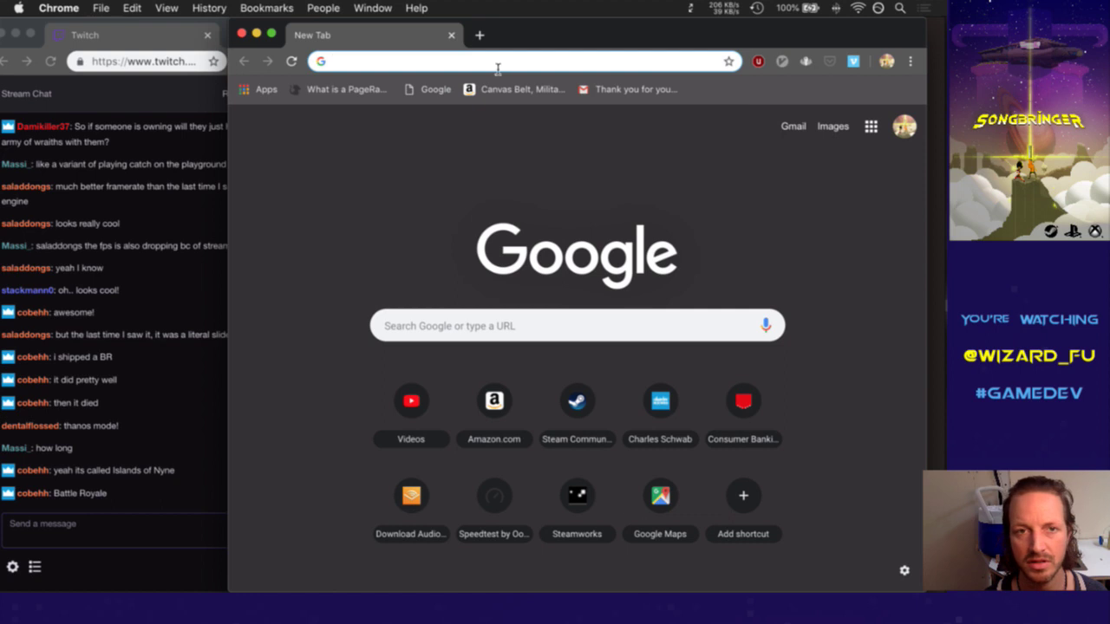
Search Google for "islands of nyne" and open the game's official site
type("isl")
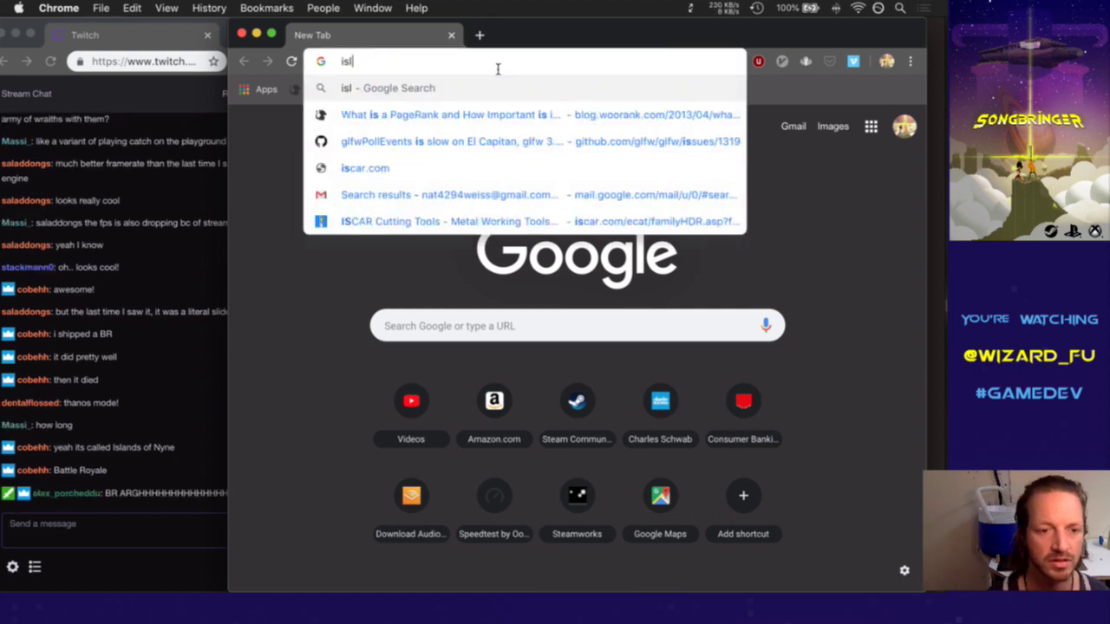
type("ands")
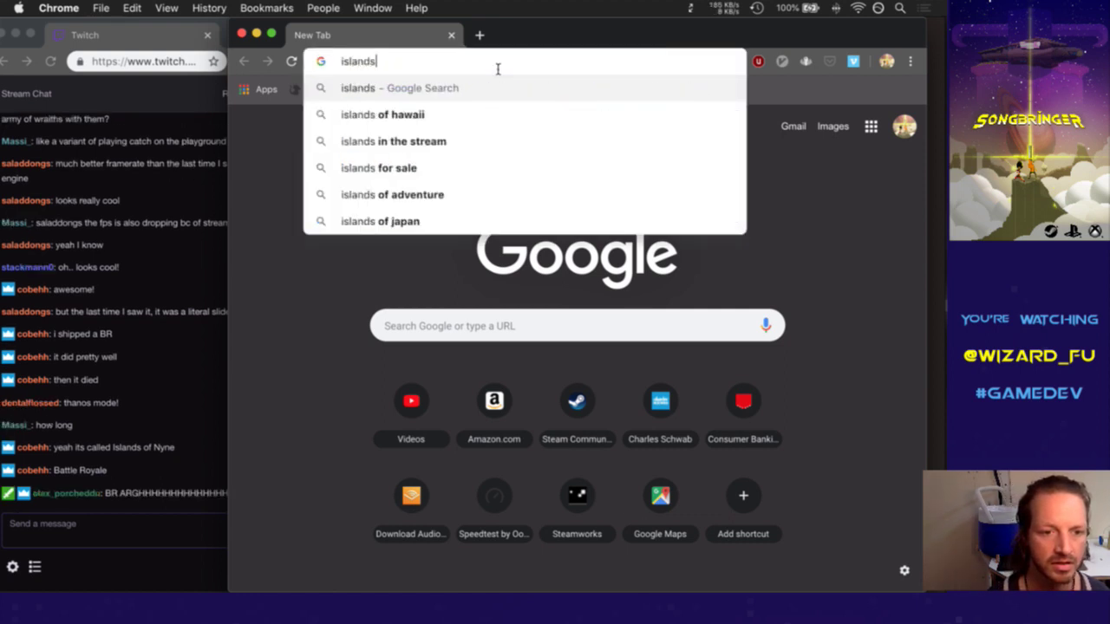
type(" of nyne")
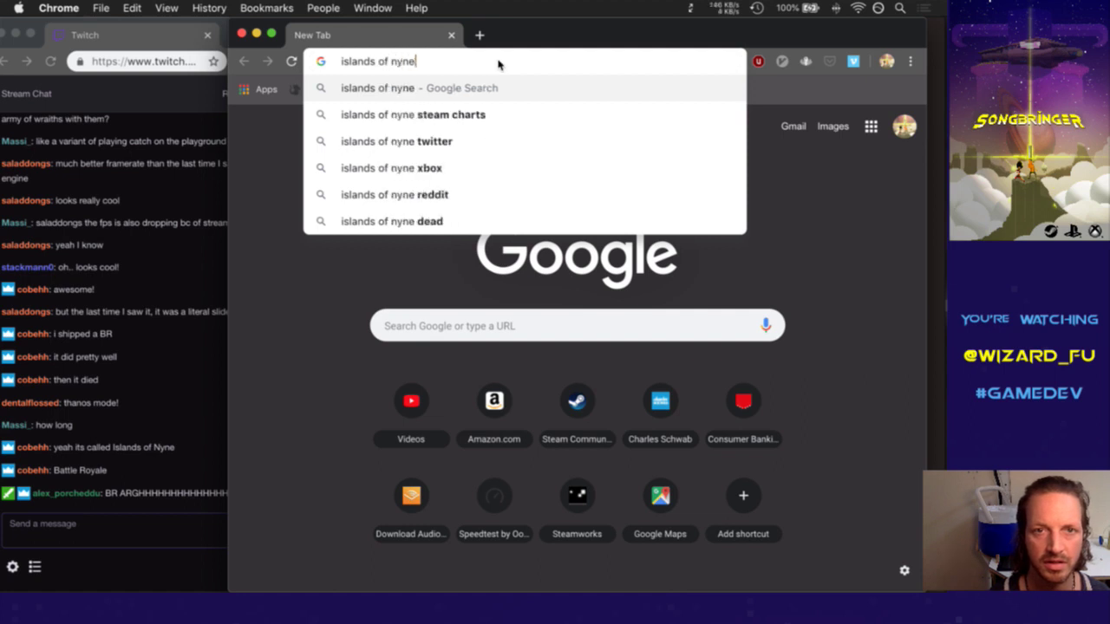
key("Return")
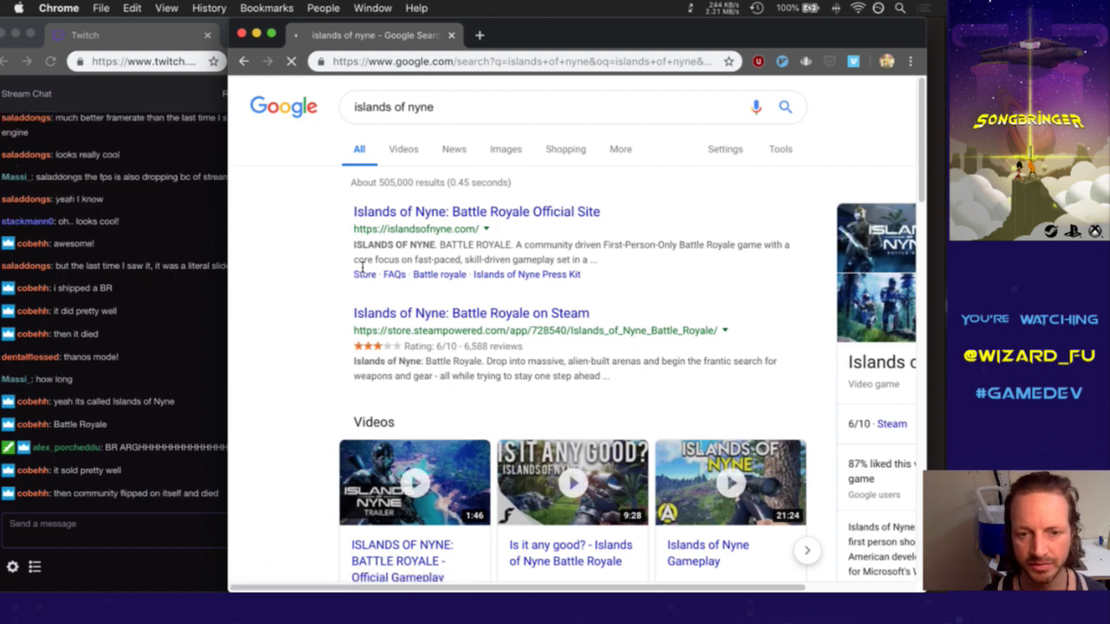
left_click(412, 217)
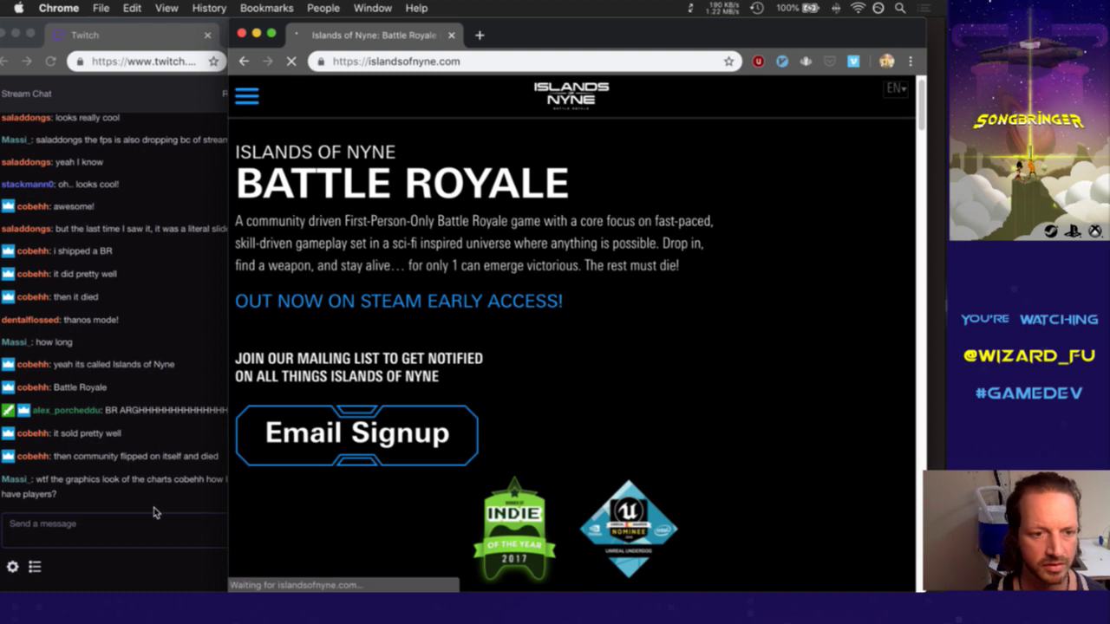
Read the viewers' newest chat messages about Islands of Nyne's players, sales and community
left_click(119, 504)
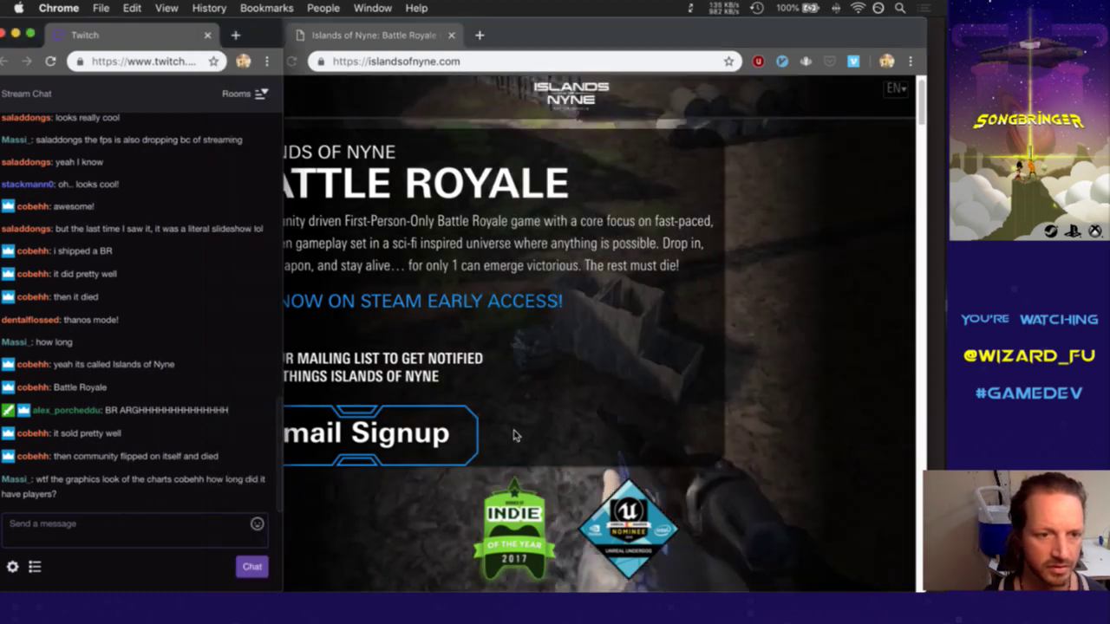
left_click(781, 318)
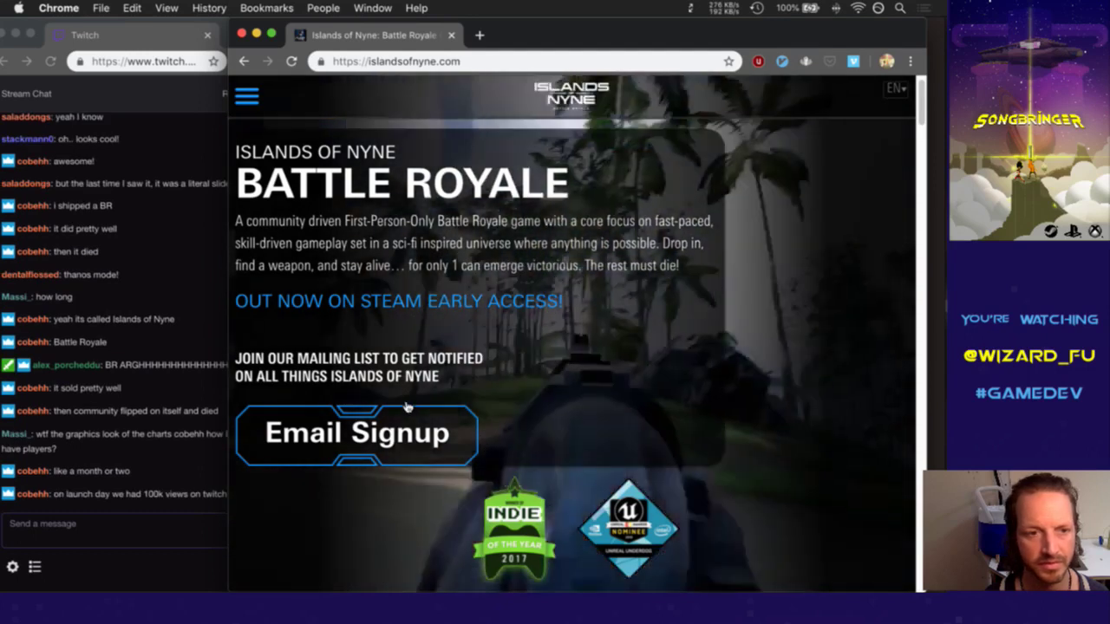
left_click(117, 440)
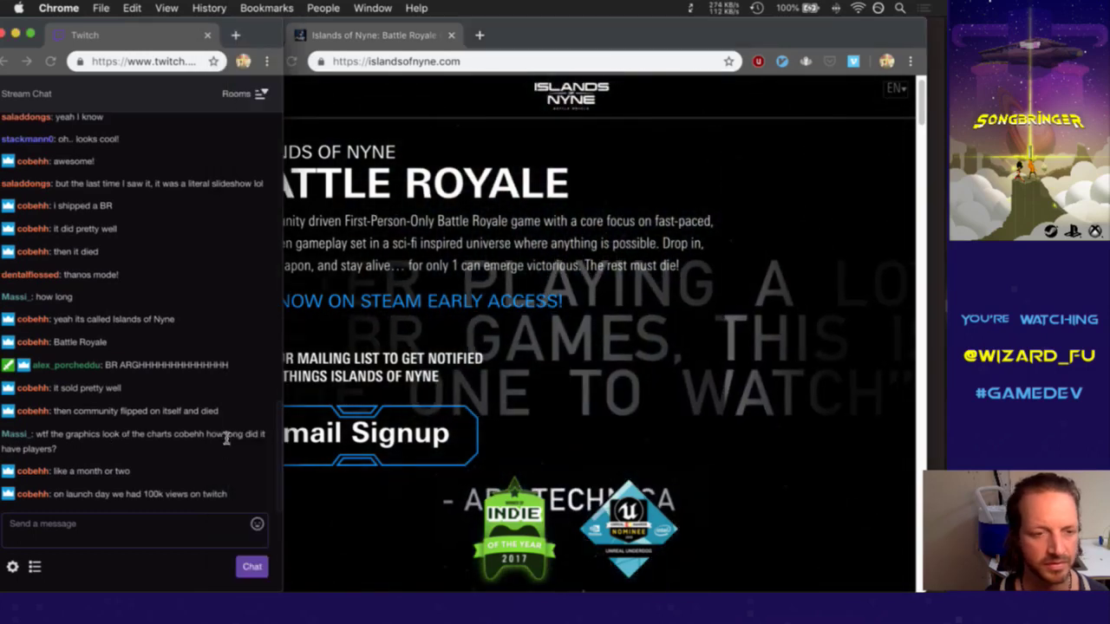
left_click_drag(85, 416, 143, 433)
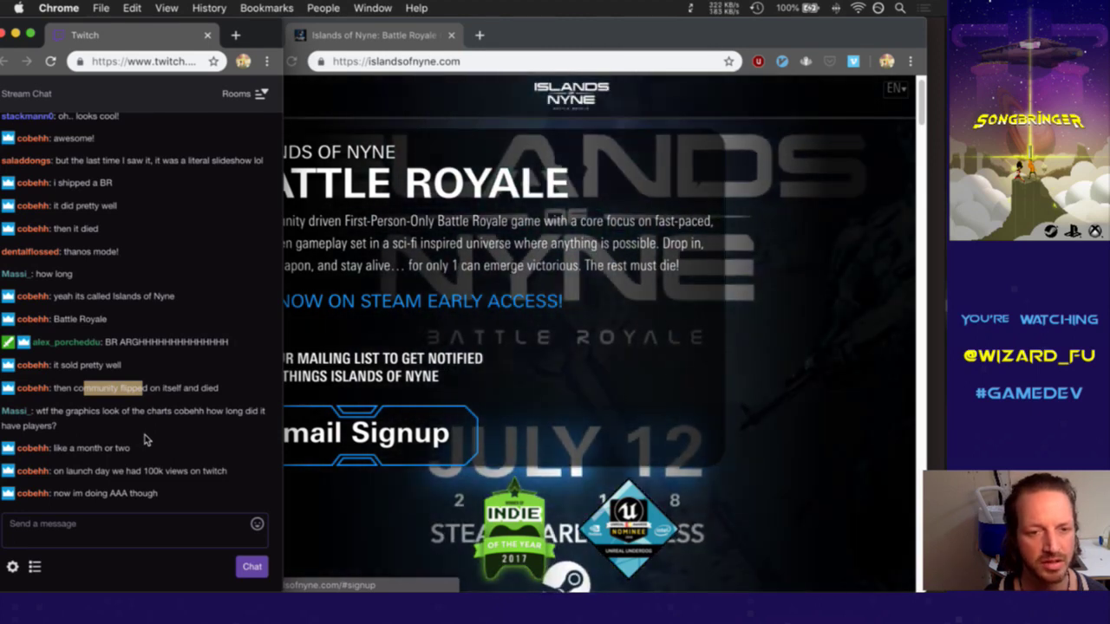
left_click(144, 439)
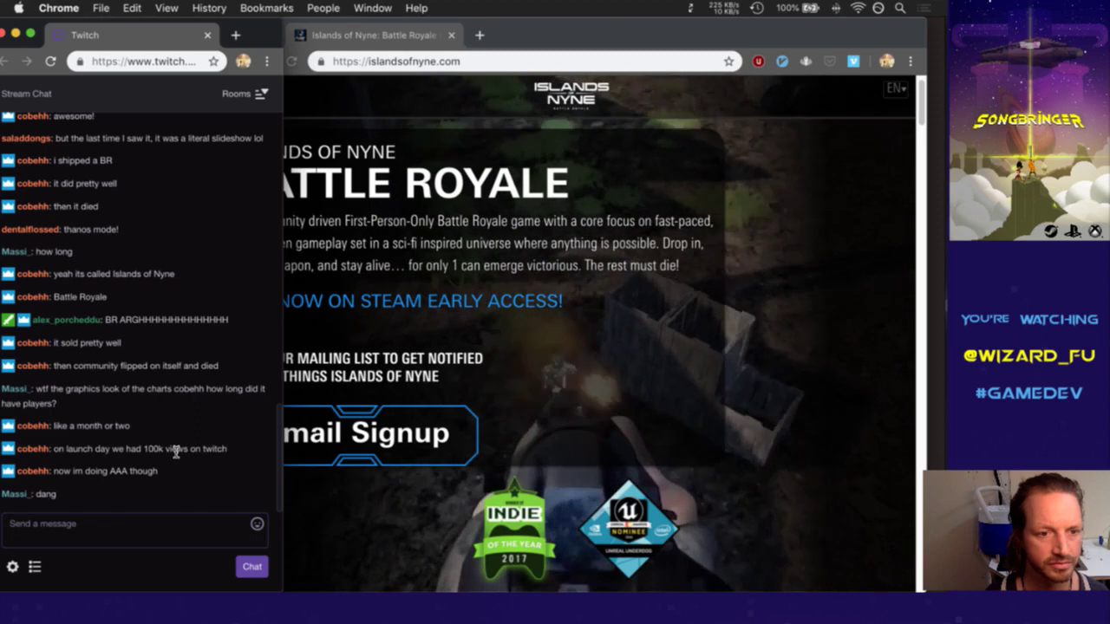
Return to the Islands of Nyne website and browse its homepage down to the news posts
left_click(806, 322)
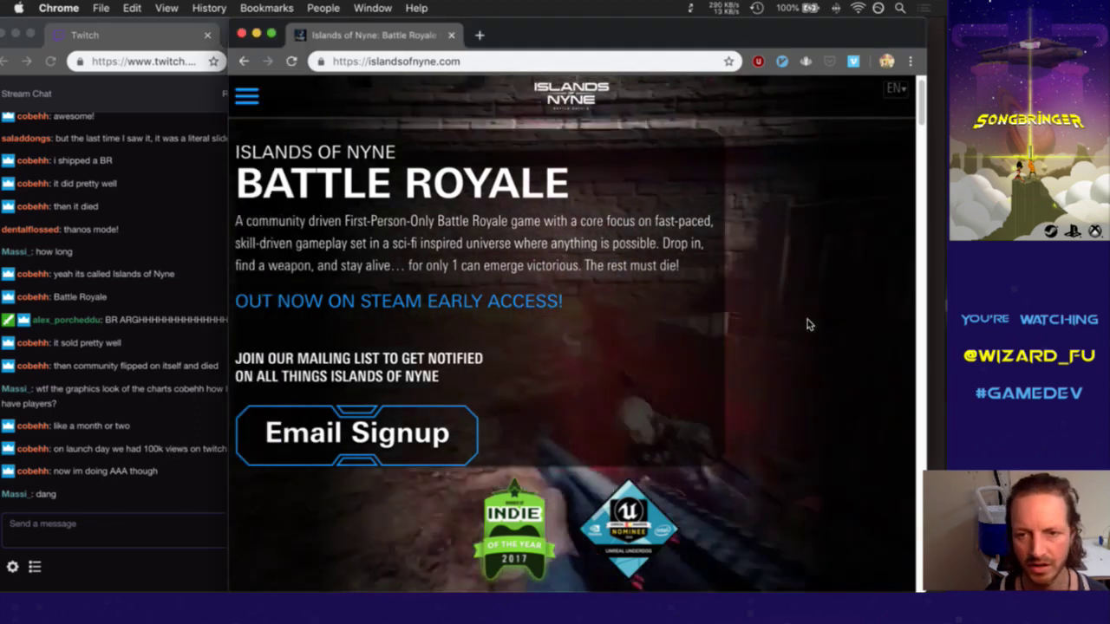
scroll(807, 325, "down", 4)
scroll(808, 324, "down", 3)
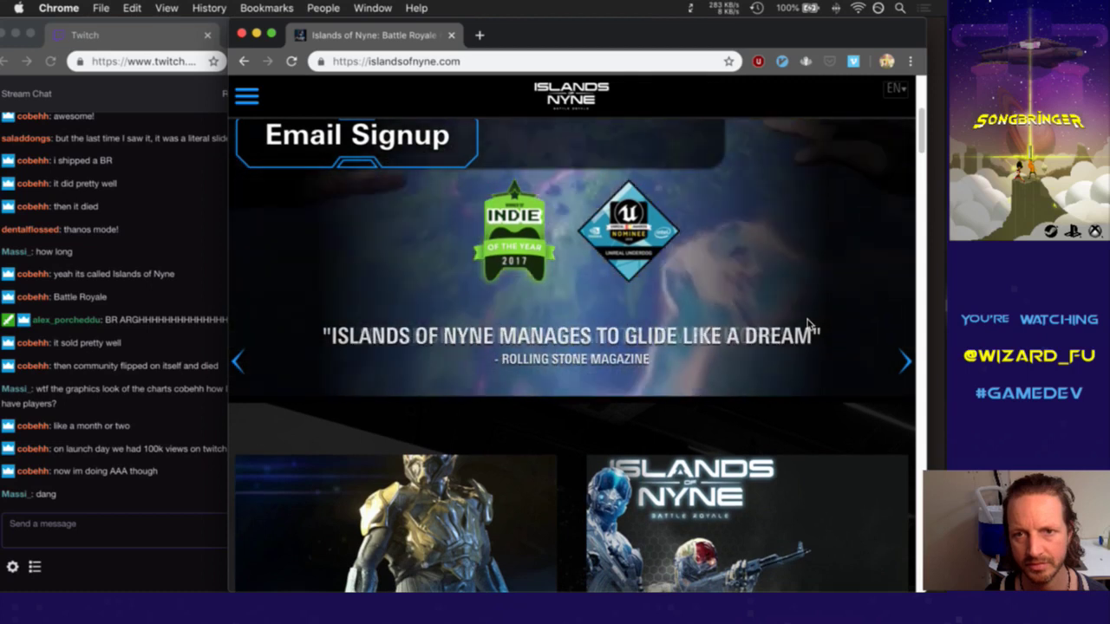
scroll(808, 324, "down", 5)
scroll(808, 325, "down", 3)
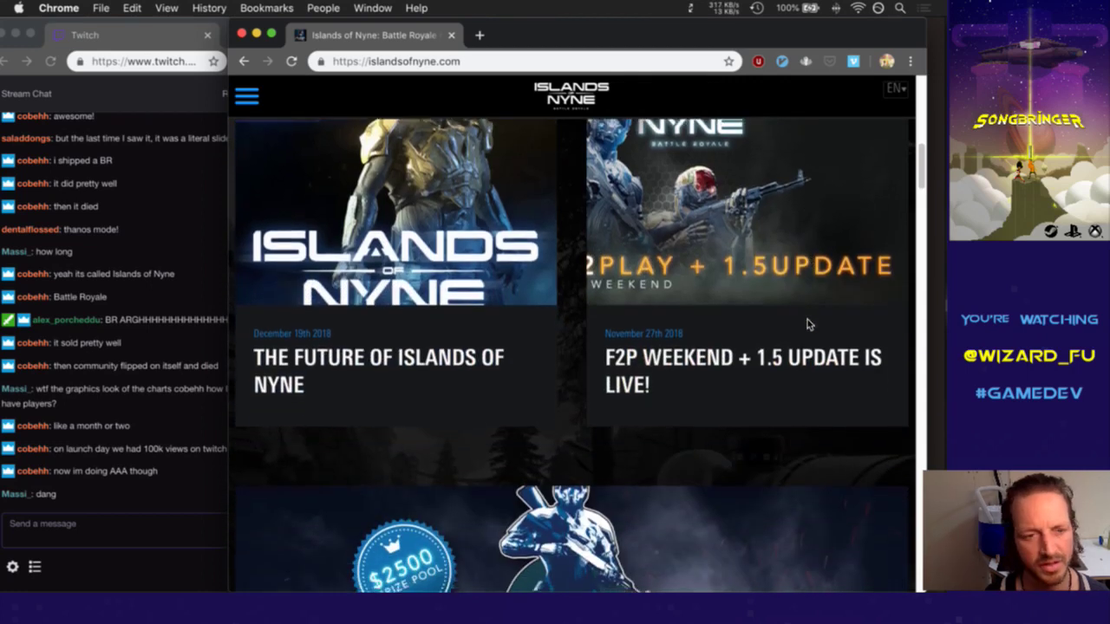
Skim the news posts on the Islands of Nyne homepage and read the newest chat message about bad timing and the BR wave
scroll(807, 325, "down", 1)
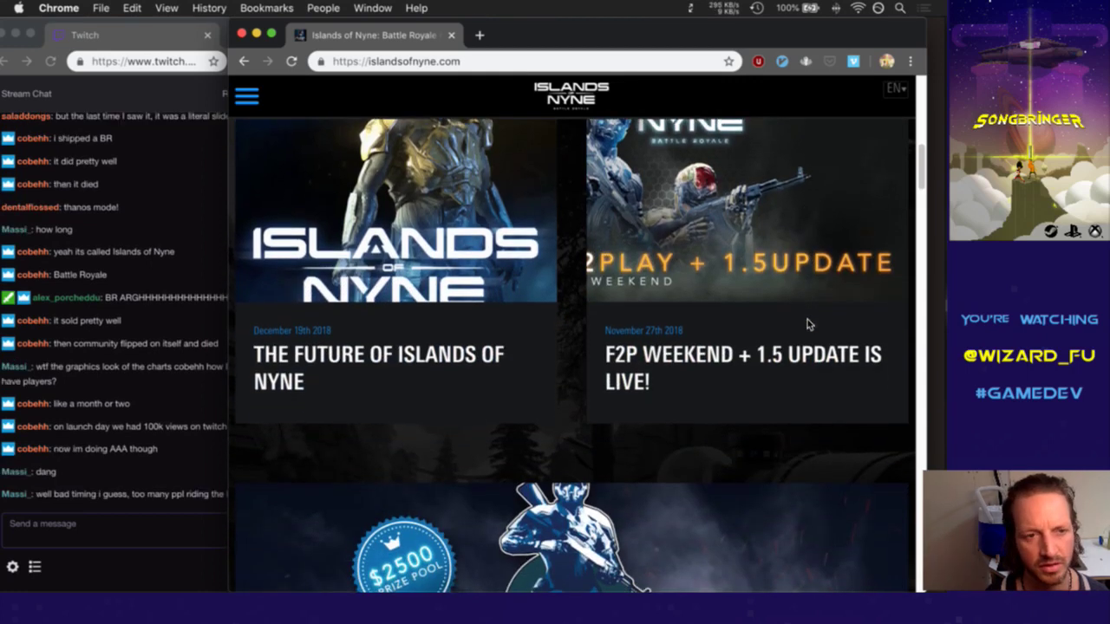
scroll(808, 324, "down", 1)
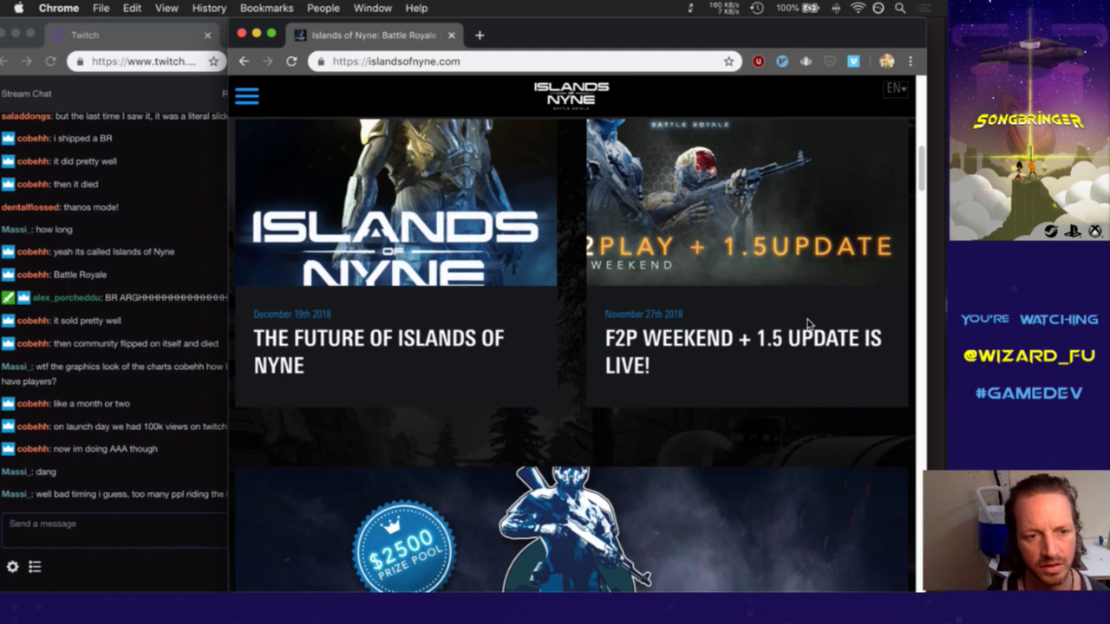
left_click(173, 478)
double_click(82, 494)
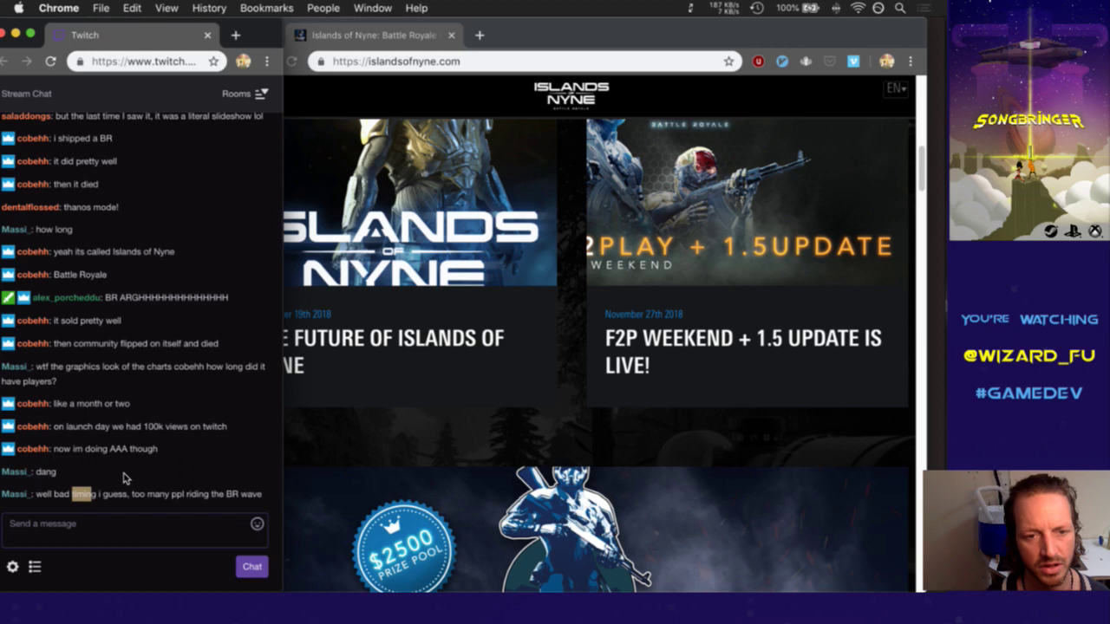
Return to the Islands of Nyne homepage and view its feature sections from the ION Open post down to solo and squad play
left_click(699, 434)
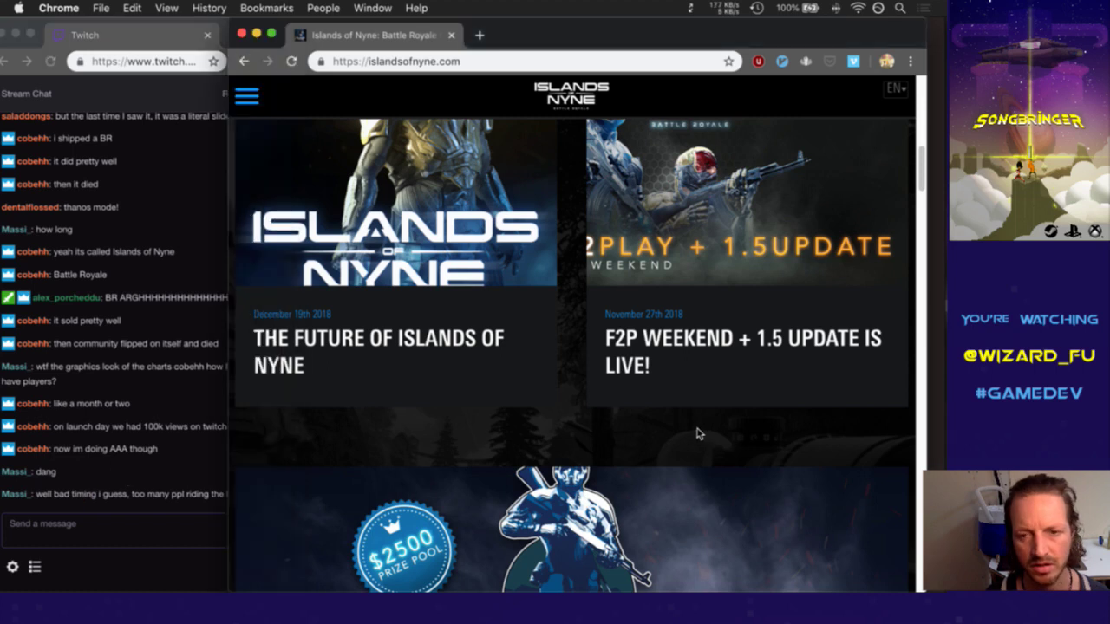
scroll(699, 434, "down", 2)
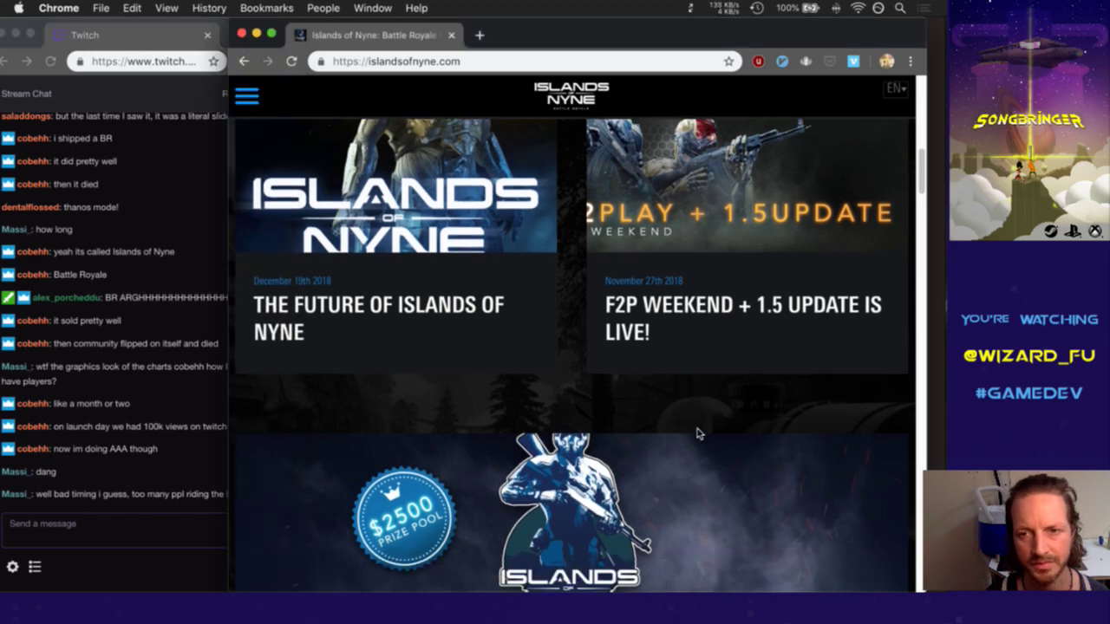
scroll(699, 434, "down", 5)
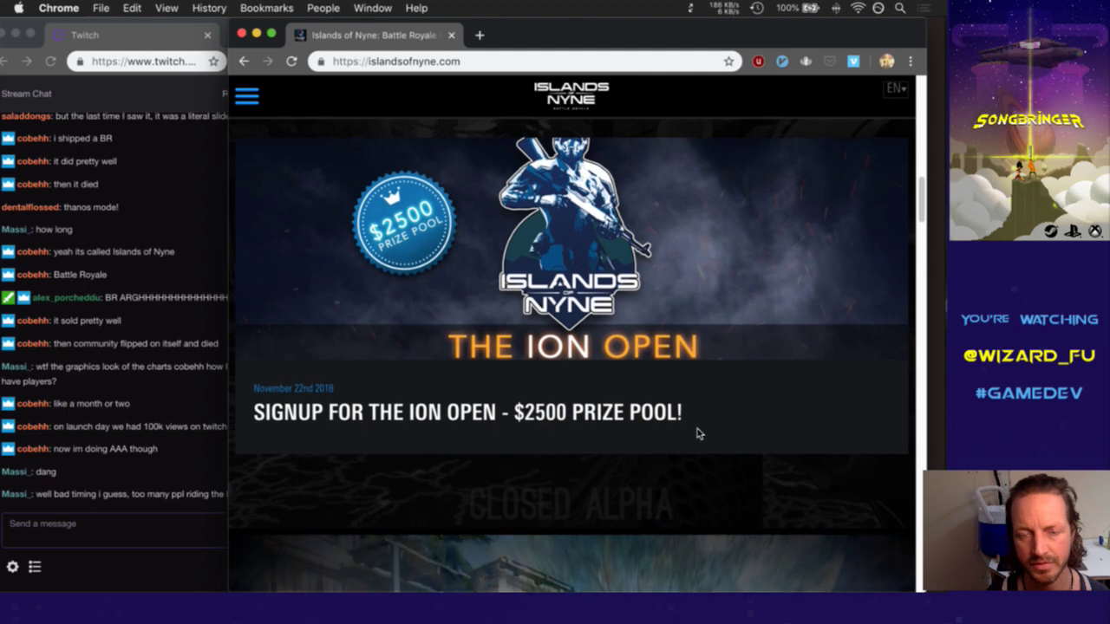
scroll(698, 429, "down", 5)
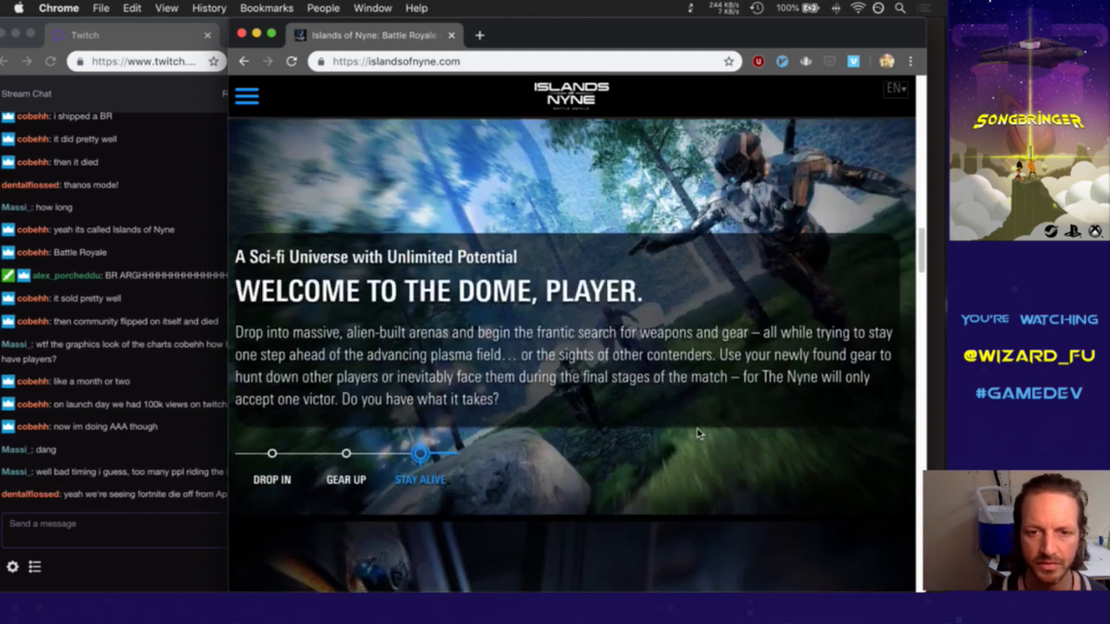
scroll(697, 429, "down", 8)
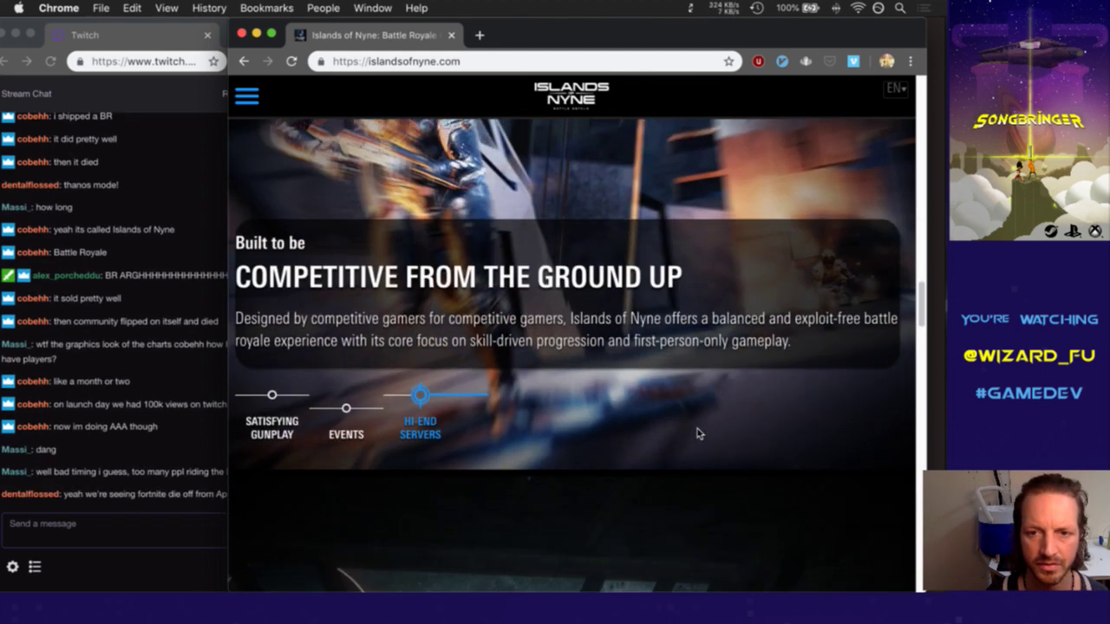
scroll(697, 431, "down", 3)
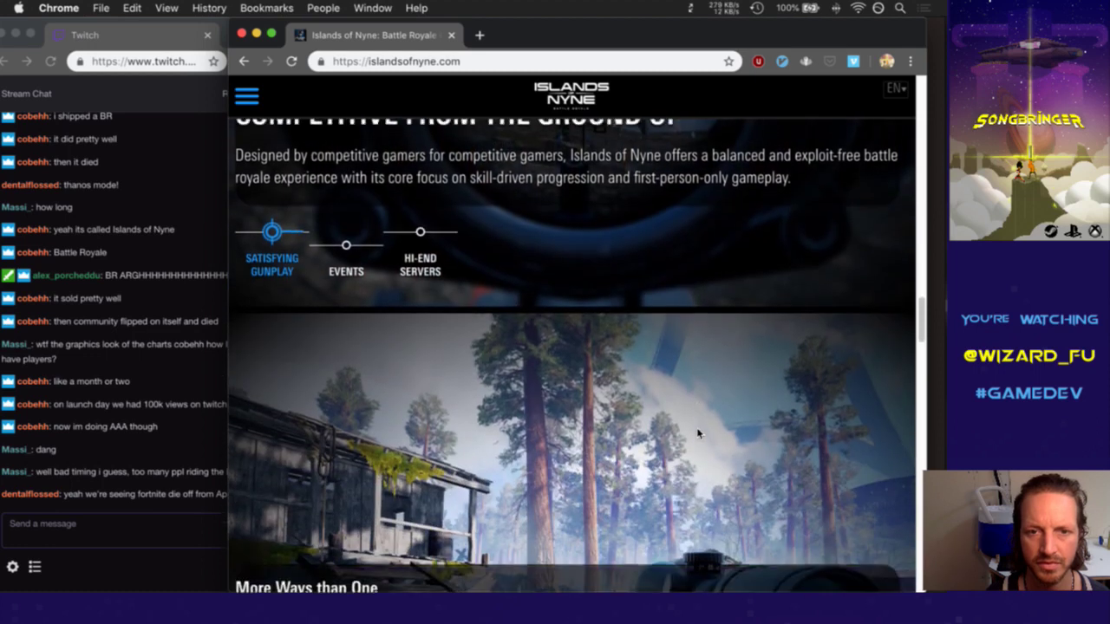
scroll(698, 433, "down", 5)
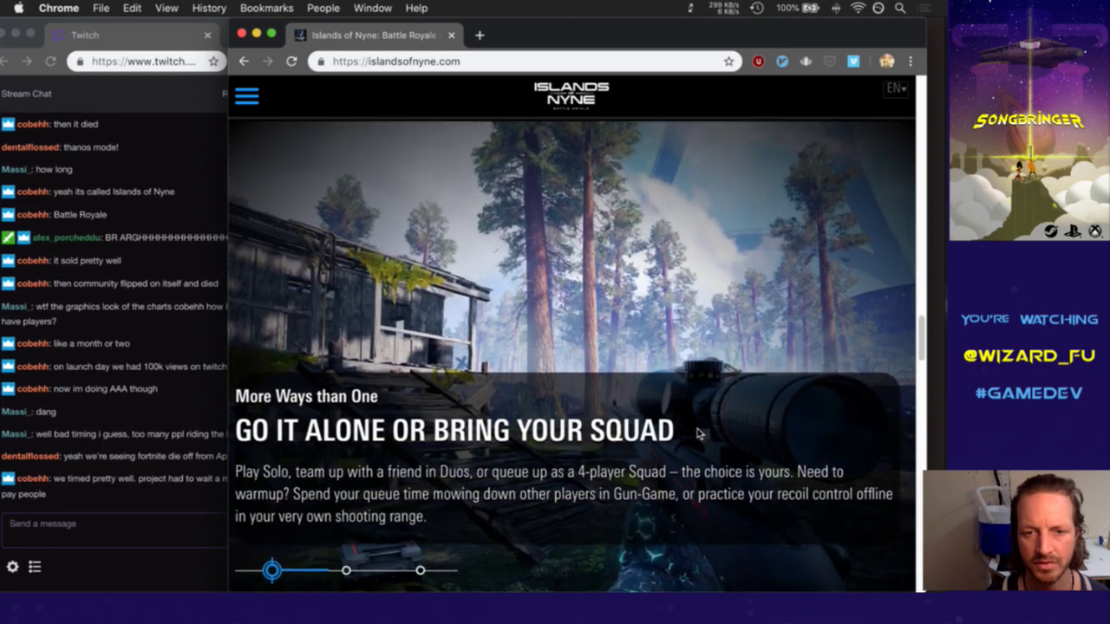
scroll(697, 433, "down", 3)
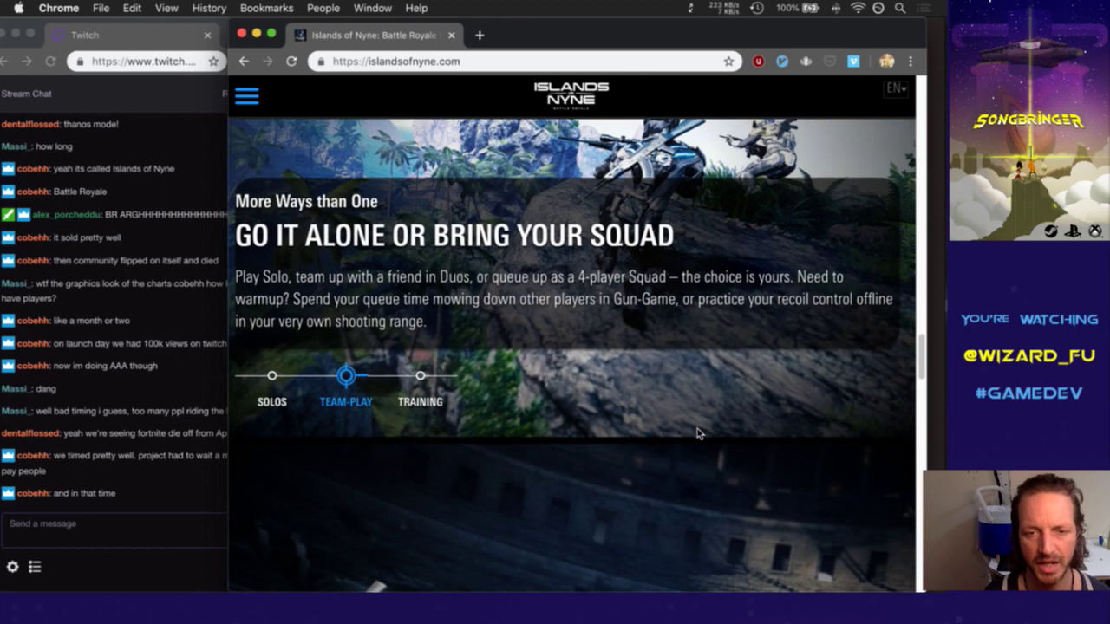
scroll(697, 432, "down", 1)
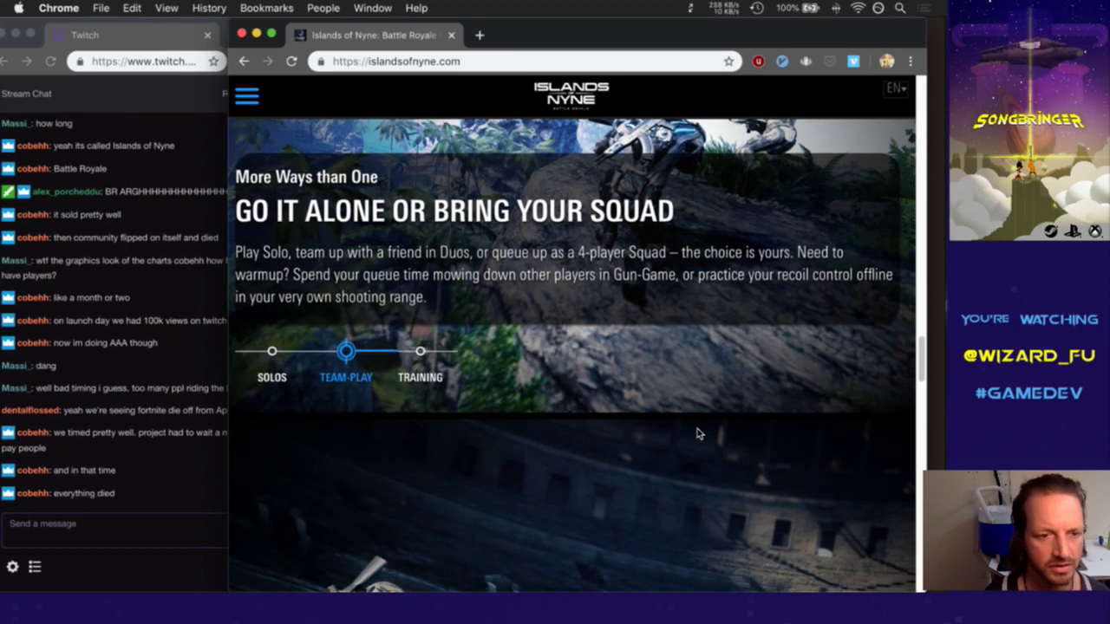
Read the newest chat messages about the project's month-long wait to pay people and keeping the game alive
left_click(131, 479)
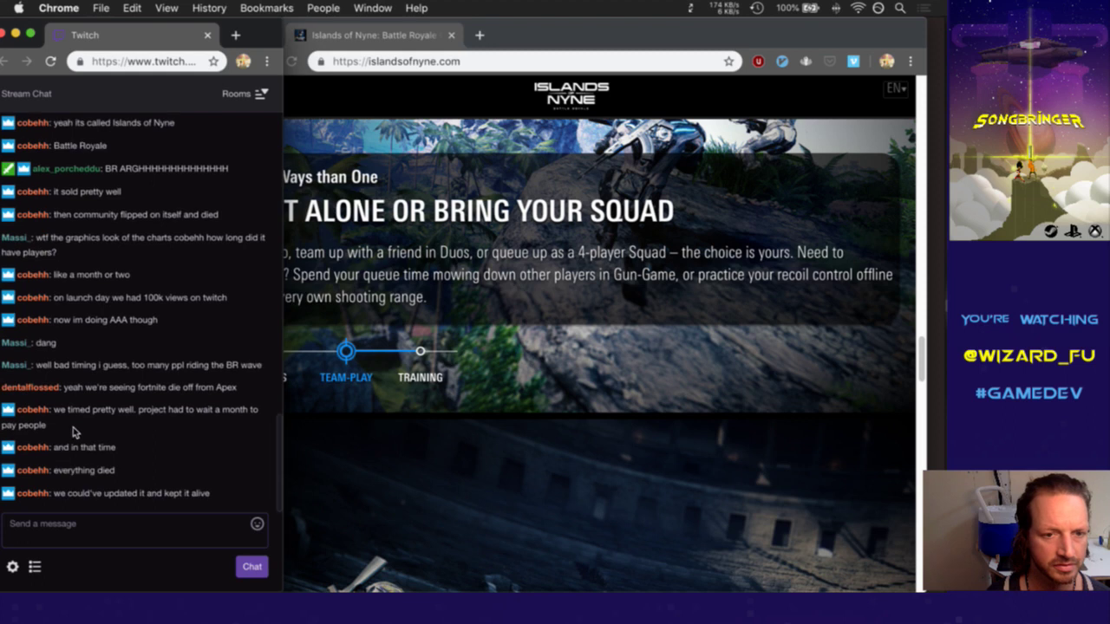
left_click_drag(93, 420, 99, 450)
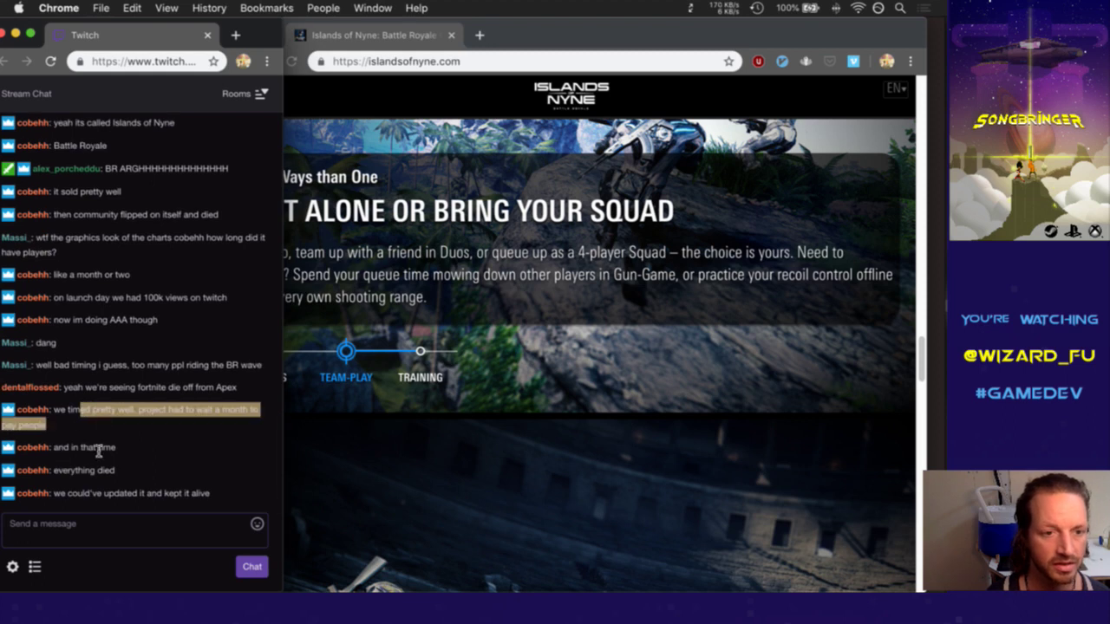
left_click(211, 438)
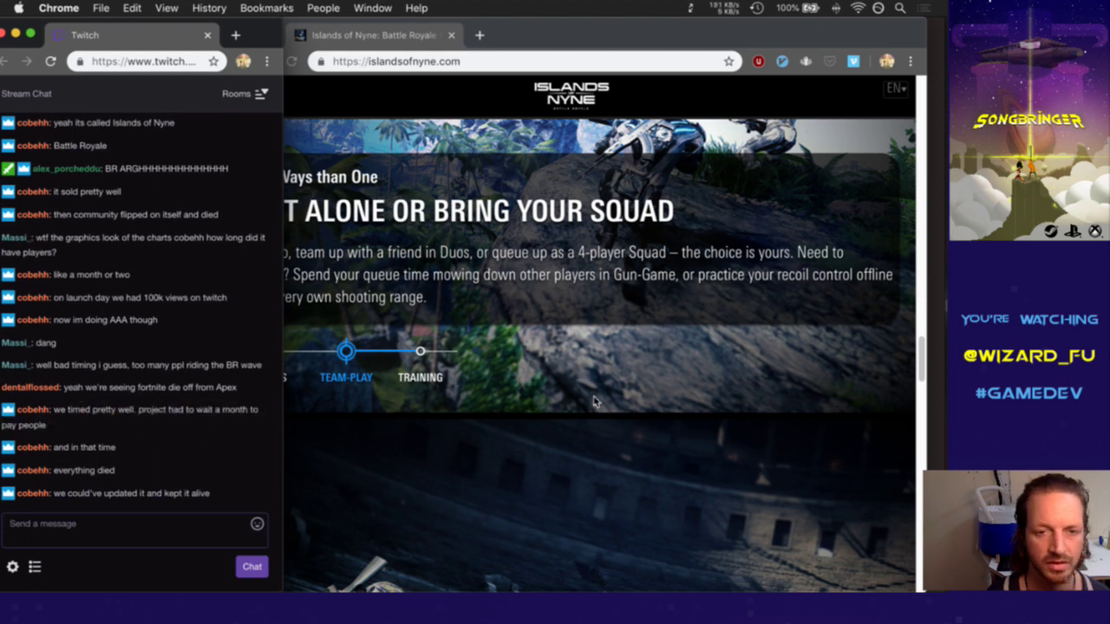
View the homepage's battleground locations, forum announcements and Twitter feed, and go back up to the Battle Royale introduction
left_click(785, 254)
scroll(786, 252, "down", 3)
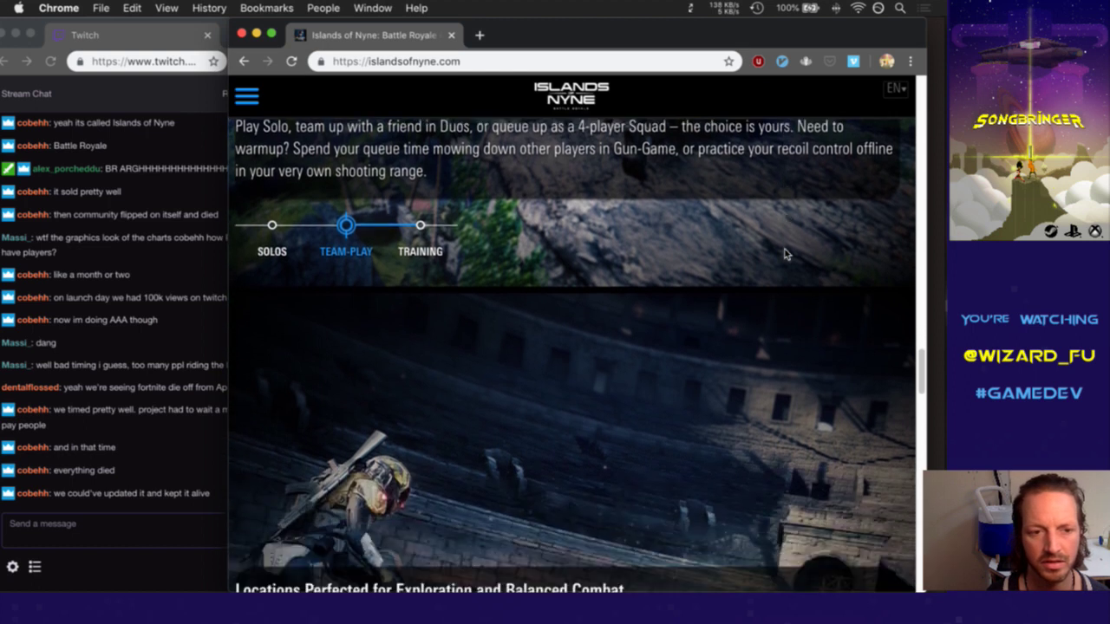
scroll(786, 253, "down", 6)
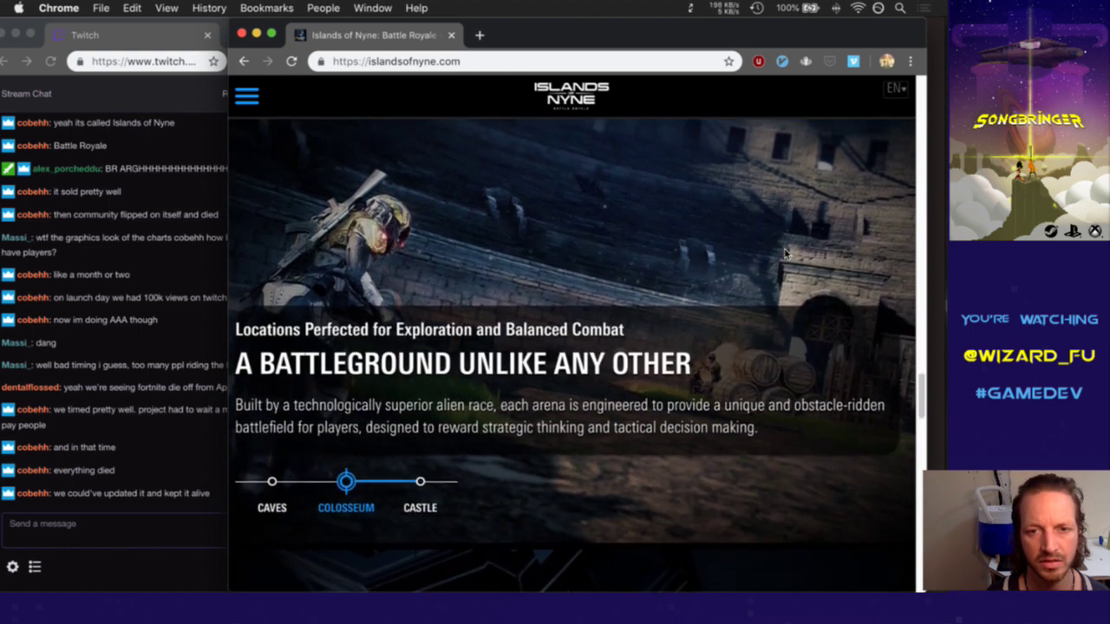
scroll(785, 253, "down", 3)
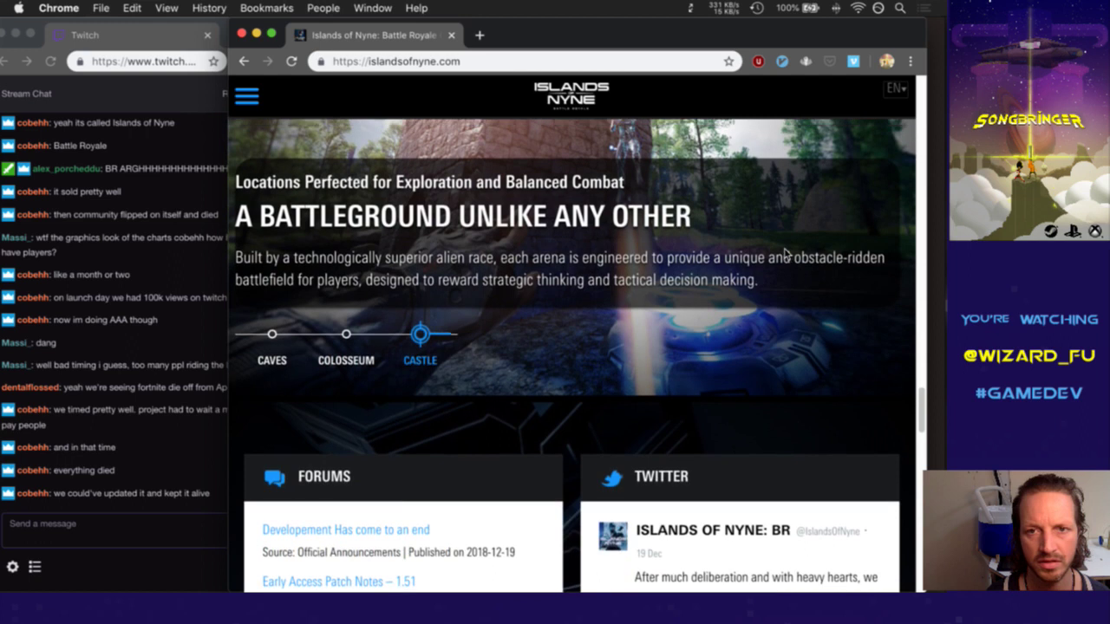
scroll(785, 252, "up", 5)
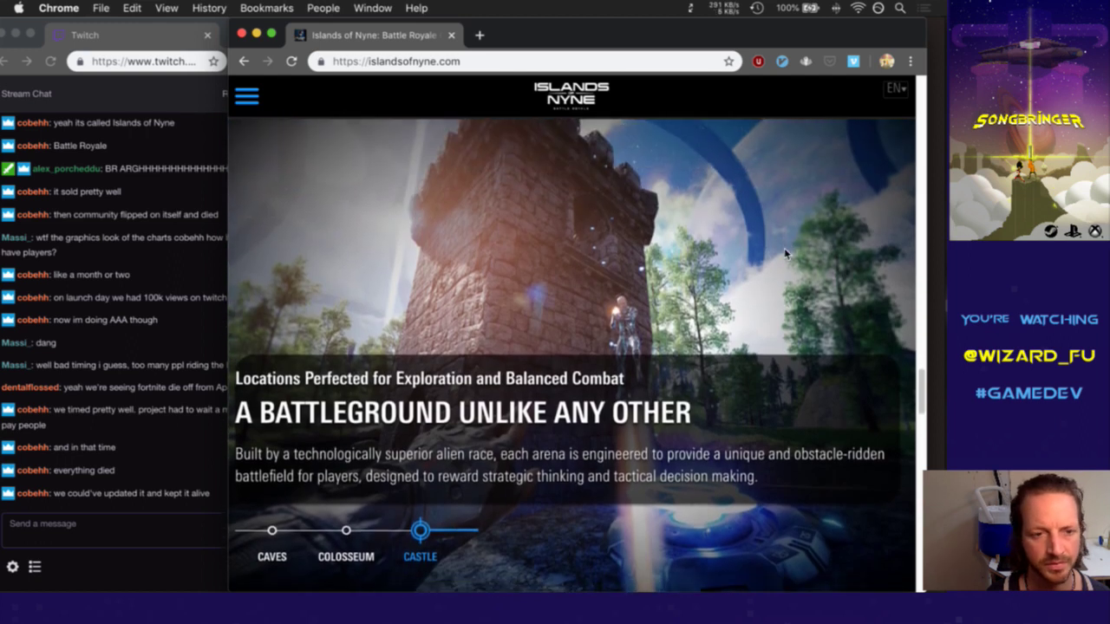
scroll(785, 253, "down", 8)
scroll(785, 253, "down", 2)
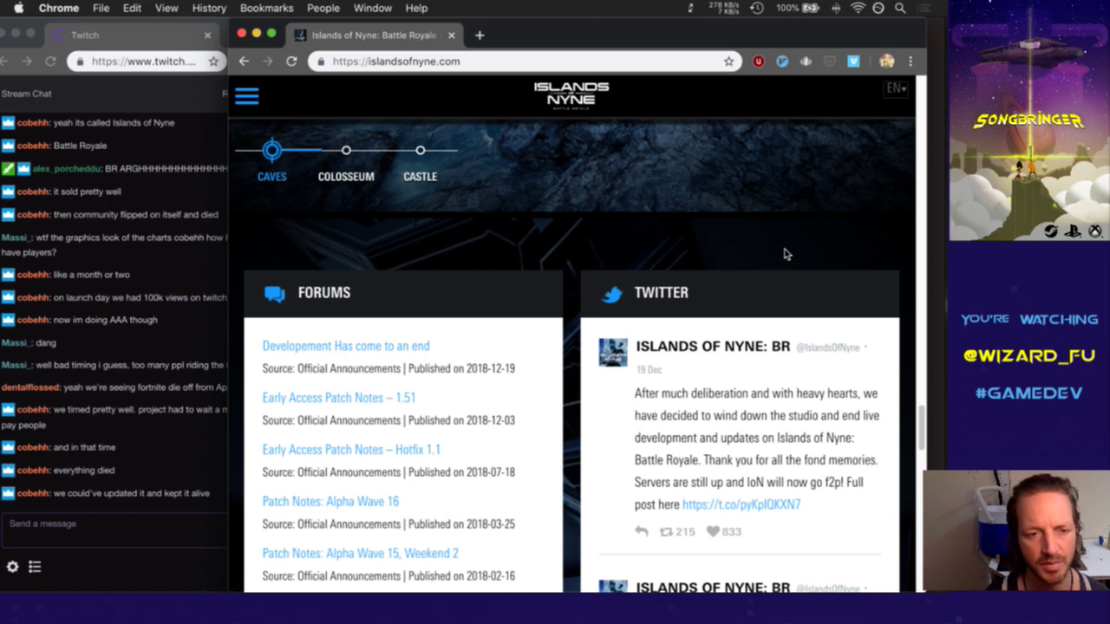
scroll(785, 254, "up", 18)
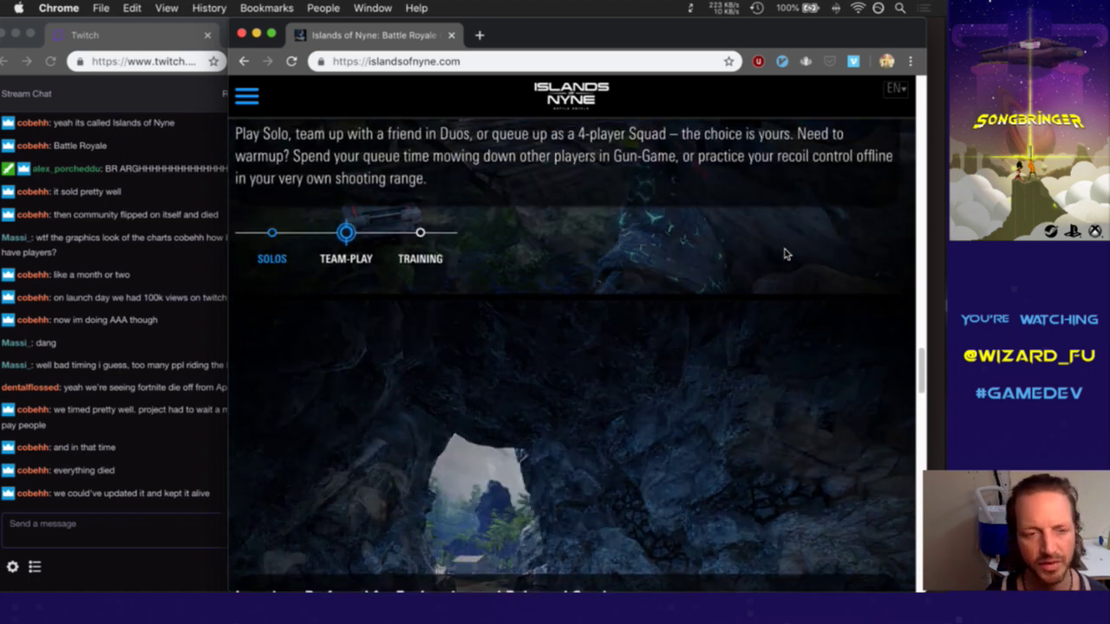
scroll(784, 253, "up", 15)
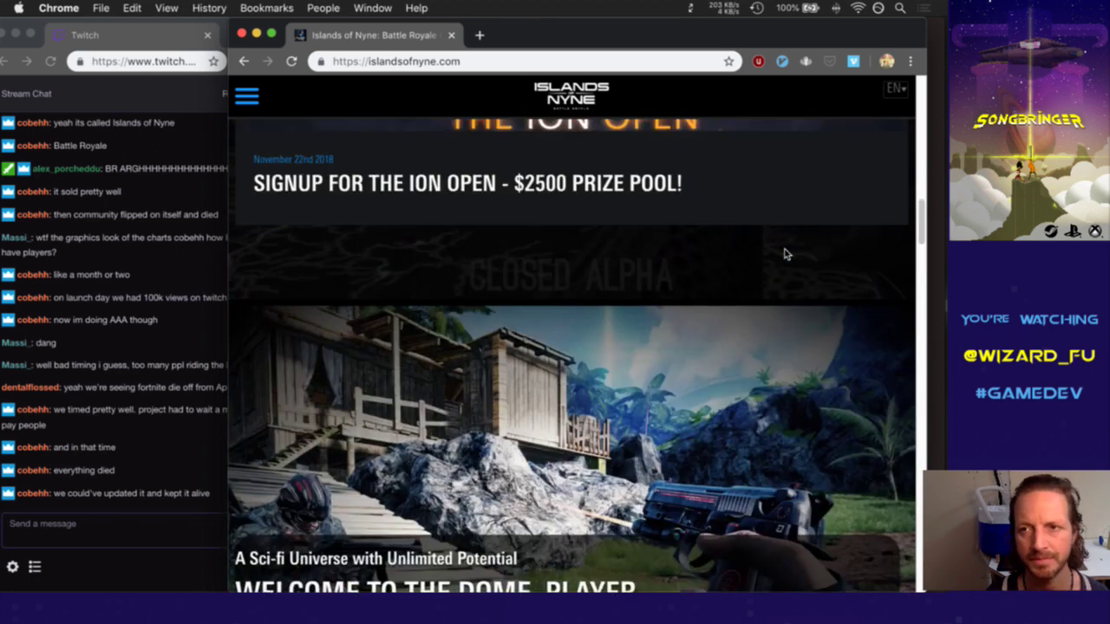
scroll(784, 253, "up", 12)
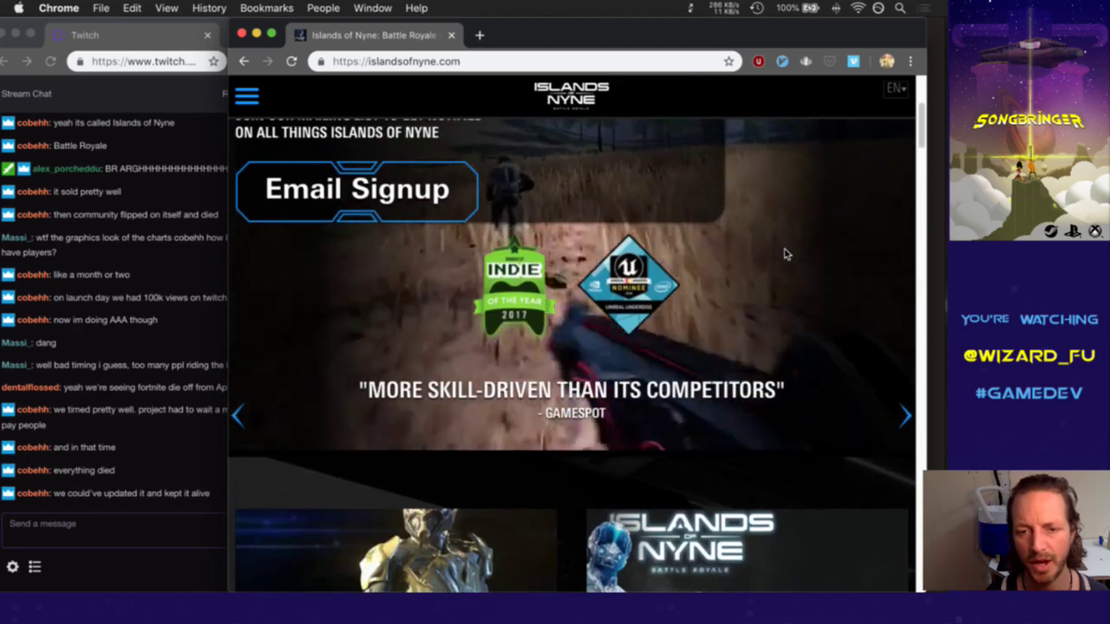
scroll(784, 253, "up", 5)
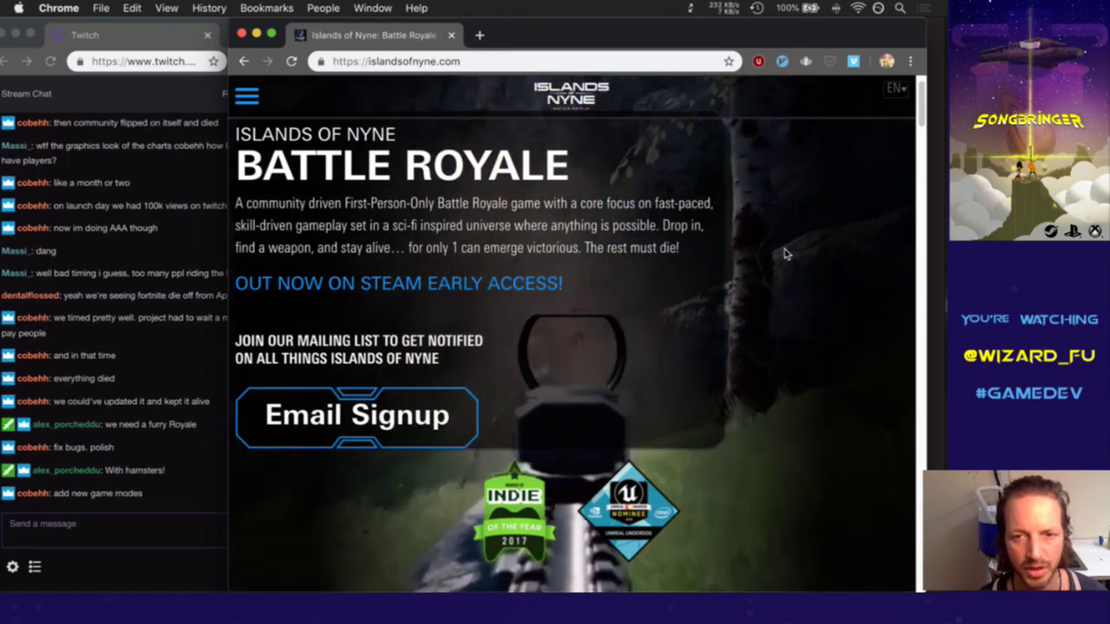
Read the chat messages about fixing bugs, adding new game modes and doing the network work
left_click(164, 482)
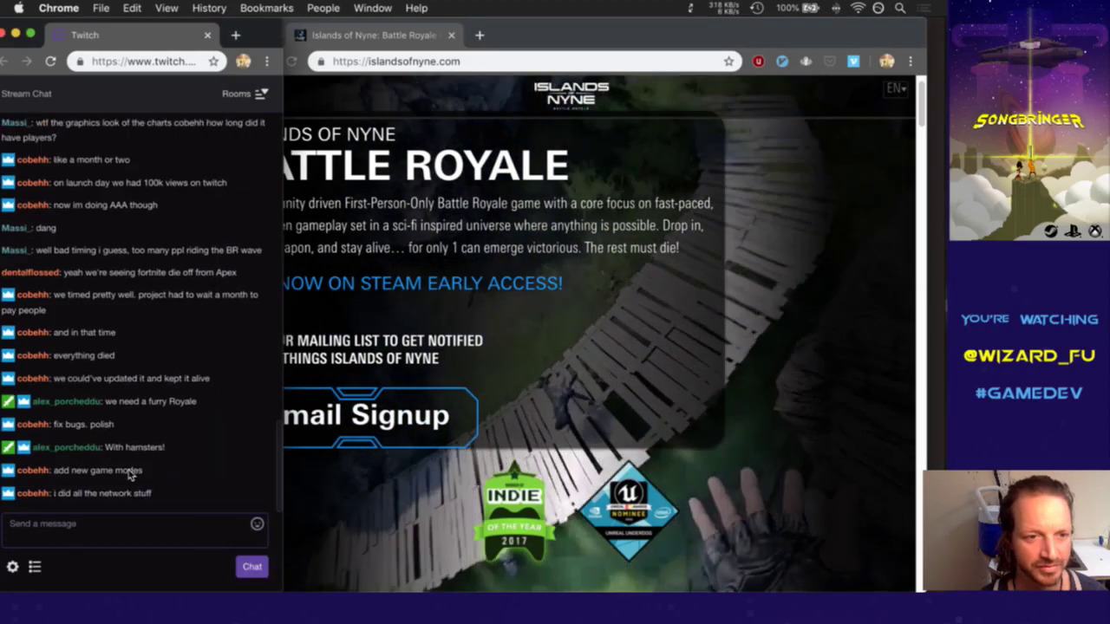
left_click_drag(66, 425, 110, 427)
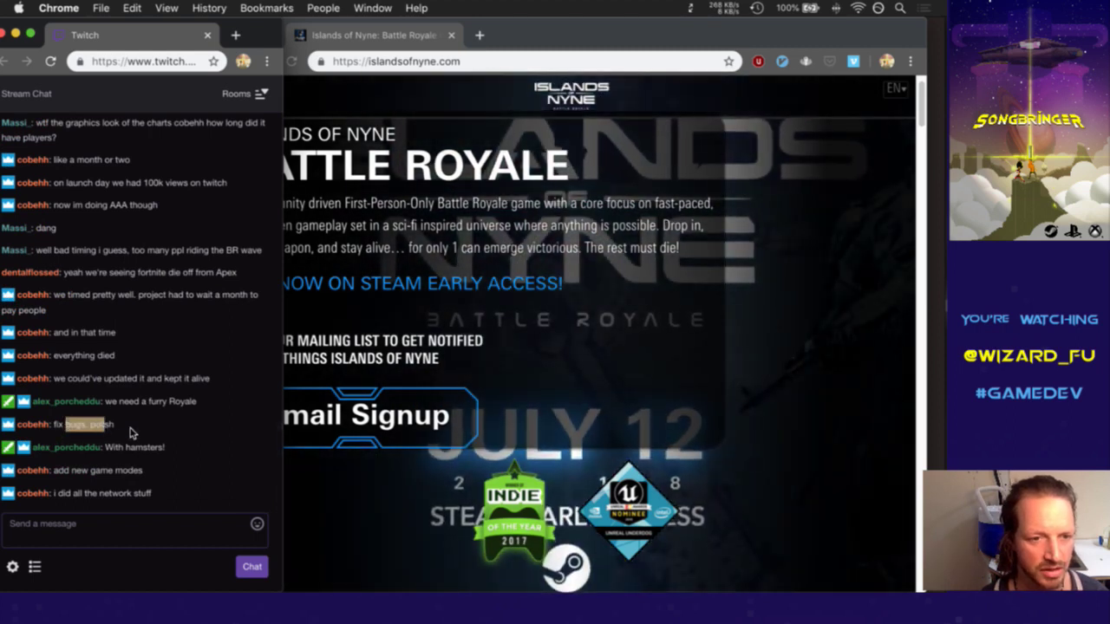
left_click_drag(94, 470, 105, 494)
left_click(161, 492)
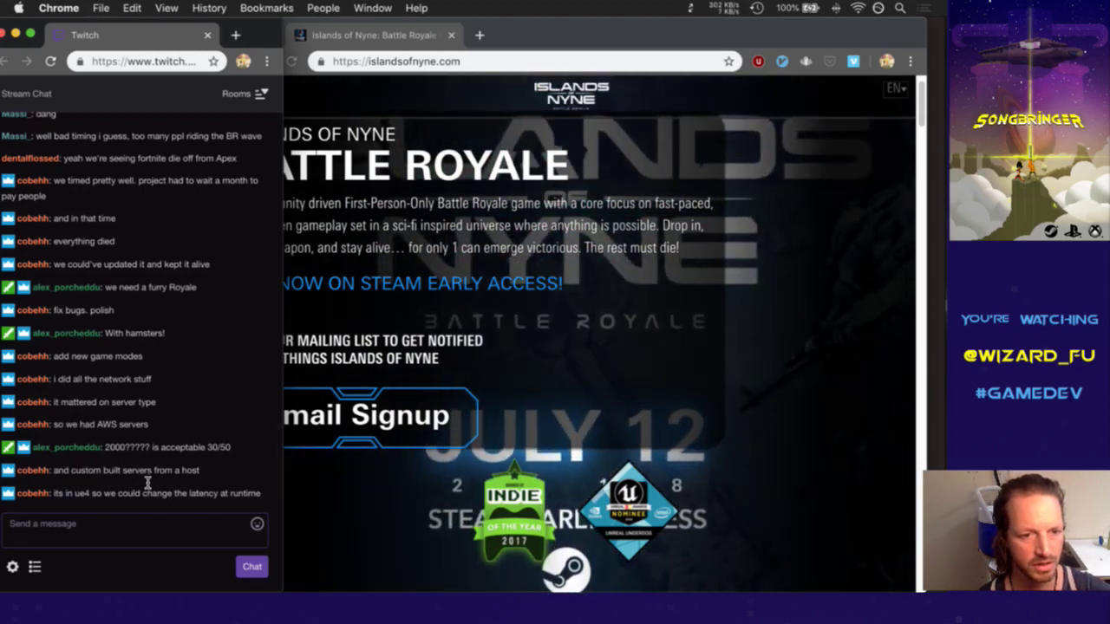
Read the chat messages about custom-built servers and changing the latency at runtime in UE4
left_click_drag(113, 477, 152, 479)
left_click(160, 487)
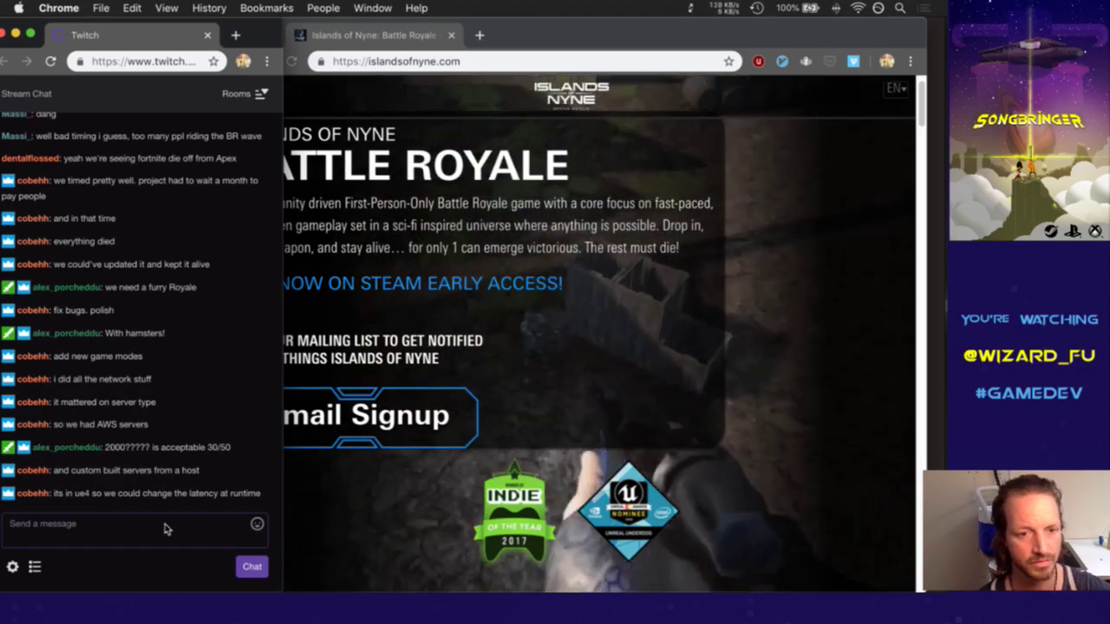
left_click_drag(104, 494, 229, 501)
left_click(246, 487)
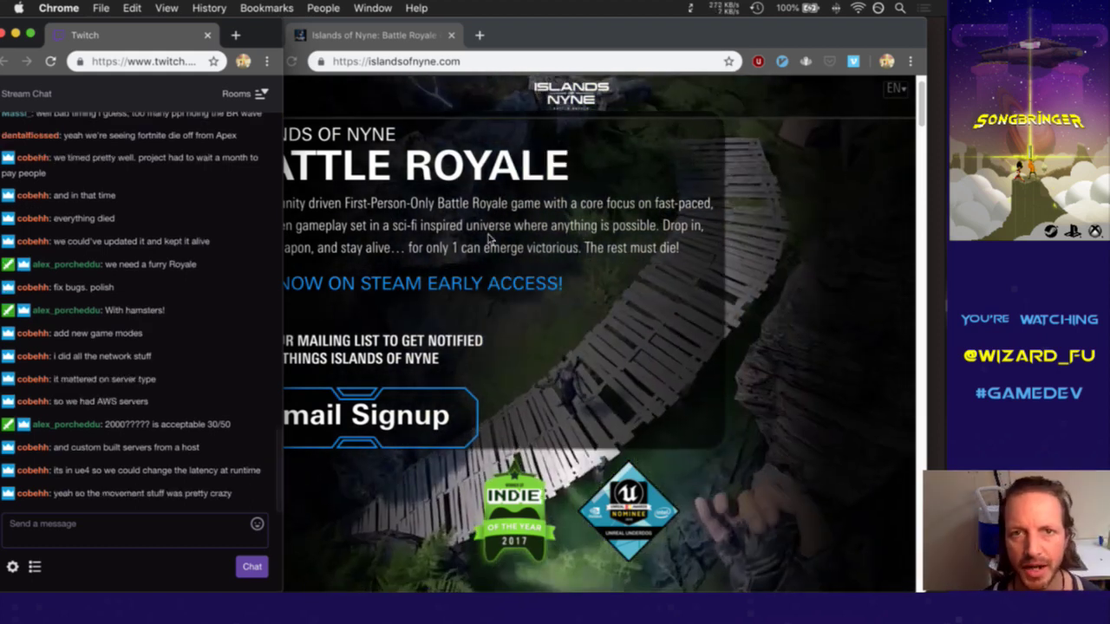
Close the Islands of Nyne browser window and read the chat message about the movement stuff
left_click(568, 42)
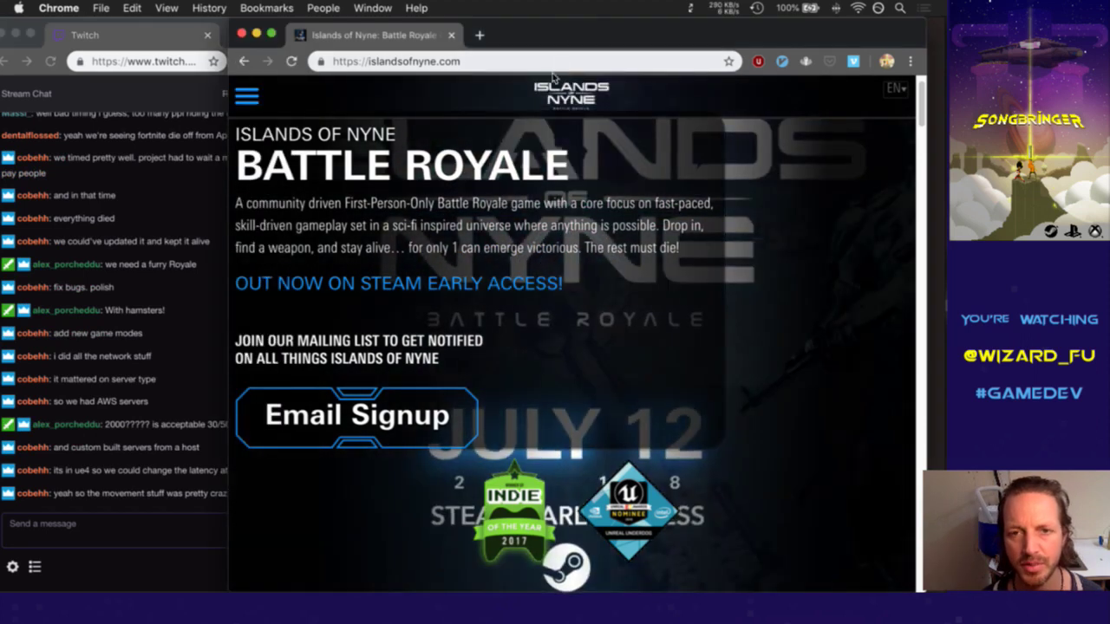
key("super+w")
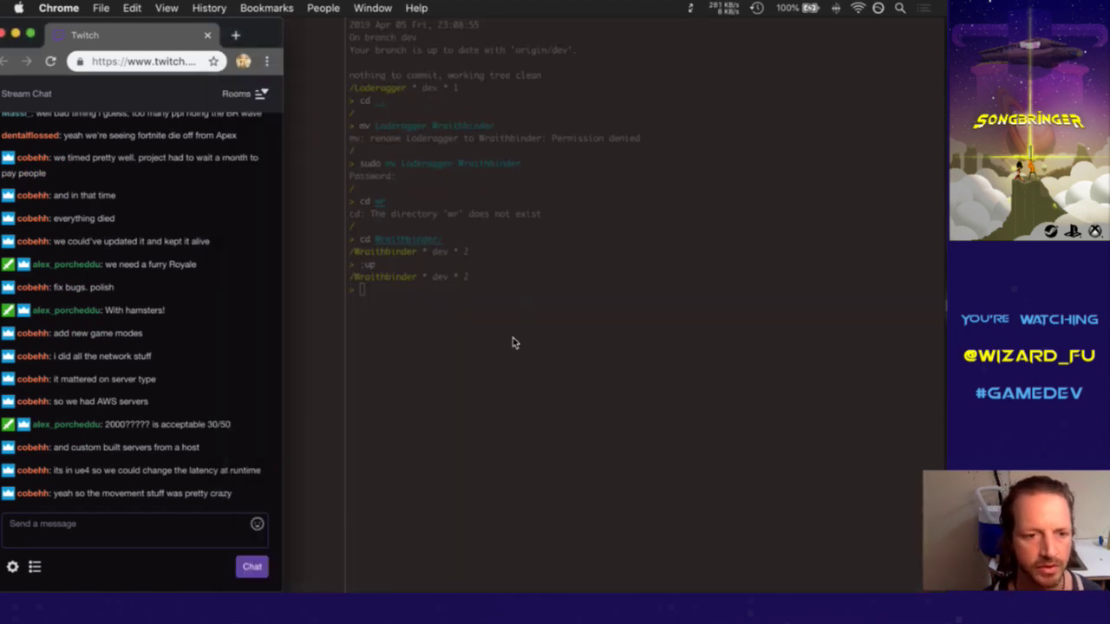
left_click_drag(112, 498, 139, 495)
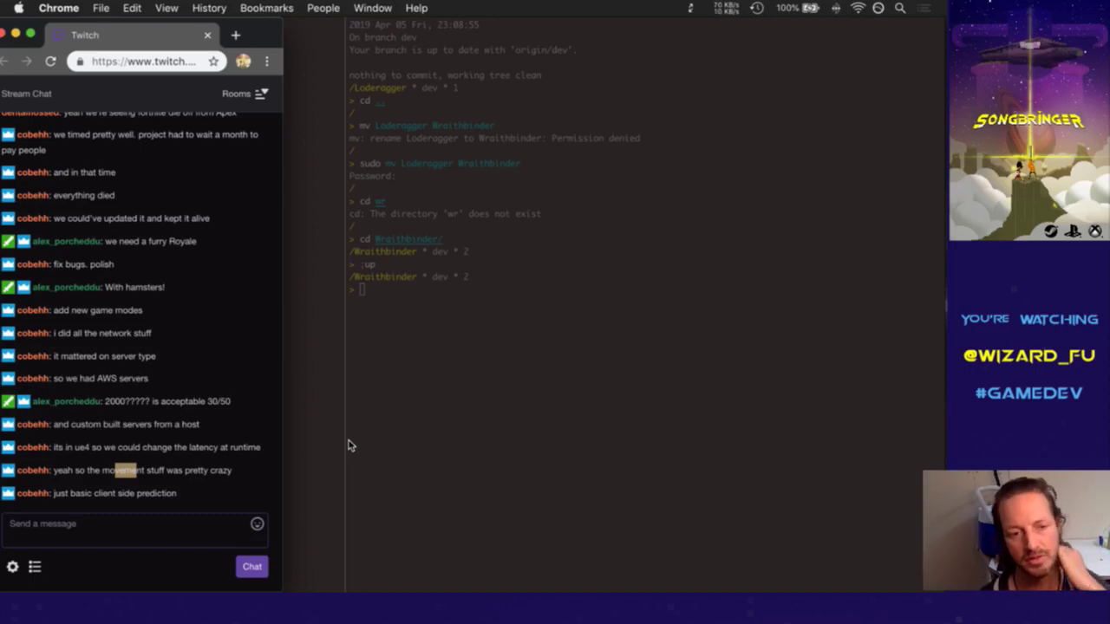
Switch to iTerm and check the Git status of the Wraithbinder repository with the gs command
key("super+Tab")
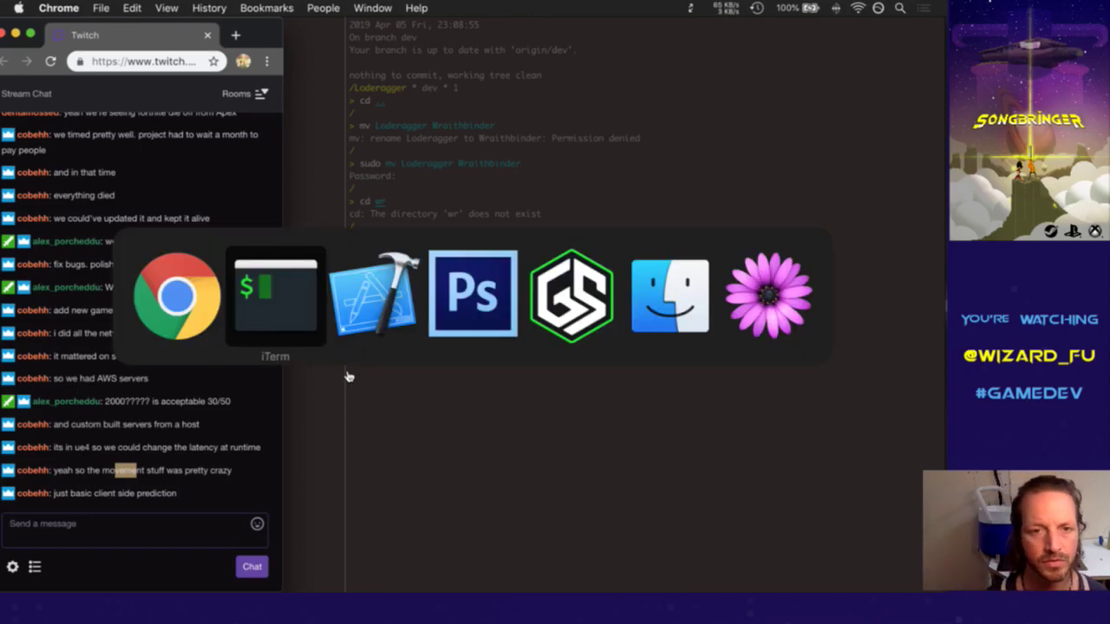
key("super+shift+Tab")
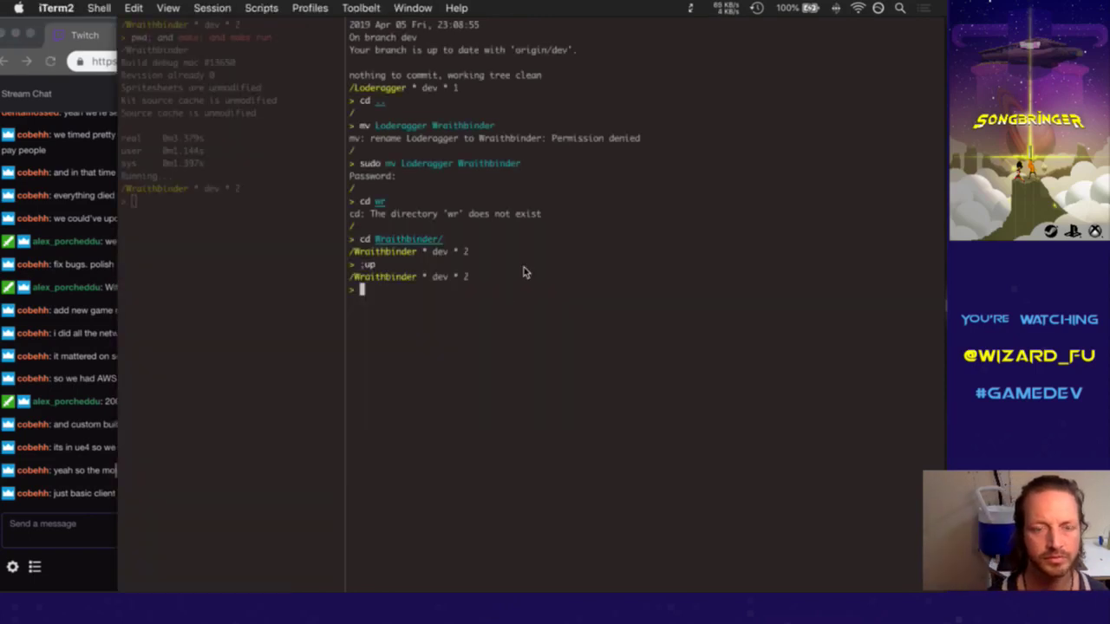
type("gs")
key("Return")
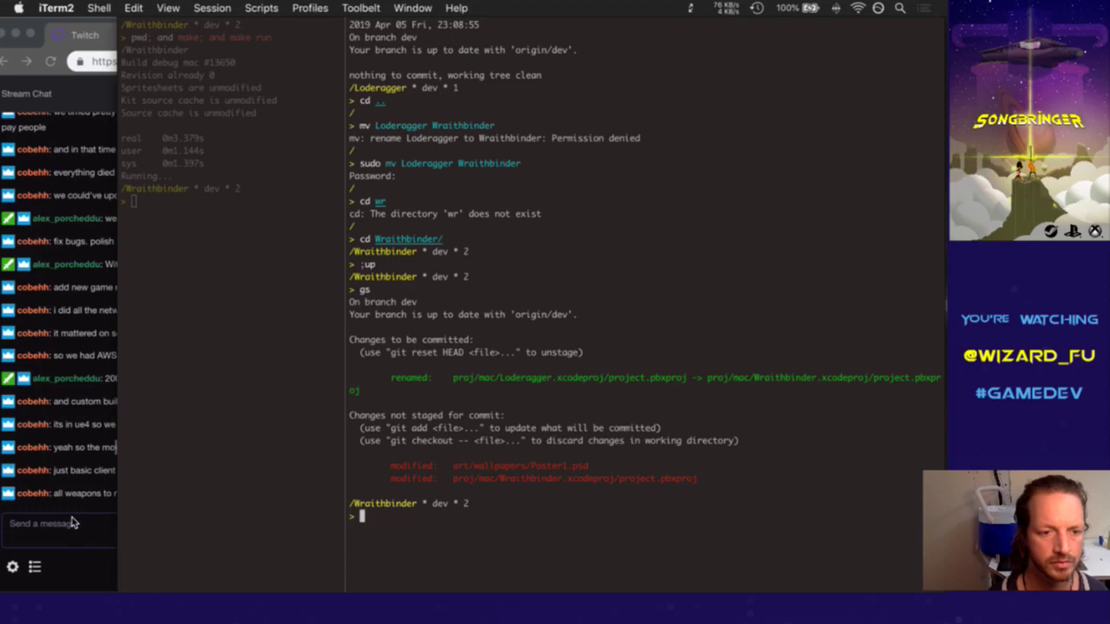
Check the chat, then return to the terminal, start Vim and begin an edit command for the proj/mac folder
left_click(72, 522)
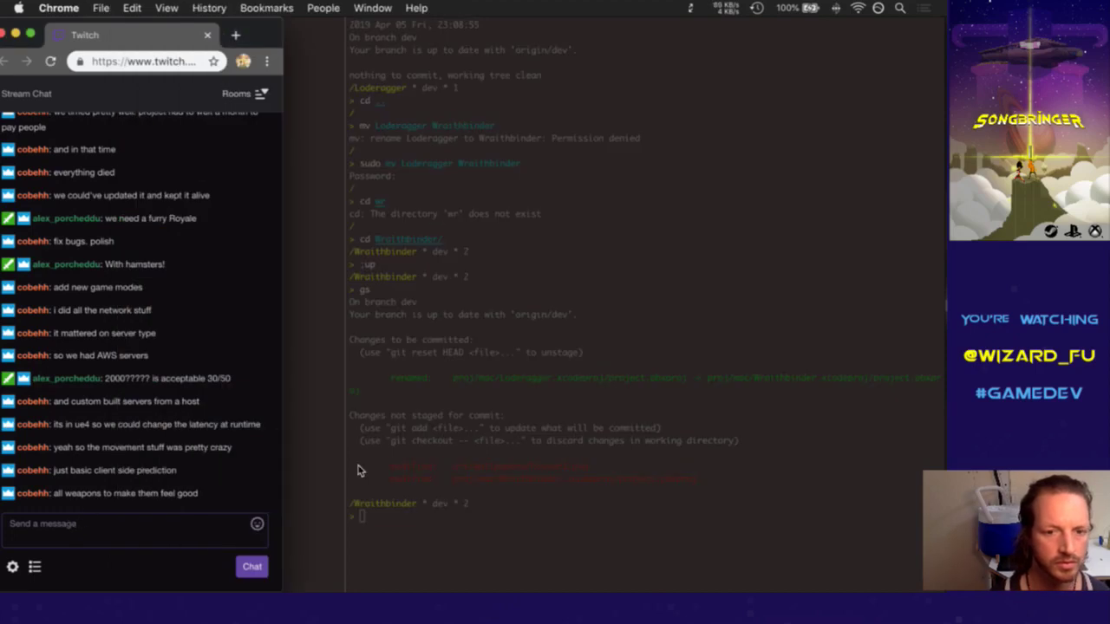
left_click(389, 457)
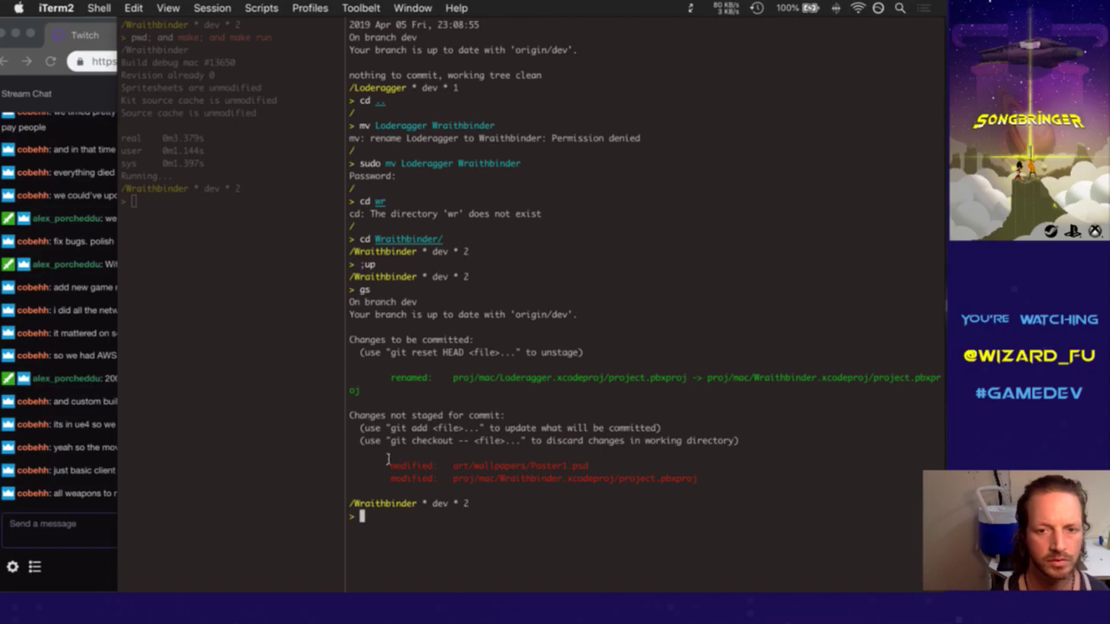
type("j")
key("Return")
key("ctrl+l")
type("vim")
key("Return")
type(":e")
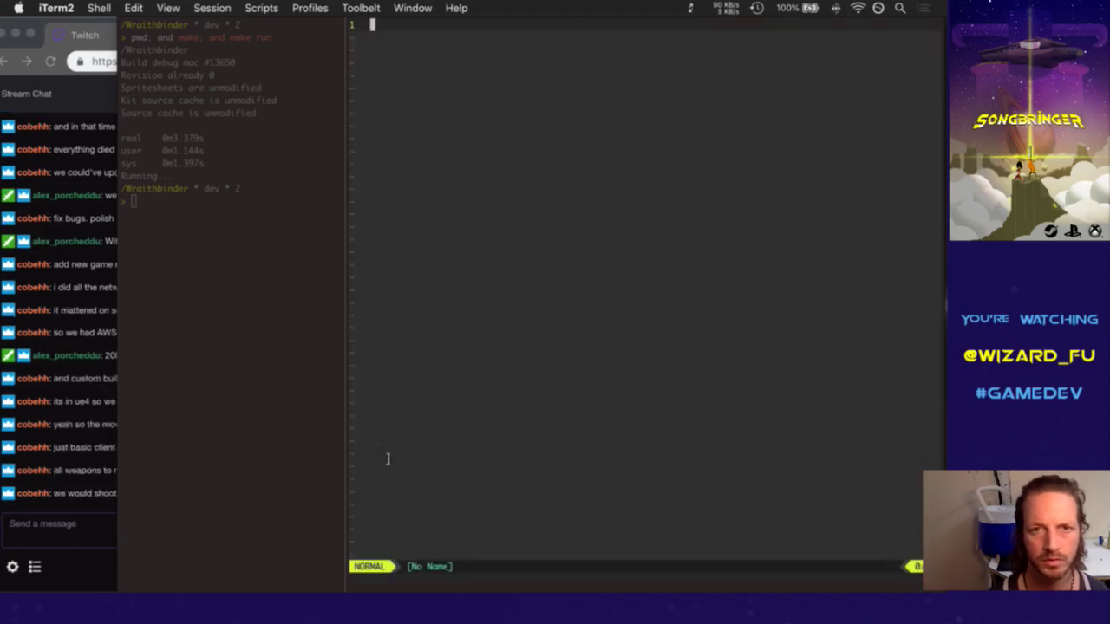
type(" proj/")
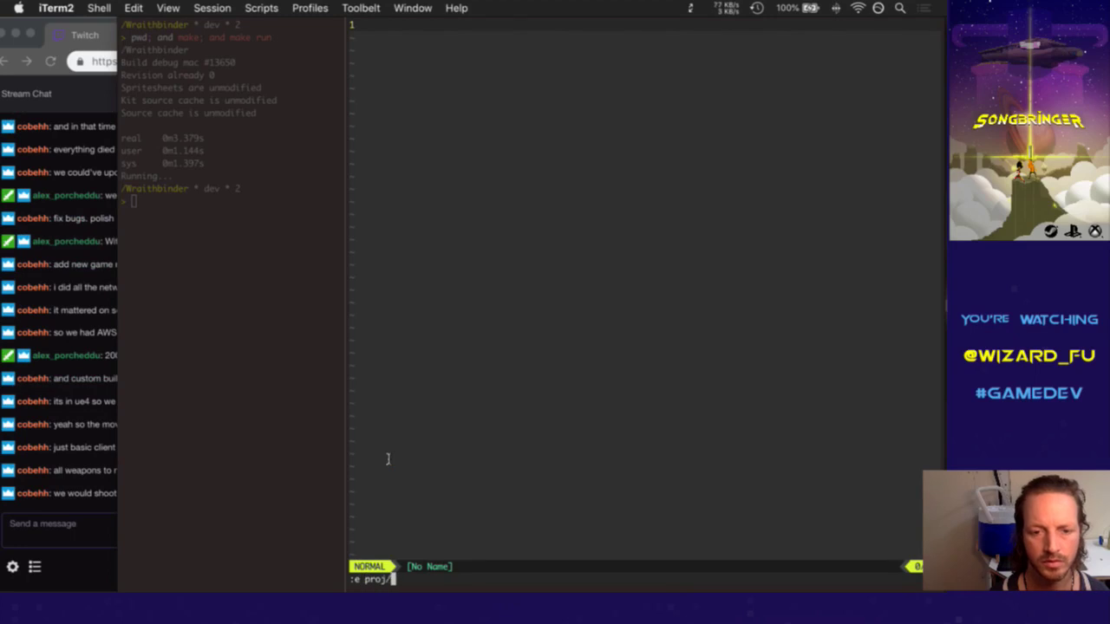
Read the chat messages about shooting a bullet on the owning client and asking the server on hit
left_click(52, 493)
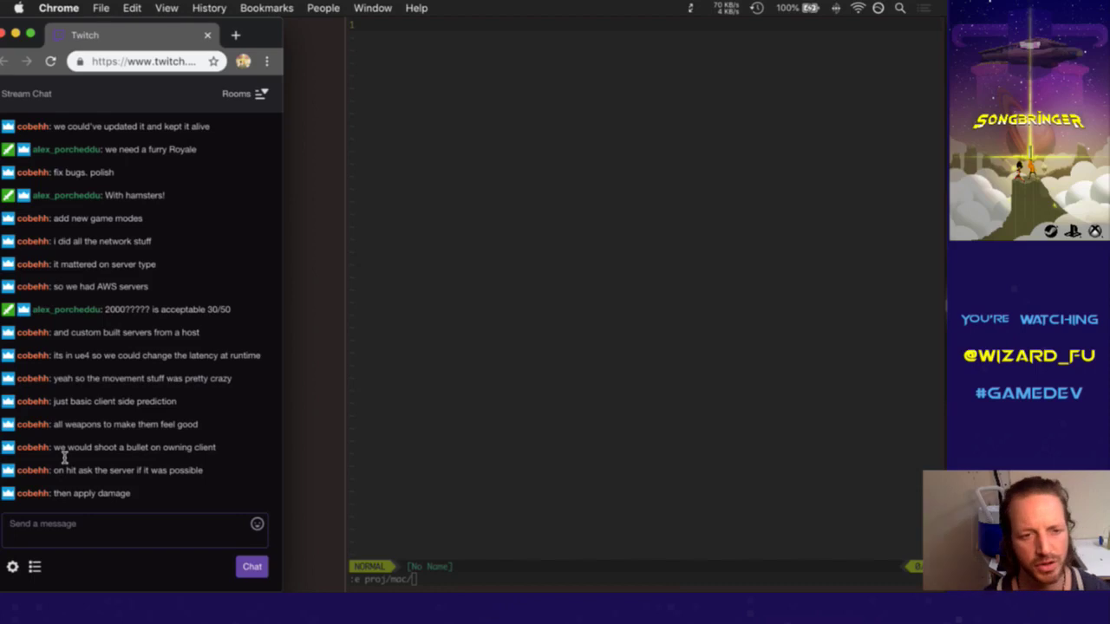
left_click_drag(64, 458, 148, 460)
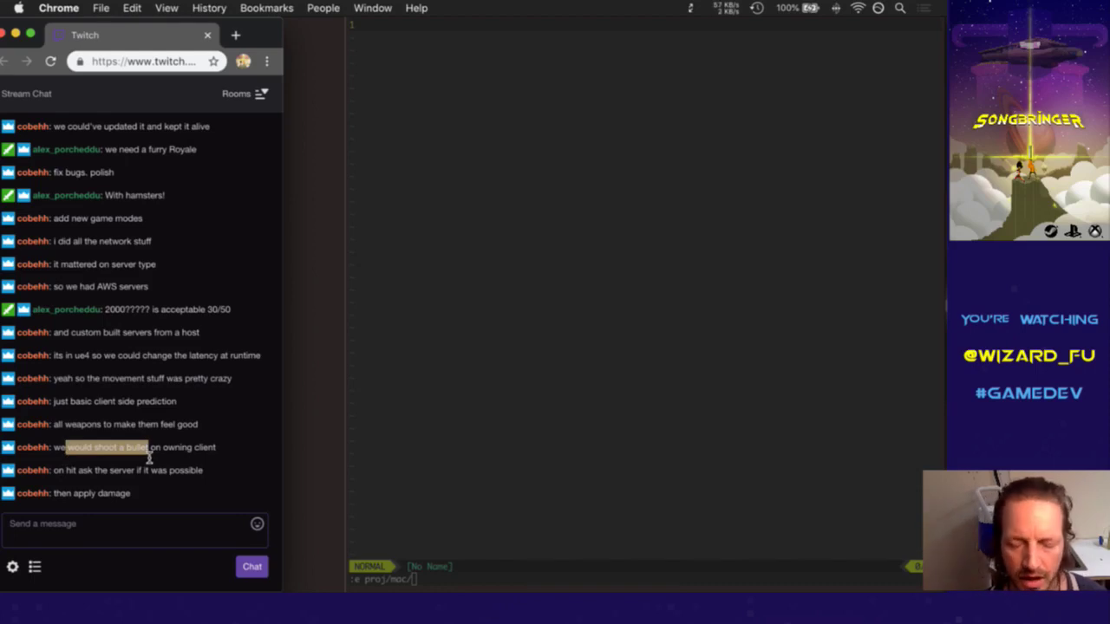
left_click_drag(55, 471, 105, 479)
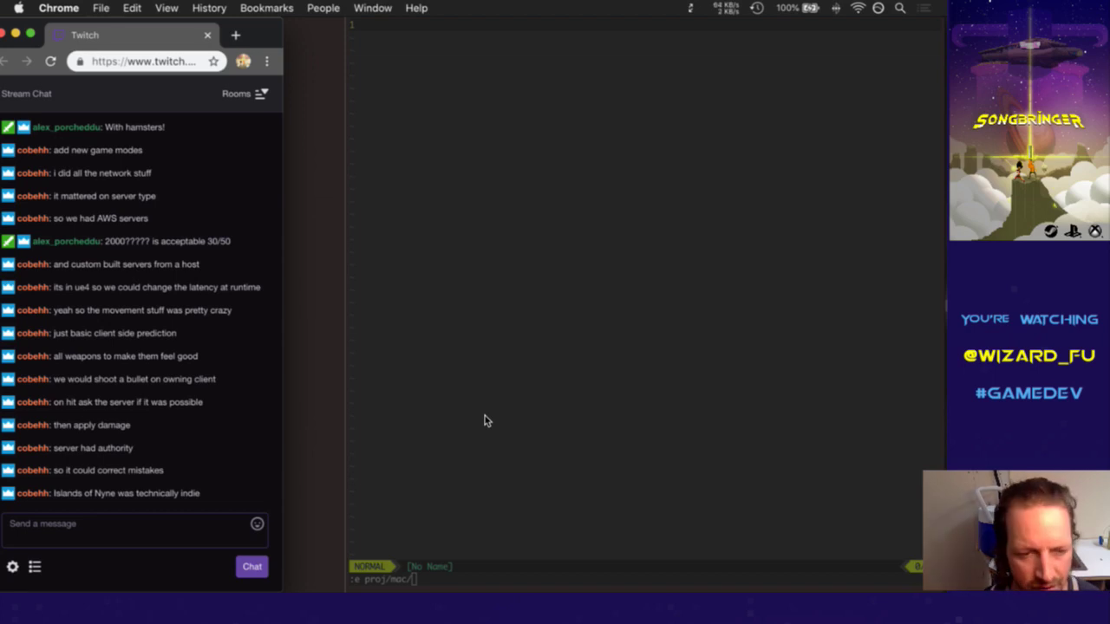
Open proj/mac/Wraithbinder.xcodeproj/project.pbxproj in Vim
left_click(512, 447)
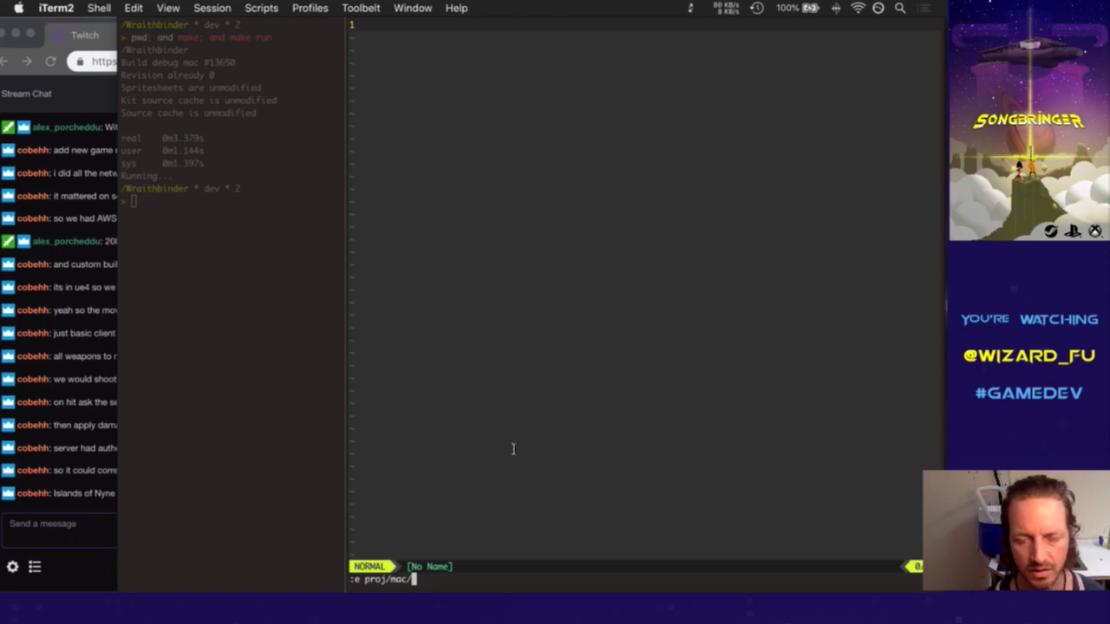
type("Wr")
key("Tab")
type("p")
key("Tab")
key("Return")
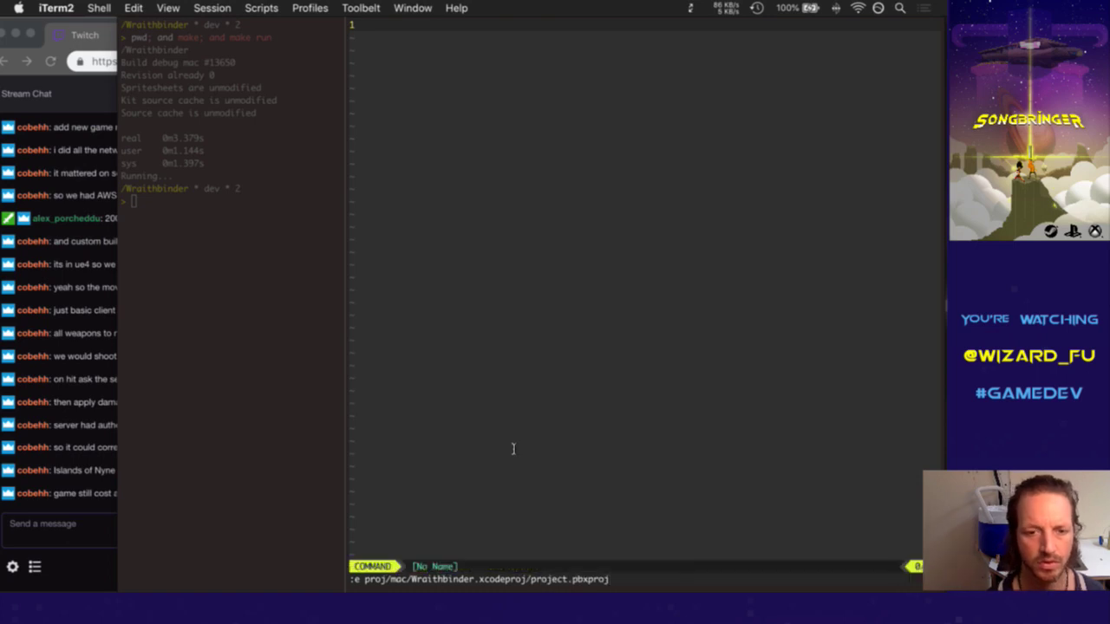
Search the project file for "lodera" and replace Loderagger with Wraithbinder in the dylib destination path on line 356
type("/lodera")
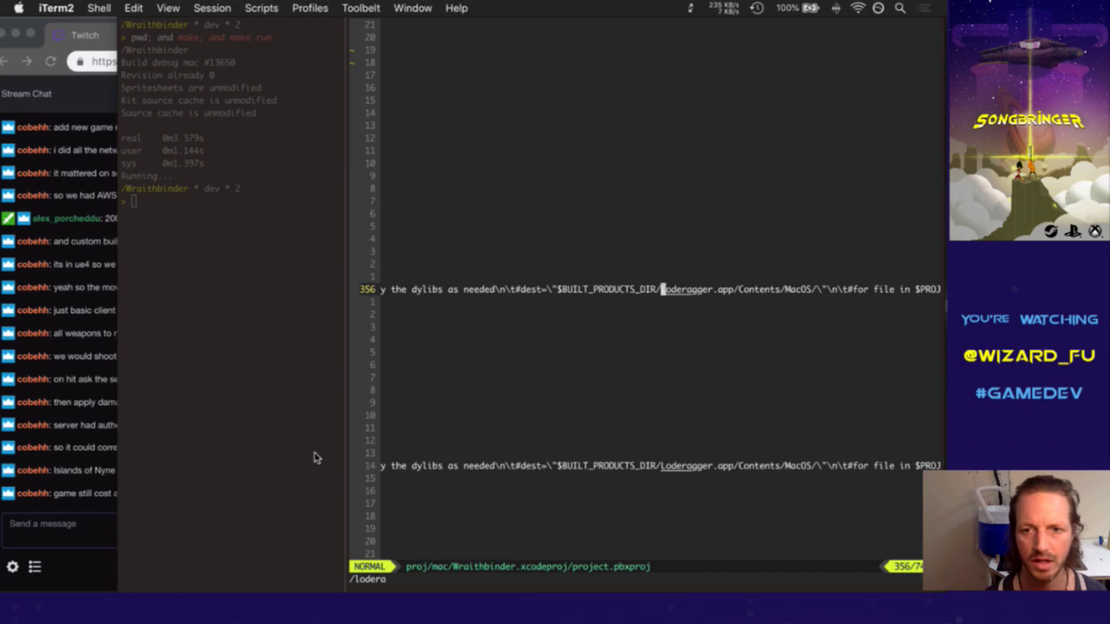
left_click(85, 510)
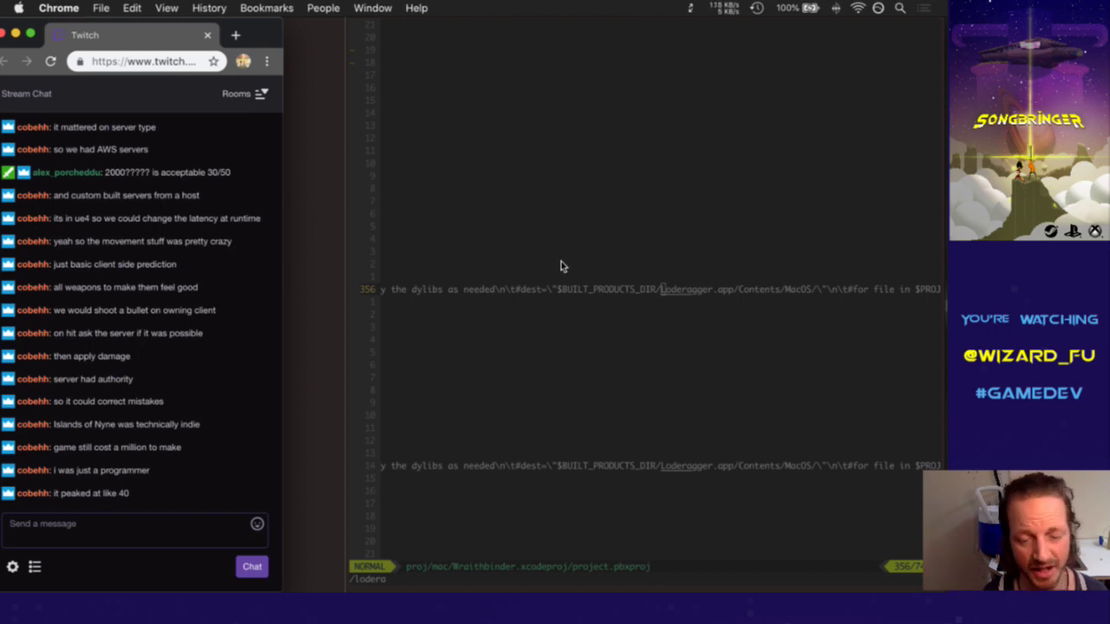
left_click(567, 289)
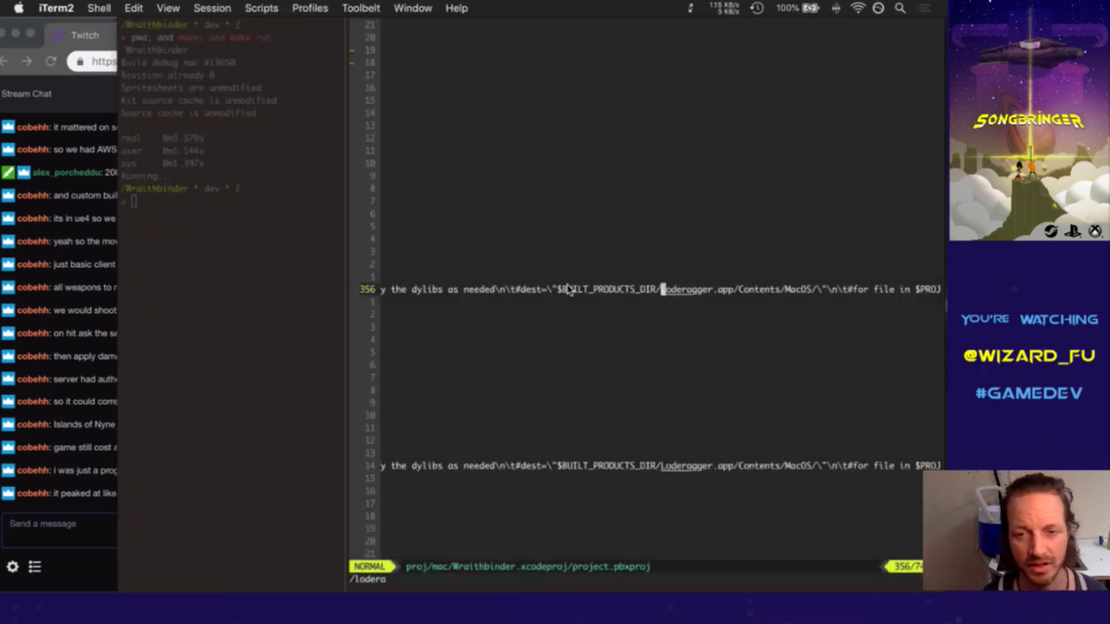
type("cw")
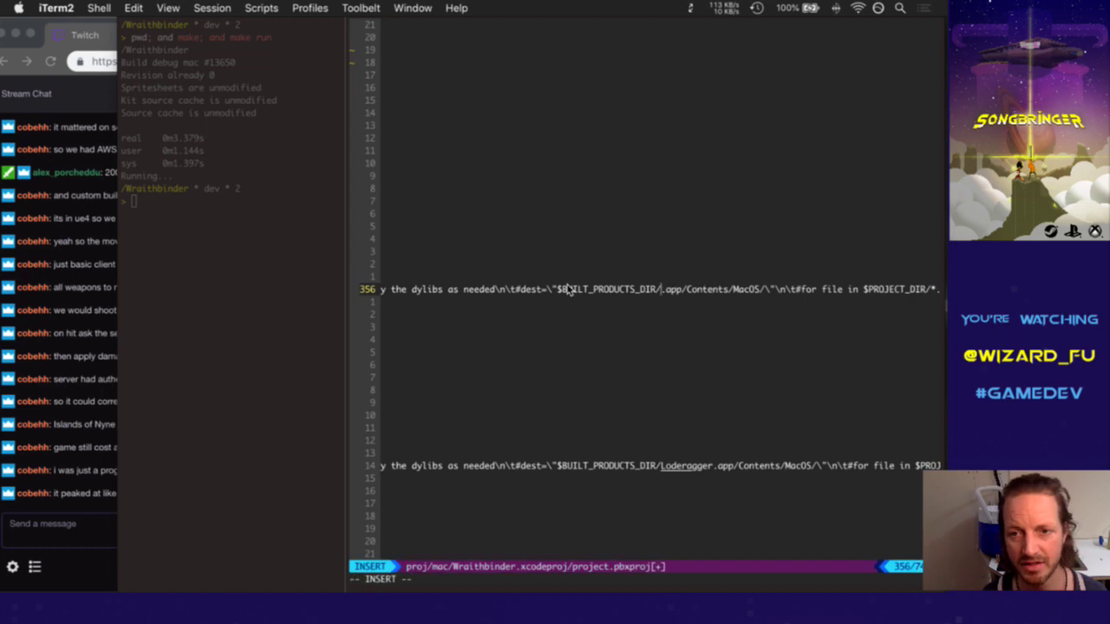
type("Wraithbinder")
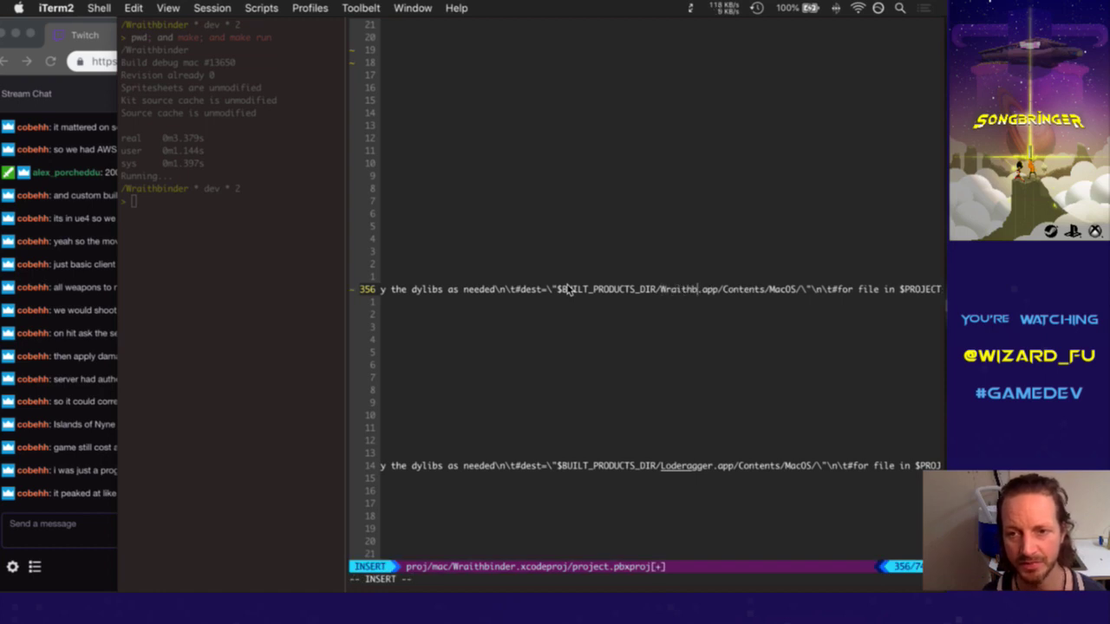
key("Escape")
Replace Loderagger with Wraithbinder in the line 370 dylib path and the line 623 product bundle identifier, and save the file
key("n")
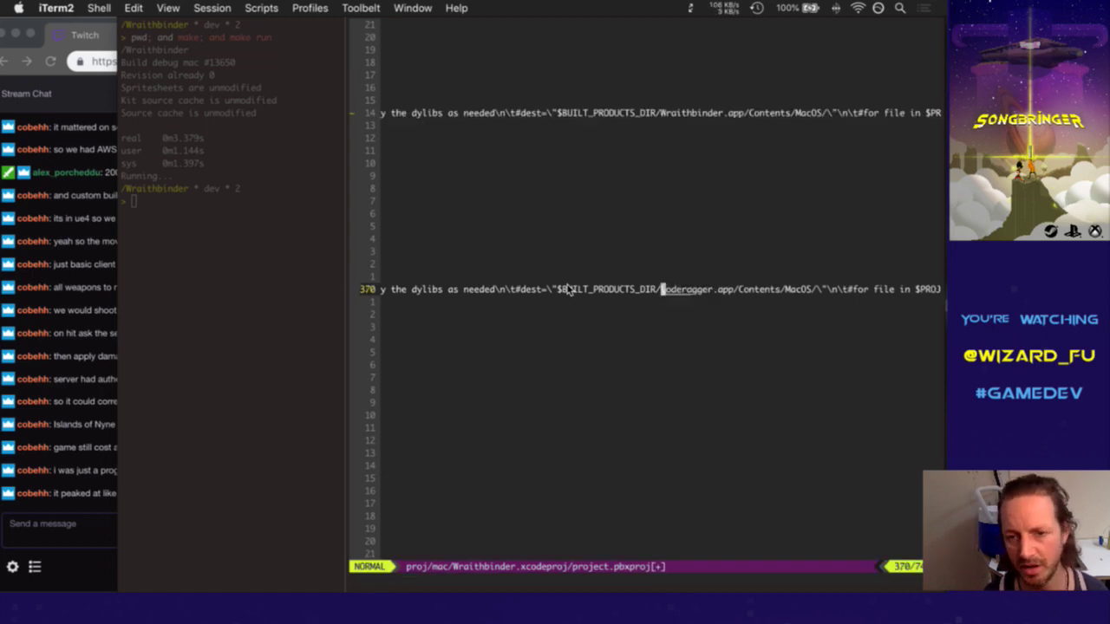
key("period")
key("n")
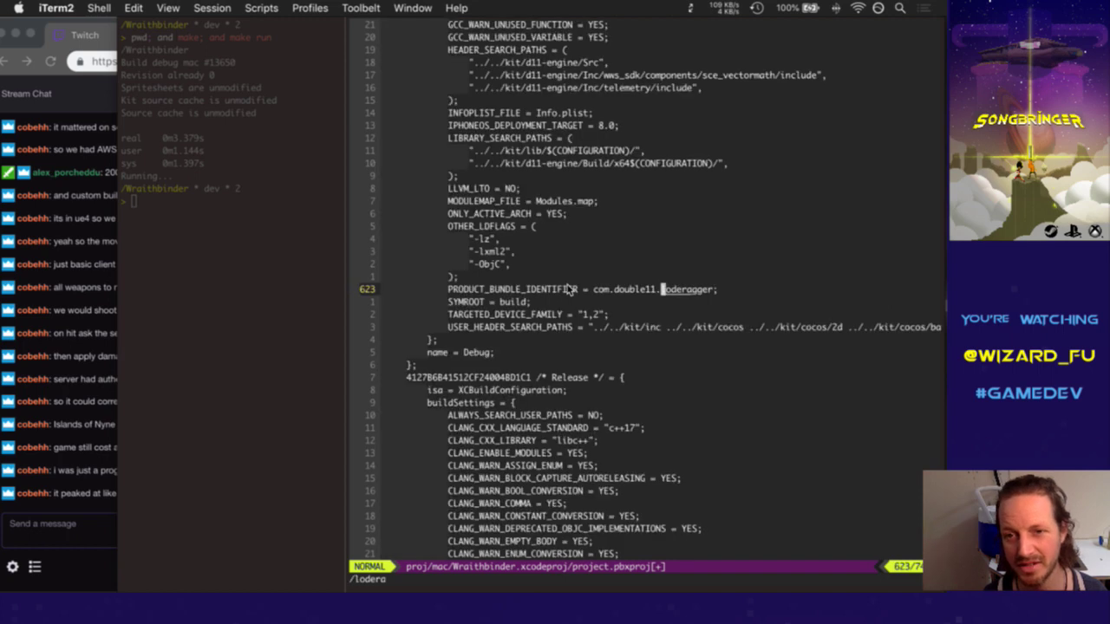
key("period")
type(":noh")
key("Return")
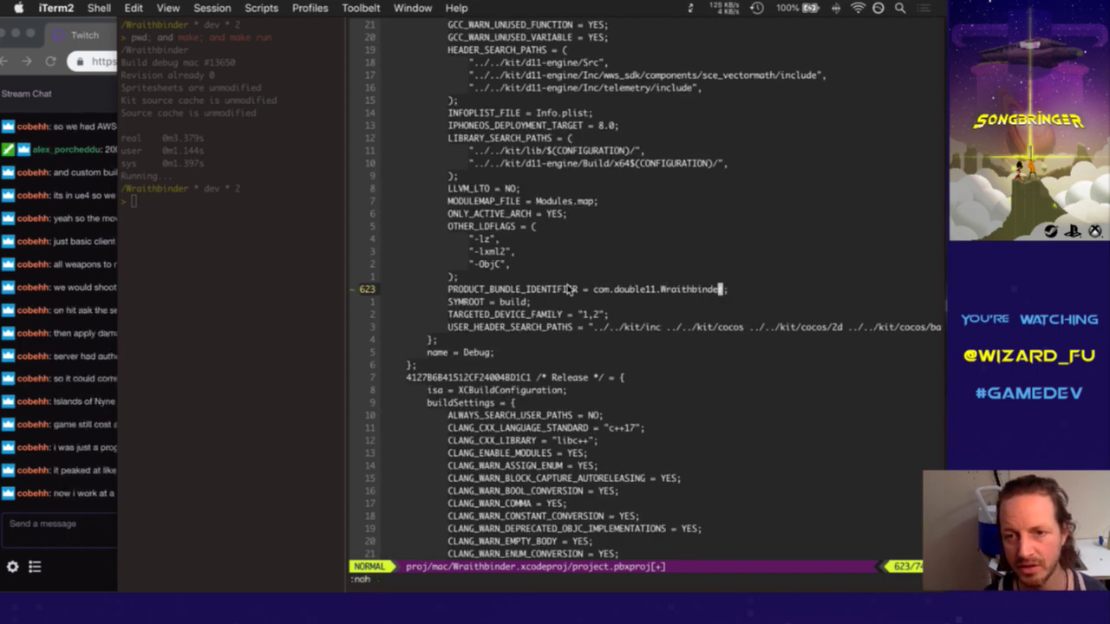
type("b")
type(":w")
key("Return")
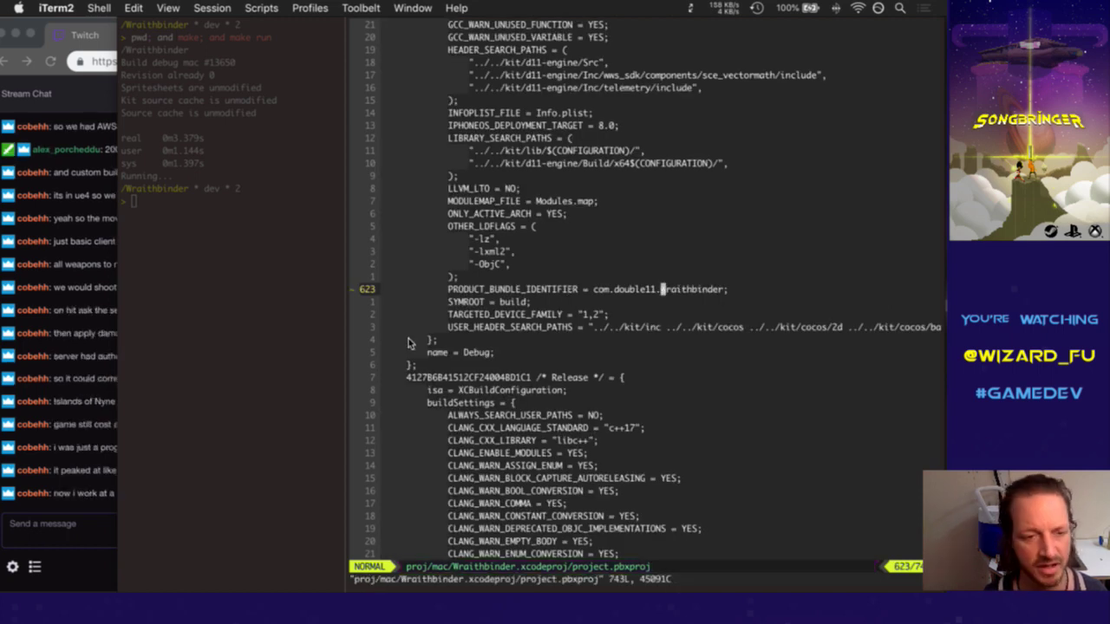
Read the chat message about working at a studio with 200 people and clear the search highlighting in Vim
left_click(86, 531)
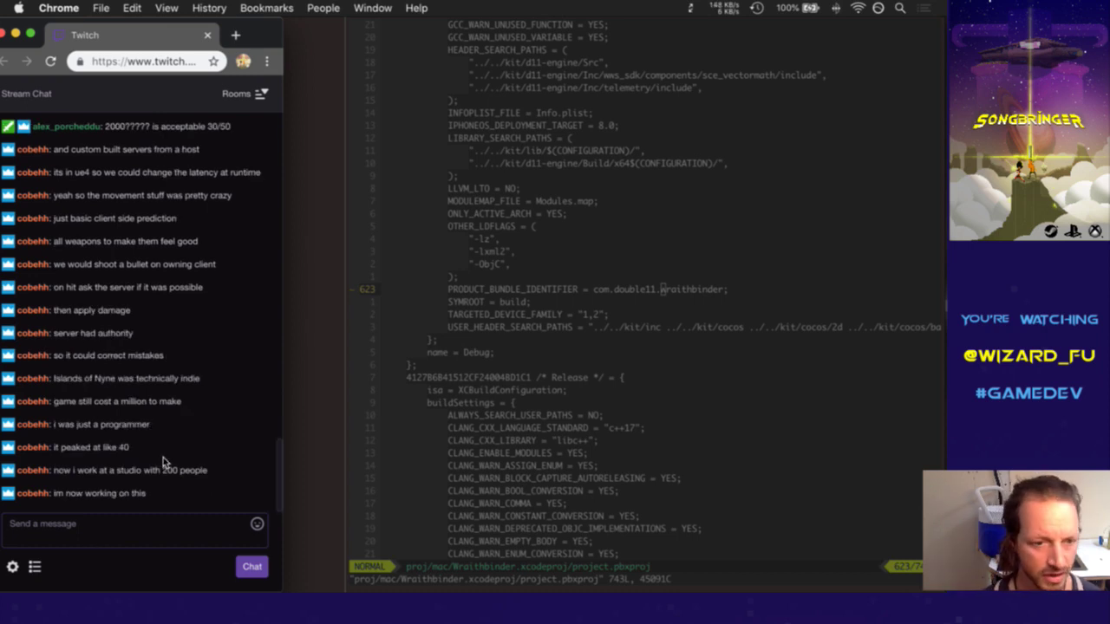
left_click_drag(148, 494, 171, 448)
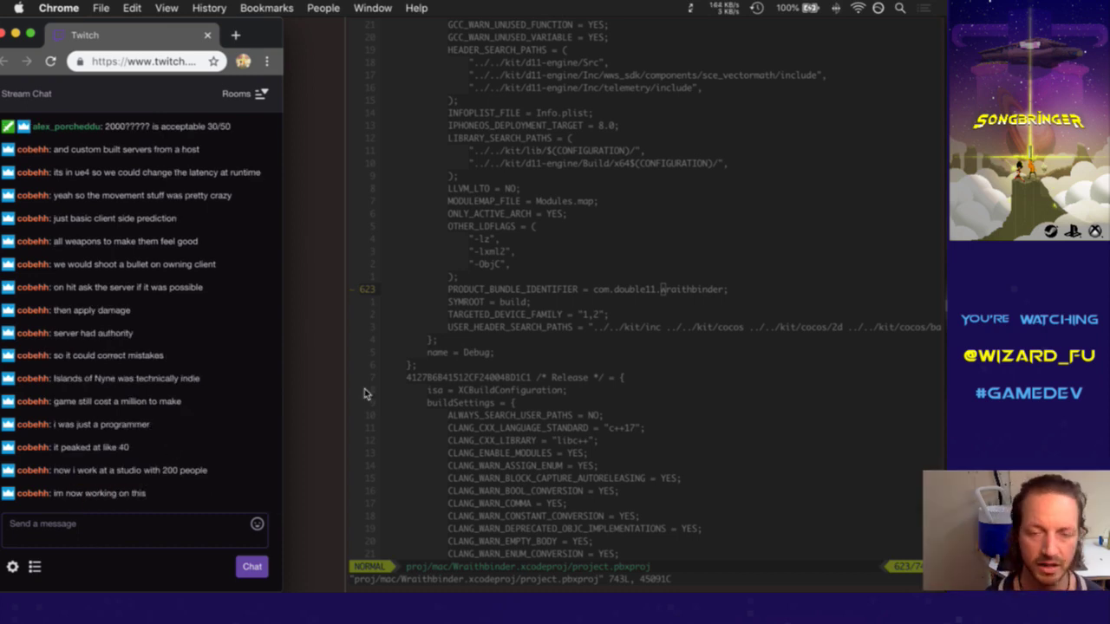
left_click(566, 253)
type(":noh")
key("Return")
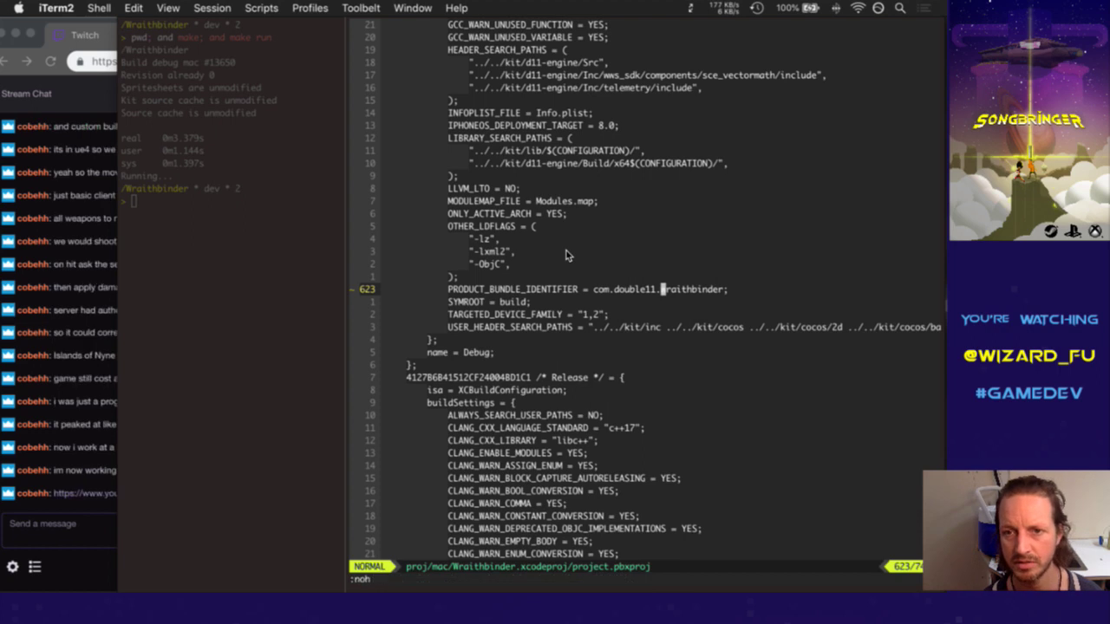
Switch to the Twitch chat and copy the address of the posted YouTube link
left_click(65, 435)
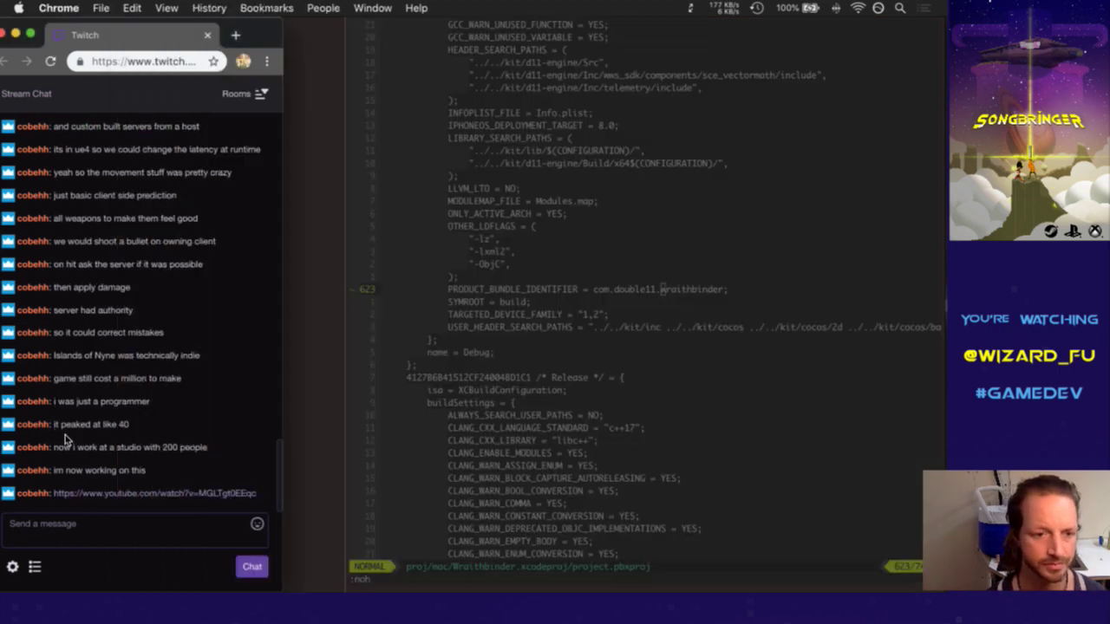
right_click(99, 500)
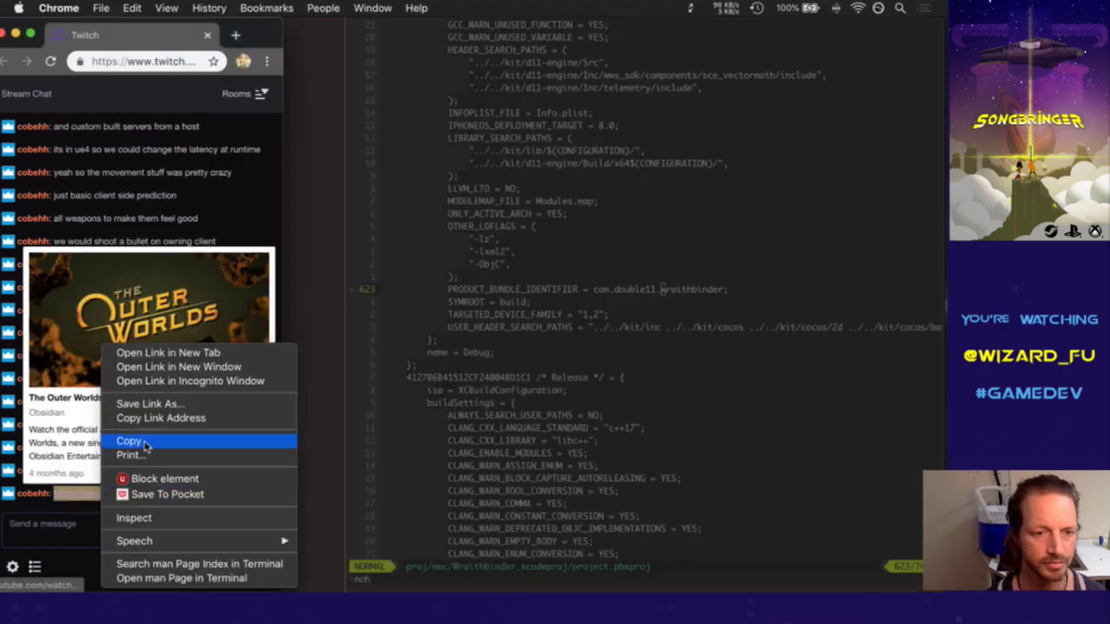
left_click(146, 420)
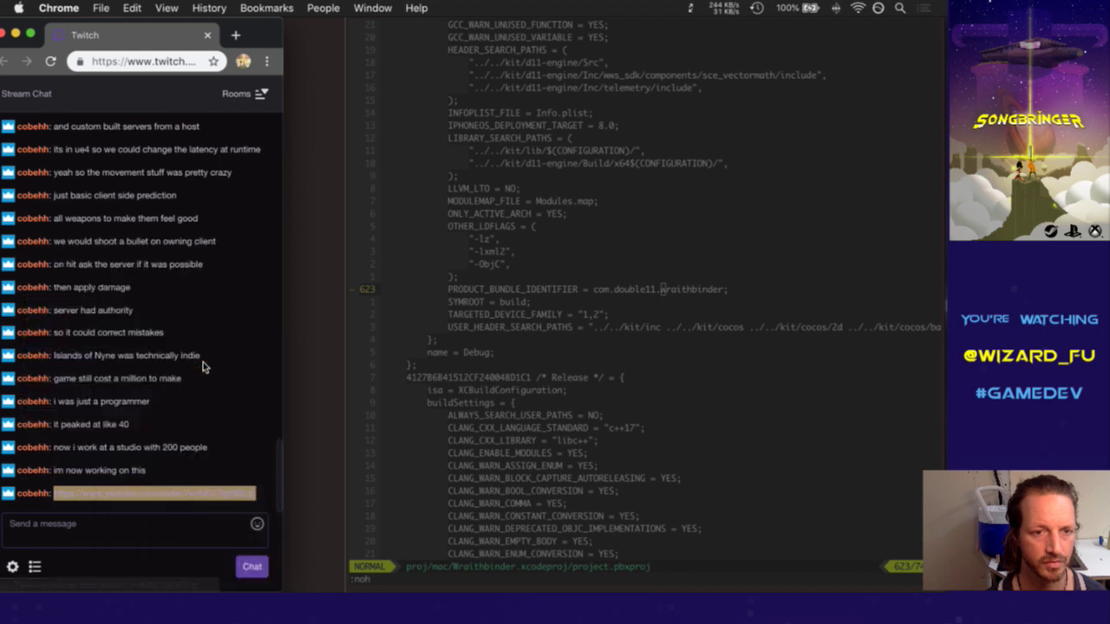
Open a new browser window, widen it and place it beside the stream chat
key("super+n")
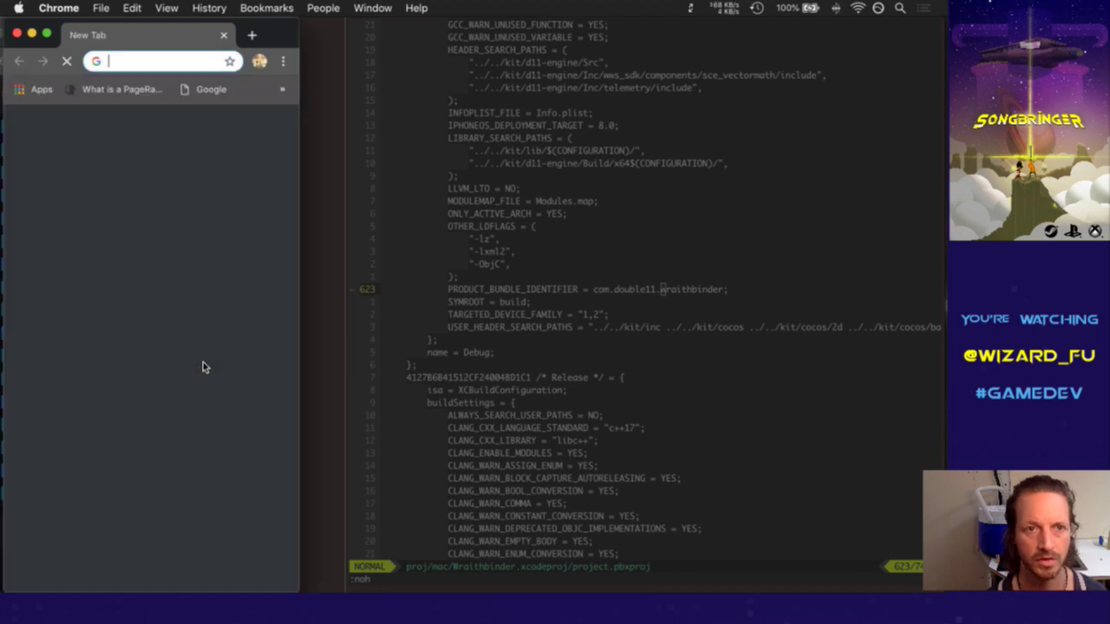
left_click_drag(299, 193, 766, 182)
left_click_drag(495, 38, 685, 34)
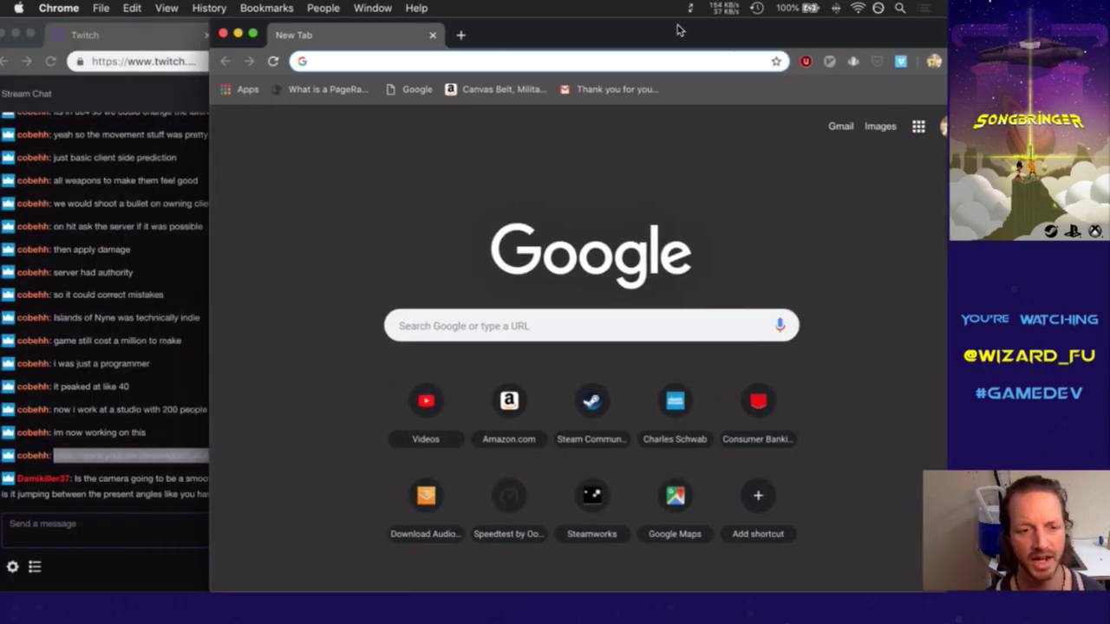
Preview the YouTube link for The Outer Worlds trailer in the chat and save it to the desktop as a webloc file
left_click(158, 463)
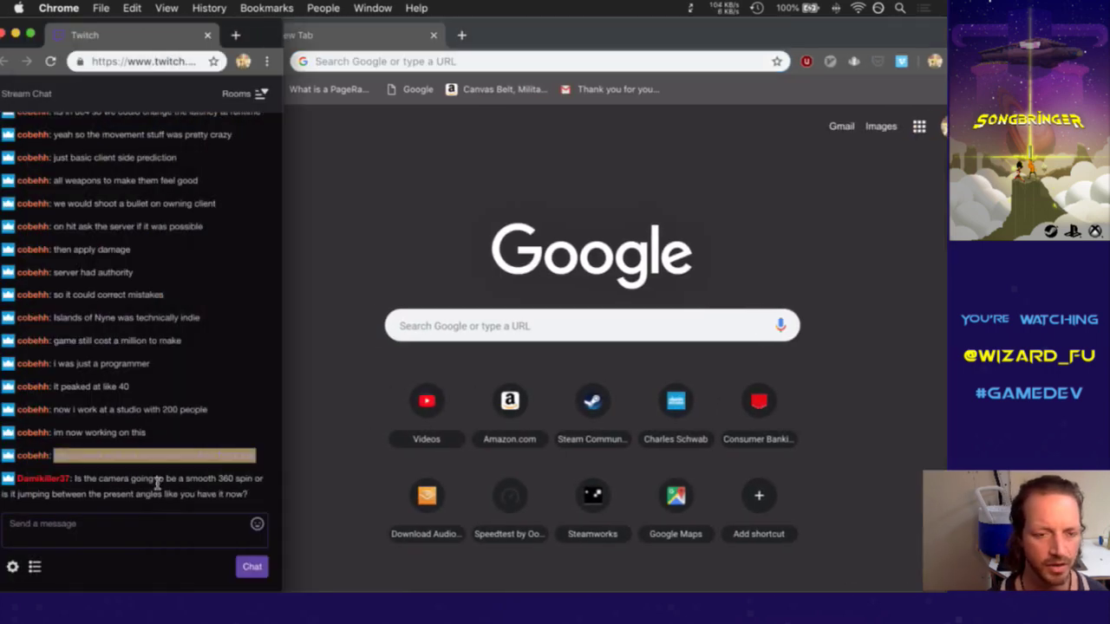
mouse_move(159, 460)
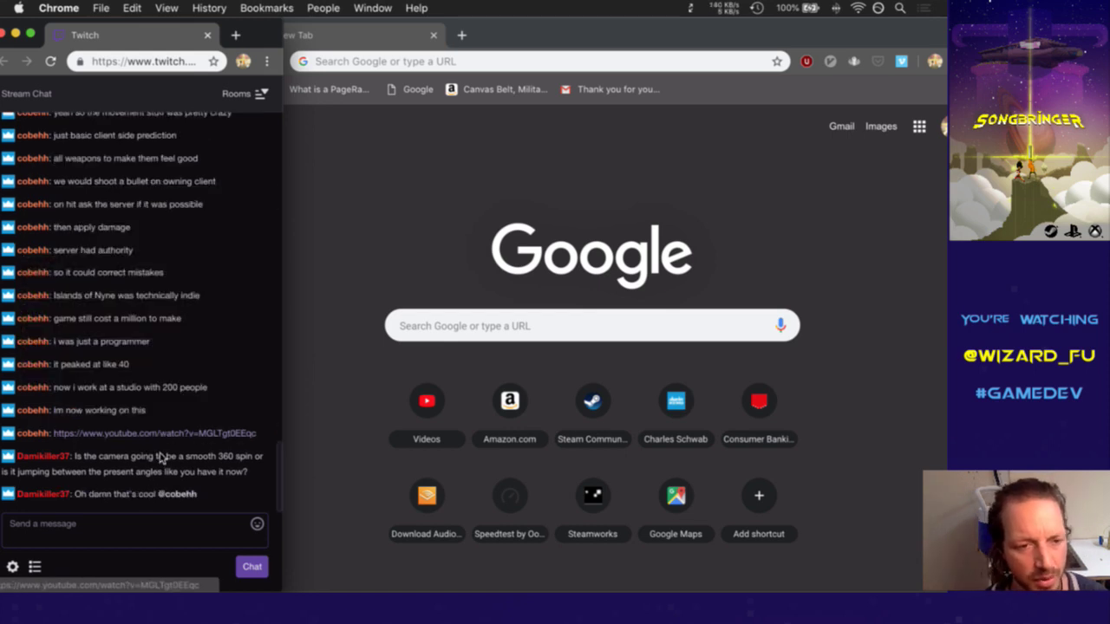
mouse_move(154, 440)
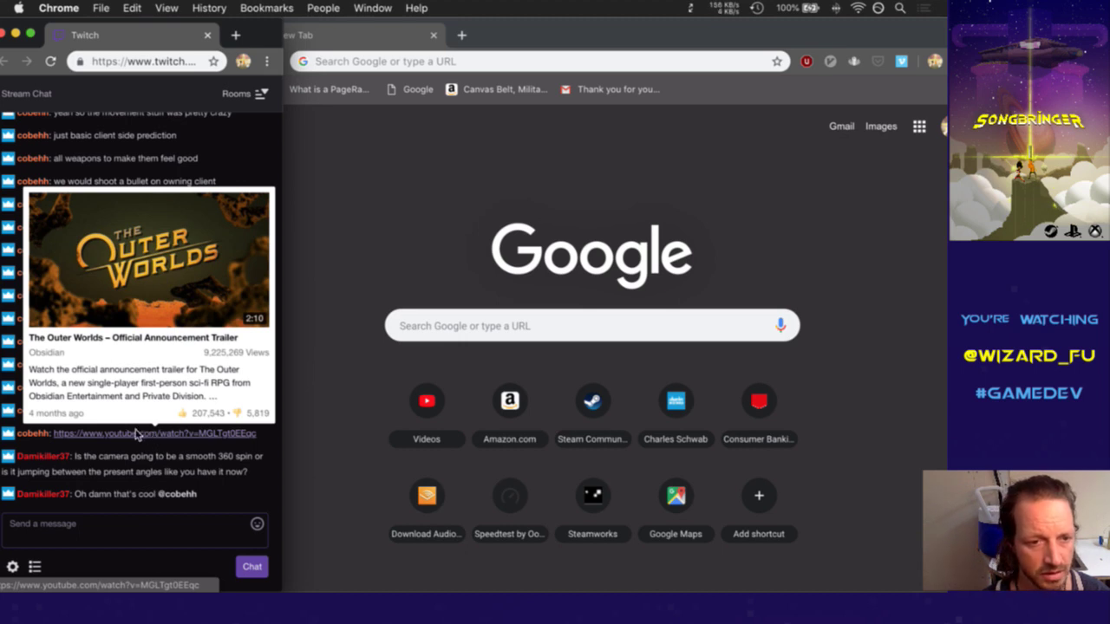
left_click_drag(134, 435, 672, 371)
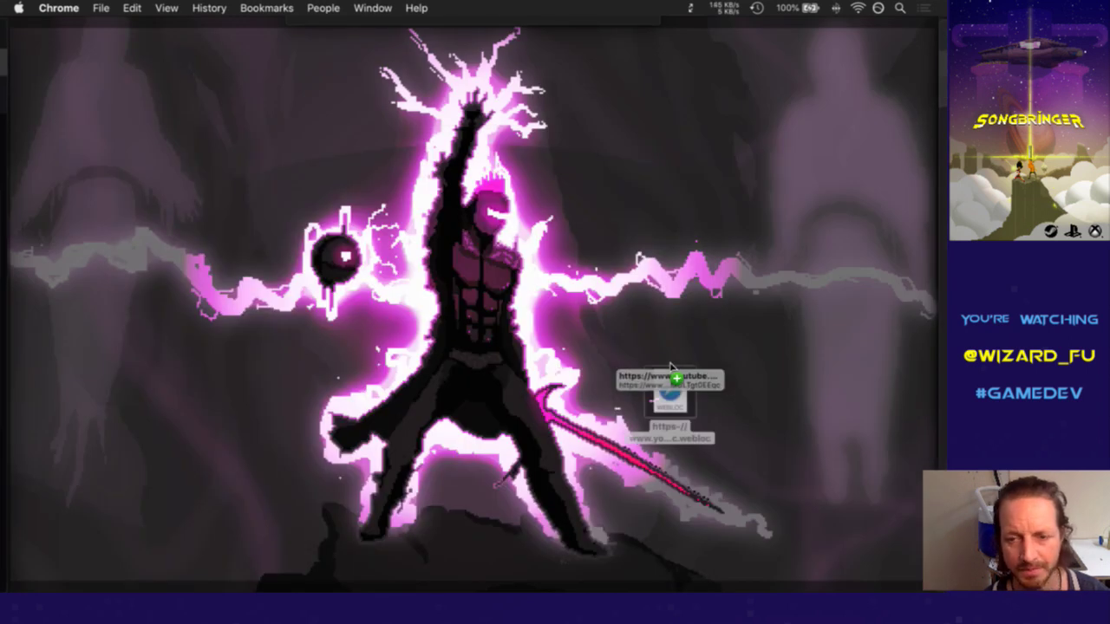
Read the chat messages about the smooth 360 camera spin, watching the trailer, Obsidian and Define Human
mouse_move(151, 436)
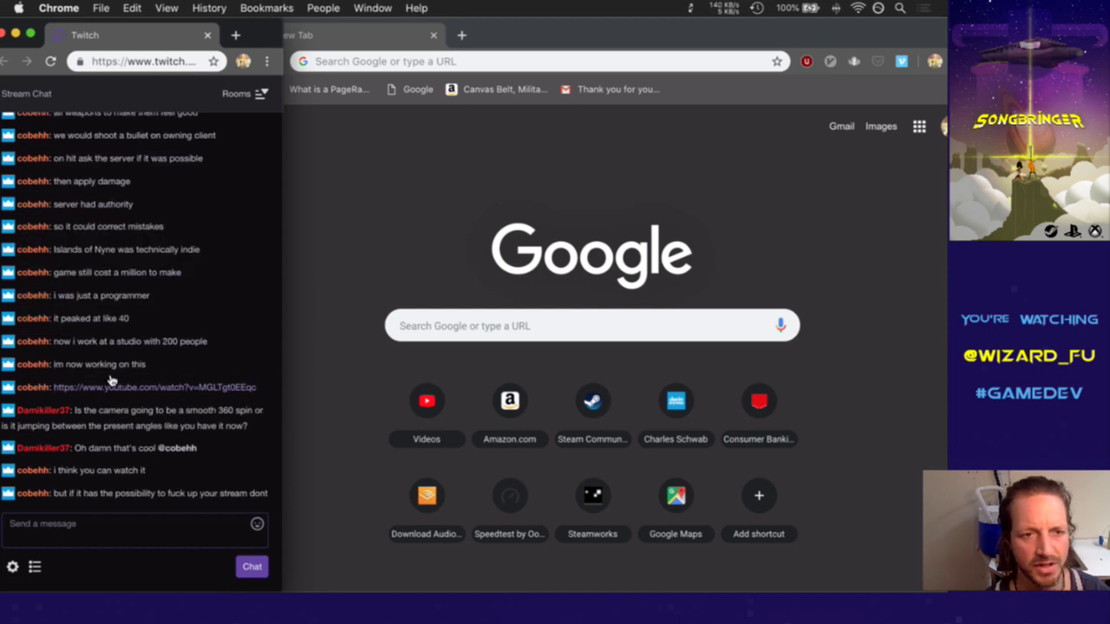
mouse_move(126, 390)
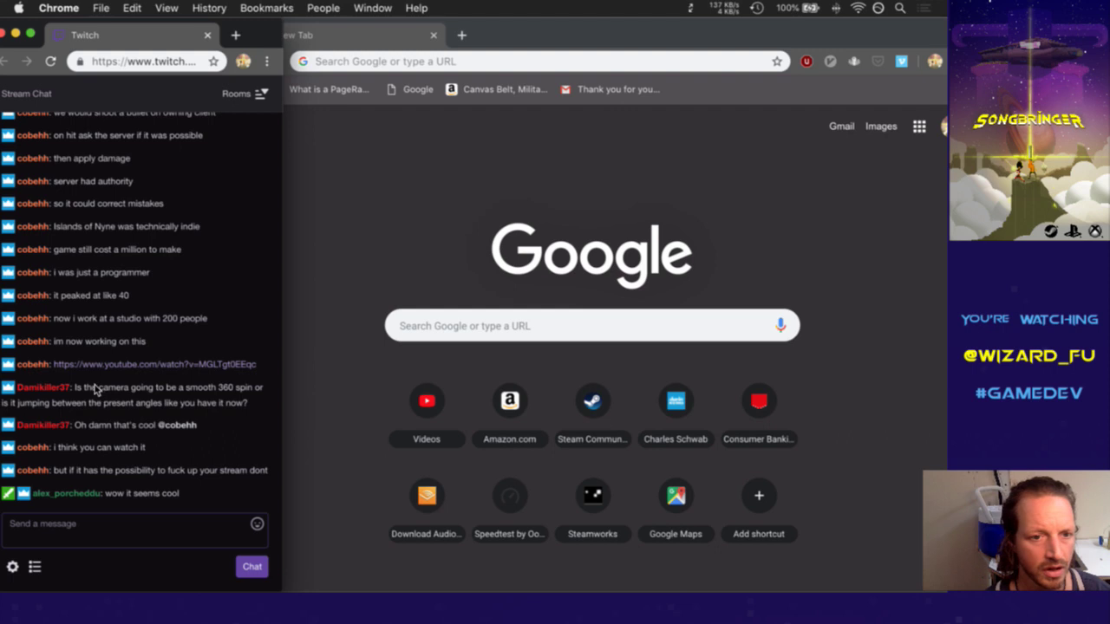
left_click_drag(93, 390, 238, 385)
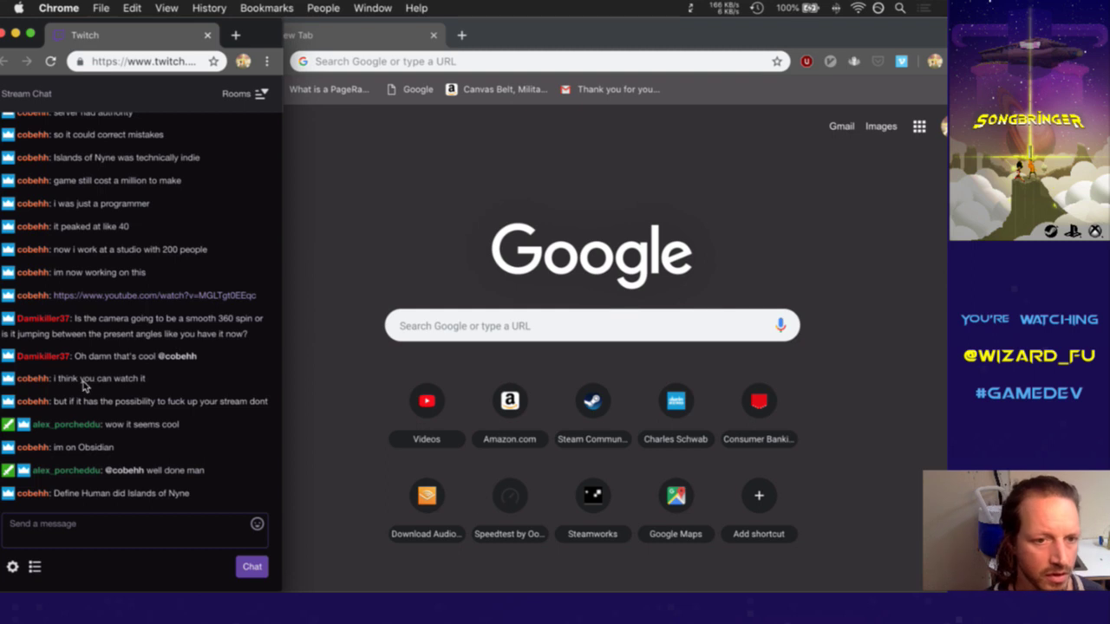
mouse_move(126, 402)
left_mouse_down()
mouse_move(236, 400)
mouse_move(116, 405)
left_mouse_up()
left_click(236, 401)
left_click(125, 424)
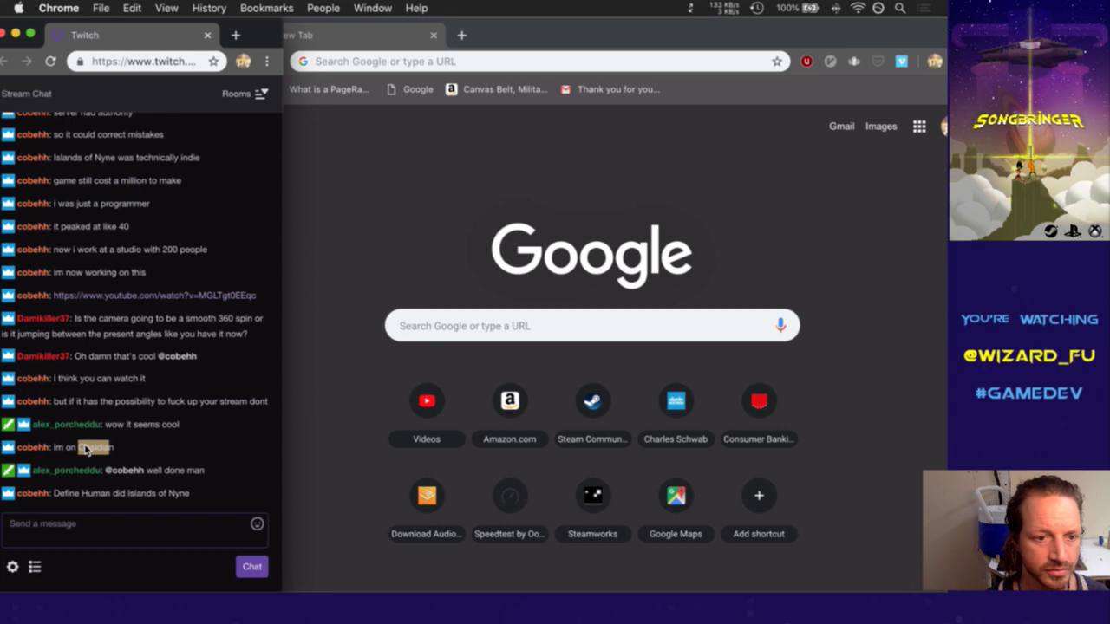
left_click_drag(56, 494, 165, 500)
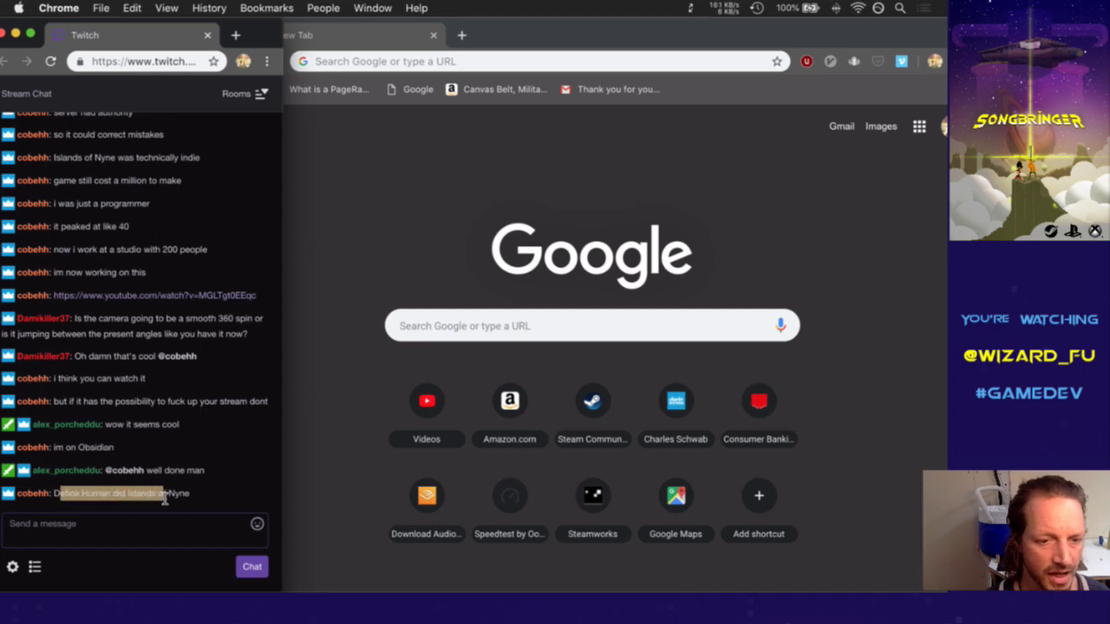
Switch from the browser to iTerm and reload proj/mac/Wraithbinder.xcodeproj/project.pbxproj in Vim
left_click(166, 493)
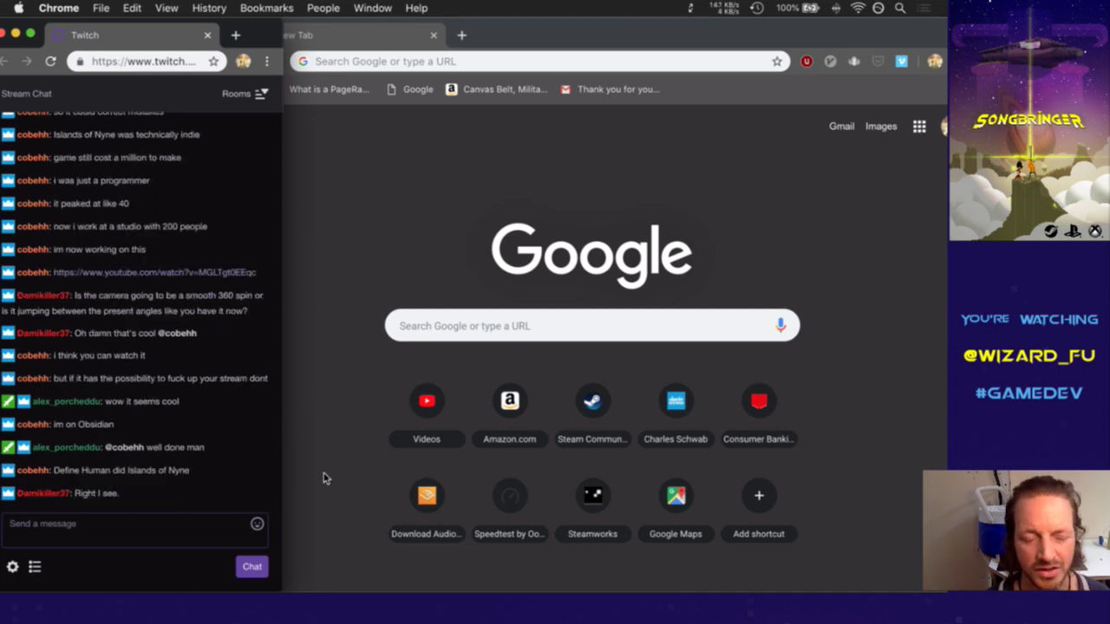
left_click(303, 295)
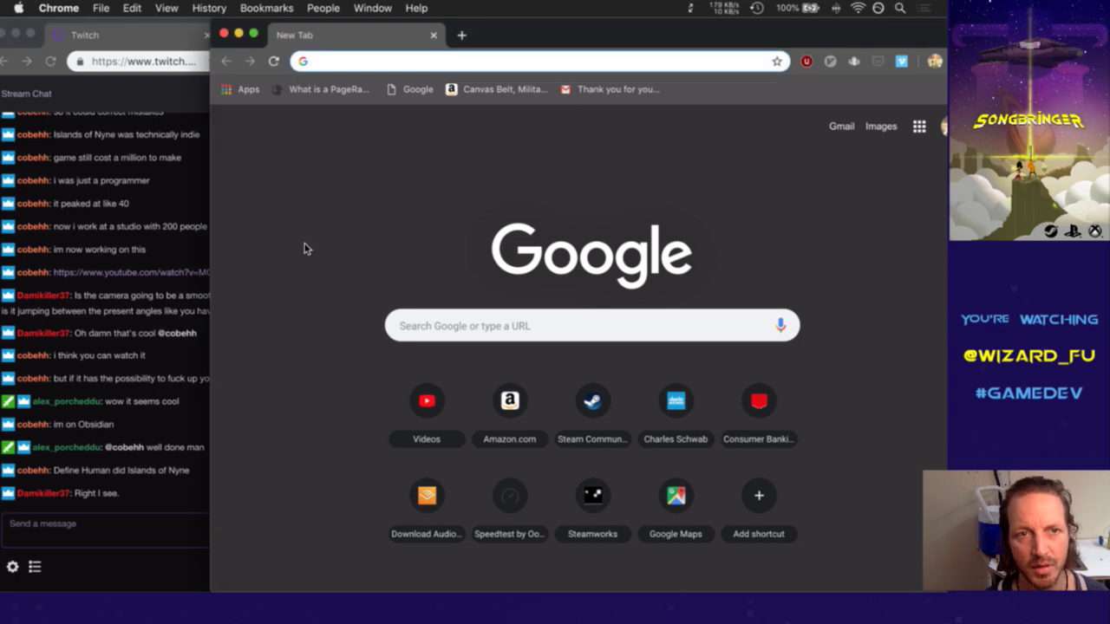
key("super+Tab")
key("super+Tab")
key("shift+super+Tab")
key("super+Tab")
left_click(192, 322)
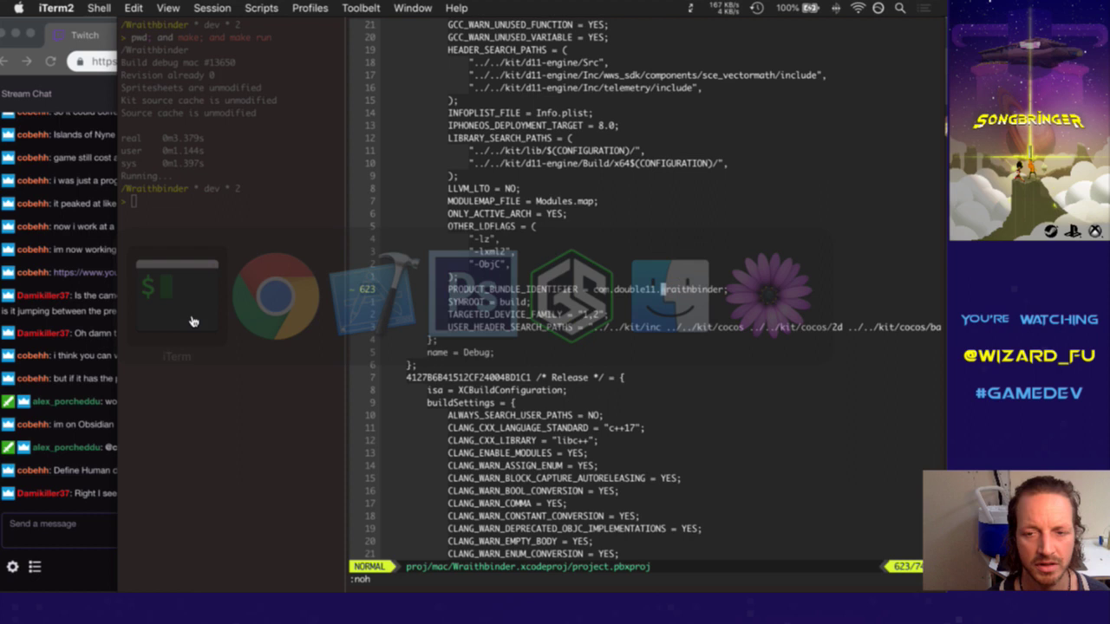
type("j")
type(":e")
key("Return")
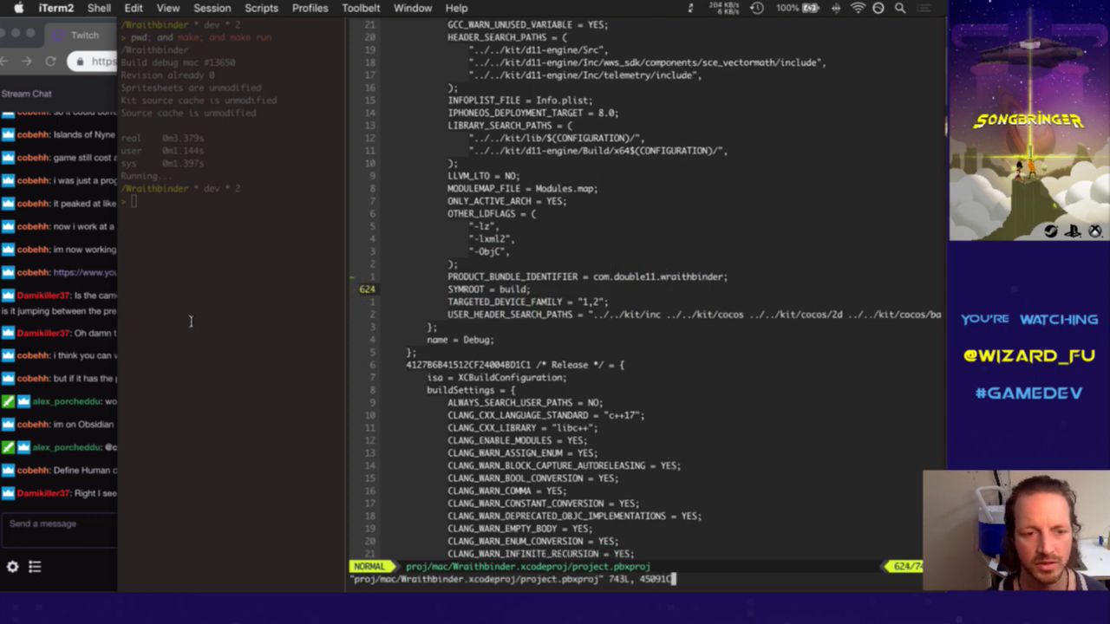
key("j")
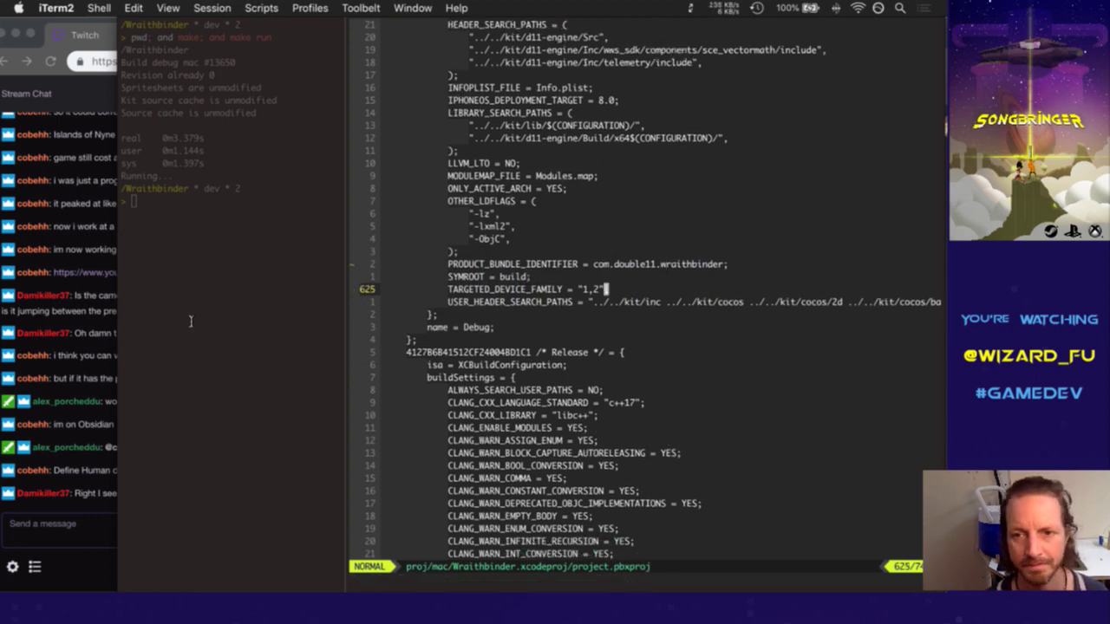
key("j")
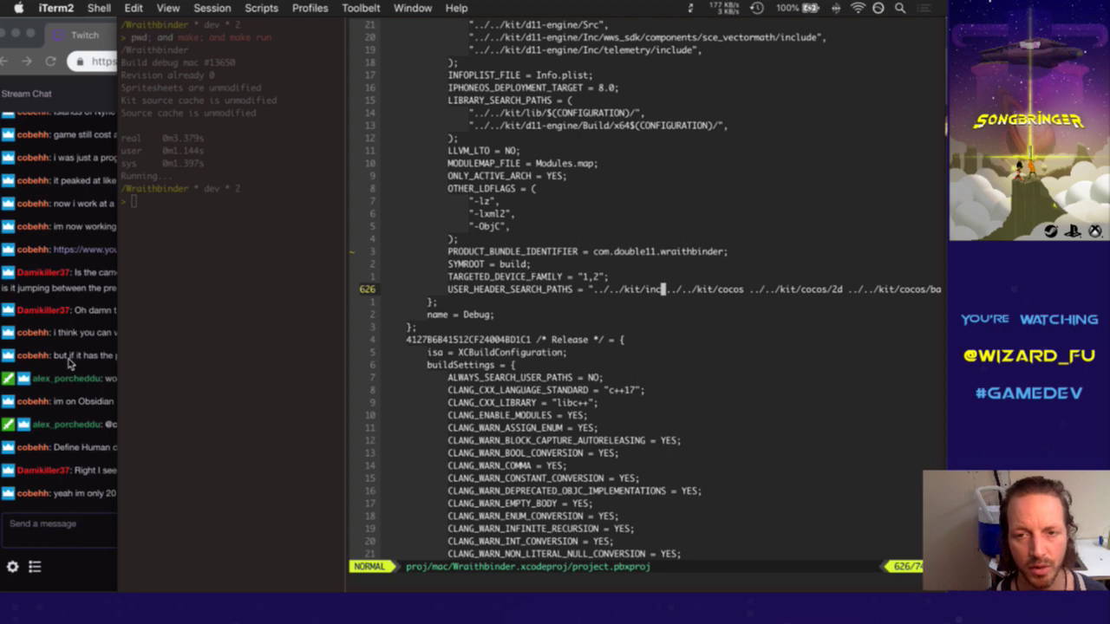
Check the newest messages in the stream chat and return to the project file
left_click(101, 509)
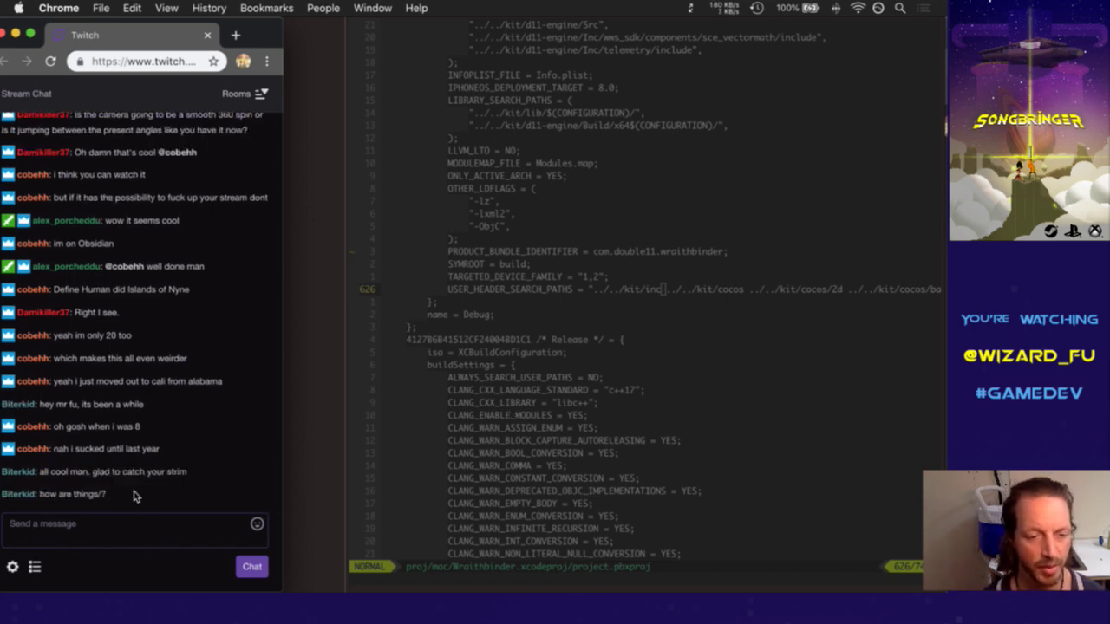
left_click(847, 381)
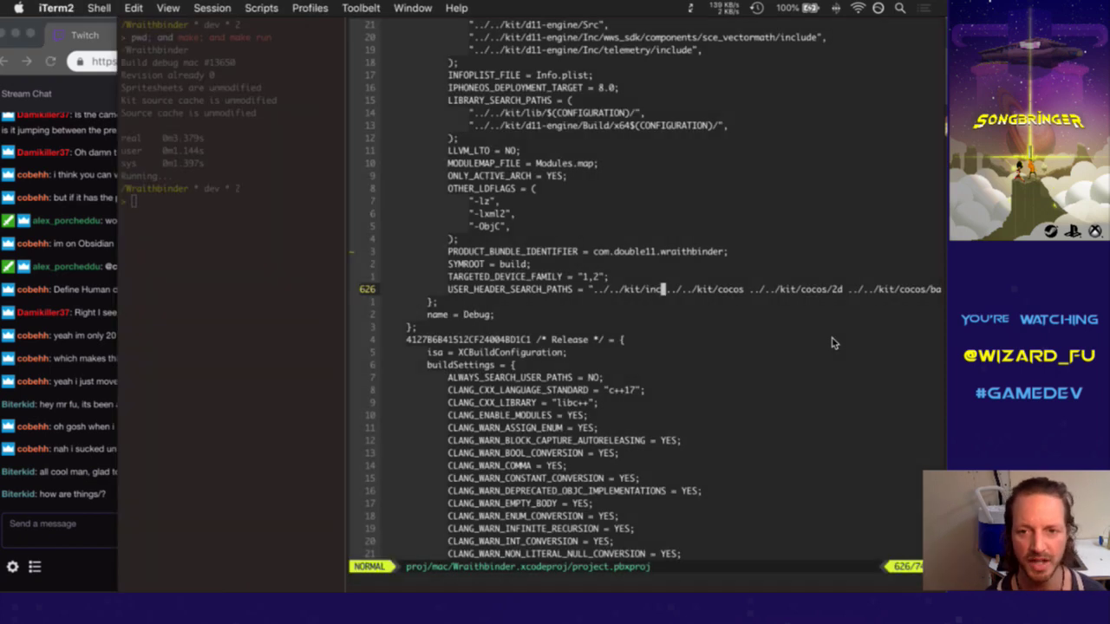
Change the next loderagger bundle identifier to com.double11.wraithbinder in the Release configuration and save the project file
key("n")
type("cw")
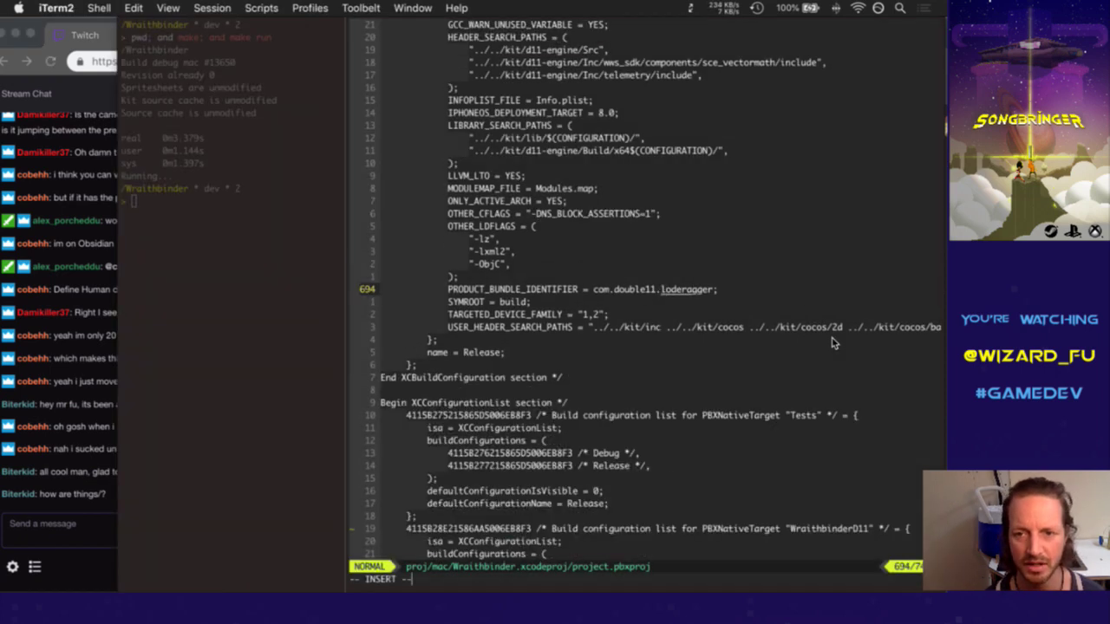
type("wraithb")
type("inder")
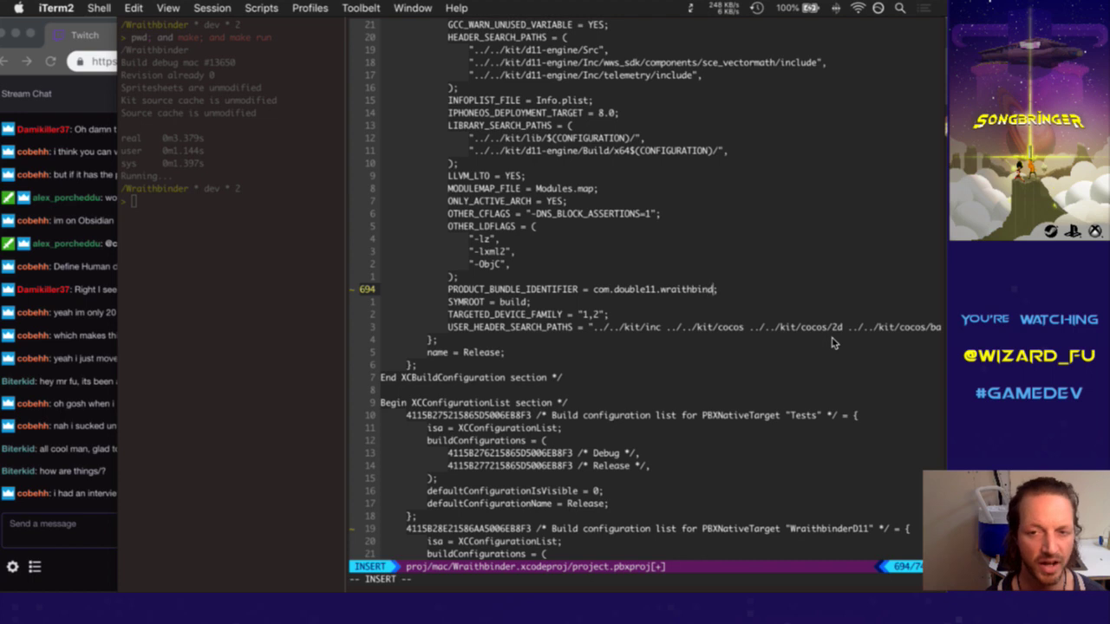
key("Escape")
type("n")
type(":w")
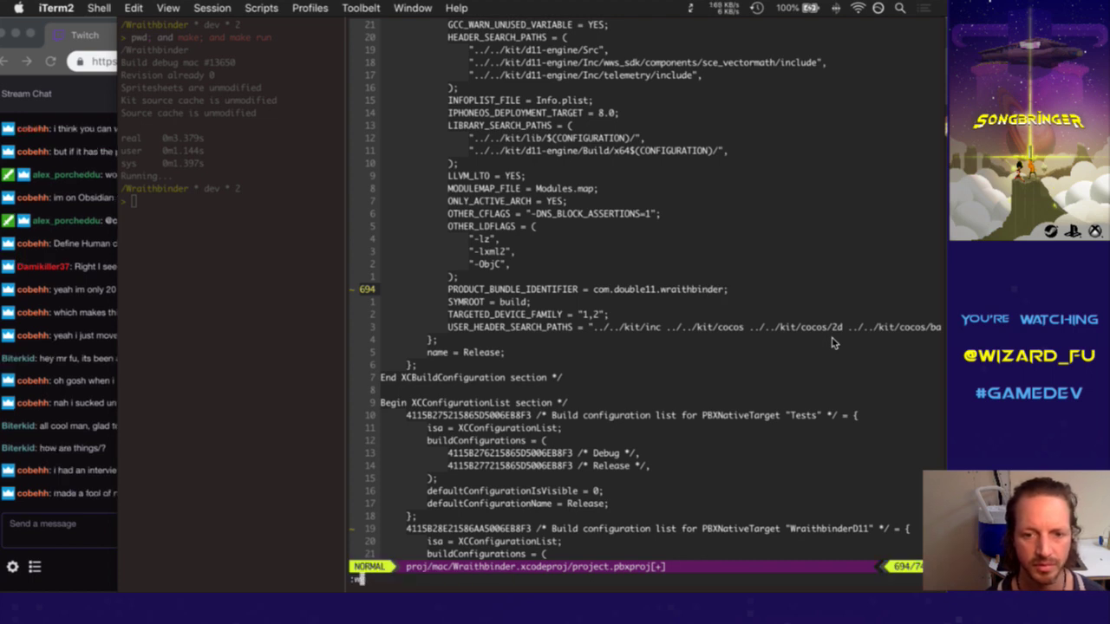
key("Return")
Read the chat messages about the id Software interview and learning vector math
left_click(89, 493)
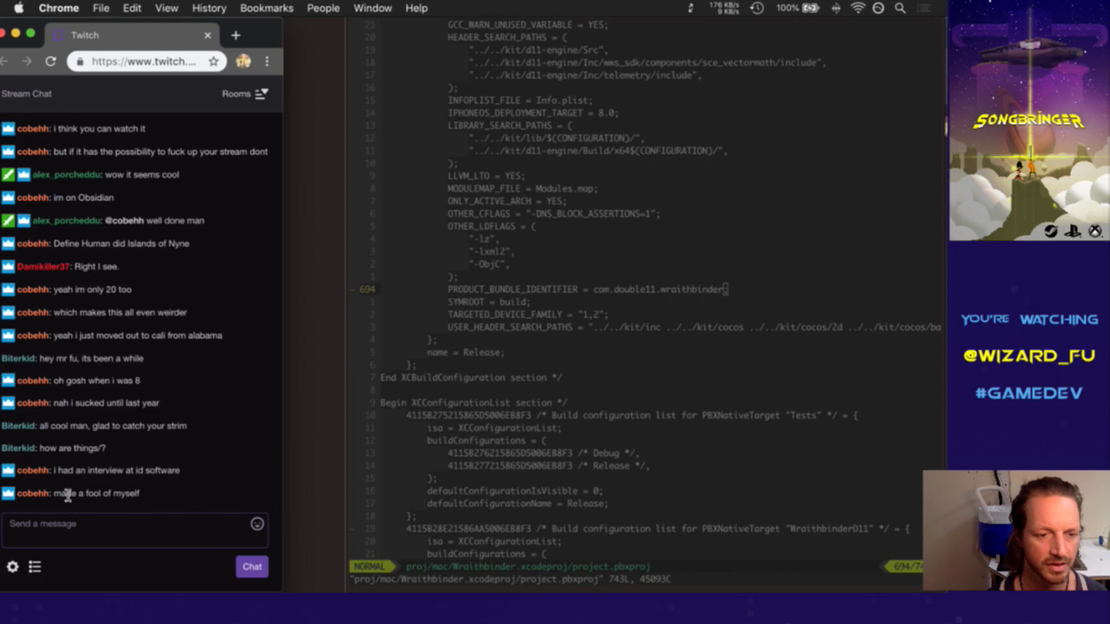
left_click_drag(97, 451, 144, 455)
left_click(131, 488)
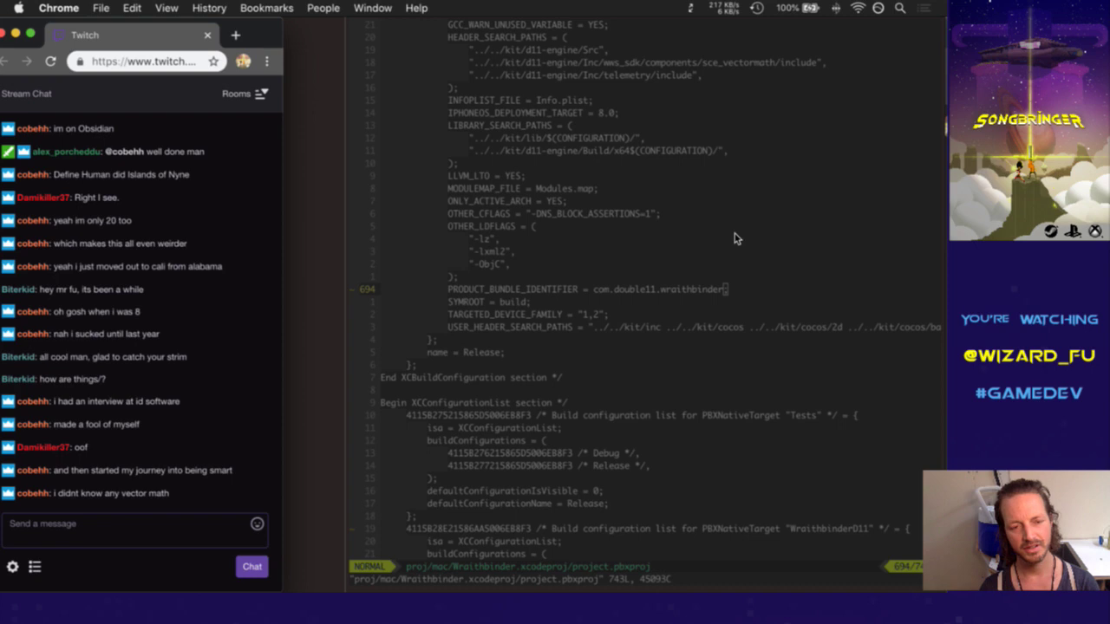
Return to the terminal, search project.pbxproj for remaining occurrences of the old name and close its buffer
left_click(735, 238)
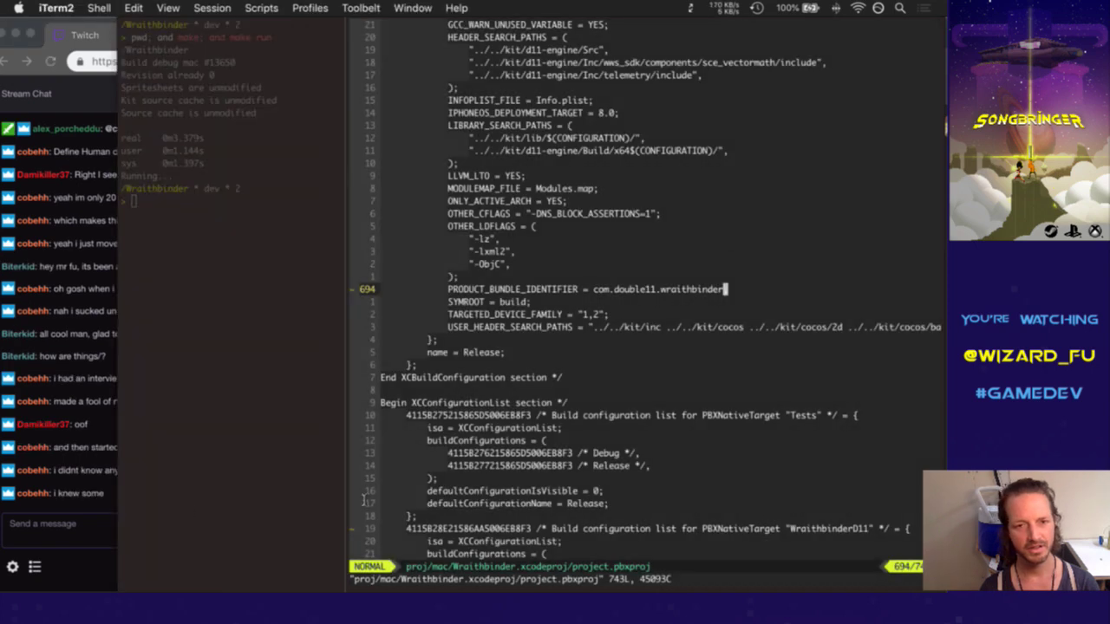
key("j")
key("n")
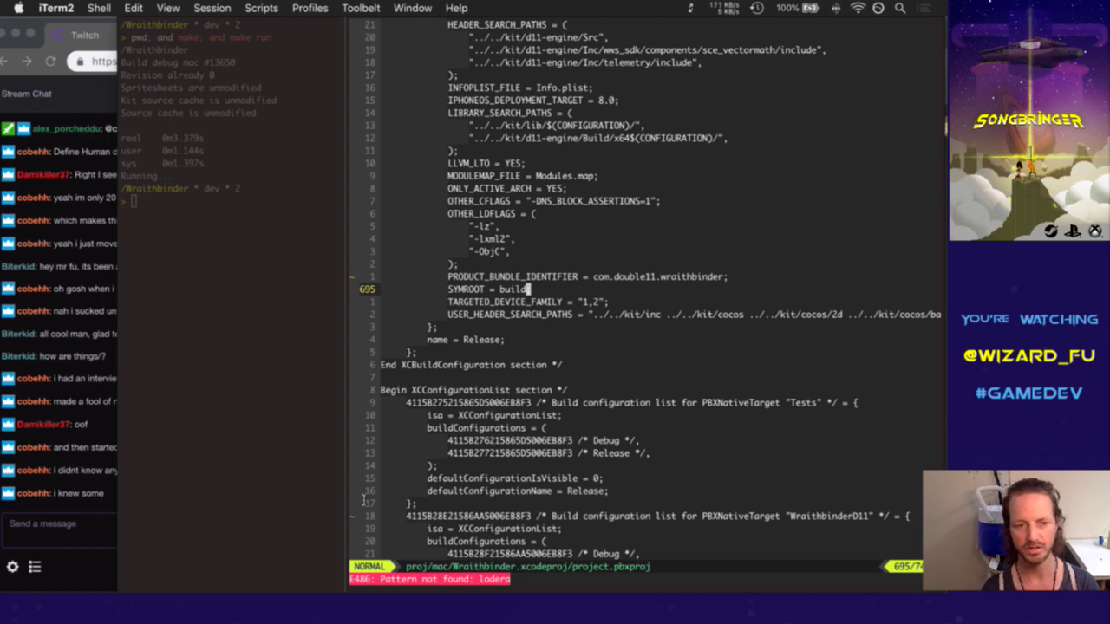
type(":bd")
key("Return")
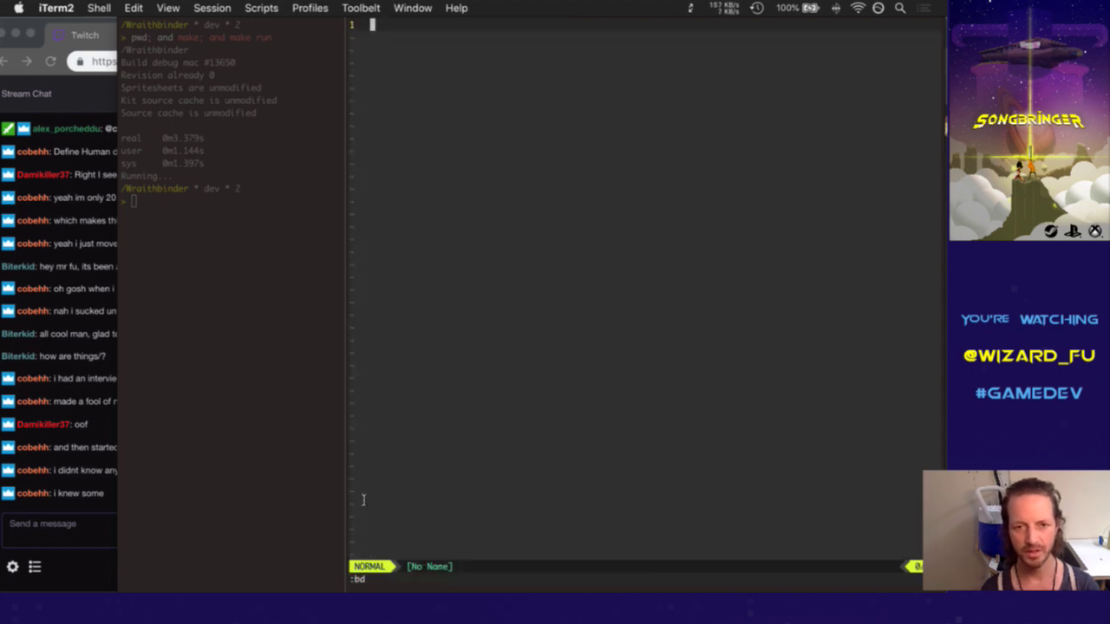
Quit Vim, show the repository's Git status with gs, and start the editor again
type(":q")
key("Return")
type("gs")
key("Return")
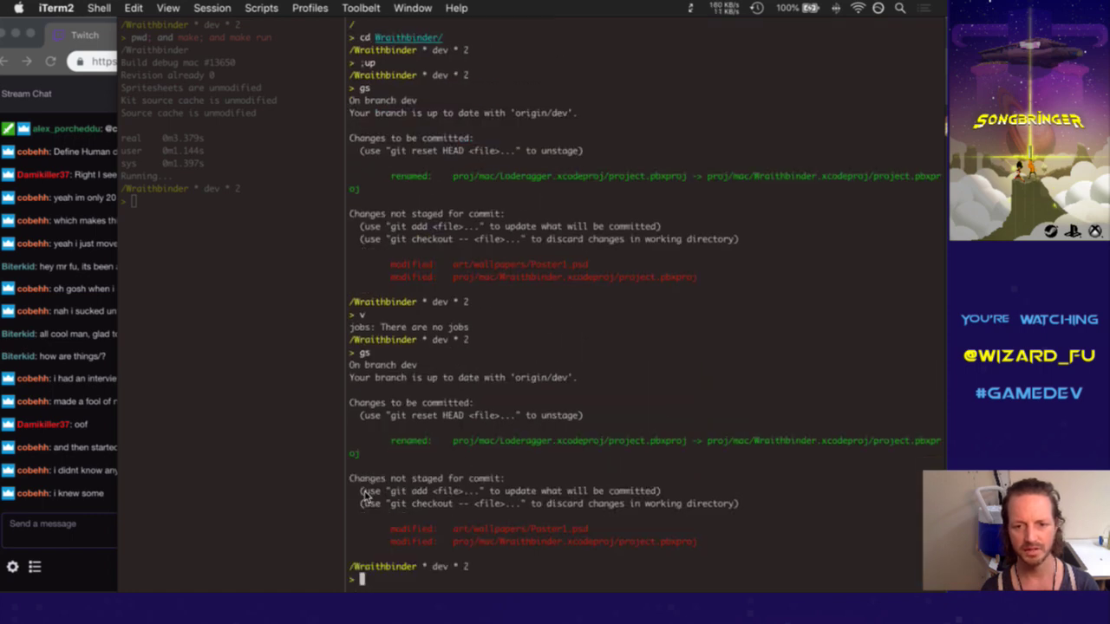
type("v")
key("Return")
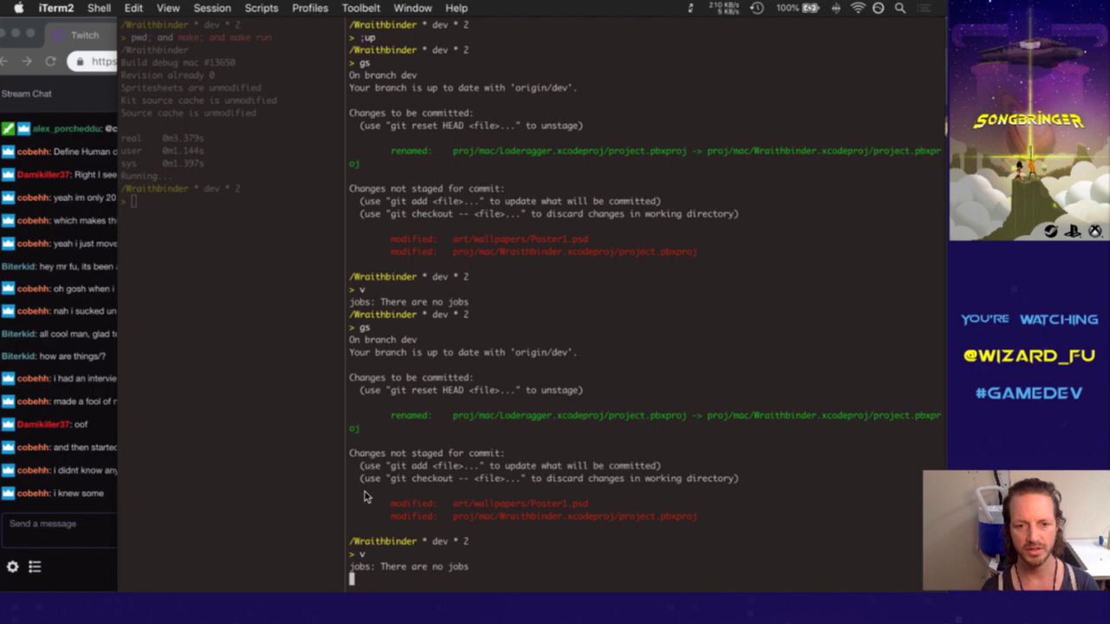
Search the source files for loderagger with MyGrep and open the first match in src/Ent.cpp
type(":MyGrep loderogger")
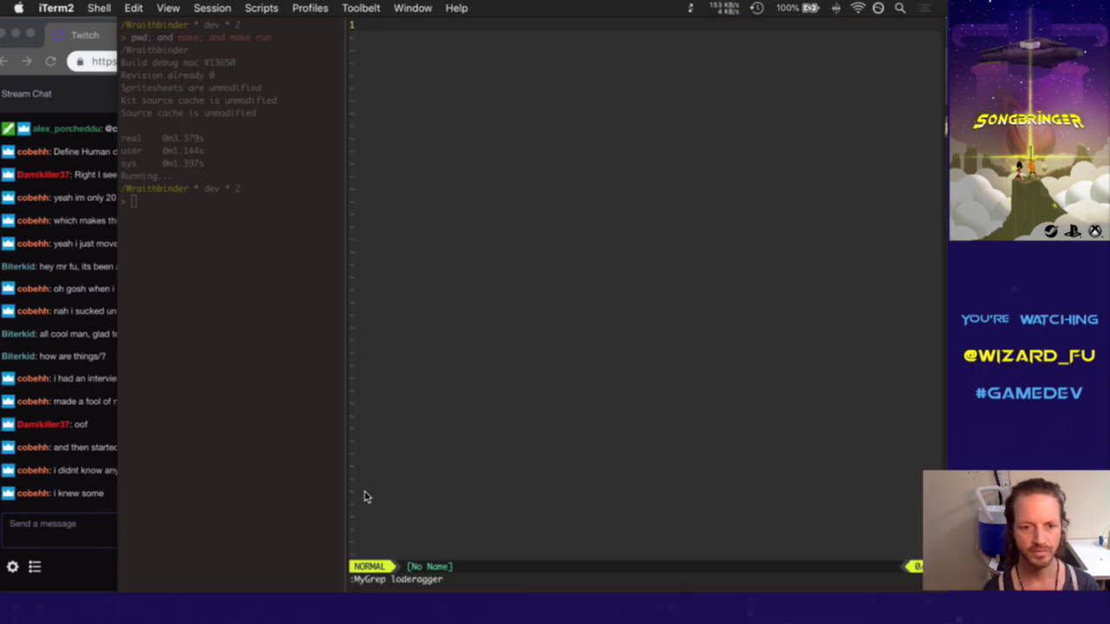
key("Return")
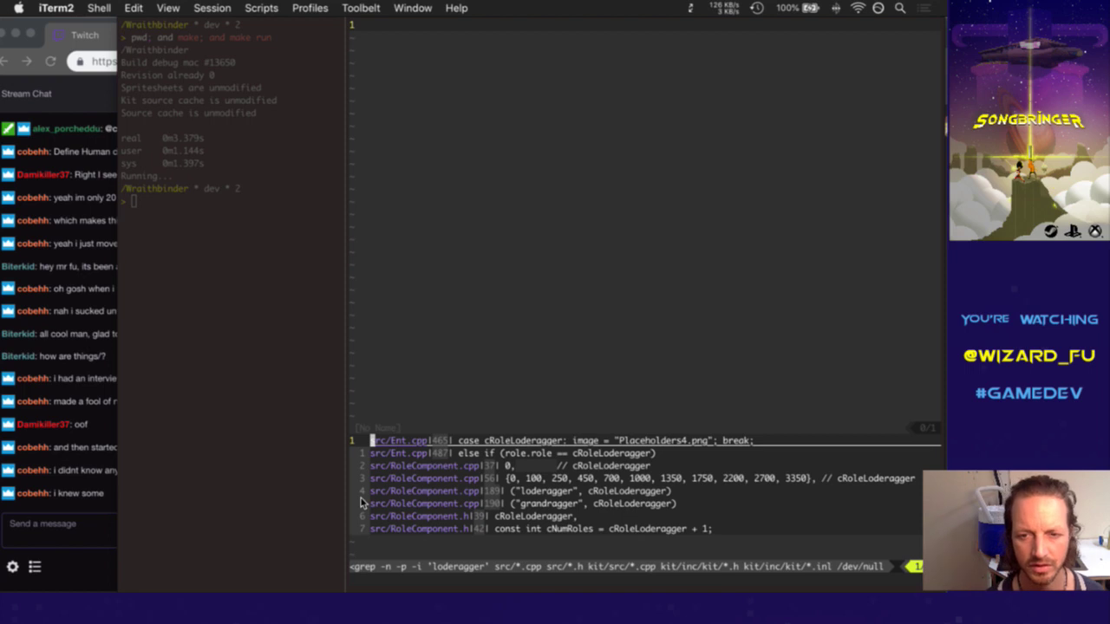
key("Return")
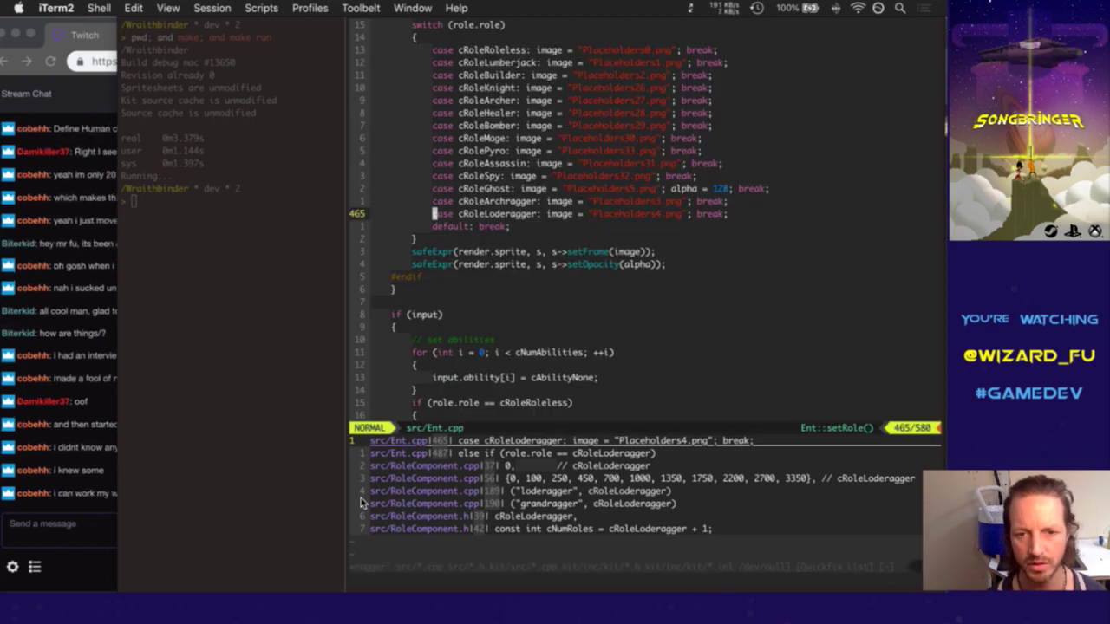
Go through the loderagger matches in the Ent and RoleComponent source files and close the results list
key("ctrl+w")
key("j")
key("j")
key("j")
key("j")
key("j")
key("j")
key("j")
key("j")
key("ctrl+w")
type("c")
Open the project's makefile in Vim
type(":e mo")
key("Tab")
key("Return")
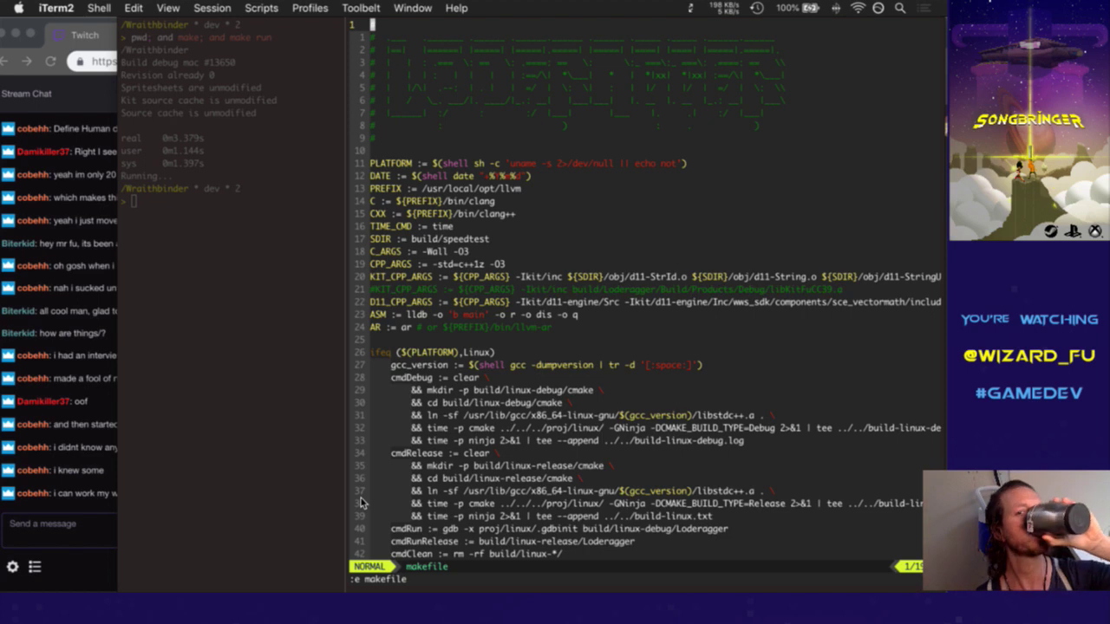
Read the chat messages about console porting and switch to Photoshop to show the Wraithbinder poster Poster1.psd
left_click(72, 493)
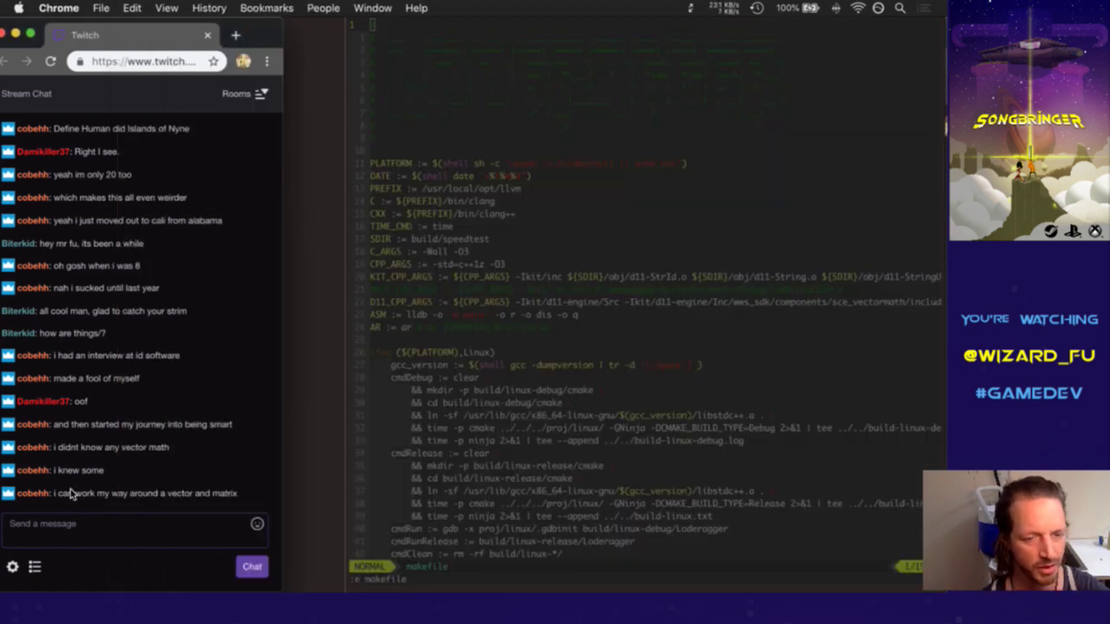
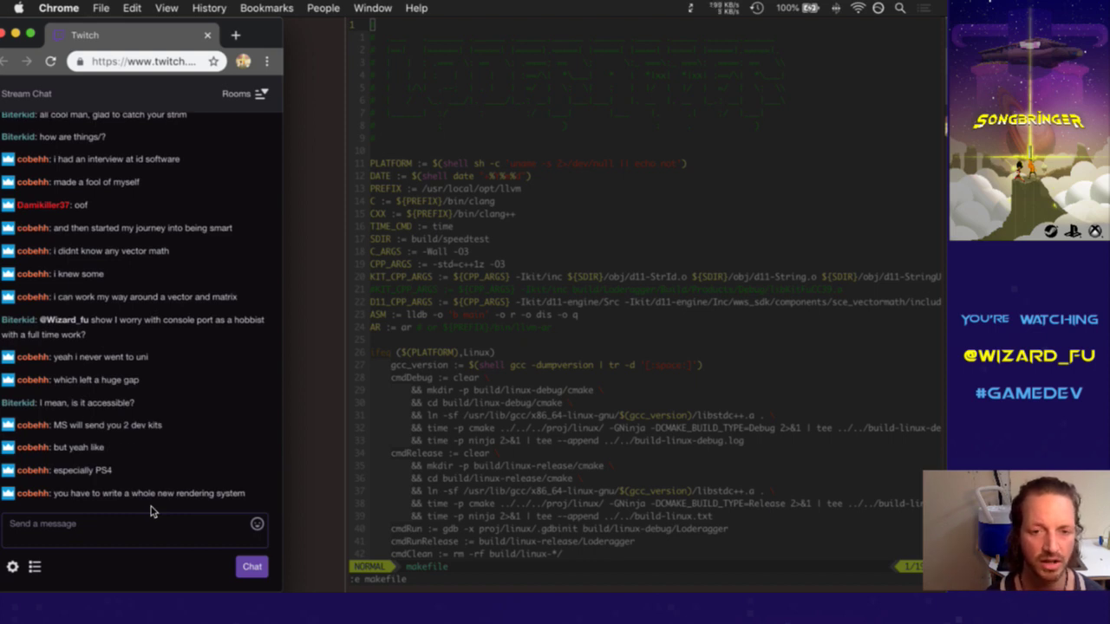
key("super+Tab")
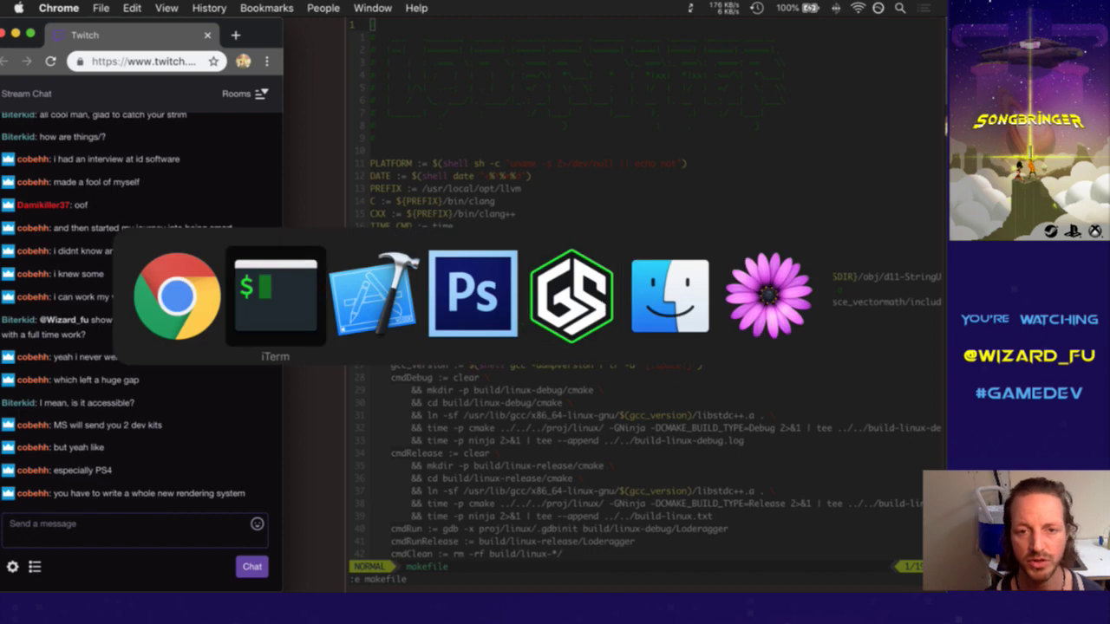
key("Tab")
key("Tab")
key("Tab")
key("Tab")
left_click(469, 338)
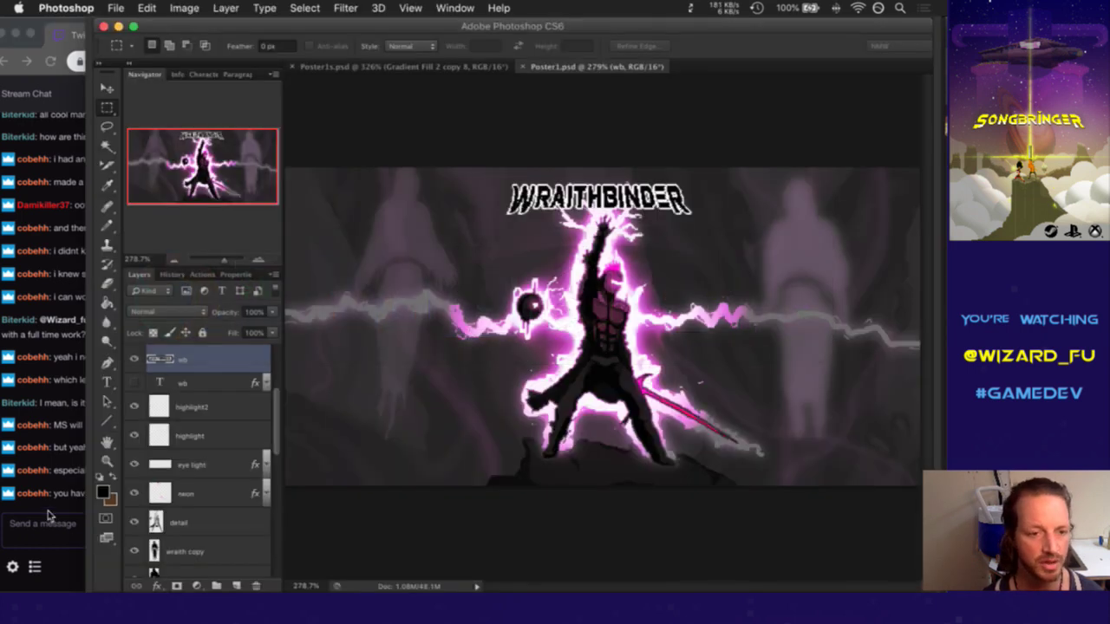
Return to the stream chat and read the message about writing a whole new rendering system
left_click(50, 518)
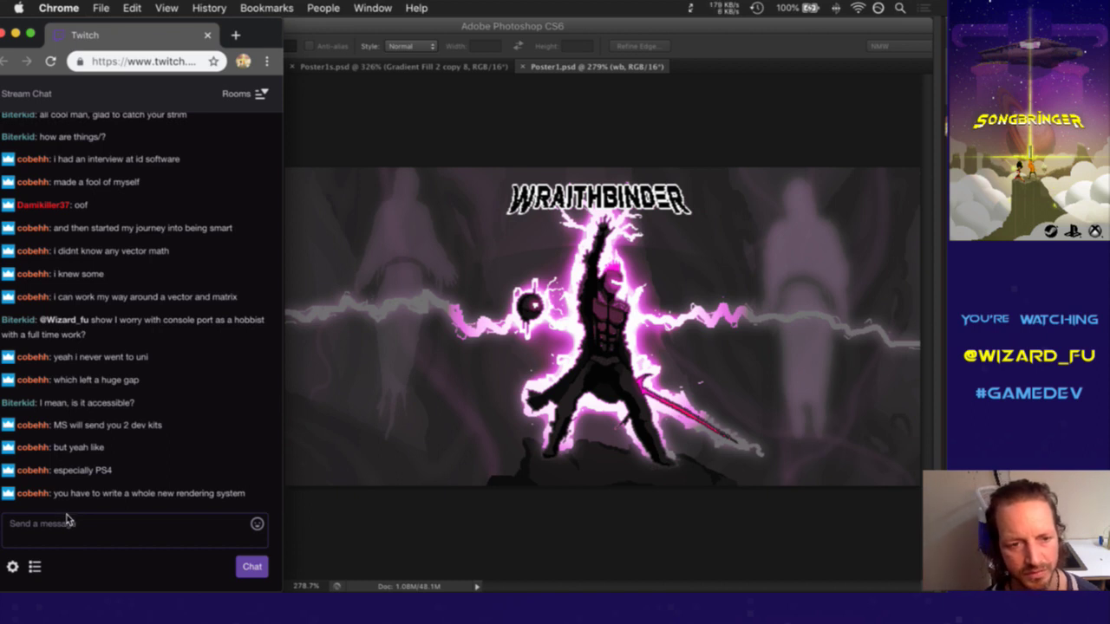
left_click_drag(69, 494, 240, 499)
left_click(240, 448)
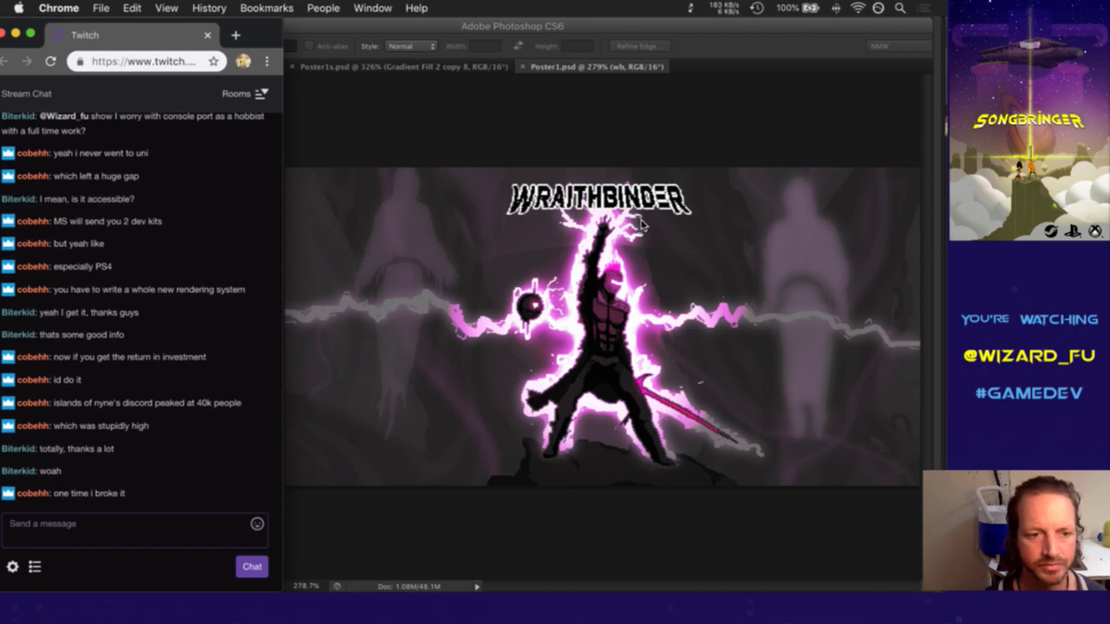
Cycle through the open apps back to the Twitch chat and read the request for a Discord or Telegram channel
key("super+Tab")
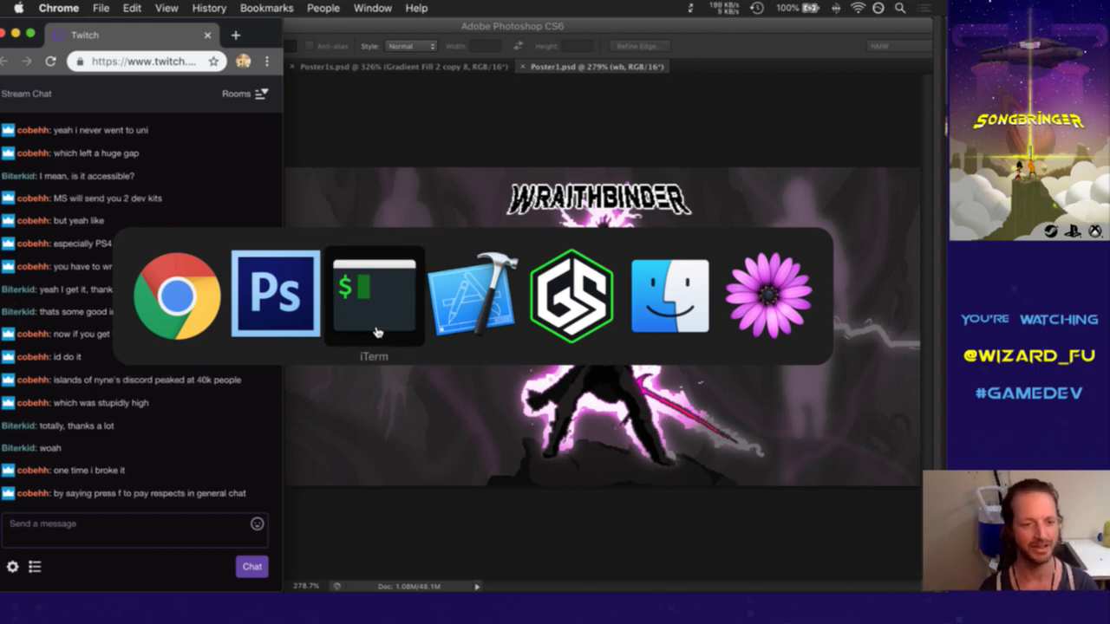
left_click(191, 334)
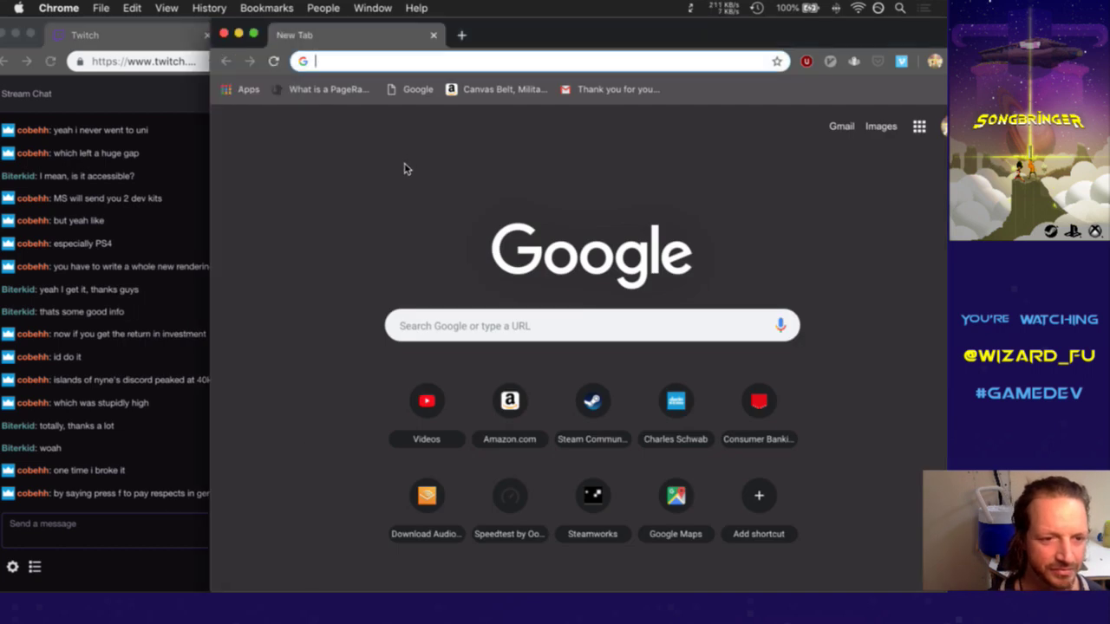
key("super+Tab")
key("super+Tab")
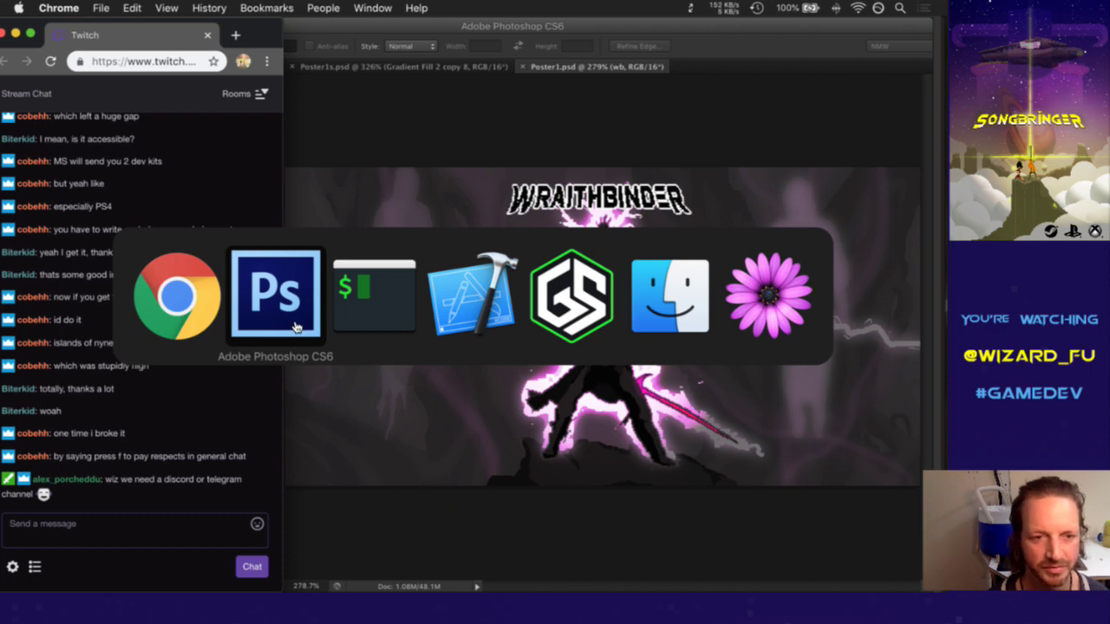
left_click(173, 335)
left_click_drag(128, 480, 196, 490)
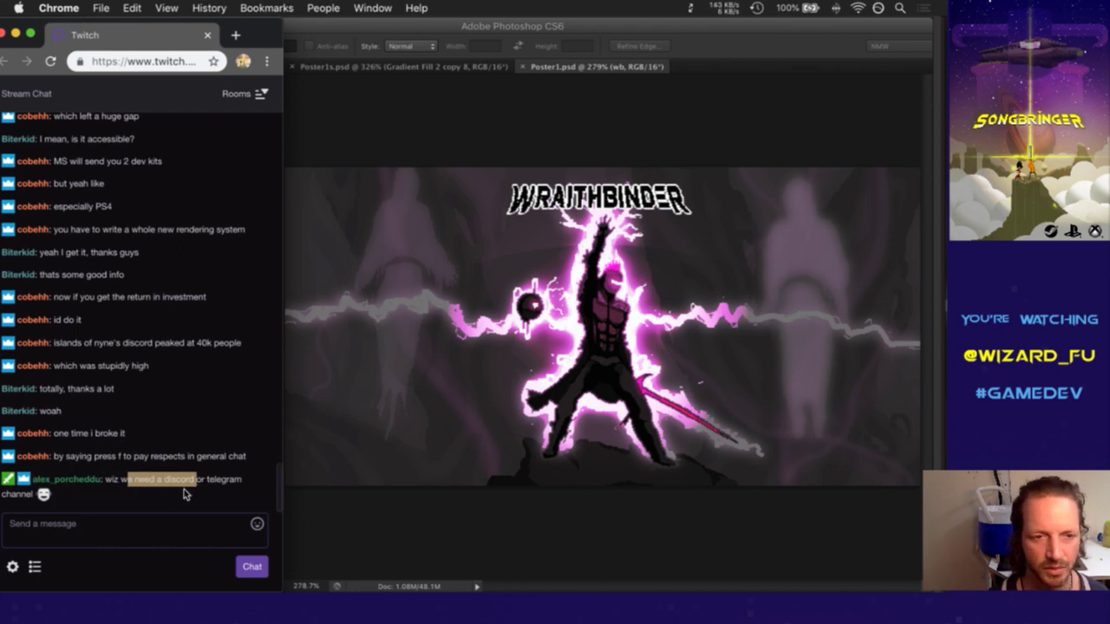
left_click(196, 499)
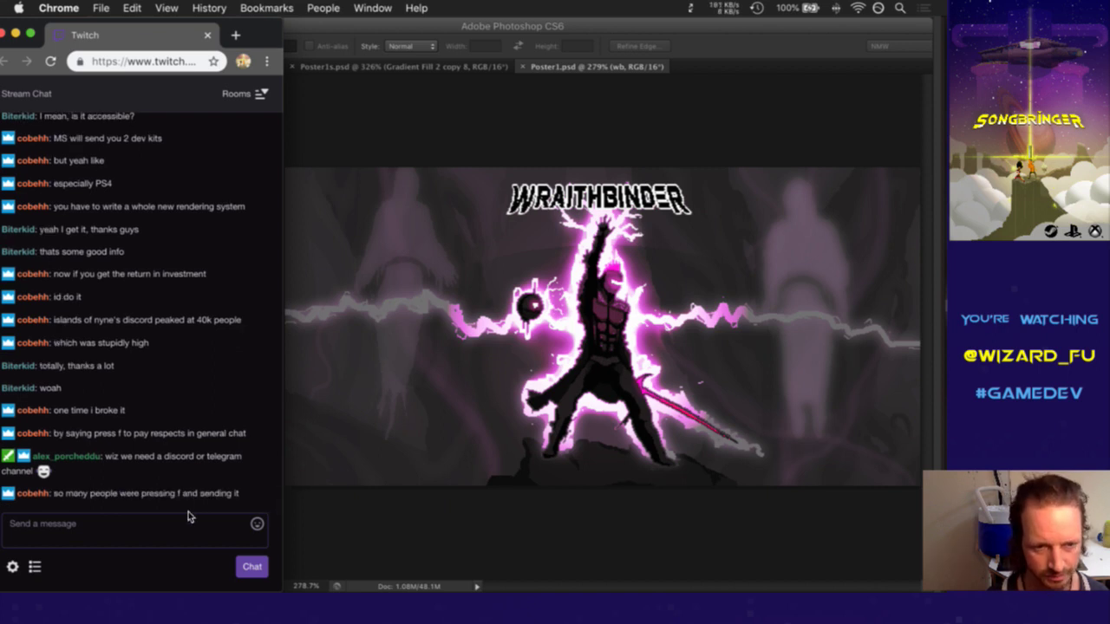
Read the chat message about people pressing F, glance at the Photoshop poster, and return to the chat
left_click_drag(84, 494, 228, 493)
left_click(391, 527)
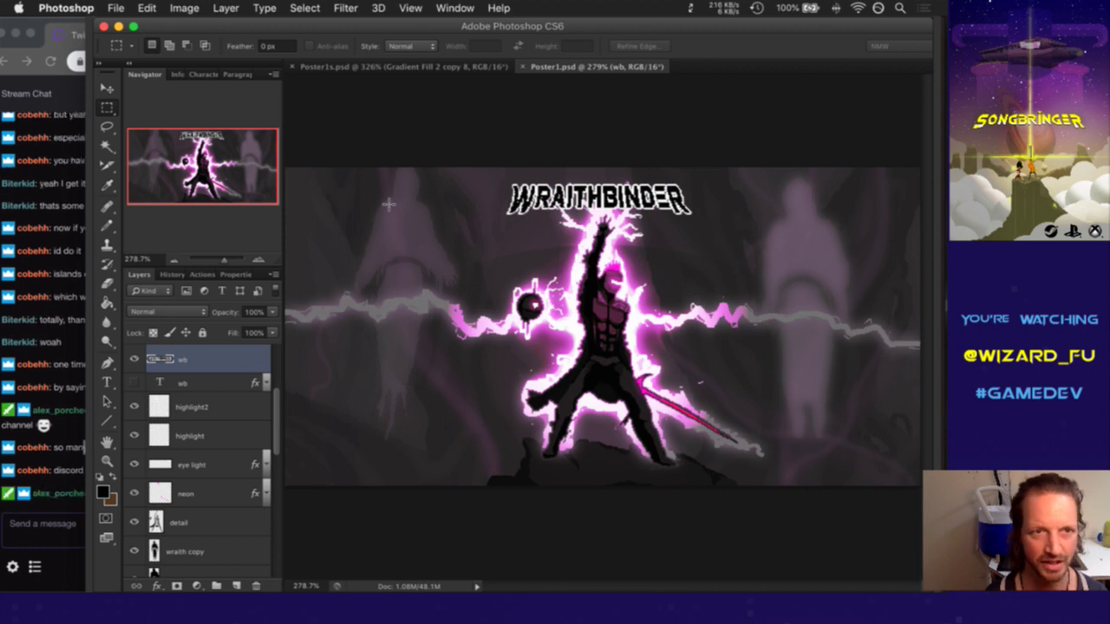
left_click(68, 458)
left_click(69, 458)
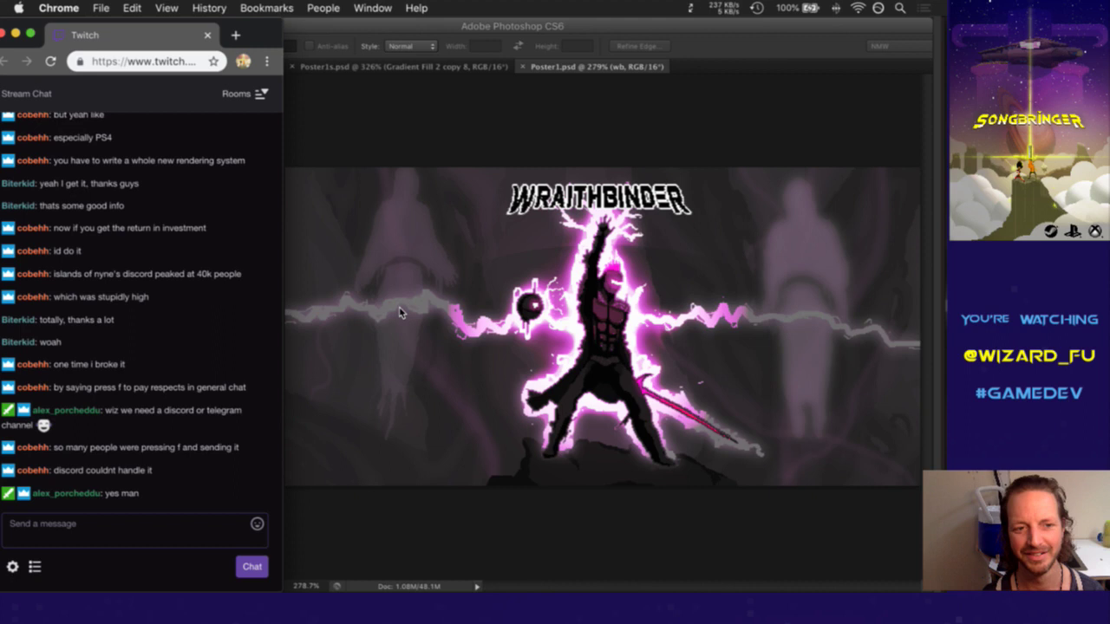
Switch to Photoshop, hide the rasterized wb title layer and show the wb text layer in Poster1.psd
left_click(592, 168)
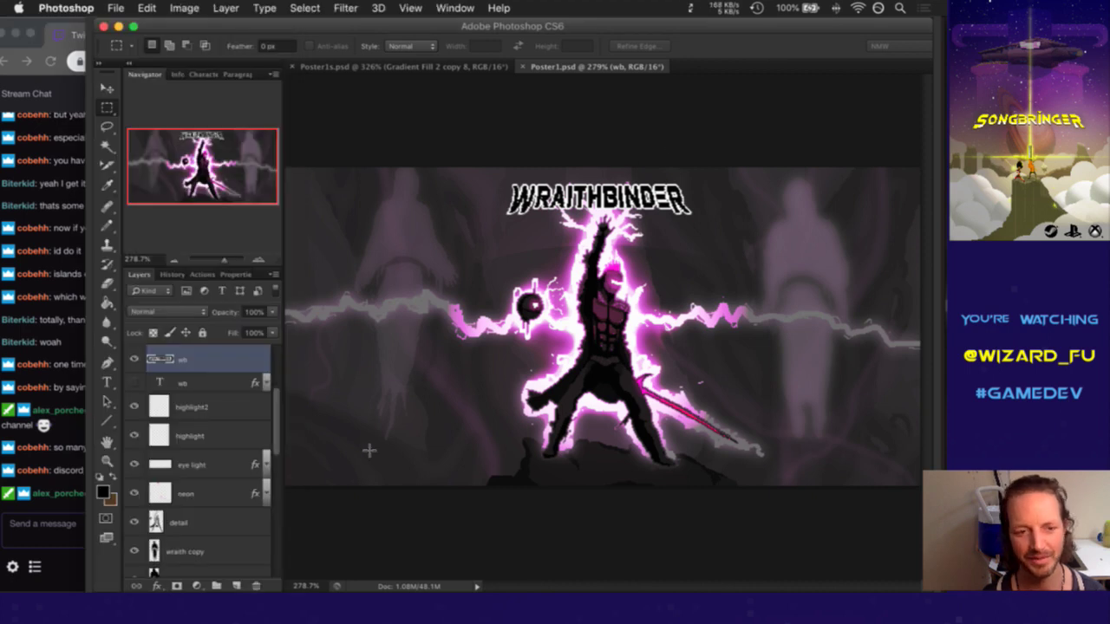
left_click(169, 378)
left_click(135, 358)
left_click(135, 383)
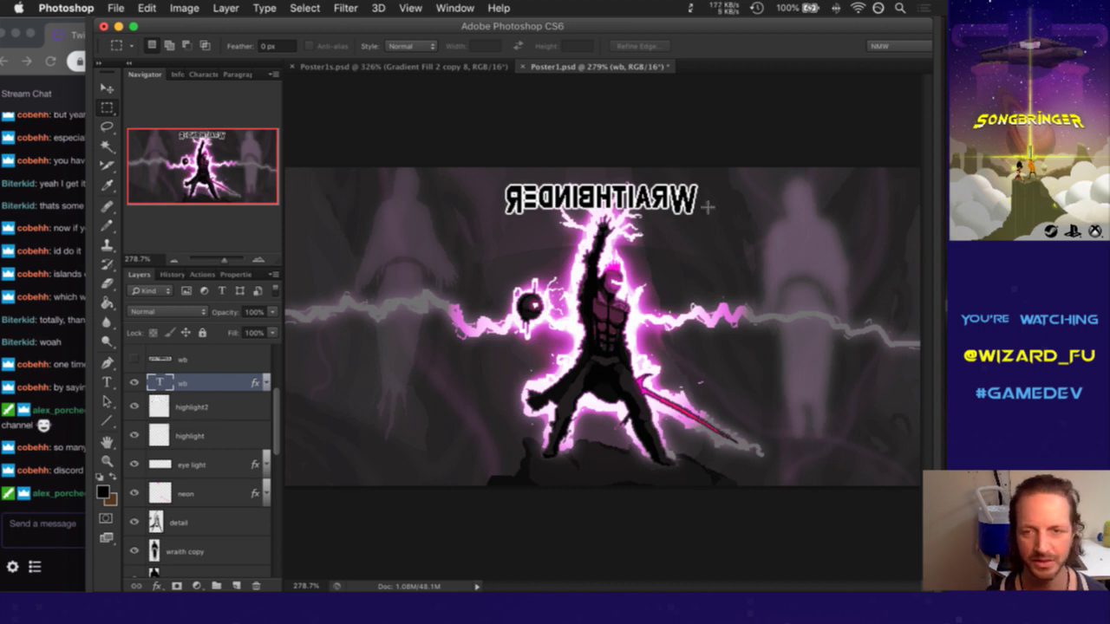
Flip the wb text layer horizontally with Free Transform so the WRAITHBINDER title reads forwards
key("v")
key("cmd+t")
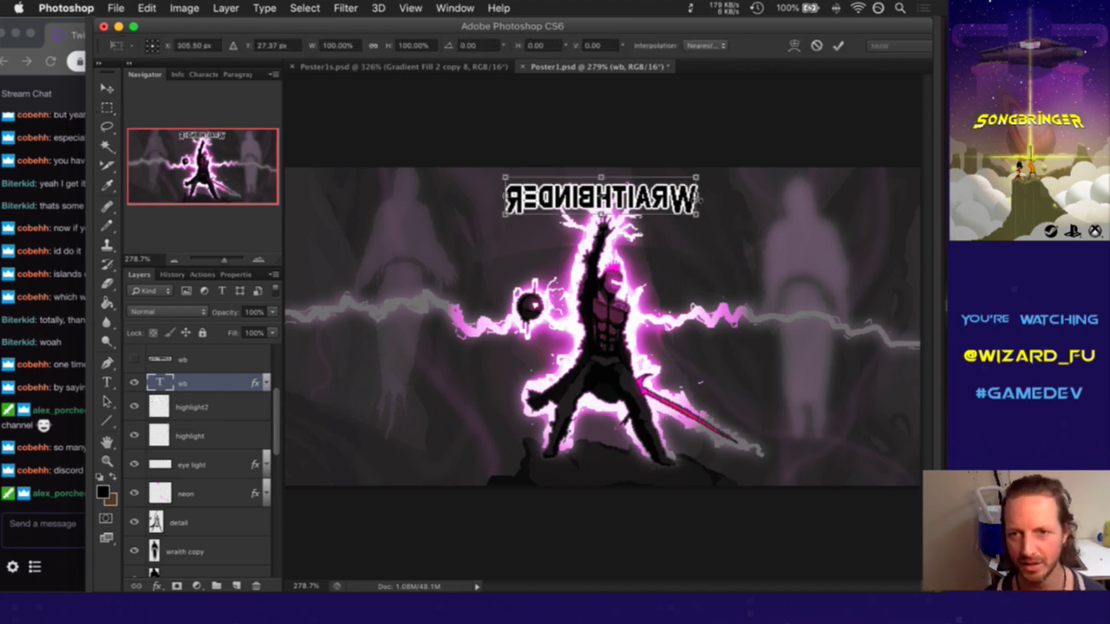
right_click(689, 199)
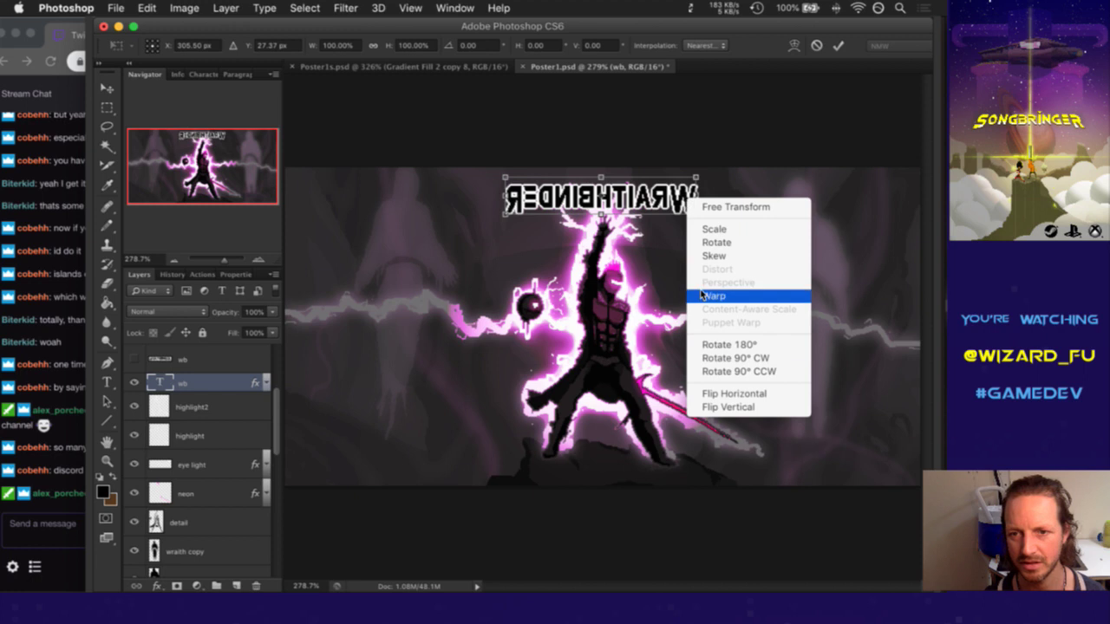
left_click(709, 394)
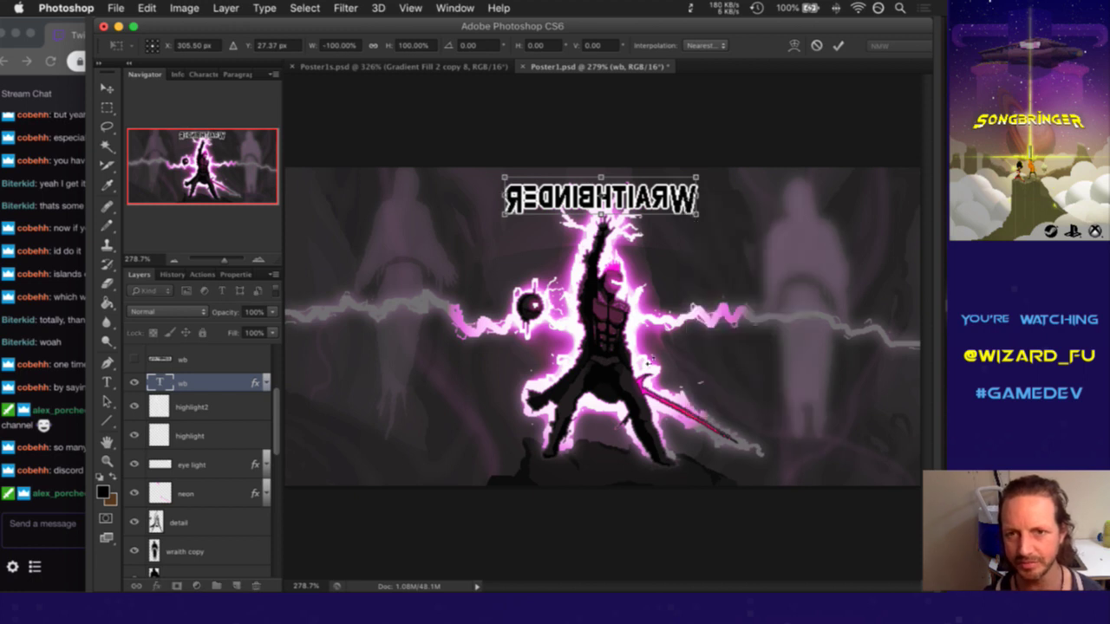
left_click(838, 46)
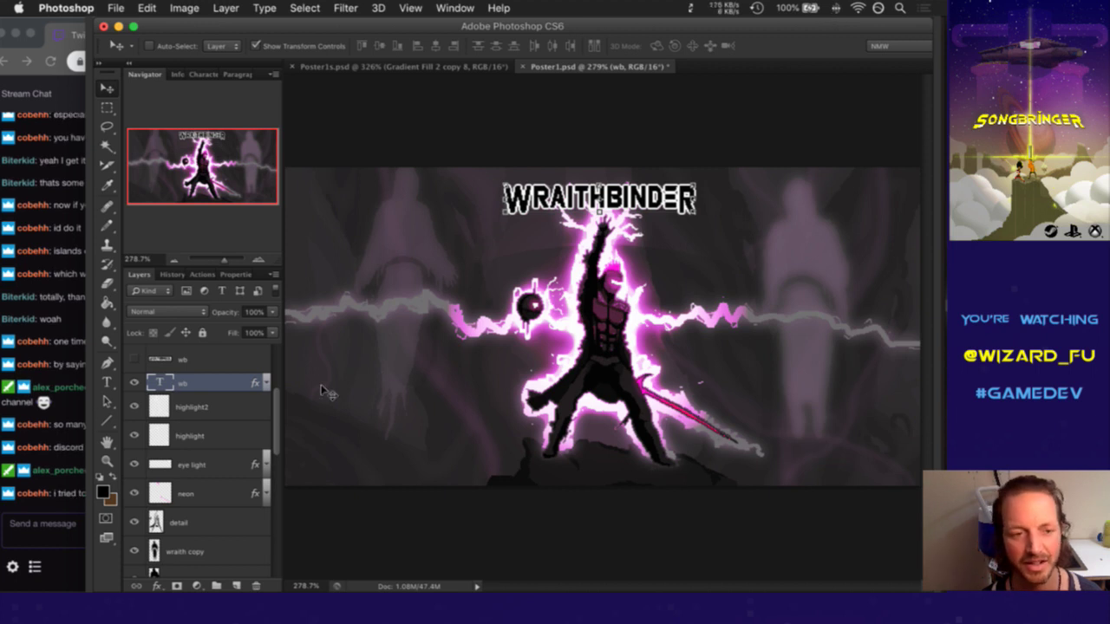
Switch to the Twitch chat and read the messages about trying to finance a MacBook Pro
left_click(79, 509)
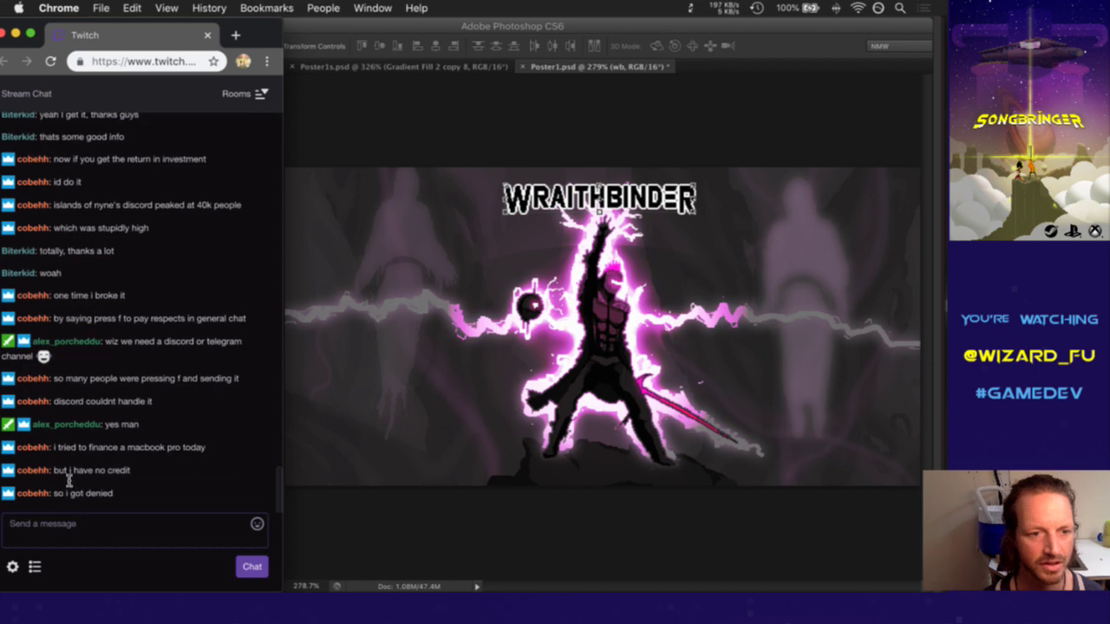
left_click_drag(71, 448, 134, 482)
left_click(134, 482)
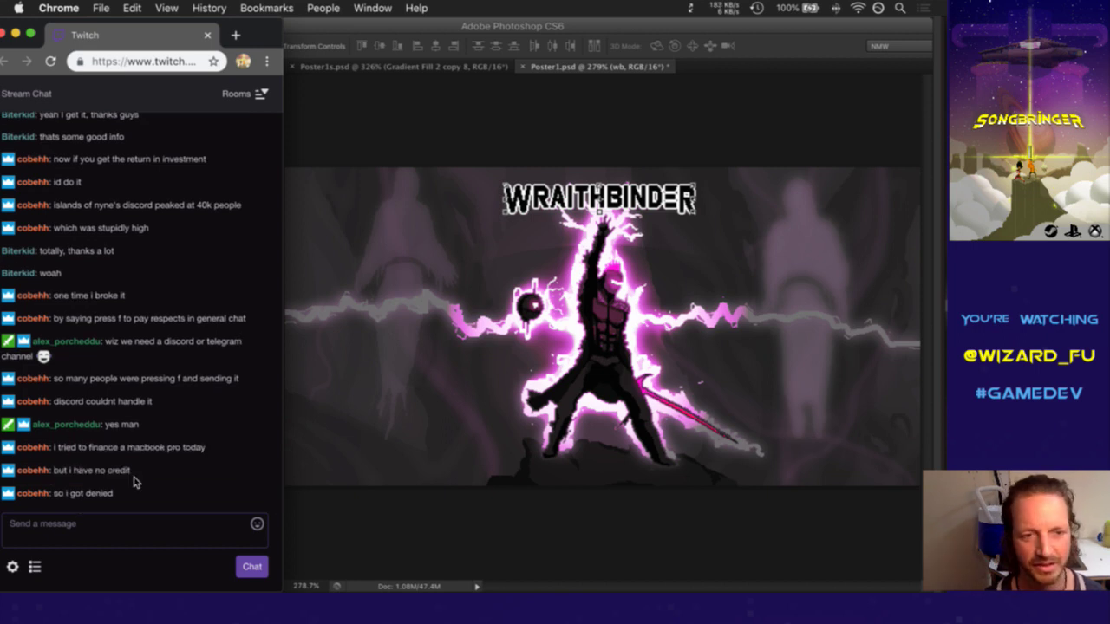
Return to Photoshop, disconnect the Bluetooth trackpad and check the connection of the Intuos BT S tablet
left_click(822, 45)
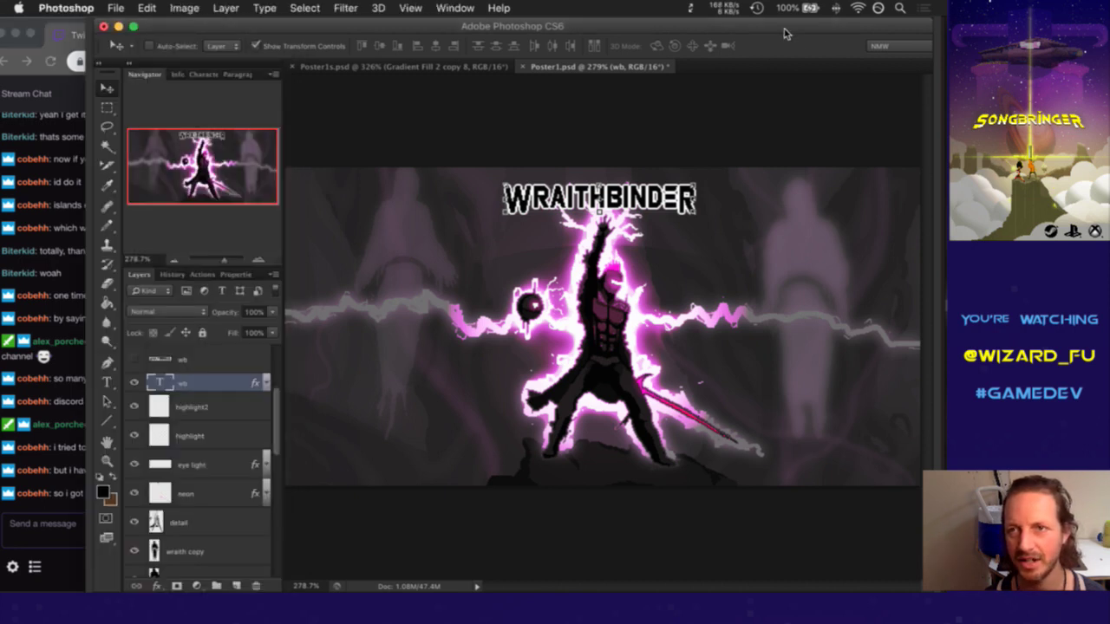
left_click(857, 8)
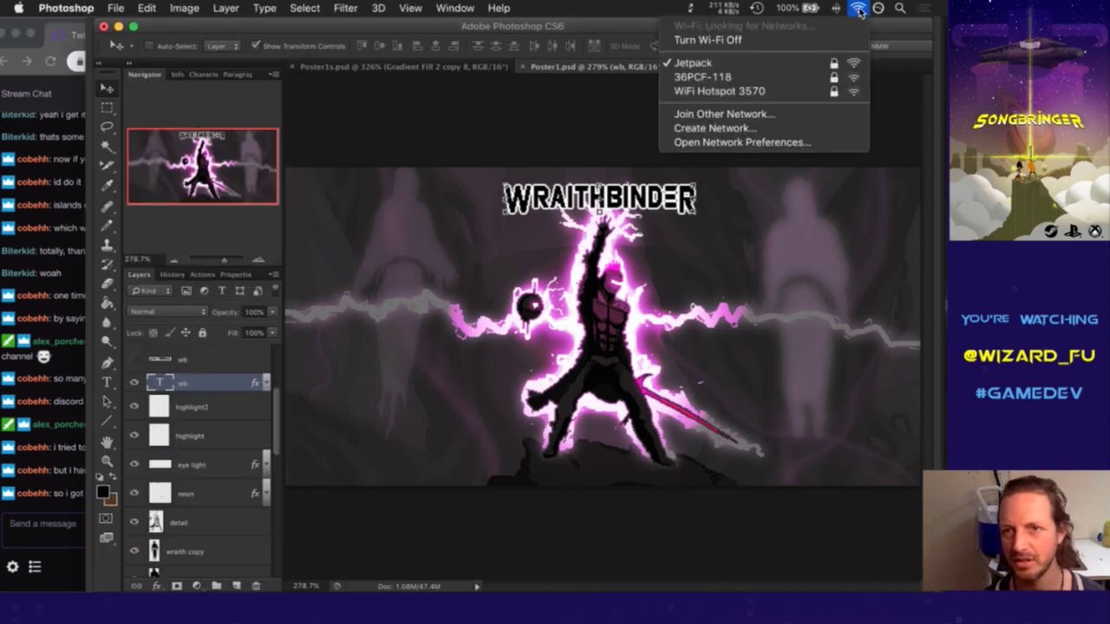
left_click(642, 9)
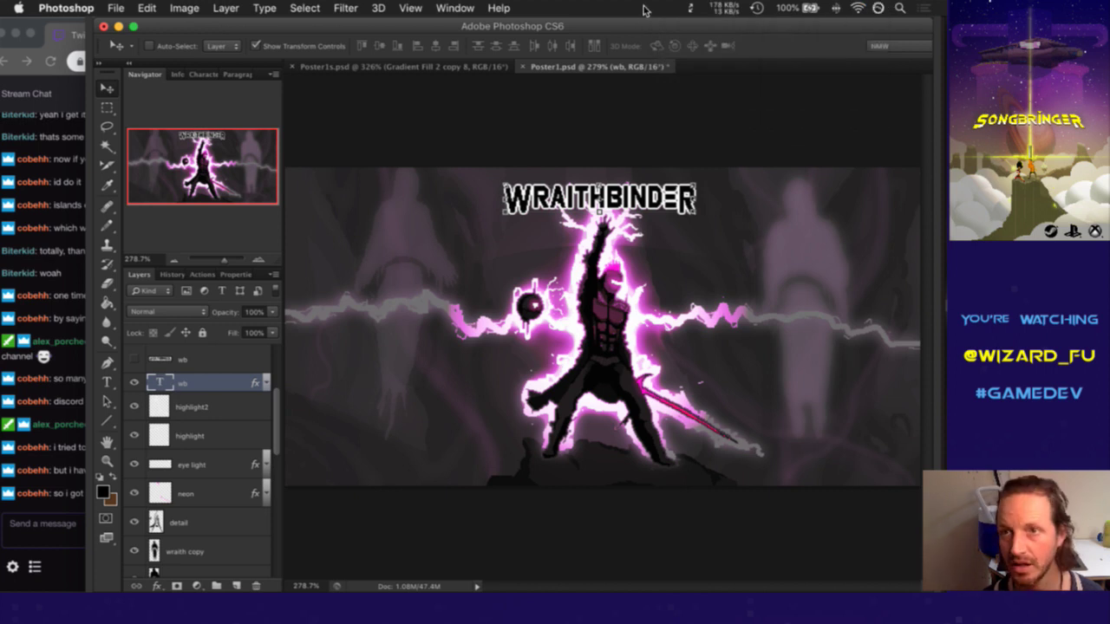
left_click(835, 8)
mouse_move(726, 134)
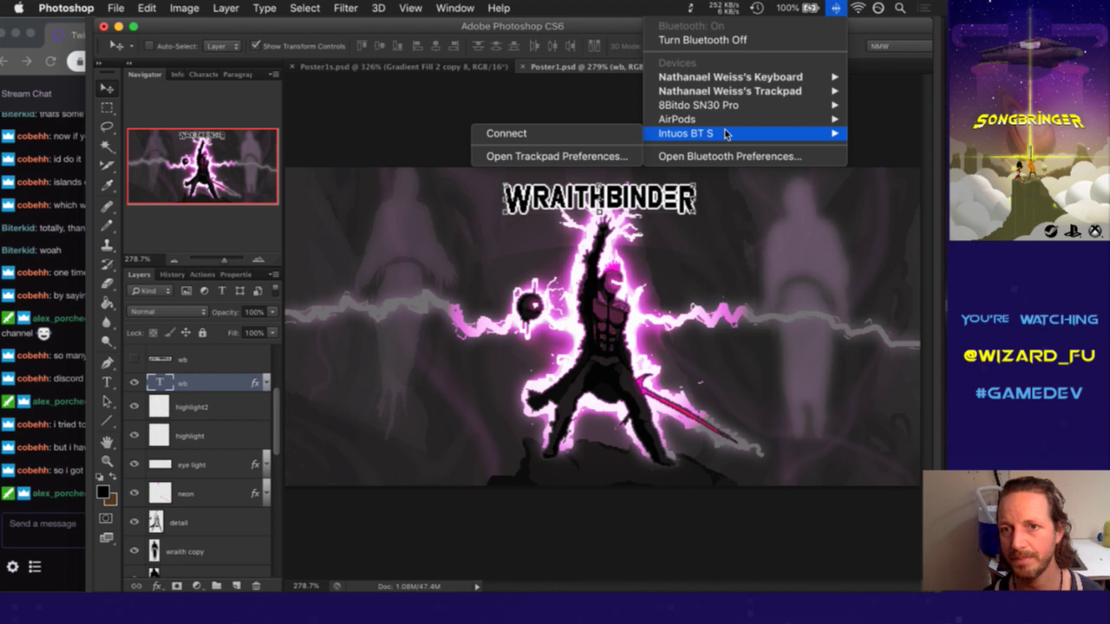
mouse_move(731, 93)
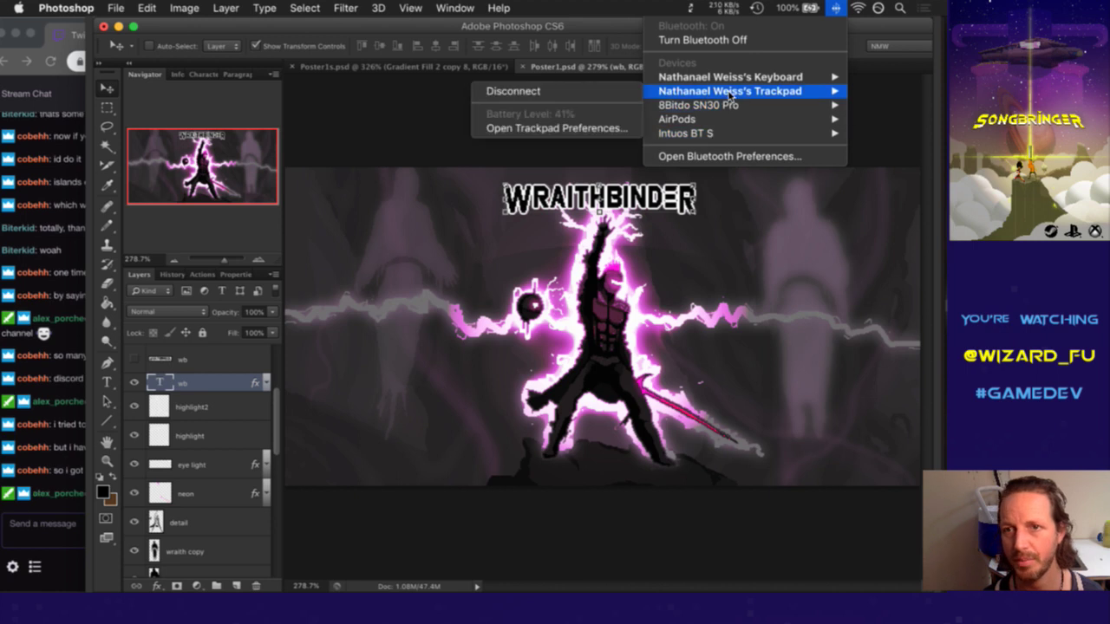
left_click(566, 93)
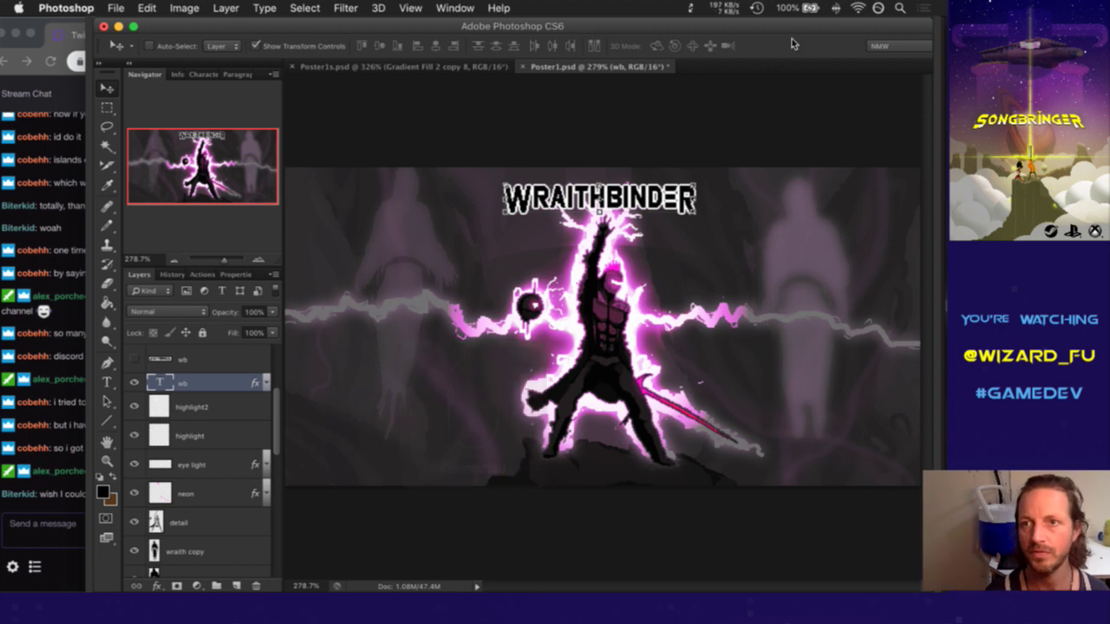
left_click(835, 7)
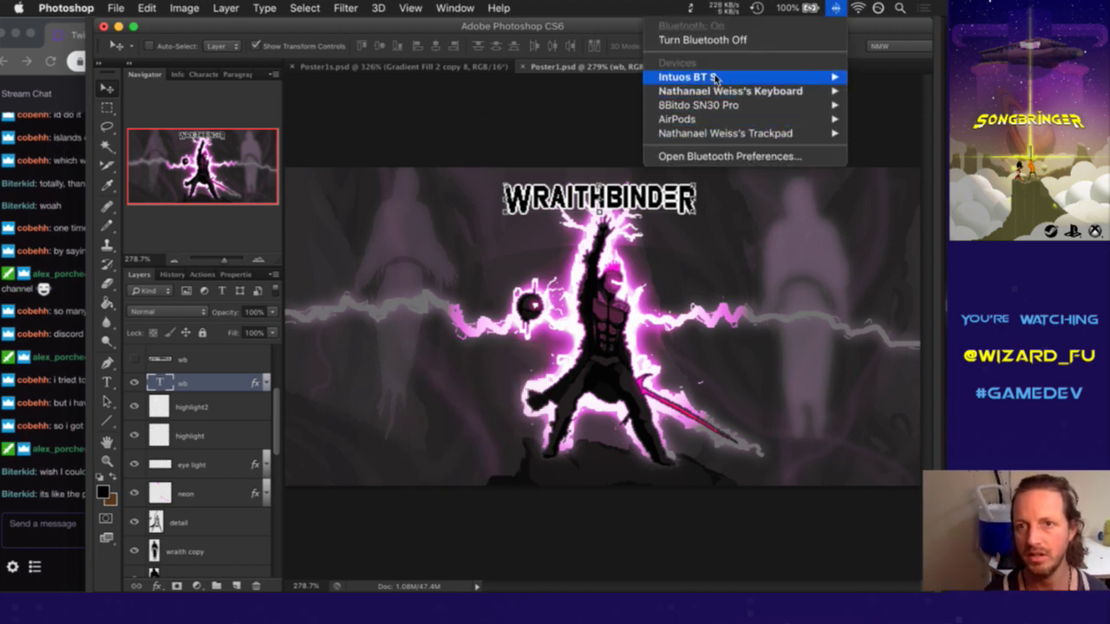
left_click(591, 123)
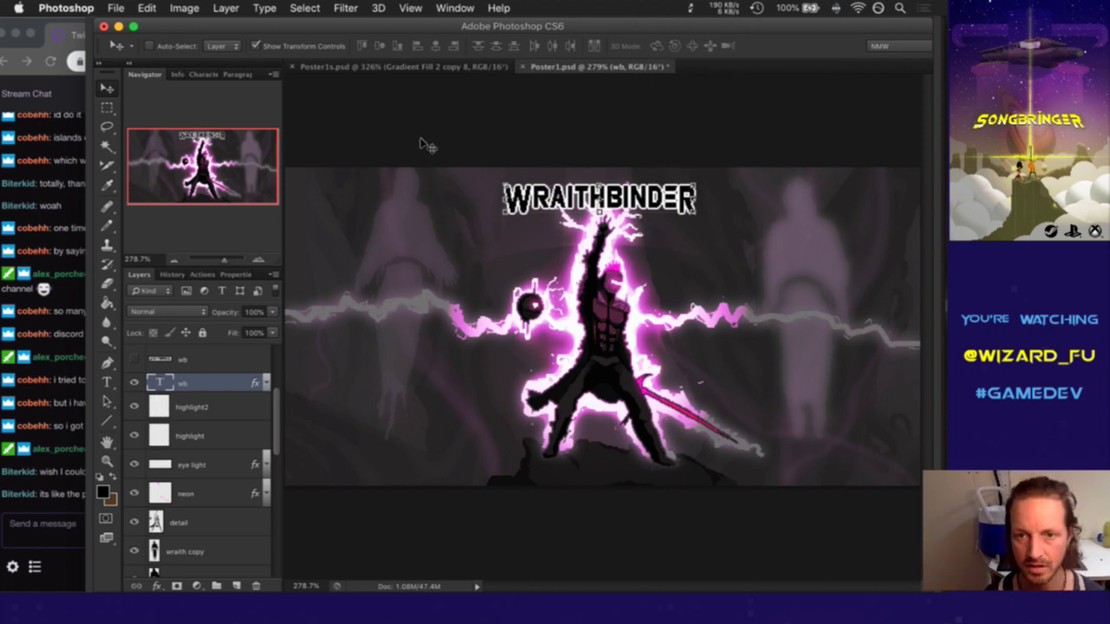
Read the chat message comparing the price to a car and return to the Photoshop poster
left_click(54, 469)
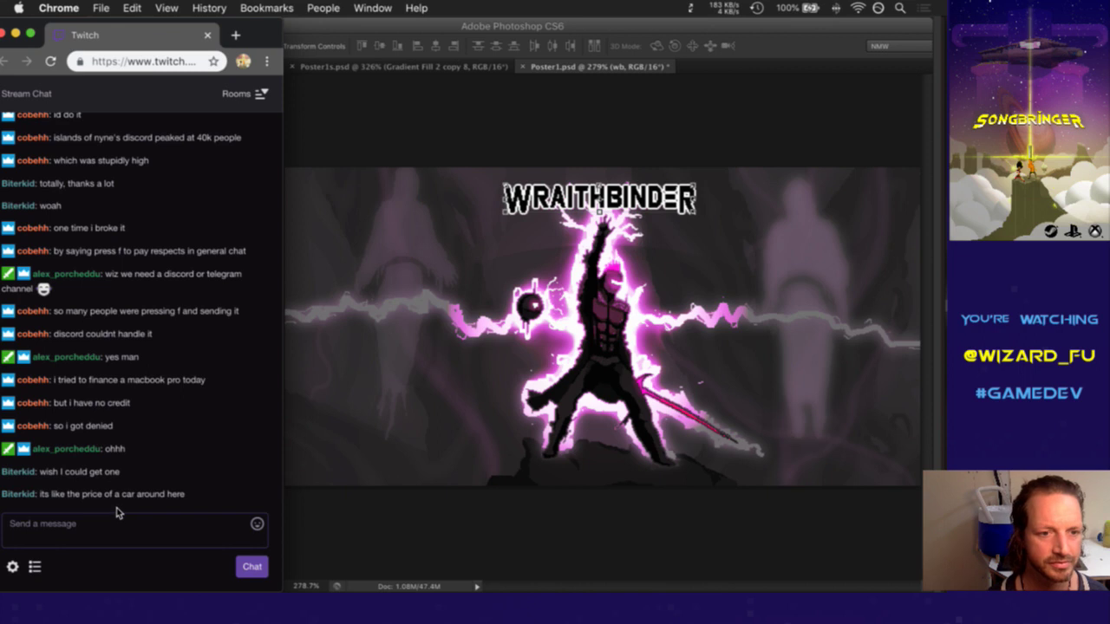
left_click_drag(68, 494, 169, 496)
left_click(178, 480)
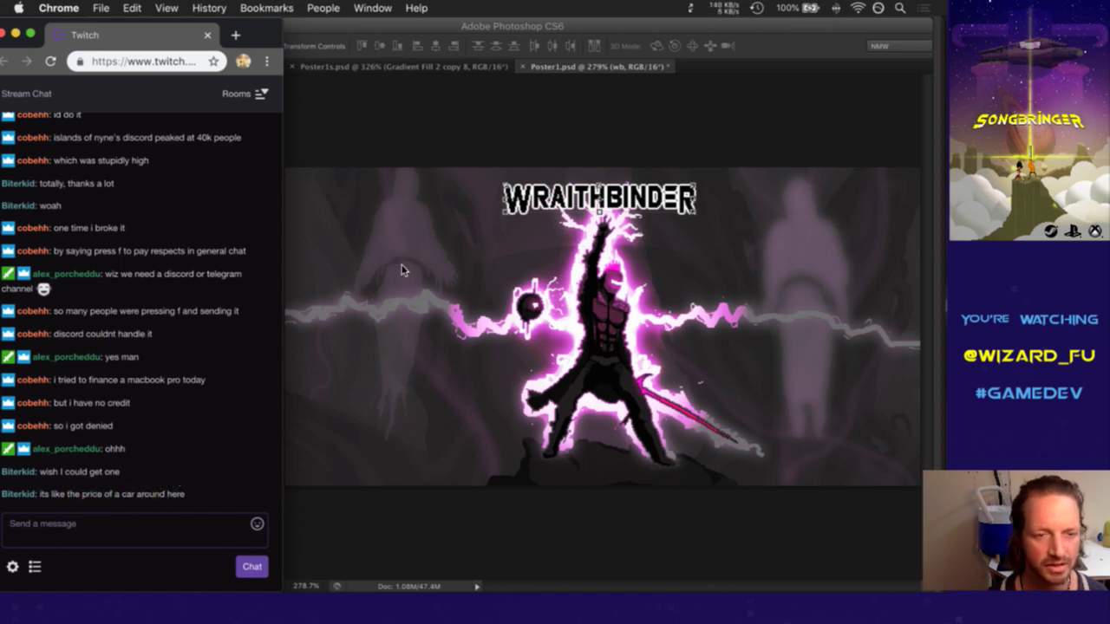
left_click(482, 130)
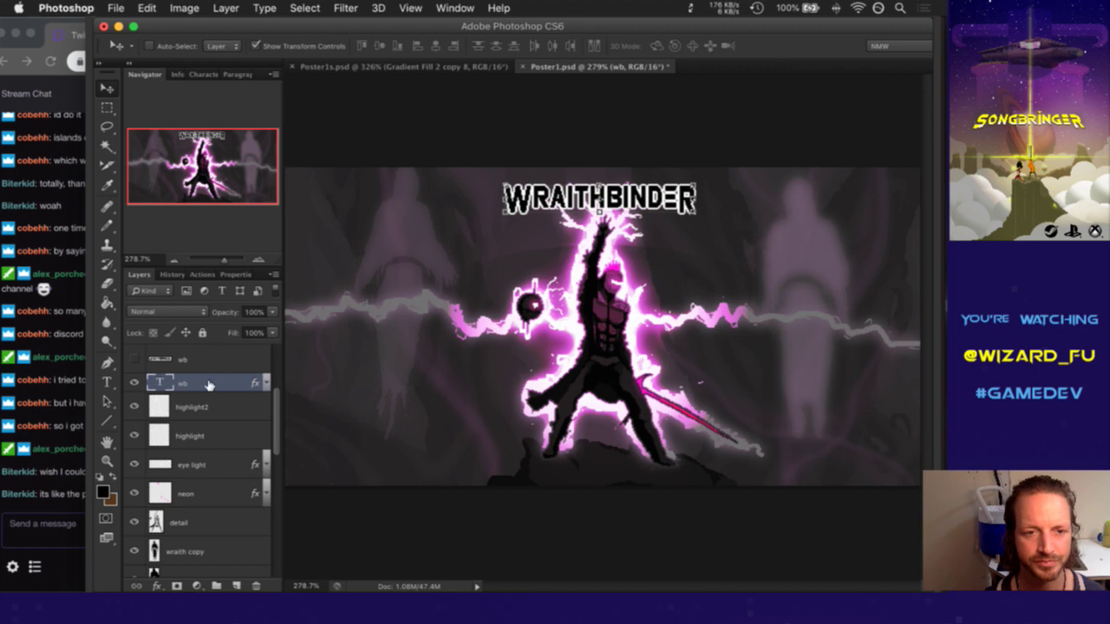
Check the latest chat messages about ridiculous prices, return to Photoshop and save Poster1.psd
scroll(269, 403, "up", 1)
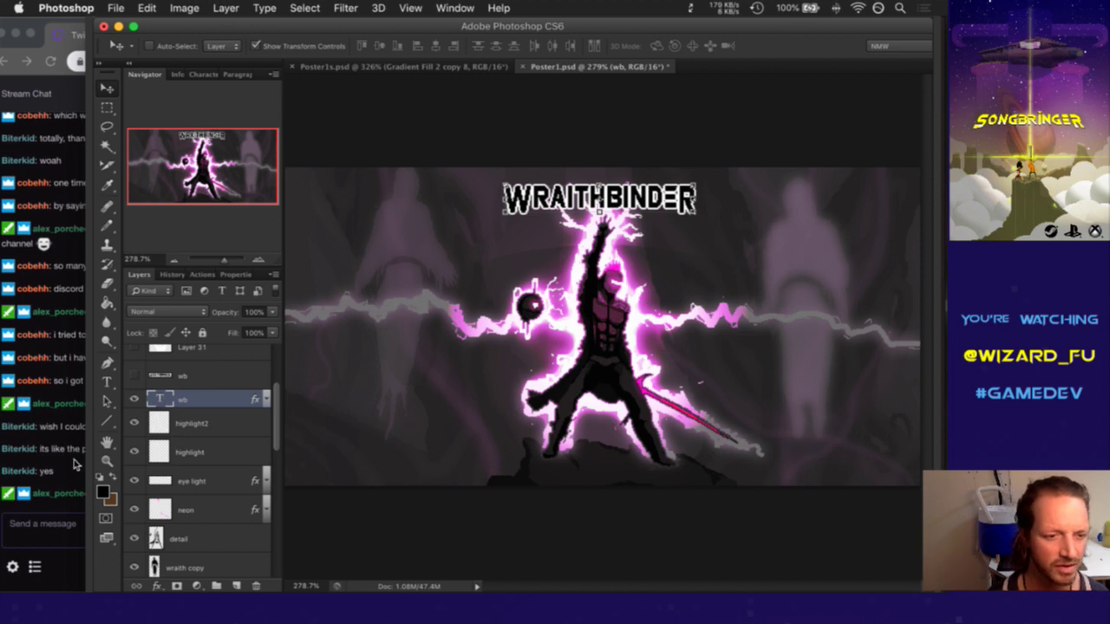
left_click(74, 464)
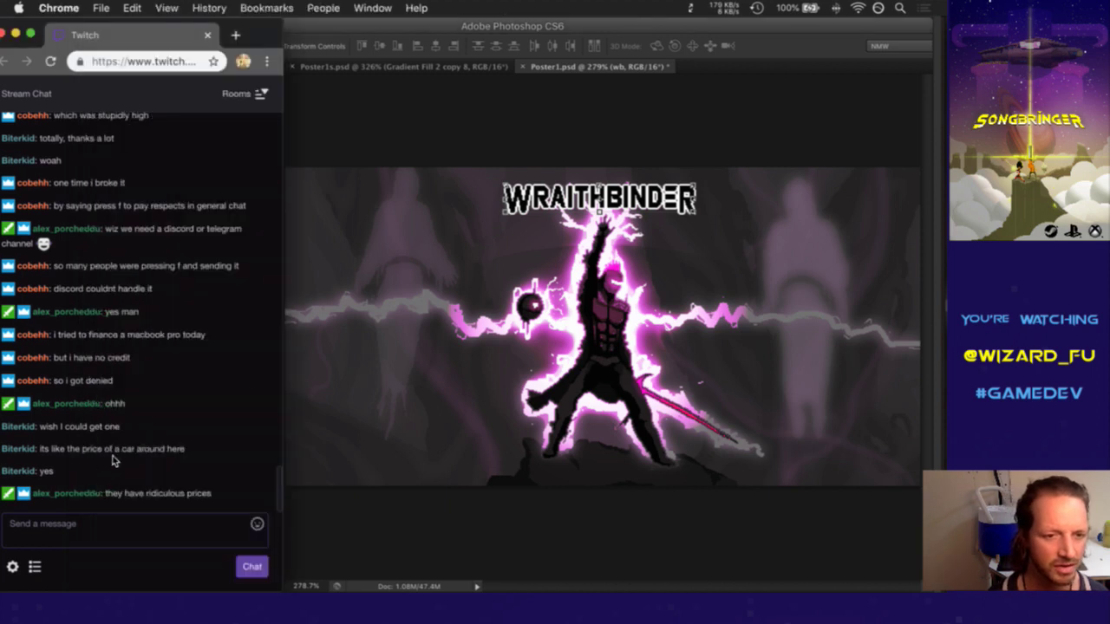
left_click(758, 48)
key("super+s")
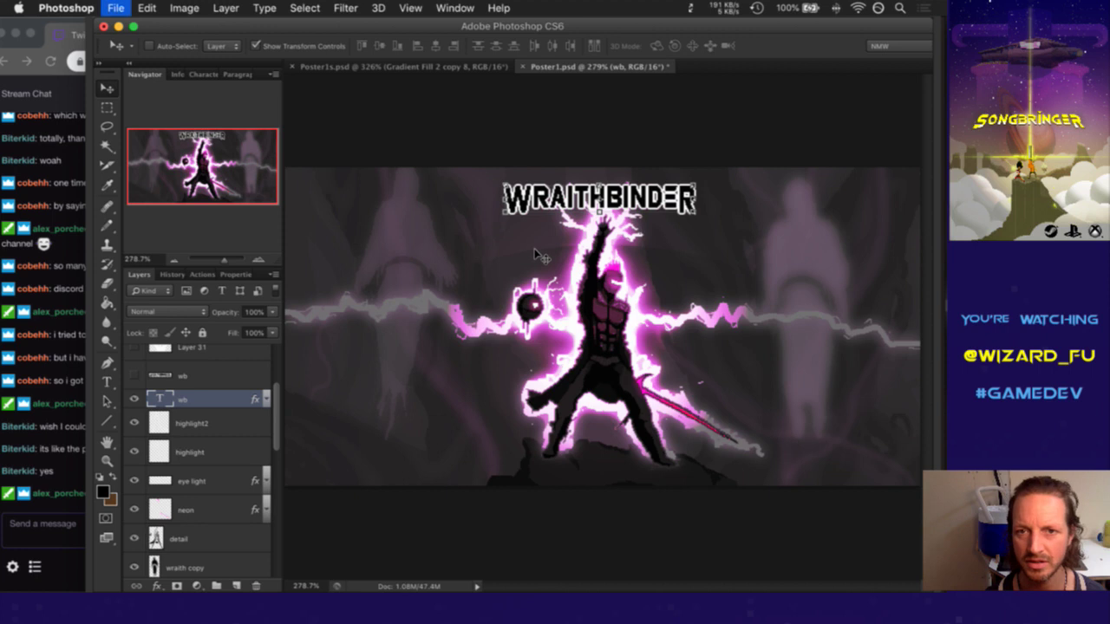
Show the outlines group, hide its mbp layer and show its poster layer to frame the artwork in portrait format
left_click_drag(275, 425, 268, 384)
scroll(268, 384, "down", 3)
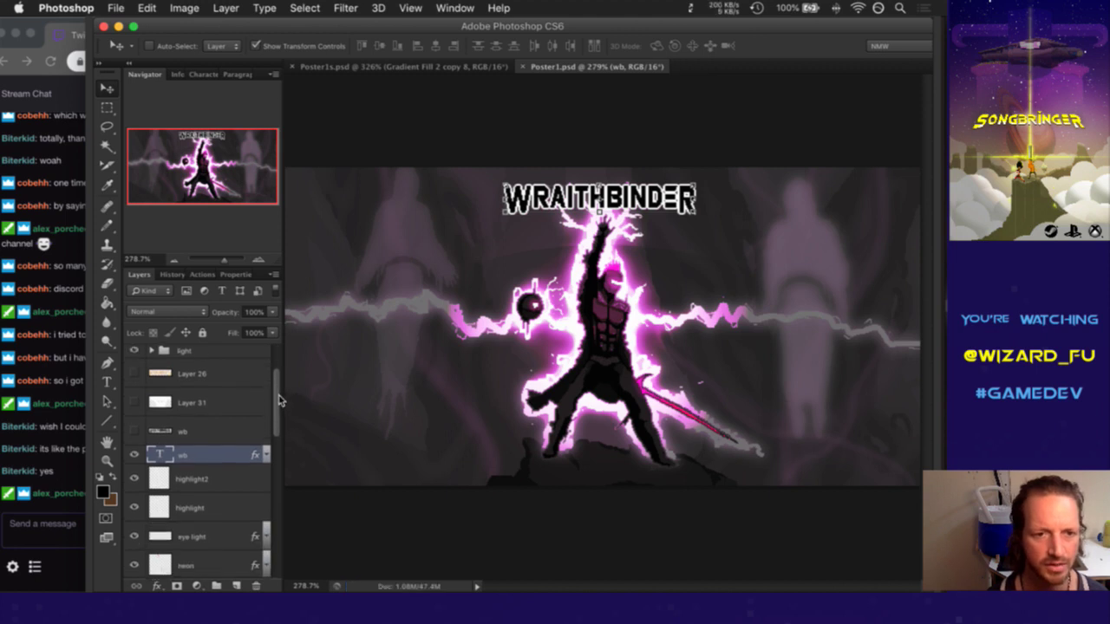
scroll(274, 386, "up", 3)
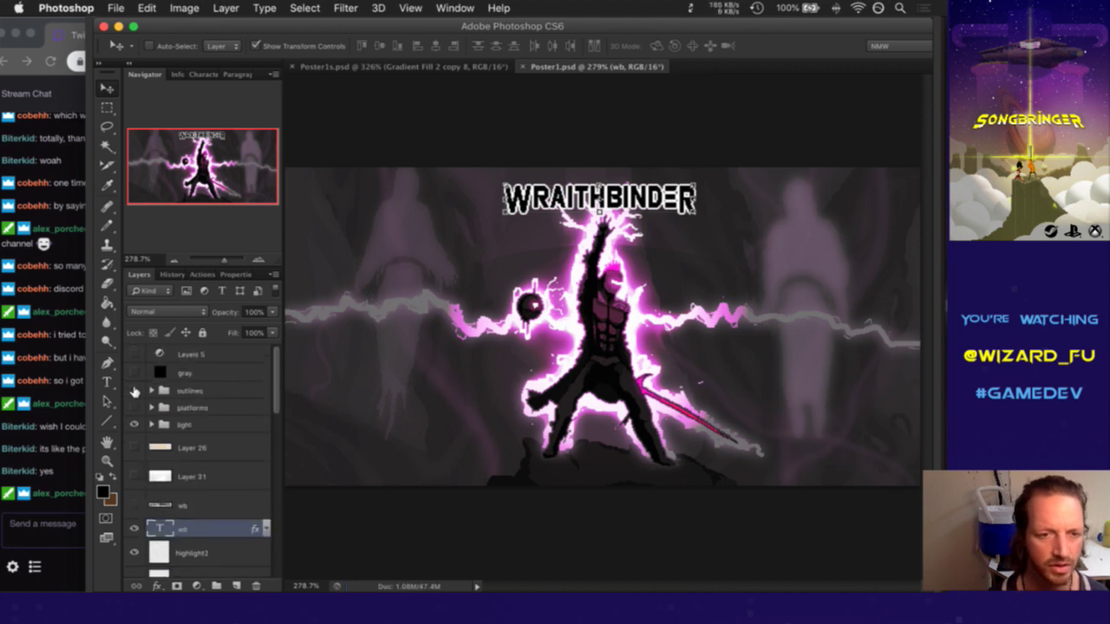
left_click(137, 391)
left_click(152, 391)
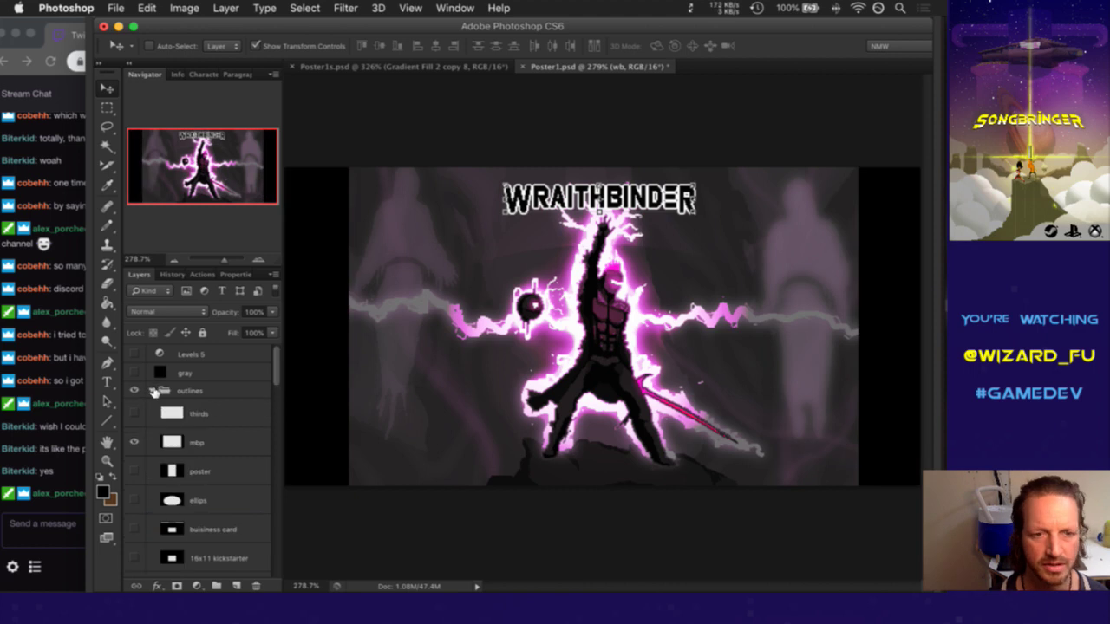
left_click(134, 442)
left_click(135, 471)
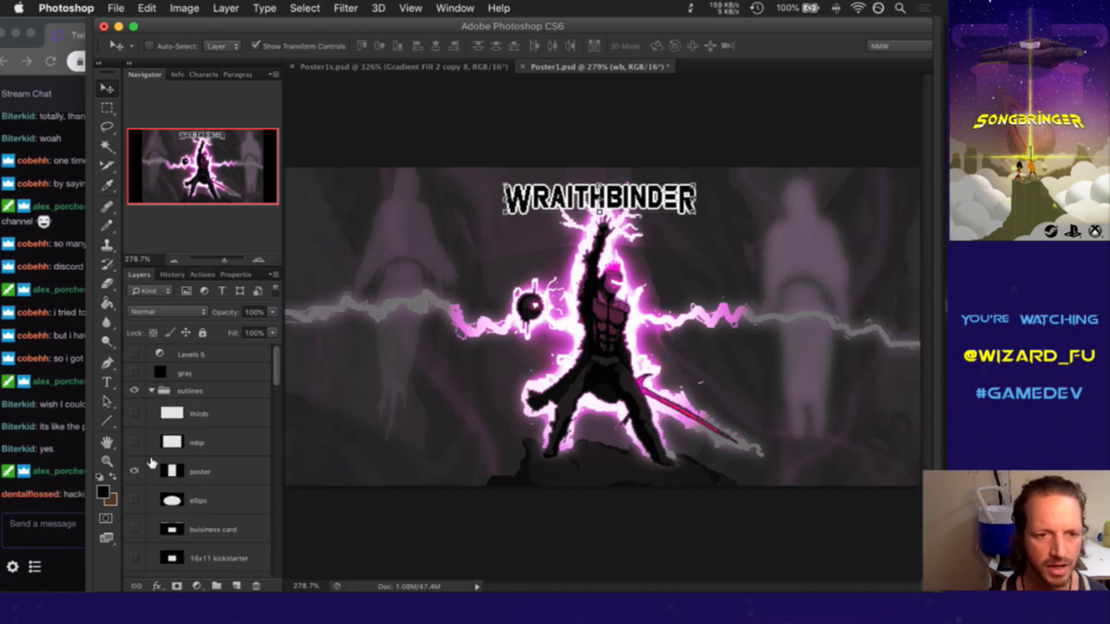
left_click(151, 391)
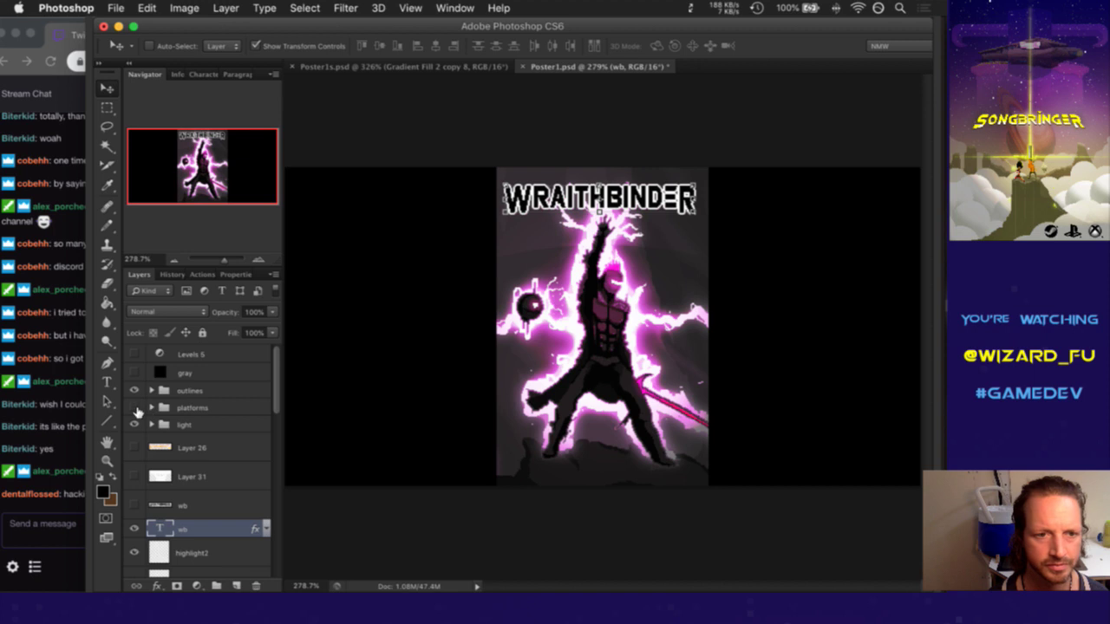
Switch to the stream chat and read the message estimating a final cost of 30k or more
left_click(81, 503)
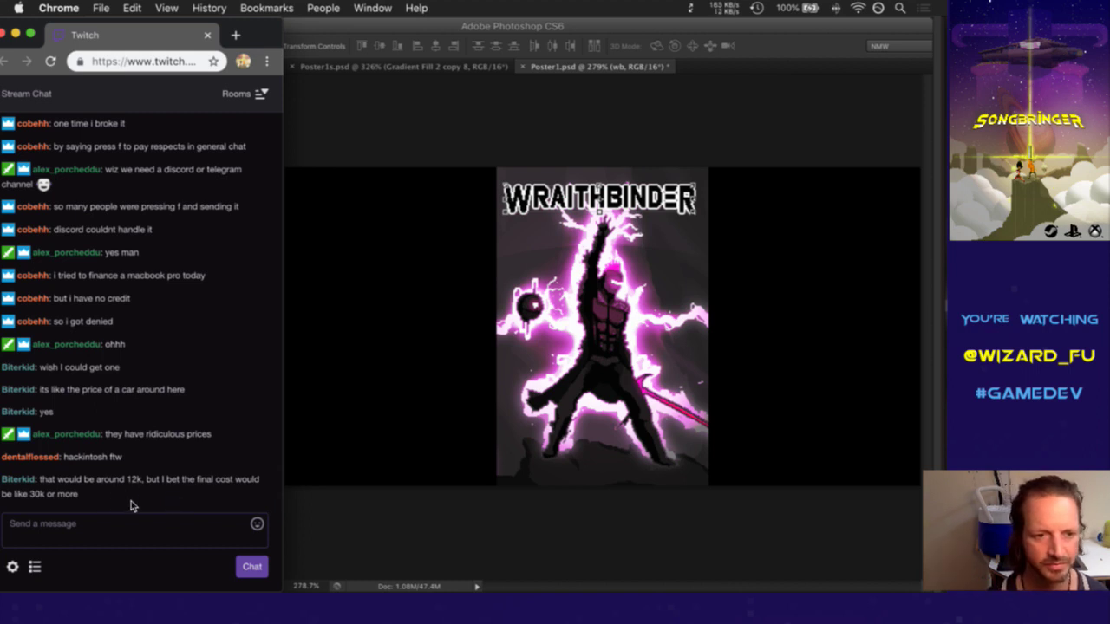
key("super+Tab")
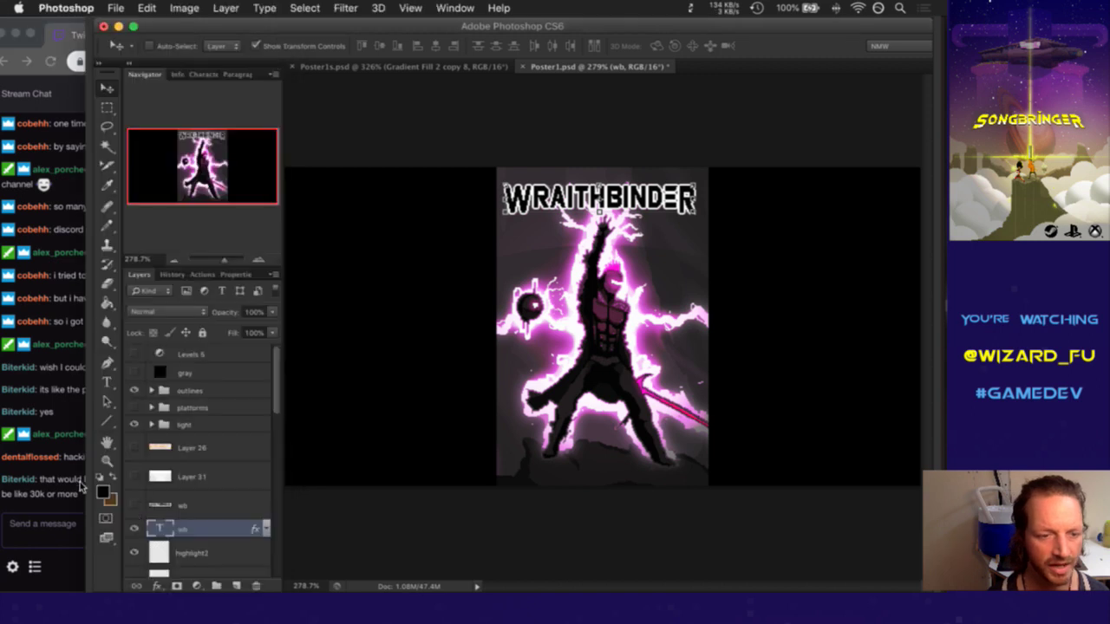
key("super+Tab")
left_click_drag(67, 477, 121, 490)
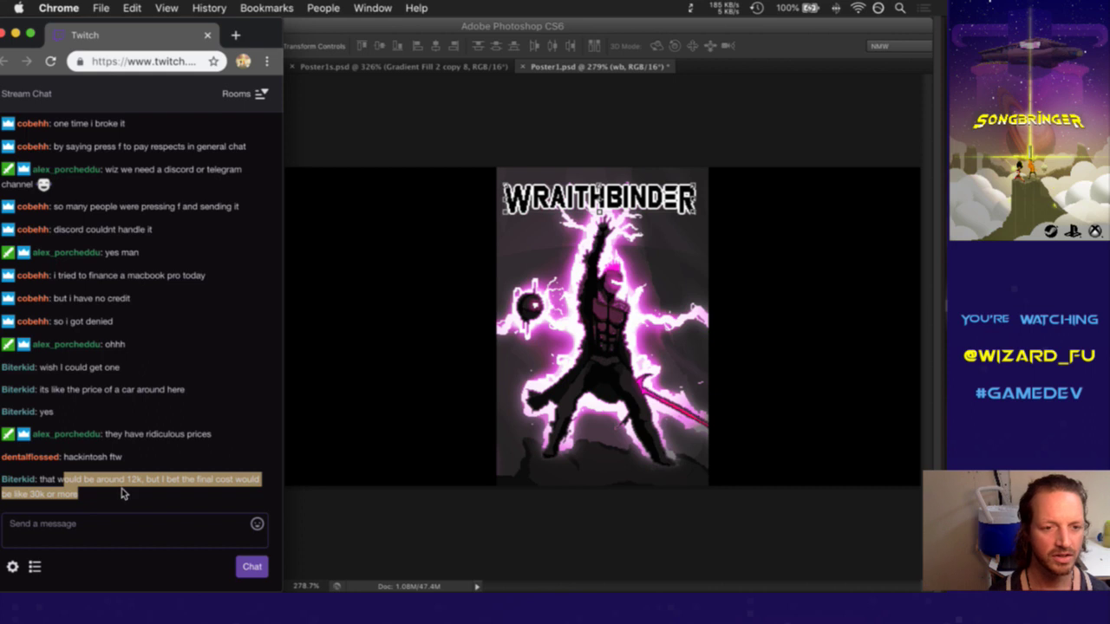
Return to Photoshop, nudge the WRAITHBINDER text layer slightly to the right and activate the Rectangular Marquee tool
left_click(402, 178)
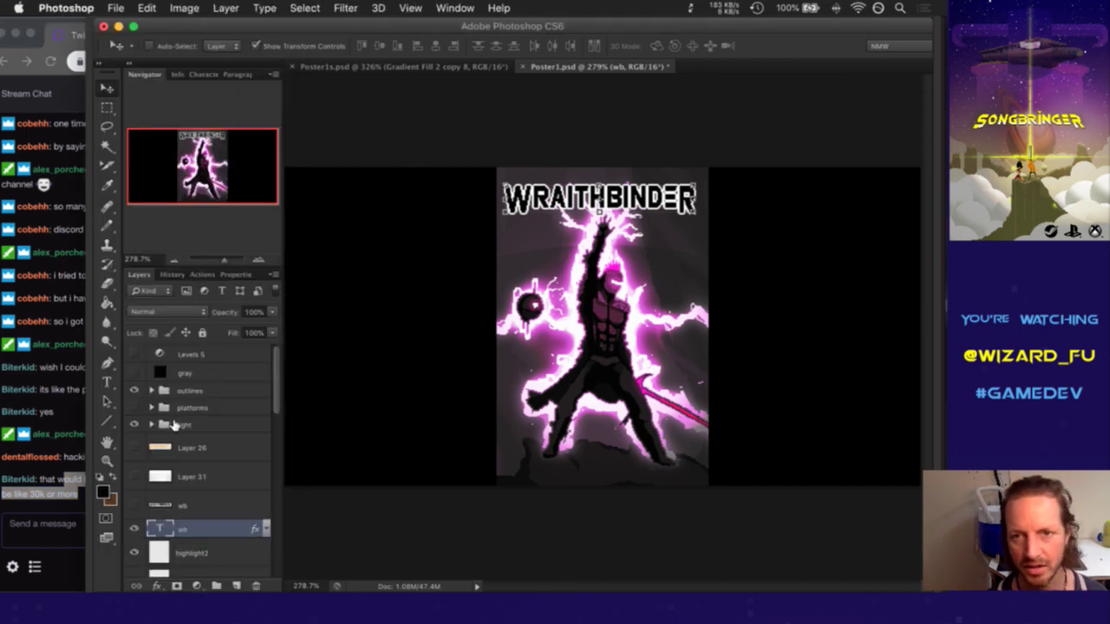
key("Right")
key("Right")
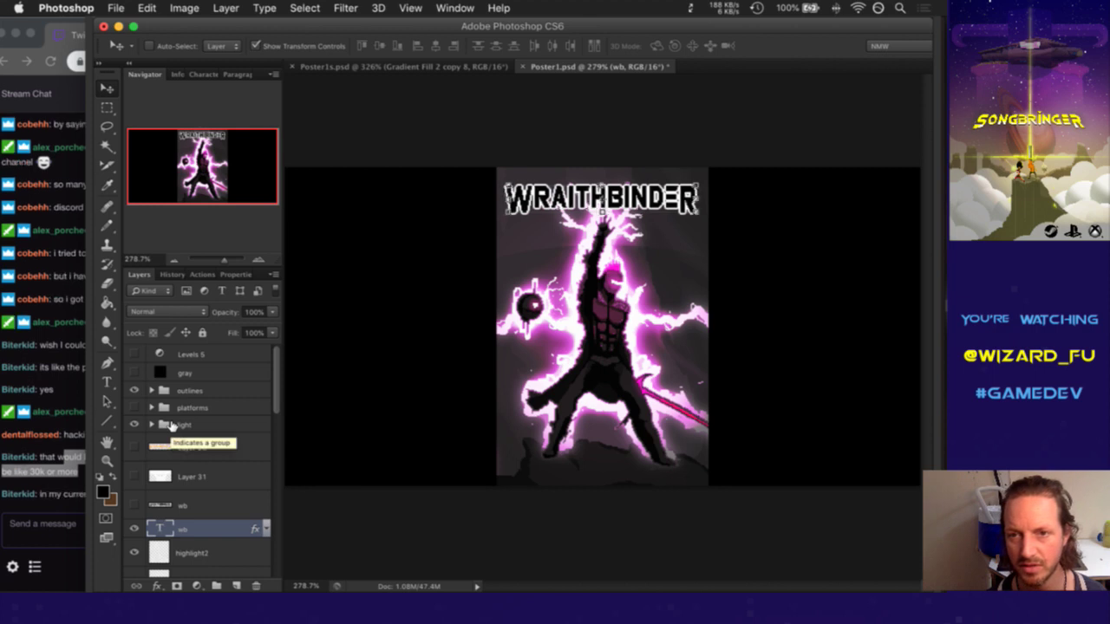
key("m")
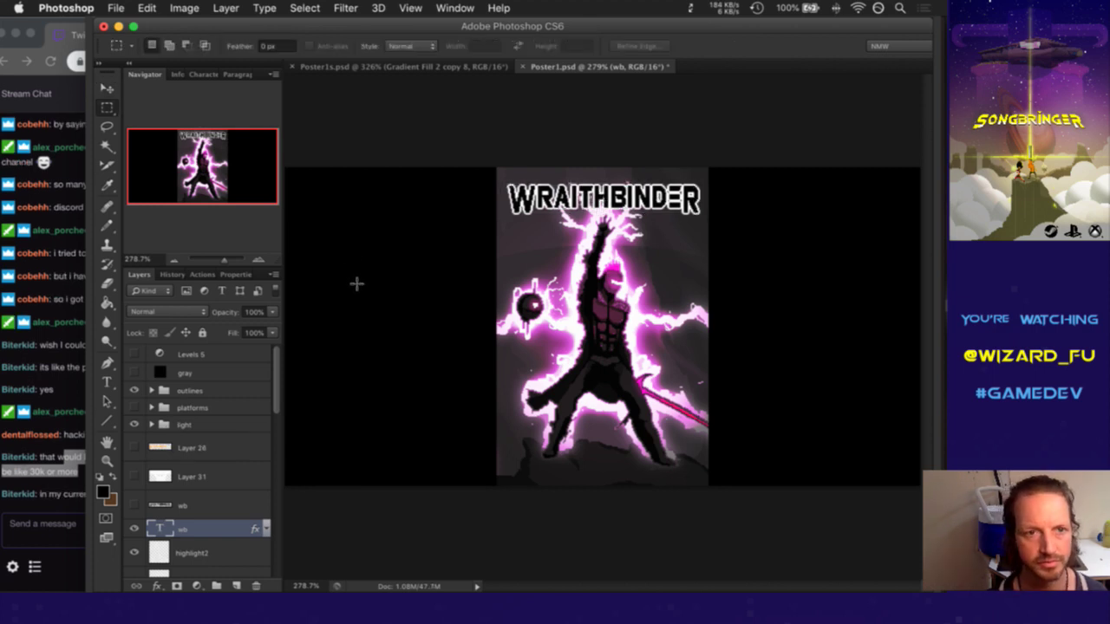
Go back to the Twitch chat, clear the text highlight and read the message about currency
left_click(62, 507)
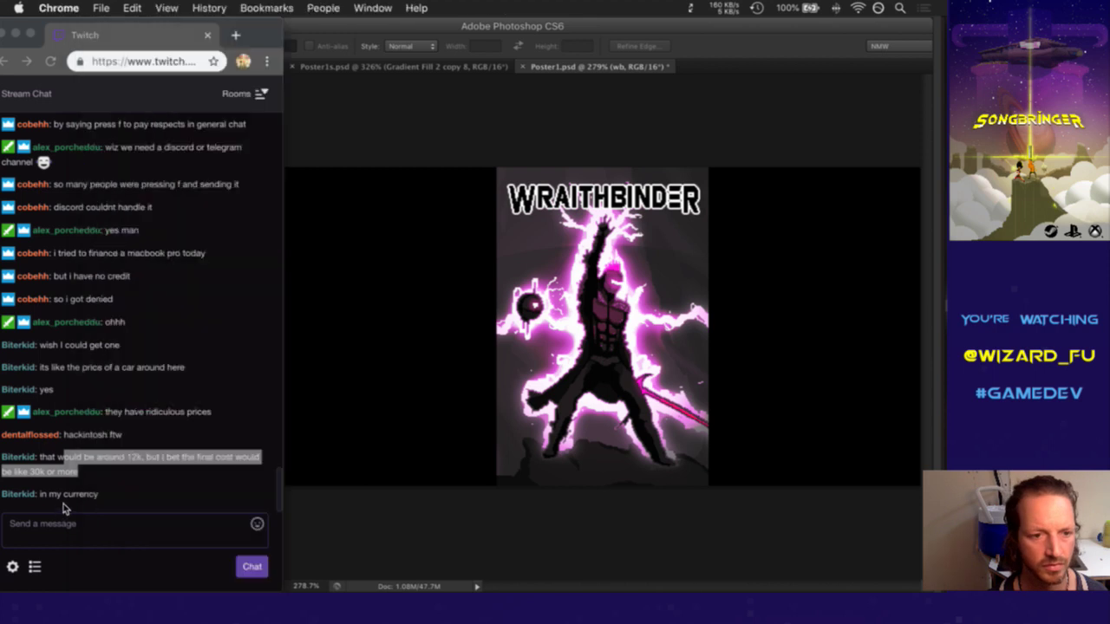
left_click(73, 508)
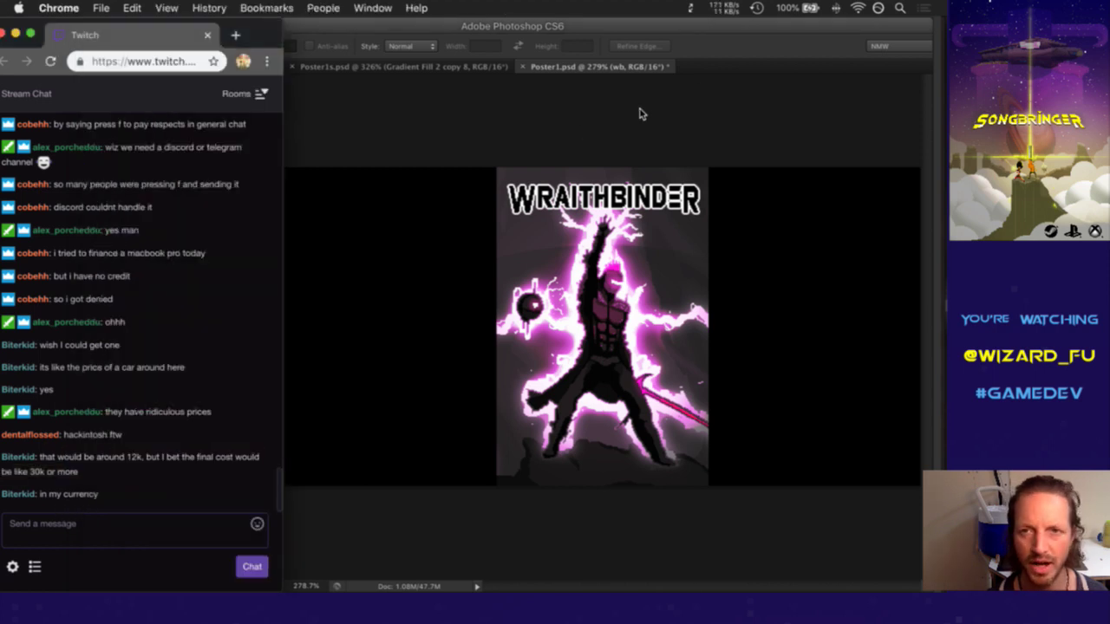
Return to Photoshop and nudge the WRAITHBINDER text layer down toward the figure's raised hand and slightly to the right with the Move tool
left_click(725, 42)
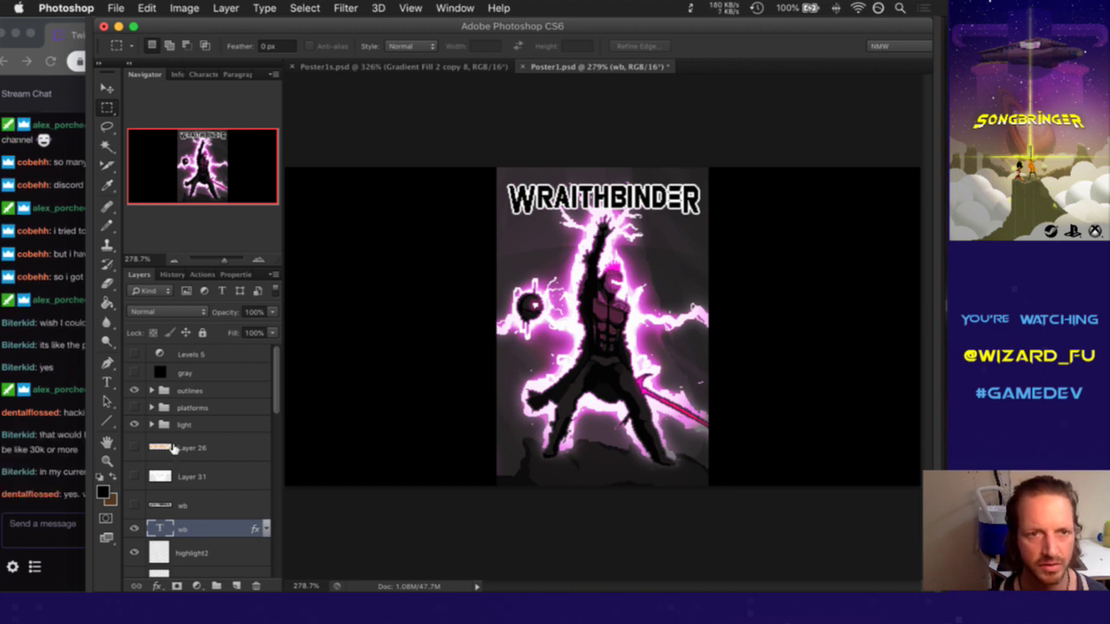
key("v")
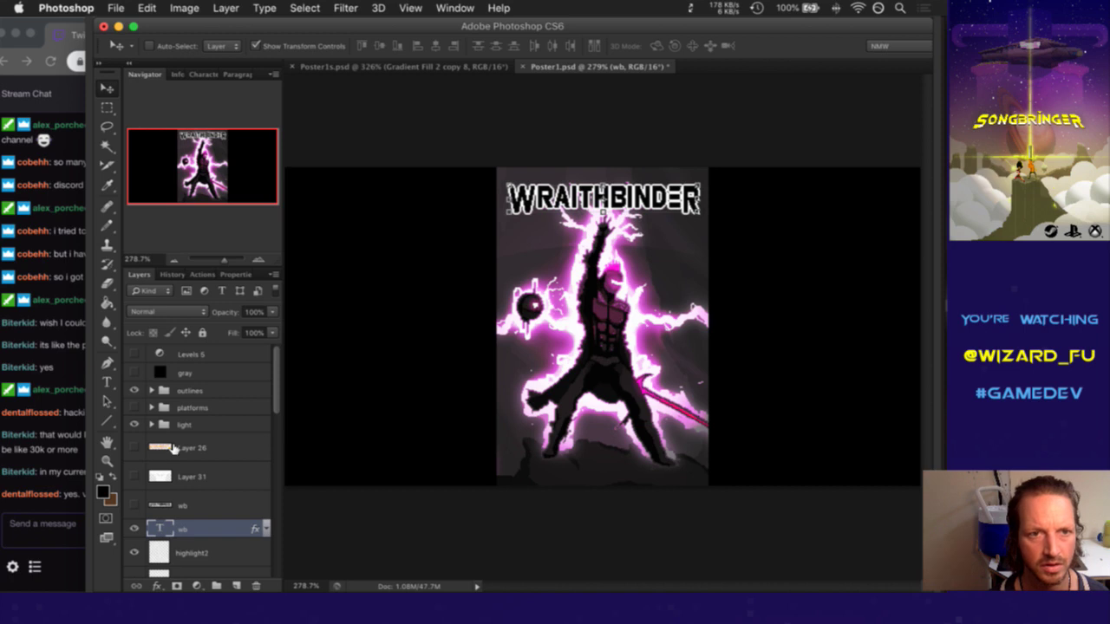
key("Down")
key("Down")
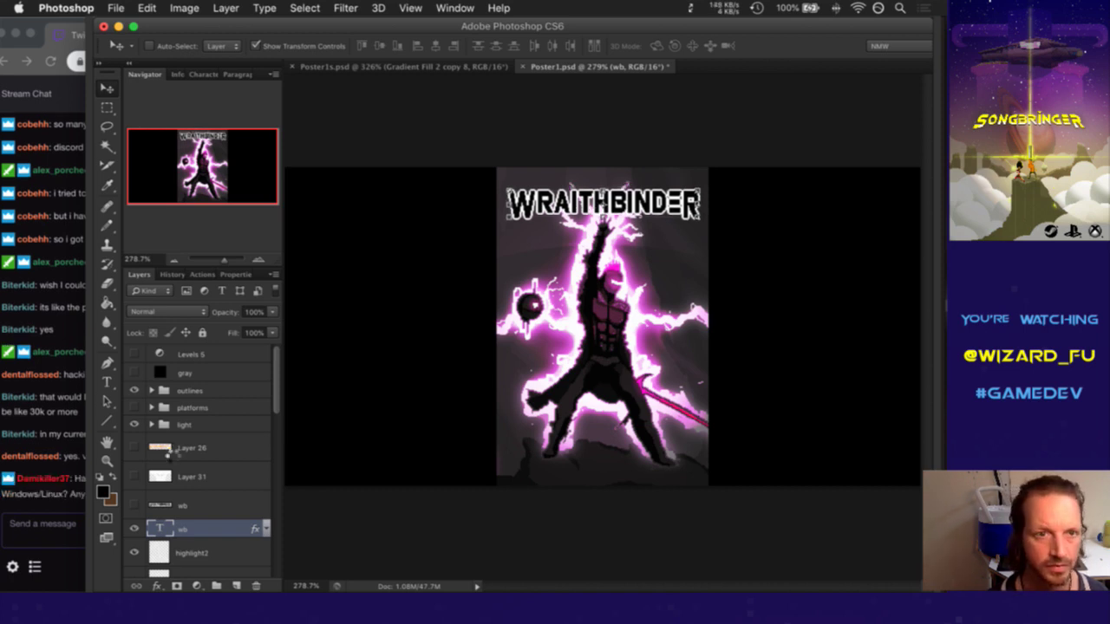
key("Right")
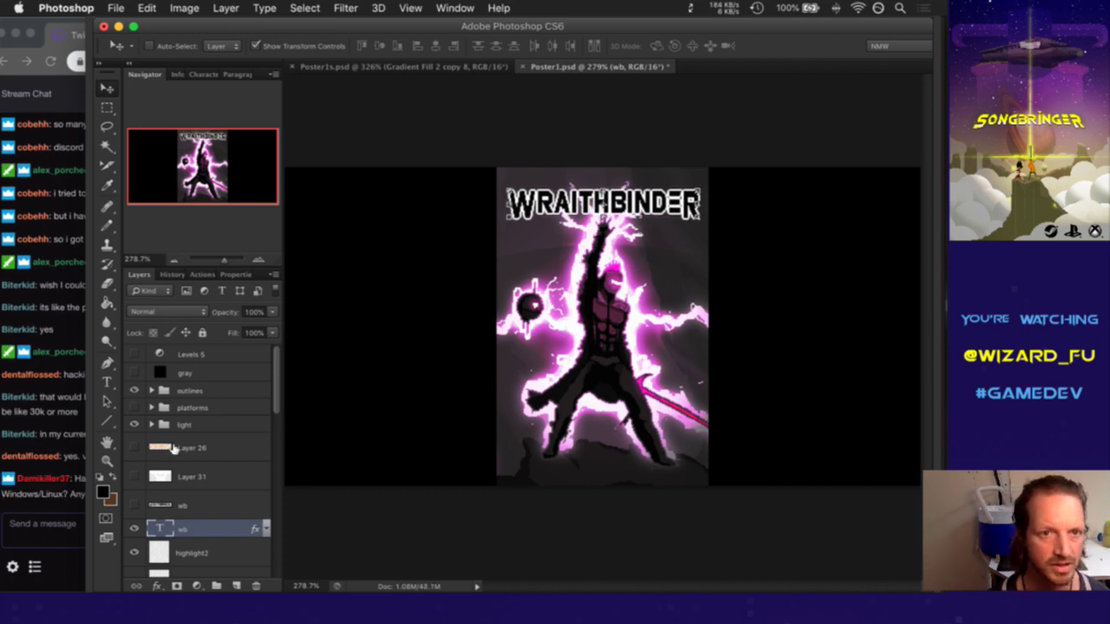
key("Right")
key("Right")
key("Right")
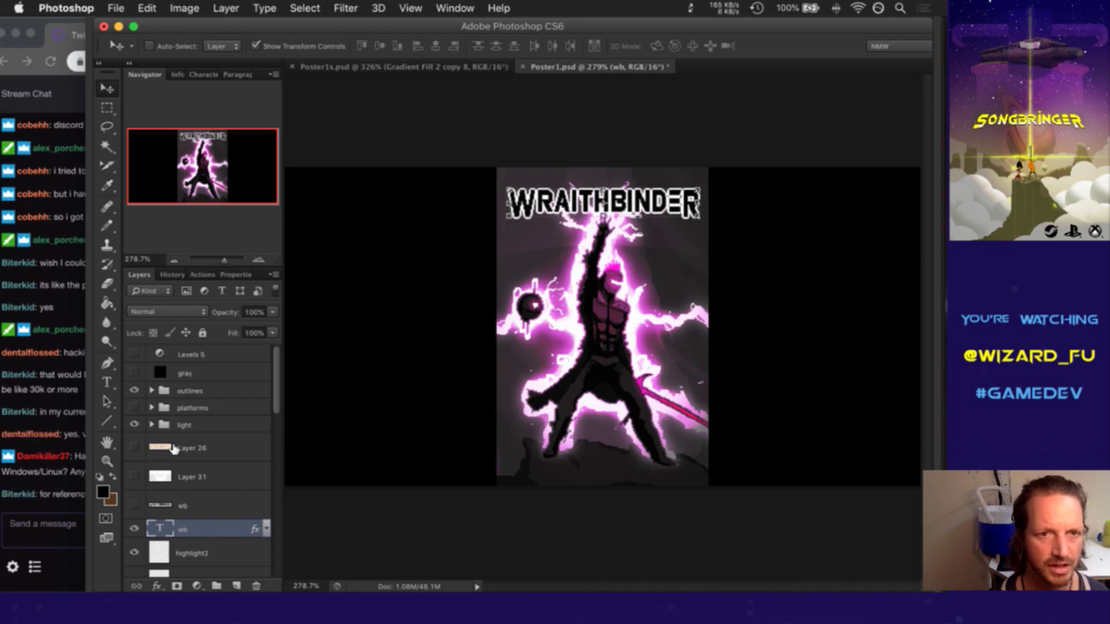
key("Right")
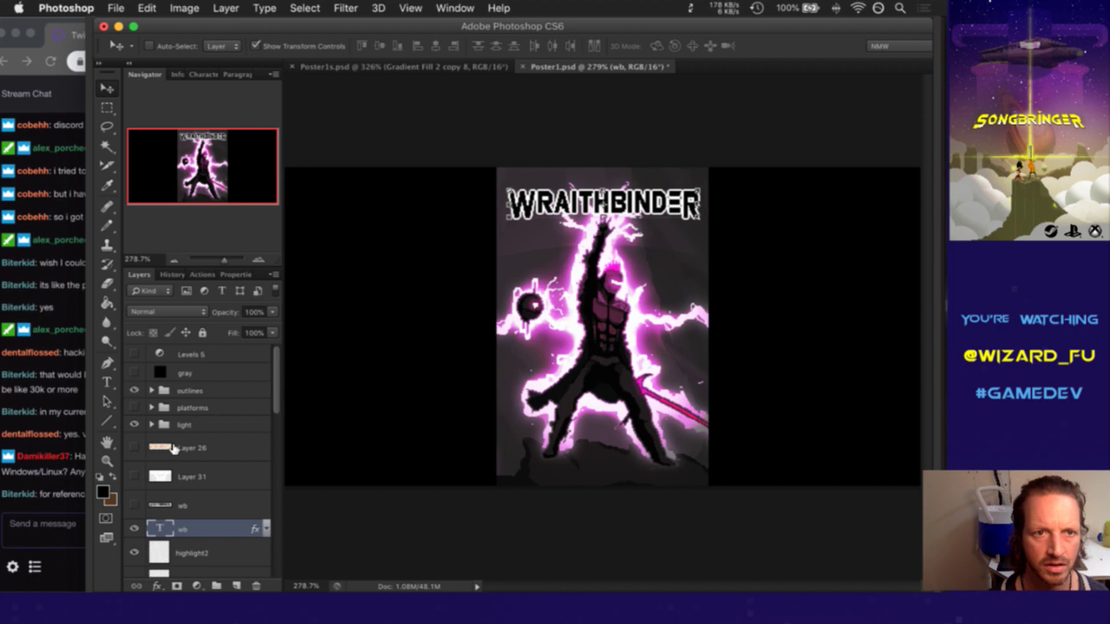
key("Down")
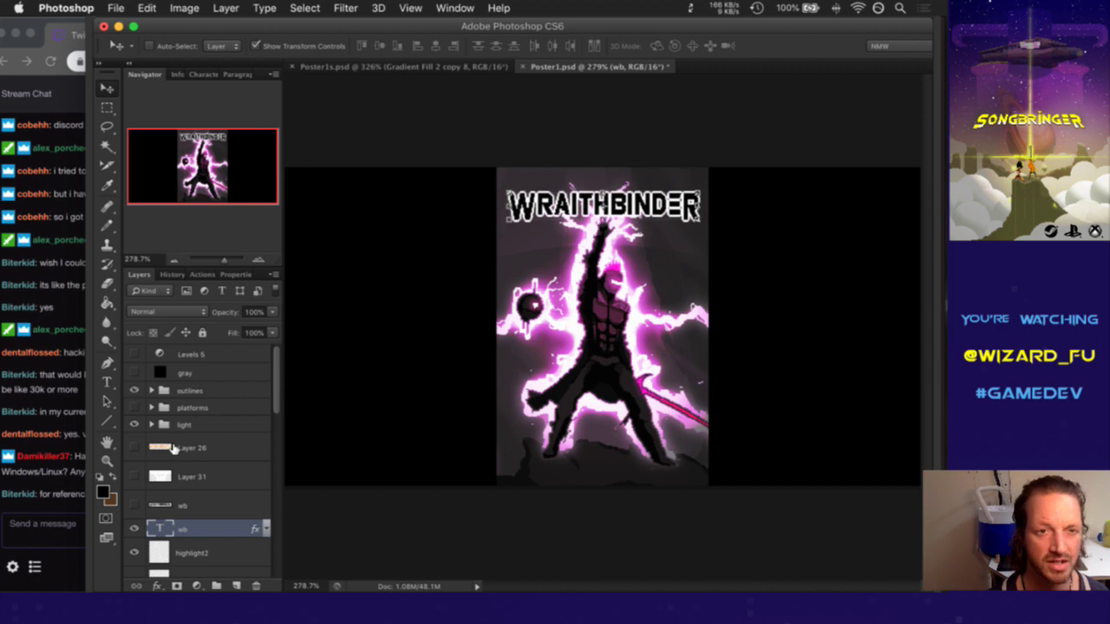
key("Left")
key("Right")
key("Down")
key("Down")
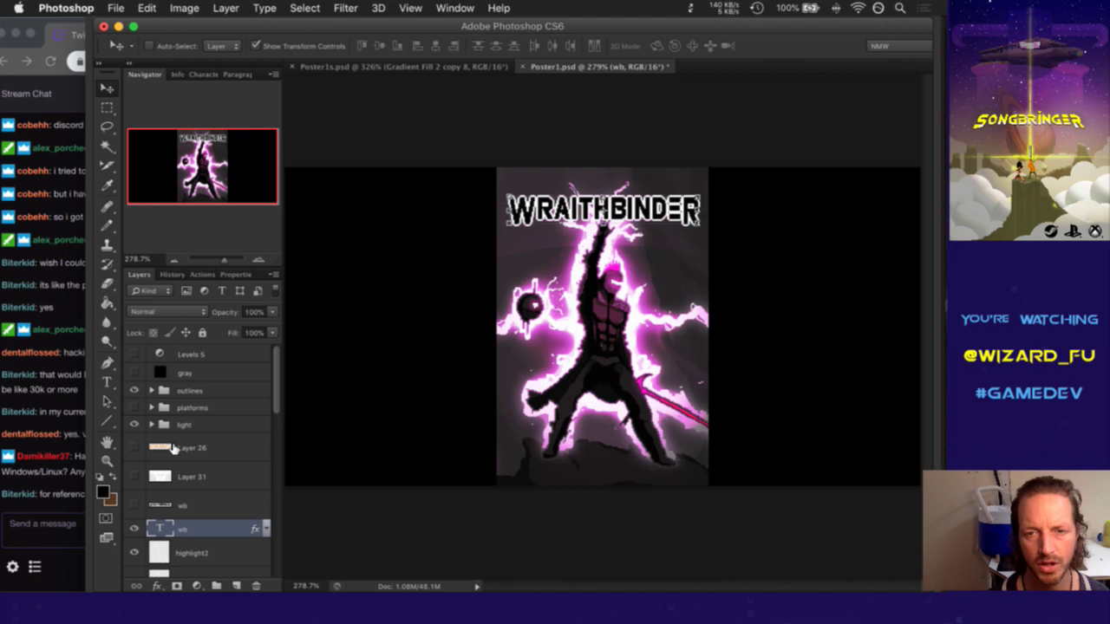
Switch to the Twitch chat and read the message about buying the right parts for a hackintosh
left_click(83, 469)
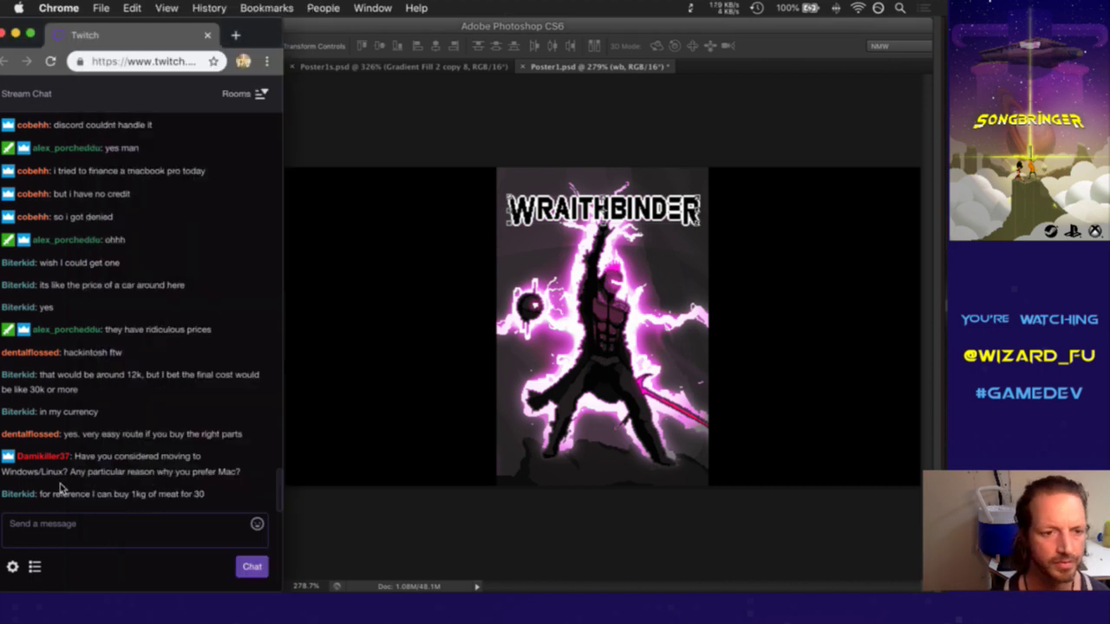
left_click_drag(91, 436, 229, 409)
left_click(217, 425)
left_click(224, 435)
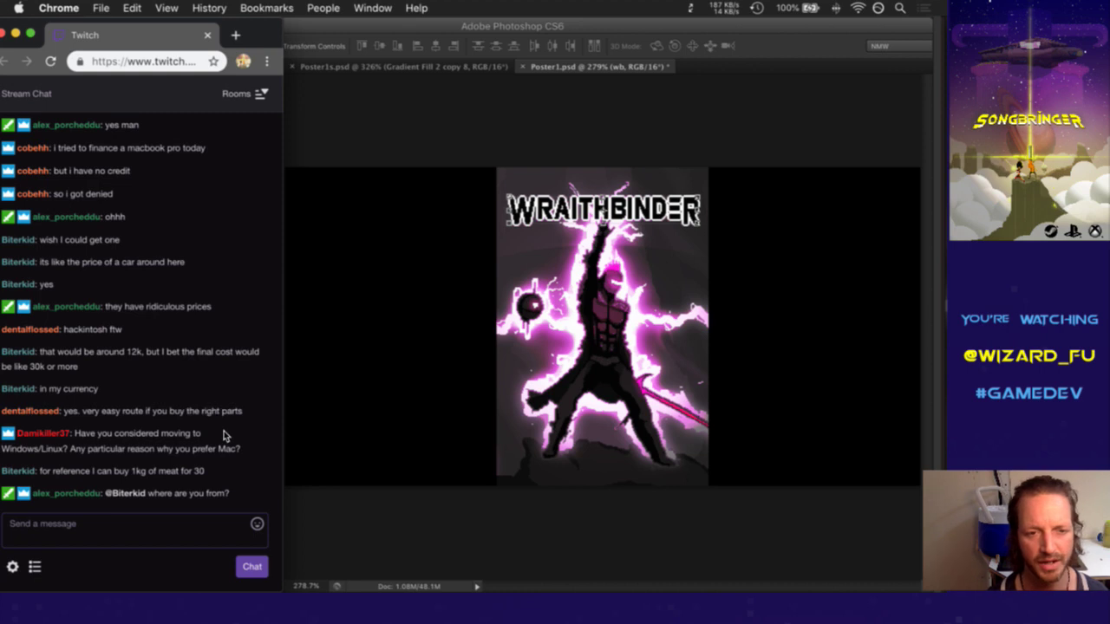
Read the chat question about moving to Windows/Linux and the reason for preferring Mac
left_click_drag(86, 449, 84, 443)
left_click(119, 454)
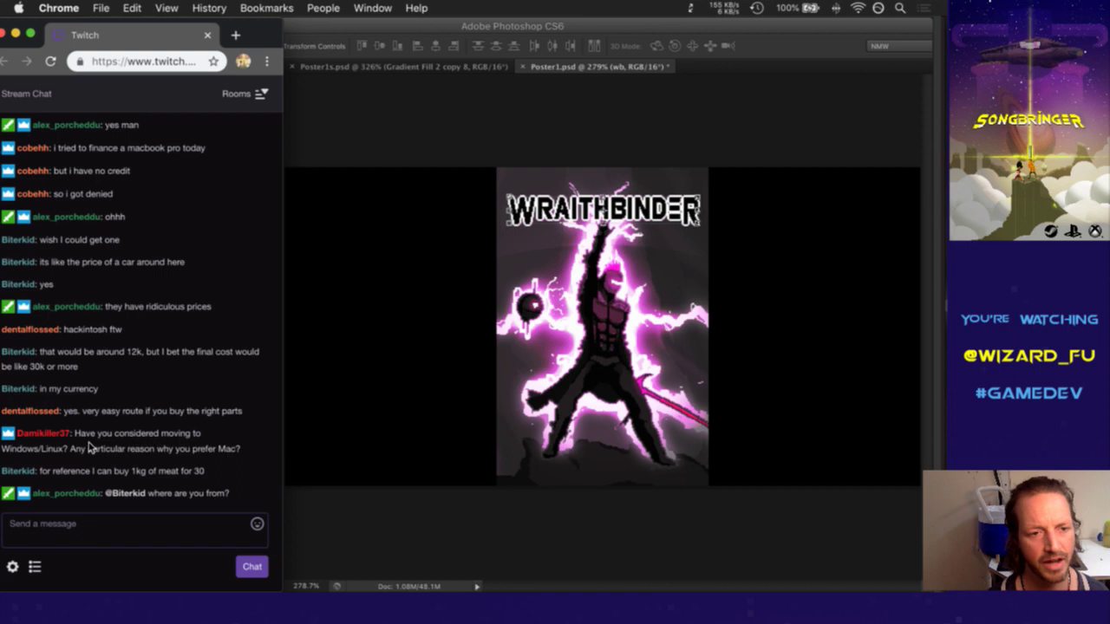
left_click_drag(88, 444, 118, 450)
left_click(124, 451)
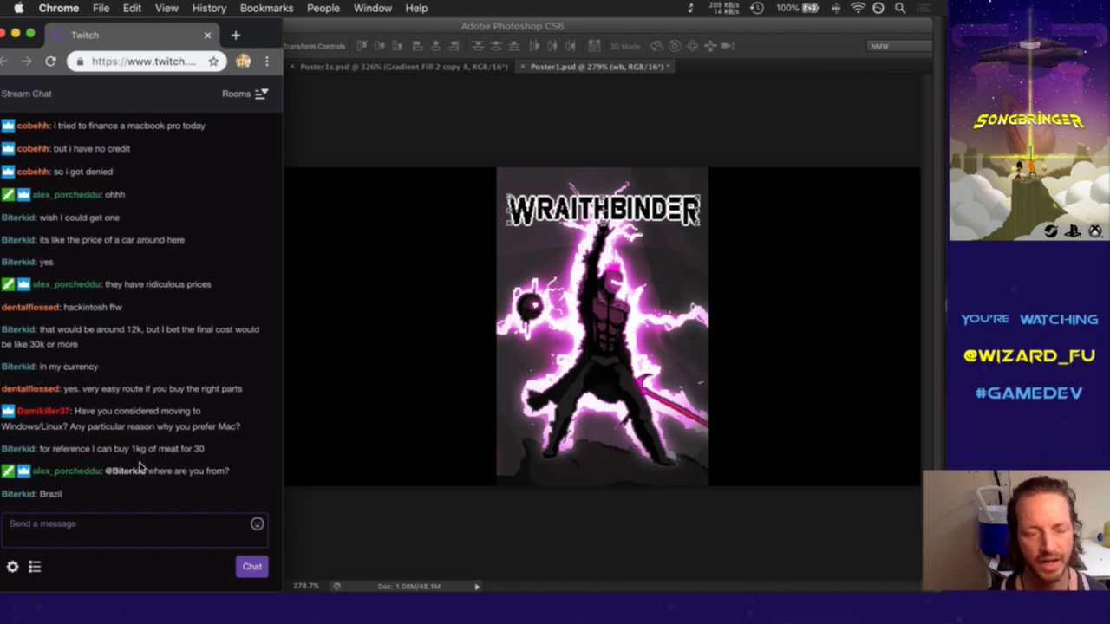
left_click_drag(44, 431, 85, 412)
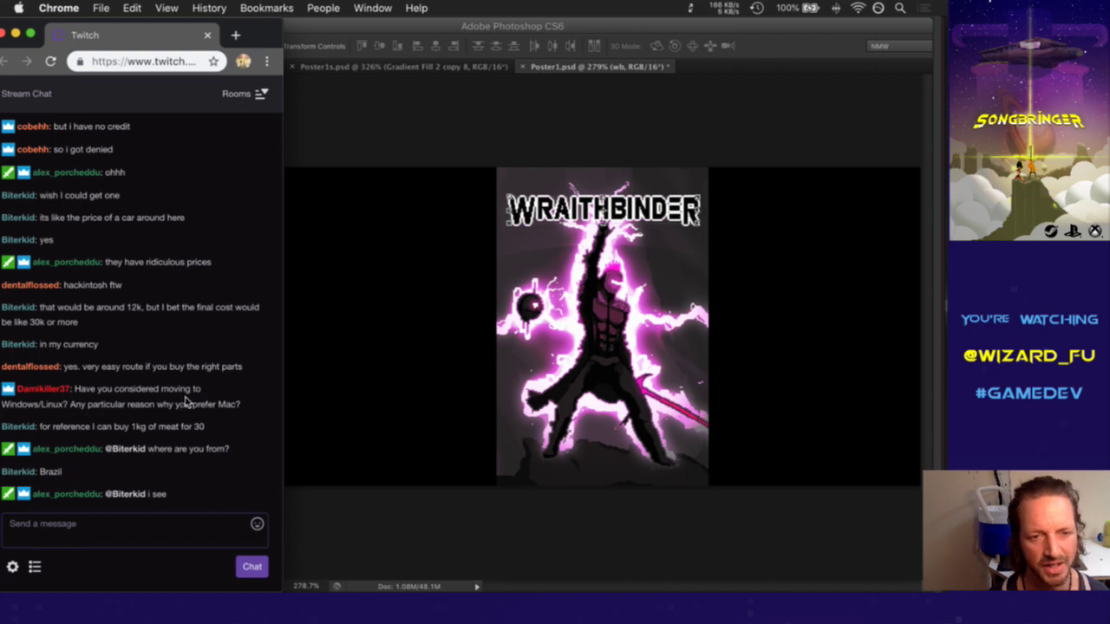
left_click_drag(178, 404, 242, 405)
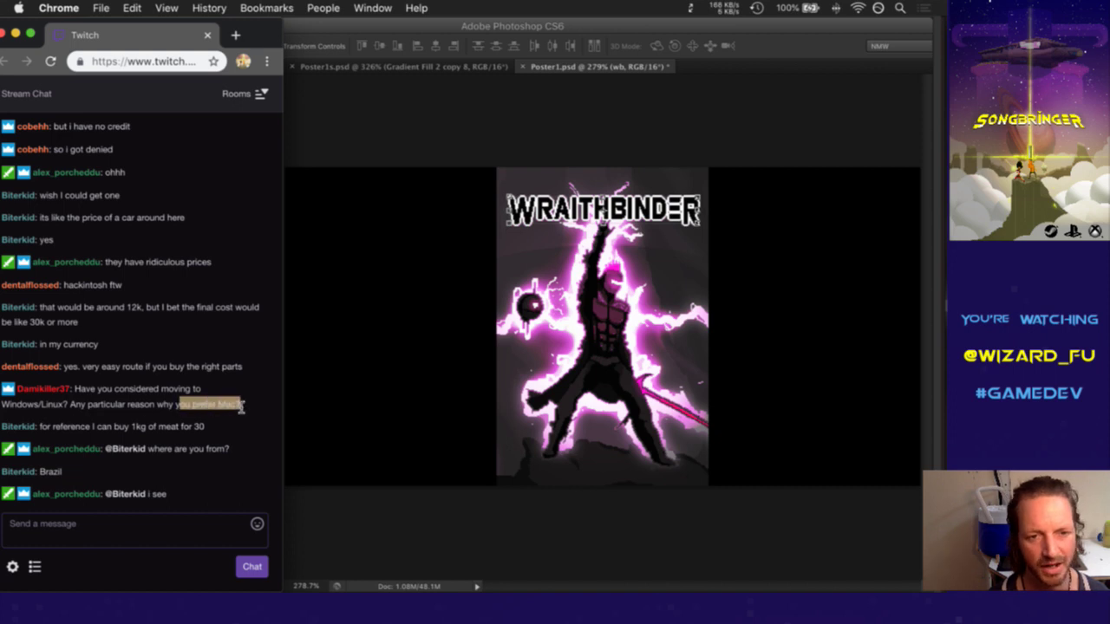
left_click(171, 414)
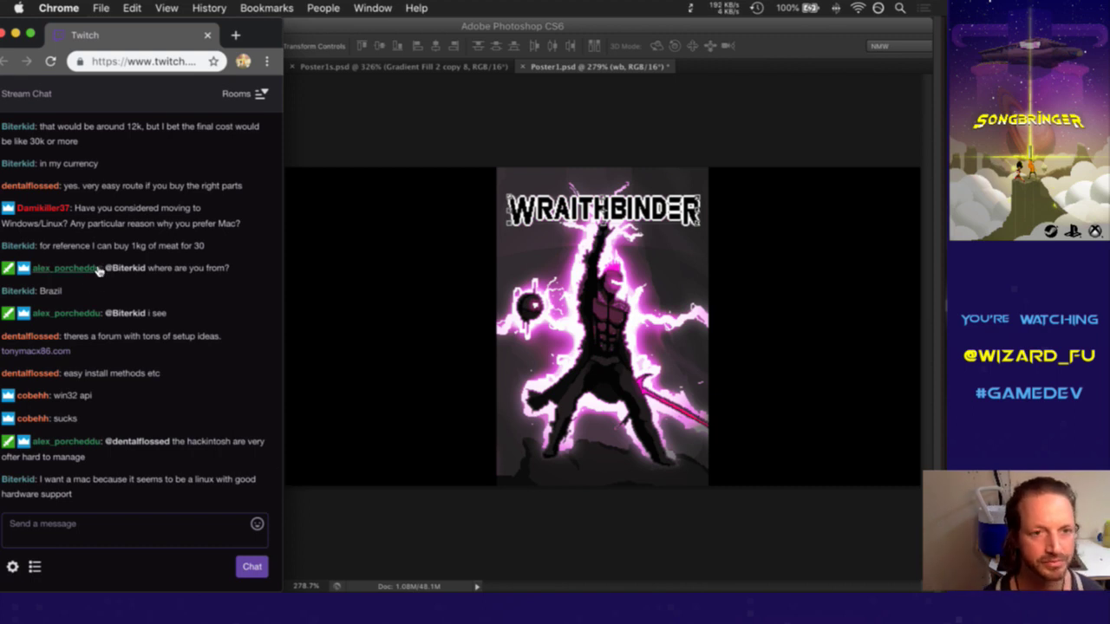
Read the chat messages about the price of meat and the forum with setup ideas and easy install methods
left_click_drag(48, 249, 205, 250)
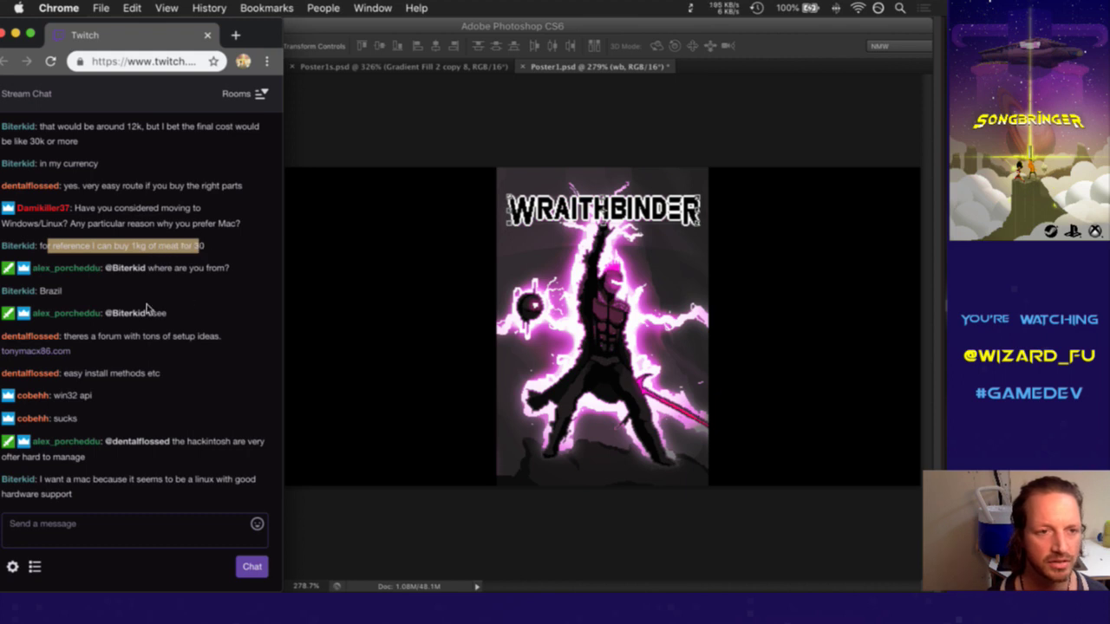
left_click_drag(95, 354, 127, 348)
left_click(136, 362)
left_click(137, 351)
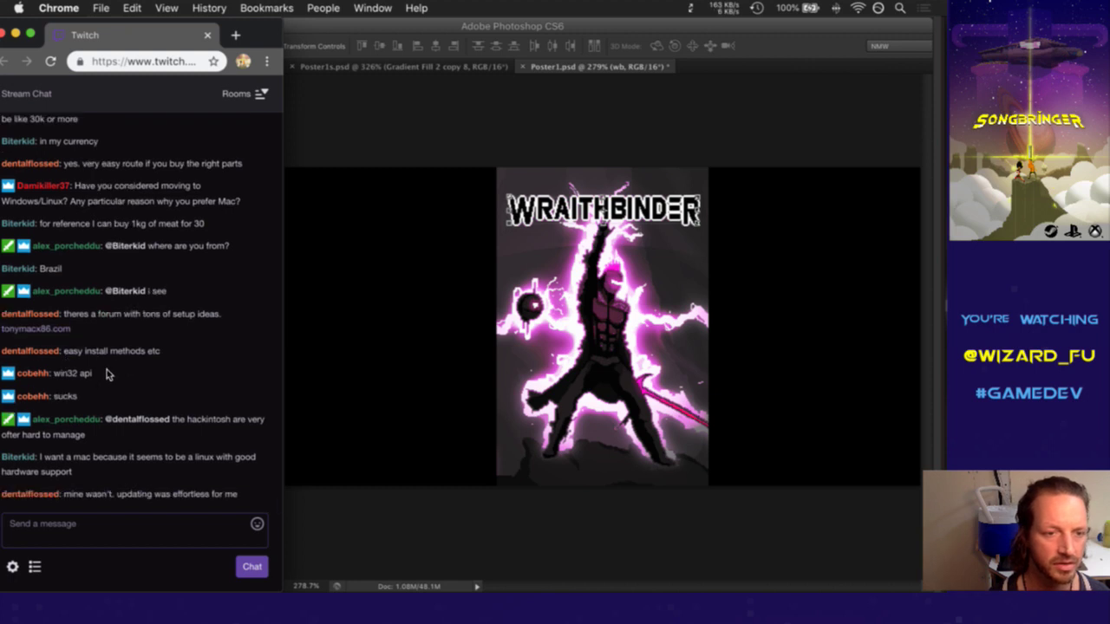
left_click_drag(84, 321, 118, 358)
left_click(122, 347)
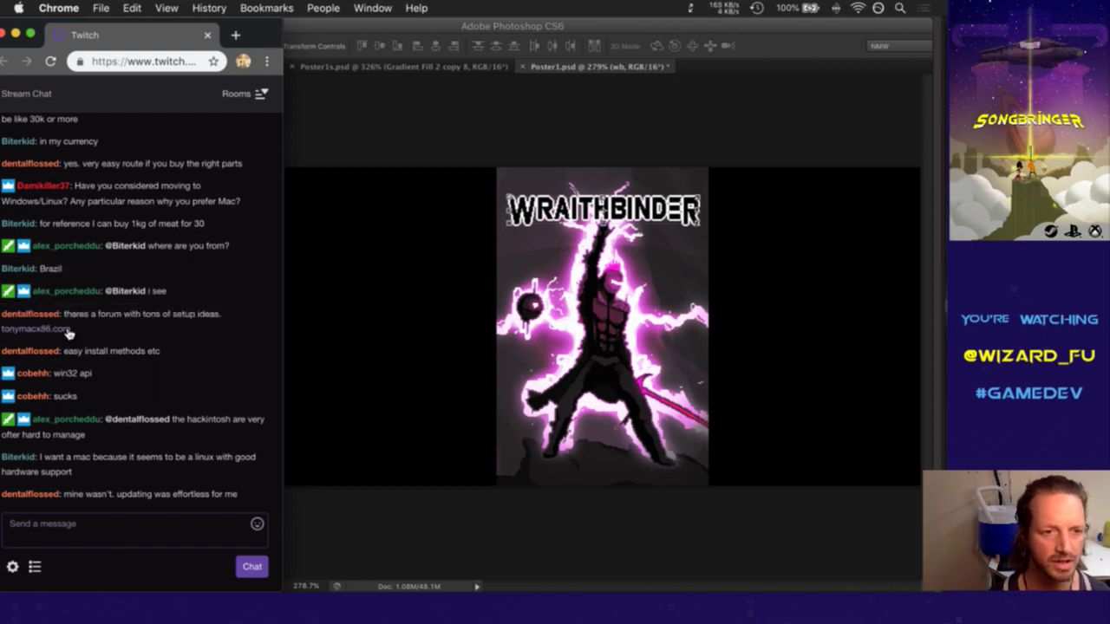
Read the chat messages about the win32 api and about how hard a hackintosh is to manage
left_click_drag(61, 379, 96, 389)
left_click(130, 390)
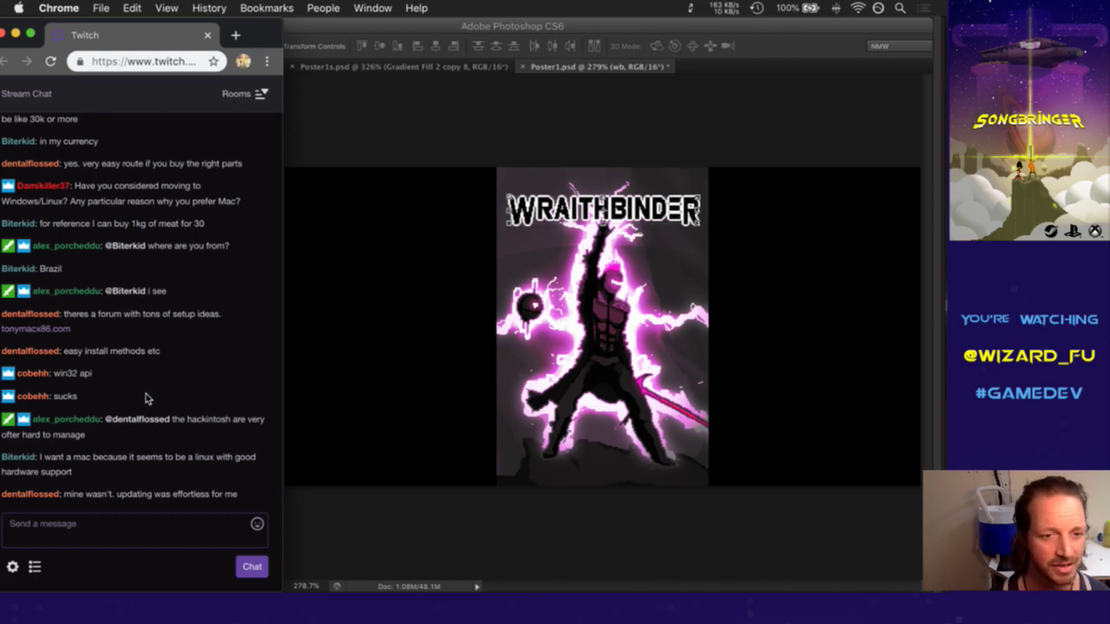
left_click_drag(250, 419, 222, 437)
left_click(232, 449)
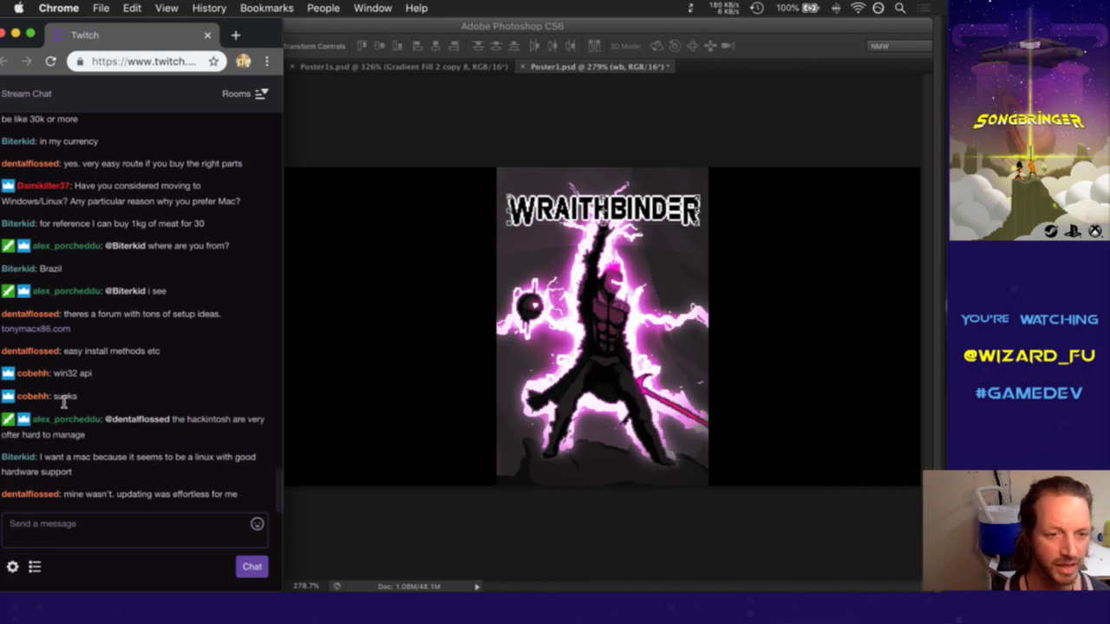
double_click(80, 375)
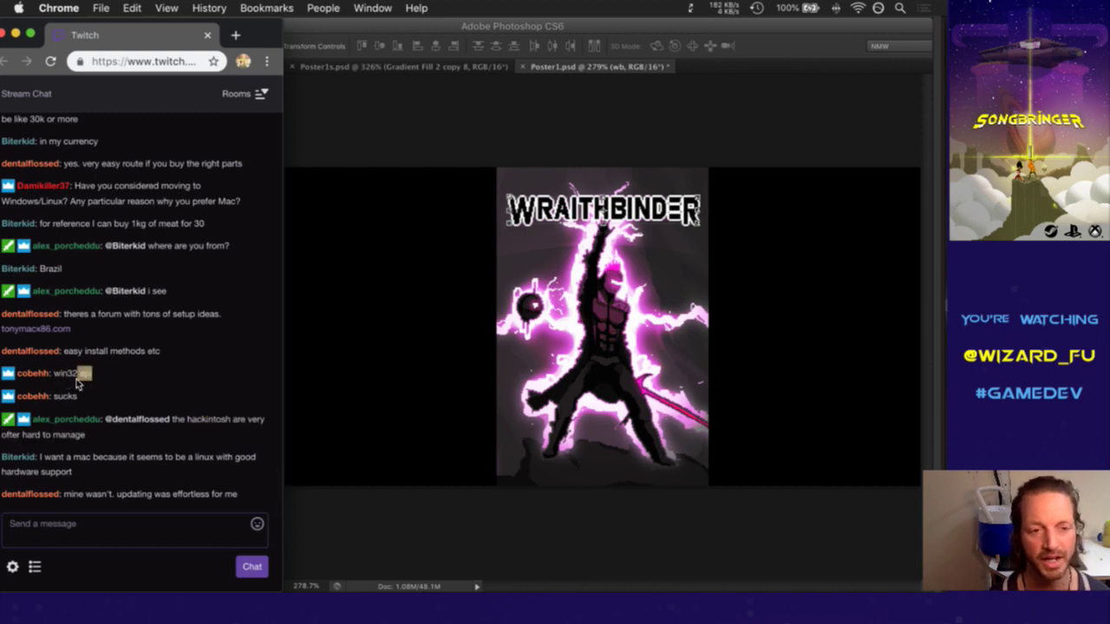
left_click(84, 397)
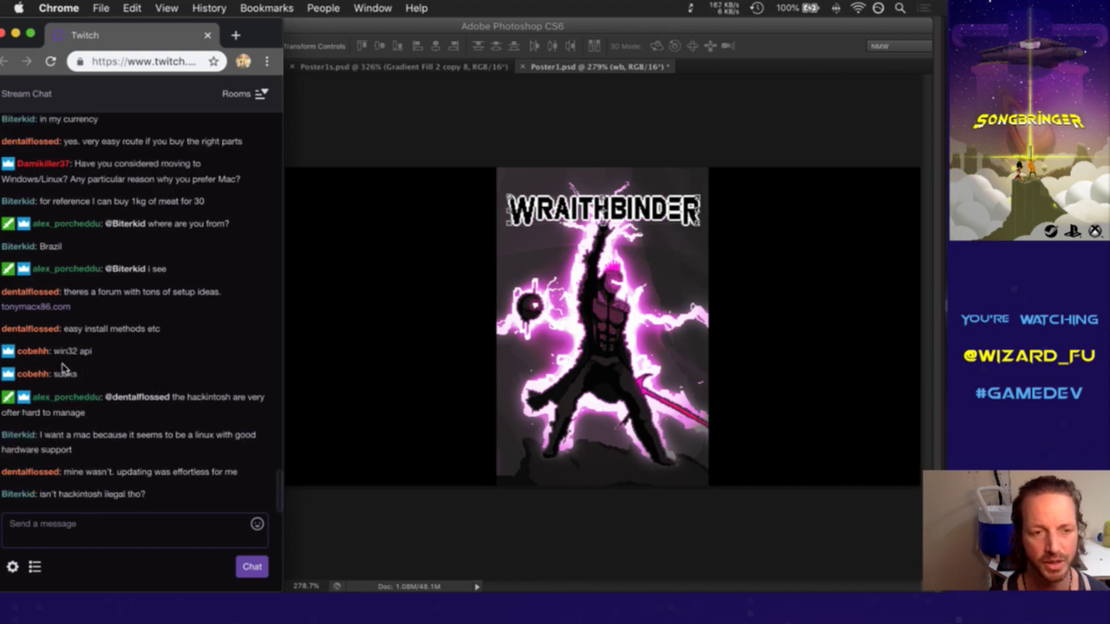
left_click_drag(56, 351, 92, 351)
left_click(92, 372)
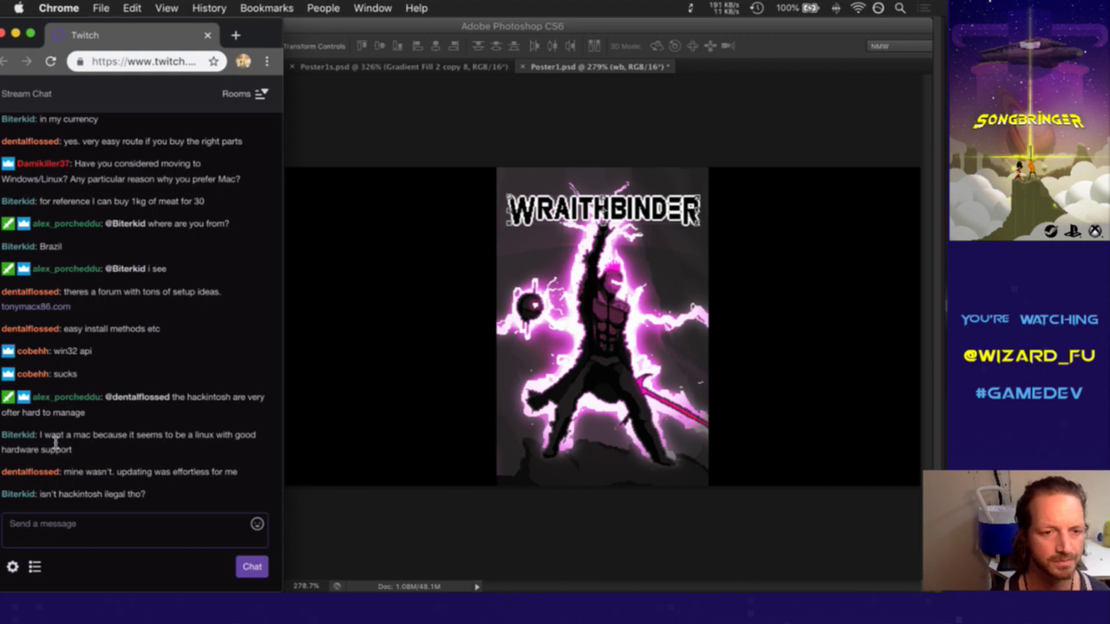
Read the chat messages about wanting a Mac for its hardware support and about whether a hackintosh is legal
left_click_drag(56, 438, 77, 450)
left_click(96, 458)
left_click(97, 451)
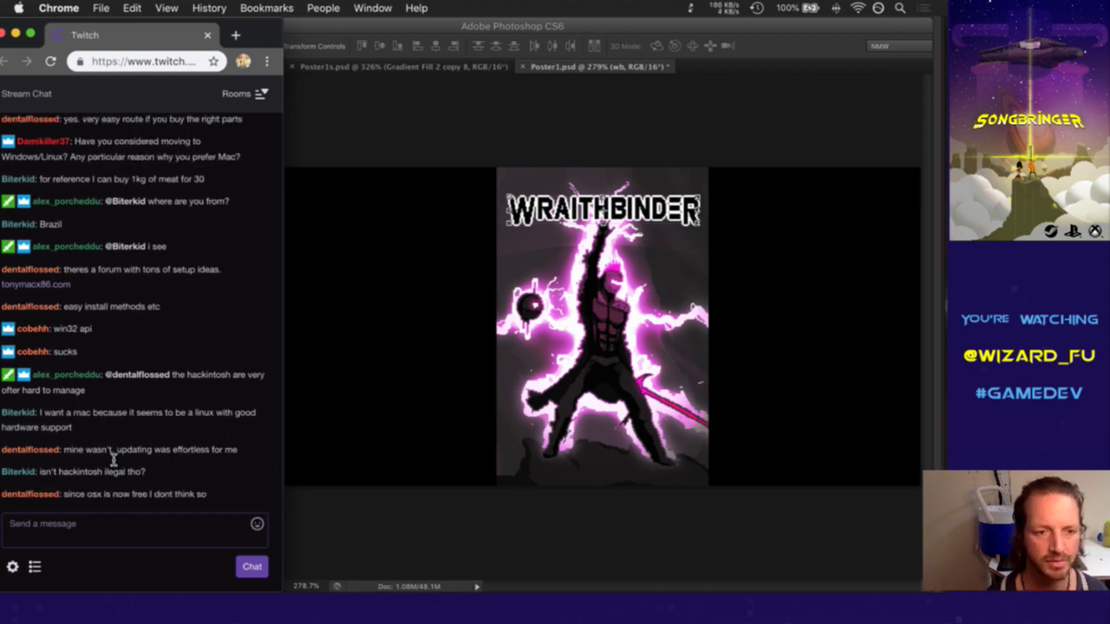
left_click_drag(54, 451, 143, 479)
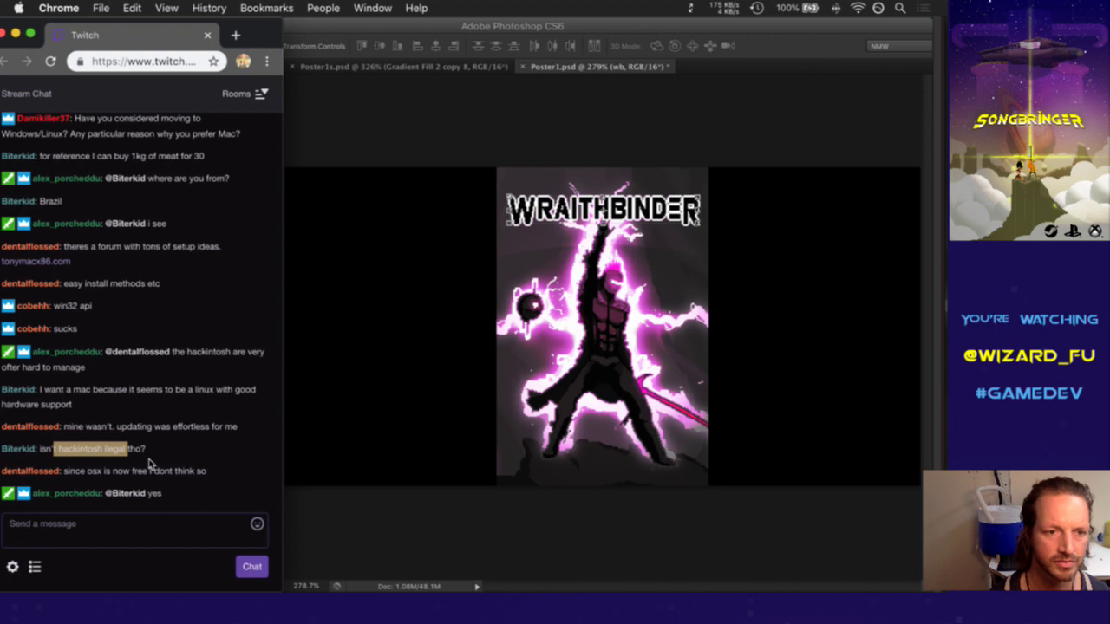
left_click(149, 464)
left_click_drag(80, 473, 176, 473)
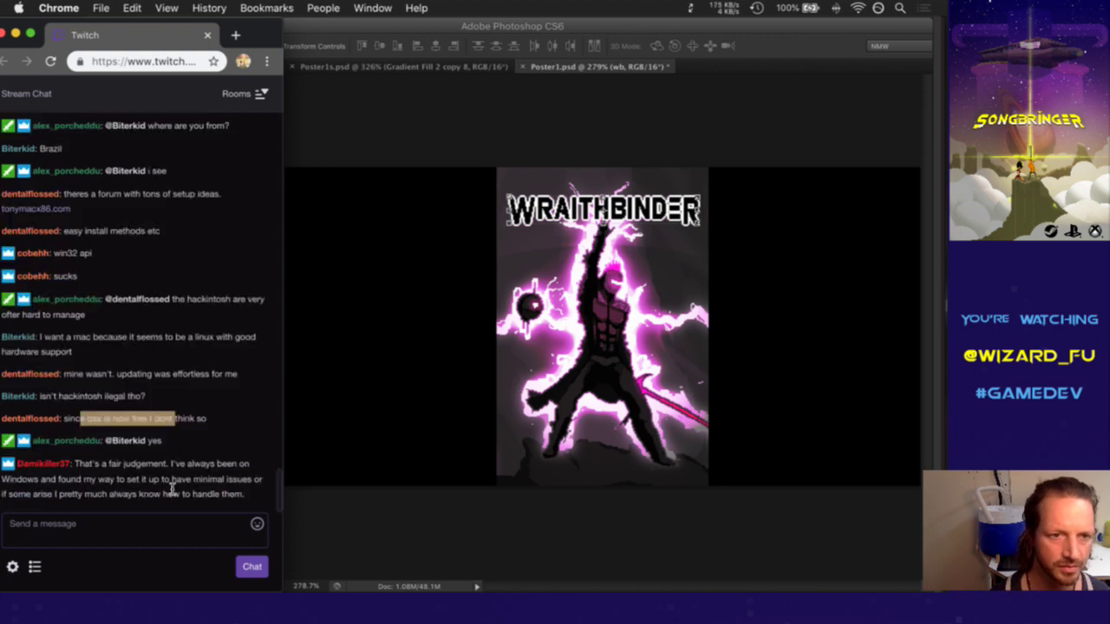
Read the chat reply about setting up Windows to have minimal issues, then clear the text highlight
left_click_drag(136, 466, 142, 482)
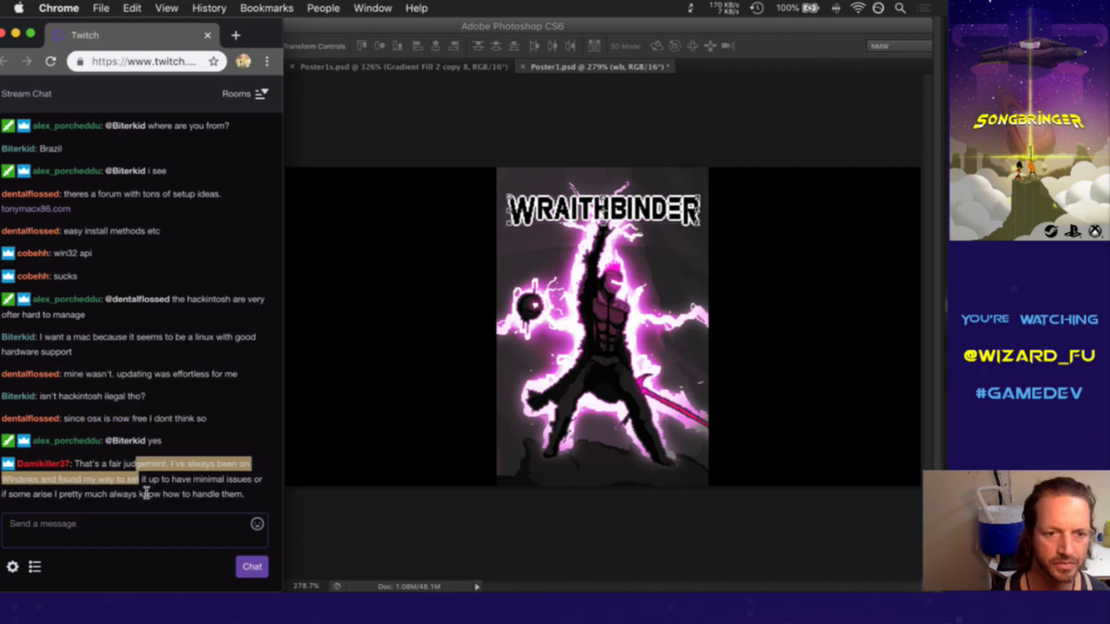
left_click(151, 492)
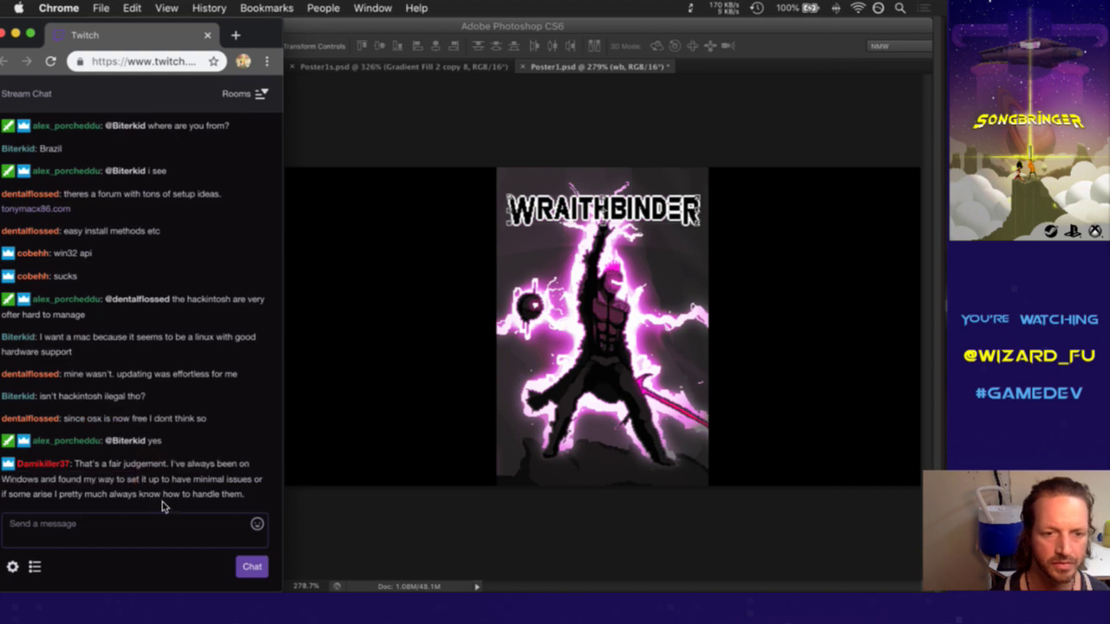
left_click_drag(101, 470, 244, 496)
left_click(171, 494)
left_click_drag(4, 486, 124, 507)
left_click(130, 497)
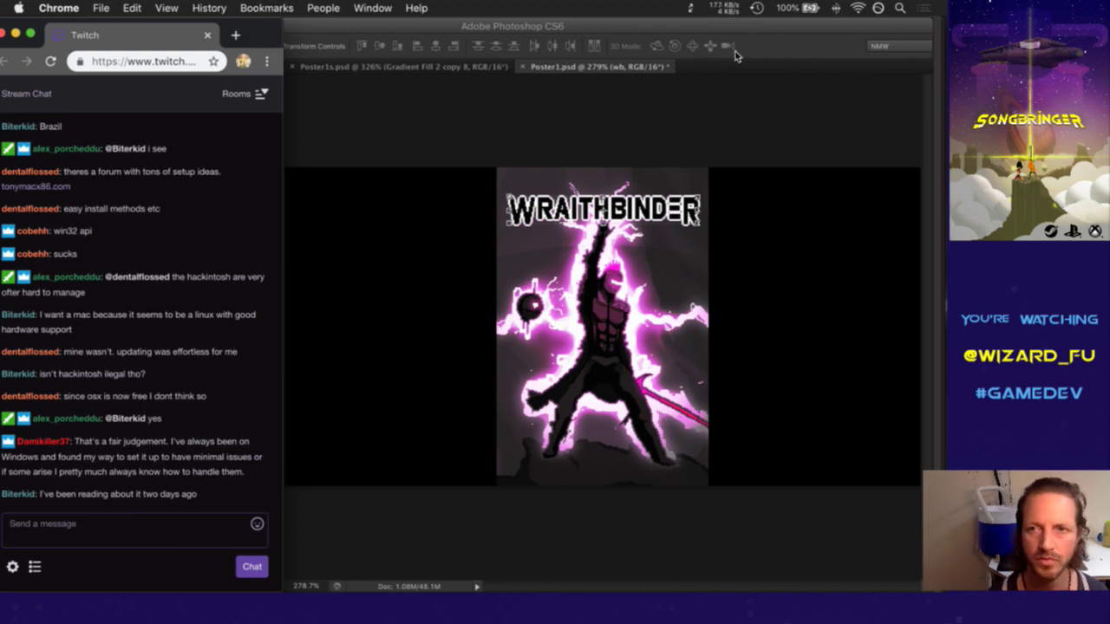
Return to Photoshop, save Poster1.psd and activate the Move tool after checking the title without its transform controls
left_click(798, 26)
key("super+s")
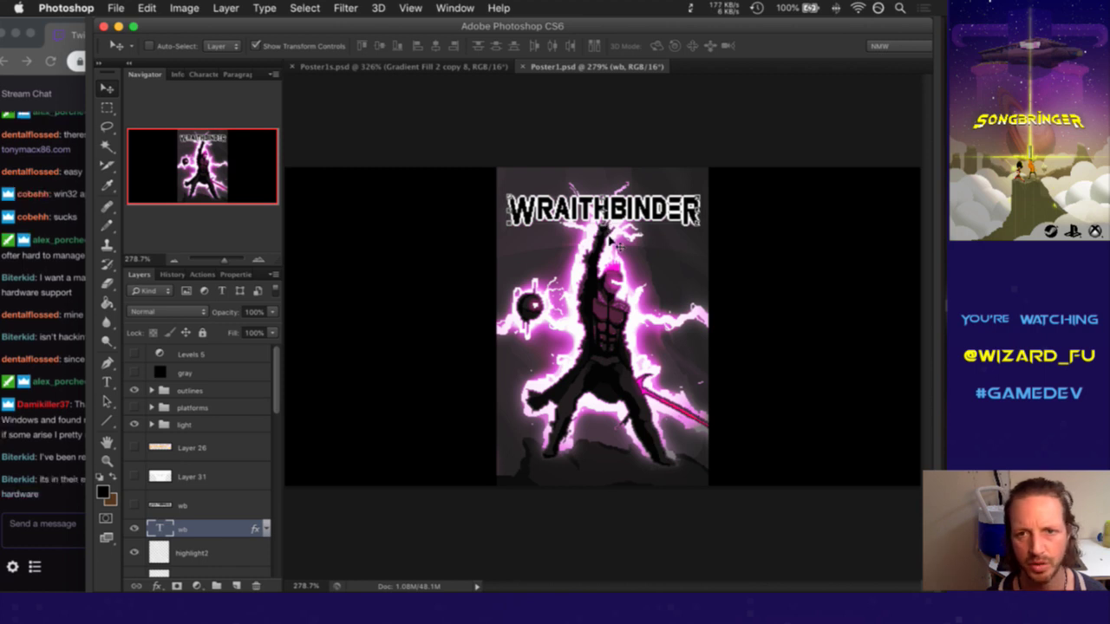
key("m")
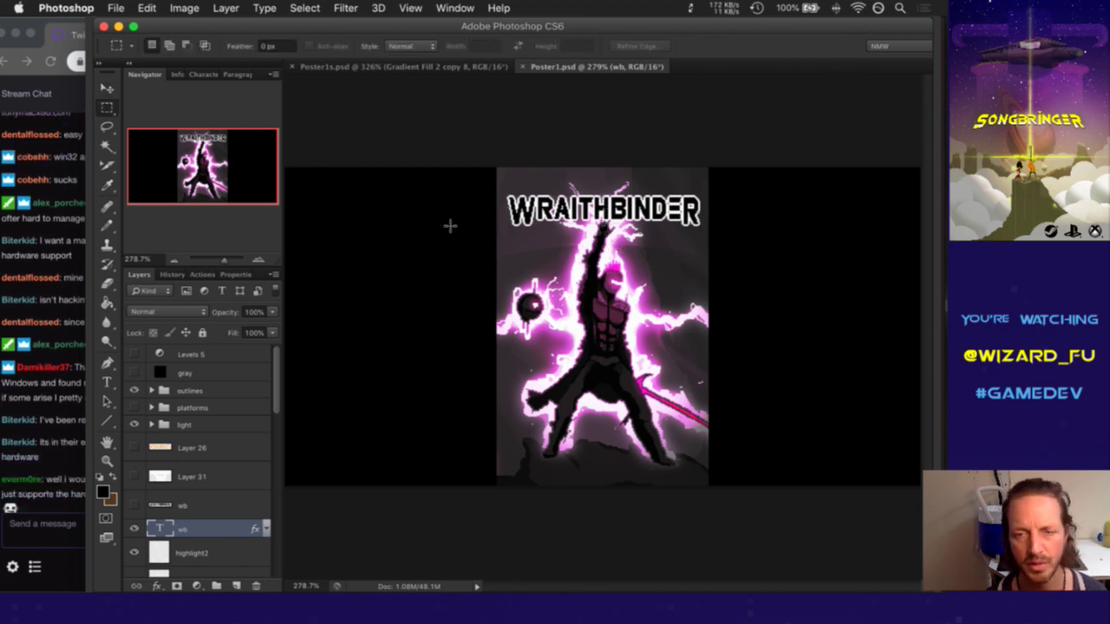
key("v")
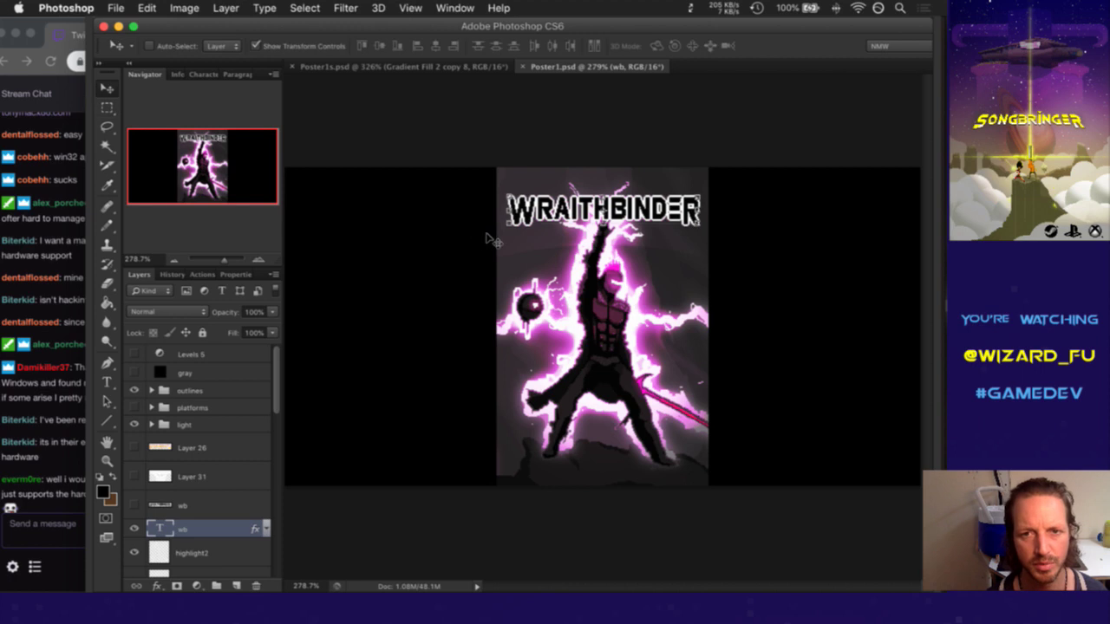
Set the tracking of the WRAITHBINDER title text to 0 and bring back the Navigator view
left_click(204, 77)
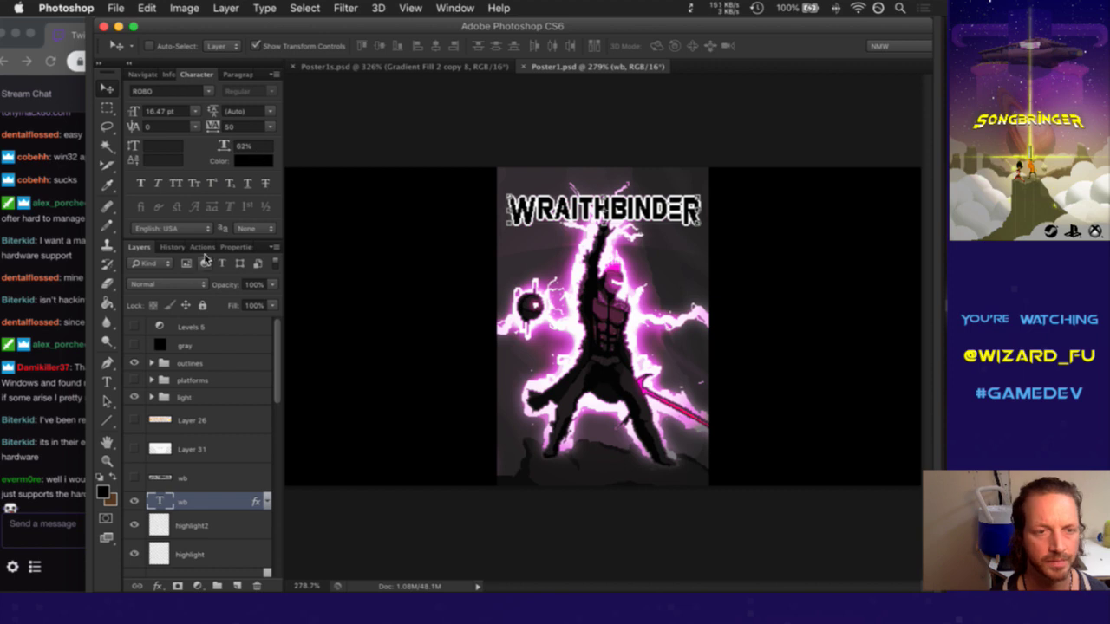
left_click(258, 148)
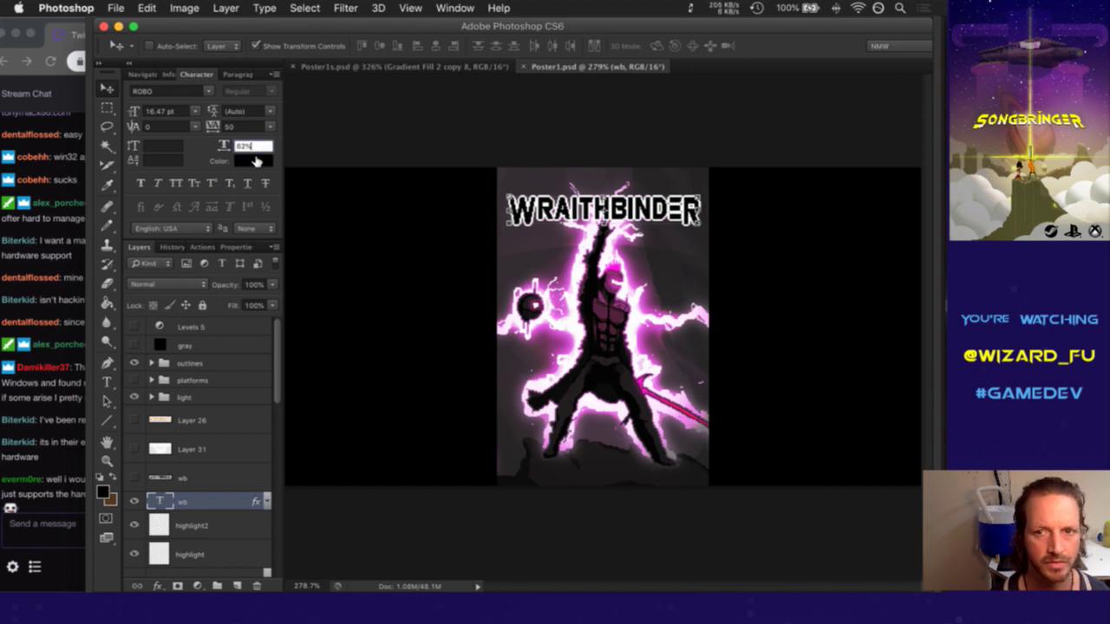
left_click(245, 126)
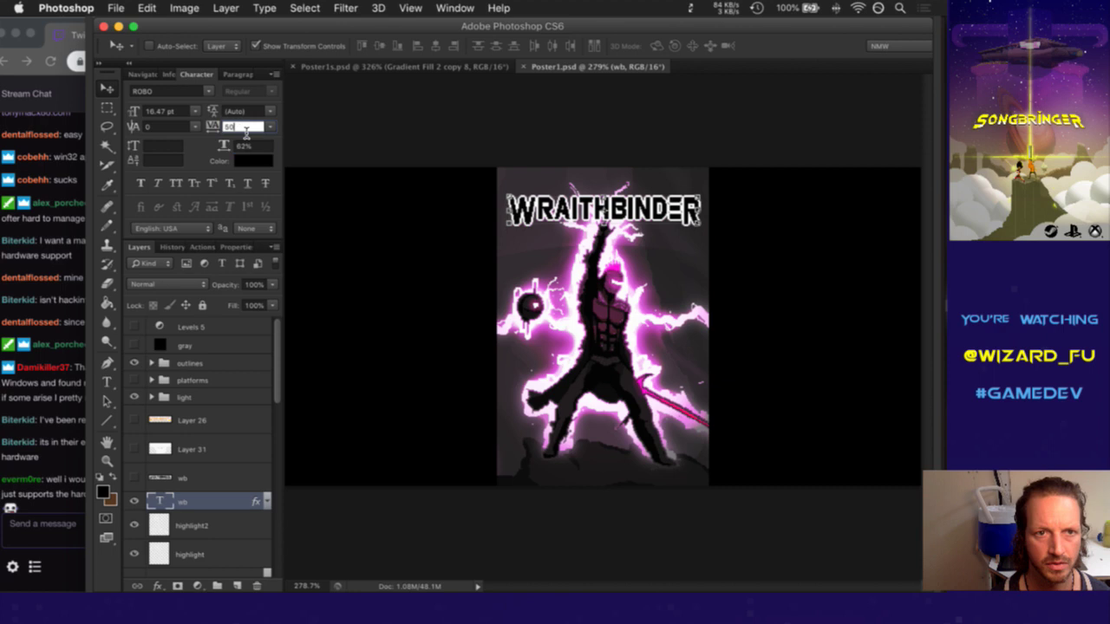
type("0")
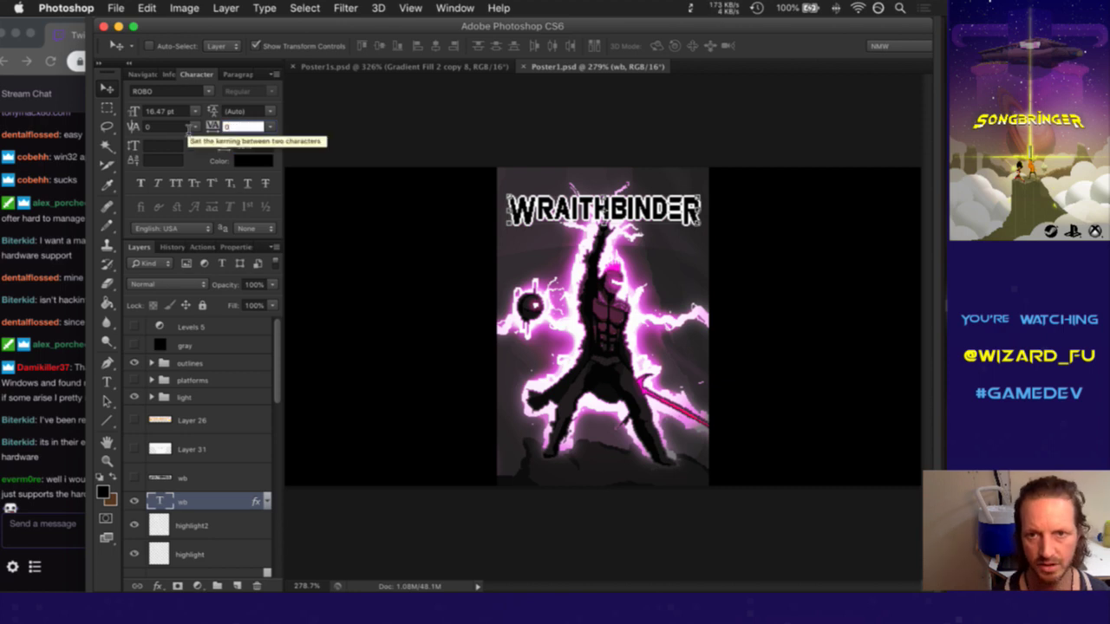
key("Return")
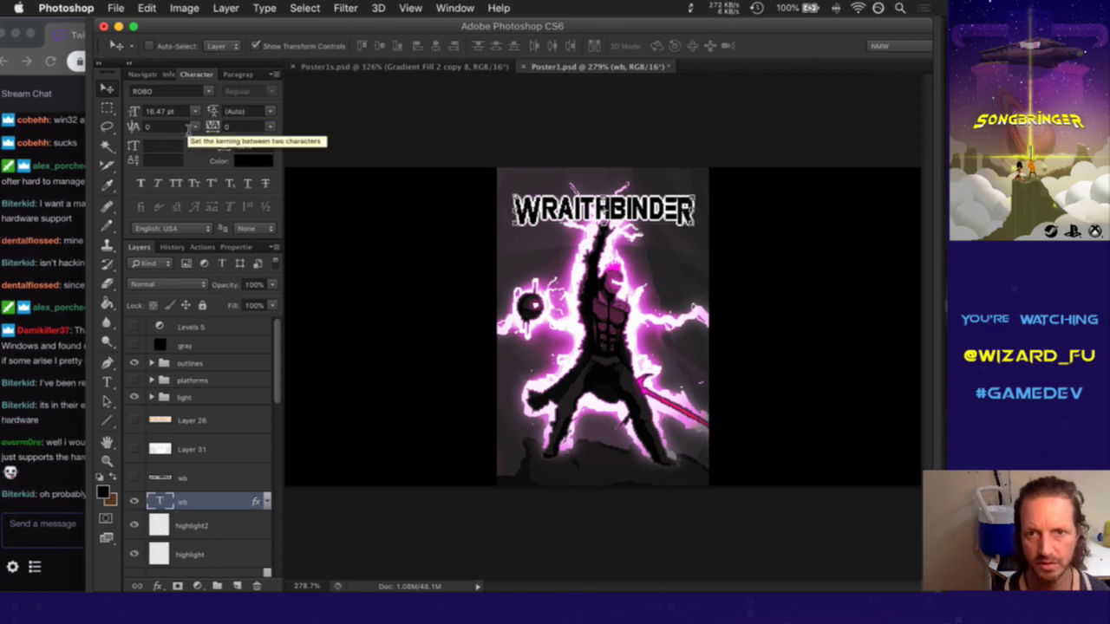
key("m")
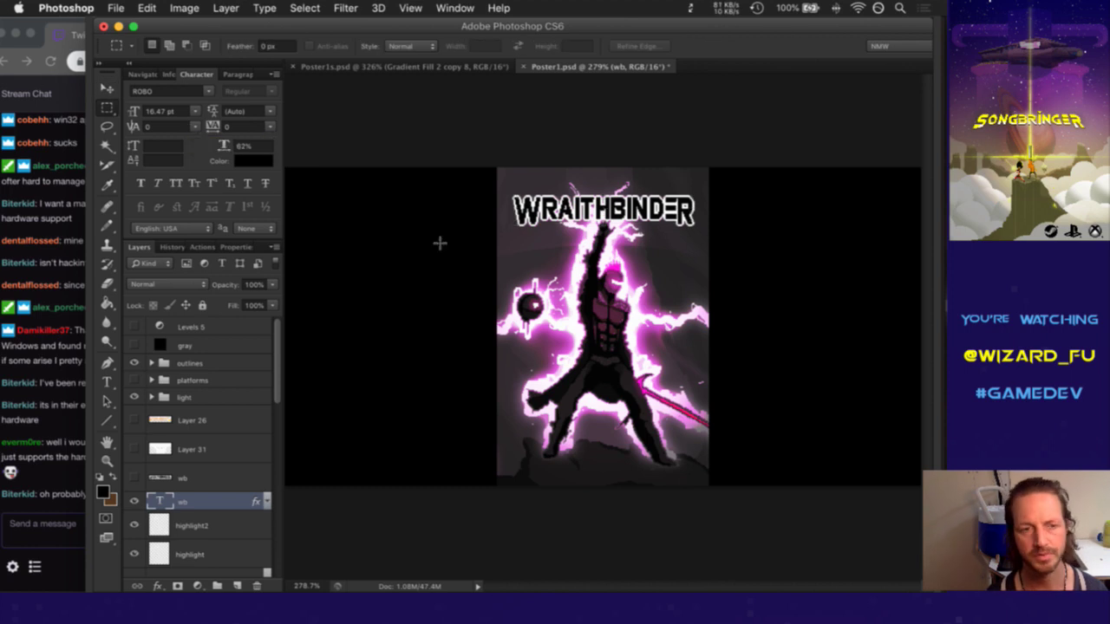
left_click(139, 75)
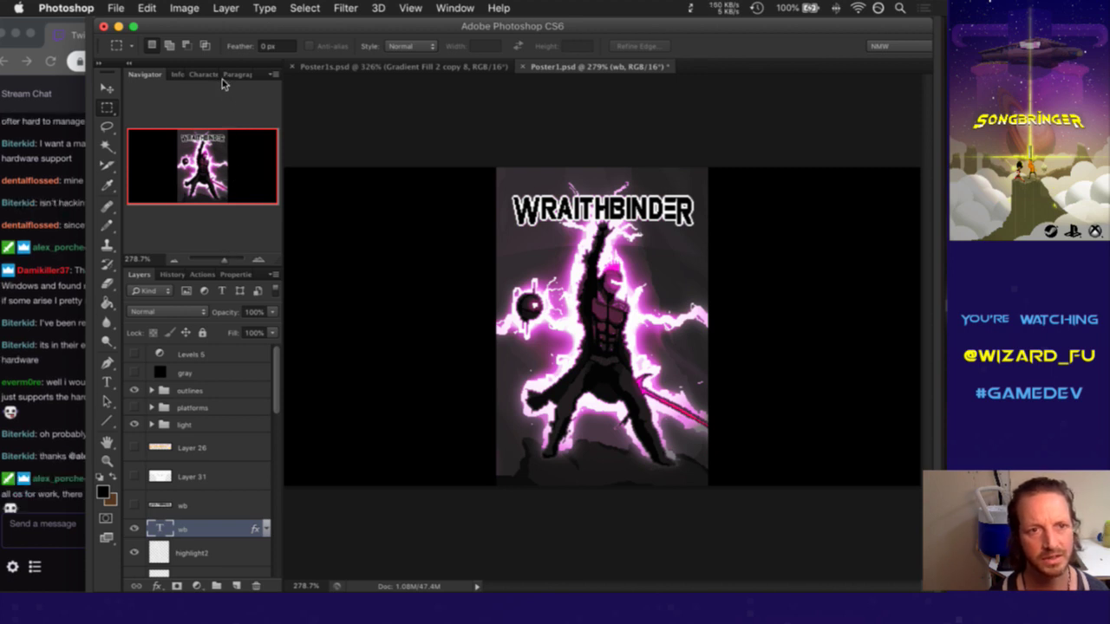
Switch to the Twitch chat in Chrome and read through the recent viewer messages about macOS and hardware
left_click(60, 516)
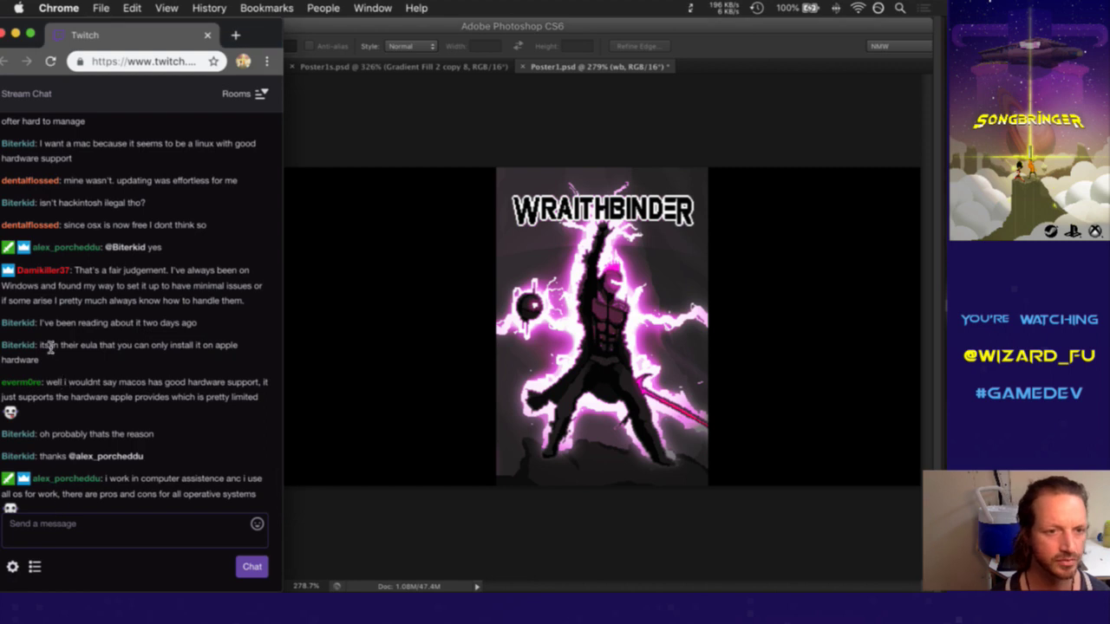
left_click_drag(53, 346, 89, 356)
left_click(96, 366)
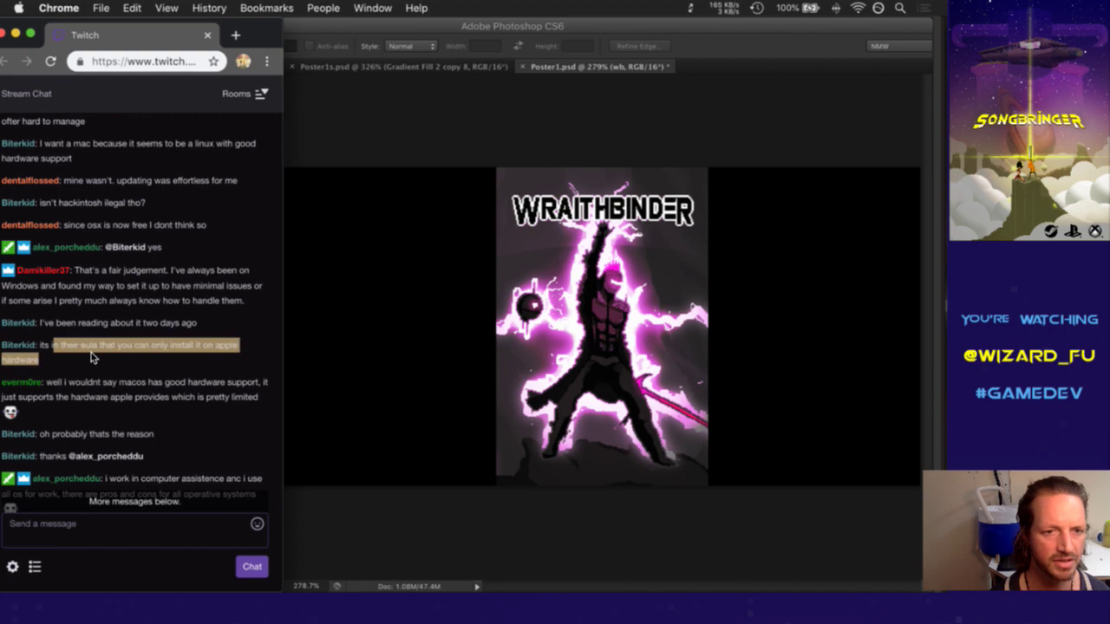
left_click(100, 363)
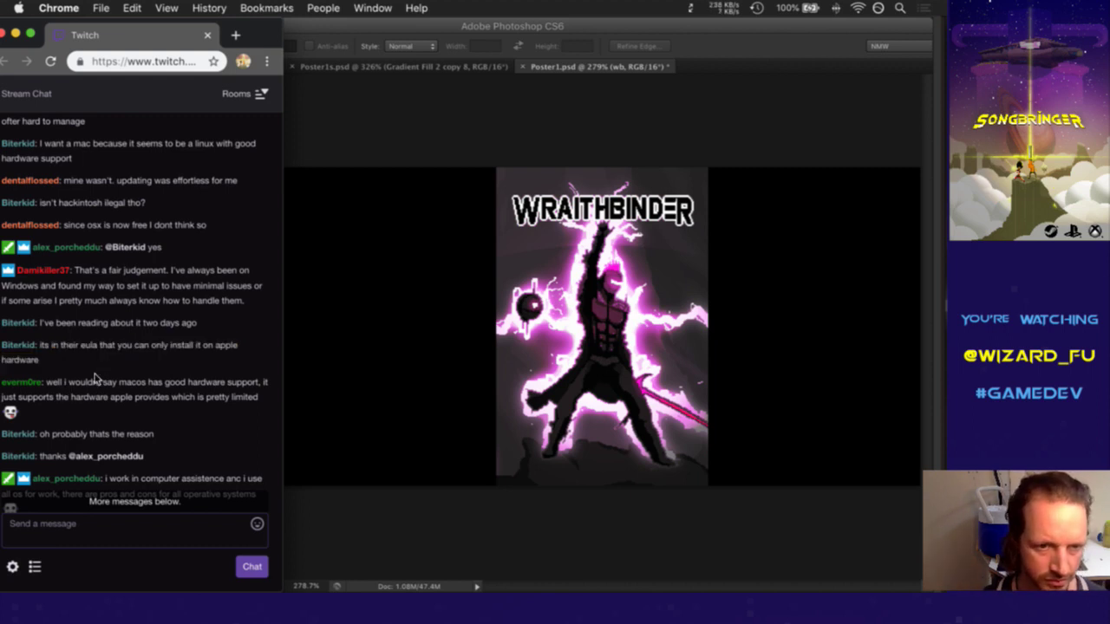
left_click_drag(87, 391, 120, 407)
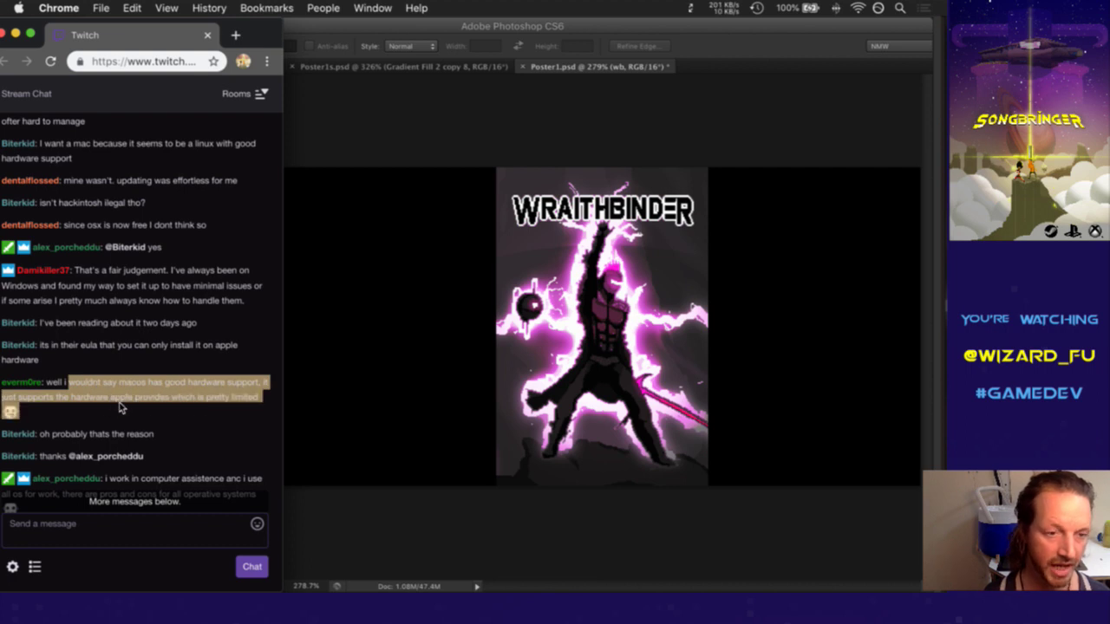
left_click(131, 415)
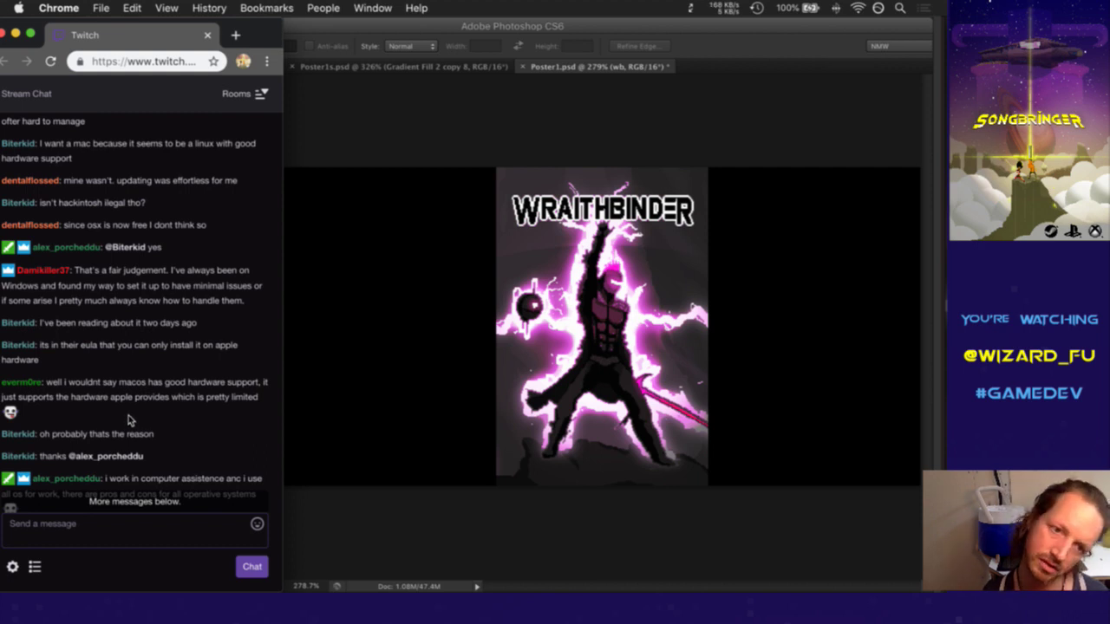
left_click_drag(180, 502, 144, 509)
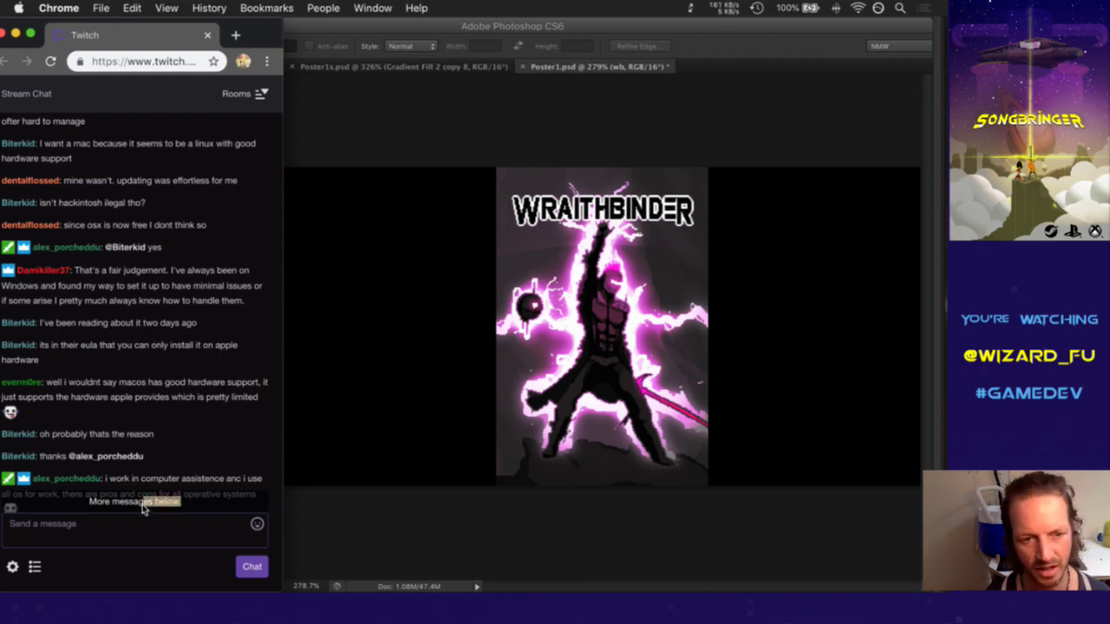
left_click(148, 503)
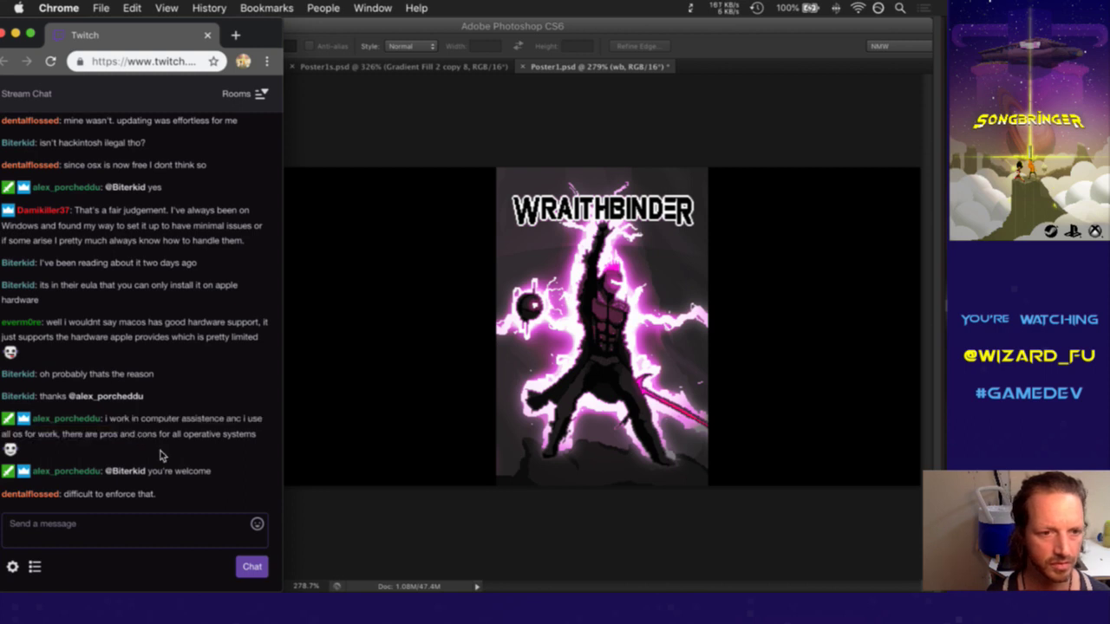
left_click_drag(68, 437, 186, 458)
left_click(186, 462)
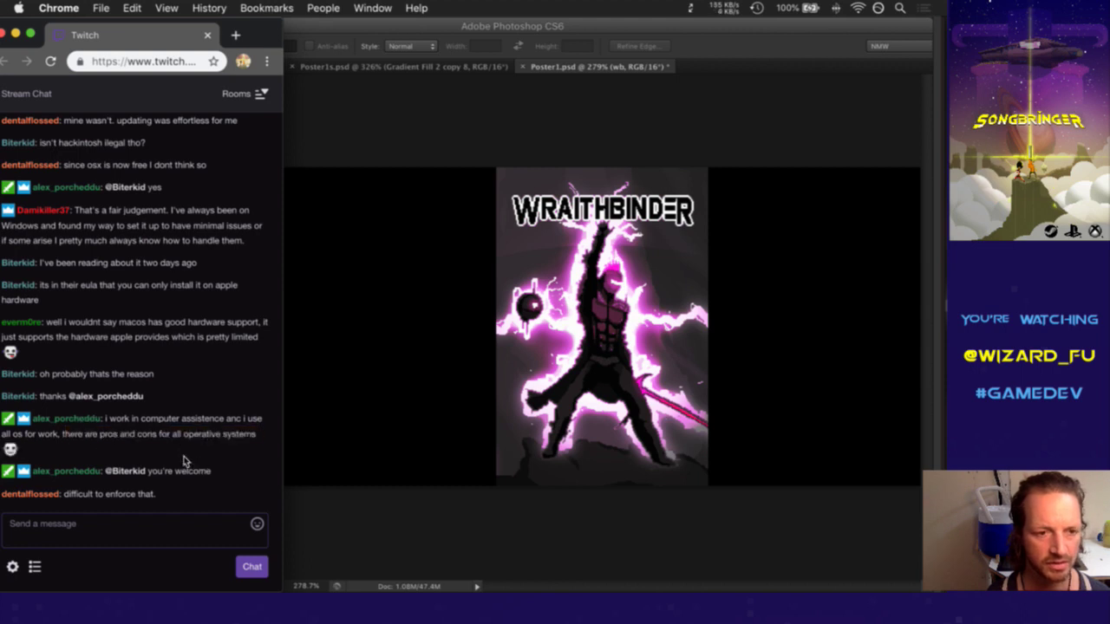
Switch back to Photoshop and save Poster1.psd
left_click(737, 47)
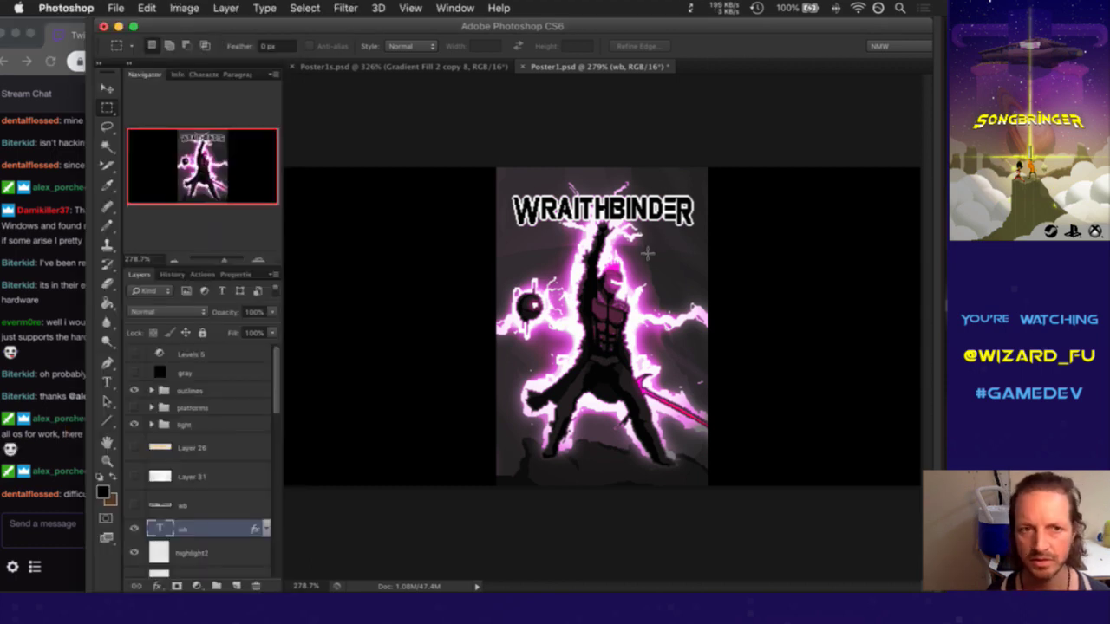
key("super+s")
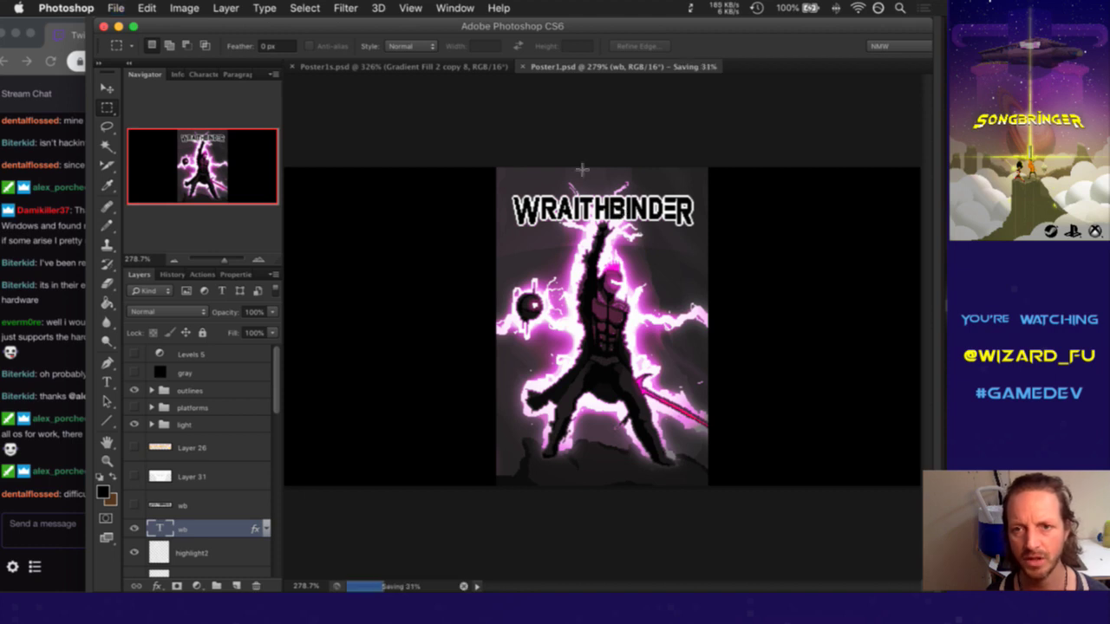
Open frame 1 of the Poster1s.psd document in the Timeline and select the Levels 4 layer in the light group
left_click(396, 68)
left_click_drag(270, 417, 264, 354)
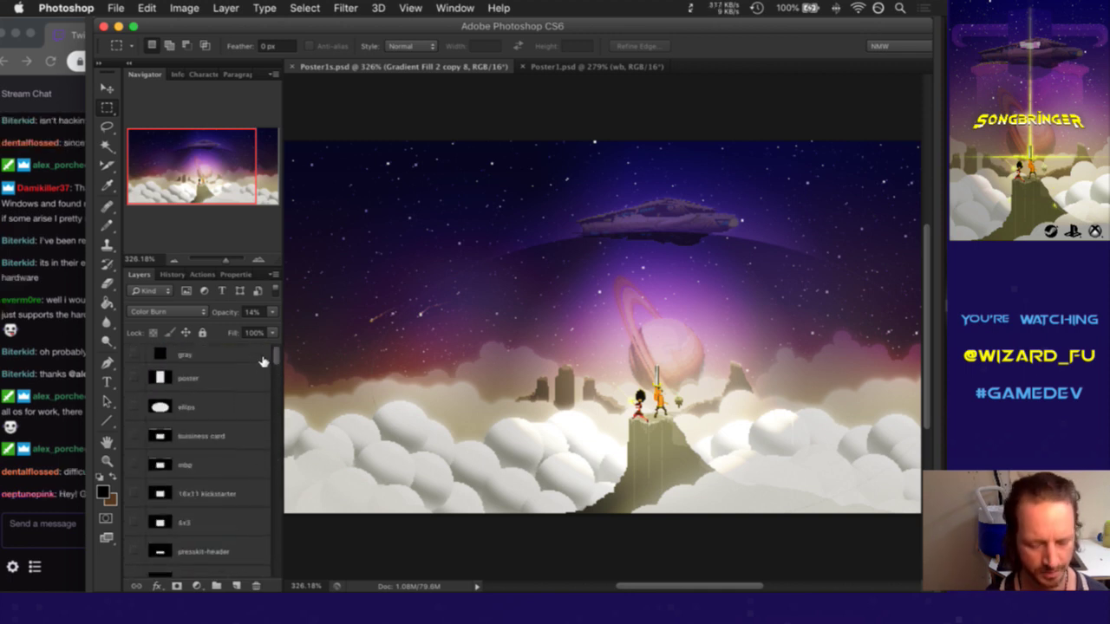
key("super+shift+t")
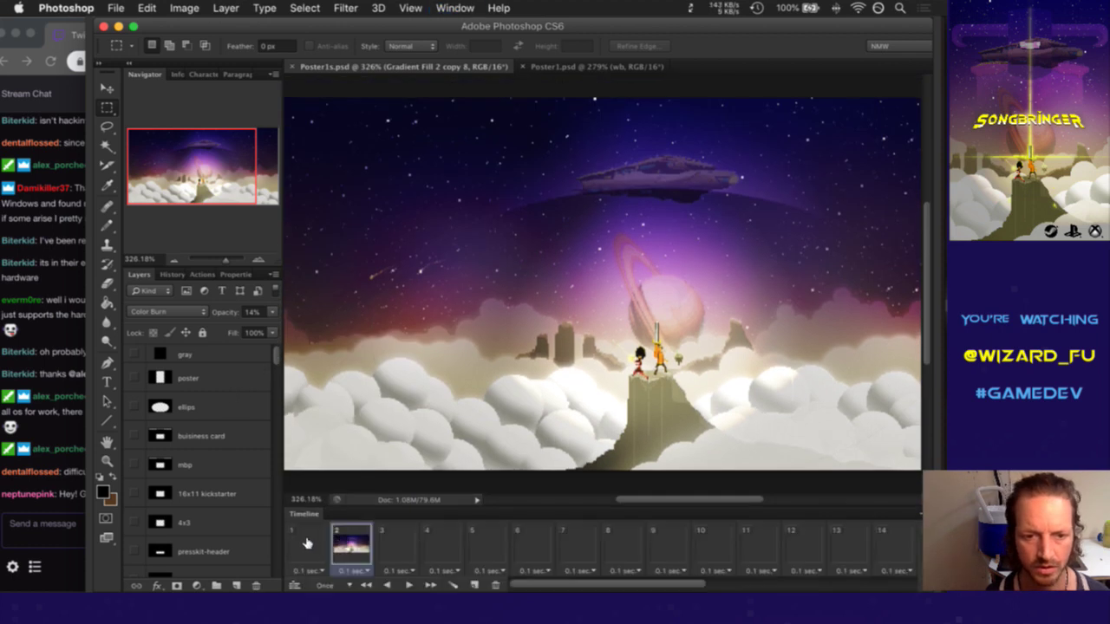
left_click(314, 539)
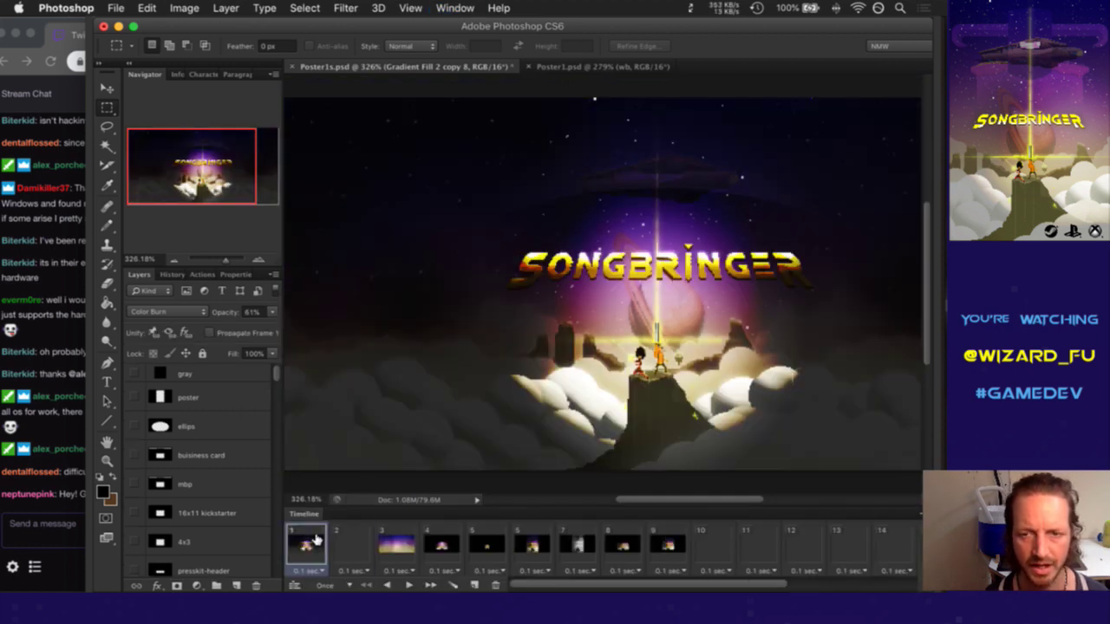
left_click_drag(280, 371, 274, 410)
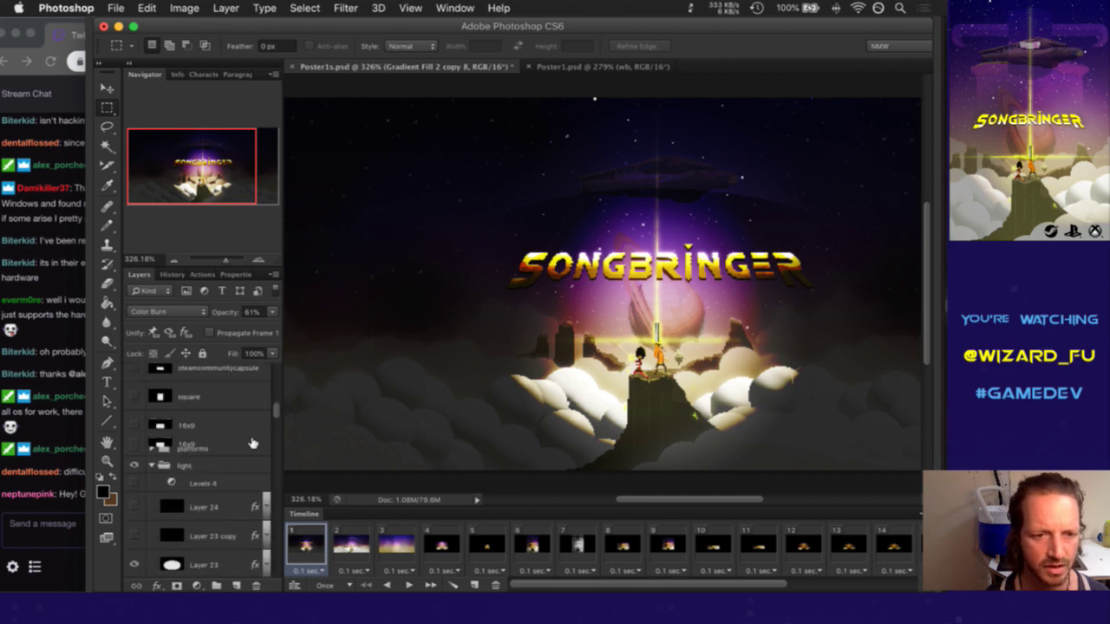
left_click(234, 478)
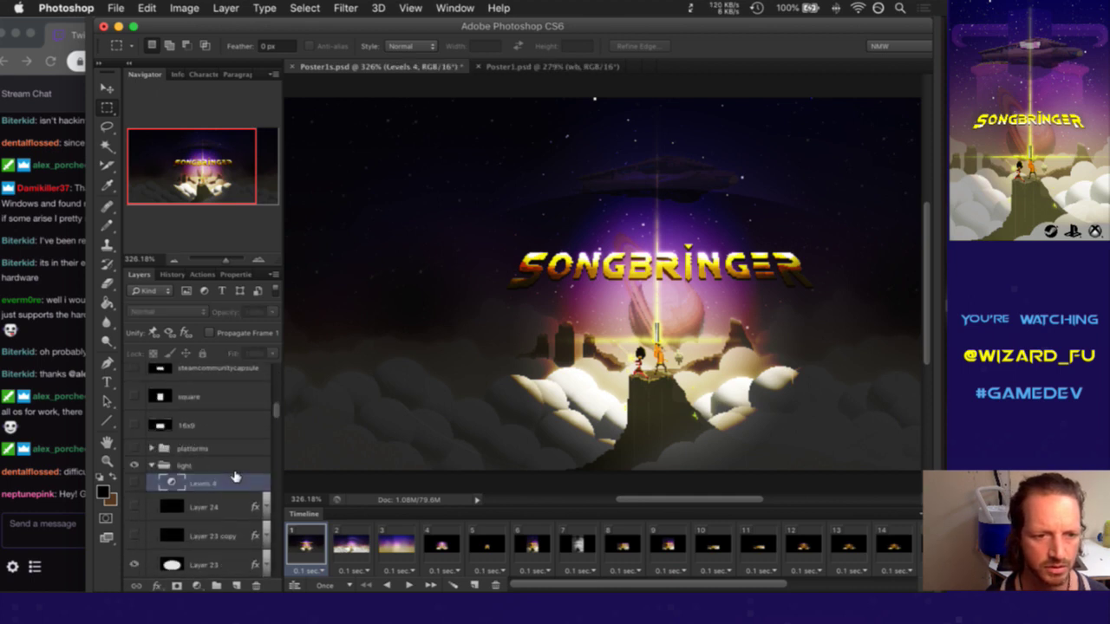
Switch to the Twitch chat in Chrome, read the newest messages and send an emote reply beginning with "wiz"
left_click(78, 473)
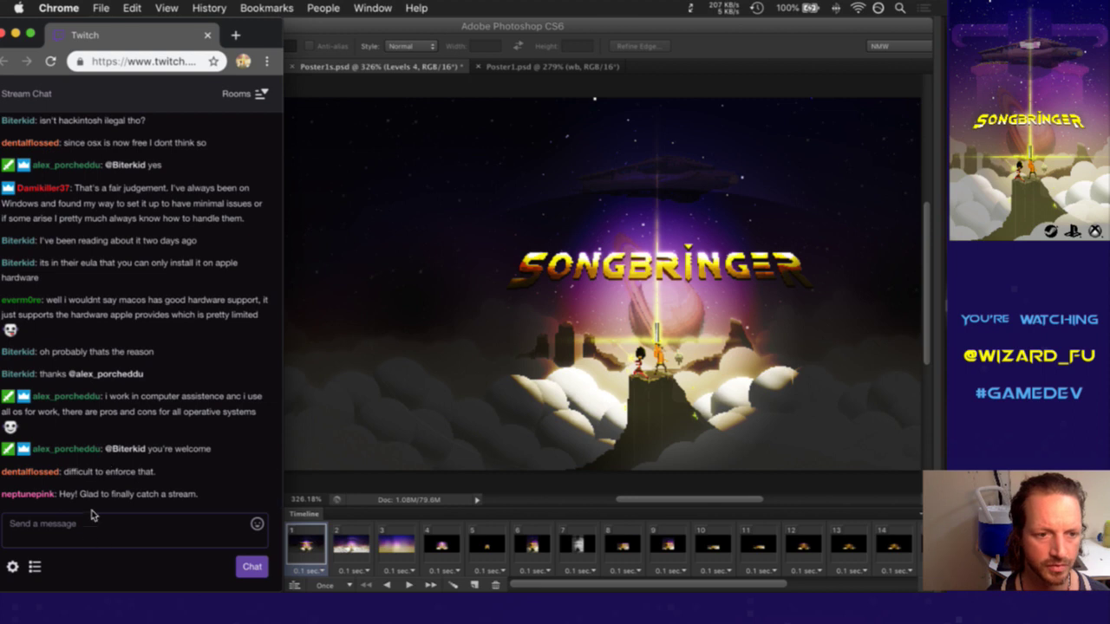
left_click_drag(87, 495, 167, 496)
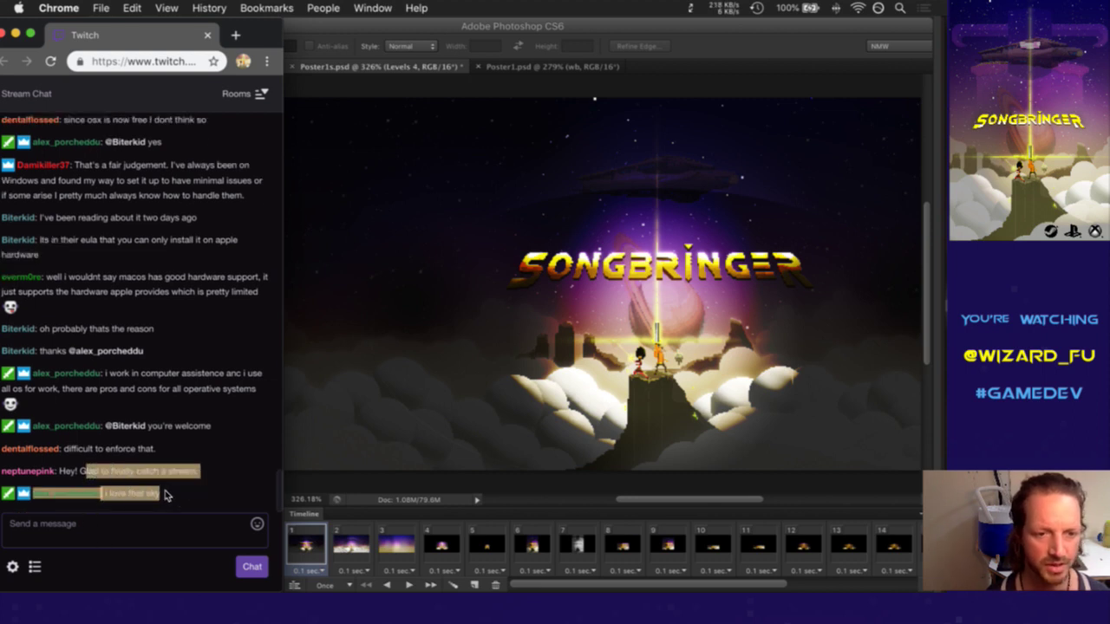
left_click(192, 493)
left_click(178, 543)
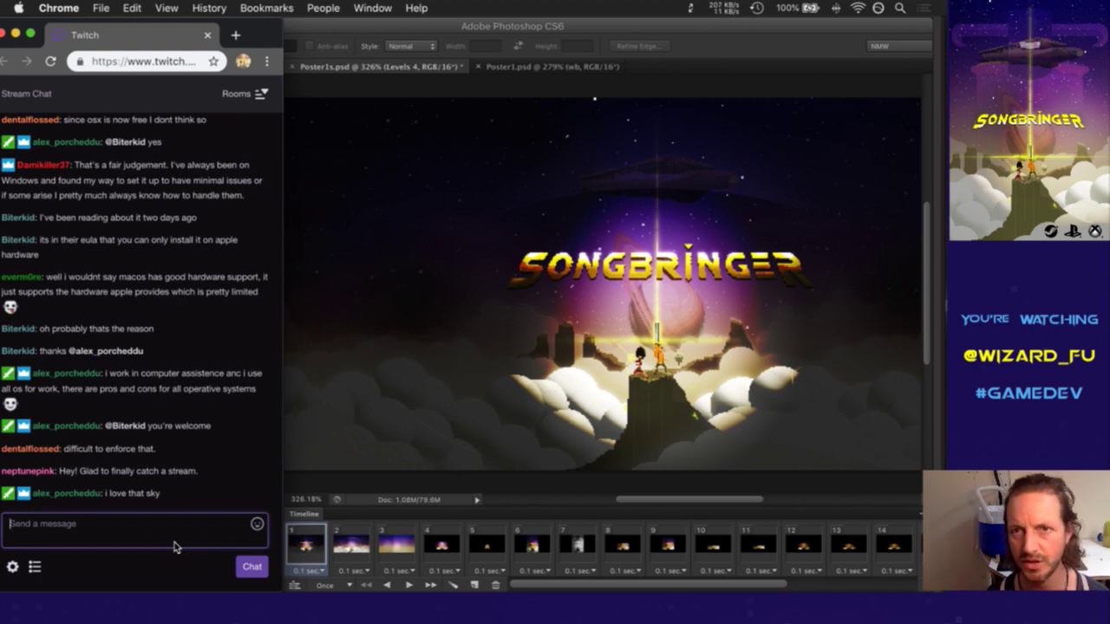
type("wiz")
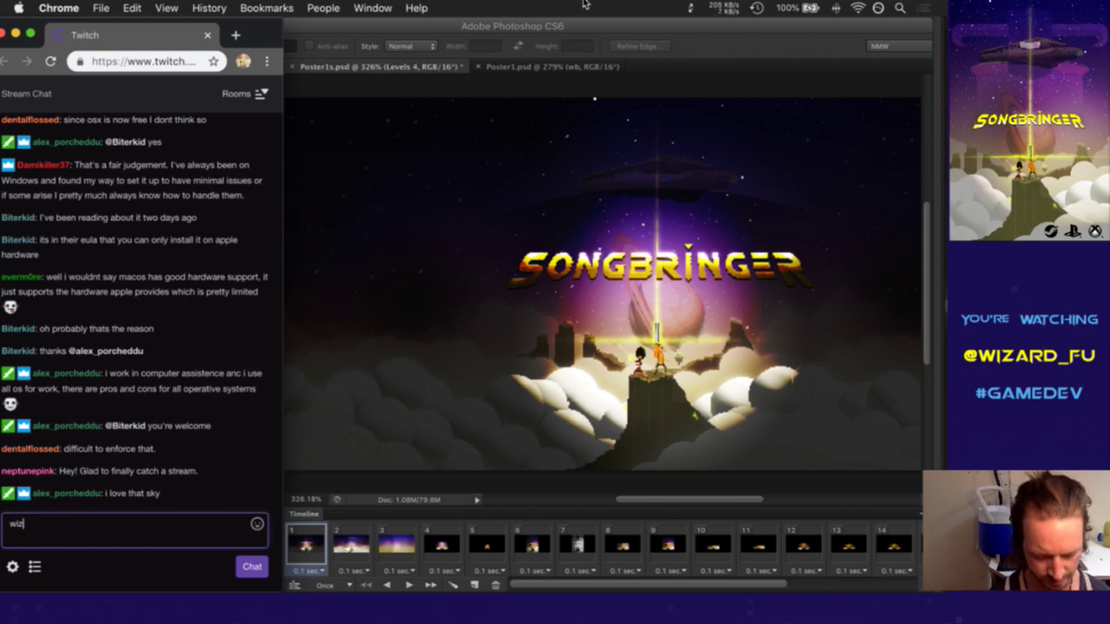
key("Return")
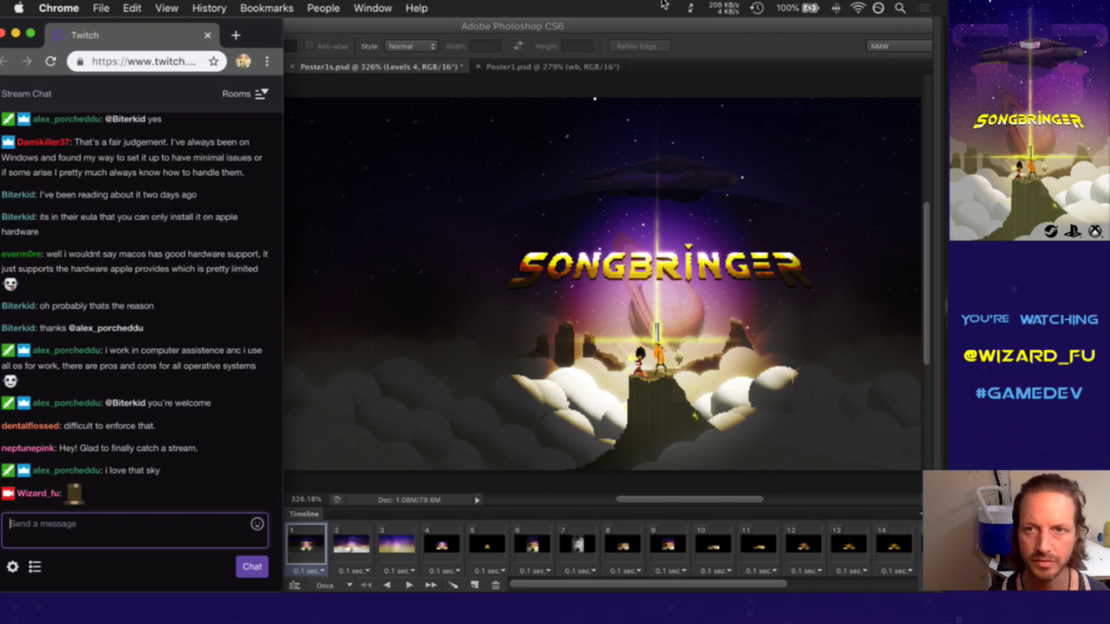
Switch back to Photoshop, preview timeline frame 6 of the Songbringer poster and return to frame 1
left_click(749, 41)
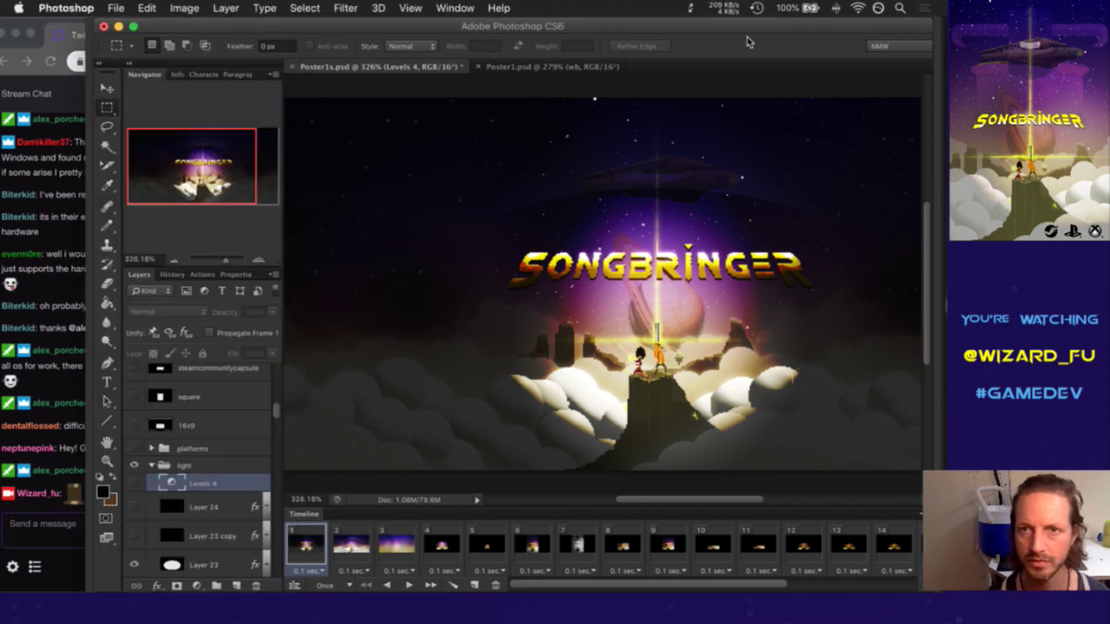
left_click(535, 544)
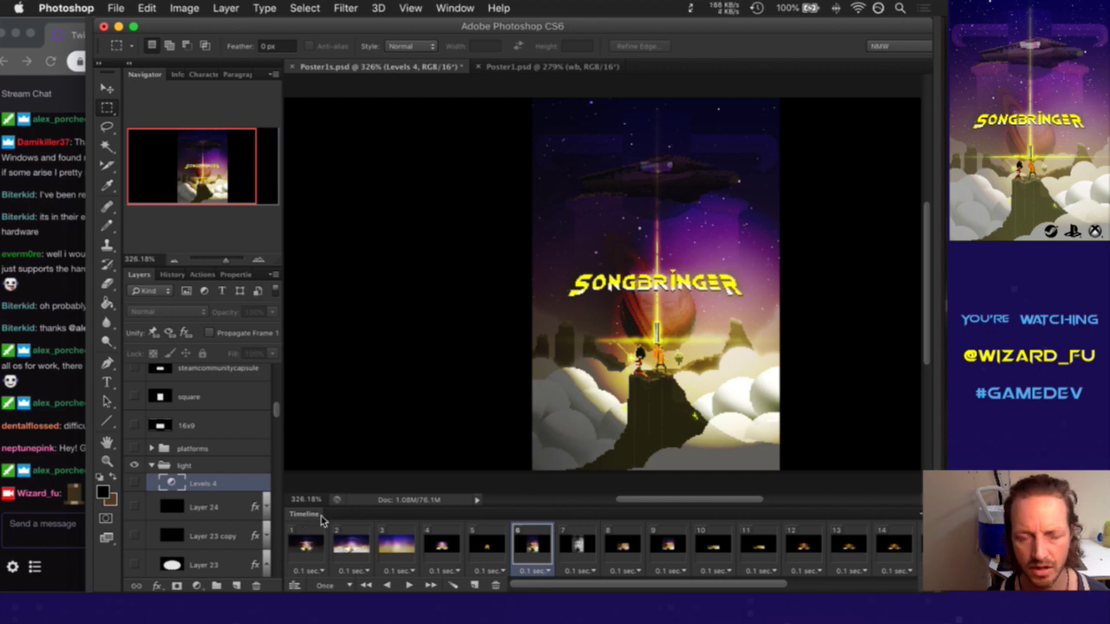
left_click(308, 544)
Select the light layer group and collapse it
scroll(277, 428, "down", 5)
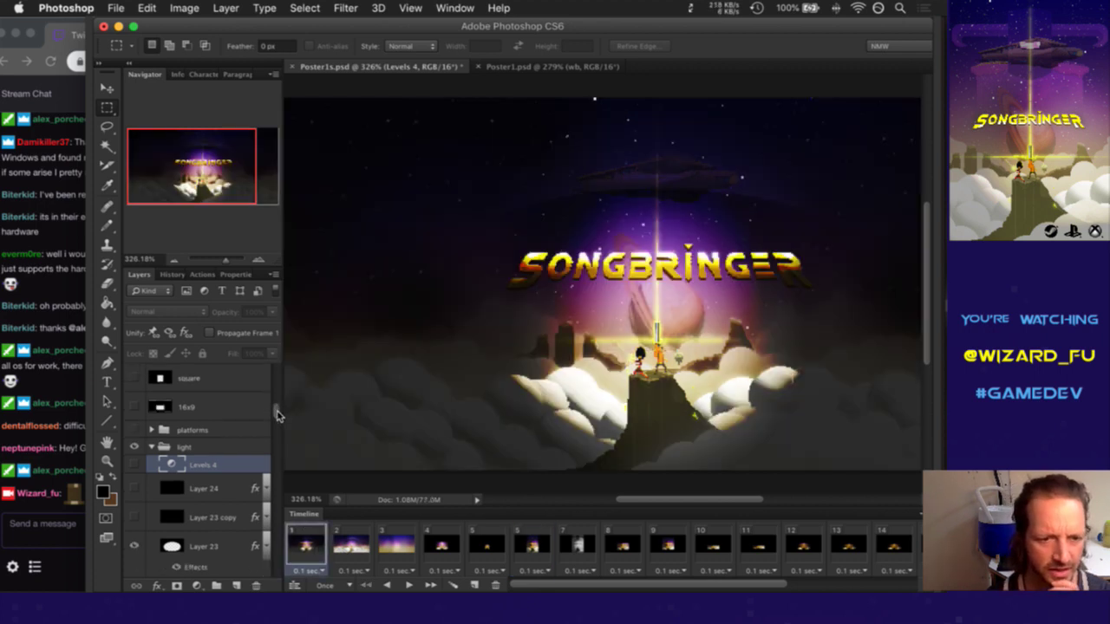
scroll(280, 428, "down", 5)
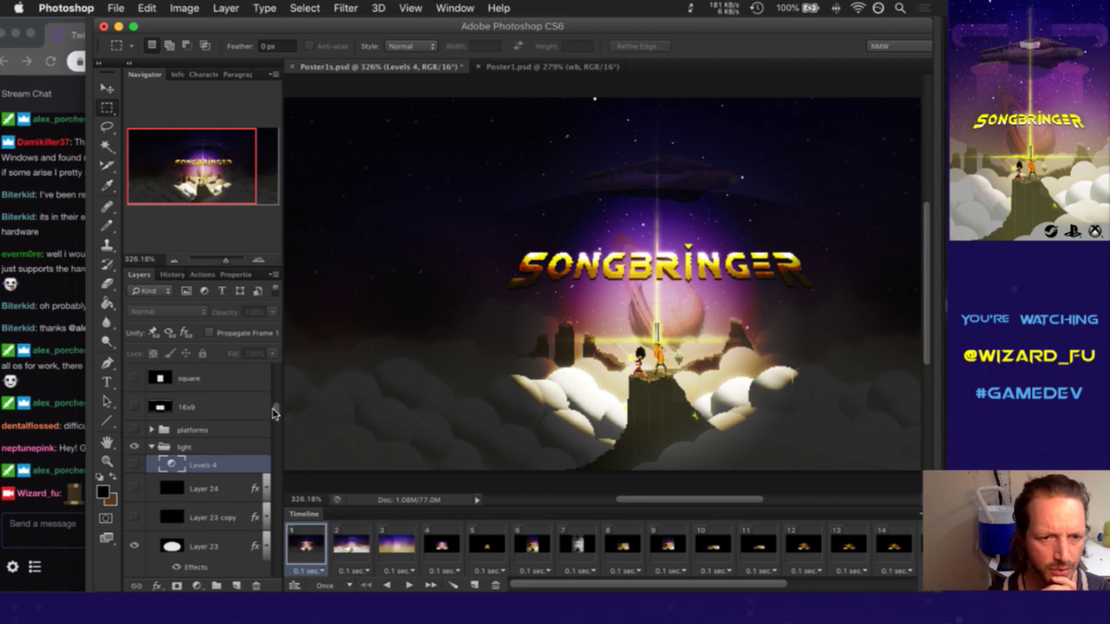
left_click(184, 448)
left_click(151, 446)
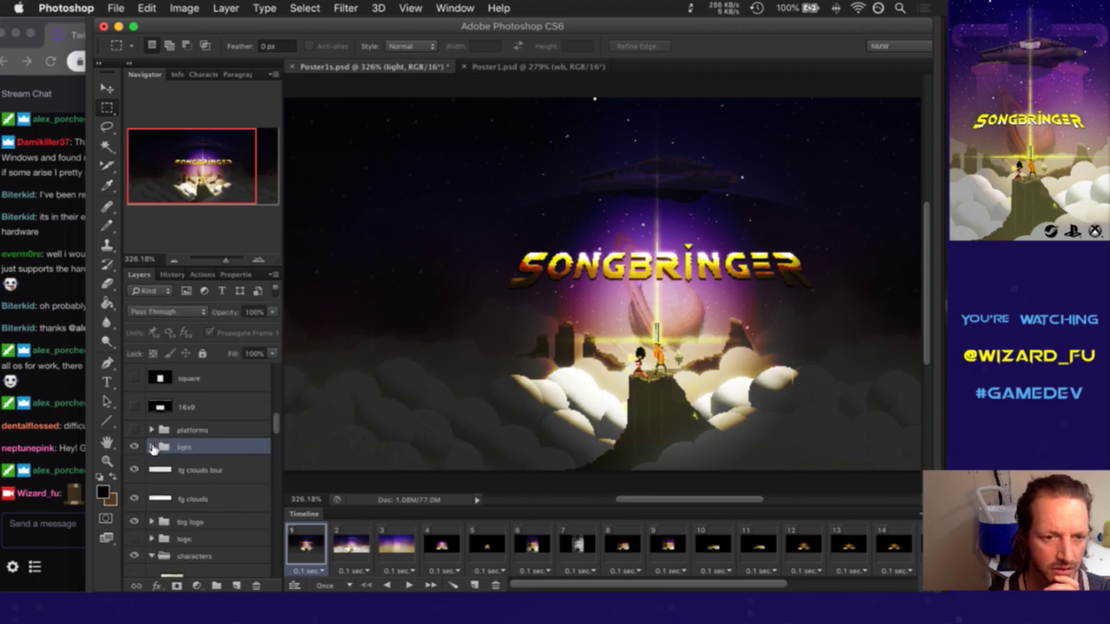
Expand the big logo group and select its logo layer
left_click(164, 521)
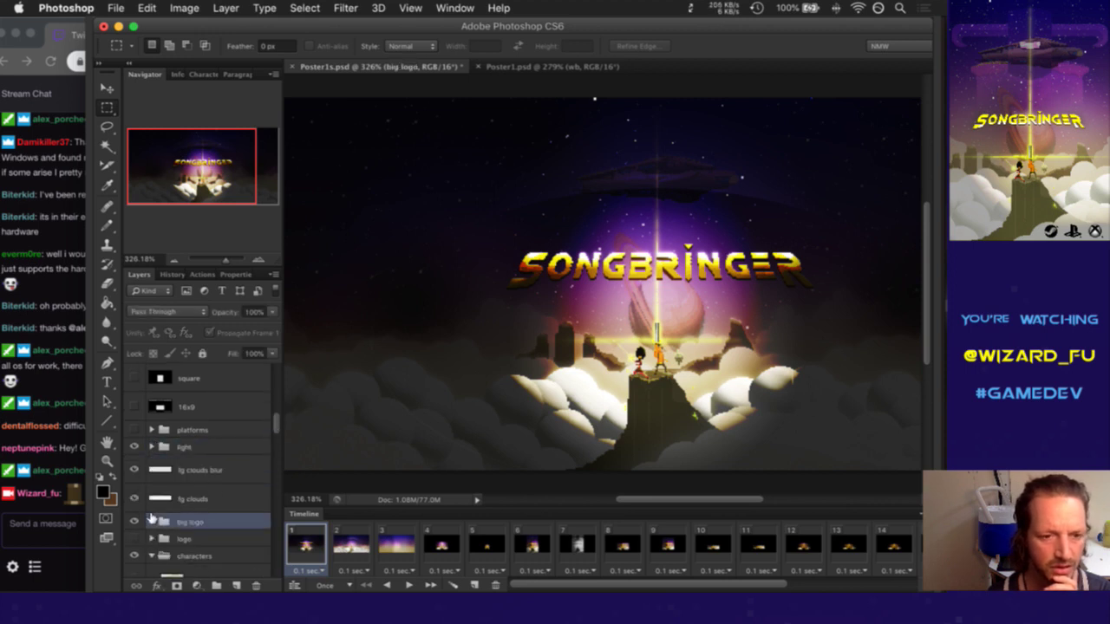
left_click(152, 522)
scroll(277, 429, "down", 5)
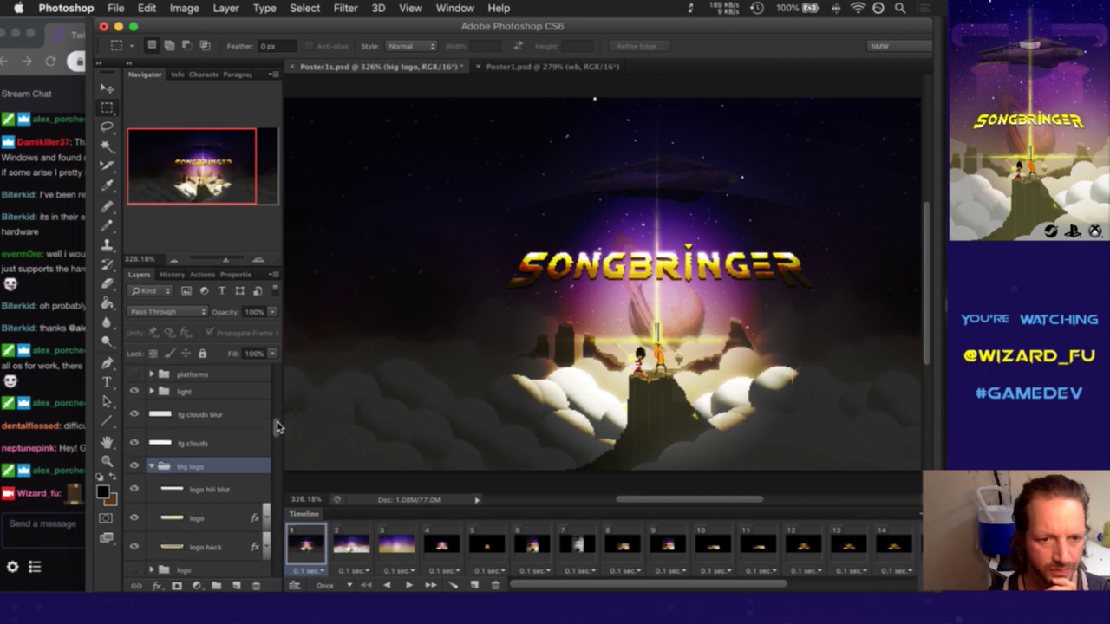
left_click(260, 444)
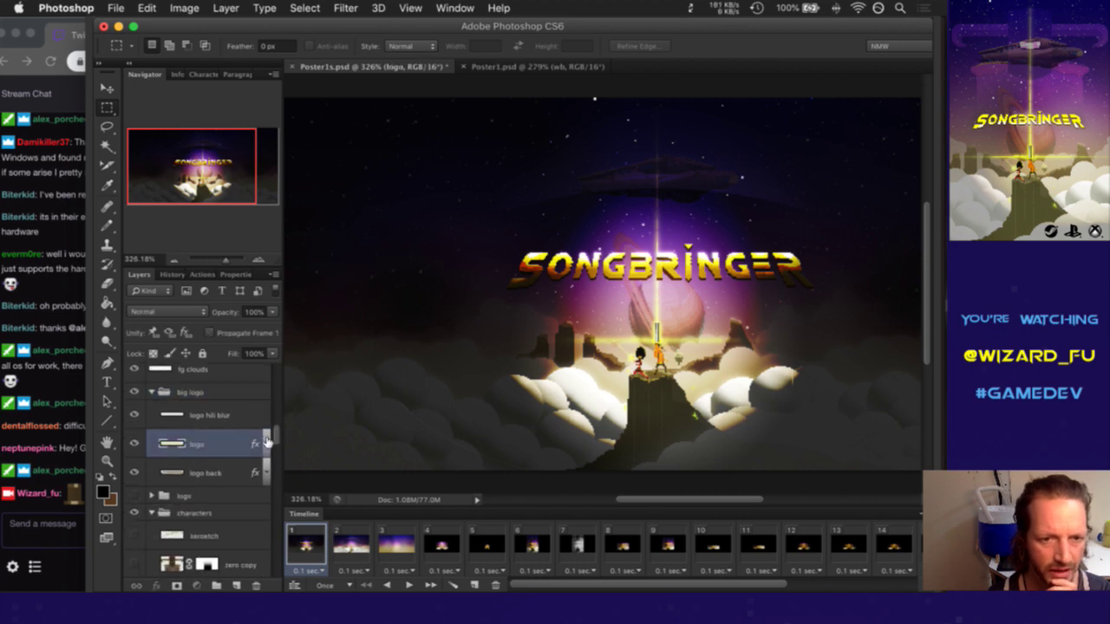
Inspect the Gradient Overlay effects on the big logo group's logo and logo back layers, toggling the logo's overlay to compare
left_click(266, 444)
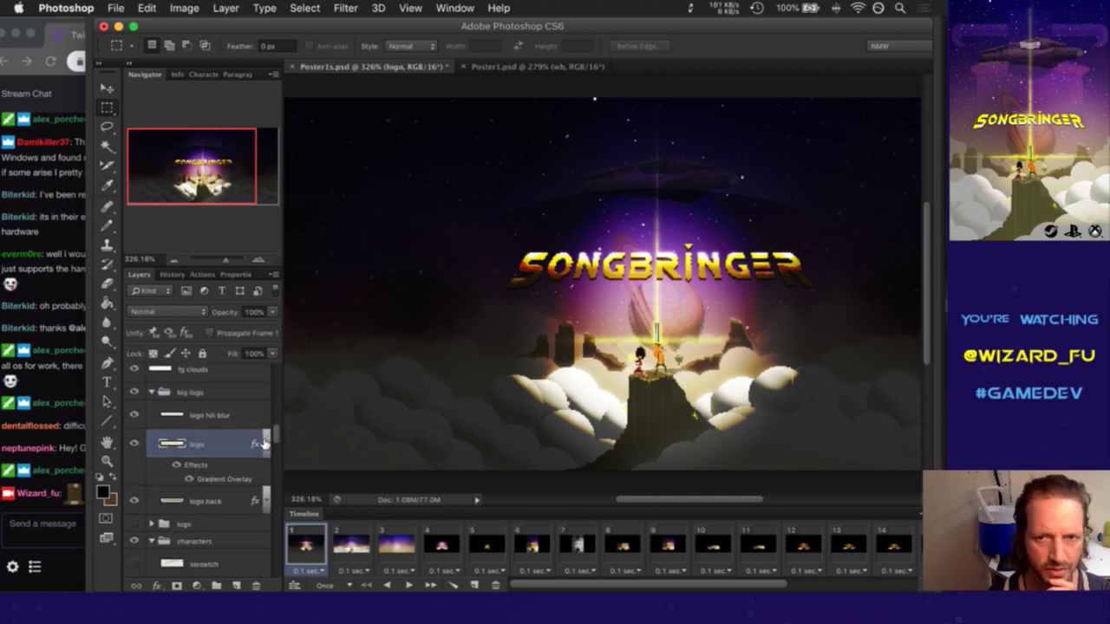
left_click(190, 479)
left_click(190, 479)
left_click(190, 479)
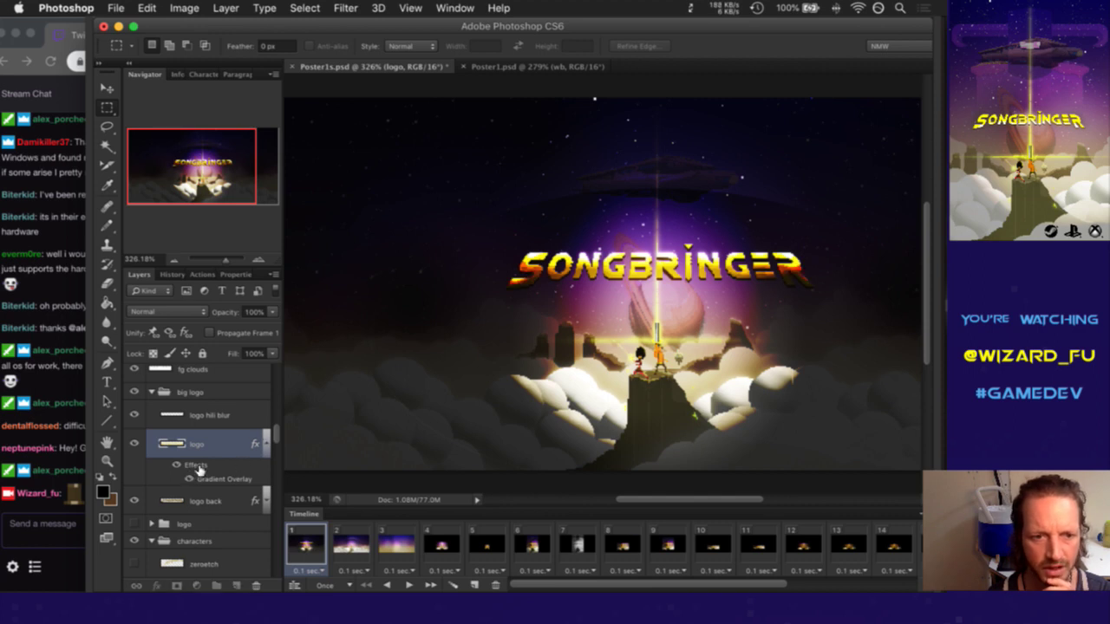
left_click(266, 444)
left_click(267, 473)
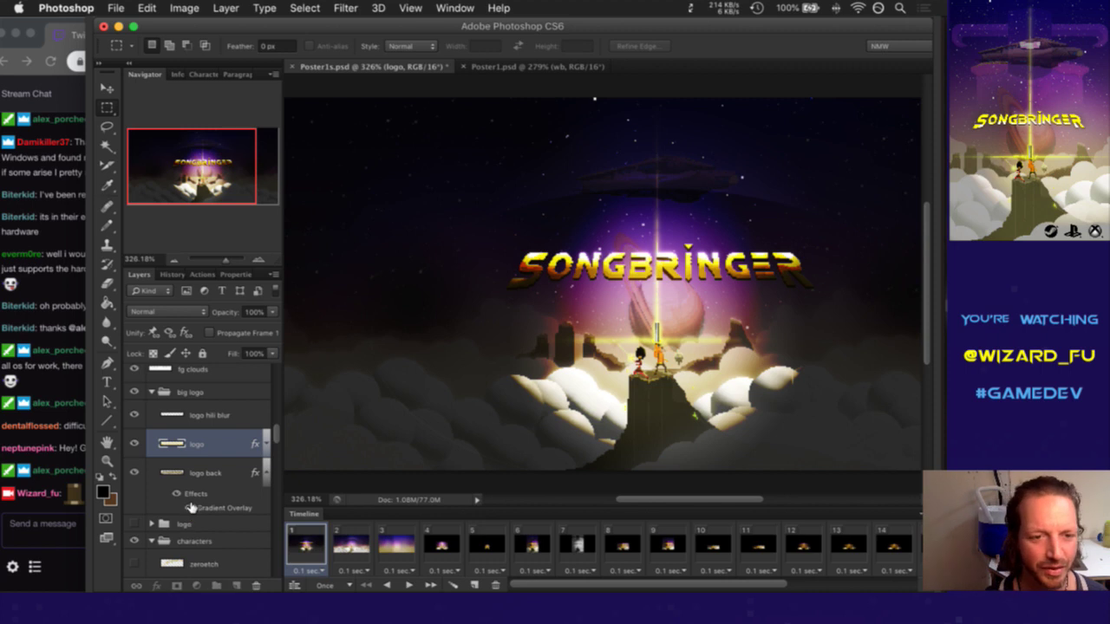
left_click(266, 472)
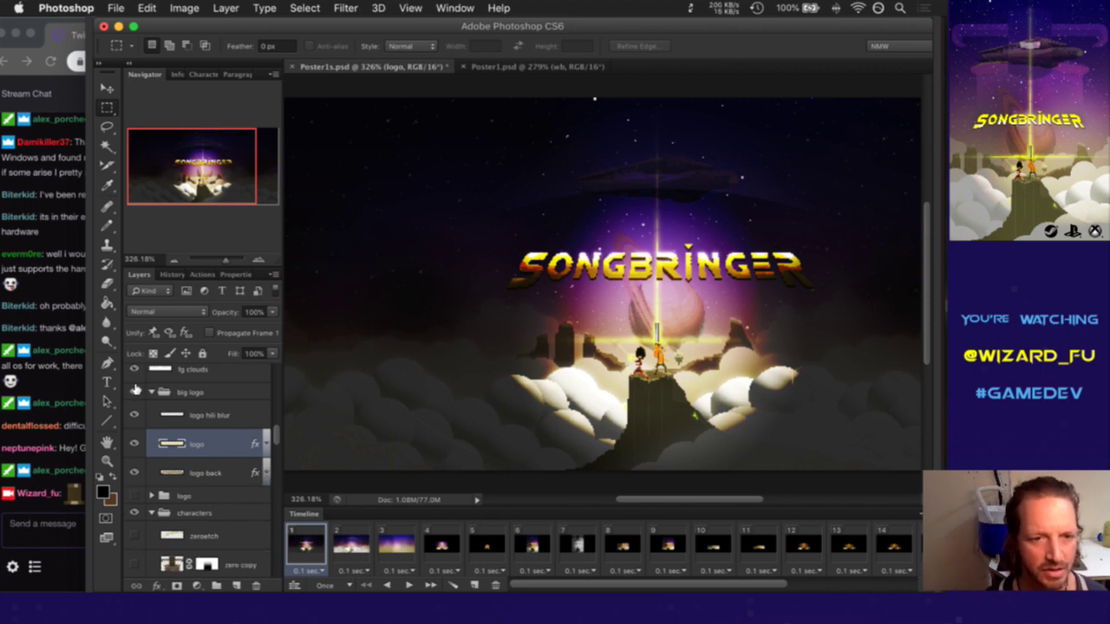
Hide the big logo group, show the smaller logo group and select its visible logo layer
left_click(134, 391)
left_click(135, 495)
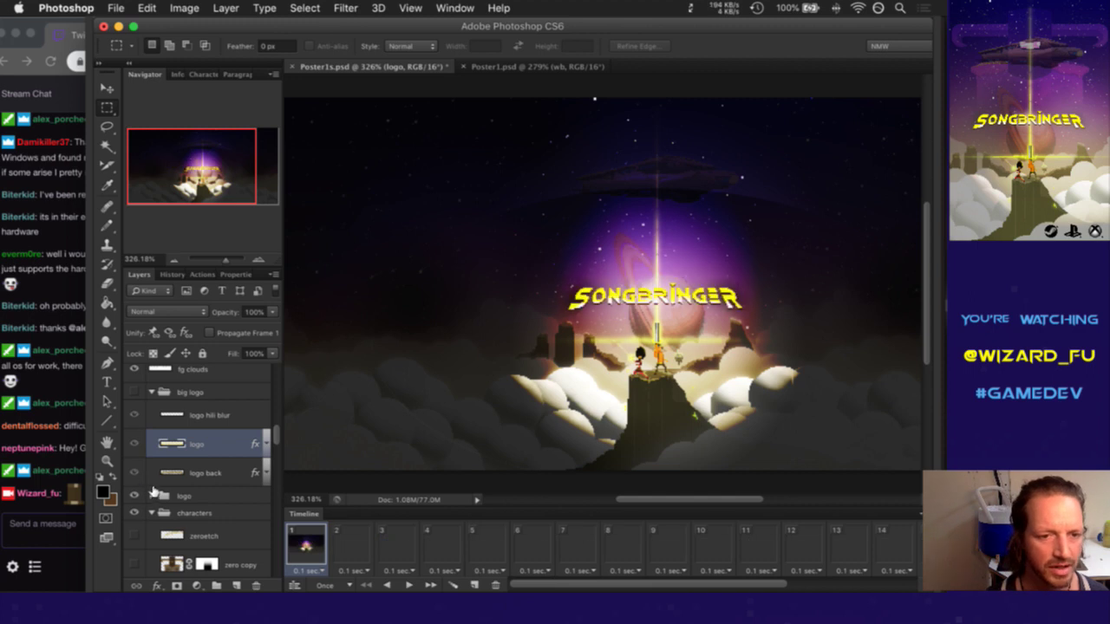
scroll(274, 433, "down", 4)
scroll(277, 439, "down", 3)
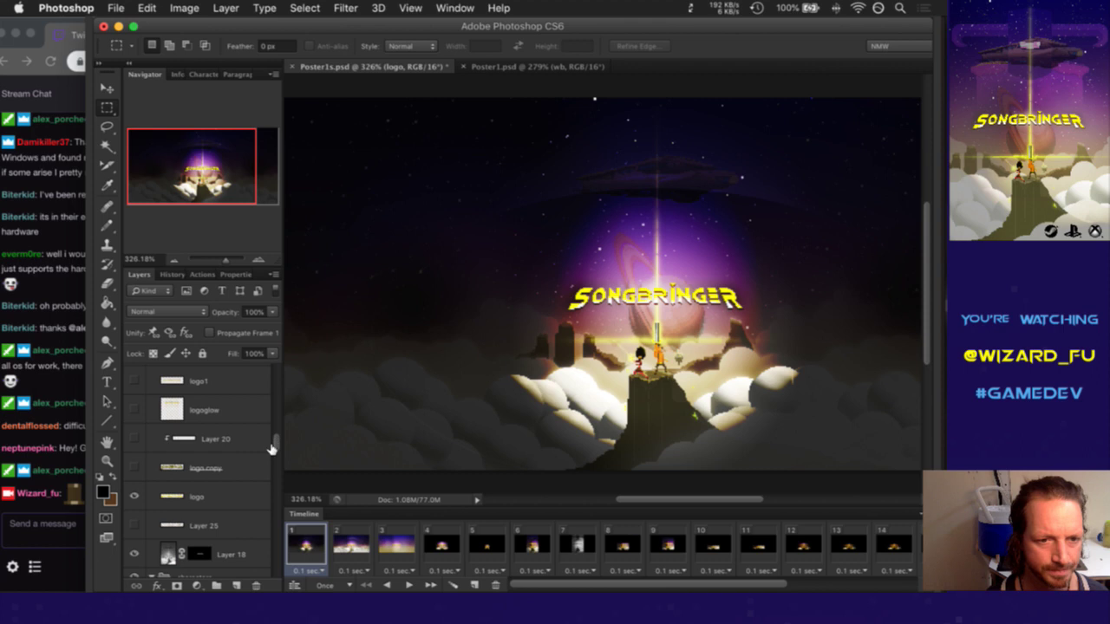
left_click(248, 496)
scroll(279, 447, "down", 3)
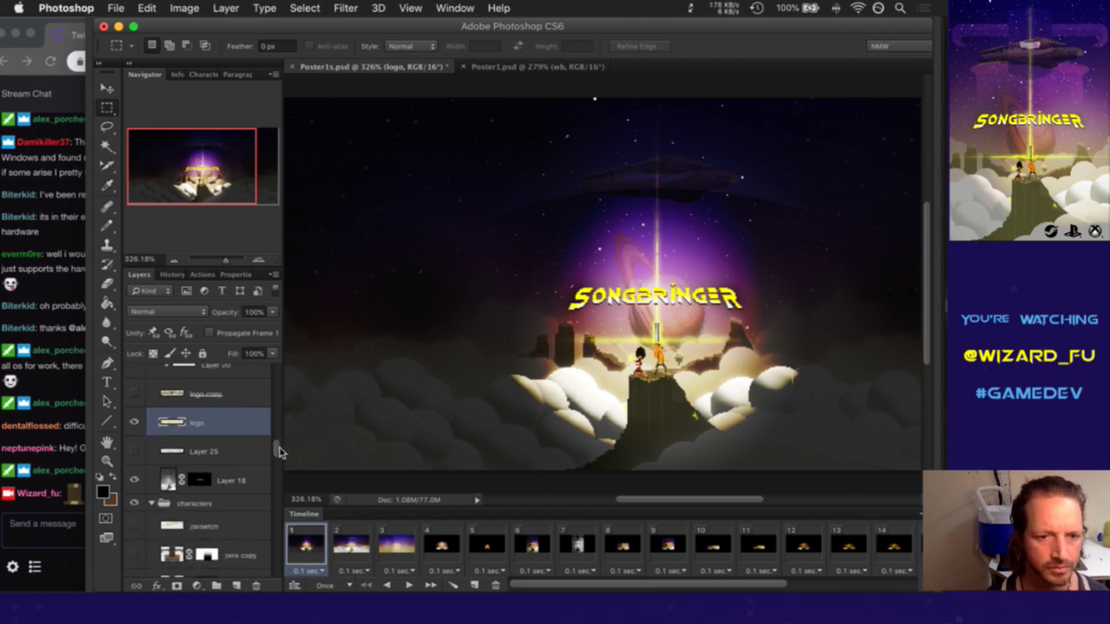
Preview the logo copy layer inside the smaller logo group and hide it again
scroll(279, 448, "up", 2)
scroll(280, 447, "up", 3)
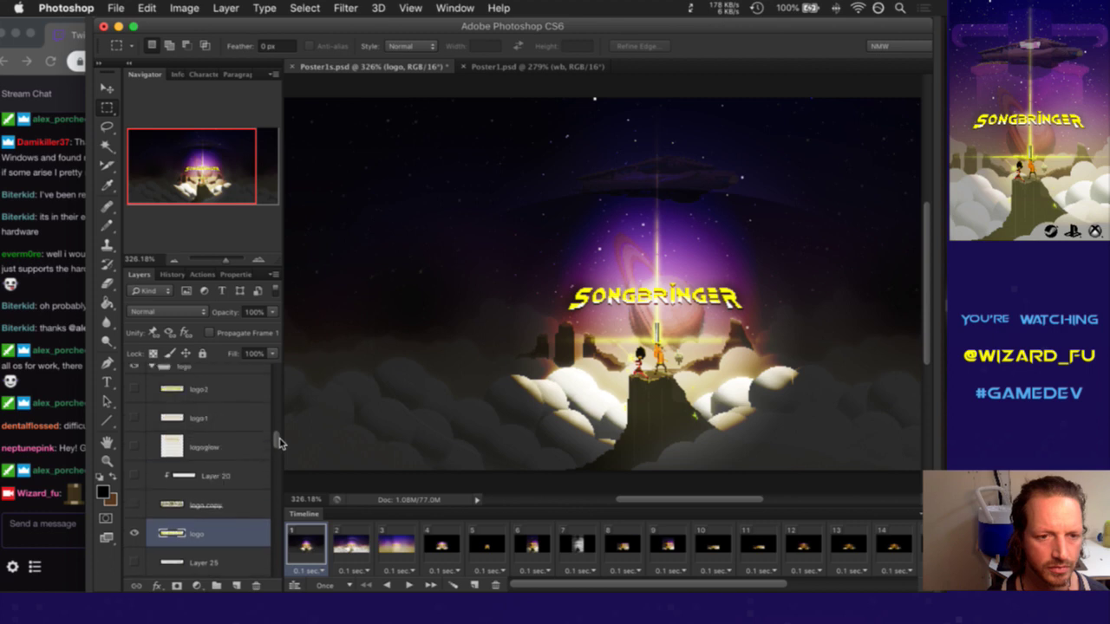
left_click(135, 503)
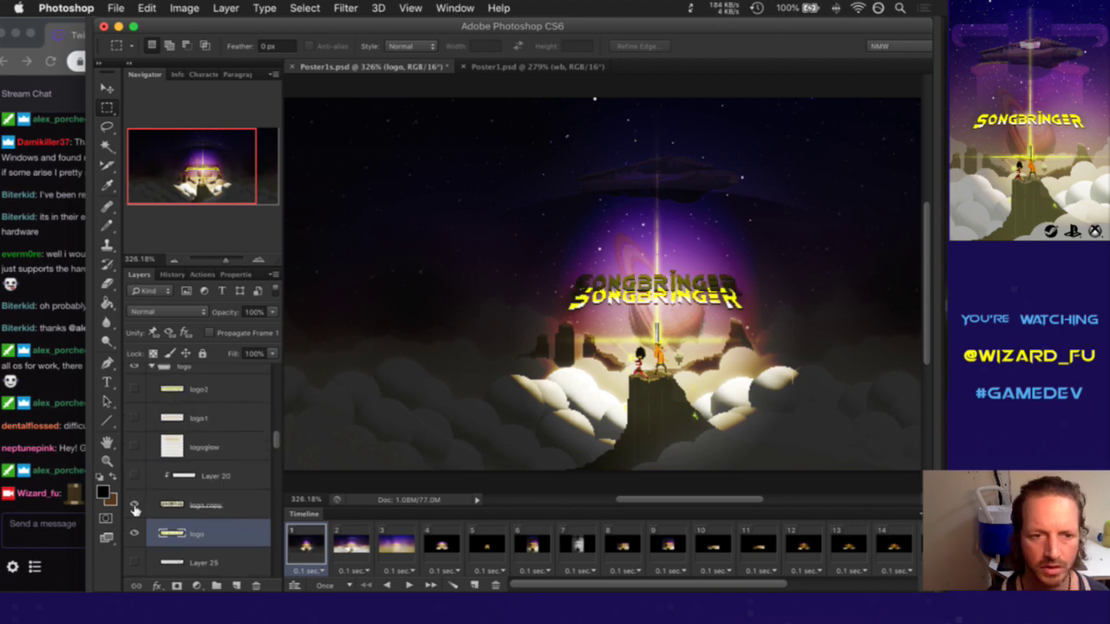
left_click(134, 503)
scroll(281, 449, "down", 3)
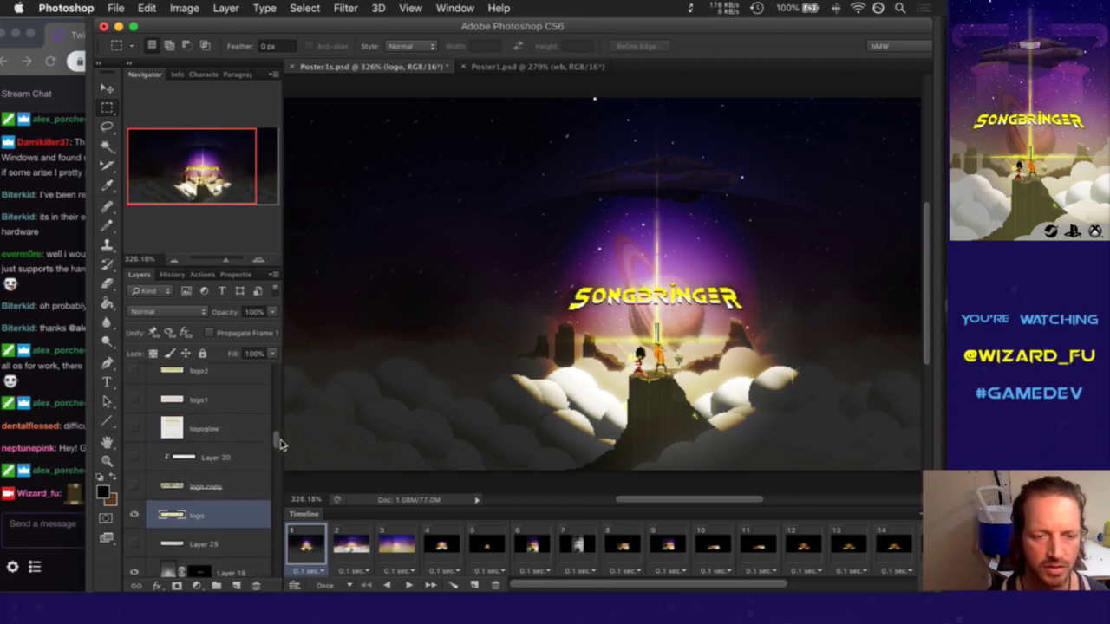
Hide and collapse the smaller logo group, and select the big logo group
scroll(280, 449, "up", 3)
scroll(280, 440, "up", 2)
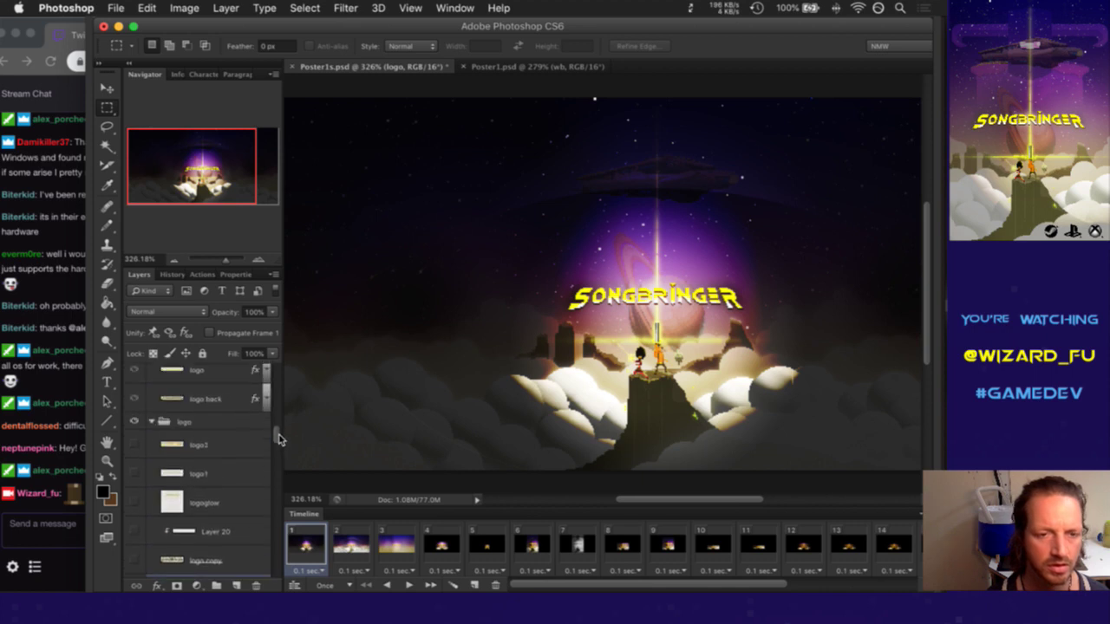
left_click(134, 422)
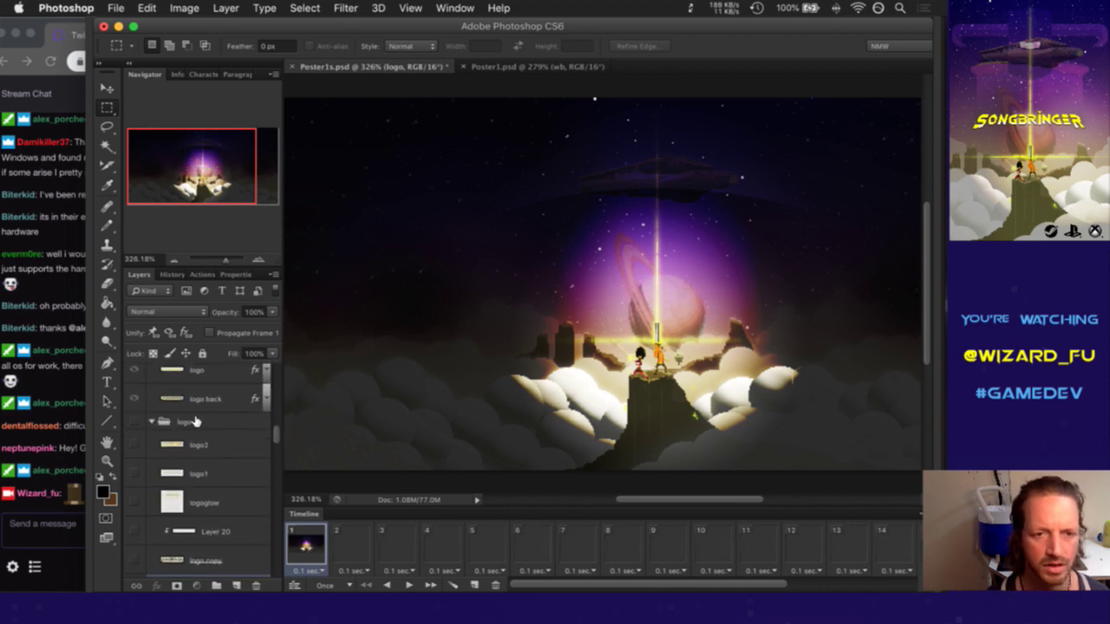
left_click(227, 430)
scroll(264, 429, "up", 5)
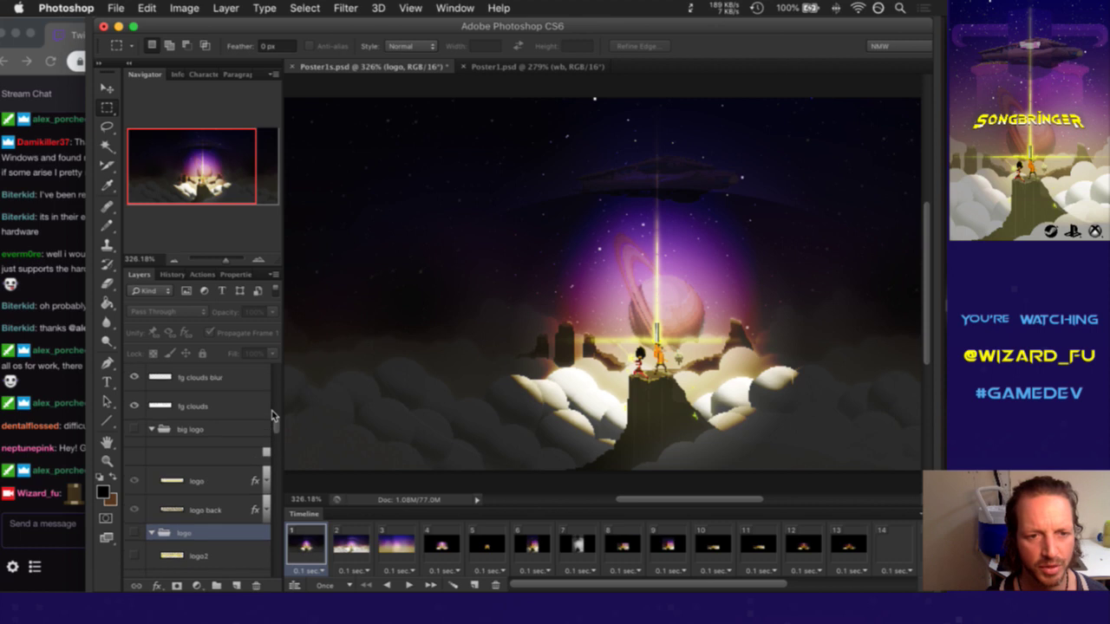
left_click(152, 515)
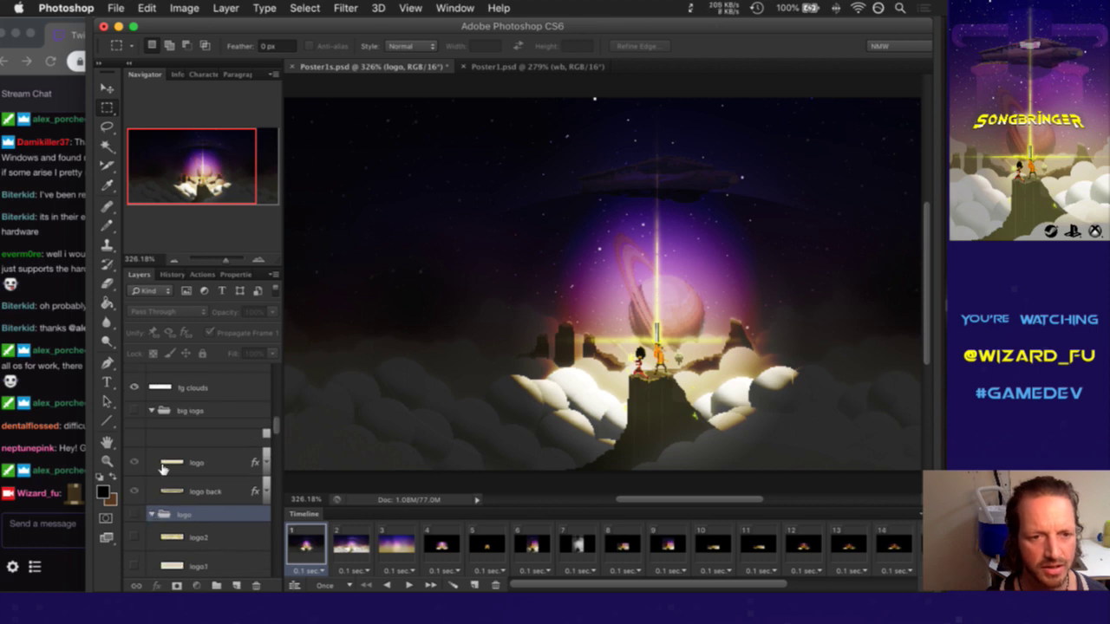
left_click(197, 409)
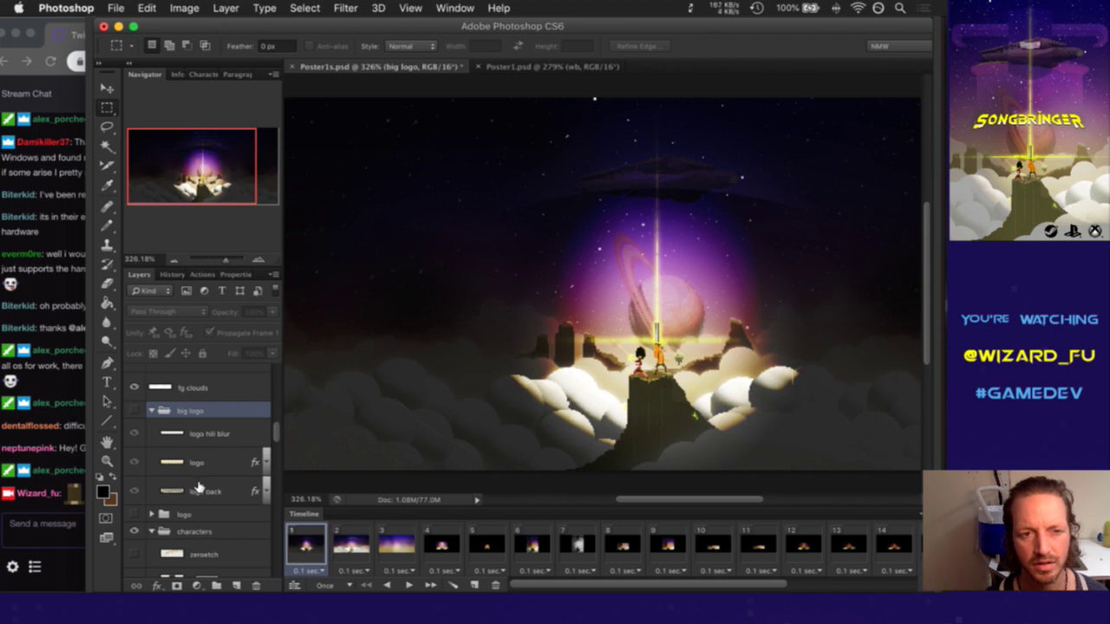
Bring up the Open dialog to choose another document
left_click(116, 8)
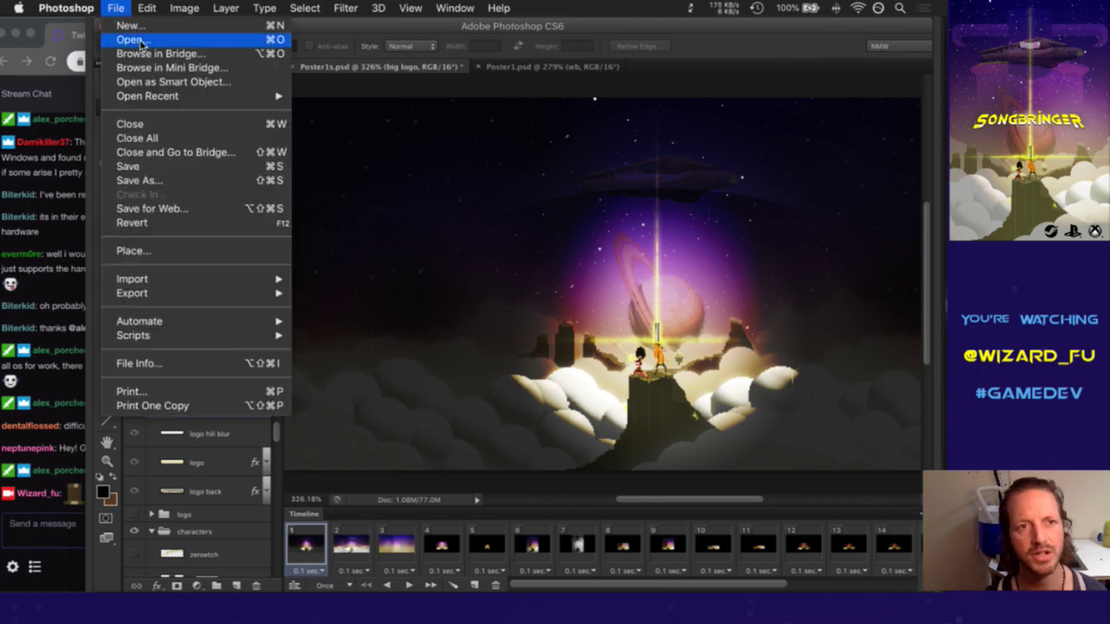
left_click(142, 41)
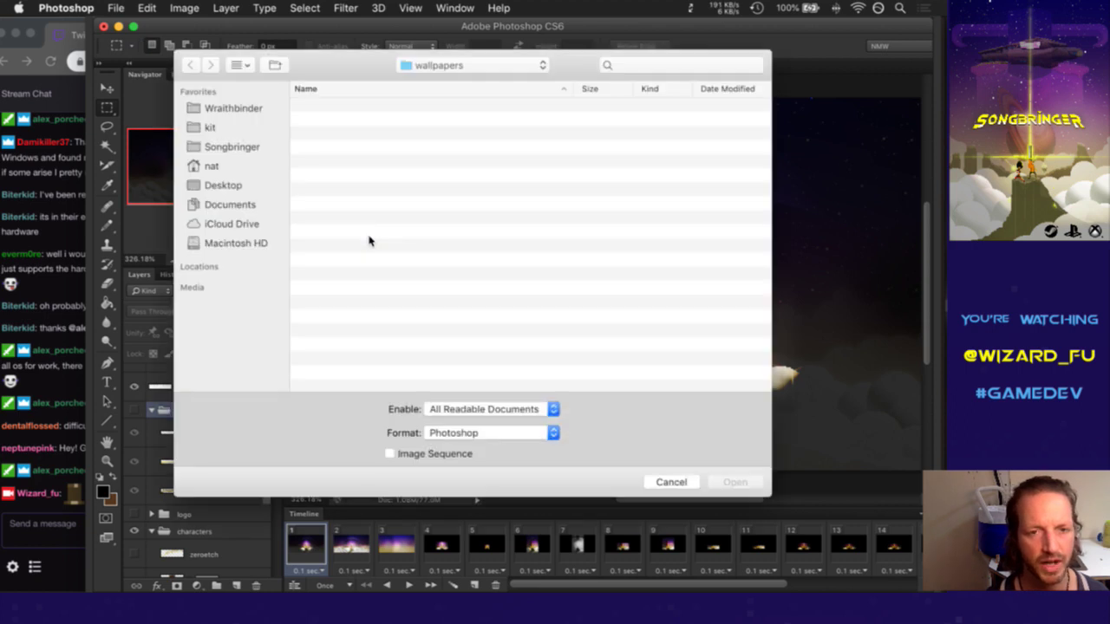
left_click_drag(323, 68, 371, 79)
Switch to Gameshow to check the live stream, and minimize its window to return to Photoshop
key("super+Tab")
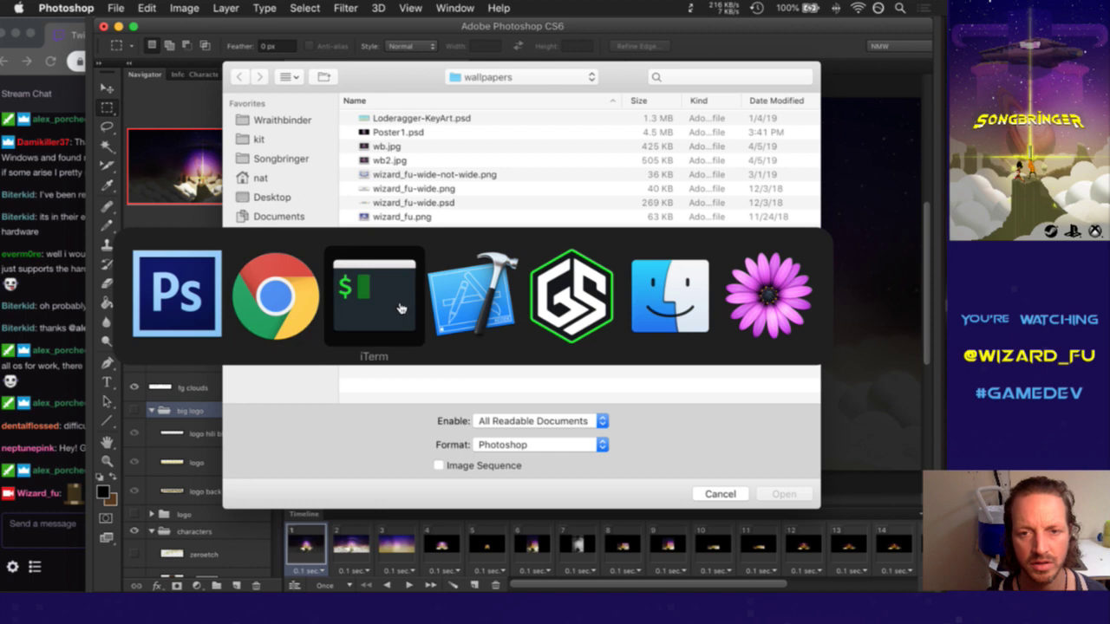
key("super+Tab")
key("super+Tab")
key("super+Tab")
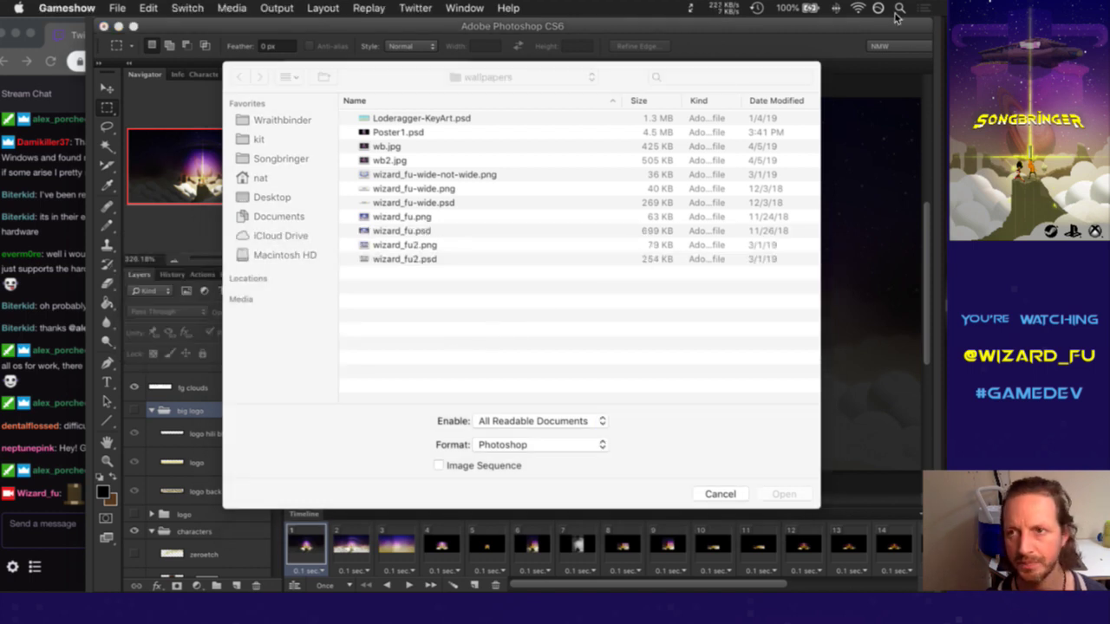
mouse_move(946, 0)
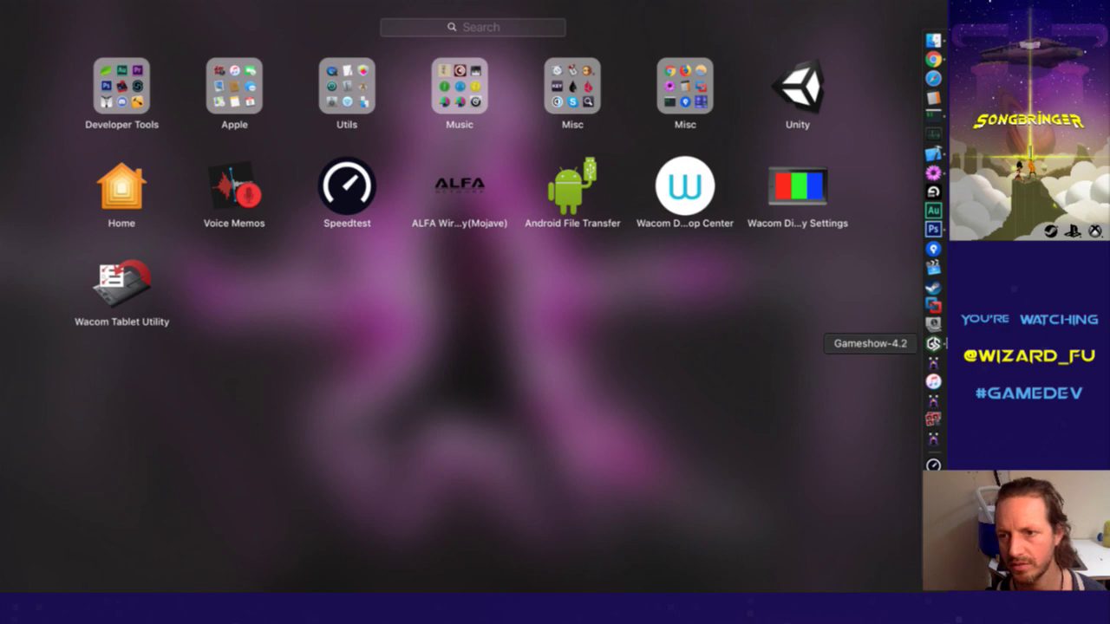
left_click(934, 343)
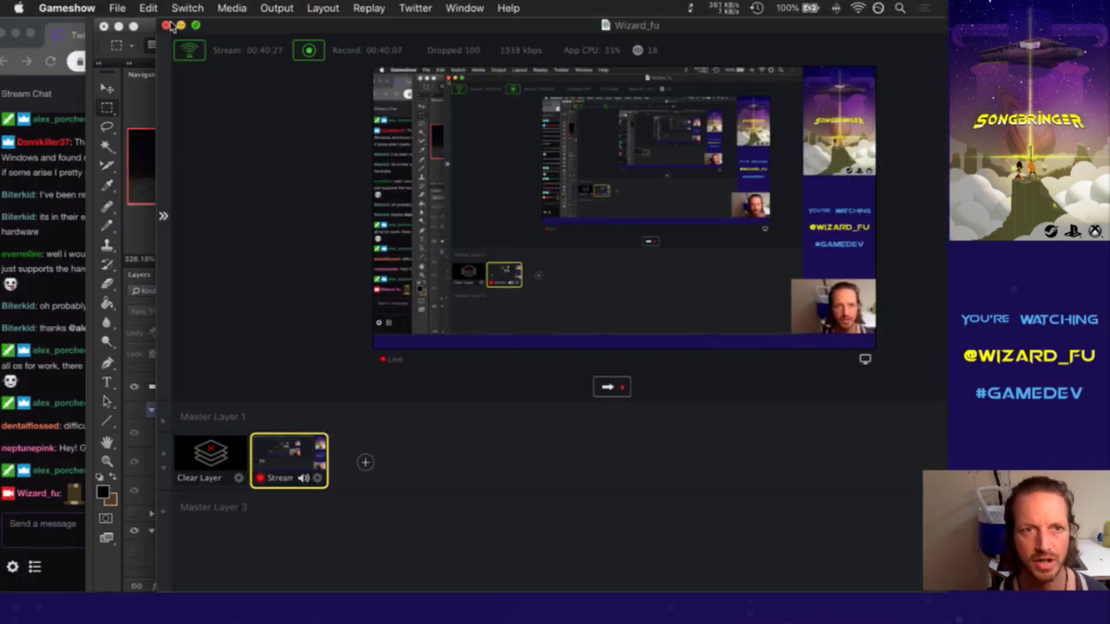
left_click(182, 26)
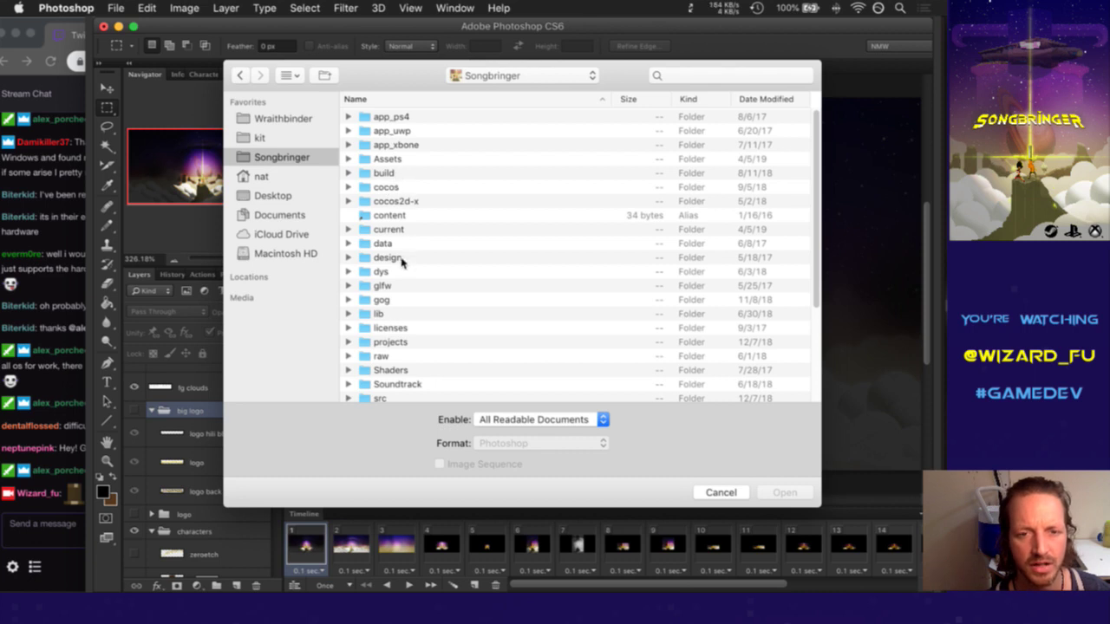
Browse from the Songbringer folder into raw and open its sprites folder in the Open dialog
left_click(386, 359)
double_click(388, 359)
left_click(364, 355)
double_click(364, 356)
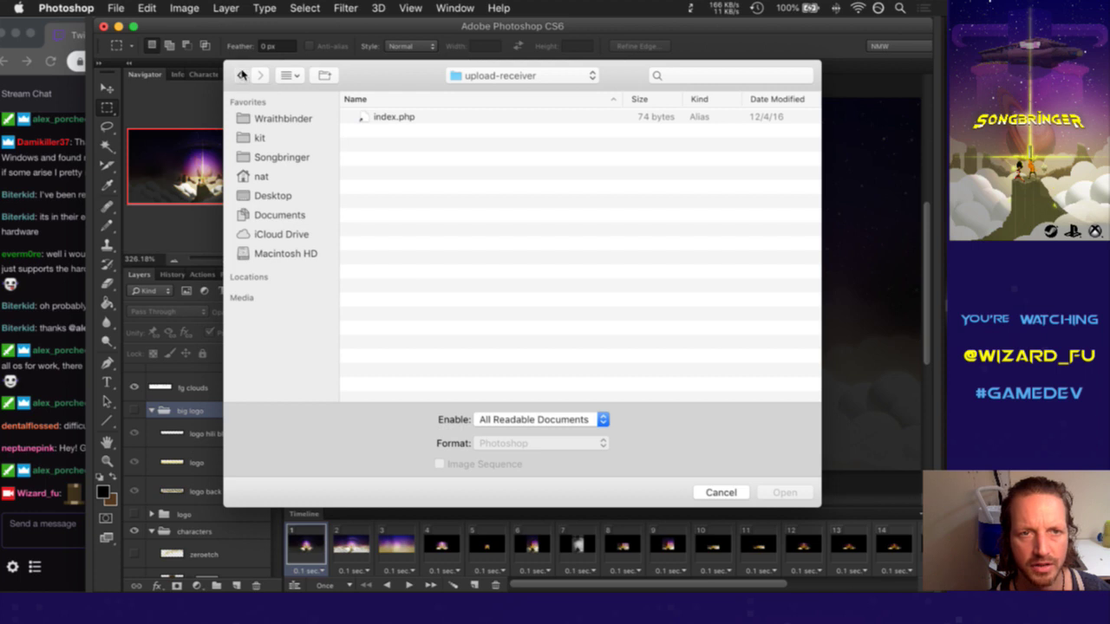
key("super+bracketleft")
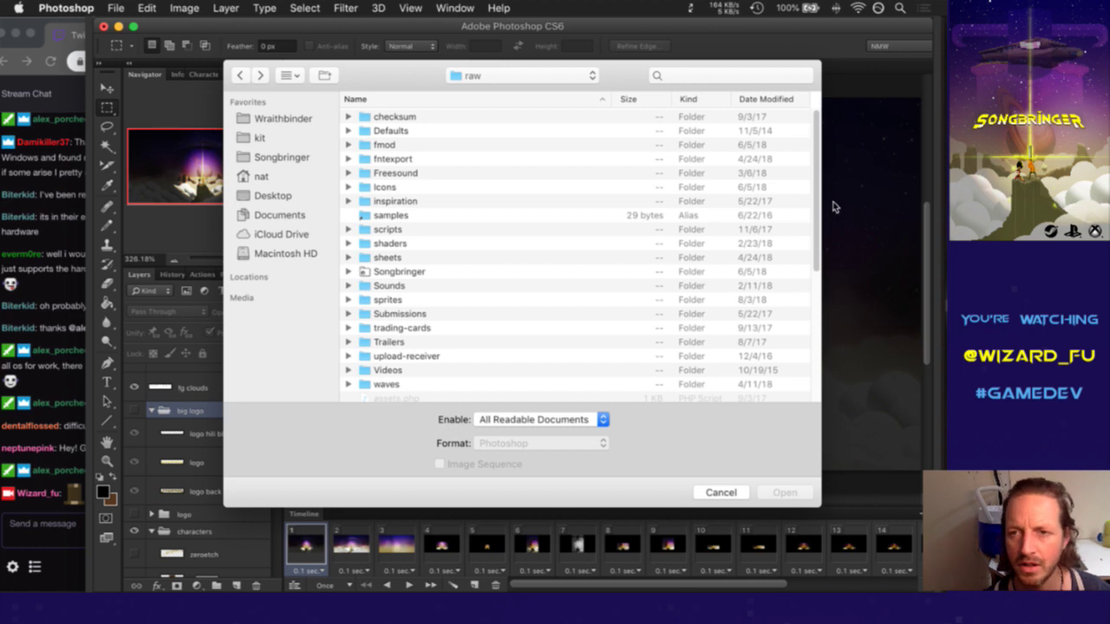
scroll(819, 221, "down", 3)
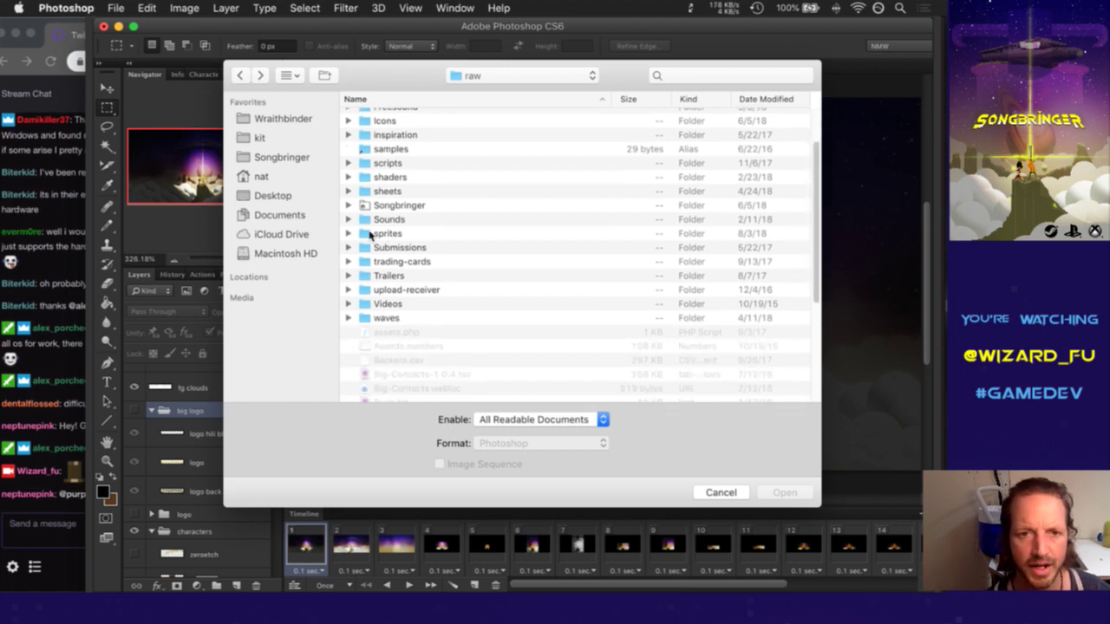
left_click(392, 235)
key("Return")
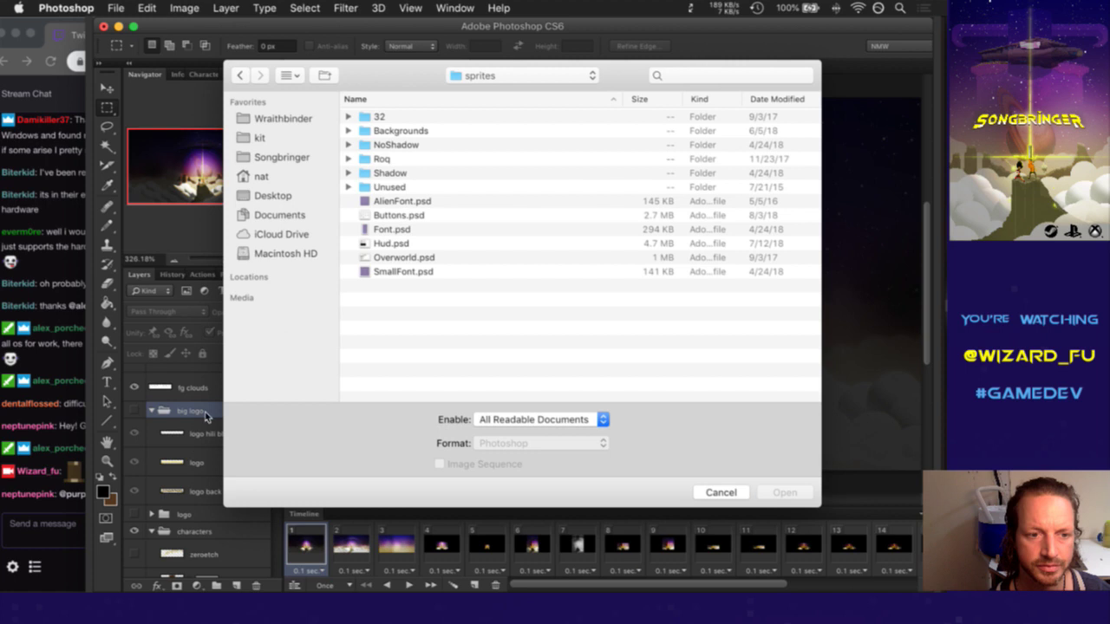
Switch to the Twitch chat in Chrome, read the latest message and return to Photoshop's Open dialog
left_click(69, 524)
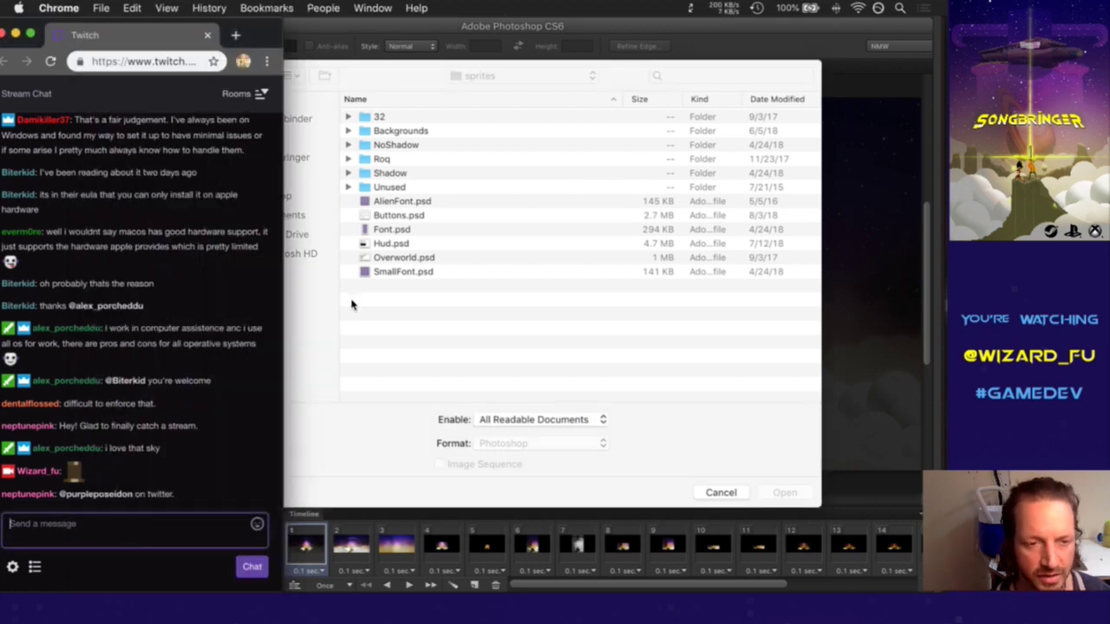
left_click(366, 354)
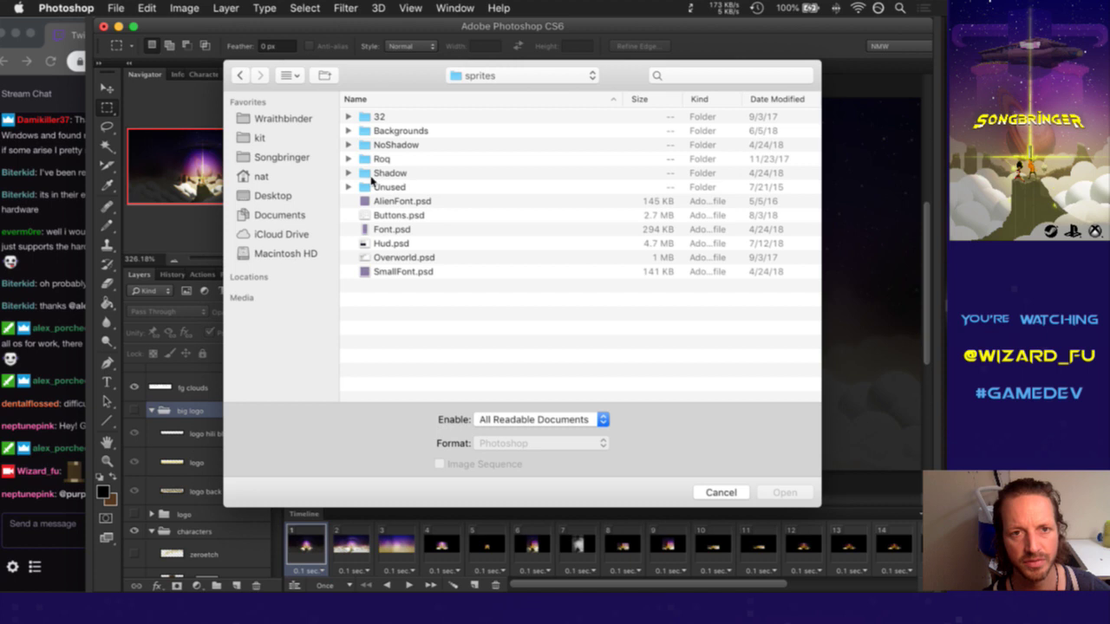
mouse_move(390, 79)
left_mouse_down()
mouse_move(428, 93)
mouse_move(401, 81)
left_mouse_up()
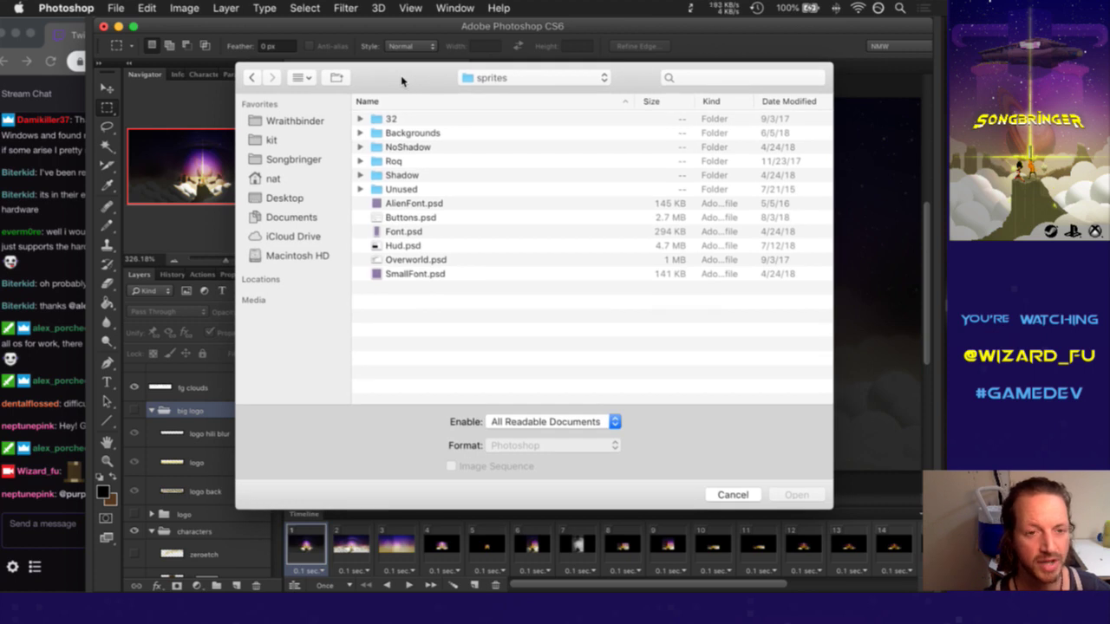
left_click_drag(401, 80, 385, 96)
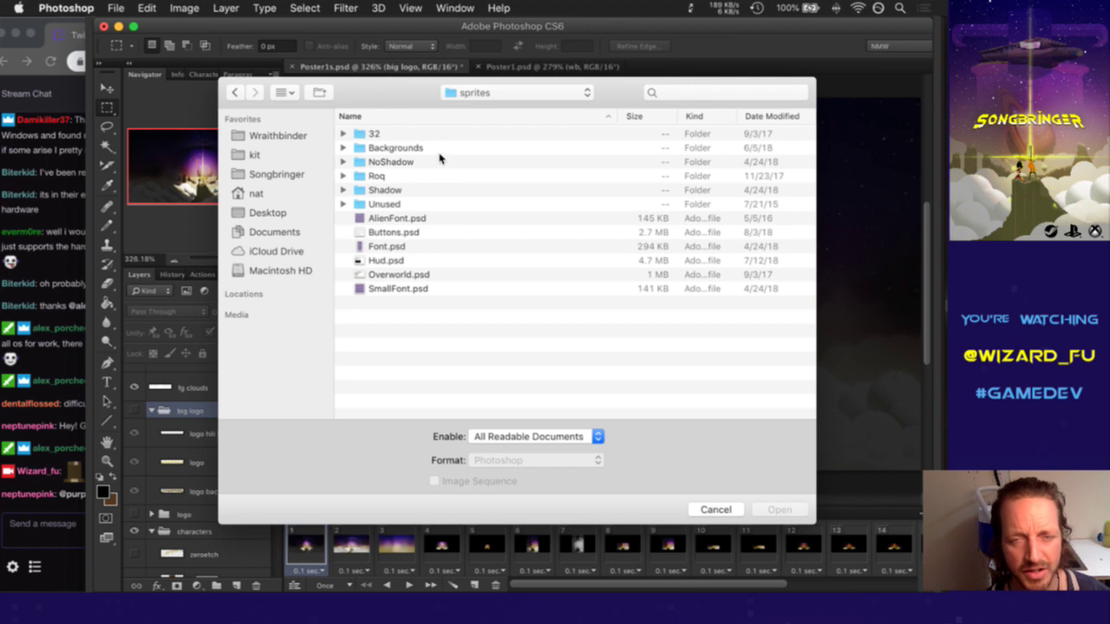
left_click(456, 98)
left_click(419, 89)
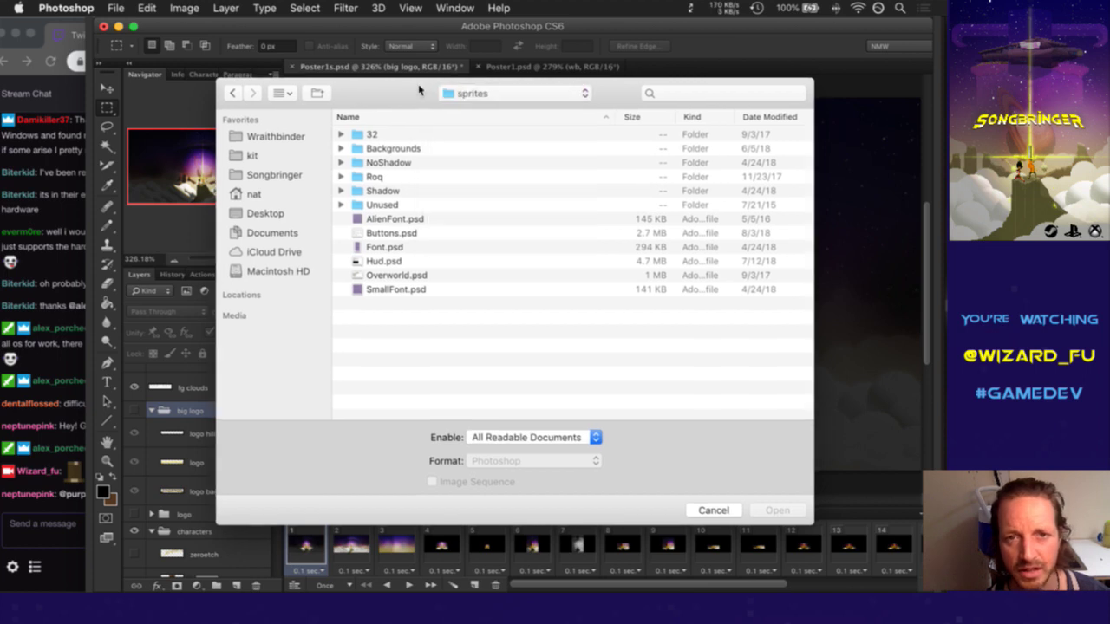
Open BathKol.psd from the Backgrounds folder and toggle Layer 1's visibility off and back on
left_click(341, 150)
left_click(385, 151)
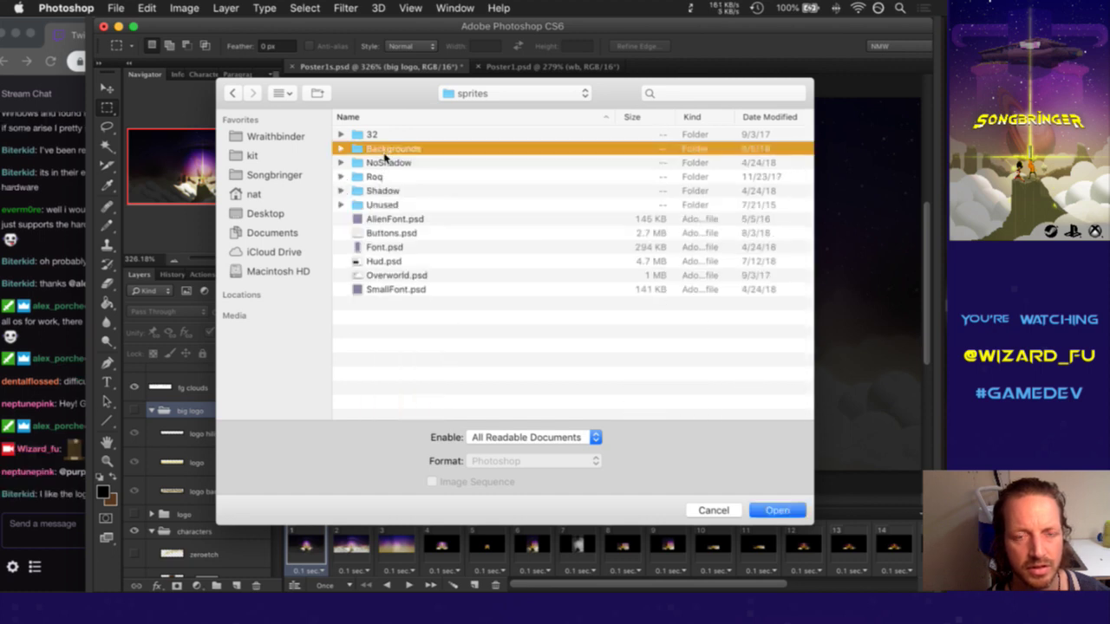
double_click(379, 151)
double_click(376, 152)
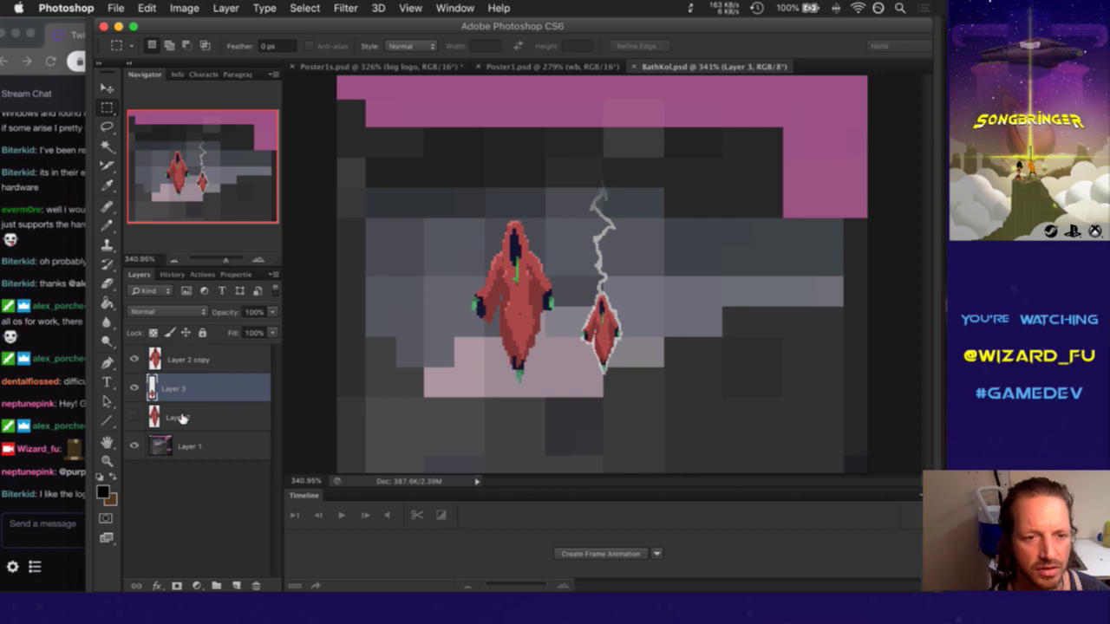
left_click(134, 446)
left_click(134, 446)
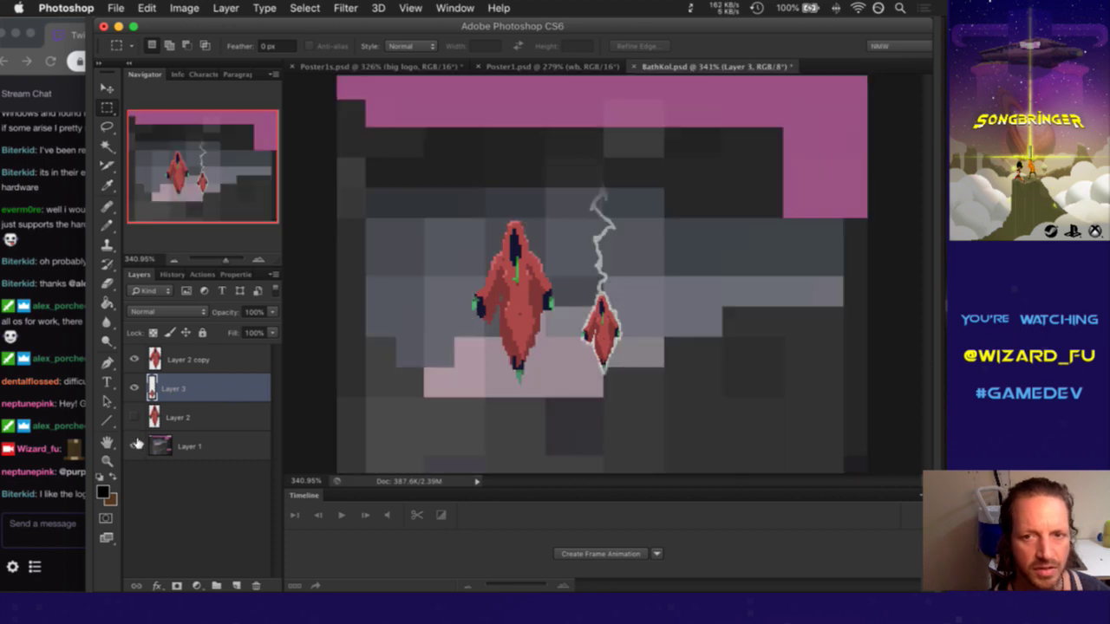
Switch to the Twitch chat in Chrome and read the newest messages
left_click(74, 503)
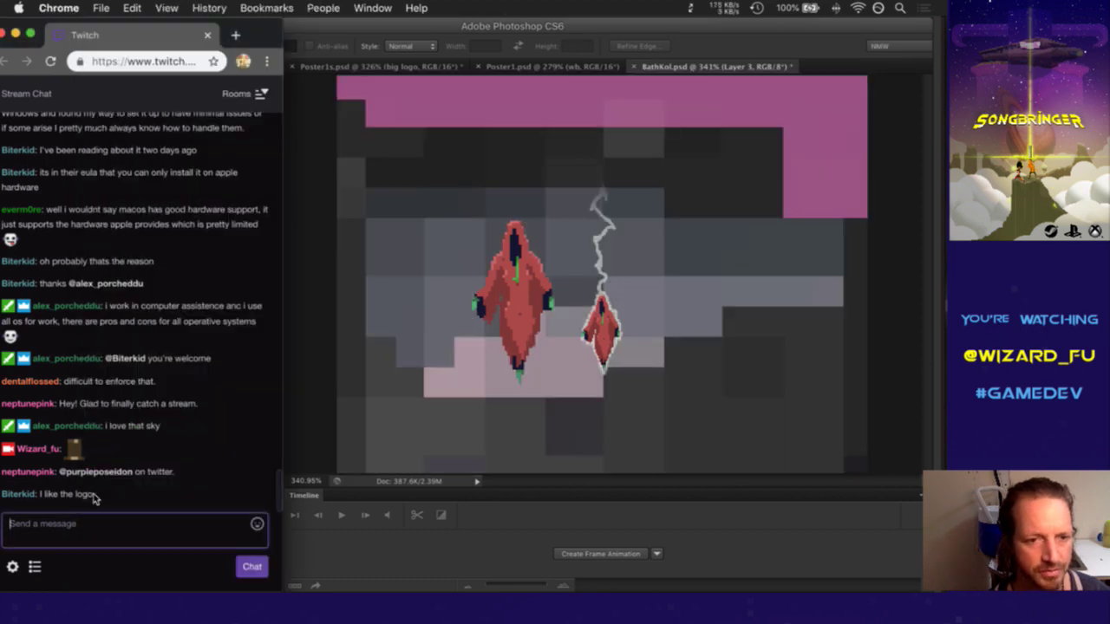
Return to Photoshop and open Logo.psd from the Backgrounds folder
left_click(503, 28)
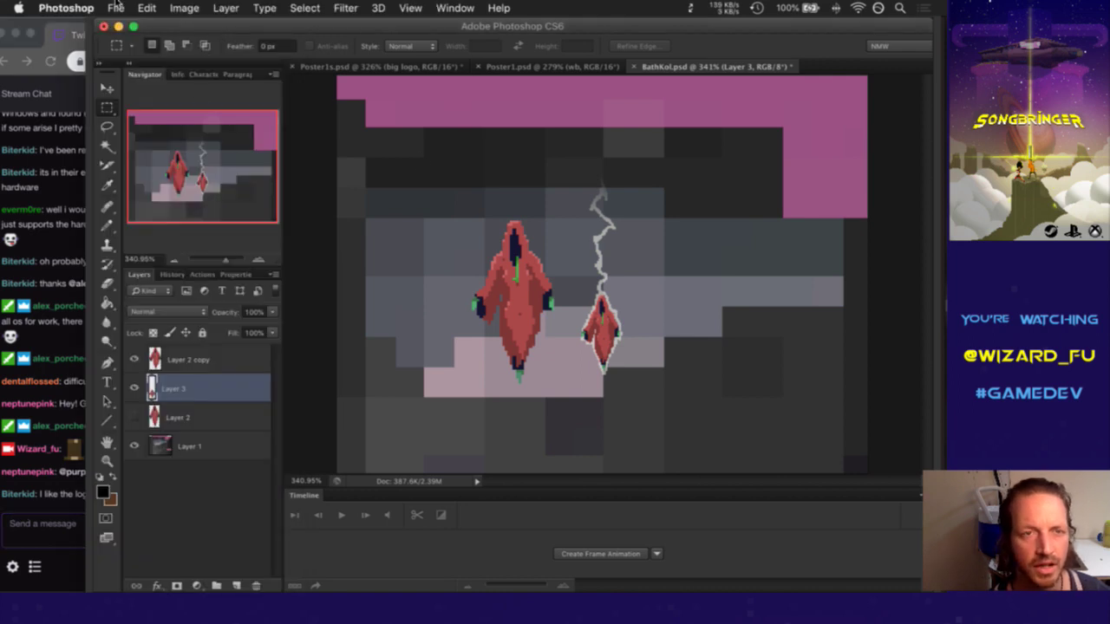
left_click(115, 7)
left_click(116, 7)
left_click(116, 7)
left_click(137, 41)
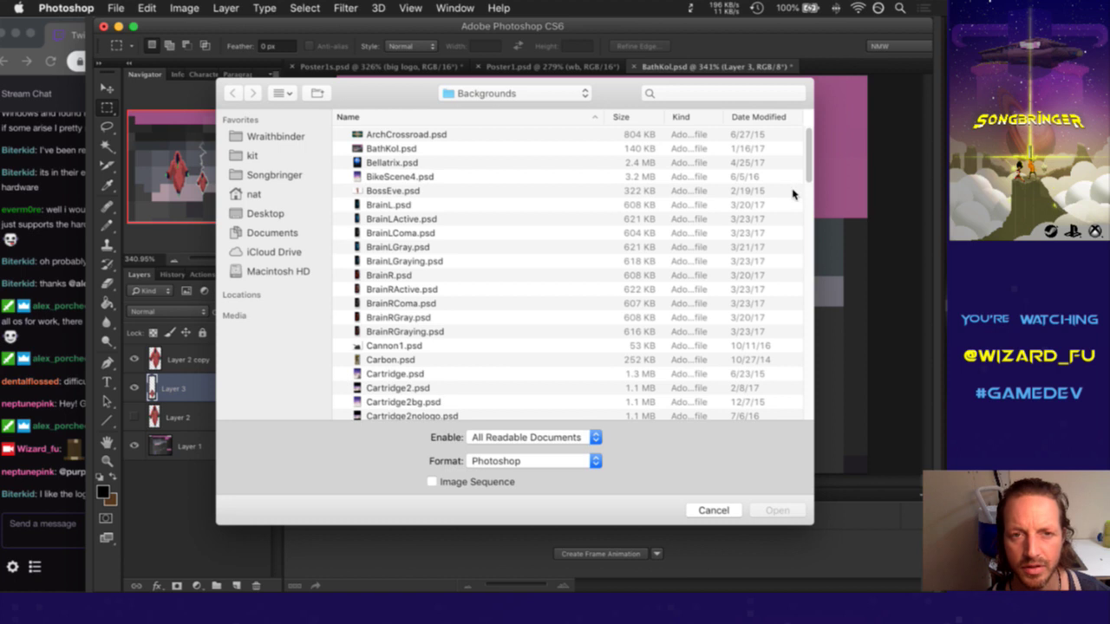
scroll(803, 180, "down", 5)
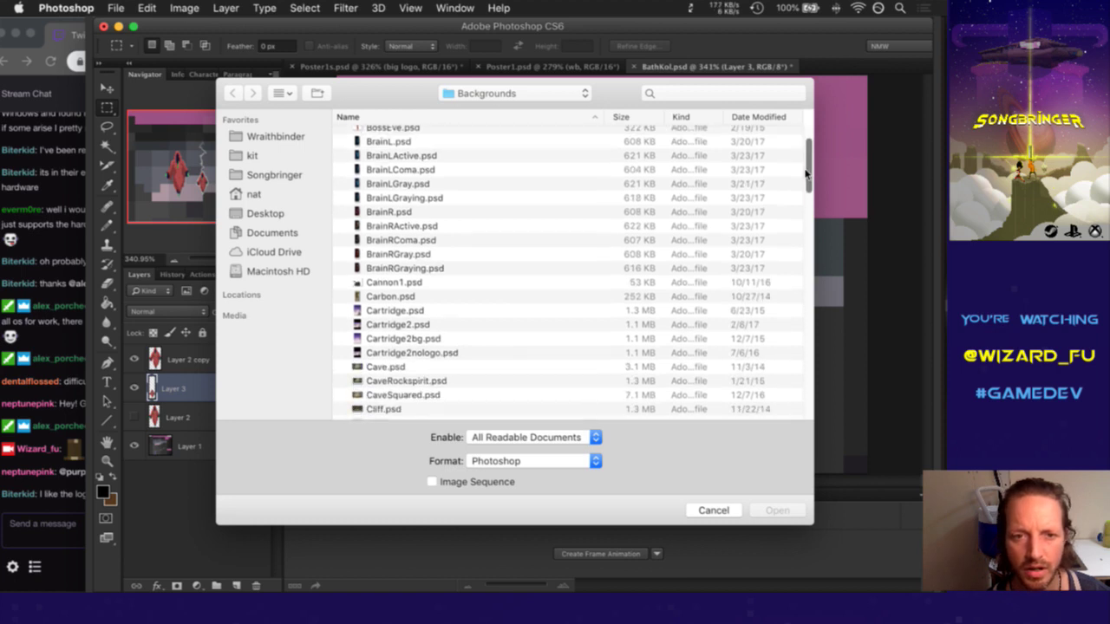
scroll(805, 181, "down", 3)
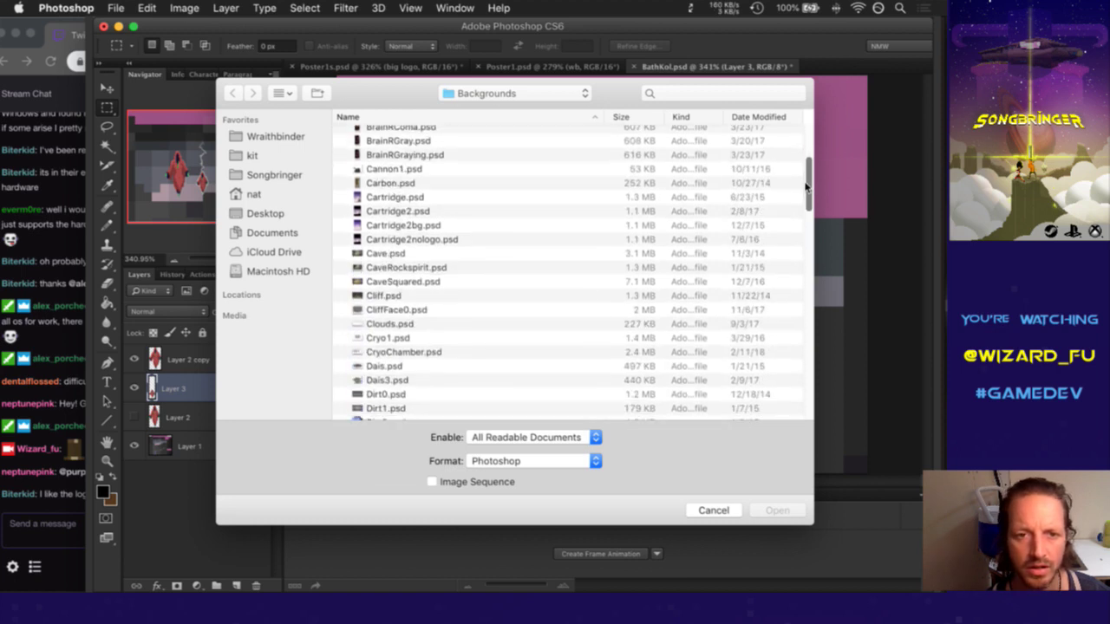
left_click_drag(805, 195, 802, 258)
scroll(555, 252, "down", 2)
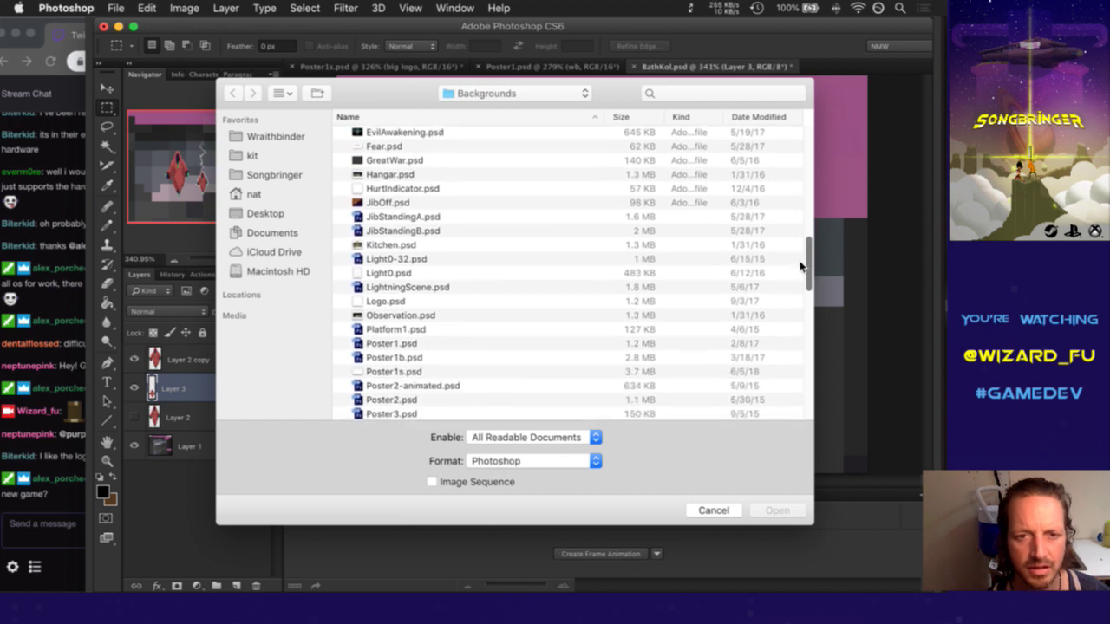
left_click(395, 302)
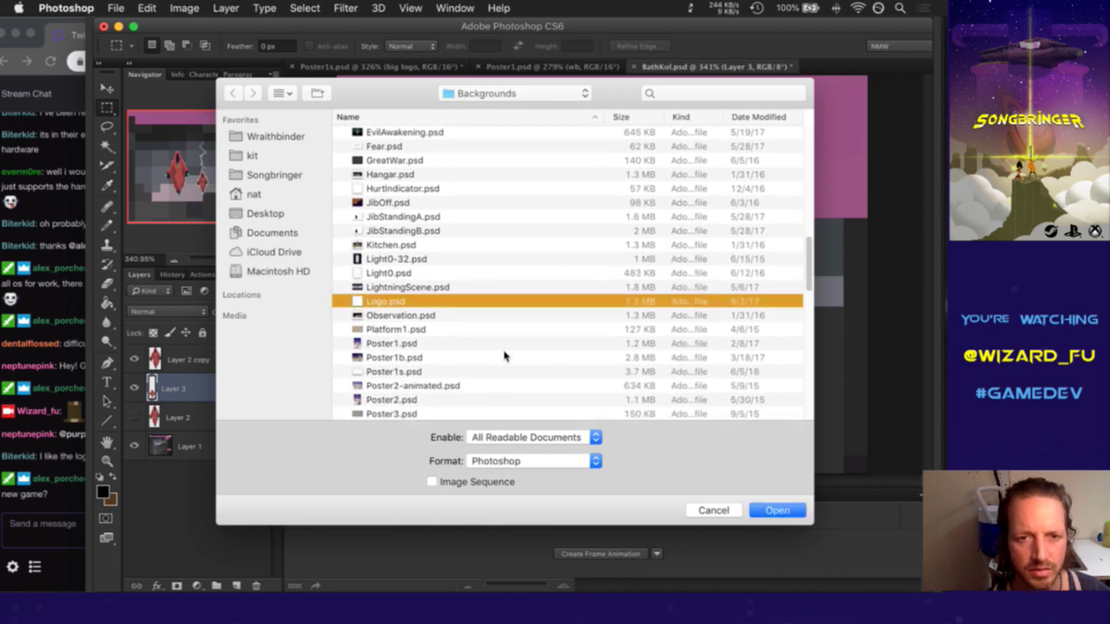
left_click(784, 511)
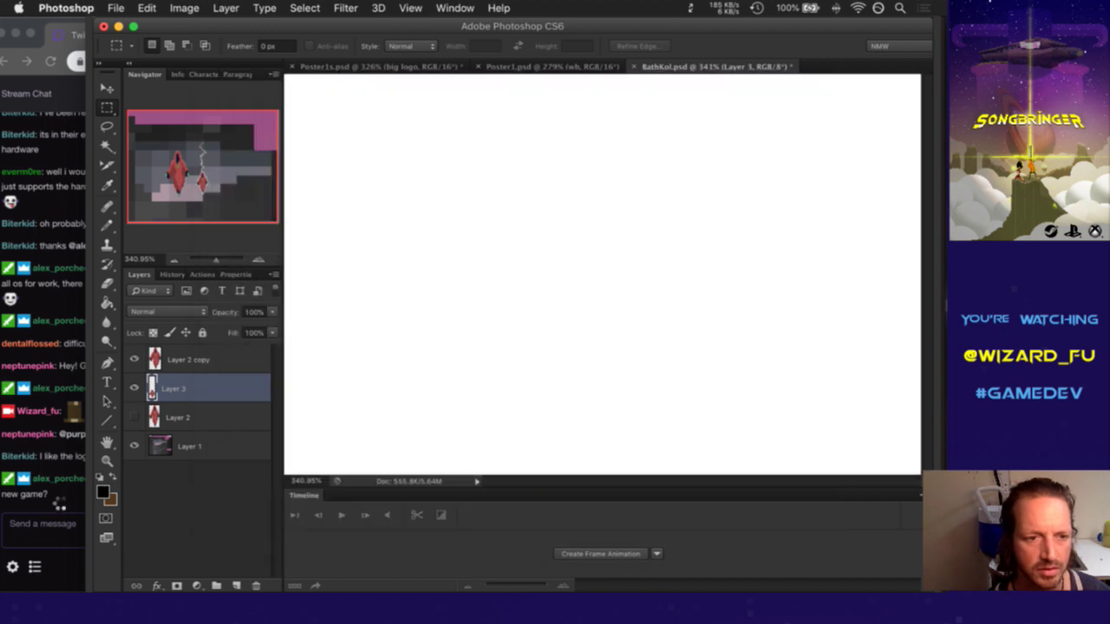
Switch to the Twitch chat in Chrome and read the questions about the new game's name and premake5
left_click(66, 509)
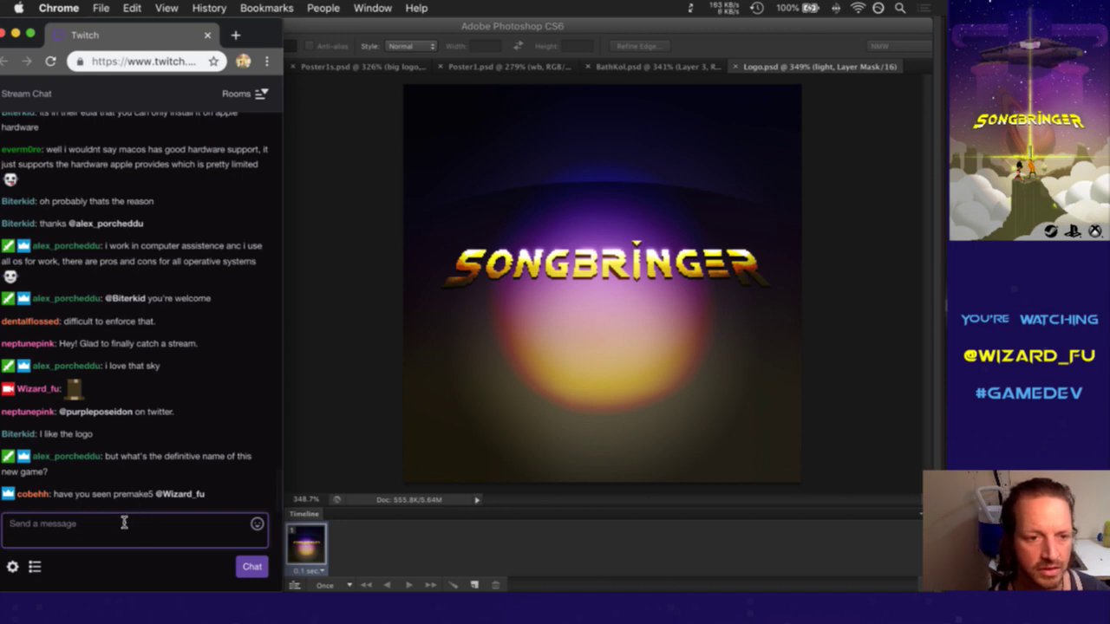
left_click_drag(116, 492, 148, 506)
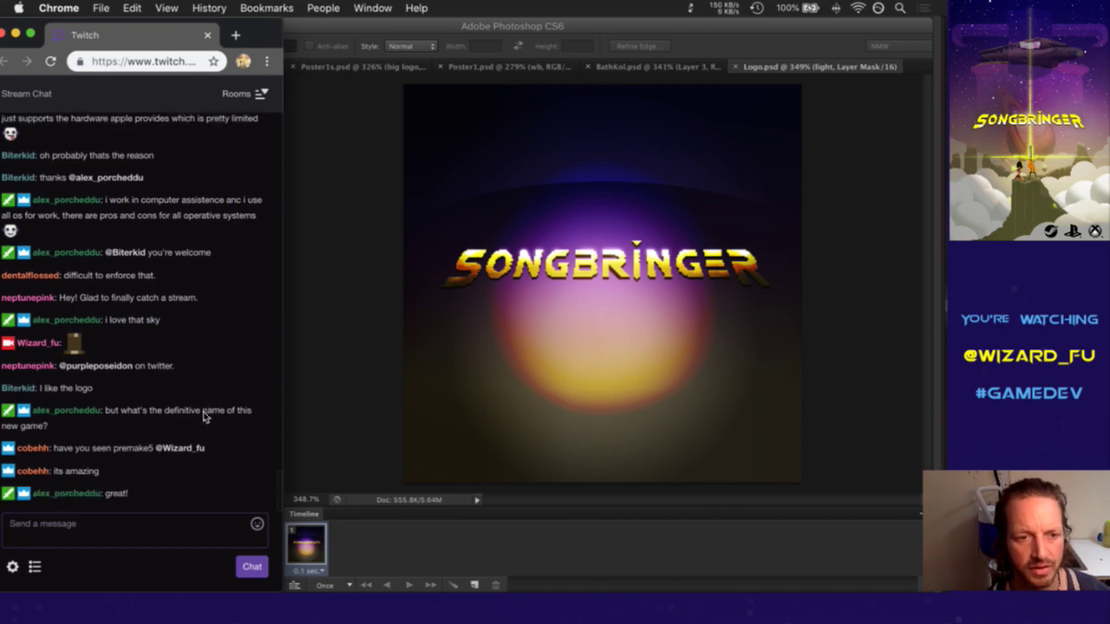
Return to Photoshop and close BathKol.psd without saving its changes
left_click(767, 49)
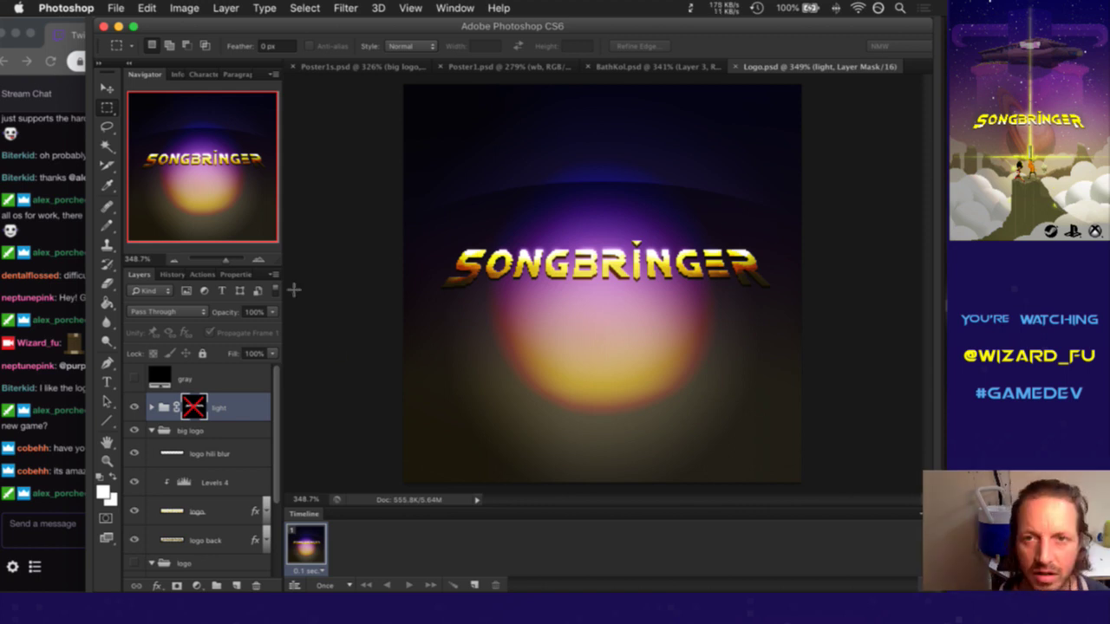
left_click(587, 67)
left_click(442, 230)
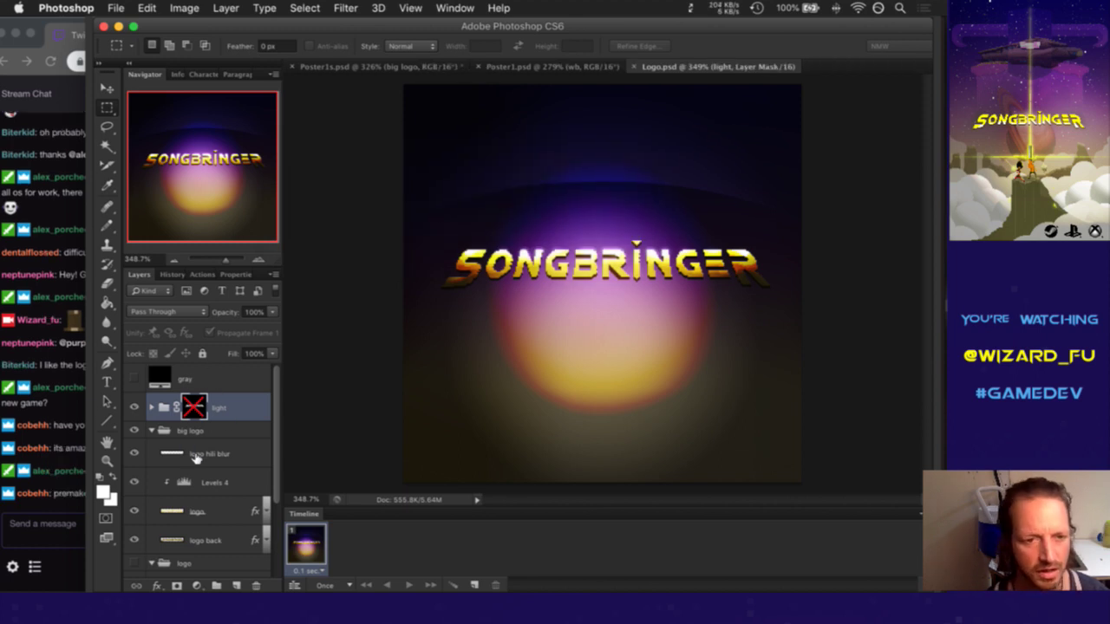
Inspect the logo hili blur, logo and logo back layers in the big logo group, expanding the effects of the last two
left_click(192, 456)
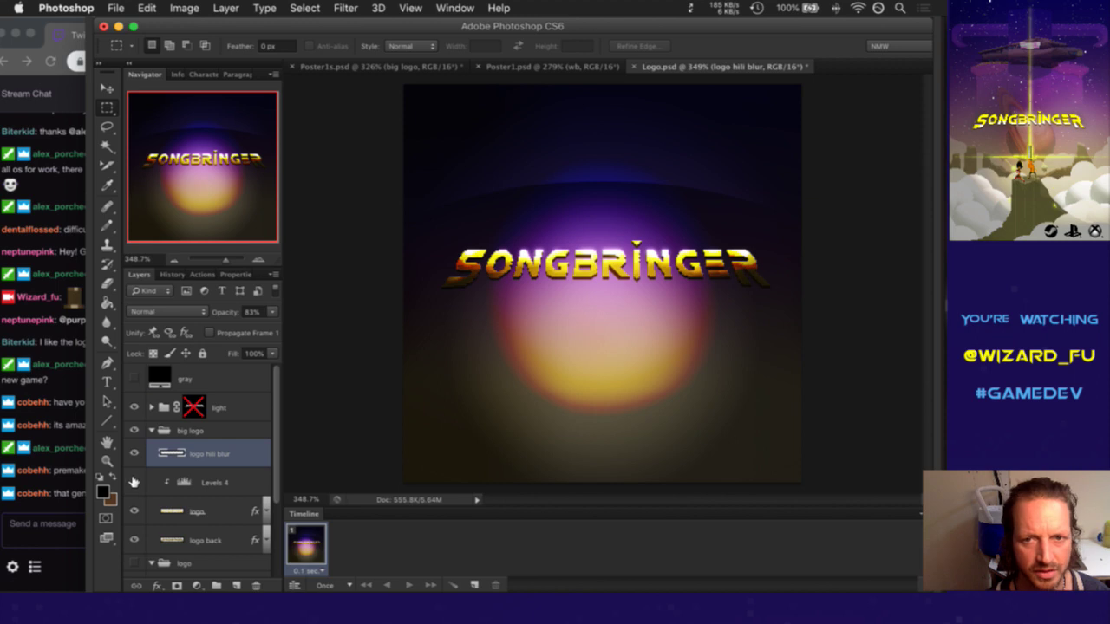
left_click(184, 510)
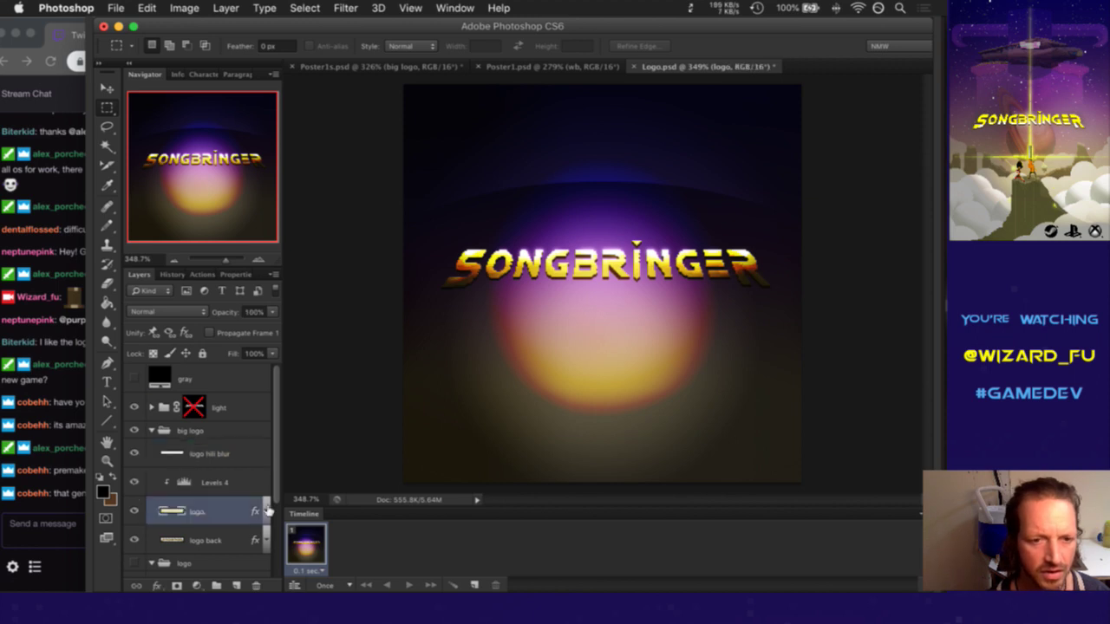
left_click(266, 510)
scroll(190, 485, "down", 2)
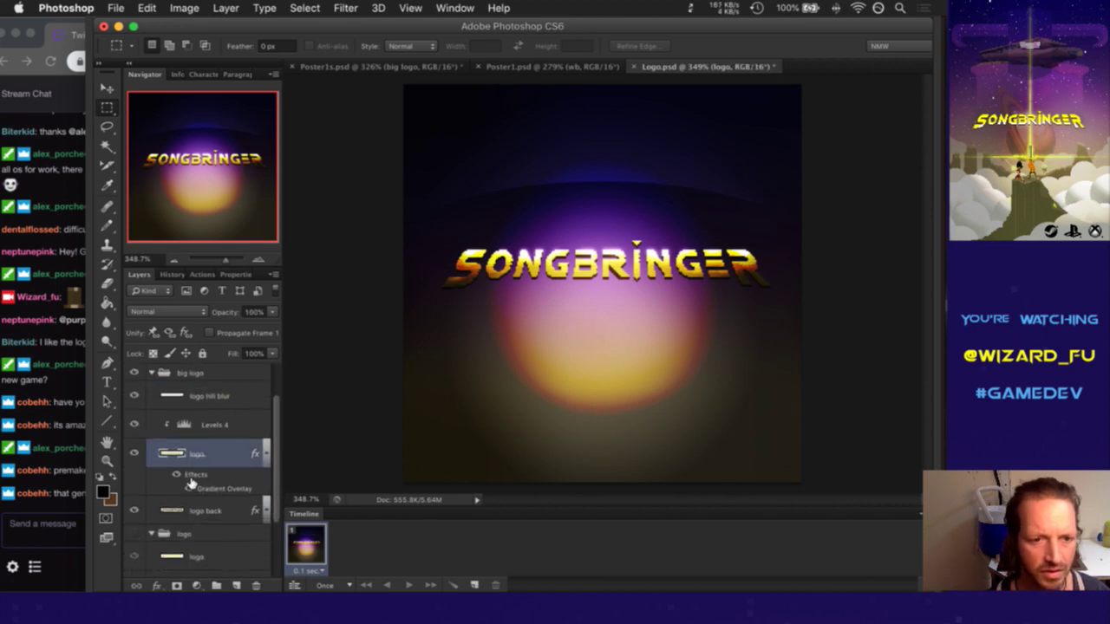
left_click(185, 508)
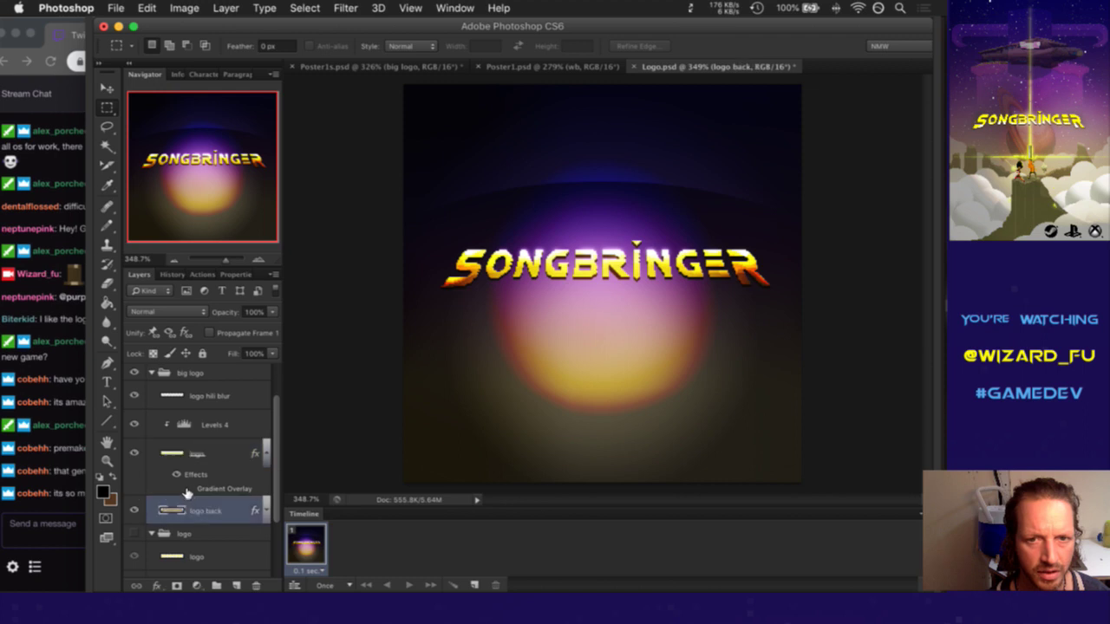
left_click(267, 512)
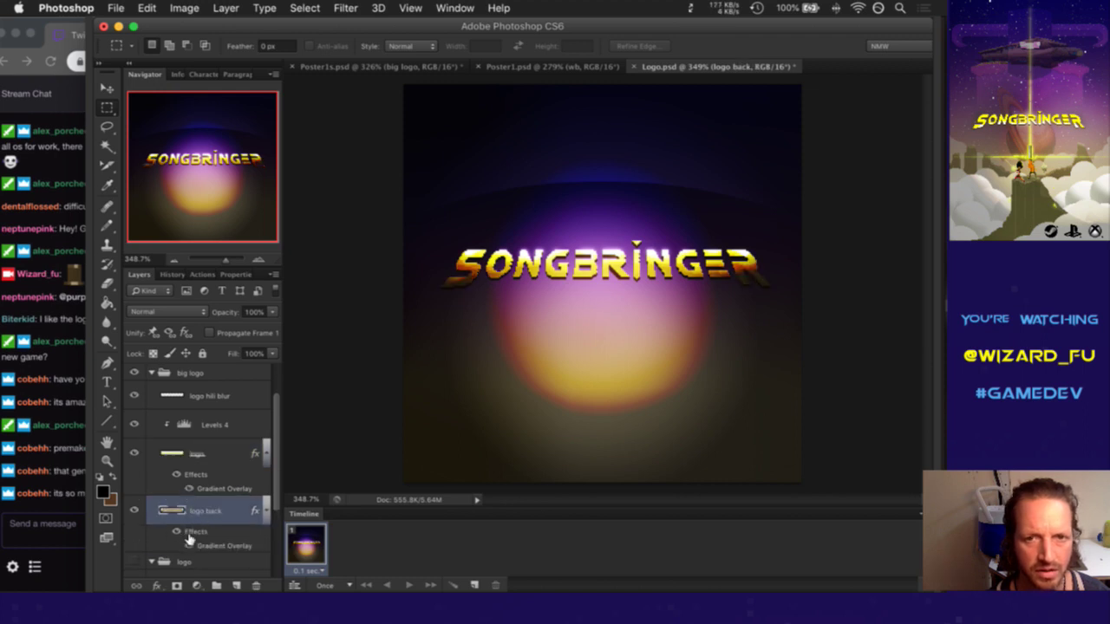
Toggle the logo group's visibility on and back off, and expand the light group to view its layers
left_click_drag(273, 478, 275, 542)
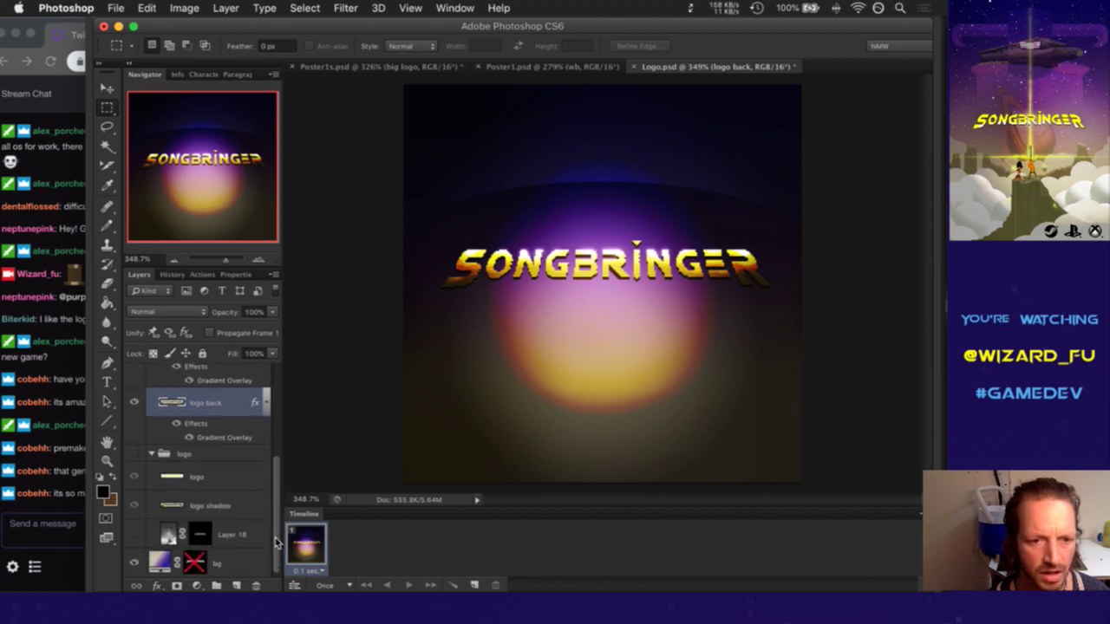
left_click(135, 453)
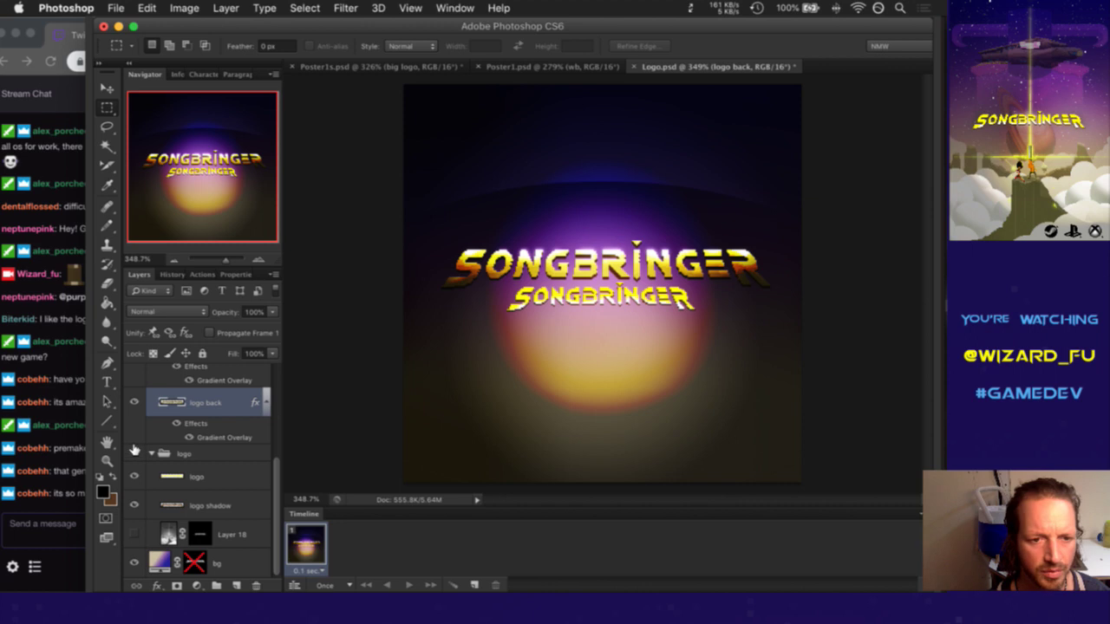
left_click(134, 452)
scroll(270, 471, "up", 2)
scroll(270, 471, "up", 8)
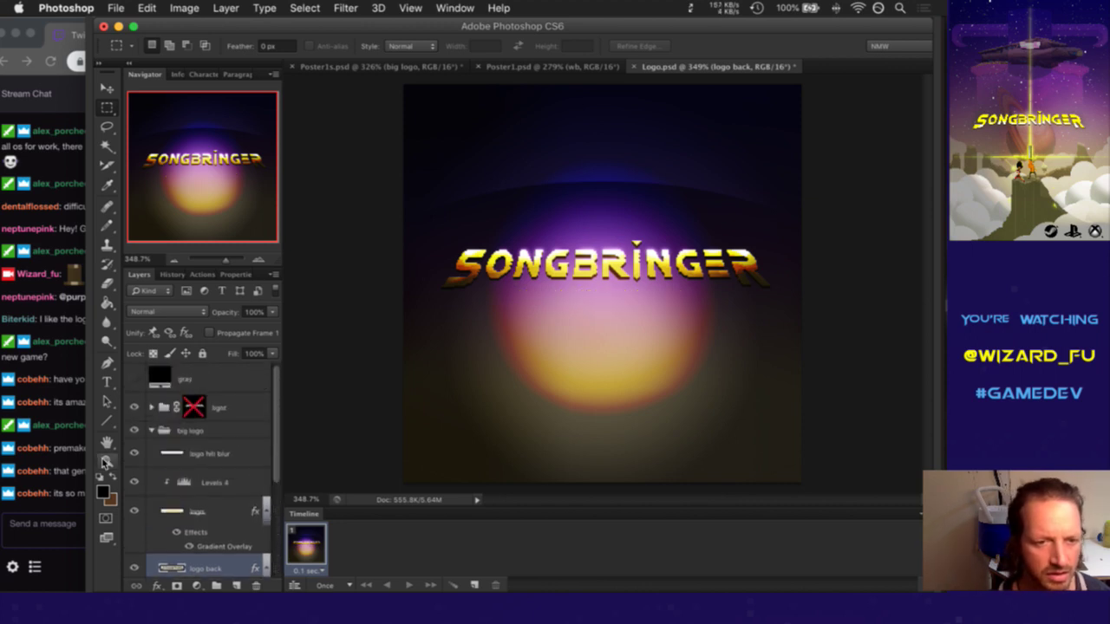
left_click(152, 407)
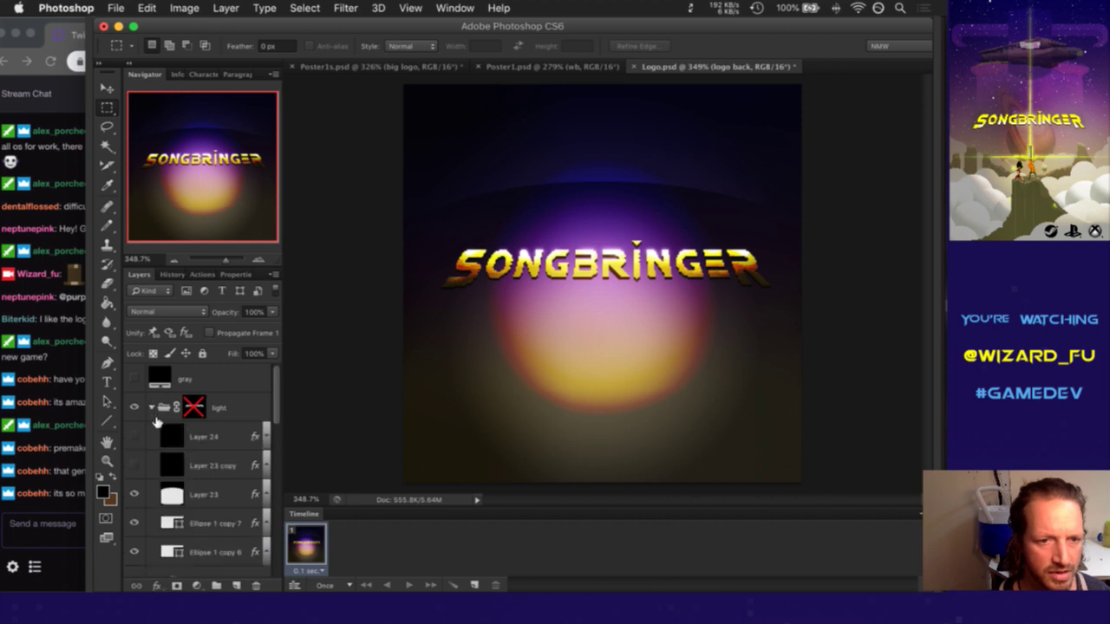
Switch to Chrome, copy the premake5.lua GitHub link from the Twitch chat and load it in a new browser window
left_click(62, 493)
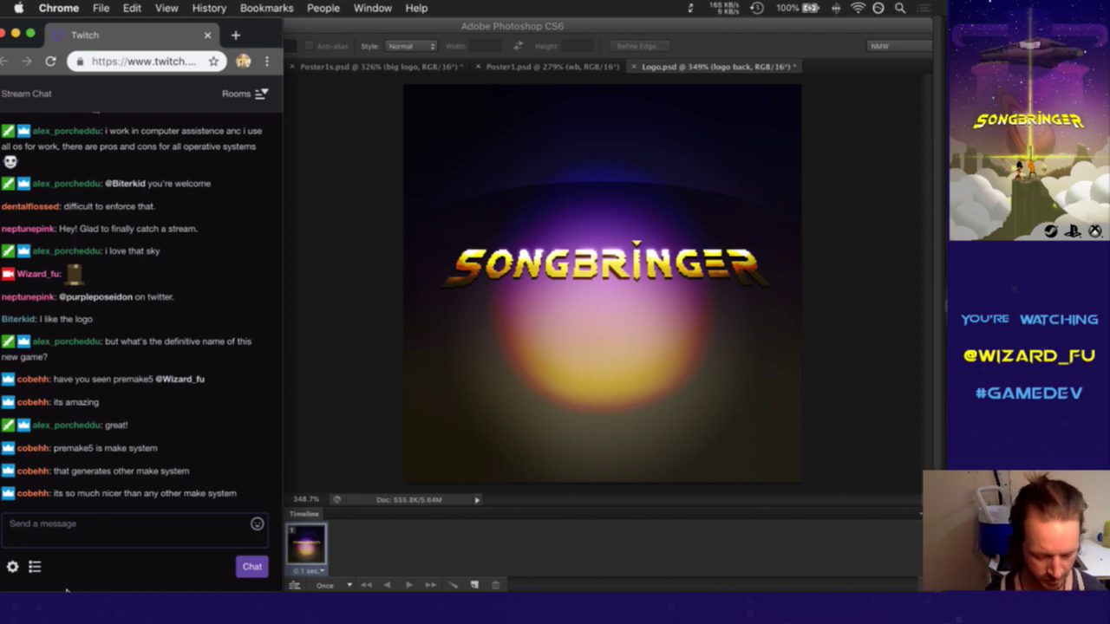
key("super+n")
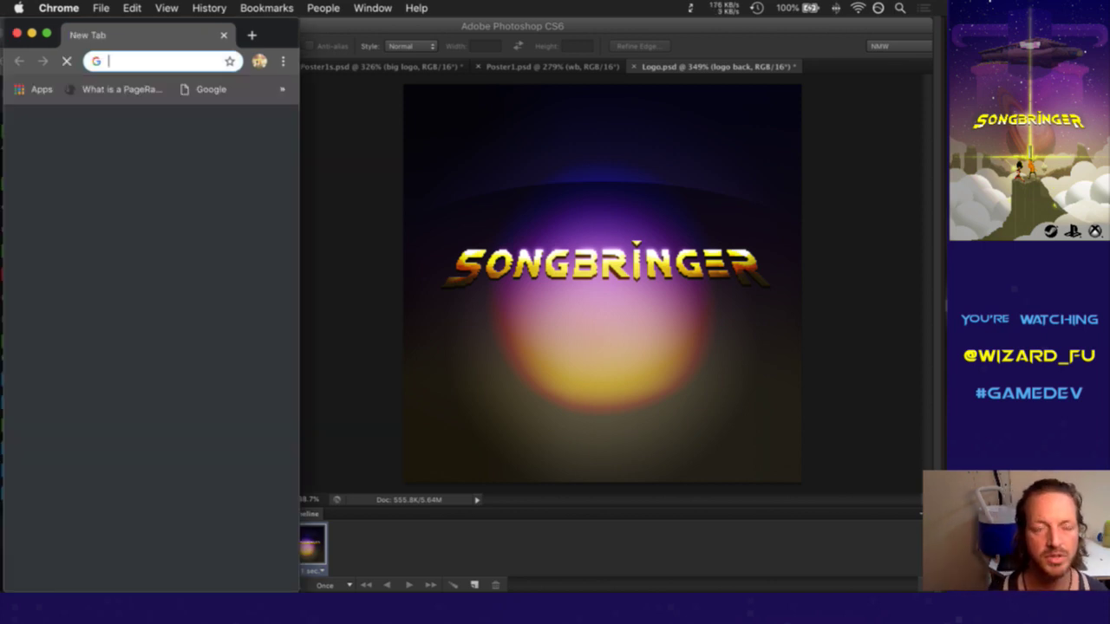
left_click_drag(165, 38, 367, 47)
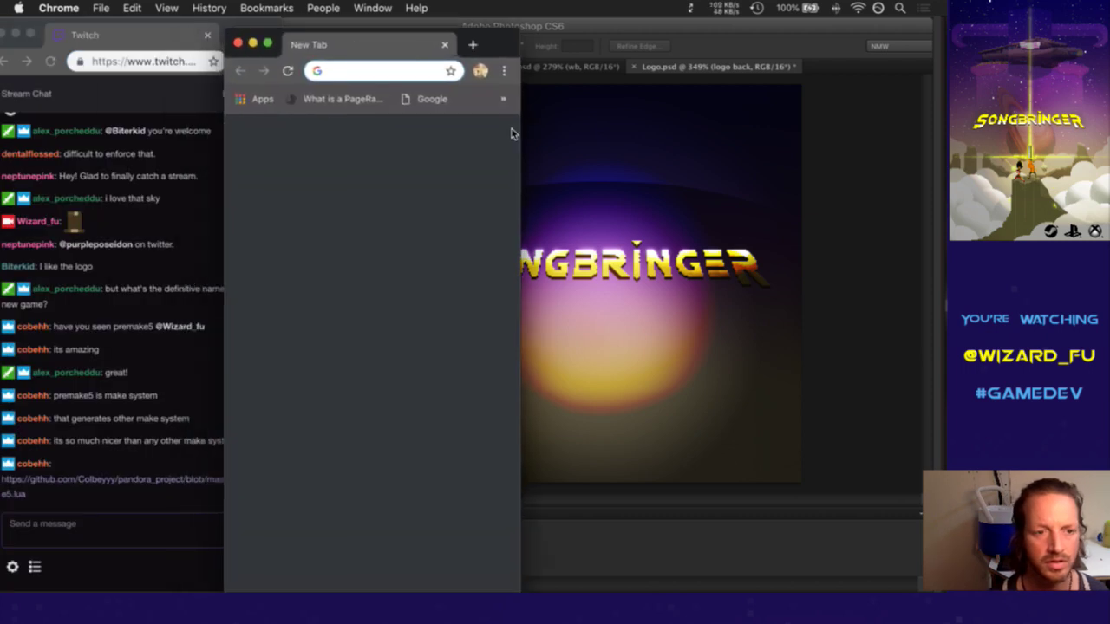
right_click(152, 480)
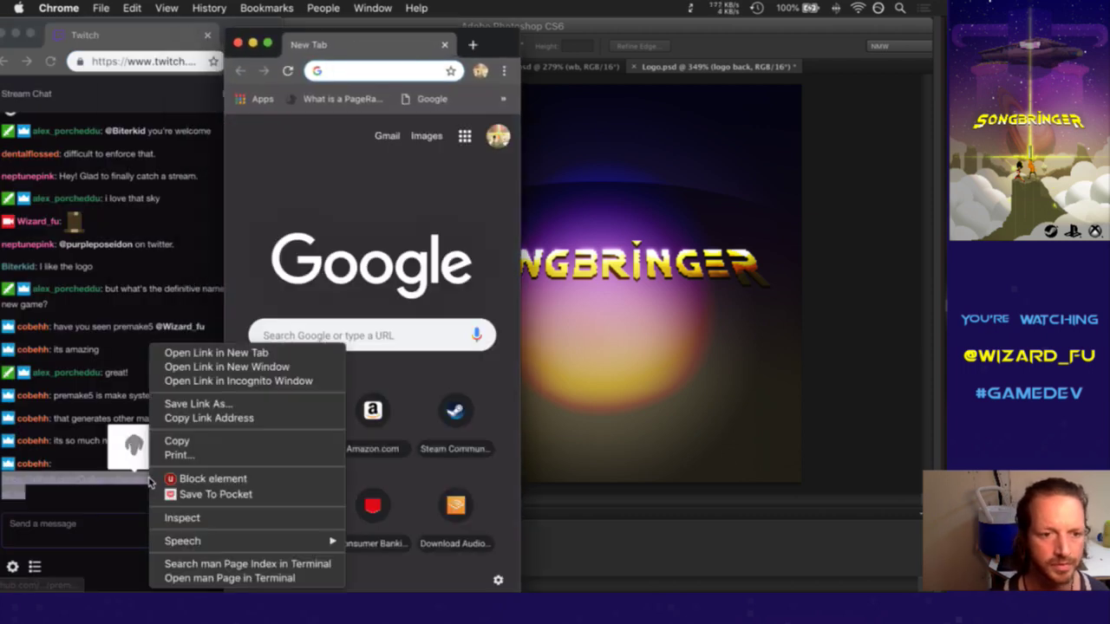
left_click(196, 417)
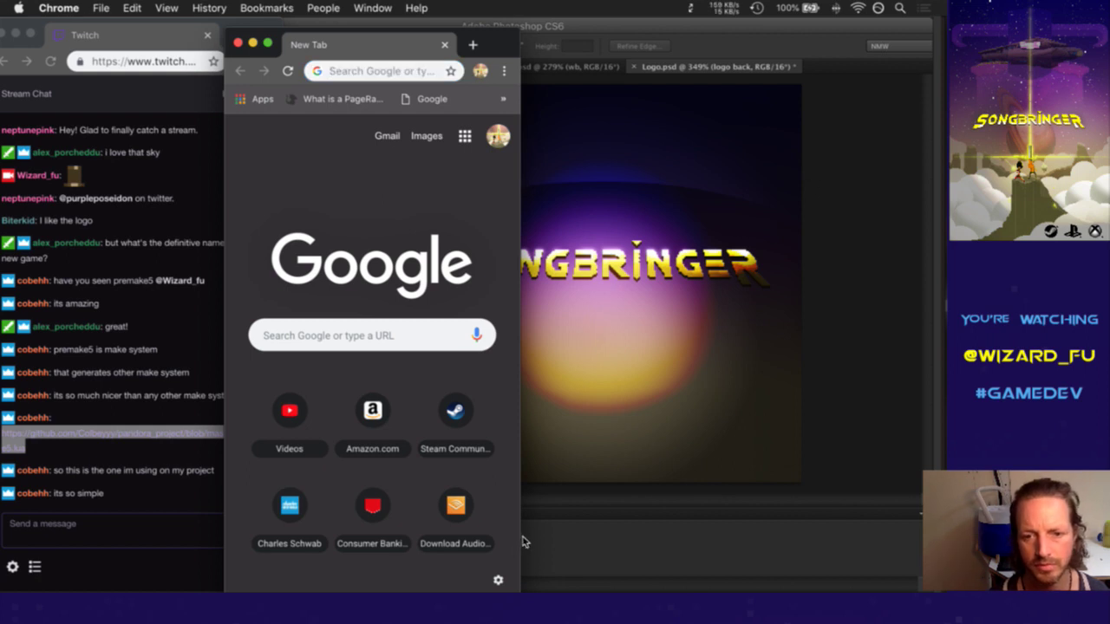
left_click(403, 72)
key("super+v")
key("Return")
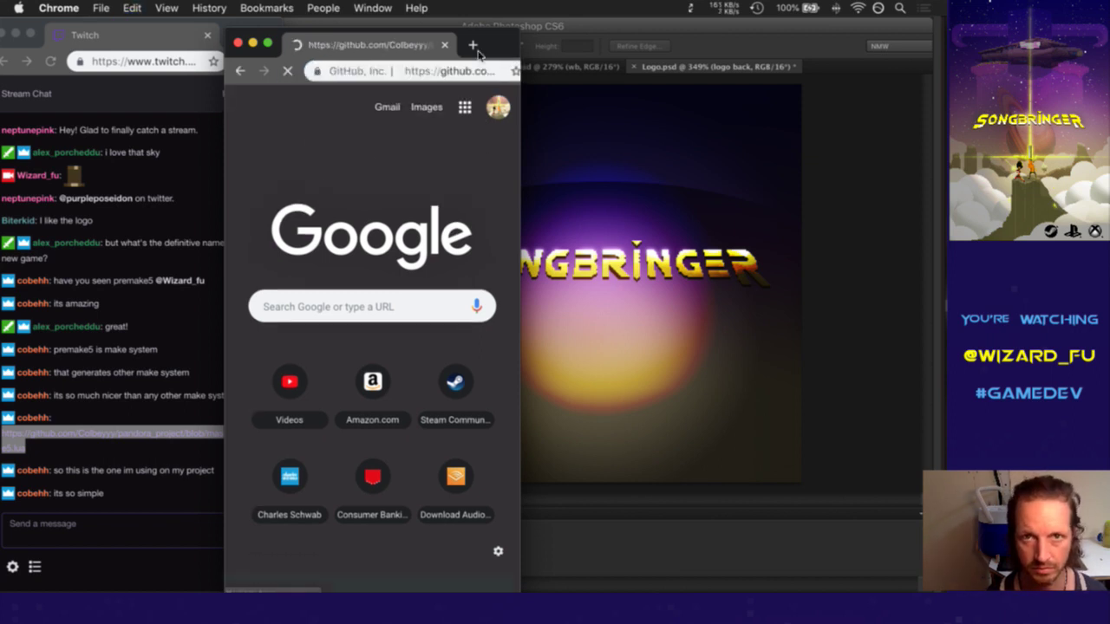
Enlarge the GitHub browser window and narrow it from its left side so part of the Twitch chat stays uncovered
left_click(524, 37)
key("super+Tab")
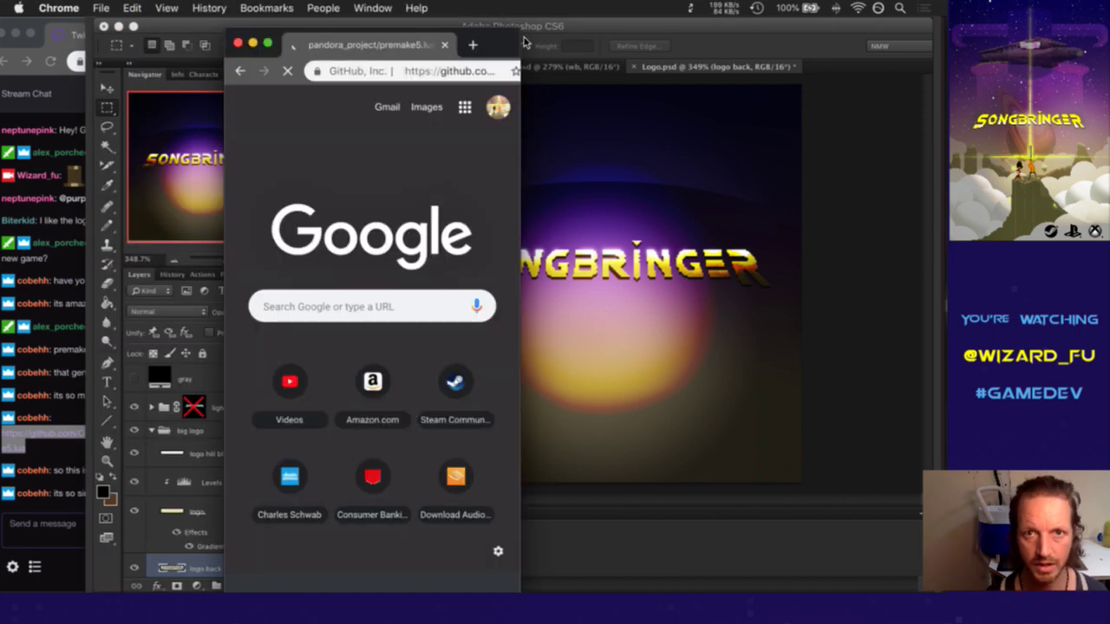
left_click_drag(516, 44, 522, 40)
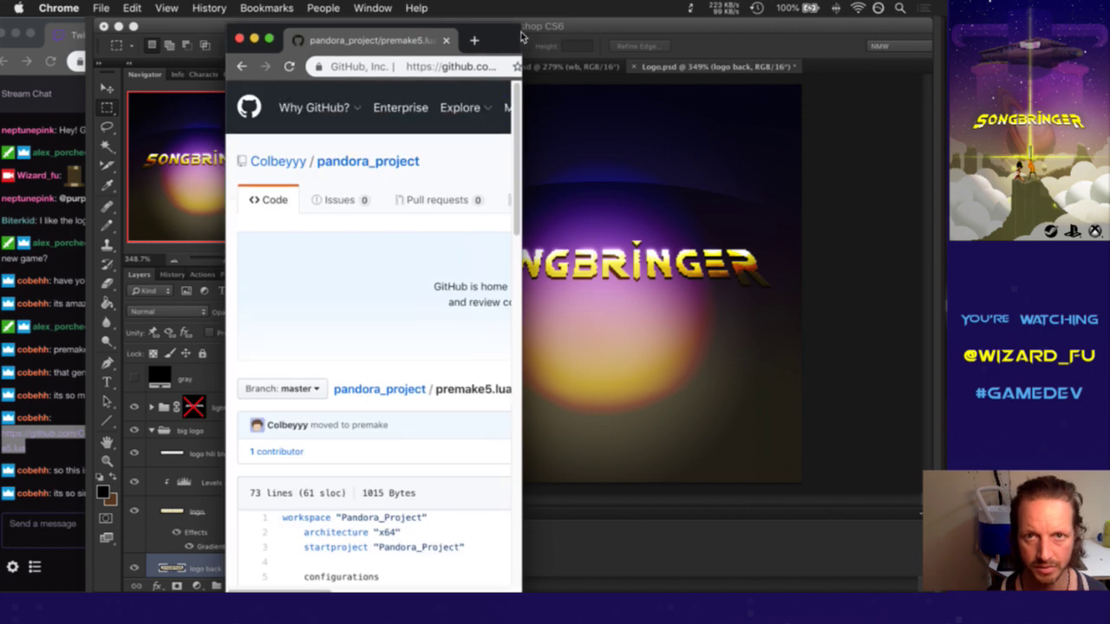
left_click_drag(520, 38, 523, 41)
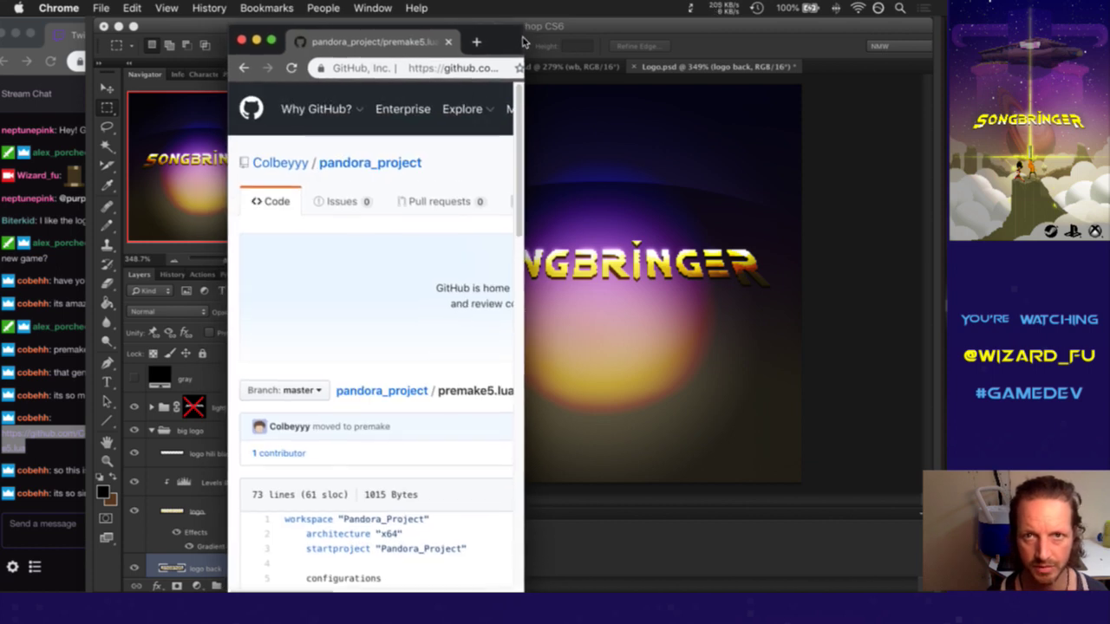
double_click(521, 42)
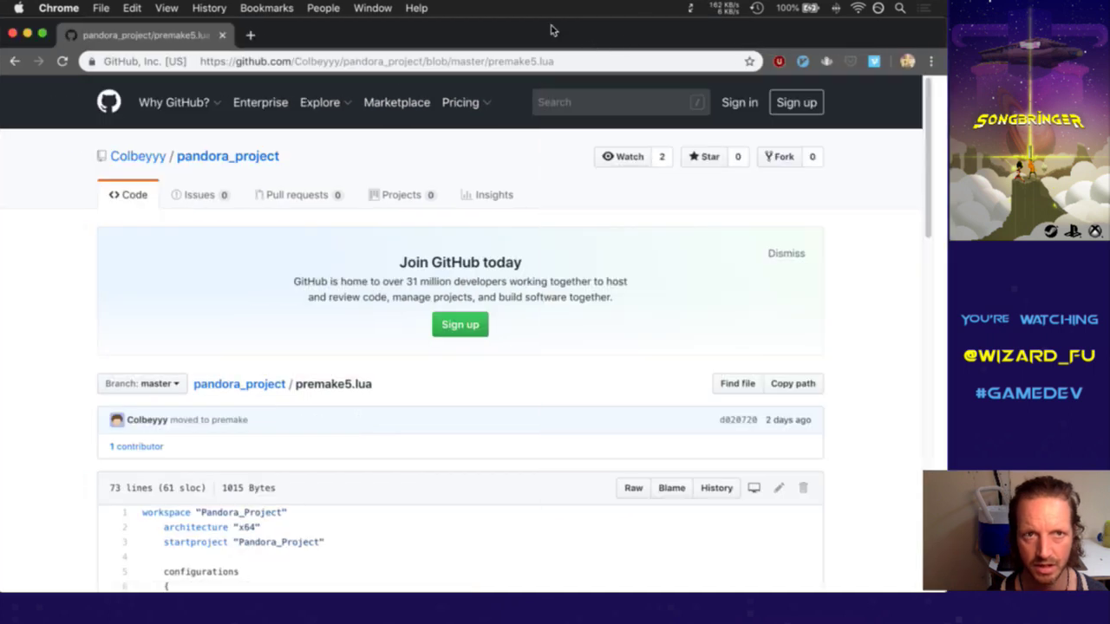
left_click_drag(1, 184, 178, 185)
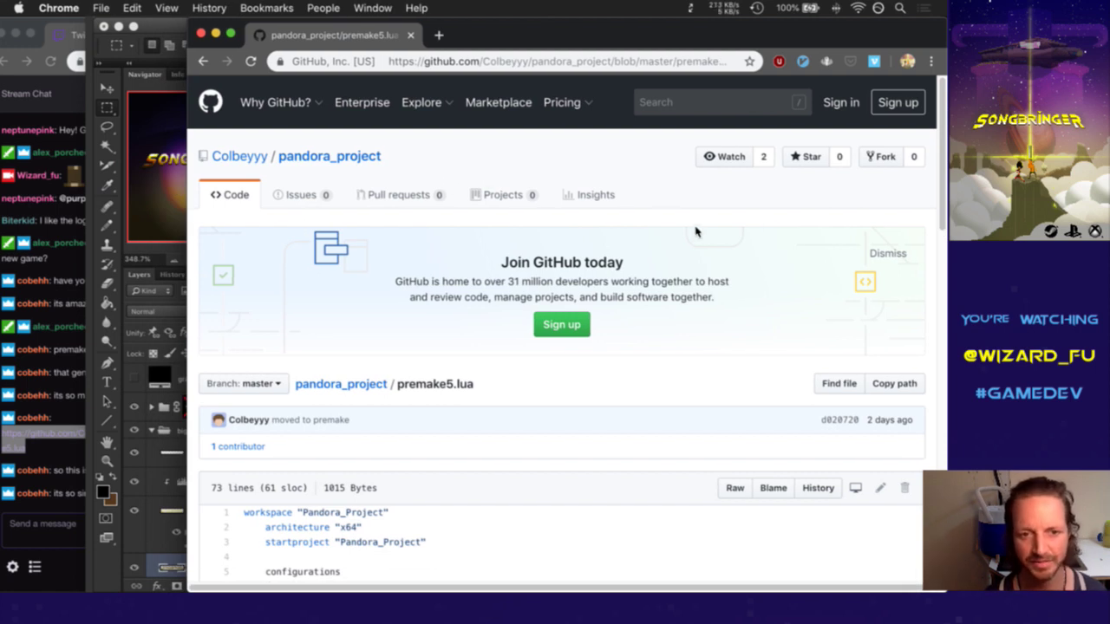
Read through the premake5.lua script on GitHub down to its Windows platform filter
scroll(931, 247, "down", 5)
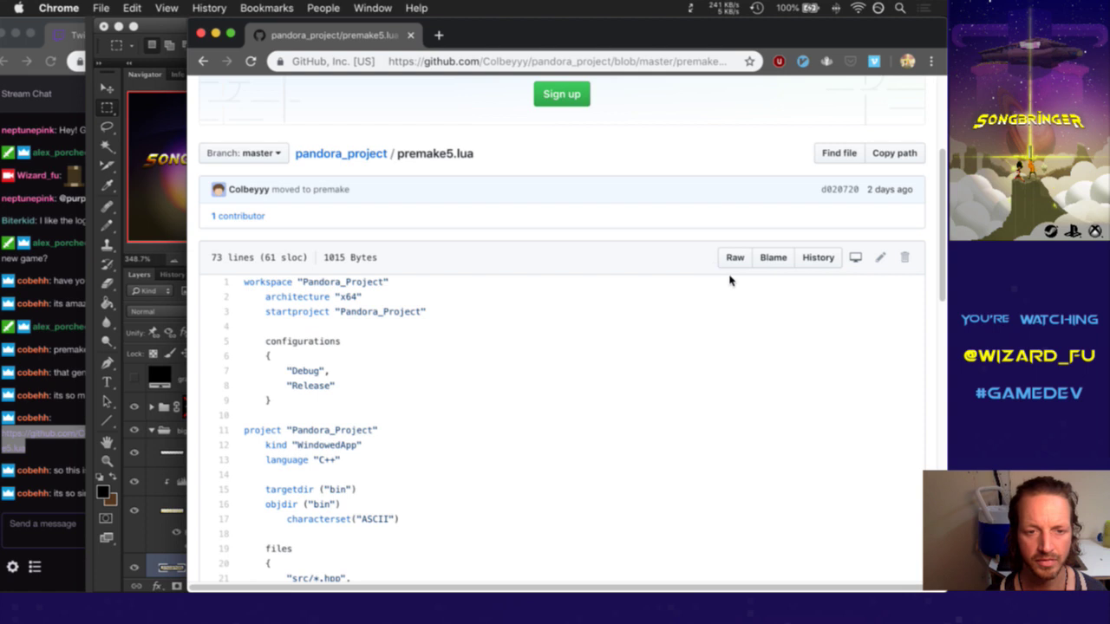
scroll(939, 250, "down", 2)
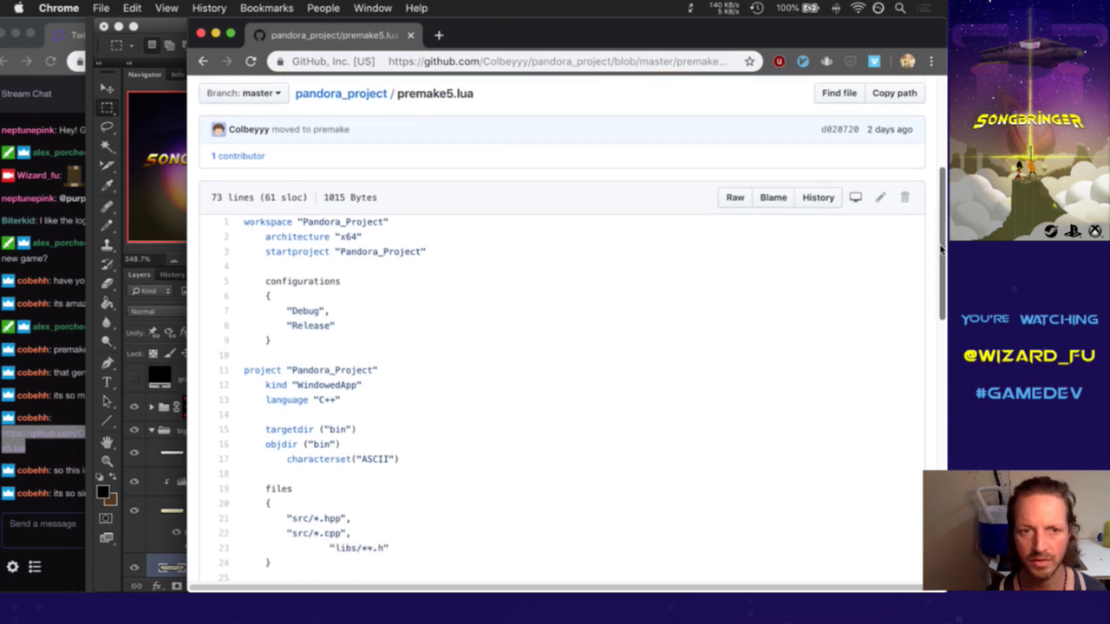
left_click_drag(936, 250, 870, 500)
scroll(870, 500, "up", 1)
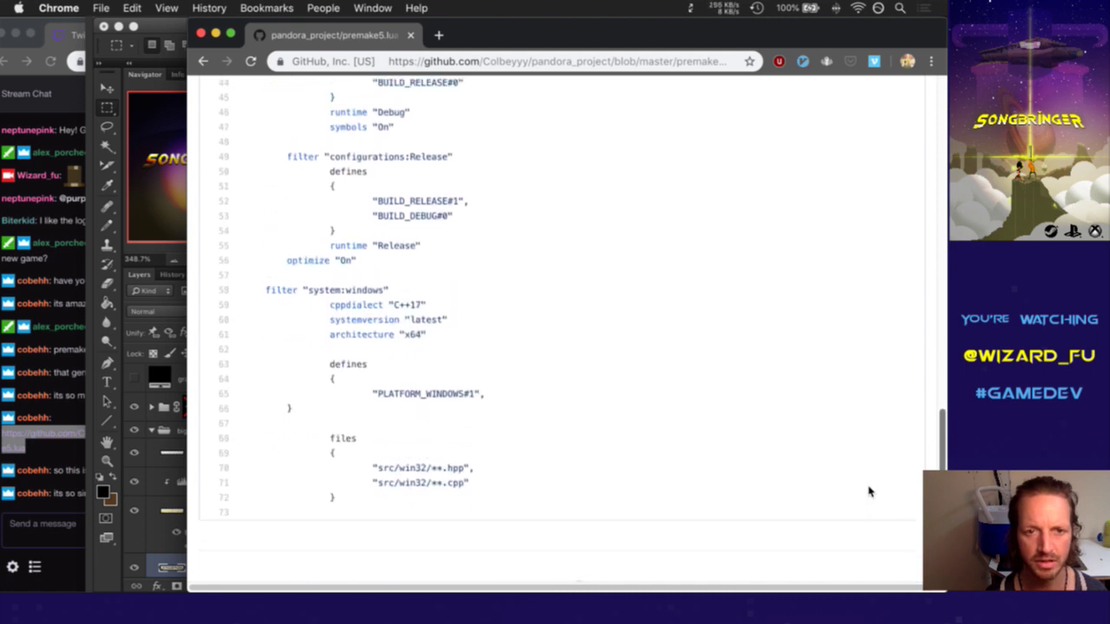
scroll(870, 492, "up", 1)
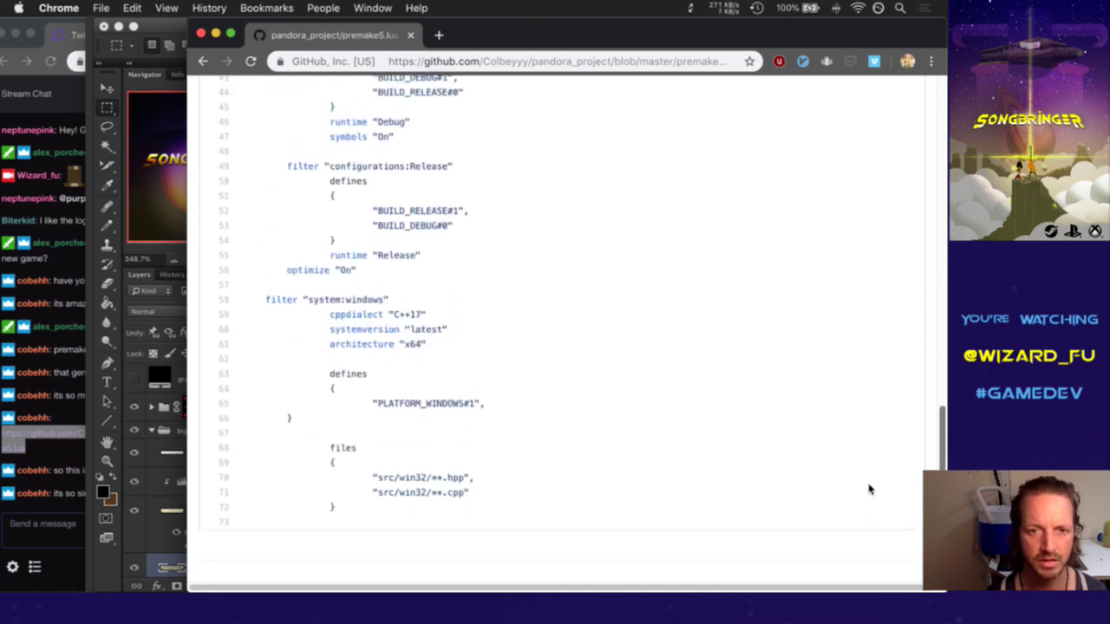
Open the main page of the pandora_project repository, look over its file list and check the Twitch chat
scroll(870, 490, "up", 15)
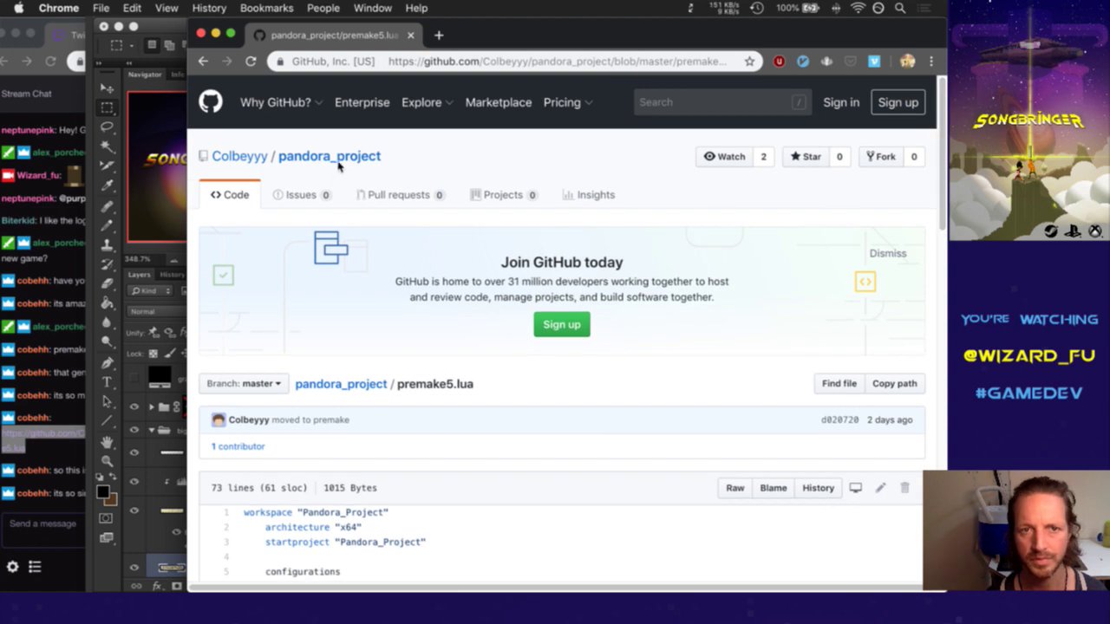
left_click(336, 158)
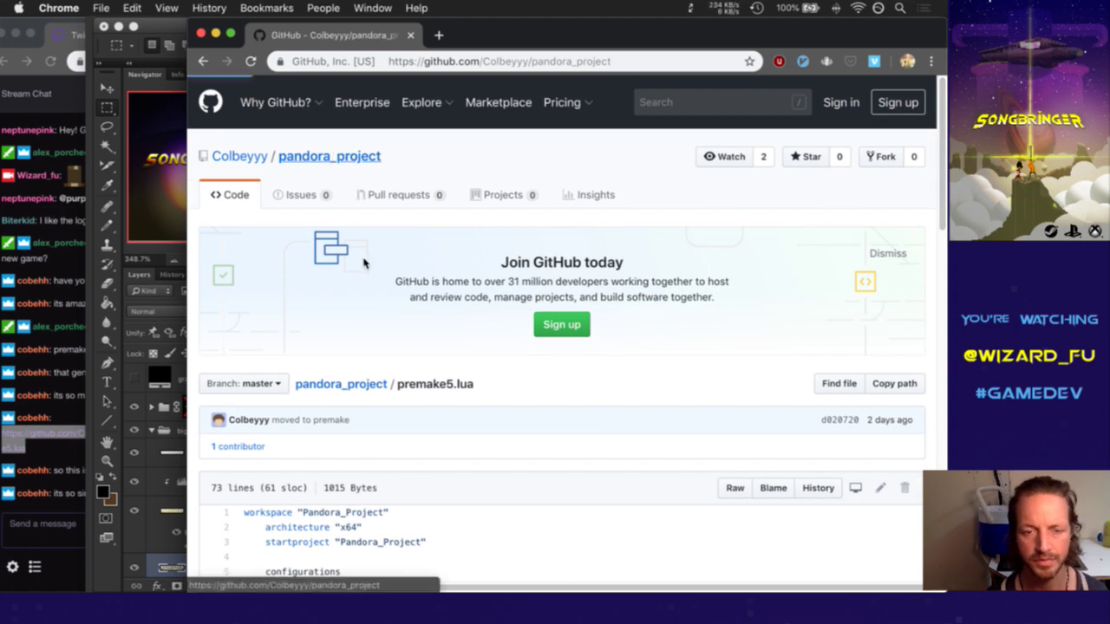
left_click_drag(942, 157, 909, 315)
scroll(909, 315, "up", 3)
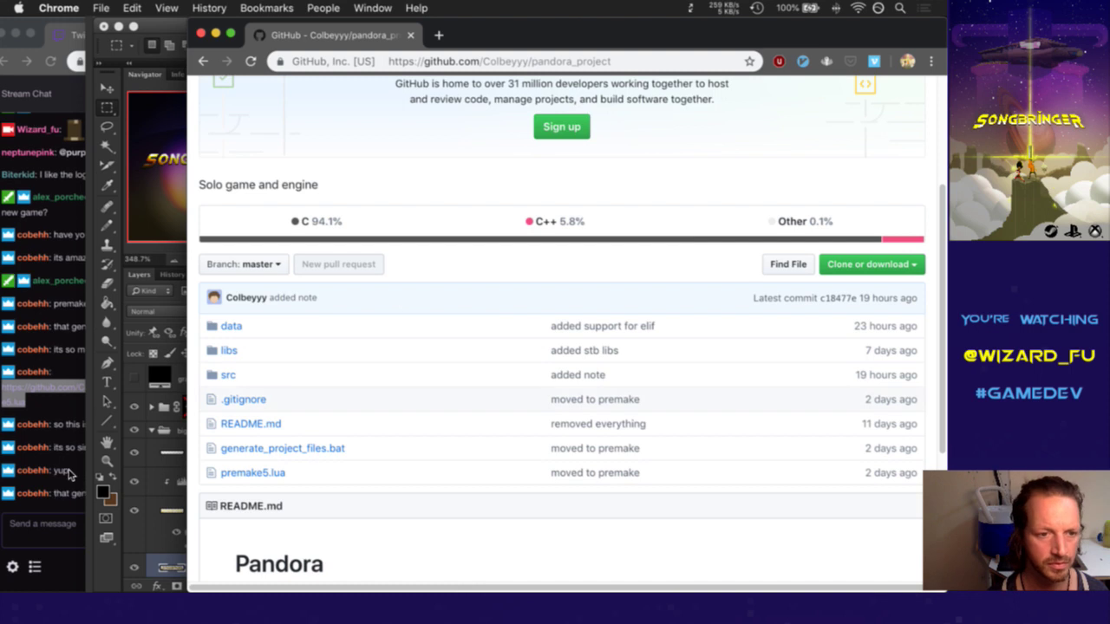
left_click(76, 474)
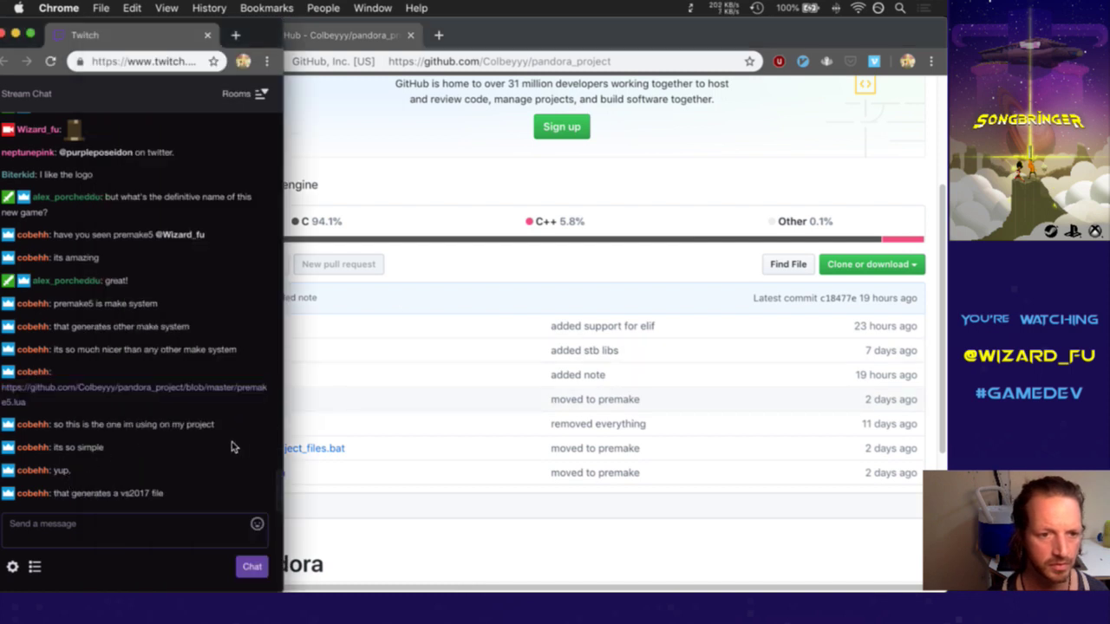
left_click(689, 182)
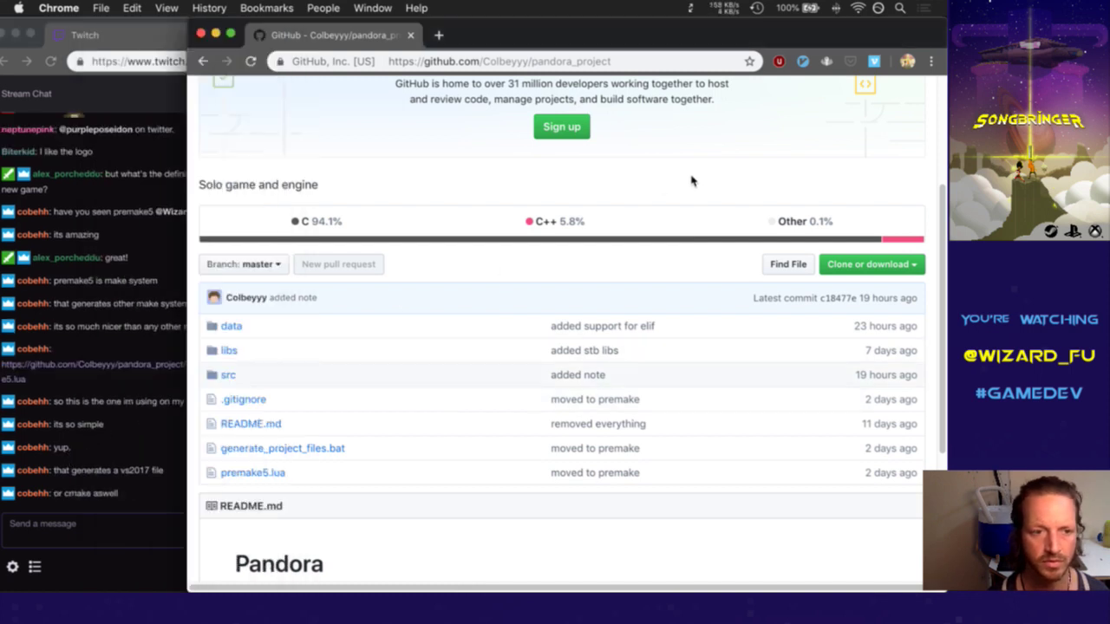
Return to the premake5.lua page and read through its project, files, includedirs, links and configuration sections
left_click(205, 62)
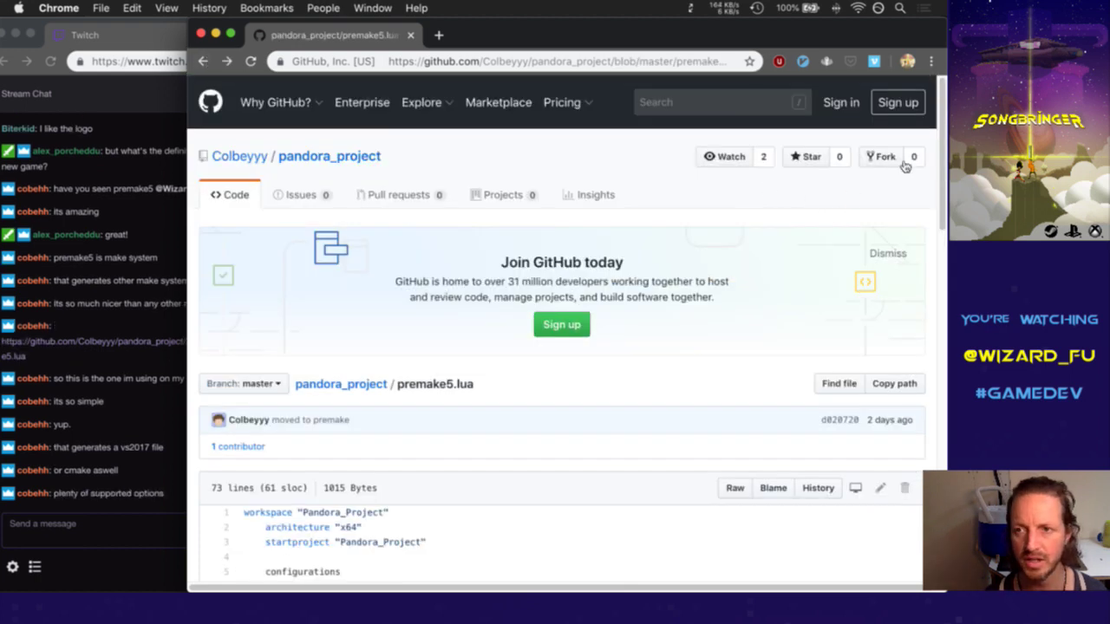
left_click_drag(942, 154, 943, 277)
scroll(944, 278, "down", 2)
scroll(944, 267, "up", 3)
left_click_drag(944, 266, 944, 374)
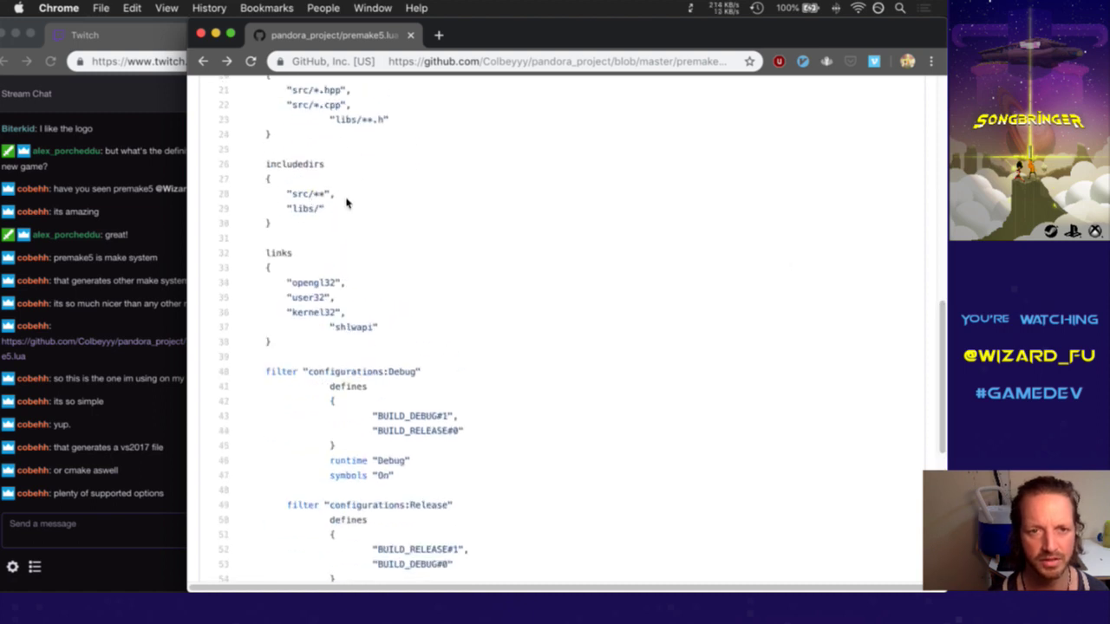
left_click_drag(936, 324, 833, 258)
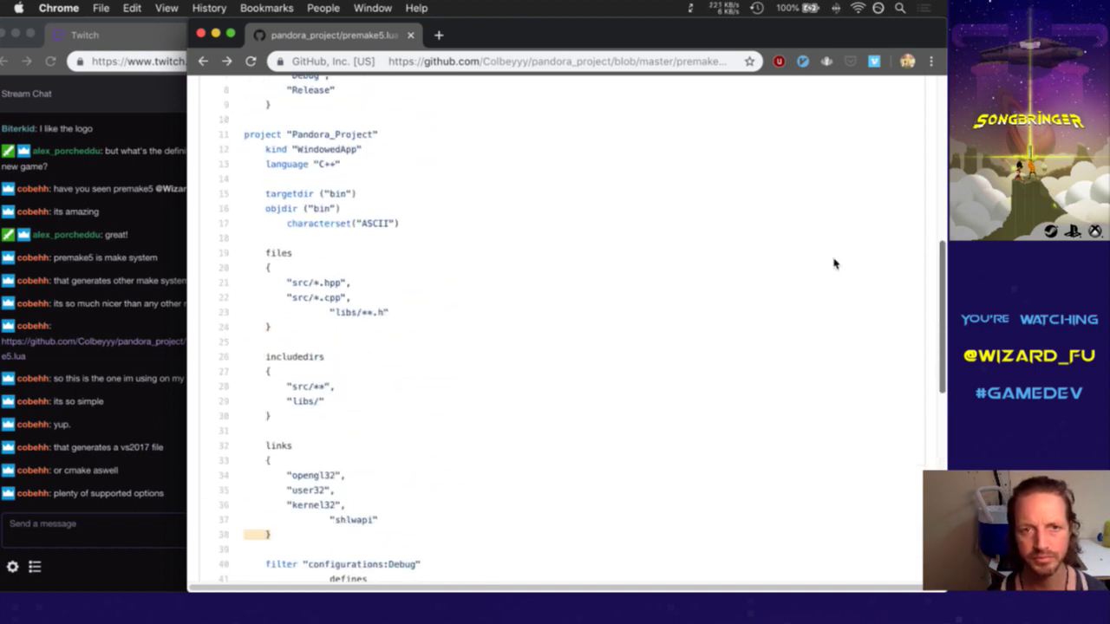
Search the web for premake5 and open the Premake home page
left_click(471, 66)
type("premake5")
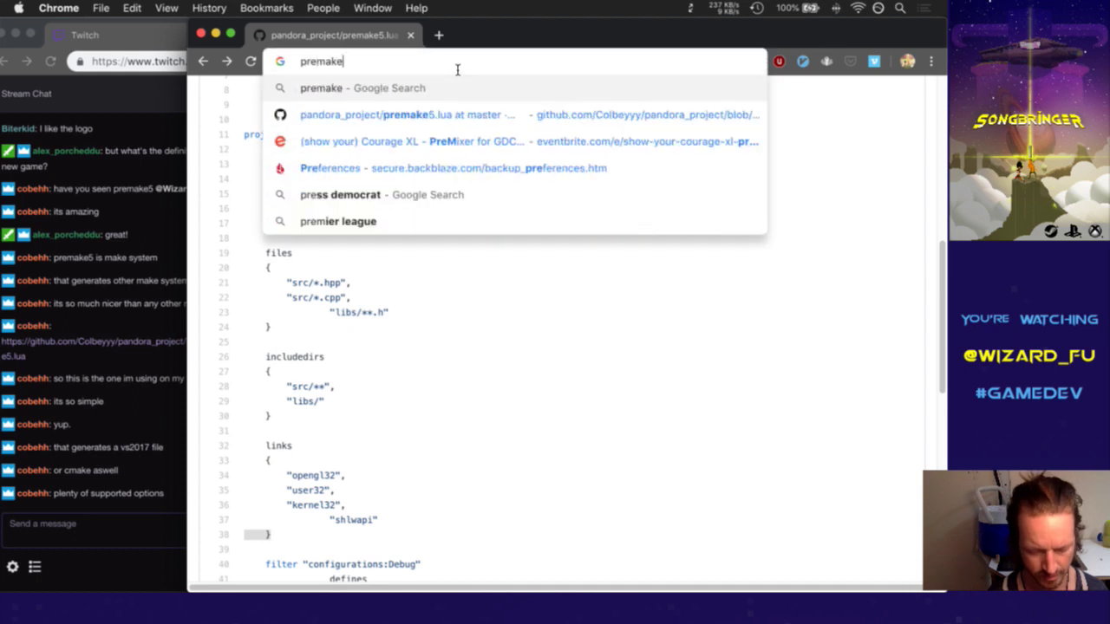
key("Return")
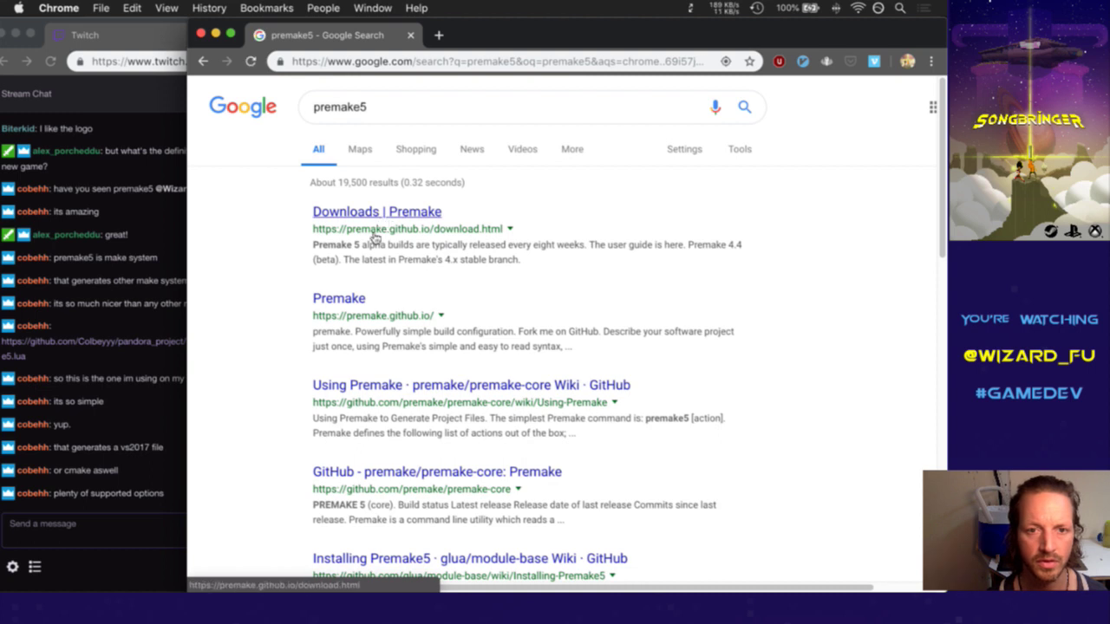
left_click(344, 303)
Check the Twitch chat and read the Premake home page's description of supported project files, Lua scripting and version 5.0
left_click(158, 468)
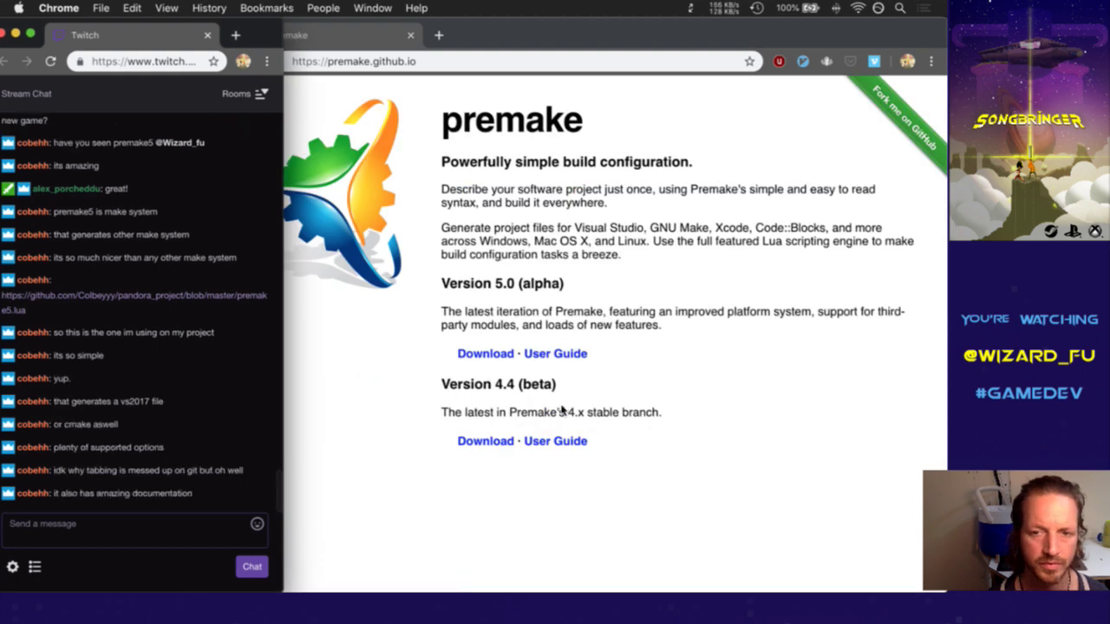
left_click(602, 286)
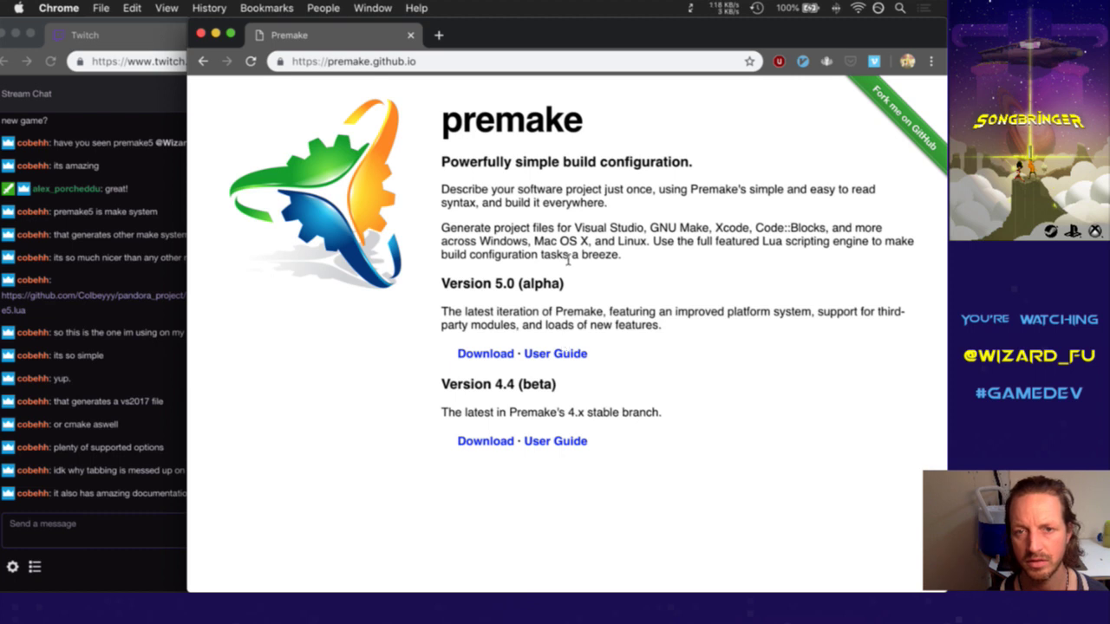
left_click_drag(588, 233, 739, 234)
left_click(734, 226)
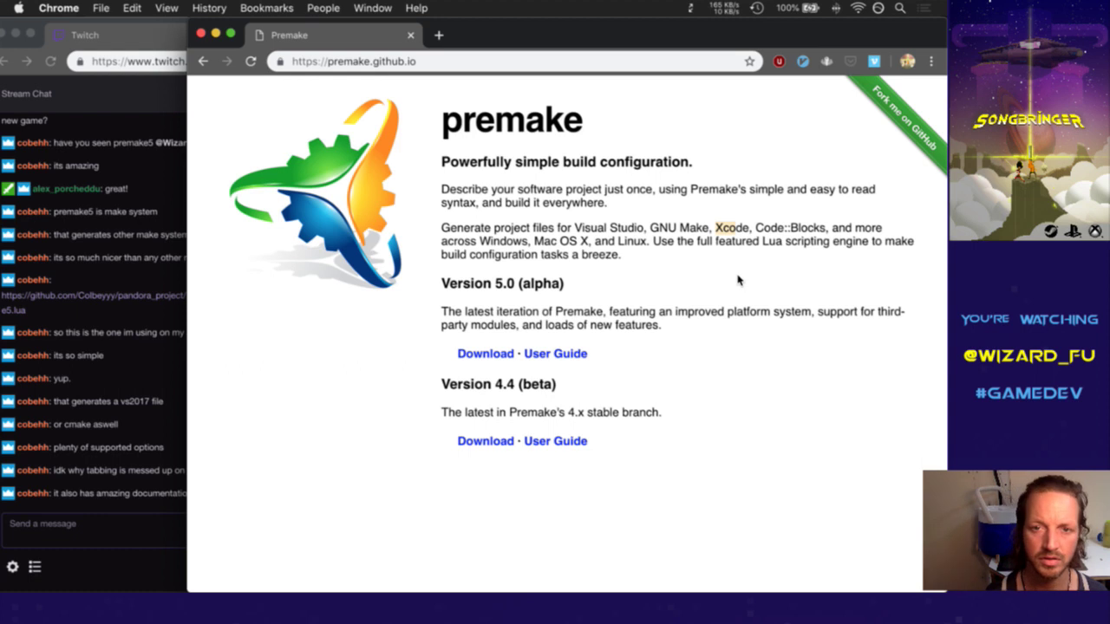
left_click(762, 245)
left_click_drag(768, 246, 833, 246)
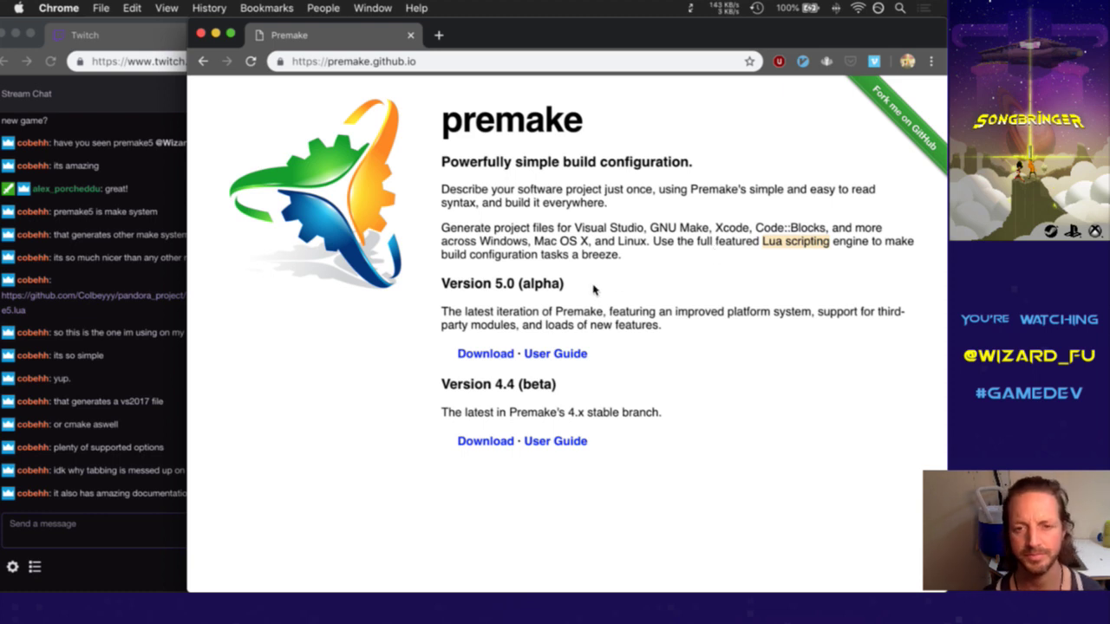
left_click_drag(517, 314, 532, 326)
left_click_drag(665, 330, 584, 340)
left_click(501, 198)
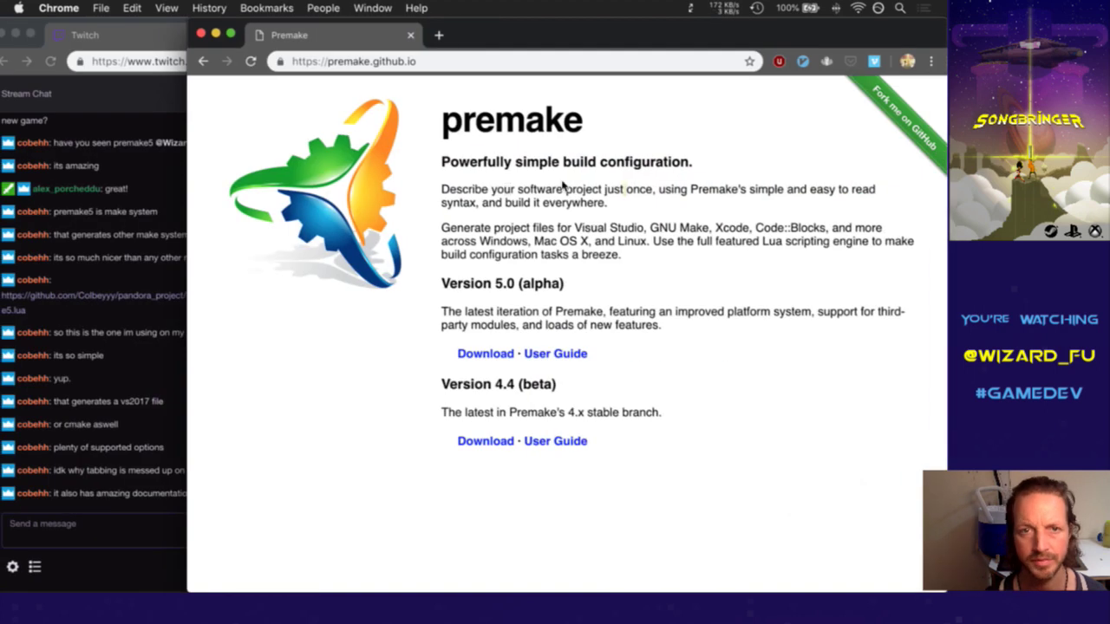
Close the Premake browser window and switch to iTerm2, where the makefile is open in Vim
key("super+w")
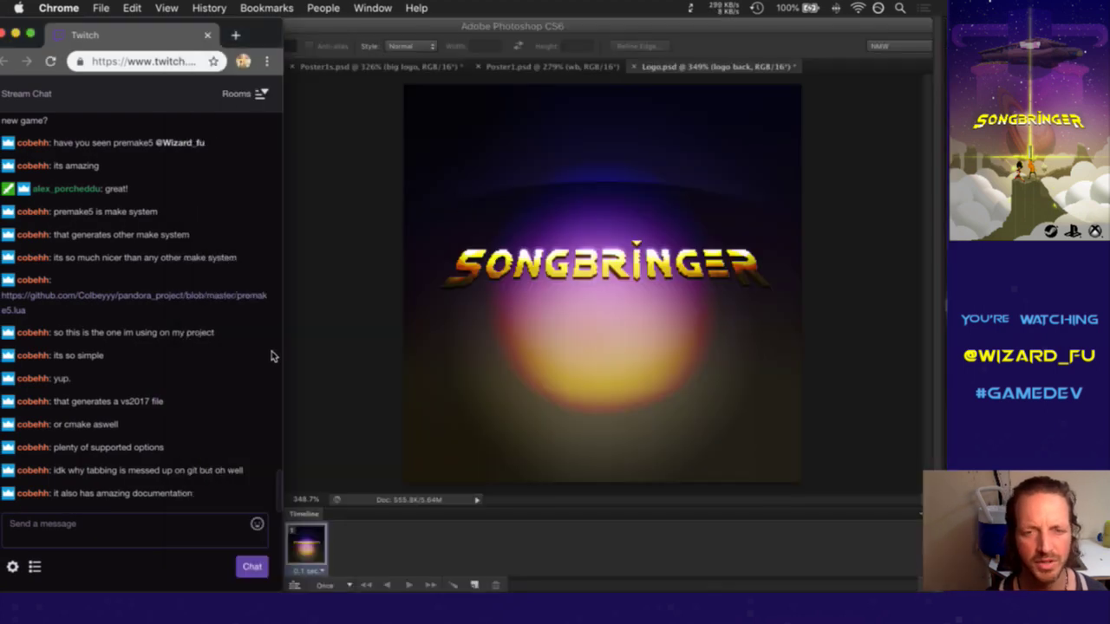
key("super+Tab")
key("super+Tab")
key("super+Tab")
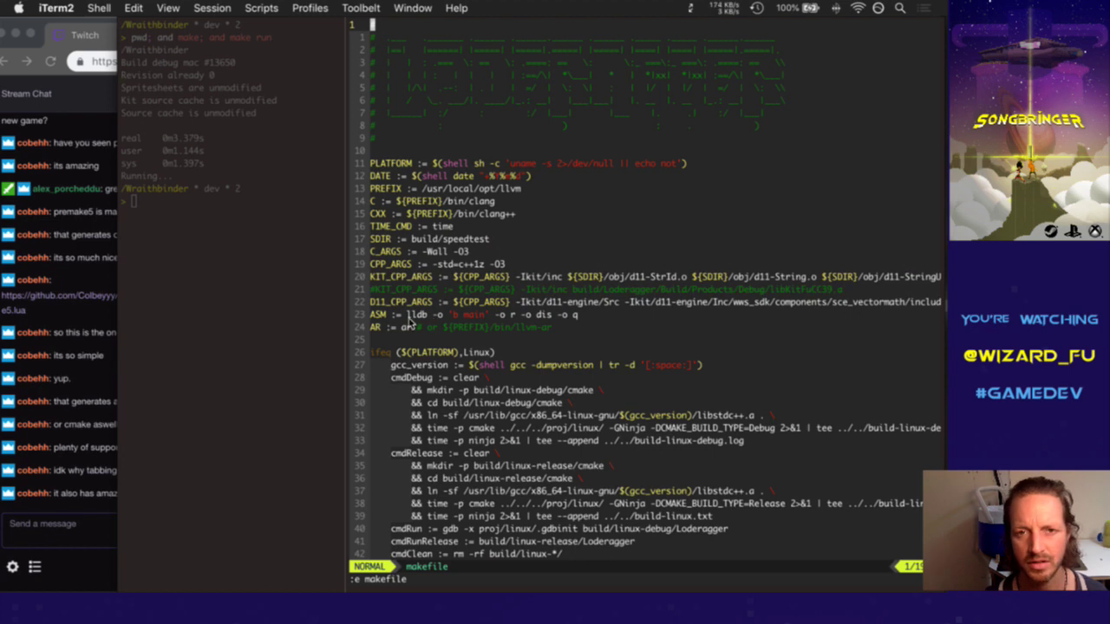
Search the makefile for loderagger and replace the match in the commented KIT_CPP_ARGS line with Wraithbinder
type(":noh")
key("Return")
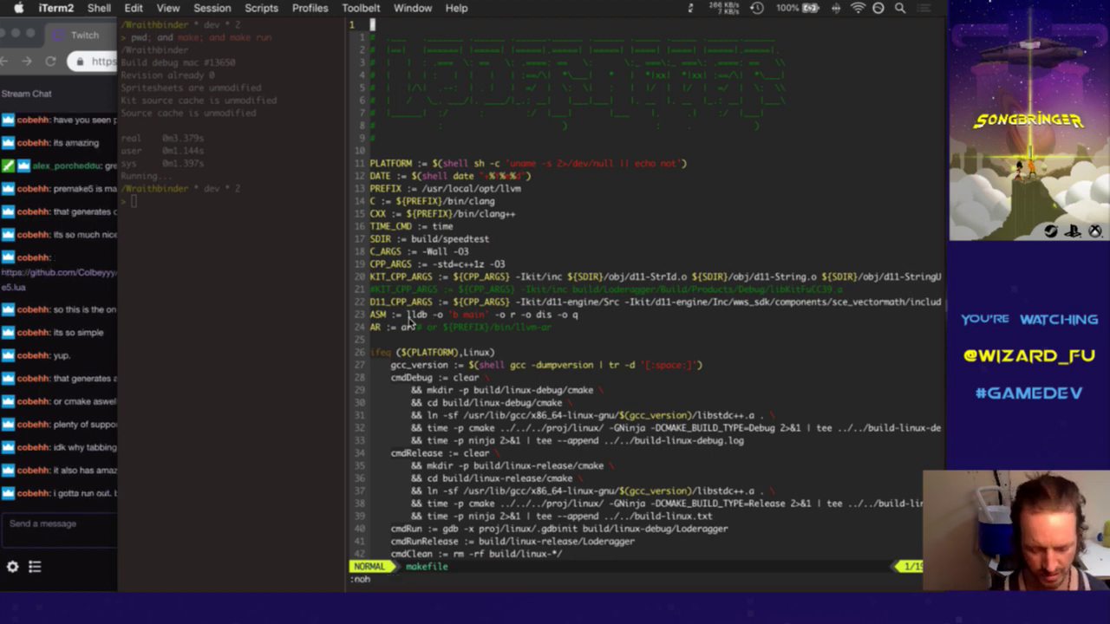
type(":Loderagger")
key("Return")
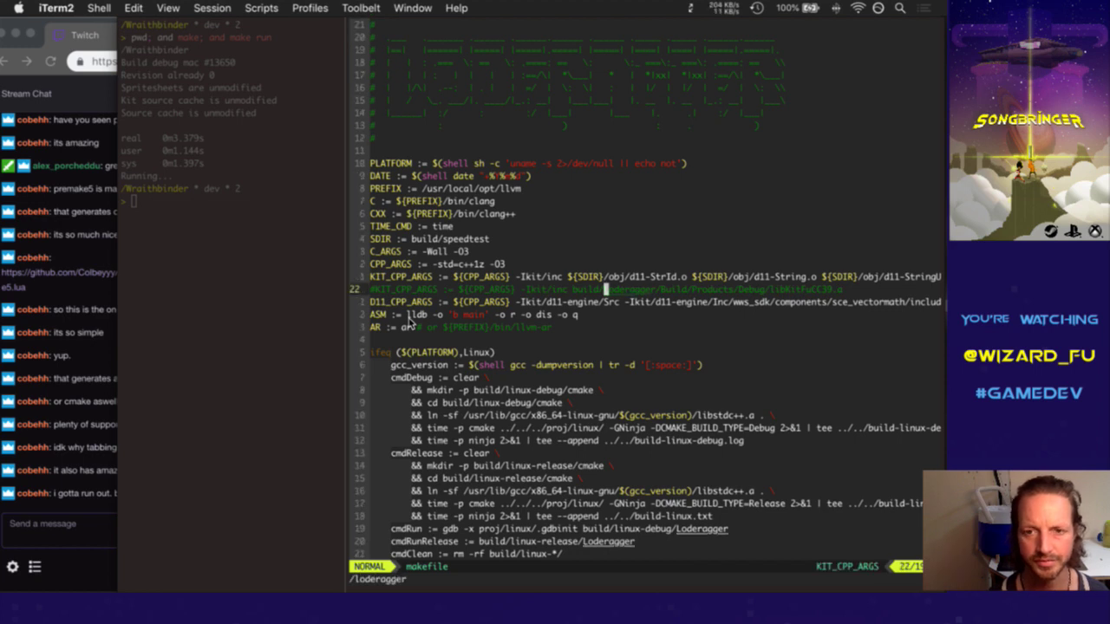
type("cw")
type("Wraithb")
type("r")
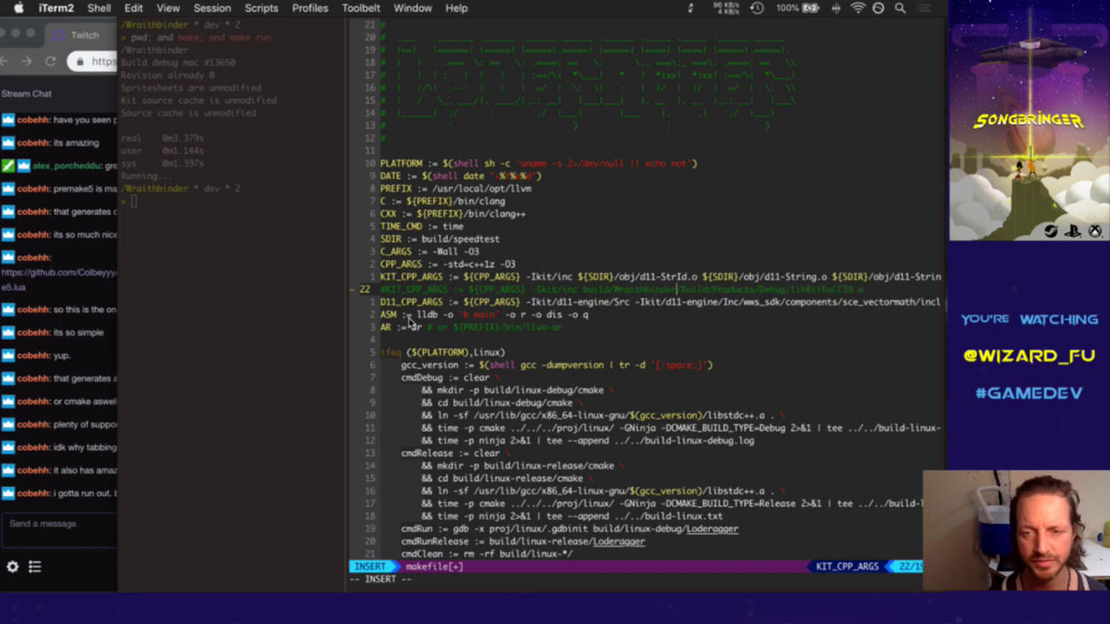
key("Escape")
Replace Loderagger with Wraithbinder in the Linux cmdRun and cmdRunRelease commands
key("n")
key("period")
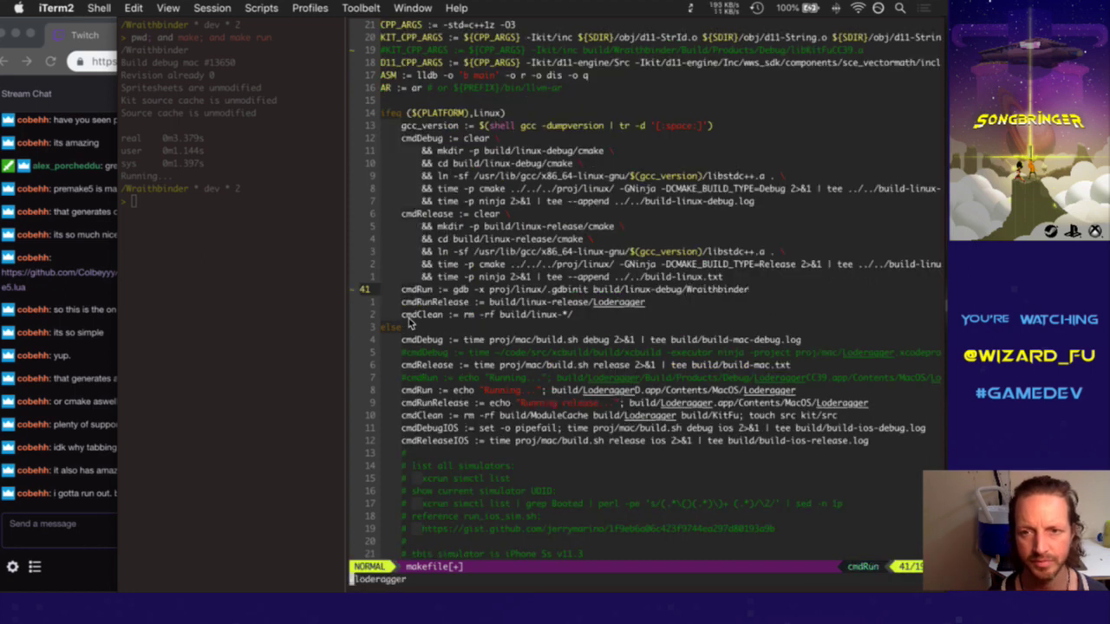
key("n")
key("period")
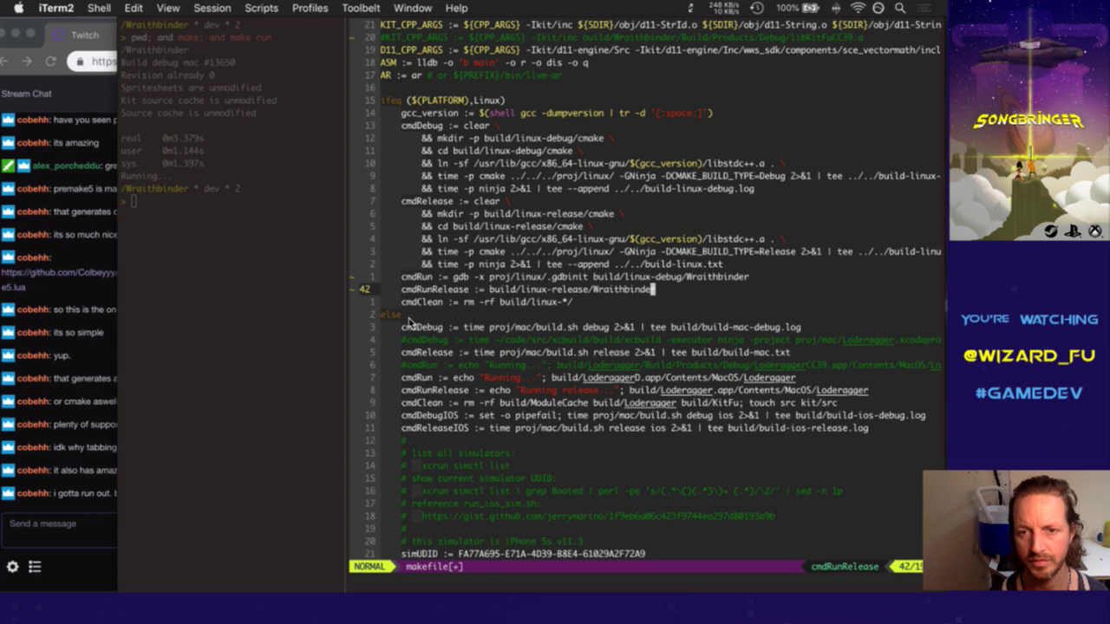
Replace Loderagger with Wraithbinder in the commented Mac cmdDebug line and in the build folder of the commented cmdRun line
key("n")
key("n")
key("N")
key("period")
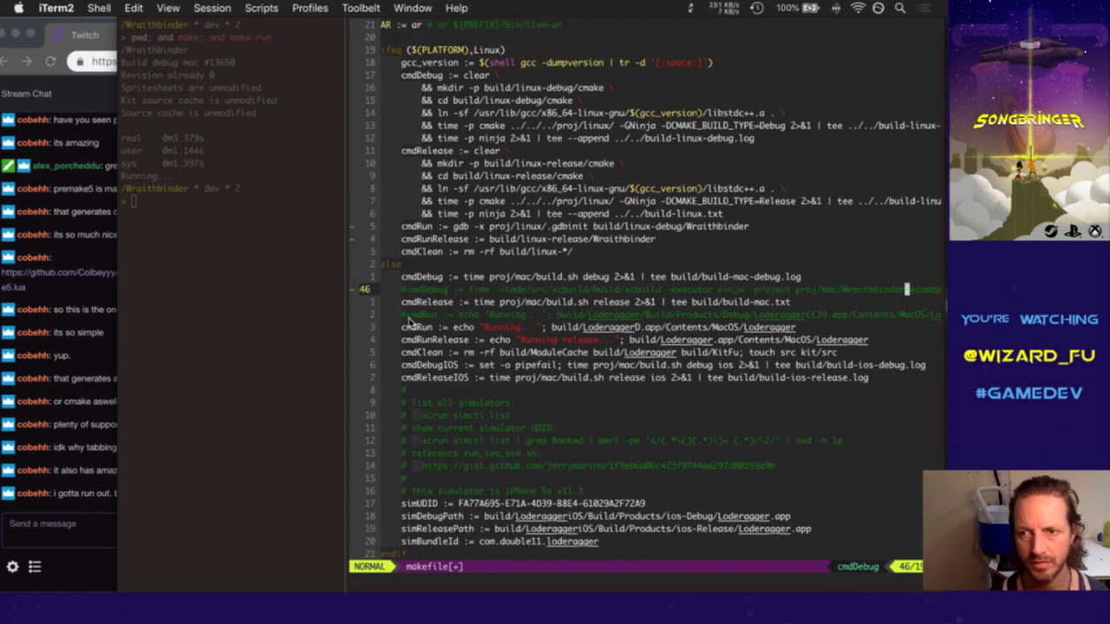
key("n")
key("period")
Change LoderaggerCC39.app to WraithbinderCC39.app in the commented Mac cmdRun line, keeping the CC39 suffix
key("n")
key("period")
key("u")
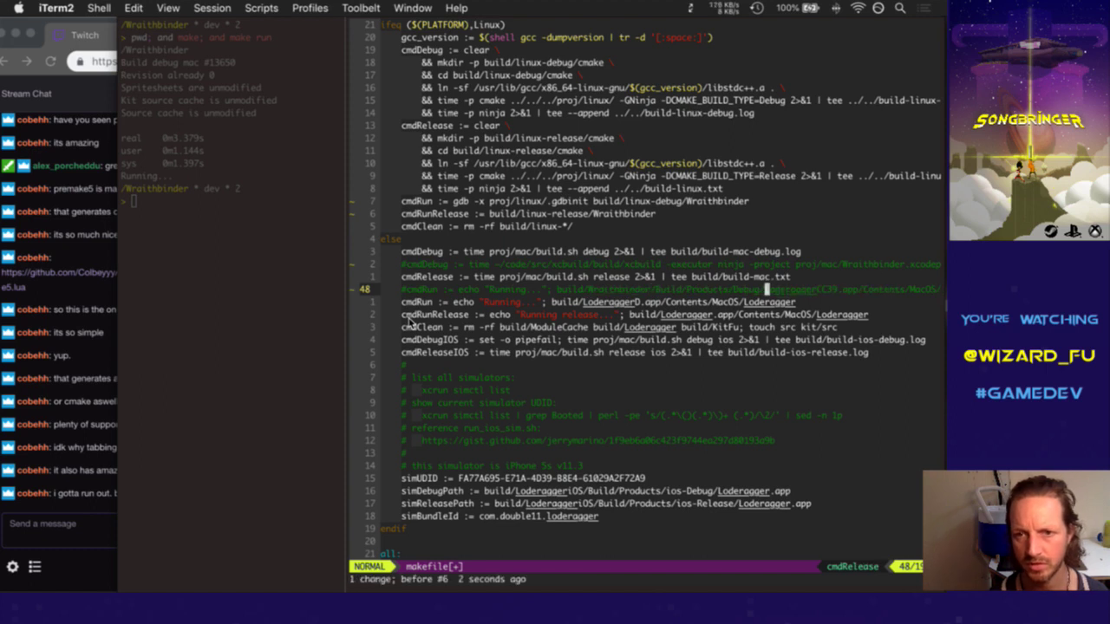
key("i")
key("shift+Right")
key("shift+Right")
key("shift+Right")
key("shift+Right")
key("shift+Right")
key("shift+Right")
key("shift+Right")
key("shift+Right")
type("Wraith")
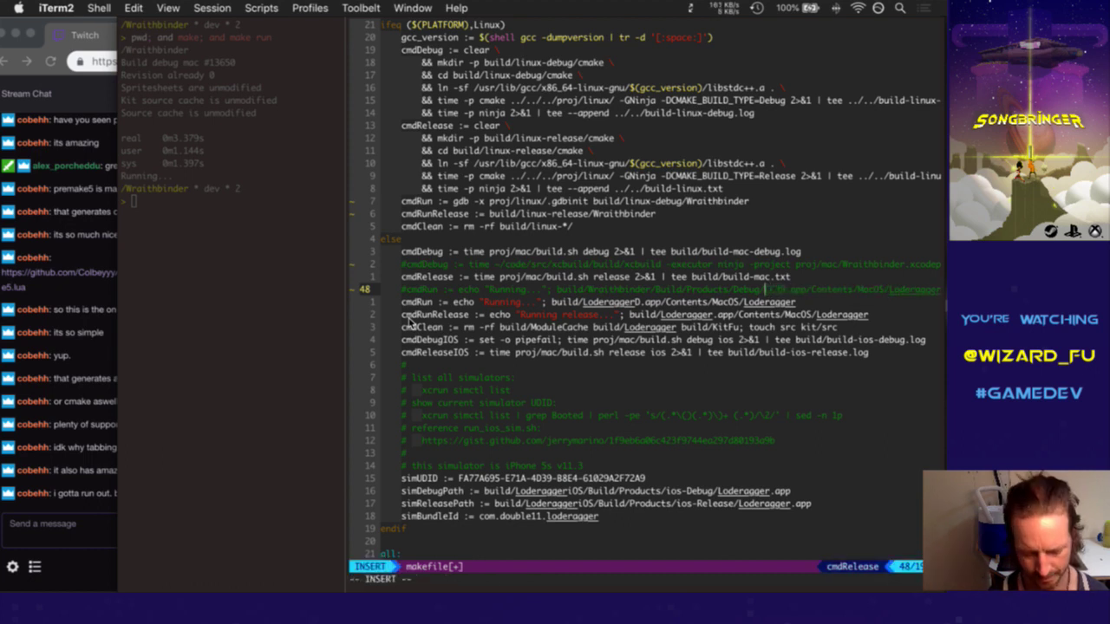
type("binder")
key("Escape")
Search for loderagger again and replace the matches in the Mac cmdRun, cmdRunRelease and cmdClean commands with Wraithbinder
type("/loderagger")
key("Return")
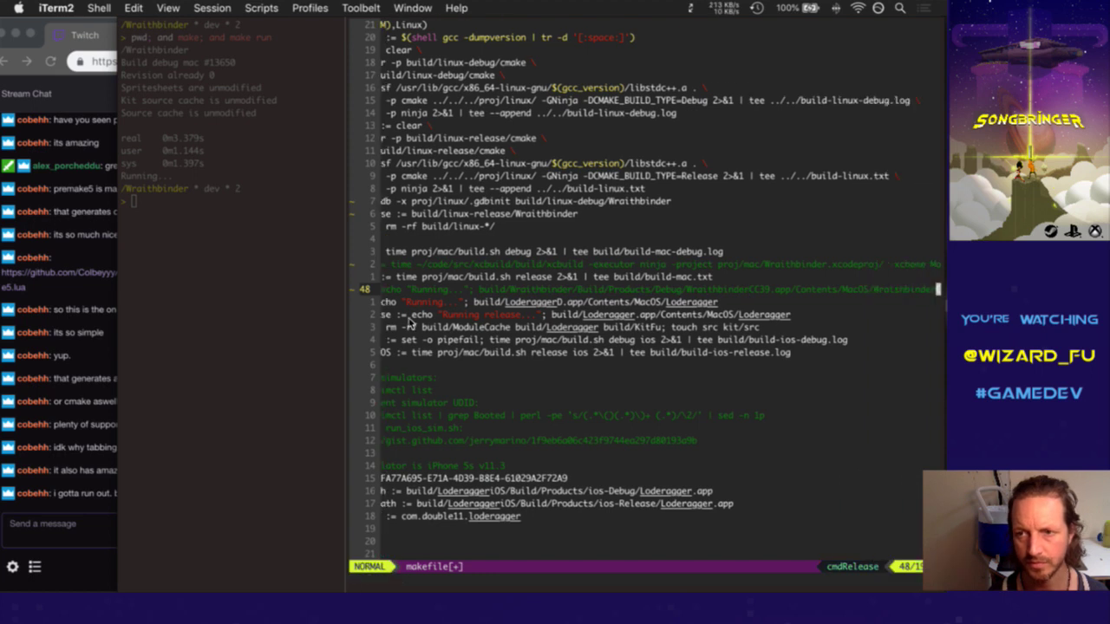
key(".")
key("n")
key(".")
key("n")
key(".")
key("n")
key(".")
key("n")
key(".")
Replace Loderagger with Wraithbinder in the simDebugPath, simReleasePath and simBundleId definitions
key("n")
key(".")
key("n")
key(".")
key("n")
key(".")
key("n")
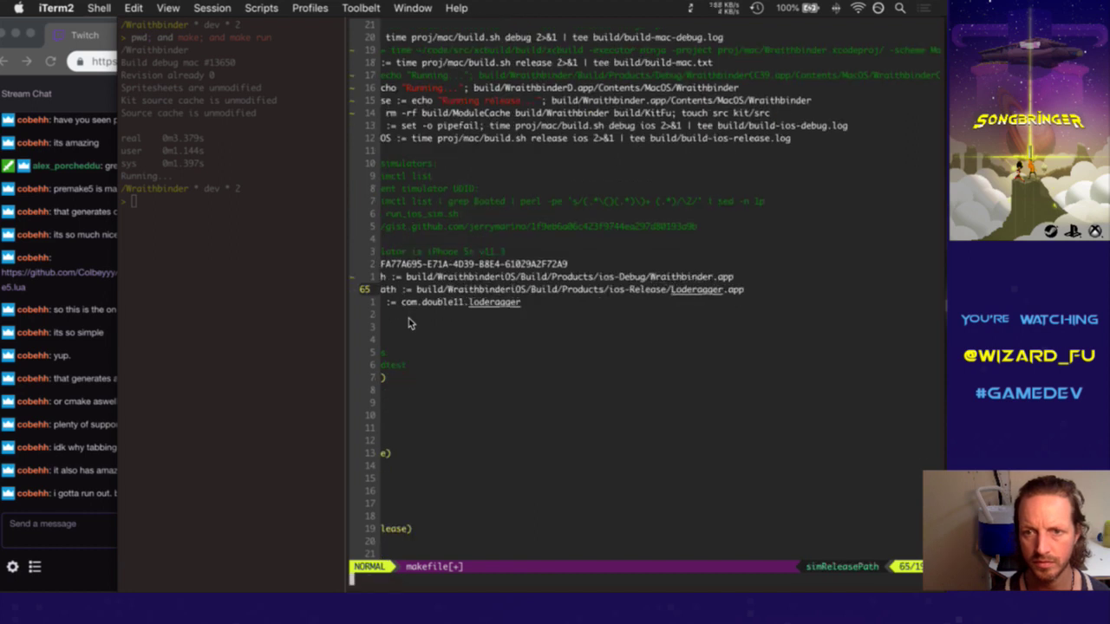
key(".")
key("n")
key(".")
key("b")
Find the next loderagger match and select its first occurrence in the commented command under the asm target
key("n")
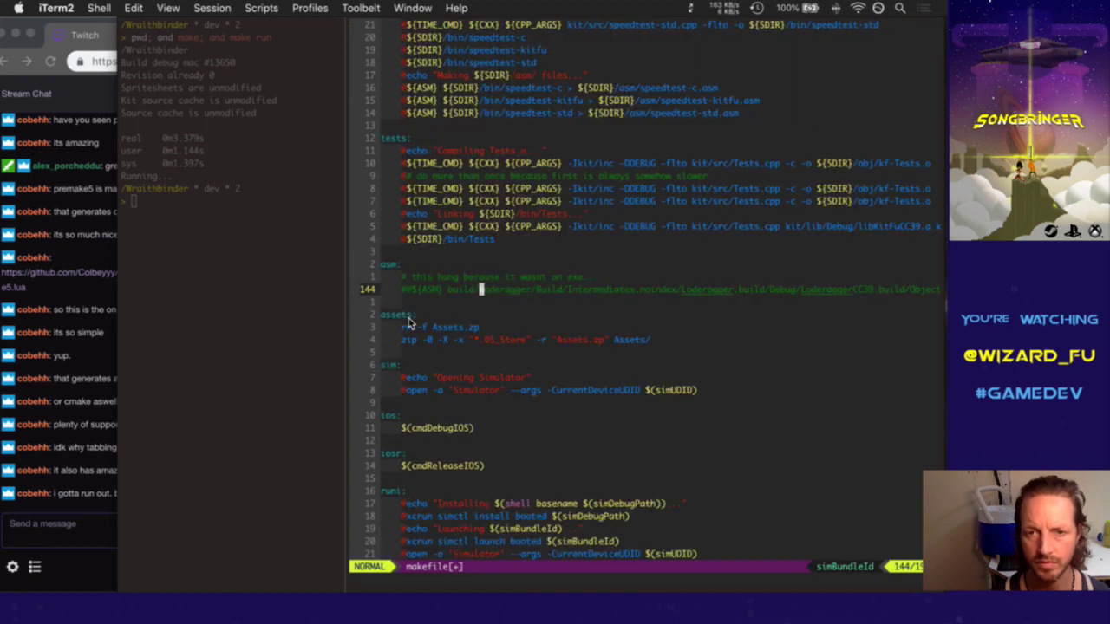
key("v")
key("e")
key("l")
Switch to the Twitch chat in Chrome and read the latest messages
key("super+Tab")
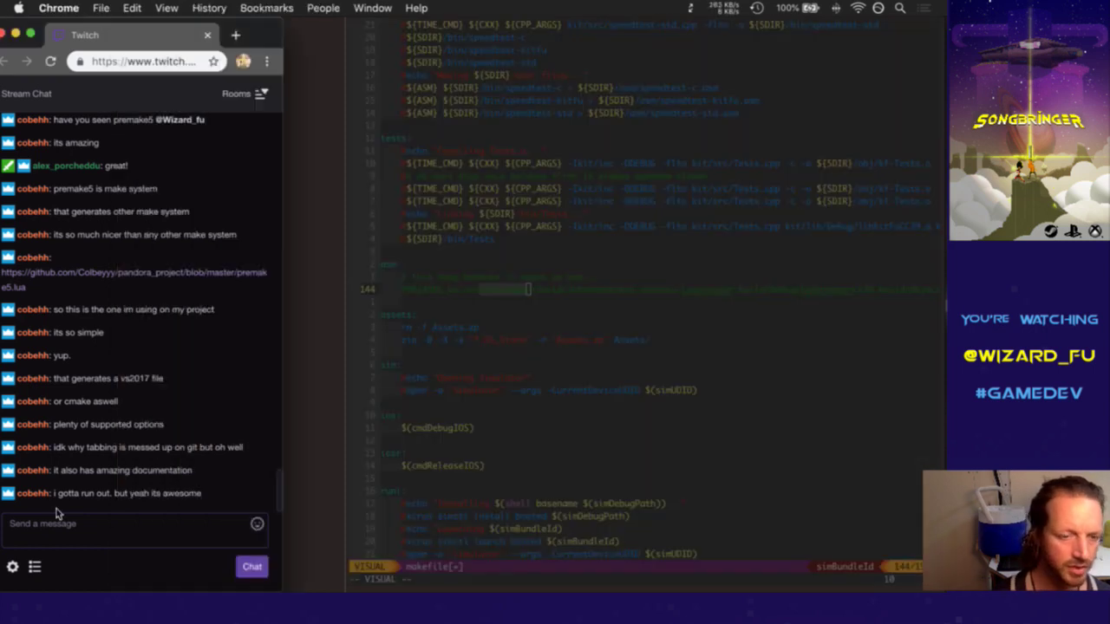
left_click_drag(18, 493, 111, 493)
left_click(114, 493)
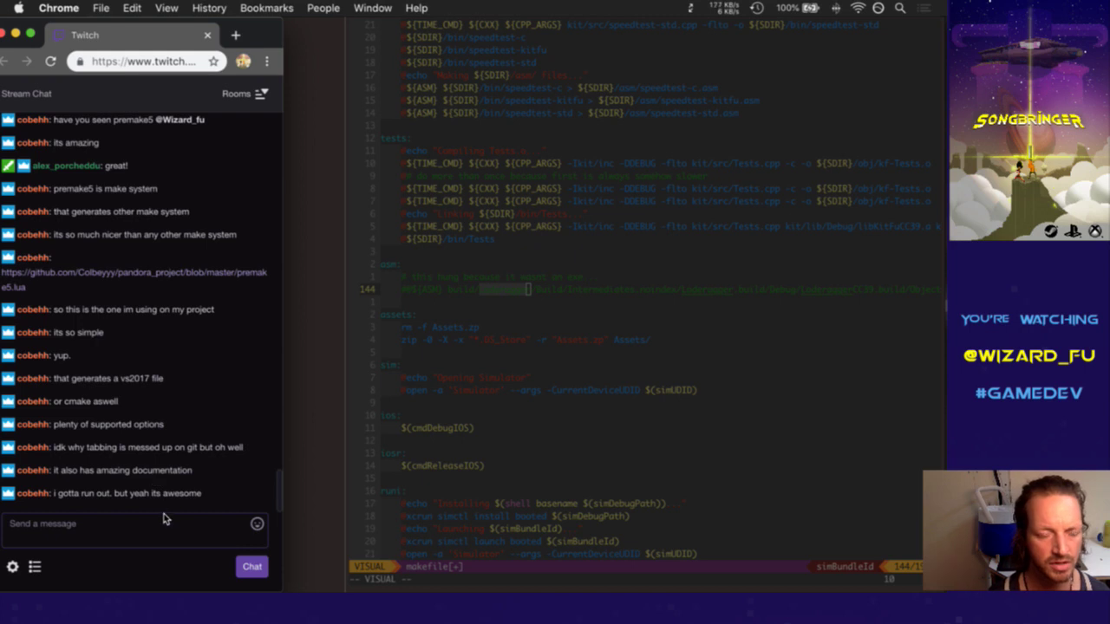
left_click_drag(84, 450, 120, 503)
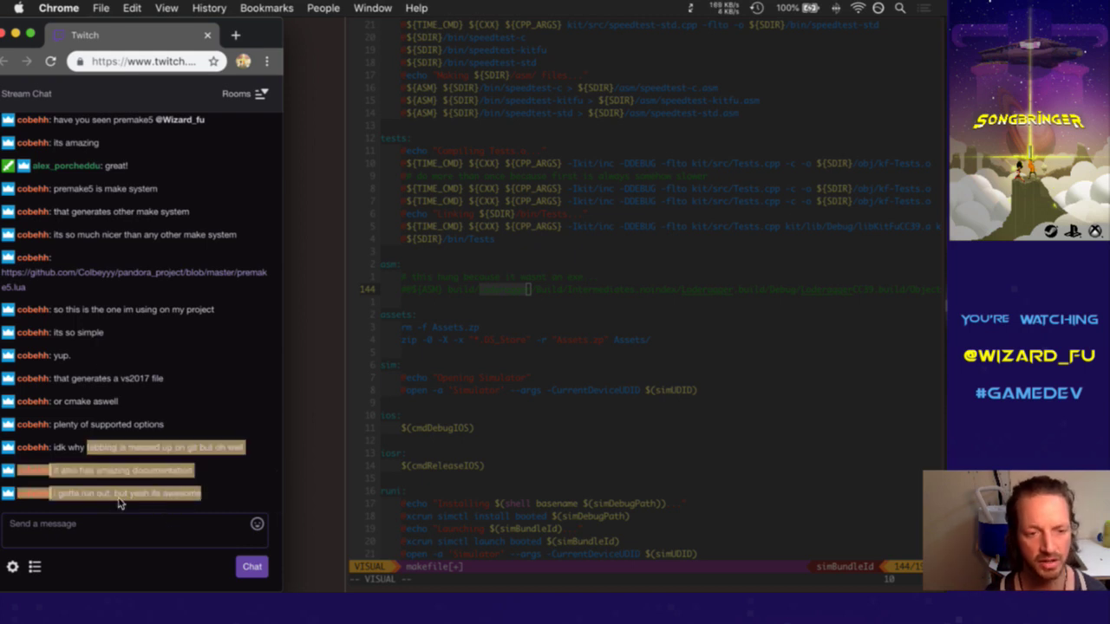
left_click(209, 422)
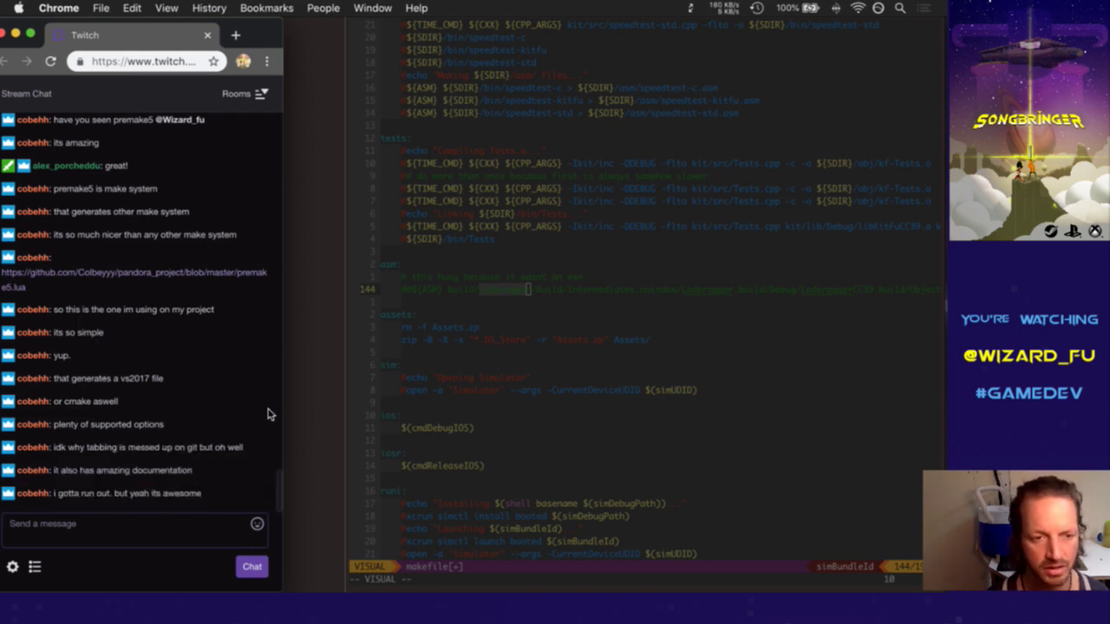
Replace the selected Loderagger with Wraithbinder in the build path of the commented command under the asm target
left_click(476, 321)
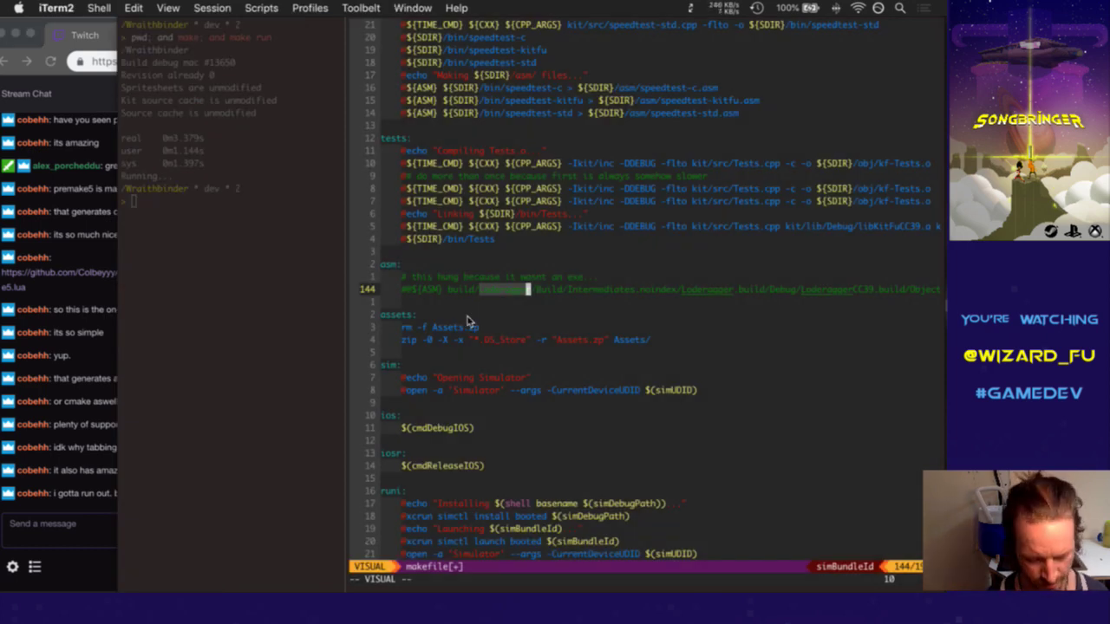
type("cWraith")
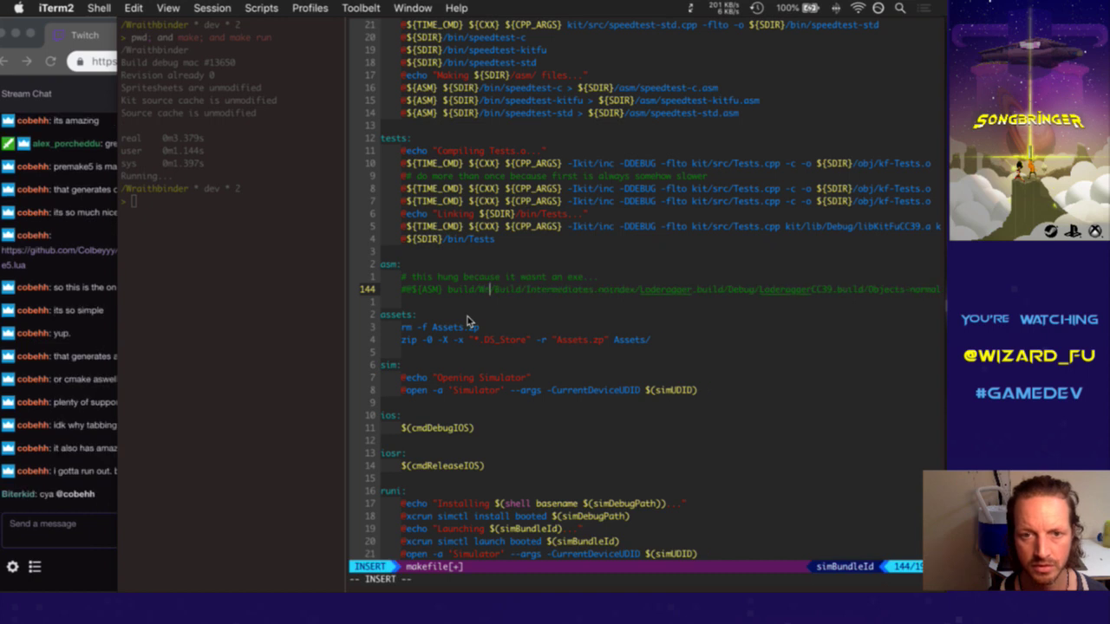
type("binder")
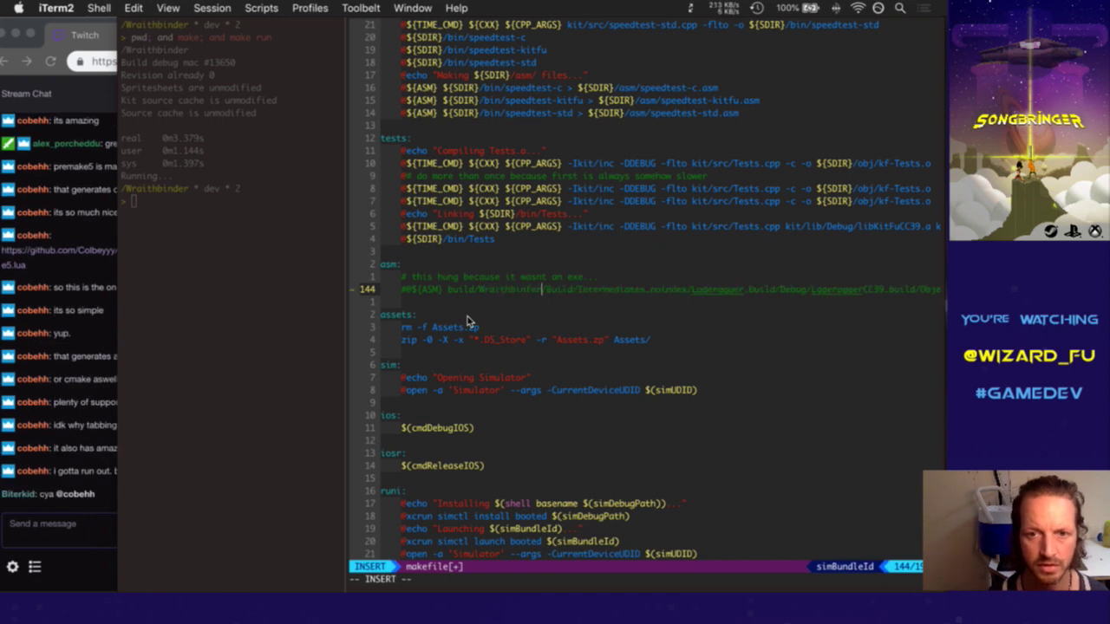
type(".)")
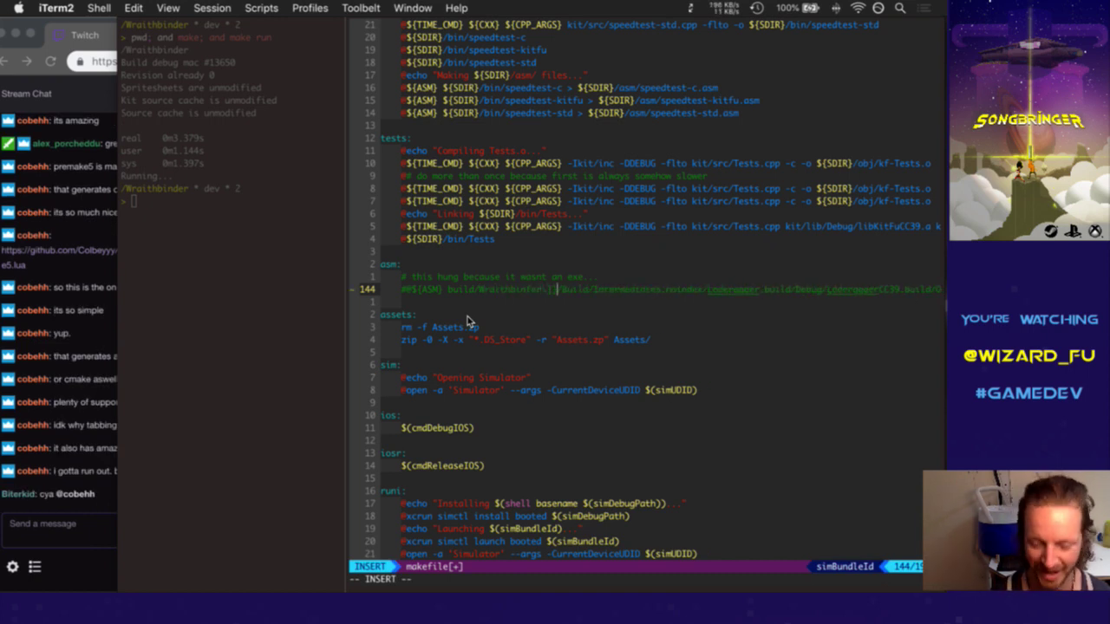
key("BackSpace")
key("BackSpace")
key("BackSpace")
key("BackSpace")
key("BackSpace")
key("BackSpace")
key("BackSpace")
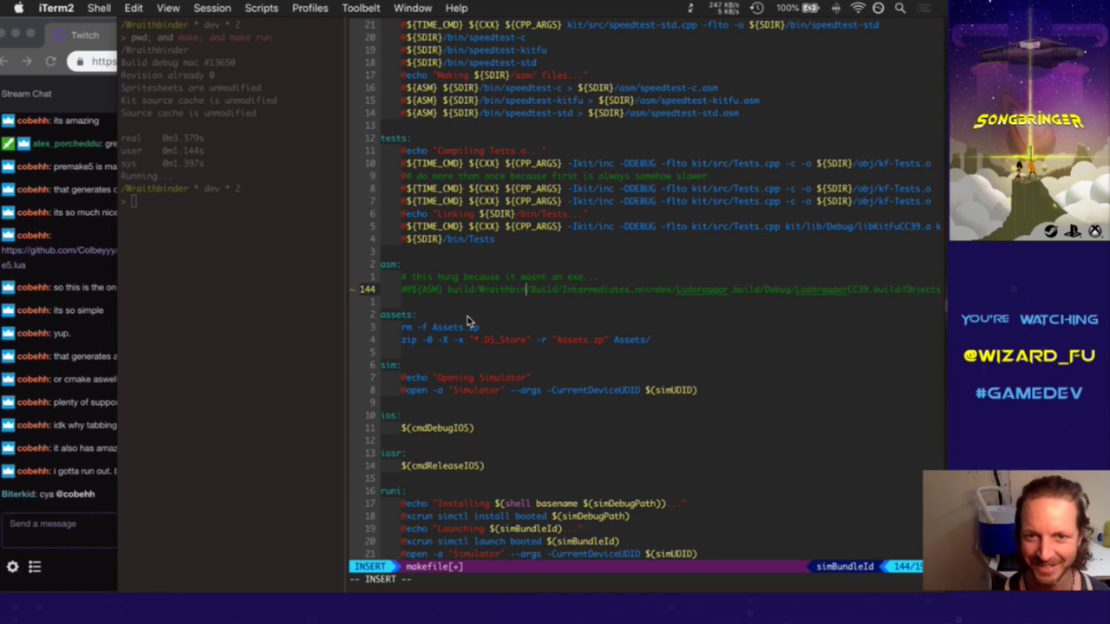
type("inder")
key("super+Tab")
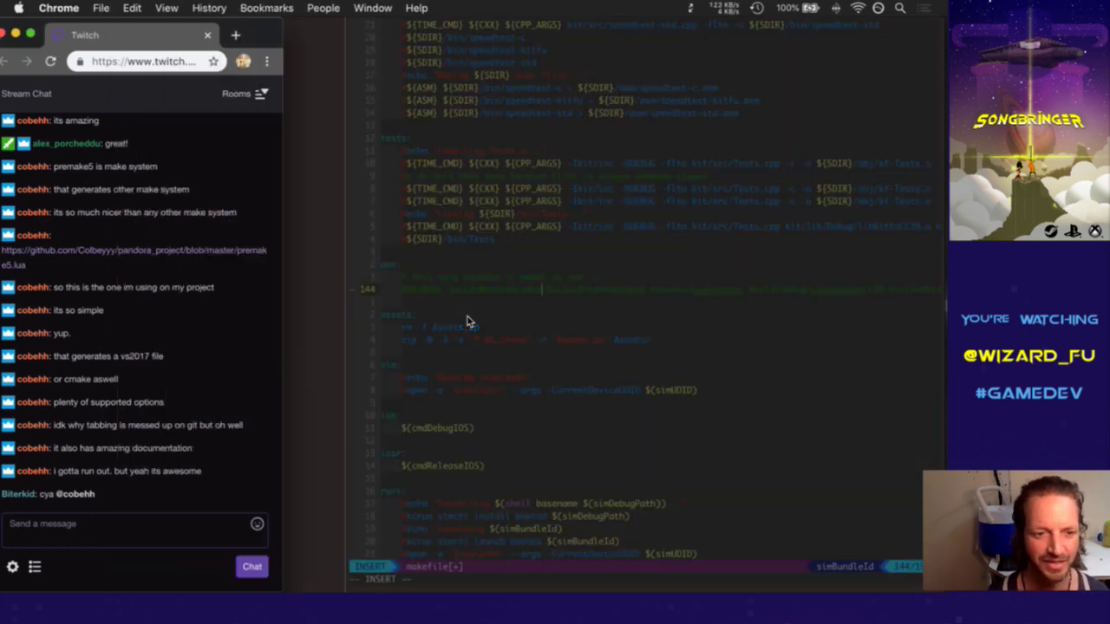
key("super+Tab")
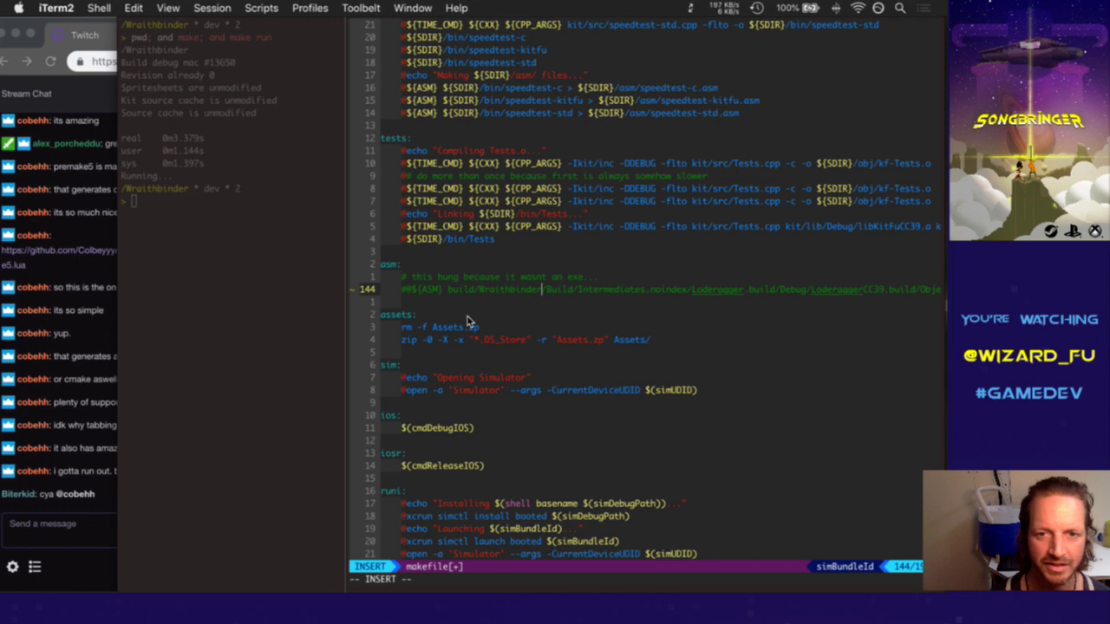
Replace the two remaining Loderagger matches in the asm command's path with Wraithbinder and save the makefile
key("Escape")
key("n")
key("period")
key("n")
key("period")
type("nd")
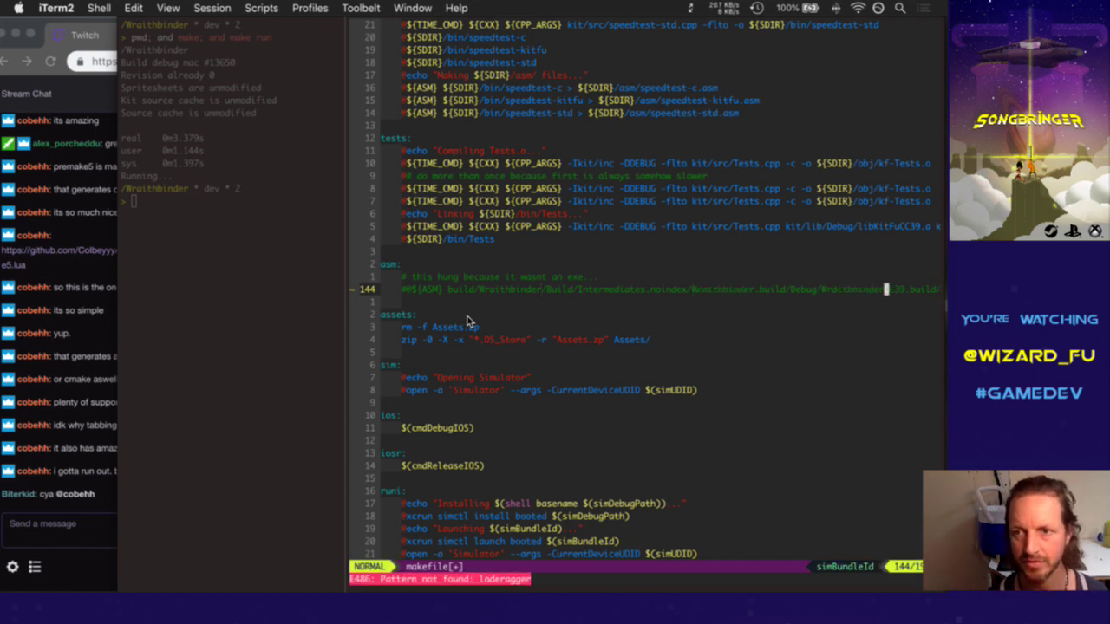
type(":w")
key("Return")
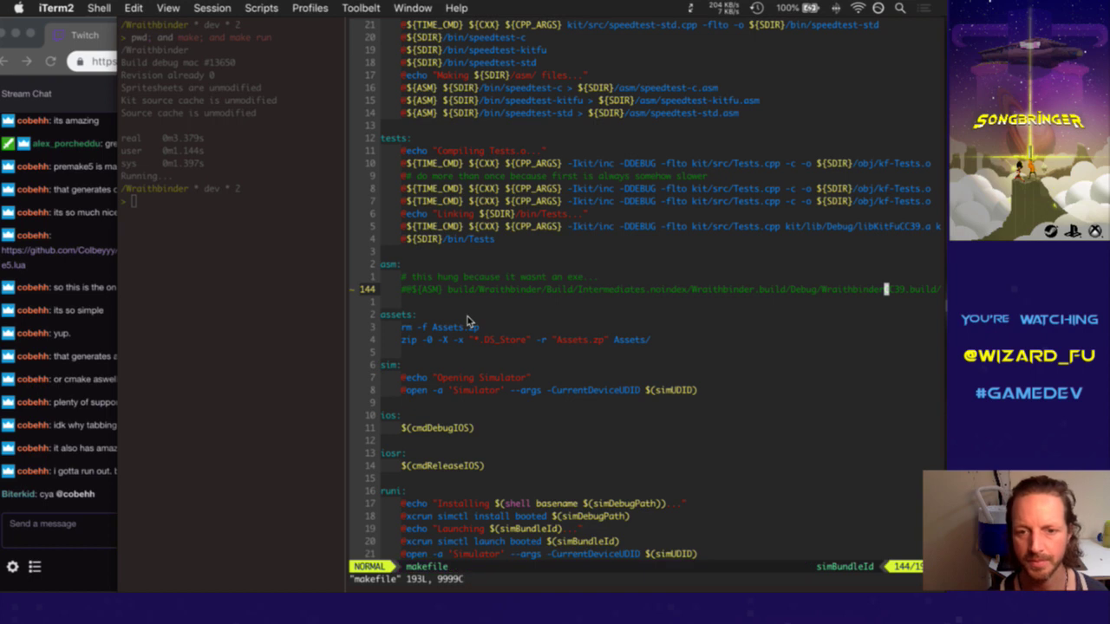
Start a clean rebuild of the Wraithbinder project in the other terminal pane with make clean followed by make
key("super+Tab")
key("super+shift+Tab")
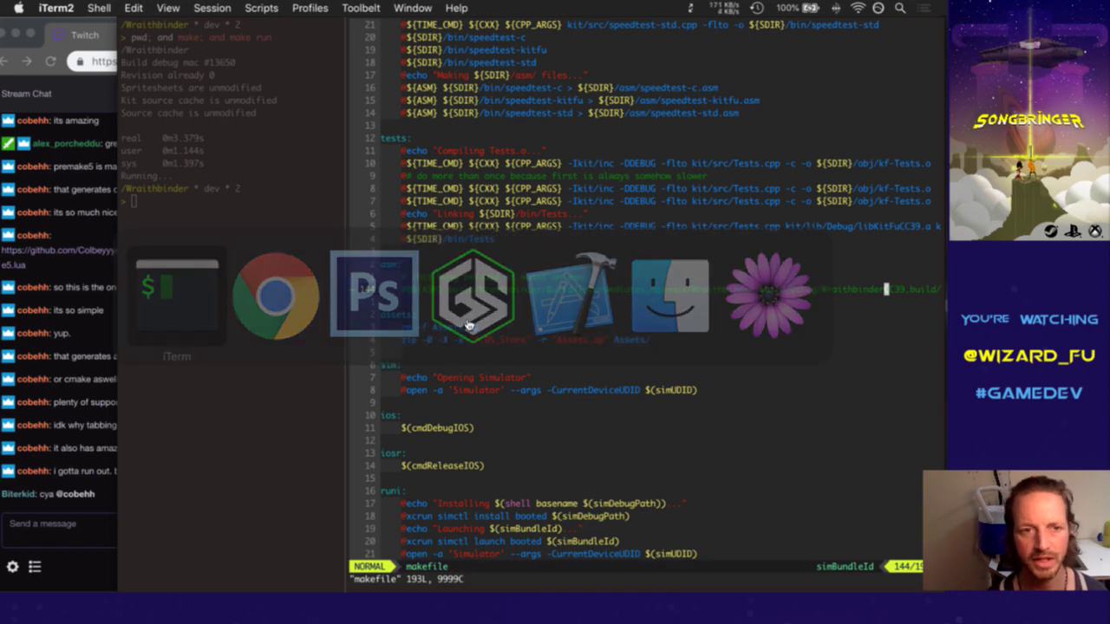
type(":up")
key("Return")
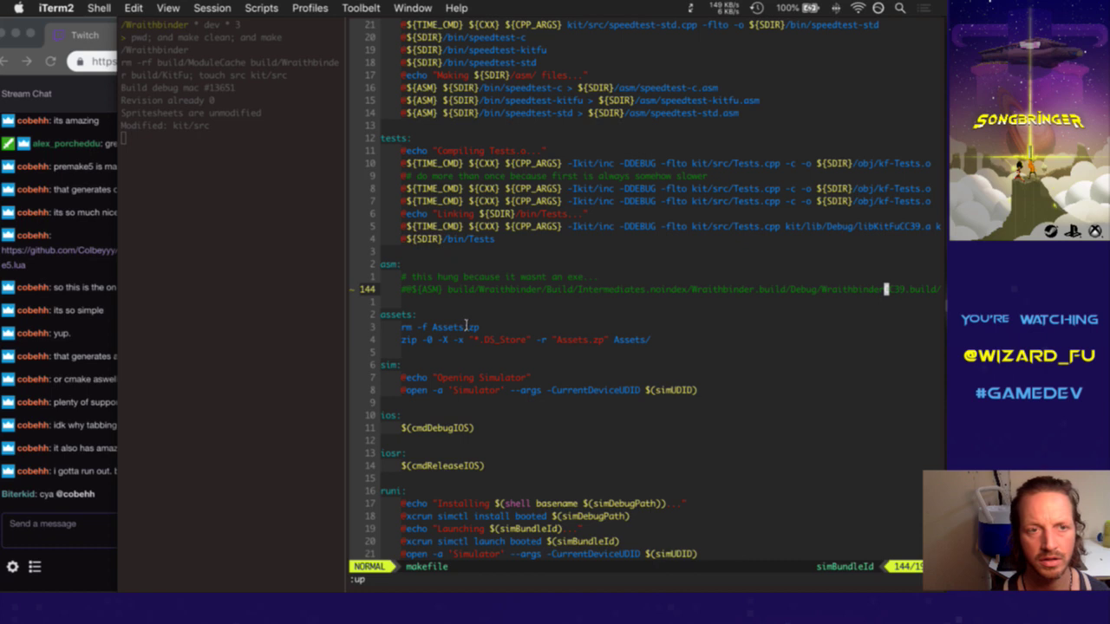
Try removing characters from the CC39 suffix after Wraithbinder in the commented asm command
key("x")
key("x")
key("Escape")
key("l")
key("x")
key("j")
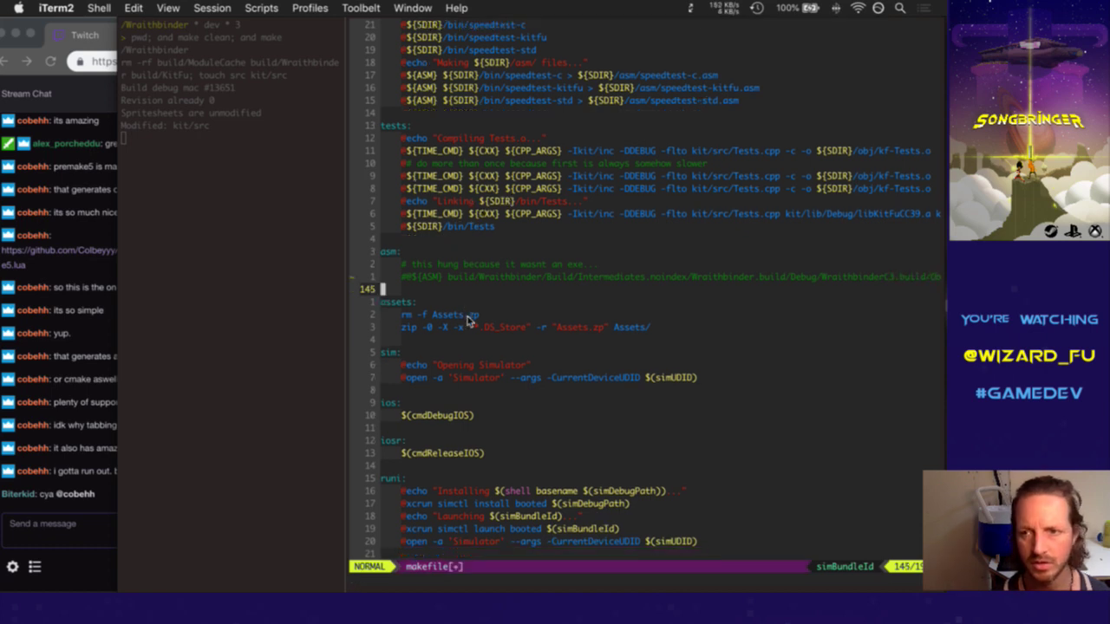
key("j")
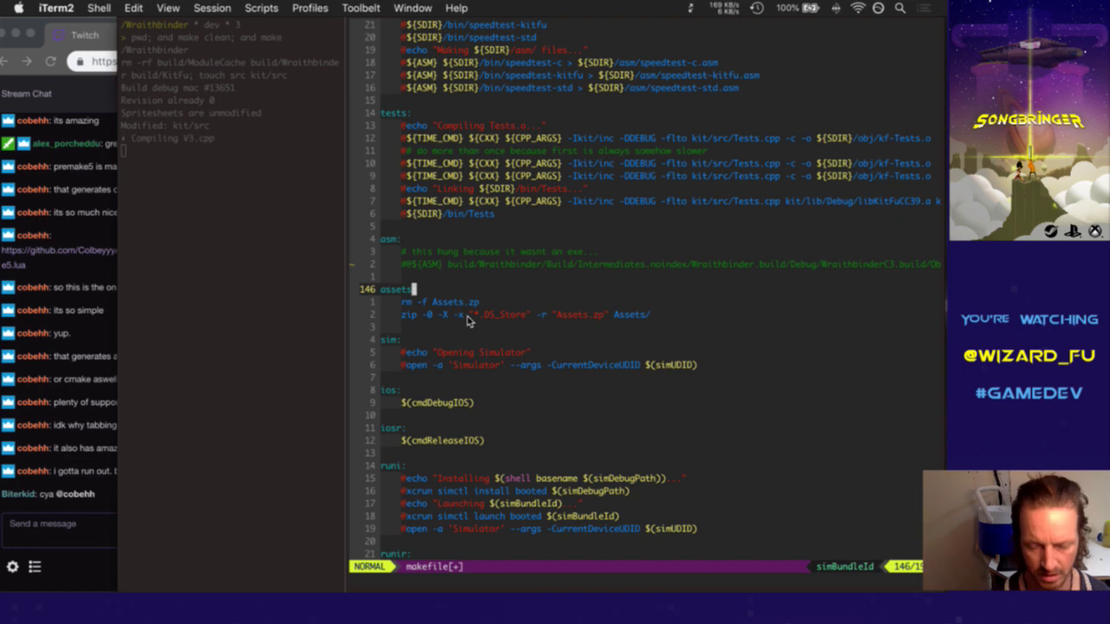
key("k")
key("k")
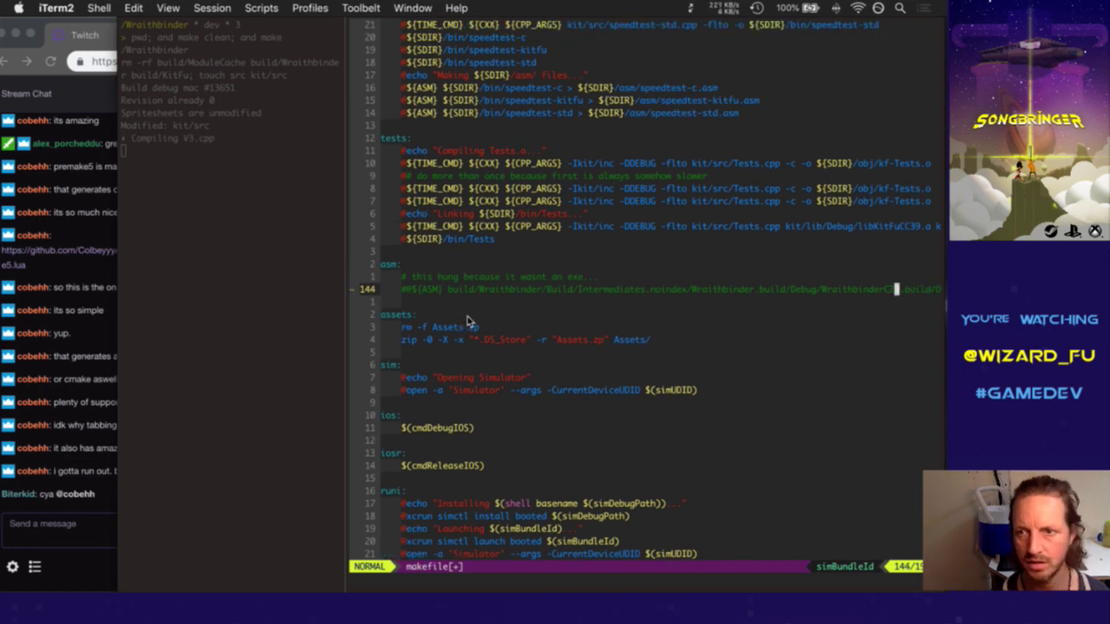
Undo the deletions so the asm path reads WraithbinderCC39 and save the makefile
key("u")
key("u")
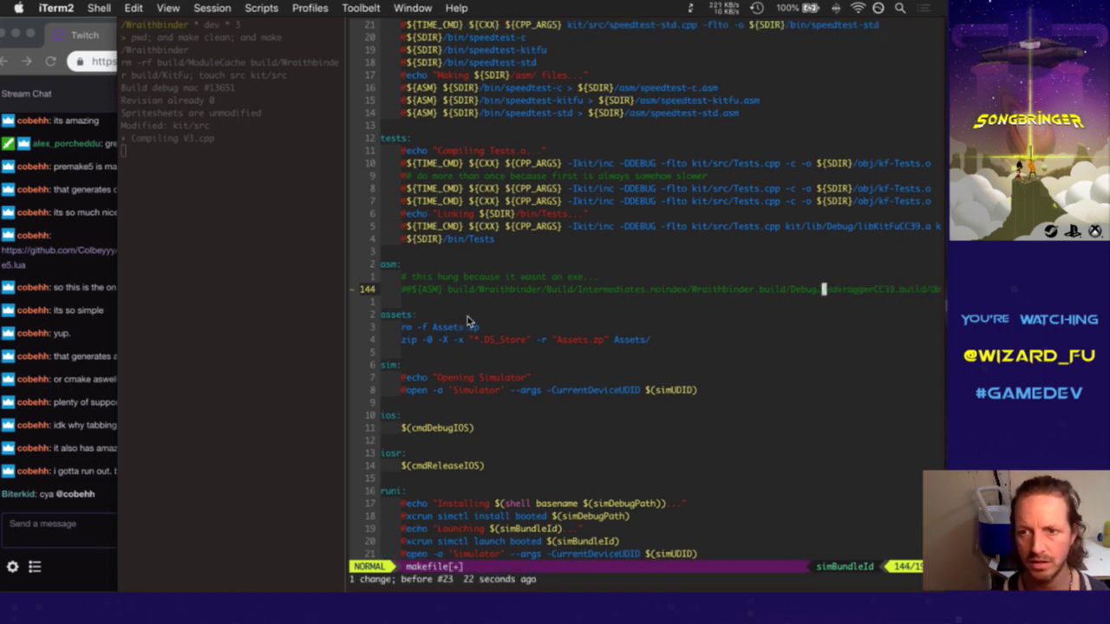
type("u:w")
key("Return")
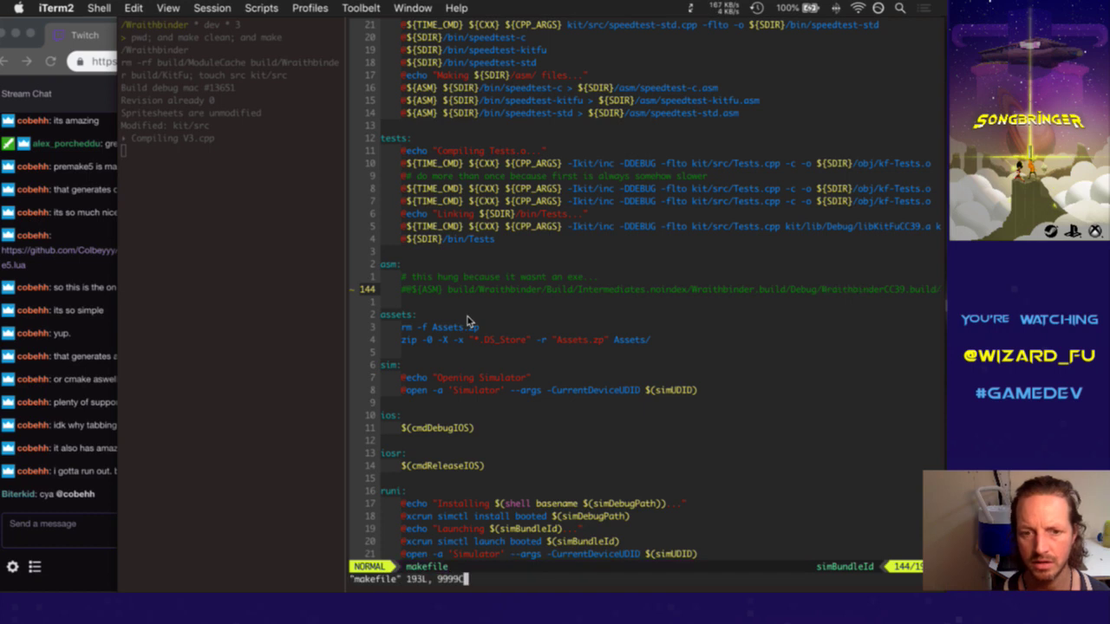
Suspend the editor and check the repository's git status with gs
key("ctrl+z")
type("gs")
key("Return")
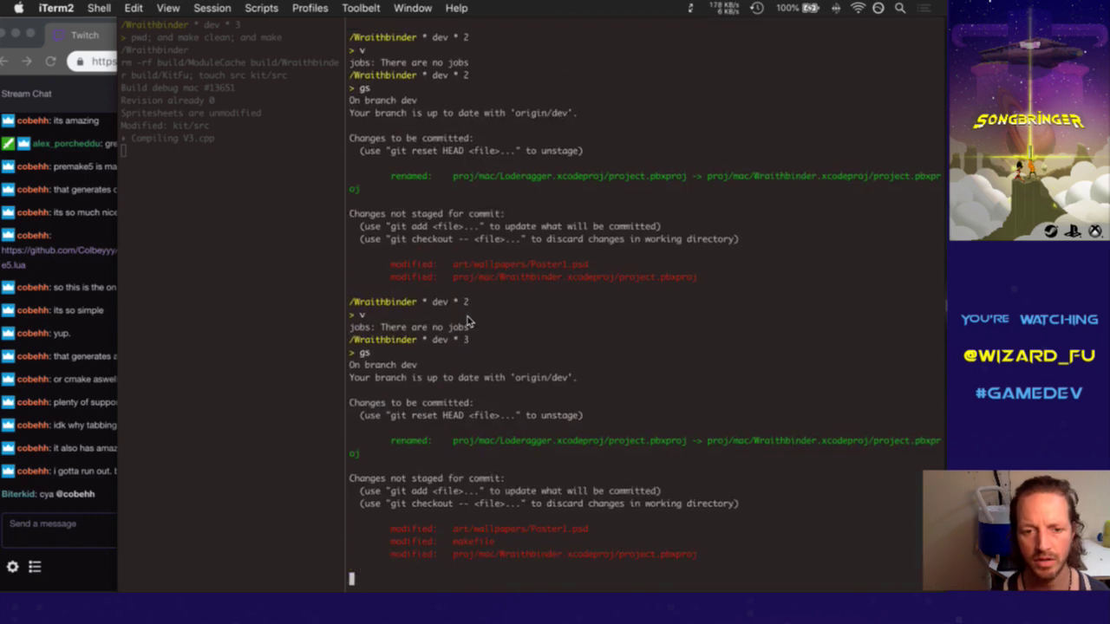
Recursively delete the Loderagger and KitFu build folders with rm -rf
type("rm -rf")
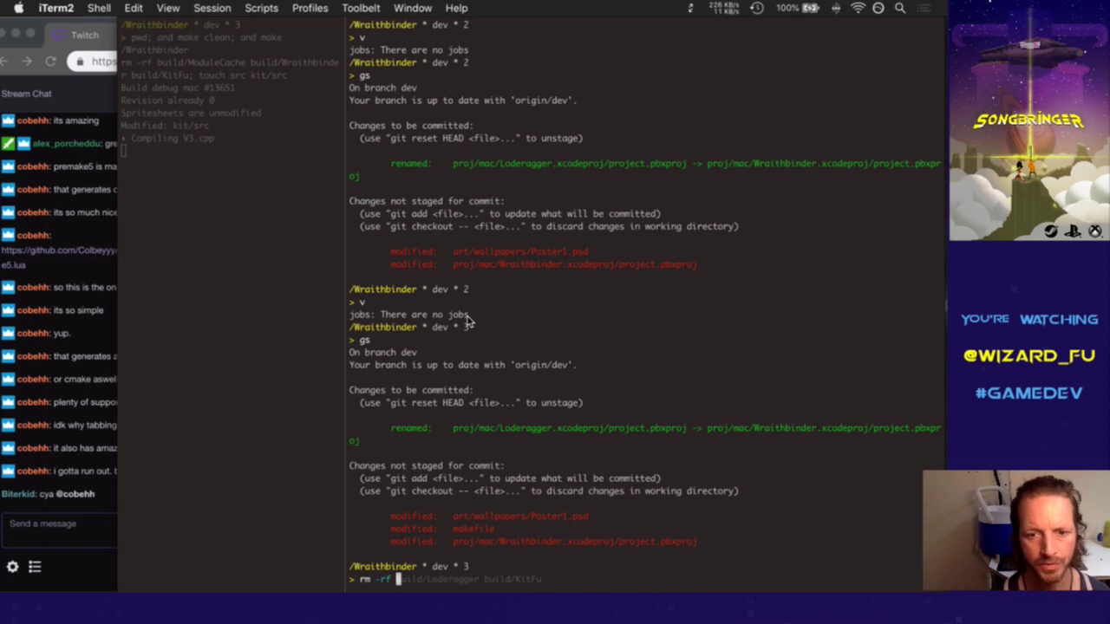
key("Right")
key("Return")
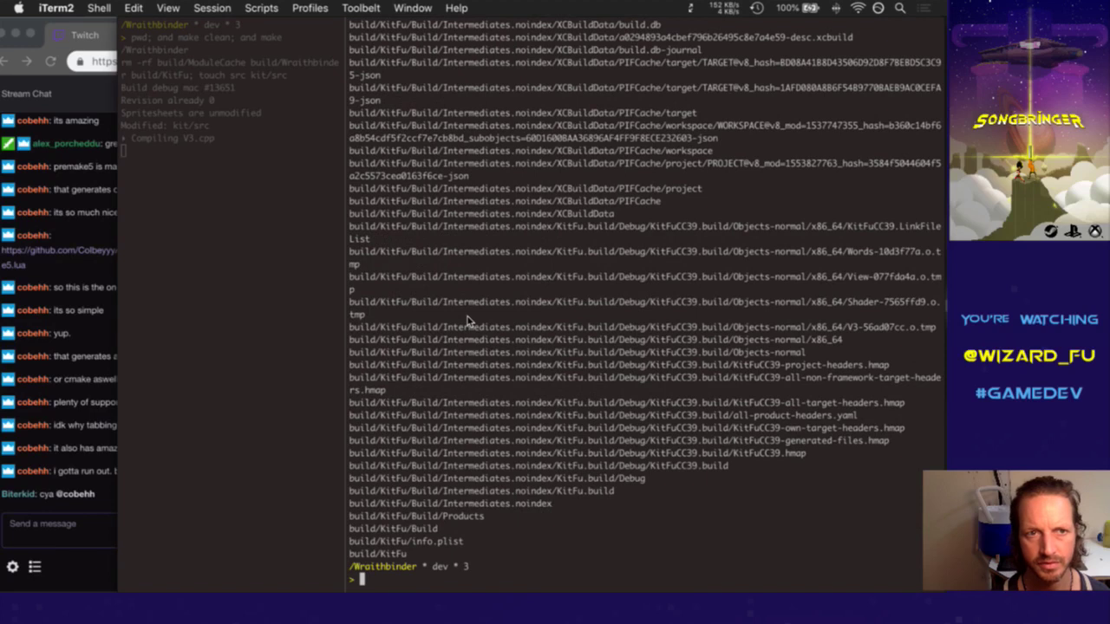
Interrupt the running build in the other terminal pane and start the clean and make sequence again
left_click(221, 227)
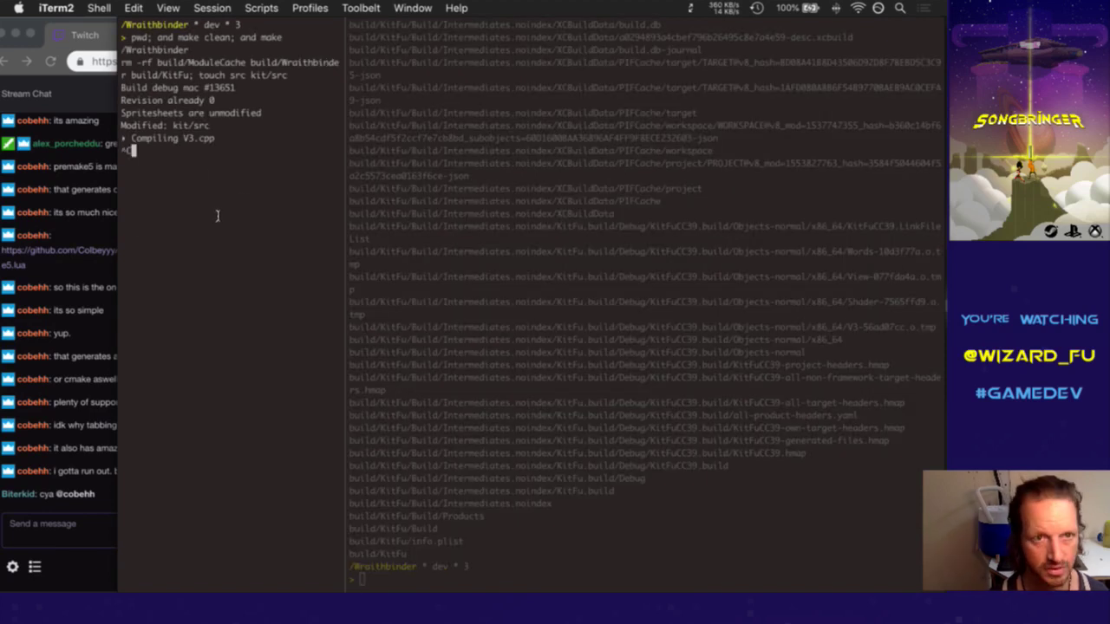
key("ctrl+c")
double_click(394, 302)
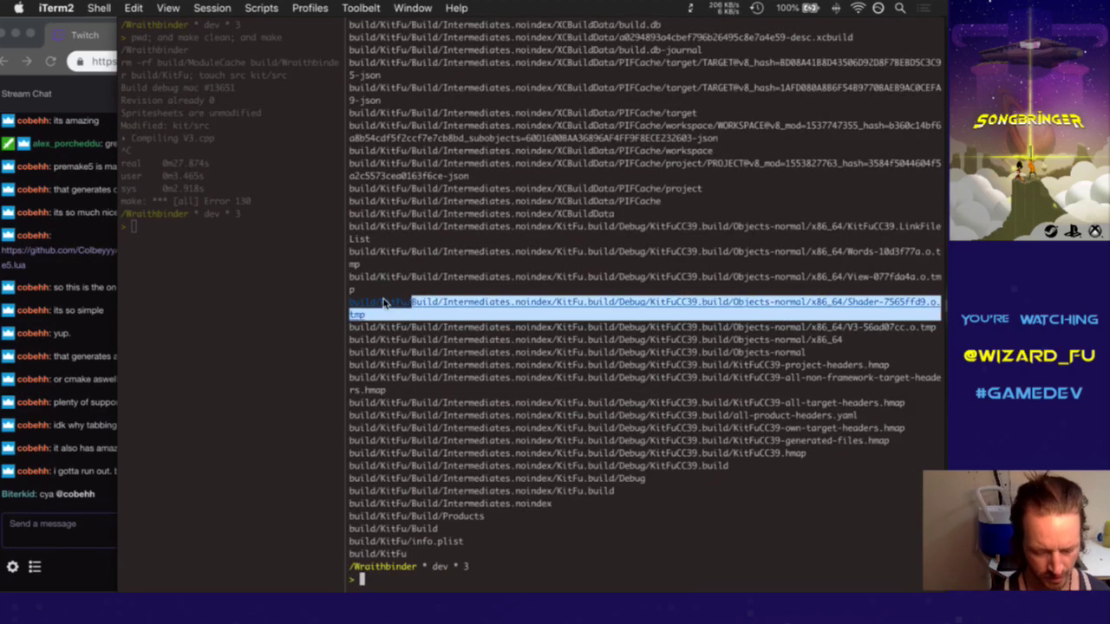
type(";up")
key("Return")
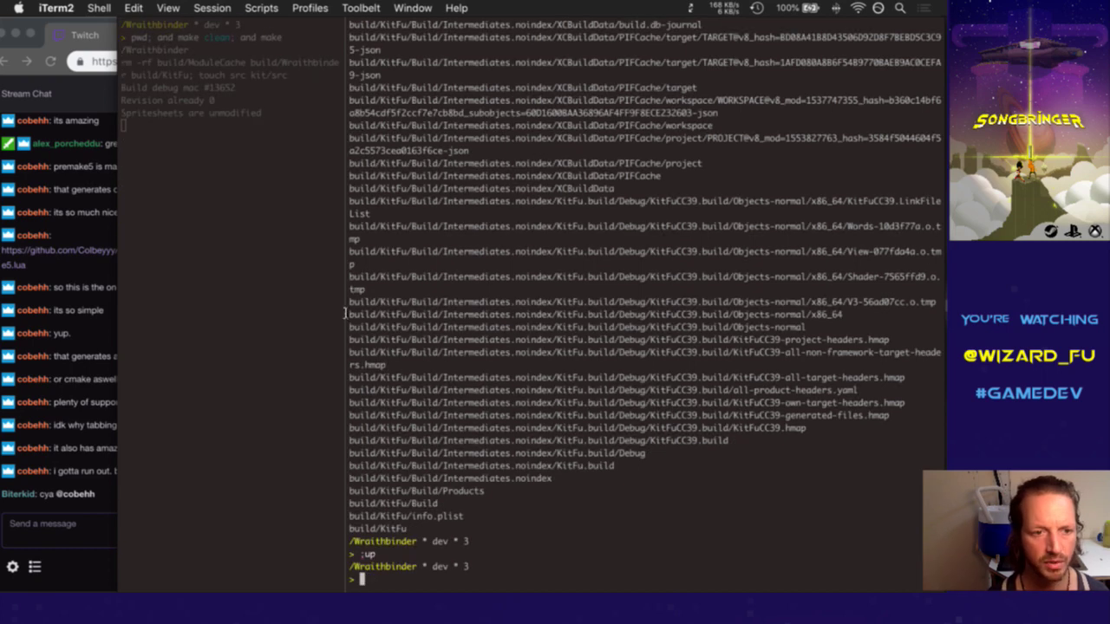
Switch to Photoshop and examine the layers inside the light group of Logo.psd, then collapse the group
key("super+Tab")
key("super+Tab")
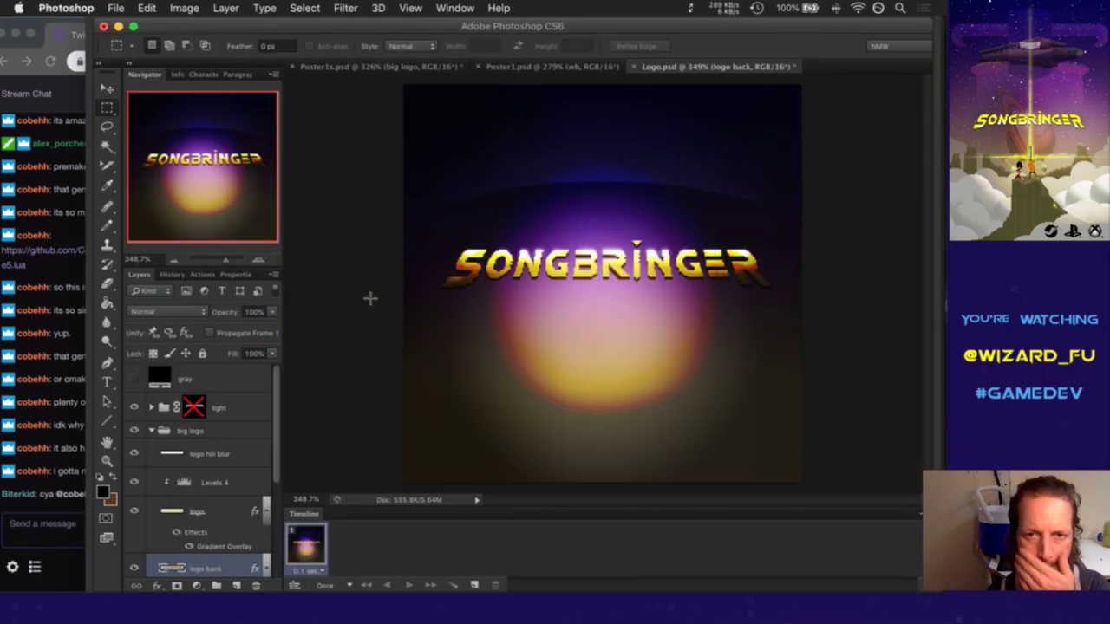
left_click(214, 447)
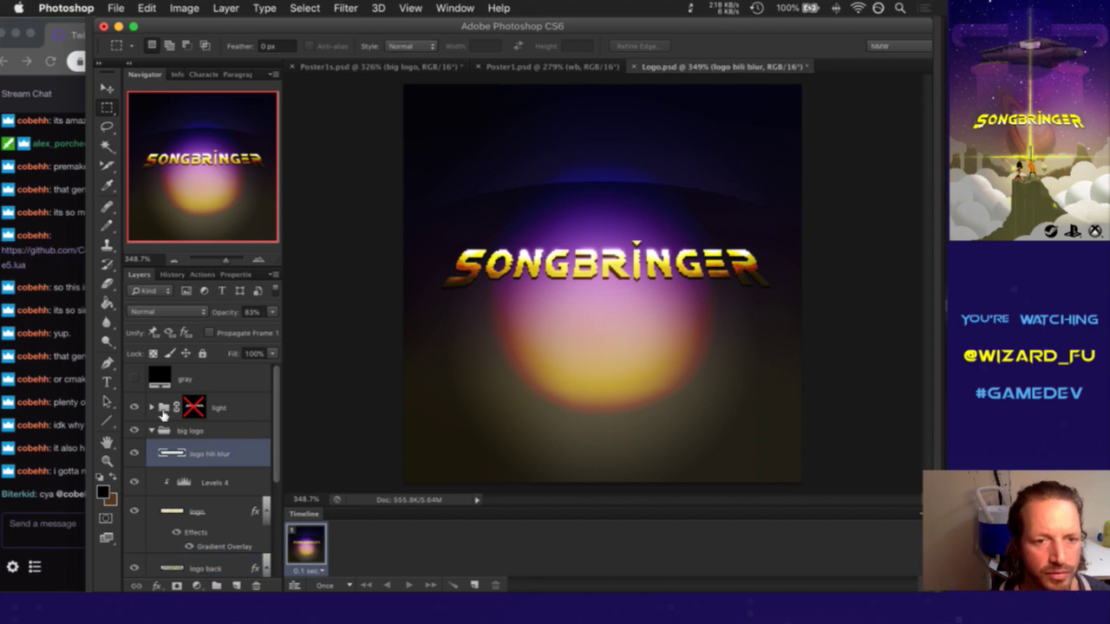
left_click(152, 406)
left_click_drag(277, 389, 274, 492)
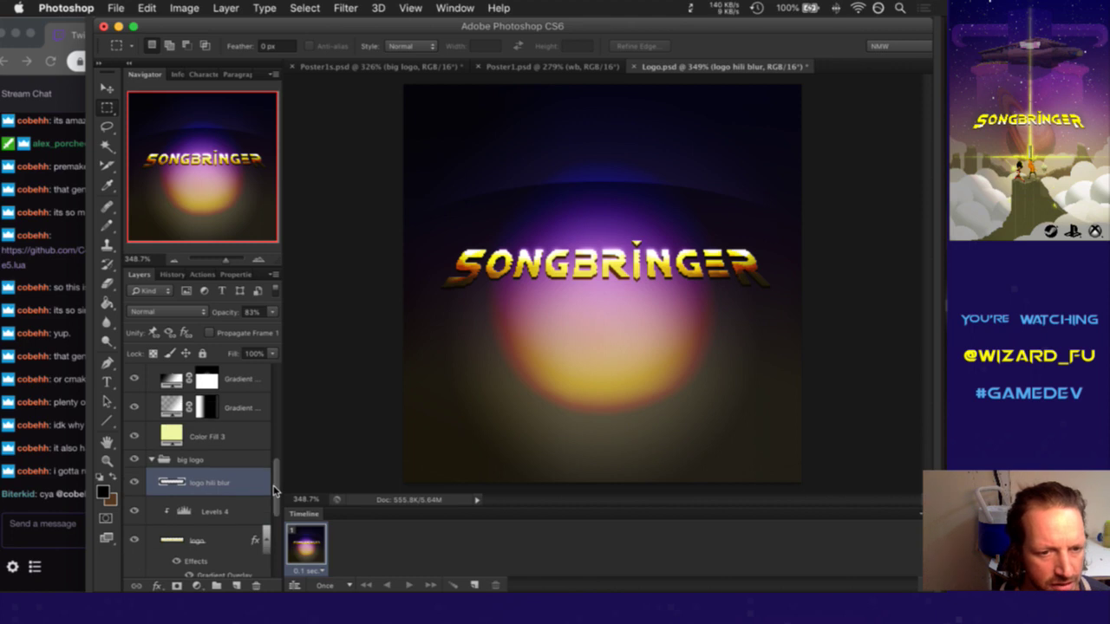
scroll(271, 478, "up", 5)
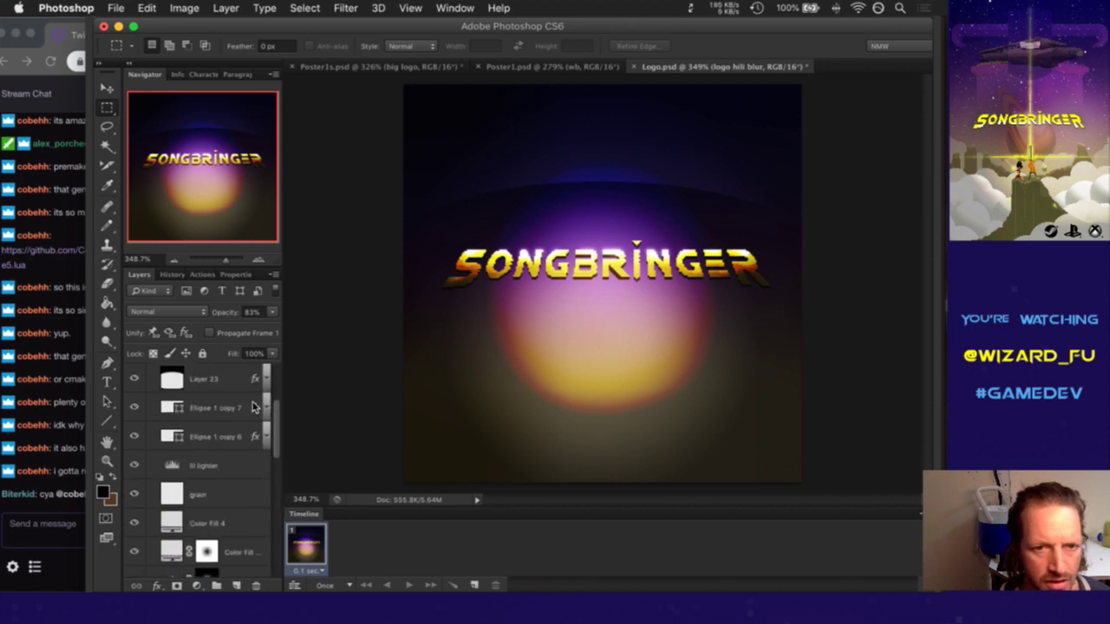
left_click(150, 407)
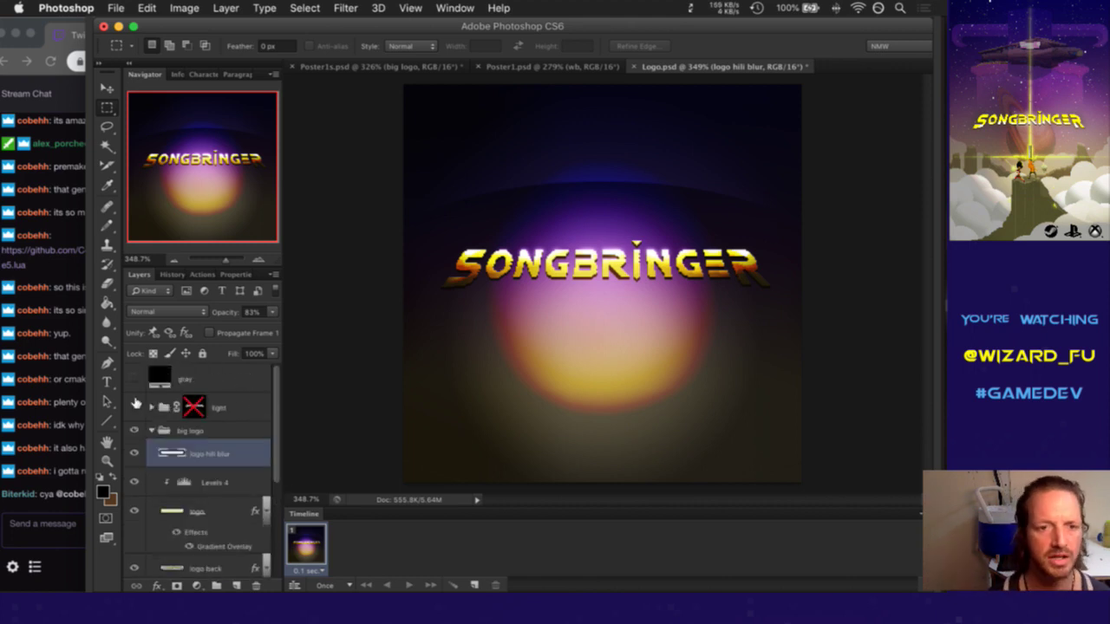
Hide the light group in Logo.psd and select the logo hili blur layer in the big logo group
left_click(134, 407)
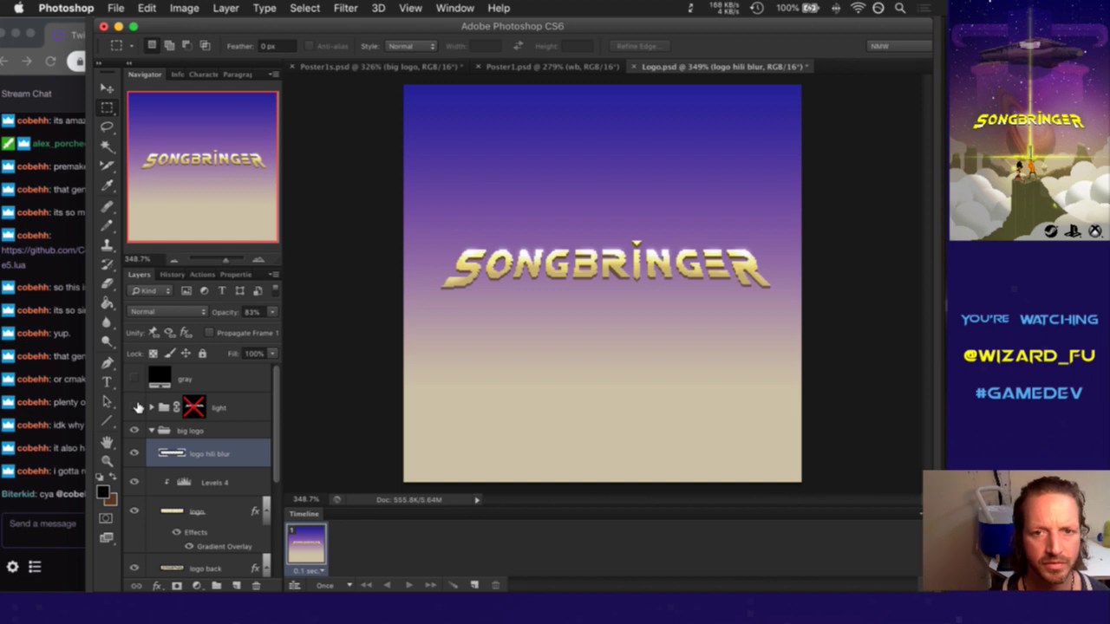
left_click(134, 407)
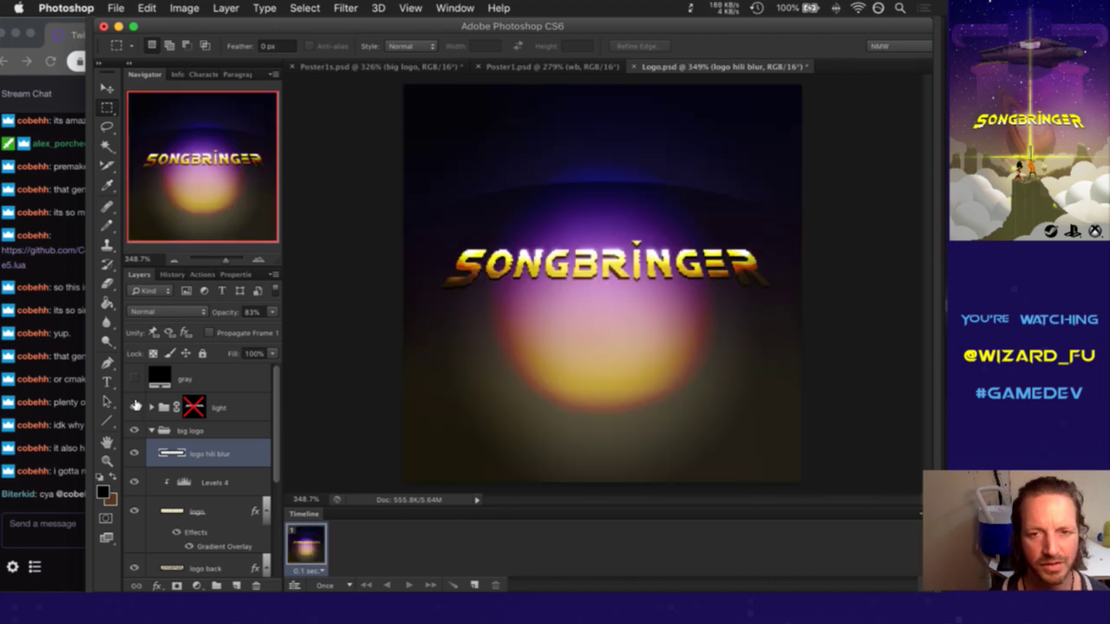
left_click(135, 407)
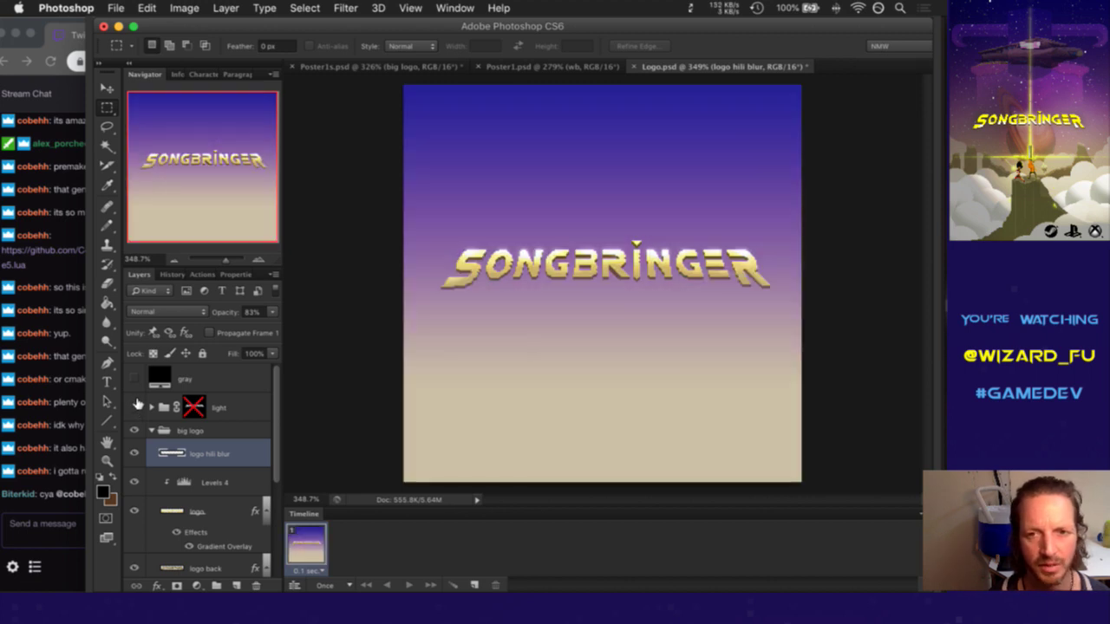
left_click(198, 431)
left_click(209, 453)
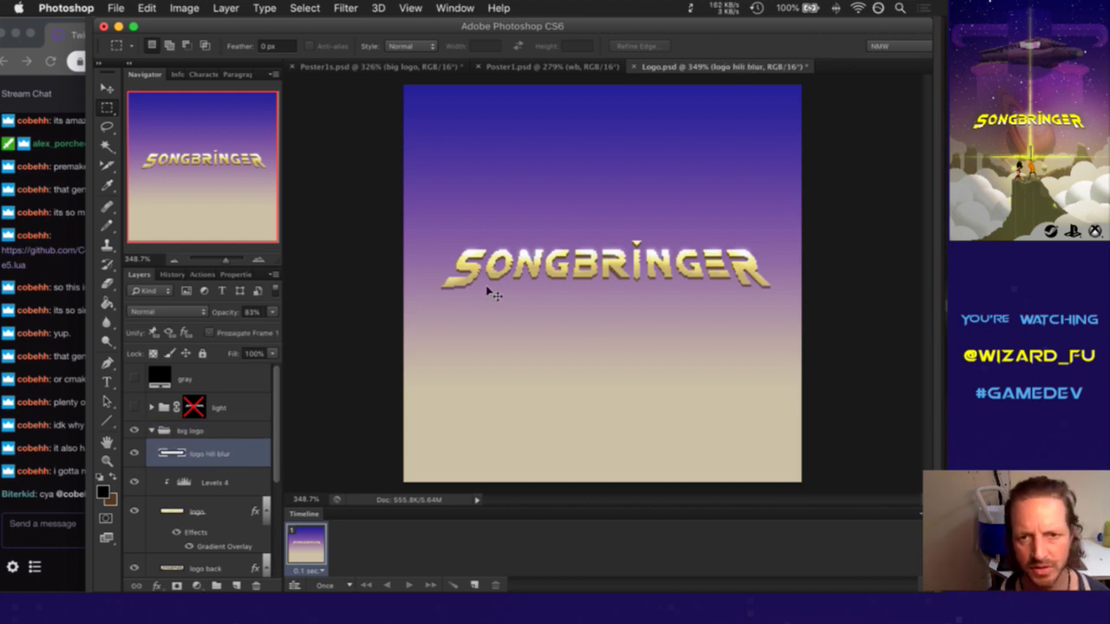
Examine the SONG letters up close, toggling the Gradient Overlay effects of the logo and logo back layers off and on
left_click(520, 302)
left_click_drag(448, 271, 397, 315)
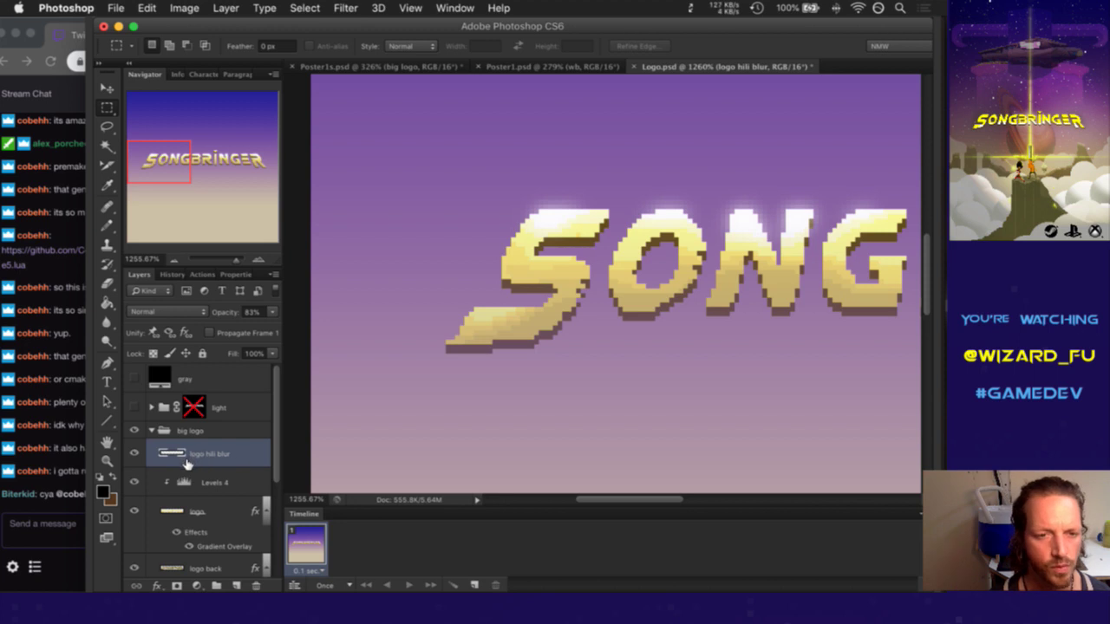
scroll(280, 460, "down", 2)
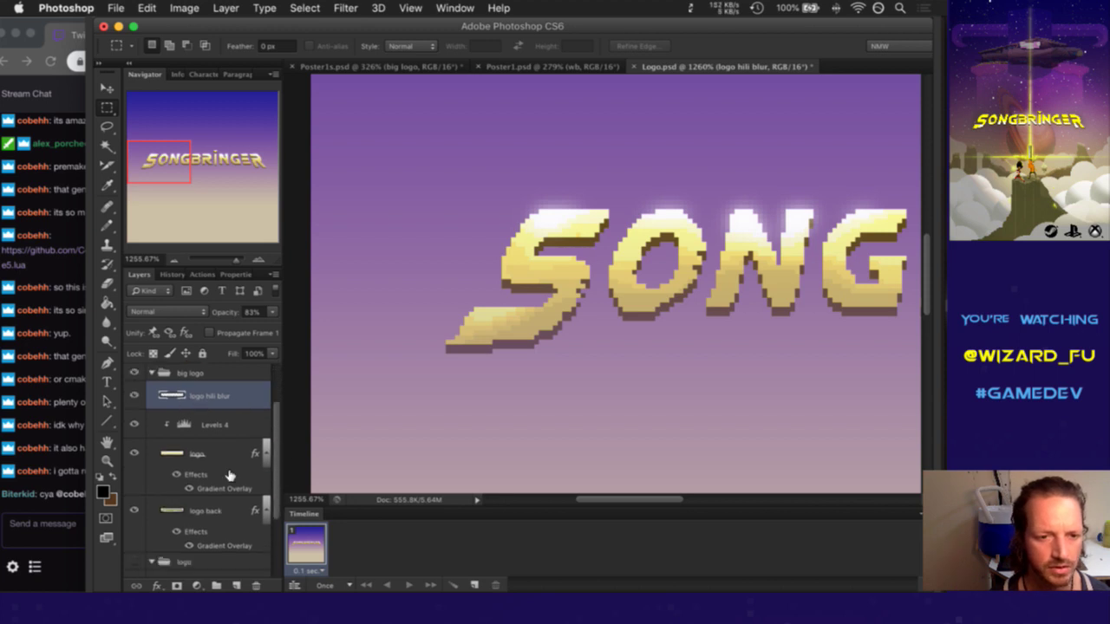
left_click(186, 490)
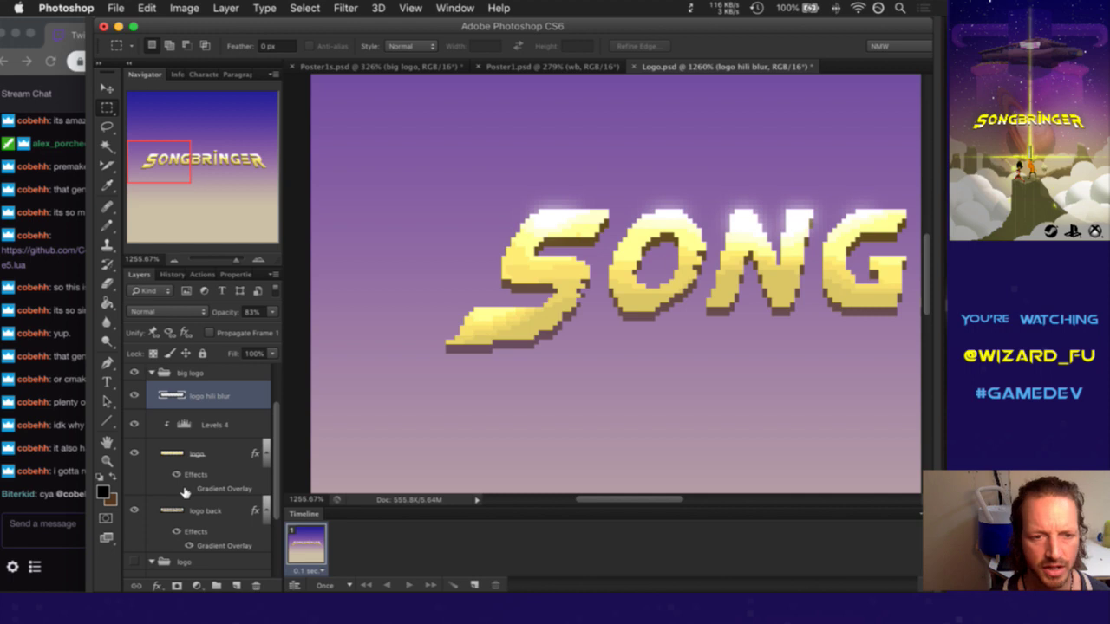
left_click(186, 489)
left_click(189, 546)
left_click(188, 546)
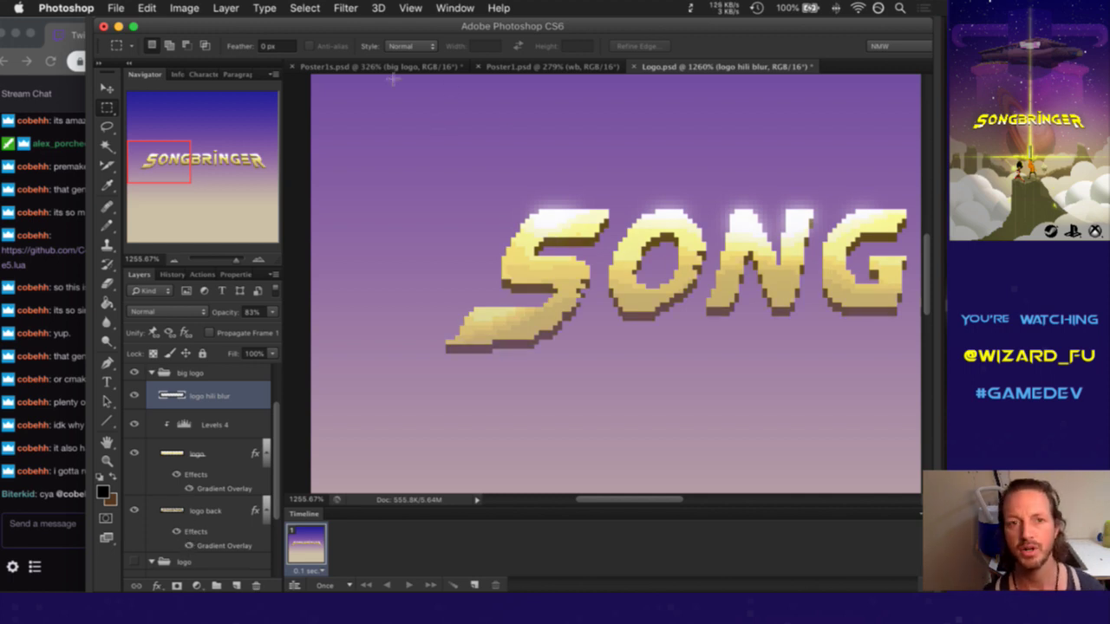
Switch to Poster1.psd and look through animation frames 2 to 5, ending back on frame 1
left_click(497, 68)
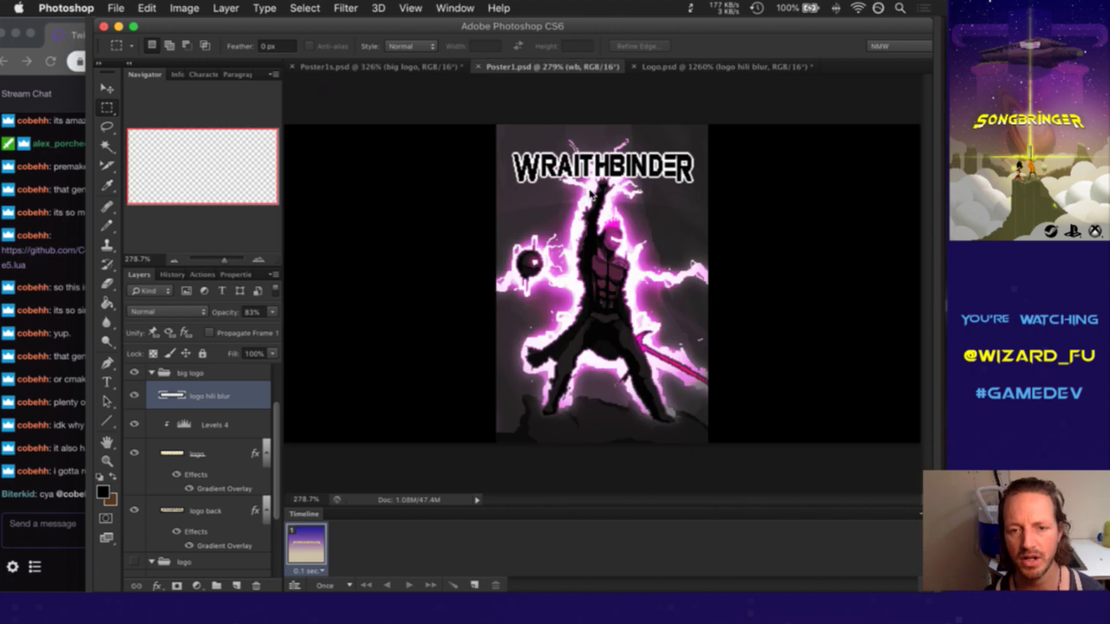
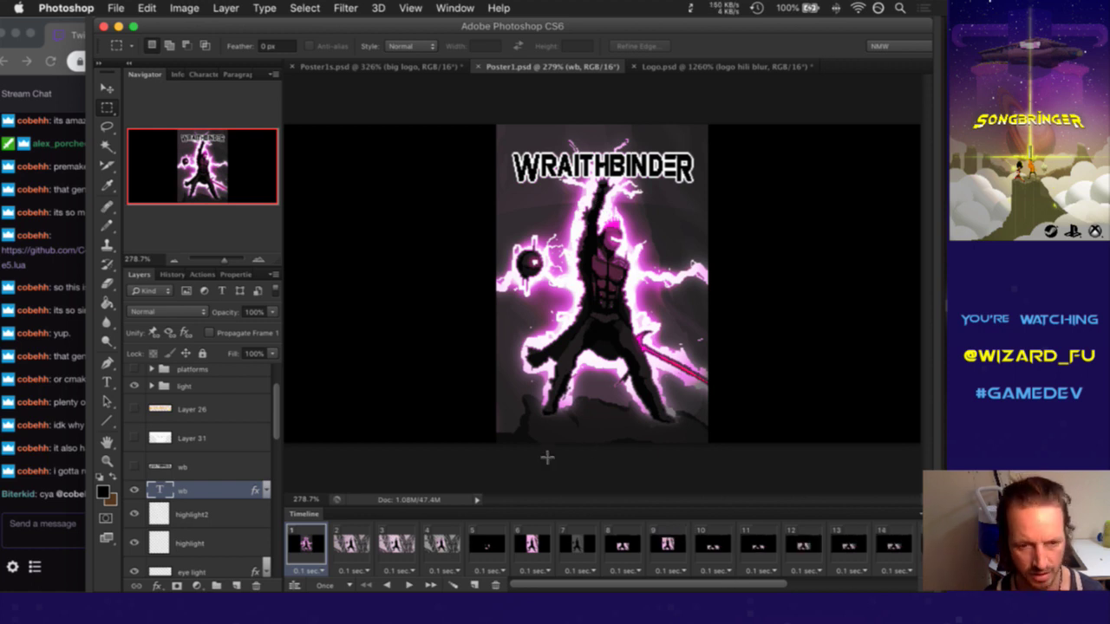
left_click(349, 544)
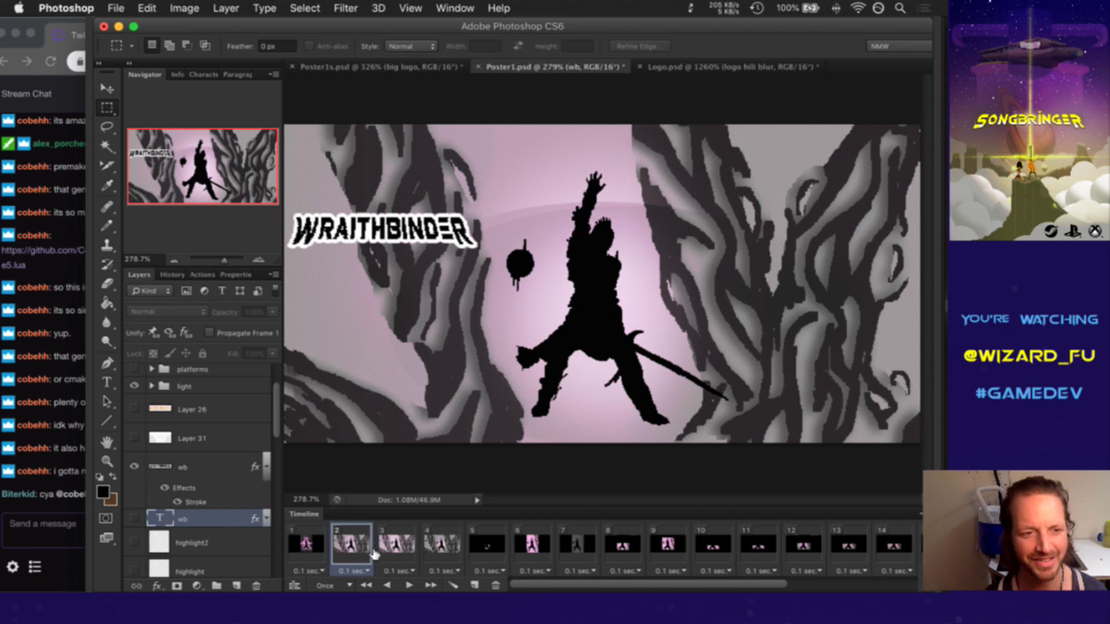
left_click(401, 542)
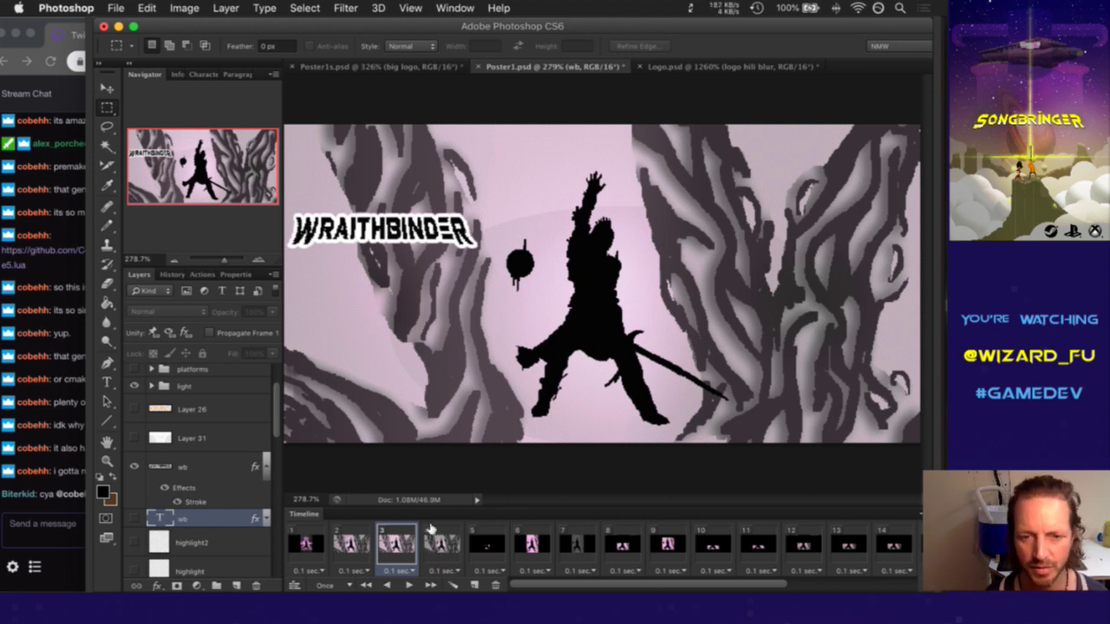
left_click(446, 542)
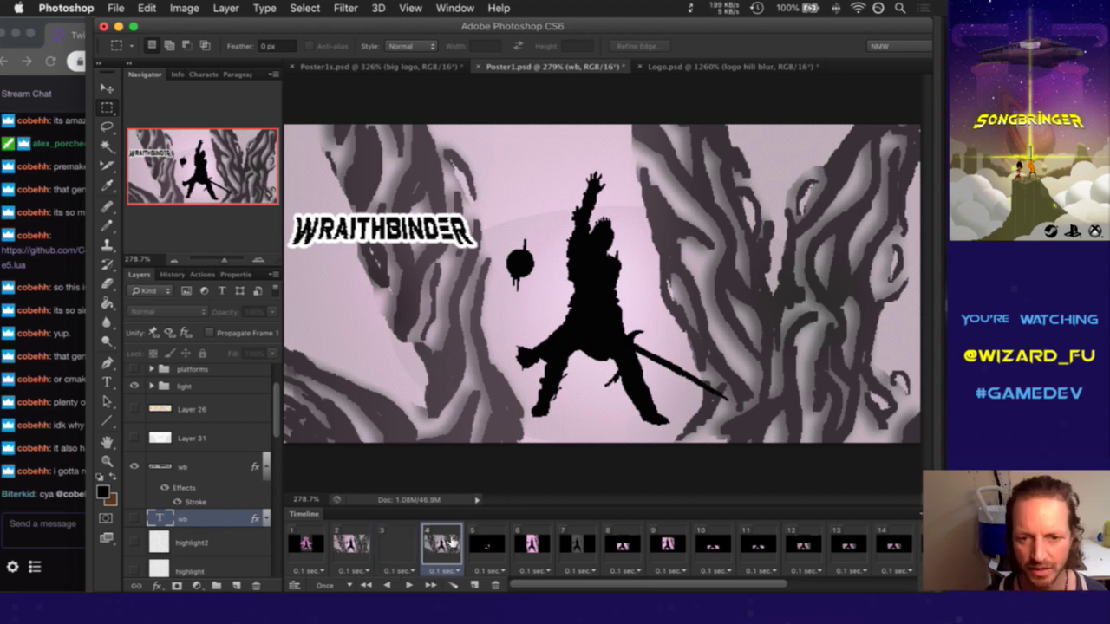
left_click(499, 541)
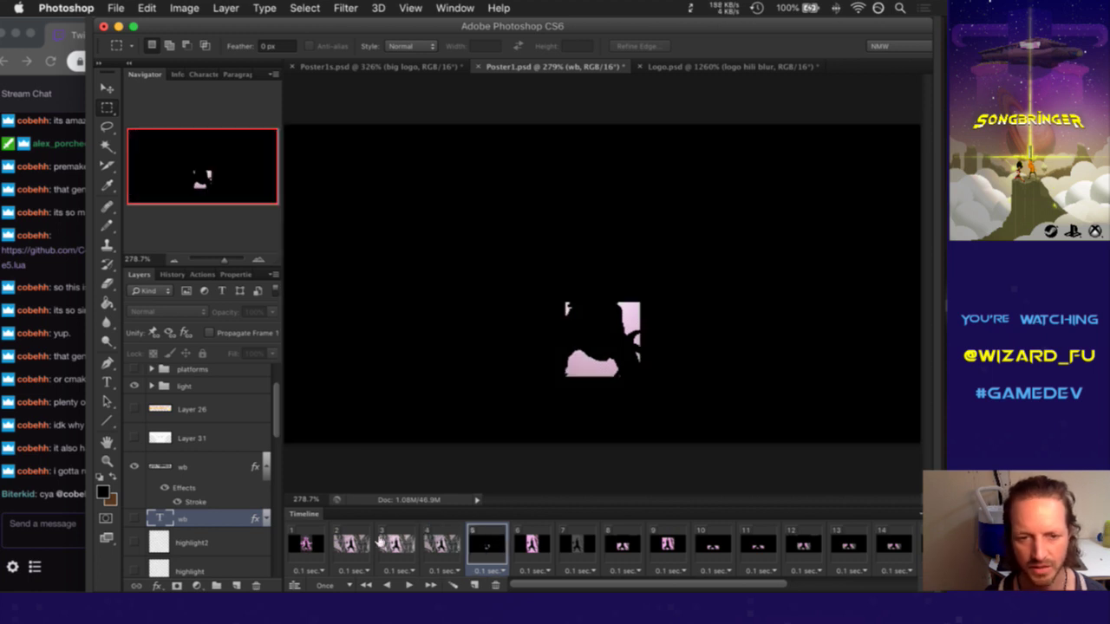
left_click(310, 539)
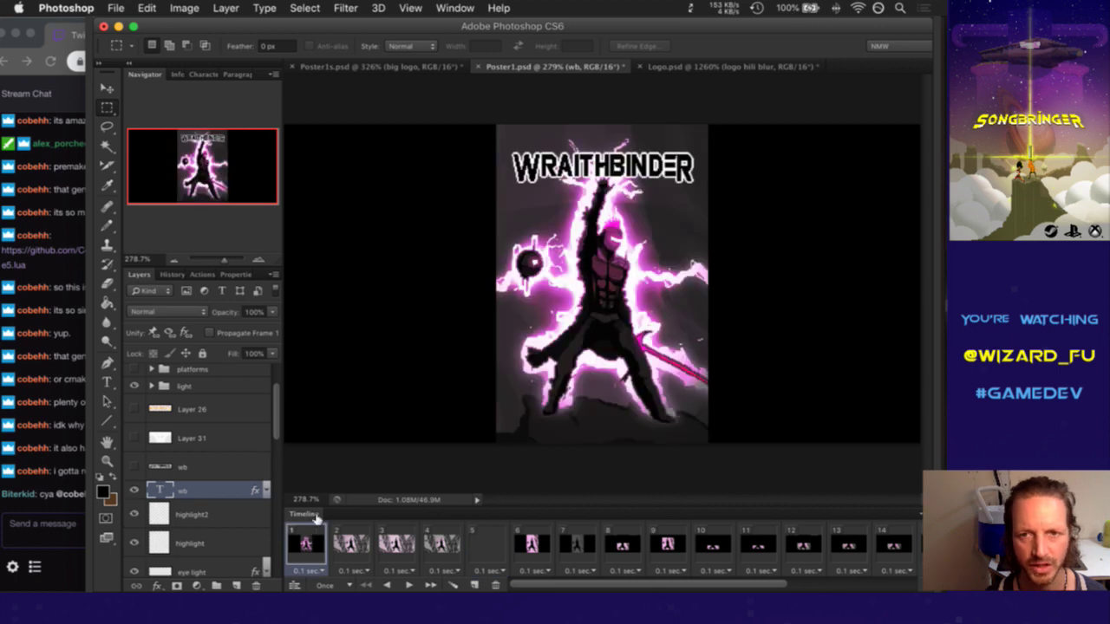
Set the tracking of the WRAITHBINDER text layer to 25 and save Poster1.psd
left_click_drag(276, 412, 274, 406)
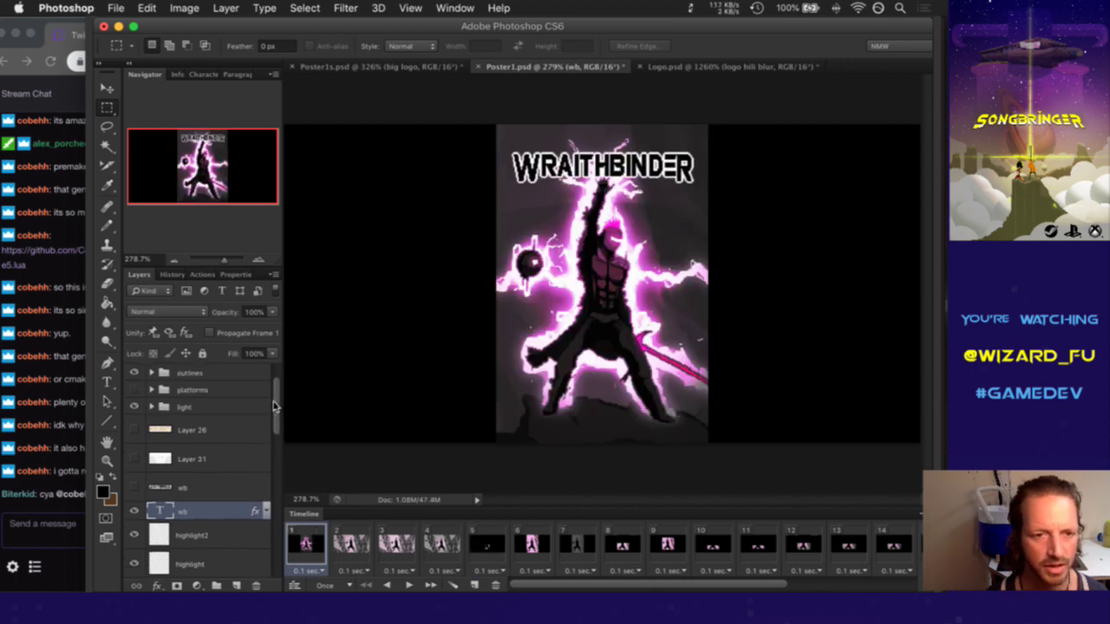
scroll(274, 406, "down", 2)
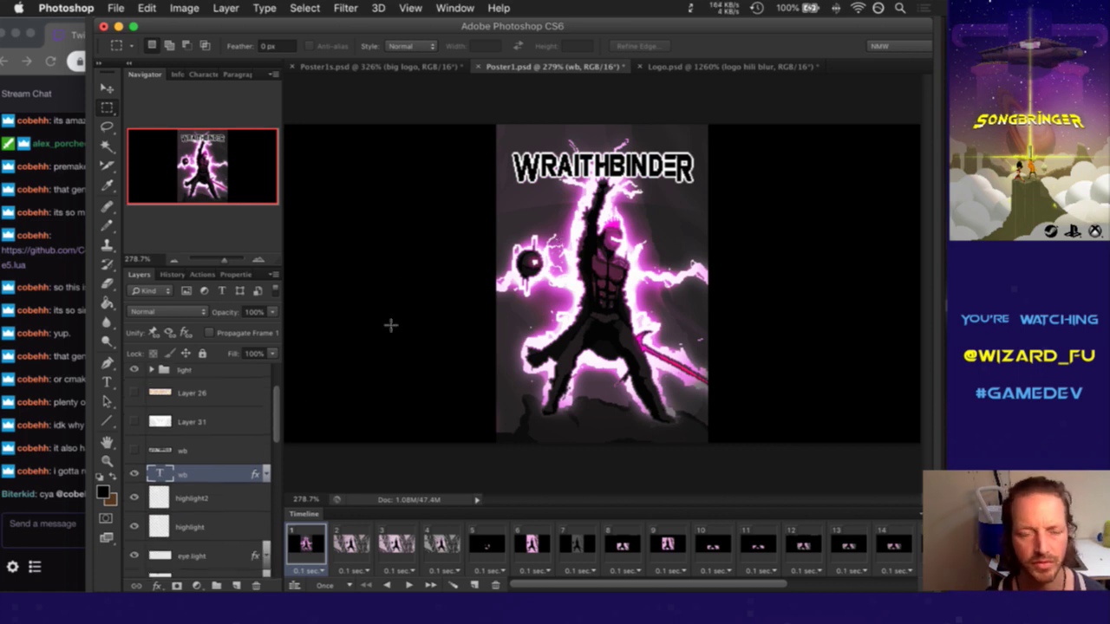
left_click(204, 74)
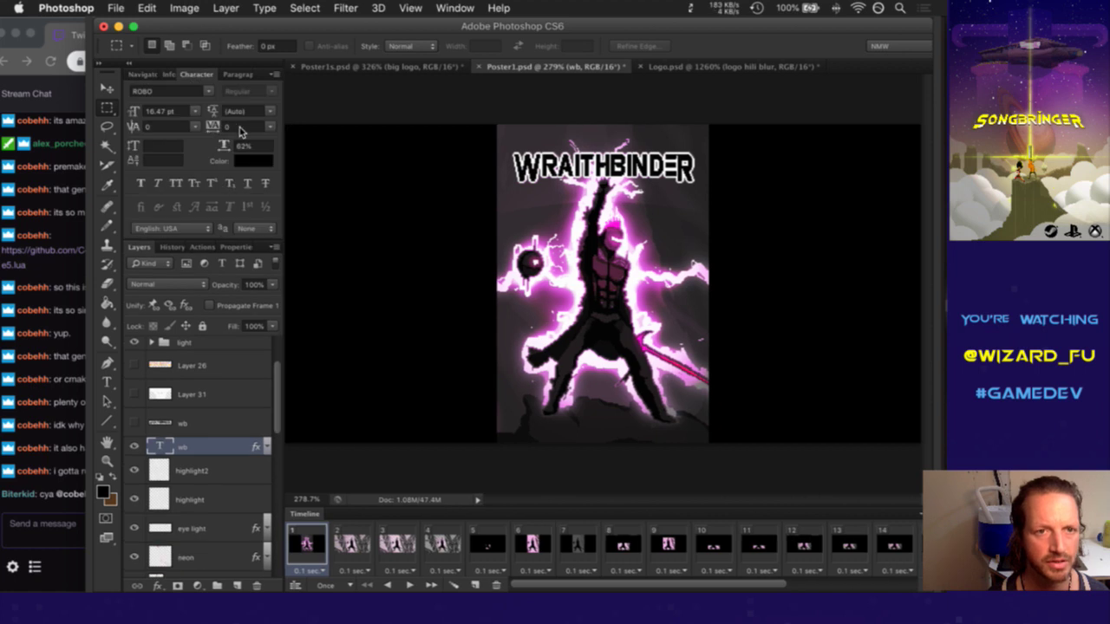
left_click(241, 127)
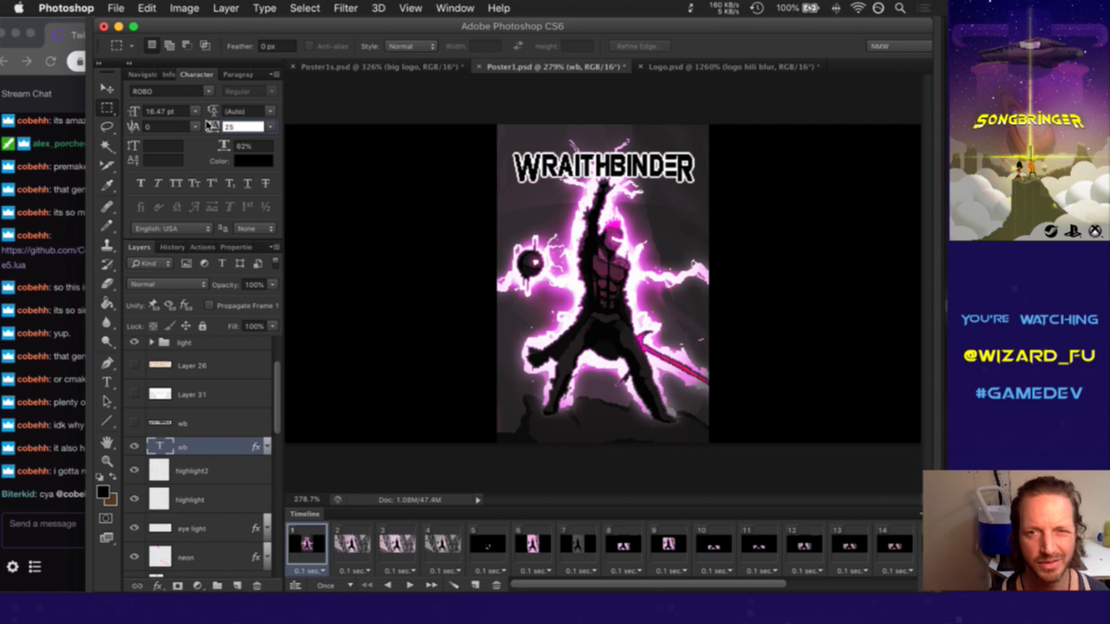
key("Return")
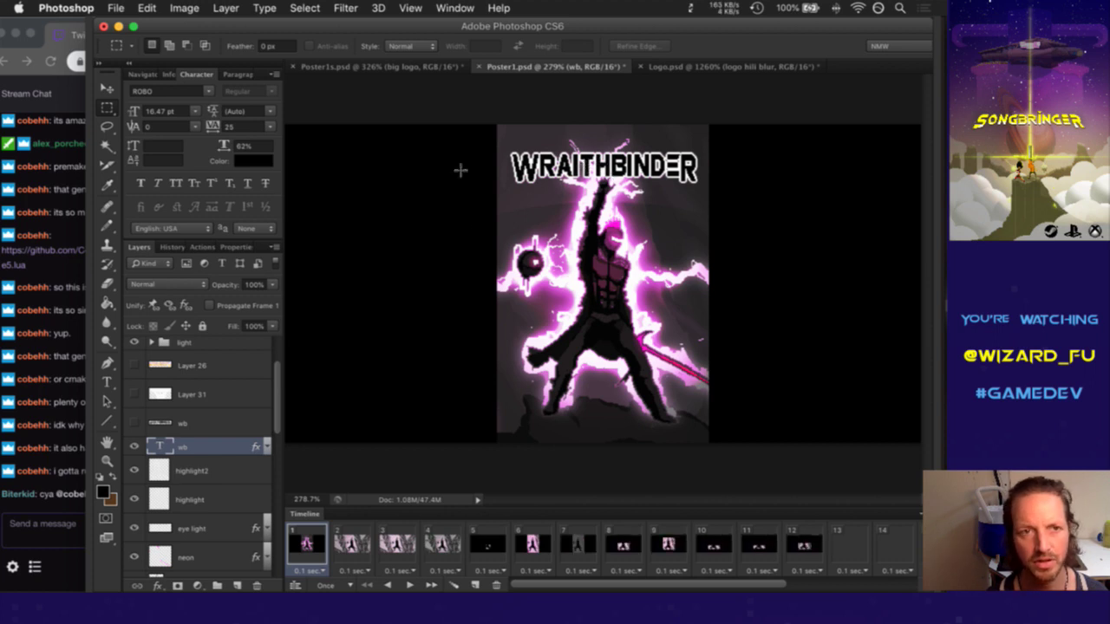
left_click(144, 75)
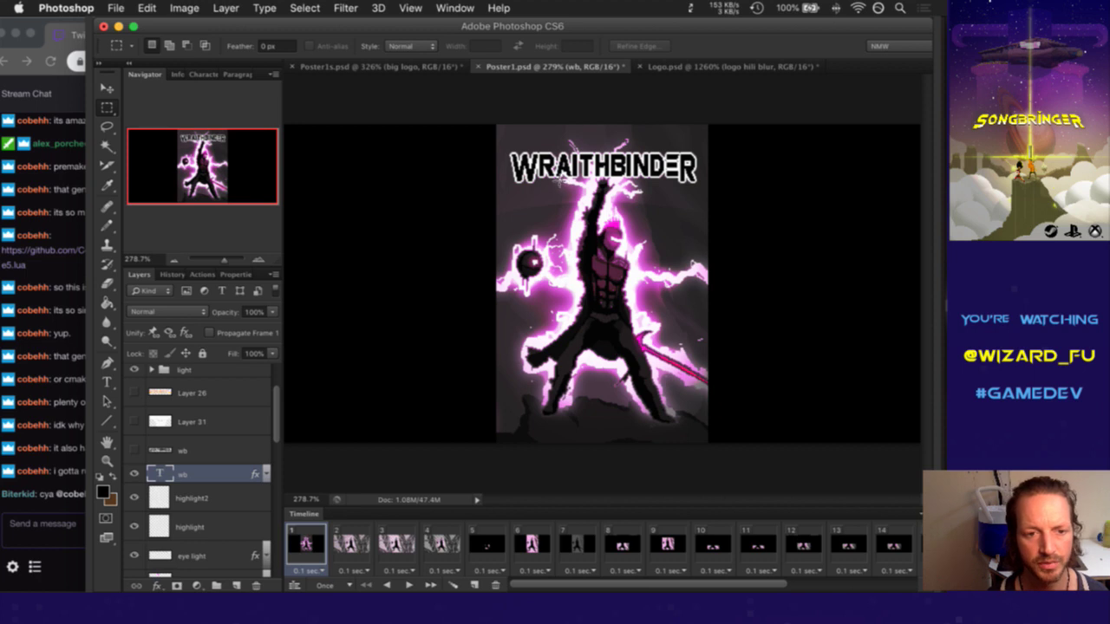
key("super+s")
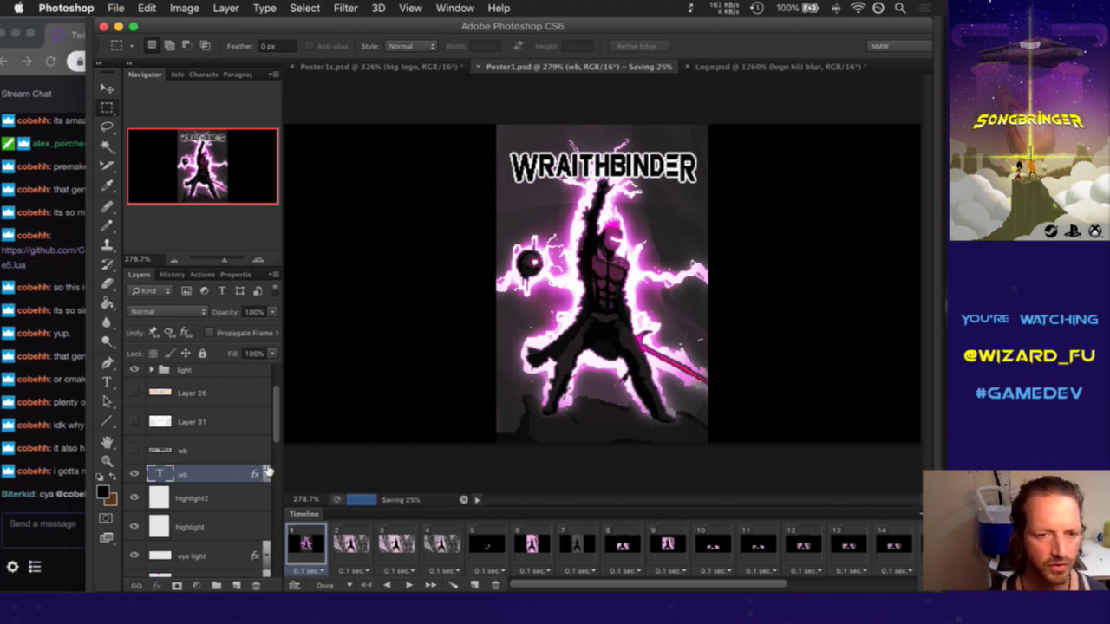
Try a 1 px stroke on the WRAITHBINDER text layer, and turn its Stroke effect off
left_click(266, 473)
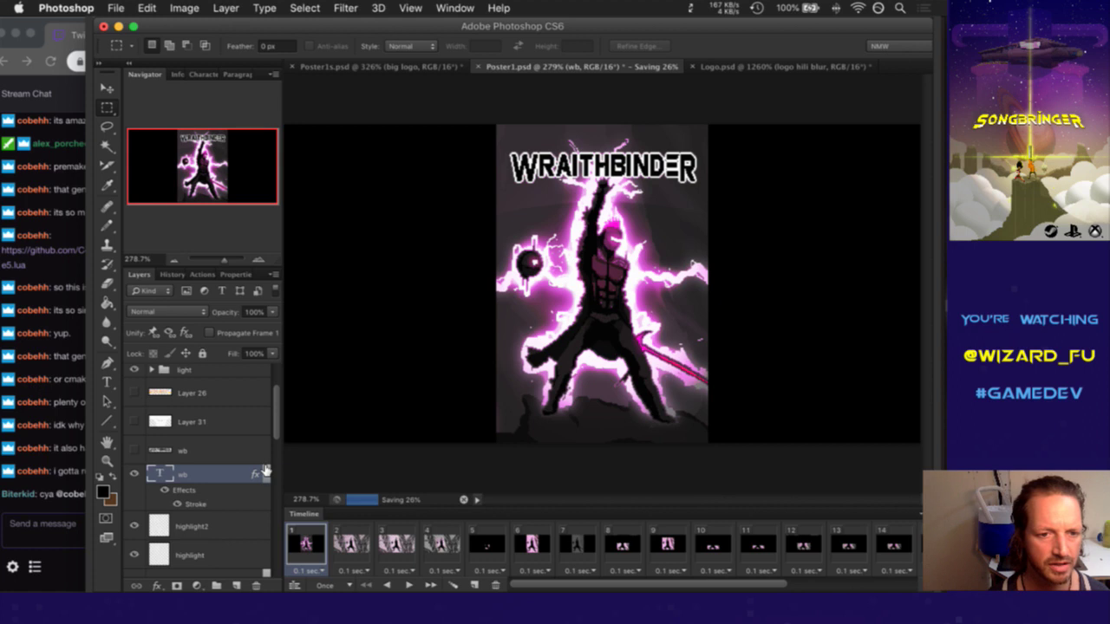
double_click(199, 503)
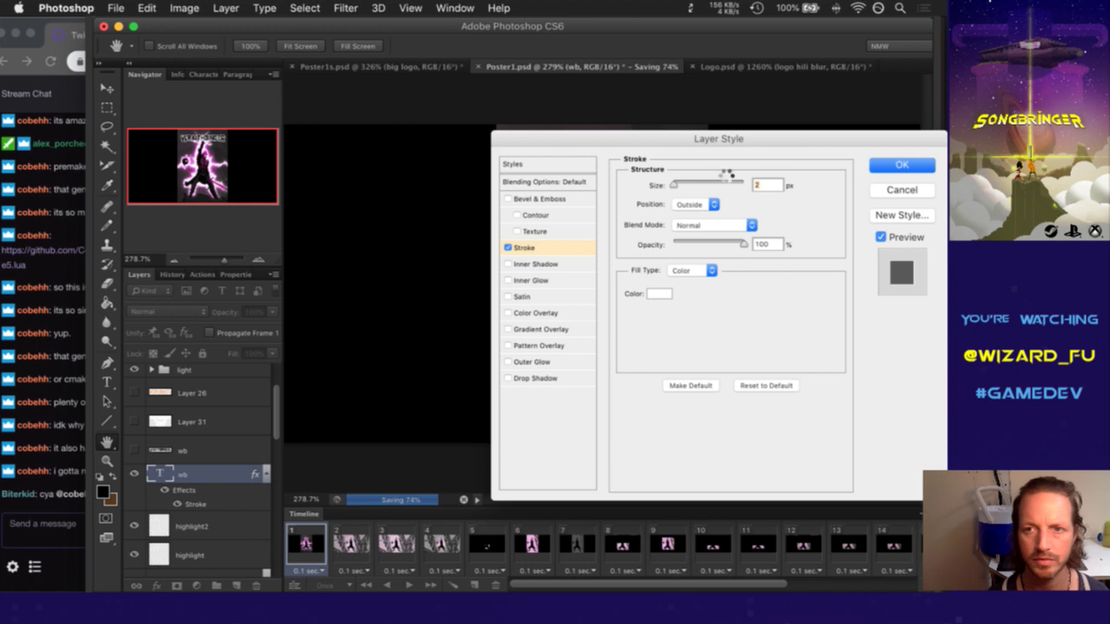
left_click_drag(803, 136, 348, 117)
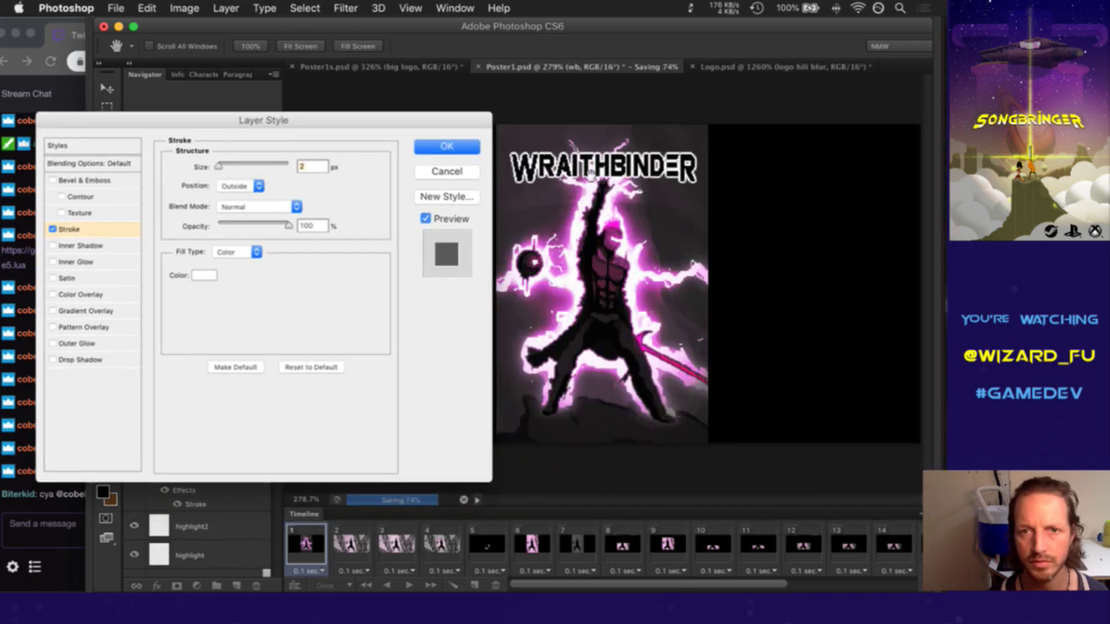
scroll(590, 175, "up", 2)
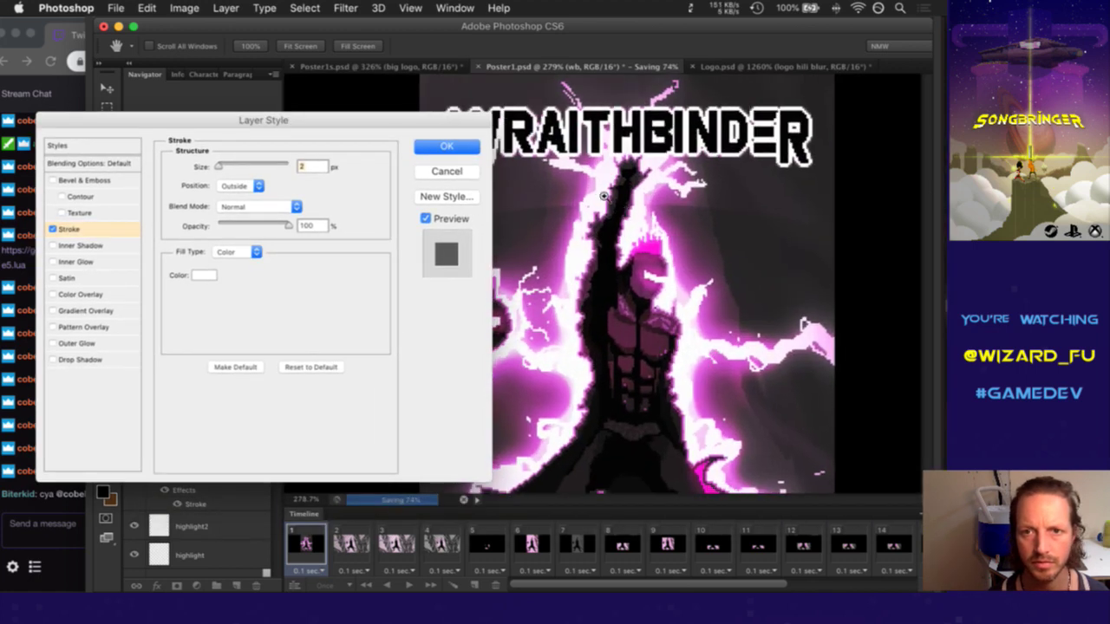
scroll(614, 173, "up", 2)
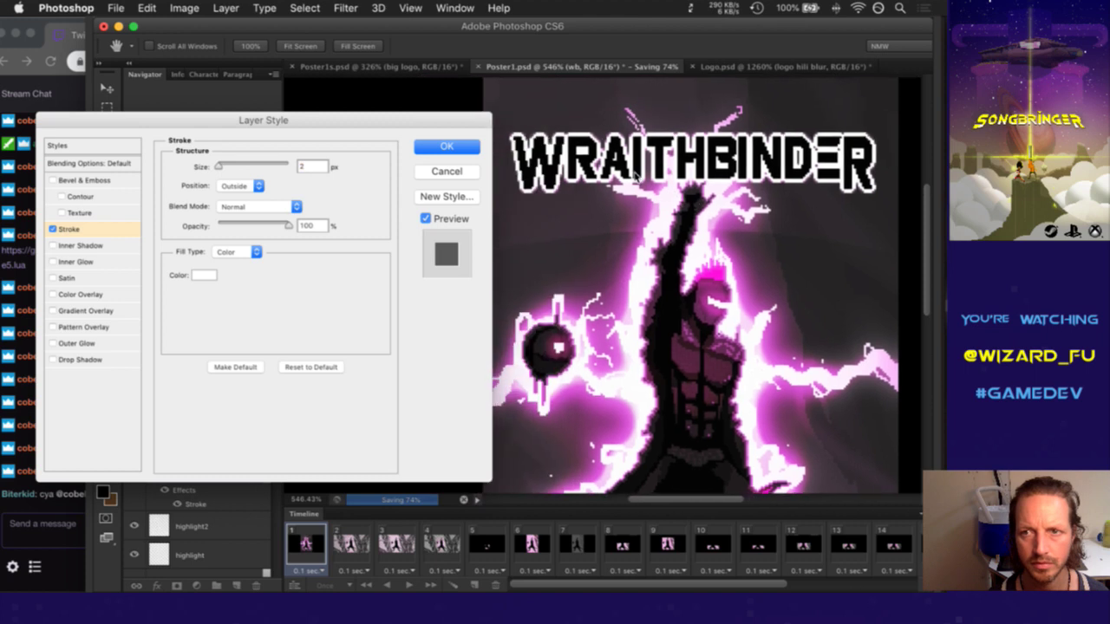
left_click_drag(303, 122, 275, 110)
left_click(31, 217)
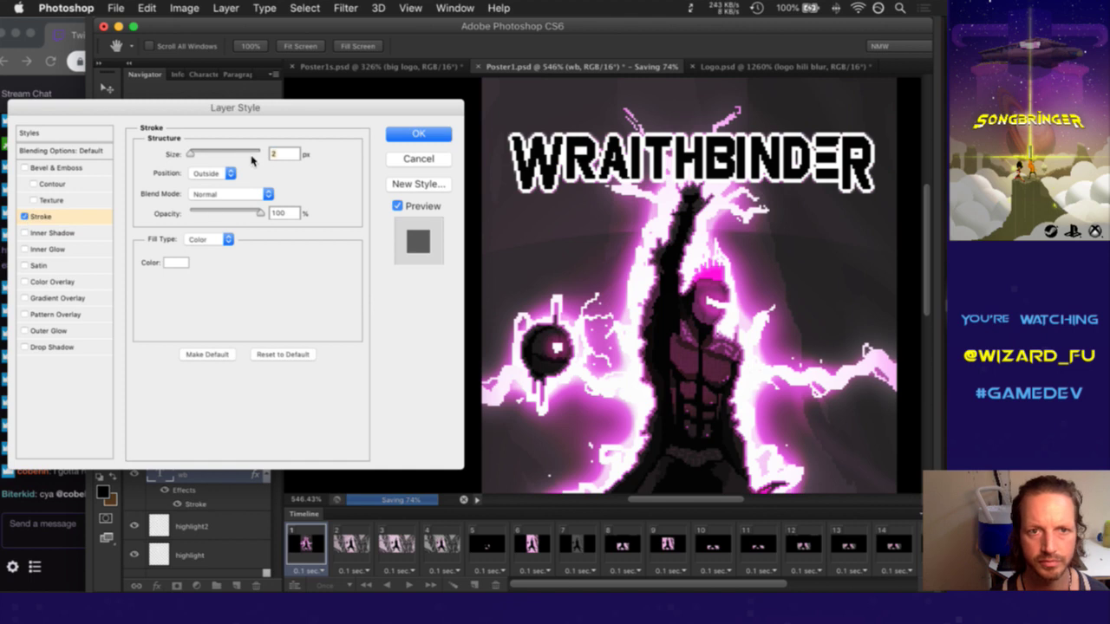
type("1")
left_click_drag(260, 109, 281, 198)
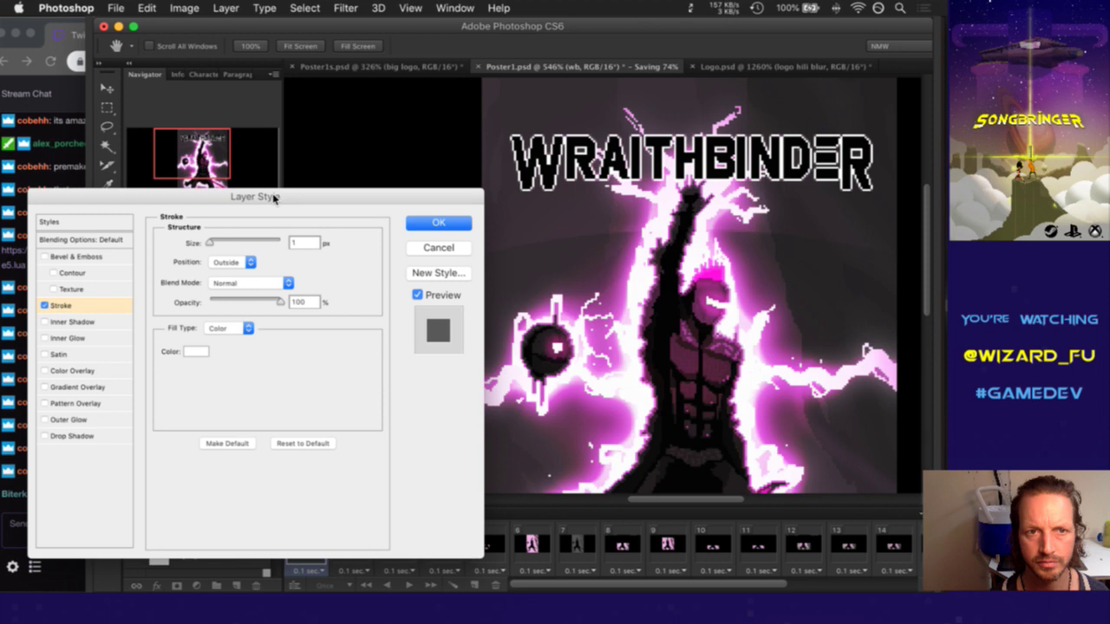
left_click(44, 306)
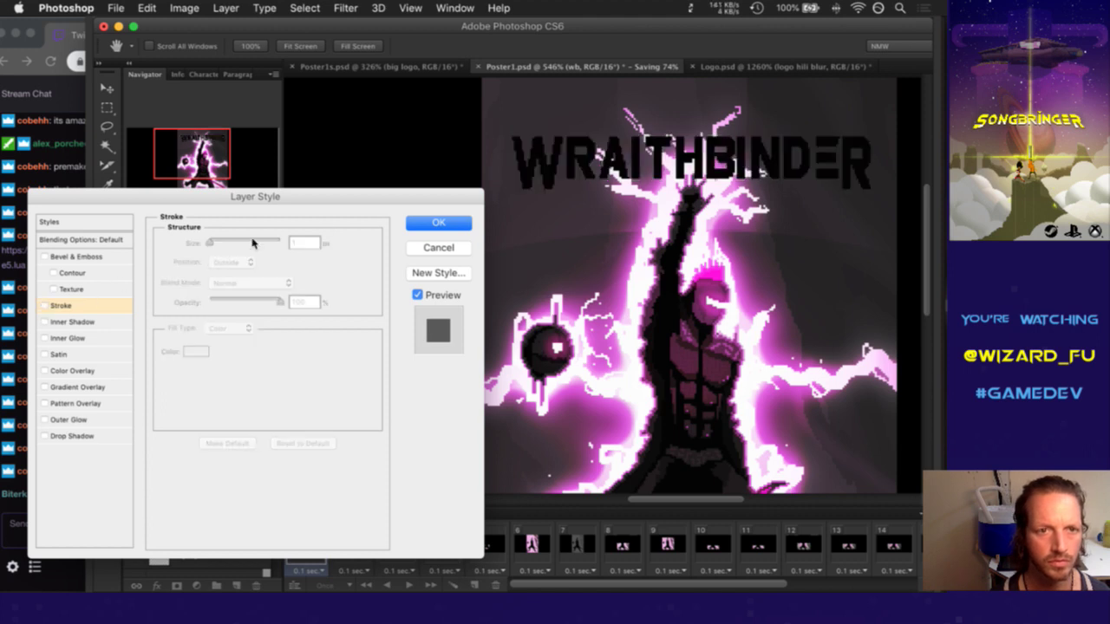
left_click(449, 228)
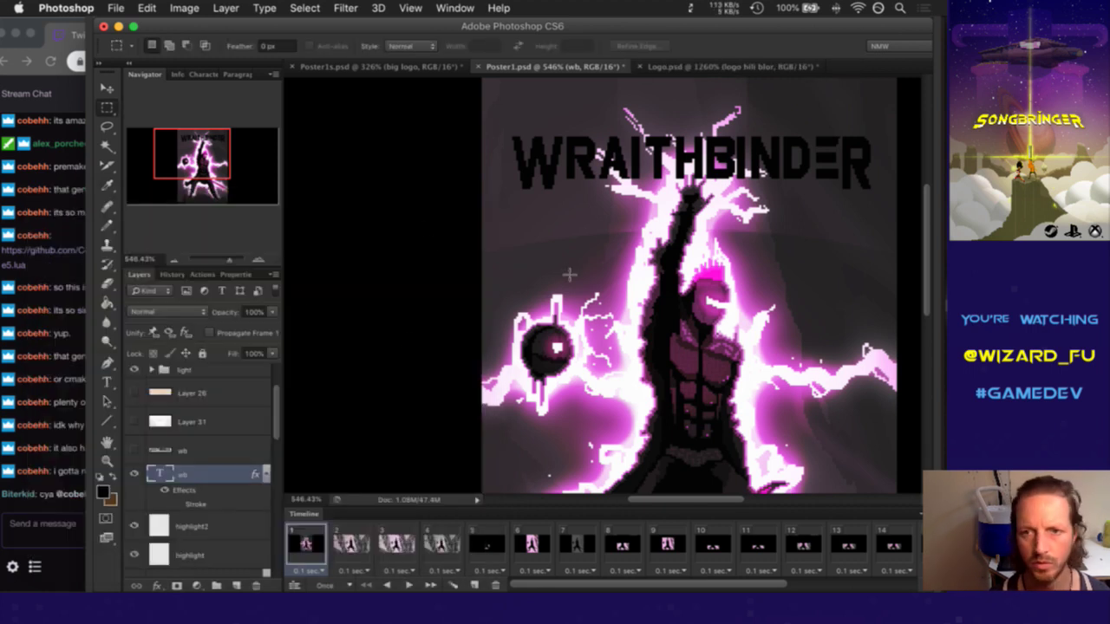
Sample the near-white lightning glow beside the raised arm as the foreground colour and look up its hex code
key("i")
left_click(666, 231)
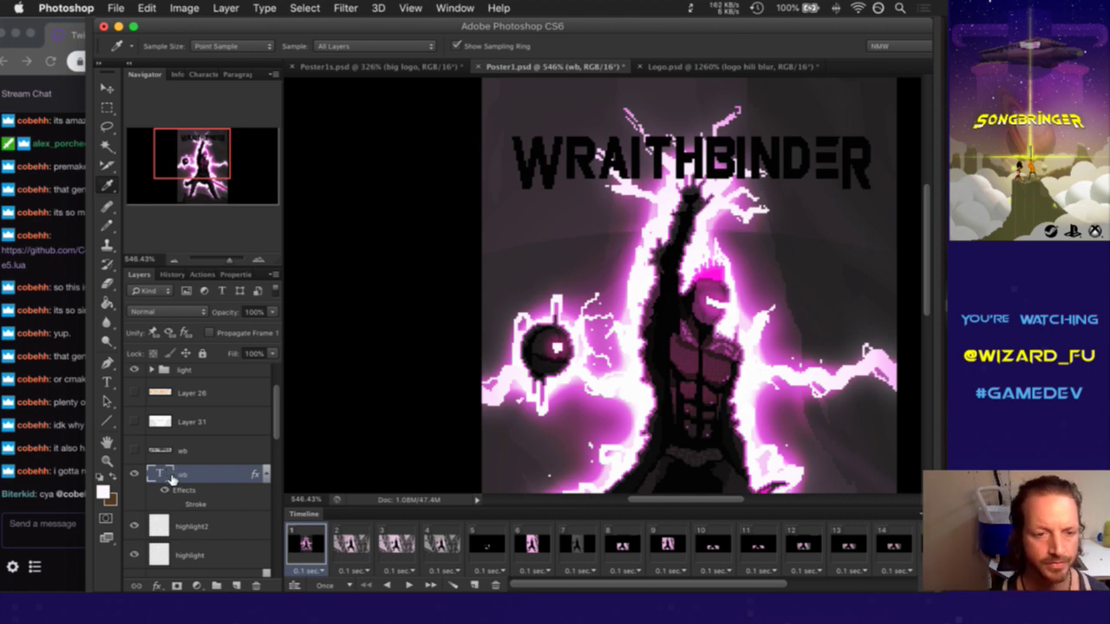
left_click(103, 494)
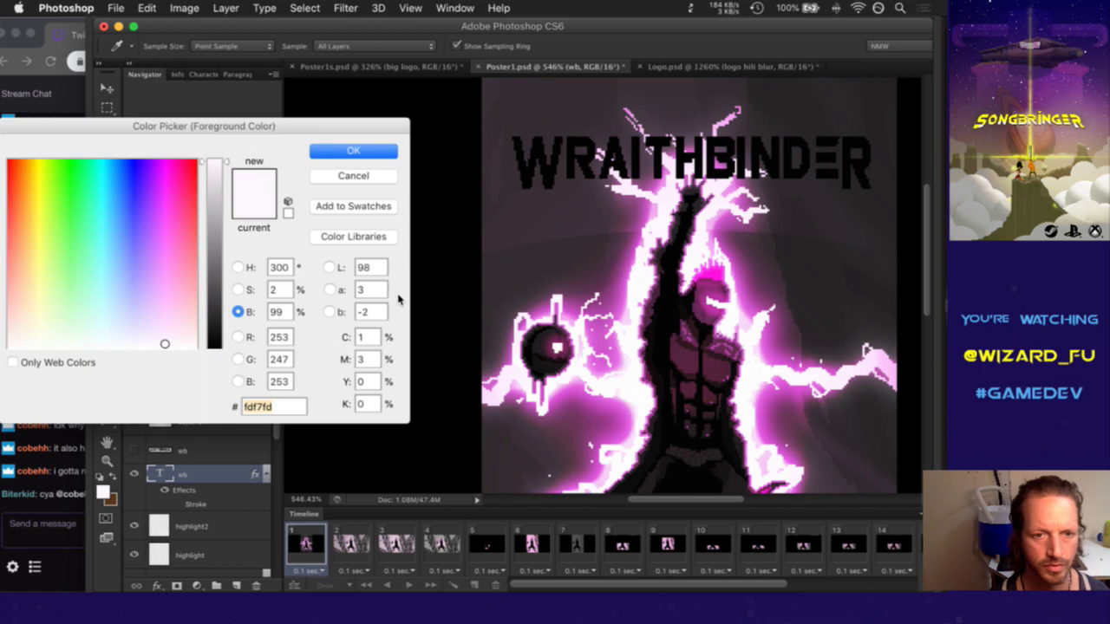
left_click(342, 154)
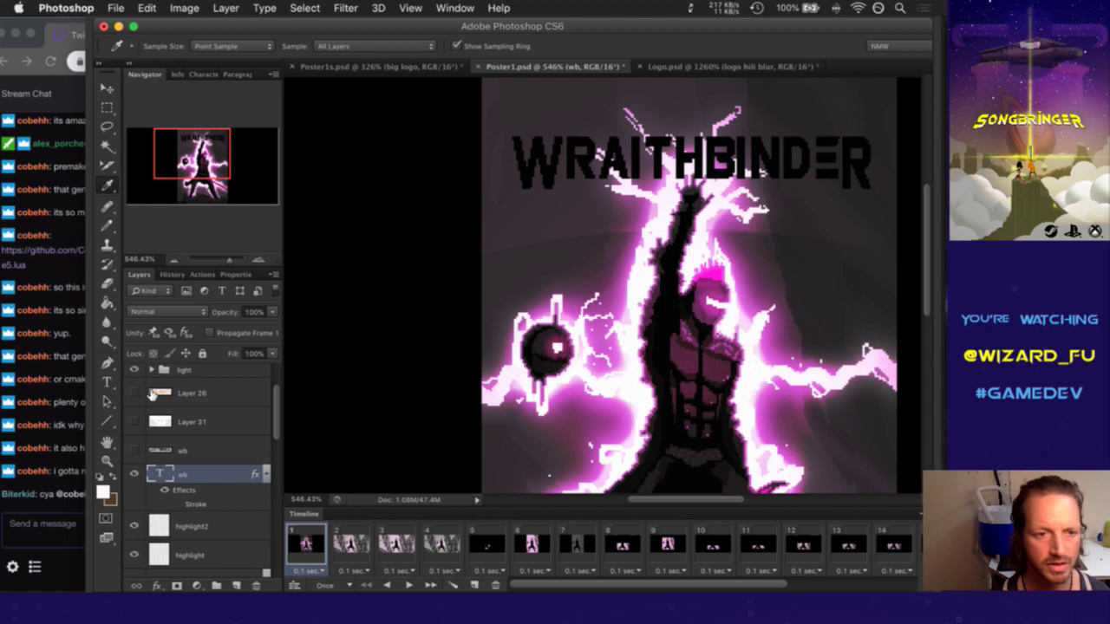
Set the text colour of the WRAITHBINDER title to fdf7fd
left_click(114, 384)
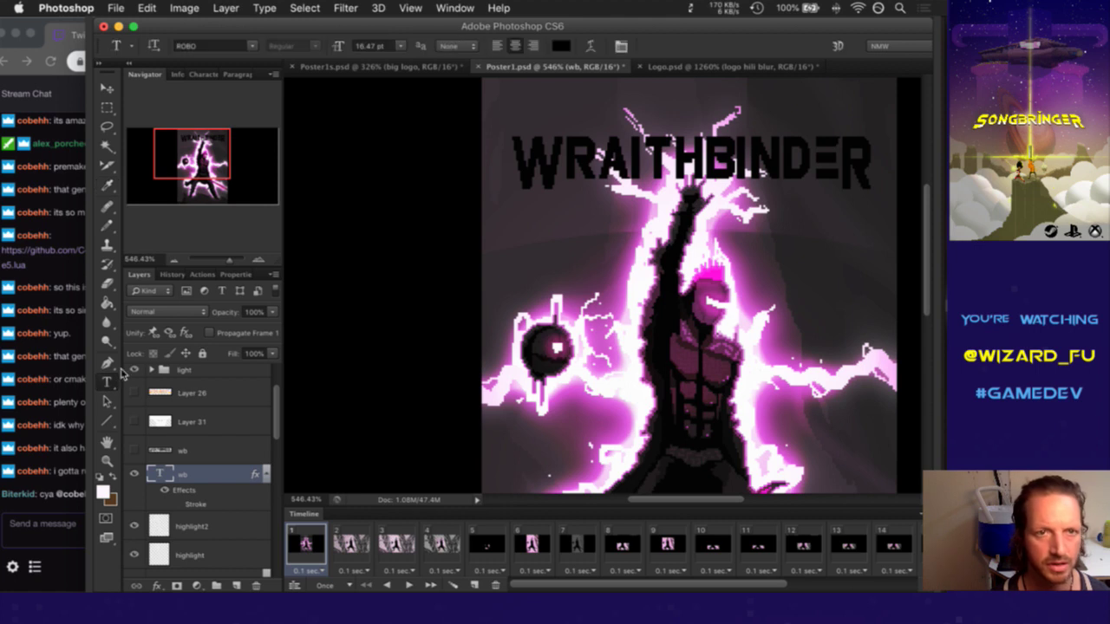
key("super+t")
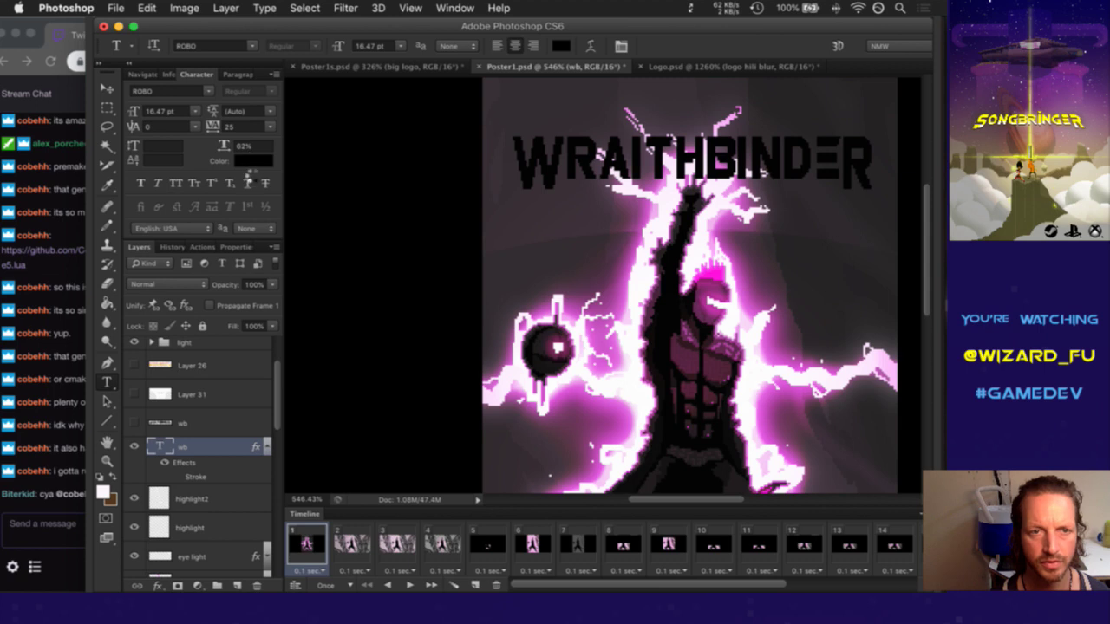
left_click(251, 161)
type("fdf7fd")
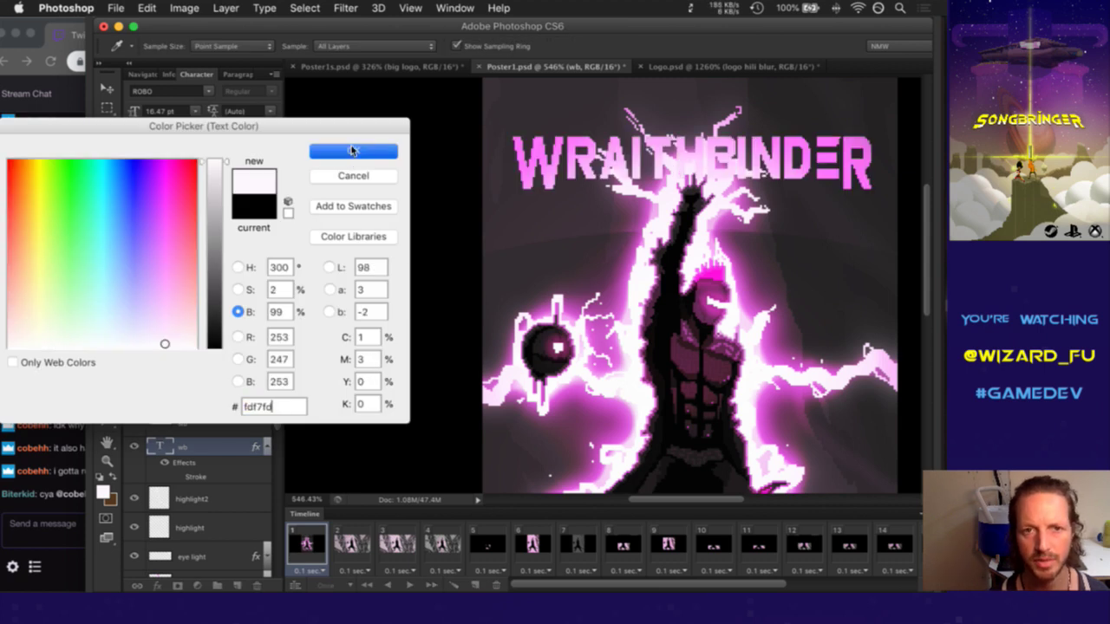
left_click(352, 153)
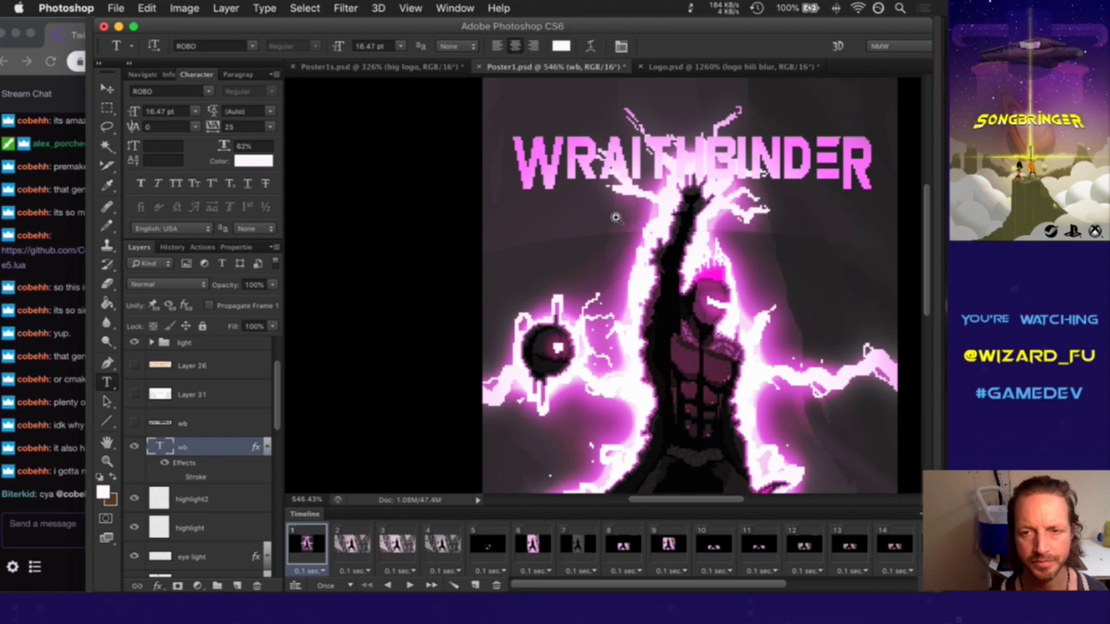
Hide the outlines group that masks the poster's sides, and inspect the recoloured title within the full artwork
scroll(555, 211, "down", 5)
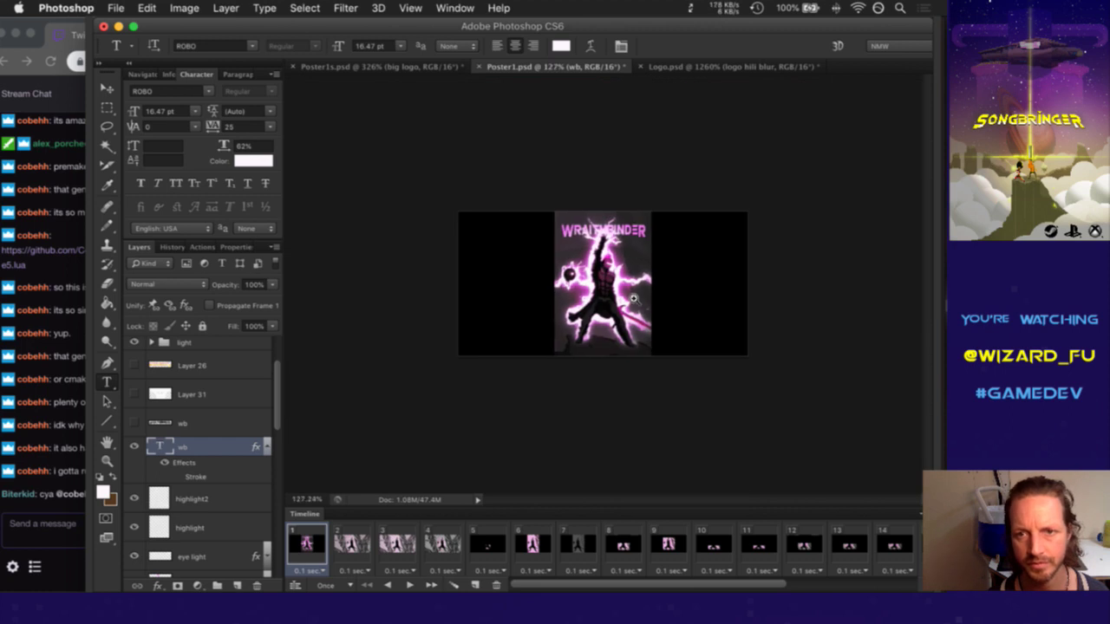
scroll(635, 308, "up", 3)
scroll(687, 306, "up", 4)
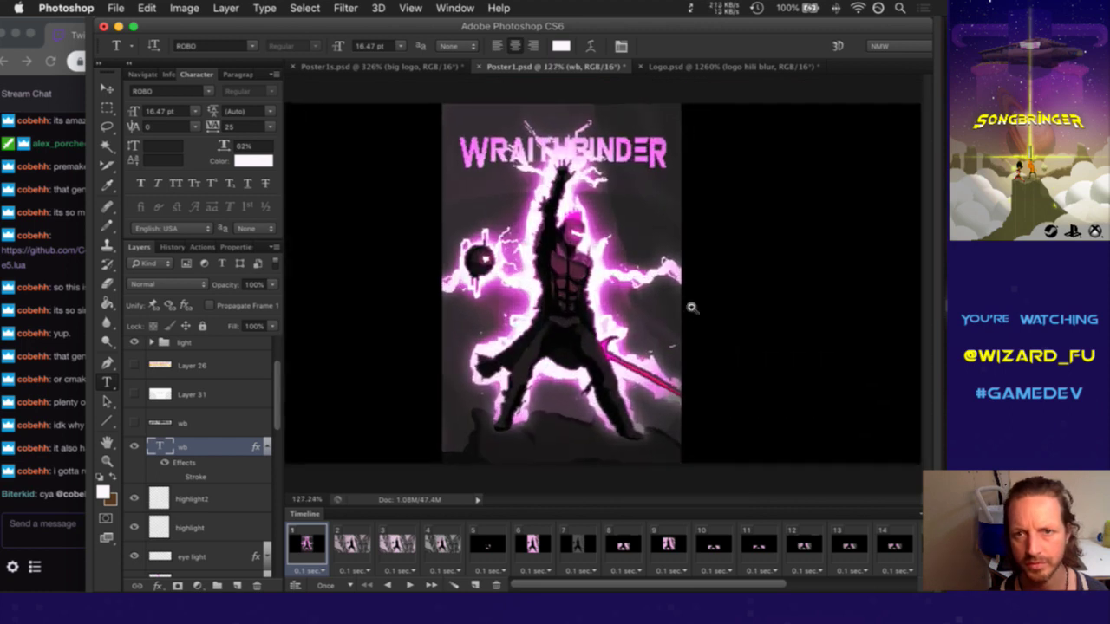
scroll(277, 389, "up", 3)
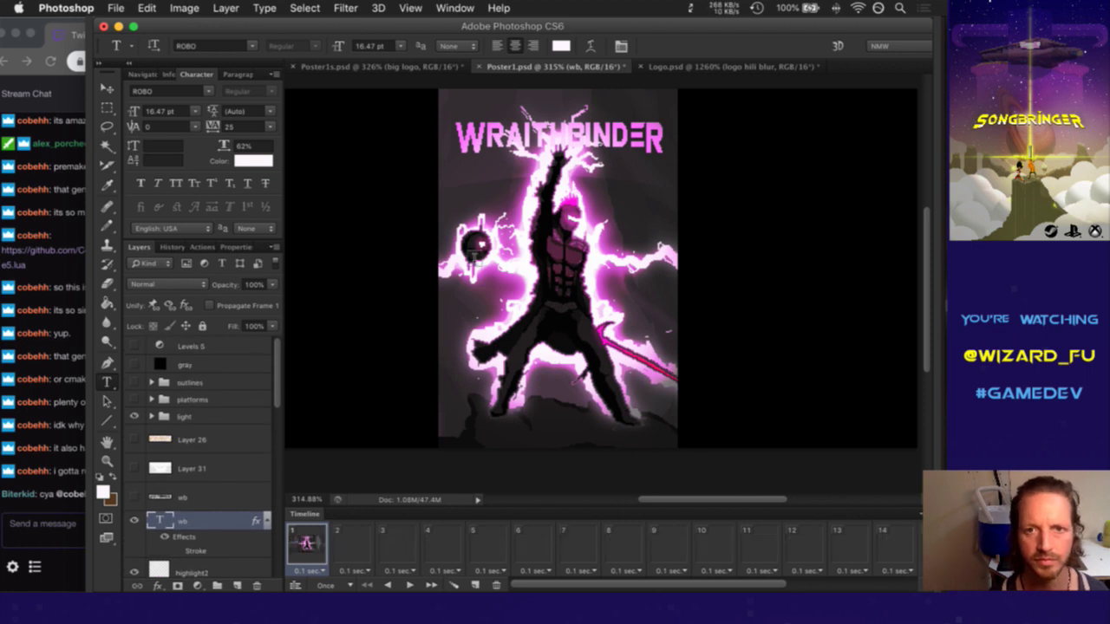
key("super+z")
scroll(477, 235, "down", 3)
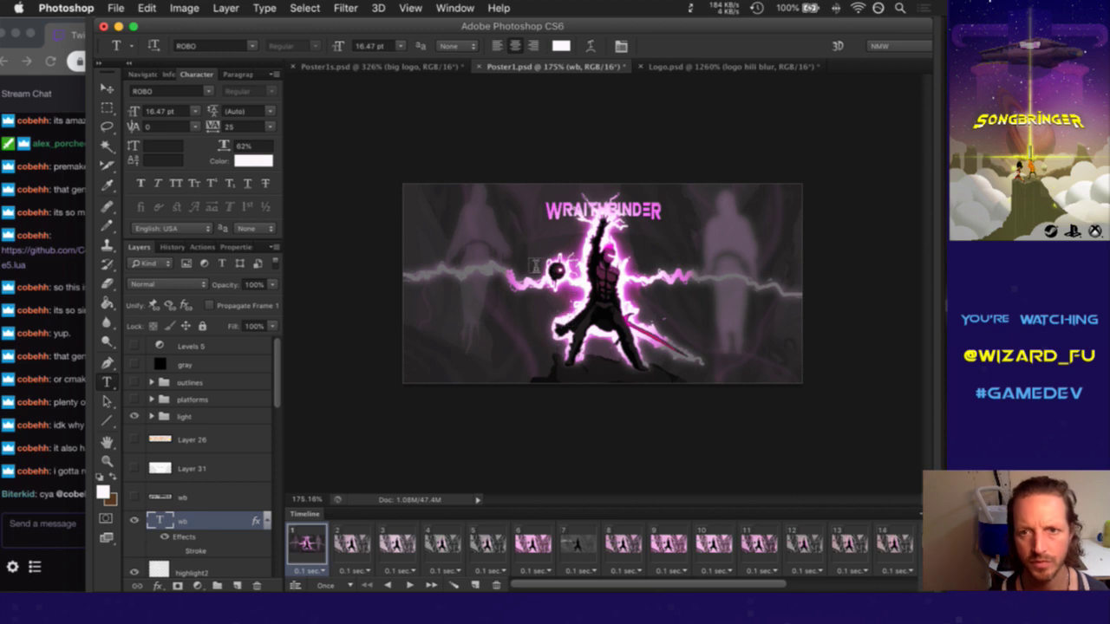
scroll(592, 229, "up", 3)
scroll(638, 234, "up", 3)
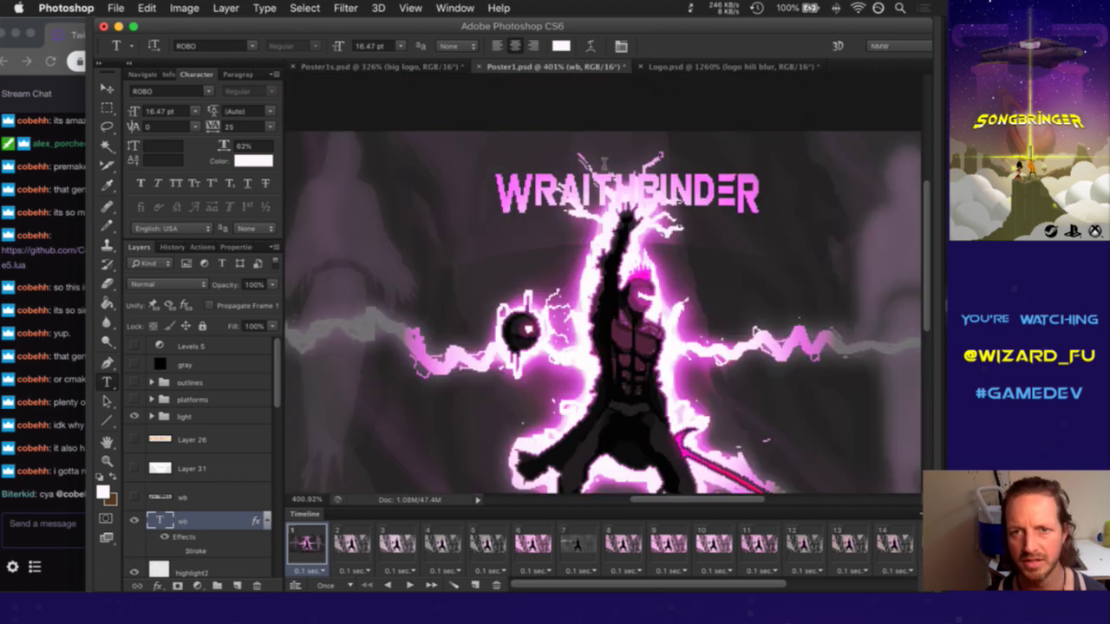
Save the poster, sample the dark purple on the figure's face as the foreground colour and look up its hex code
scroll(621, 252, "up", 1)
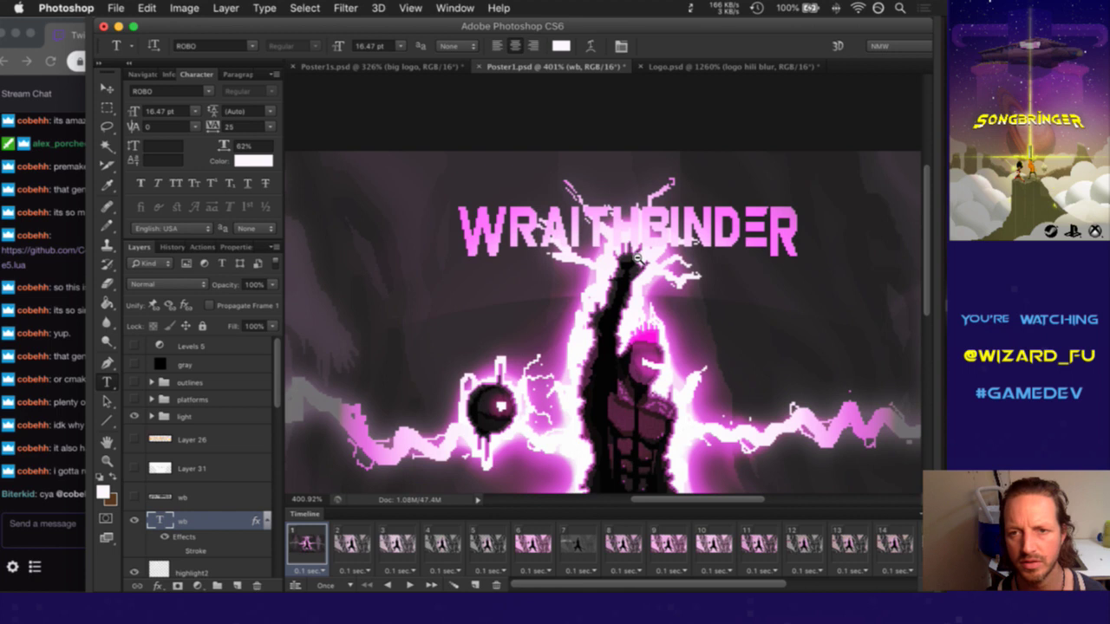
key("super+s")
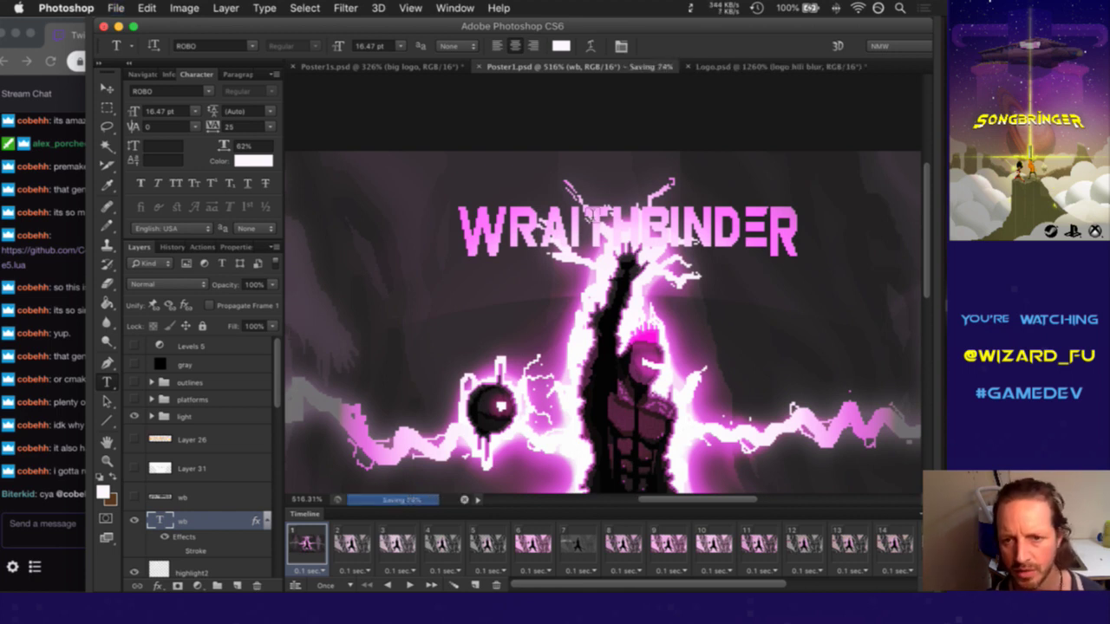
key("i")
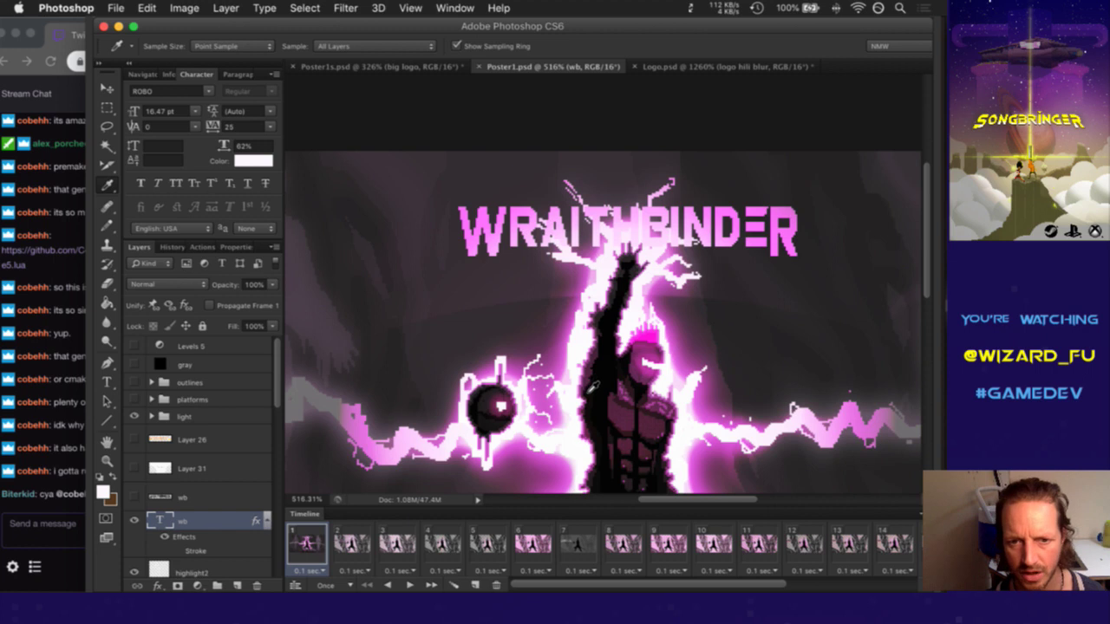
left_click_drag(645, 432, 590, 374)
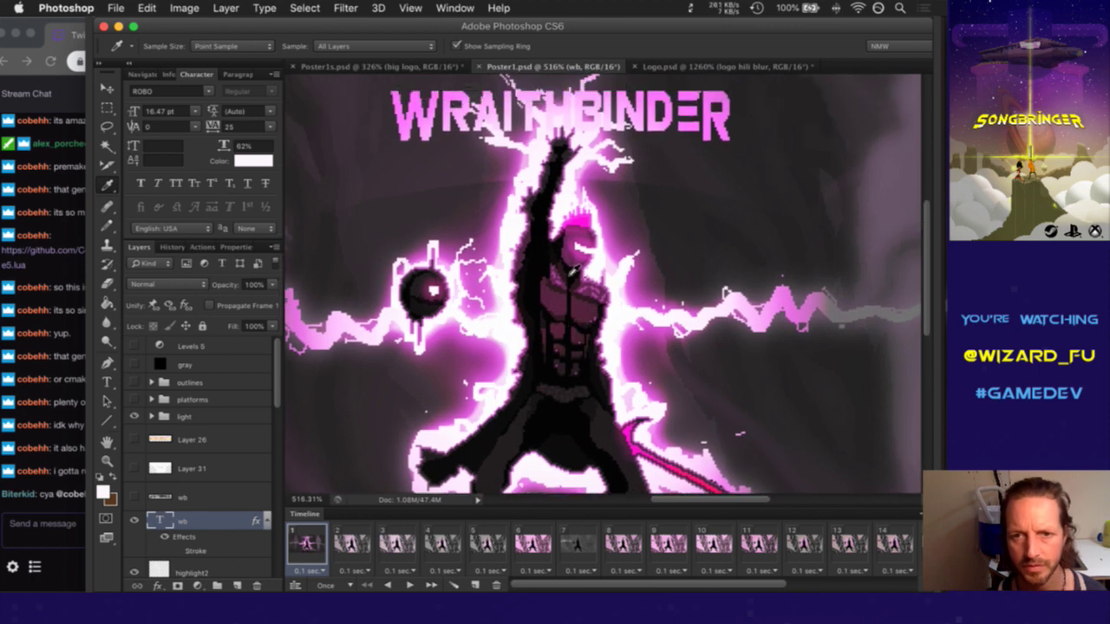
left_click(573, 264)
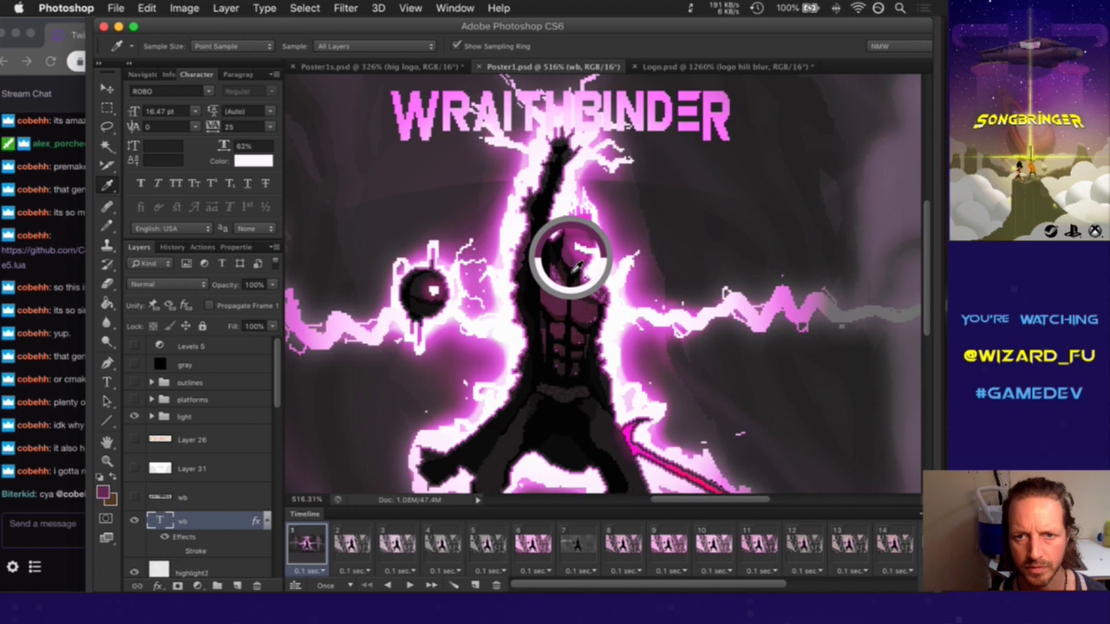
left_click(104, 492)
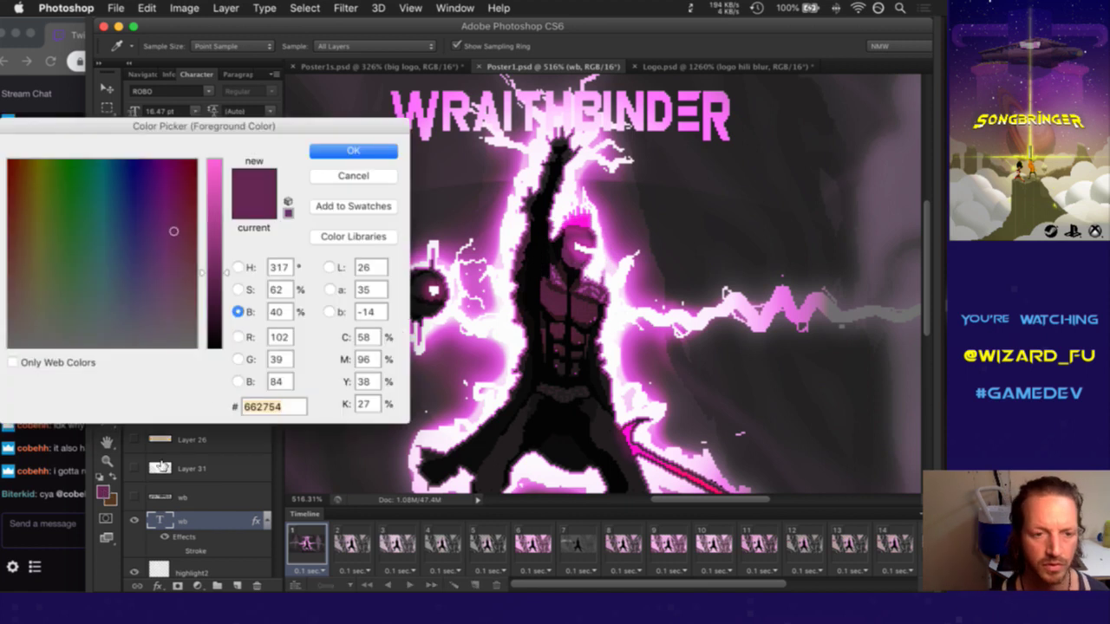
left_click(346, 153)
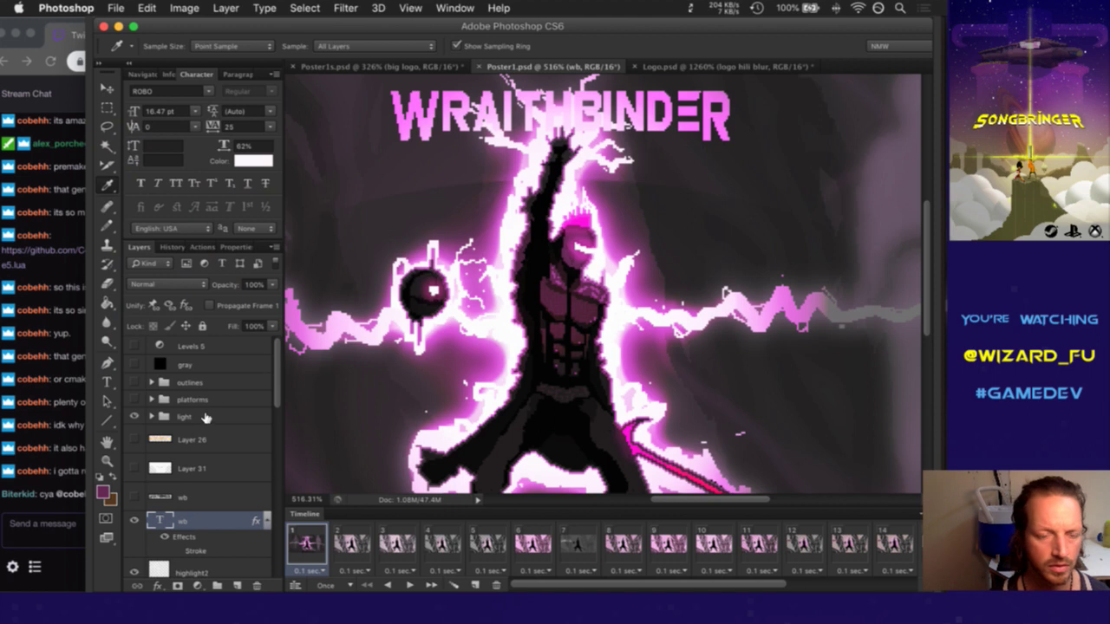
Add a drop shadow in the sampled dark purple 662754 to the WRAITHBINDER text layer
double_click(201, 525)
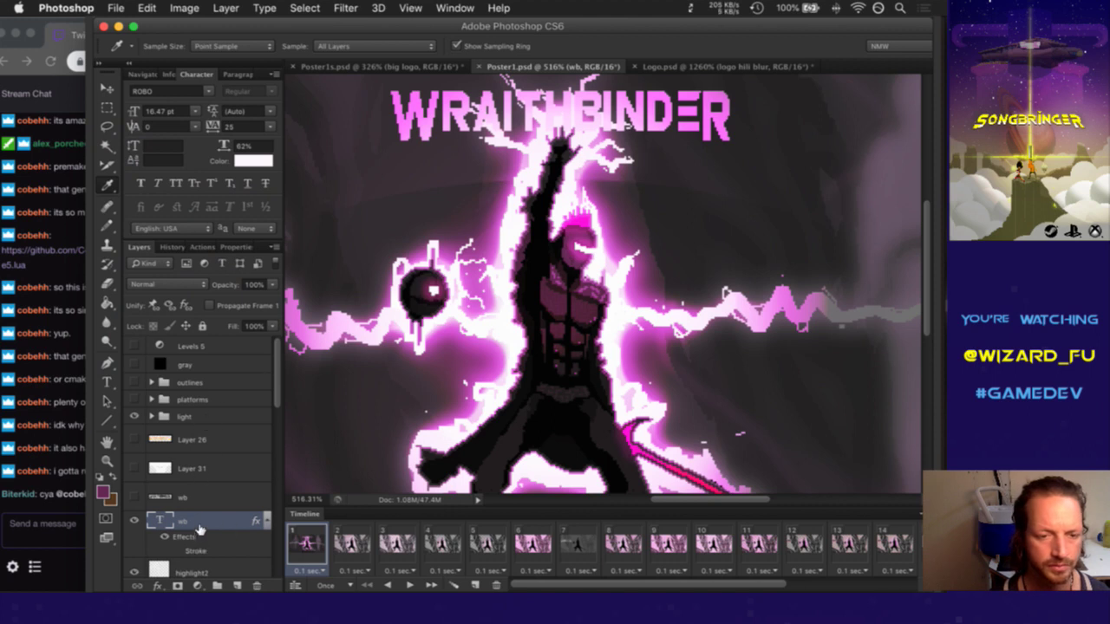
left_click_drag(266, 203, 723, 209)
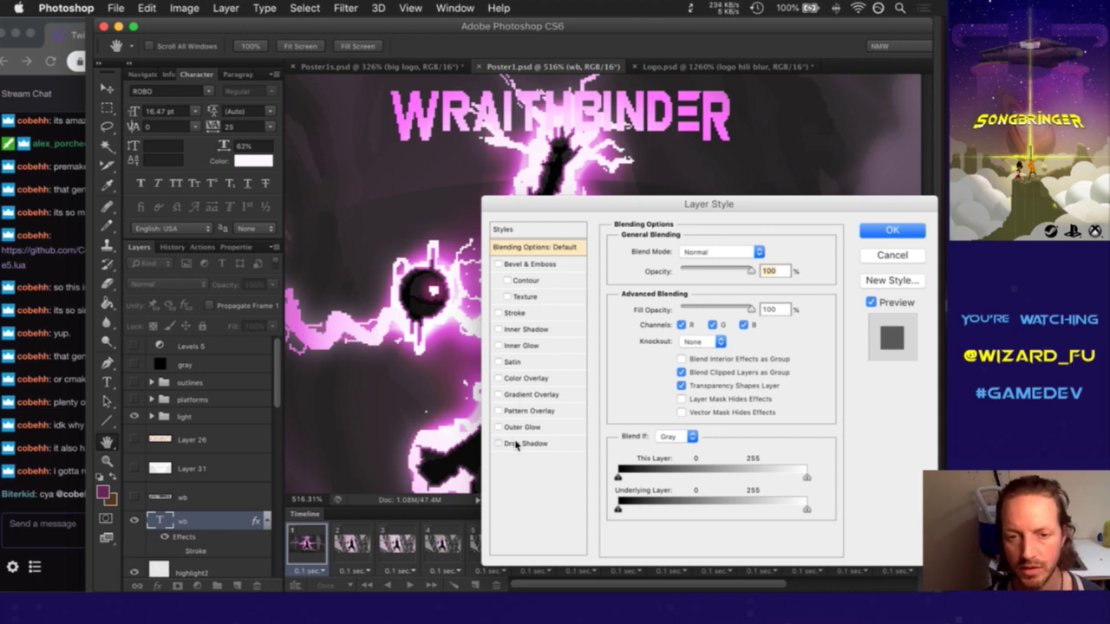
left_click(516, 445)
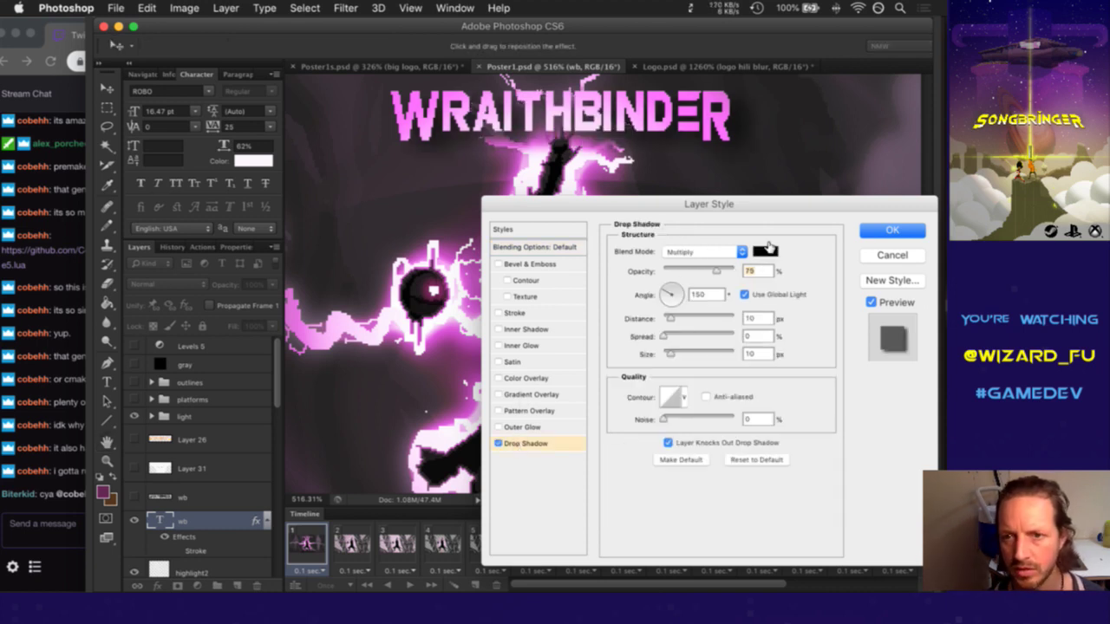
left_click(767, 251)
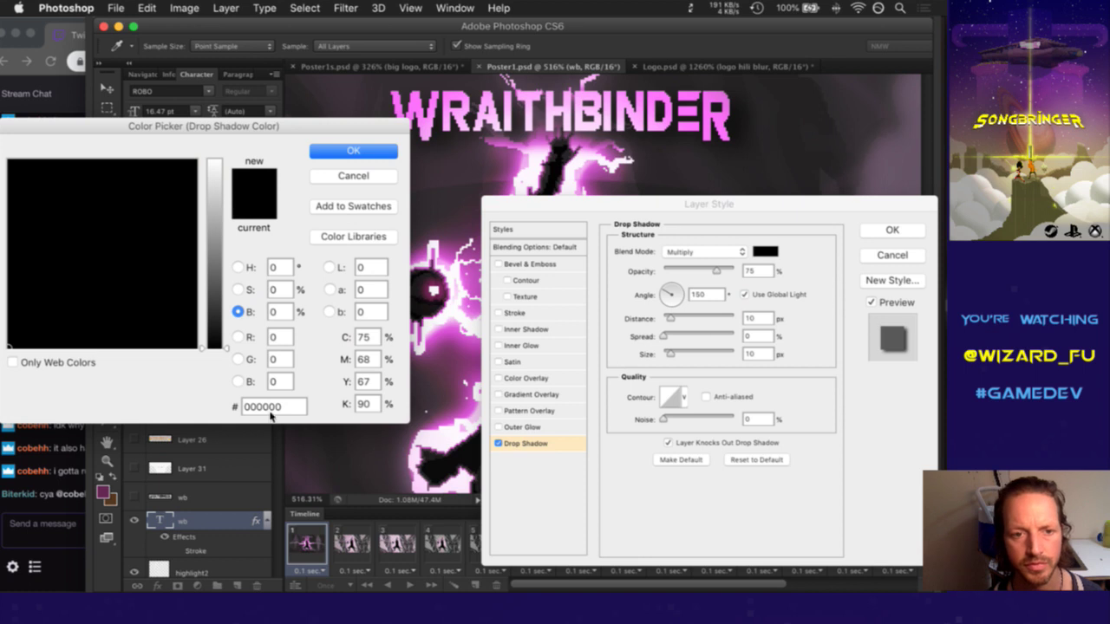
left_click_drag(292, 415, 227, 416)
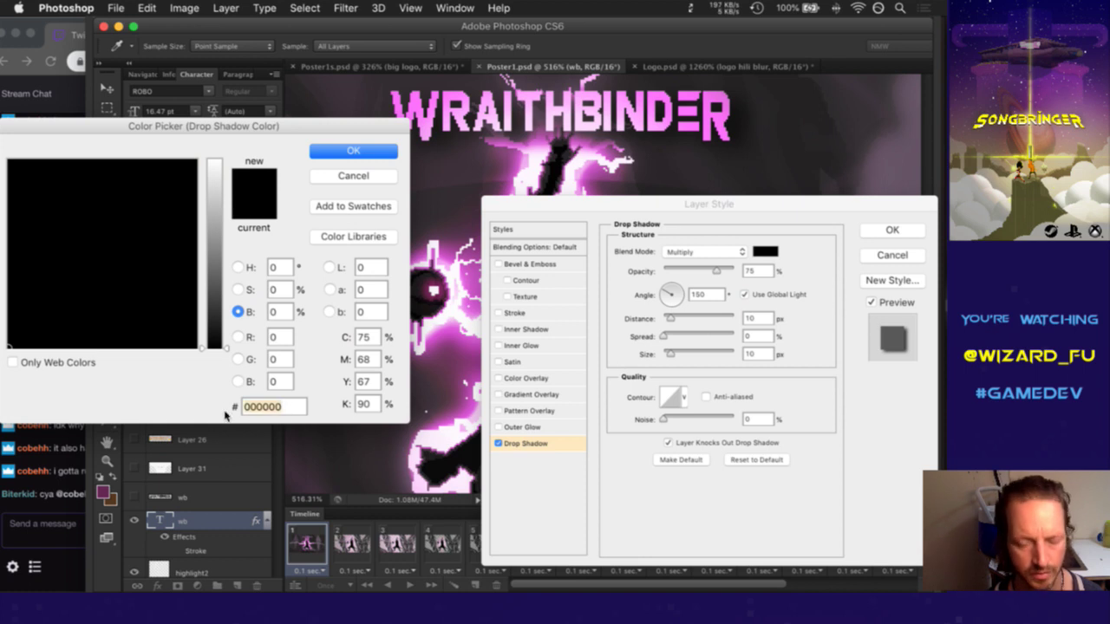
key("super+v")
left_click(351, 152)
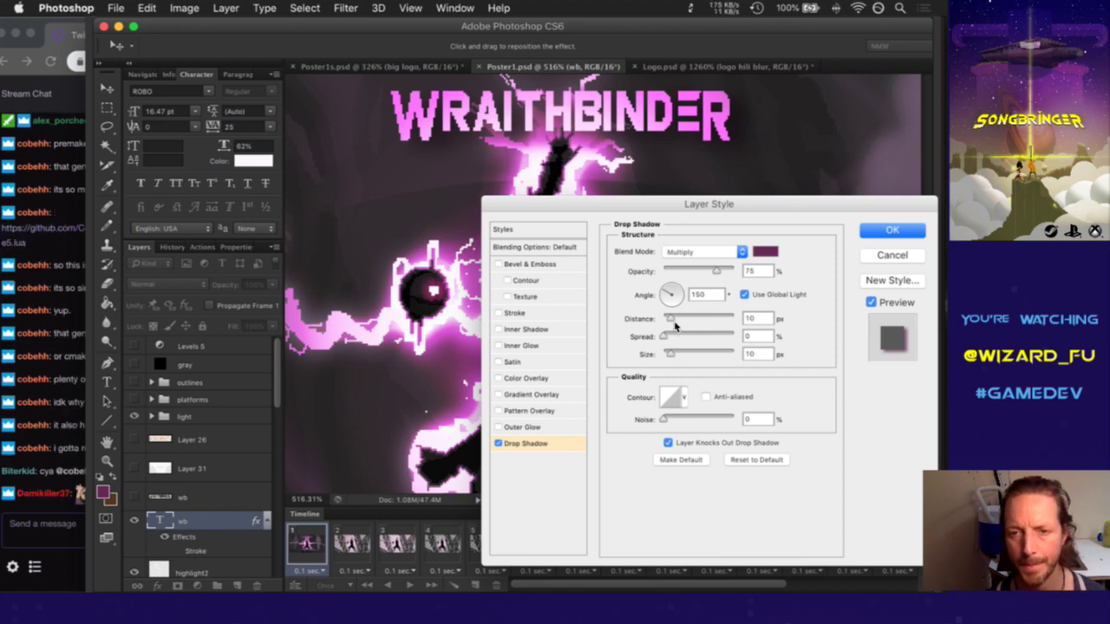
Switch to the Twitch chat in Chrome, read the newest message, and return to the layer style settings in Photoshop
left_click(73, 465)
left_click_drag(111, 492, 178, 493)
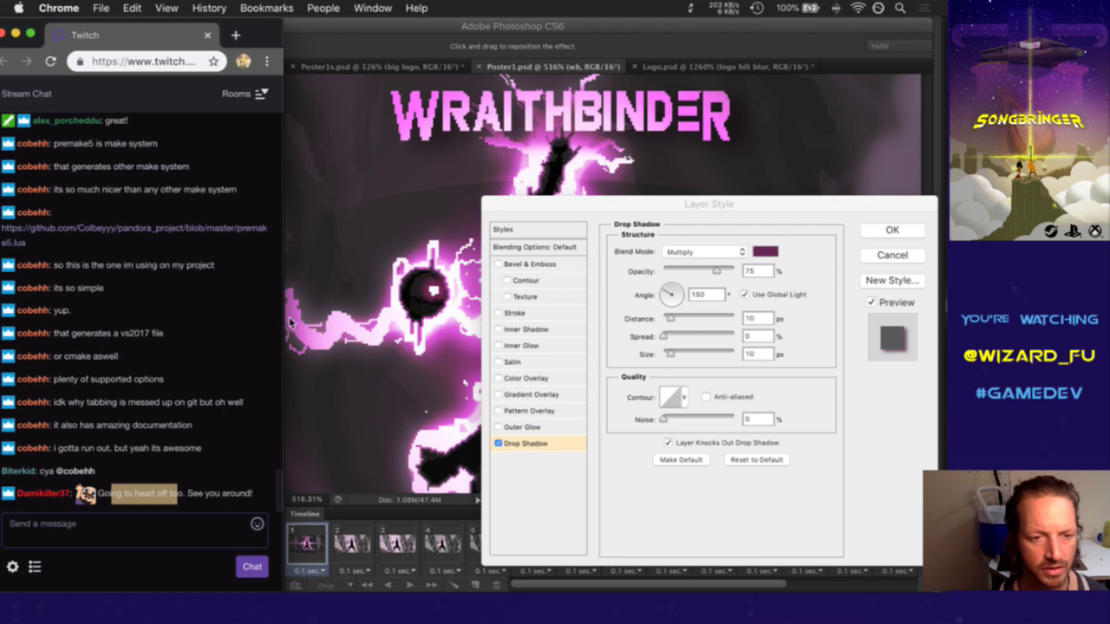
left_click(579, 214)
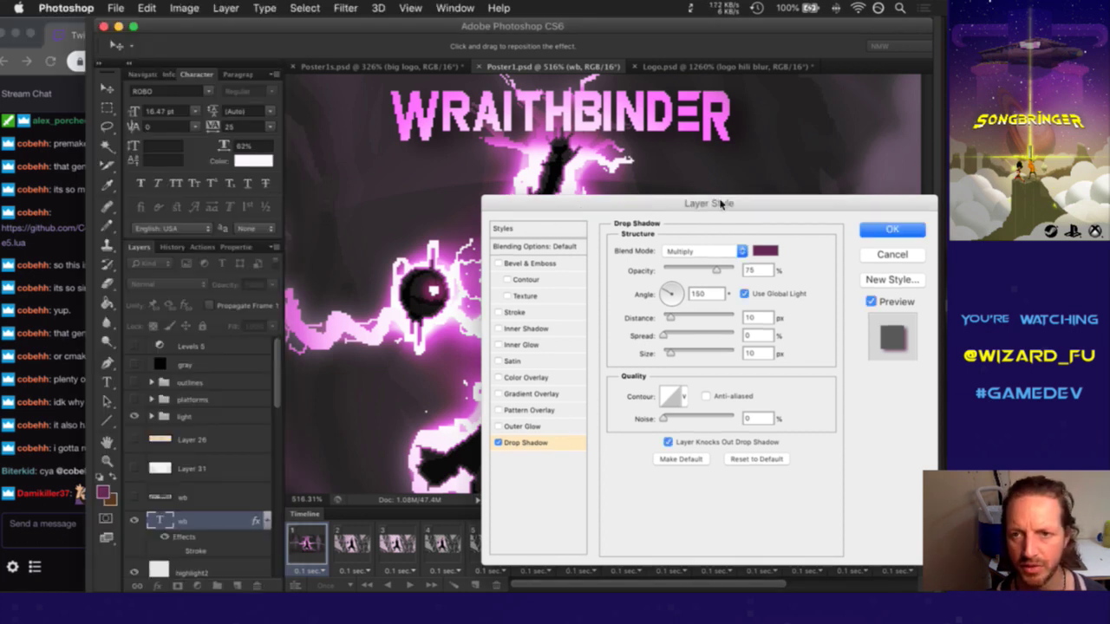
Set the title's drop shadow to a size of 0 px and an angle of 90°, independent of the global light
mouse_move(748, 203)
left_mouse_down()
mouse_move(719, 196)
mouse_move(749, 208)
left_mouse_up()
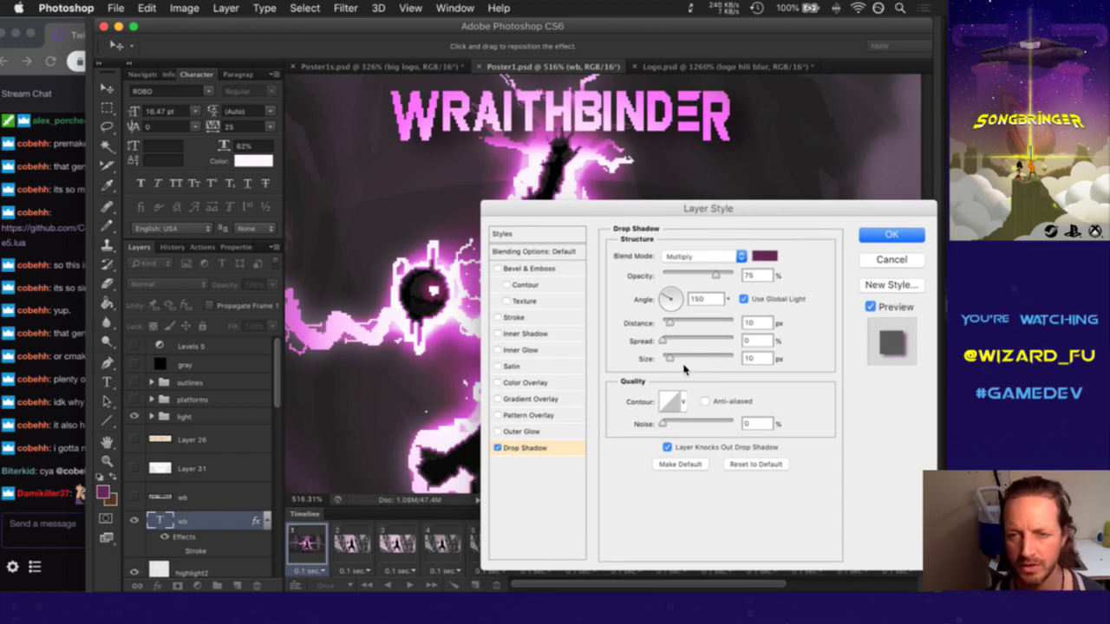
left_click_drag(669, 359, 642, 358)
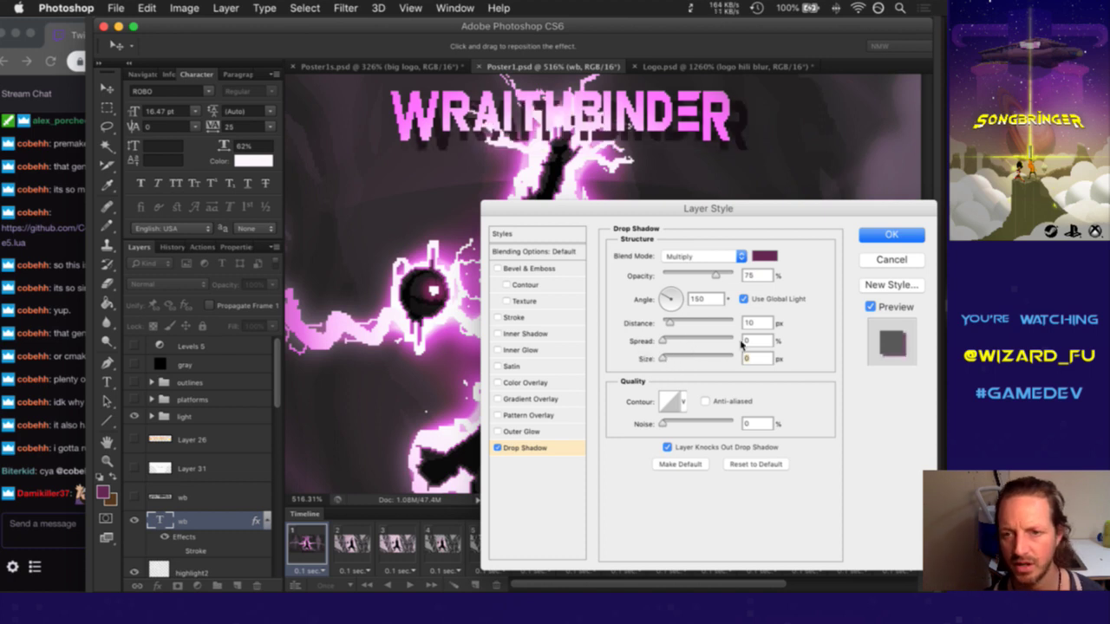
left_click(743, 299)
double_click(704, 301)
type("90")
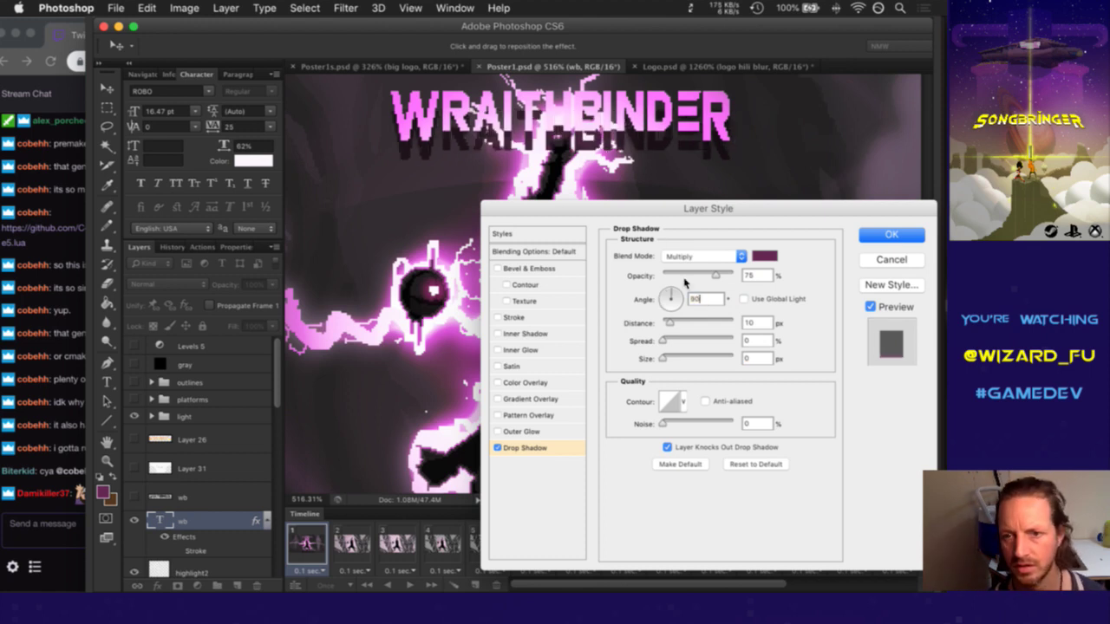
key("Return")
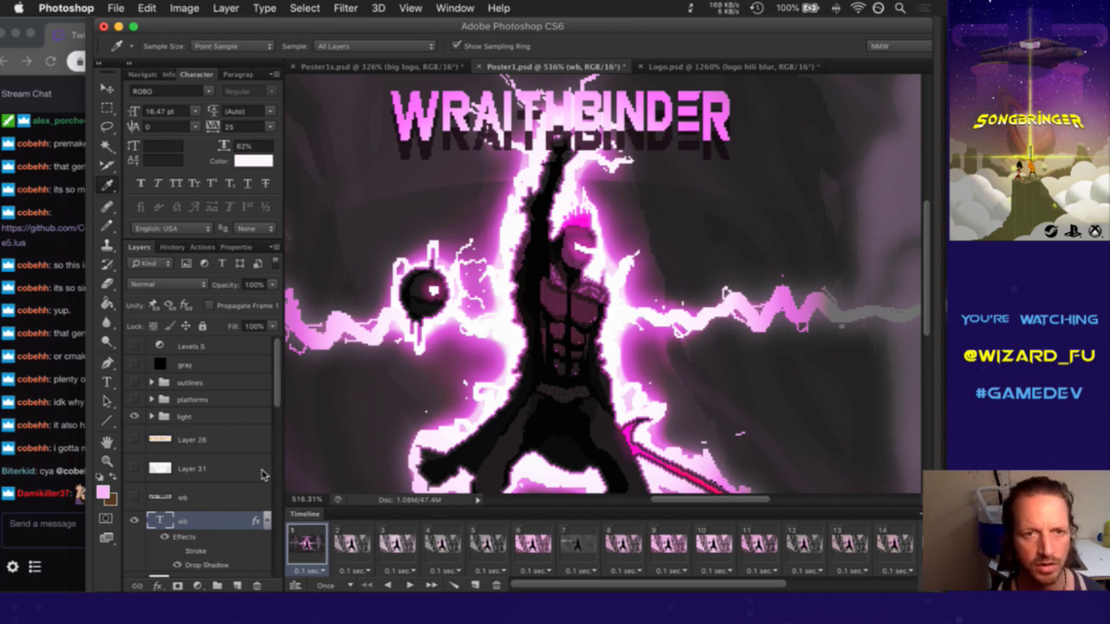
Set the WRAITHBINDER drop shadow's distance to 2 px and save the poster
double_click(208, 515)
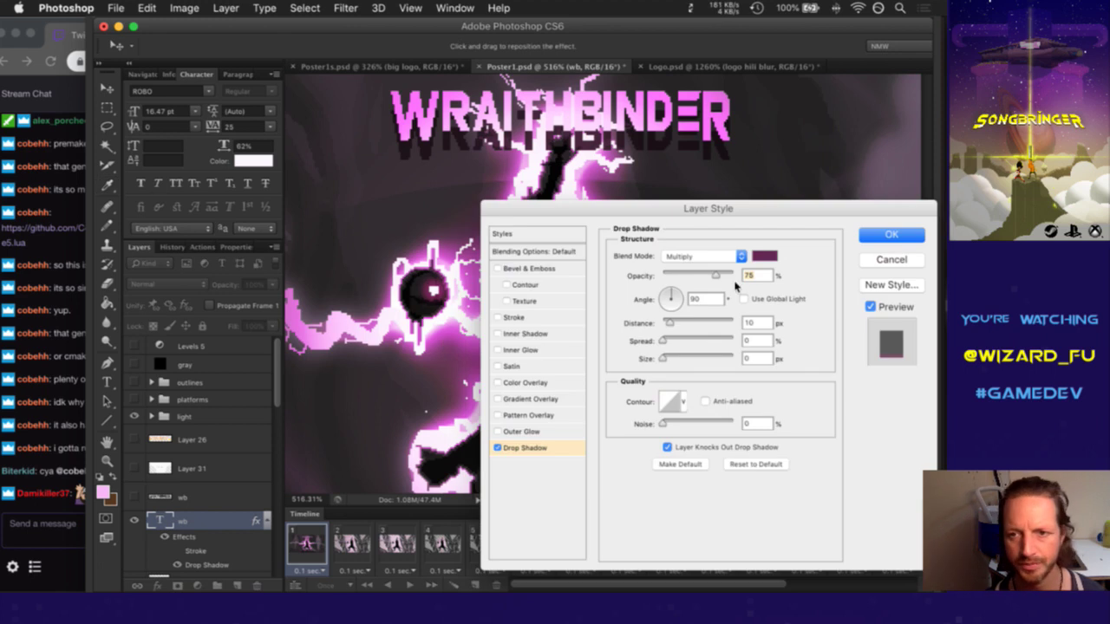
left_click(758, 323)
key("BackSpace")
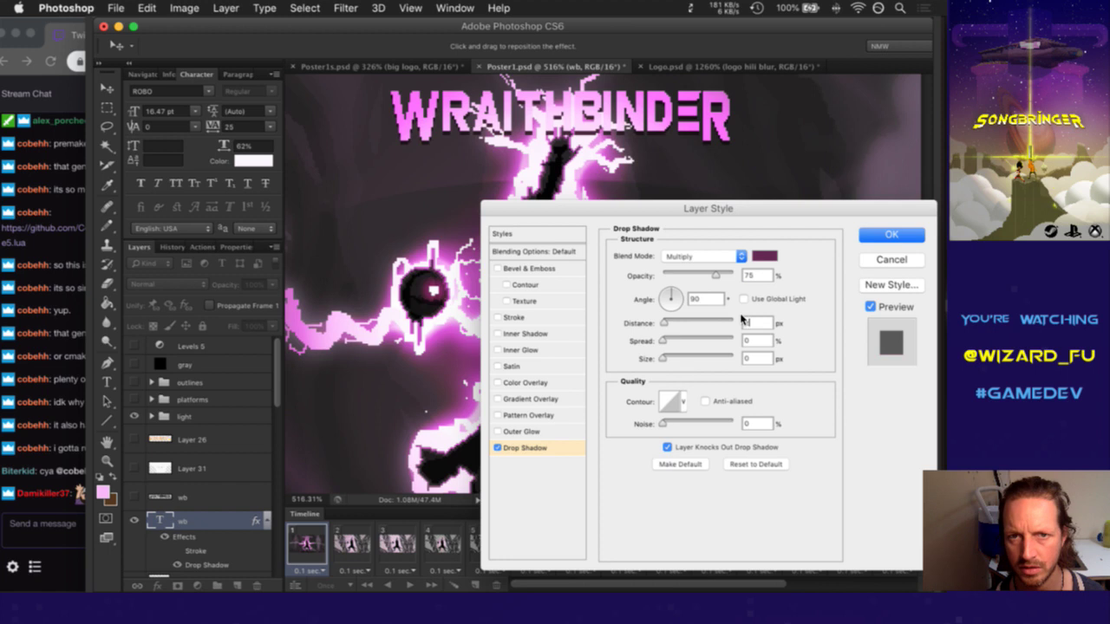
type("3")
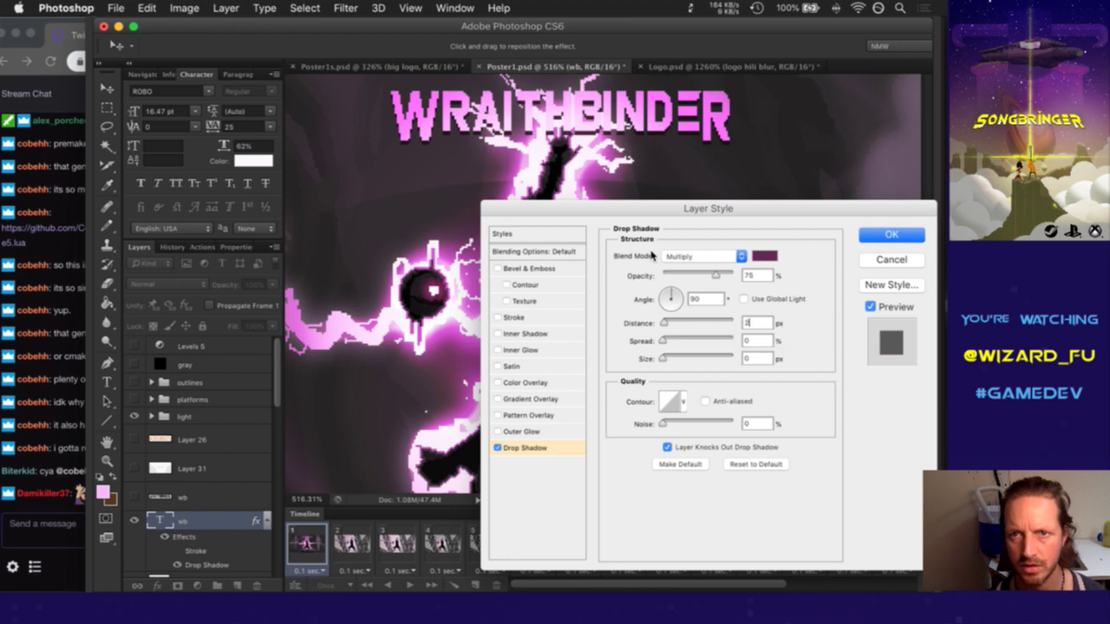
left_click(871, 233)
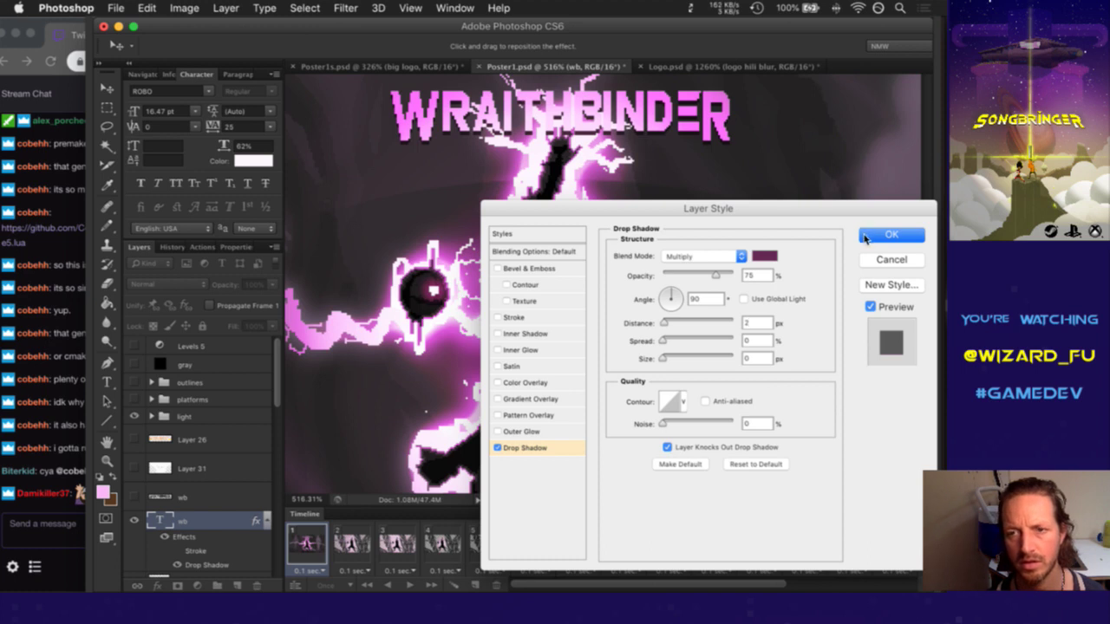
left_click(864, 237)
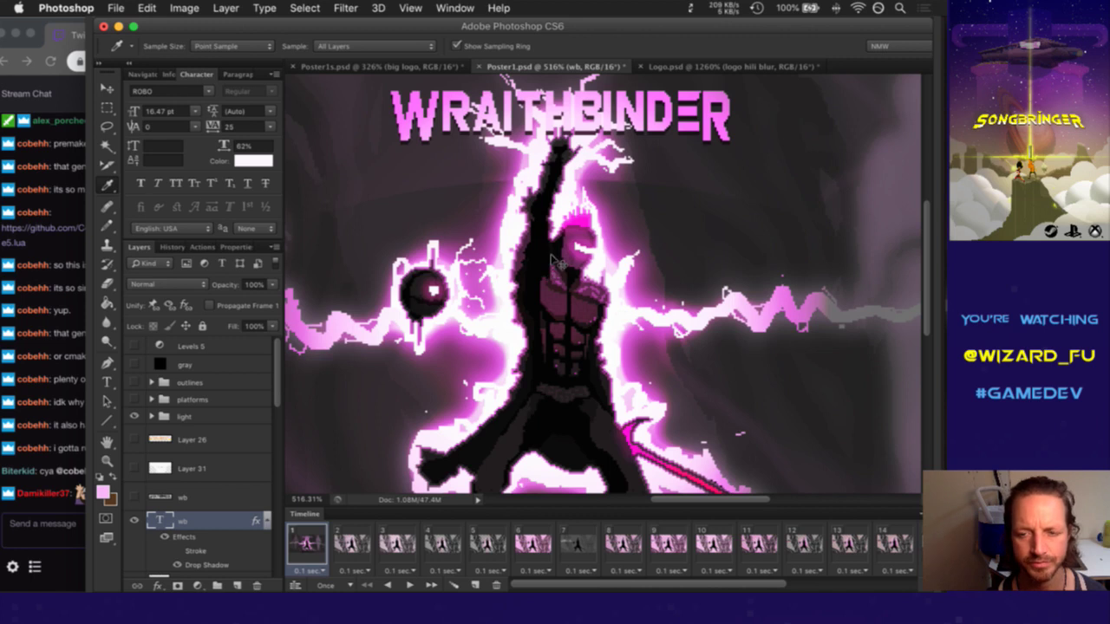
key("super+s")
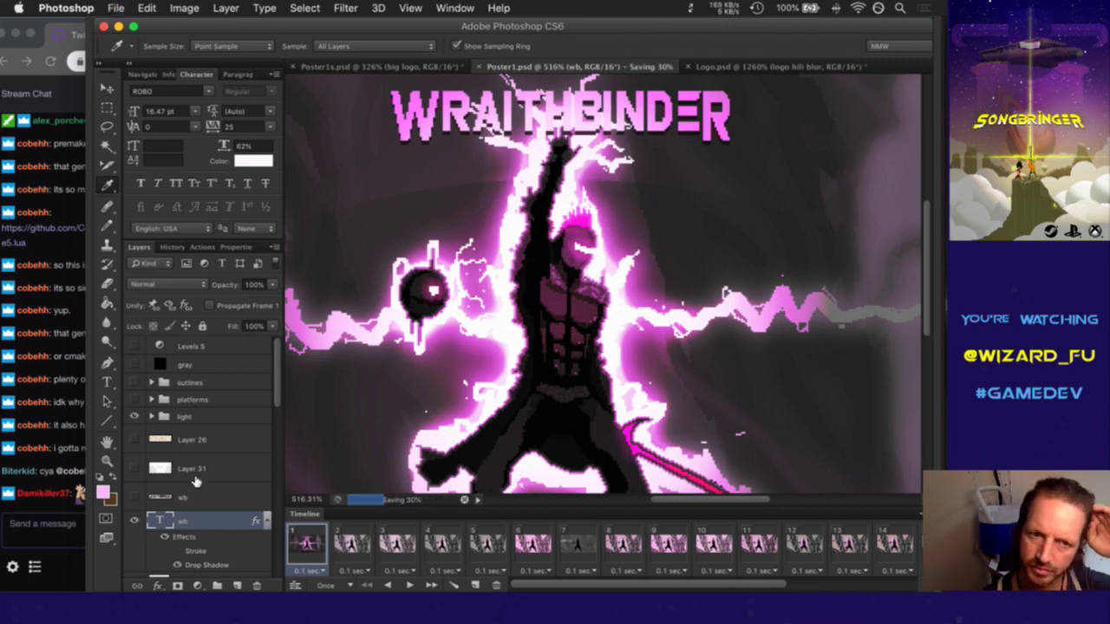
Switch to iTerm and run ;up at the Wraithbinder prompt
key("Tab")
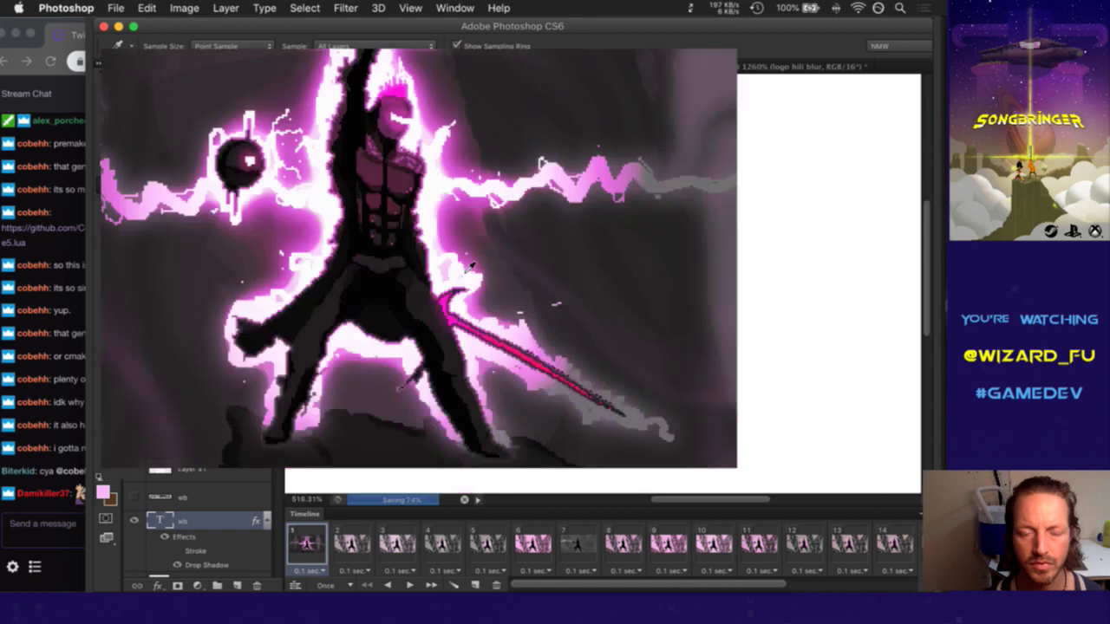
key("super+Tab")
left_click(211, 315)
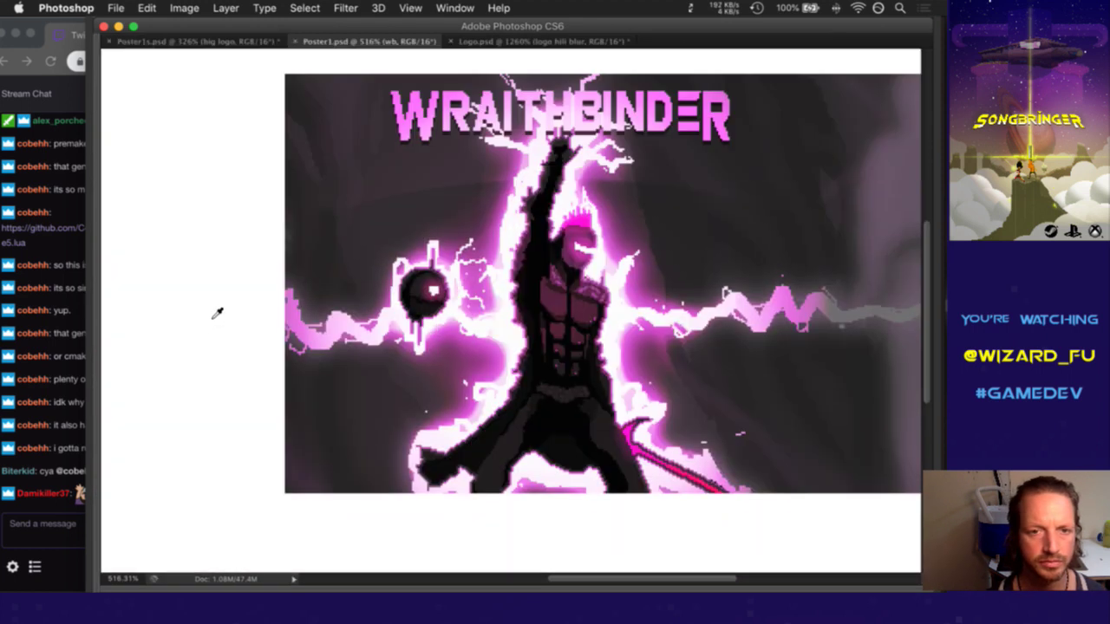
key("Tab")
key("super+Tab")
left_click(384, 319)
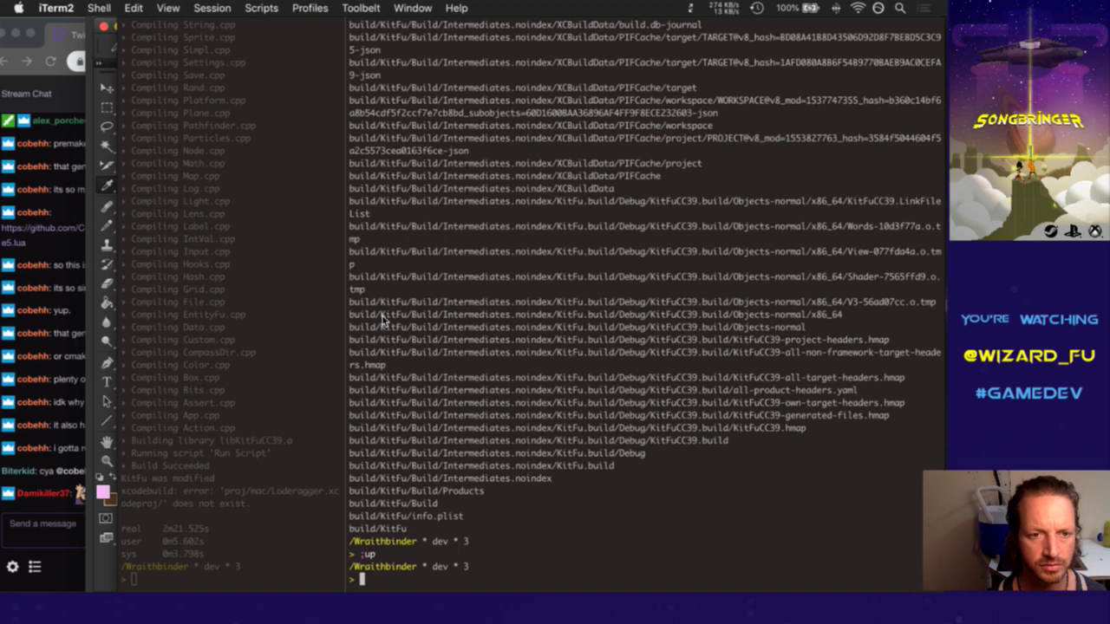
type(";up")
key("Return")
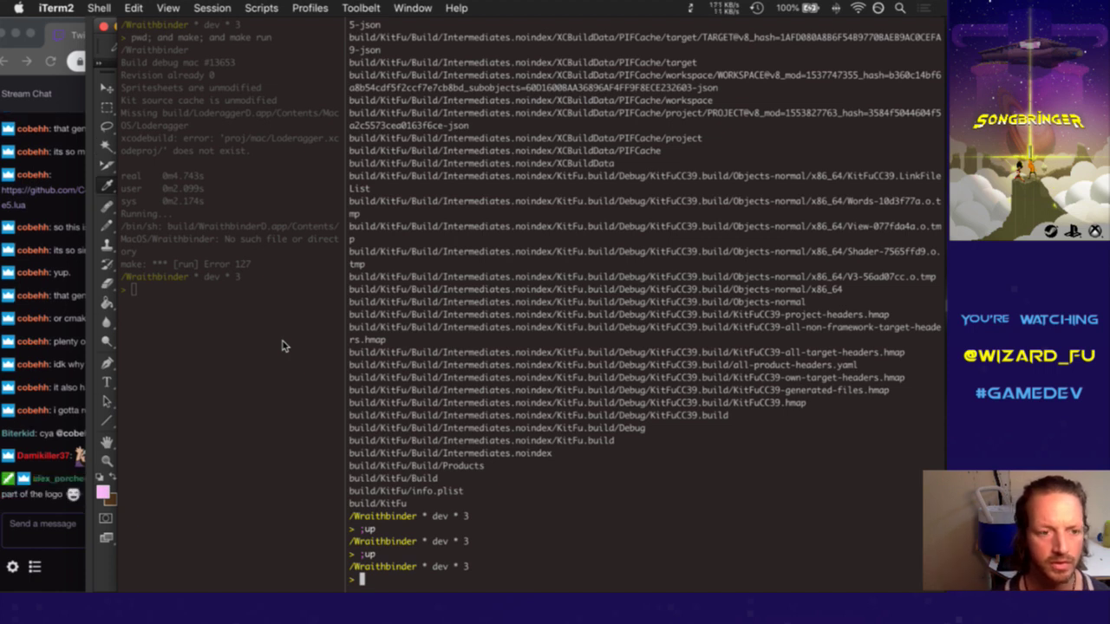
Read the new viewer comment about the logo in the Twitch chat in Chrome, and return to the poster in Photoshop
key("super+Tab")
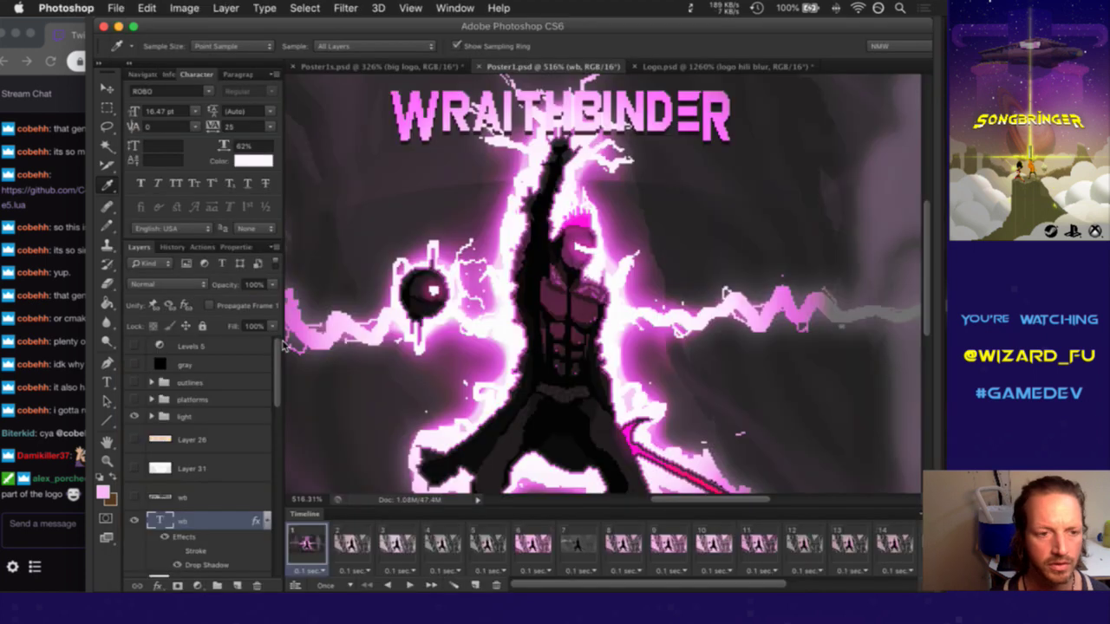
key("super+Tab")
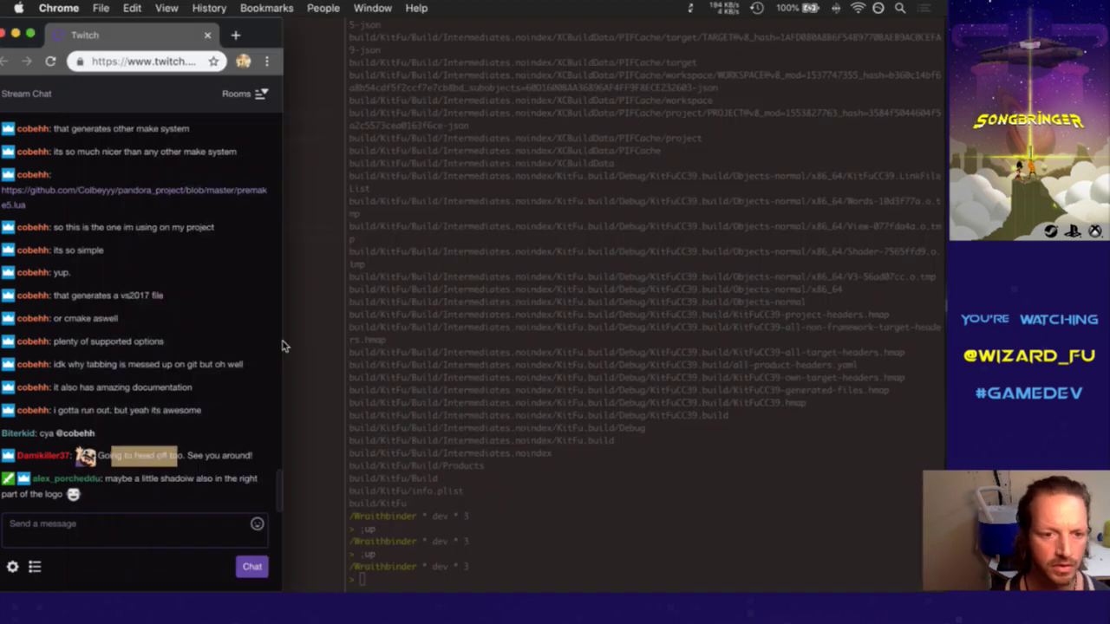
key("super+Tab")
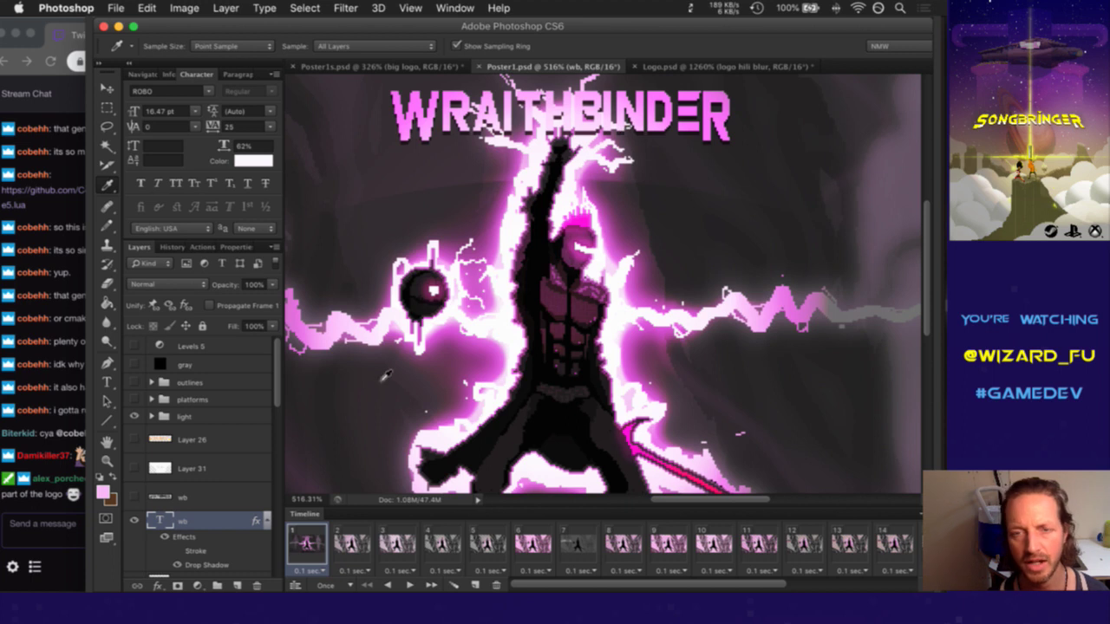
Switch to iTerm and bring the makefile in the suspended editor back to the foreground
key("super+Tab")
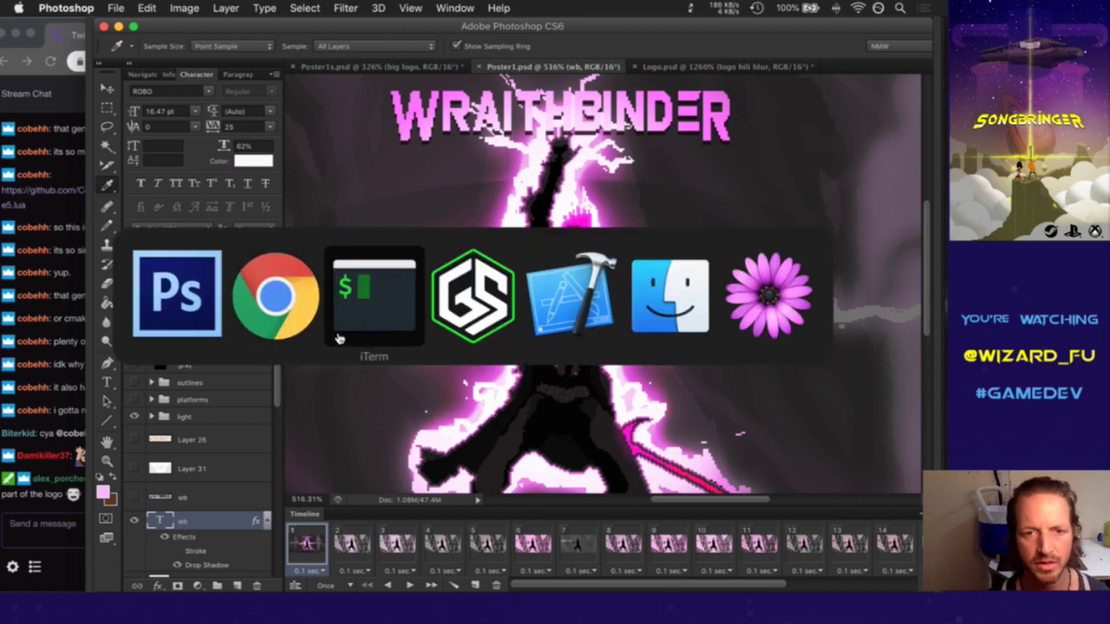
left_click(364, 322)
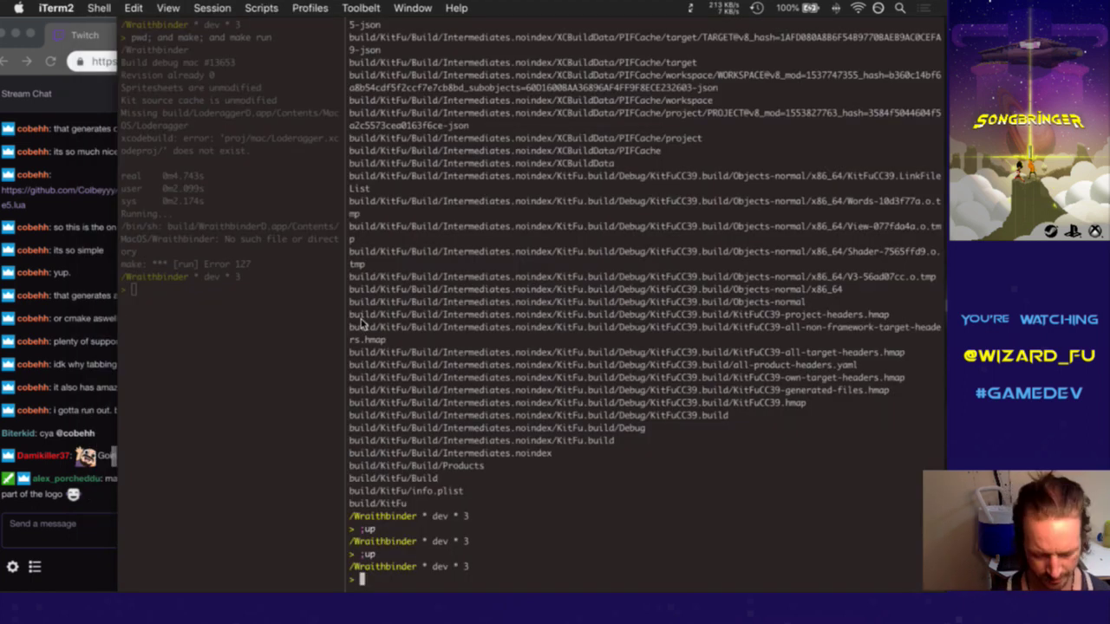
key("ctrl+z")
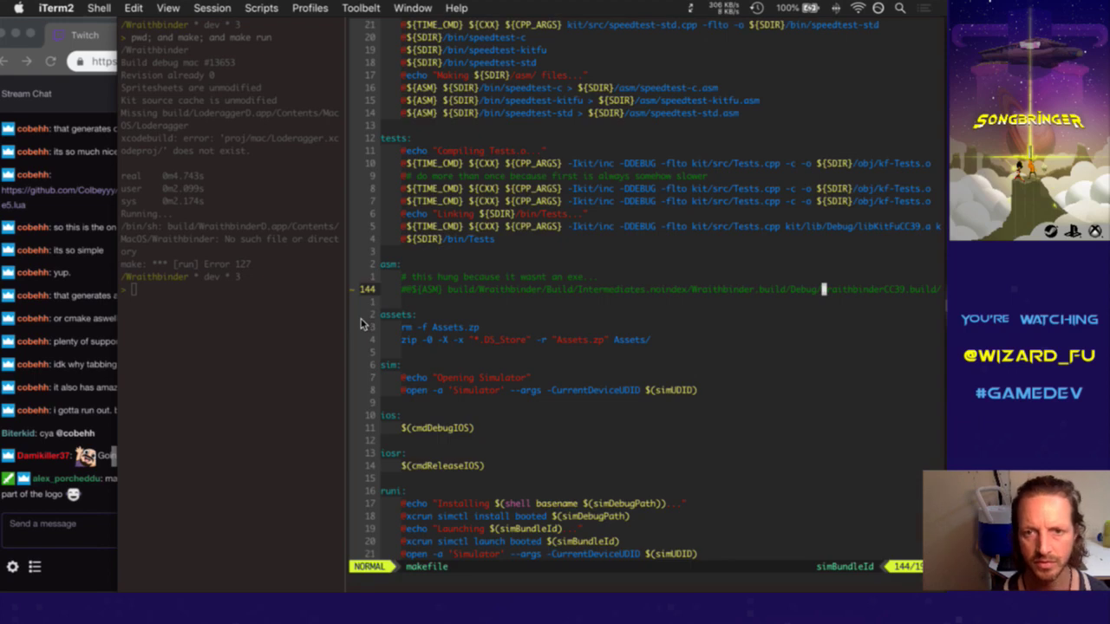
Search the makefile for "loder", clear the search highlight, and open proj/mac/build.sh at its first Loderagger match
key("g")
key("g")
type("/loder")
key("Return")
type(":noh")
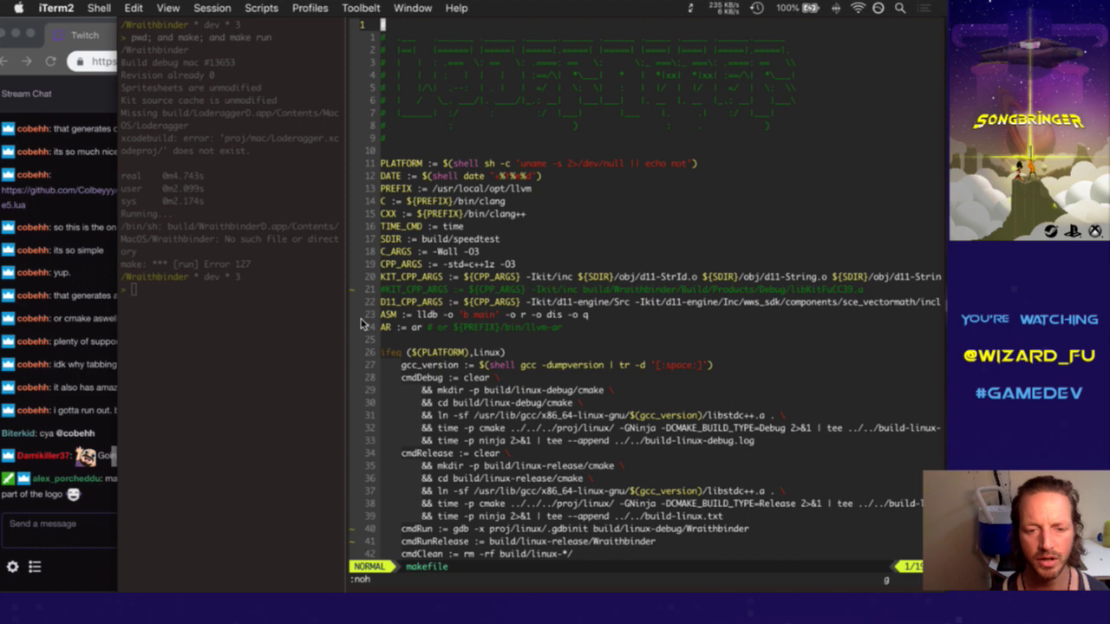
key("ctrl+t")
type("buidsh")
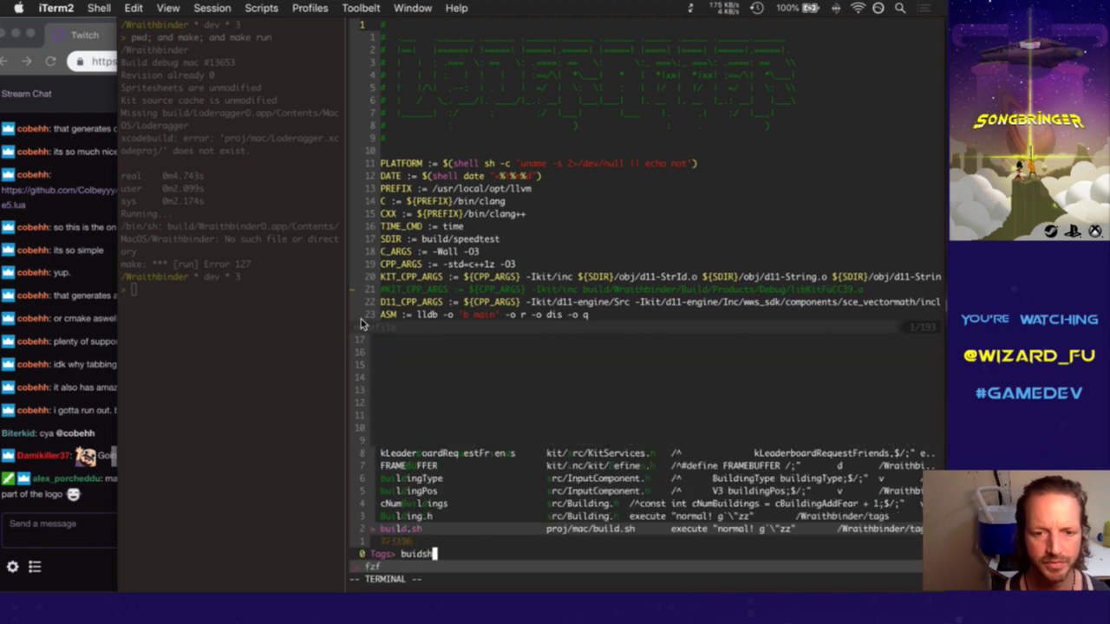
key("Return")
key("n")
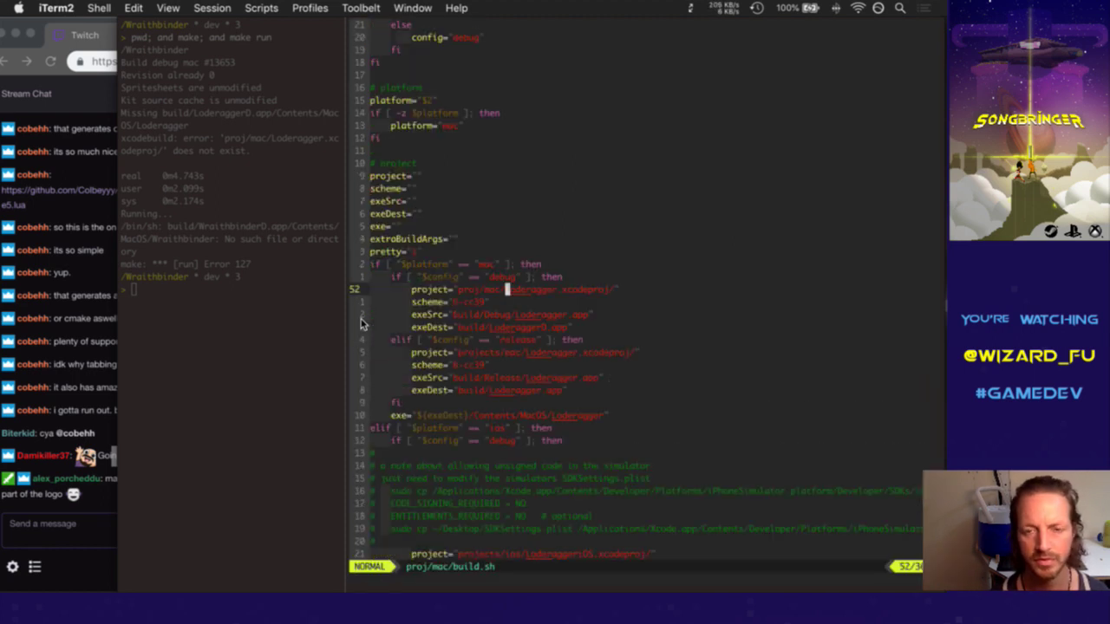
Replace Loderagger with Wraithbinder in the project path of the mac debug configuration in build.sh
key("v")
key("e")
key("l")
type("hcWraithb")
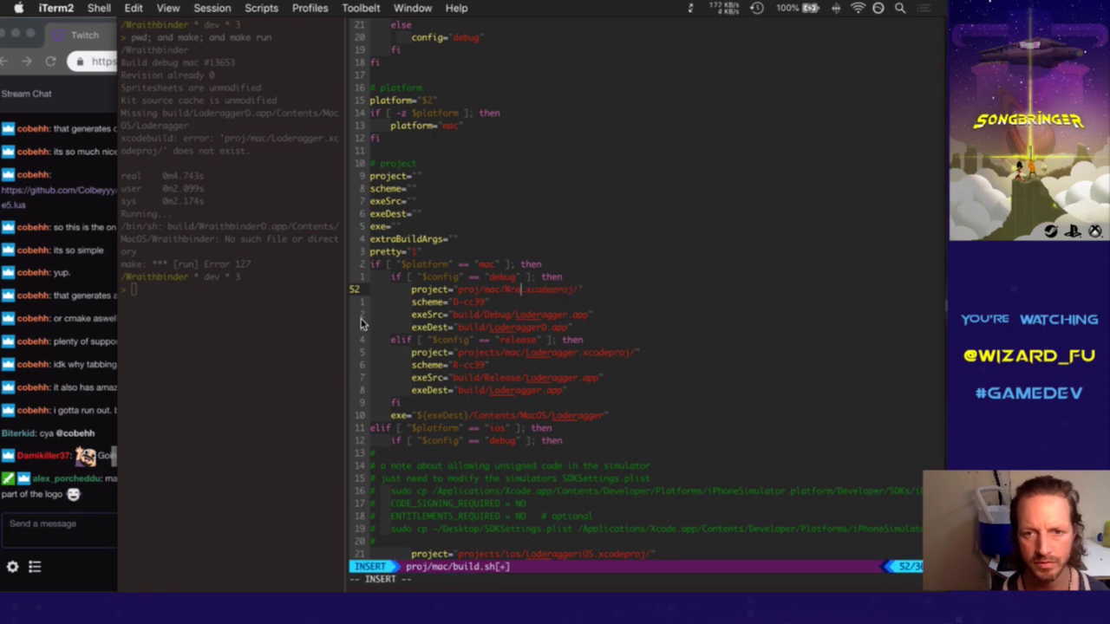
type("inder")
key("Escape")
Repeat the Wraithbinder replacement for each remaining Loderagger in build.sh's mac section, including the debug and release paths and the exe line
key("n")
key("period")
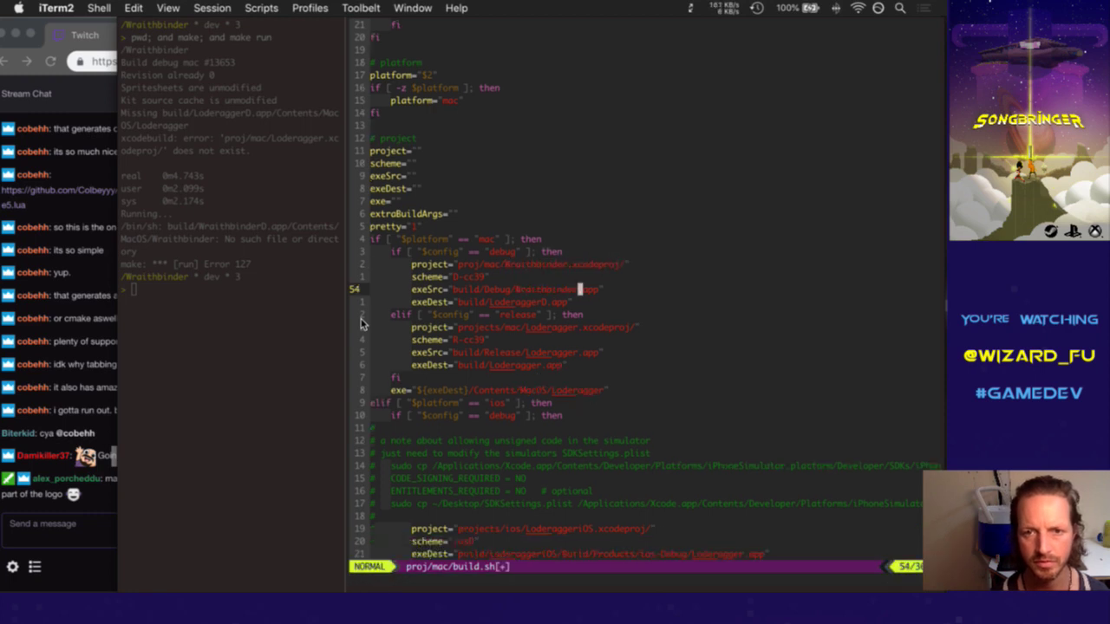
key("n")
key("period")
key("n")
key("period")
key("n")
key("period")
key("n")
key("period")
key("n")
key("period")
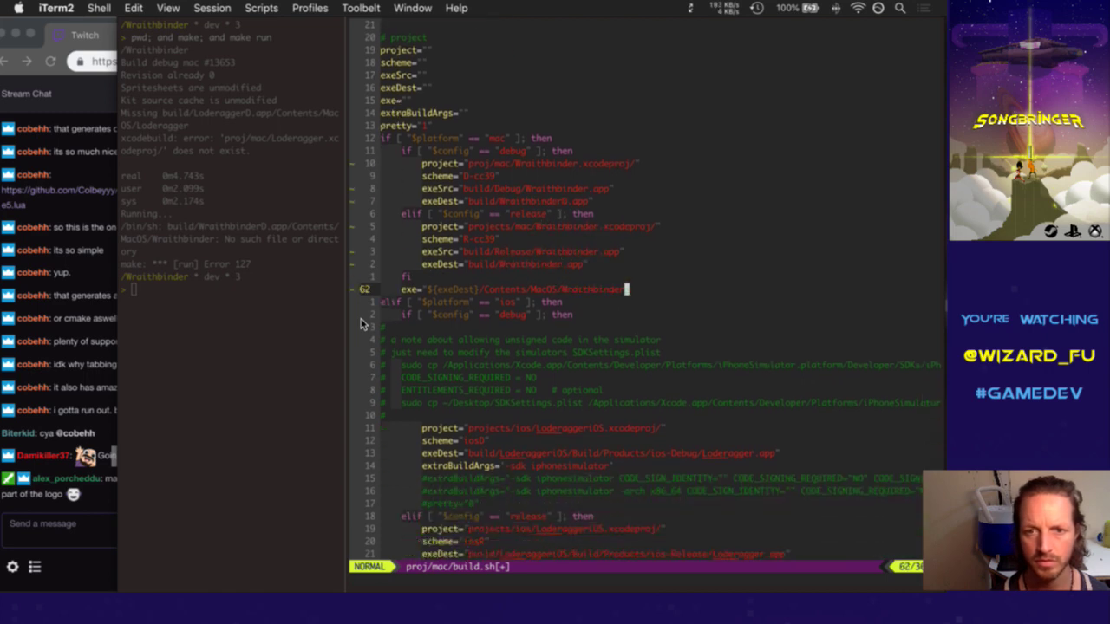
Replace every Loderagger in build.sh's iOS section with Wraithbinder, undo the surplus repetition on the exe line, and save the file
key("n")
key("period")
key("n")
key("period")
key("n")
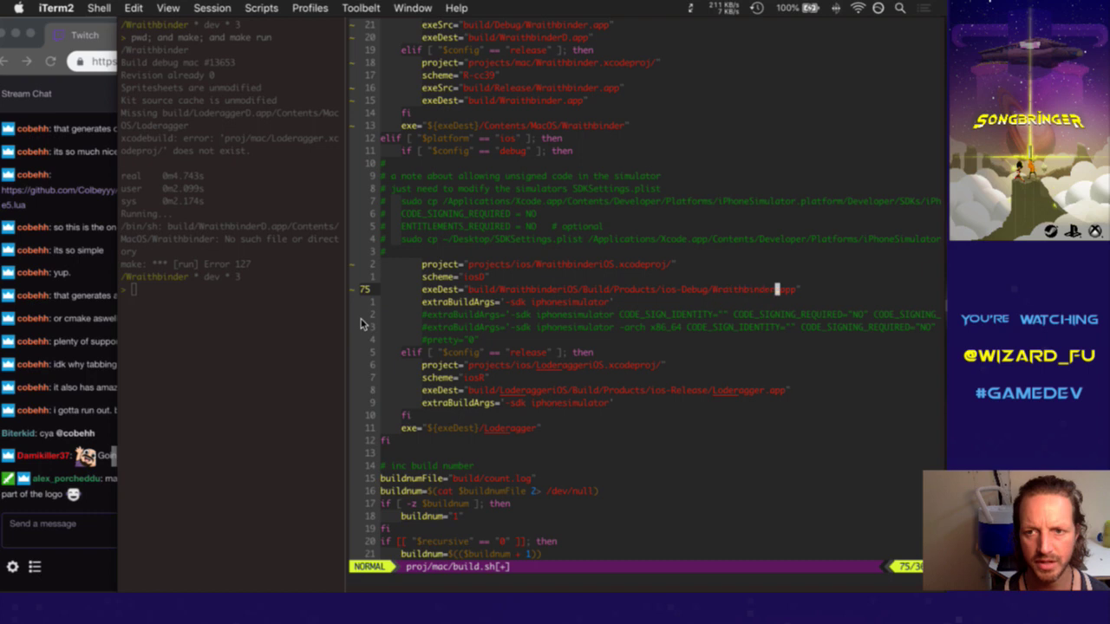
key("period")
key("n")
key("period")
key("n")
key("period")
key("n")
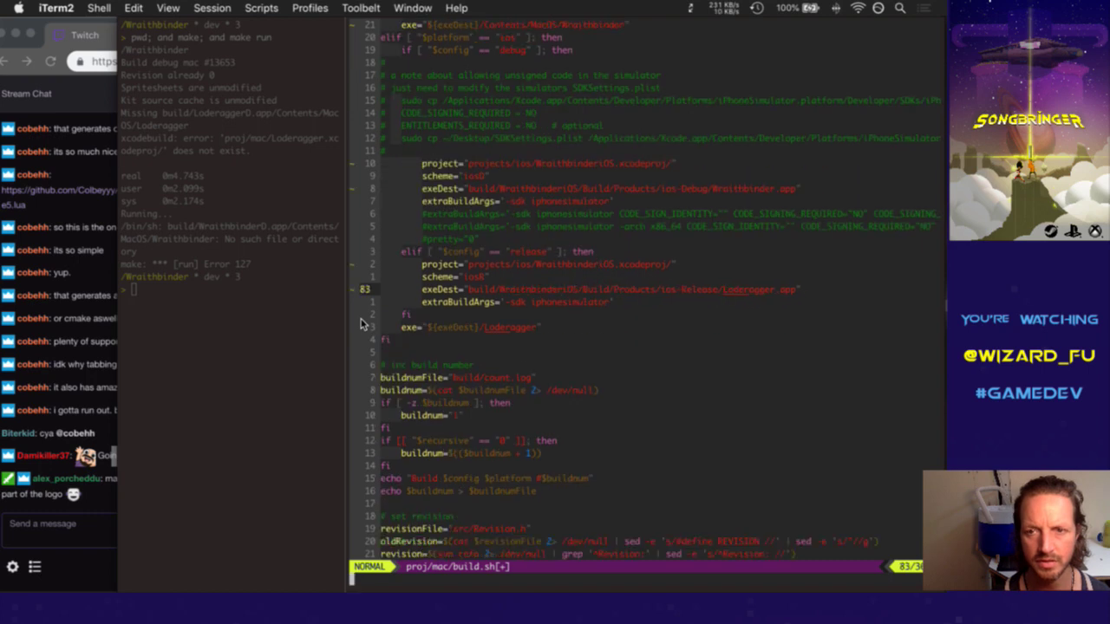
key("period")
key("n")
key("period")
key("period")
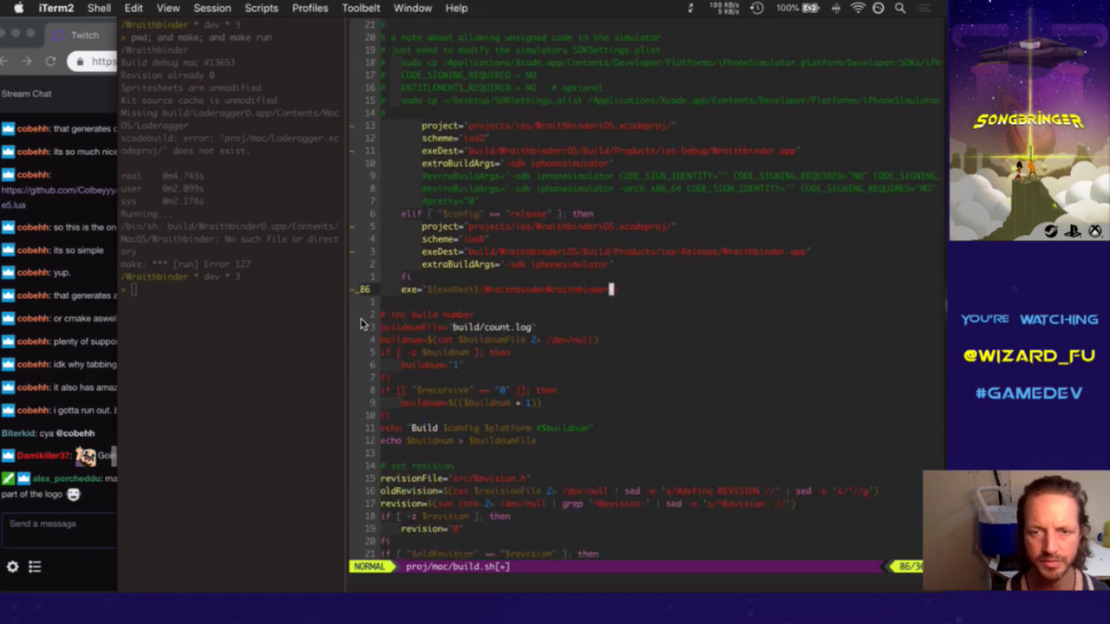
type("u:w")
key("Return")
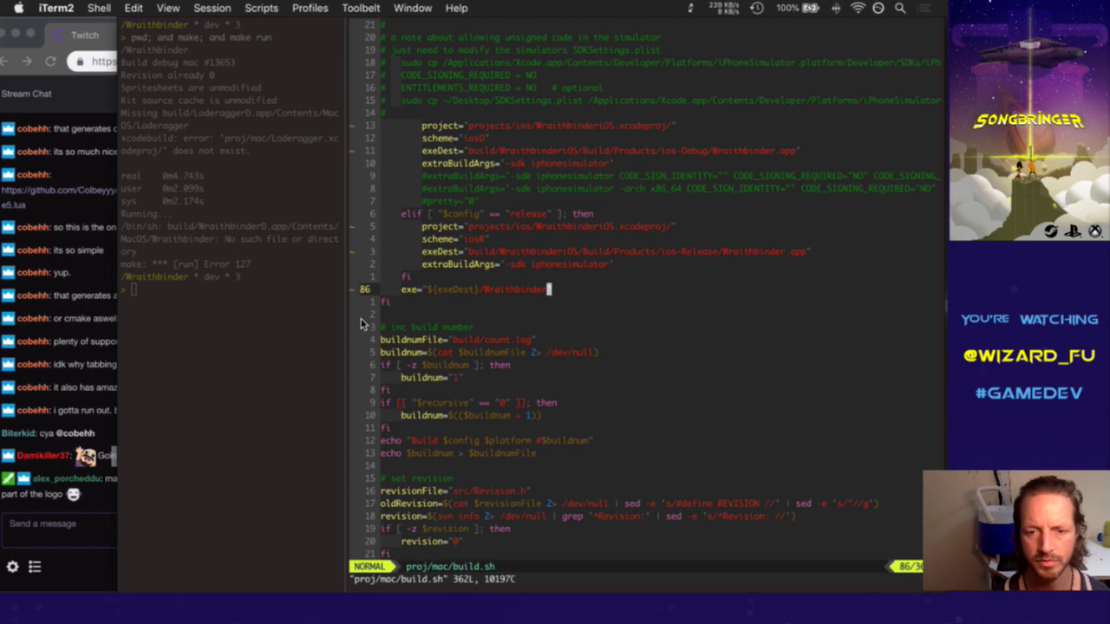
Suspend the editor and run ;up at the Wraithbinder prompt
key("ctrl+z")
type(";up")
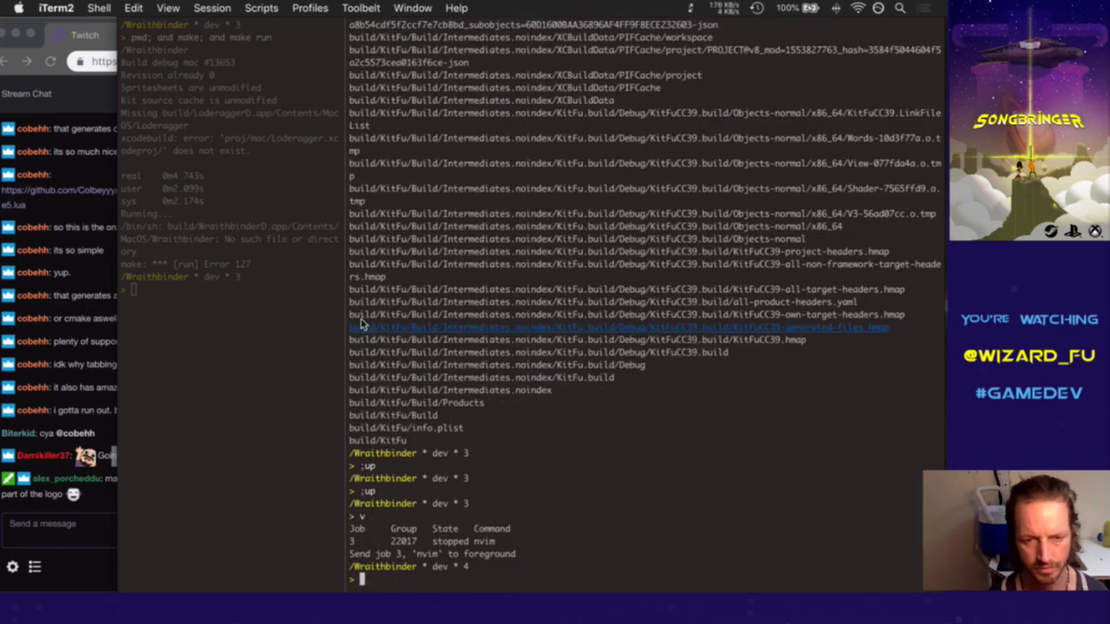
key("Return")
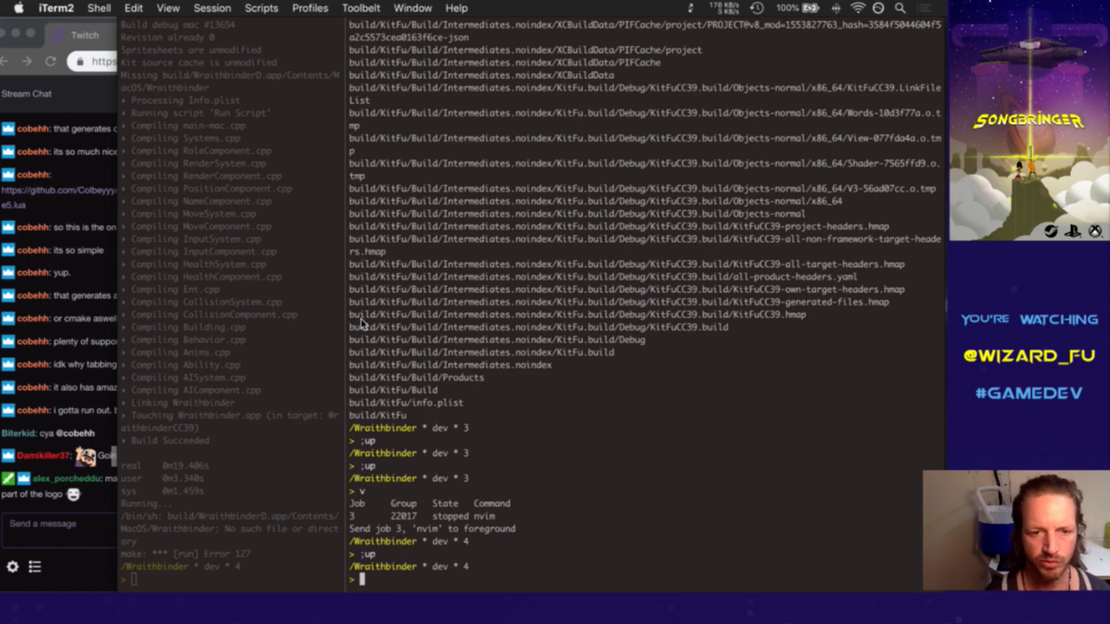
type(";s bjk\\\\\\\\\\\\\\\\\\\\")
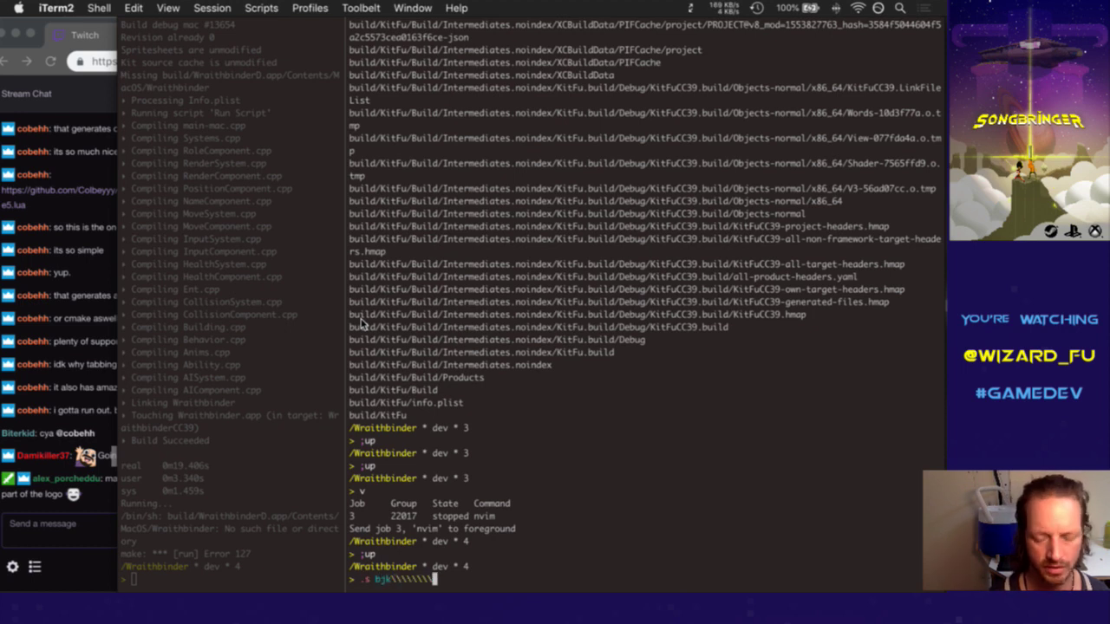
key("BackSpace")
key("BackSpace")
key("BackSpace")
key("BackSpace")
key("BackSpace")
key("BackSpace")
key("BackSpace")
key("BackSpace")
key("BackSpace")
key("BackSpace")
key("BackSpace")
key("BackSpace")
List everything matching build/Wraithbinder* with ls
type("ls ")
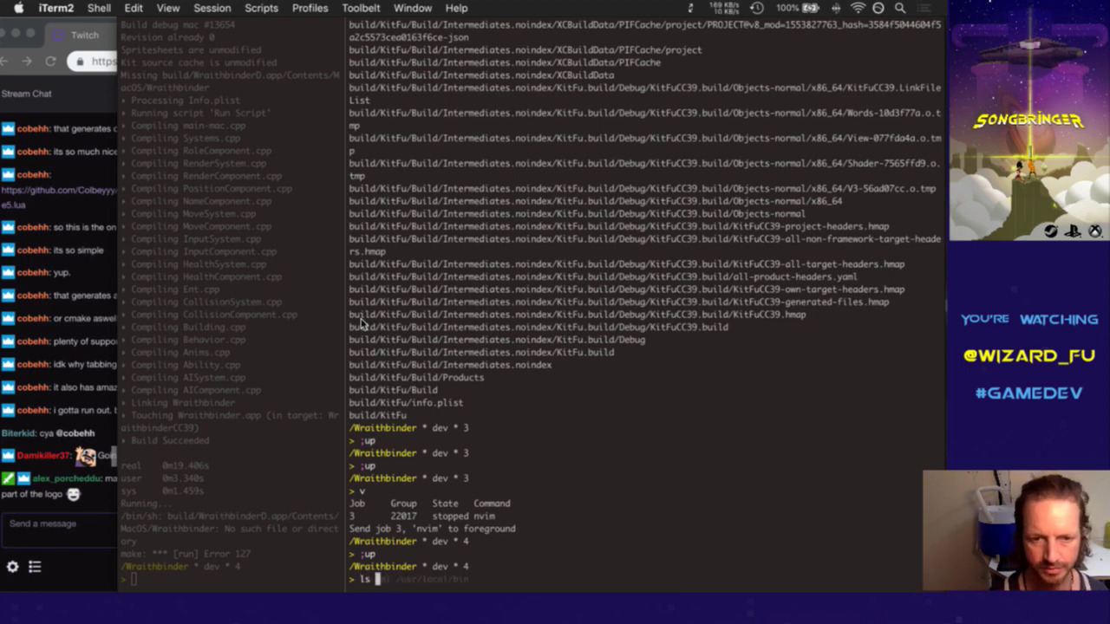
type("build/")
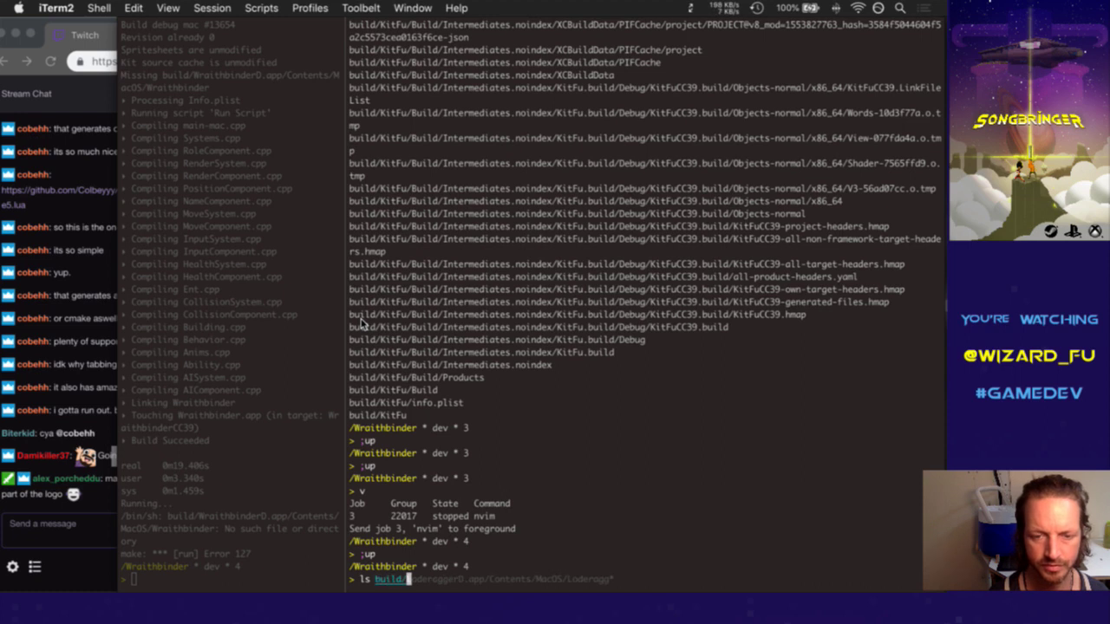
type("Wr")
key("Tab")
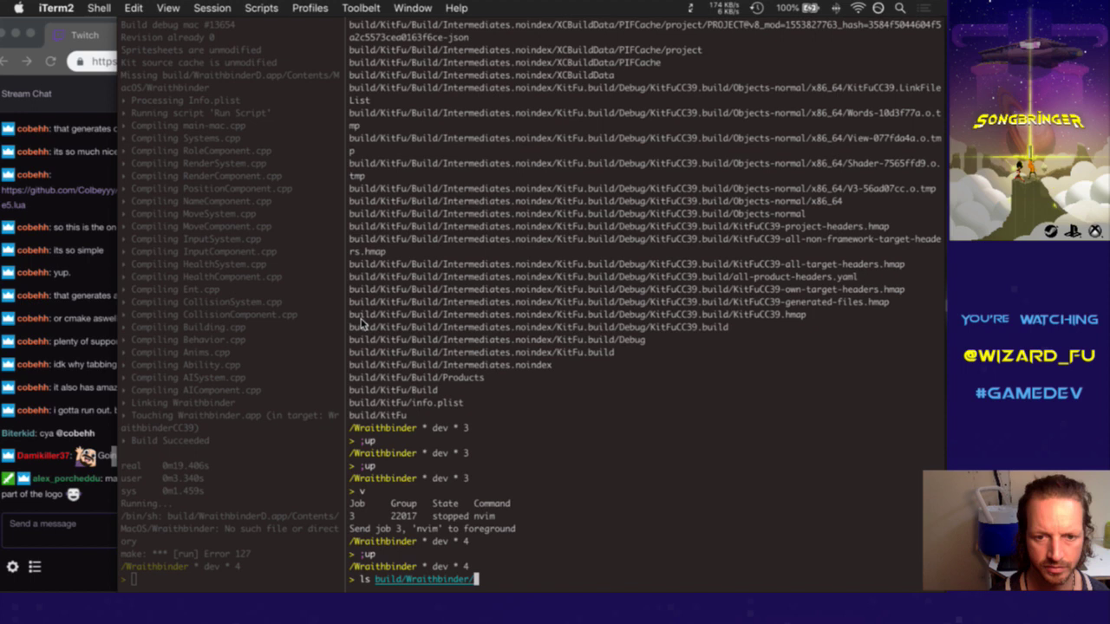
key("BackSpace")
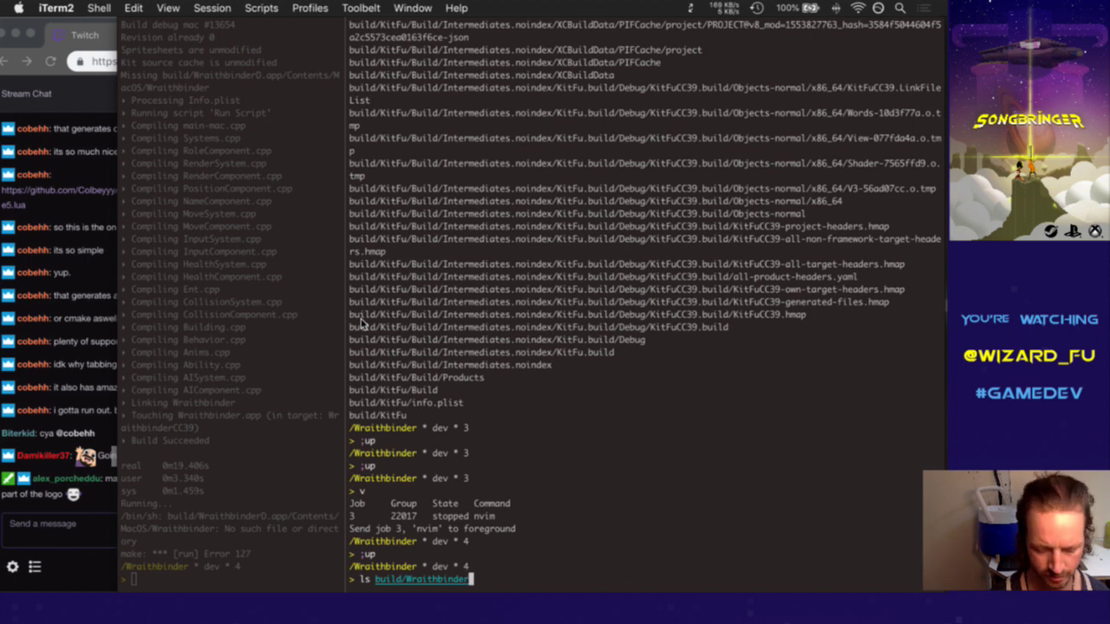
type("*")
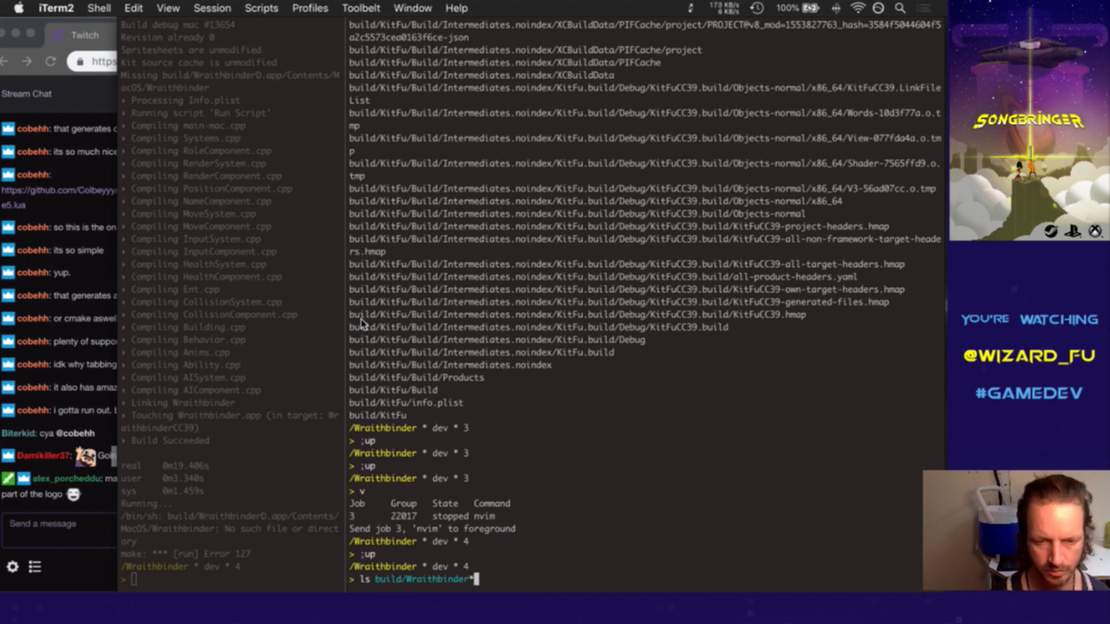
key("Return")
List the contents of build/Wraithbinder/ and of the build folder itself
key("Up")
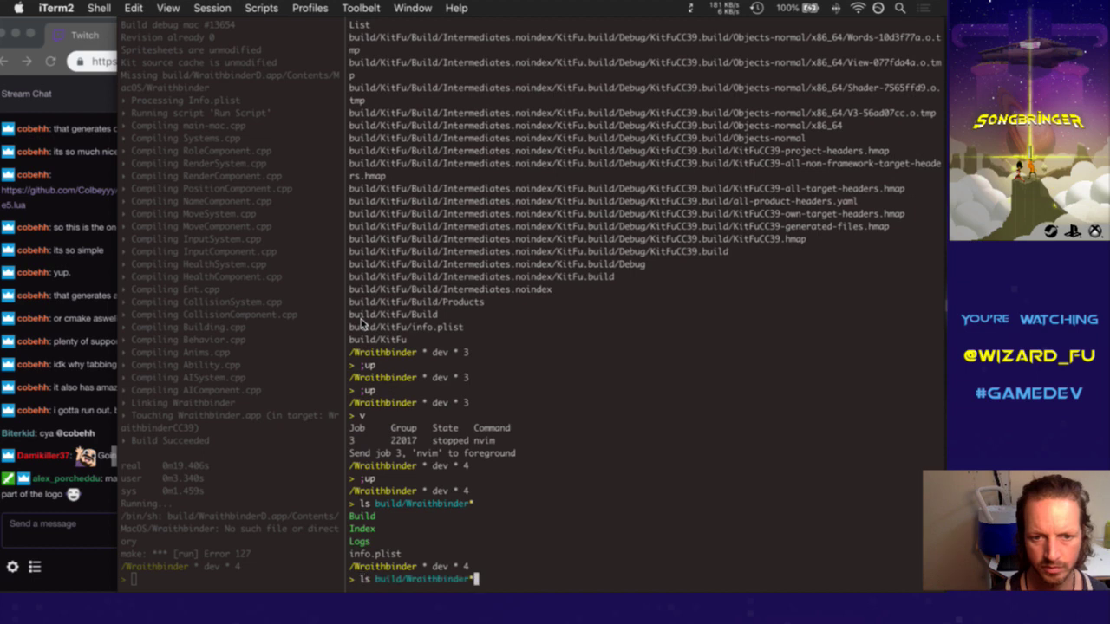
key("BackSpace")
type("/")
key("Return")
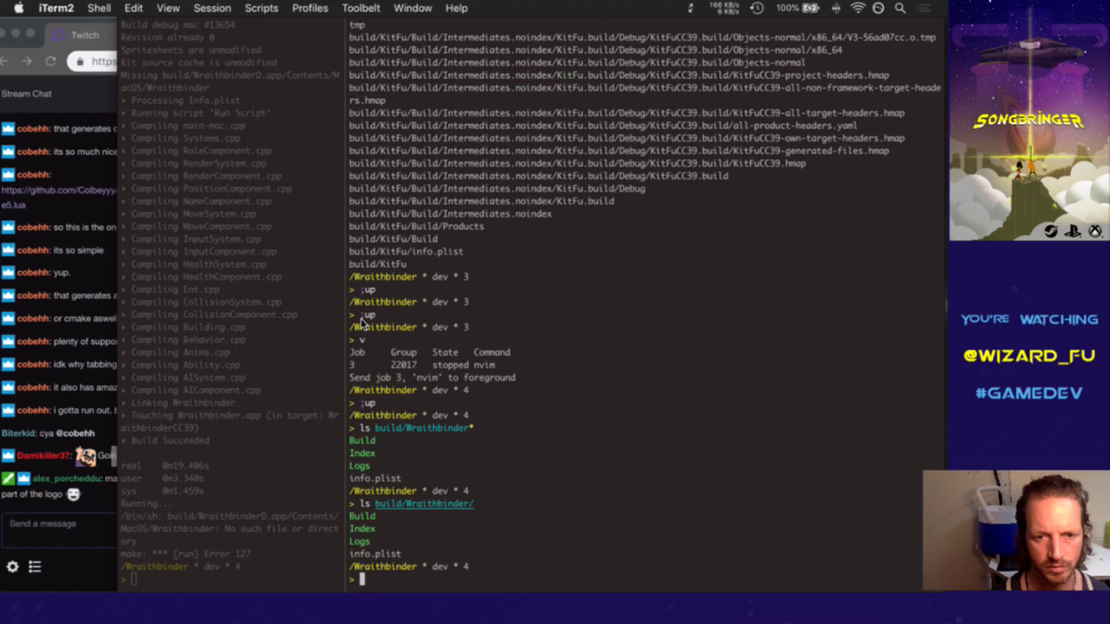
type("ls build")
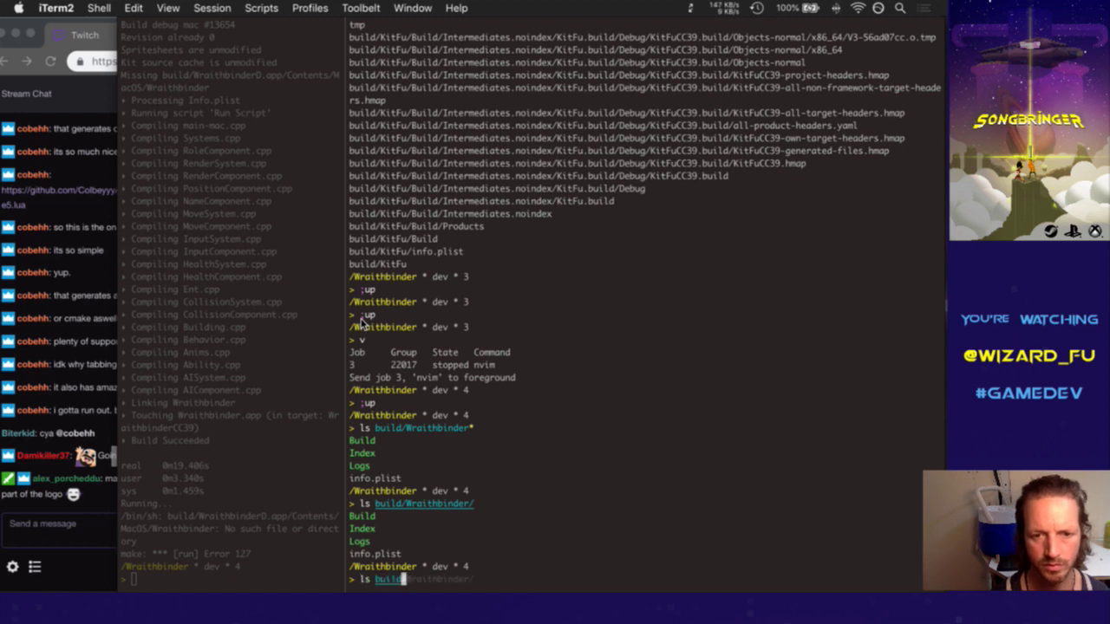
key("Return")
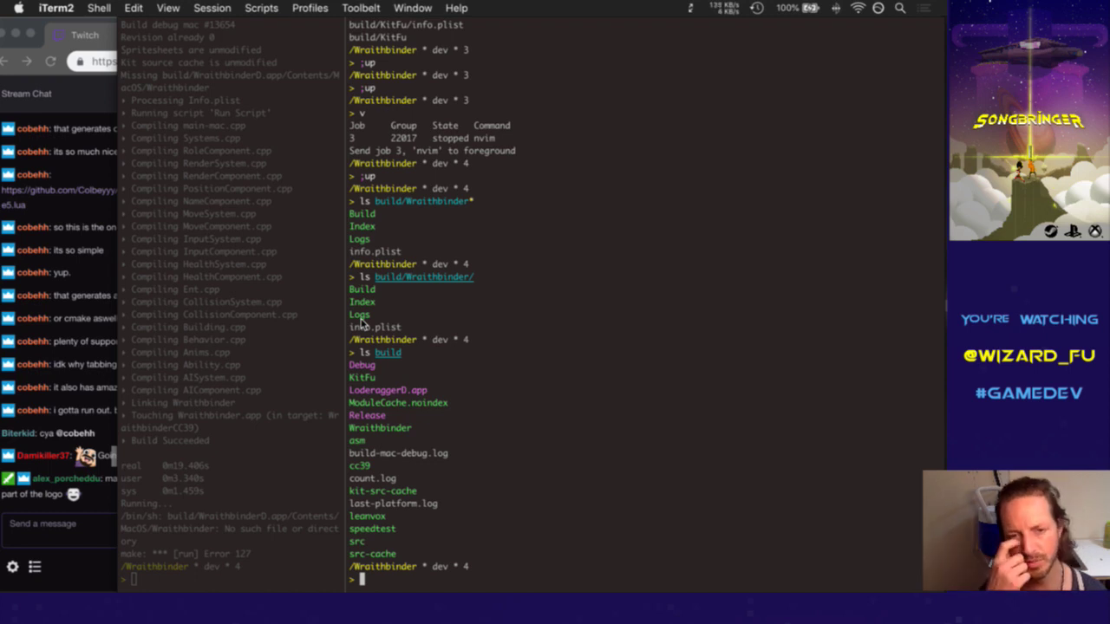
Change into the build folder and list all its files in detail with ls -al
type("cd build")
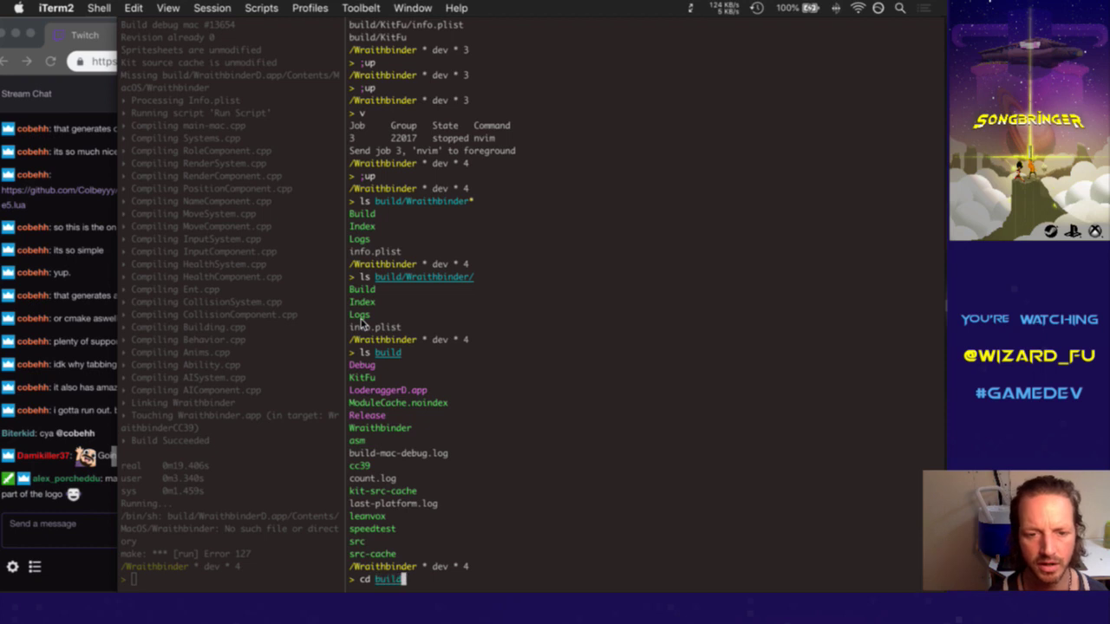
key("Return")
type("rm LoderaggerD.app")
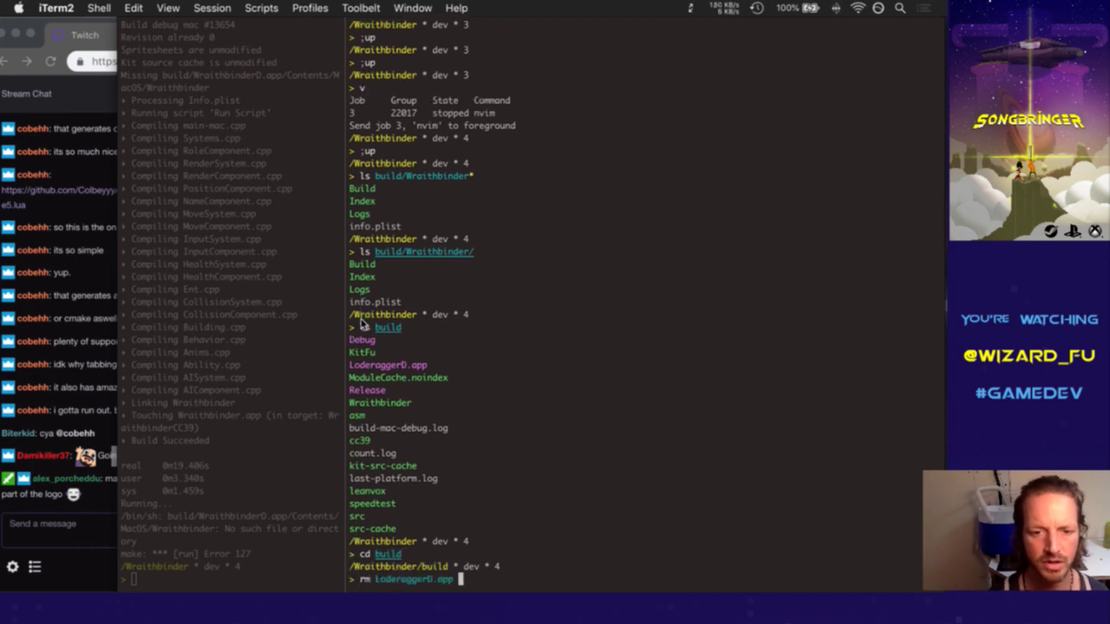
key("ctrl+u")
type("ls -al")
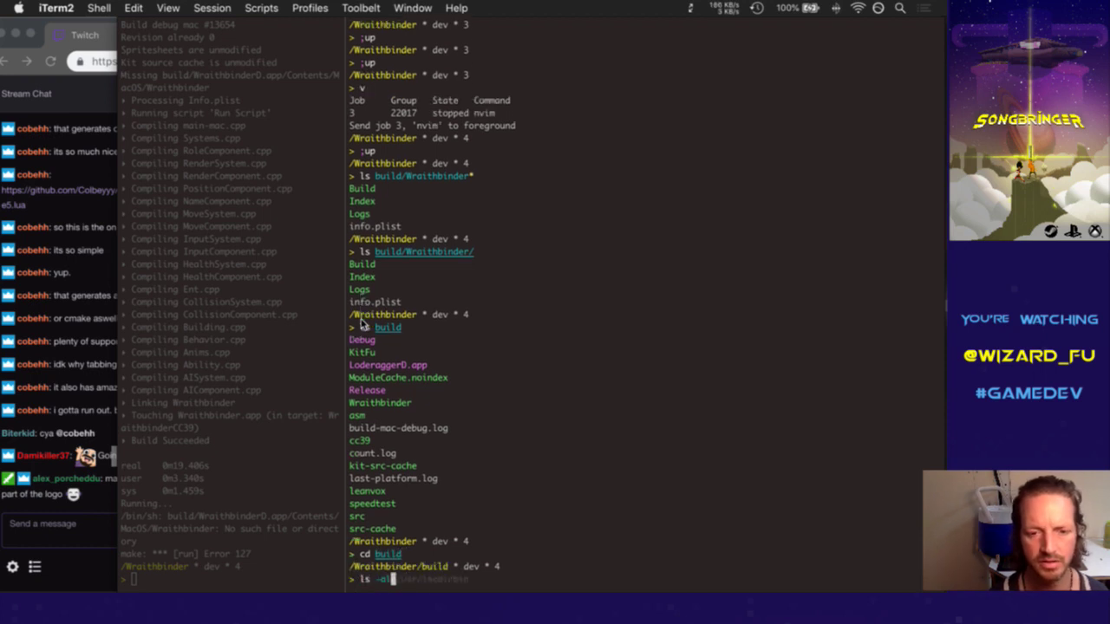
key("Return")
Replace the LoderaggerD.app link with a WraithbinderD.app symlink to Wraithbinder/Build/Products/Debug/Wraithbinder.app, and check the folder with ls -al
type("rm LoderaggerD.app")
key("Return")
type("ll -s Wraithbinder/Build/")
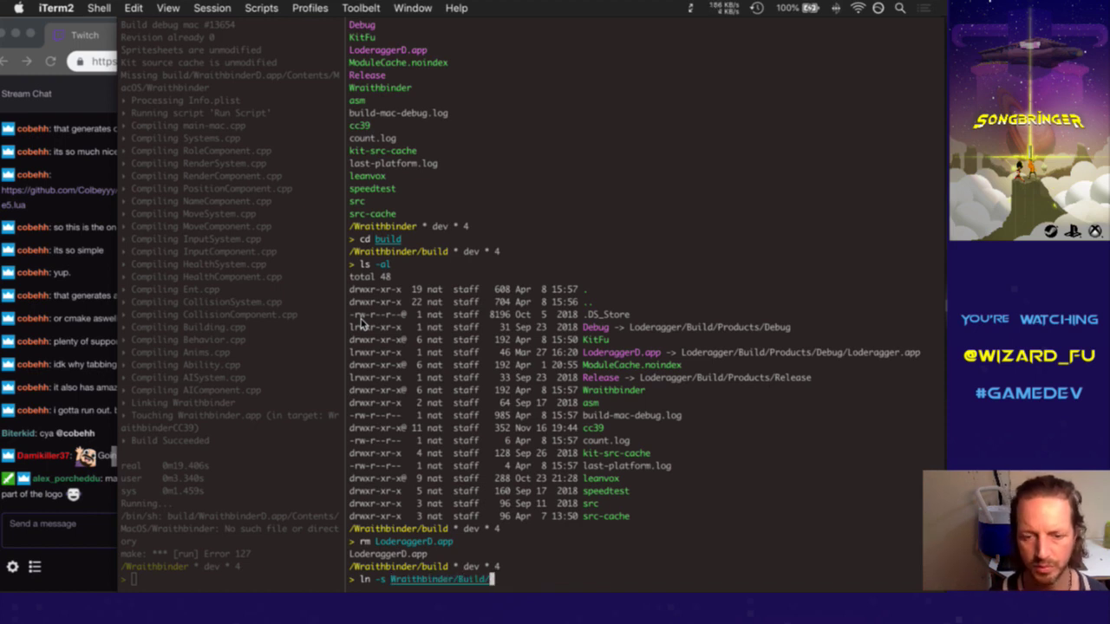
type("Products/")
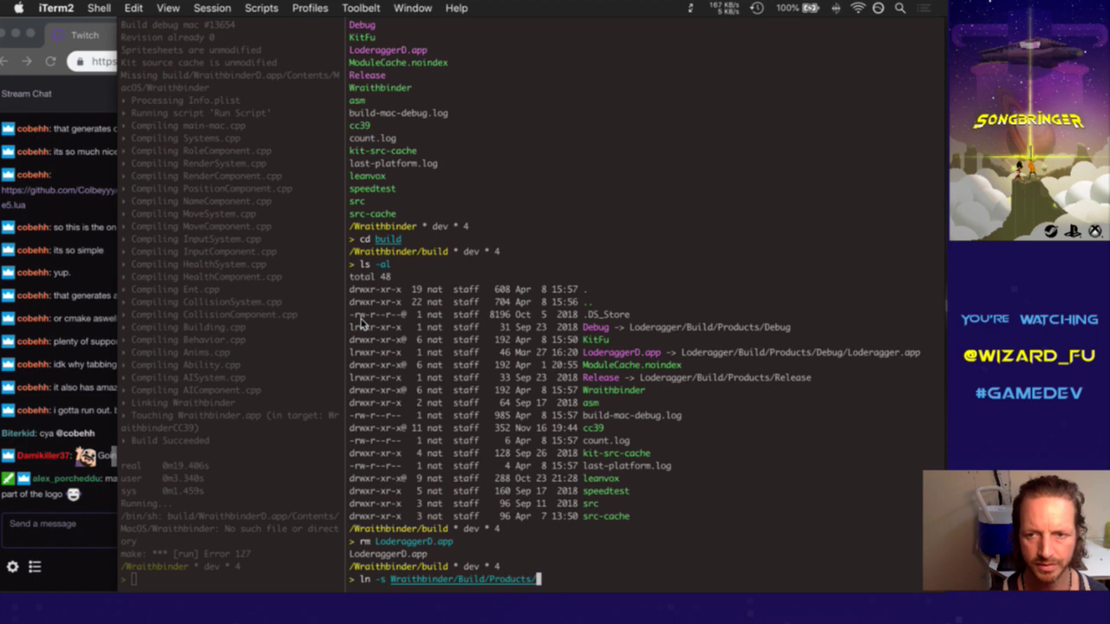
type("Debug/Wraithbinder.app/")
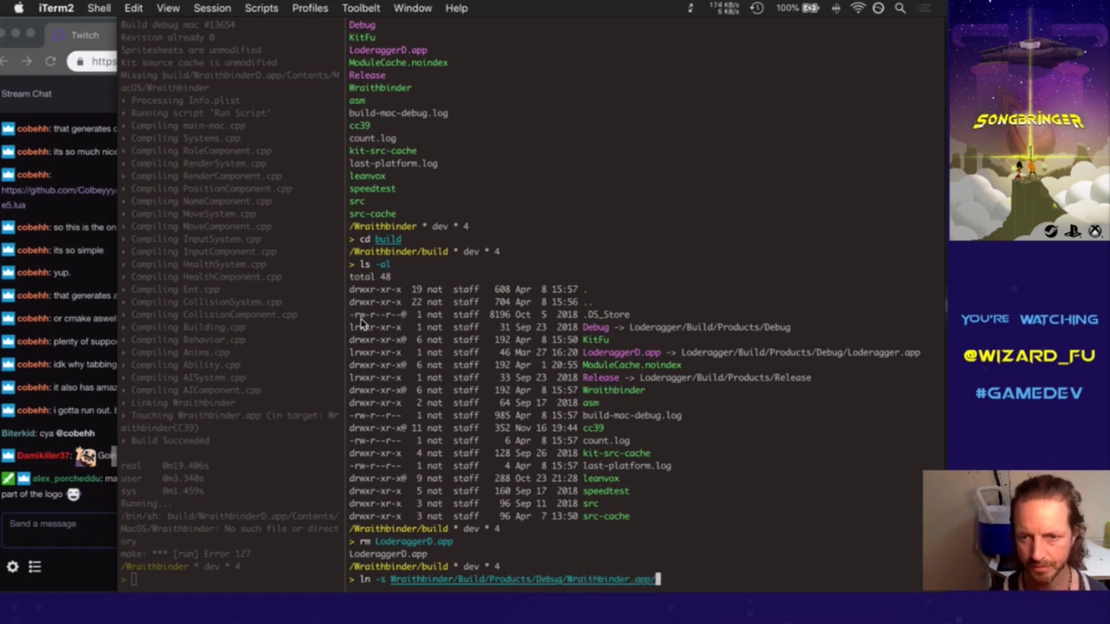
key("BackSpace")
type(" WraithbinderD.app")
key("Return")
type("ls -al")
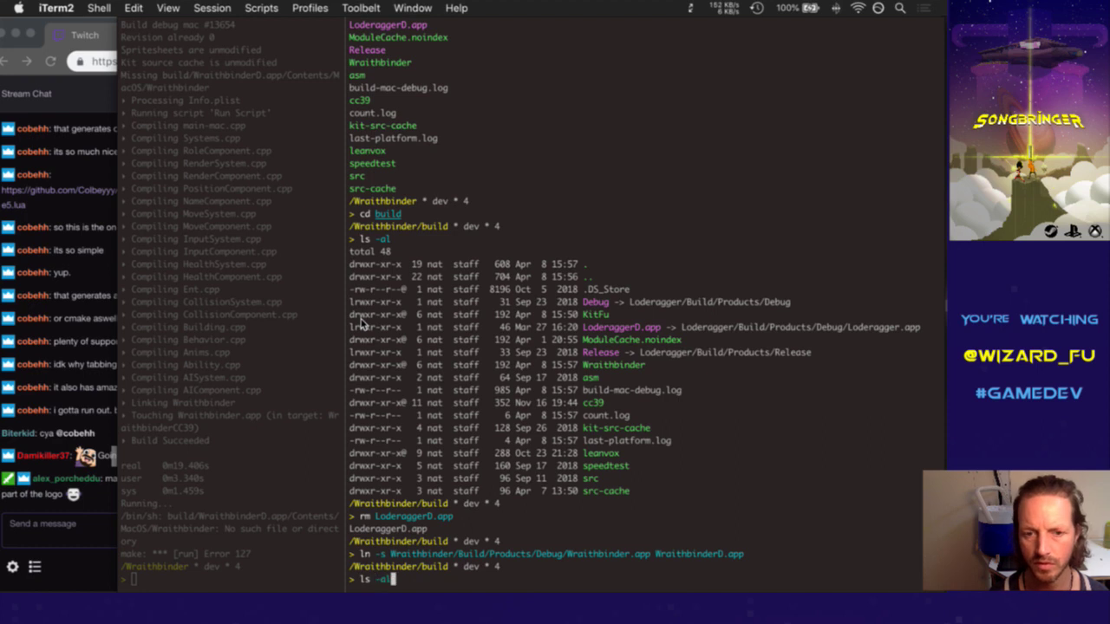
key("Return")
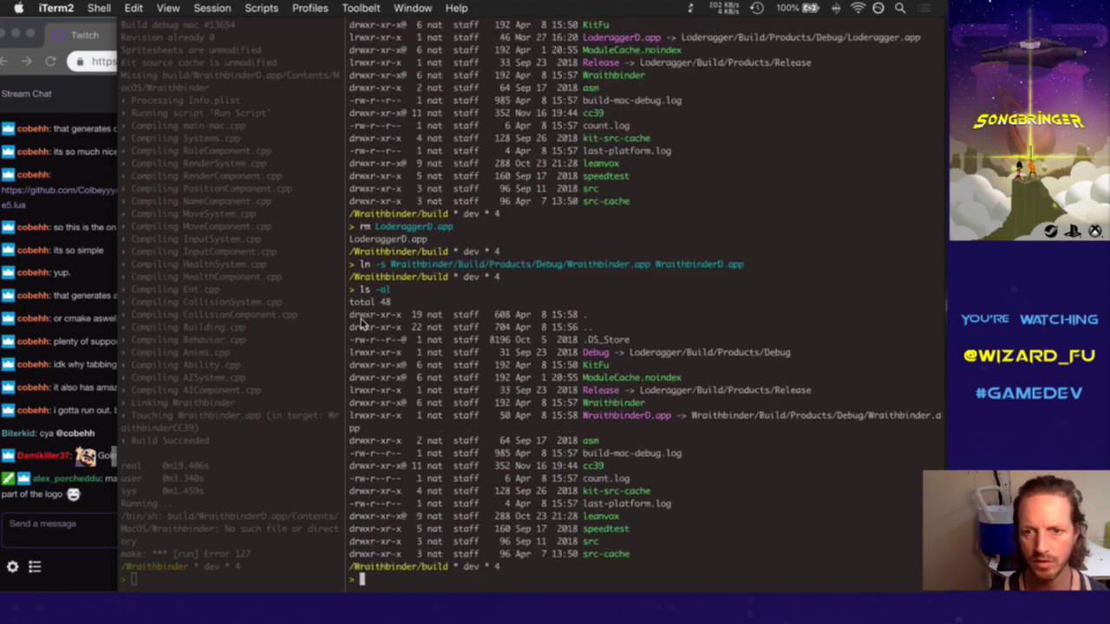
Remove the old Debug link and create a new symlink in the build folder to Wraithbinder/Build/Products/Debug
type("rm ")
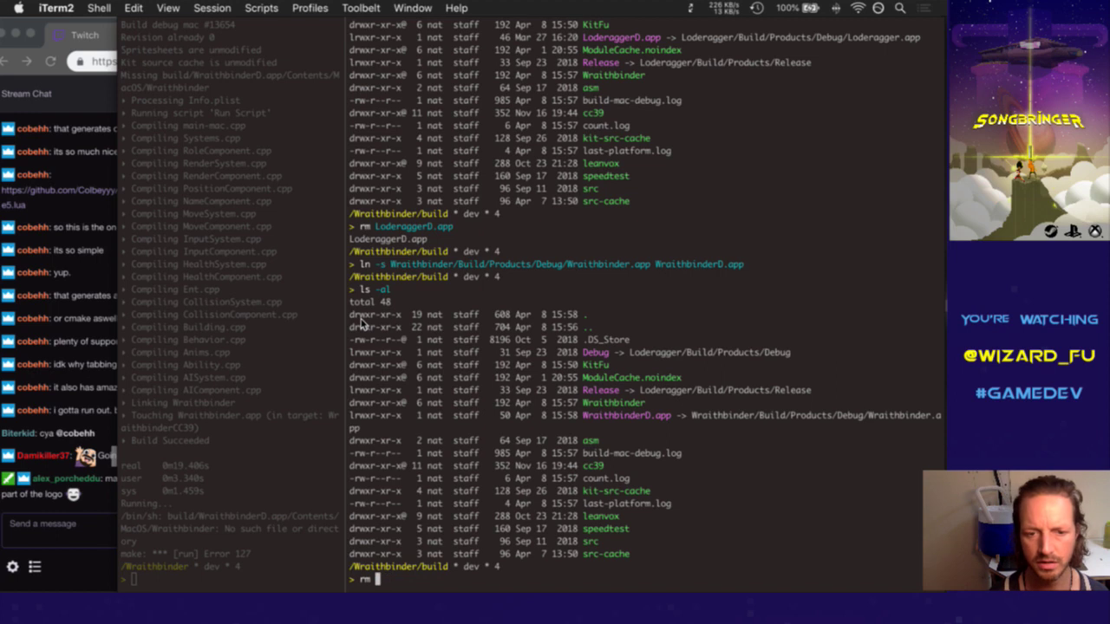
type("Debug")
key("Return")
type("ln -s Wraithbinder/")
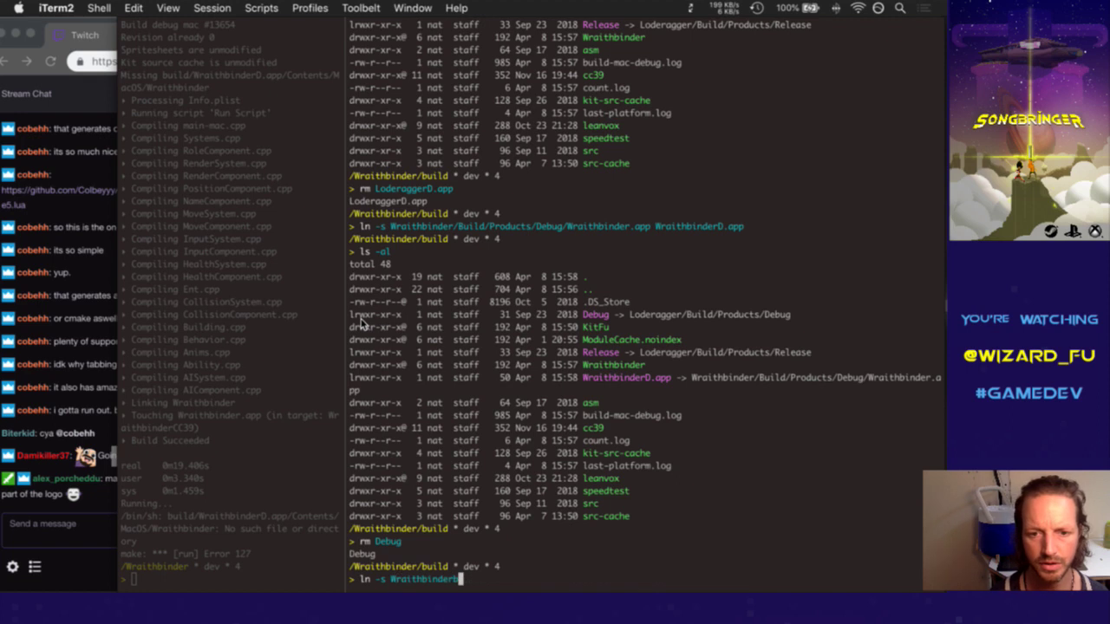
type("Build/Products/")
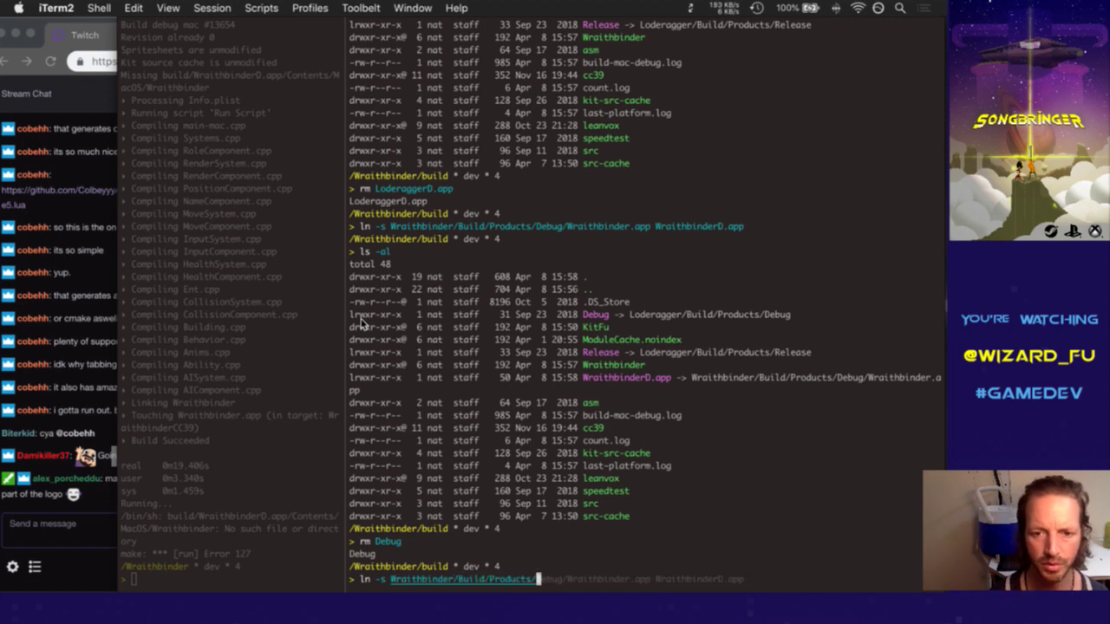
type("Debug .")
key("Return")
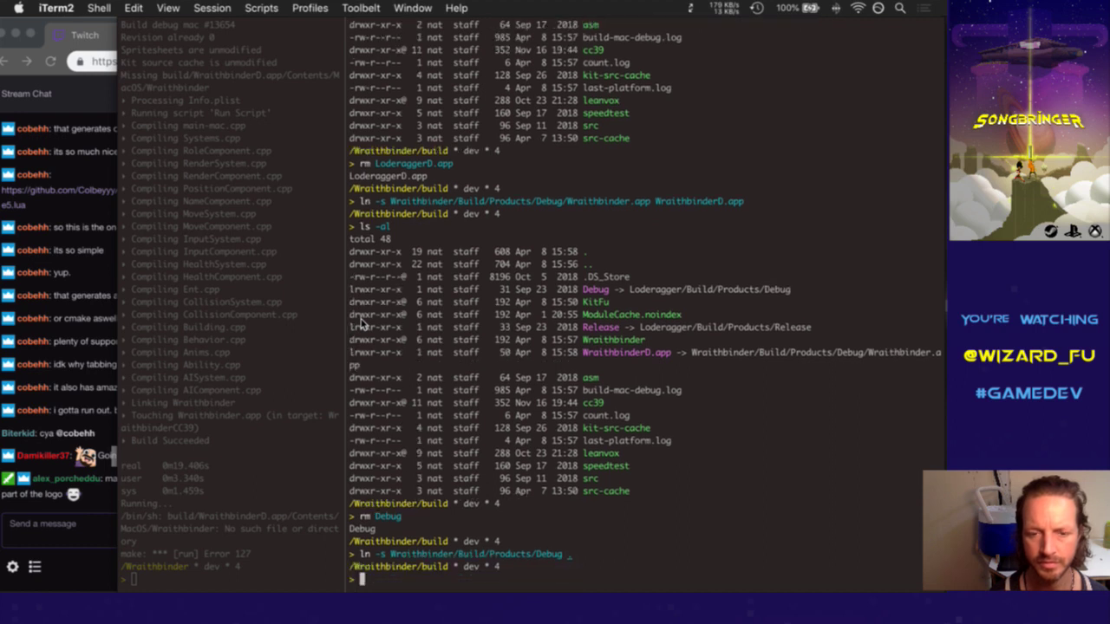
Replace the old Release link with a symlink to Wraithbinder/Build/Products/Release in the build folder, and check the links with ls -al
type("rm Release")
key("Return")
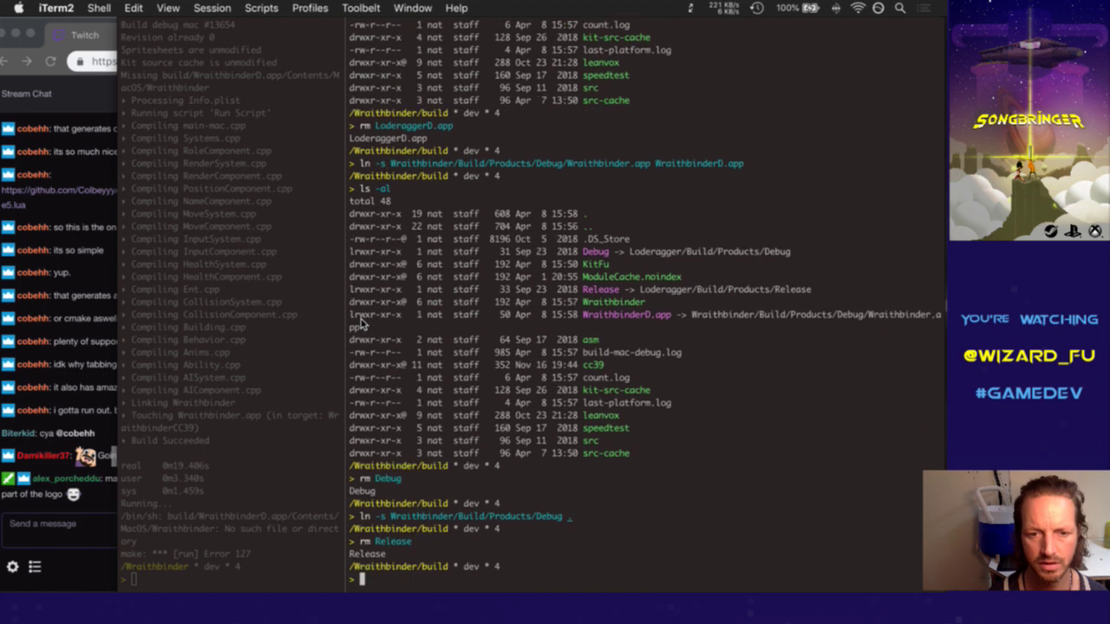
key("Up")
key("Up")
key("BackSpace")
key("BackSpace")
key("BackSpace")
key("BackSpace")
key("BackSpace")
key("BackSpace")
key("BackSpace")
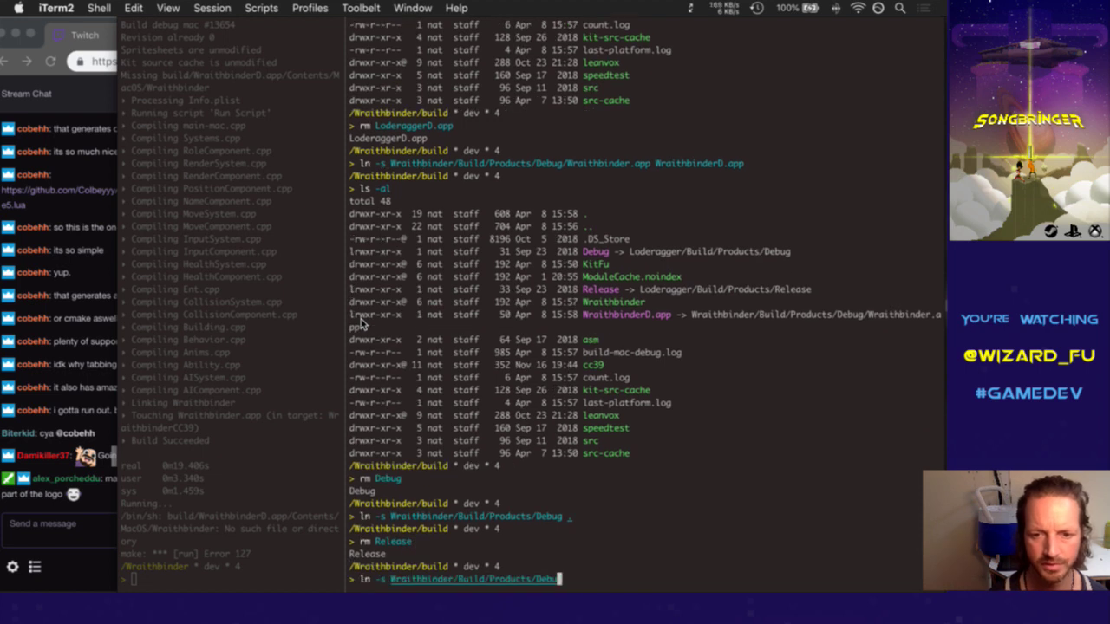
type("Release .")
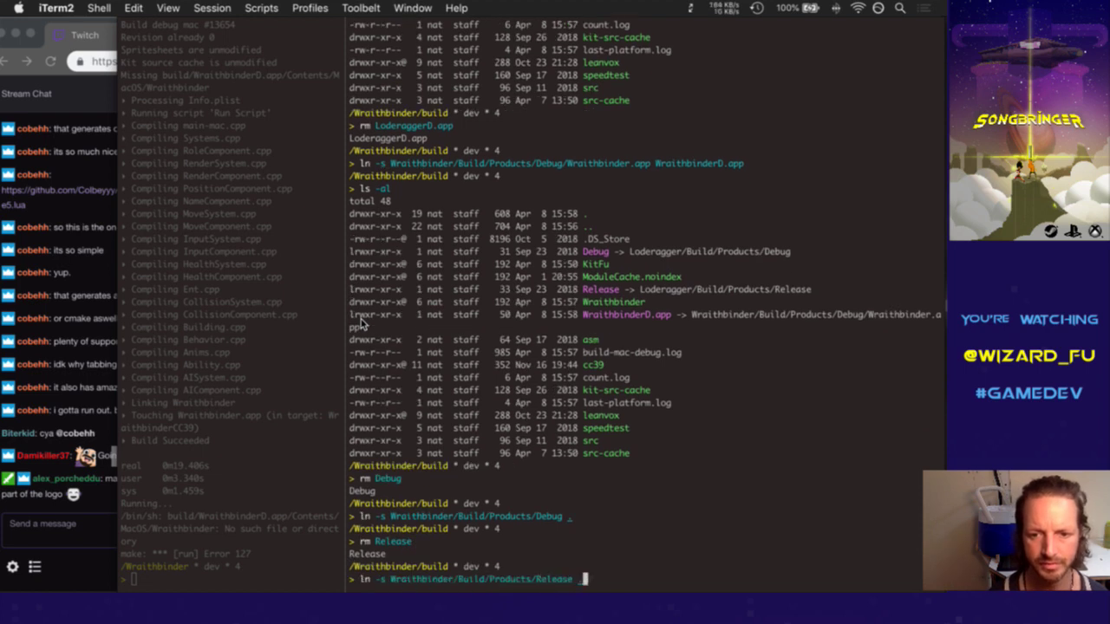
key("Return")
type("ls -al")
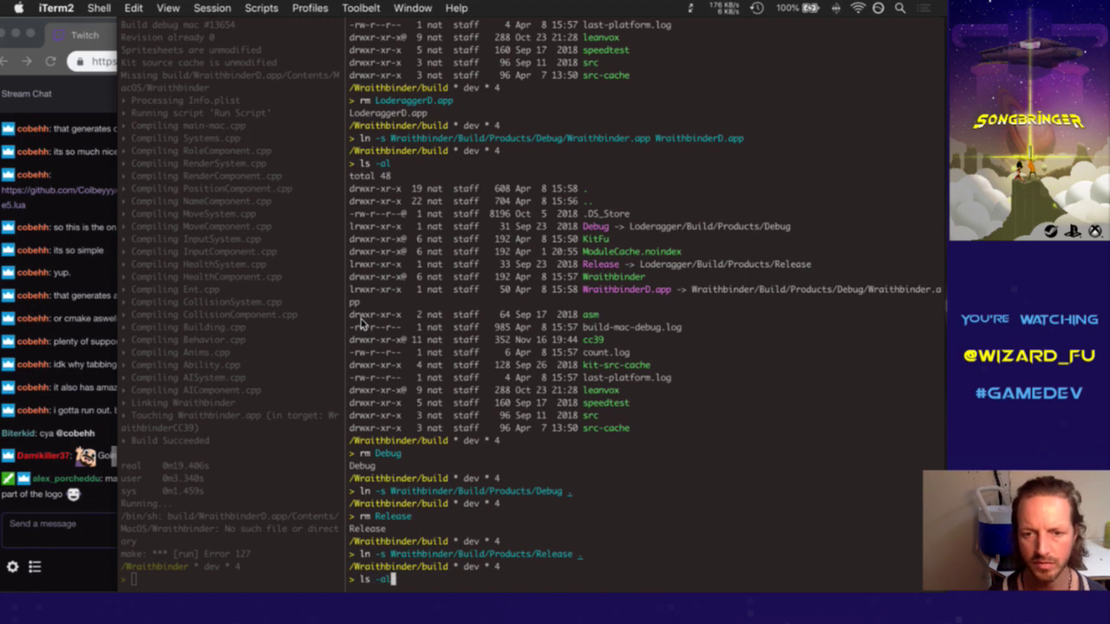
key("Return")
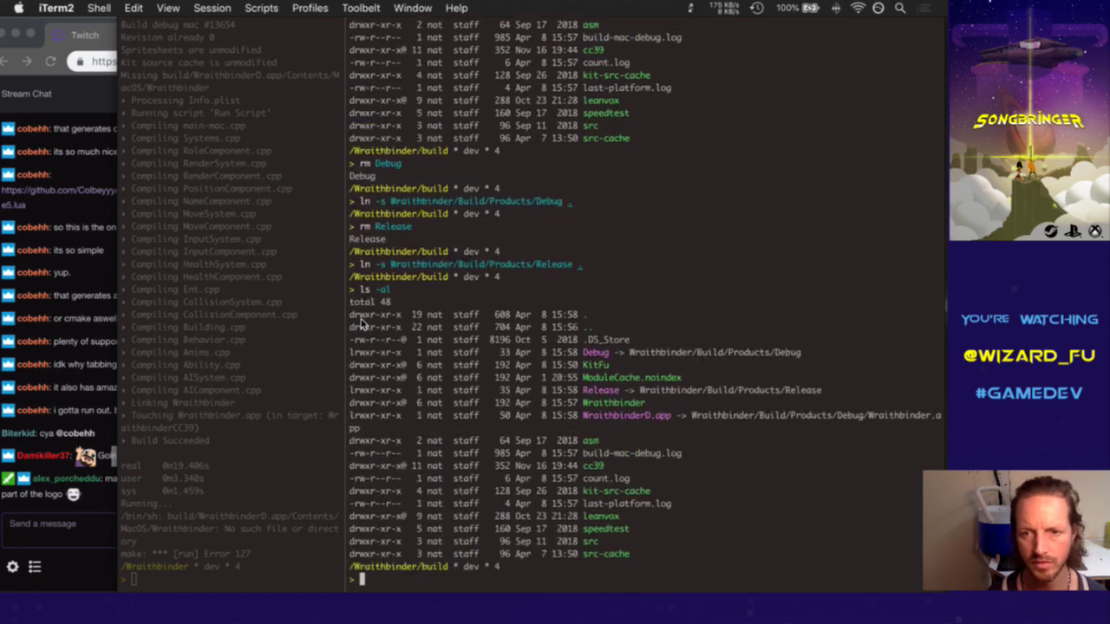
Launch the game to test the renamed build, and quit it
type(";up")
key("Return")
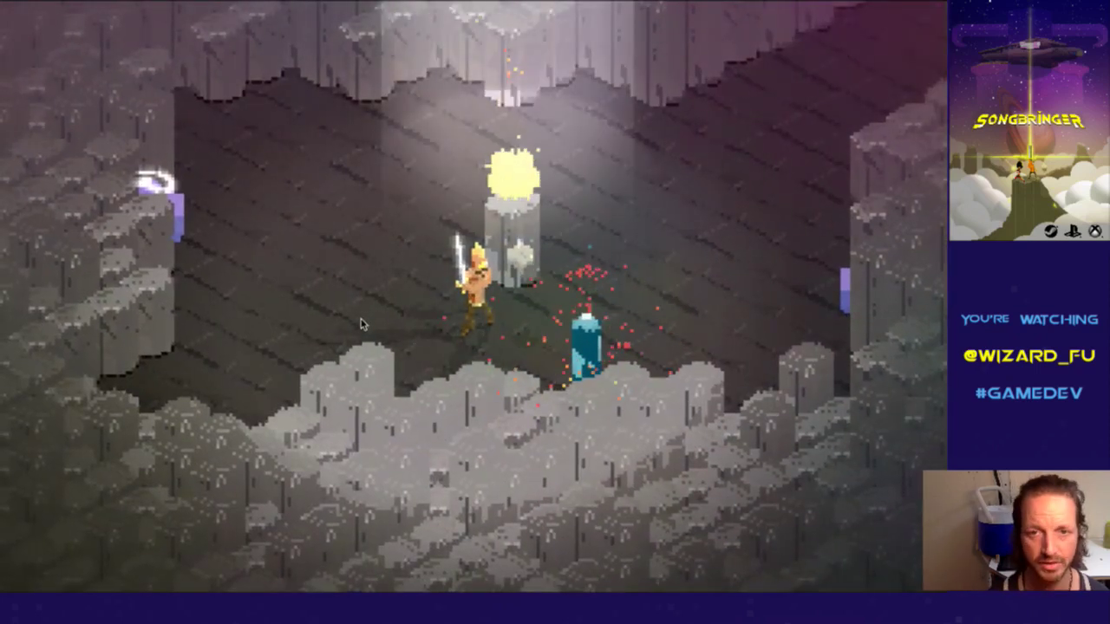
key("super+q")
Switch to Photoshop and enable a Stroke on the wb title text layer in the dark purple colour 662754
key("super+Tab")
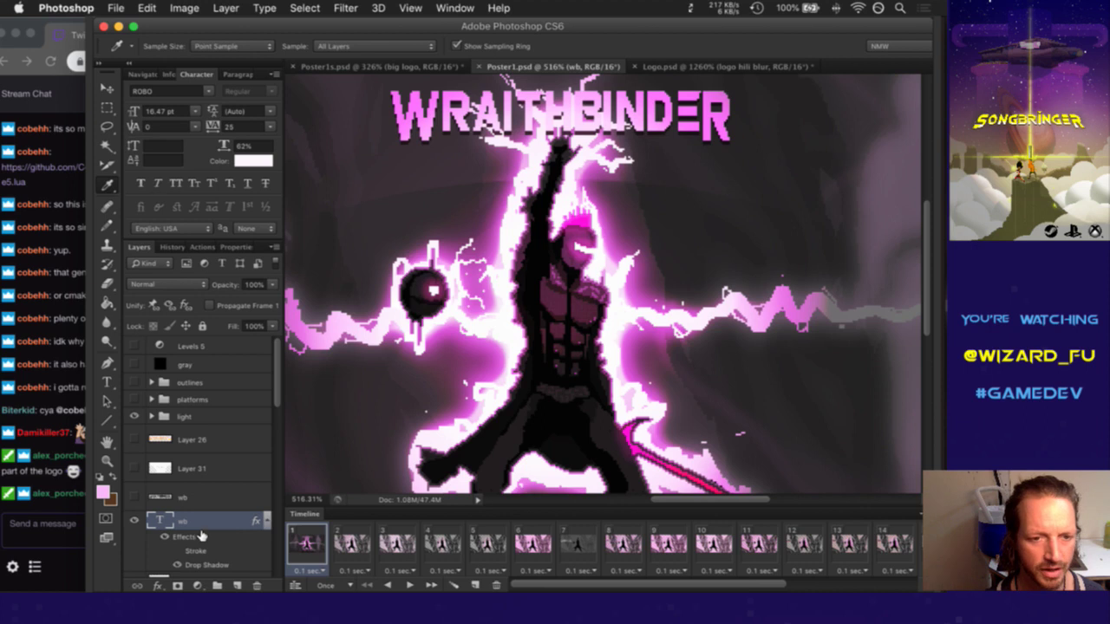
double_click(196, 538)
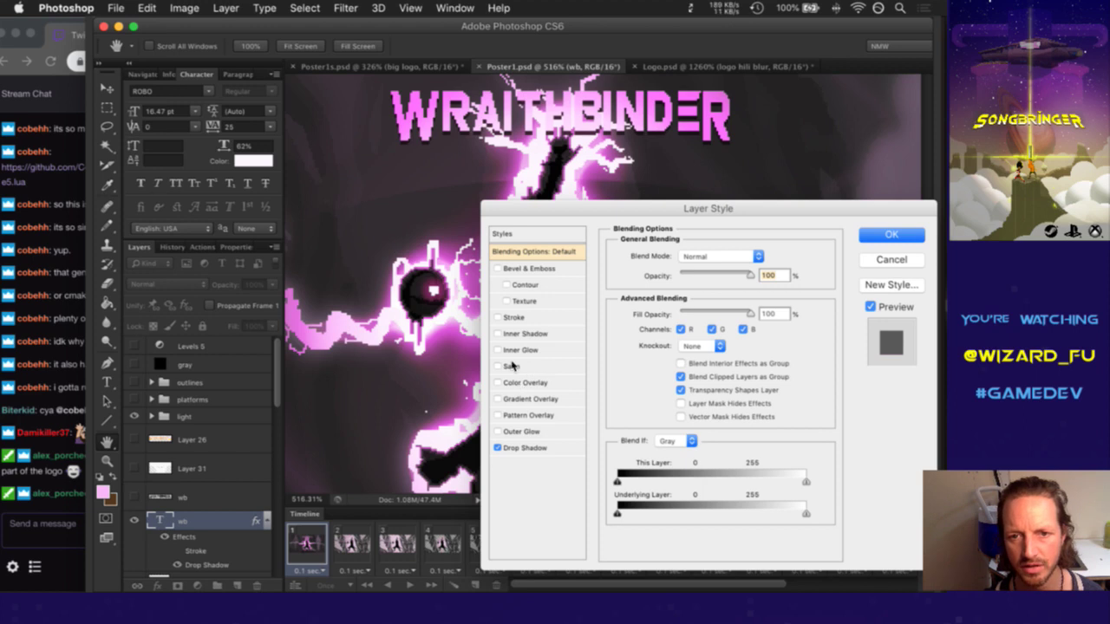
left_click(500, 320)
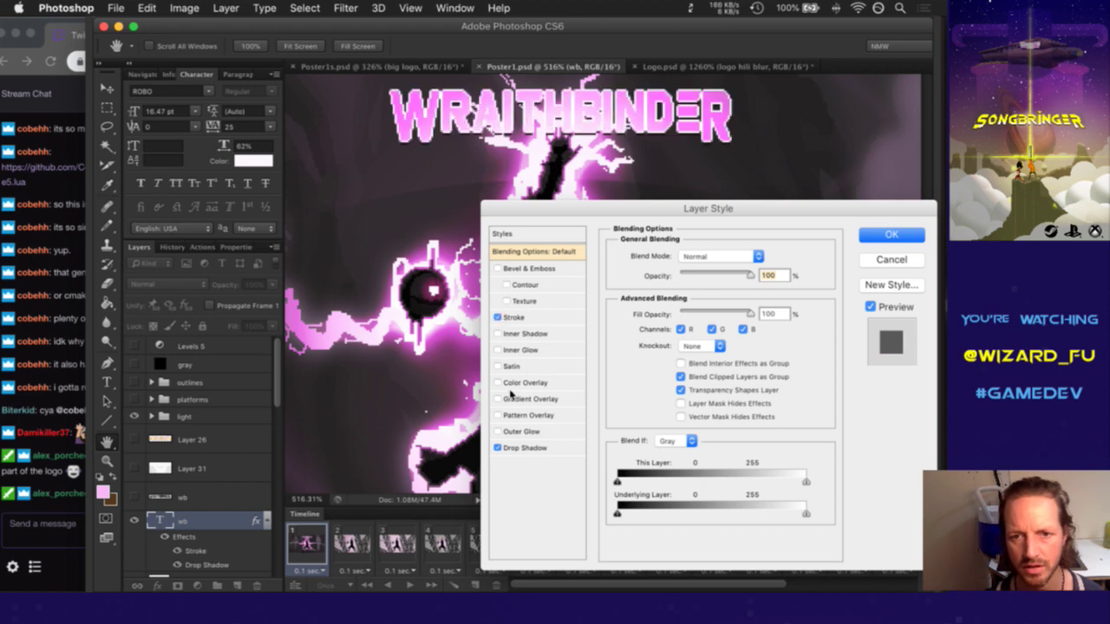
left_click(532, 447)
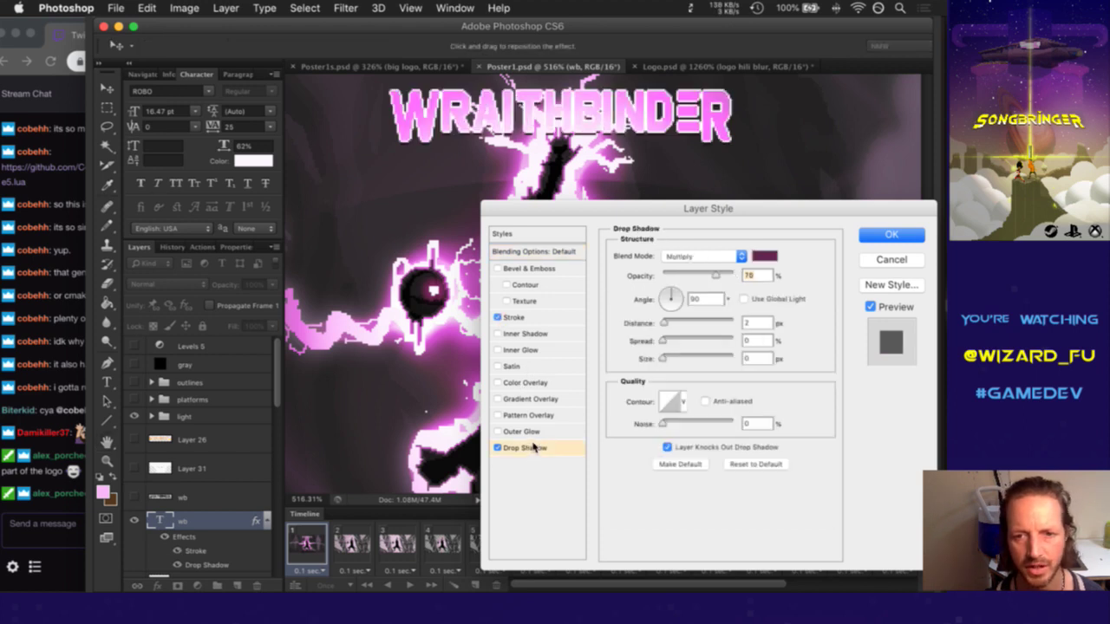
left_click(531, 318)
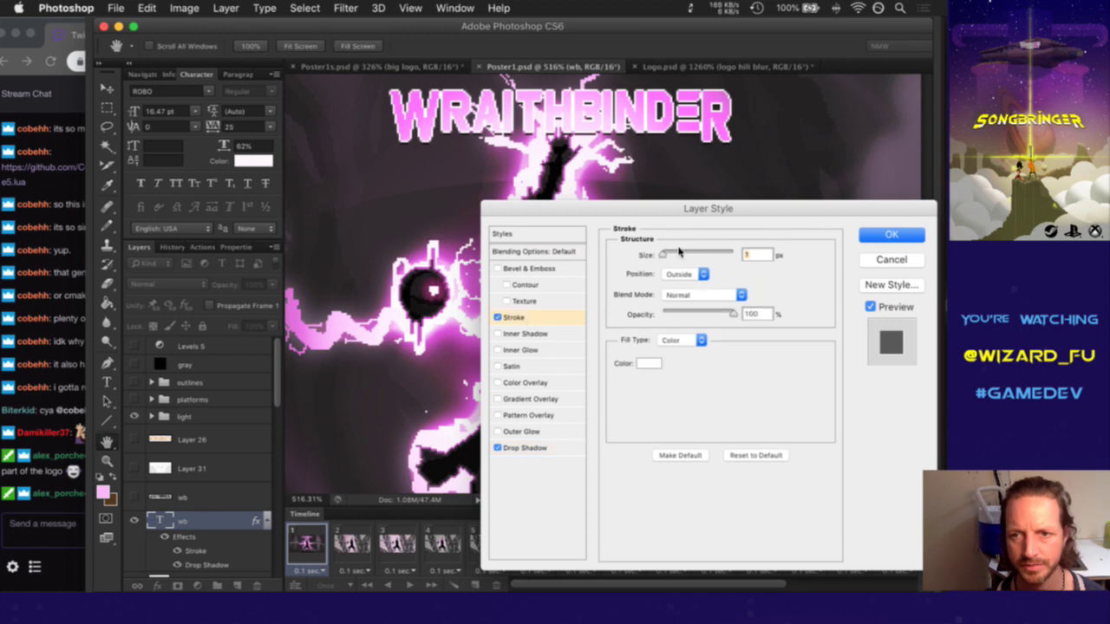
left_click(648, 363)
double_click(267, 407)
type("662754")
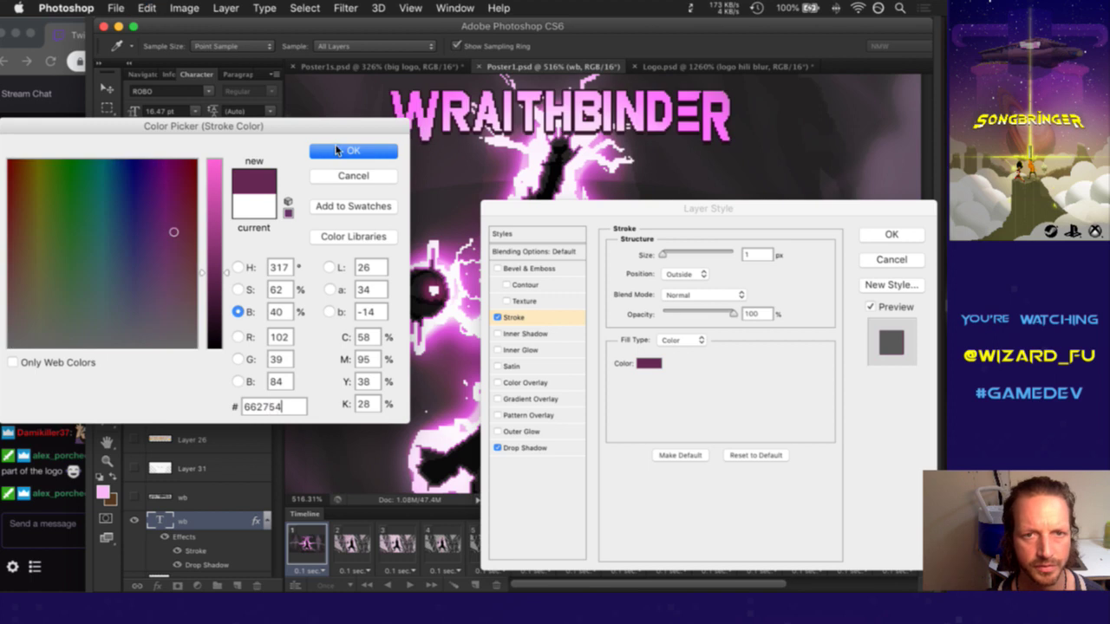
left_click(339, 151)
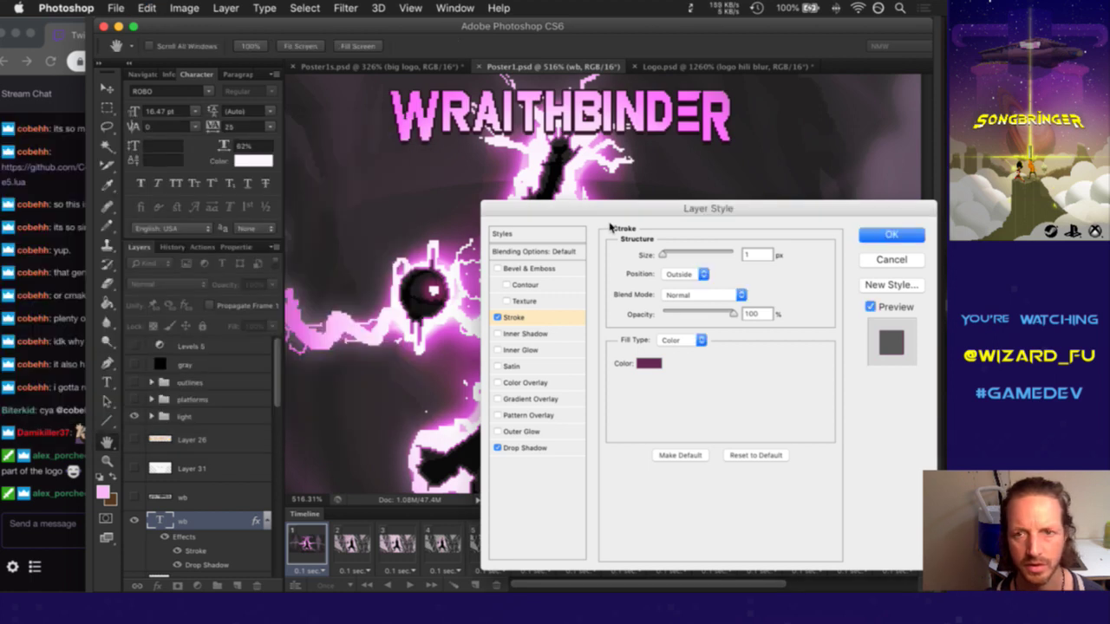
Lower the title stroke's opacity to 30%, apply the layer style and save Poster1.psd
left_click(700, 314)
left_click_drag(700, 314, 684, 315)
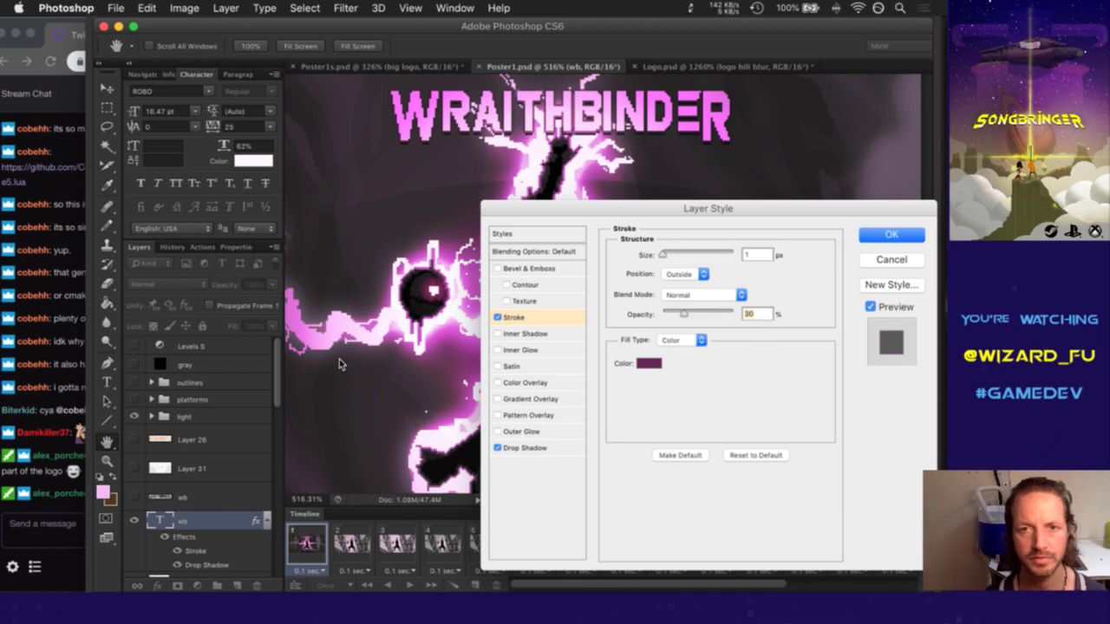
key("Return")
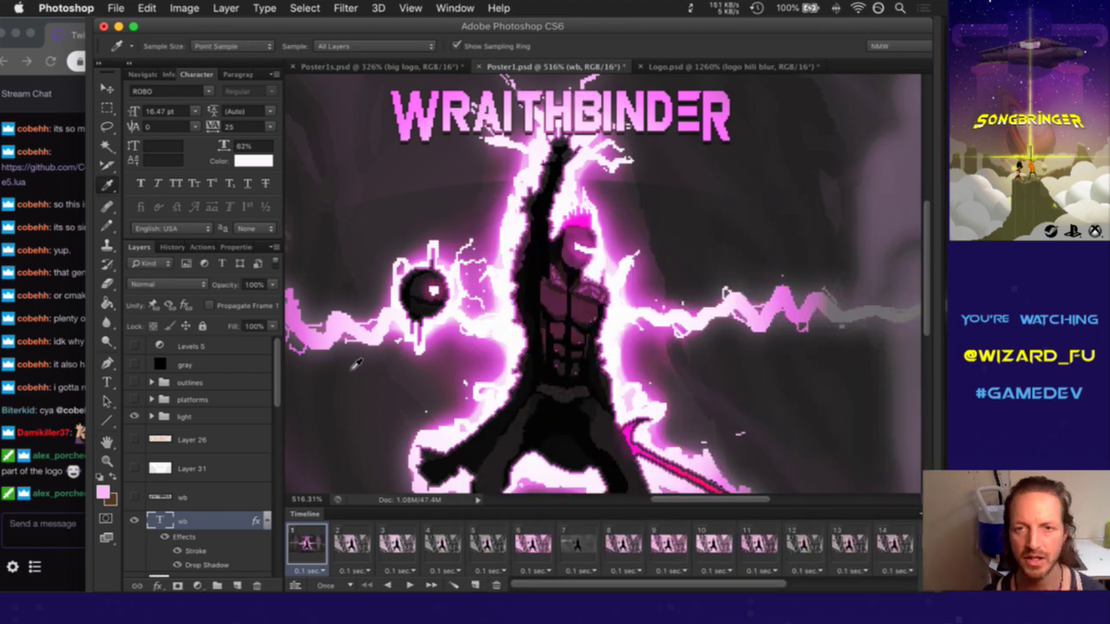
key("super+s")
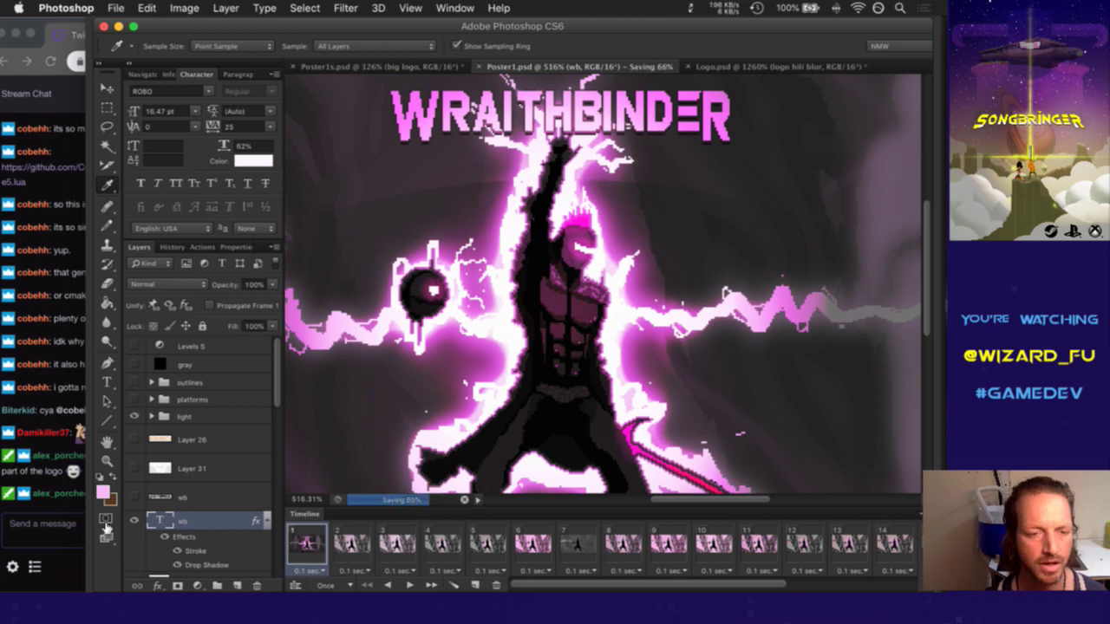
Enable Bevel & Emboss in the wb title text layer's style and show its settings
double_click(191, 536)
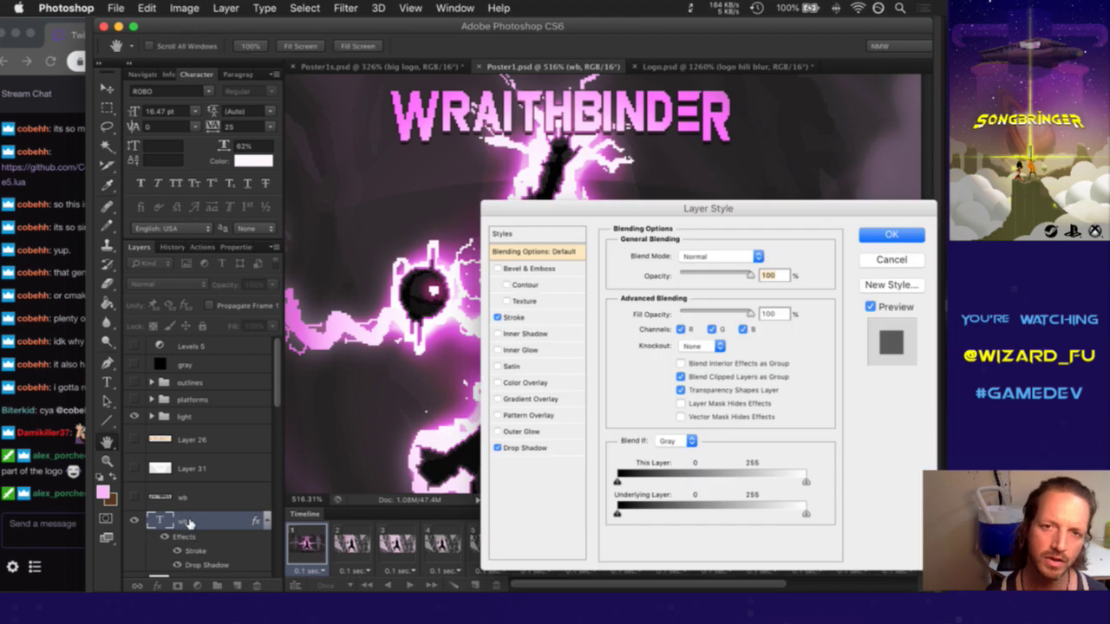
left_click_drag(609, 213, 642, 206)
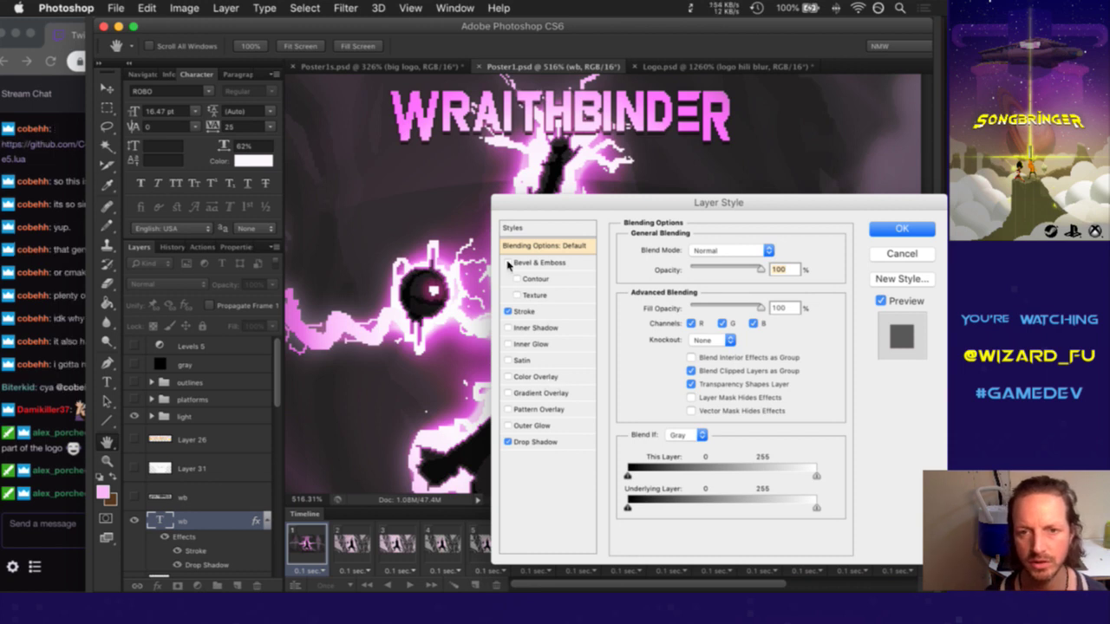
left_click(508, 263)
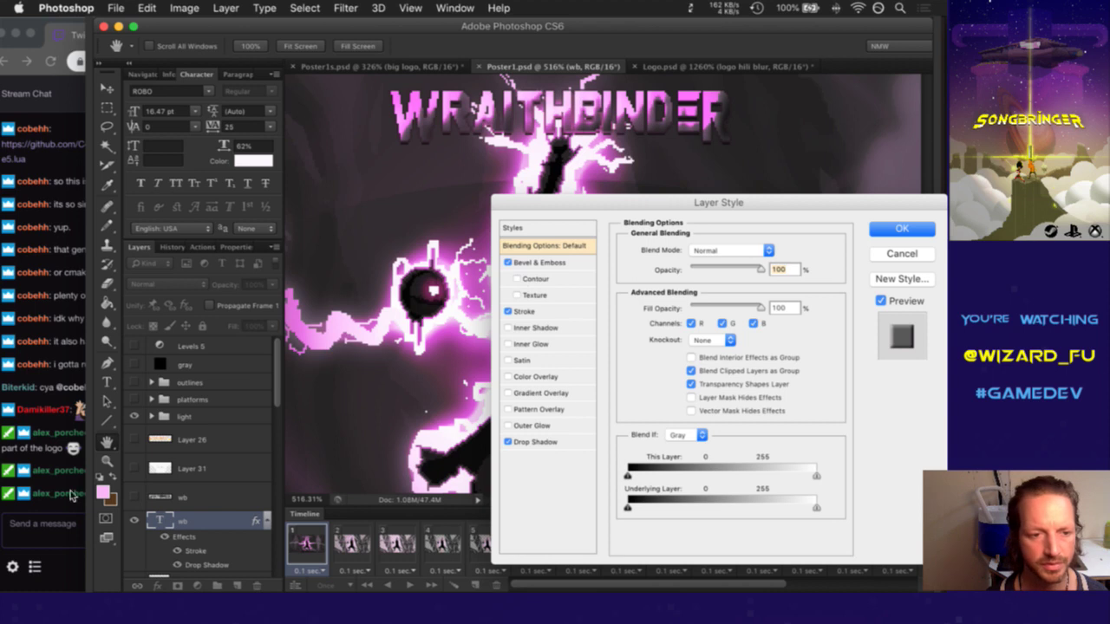
left_click(38, 507)
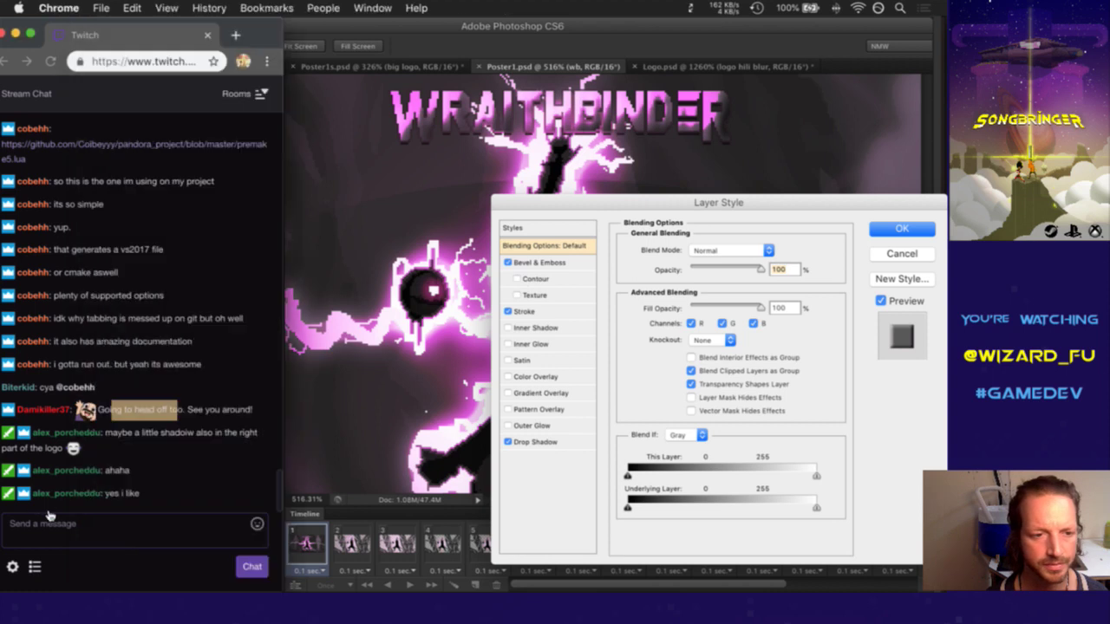
left_click(553, 216)
left_click_drag(651, 211, 707, 211)
left_click(623, 274)
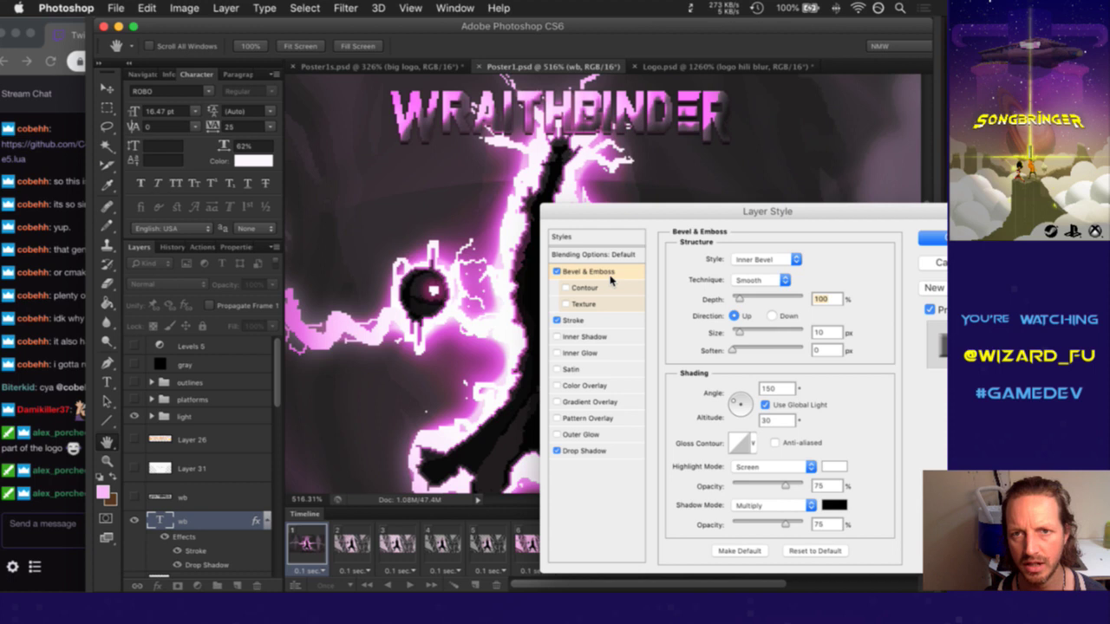
Try the Contour and Texture options of the title's Bevel & Emboss effect
left_click(607, 290)
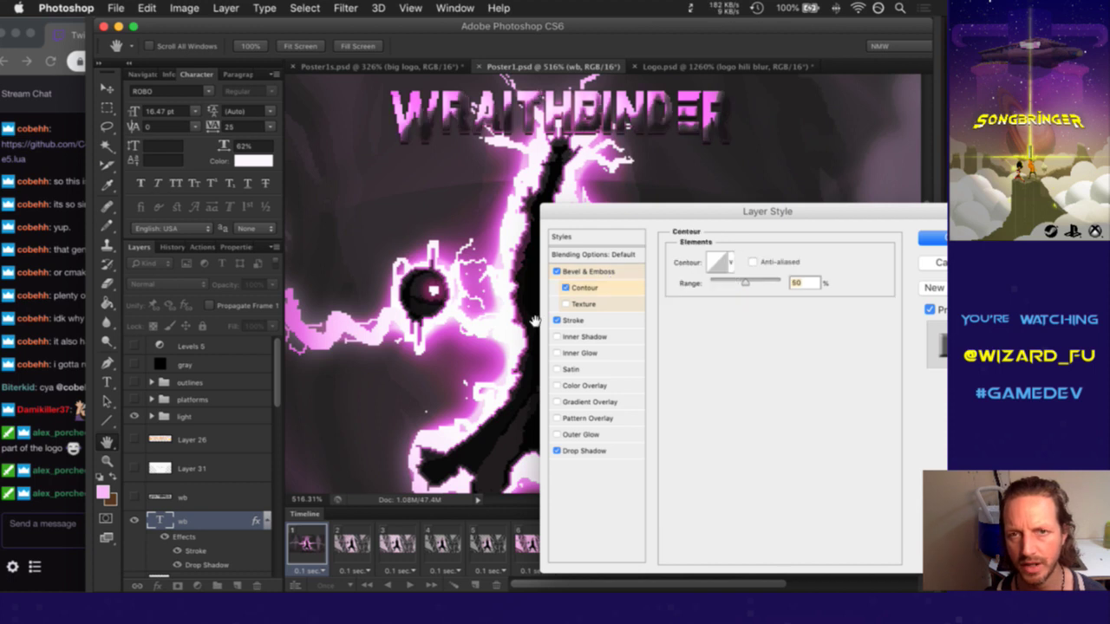
left_click(565, 288)
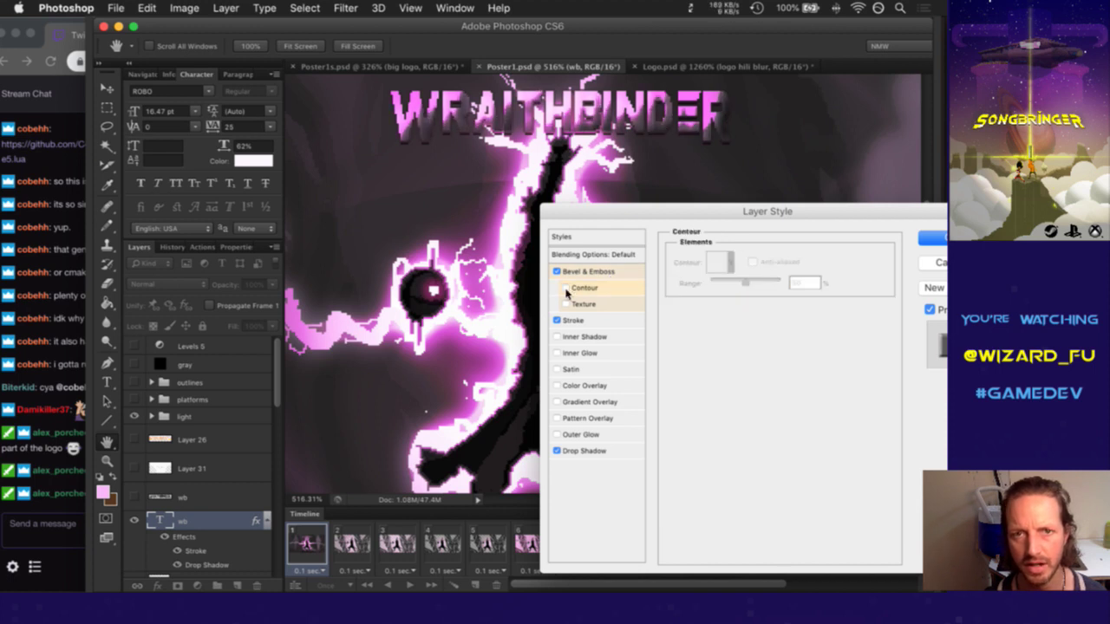
left_click(566, 288)
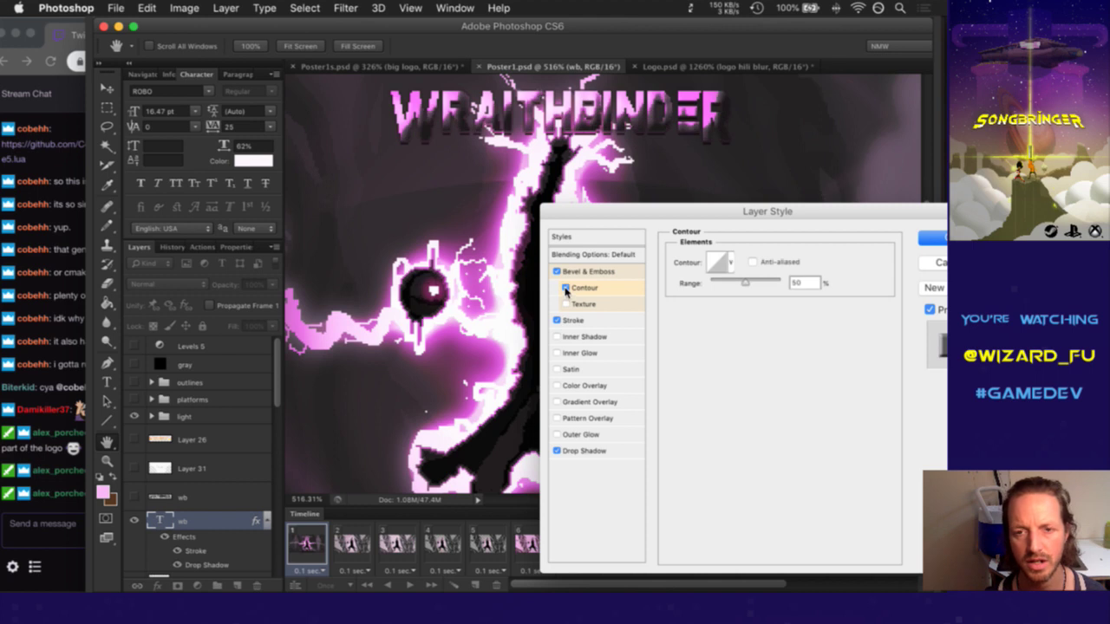
left_click(566, 289)
left_click(566, 305)
left_click(569, 305)
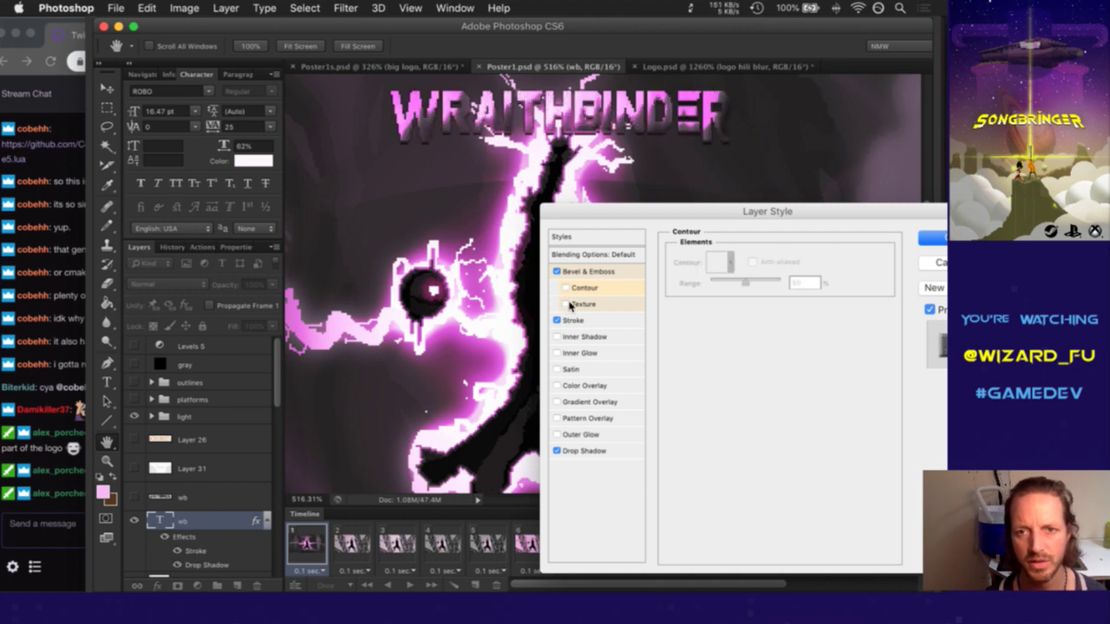
Set the title's bevel light angle to 94° and altitude to 5°, and lower the bevel's shadow opacity to about 8%
left_click(585, 272)
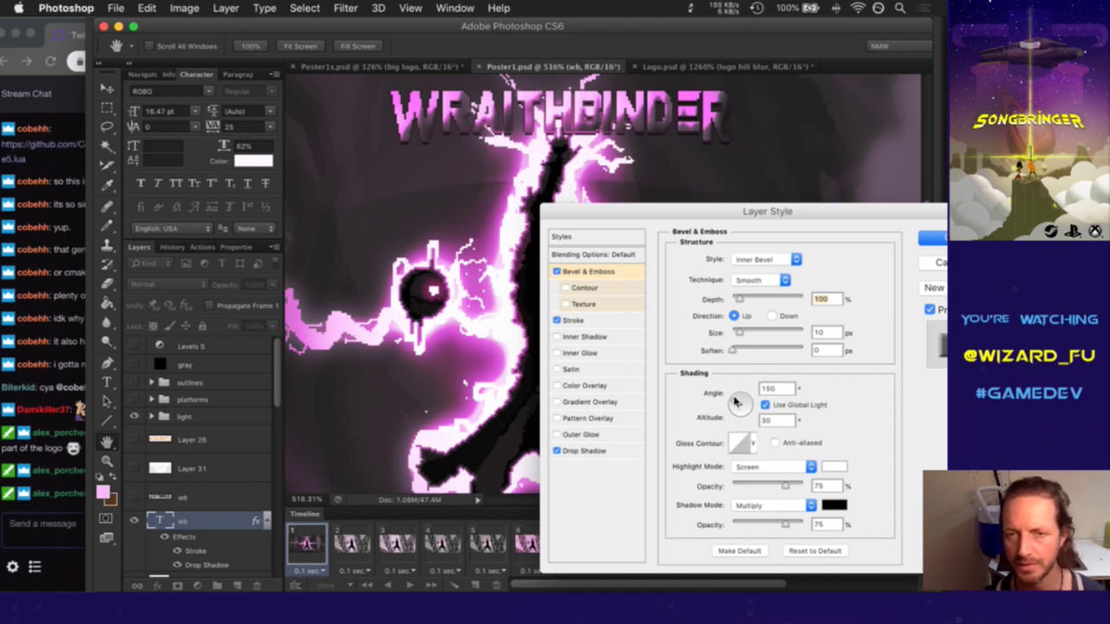
mouse_move(736, 397)
left_mouse_down()
mouse_move(741, 407)
mouse_move(742, 397)
left_mouse_up()
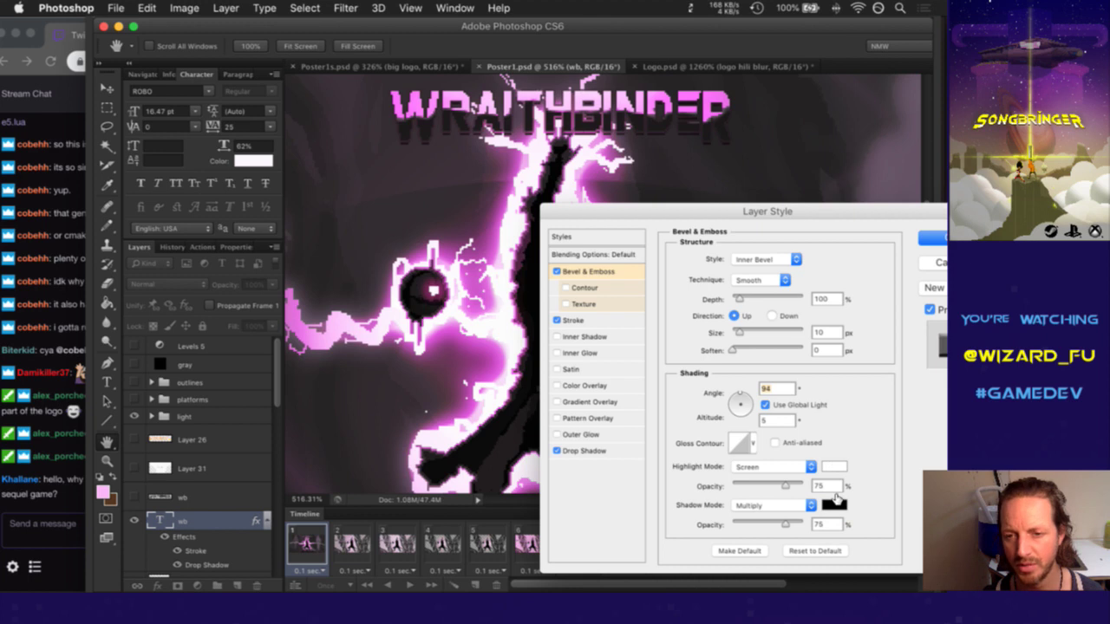
left_click(56, 499)
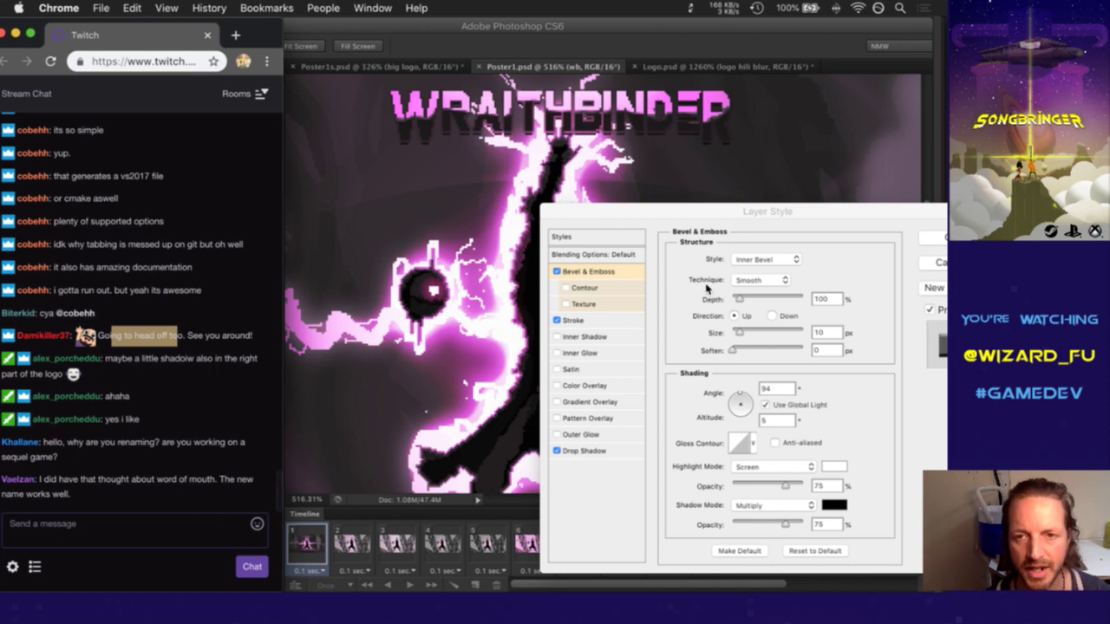
left_click_drag(716, 219, 694, 219)
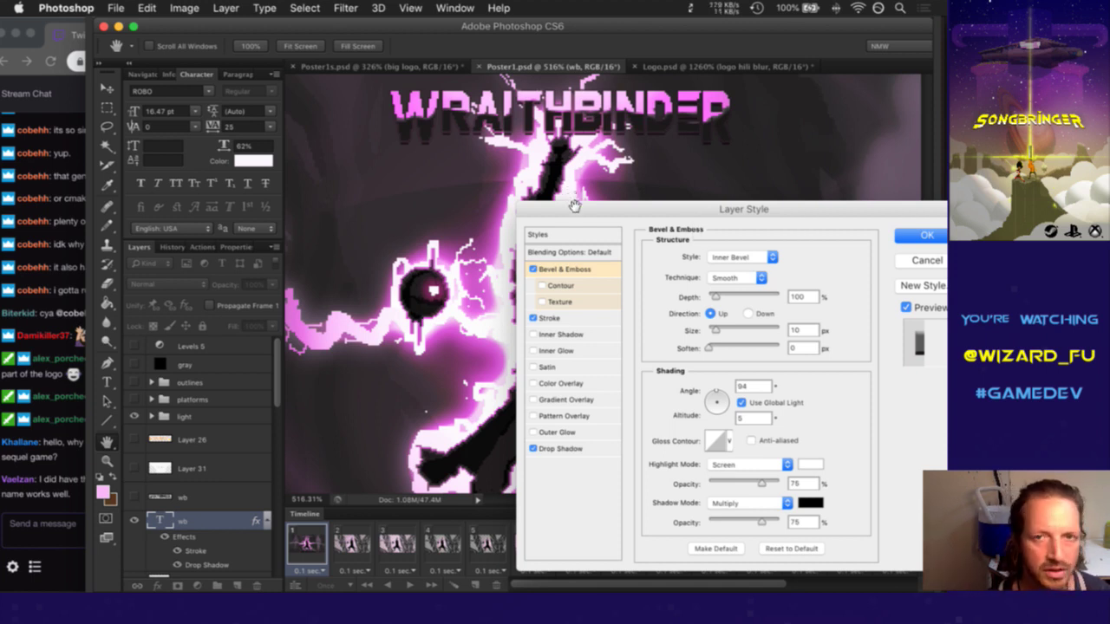
left_click_drag(763, 209, 729, 204)
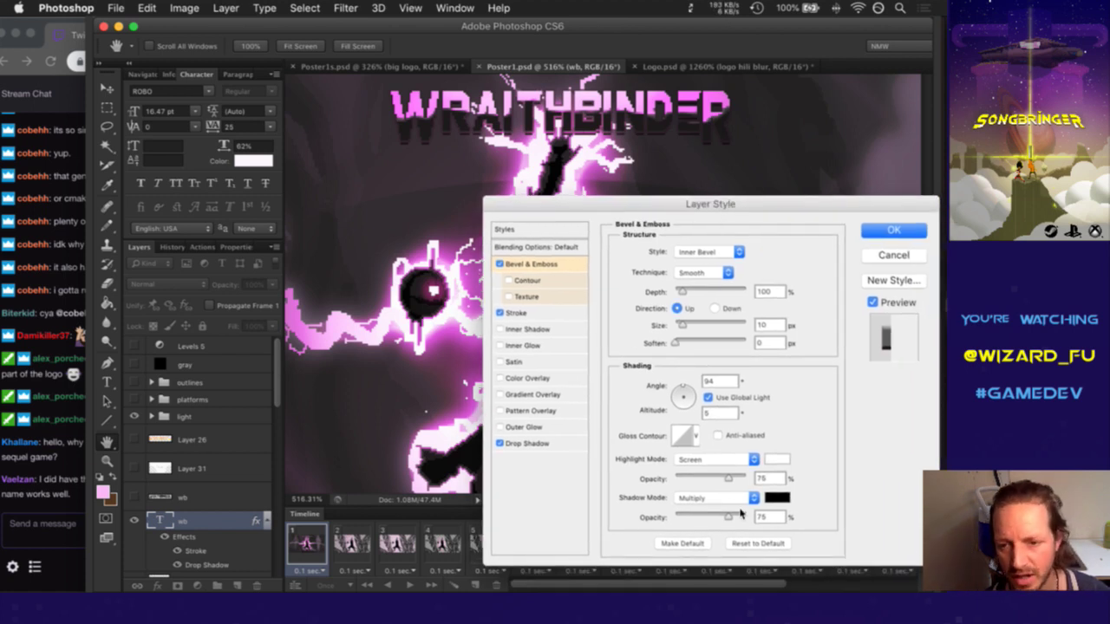
left_click_drag(731, 518, 686, 519)
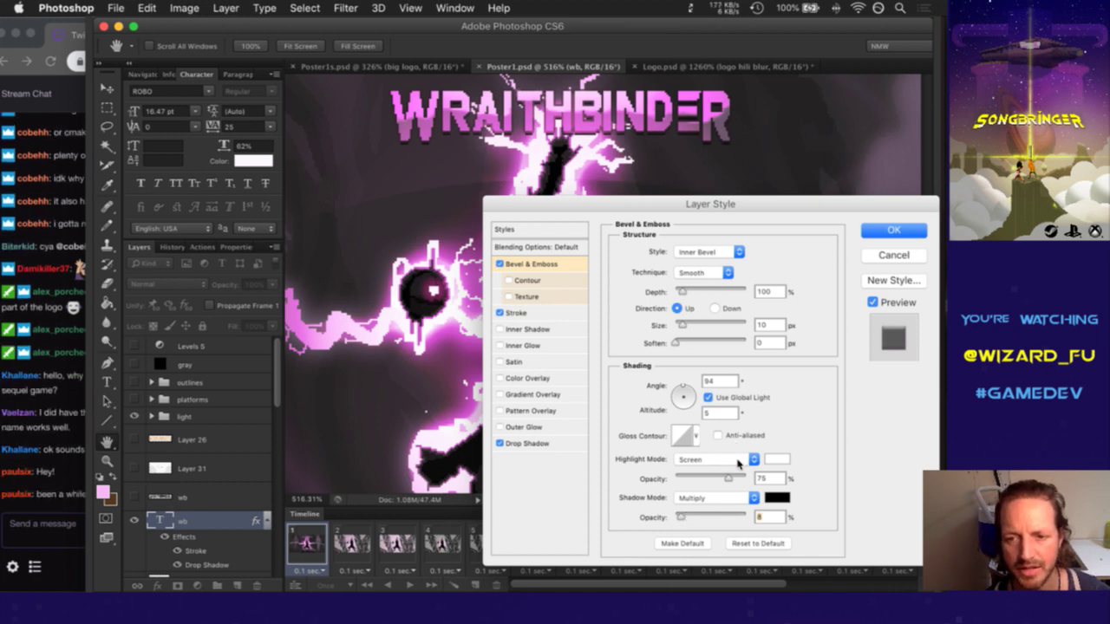
Switch to the Twitch stream chat in Chrome and send the message wizJib
left_click(68, 507)
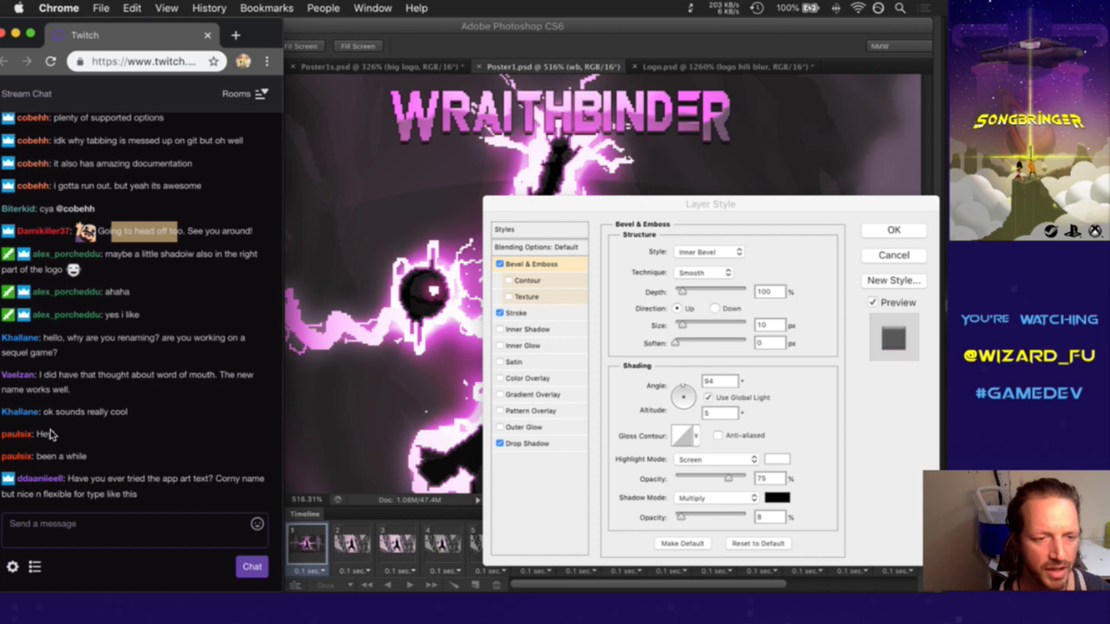
triple_click(53, 437)
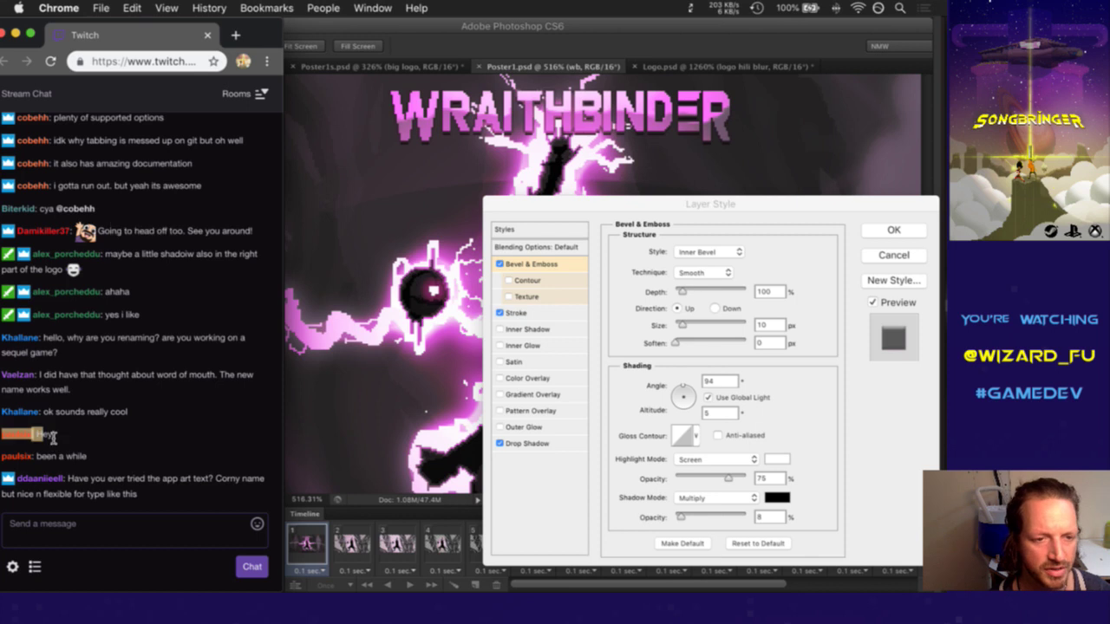
left_click(124, 535)
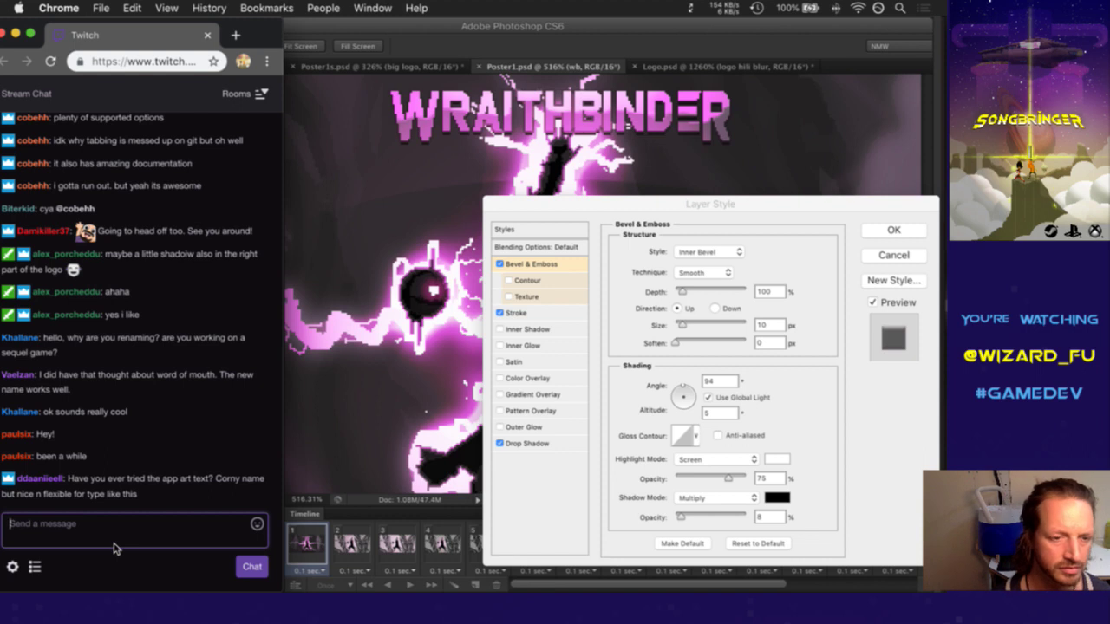
type("wiz.lib")
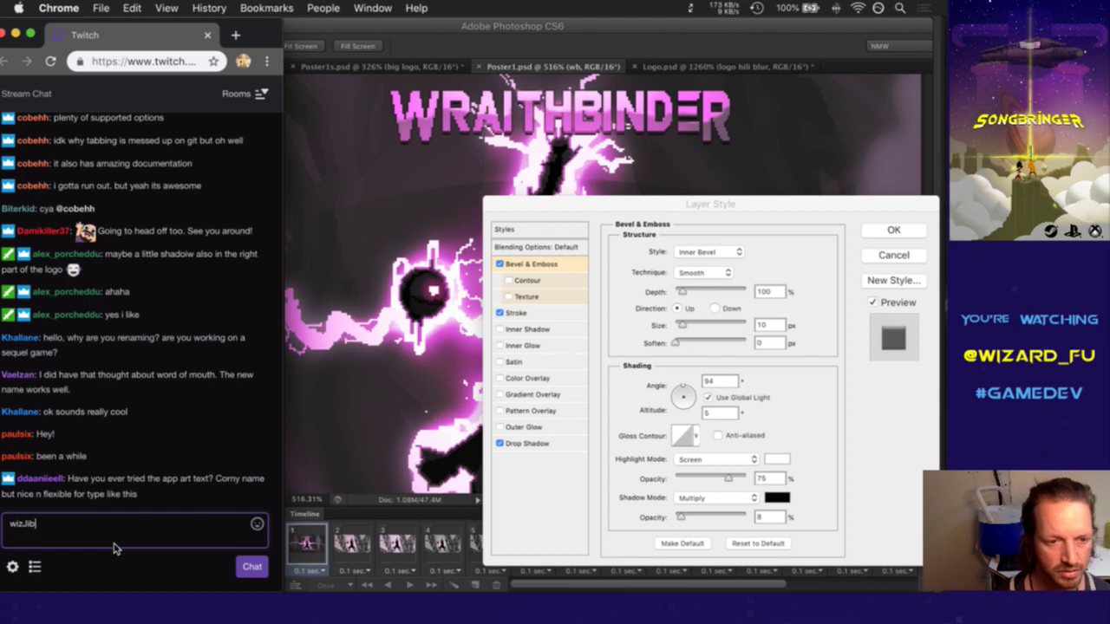
key("Return")
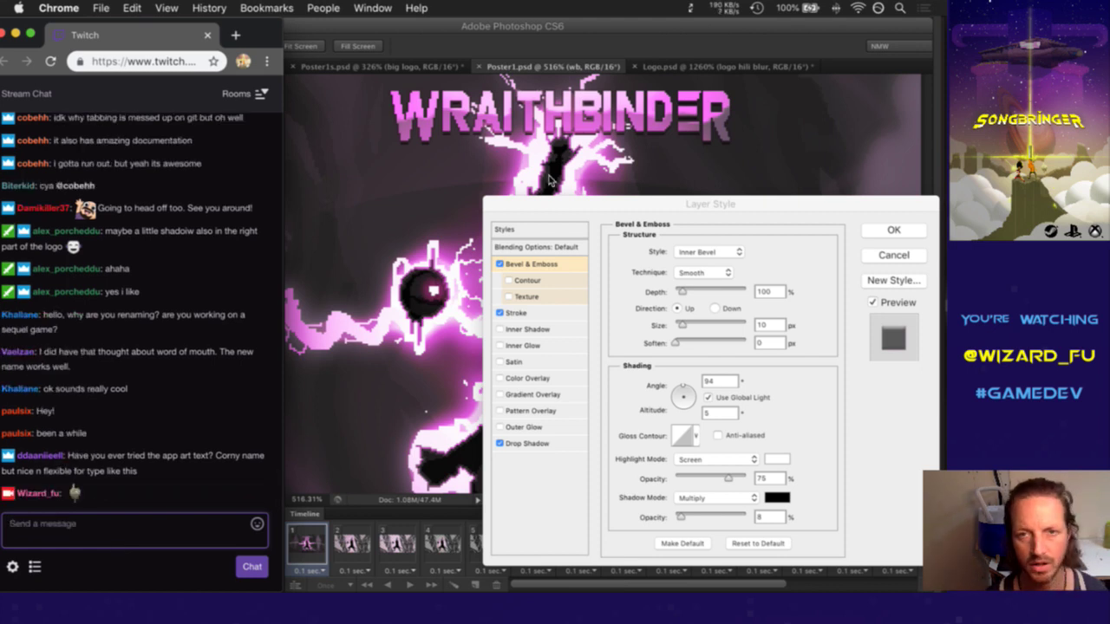
Switch to Chrome, open a new browser window and search Google for "art text"
key("super+Tab")
mouse_move(206, 303)
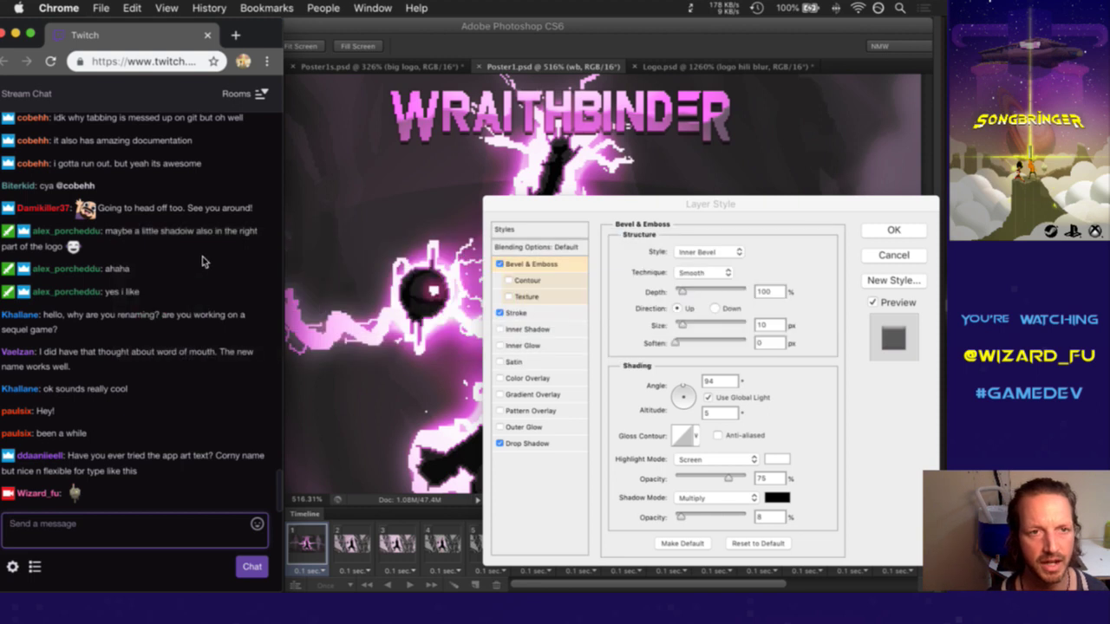
key("super+n")
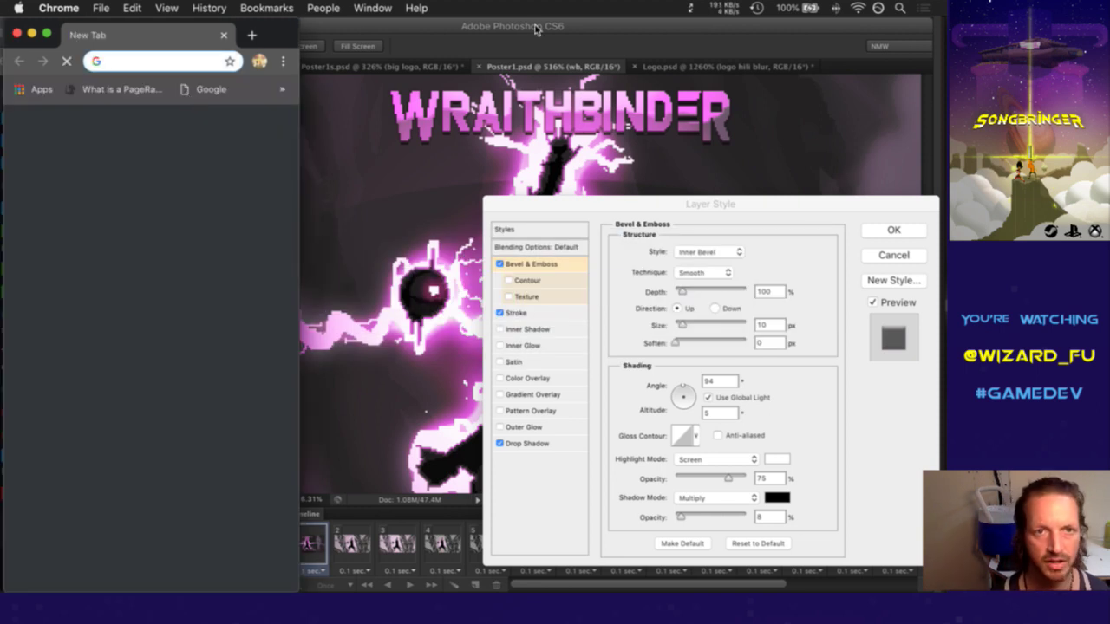
left_click_drag(207, 43, 530, 50)
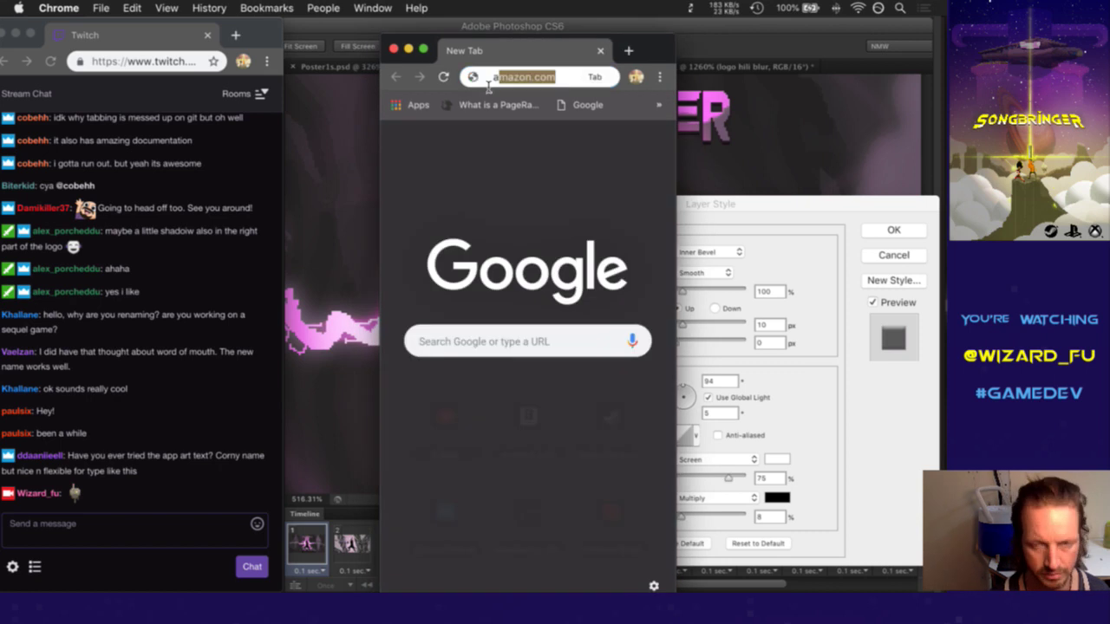
type("art text")
key("Return")
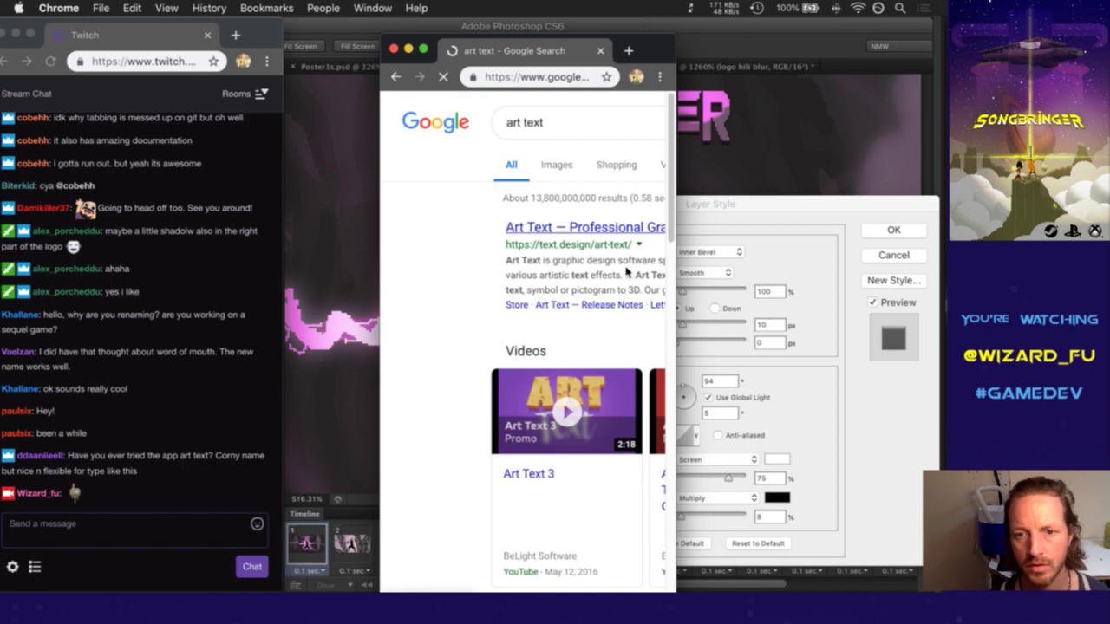
View the Art Text product page on text.design and close that browser window
left_click(511, 228)
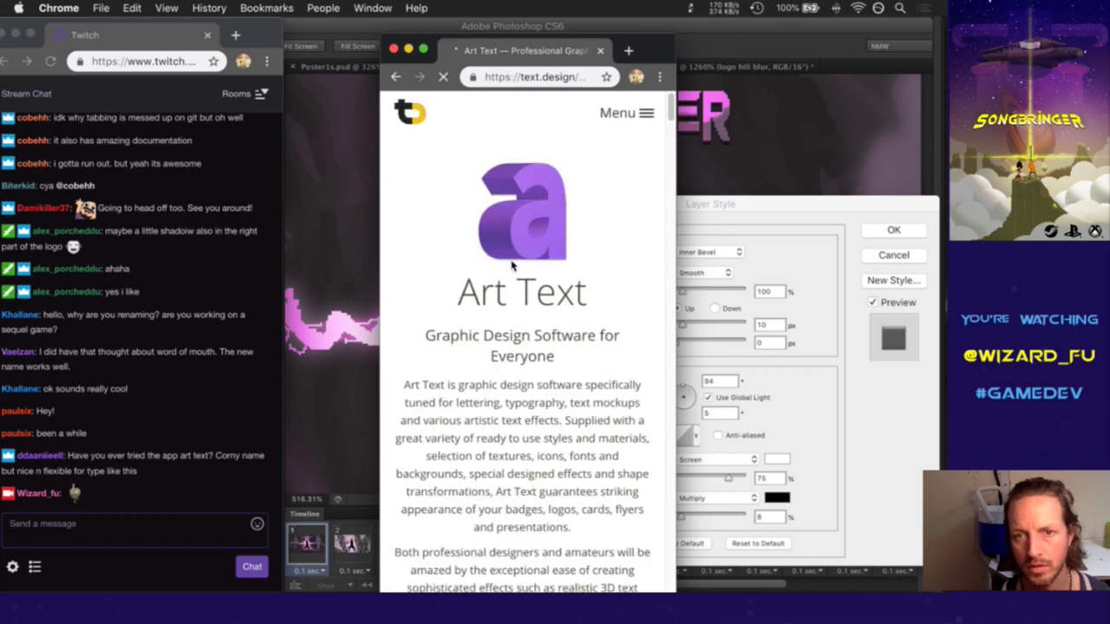
left_click_drag(475, 76, 945, 590)
left_click_drag(920, 503, 807, 395)
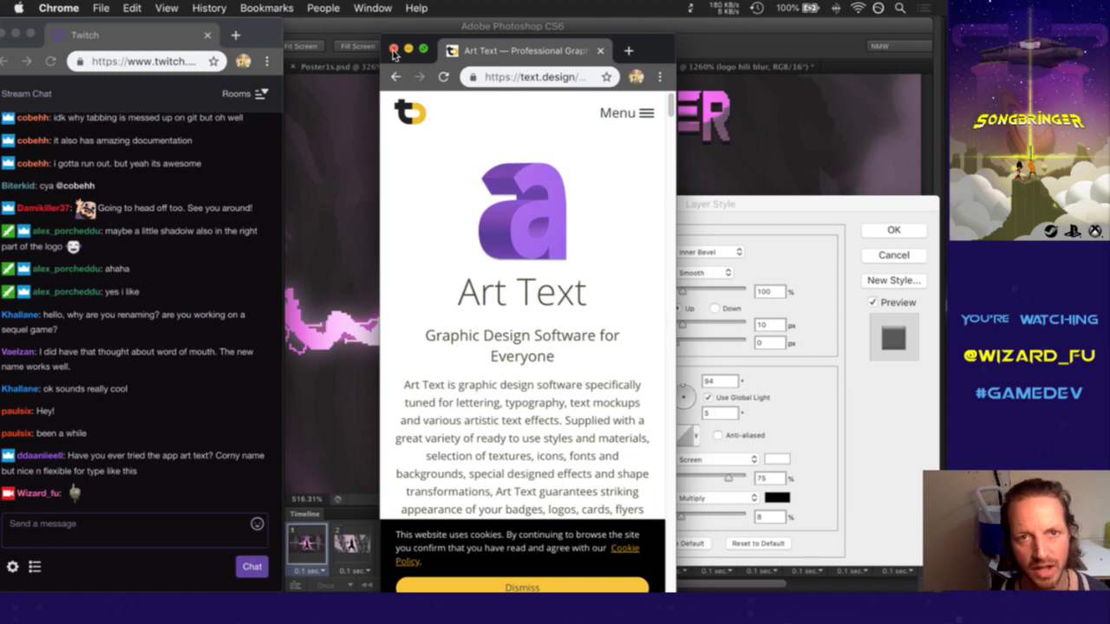
left_click(393, 50)
Move the Layer Style dialog slightly aside and read the new messages in the Twitch stream chat
left_click_drag(719, 204, 699, 194)
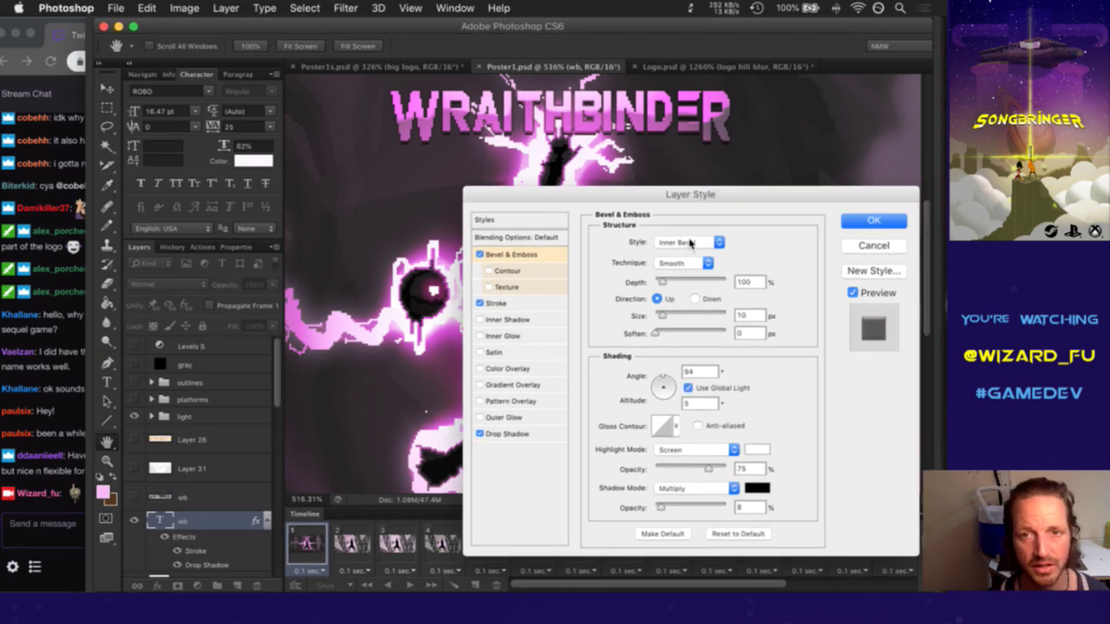
left_click_drag(706, 195, 700, 199)
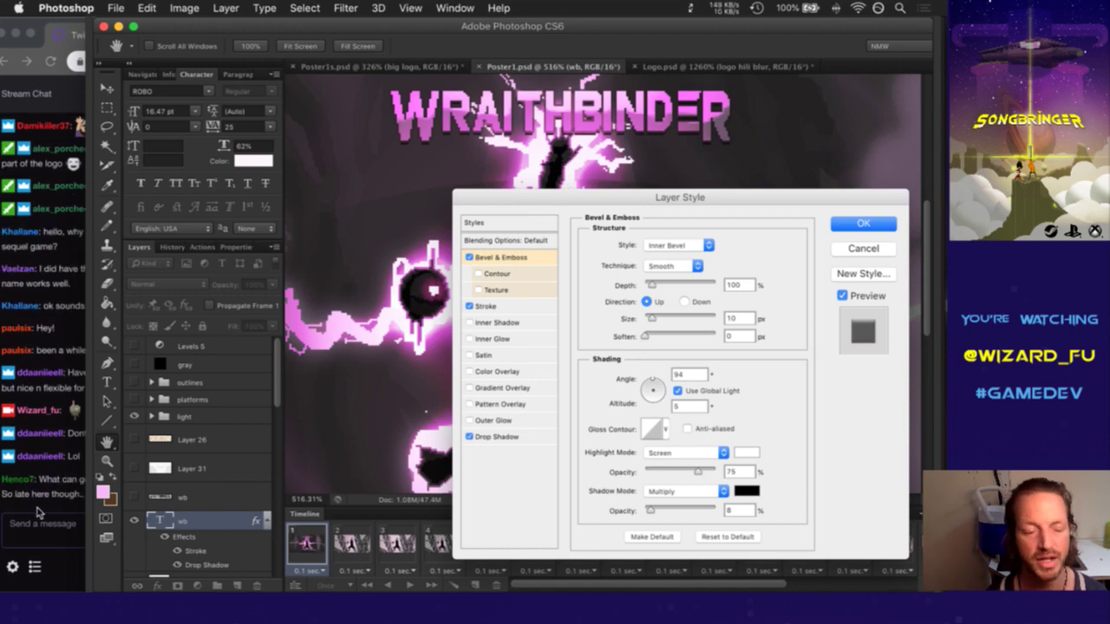
left_click(65, 507)
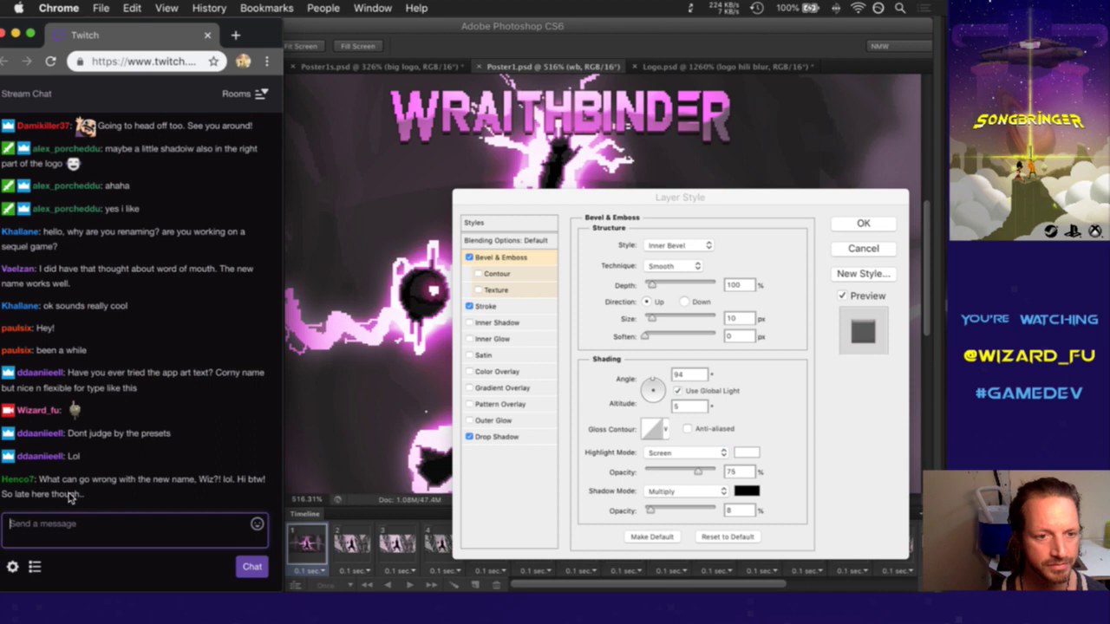
left_click_drag(81, 436, 107, 444)
left_click(130, 449)
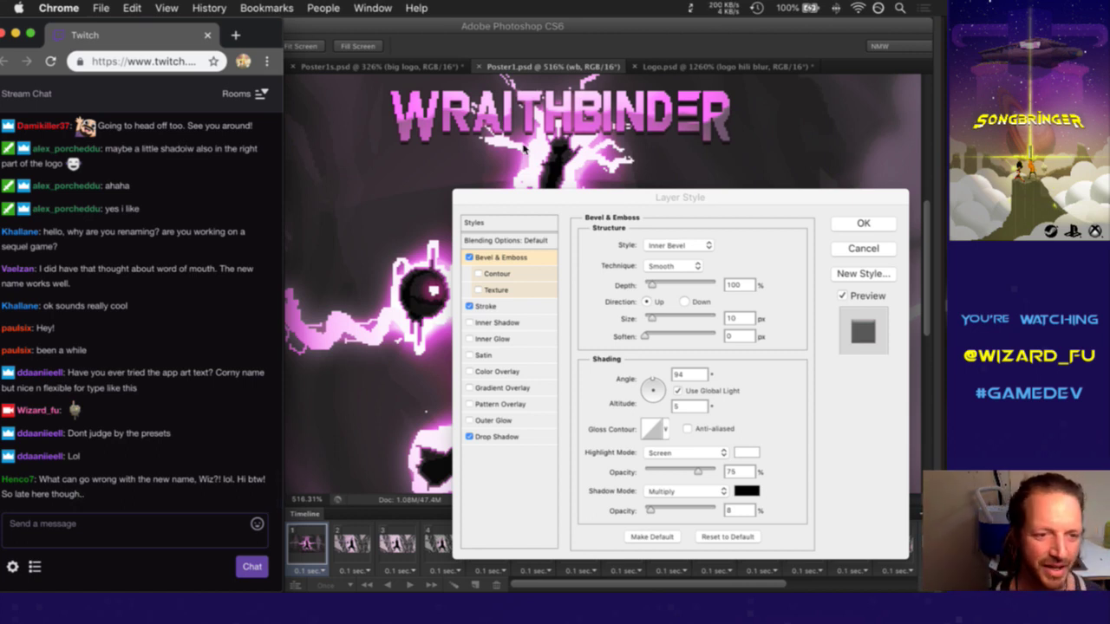
Return to Photoshop's Layer Style dialog, position it below the WRAITHBINDER title and set the bevel's highlight opacity to 100%
left_click(622, 203)
left_click_drag(621, 203, 588, 203)
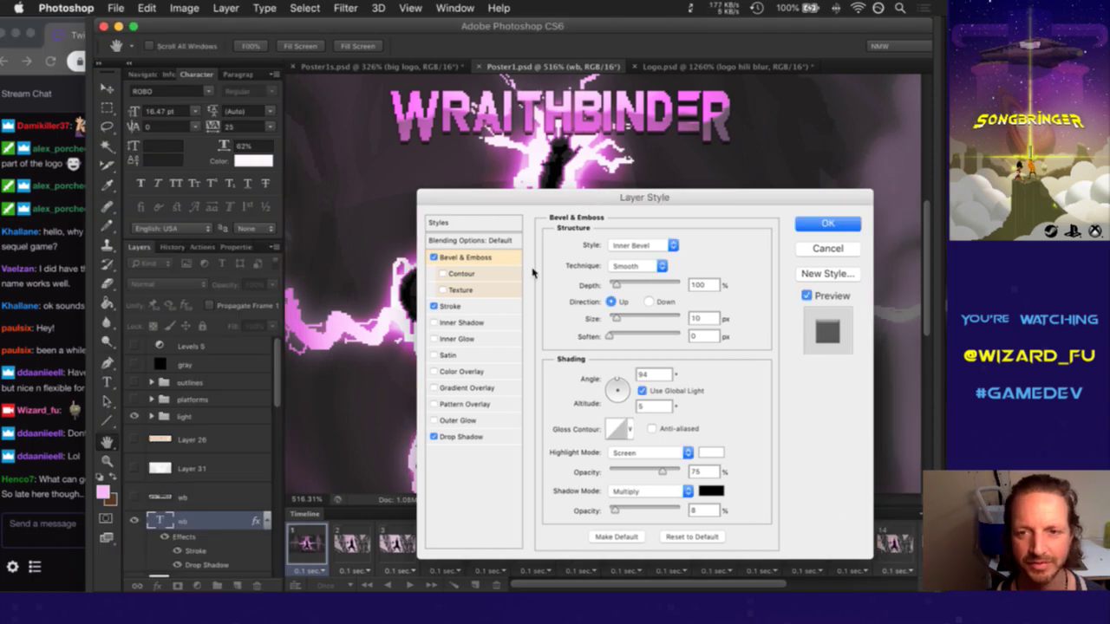
left_click_drag(614, 204, 641, 216)
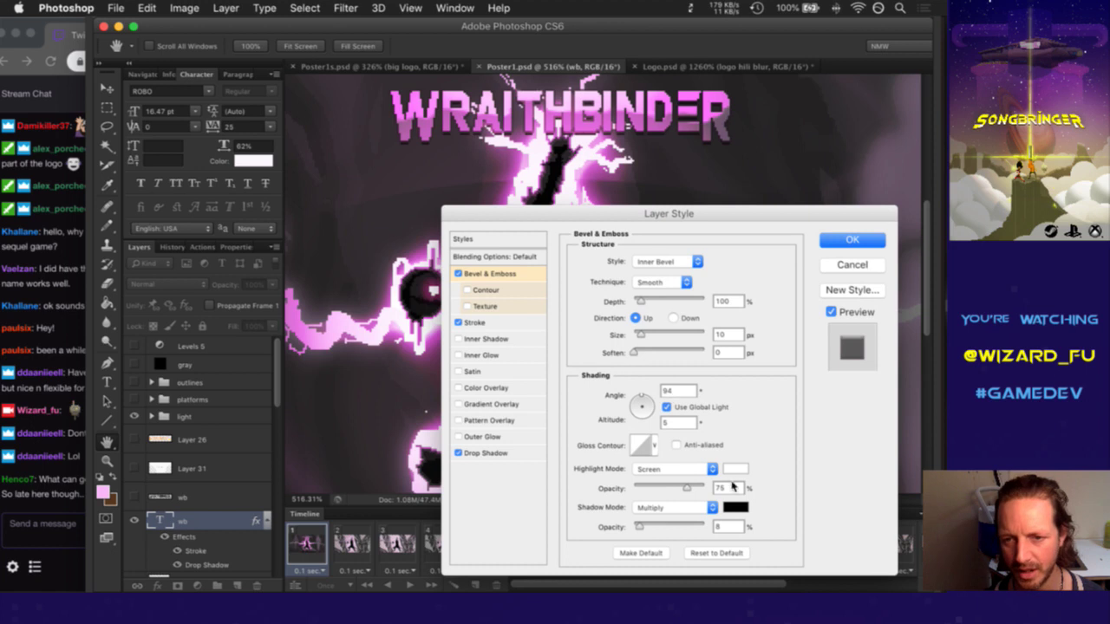
left_click_drag(688, 490, 713, 492)
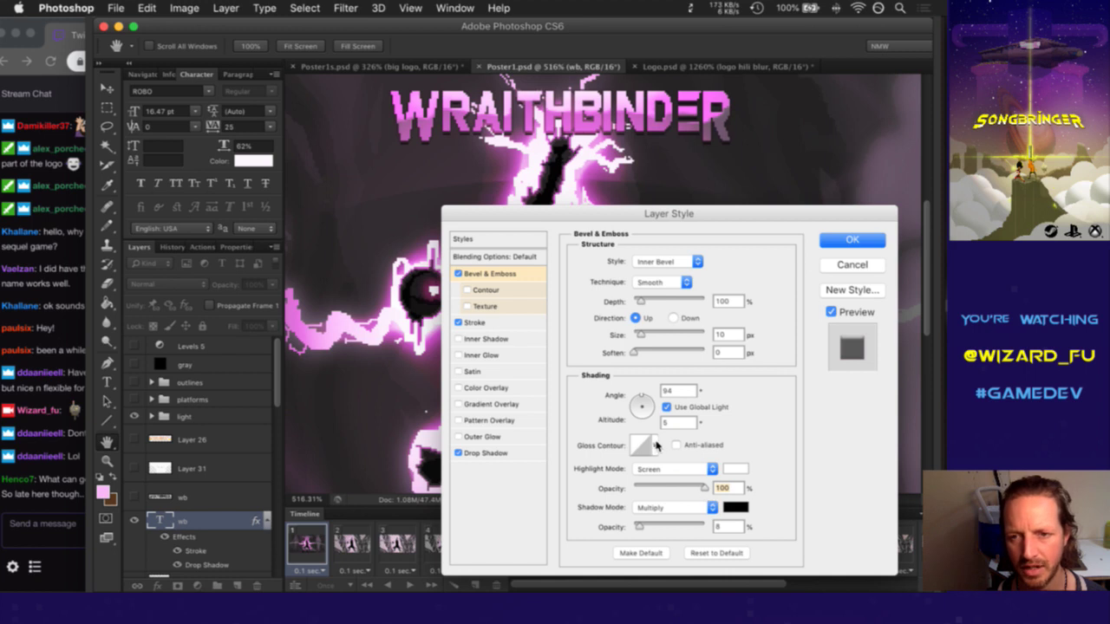
Try the second-row gloss contour presets on the title's bevel, comparing their effect on the lettering
left_click(656, 445)
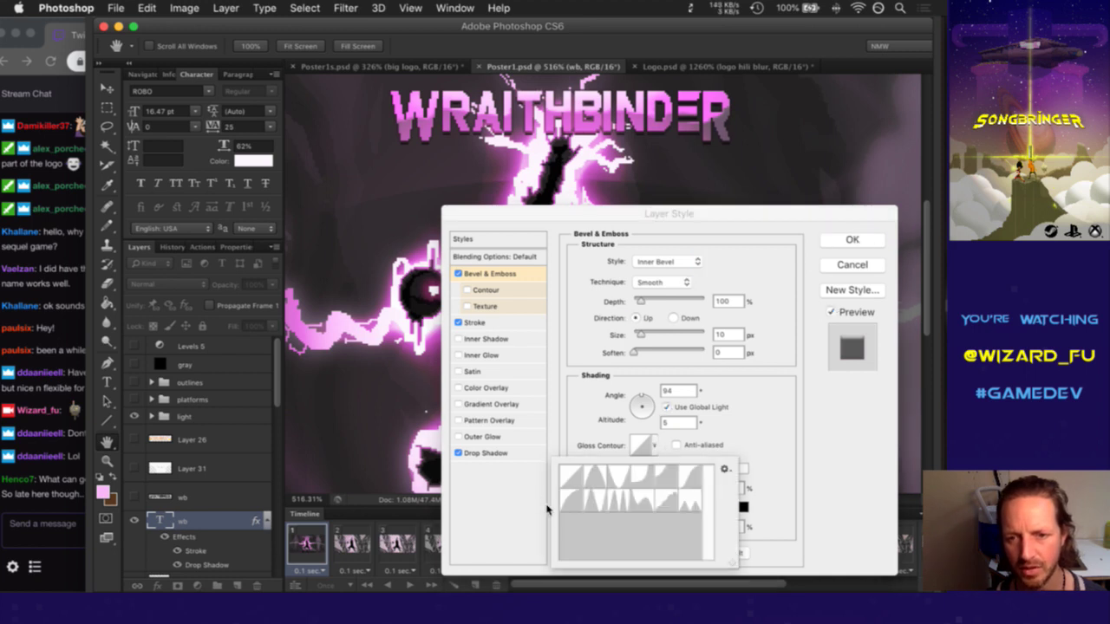
left_click(574, 499)
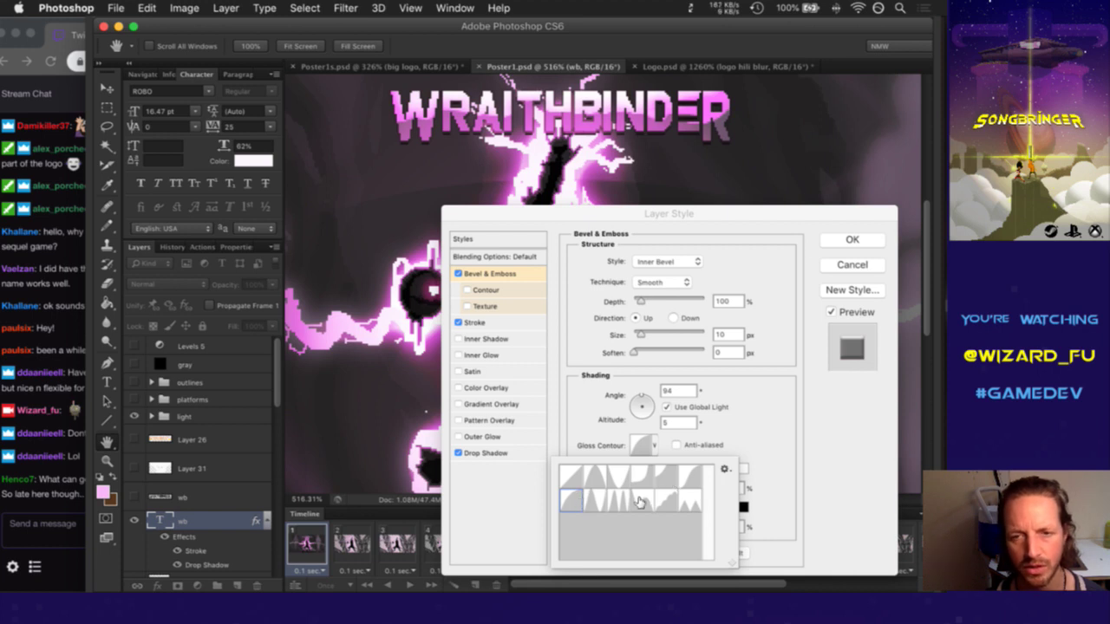
left_click(641, 502)
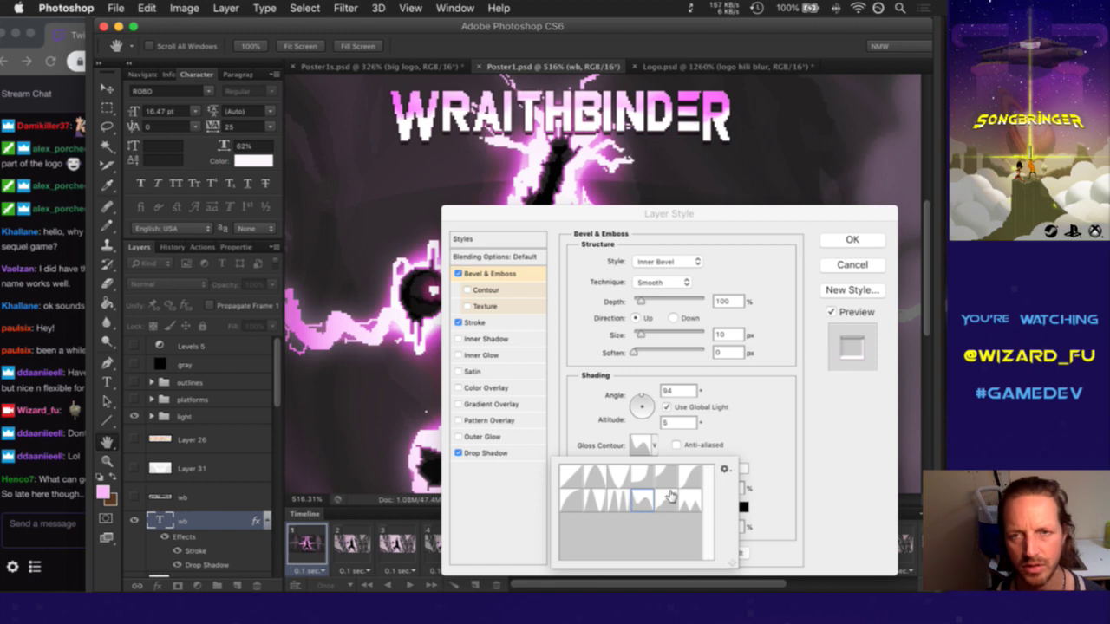
left_click(667, 500)
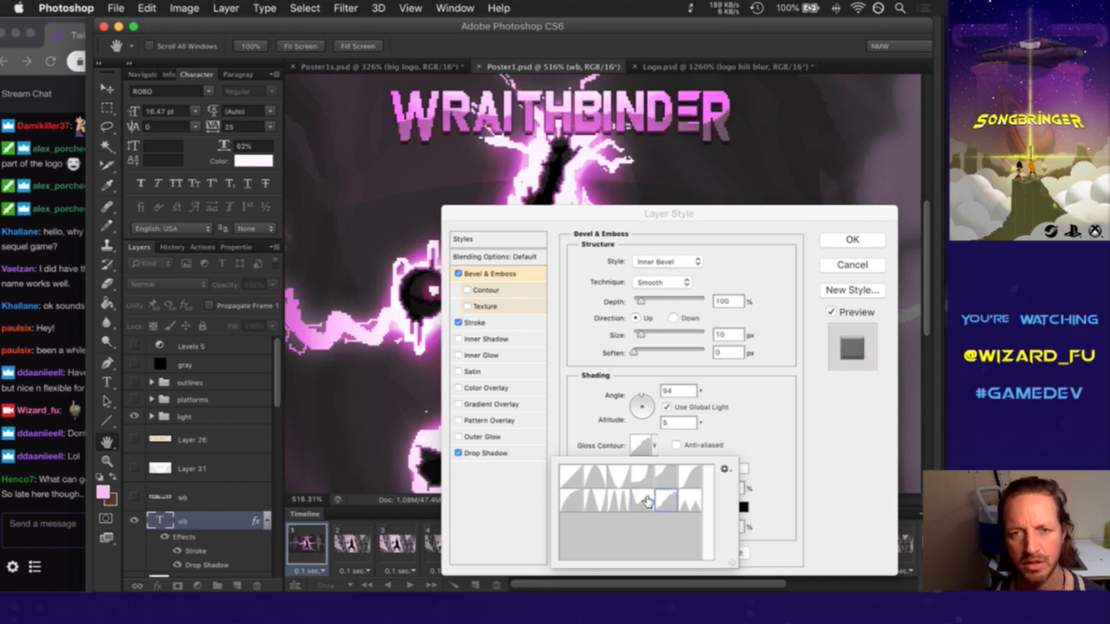
left_click(647, 499)
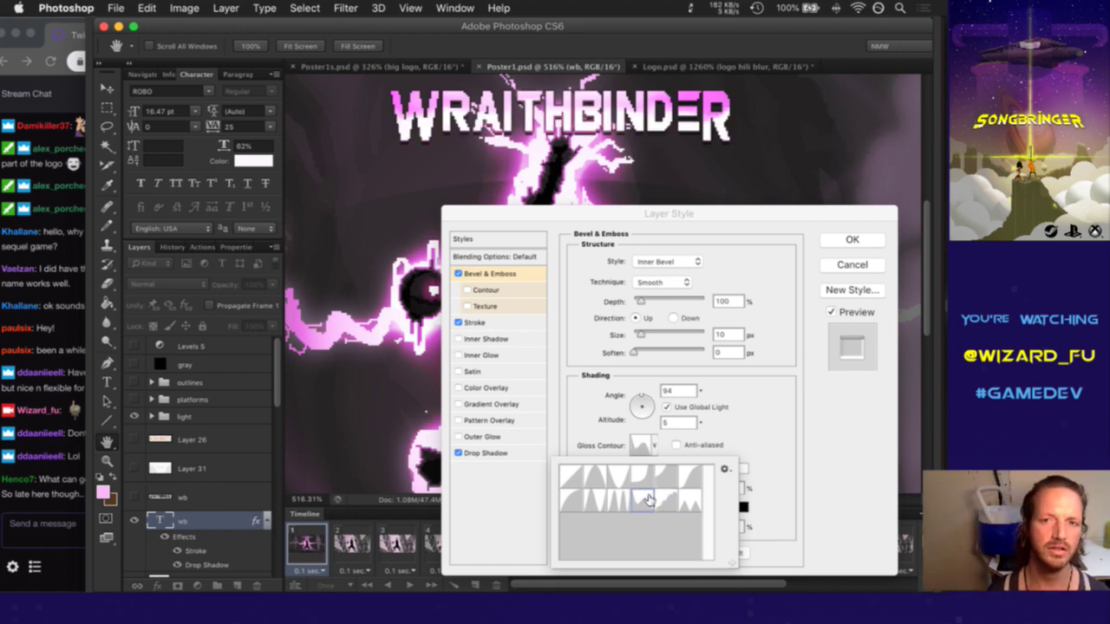
left_click(688, 503)
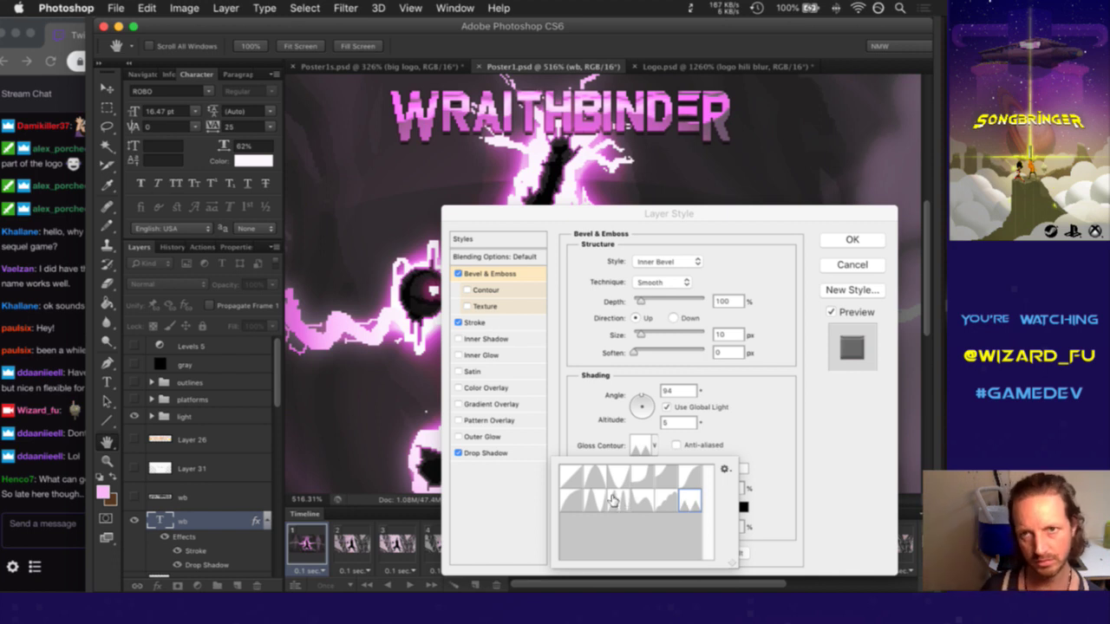
left_click(618, 499)
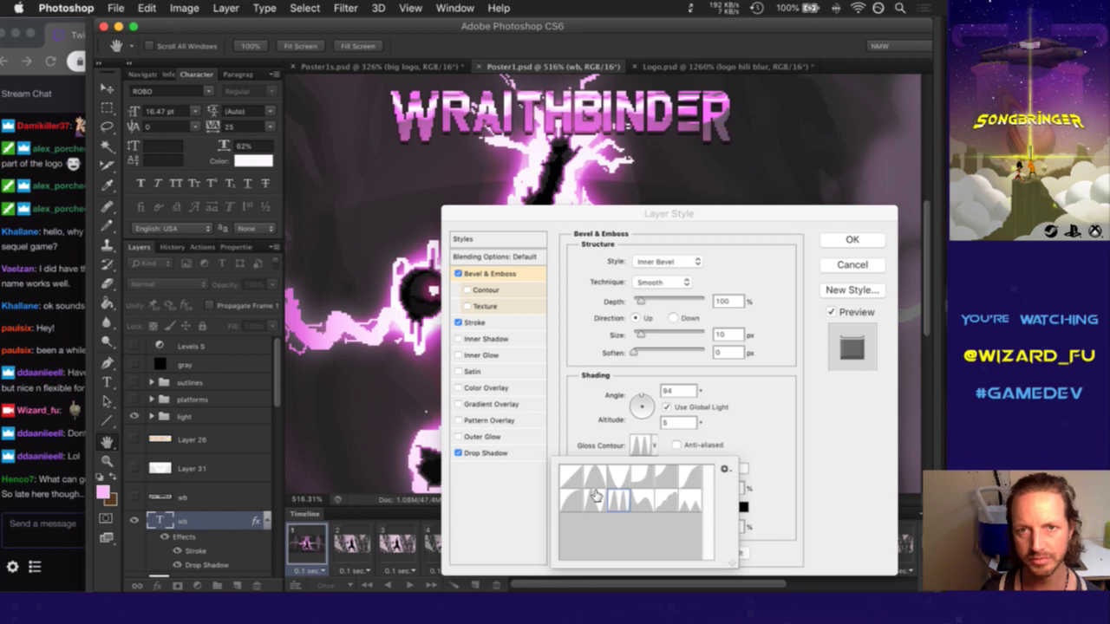
left_click(595, 499)
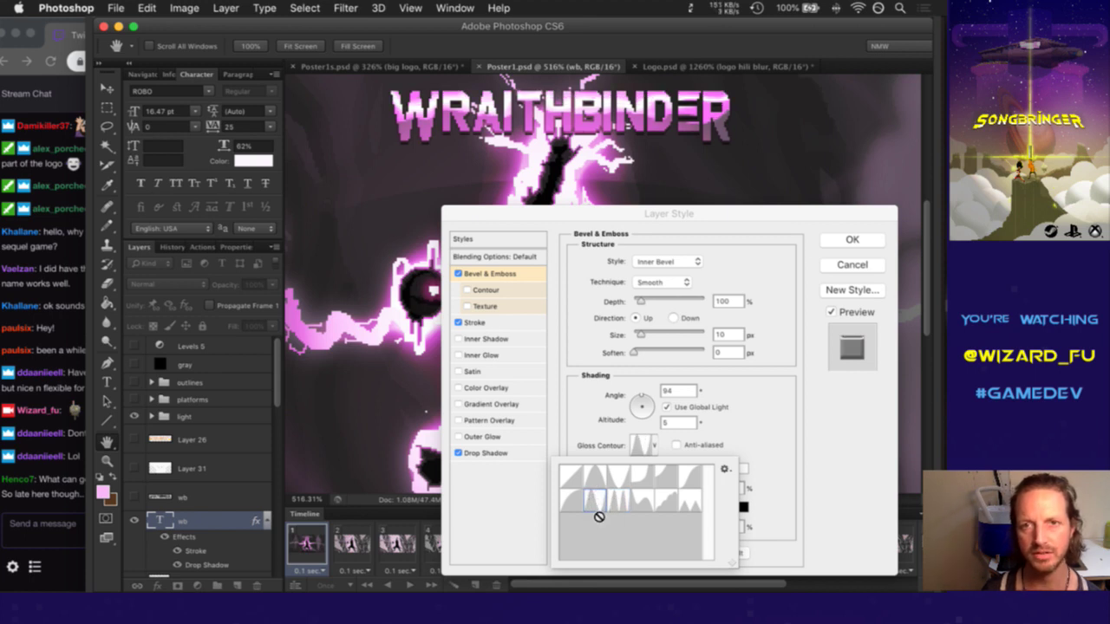
left_click(577, 502)
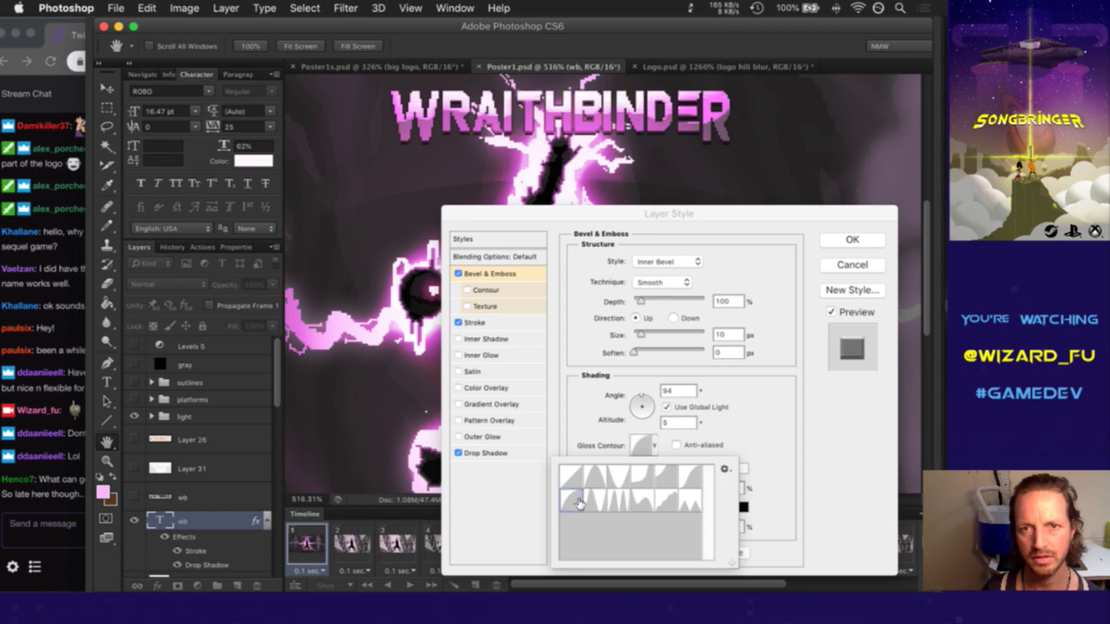
Try each first-row gloss contour preset on the title's bevel, from the last one back to the linear one
left_click(689, 477)
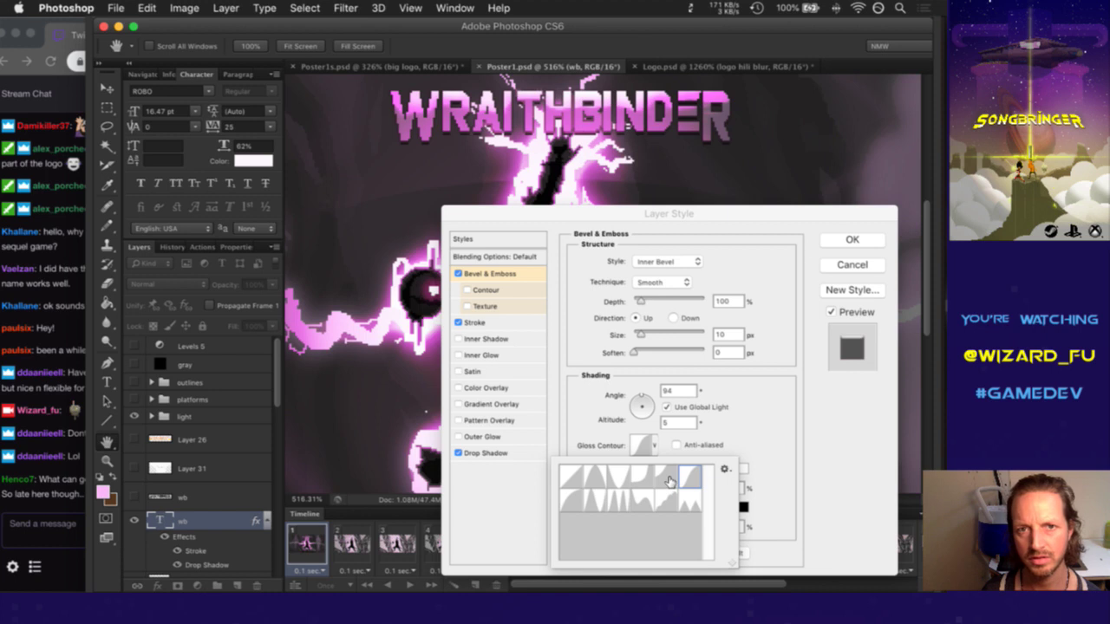
left_click(664, 481)
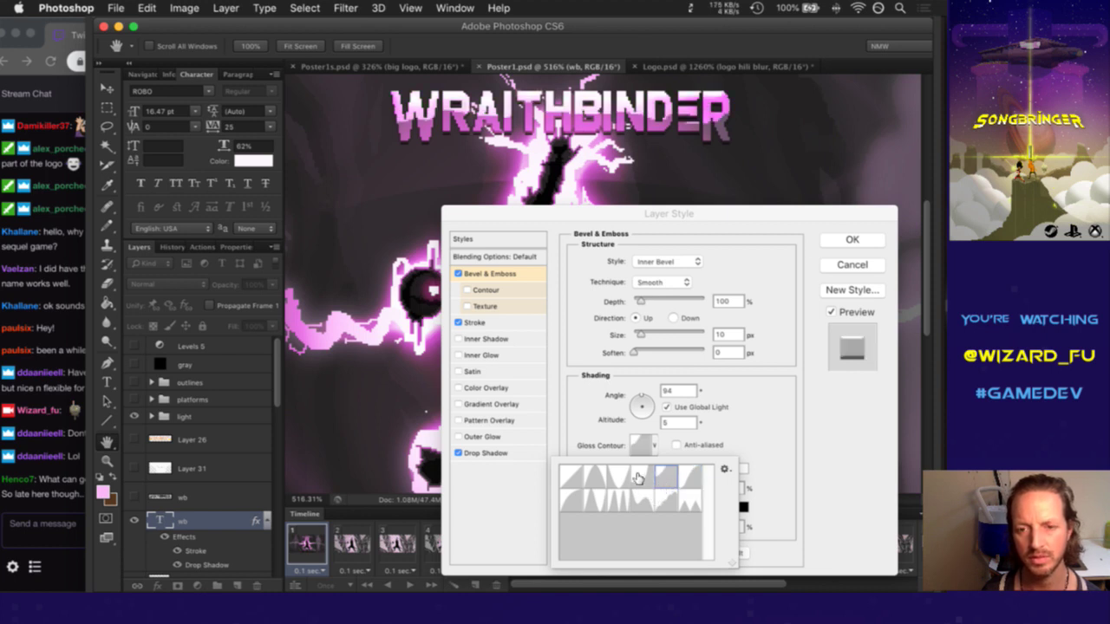
left_click(641, 480)
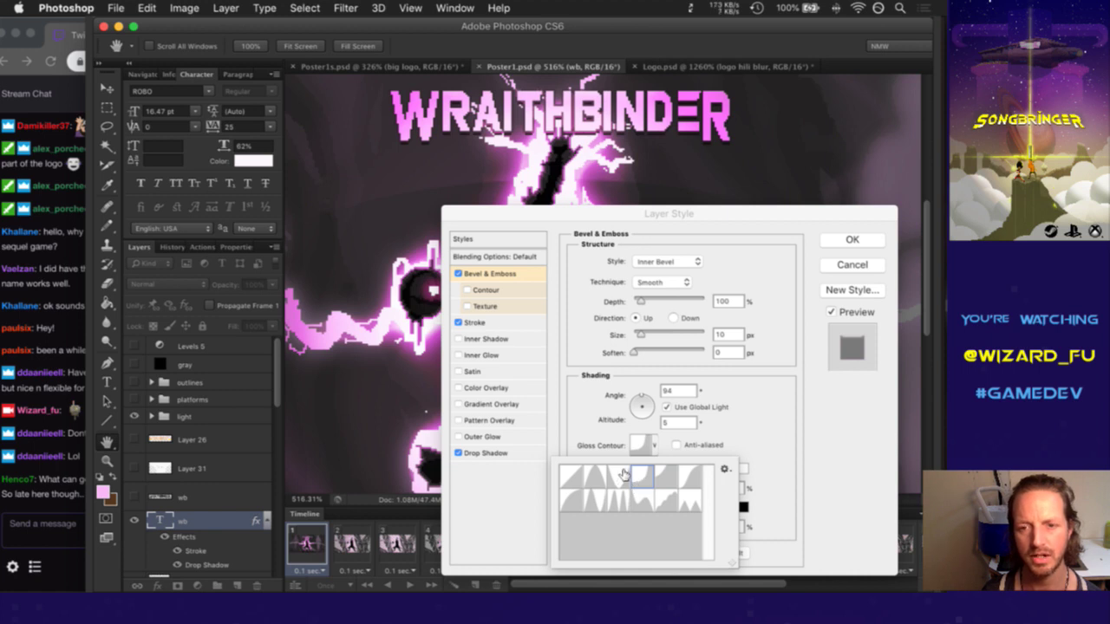
left_click(621, 479)
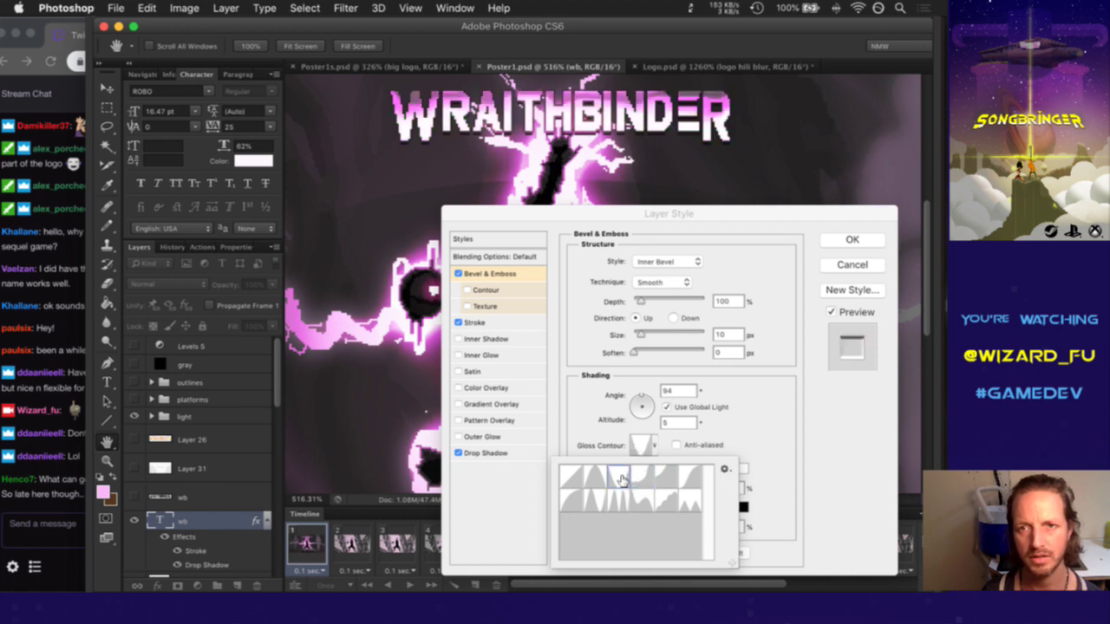
left_click(596, 478)
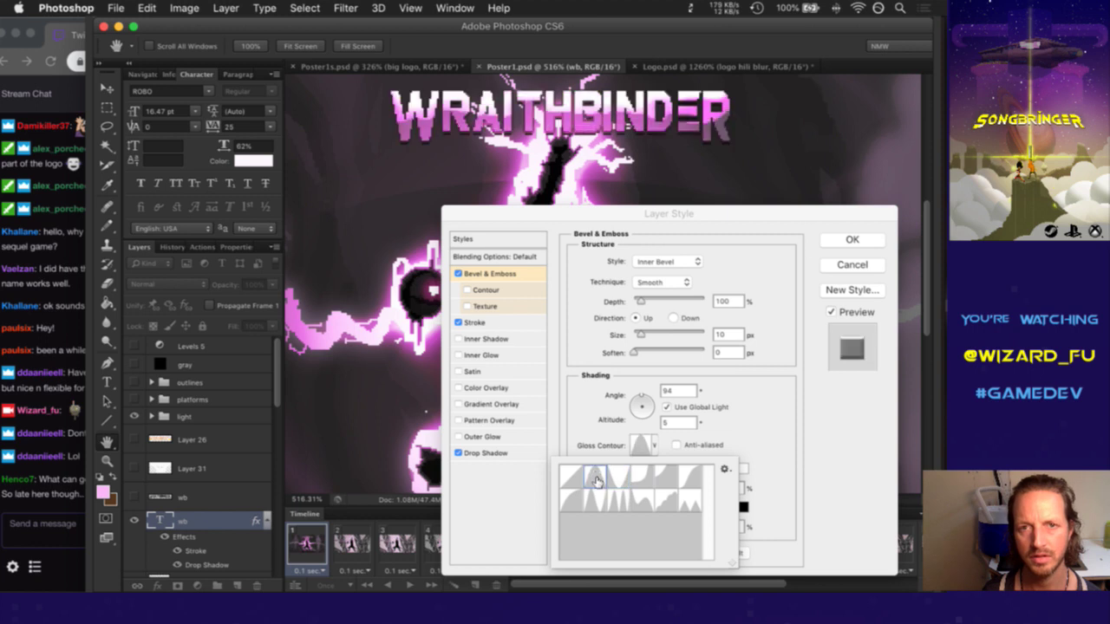
left_click(571, 477)
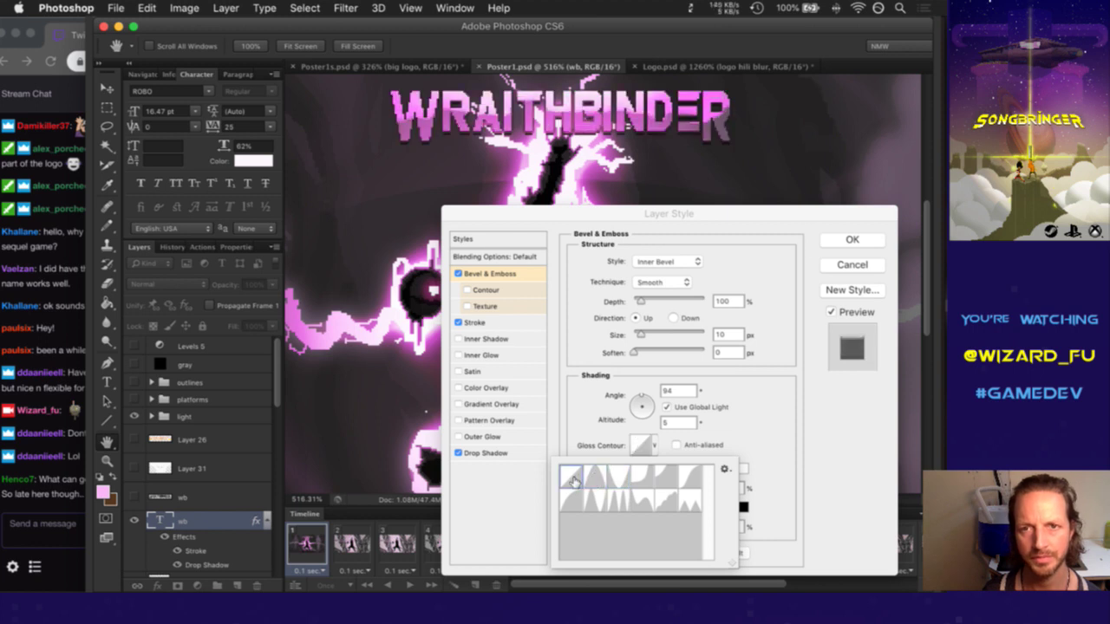
Set the bevel's gloss contour to the second preset in the second row and close the contour presets
left_click(575, 502)
left_click(594, 503)
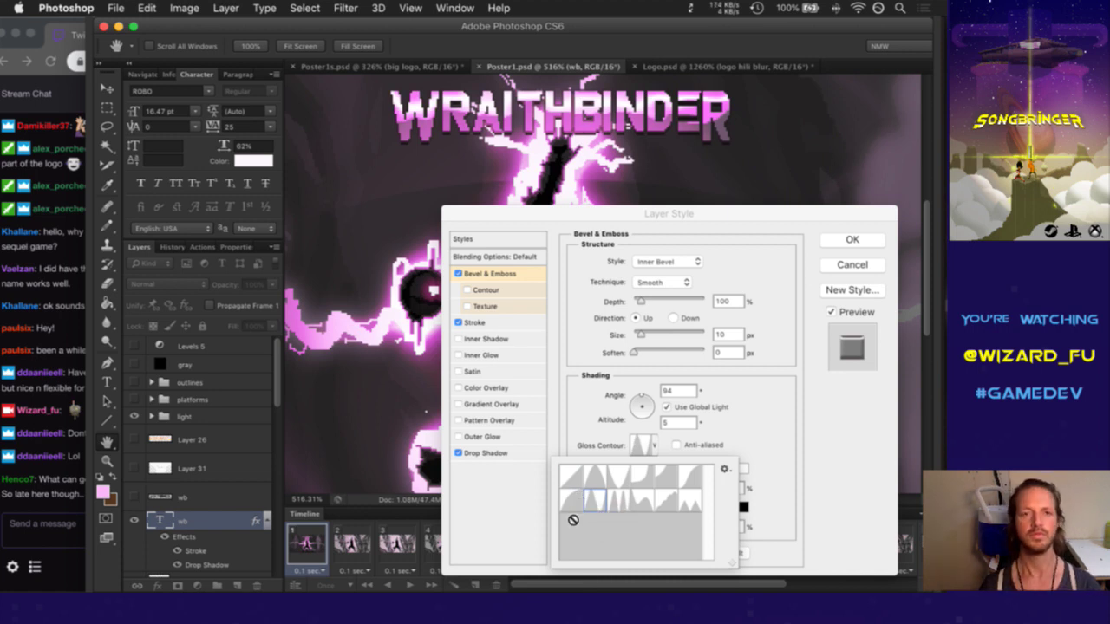
left_click(137, 80)
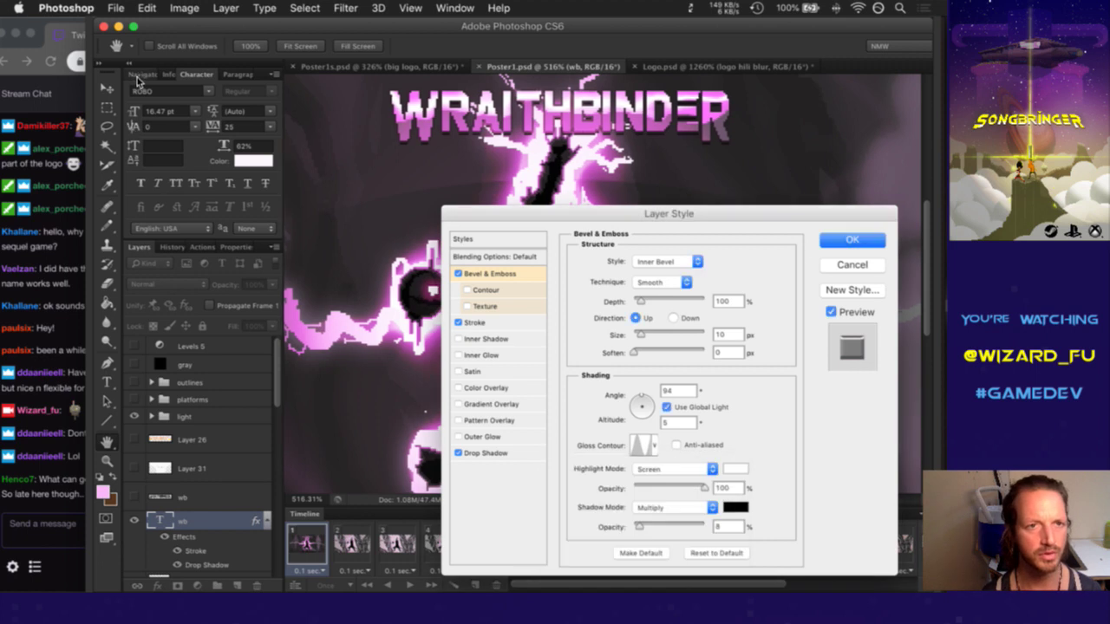
Apply the layer style and use the Navigator to view the whole title with the artwork around it
left_click(137, 79)
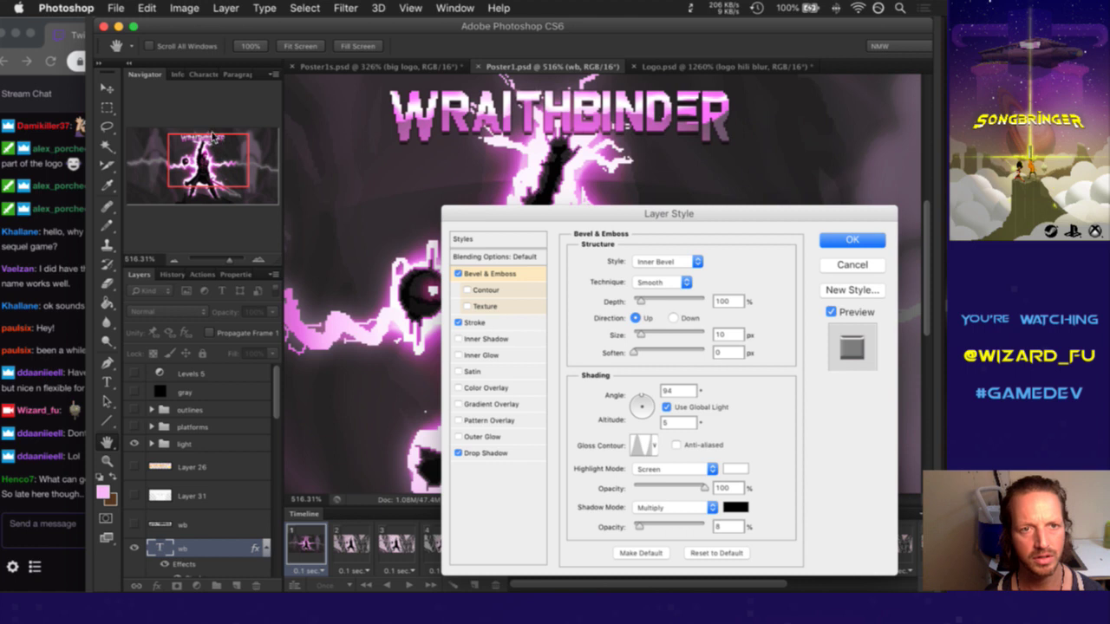
left_click(830, 245)
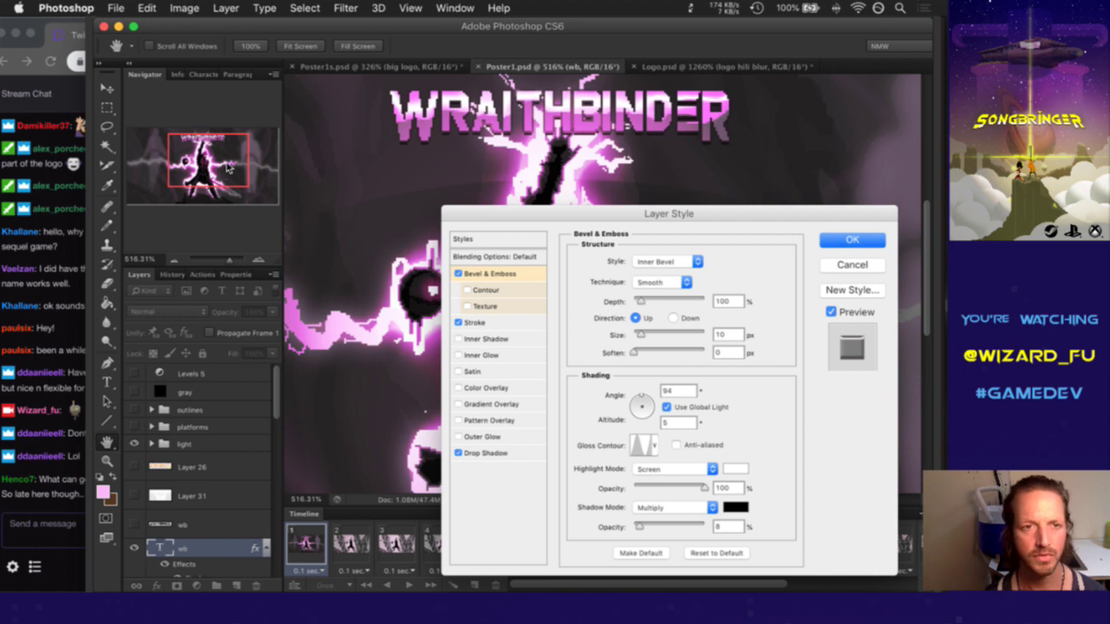
left_click_drag(223, 163, 219, 153)
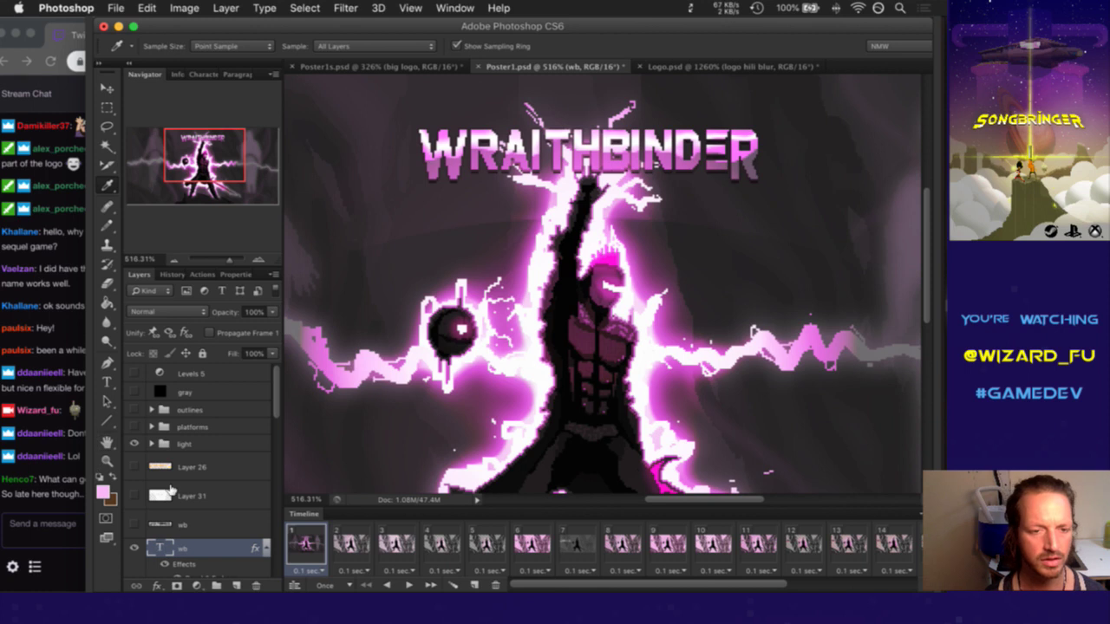
Reopen the wb title layer's Bevel & Emboss settings, compare the first second-row gloss contour and reselect the second one
double_click(210, 549)
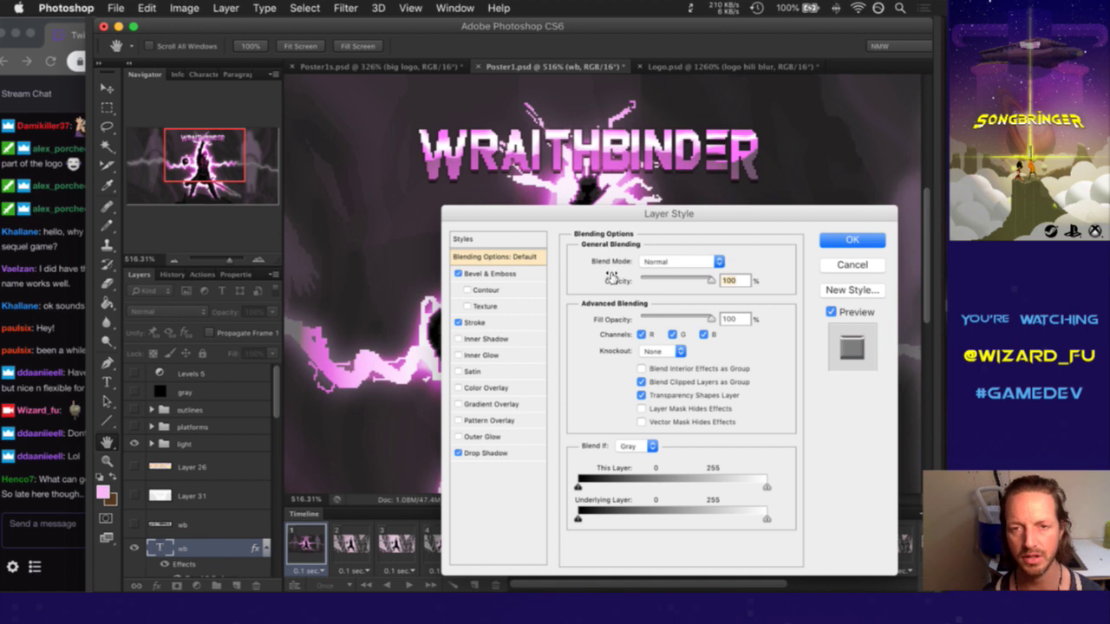
left_click(505, 276)
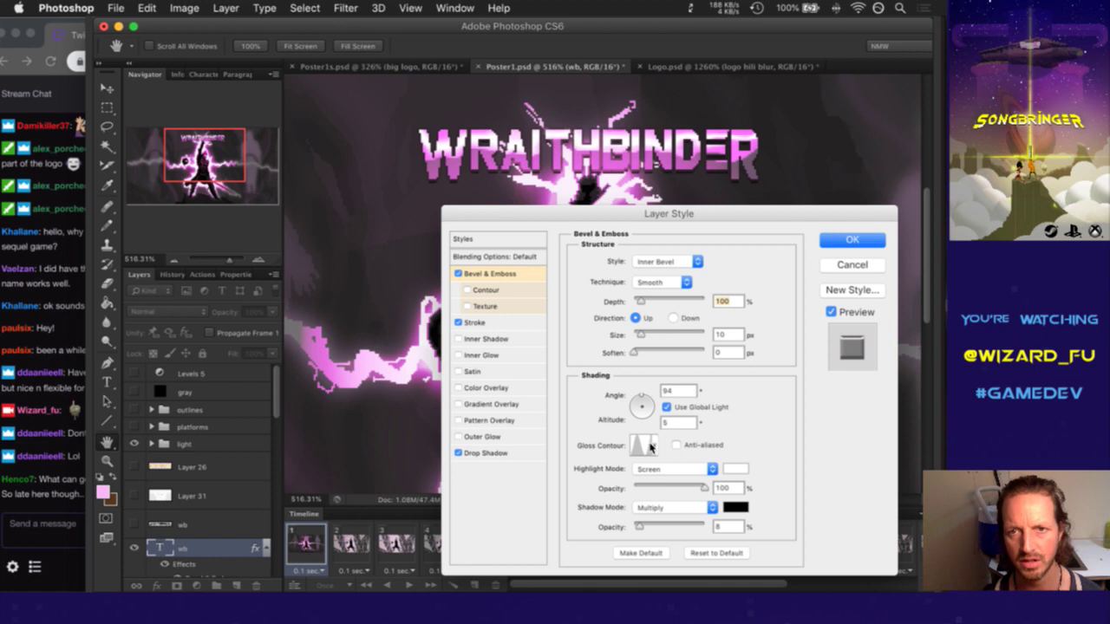
left_click(652, 446)
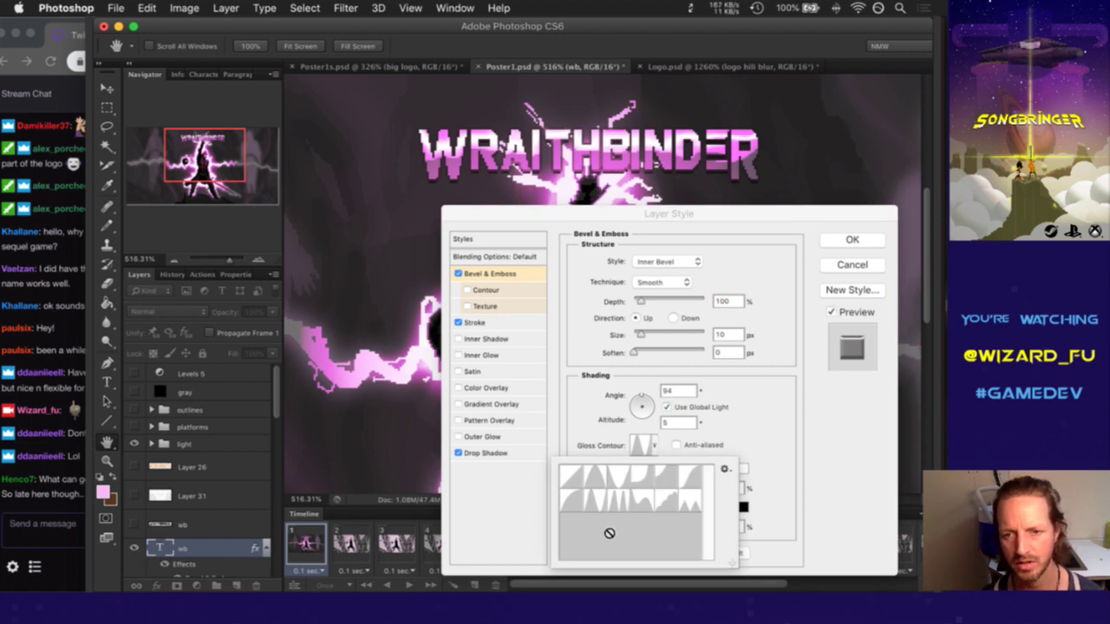
left_click(572, 499)
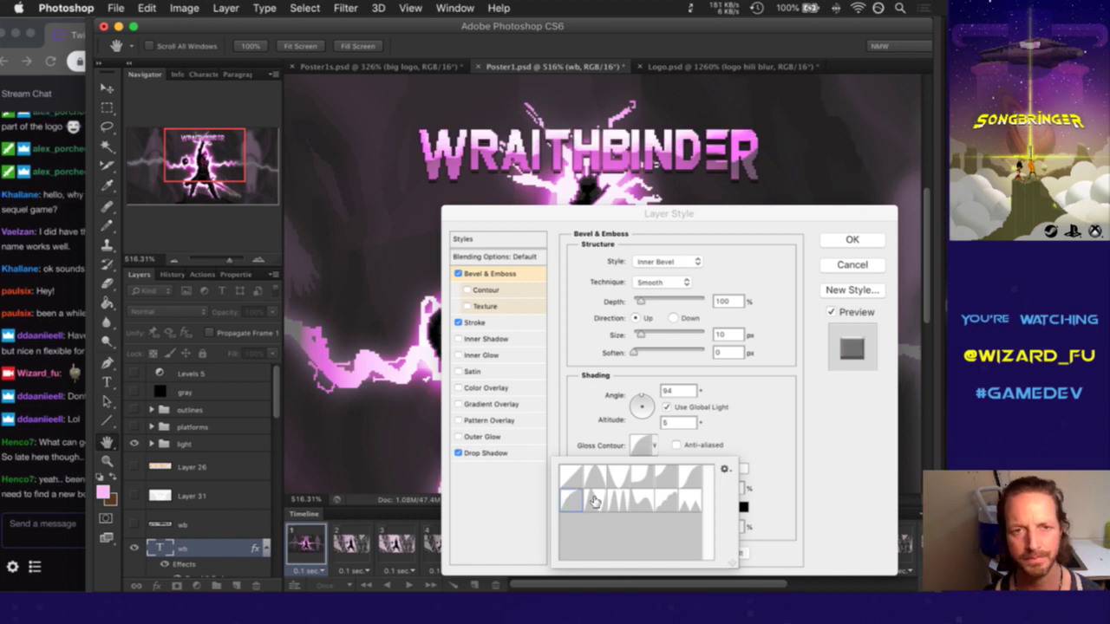
left_click(595, 501)
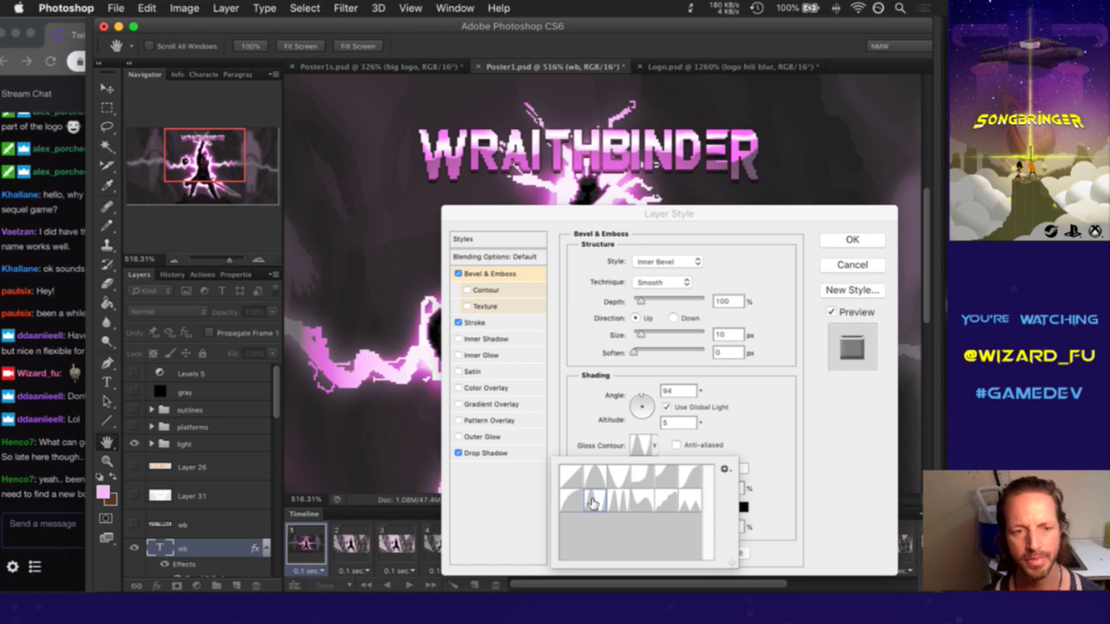
left_click(62, 503)
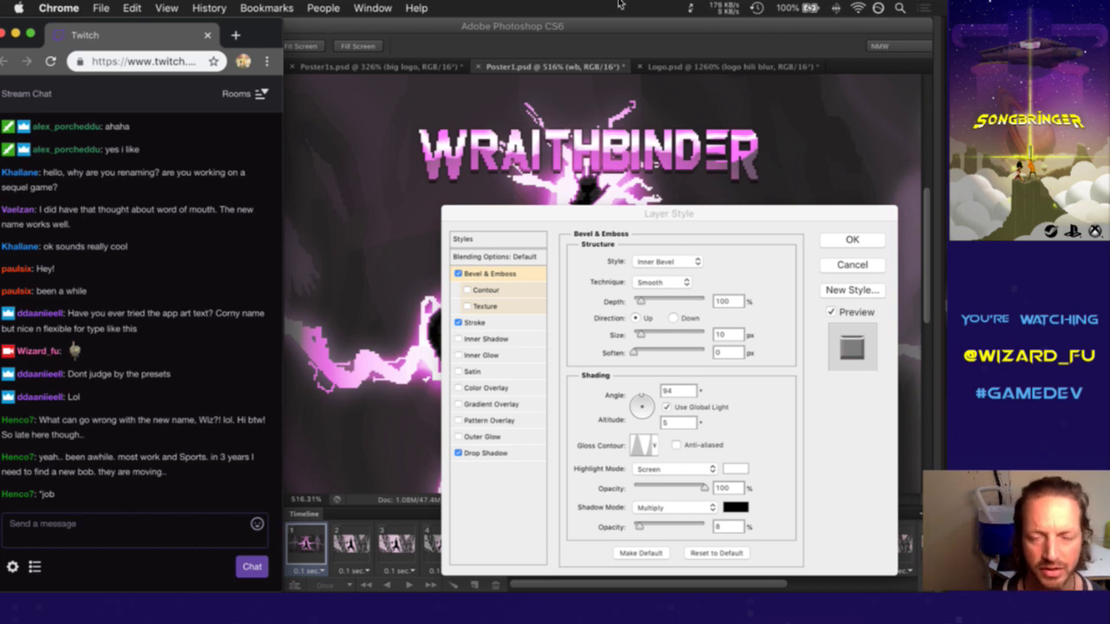
Try global light angles of 85, 80, 70, 60 and 50 degrees on the title's bevel
left_click(738, 214)
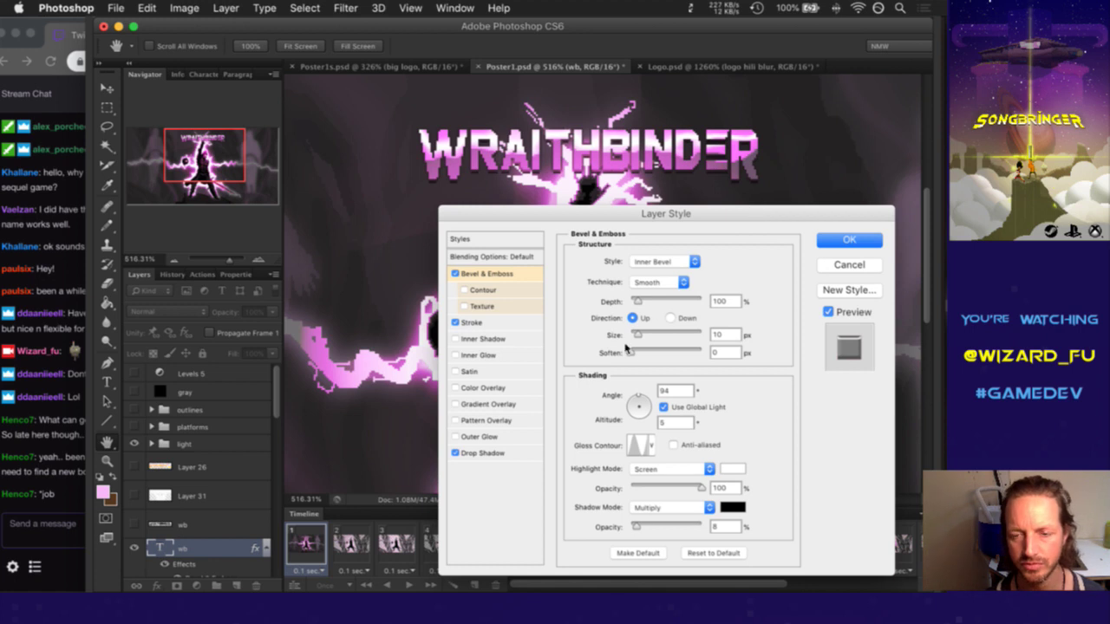
double_click(668, 391)
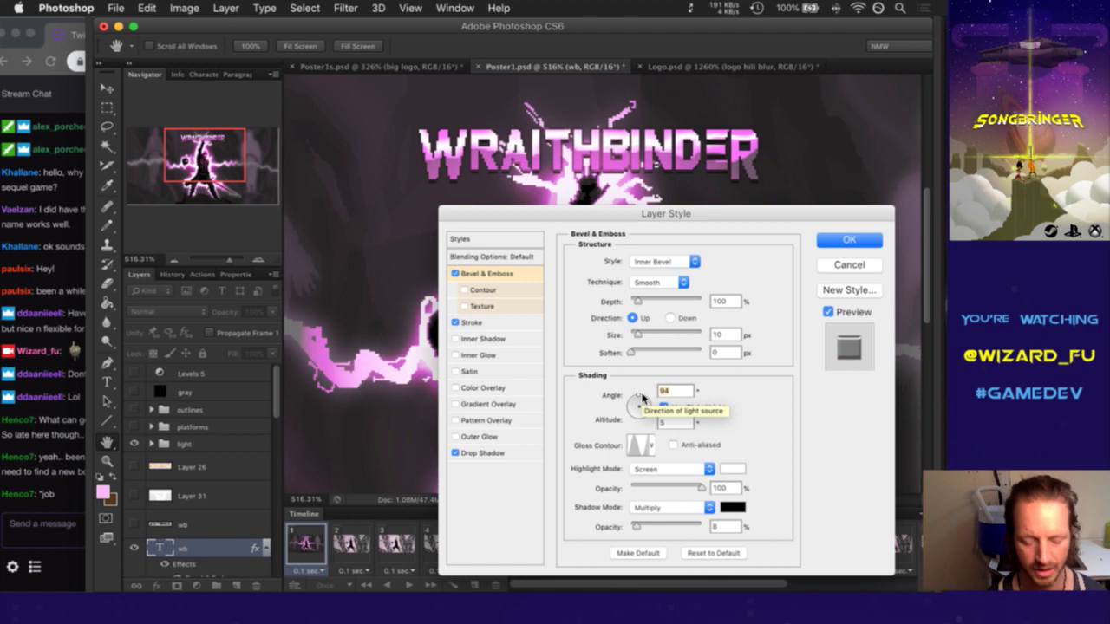
type("85")
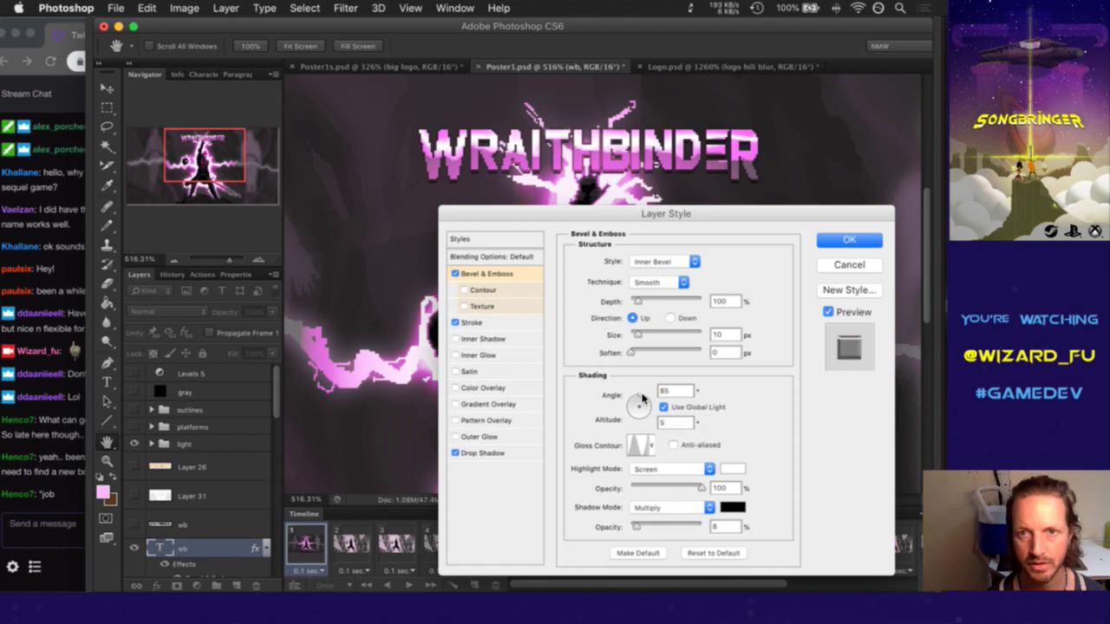
key("BackSpace")
type("0")
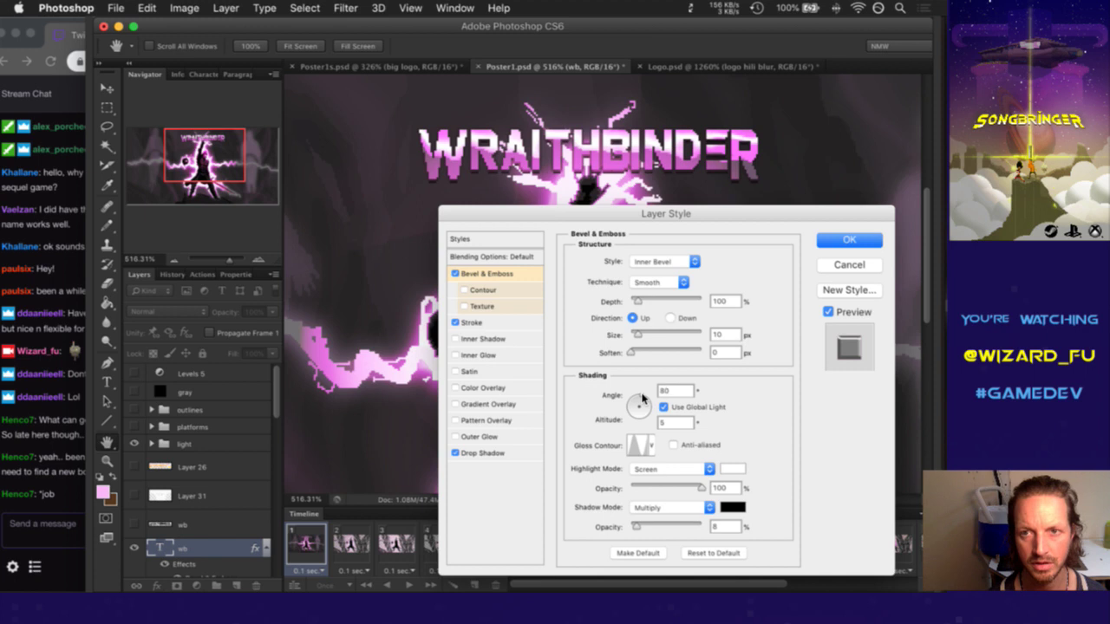
key("BackSpace")
key("BackSpace")
type("70")
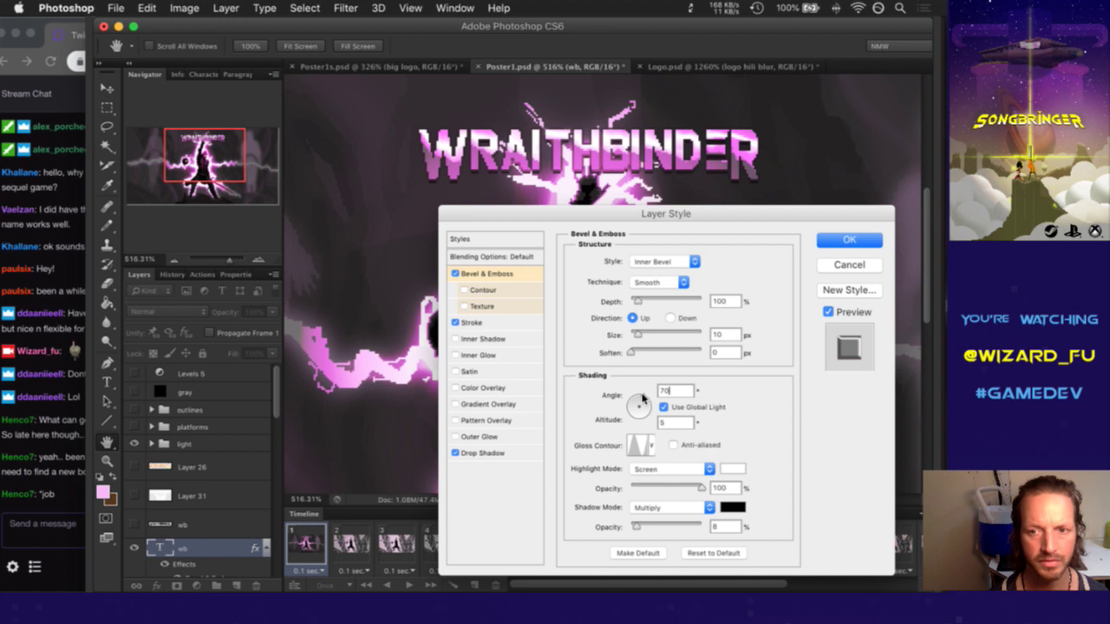
key("shift+Down")
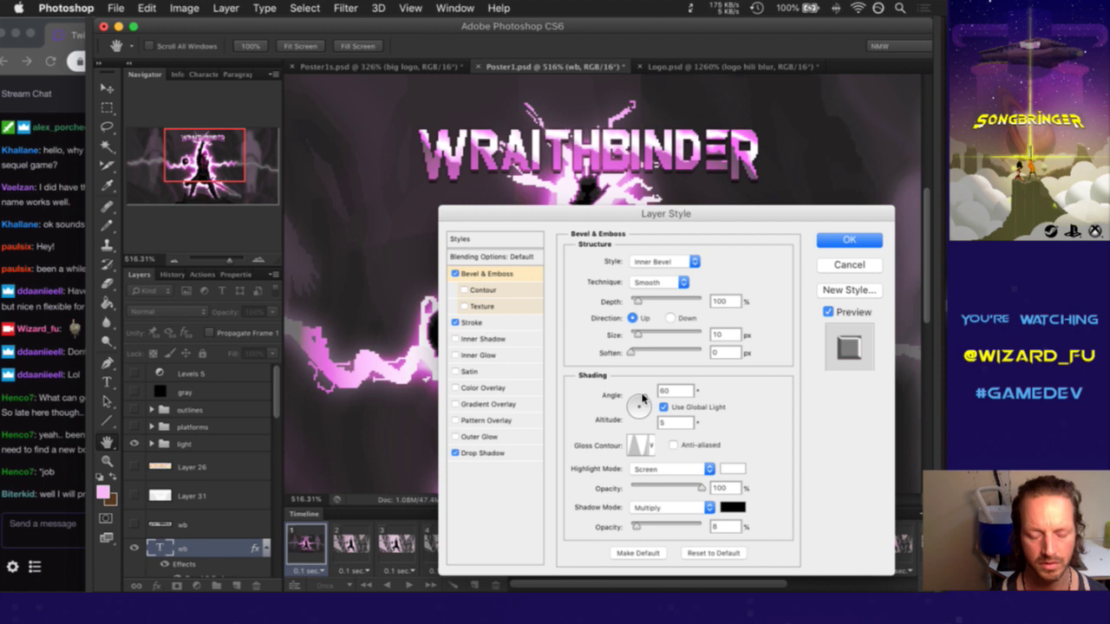
key("shift+Down")
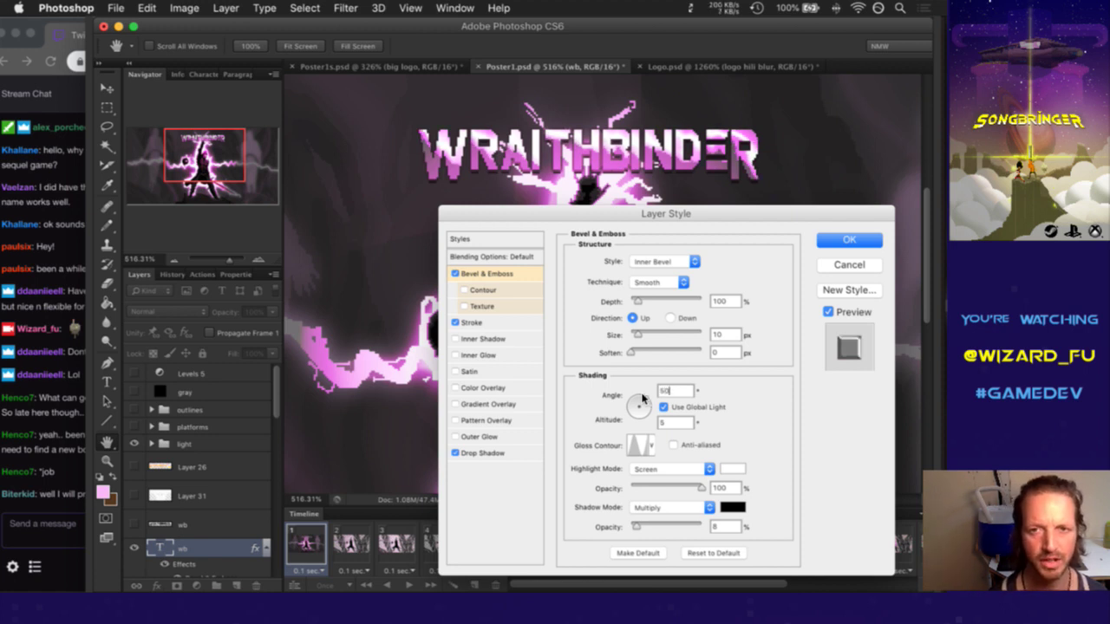
Switch to the Twitch chat in Chrome, read the newest viewer messages and send the reply "welp"
key("super+Tab")
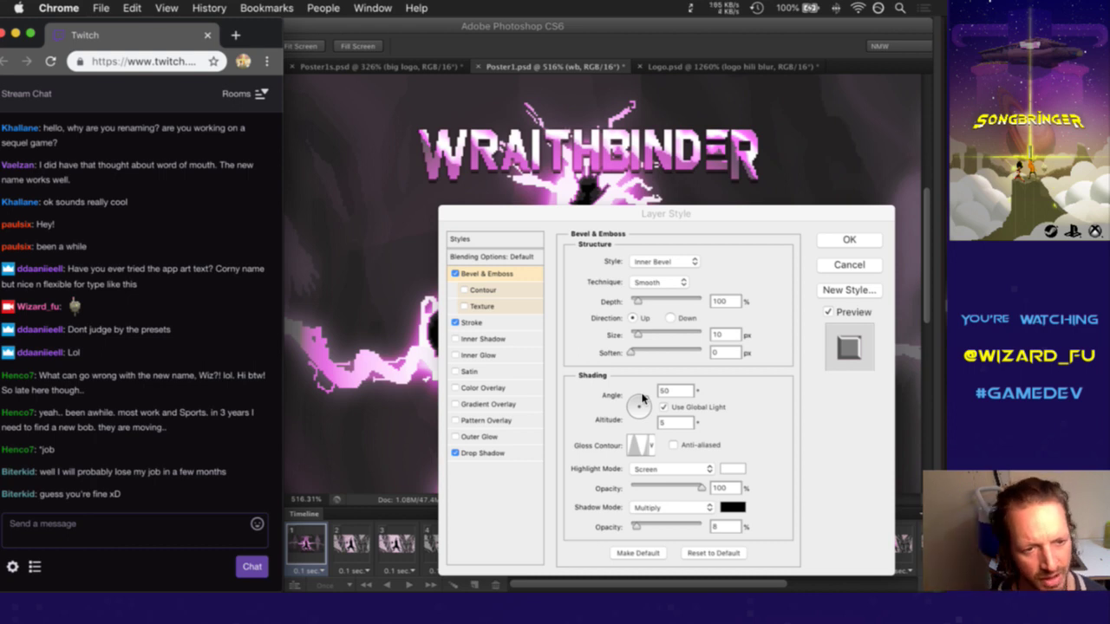
key("super+Tab")
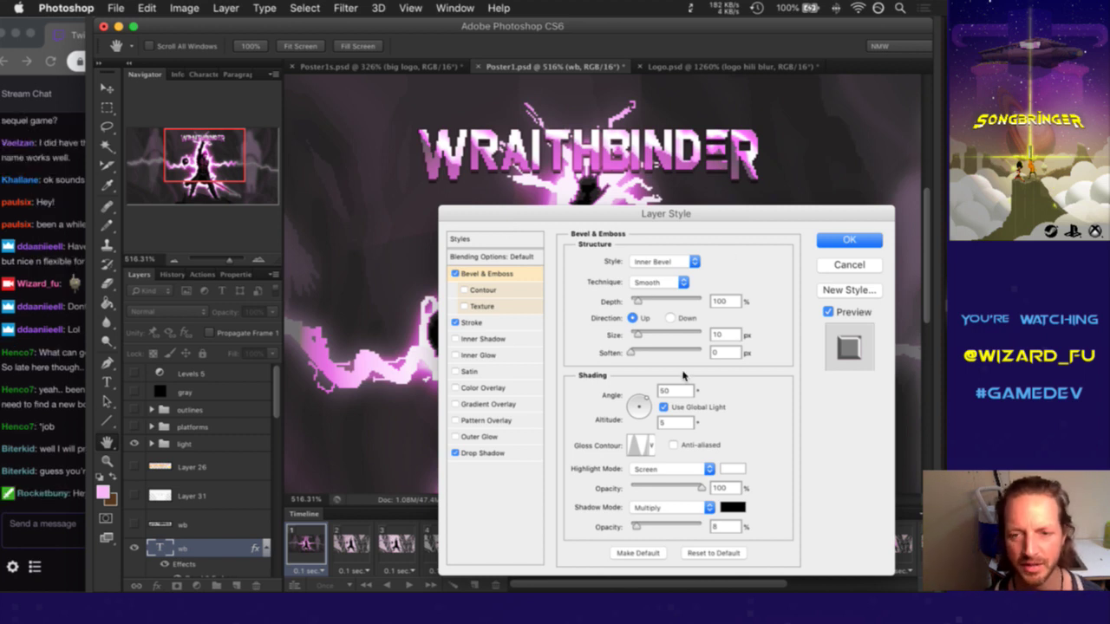
double_click(675, 391)
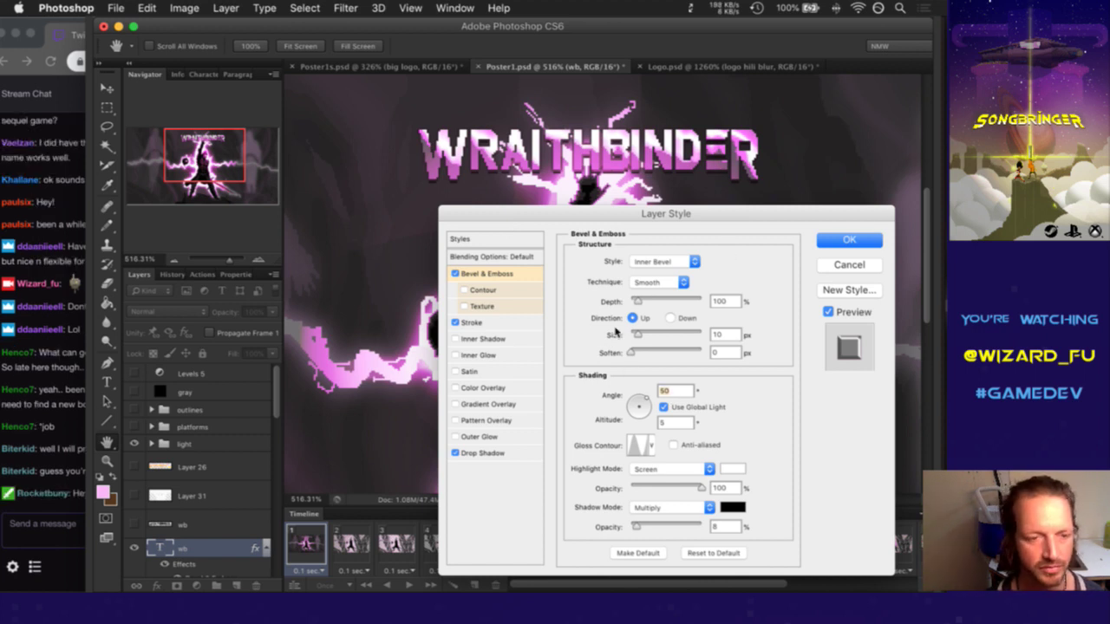
key("super+Tab")
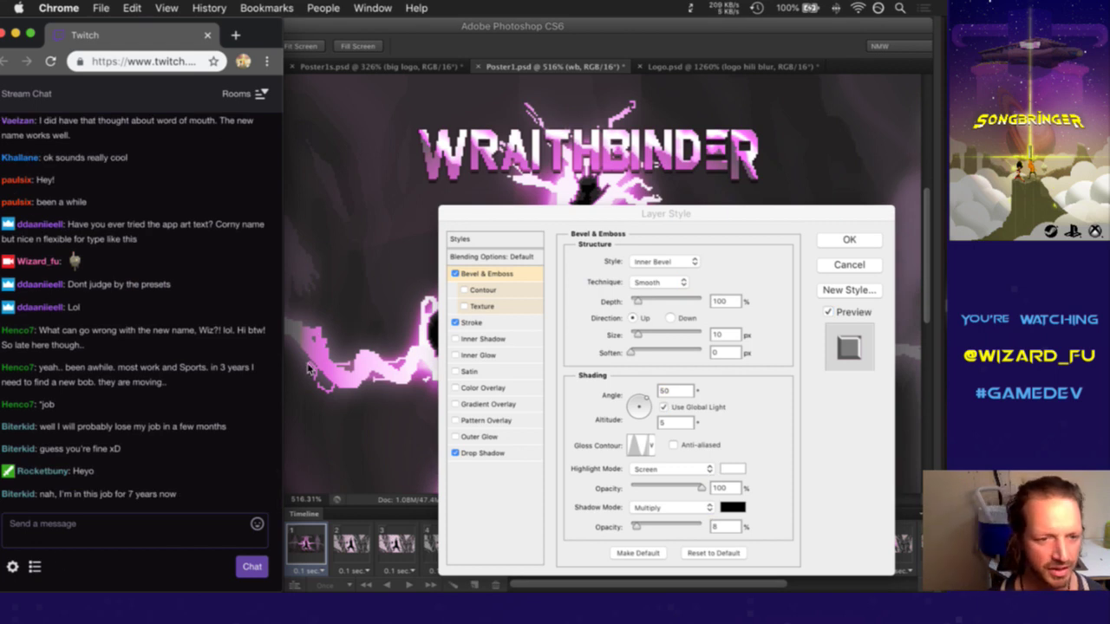
left_click_drag(58, 494, 149, 496)
double_click(164, 495)
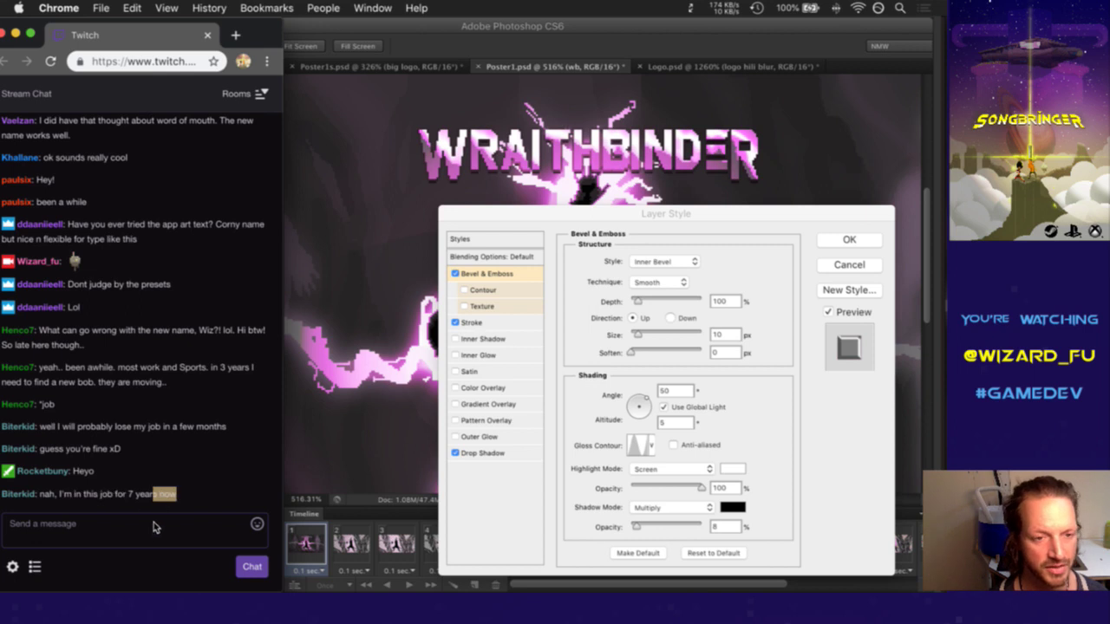
left_click(162, 516)
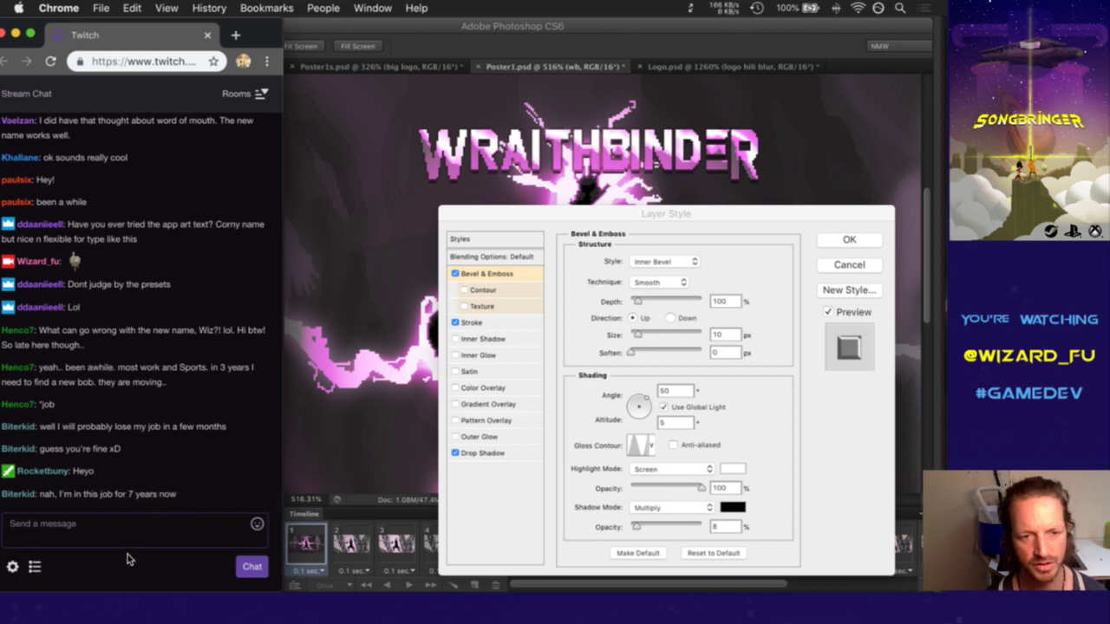
left_click(125, 539)
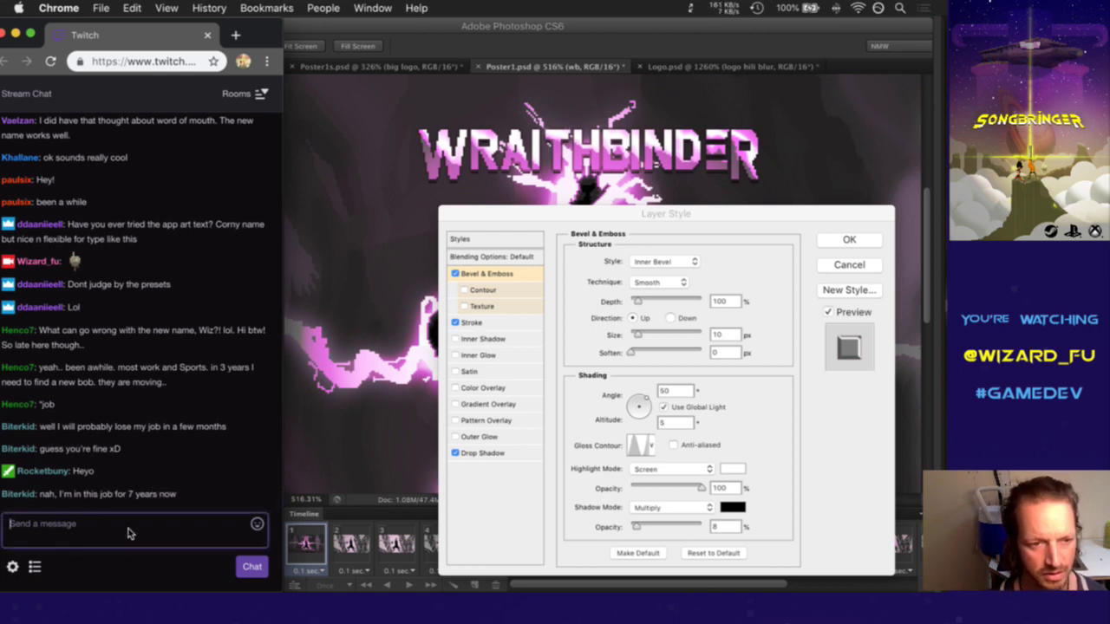
type("welp")
key("Return")
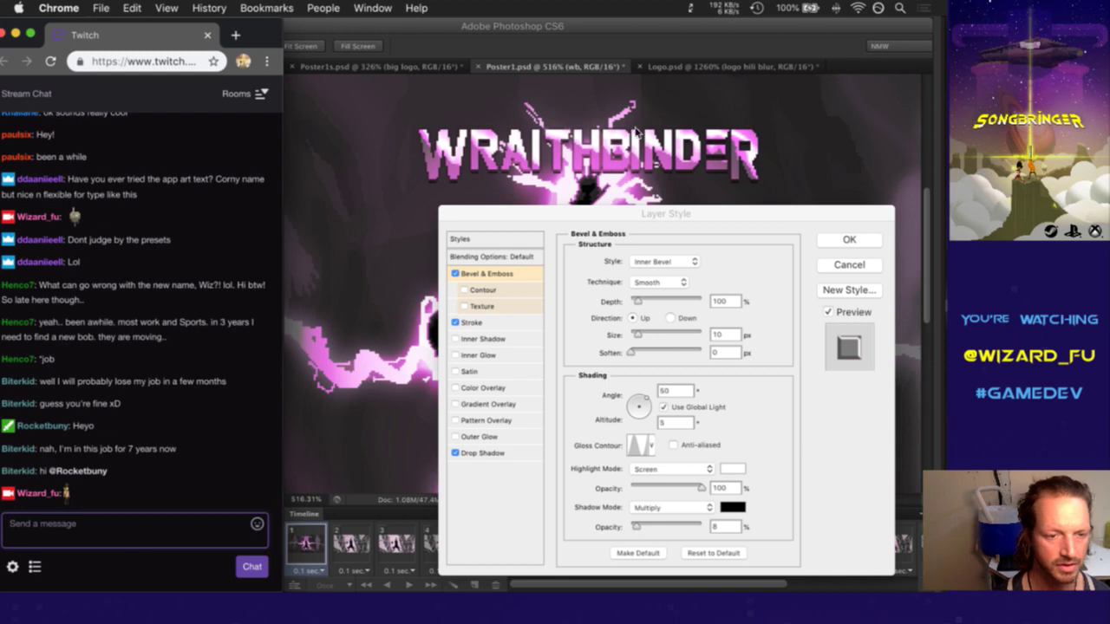
Return to Photoshop and test bevel light angles of 40 and 0 degrees, ending on -50 degrees
left_click(686, 229)
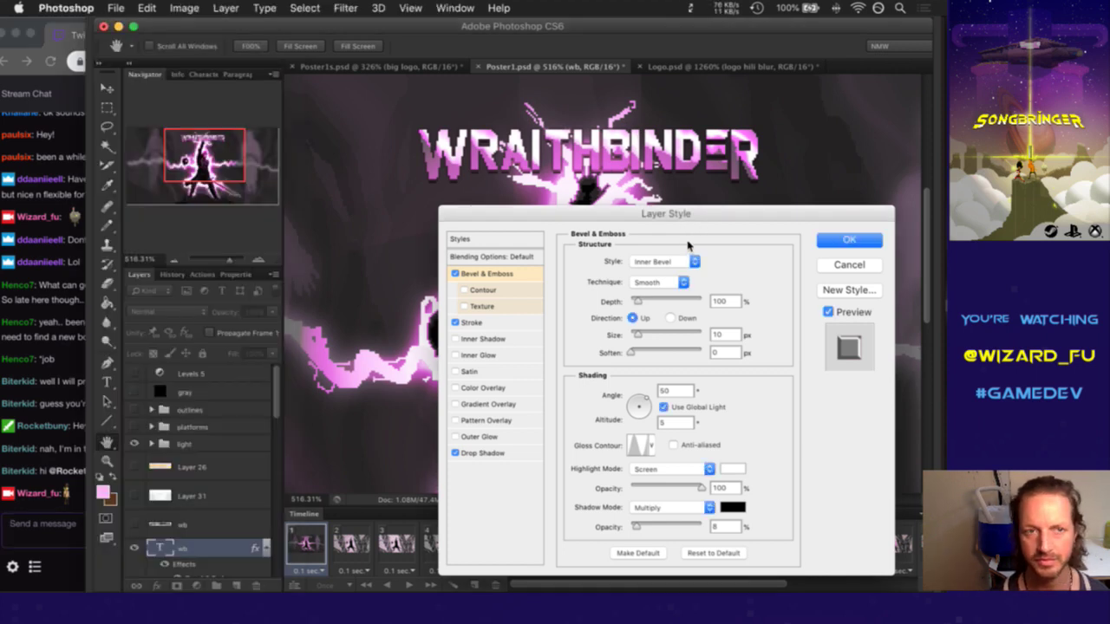
double_click(665, 392)
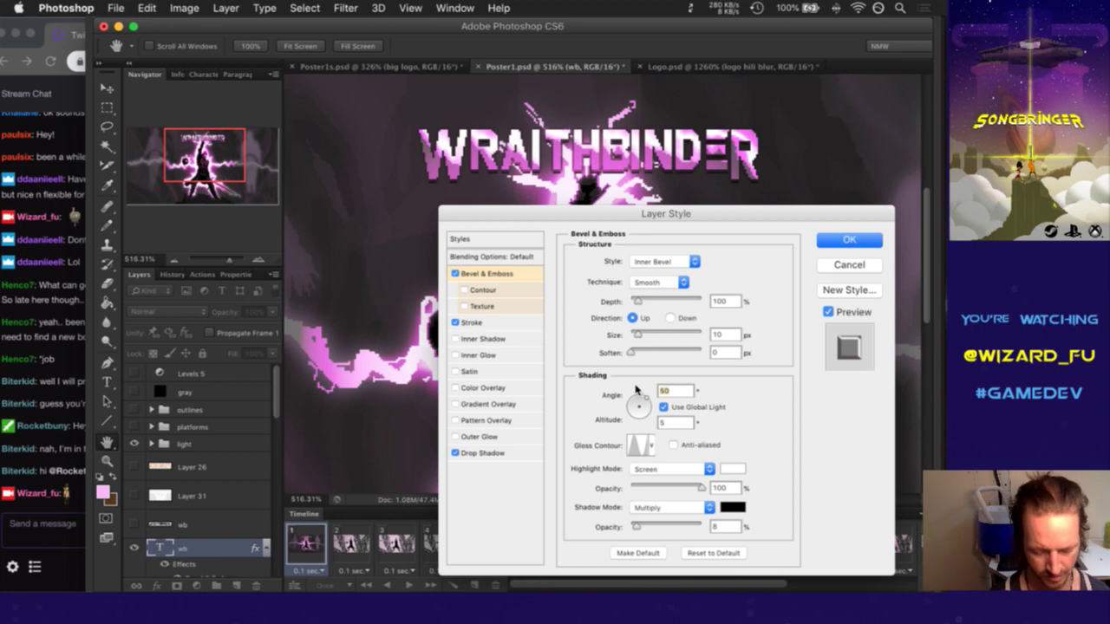
type("40")
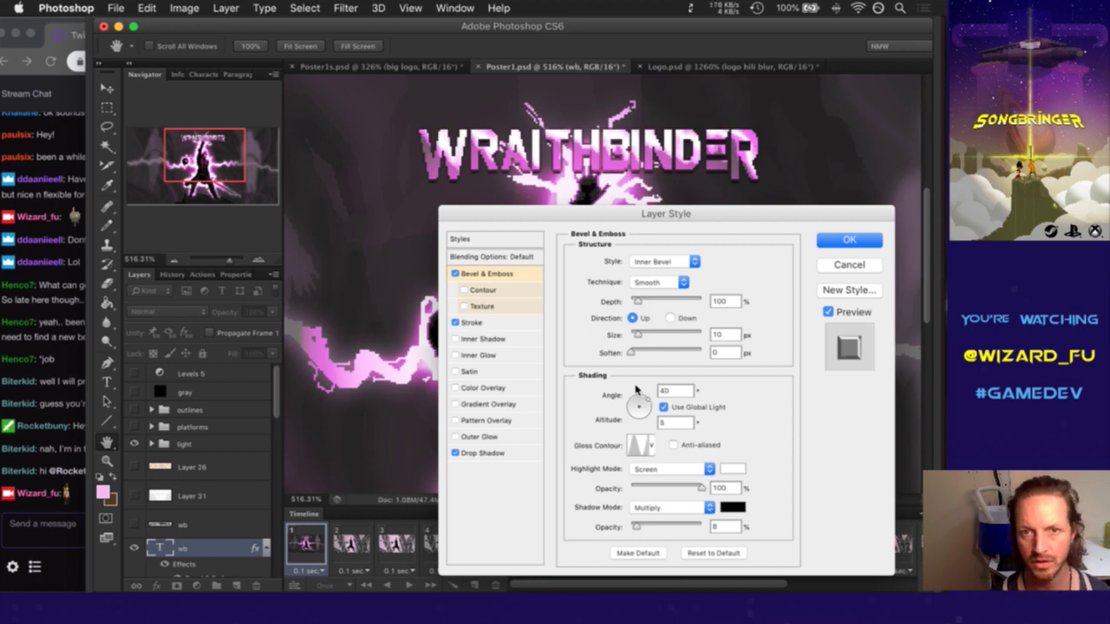
key("BackSpace")
key("BackSpace")
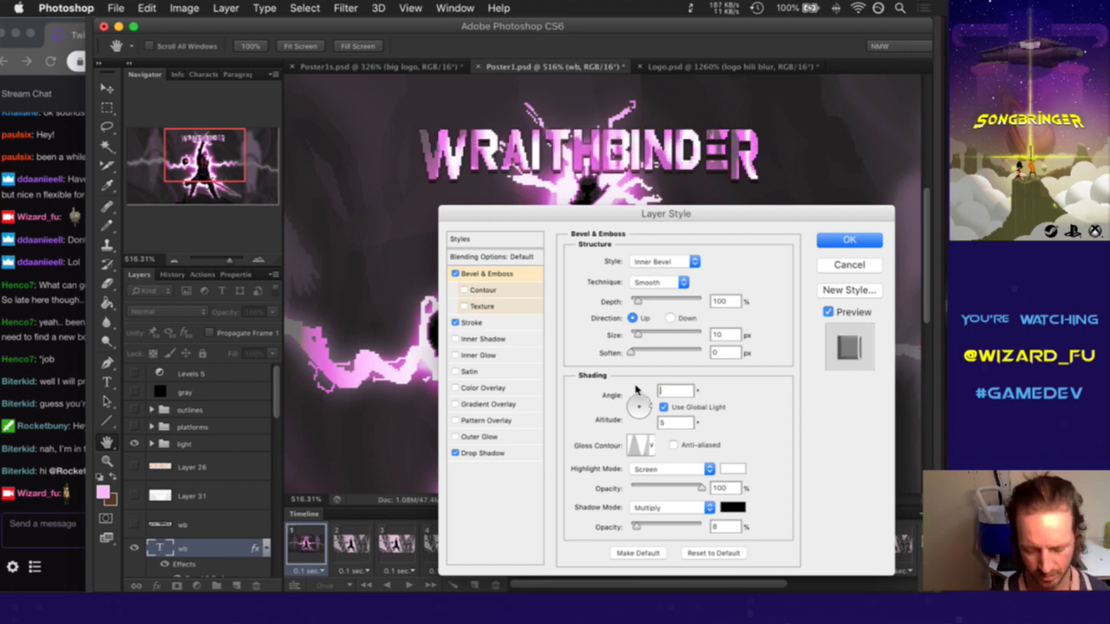
type("0")
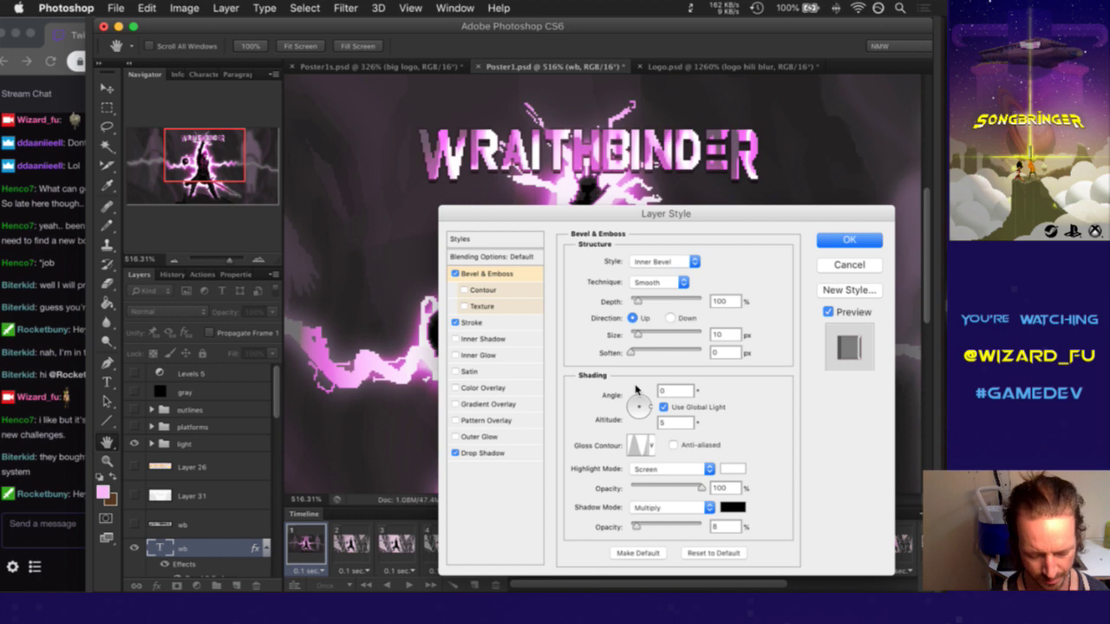
key("Down")
type("0")
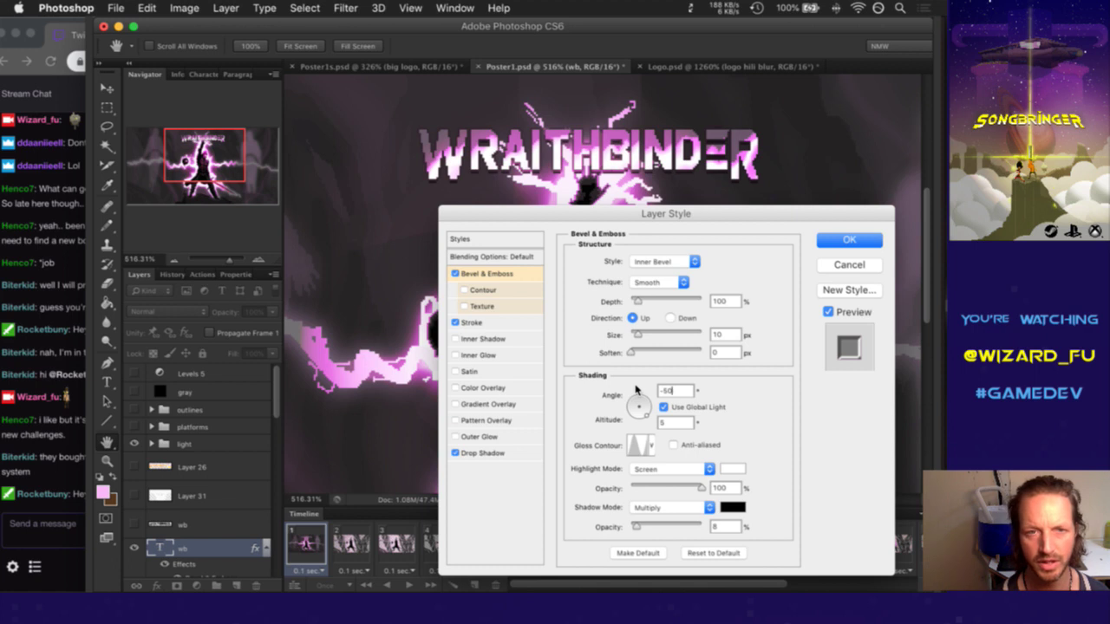
Lower the bevel's light angle further, trying -60 degrees and setting it to -70 degrees
key("BackSpace")
key("BackSpace")
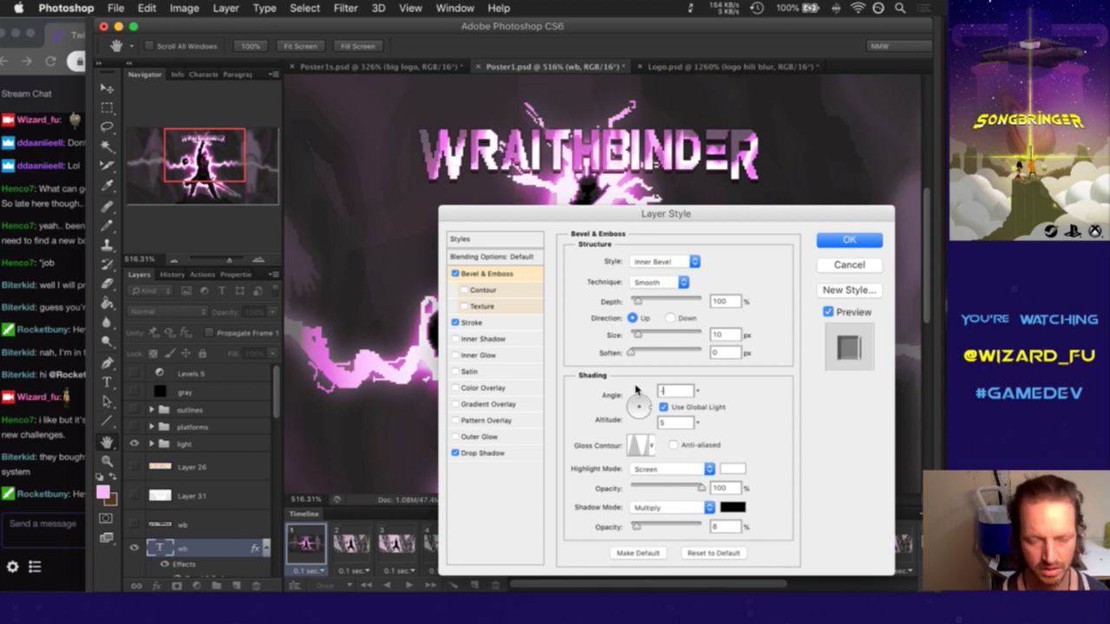
type("60")
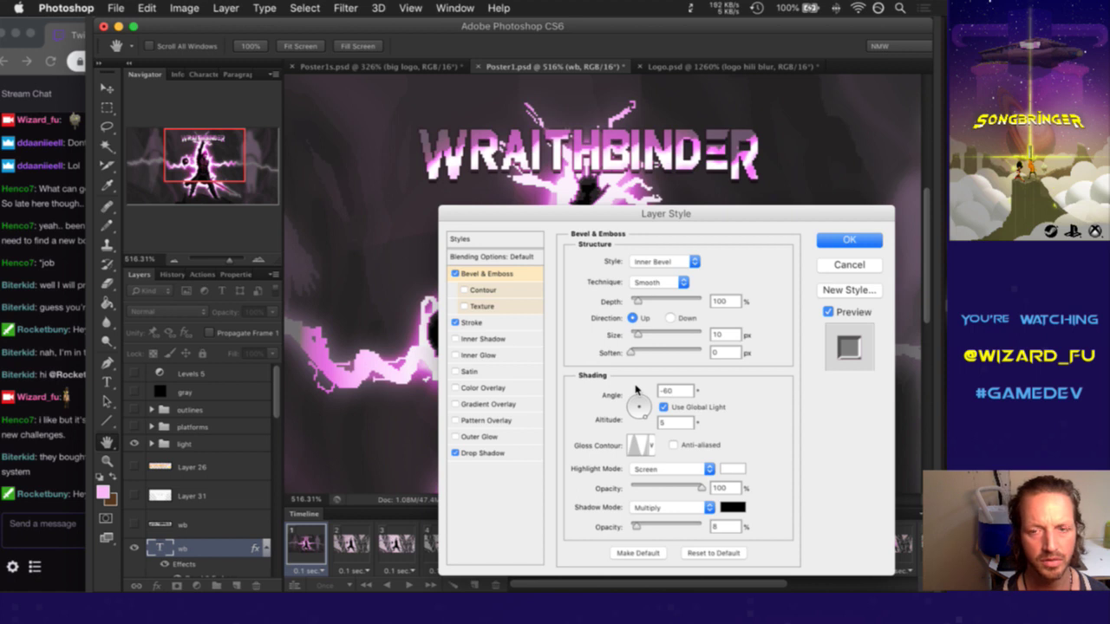
key("BackSpace")
key("BackSpace")
type("7")
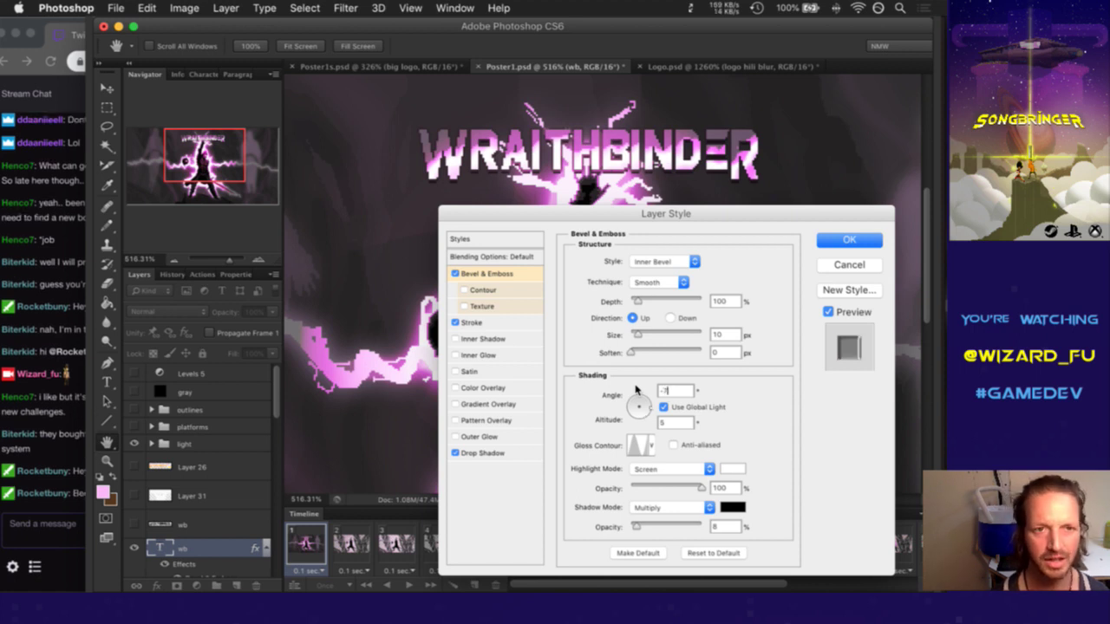
type("0")
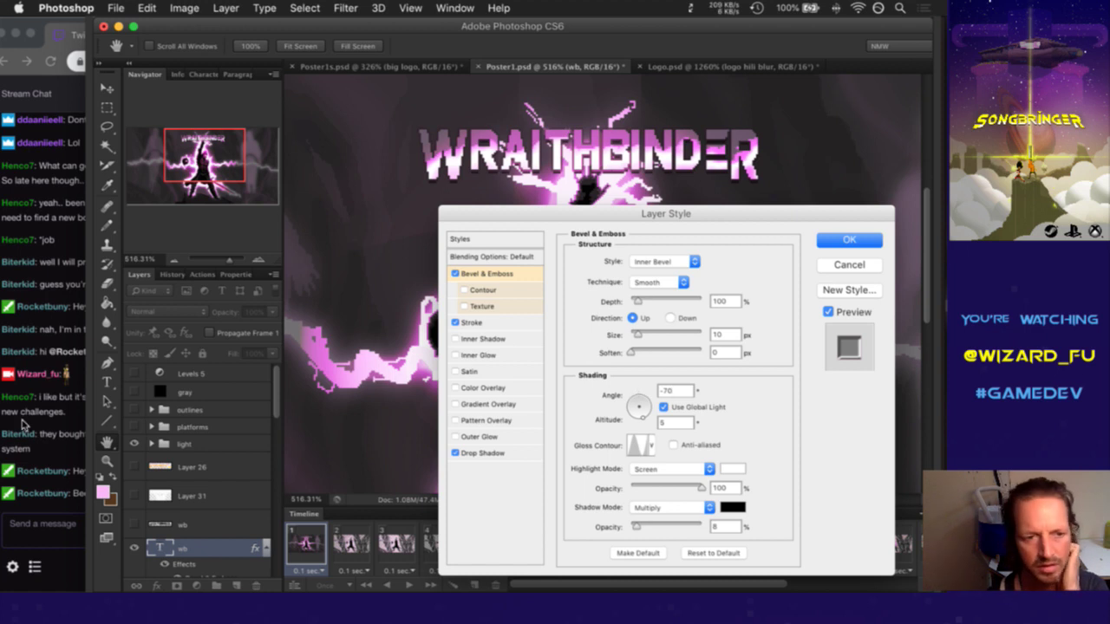
Switch to the Twitch chat in Chrome and read the viewers' latest messages
left_click(59, 436)
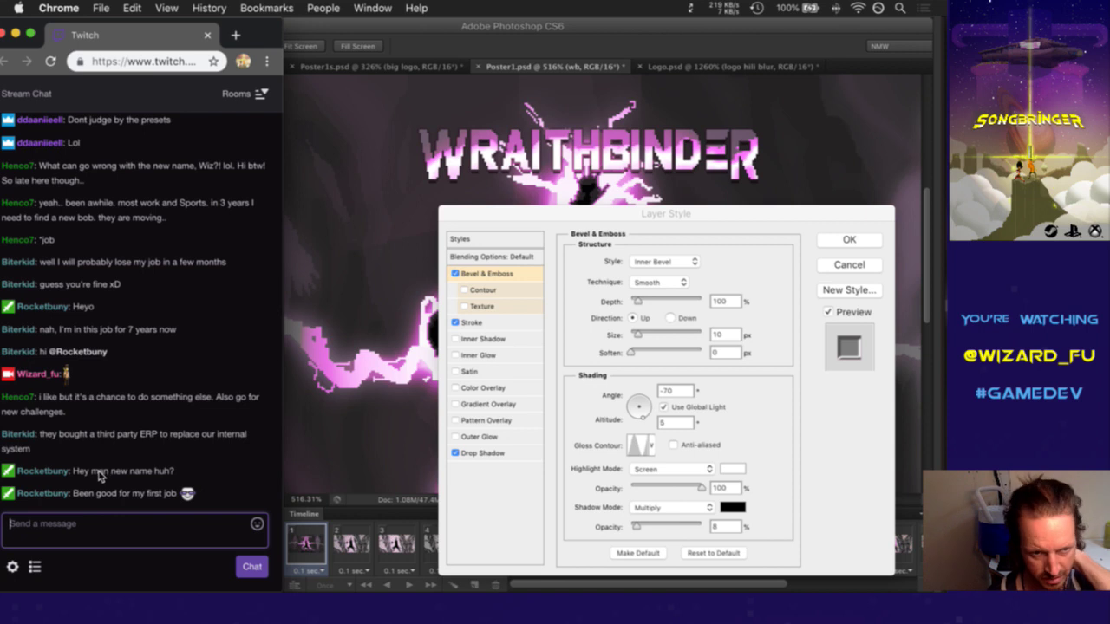
left_click_drag(99, 472, 138, 473)
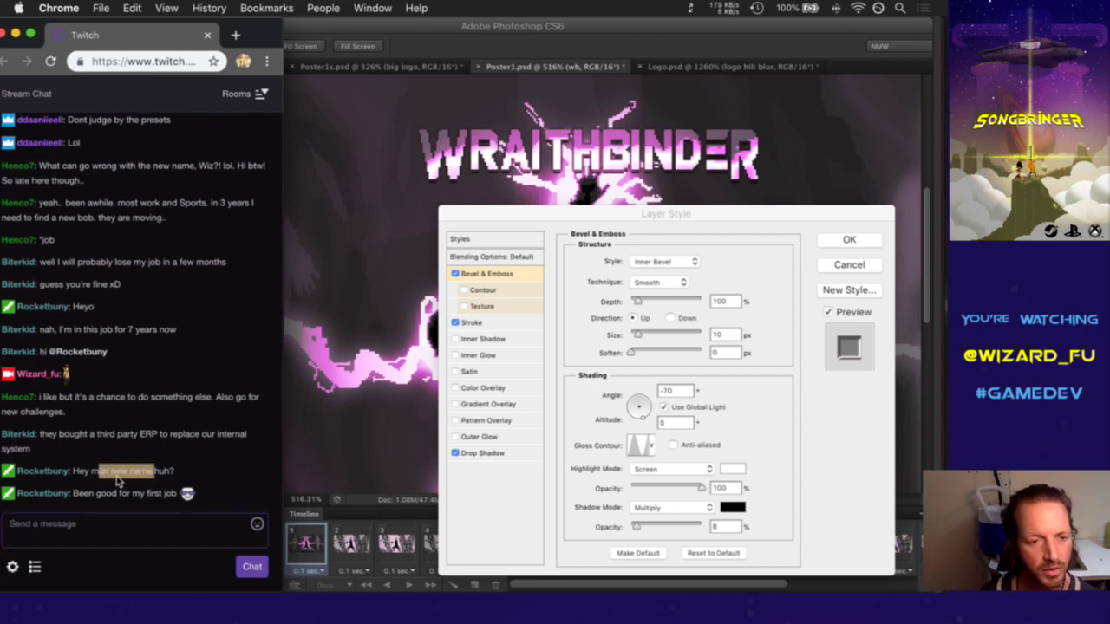
left_click(114, 482)
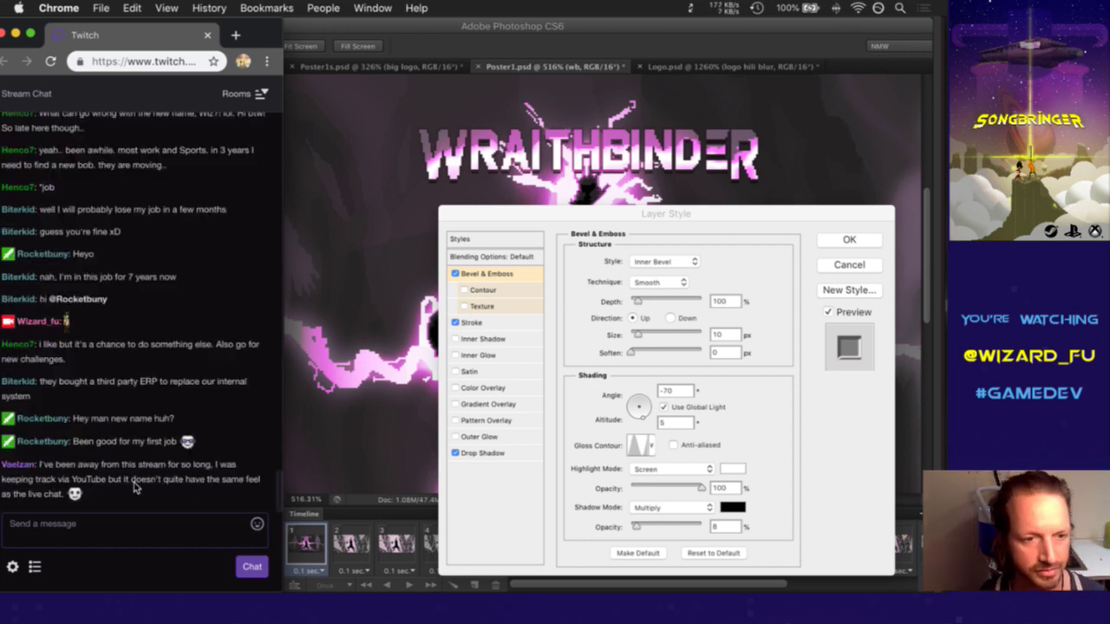
triple_click(53, 479)
left_click(117, 495)
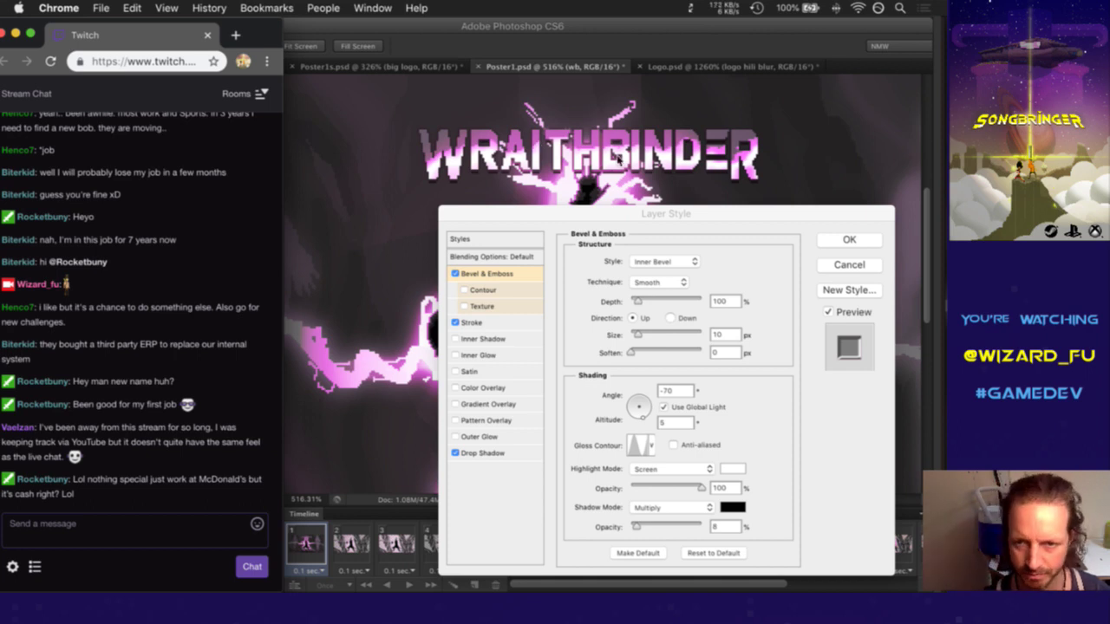
Return to Photoshop and try a bevel light angle of -80 degrees before restoring it to -70 degrees
left_click(748, 237)
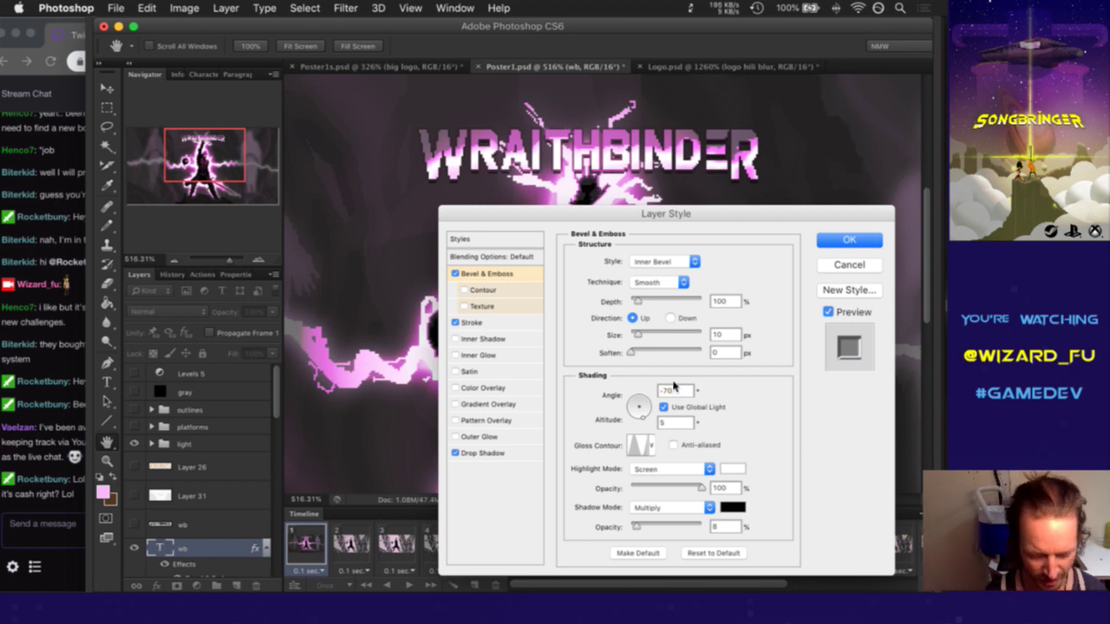
key("BackSpace")
key("BackSpace")
type("80")
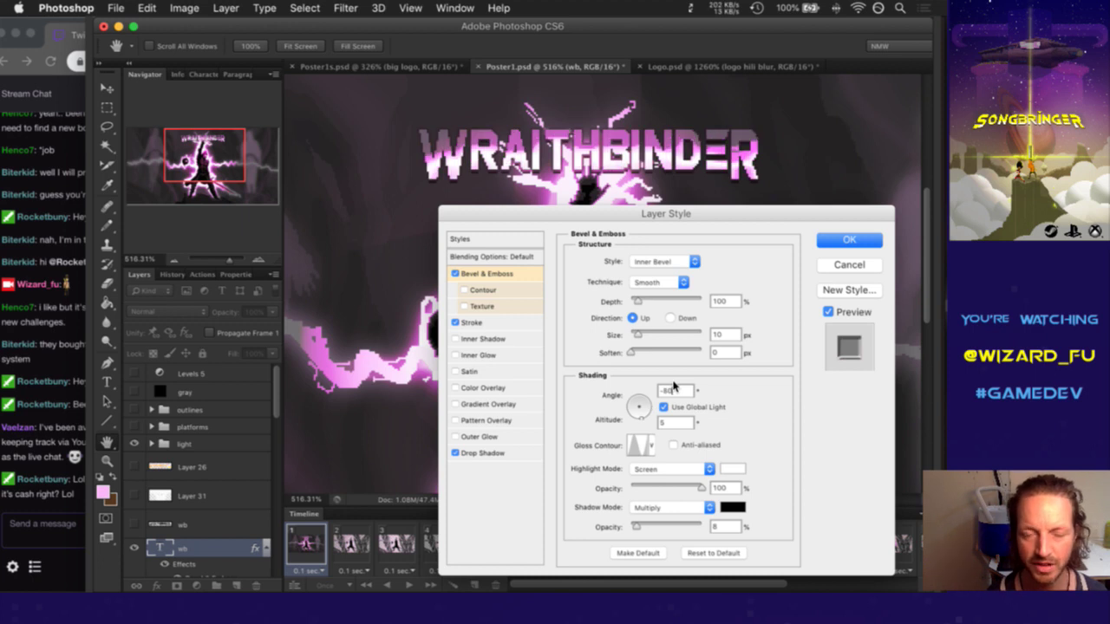
key("BackSpace")
key("BackSpace")
key("BackSpace")
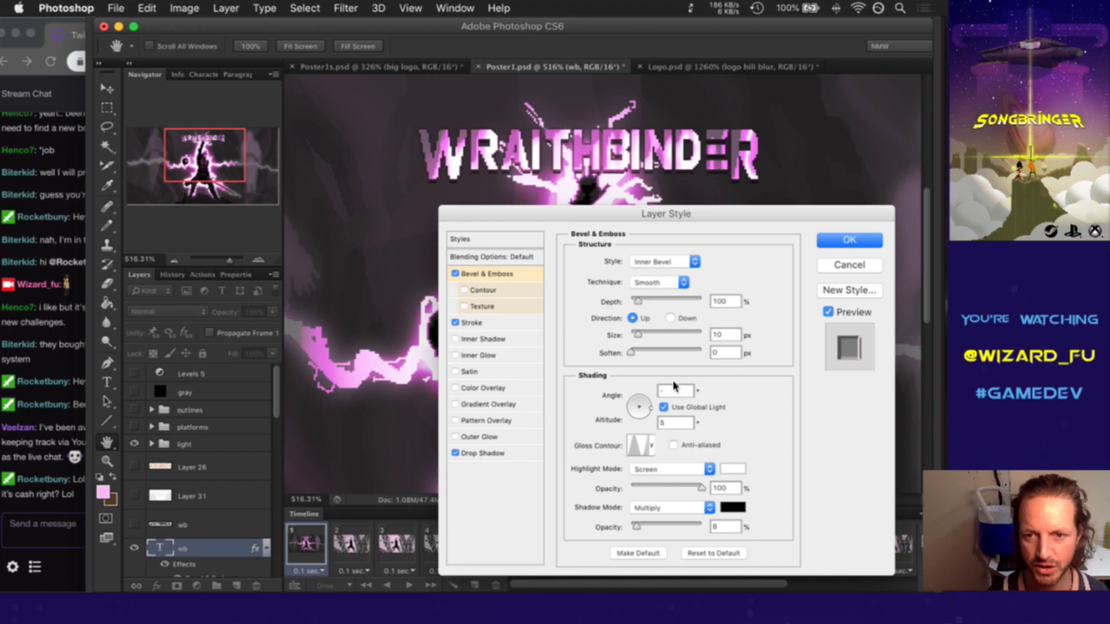
type("-70")
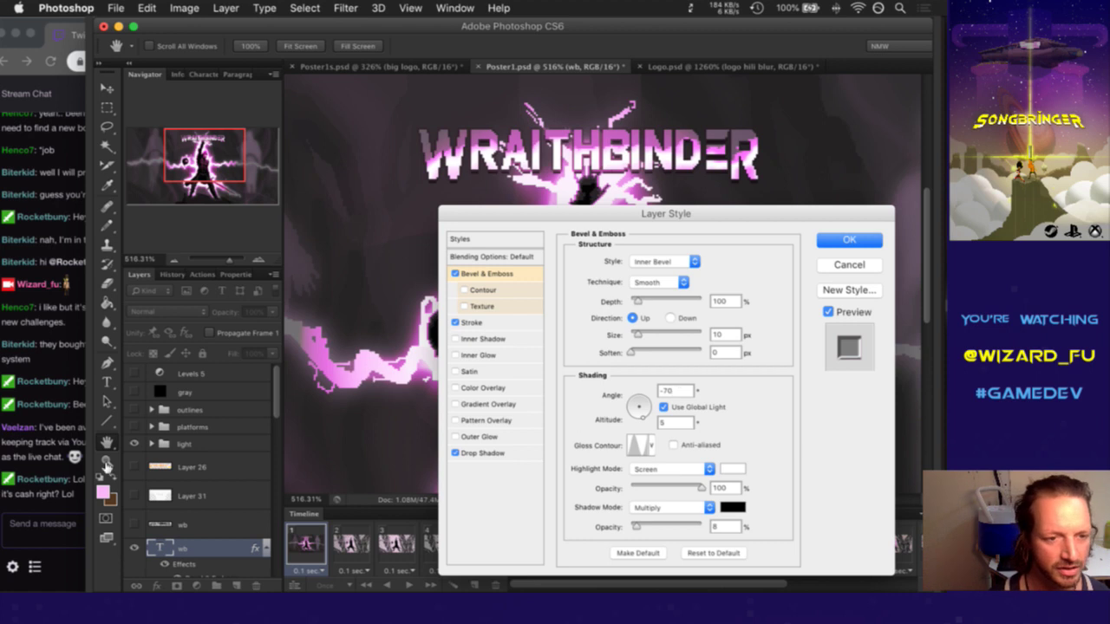
Check the Twitch chat in Chrome, return to Photoshop and test bevel light angles of -80, -75 and -72 degrees, ending on -70
left_click(71, 509)
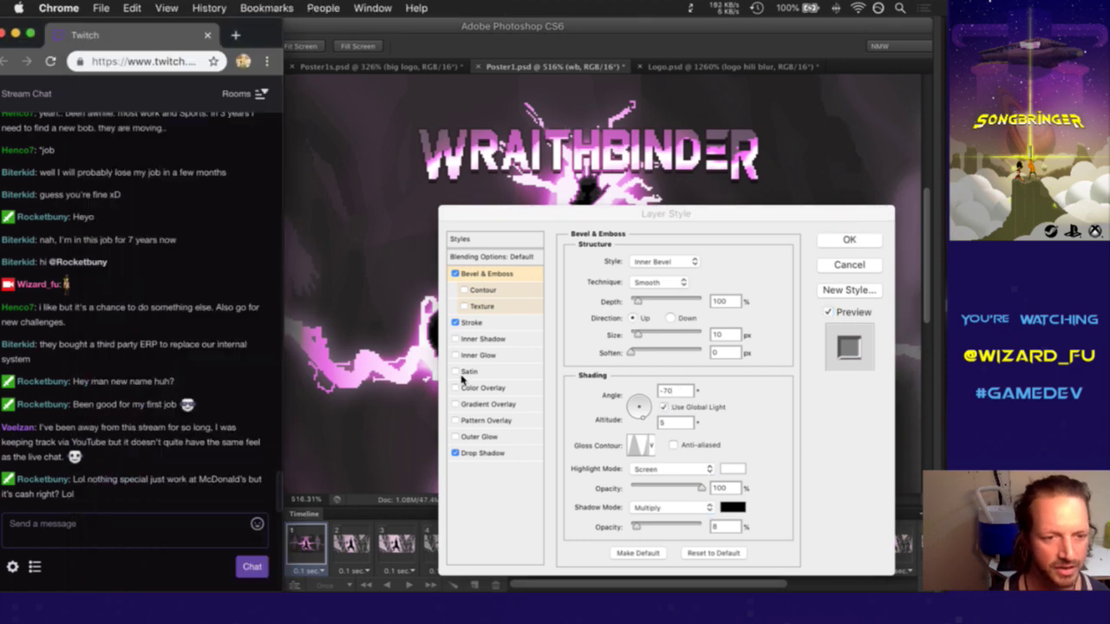
left_click(694, 228)
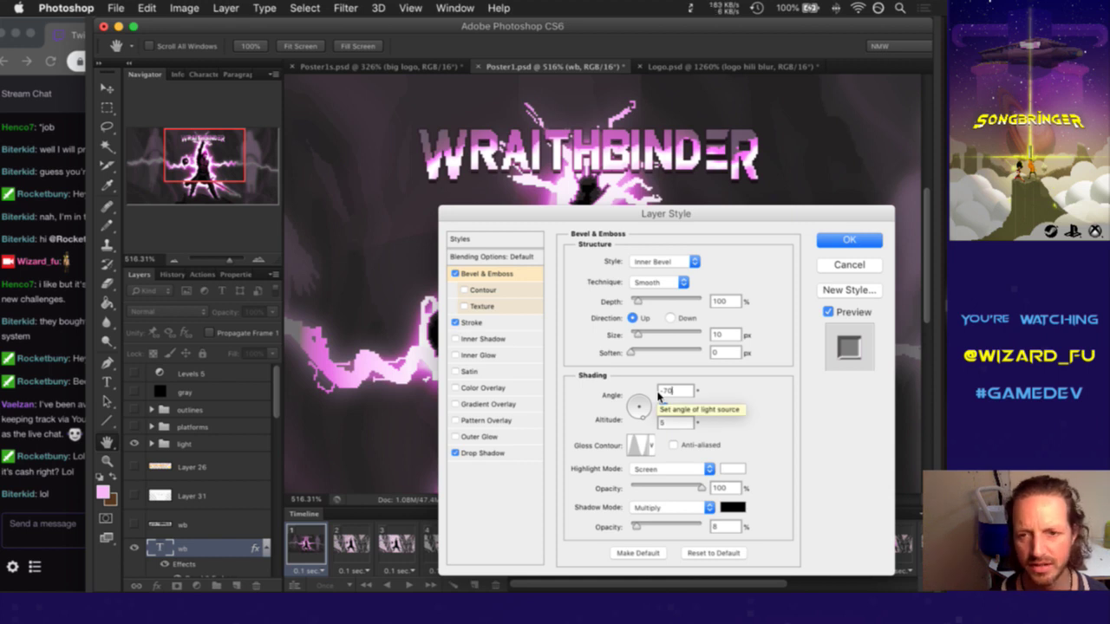
type("90")
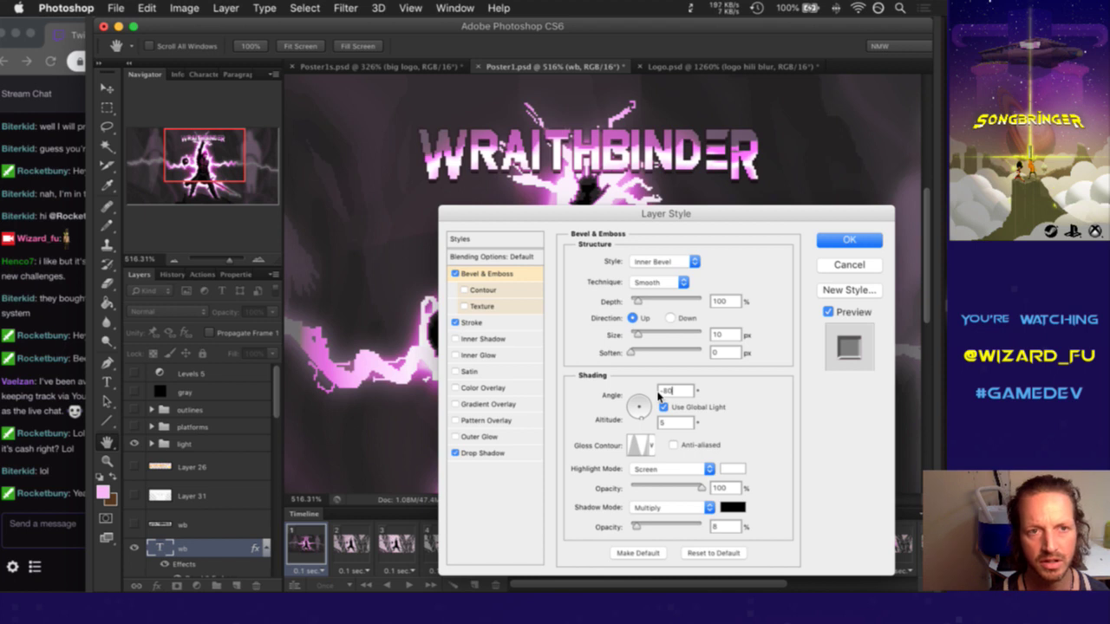
key("shift+Down")
type("75")
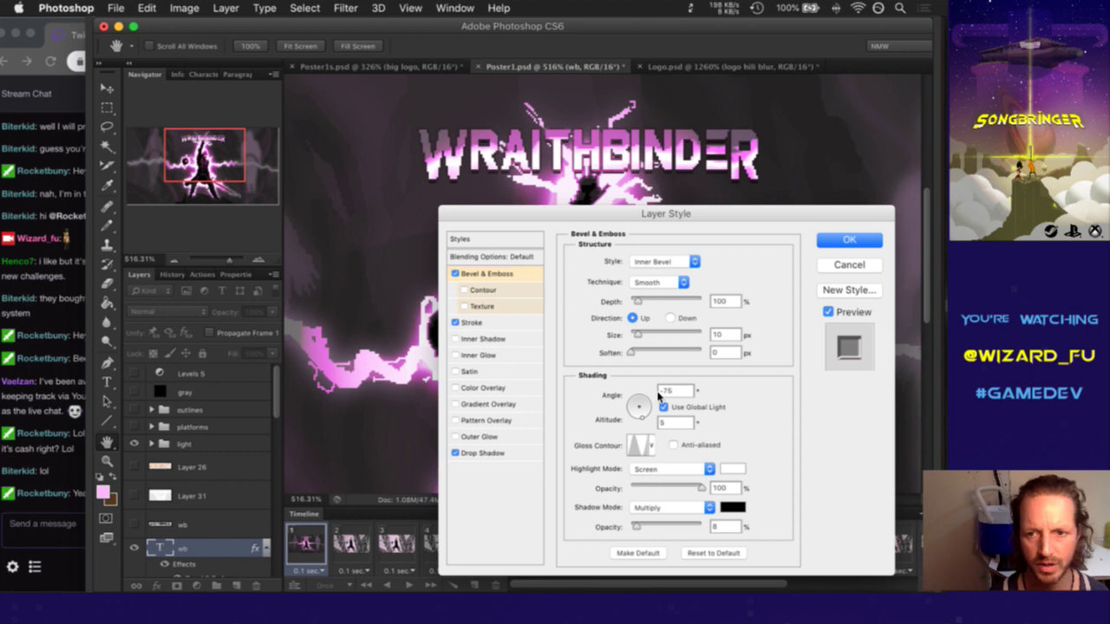
key("BackSpace")
type("2")
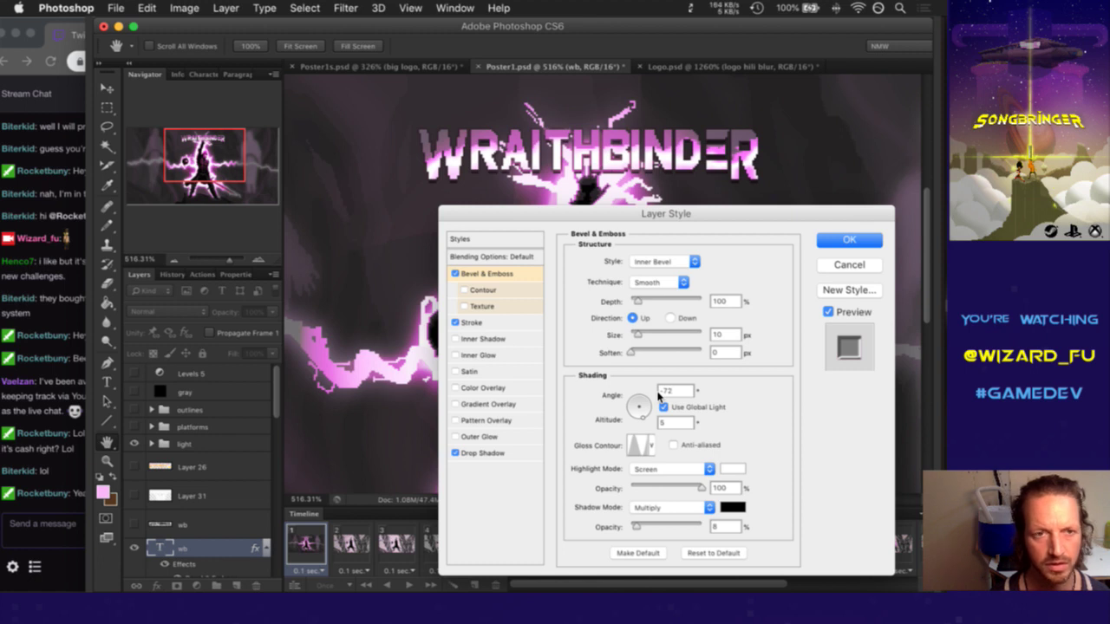
key("BackSpace")
type("0")
left_click(659, 391)
type("-")
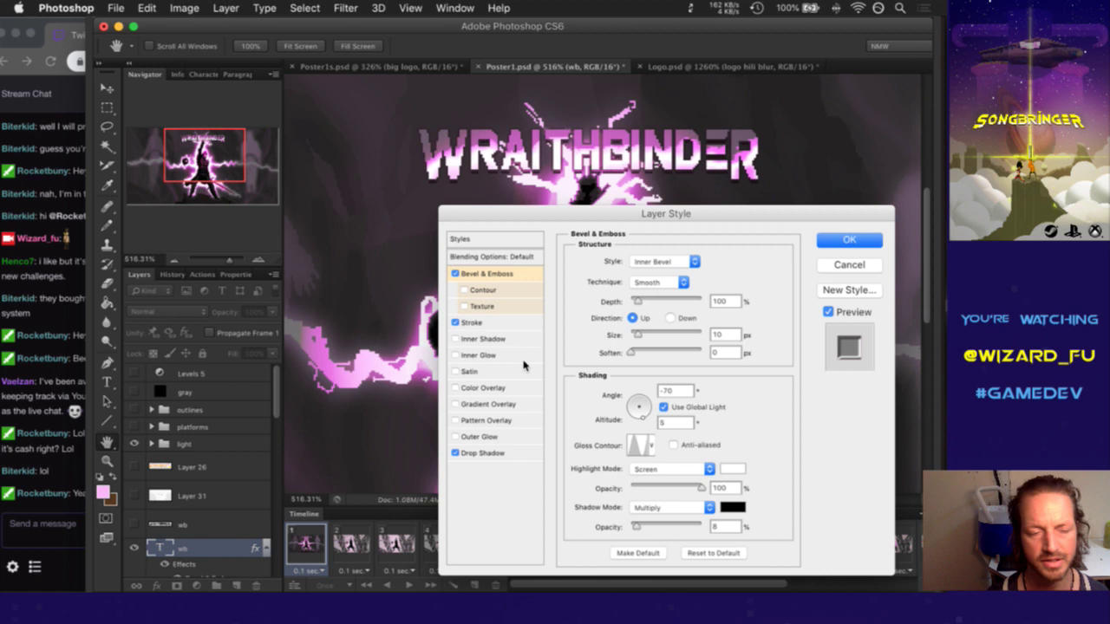
Switch to the Twitch chat in Chrome and read the viewers' newest messages, going back to Photoshop briefly in between
left_click(74, 488)
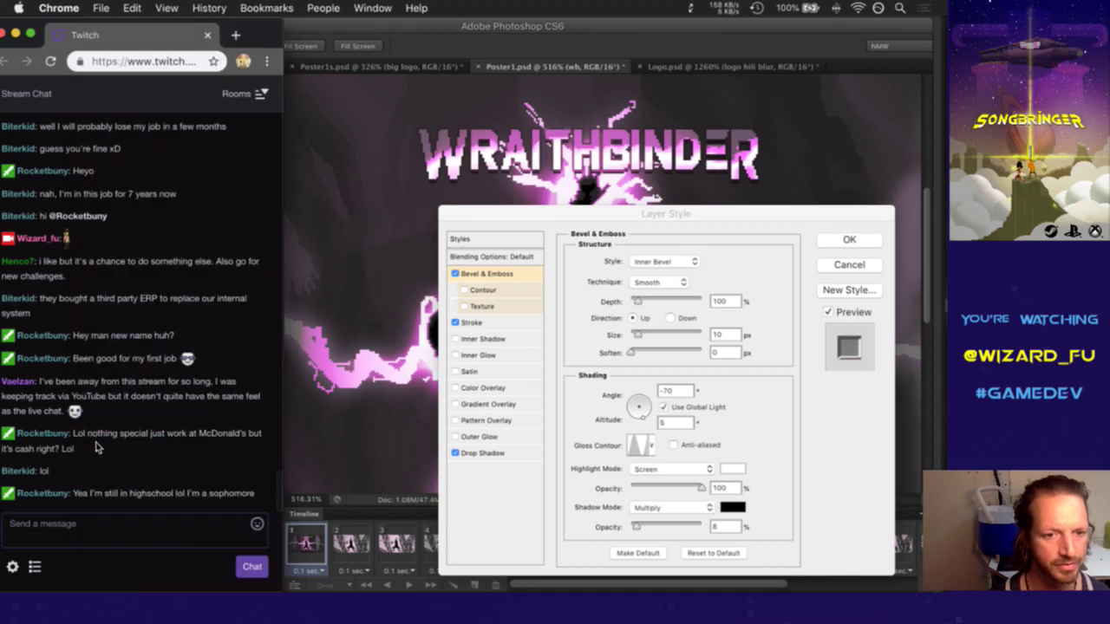
left_click_drag(130, 472, 219, 475)
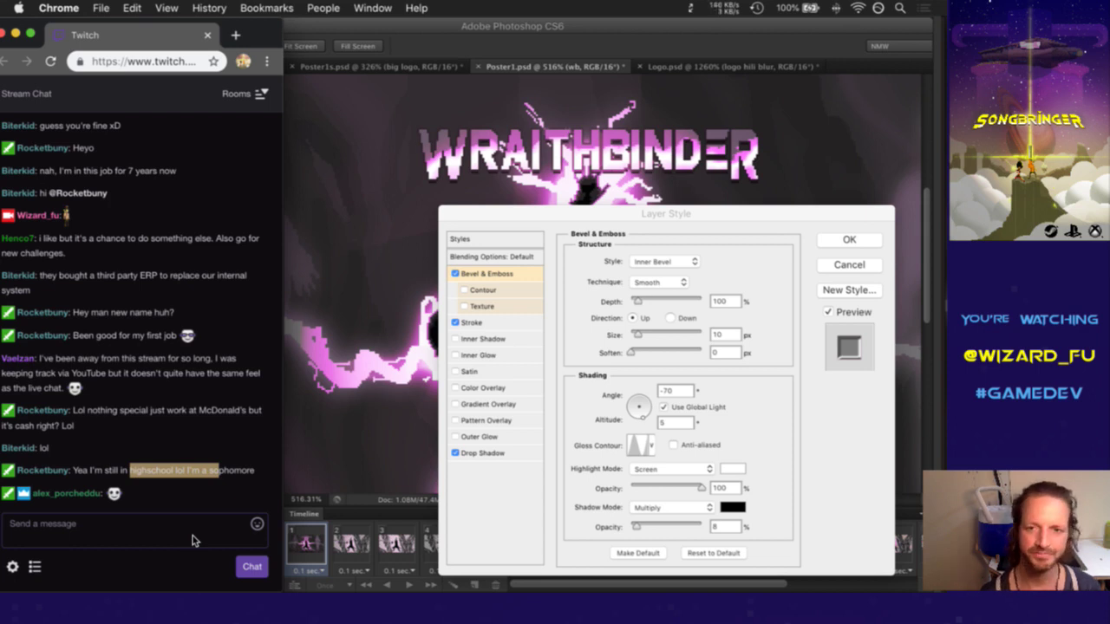
left_click(733, 265)
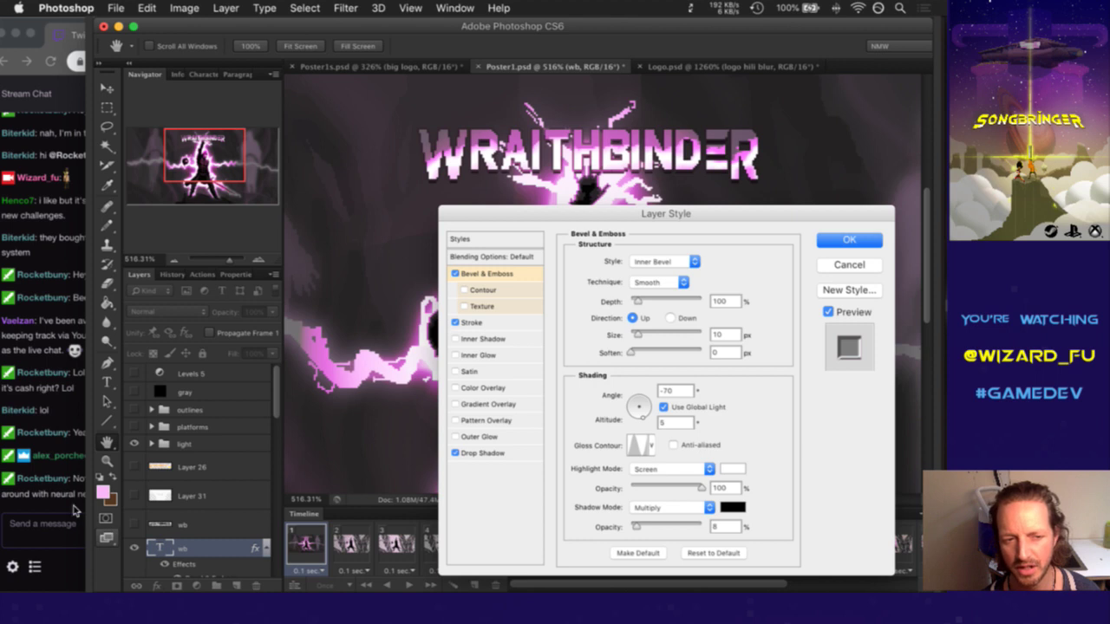
left_click(68, 499)
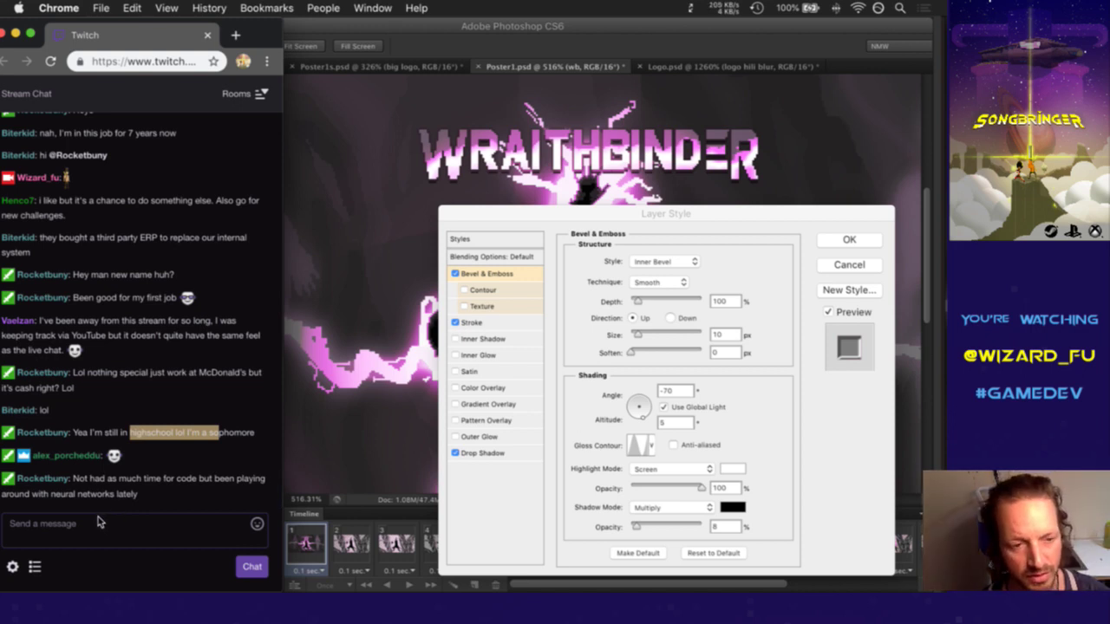
left_click(687, 224)
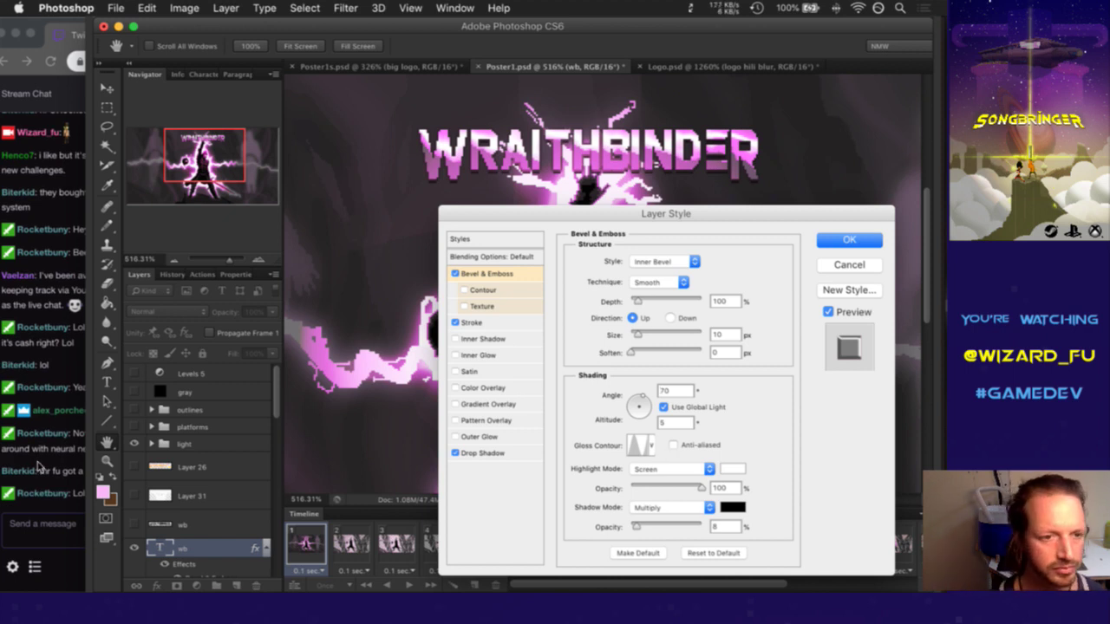
left_click(59, 476)
left_click(90, 494)
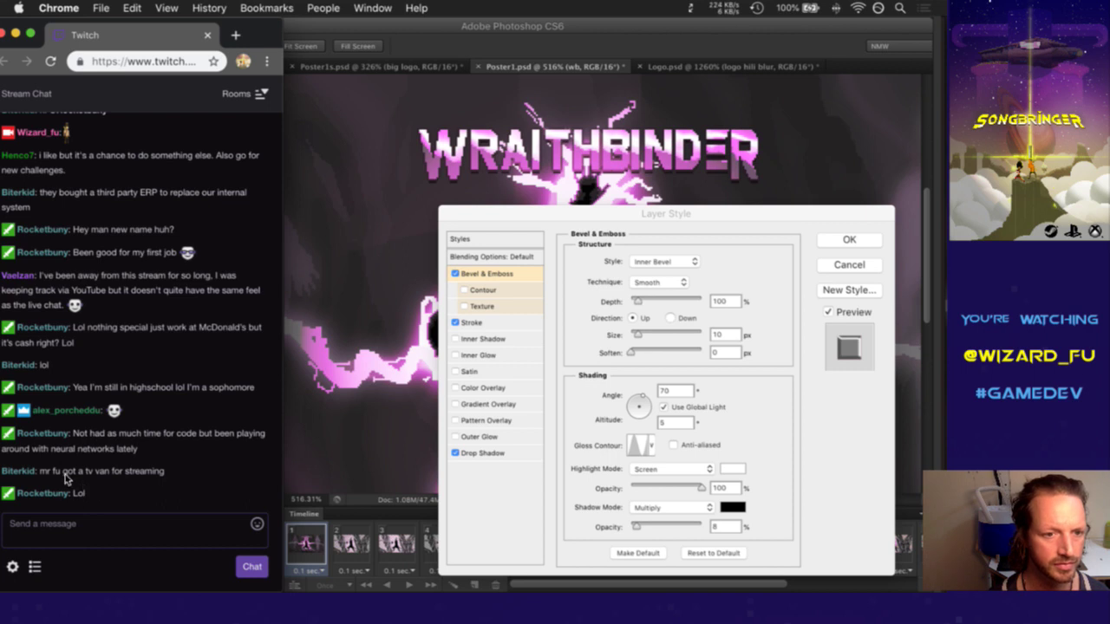
left_click_drag(61, 475, 90, 475)
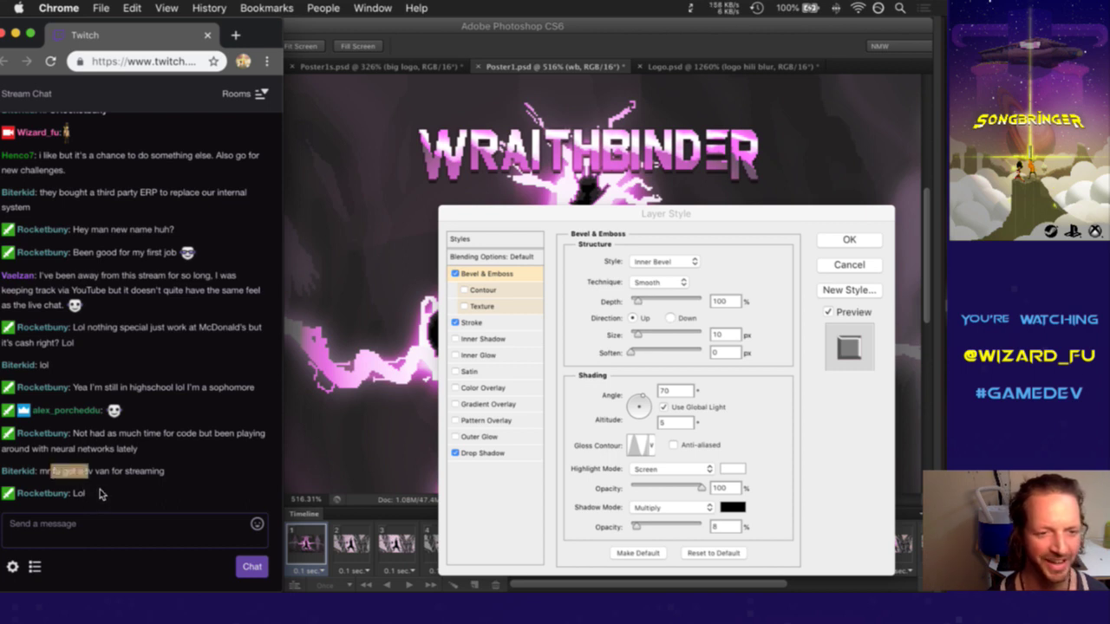
left_click(104, 495)
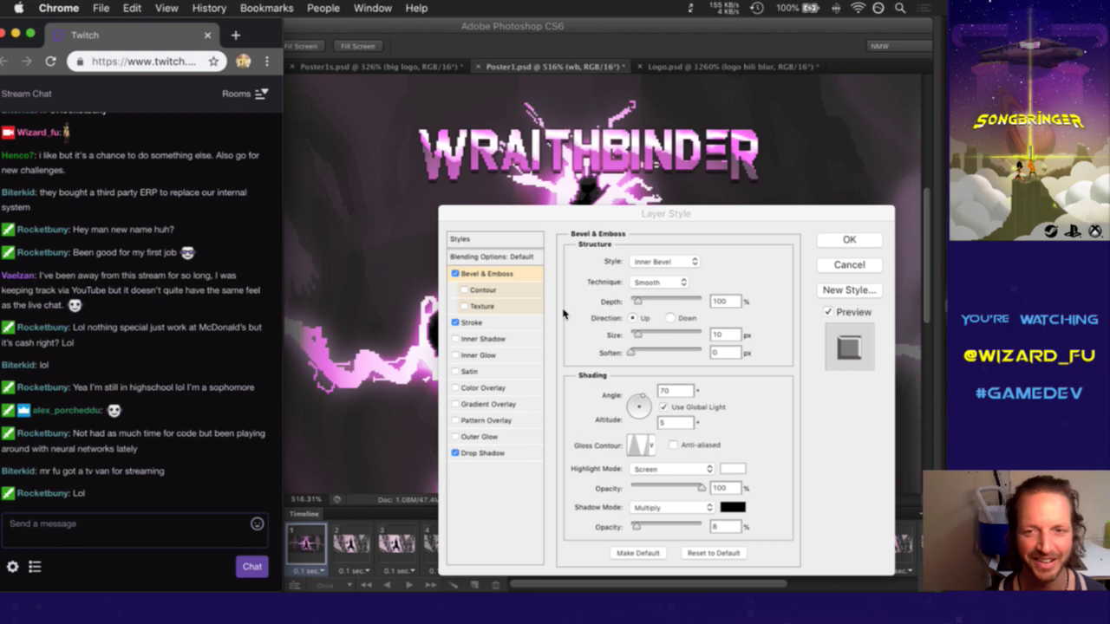
Return to Photoshop and compare bevel light angles of 70 and -70 degrees on the title, keeping -70 degrees
left_click(705, 249)
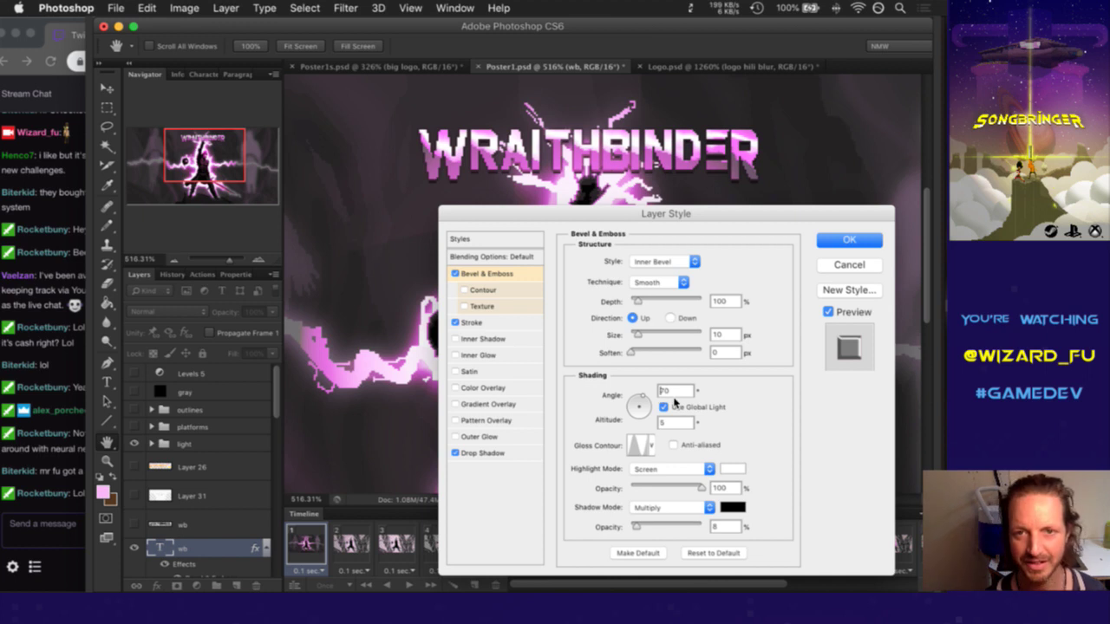
type("-")
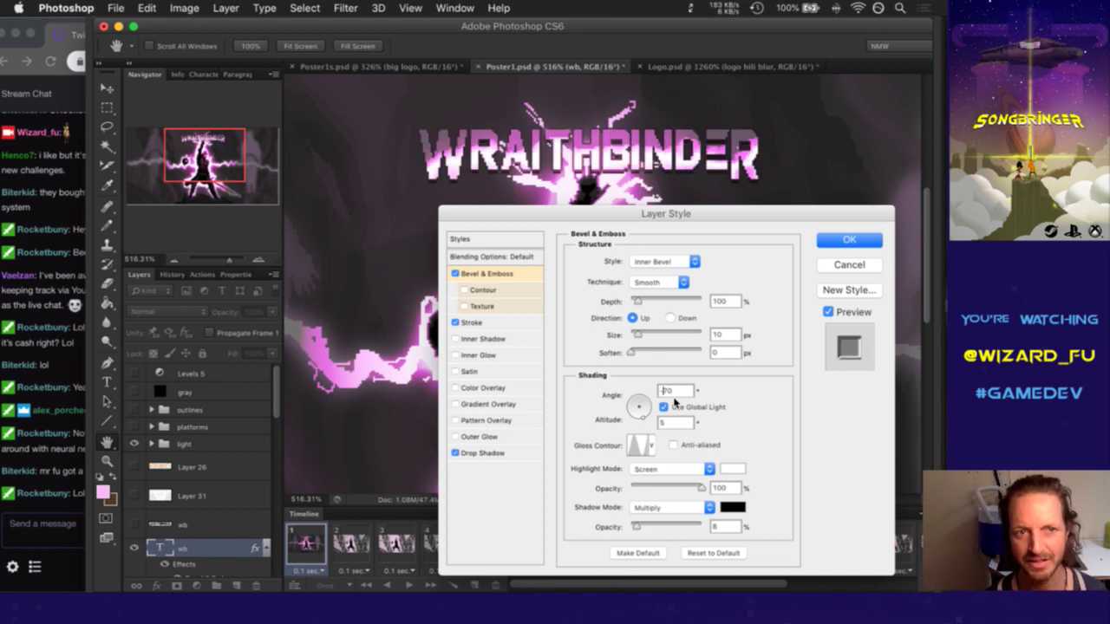
type("-")
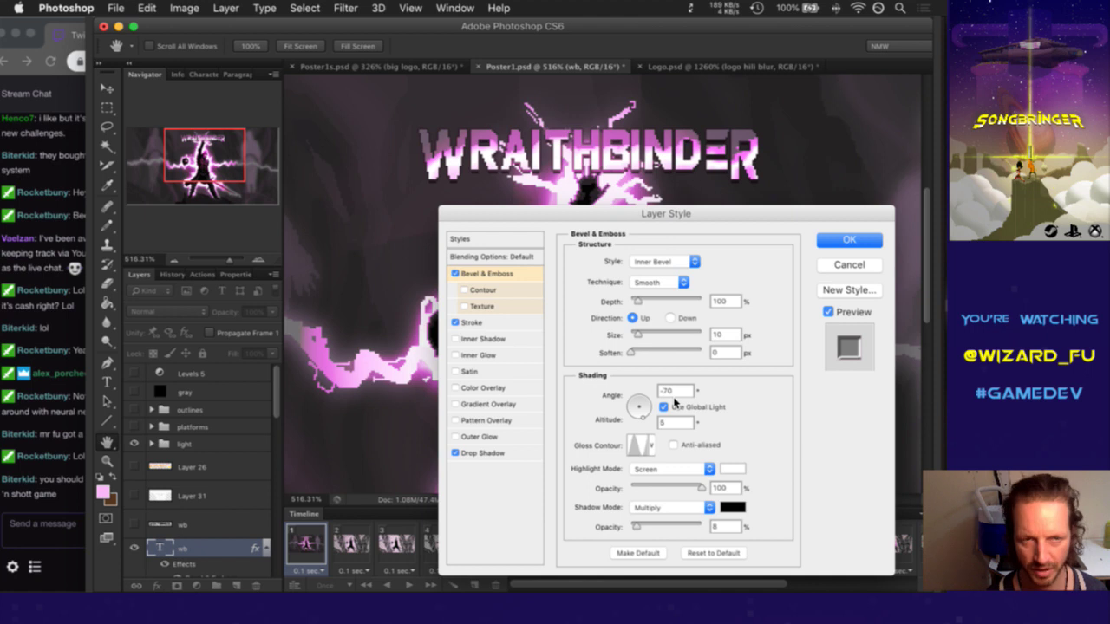
key("Delete")
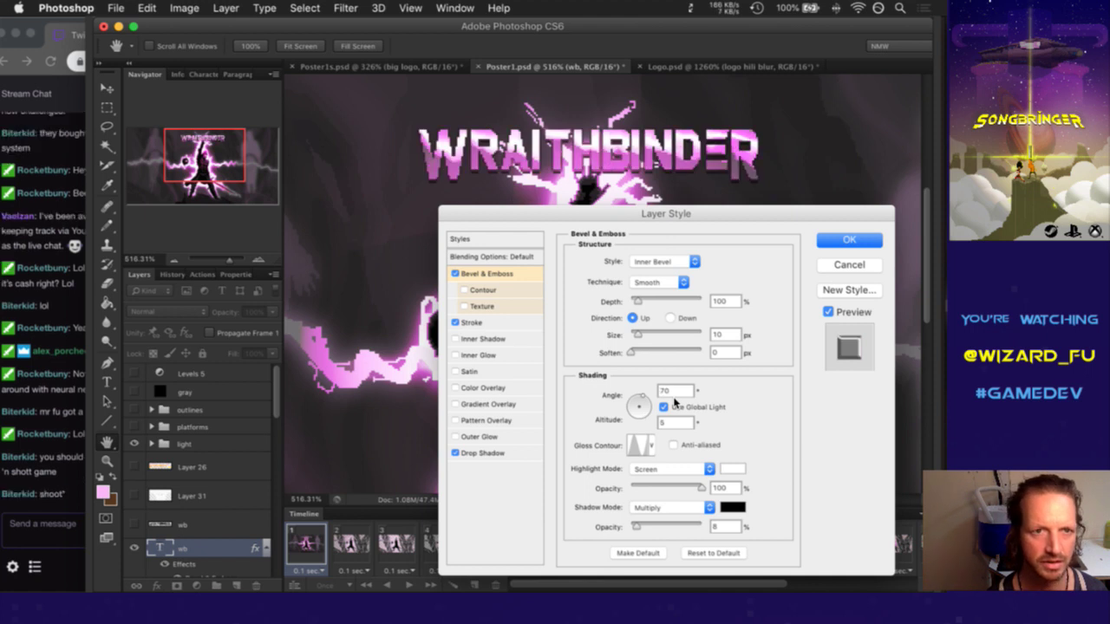
type("-")
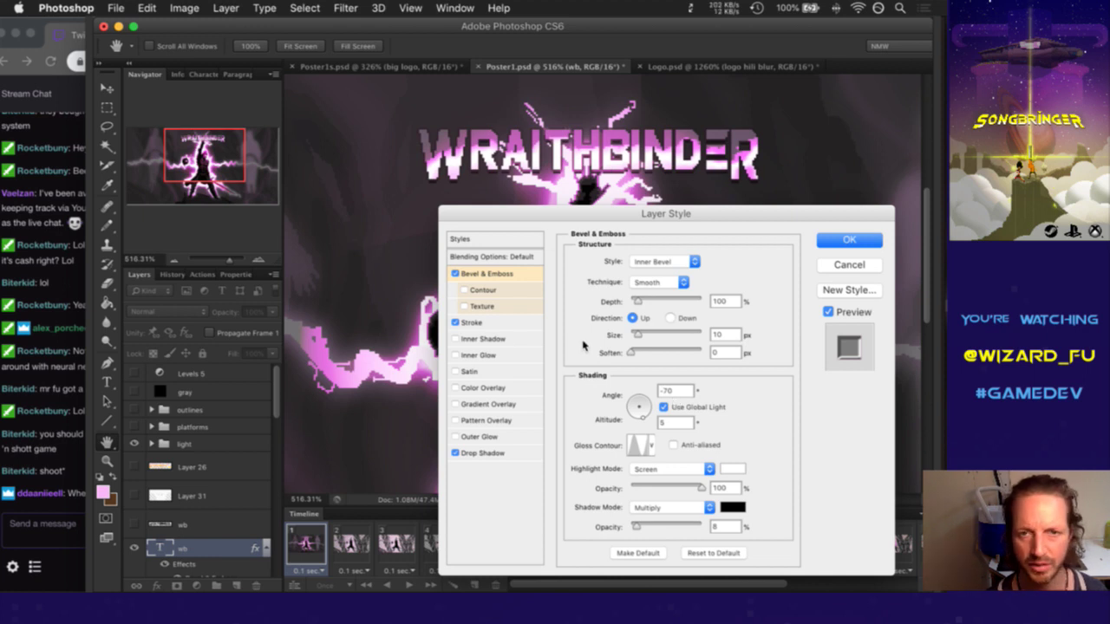
Try bevel shadow opacities of 2 and 3%, set the opacity to 4% and apply the title's layer style
left_click(721, 527)
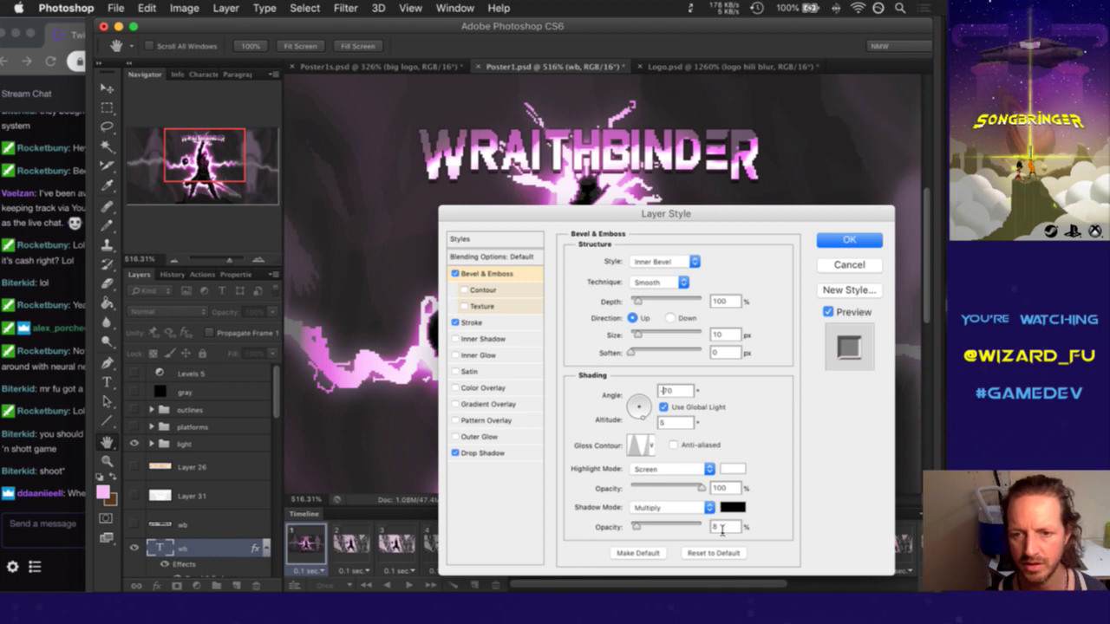
type("2")
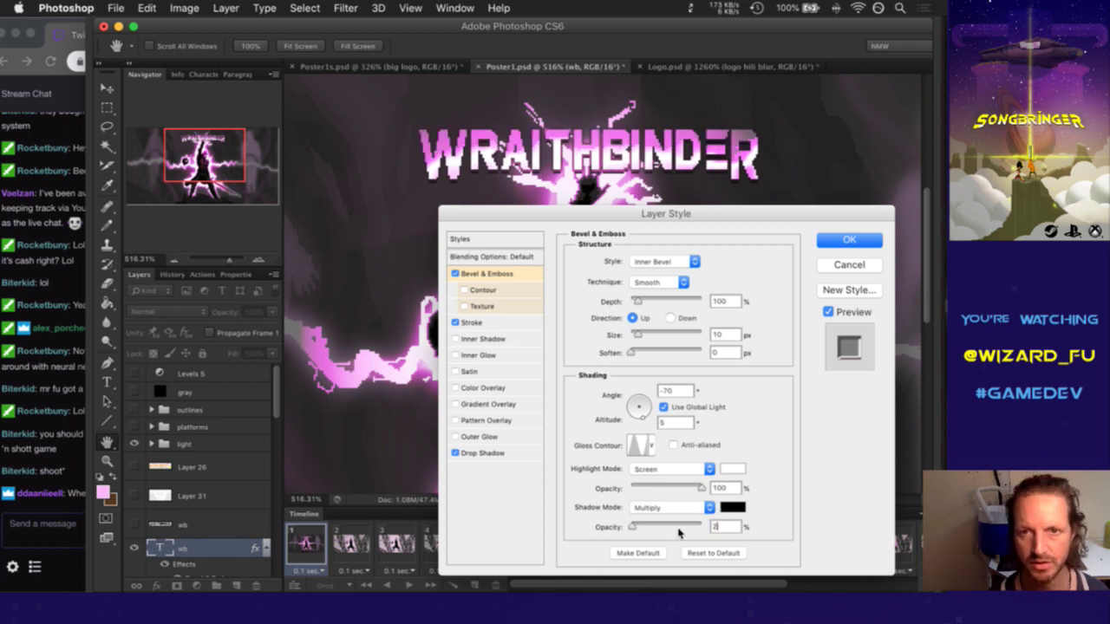
key("Up")
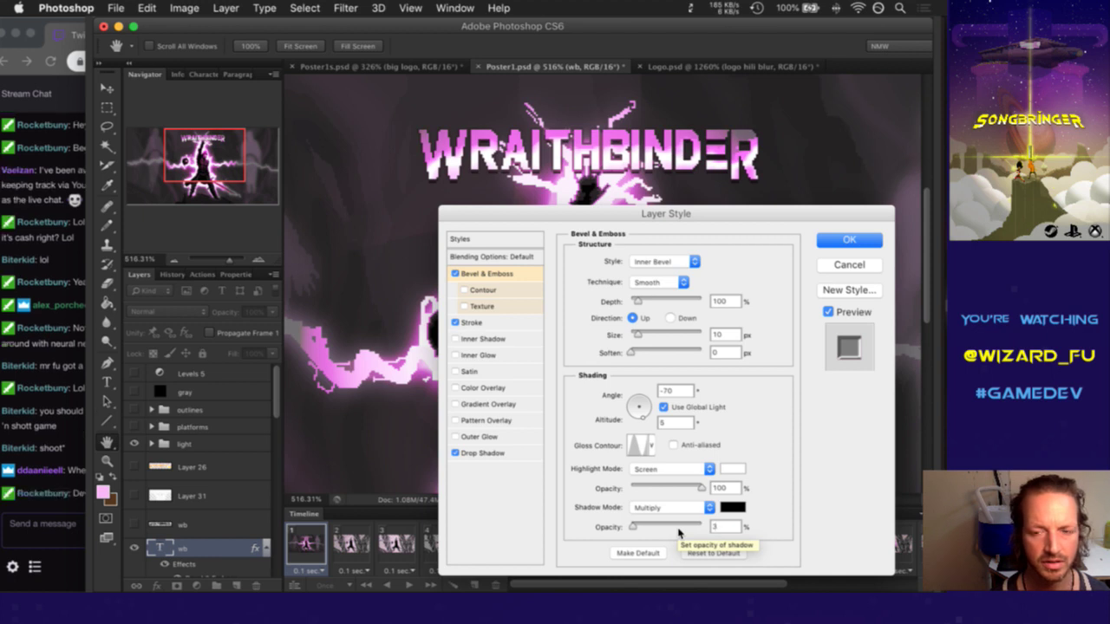
key("Up")
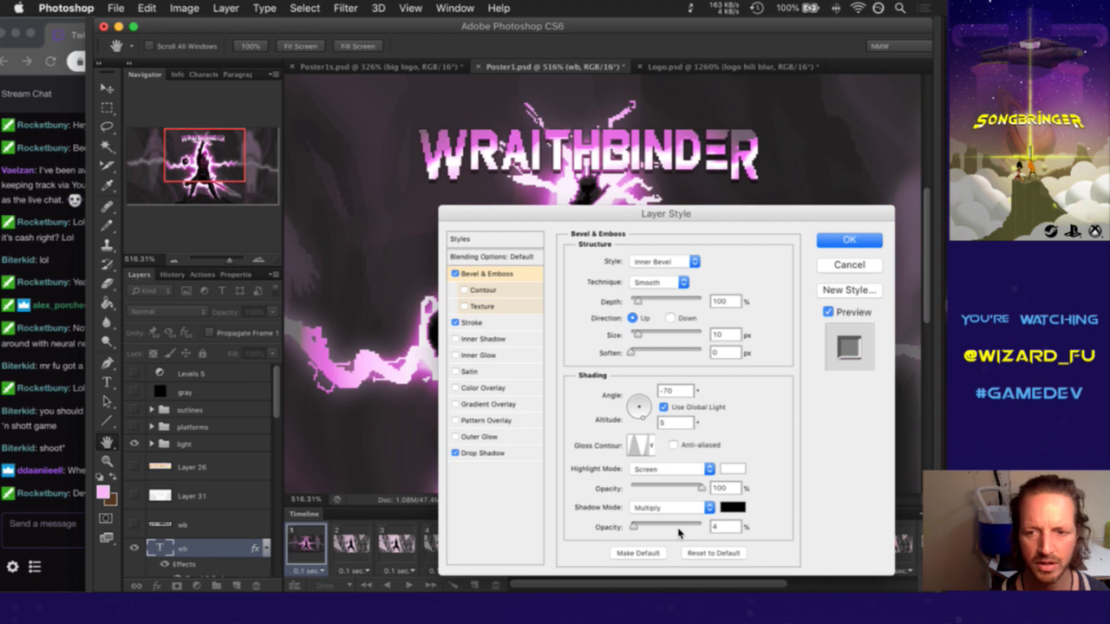
key("Return")
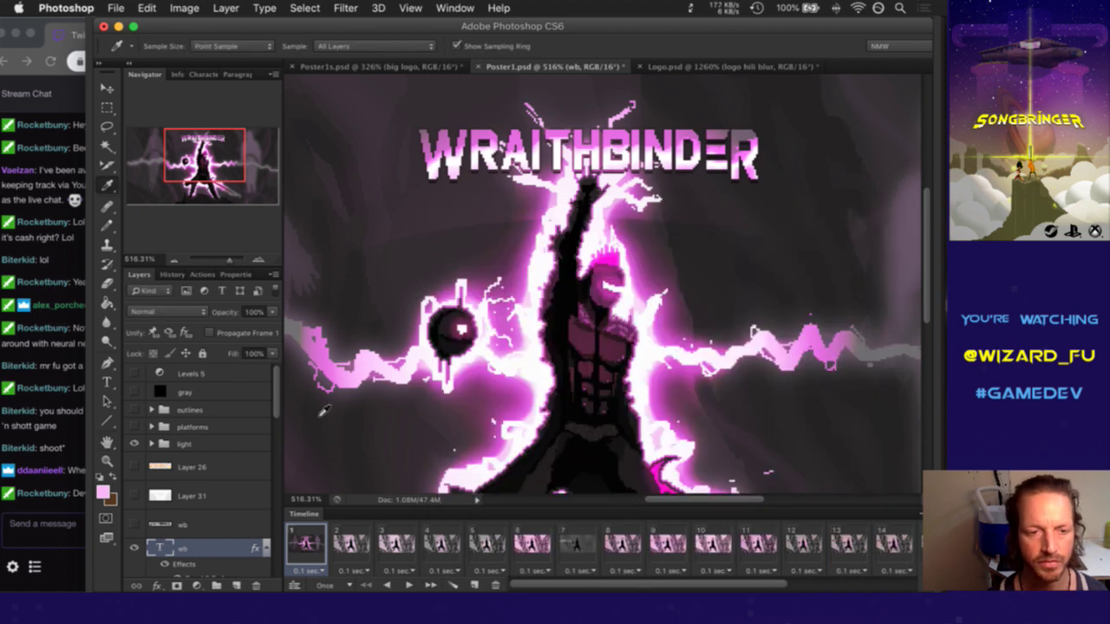
Check the Twitch chat in Chrome, return to Photoshop and apply the Darken shadow mode in the title's Bevel & Emboss settings
left_click(69, 477)
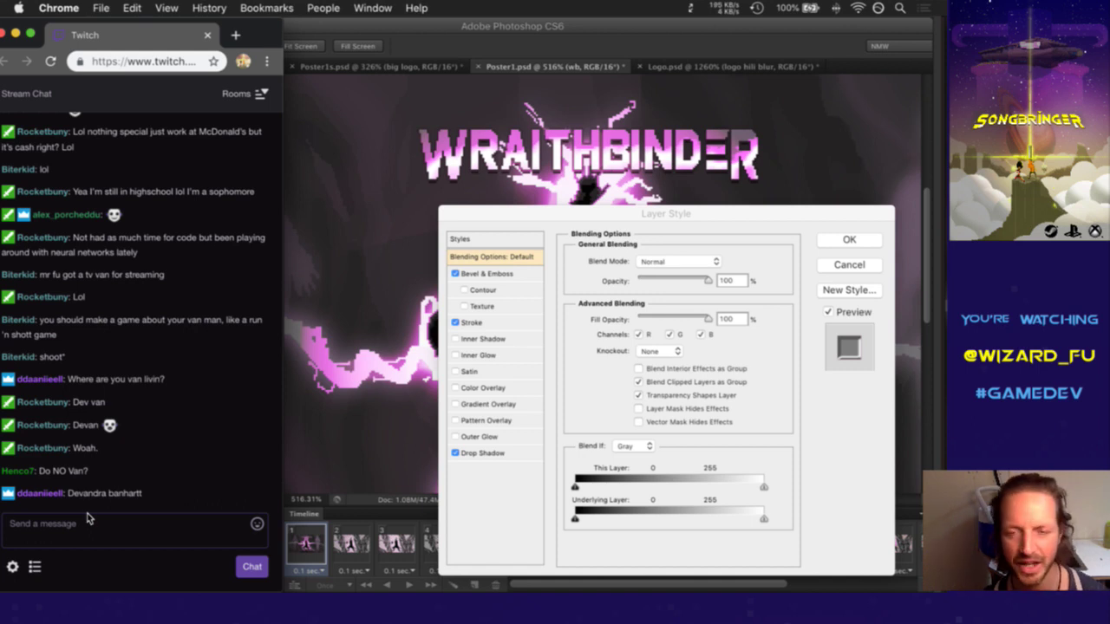
left_click(809, 231)
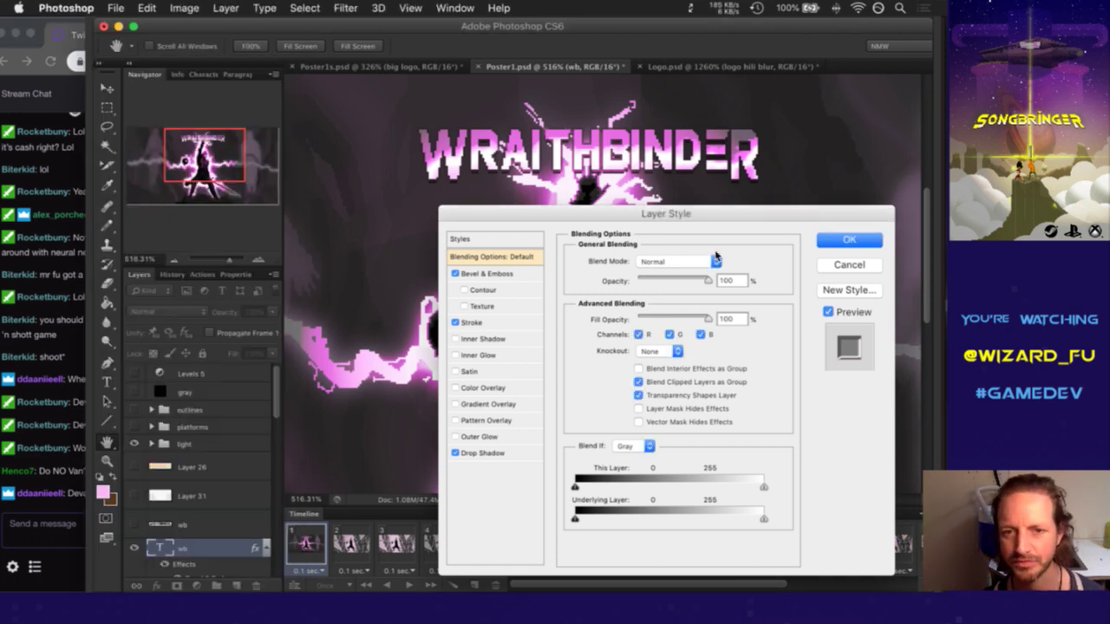
left_click(520, 282)
left_click_drag(621, 220, 641, 231)
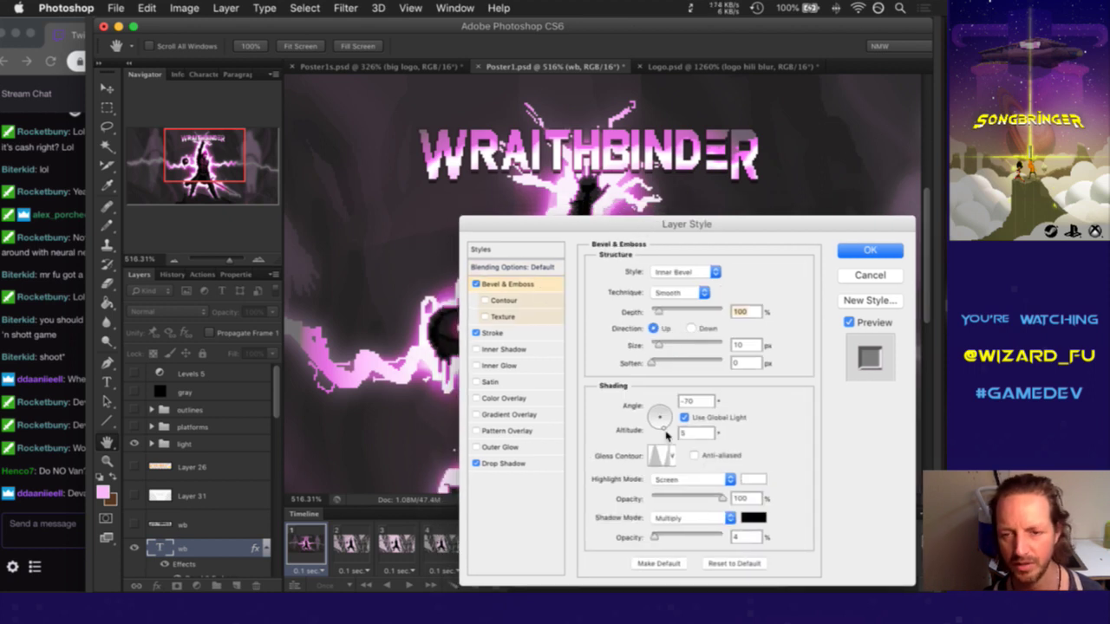
left_click(722, 519)
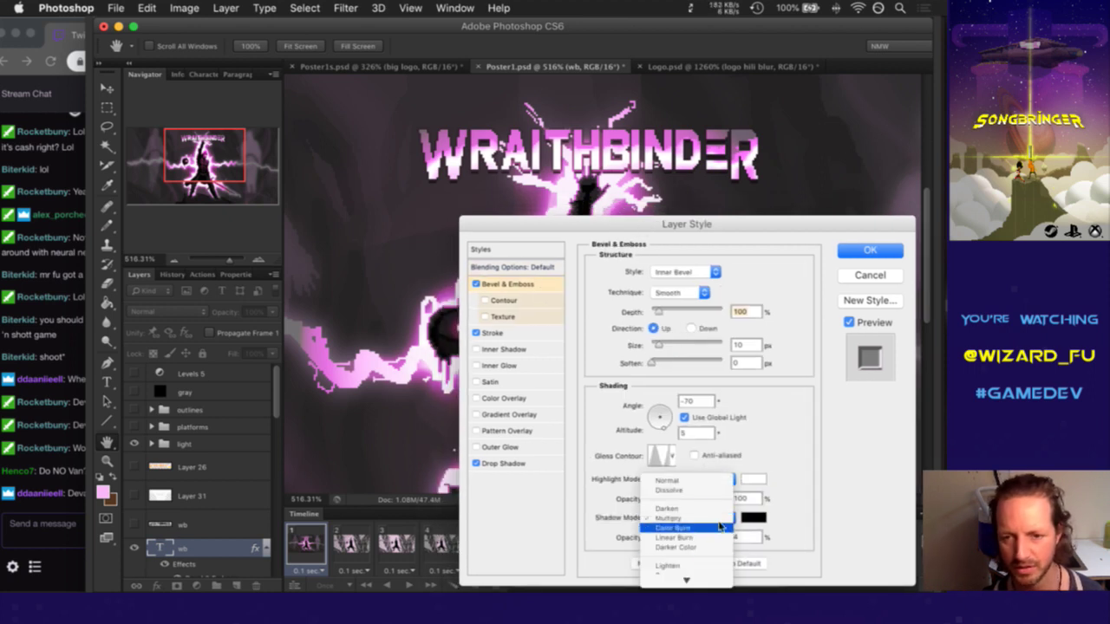
left_click(701, 510)
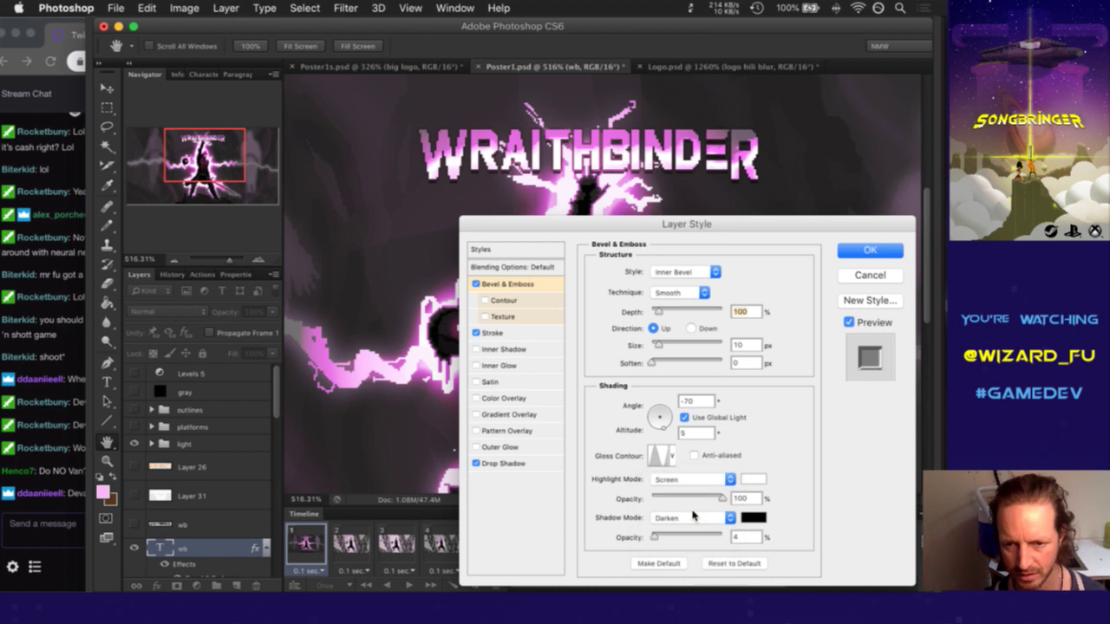
type("4")
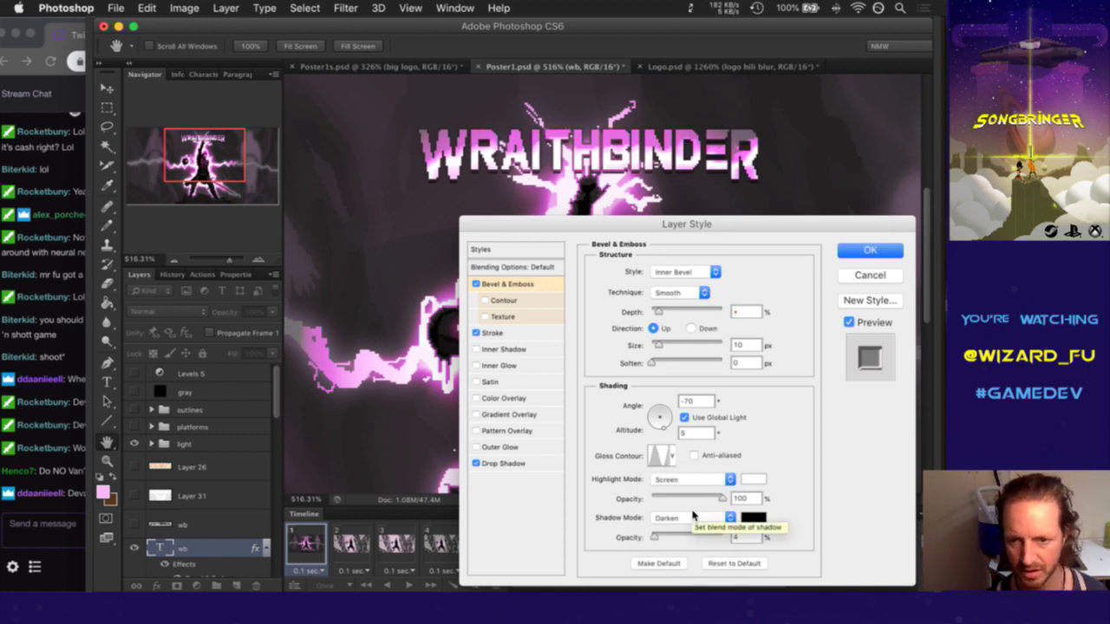
key("super+z")
key("Return")
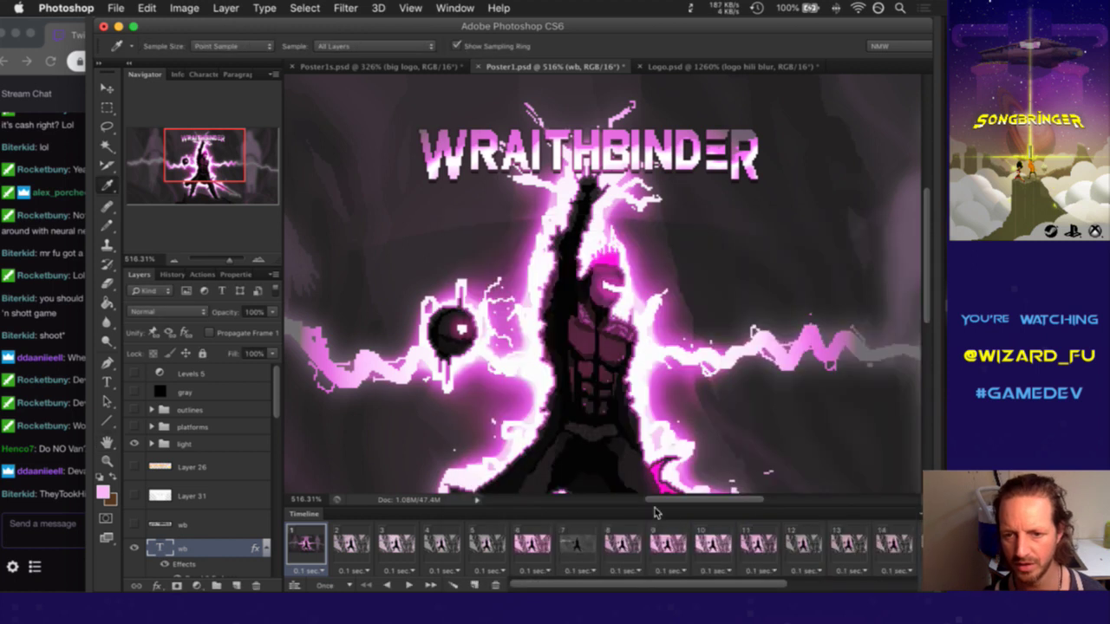
Reopen the title's Bevel & Emboss settings, try the Outer Bevel style, restore Inner Bevel and apply
double_click(188, 564)
left_click(69, 504)
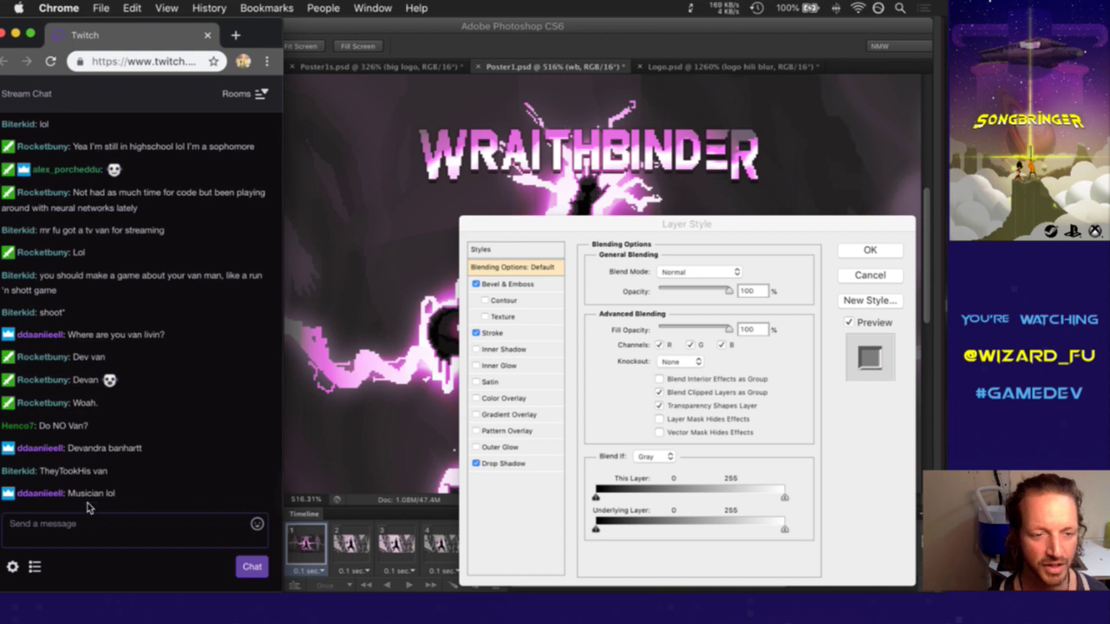
left_click(601, 227)
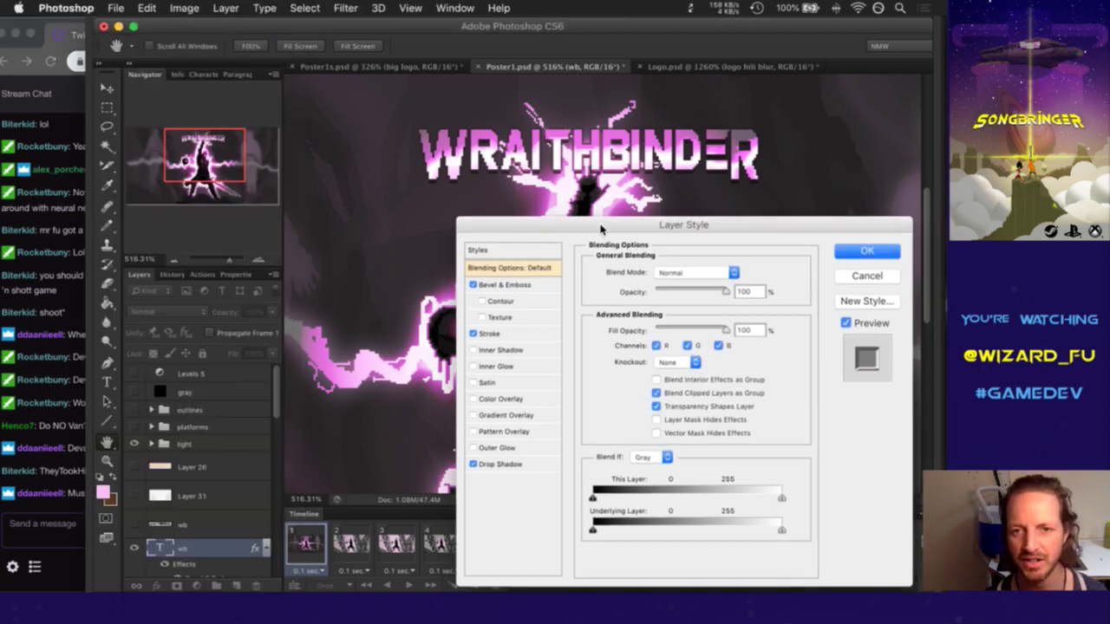
left_click(515, 286)
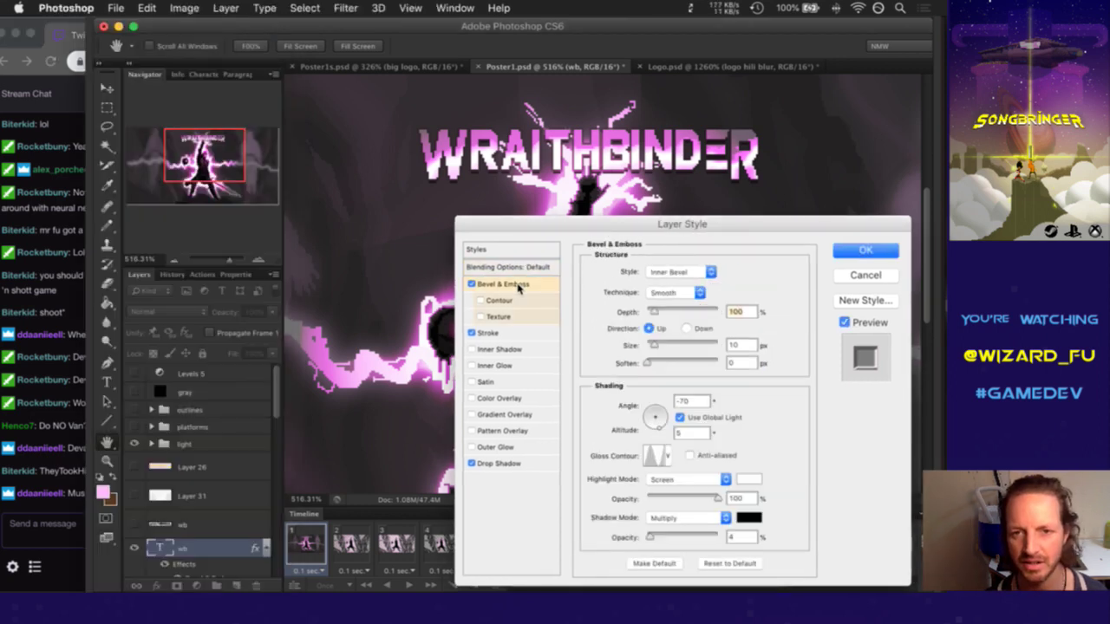
left_click_drag(694, 227, 694, 226)
left_click(685, 271)
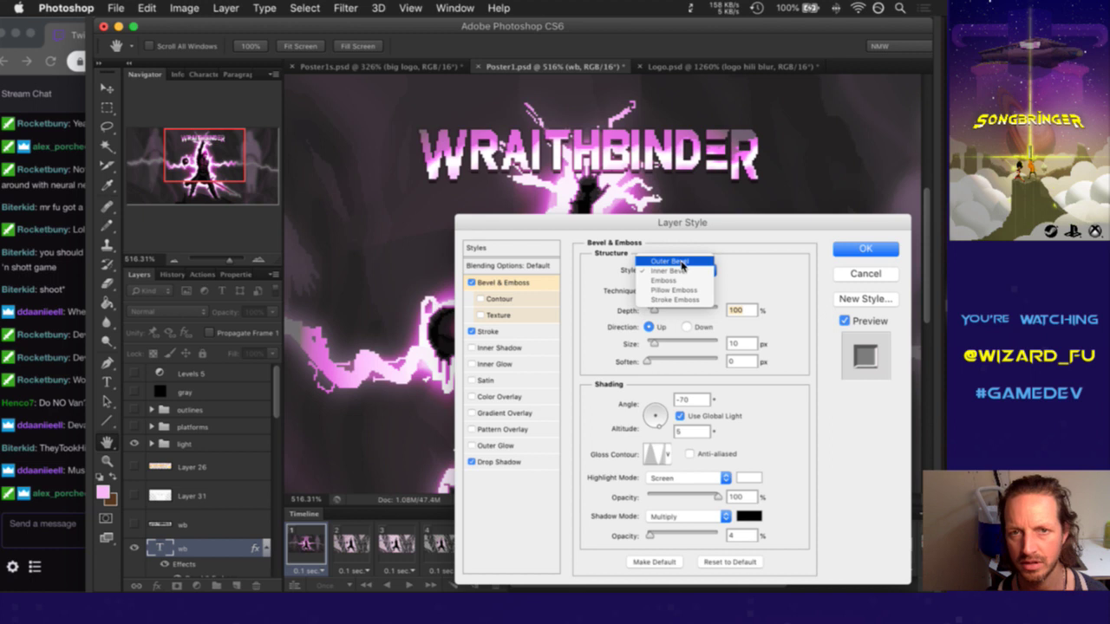
left_click(682, 262)
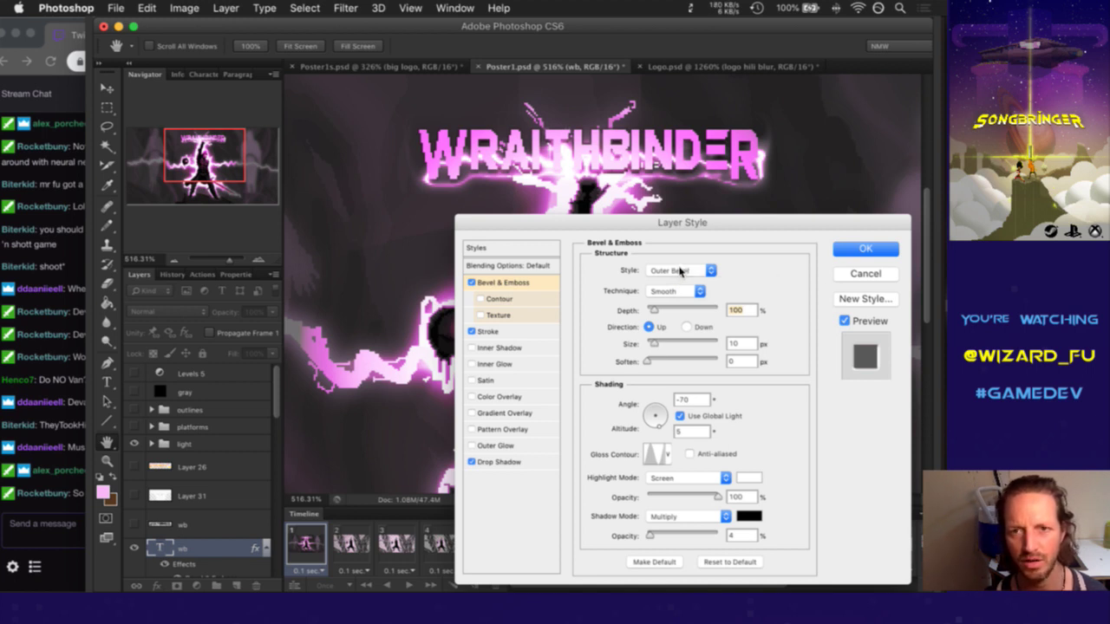
left_click(673, 273)
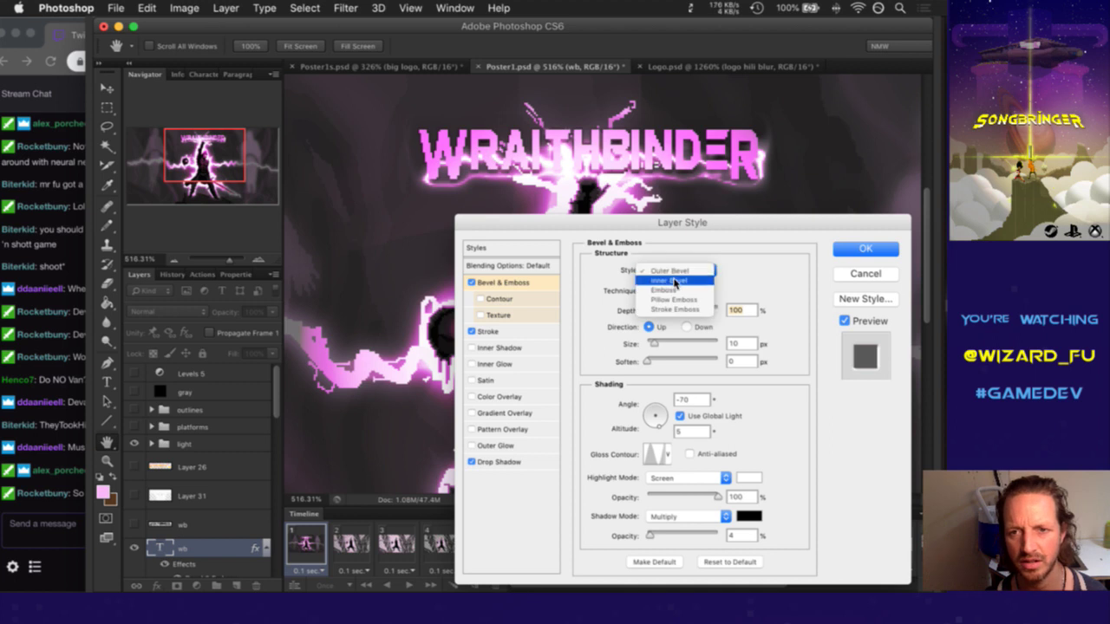
left_click(674, 281)
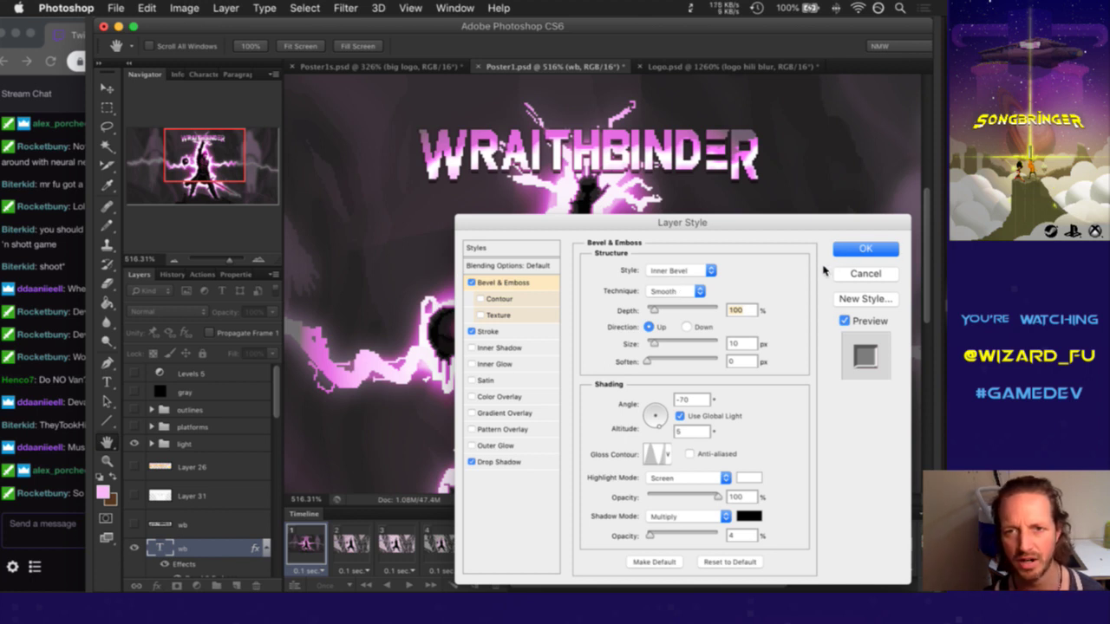
key("Return")
Check the Twitch chat in Chrome, view the whole poster in Photoshop, and return to read the viewers' newest messages
left_click(69, 519)
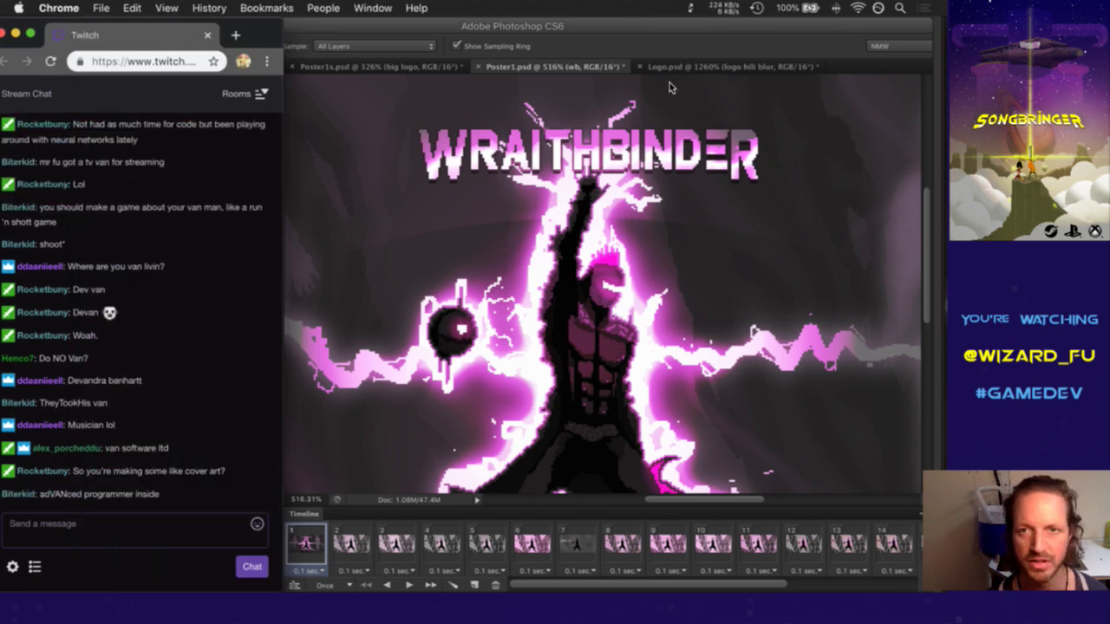
left_click(704, 42)
key("super+minus")
scroll(560, 275, "down", 3)
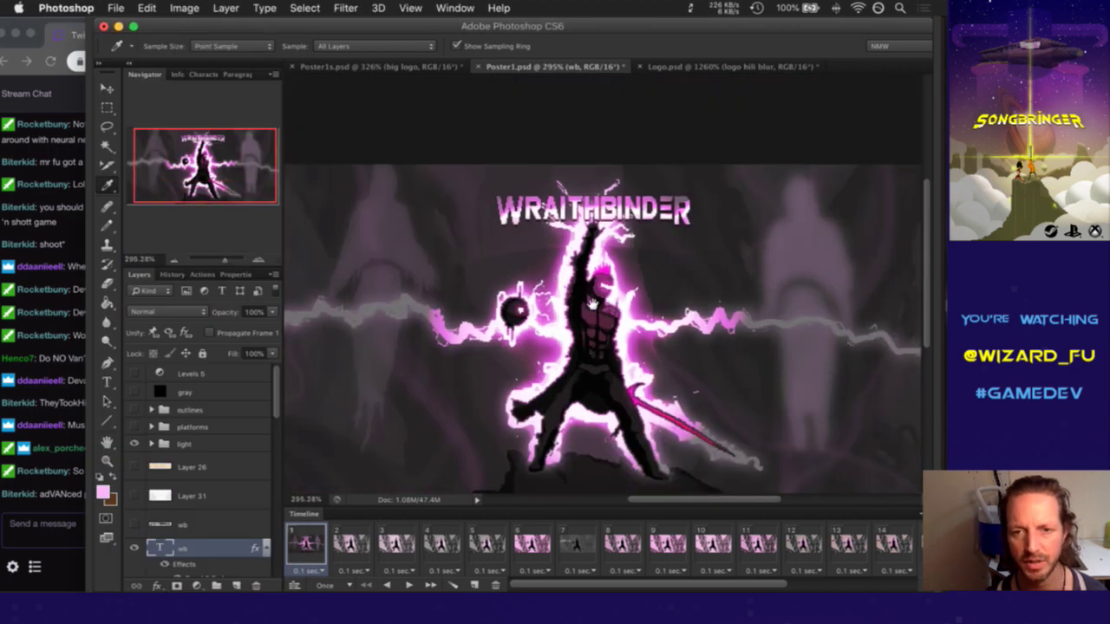
scroll(595, 302, "down", 2)
left_click(79, 524)
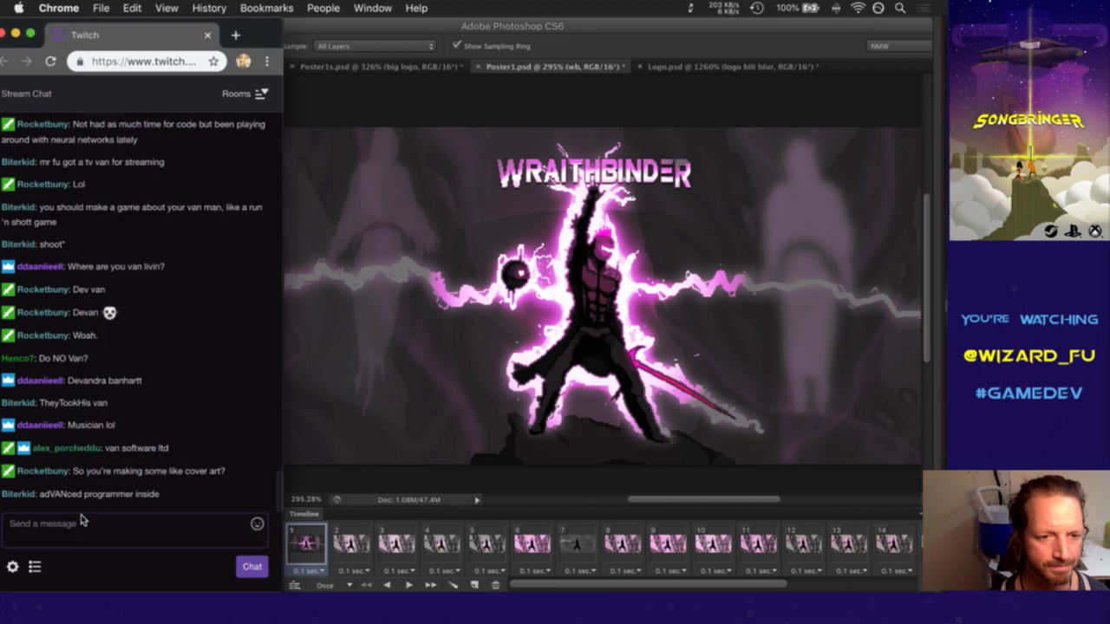
left_click_drag(50, 497, 141, 505)
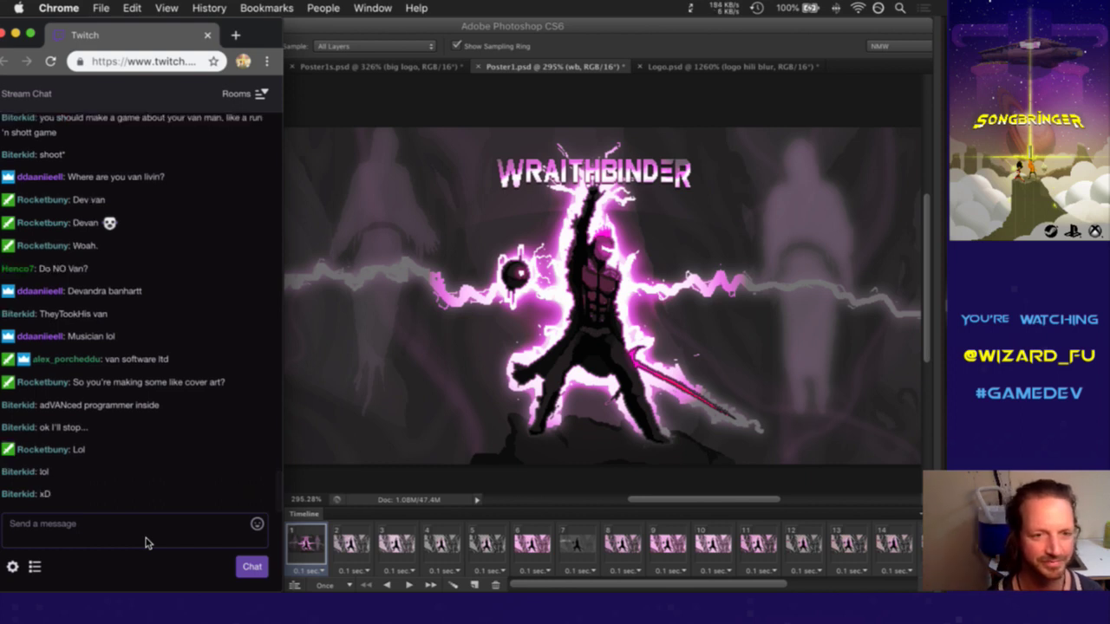
Return to Photoshop and open the title layer's Bevel & Emboss settings with the enlarged title in view above the dialog
key("super+Tab")
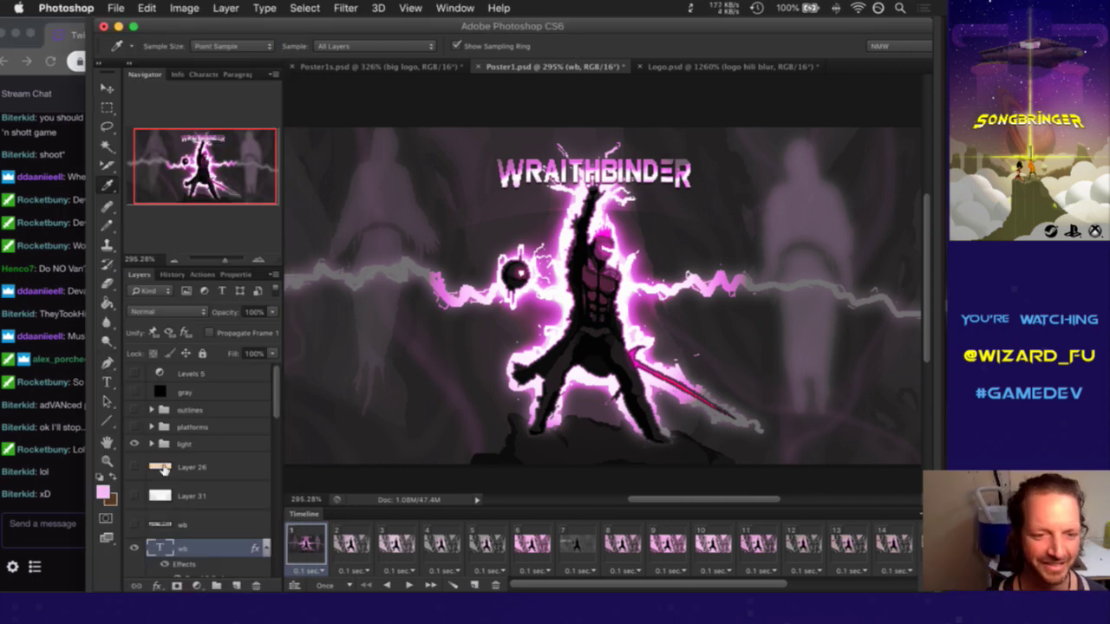
double_click(194, 525)
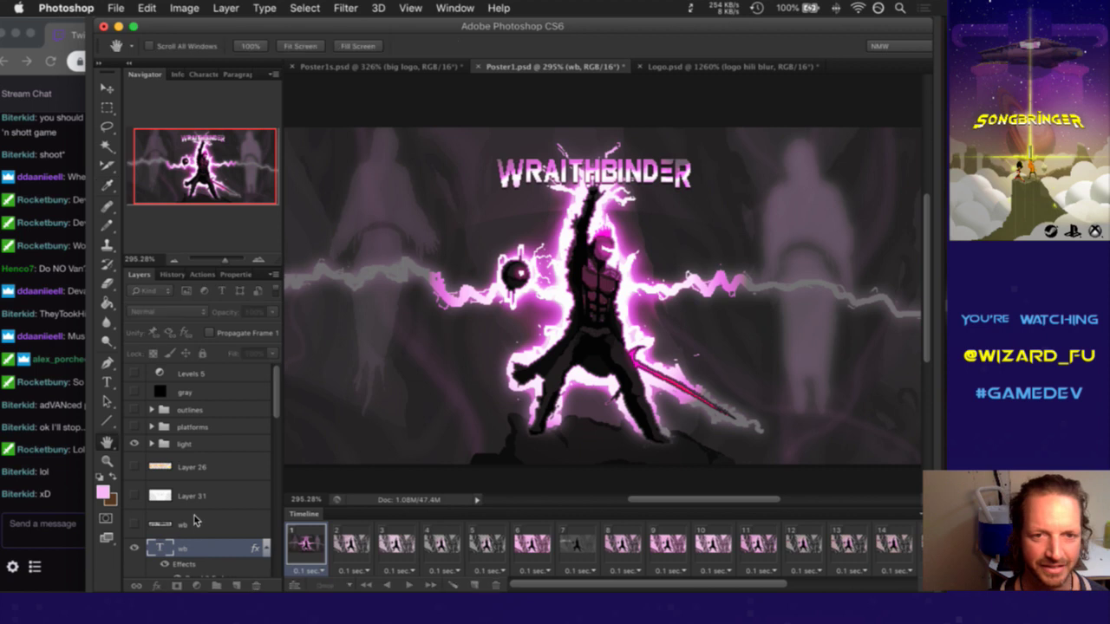
left_click(547, 287)
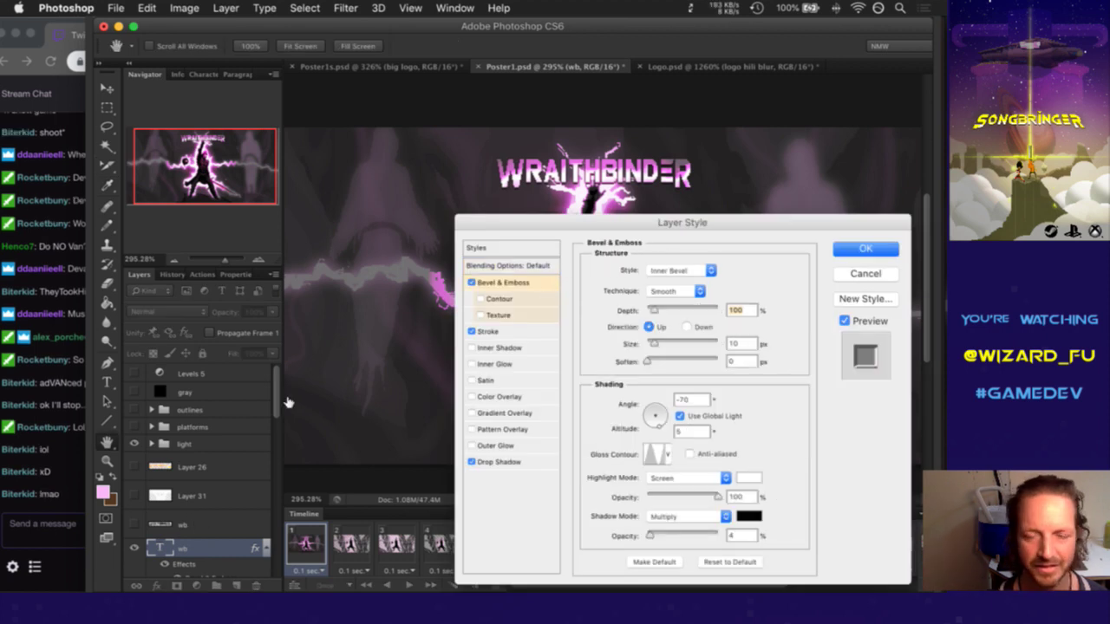
left_click_drag(679, 226, 668, 215)
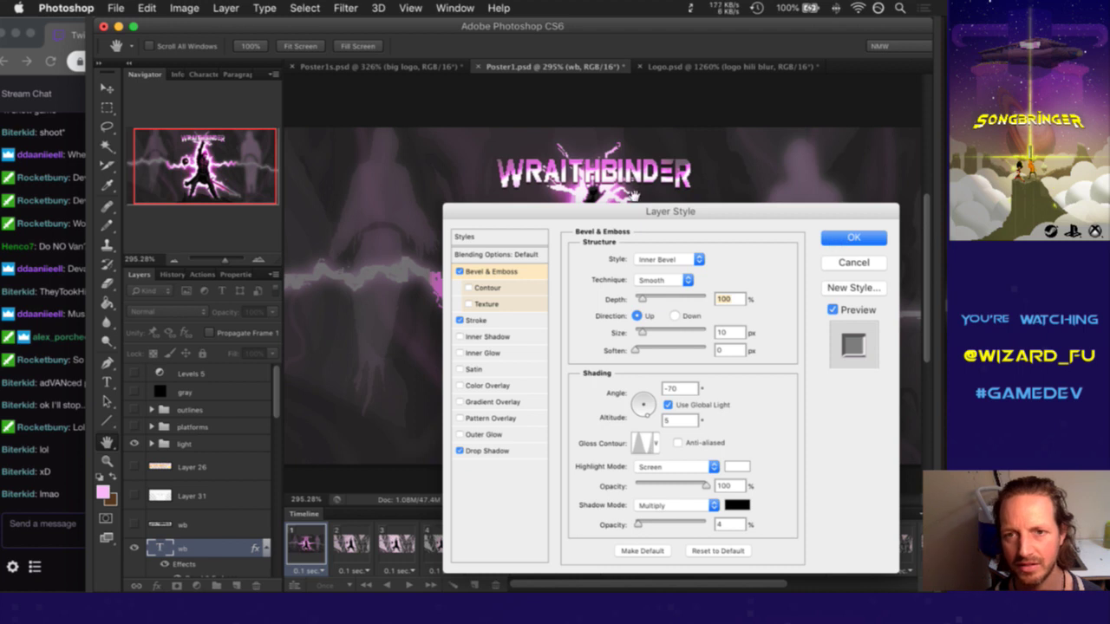
left_click(592, 186, "super")
left_click_drag(611, 185, 610, 184)
left_click_drag(761, 219, 773, 235)
Try the Color Burn bevel shadow mode with 28% opacity, and compare it with Linear Burn
left_click(695, 521)
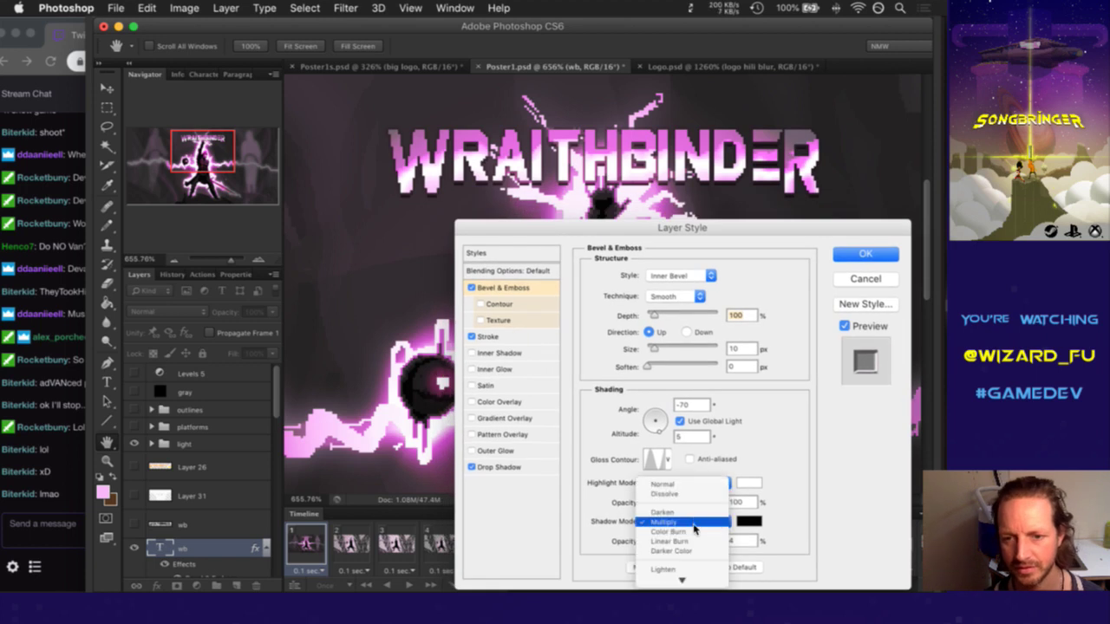
left_click(697, 531)
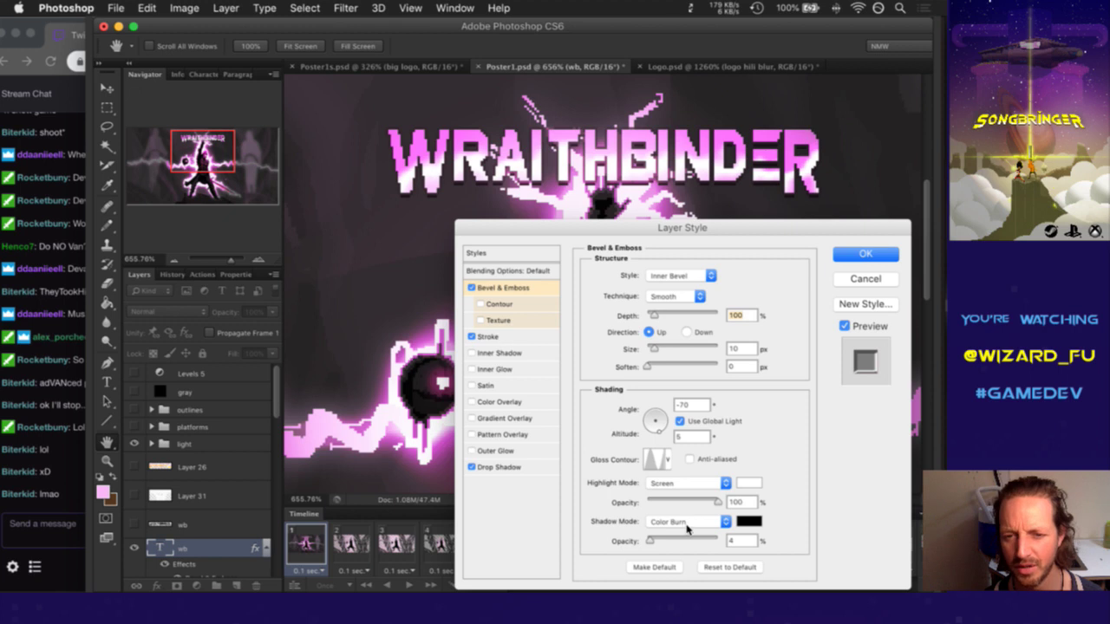
left_click(689, 524)
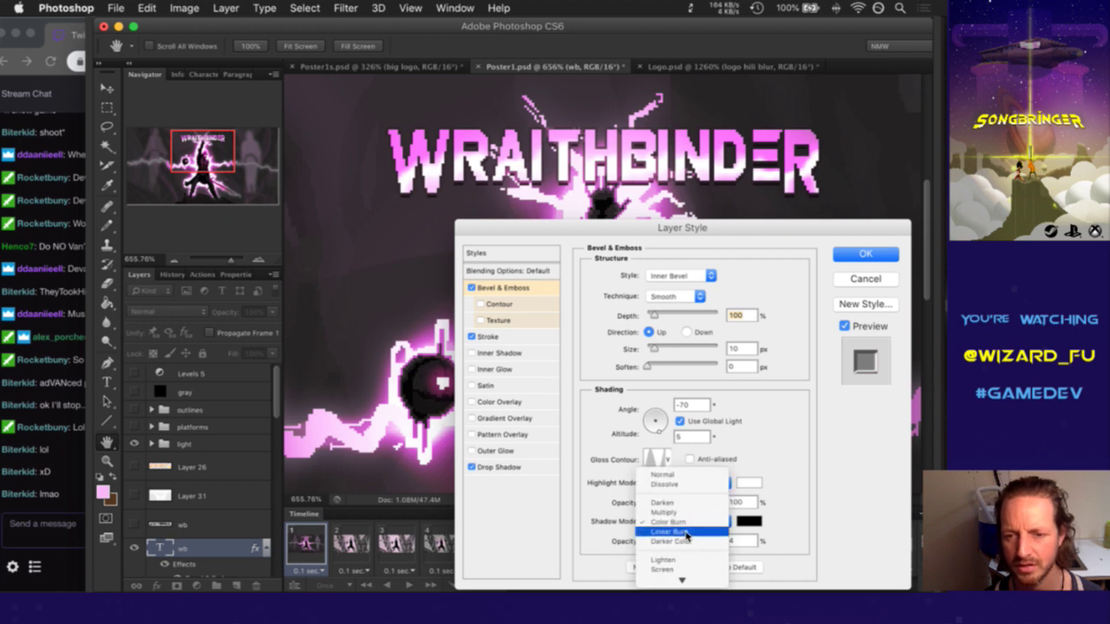
left_click(814, 535)
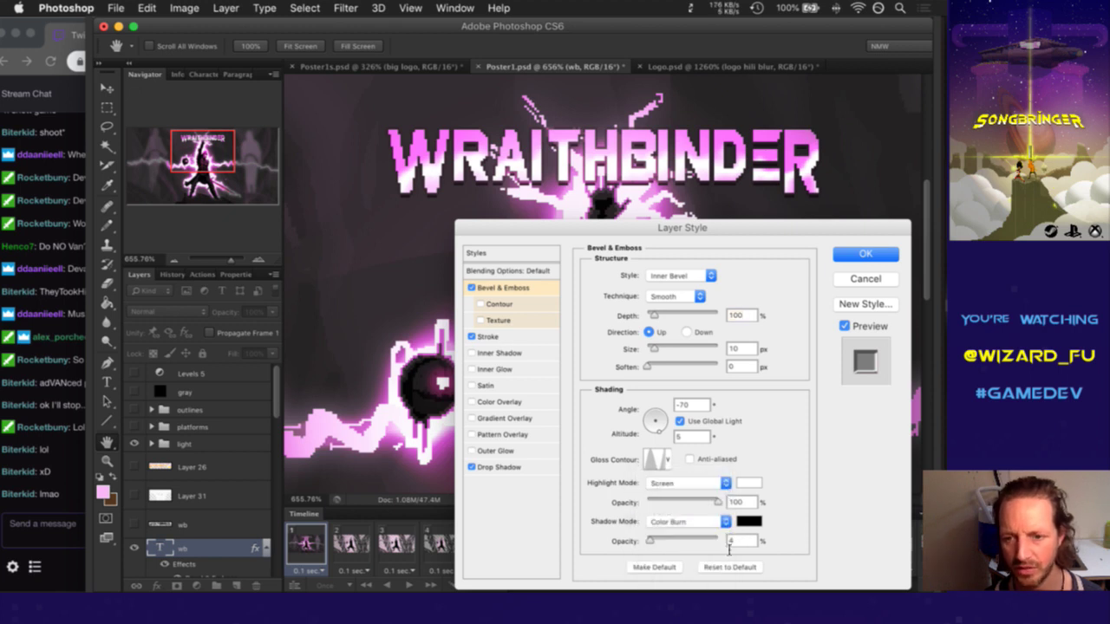
mouse_move(648, 541)
left_mouse_down()
mouse_move(713, 541)
mouse_move(668, 540)
left_mouse_up()
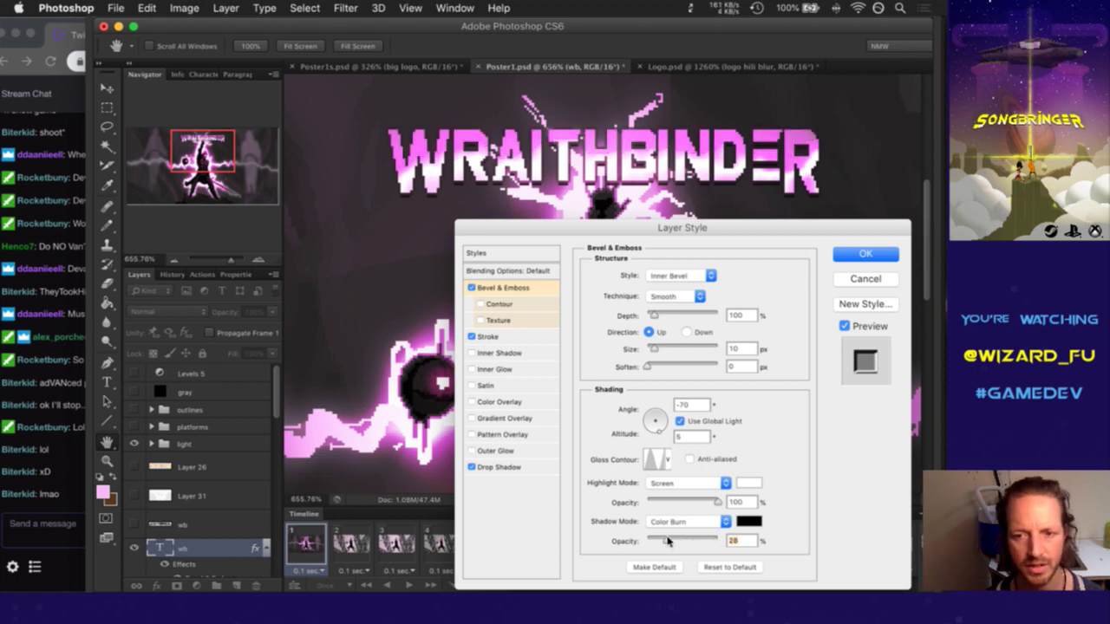
left_click(678, 523)
left_click(681, 533)
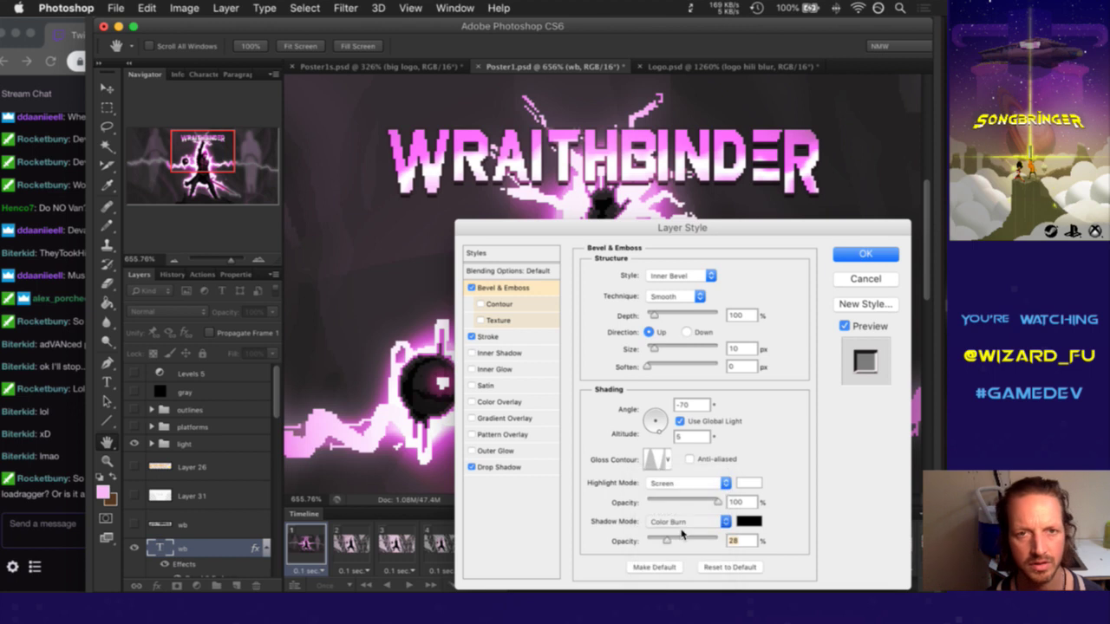
Set the bevel's shadow mode to Normal and its shadow opacity to 18%
left_click(687, 524)
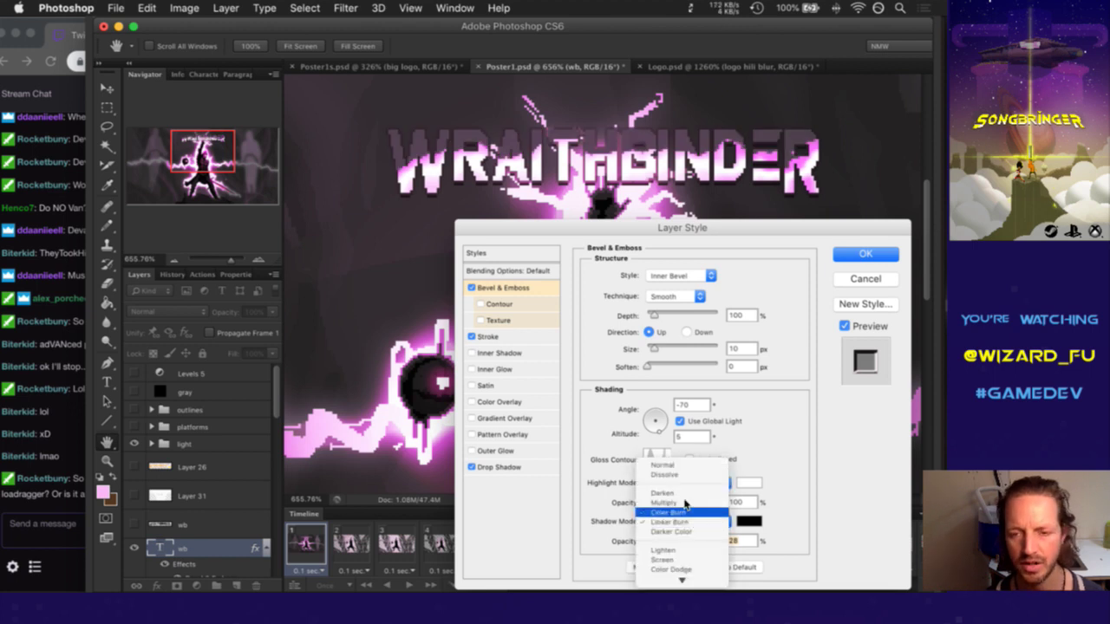
key("Escape")
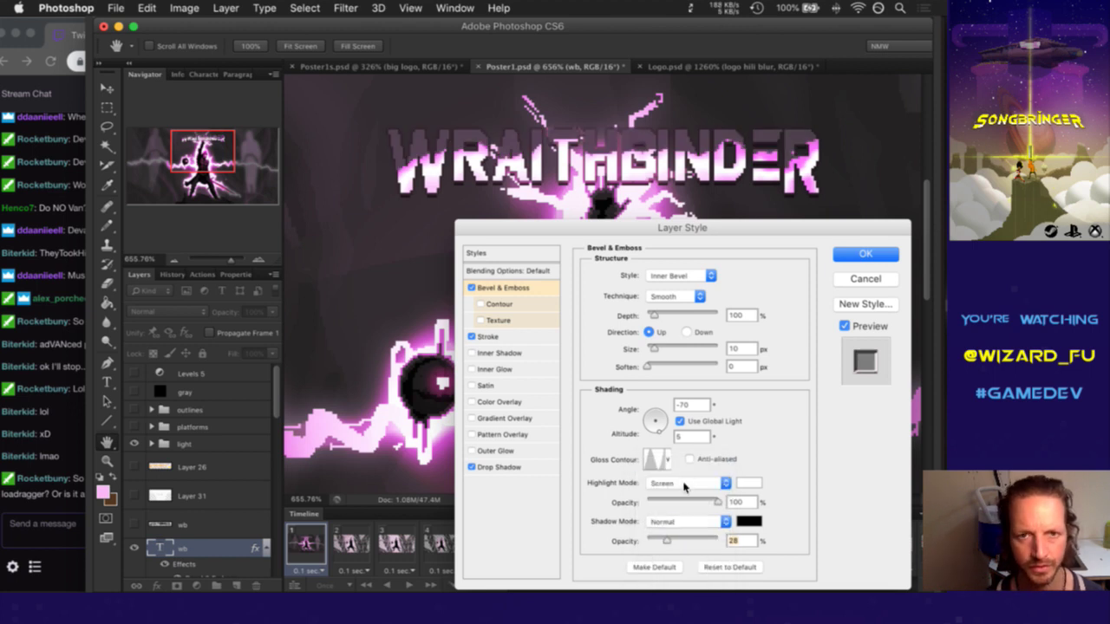
left_click_drag(662, 540, 658, 540)
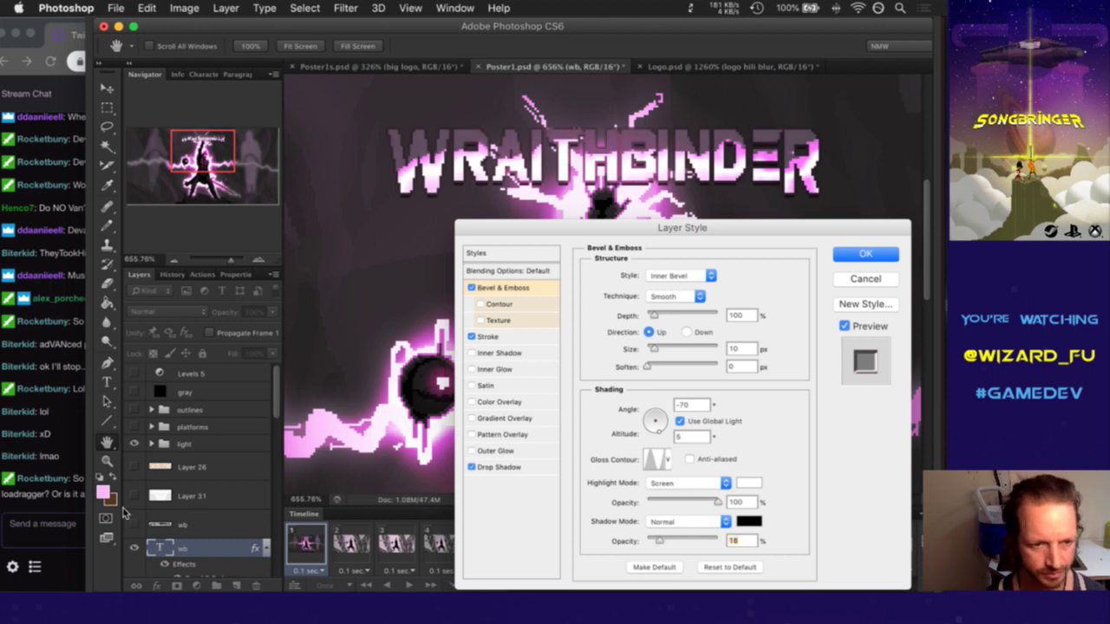
Read the viewers' questions in the Twitch chat, switch to iTerm2 and rerun "pwd; and make; and make run" for Wraithbinder
left_click(60, 516)
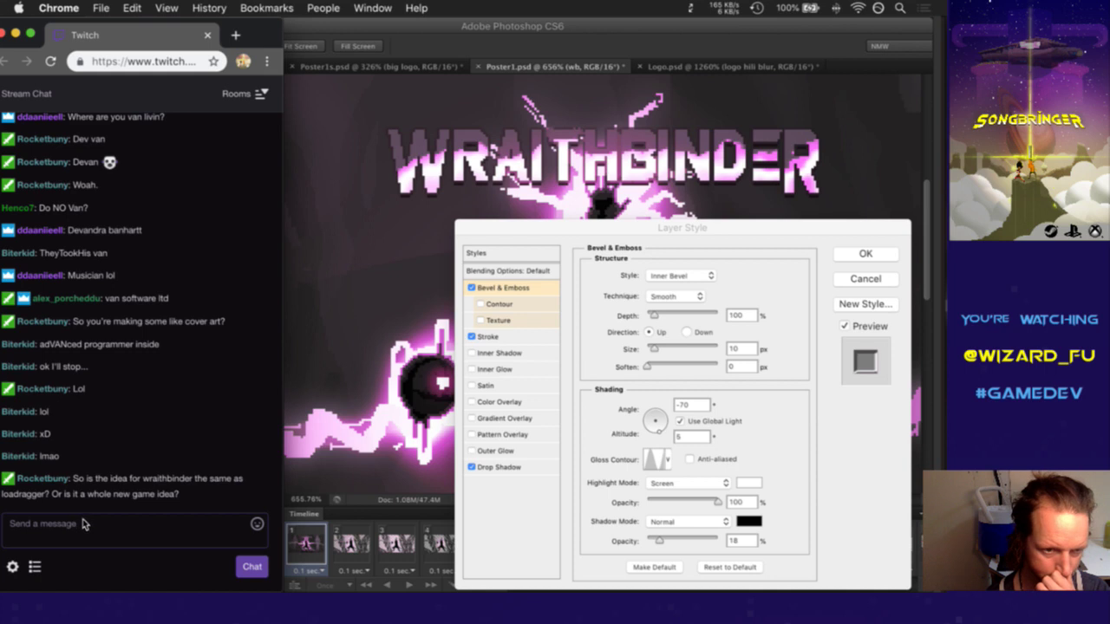
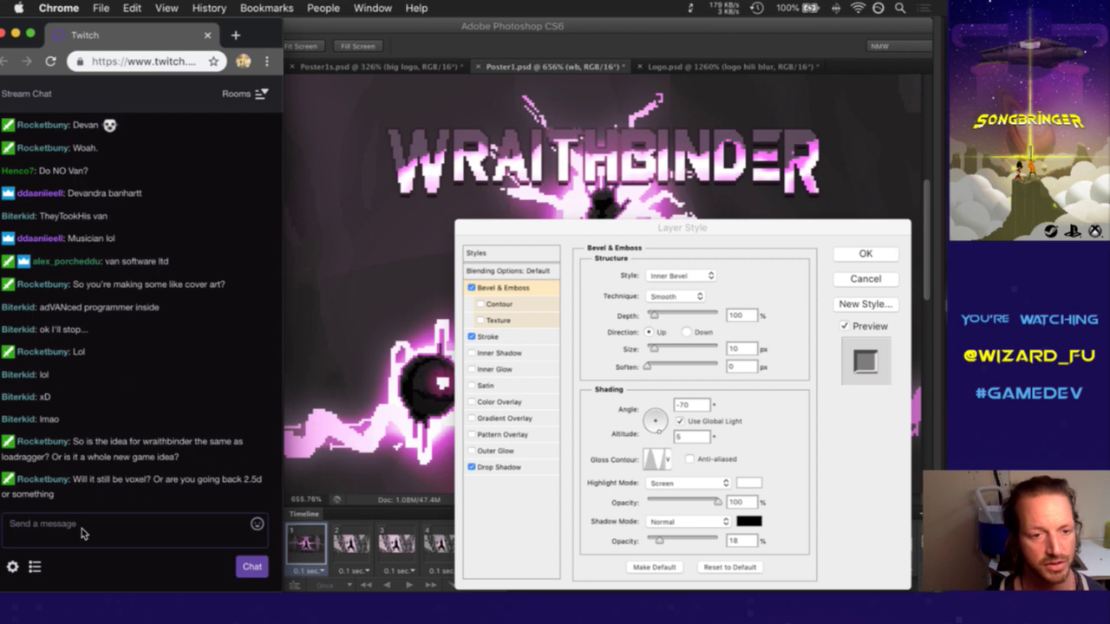
key("super+Tab")
left_click(374, 295)
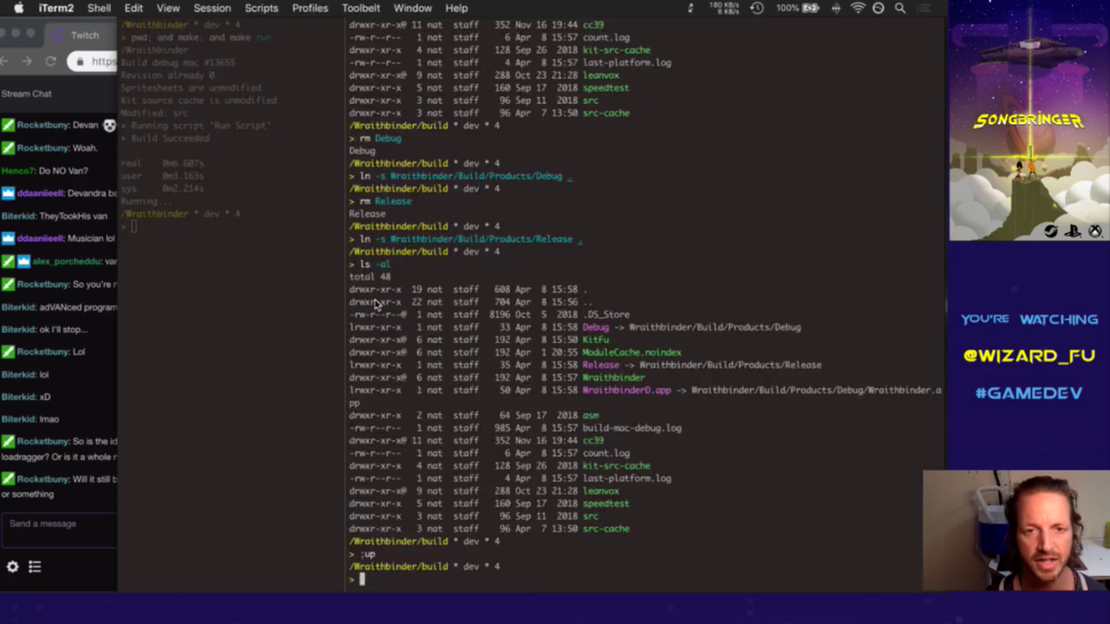
key("Up")
key("Return")
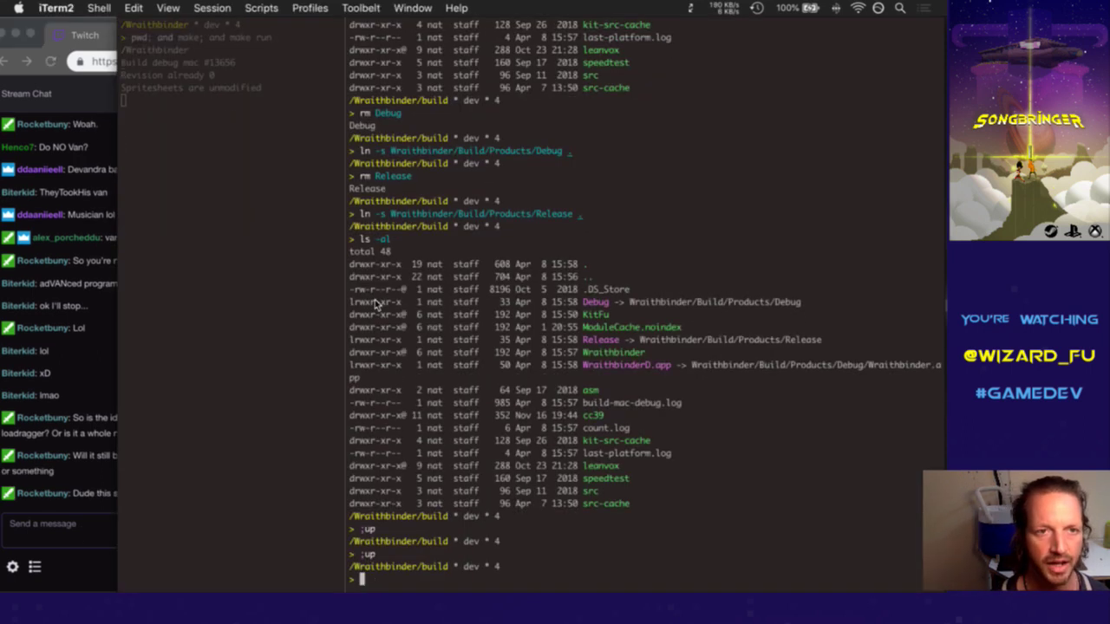
Glance at the Twitch chat, return to iTerm2 and switch to the running Wraithbinder game
left_click(98, 433)
left_click(502, 360)
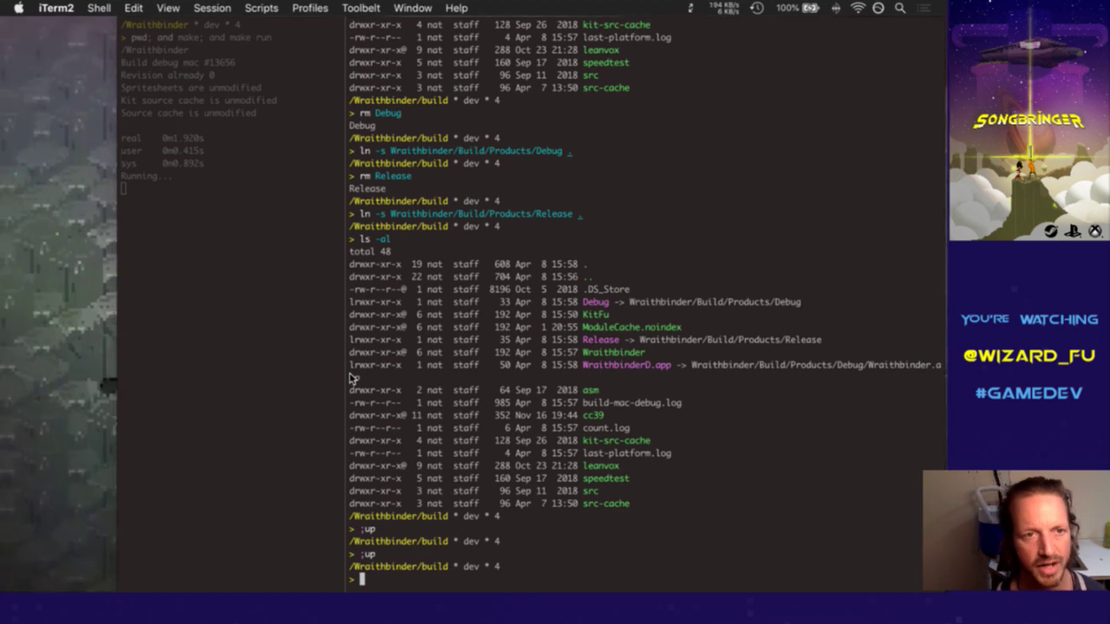
key("super+Tab")
key("super+Tab")
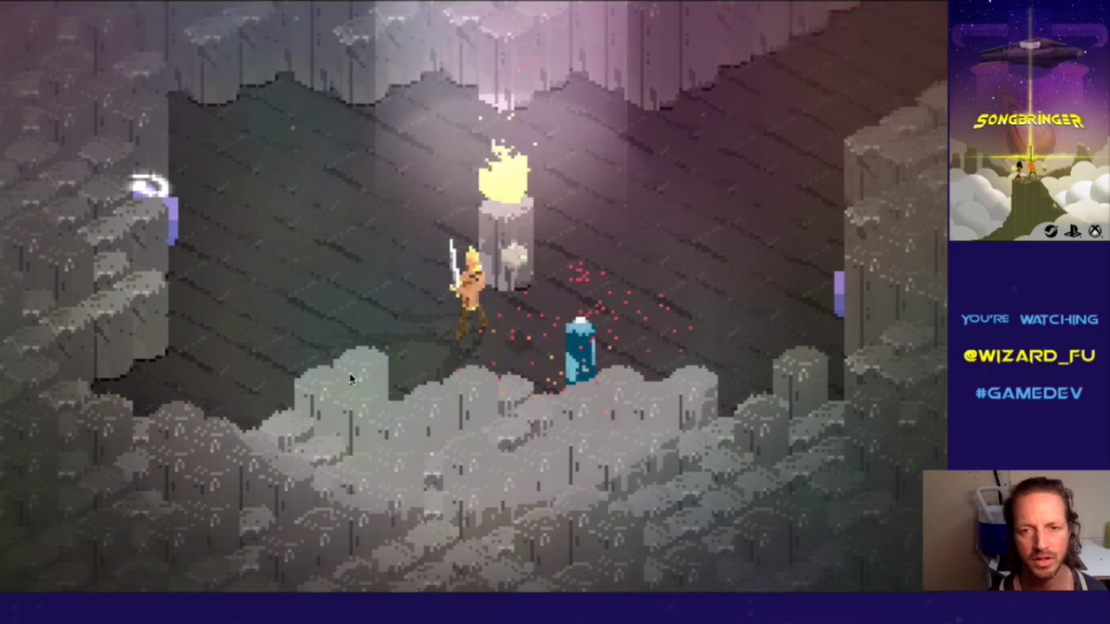
key("a")
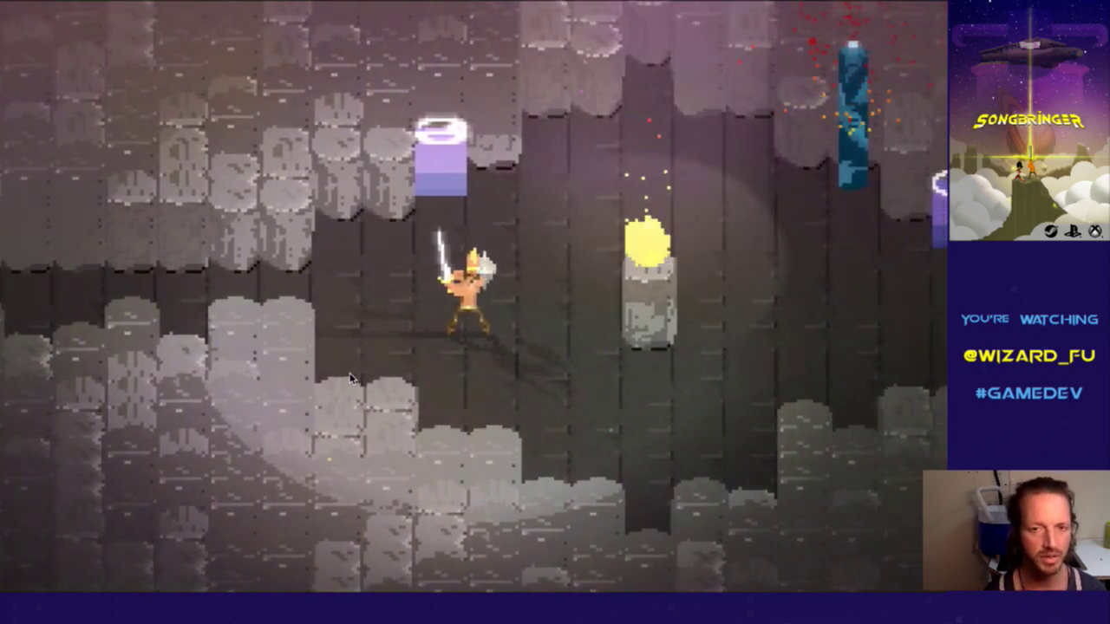
key("Left")
key("Right")
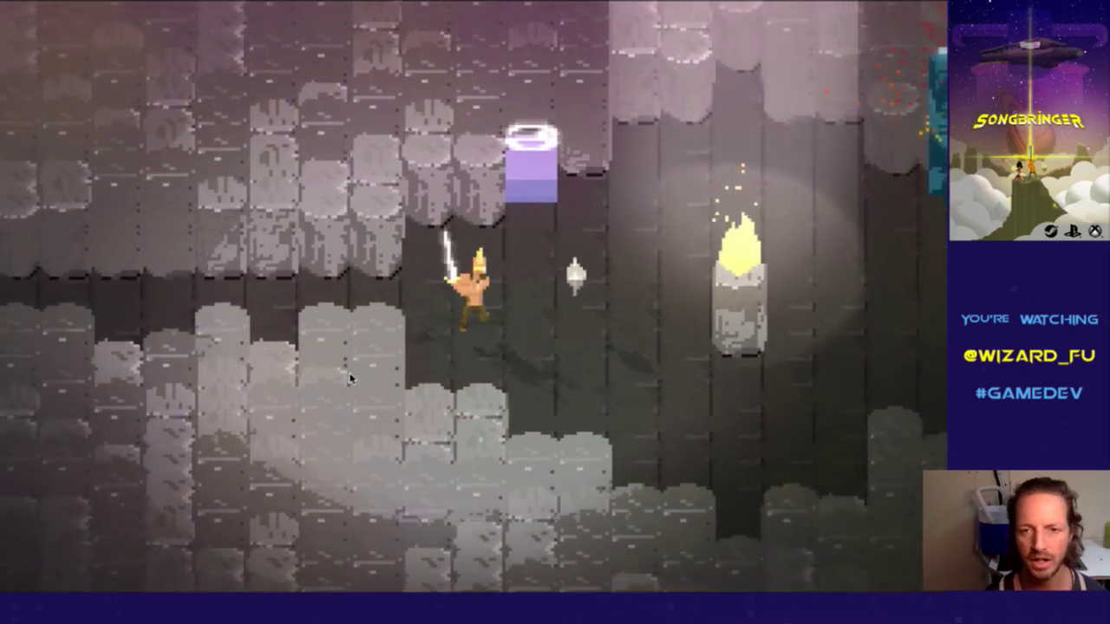
key("Right")
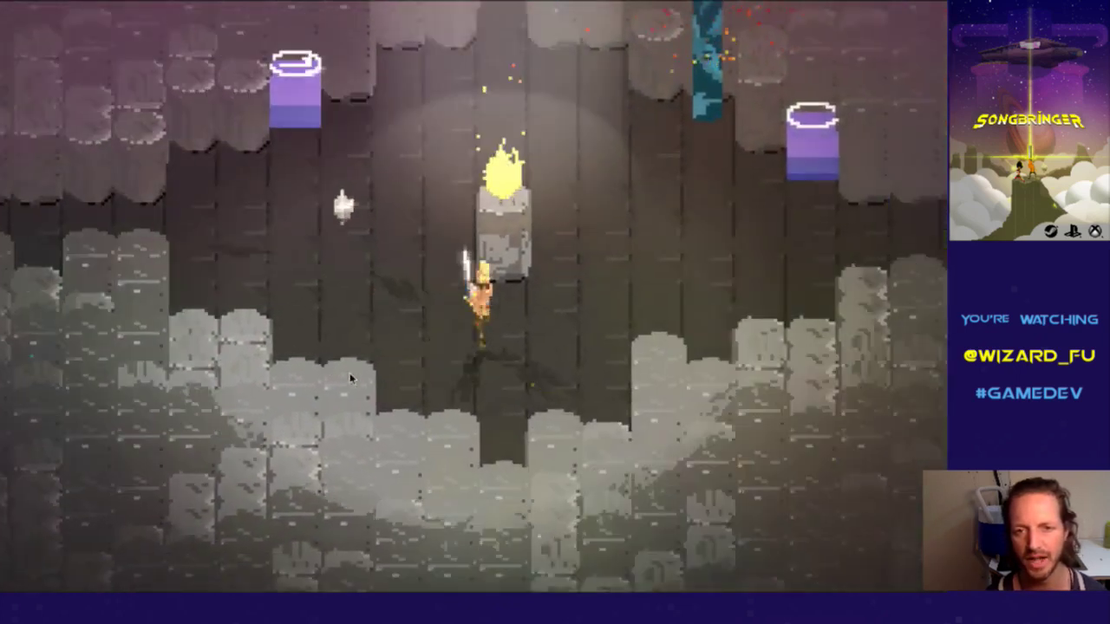
key("Up")
key("Left")
key("Left")
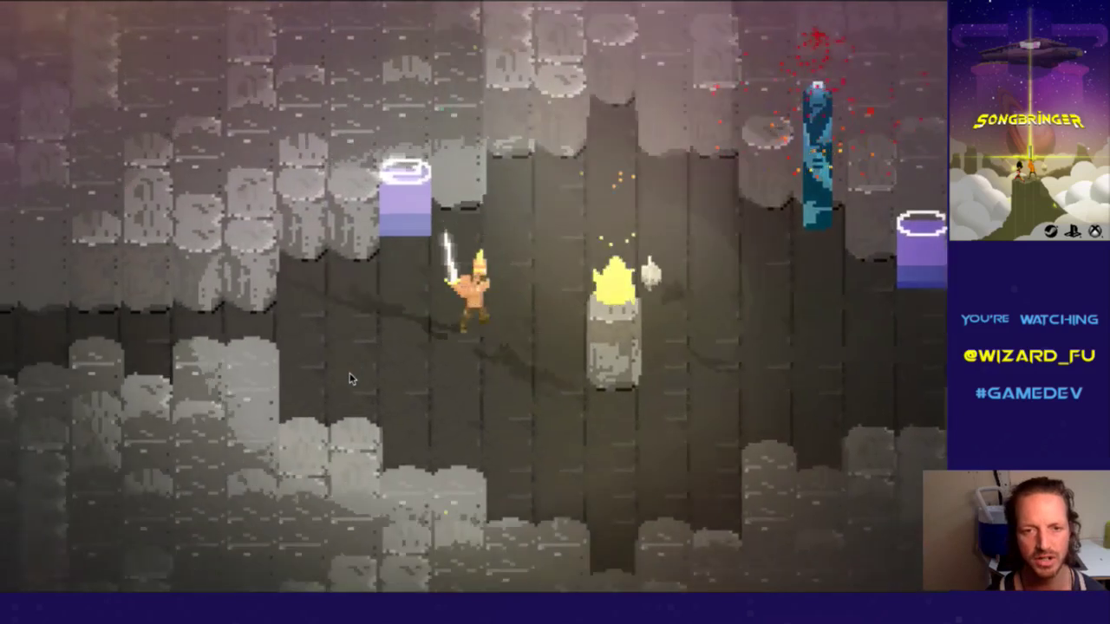
key("Left")
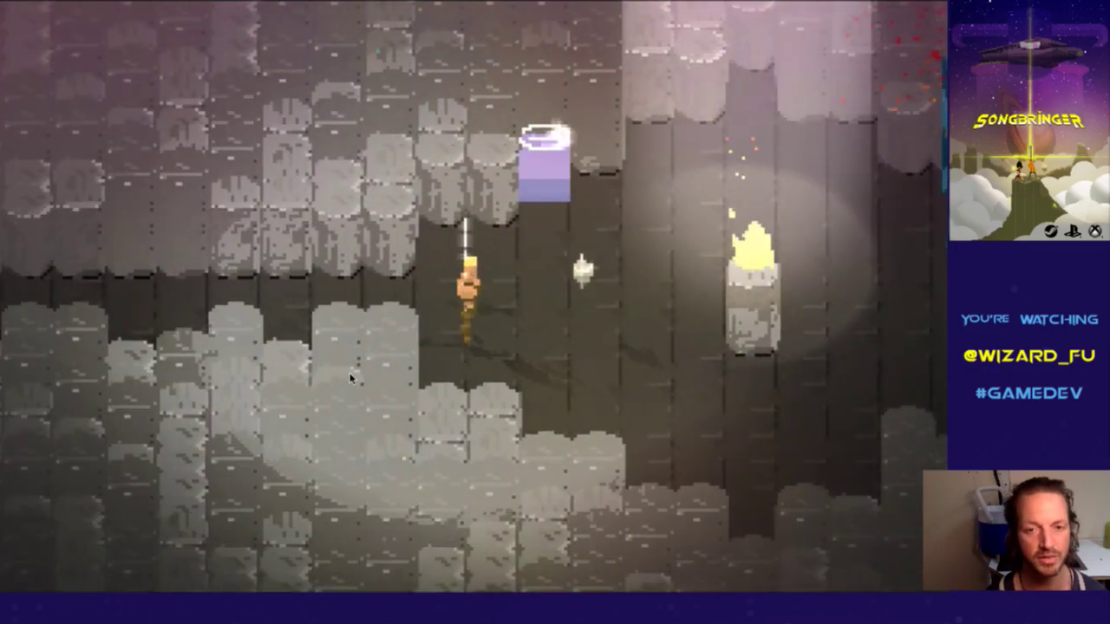
Walk the hero through the stone corridors of the Wraithbinder game to show viewers the dungeon and its rotating camera
key("Right")
key("Left")
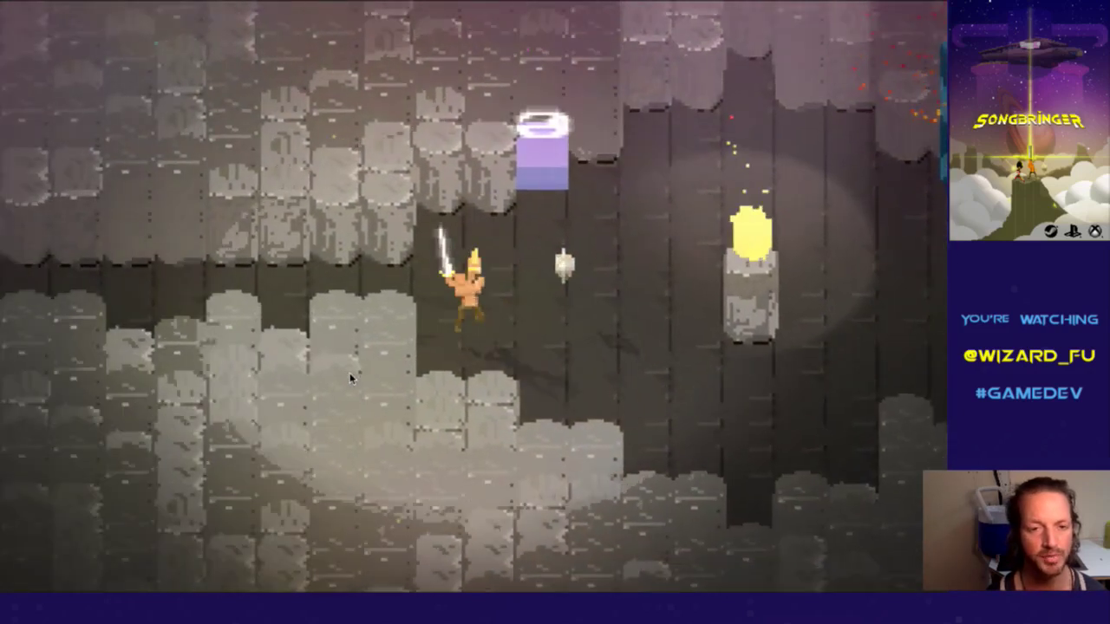
key("Left")
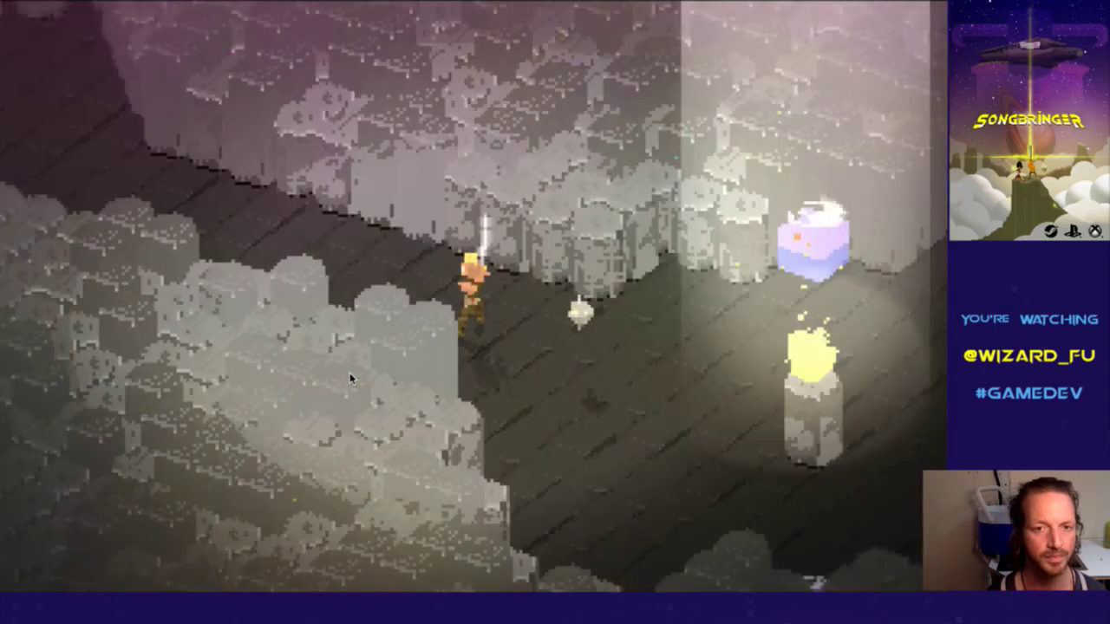
key("Up")
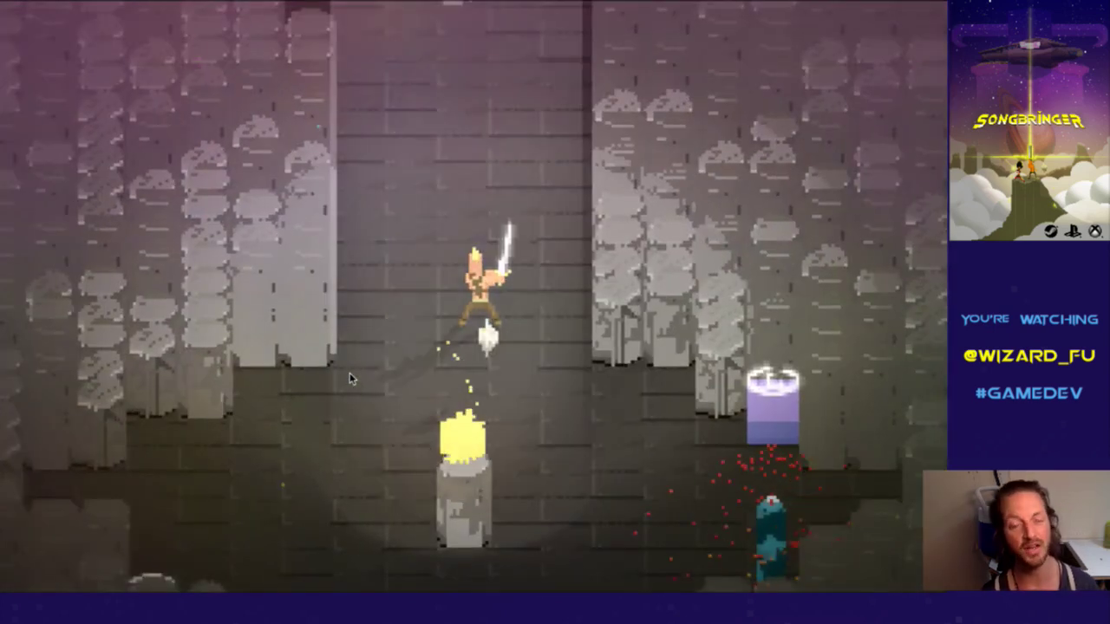
key("Up")
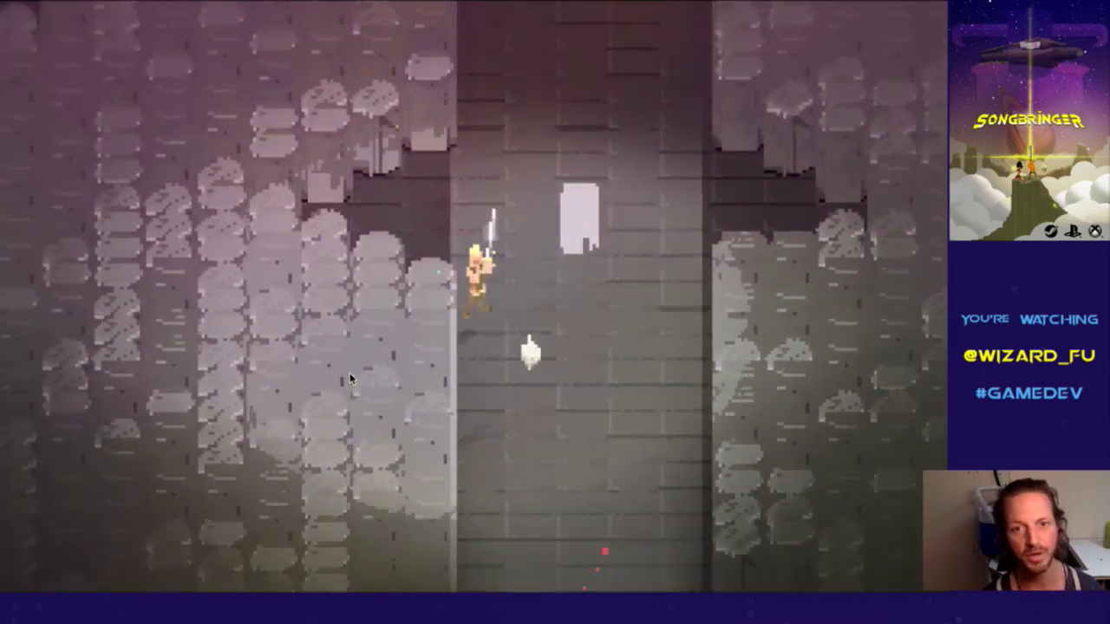
key("Left")
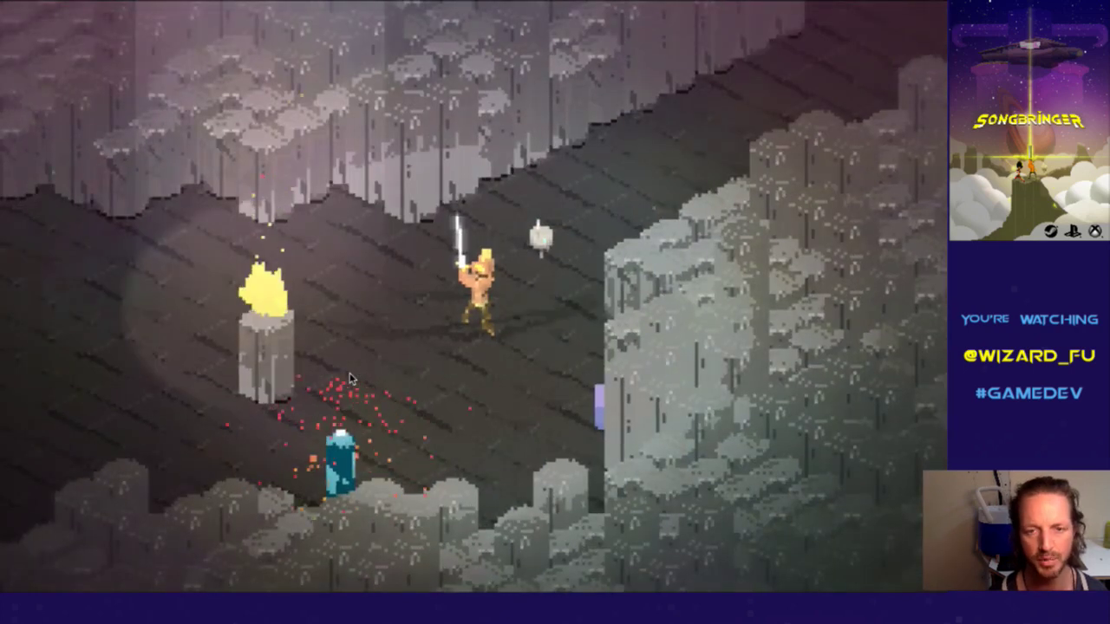
Switch to iTerm2, move up from the build folder to the Wraithbinder folder with "cd .." and clear the terminal
key("super+Tab")
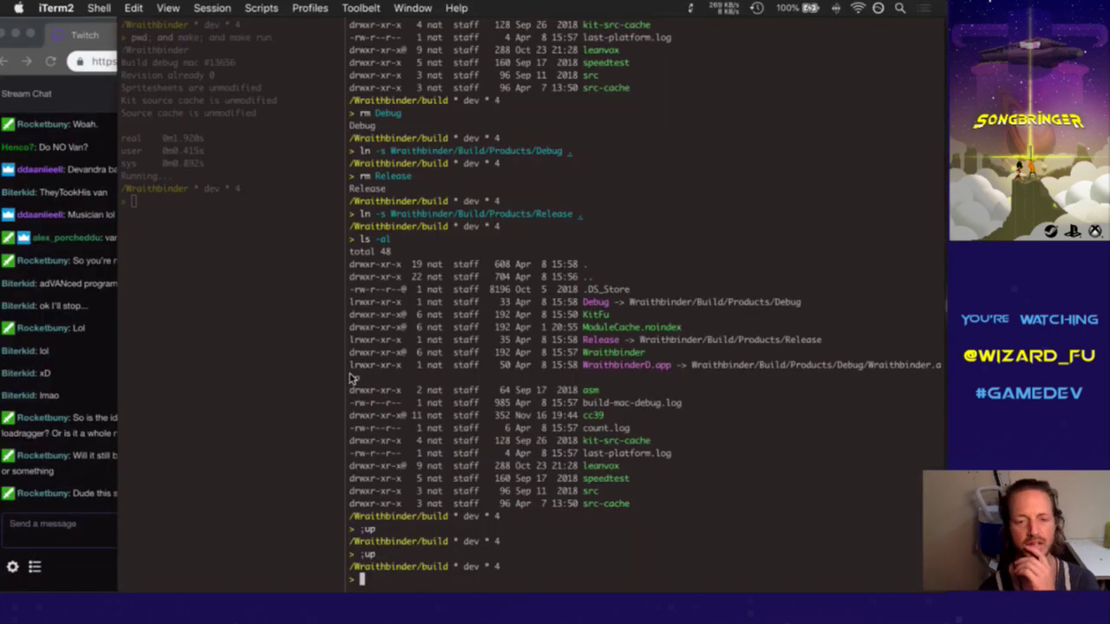
type("cd ...")
key("Return")
type("cd ..")
key("Return")
type("clear")
key("Return")
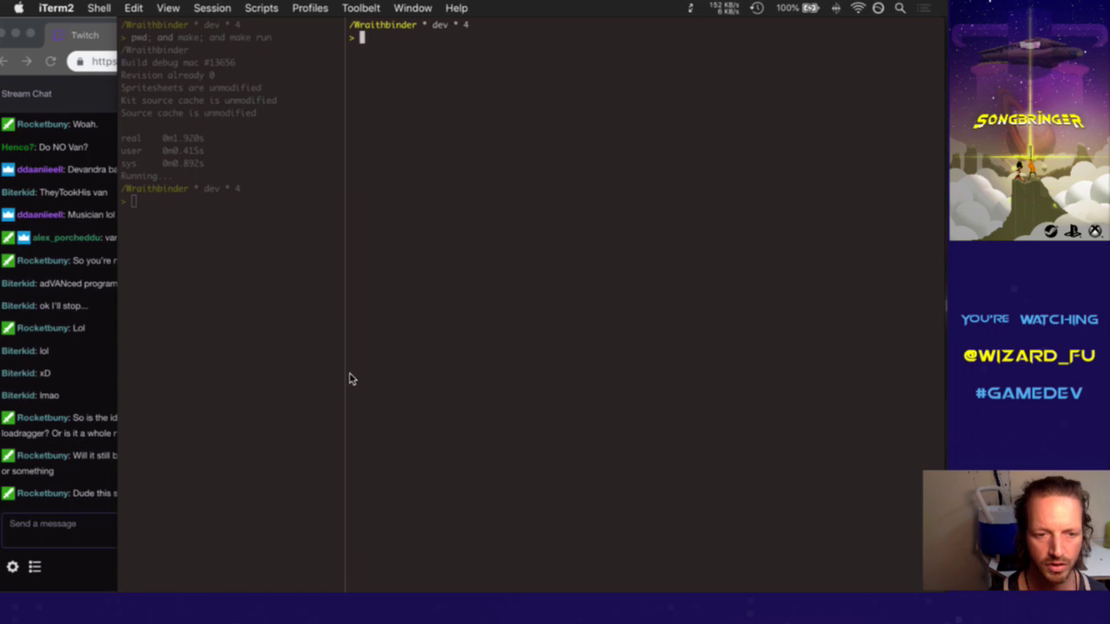
Switch to Photoshop and try Lighten as the shadow mode of the title's bevel
key("super+Tab")
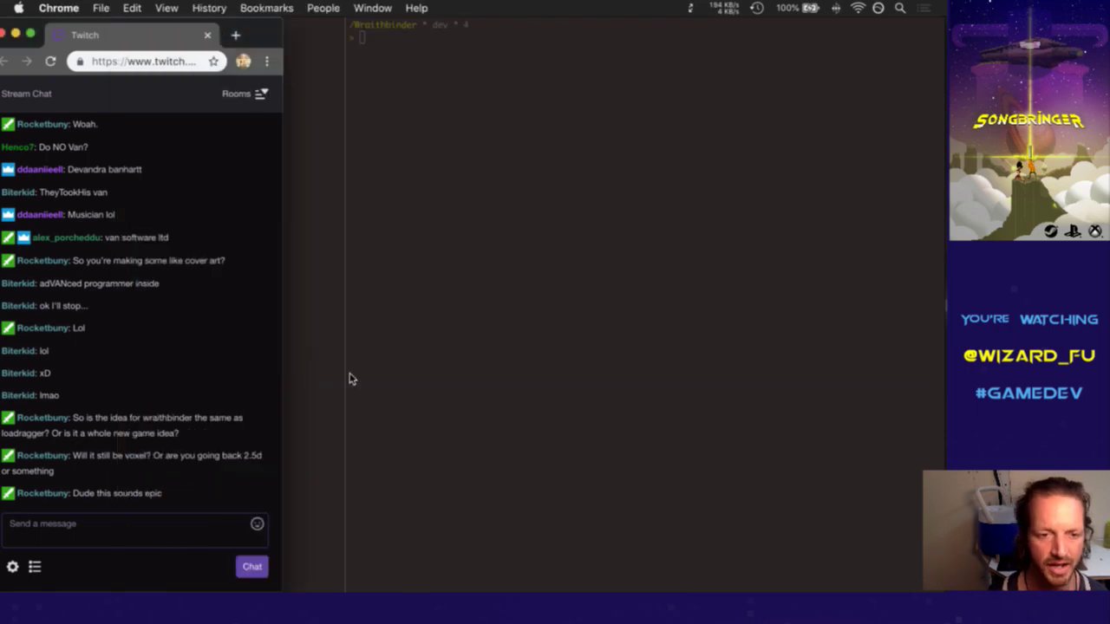
key("super+Tab")
key("super+Tab")
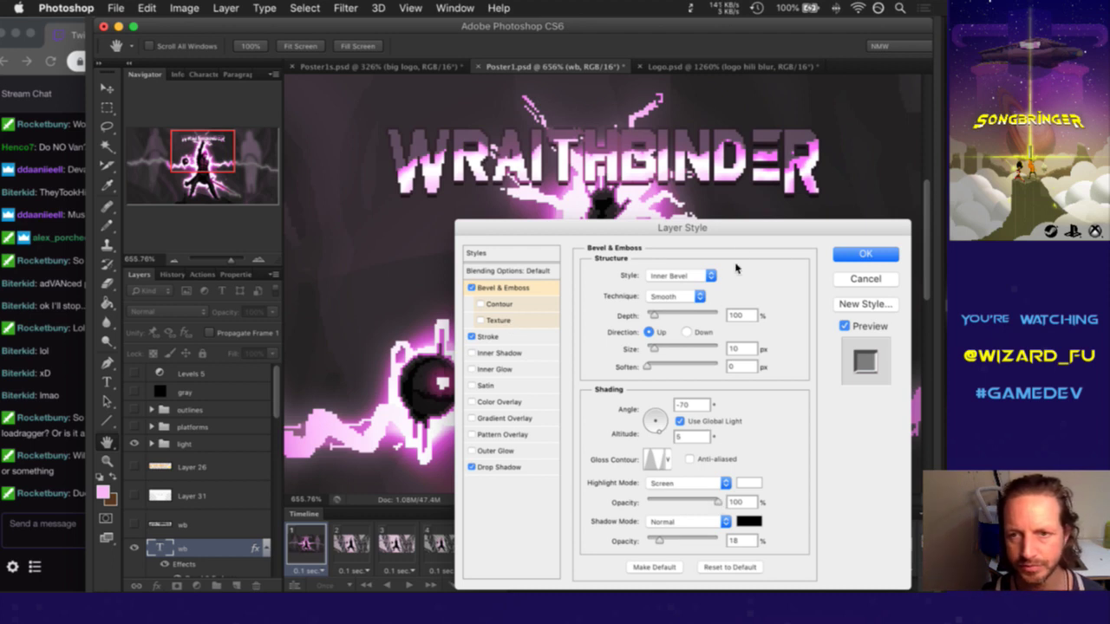
left_click_drag(735, 231, 744, 254)
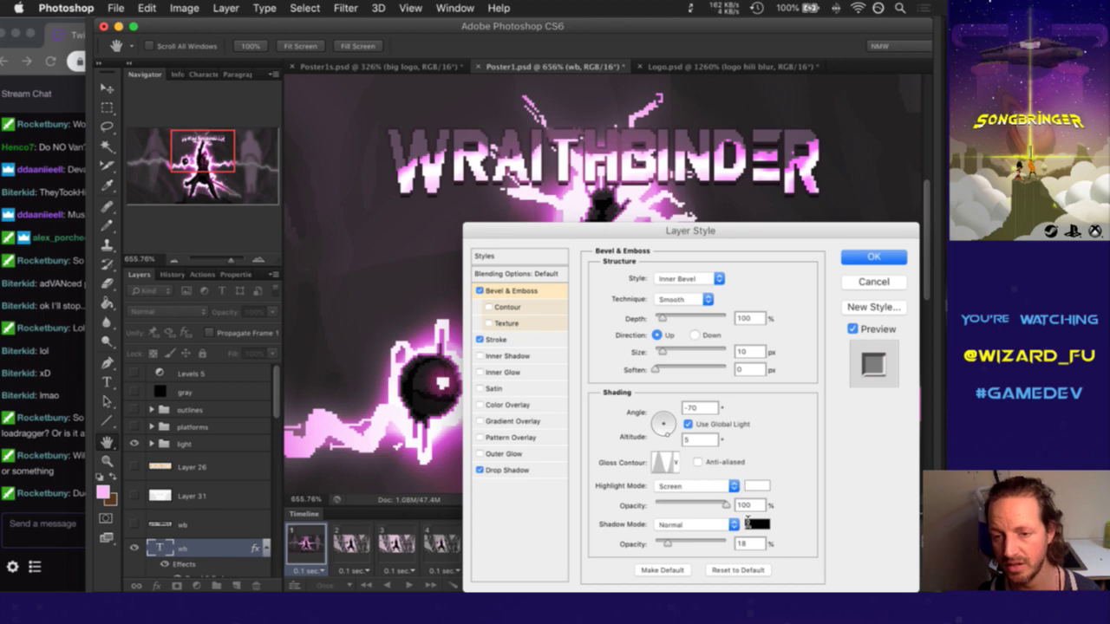
left_click(717, 525)
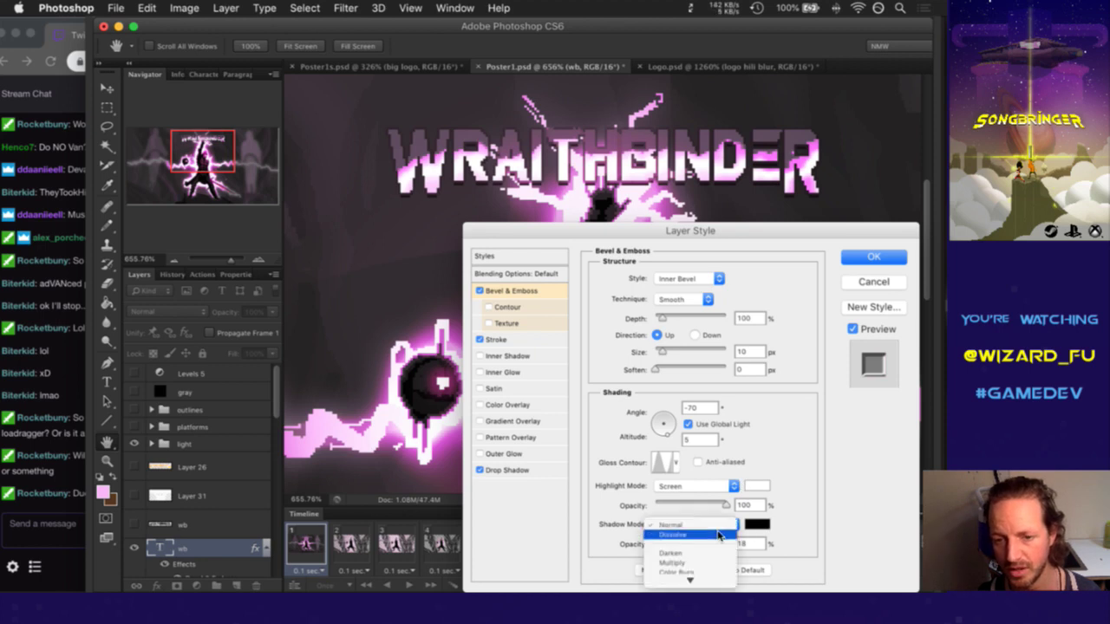
scroll(718, 535, "down", 5)
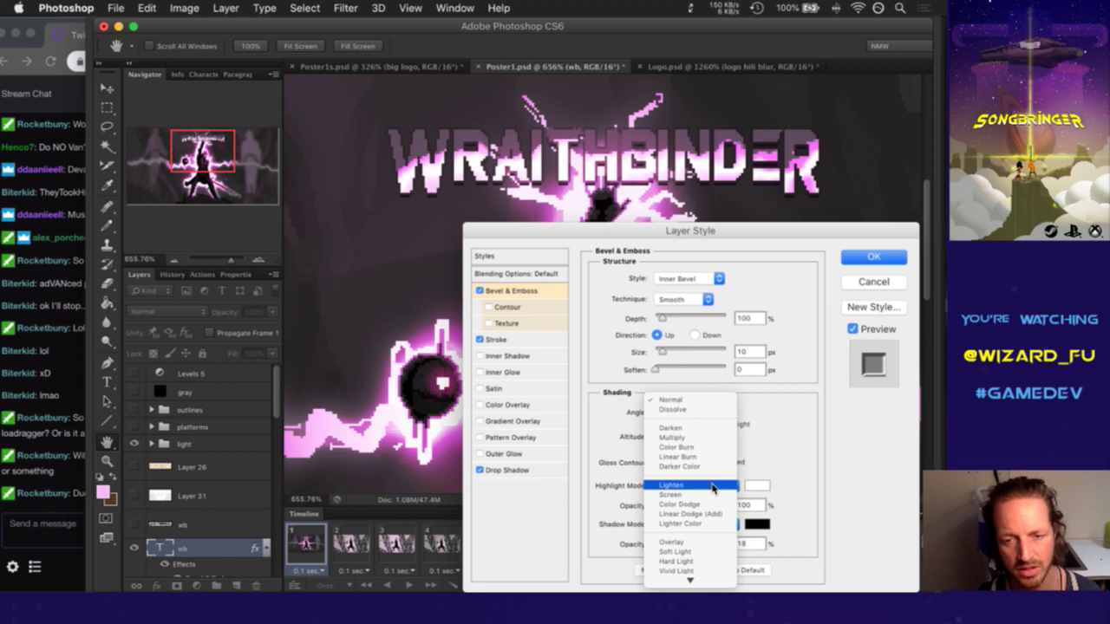
left_click(713, 486)
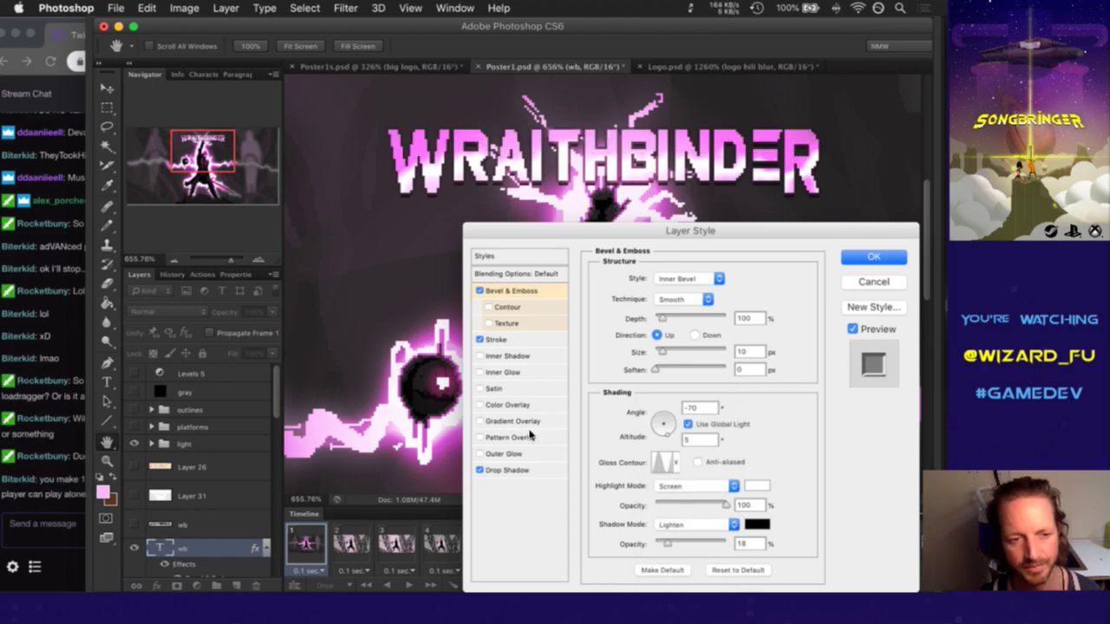
Read the viewer's suggestion about a single dungeon with a leaderboard in the Twitch chat and return to Photoshop
left_click(72, 501)
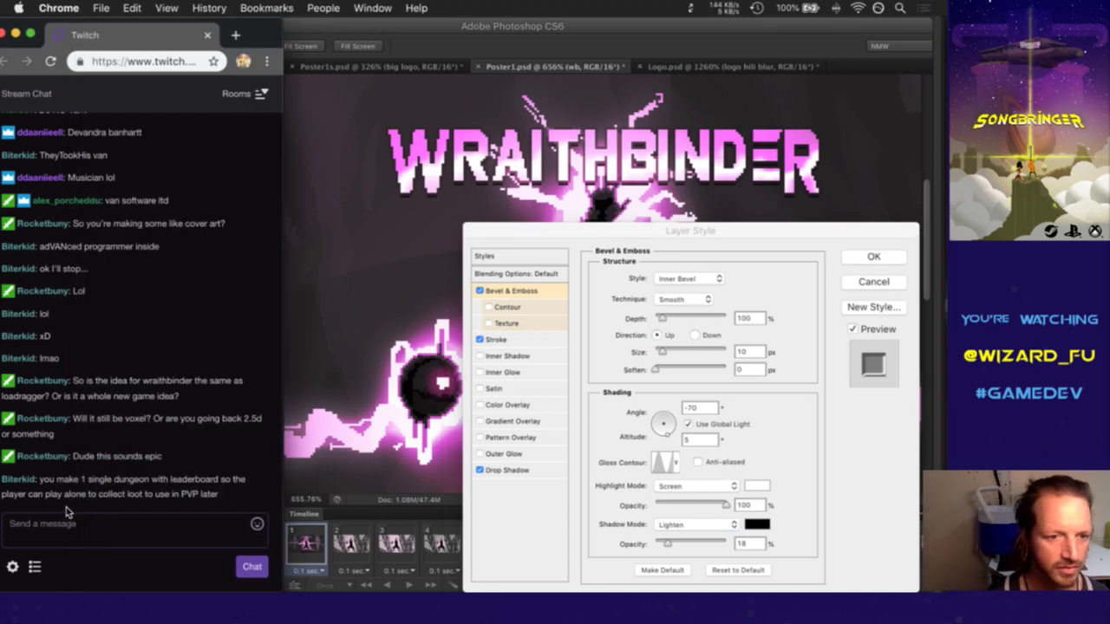
left_click_drag(57, 480, 93, 496)
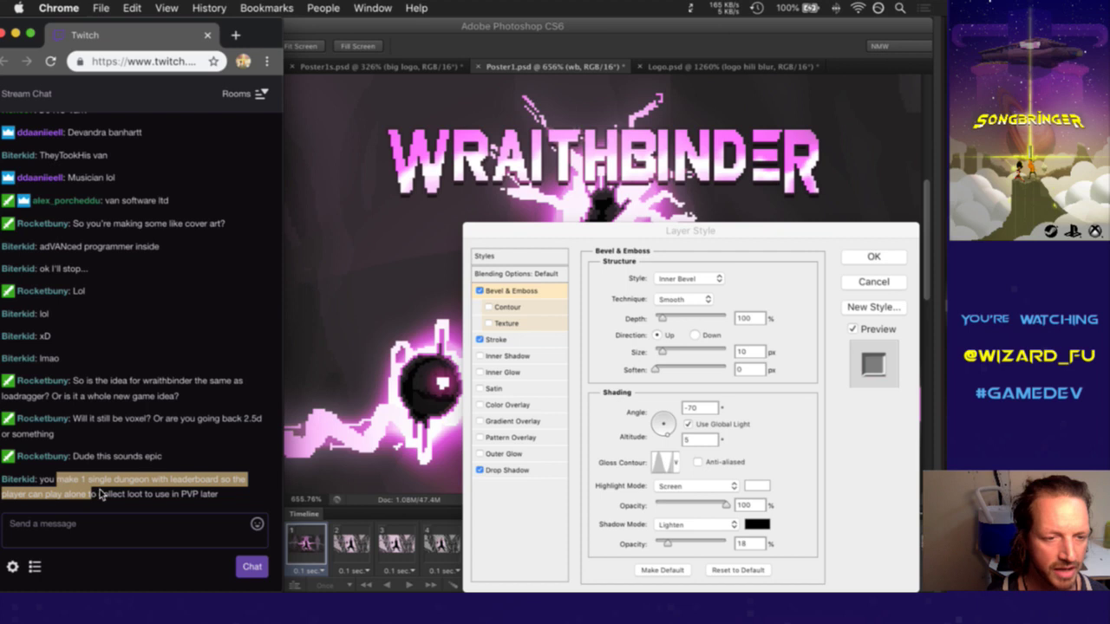
left_click(112, 497)
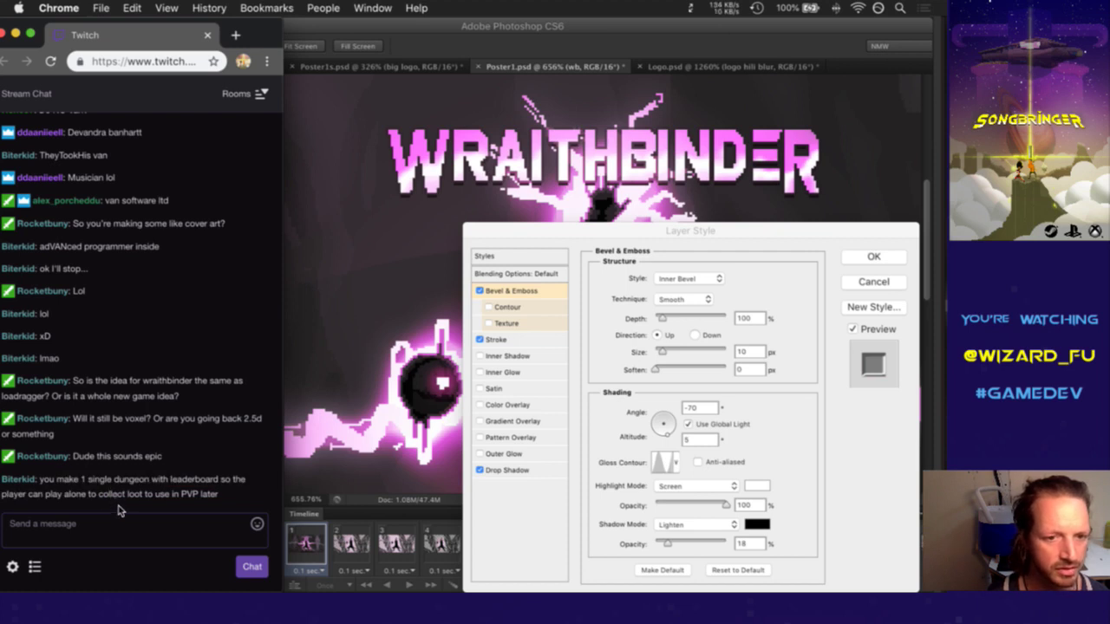
left_click_drag(110, 492, 160, 512)
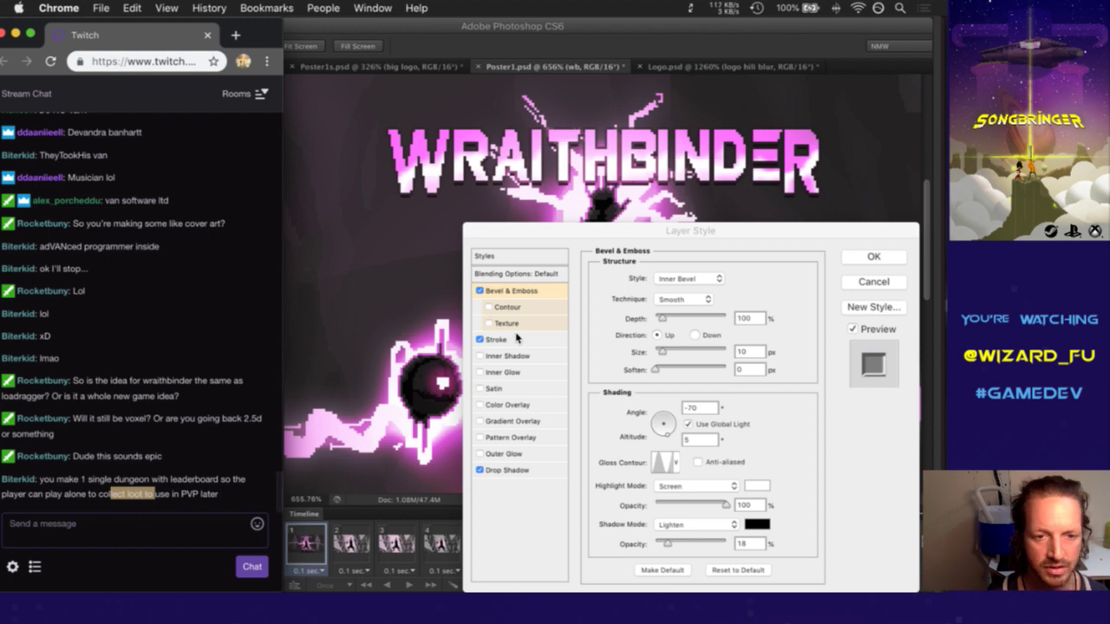
left_click(180, 467)
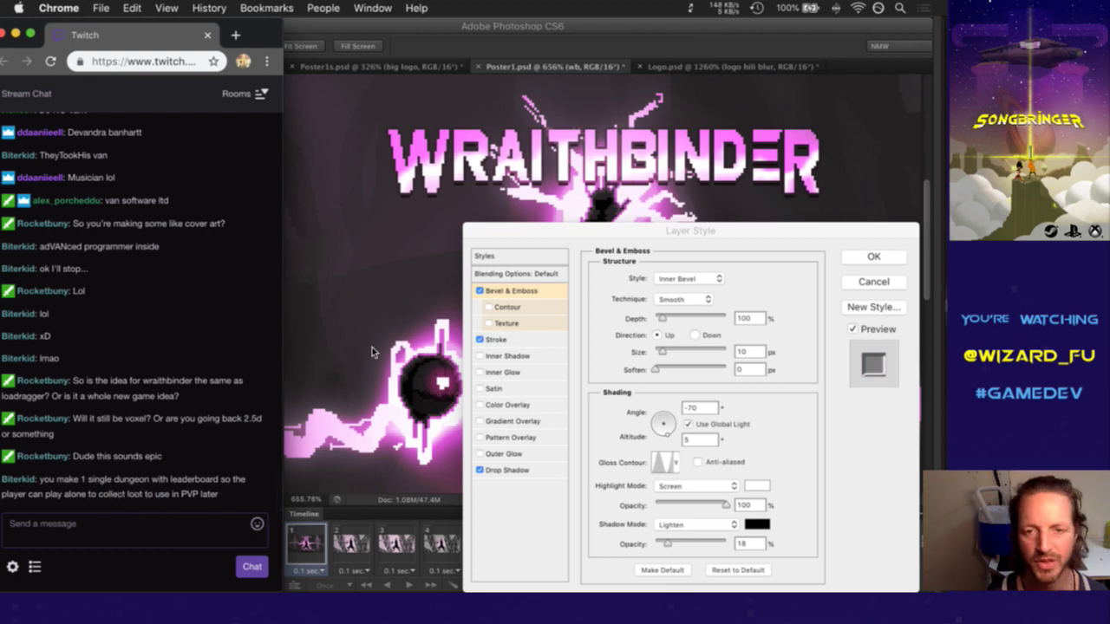
left_click(645, 235)
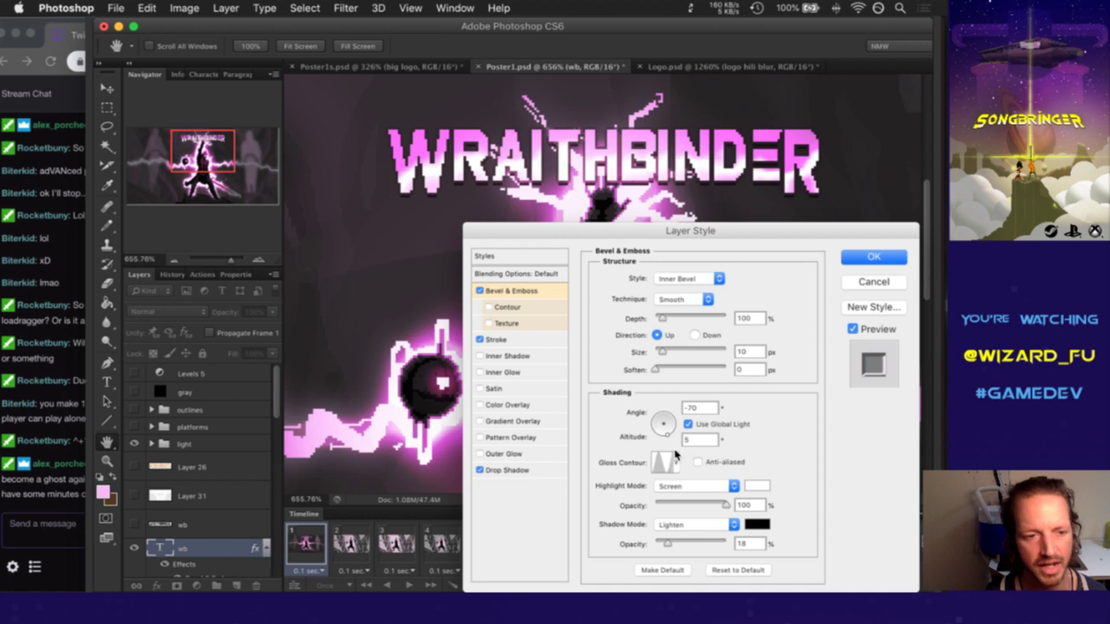
Review the Twitch chat ideas about solo dungeon loot and becoming a ghost after death, and return to Photoshop's layer style settings
left_click_drag(55, 494, 81, 502)
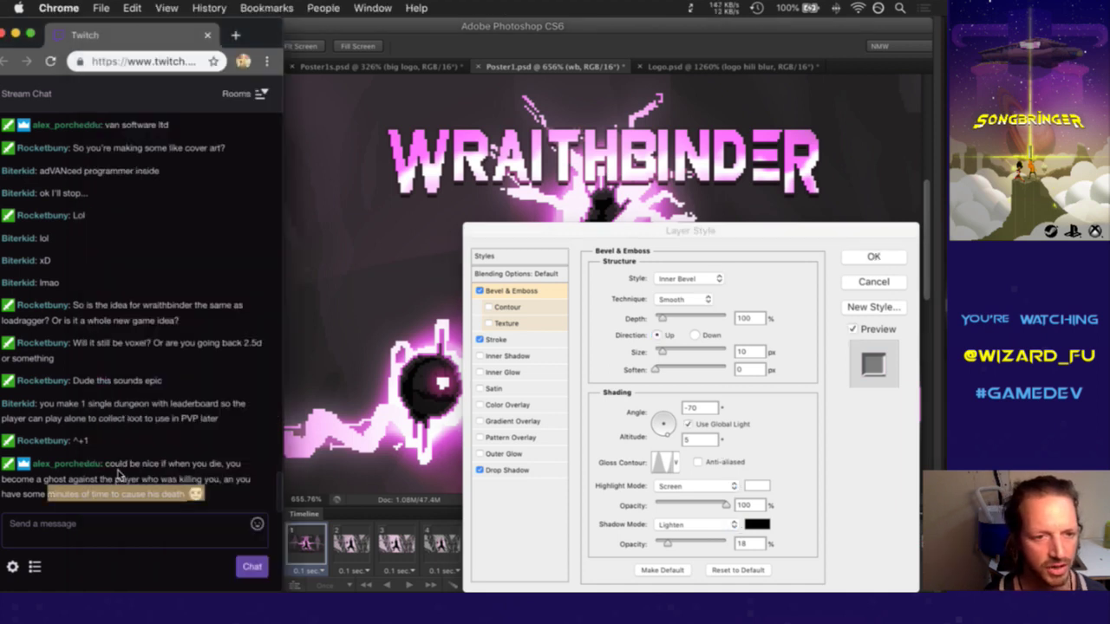
left_click_drag(95, 395, 141, 424)
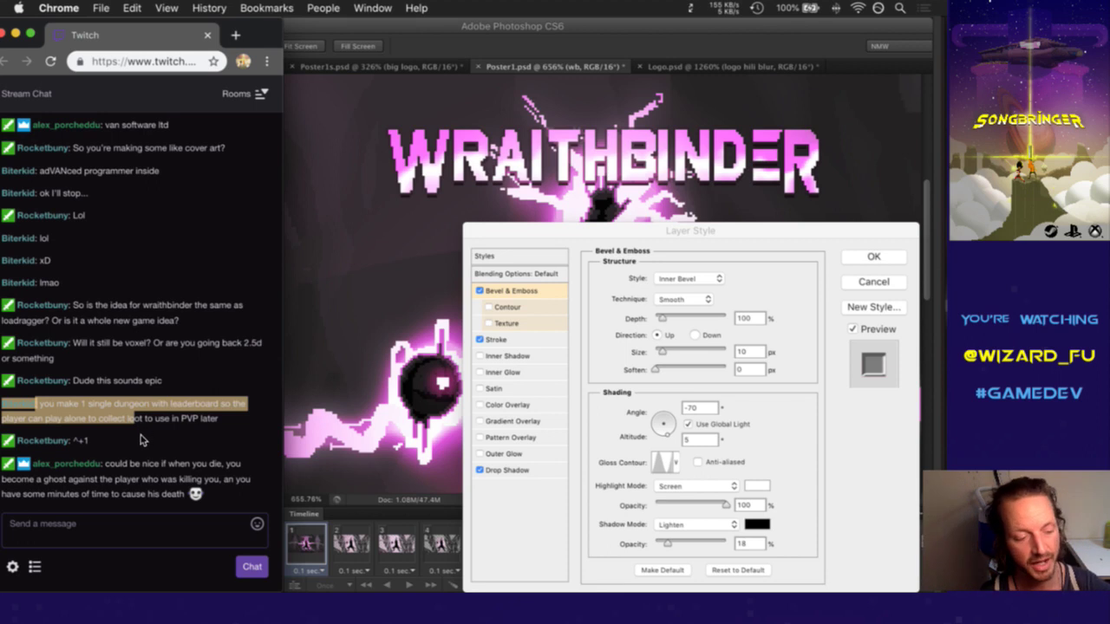
left_click(143, 444)
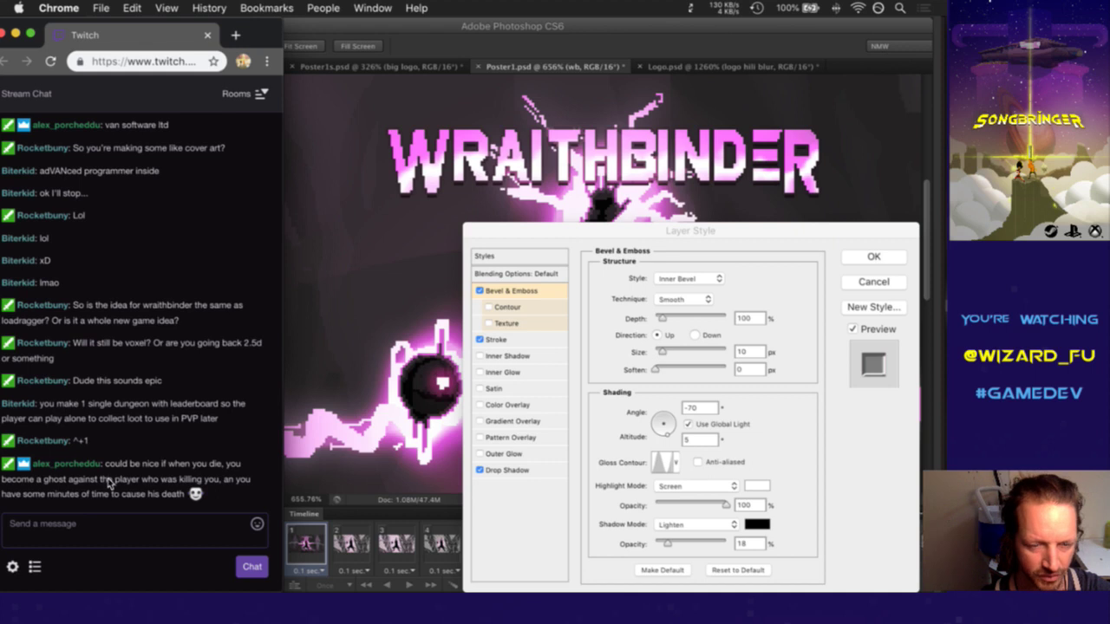
left_click_drag(64, 480, 182, 492)
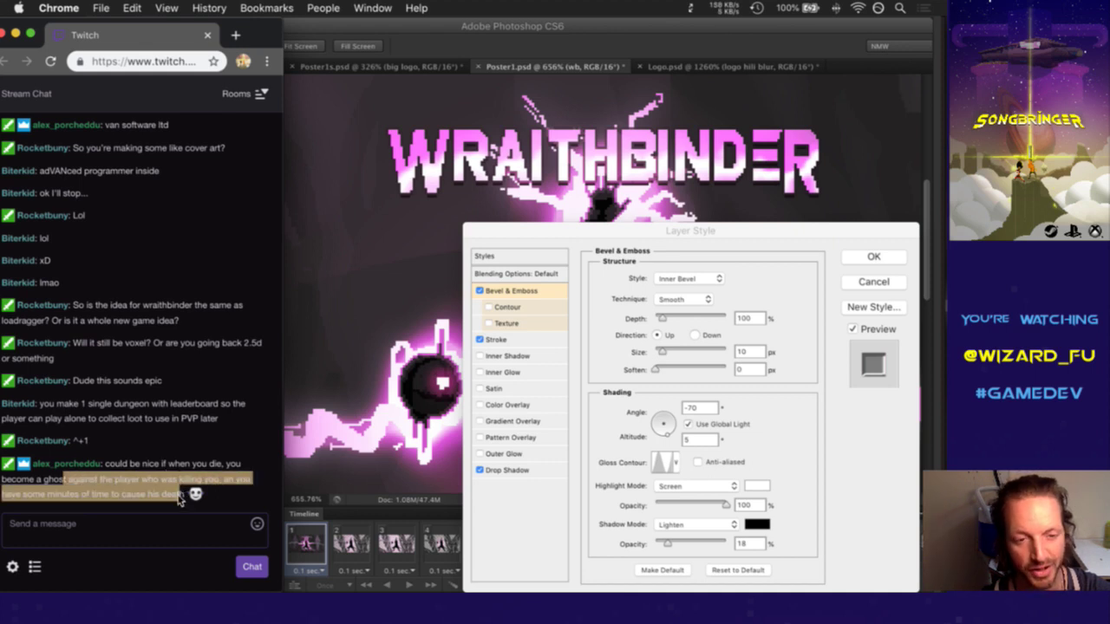
left_click(180, 494)
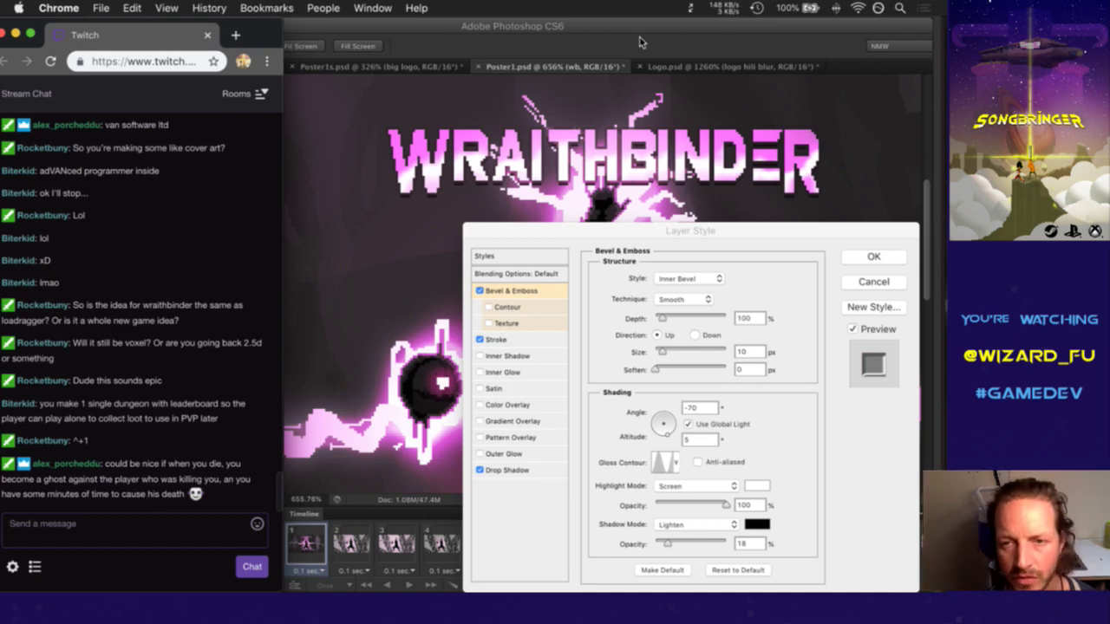
left_click(719, 232)
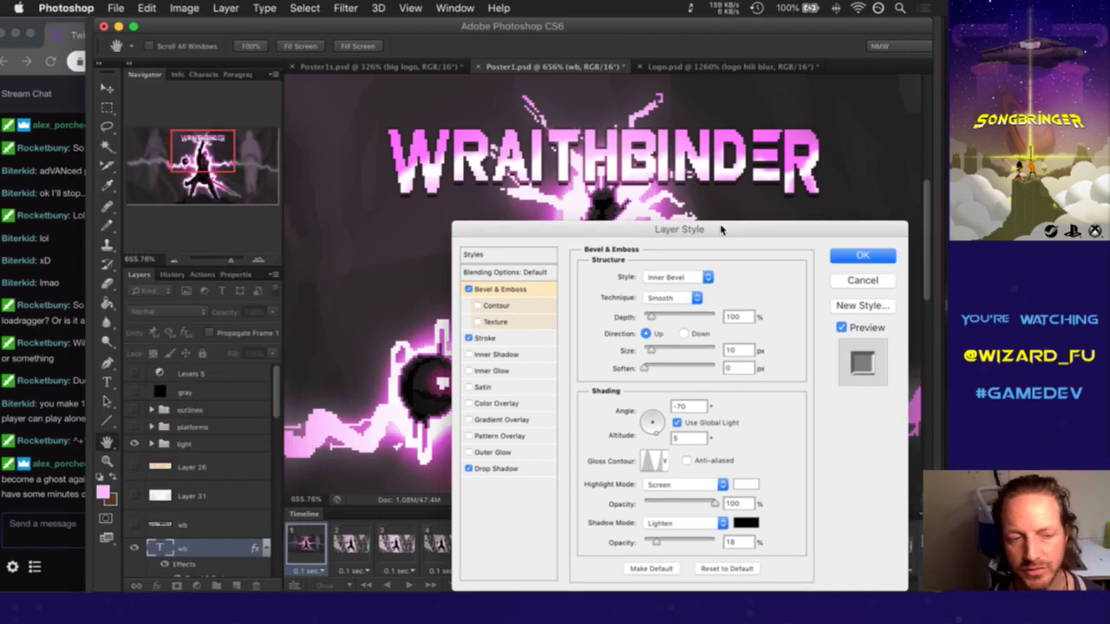
Check the Twitch chat for new viewer replies, glancing back at the poster in Photoshop in between
left_click(38, 496)
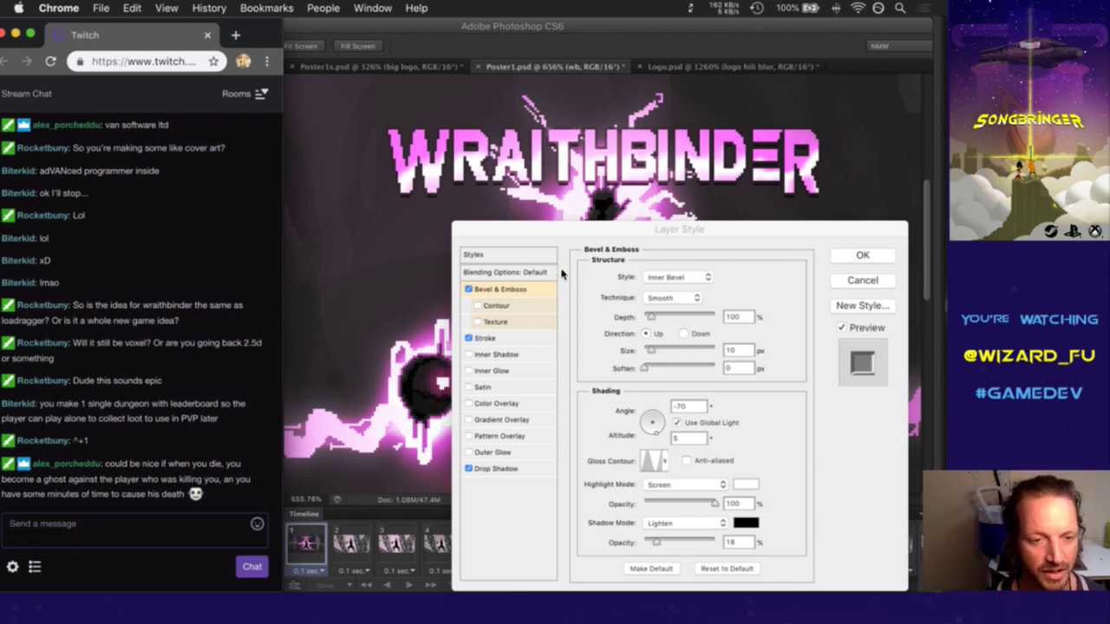
left_click(581, 239)
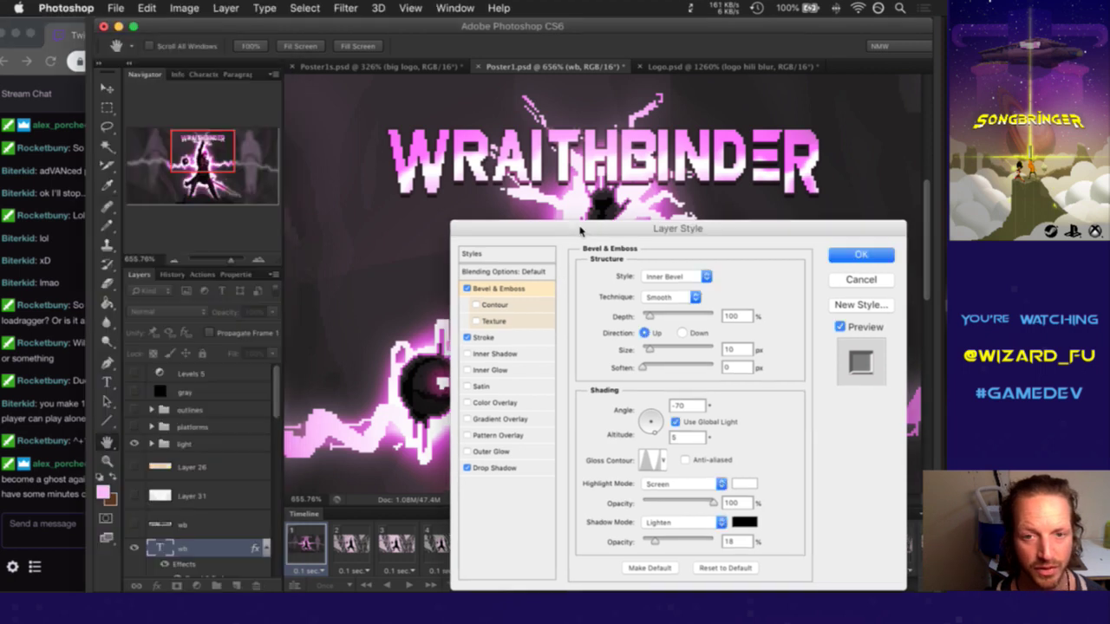
left_click(82, 464)
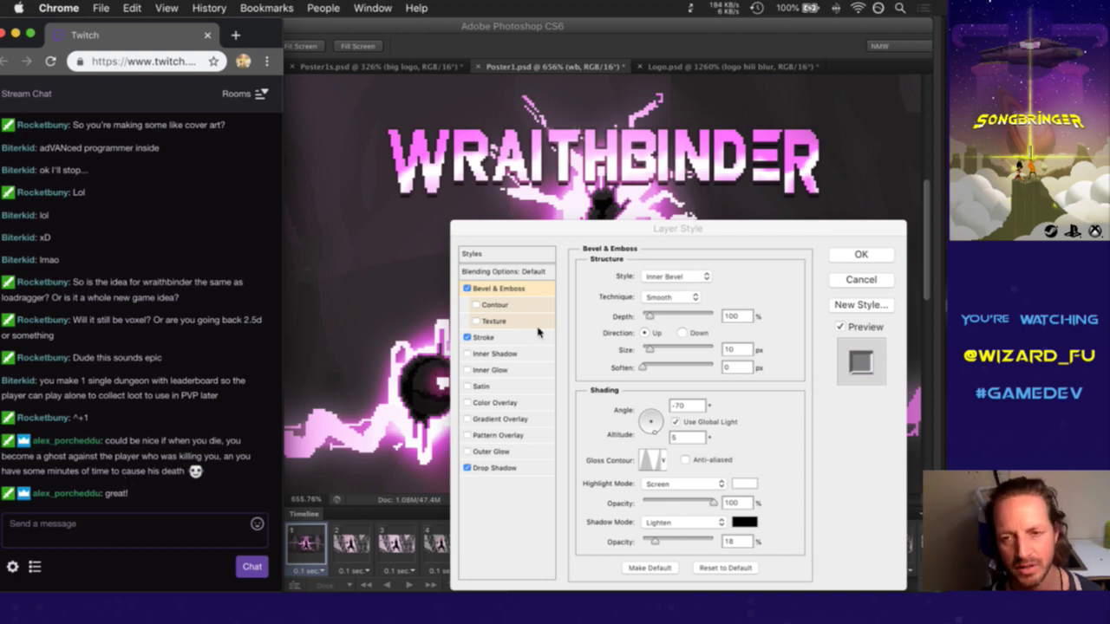
Return to Photoshop, try the Screen, Color Dodge and Linear Dodge (Add) bevel shadow modes, and set the shadow mode to Overlay
left_click(730, 244)
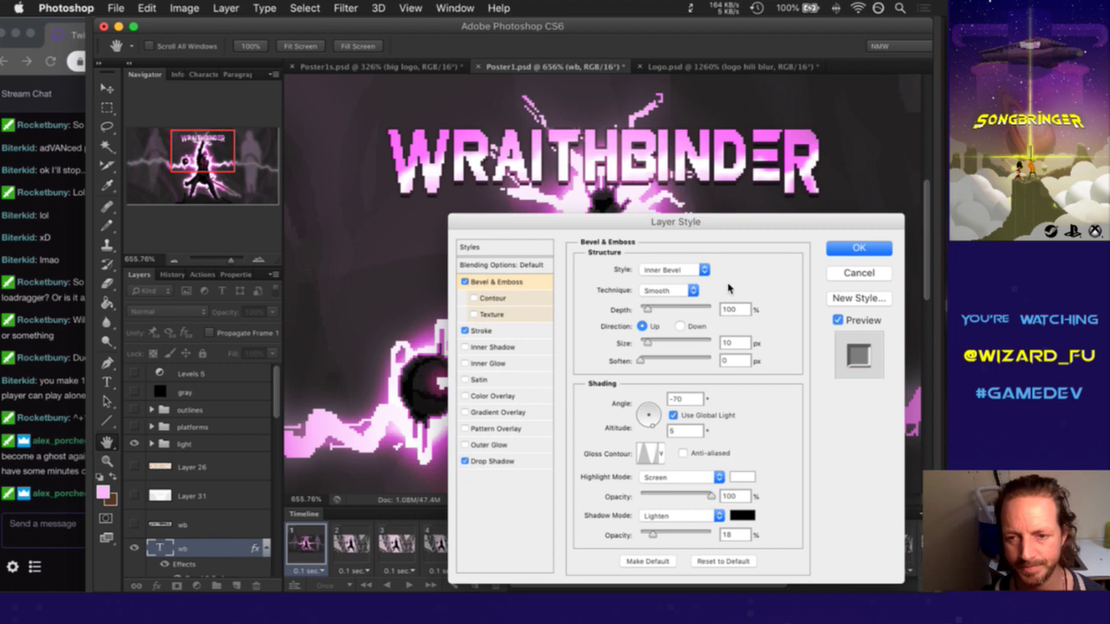
left_click(698, 515)
left_click(677, 525)
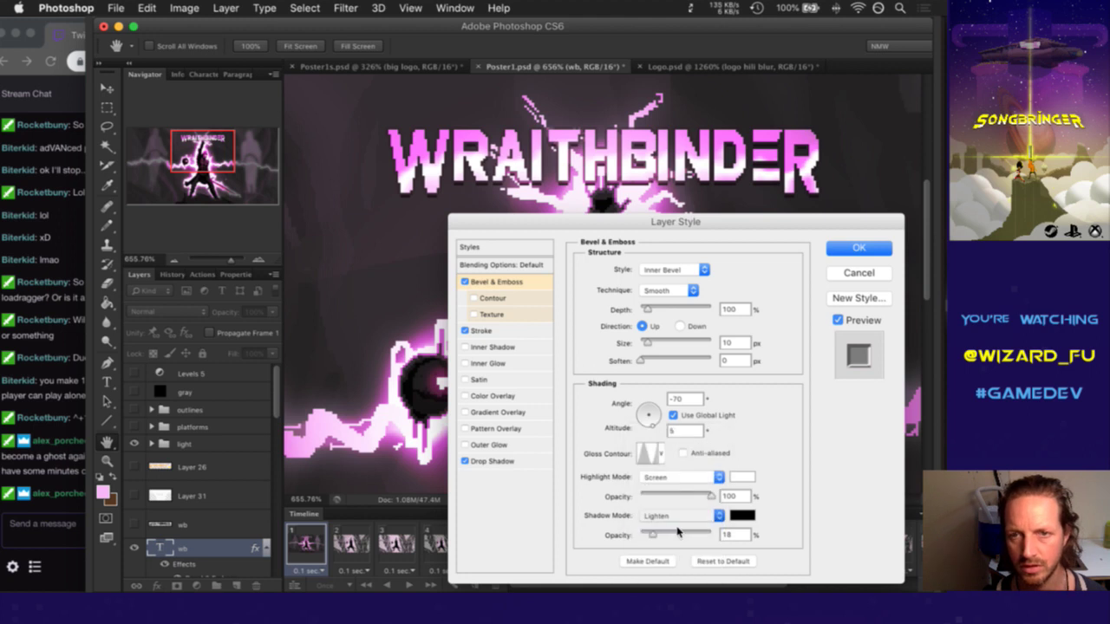
left_click(676, 516)
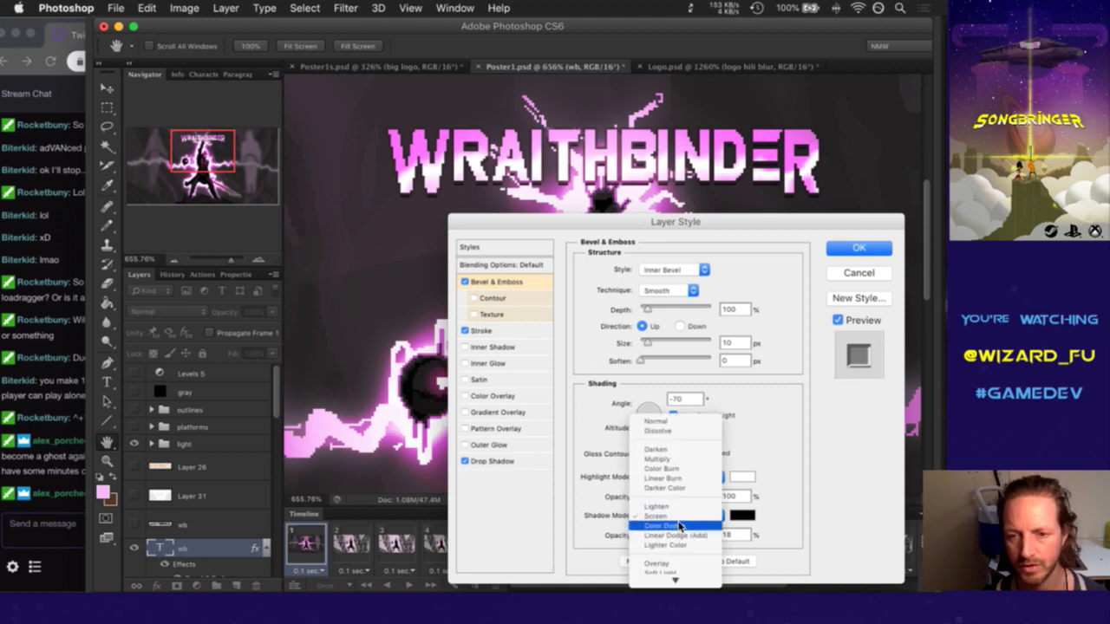
left_click(684, 519)
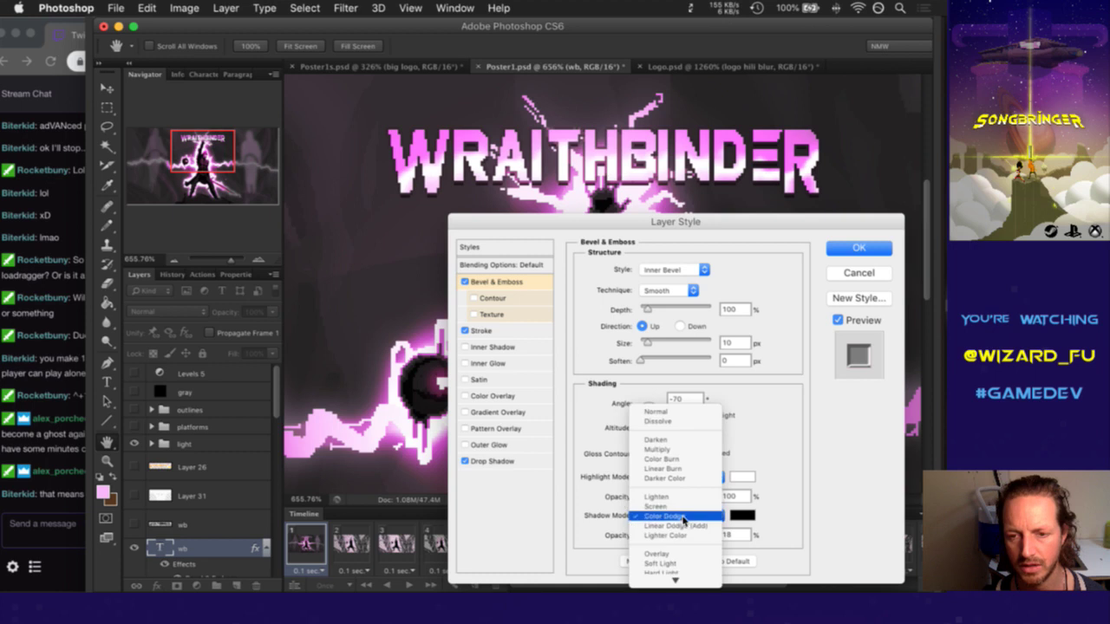
left_click(685, 526)
left_click(687, 518)
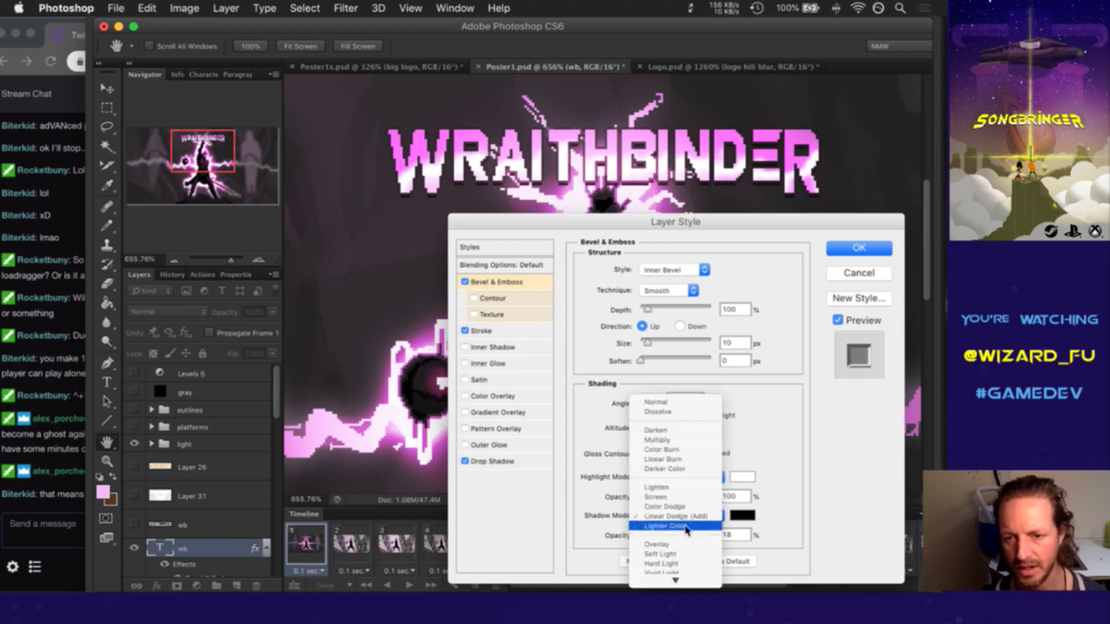
left_click(686, 543)
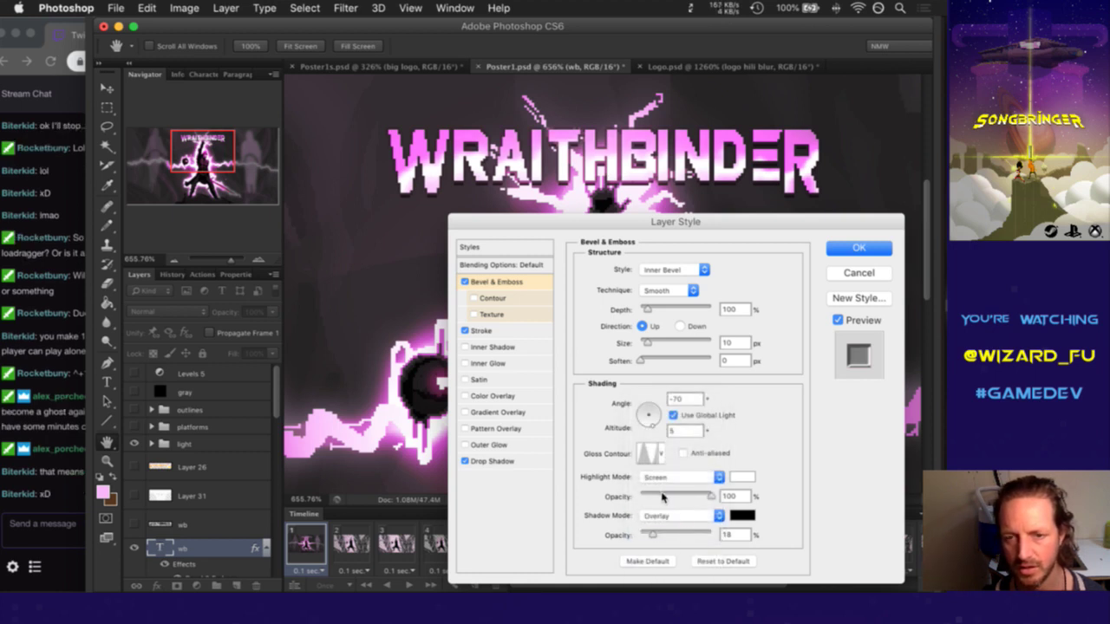
Read the viewers' replies about setting up a channel in the Twitch chat and return to Photoshop's layer style settings
left_click(70, 511)
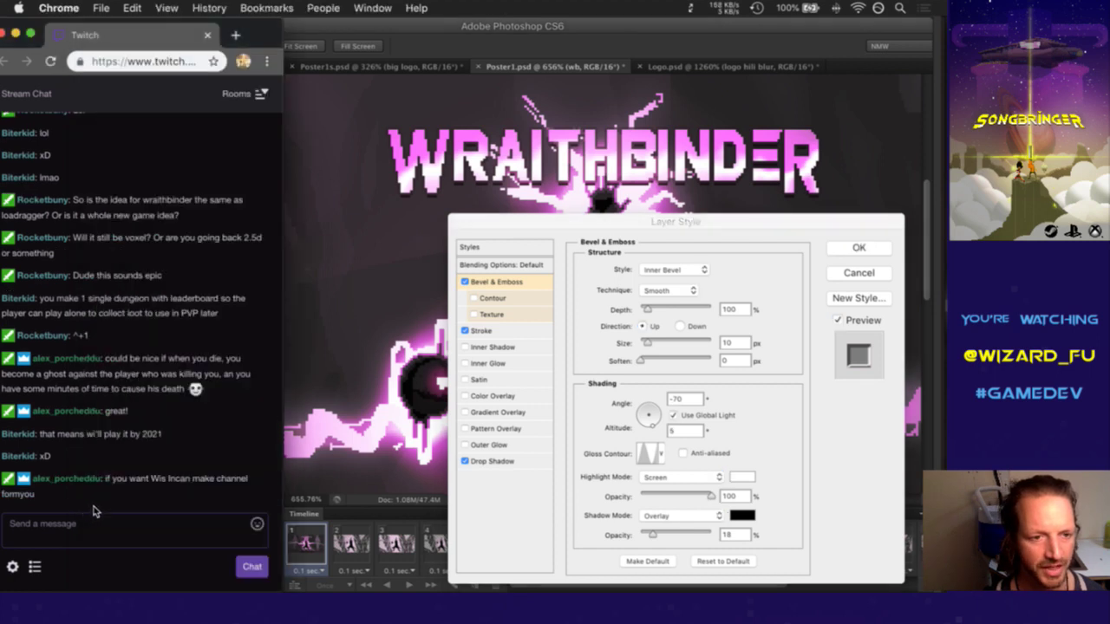
left_click_drag(123, 482, 156, 490)
left_click(157, 491)
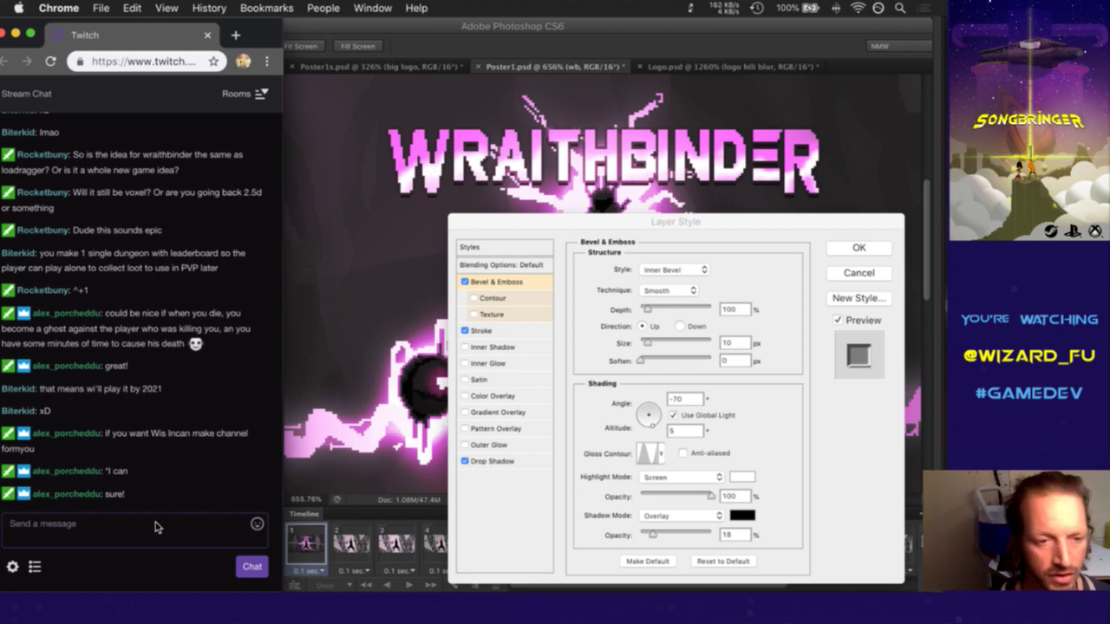
left_click(665, 65)
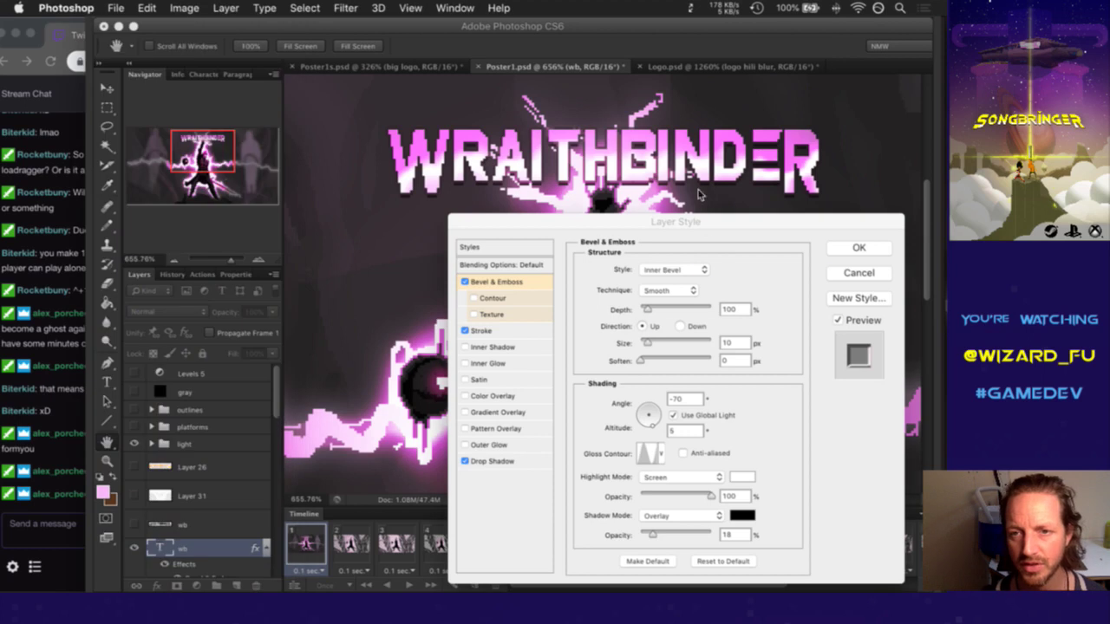
mouse_move(726, 224)
left_mouse_down()
mouse_move(721, 213)
mouse_move(730, 225)
left_mouse_up()
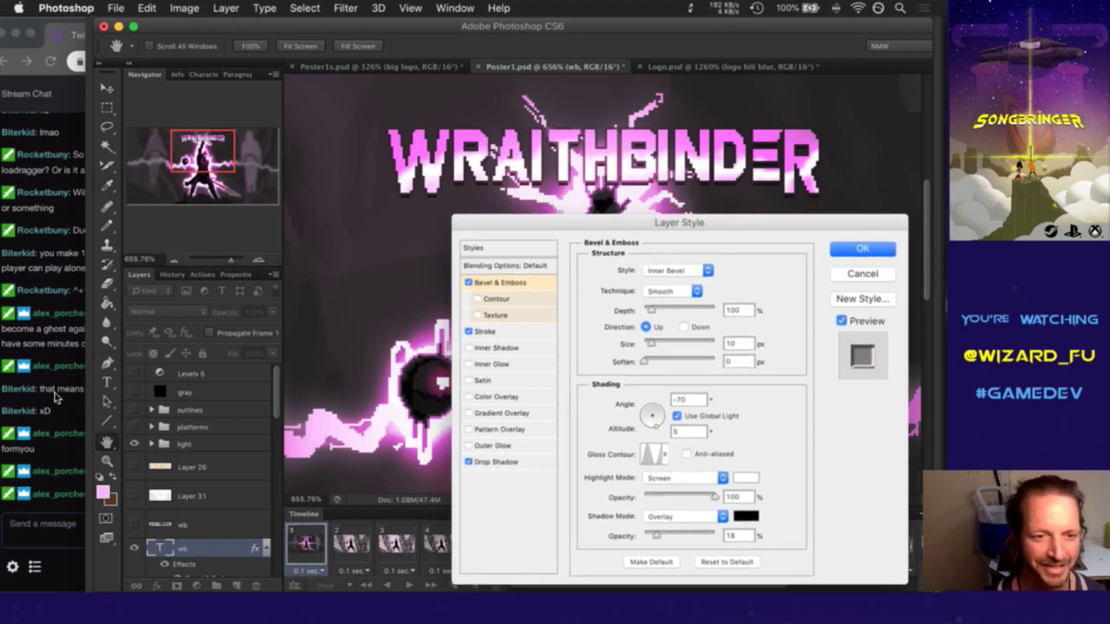
left_click(111, 434)
left_click(677, 283)
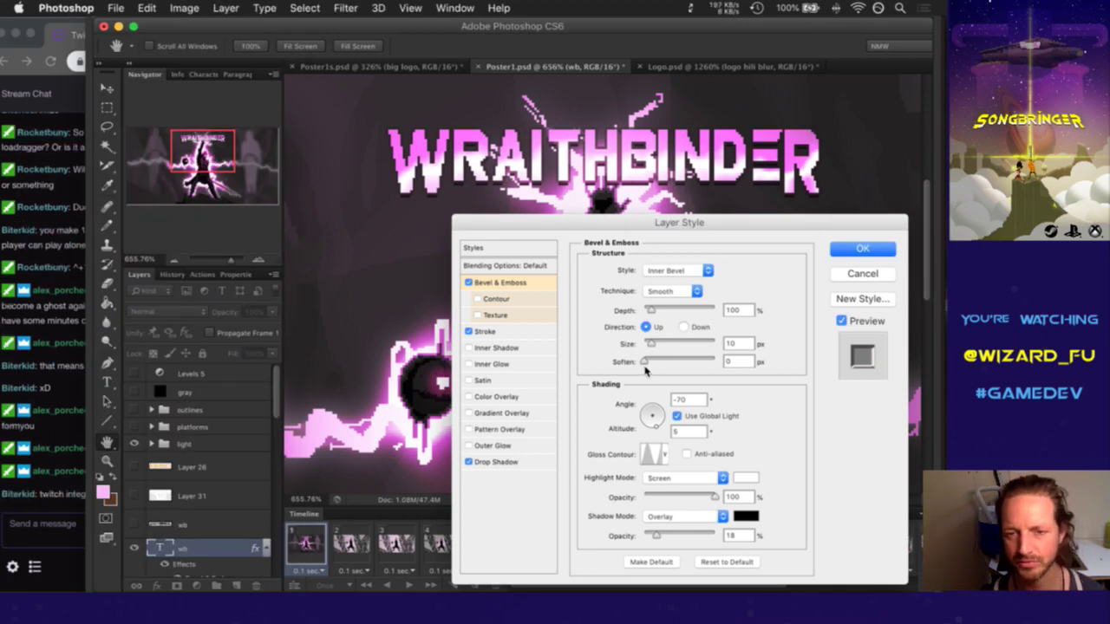
Try the Difference, Exclusion and Subtract shadow modes on the WRAITHBINDER title's bevel
left_click(692, 518)
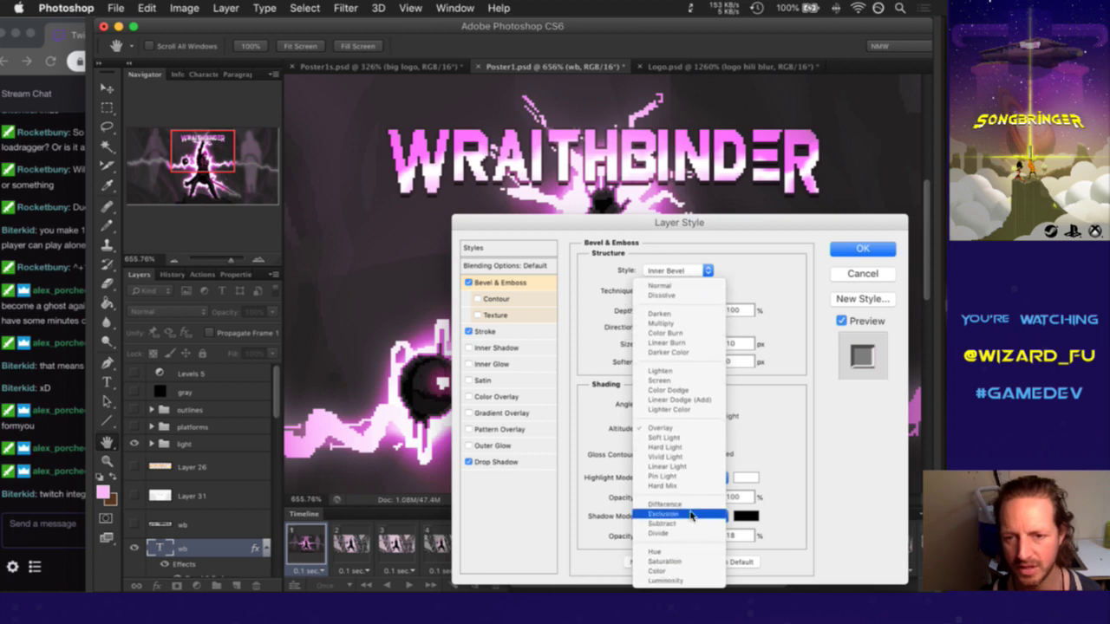
left_click(692, 509)
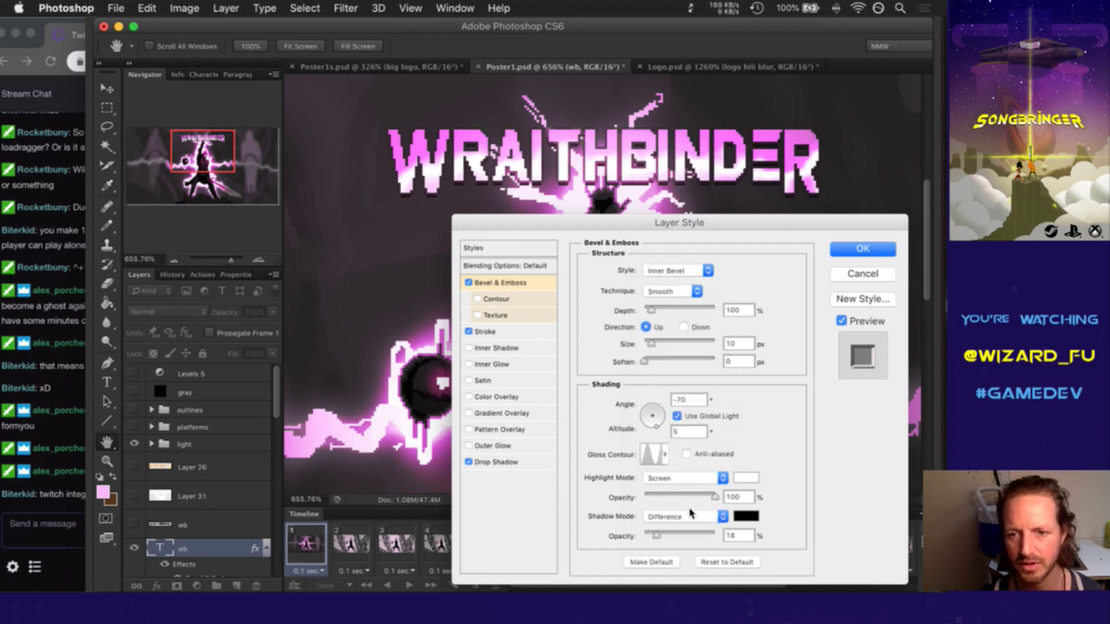
left_click(693, 518)
left_click(690, 524)
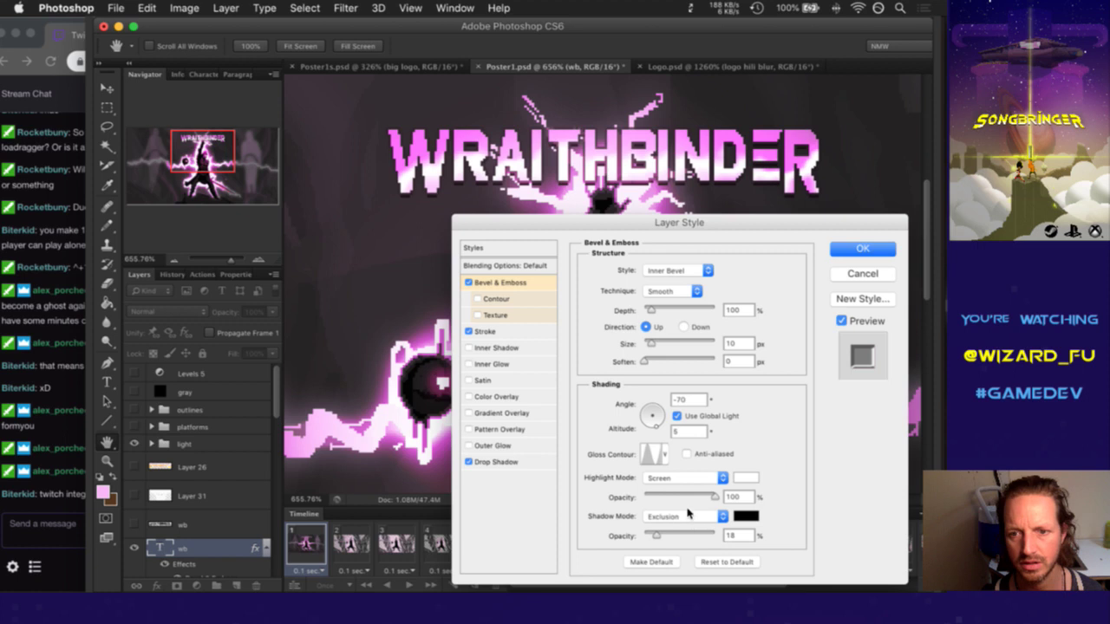
left_click(691, 514)
left_click(691, 527)
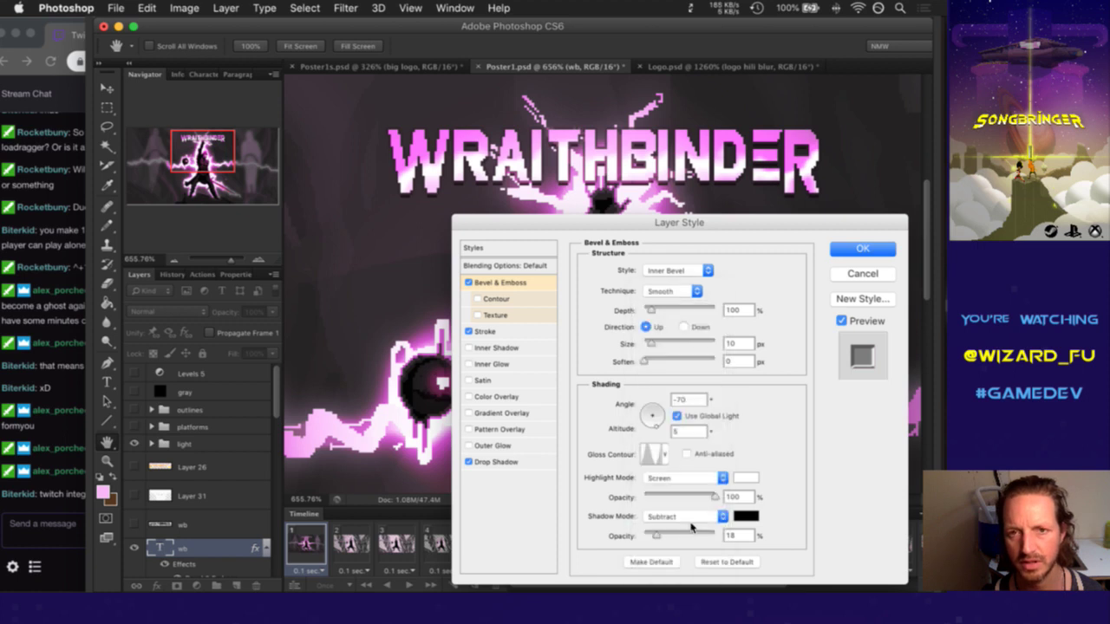
Set the bevel's shadow color to mid-gray 7a7a7a and try the Divide shadow mode
left_click(744, 515)
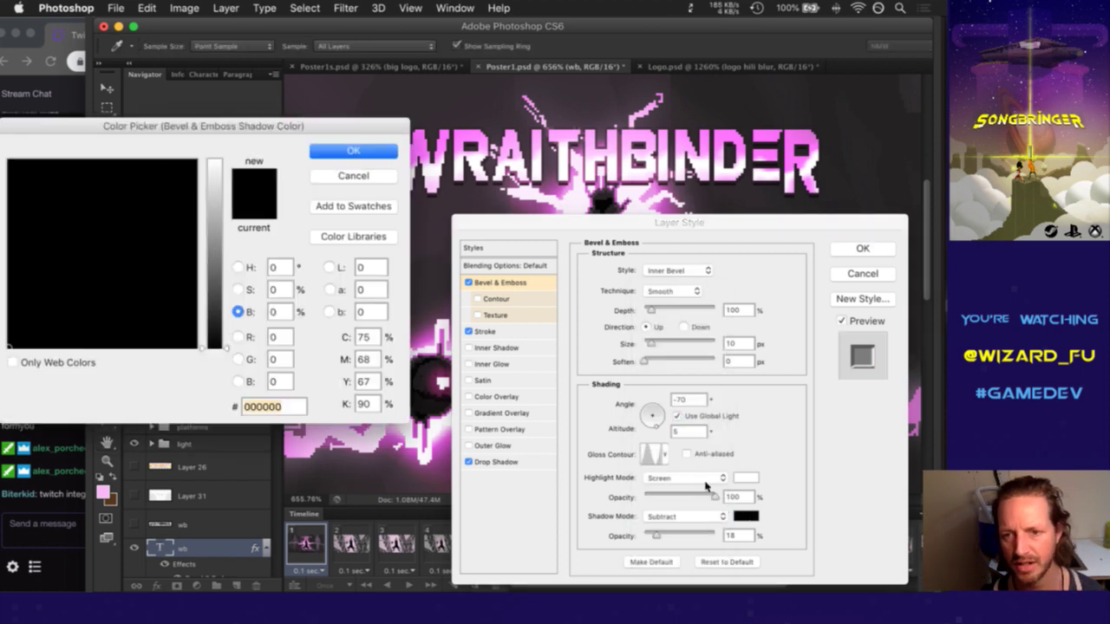
left_click(224, 257)
left_click(368, 153)
left_click(681, 515)
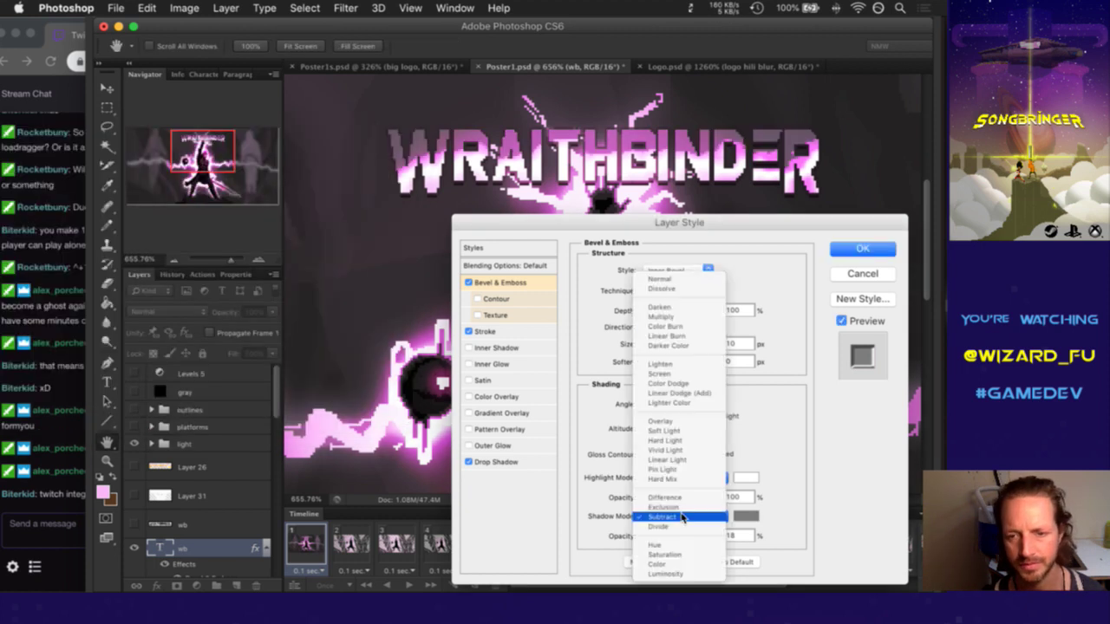
left_click(682, 526)
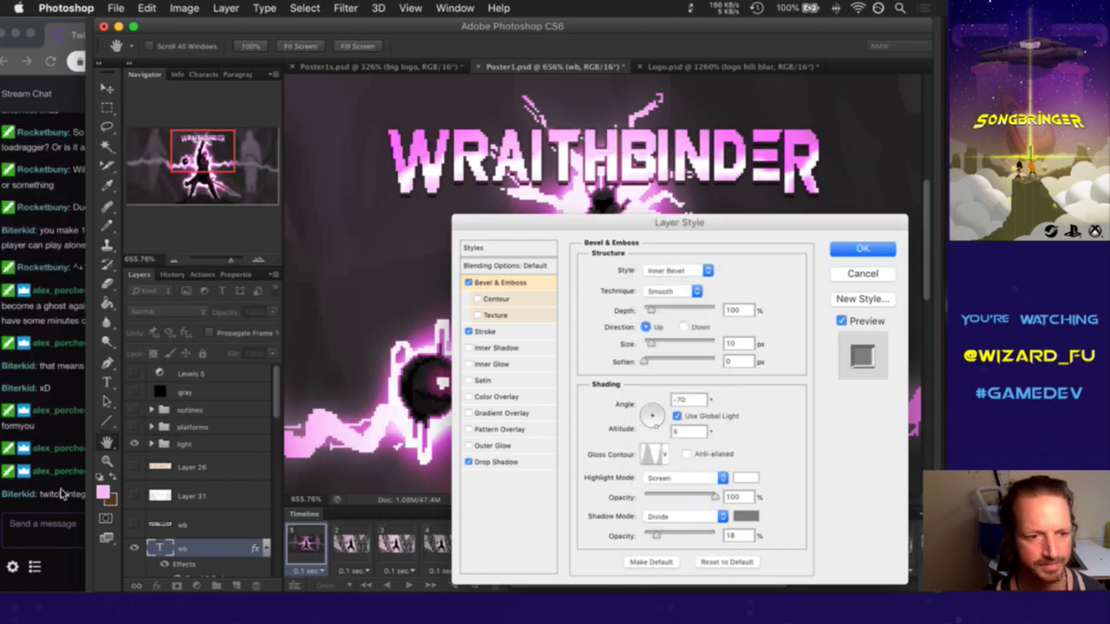
Read the viewer messages about Twitch integration and helping enemies in the chat, and return to Photoshop's layer style settings
left_click(65, 499)
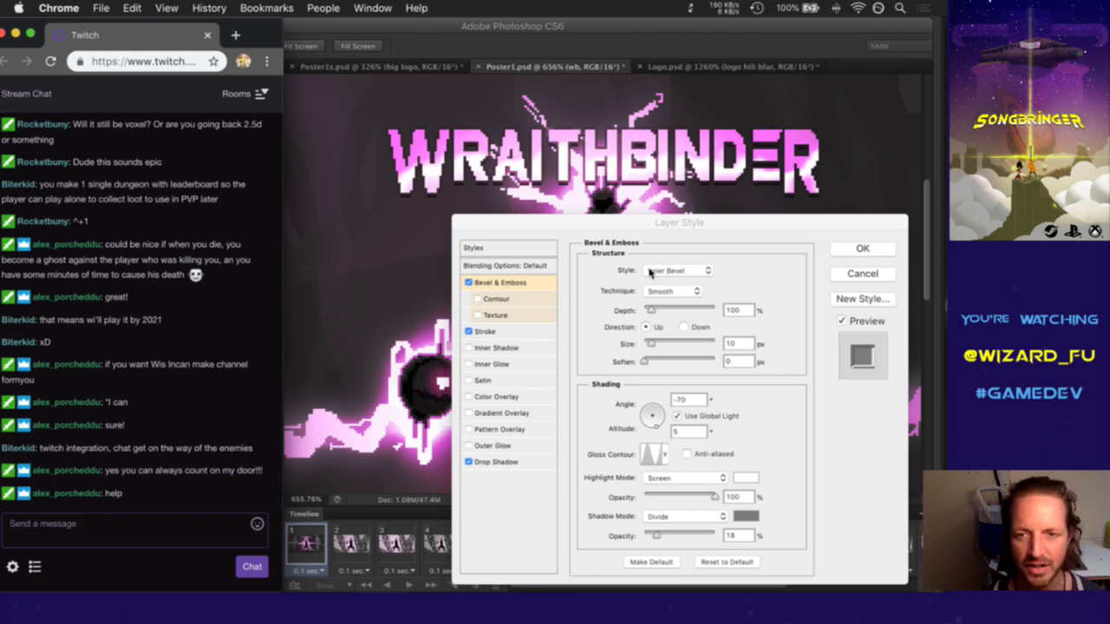
left_click_drag(715, 222, 704, 219)
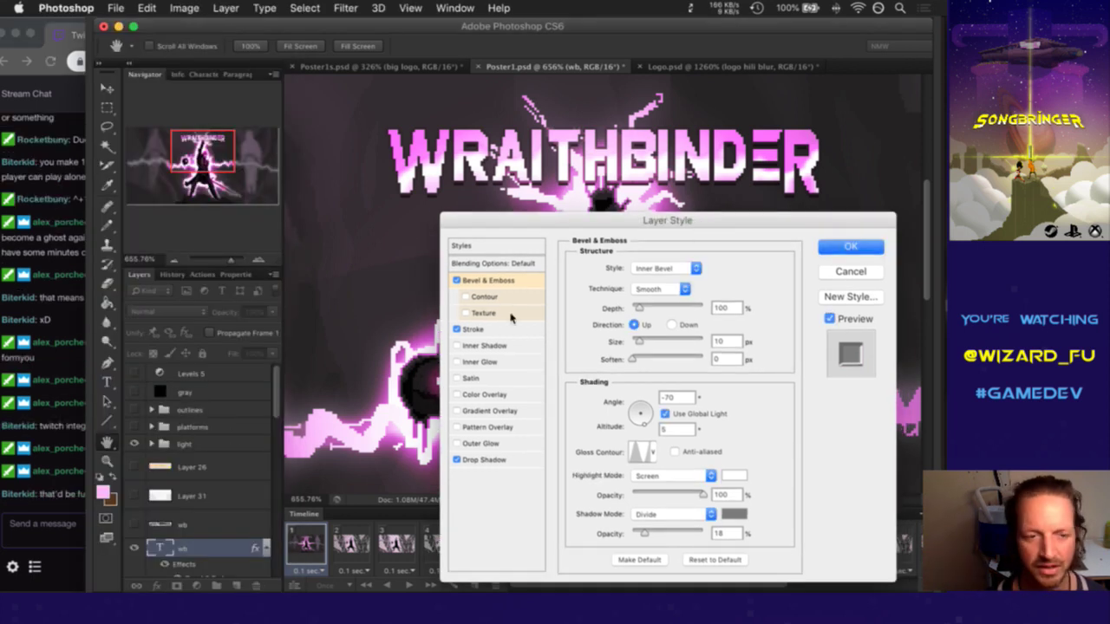
left_click(63, 502)
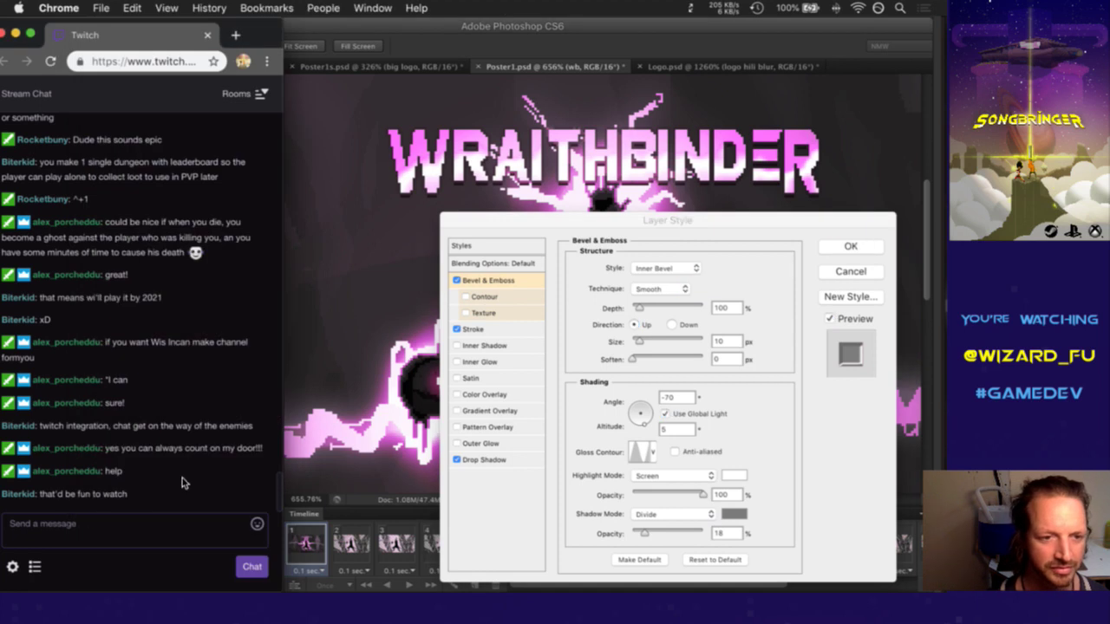
left_click(696, 222)
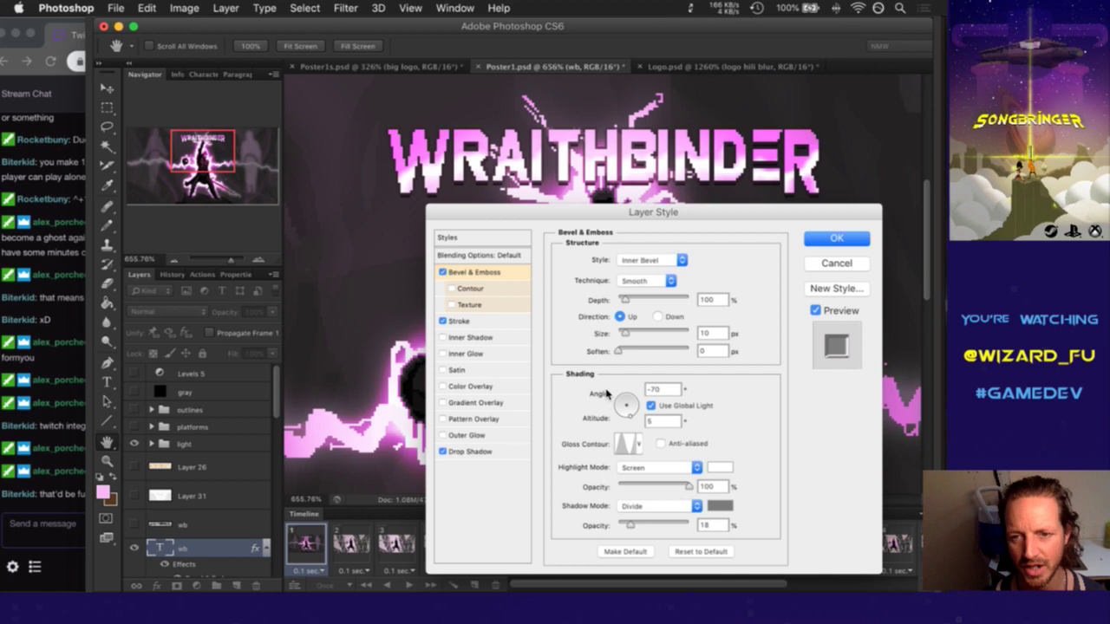
Try the Saturation shadow mode on the bevel, set the mode to Multiply, and check the shadow color without changing it
left_click(685, 506)
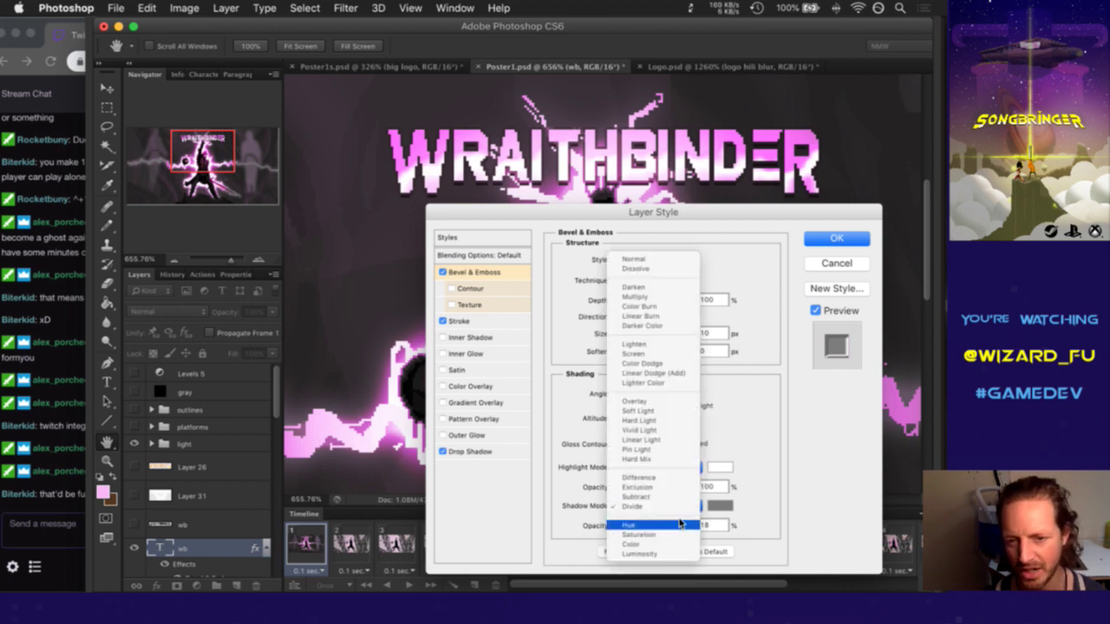
key("Escape")
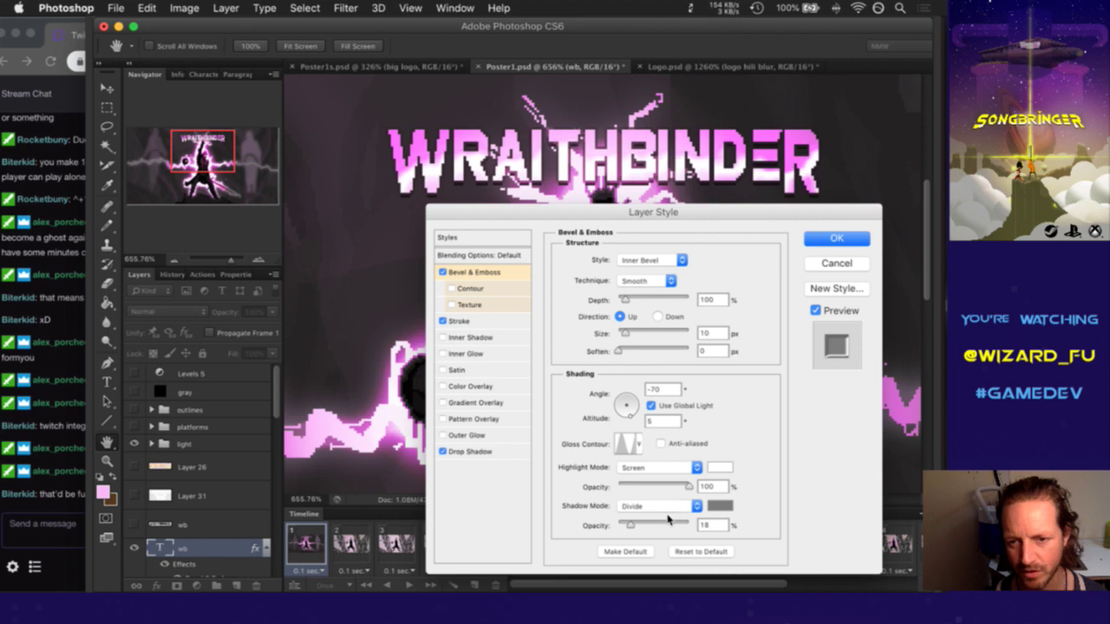
left_click(656, 508)
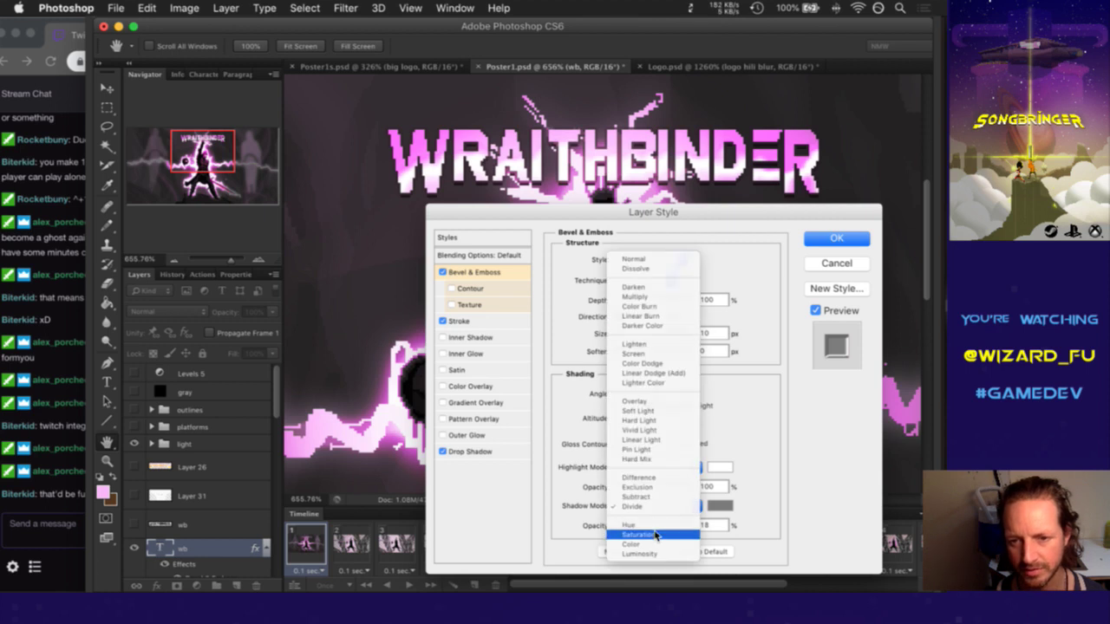
left_click(655, 535)
left_click(652, 510)
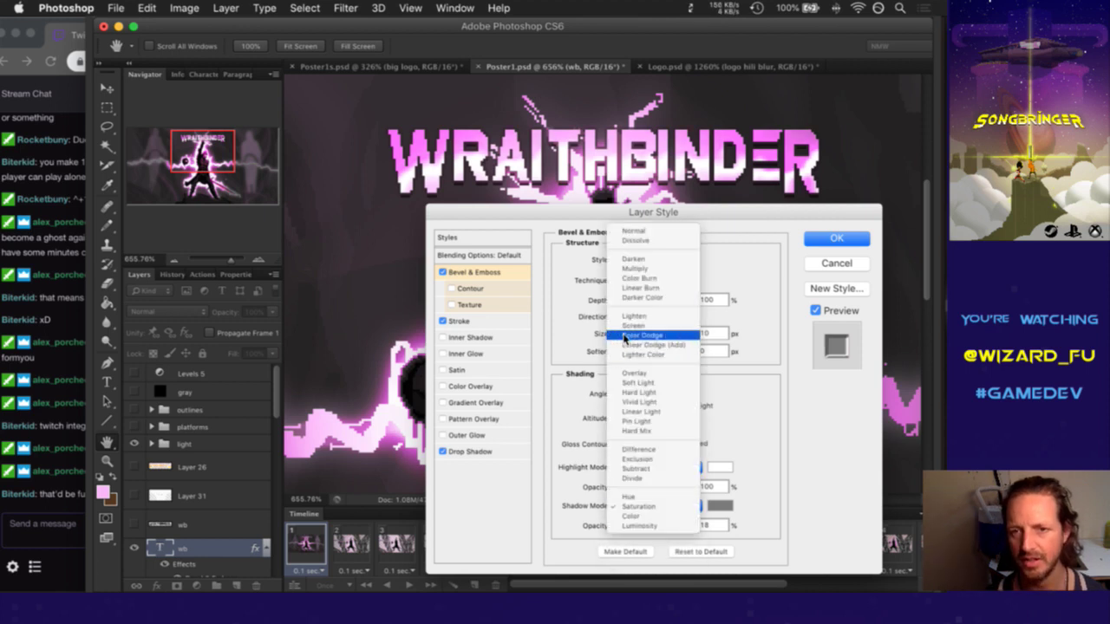
left_click(638, 269)
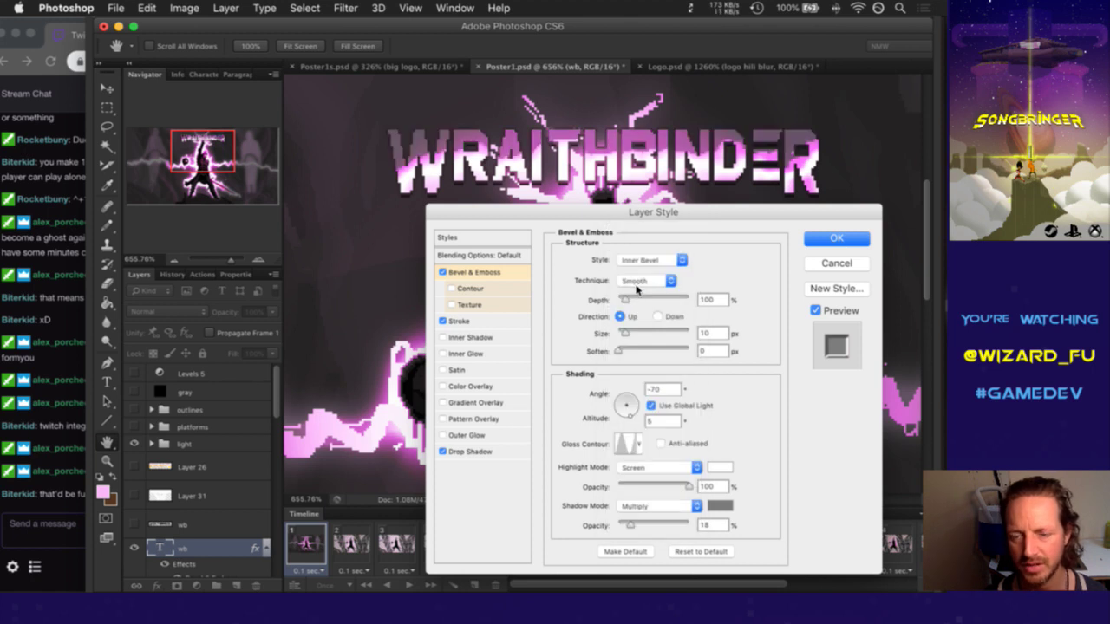
left_click(720, 506)
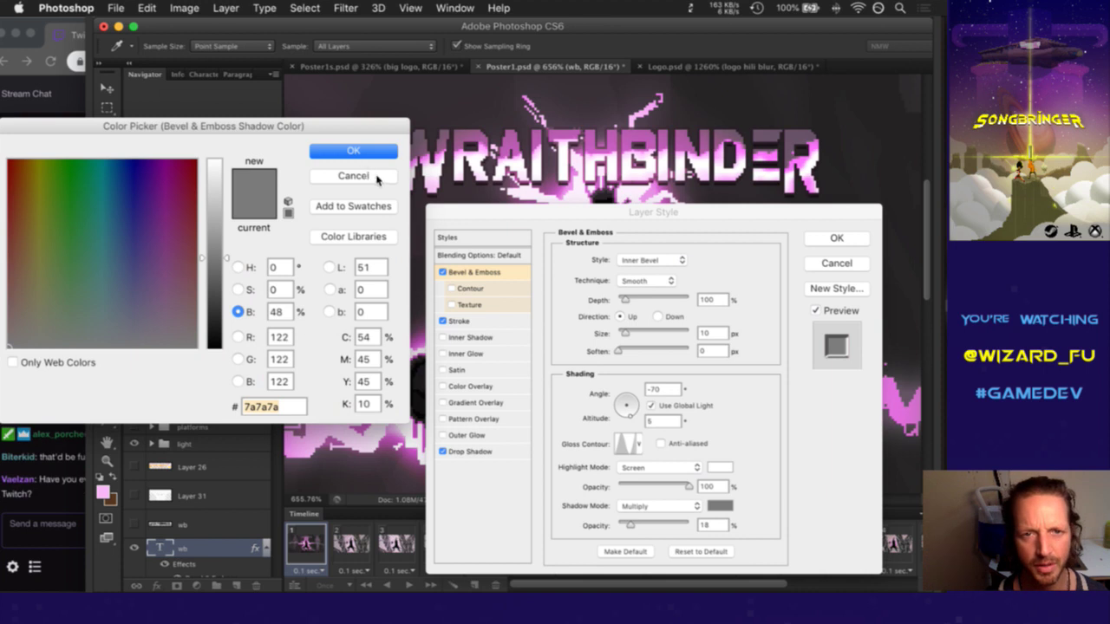
left_click(373, 178)
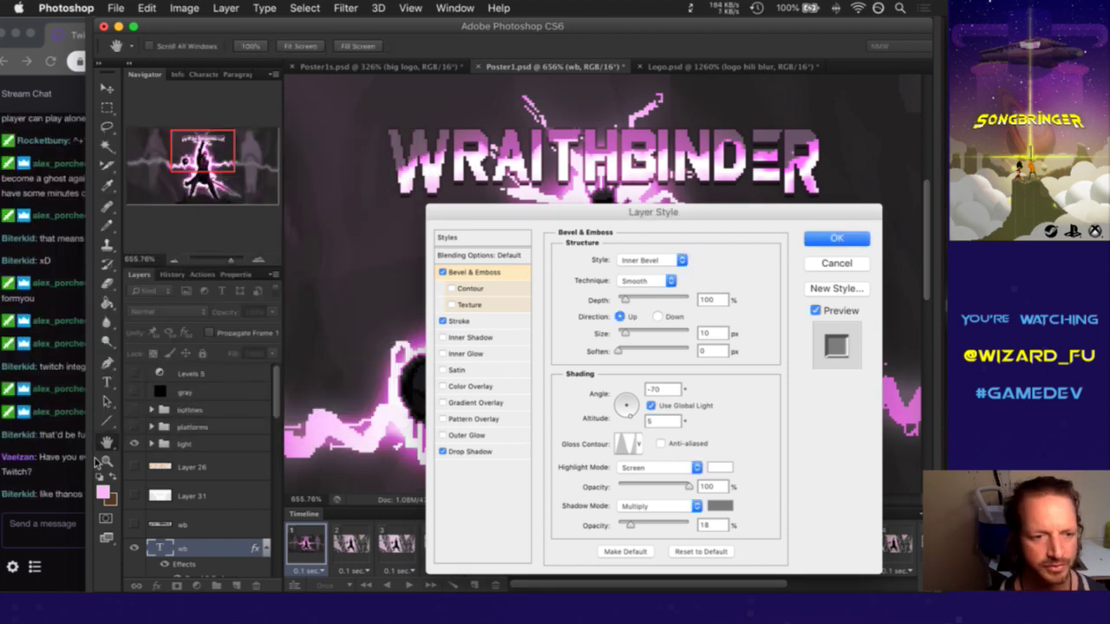
Read the viewer's question about the Crowd Control extension in the Twitch chat and return to the poster in Photoshop
left_click(79, 479)
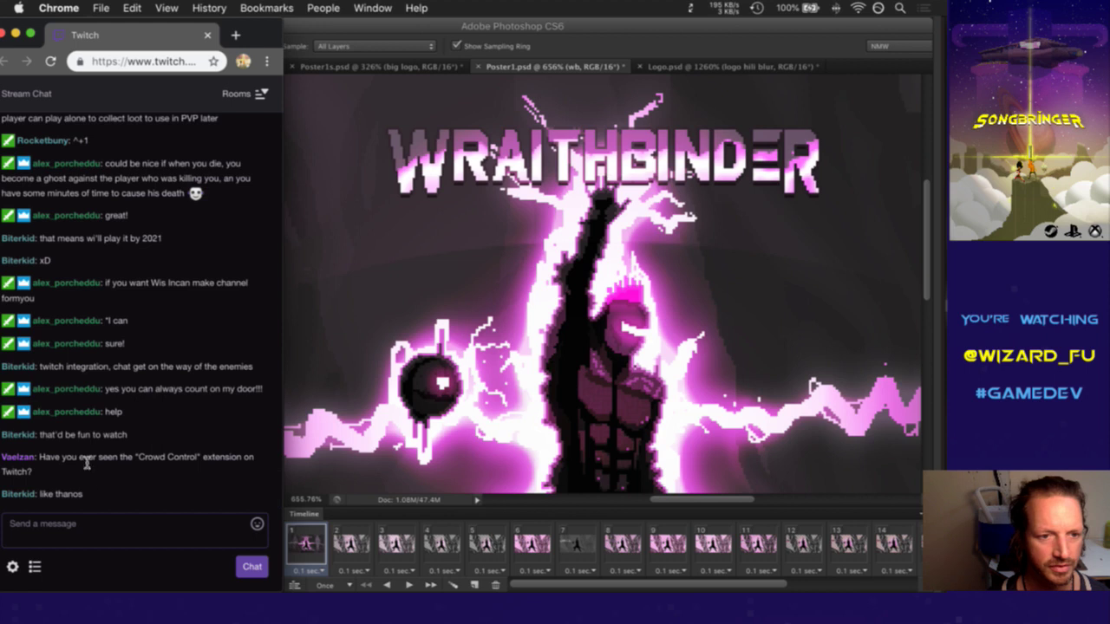
left_click_drag(73, 460, 120, 464)
left_click(135, 492)
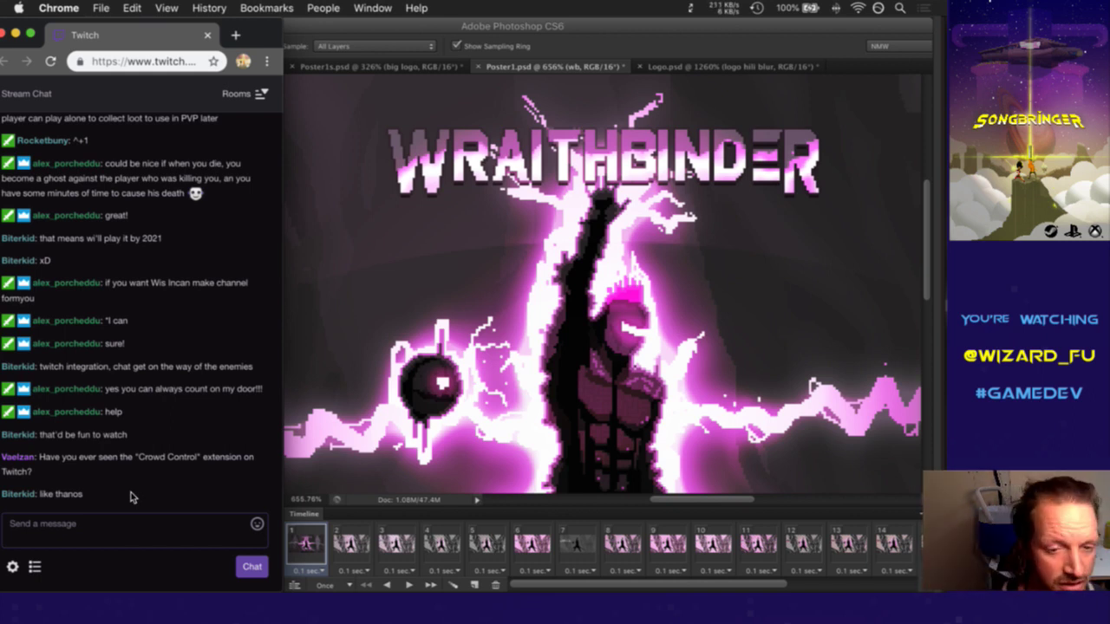
left_click(610, 48)
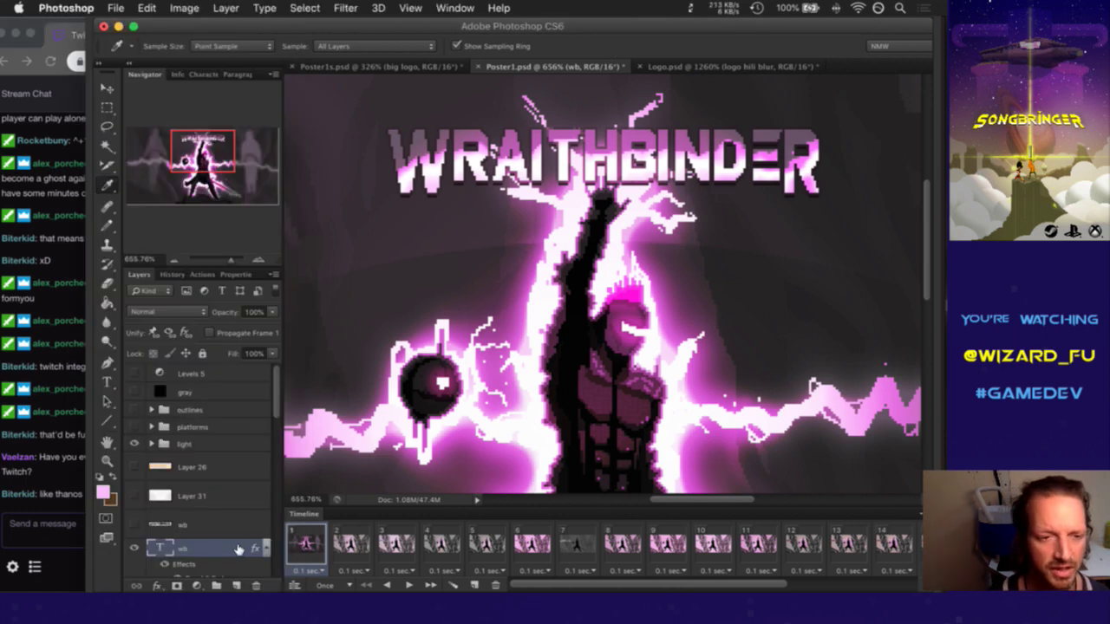
Review the Bevel & Emboss settings of the wb text layer, keeping Multiply as the shadow mode, and close the layer style
double_click(202, 552)
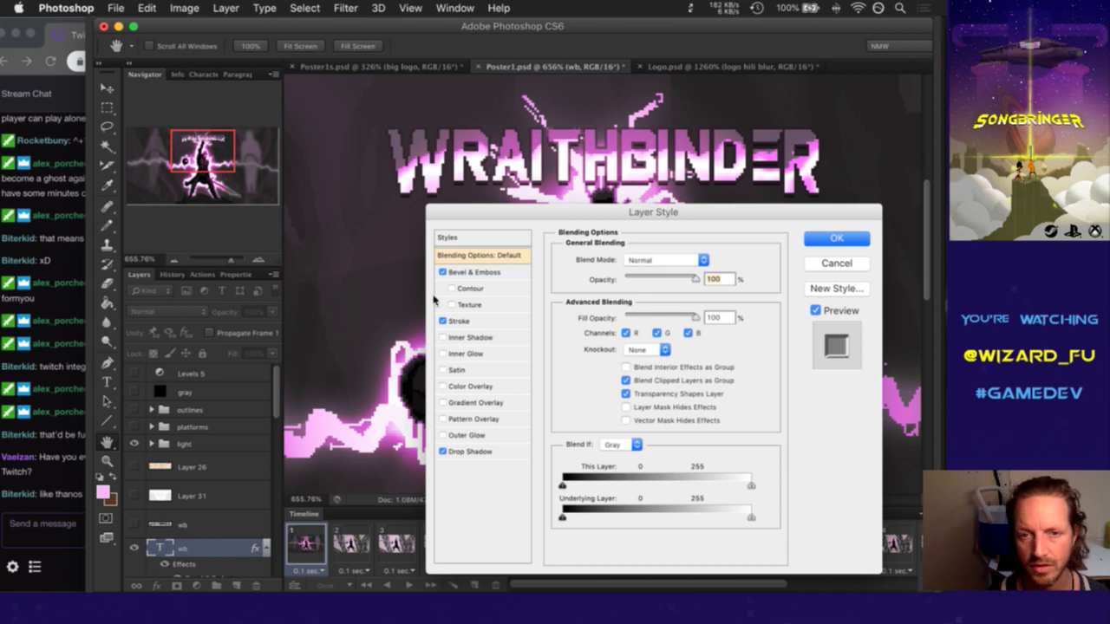
left_click(475, 274)
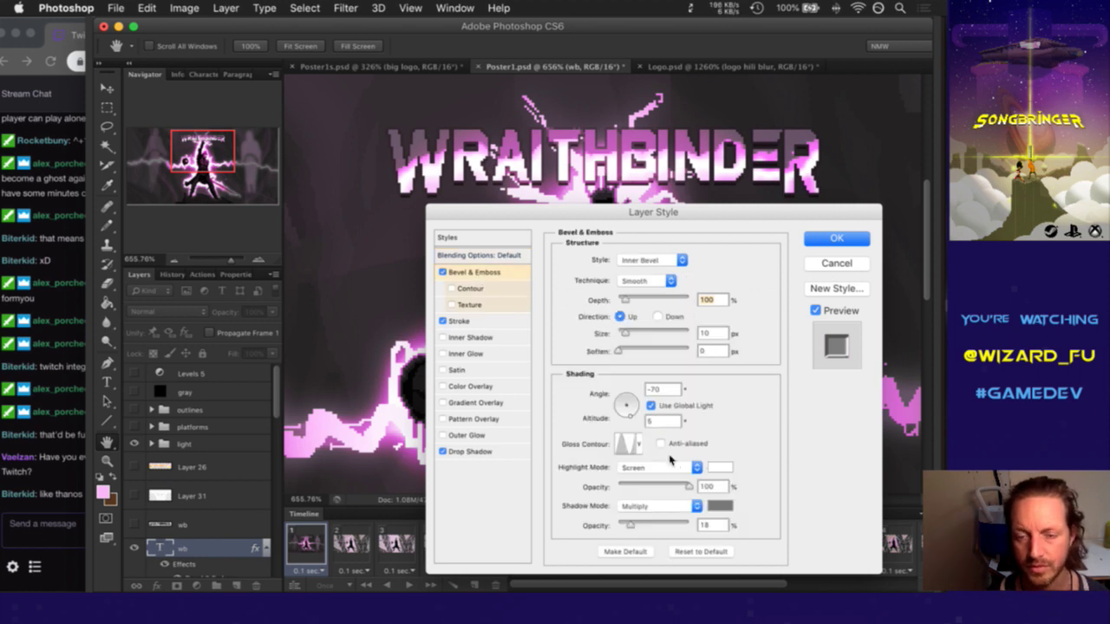
left_click(681, 509)
left_click(667, 506)
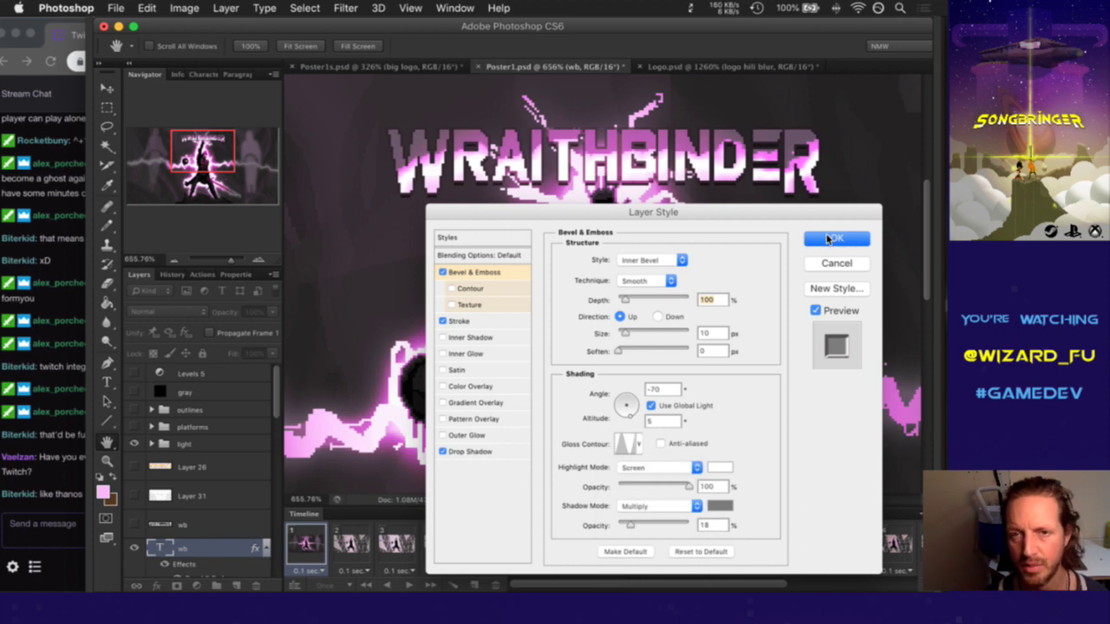
left_click(821, 239)
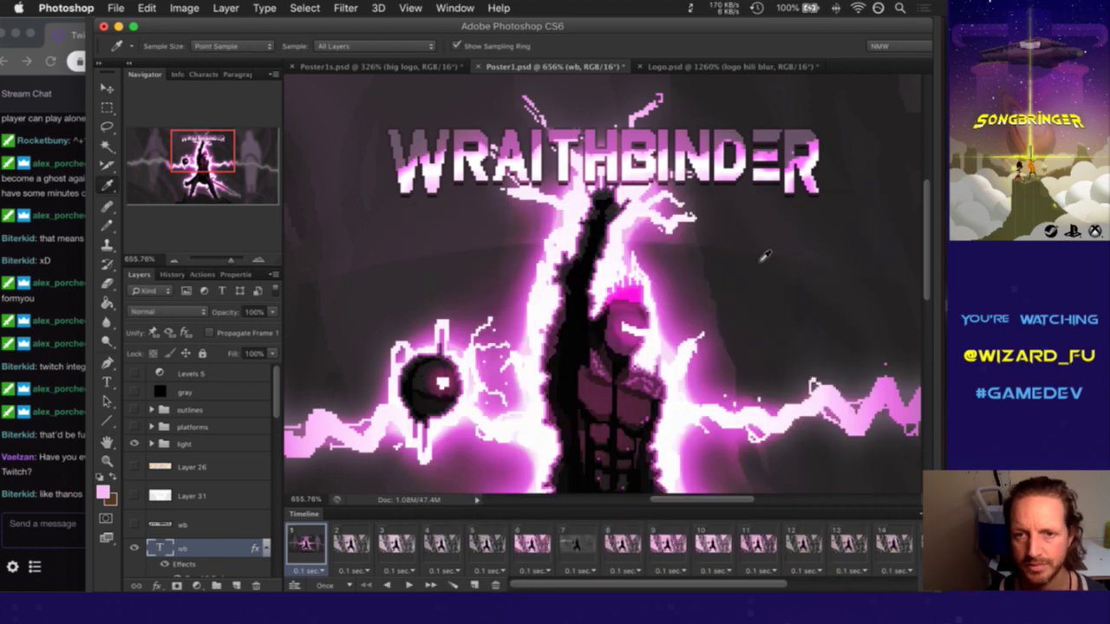
Sample the dark purple 843a77 from the glow beside the figure as the foreground color and check its hex value
left_click_drag(510, 338, 503, 333)
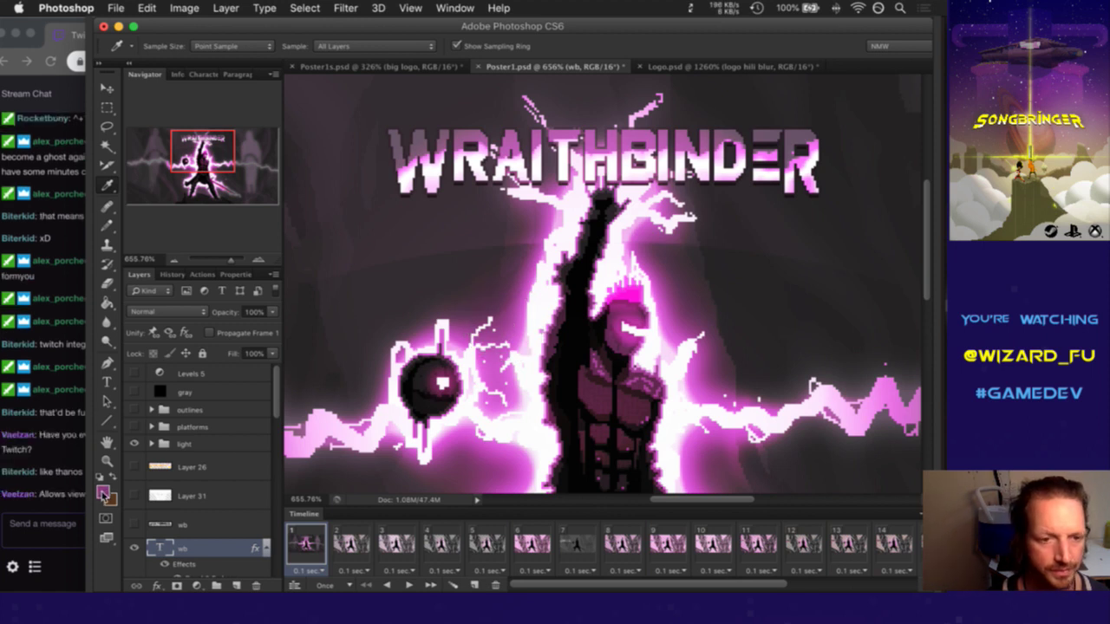
left_click(104, 492)
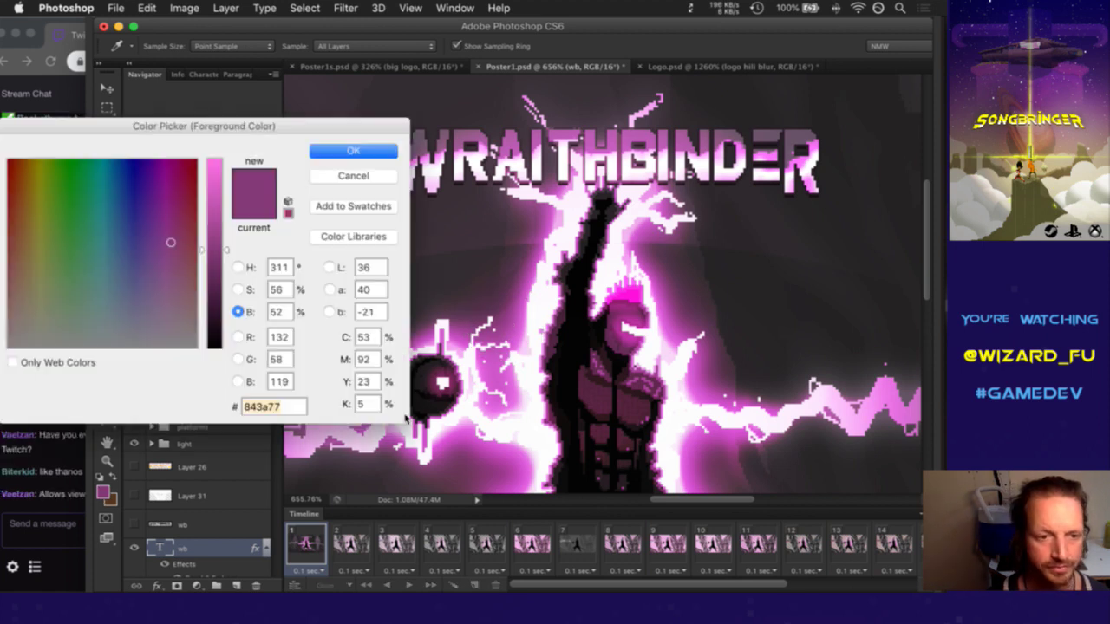
left_click(348, 156)
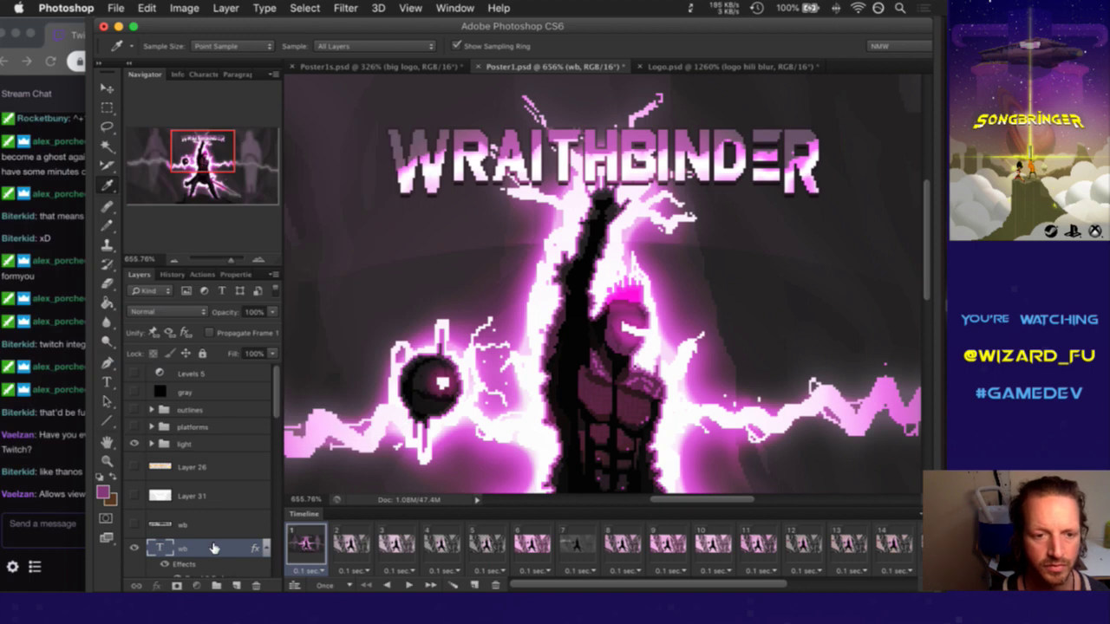
Set the Bevel & Emboss shadow color of the wb text layer to 843a77
double_click(213, 550)
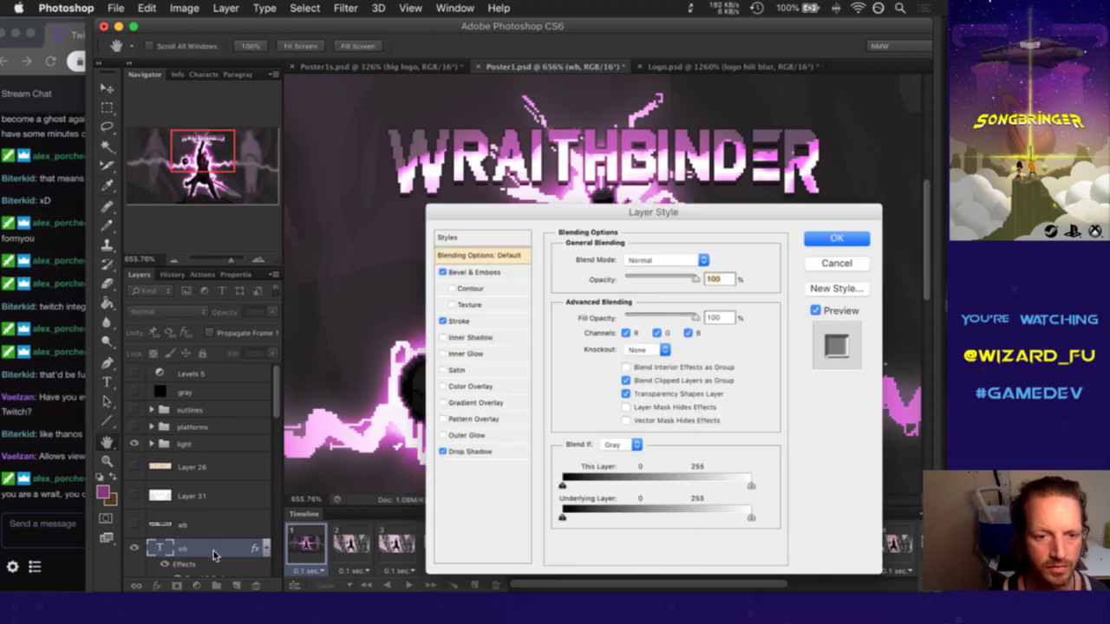
left_click(486, 272)
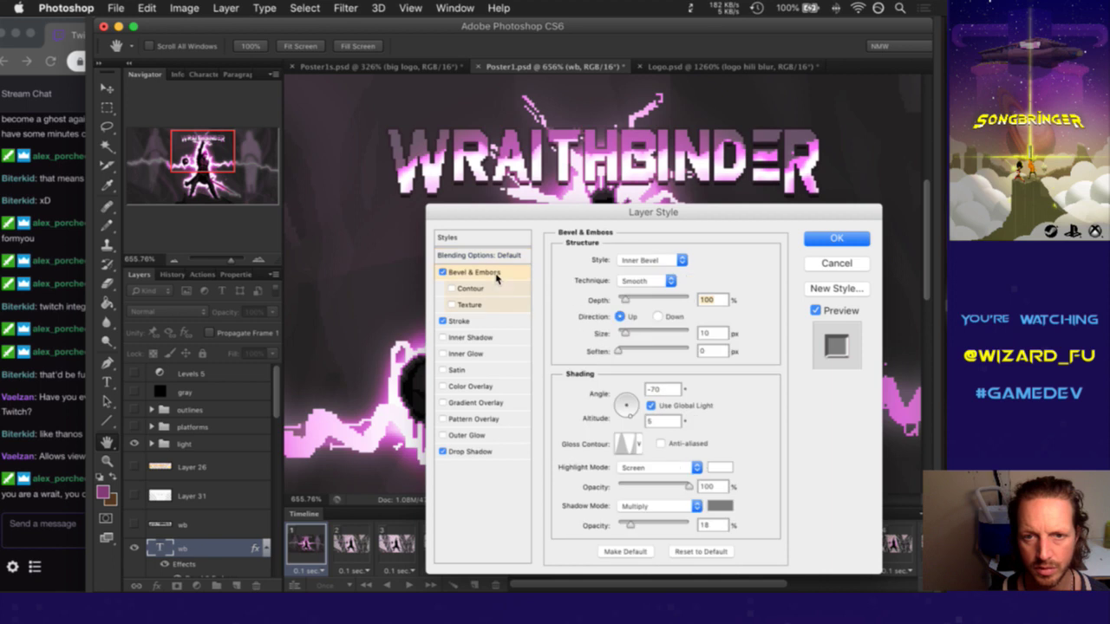
left_click(719, 507)
double_click(265, 407)
type("843a77")
left_click(353, 153)
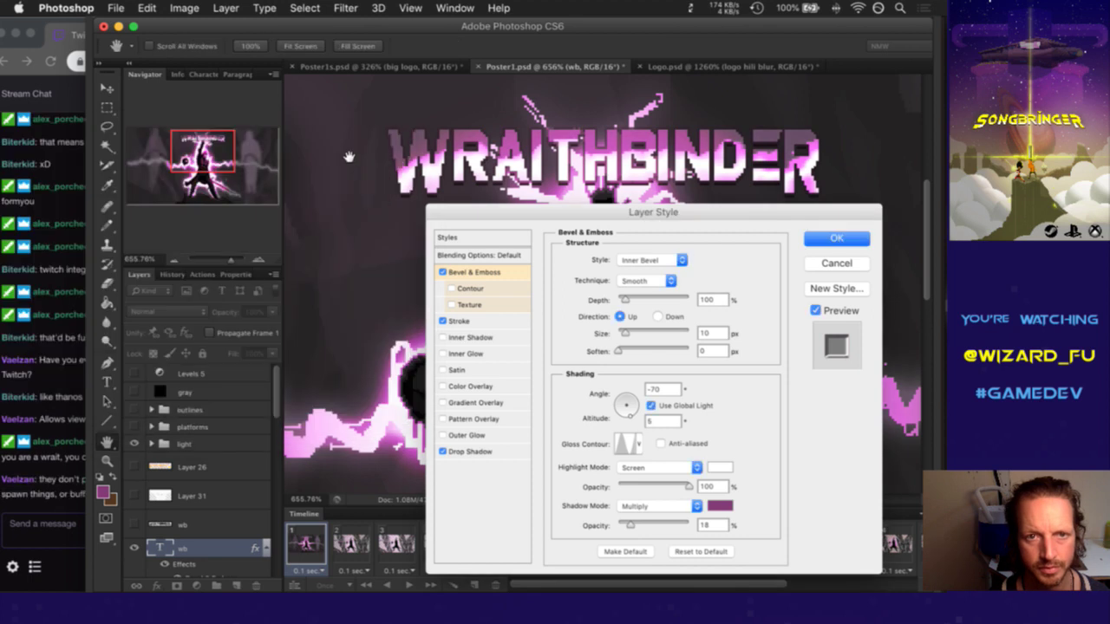
Read the viewers' messages about spawning things and buffing players in the Twitch chat and return to the layer style in Photoshop
left_click(46, 513)
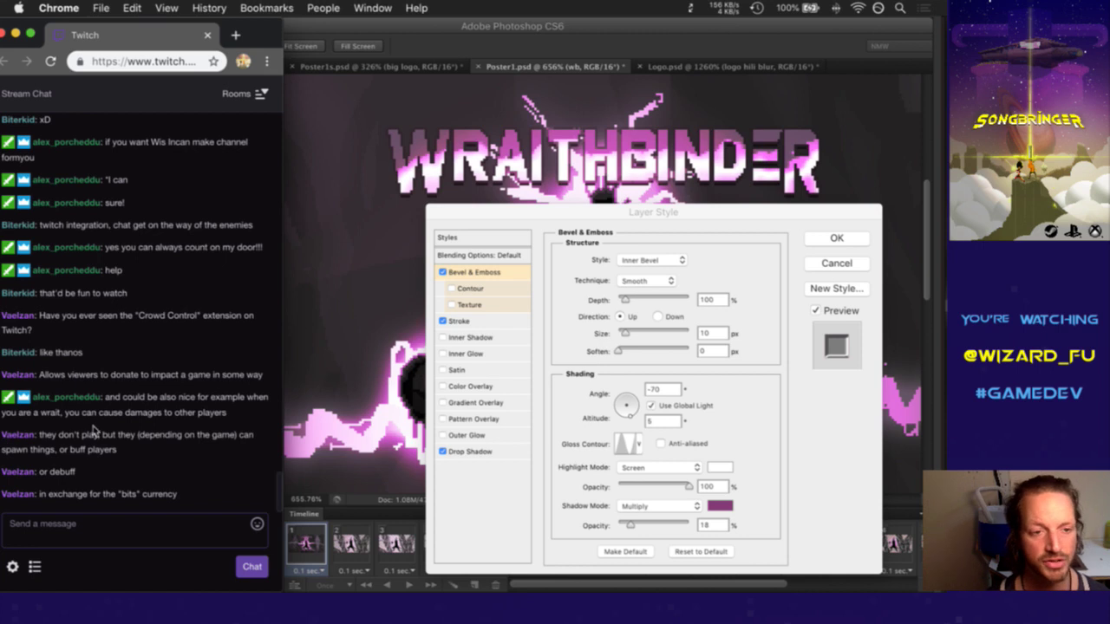
left_click_drag(18, 414, 232, 419)
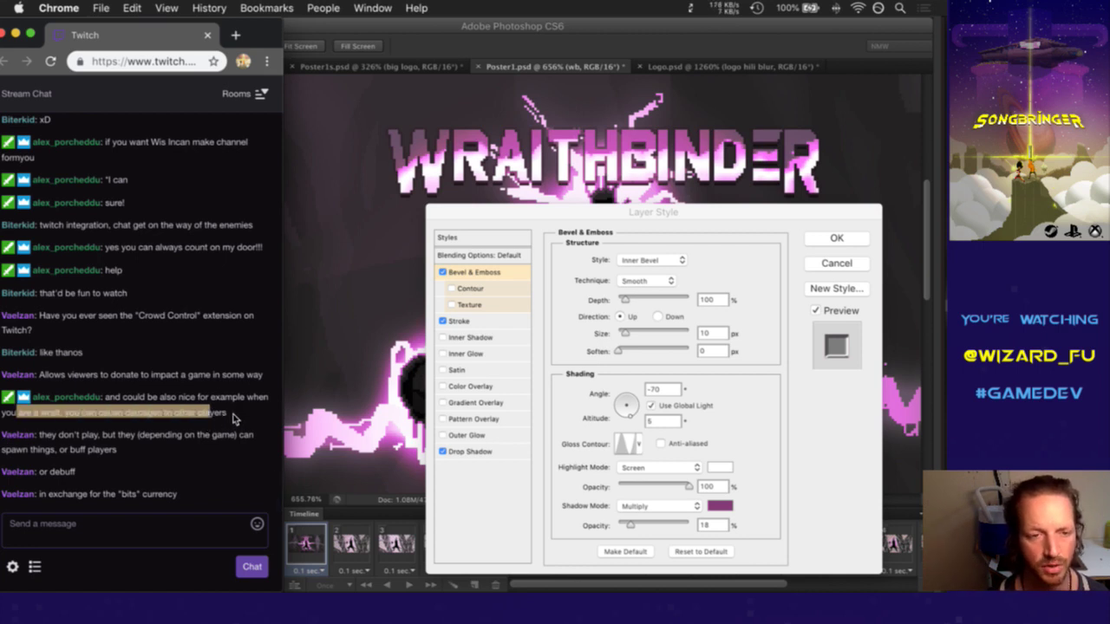
left_click(232, 414)
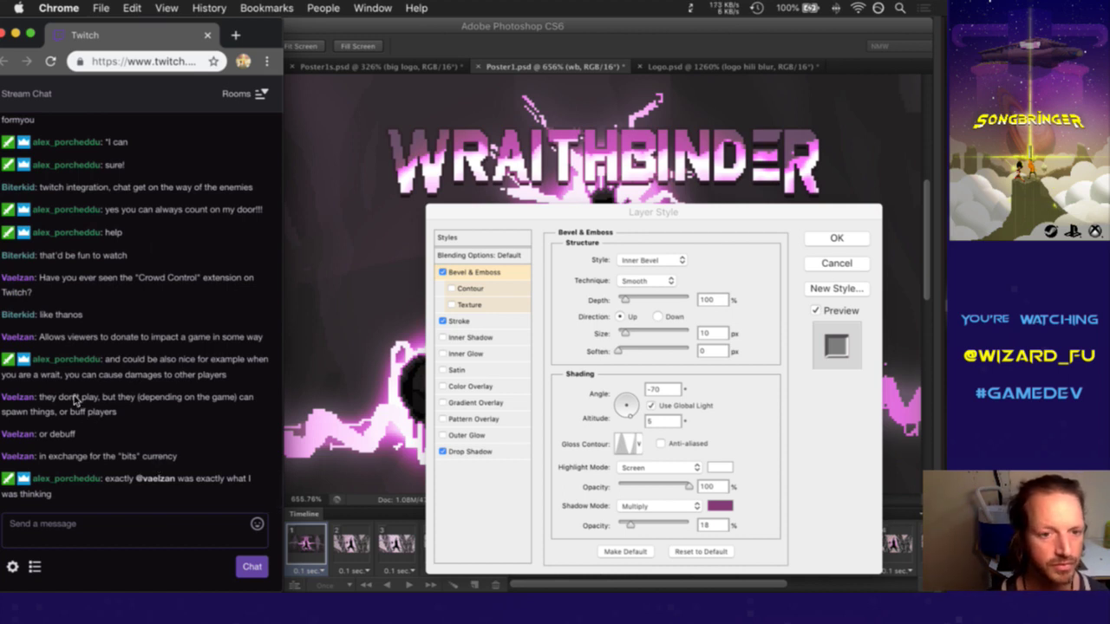
left_click_drag(58, 399, 100, 433)
double_click(36, 413)
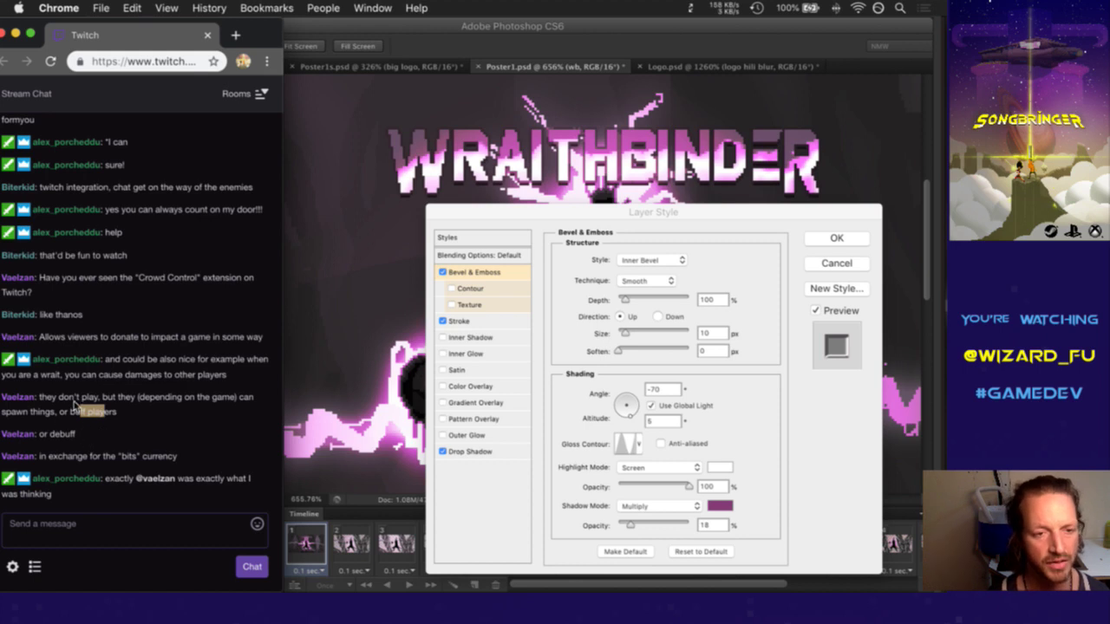
left_click_drag(56, 444, 111, 465)
left_click(126, 440)
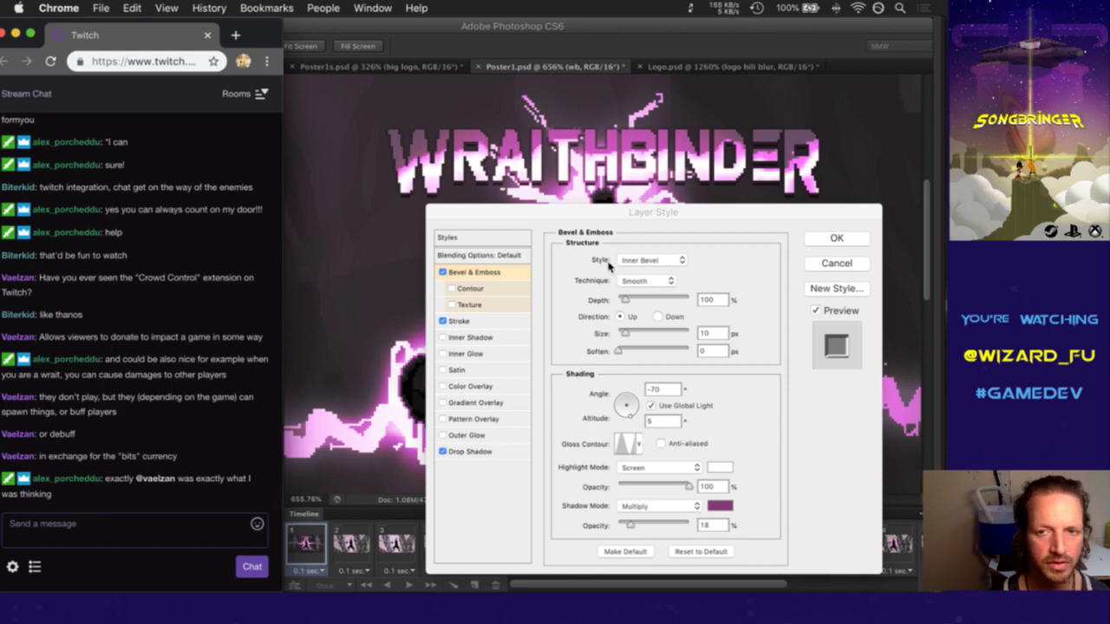
left_click(645, 244)
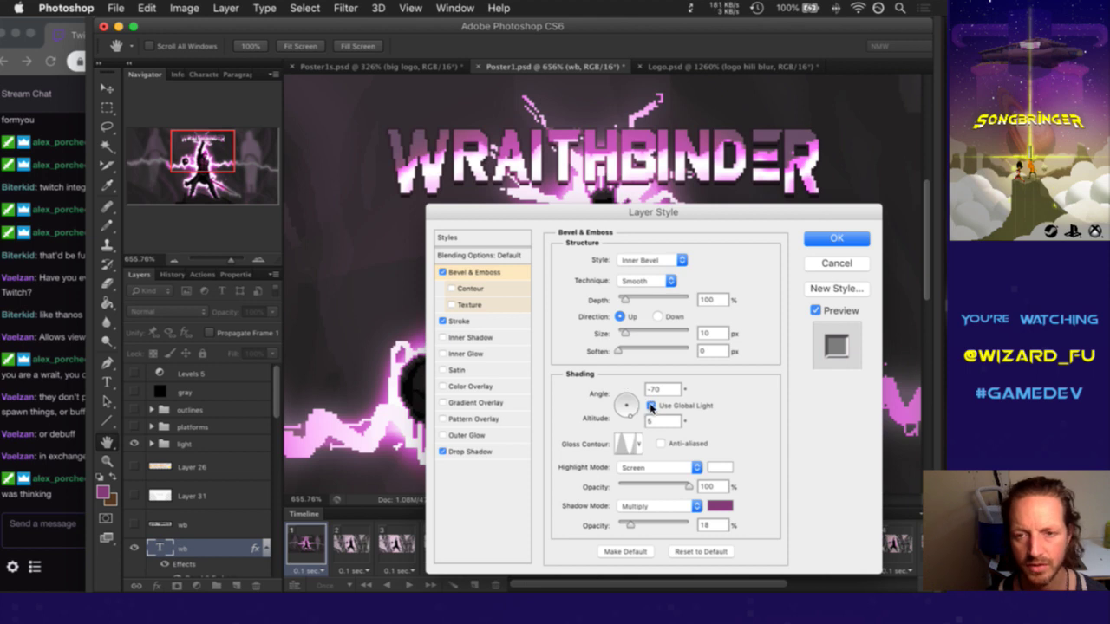
Keep Multiply as the bevel's shadow mode and lower the shadow opacity to 3%
left_click(667, 503)
left_click(747, 456)
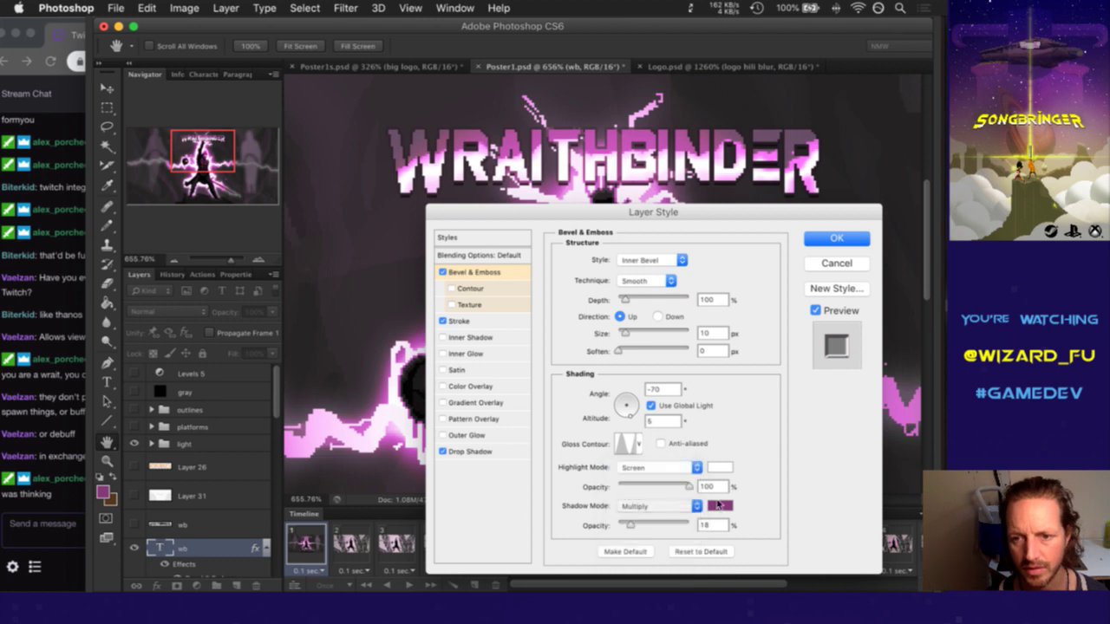
left_click_drag(628, 526, 623, 531)
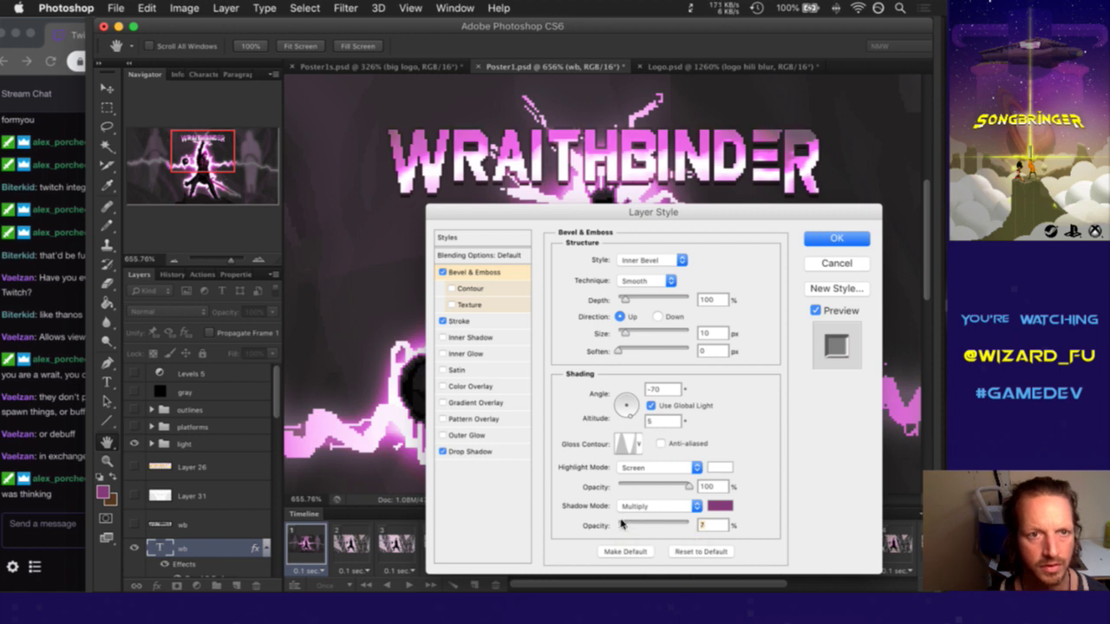
left_click_drag(623, 523, 621, 525)
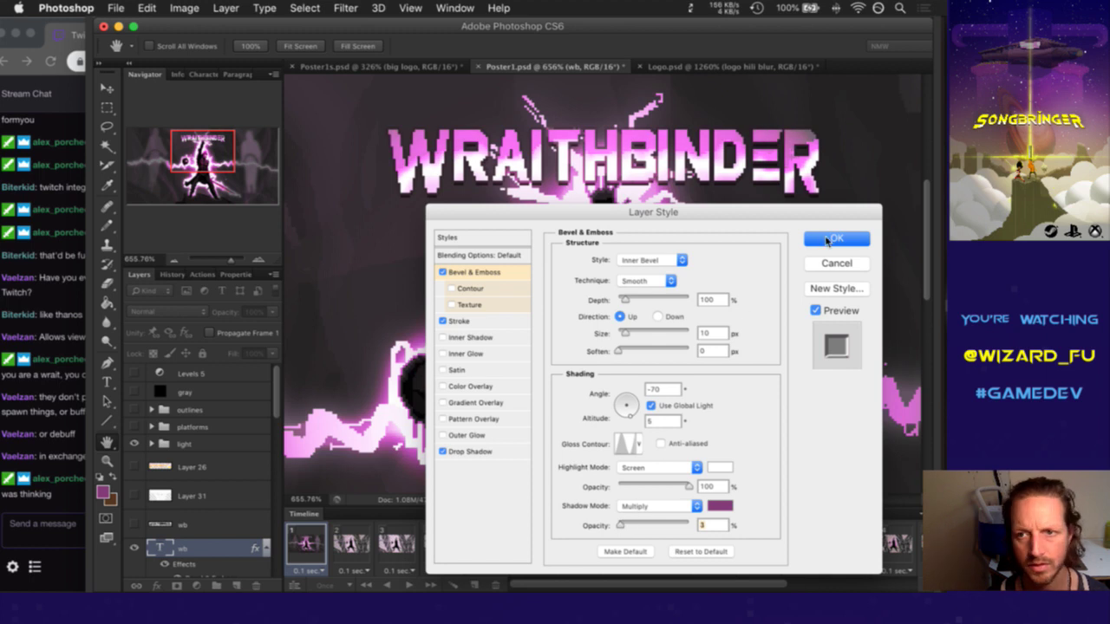
Try the Contour option and the Emboss style on the title's bevel, keeping the title in view beside the dialog
left_click(468, 289)
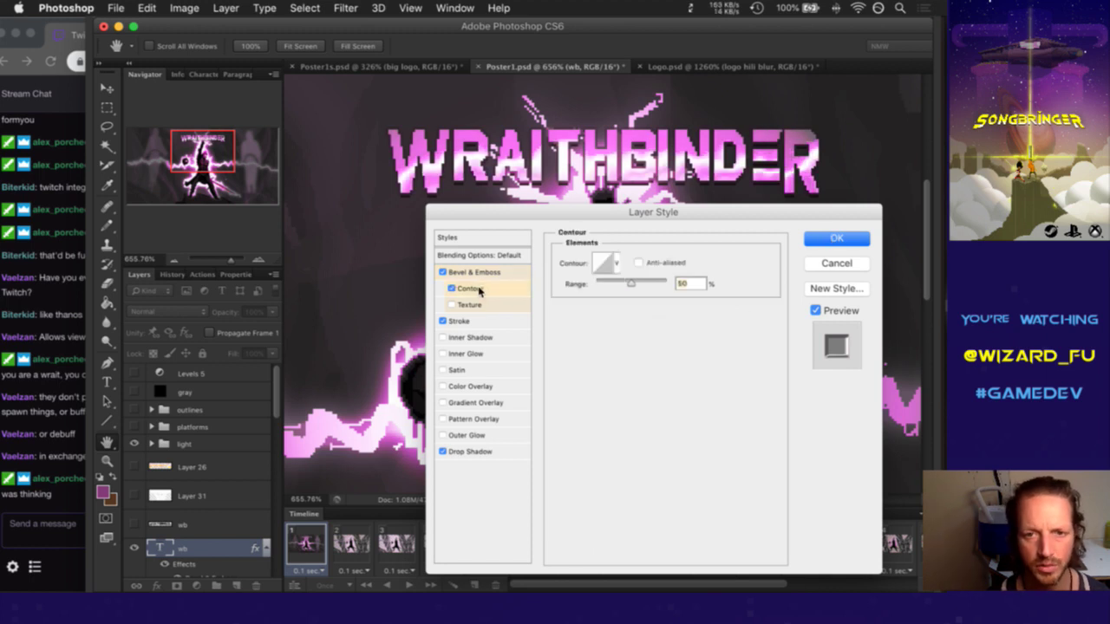
left_click(452, 290)
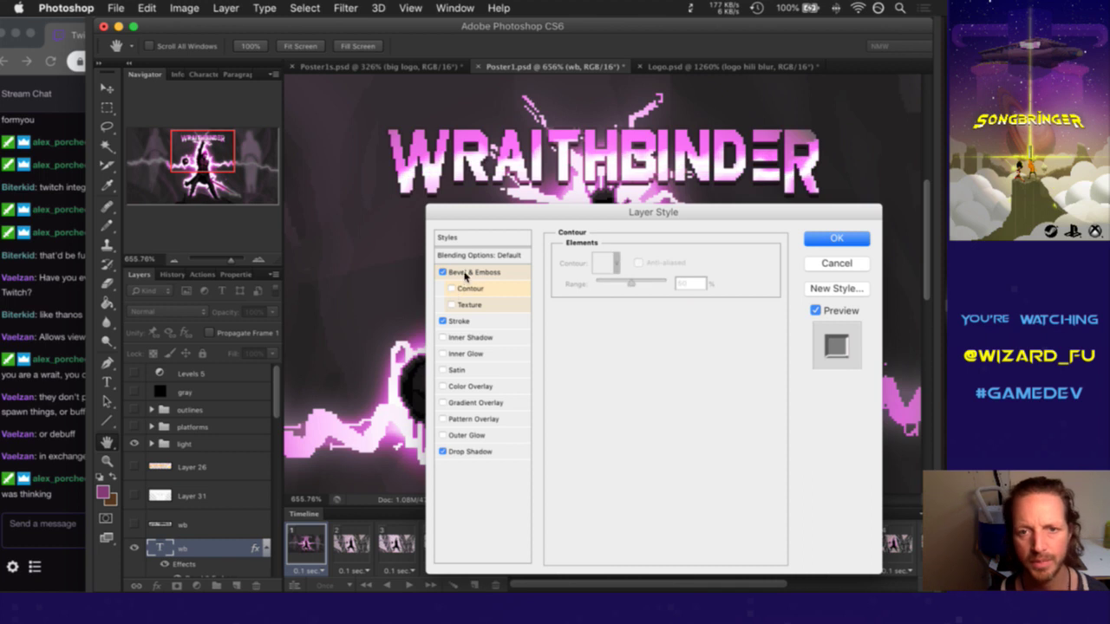
left_click(472, 273)
left_click(670, 262)
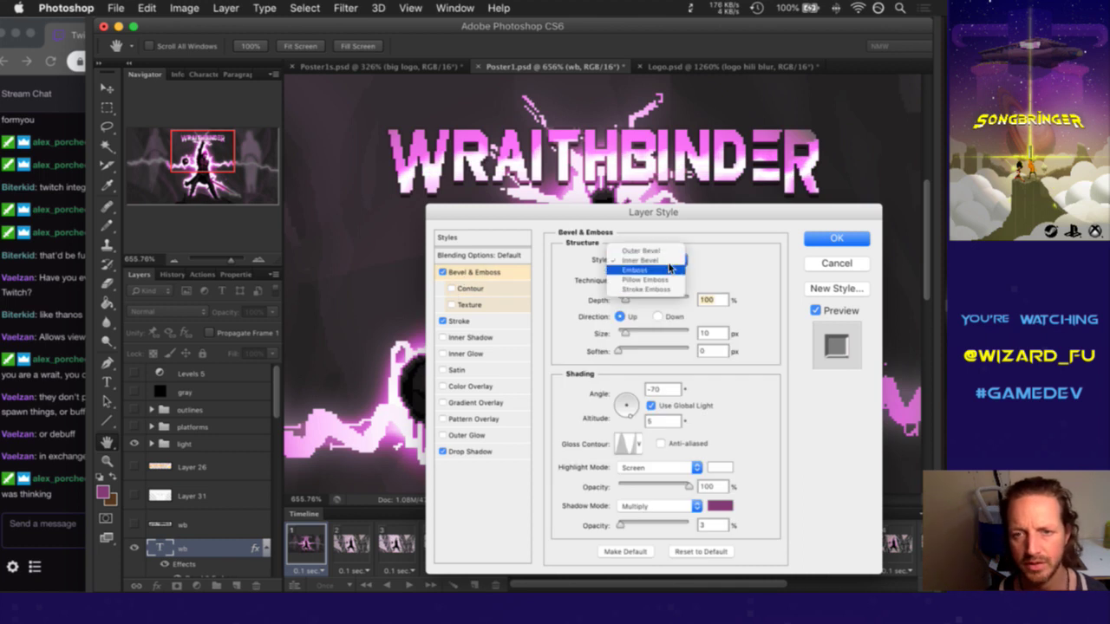
left_click(666, 270)
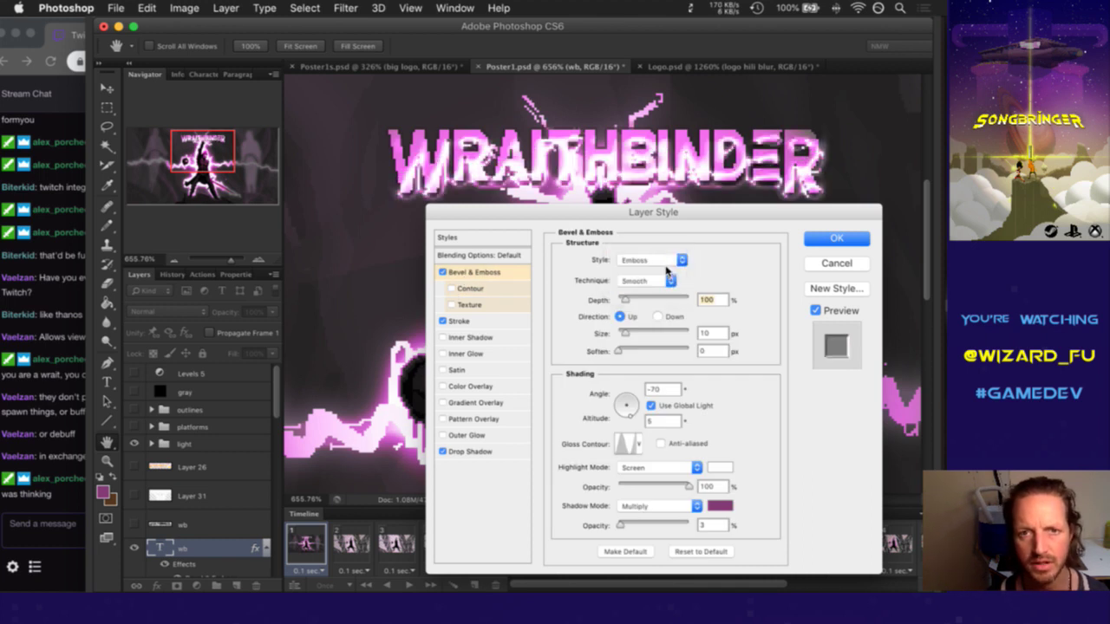
left_click_drag(690, 215, 711, 254)
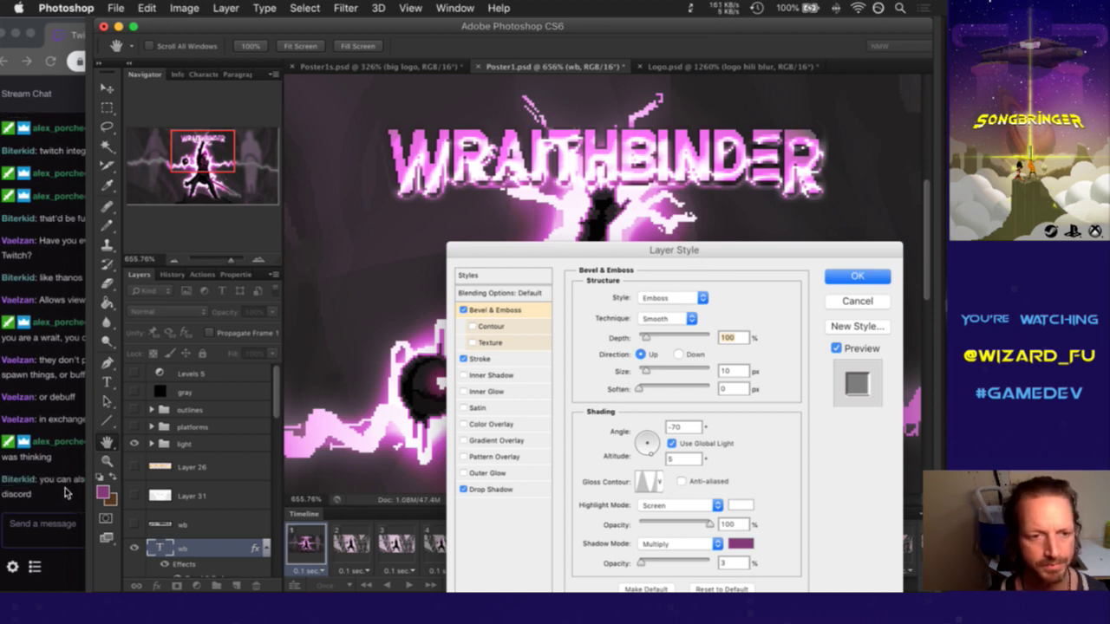
Read the newest viewer messages in the Twitch chat and return to the open layer style in Photoshop
left_click(74, 507)
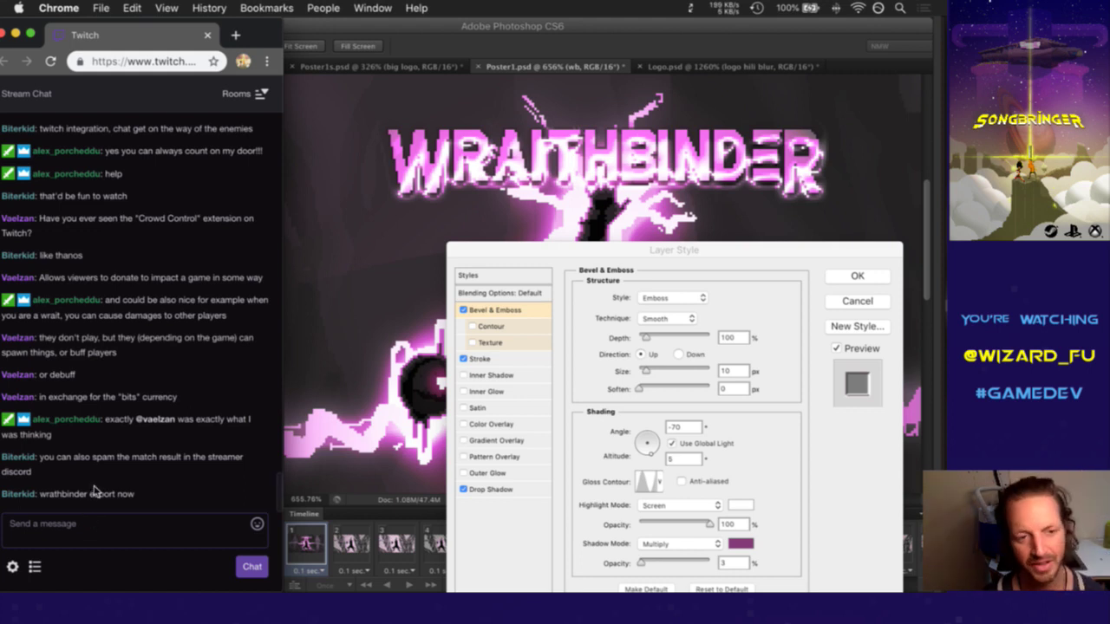
left_click(752, 230)
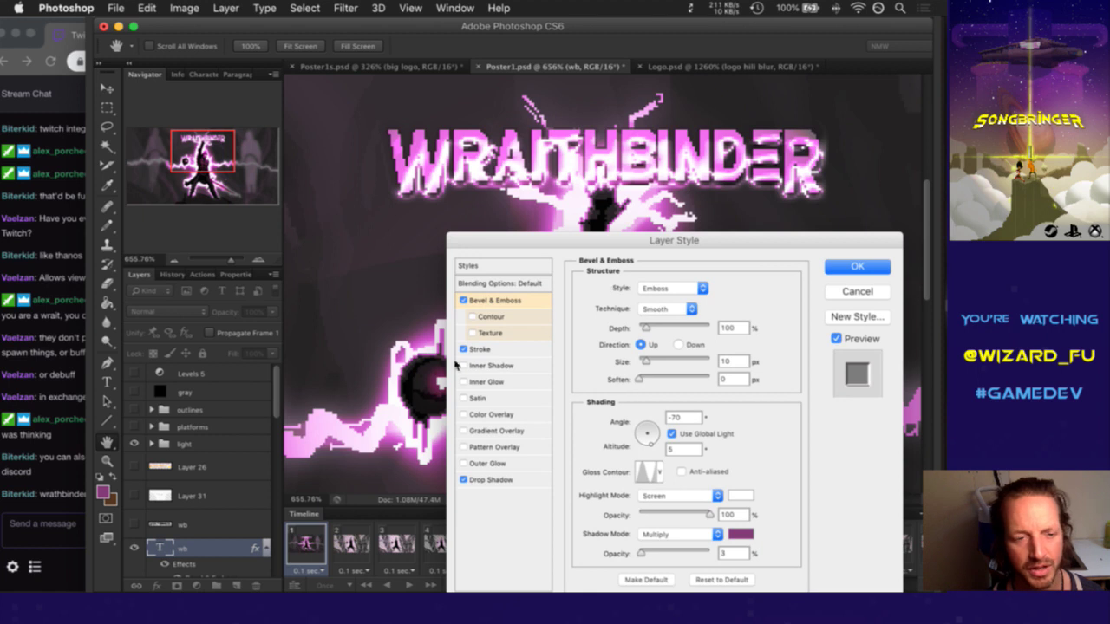
left_click(63, 509)
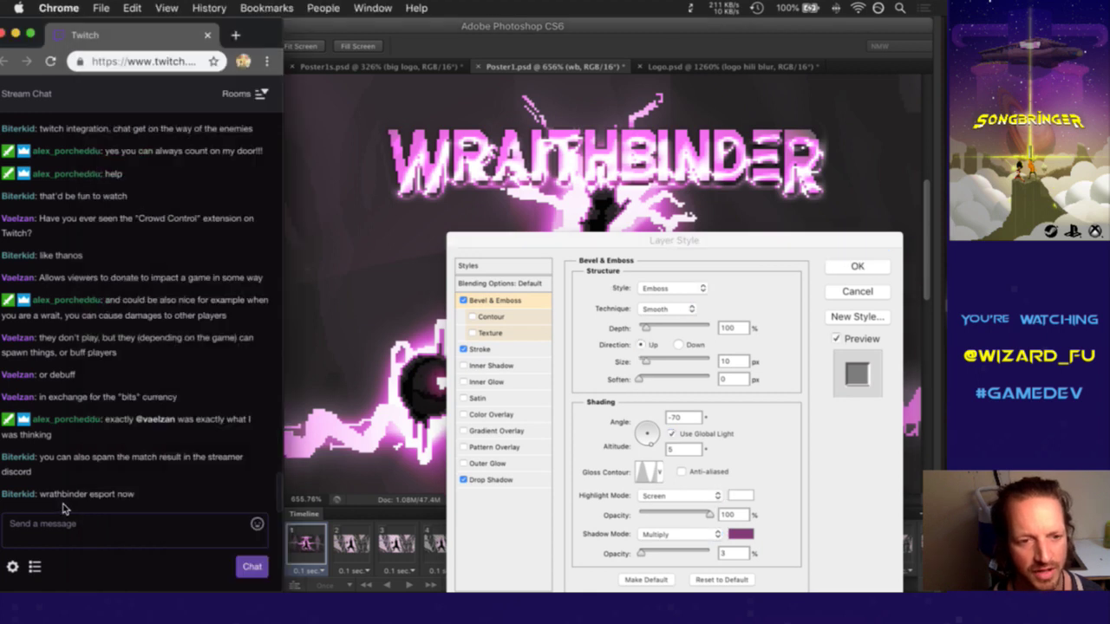
left_click(755, 279)
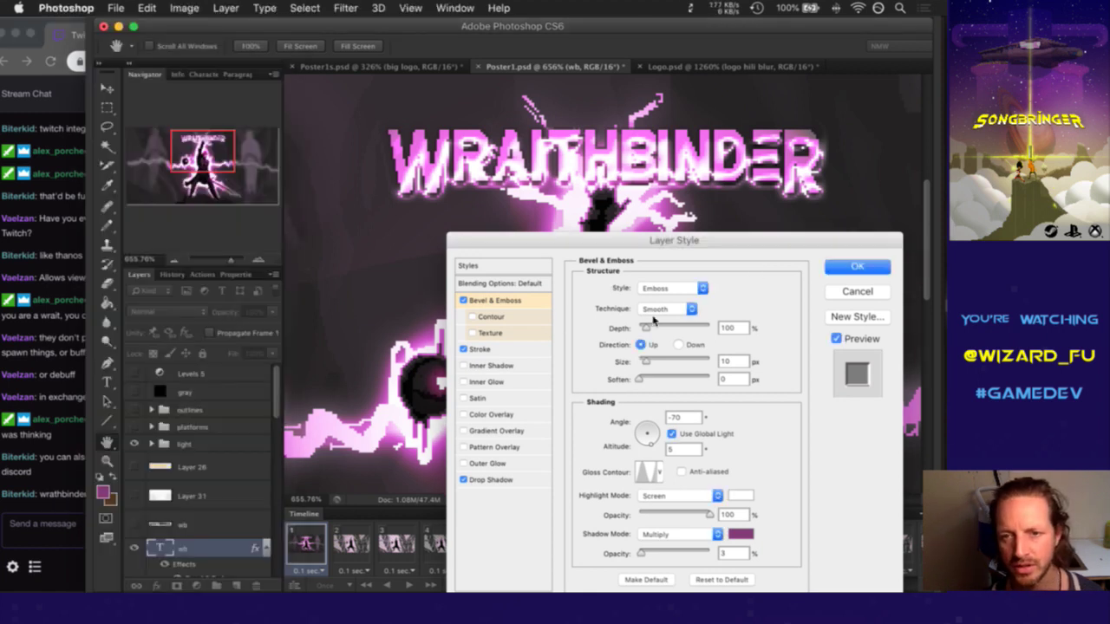
Try the Pillow Emboss, Stroke Emboss and Outer Bevel styles on the WRAITHBINDER title
left_click(675, 290)
left_click(676, 298)
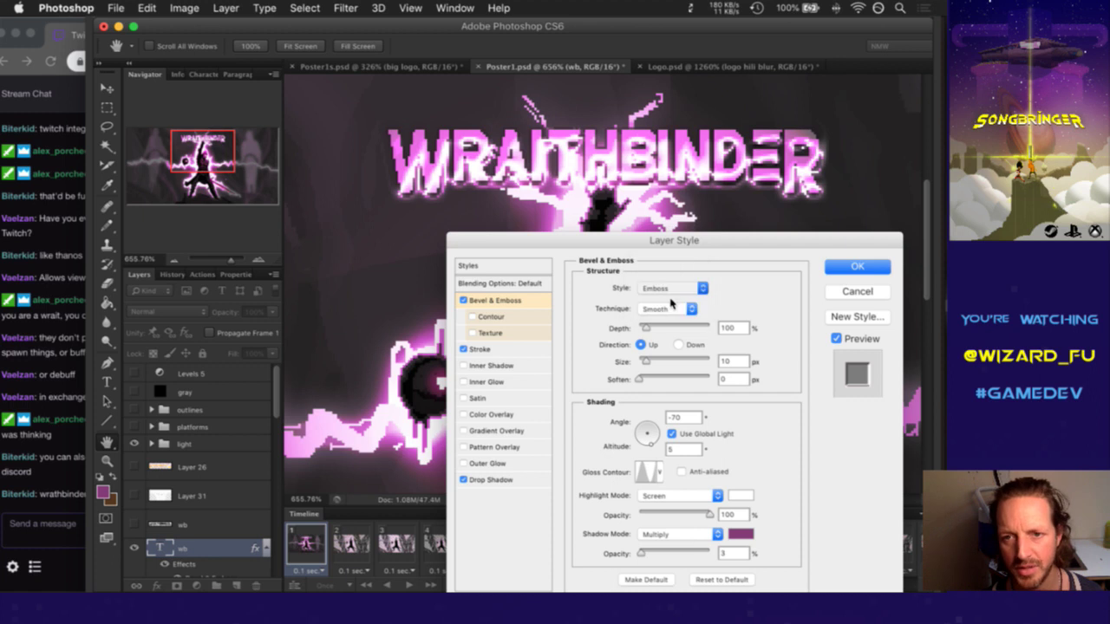
left_click(674, 289)
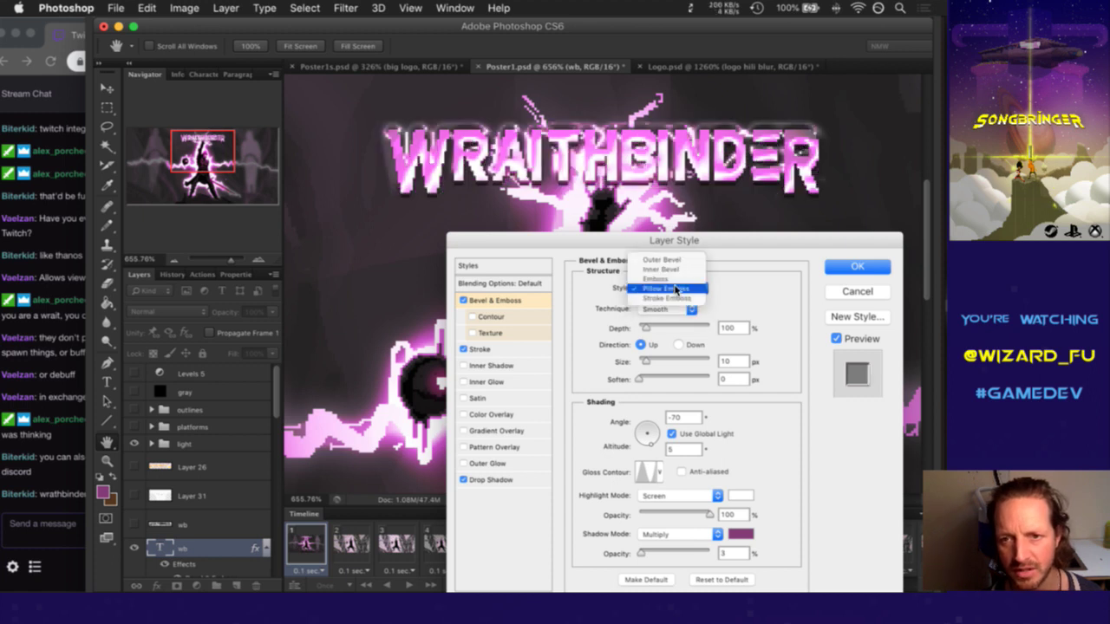
left_click(675, 298)
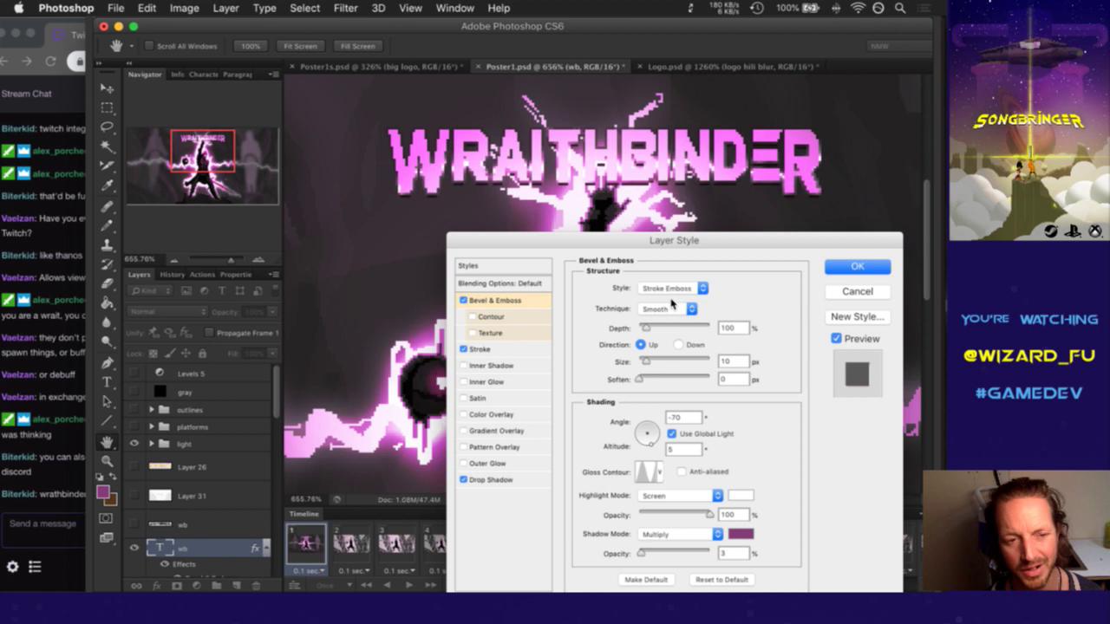
left_click(671, 296)
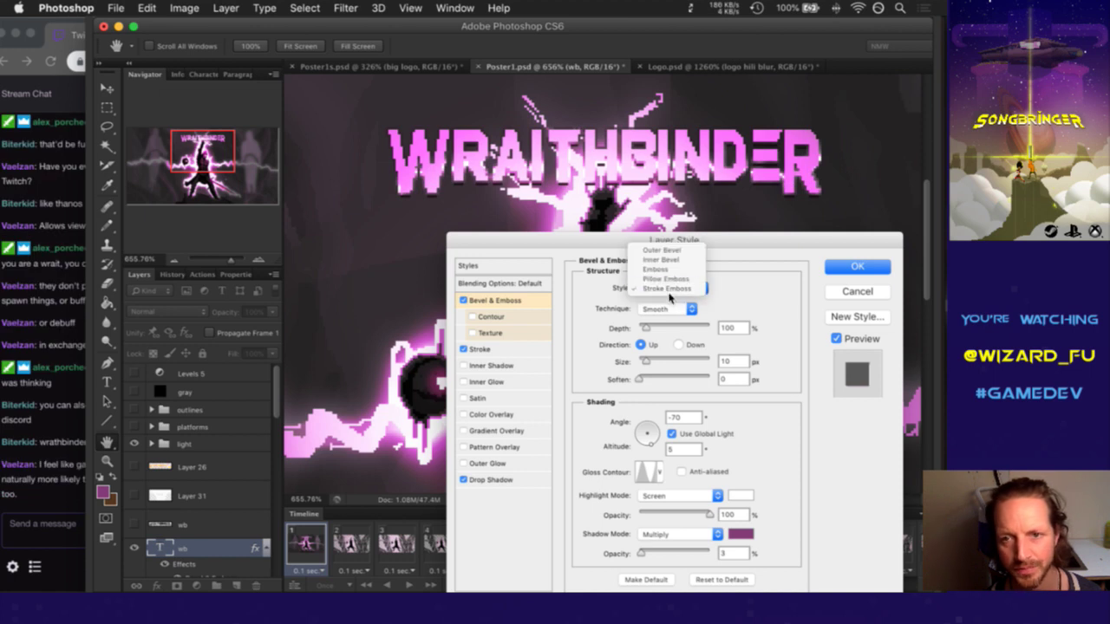
left_click(670, 251)
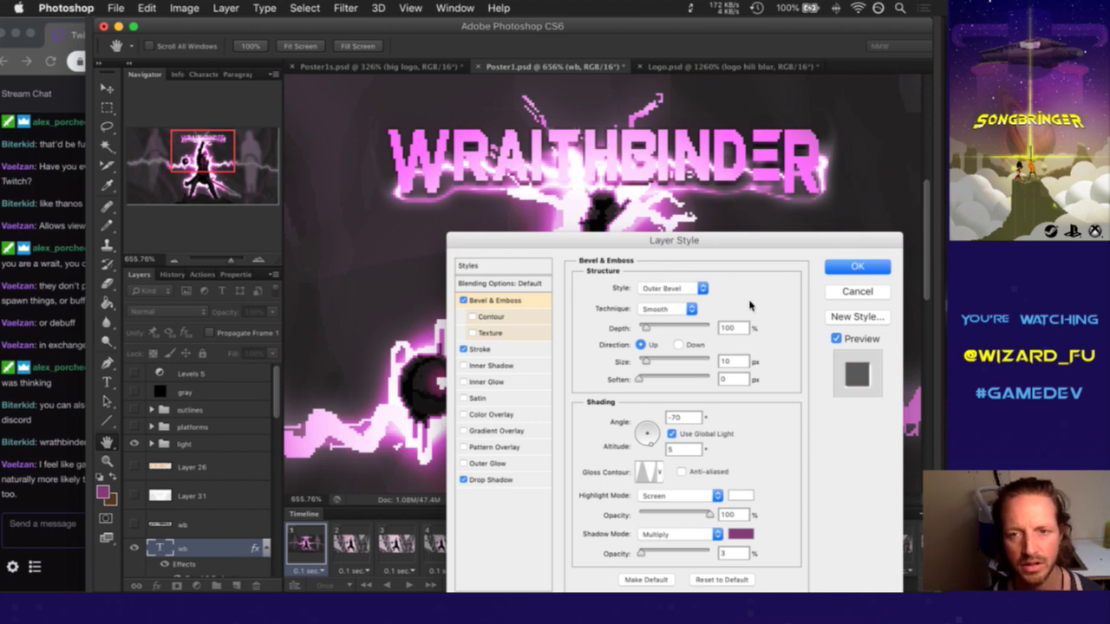
Set the title's bevel style back to Inner Bevel and apply the layer style
left_click(688, 296)
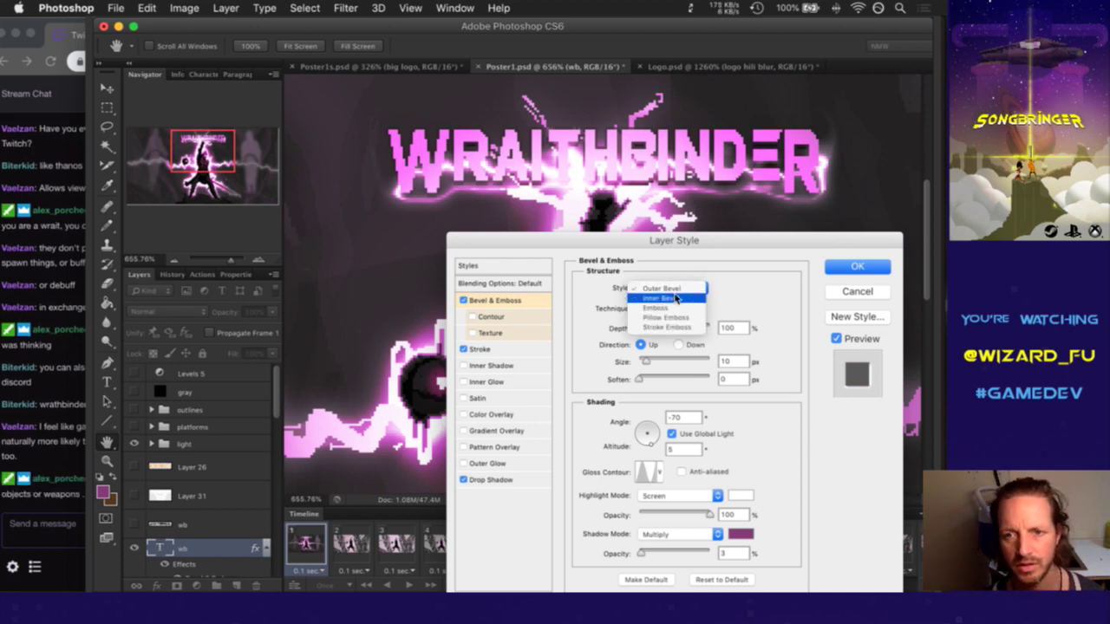
left_click(676, 300)
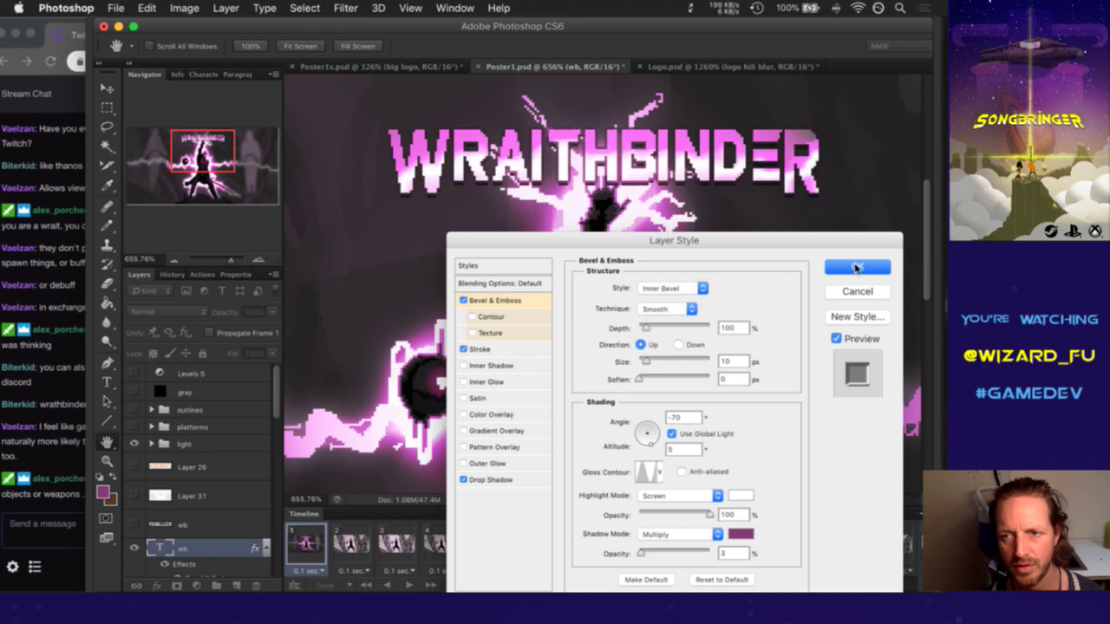
key("Return")
Collapse the effects list of the wb text layer and duplicate the layer
left_click(266, 548)
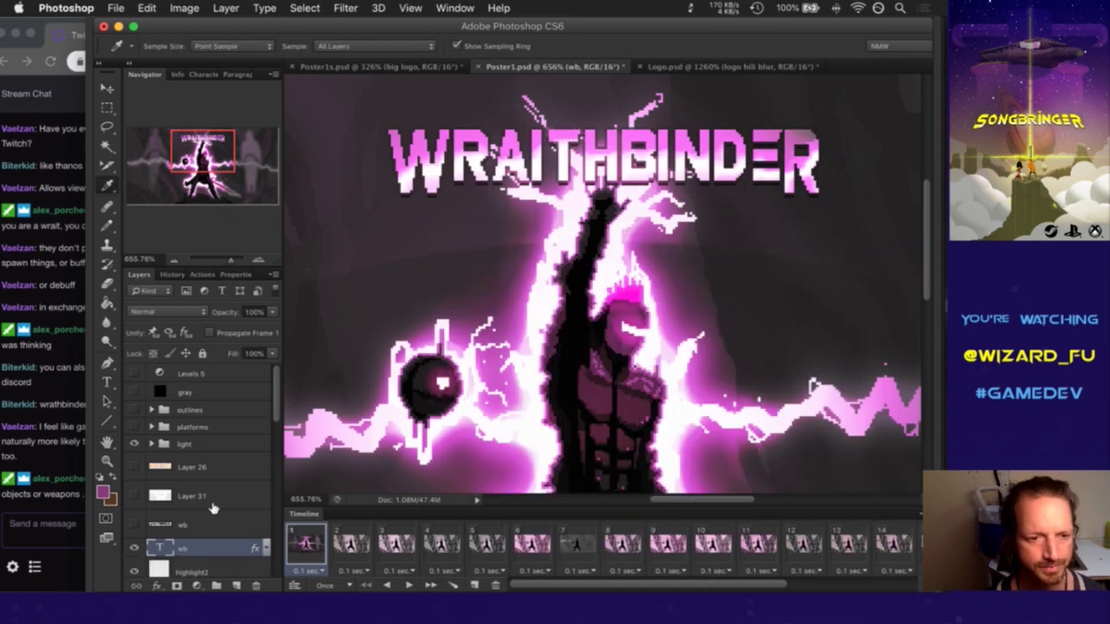
left_click_drag(276, 403, 273, 421)
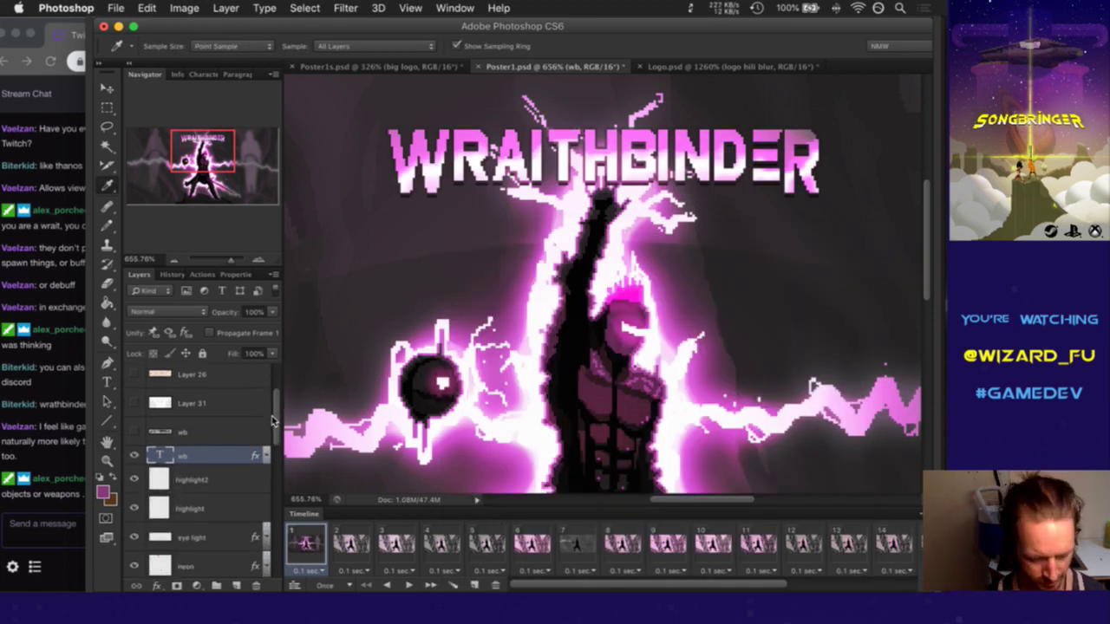
key("super+j")
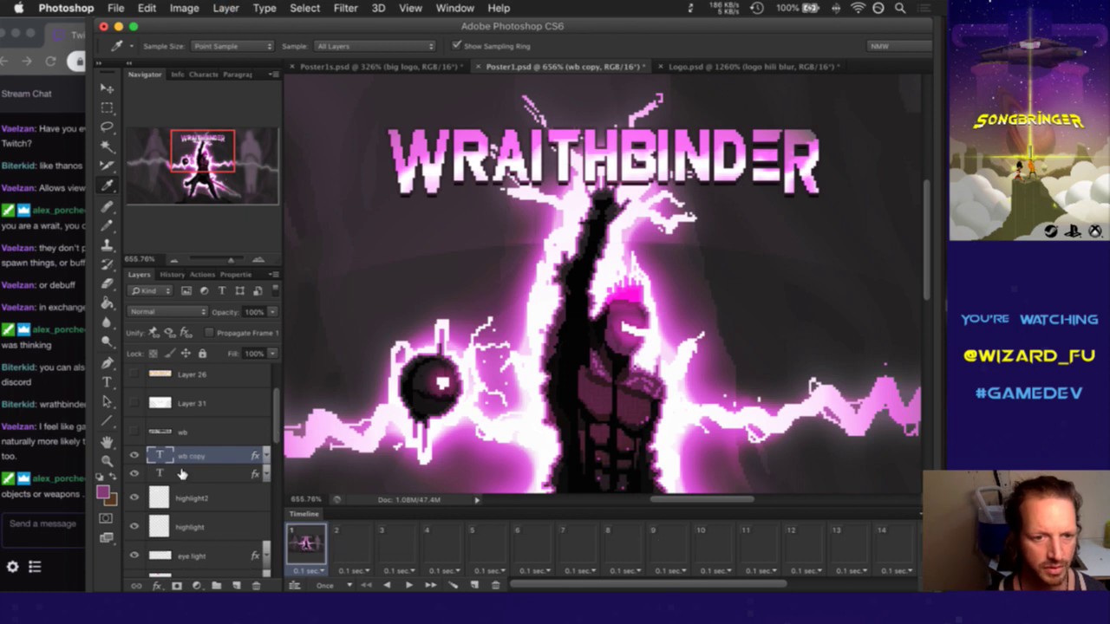
Set the bevel style of the lower wb text layer to Outer Bevel and apply the layer style
left_click(172, 473)
double_click(185, 475)
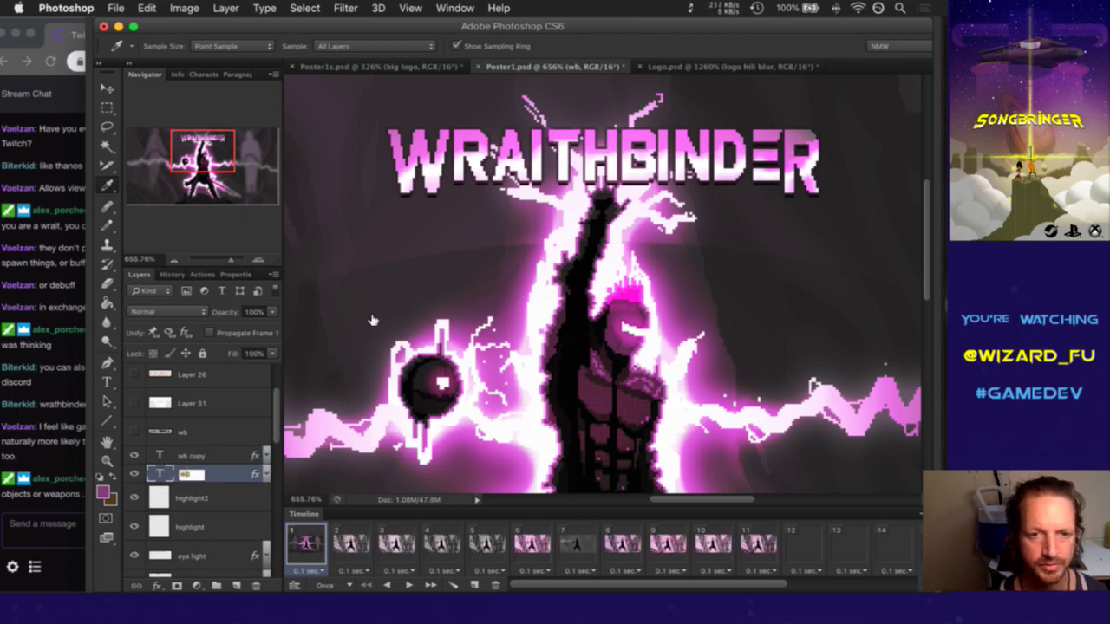
key("Return")
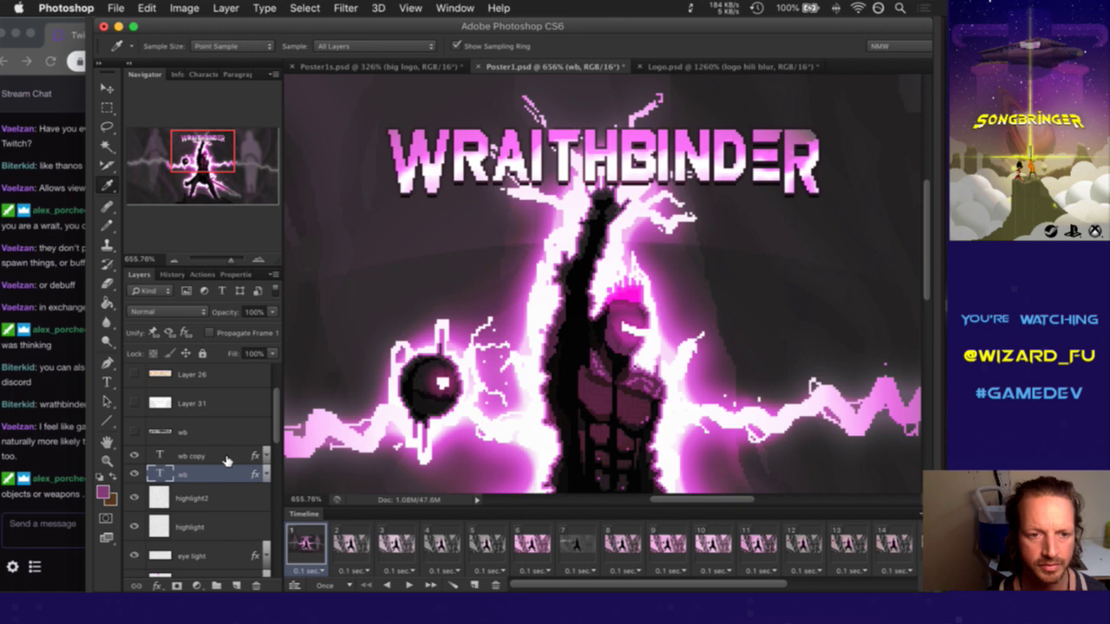
double_click(223, 472)
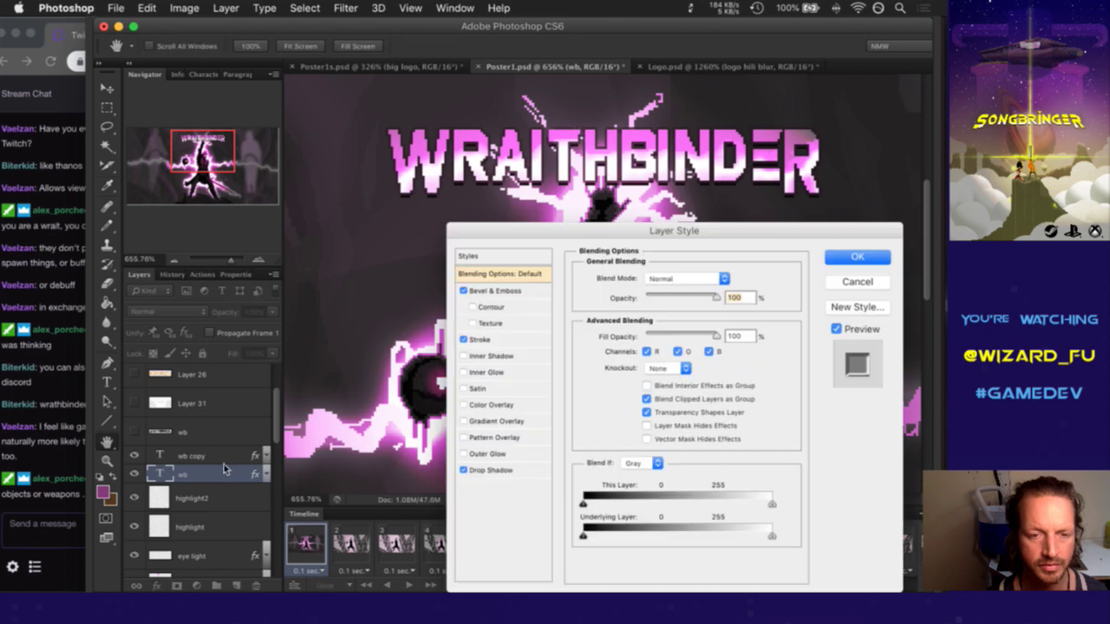
left_click(535, 295)
left_click(672, 278)
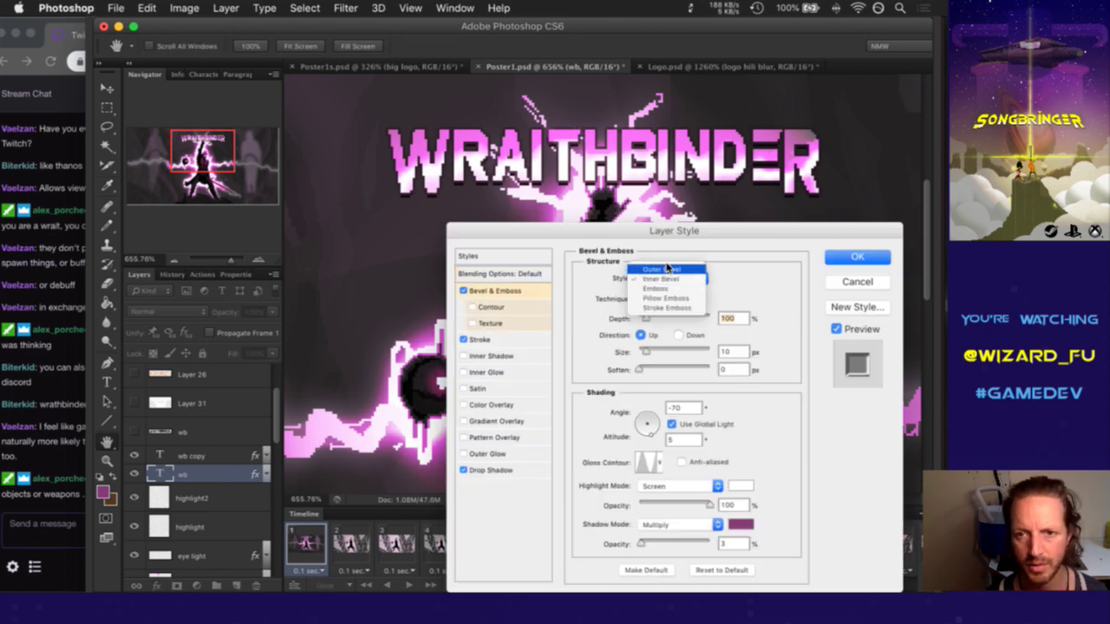
left_click(674, 268)
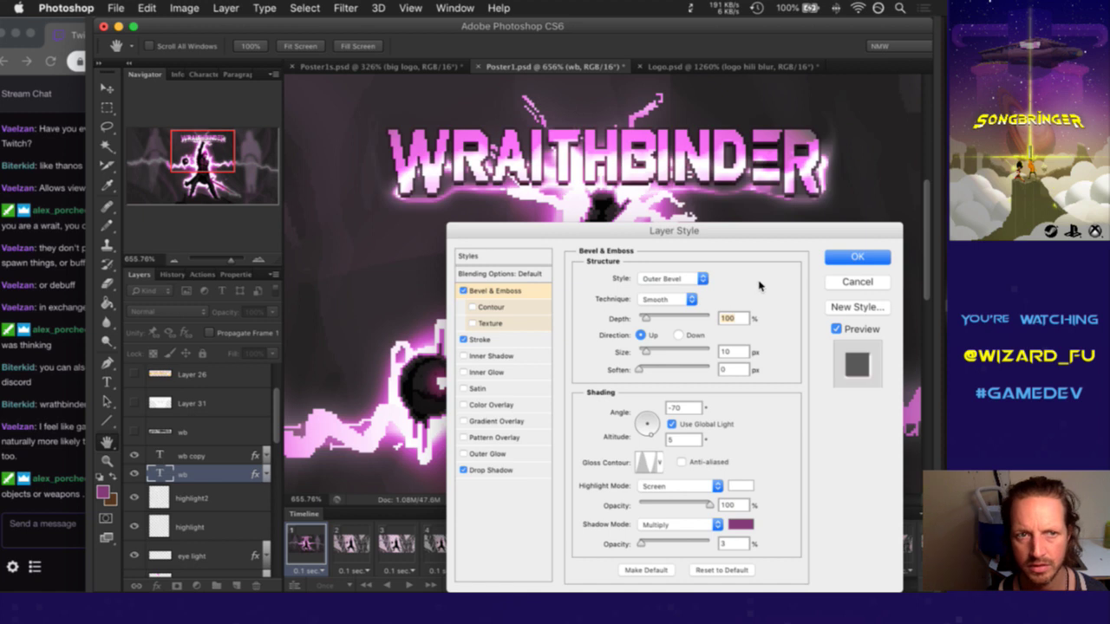
left_click(852, 258)
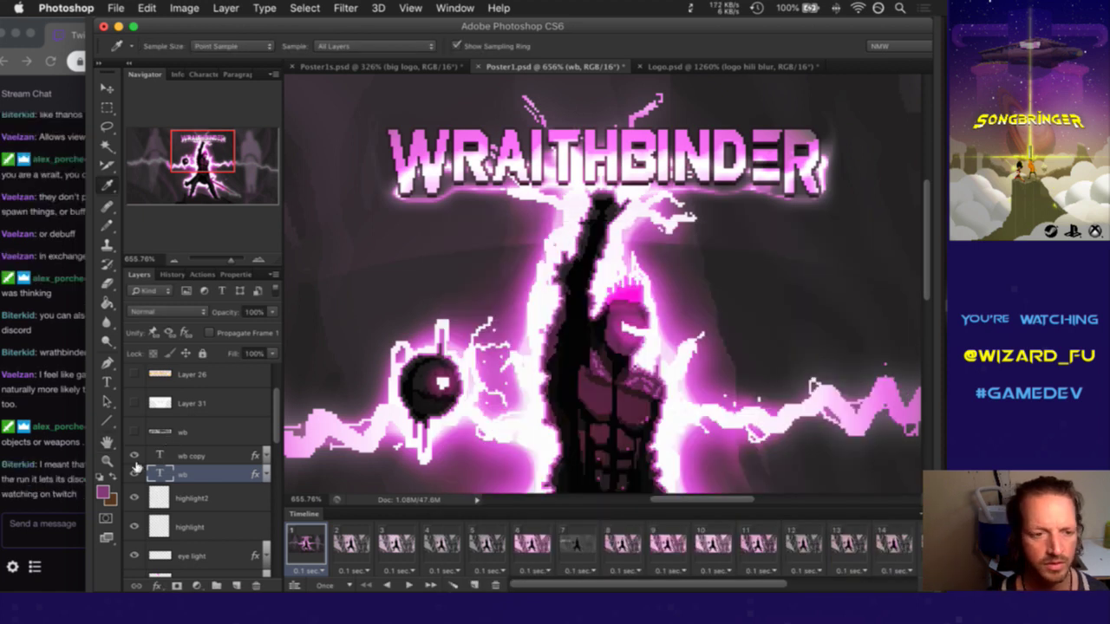
Switch to the Twitch chat in Chrome and read the newest viewer messages about stream integration and ghost gameplay ideas
left_click(62, 483)
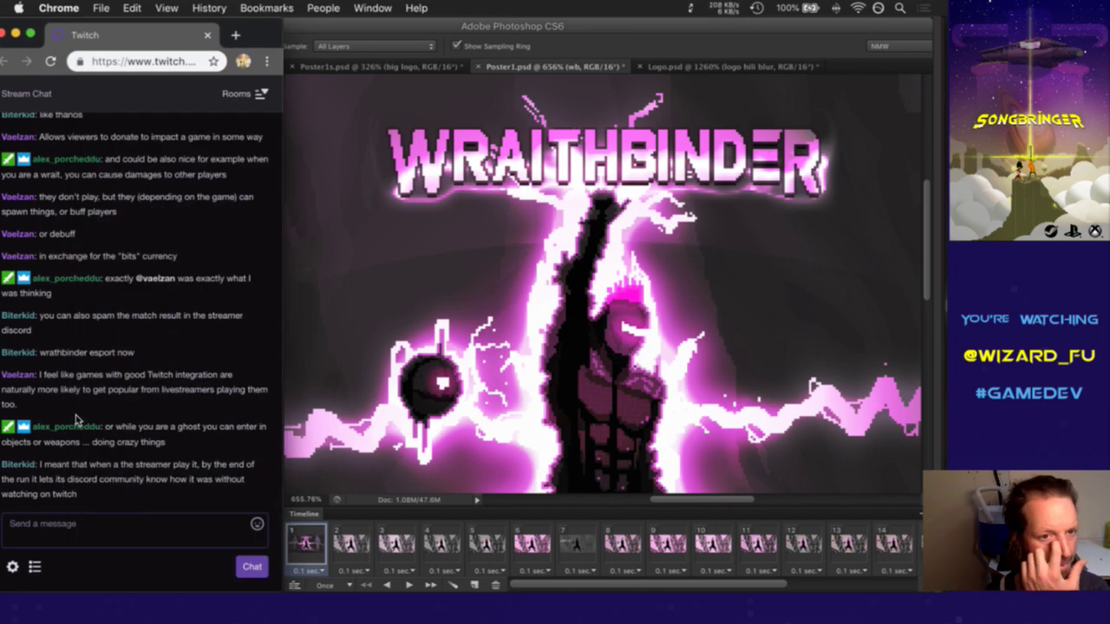
left_click_drag(52, 375, 86, 398)
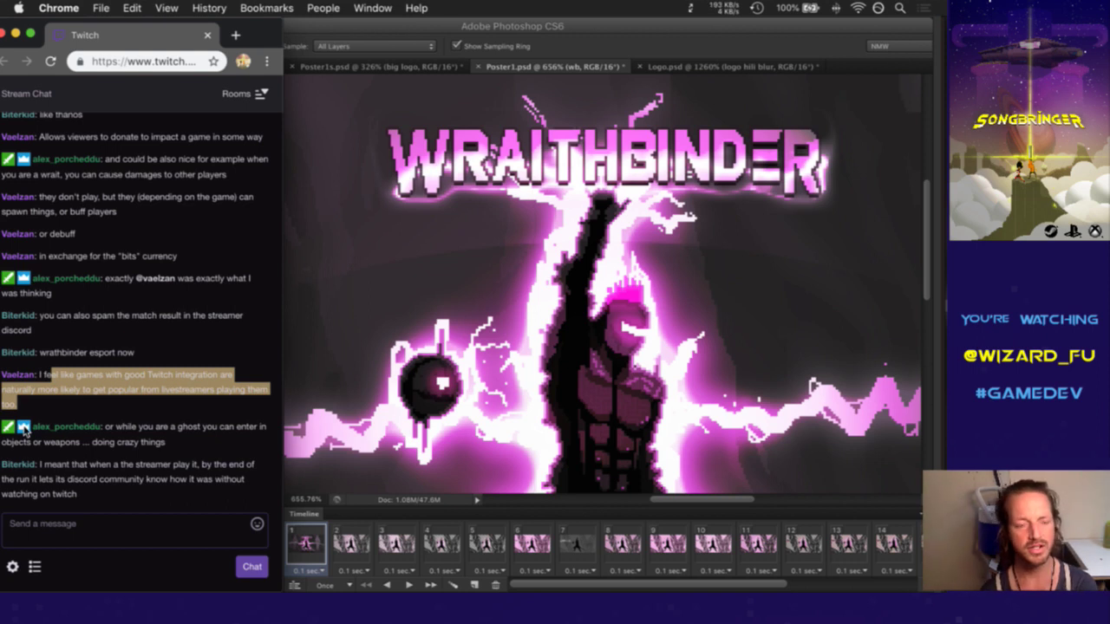
left_click(154, 352)
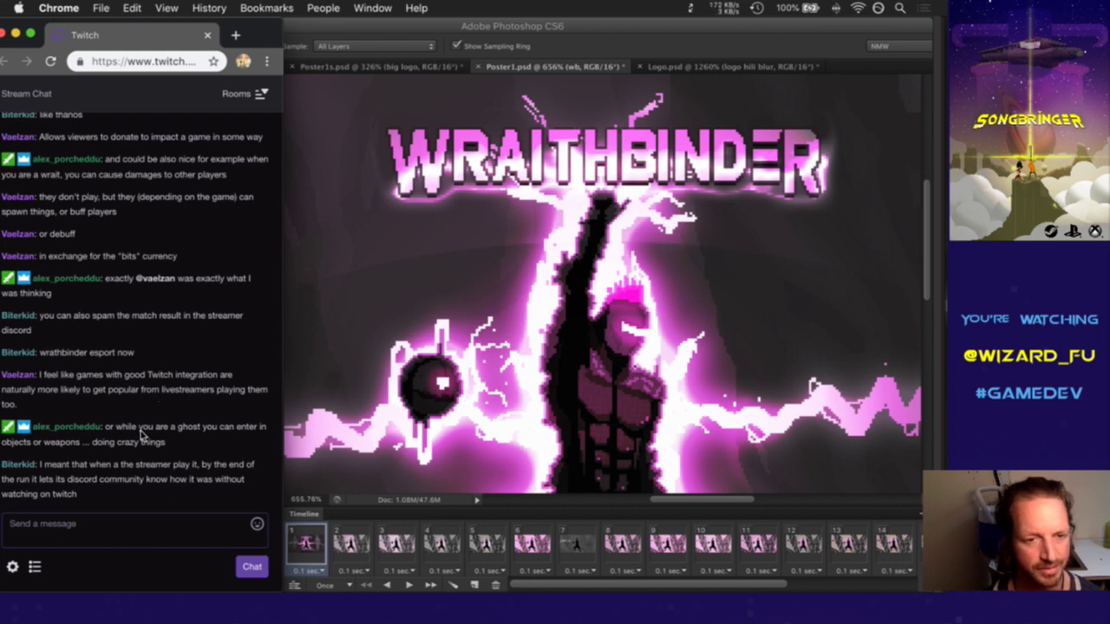
left_click_drag(124, 427, 103, 449)
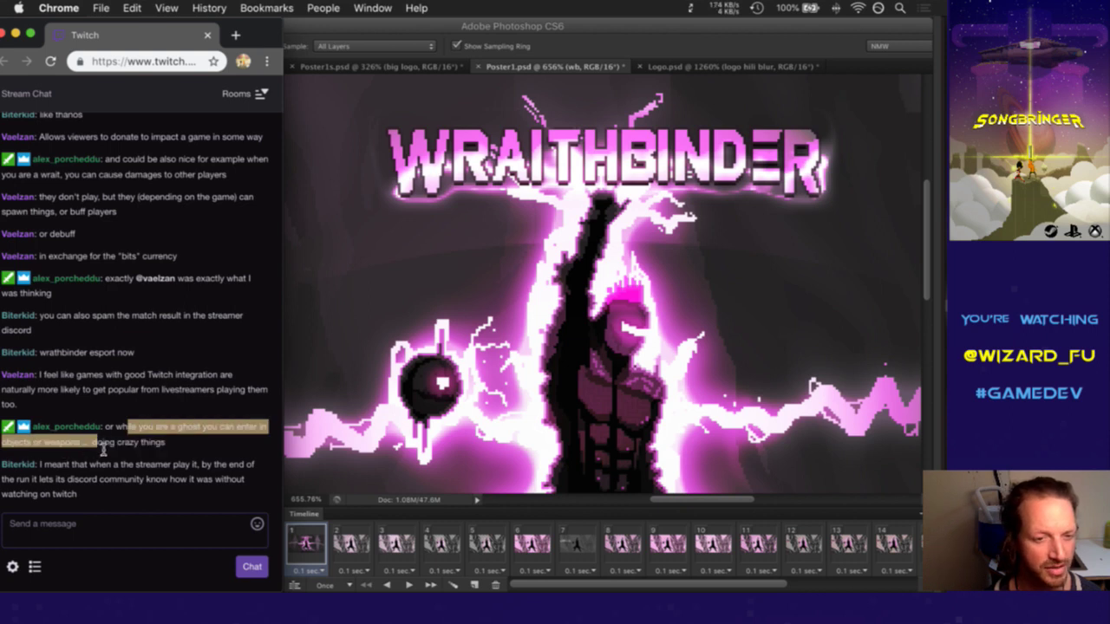
left_click(161, 452)
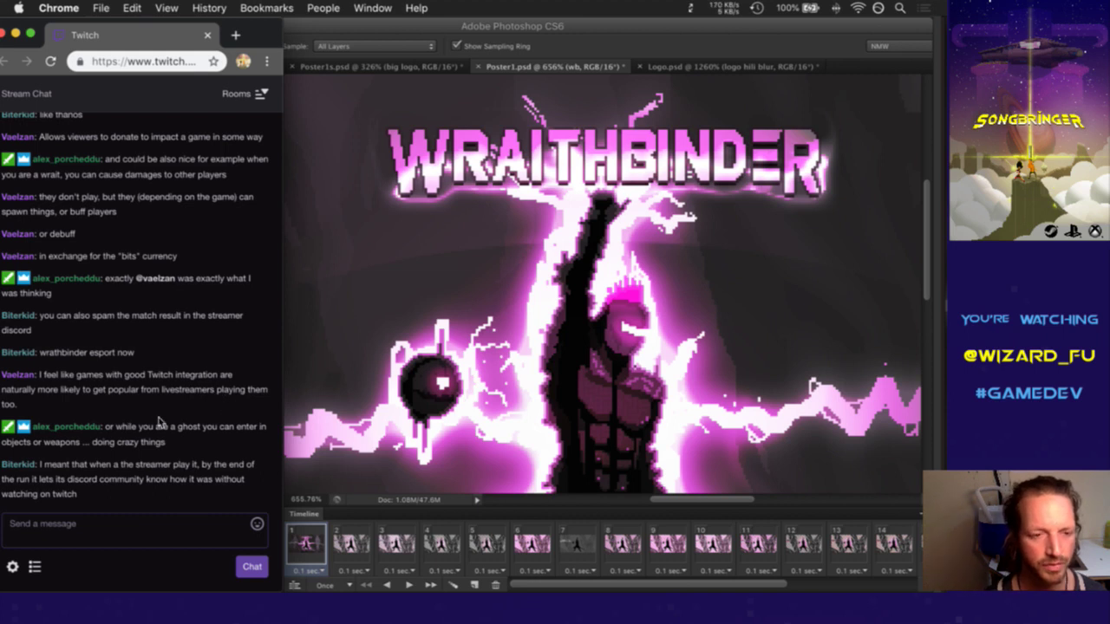
left_click_drag(57, 470, 87, 477)
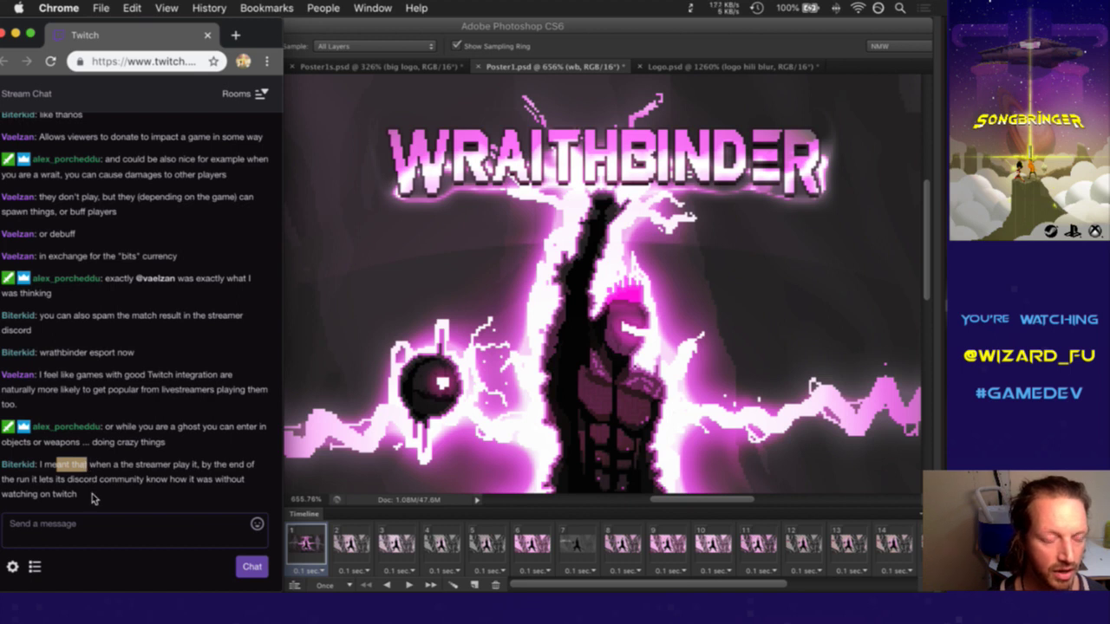
left_click_drag(72, 460, 87, 471)
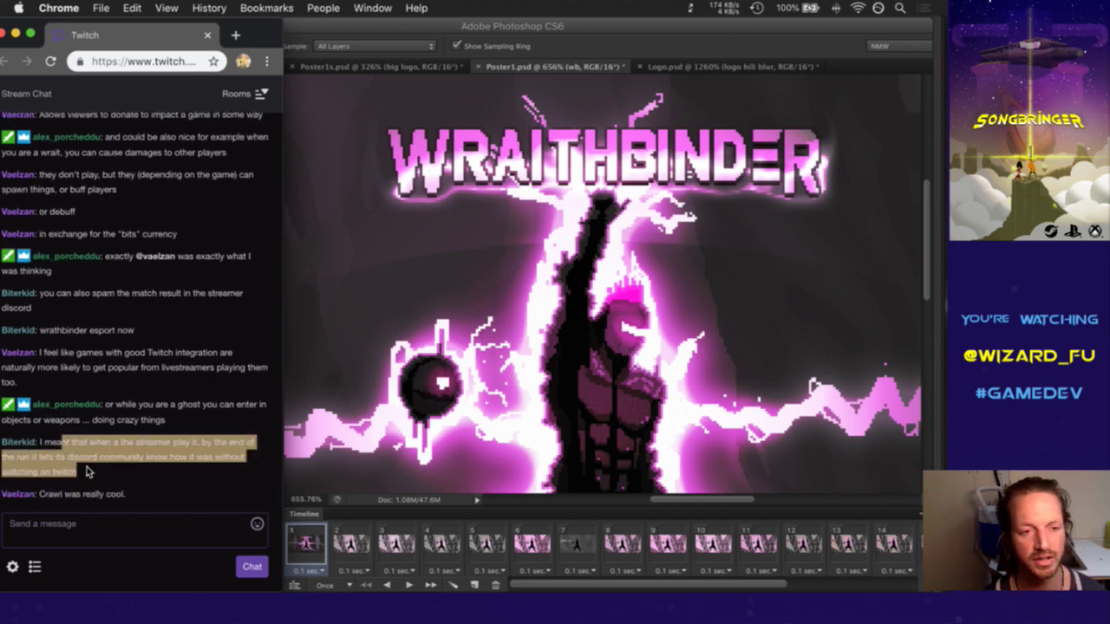
left_click(88, 475)
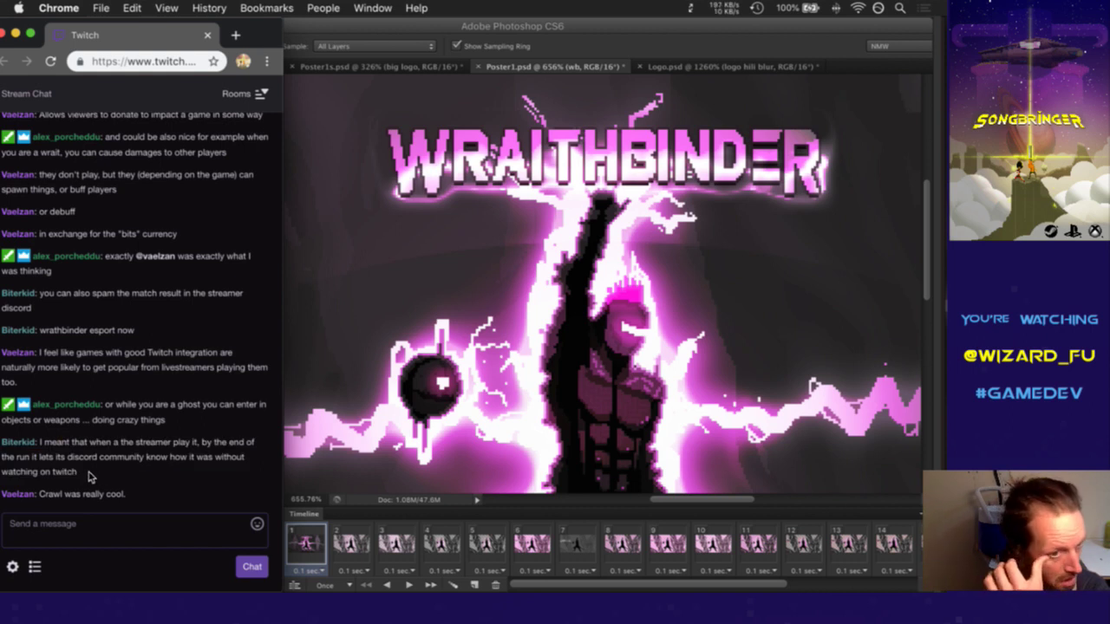
left_click_drag(70, 504, 98, 507)
left_click(128, 485)
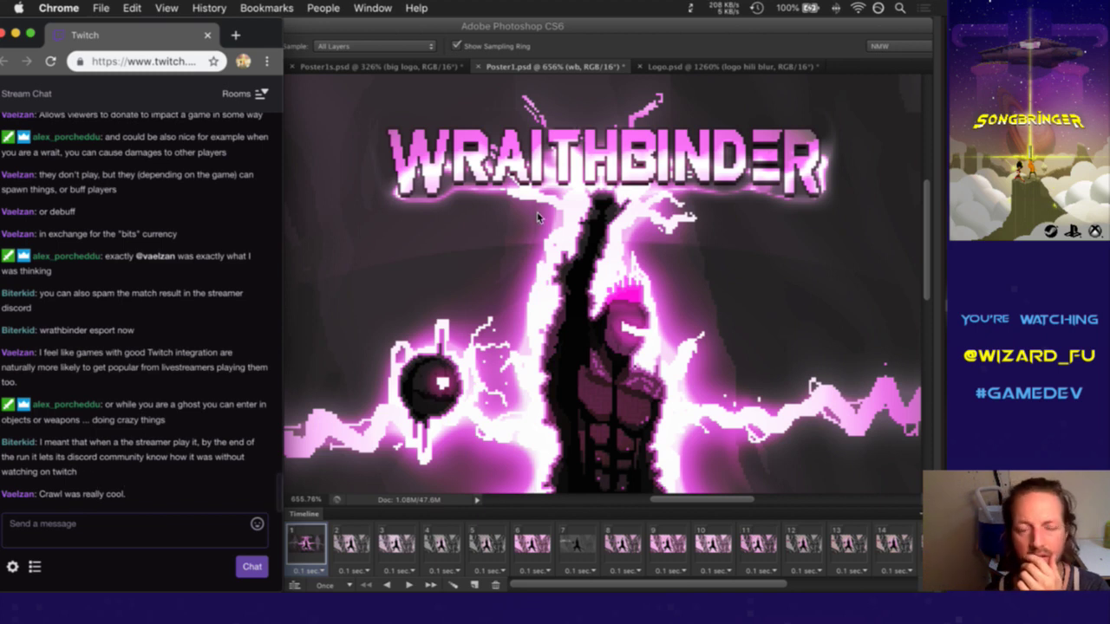
Return to Photoshop, save the poster document and open the Bevel & Emboss settings of the wb copy text layer
left_click(596, 52)
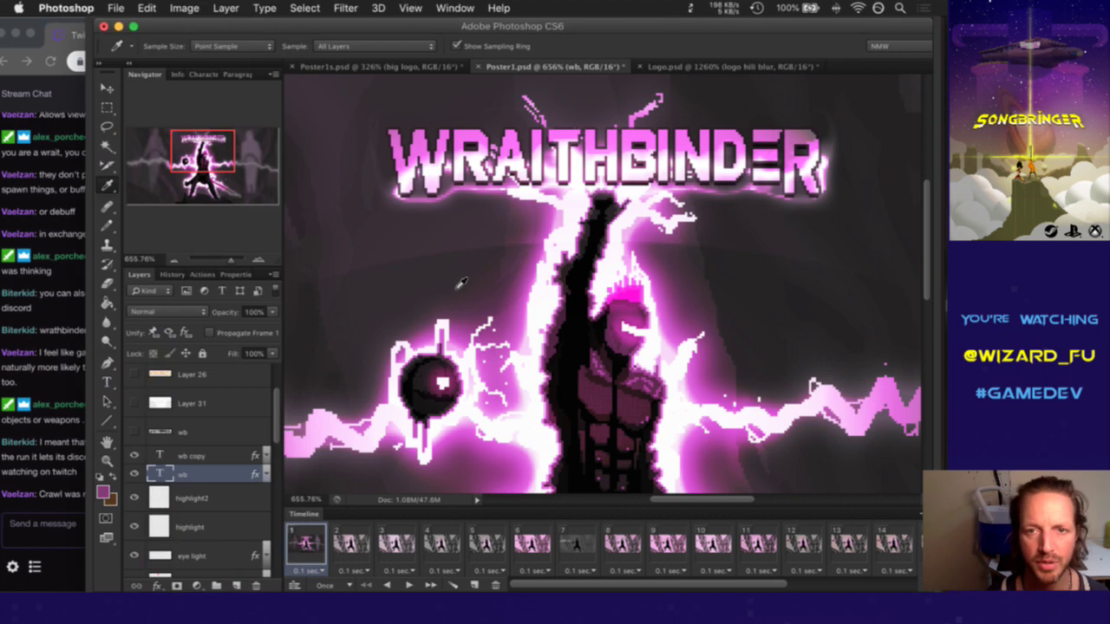
key("super+s")
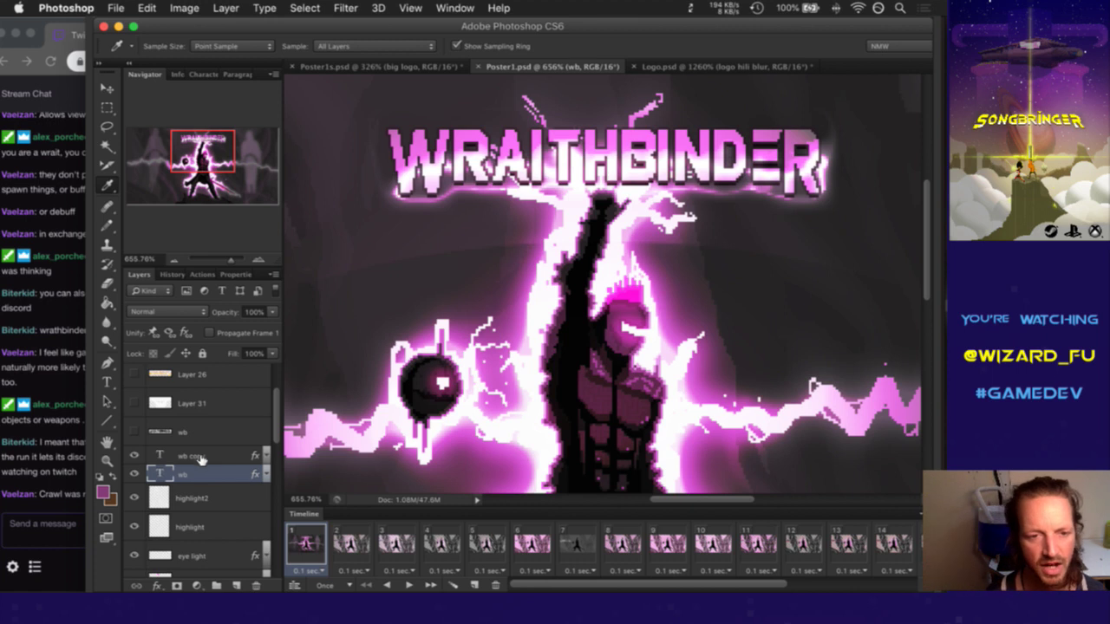
left_click(207, 458)
double_click(194, 458)
key("Return")
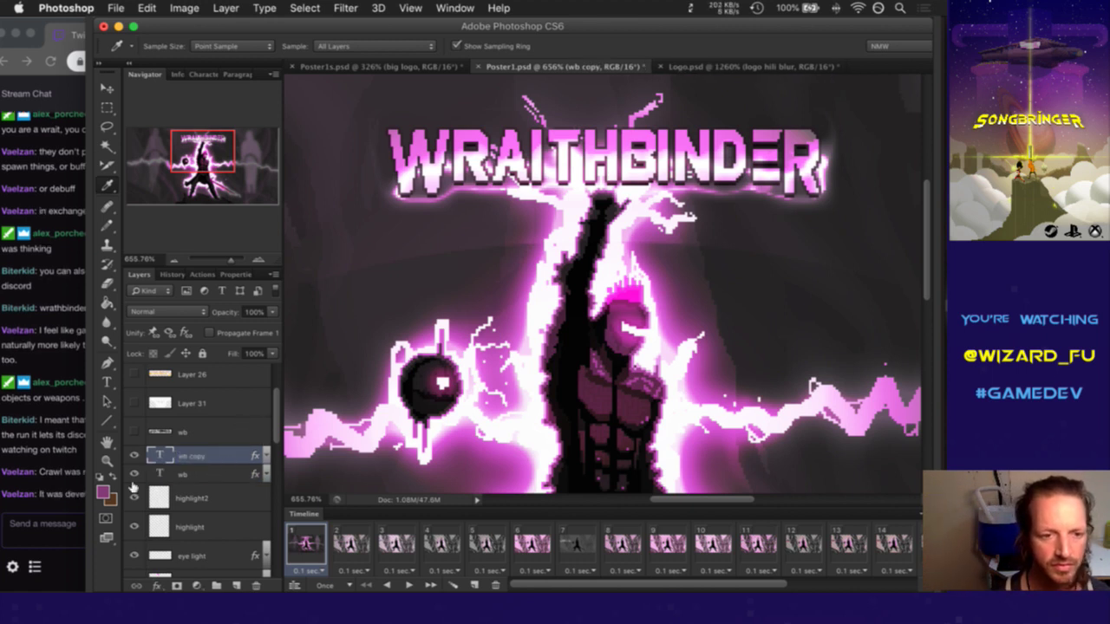
left_click(54, 494)
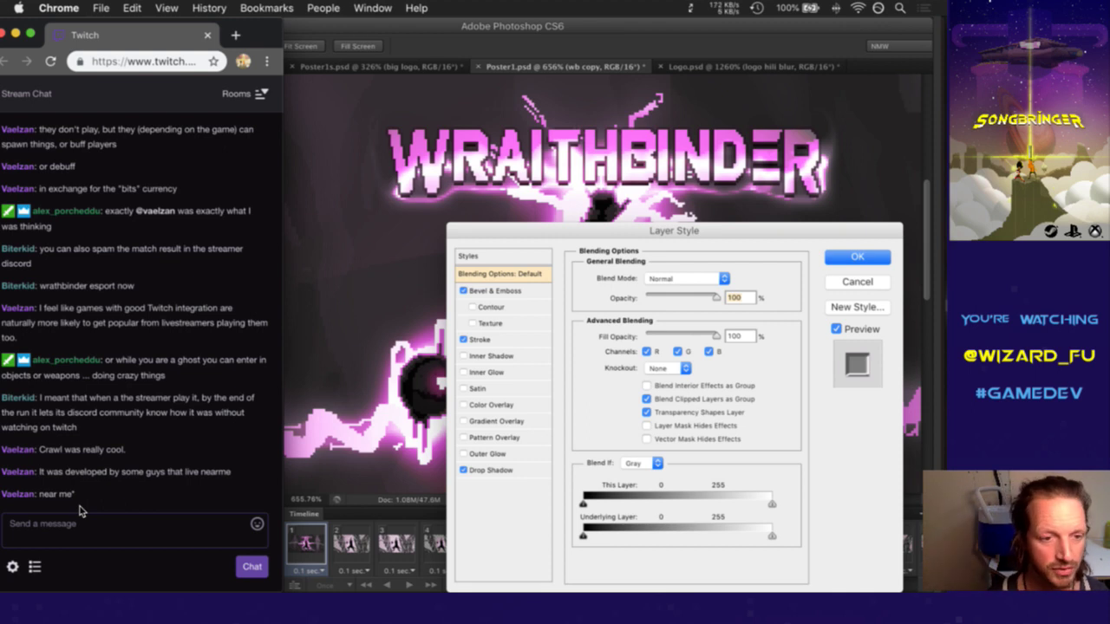
left_click(618, 239)
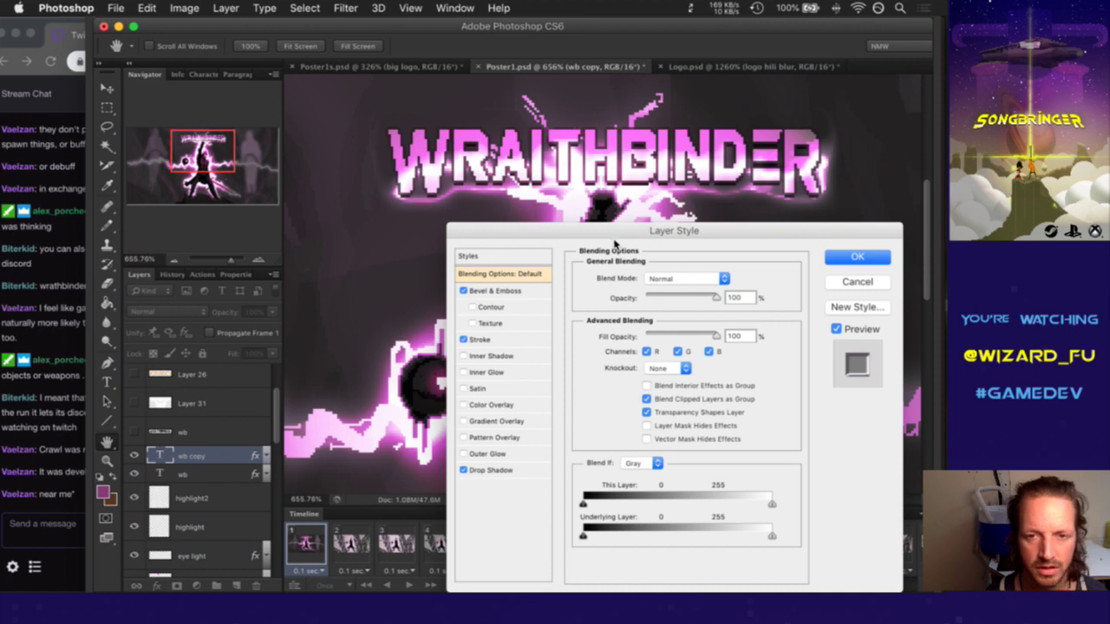
left_click(537, 292)
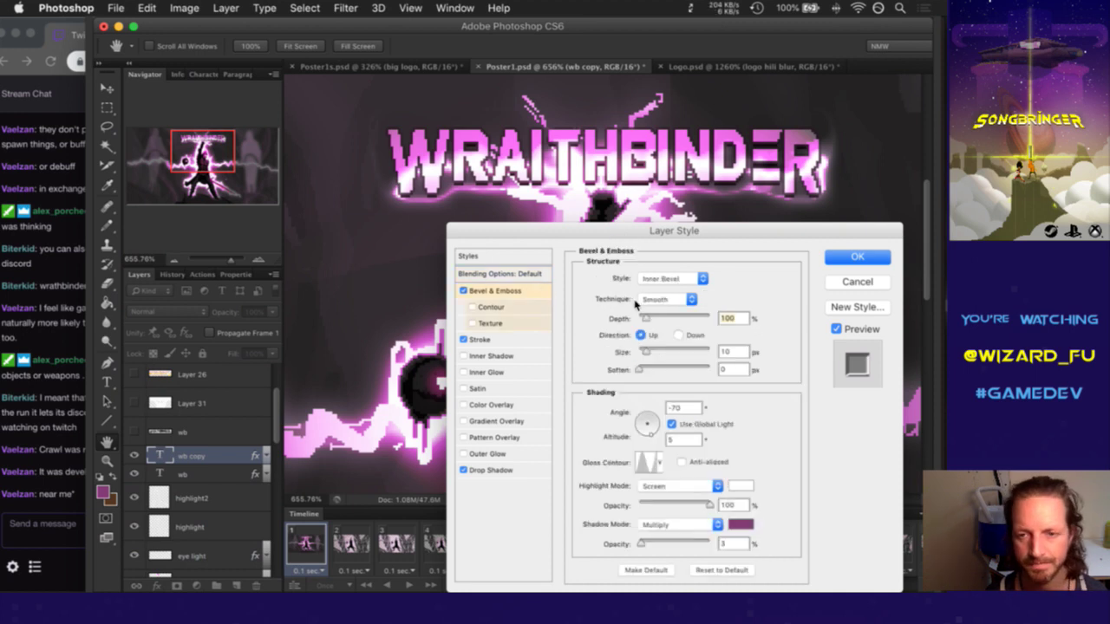
Try the Chisel Hard and Chisel Soft bevel techniques on the wb copy layer and go back to Smooth
left_click(665, 301)
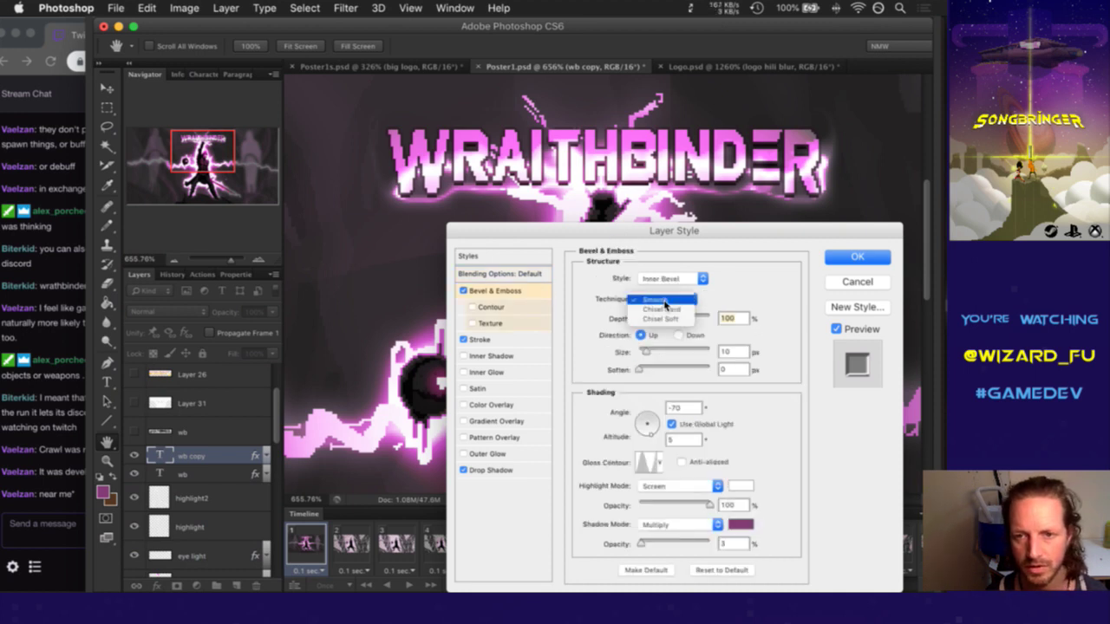
left_click(666, 311)
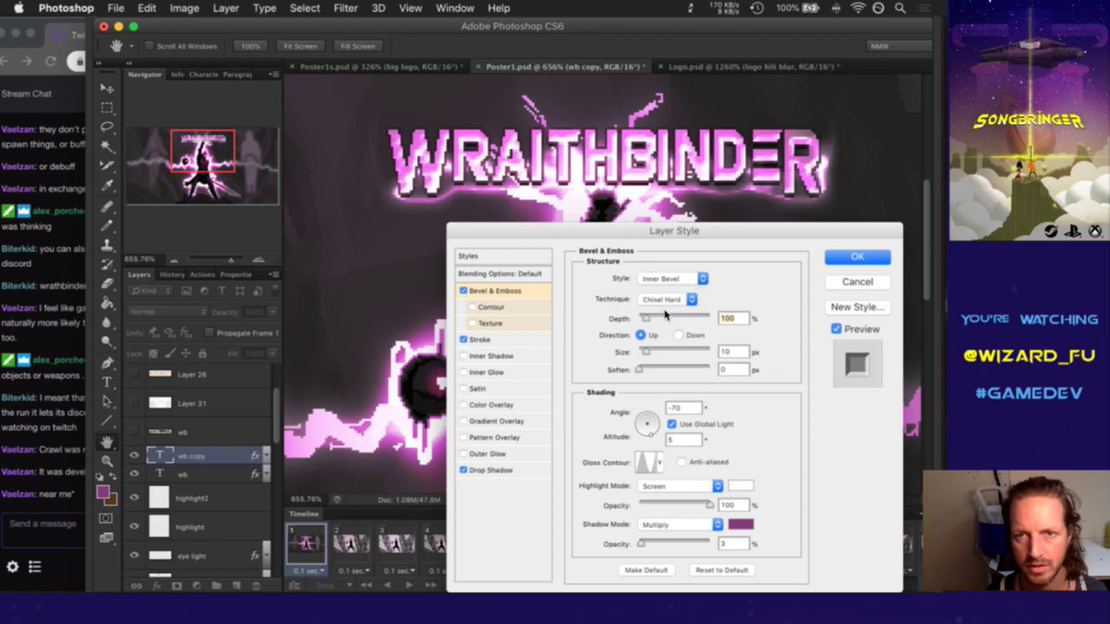
left_click(668, 300)
left_click(672, 314)
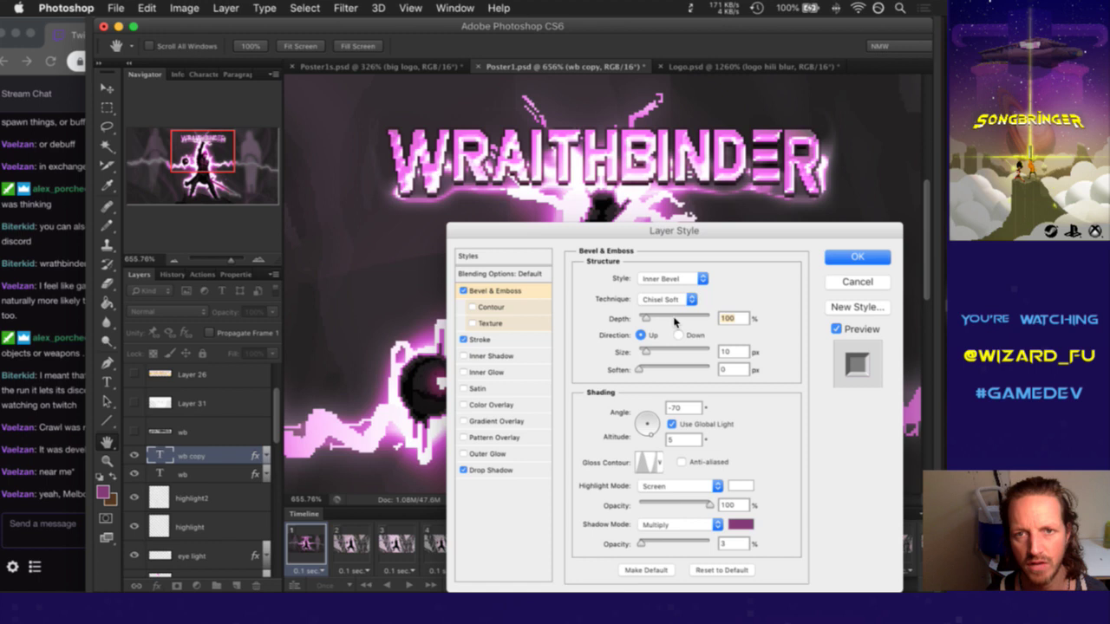
left_click(672, 279)
left_click(662, 291)
left_click(662, 293)
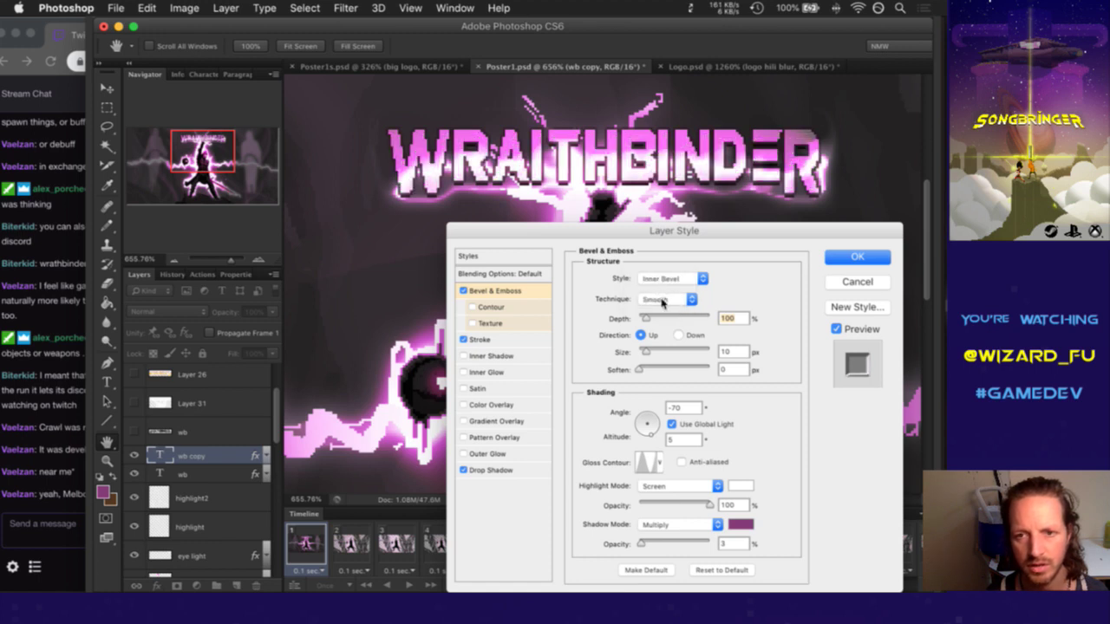
Try bevel depths of 771% and 324% on the wb copy layer, reading the new Twitch chat messages in between
left_click_drag(646, 319, 688, 325)
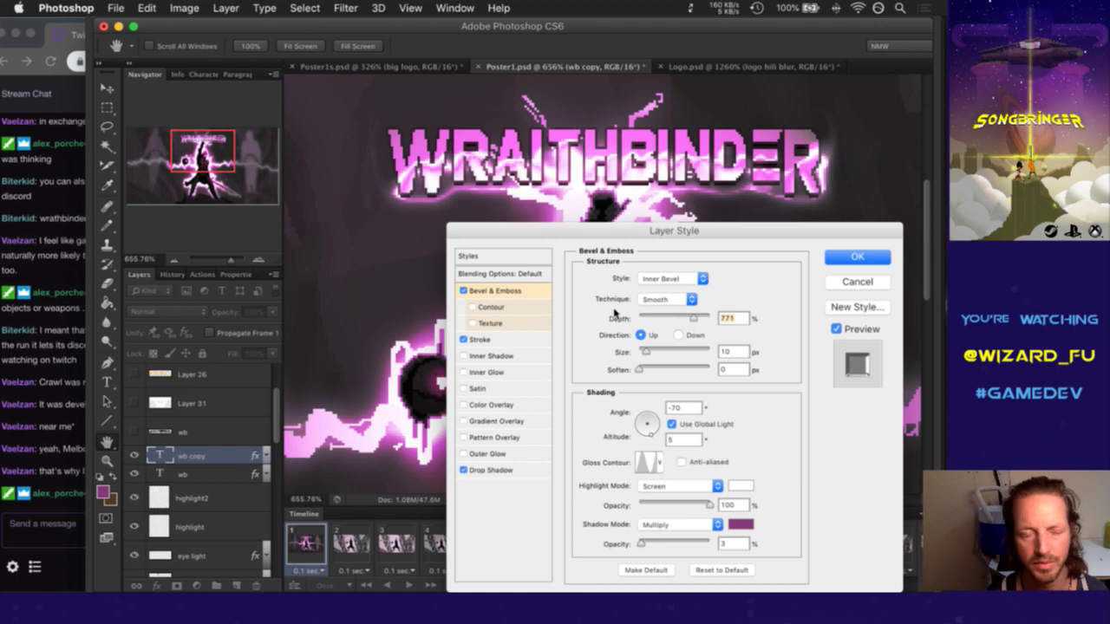
left_click(61, 462)
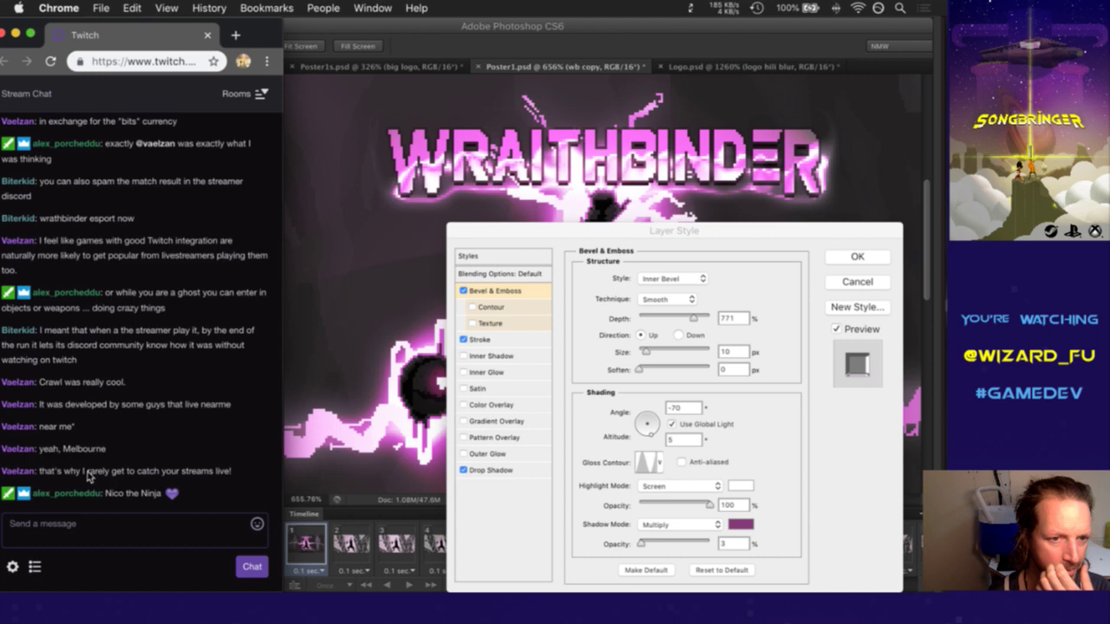
left_click_drag(55, 453, 85, 455)
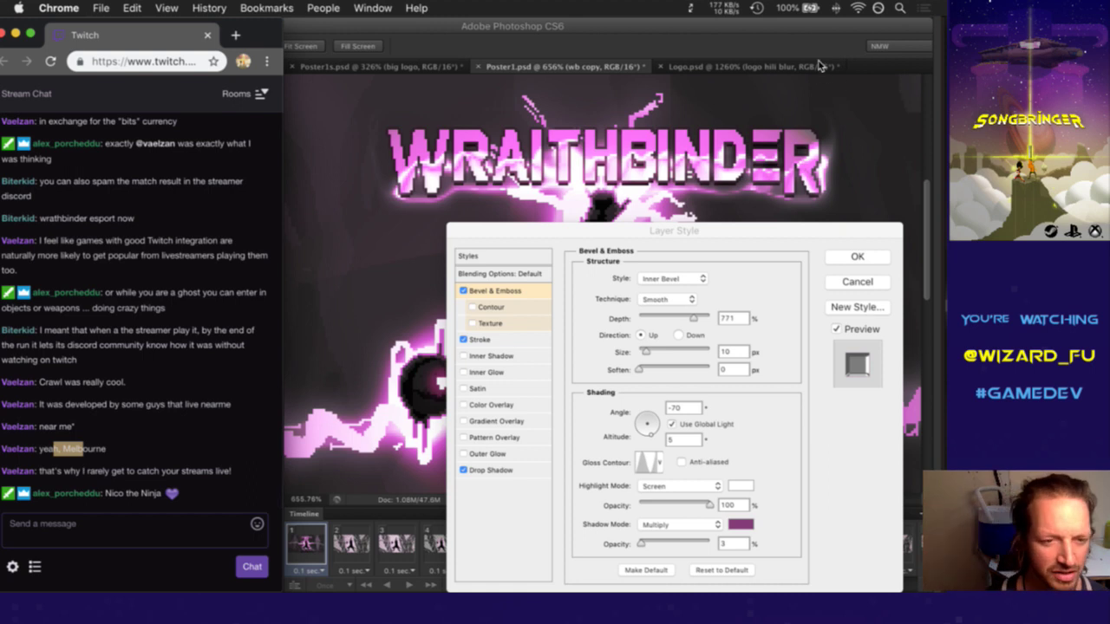
left_click(680, 259)
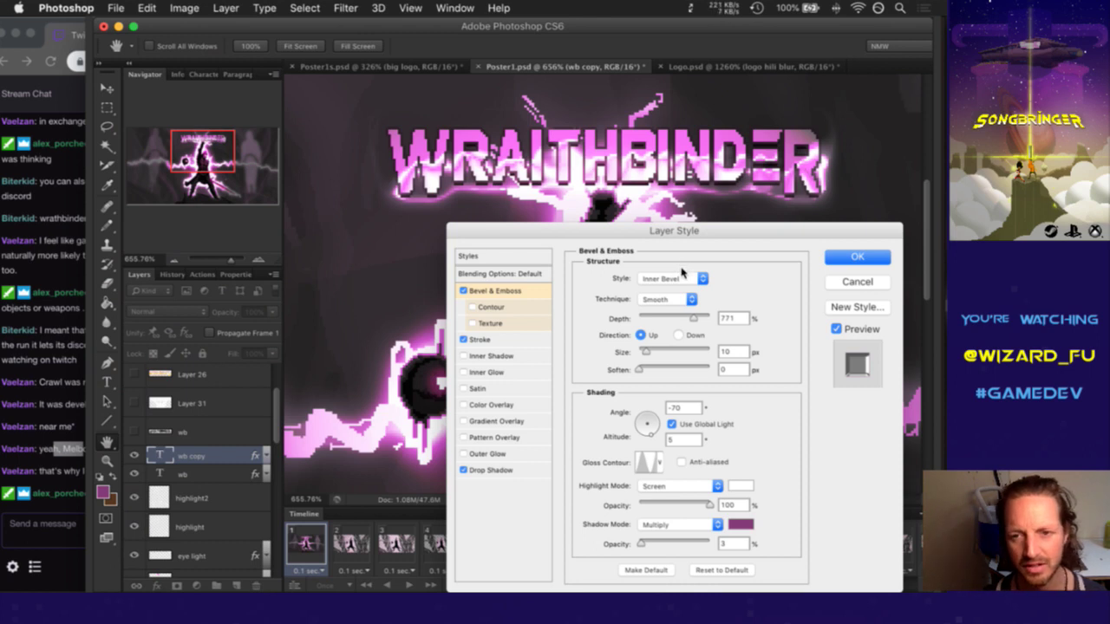
left_click_drag(694, 318, 666, 321)
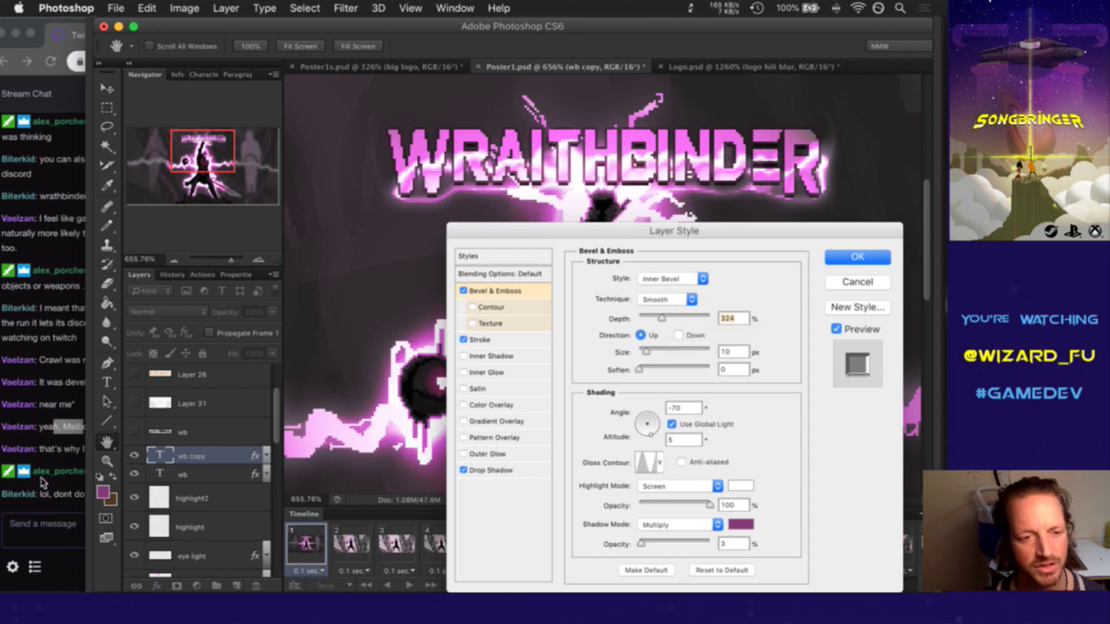
Switch to the Twitch chat and read the latest viewer messages about driving around Australia
left_click(68, 505)
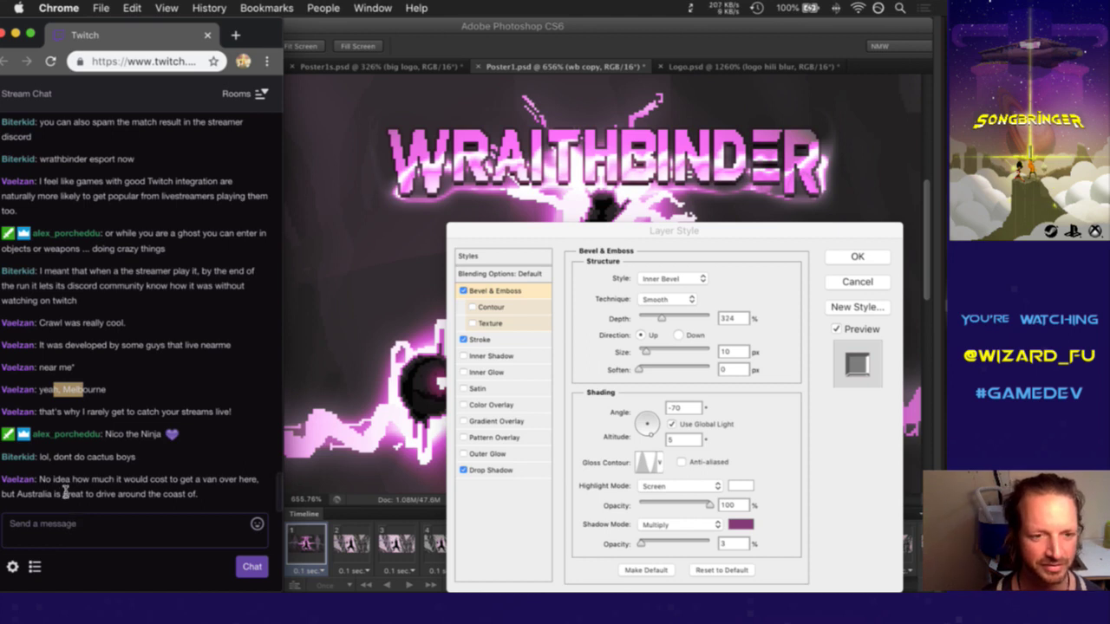
left_click(65, 493)
left_click_drag(105, 499, 110, 514)
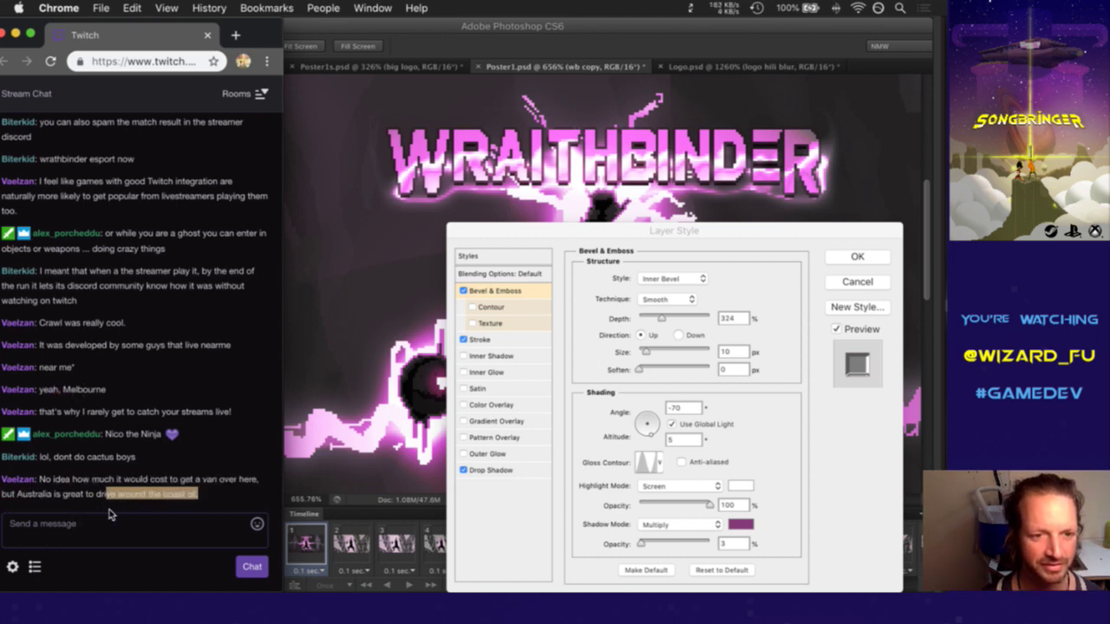
left_click(98, 496)
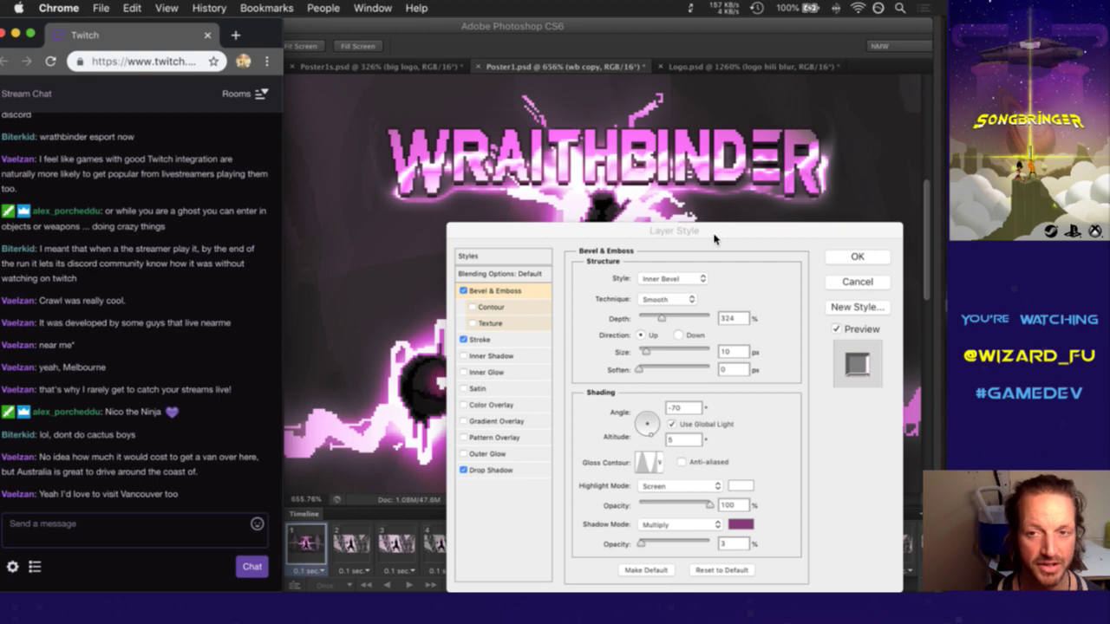
Return to the Photoshop layer style settings and try bevel depths of 115%, 50% and 10% on the wb copy layer
left_click_drag(714, 236, 716, 231)
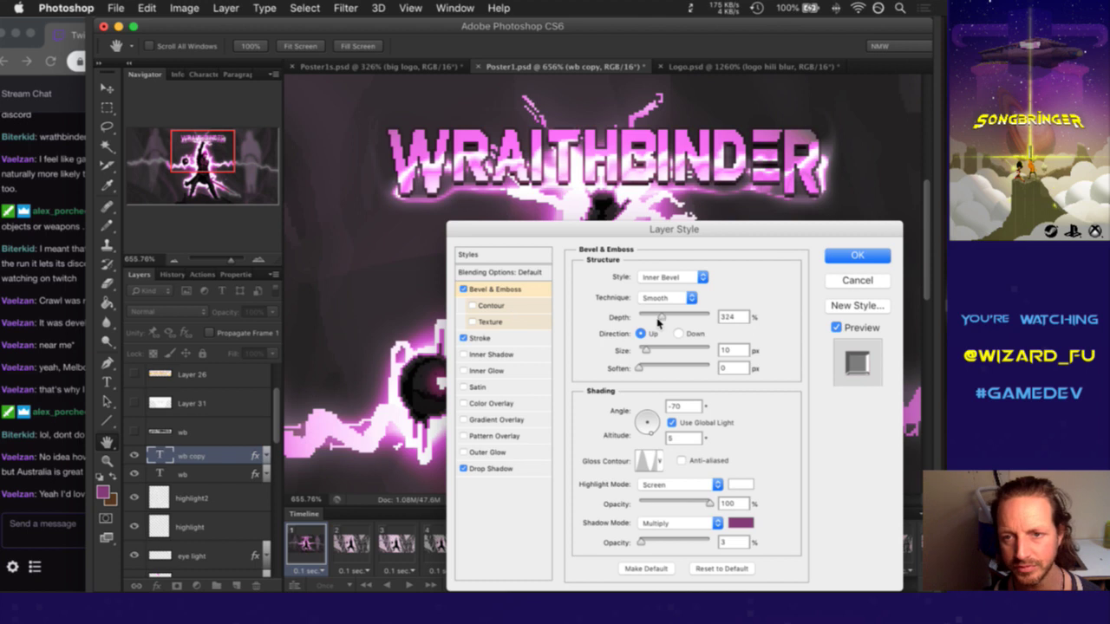
left_click_drag(662, 317, 645, 321)
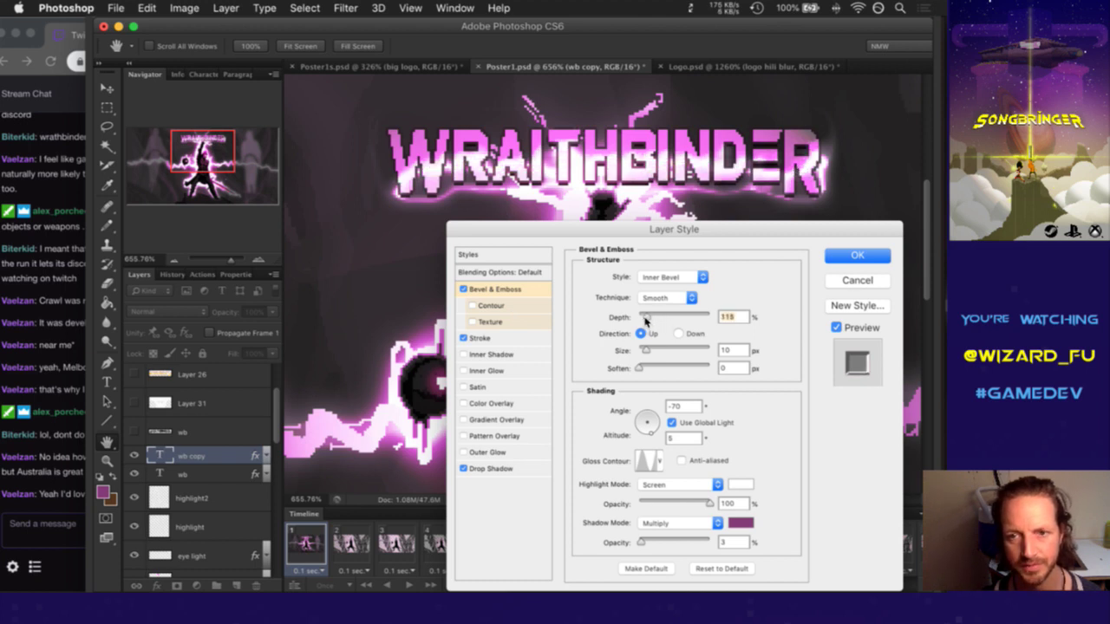
left_click(731, 320)
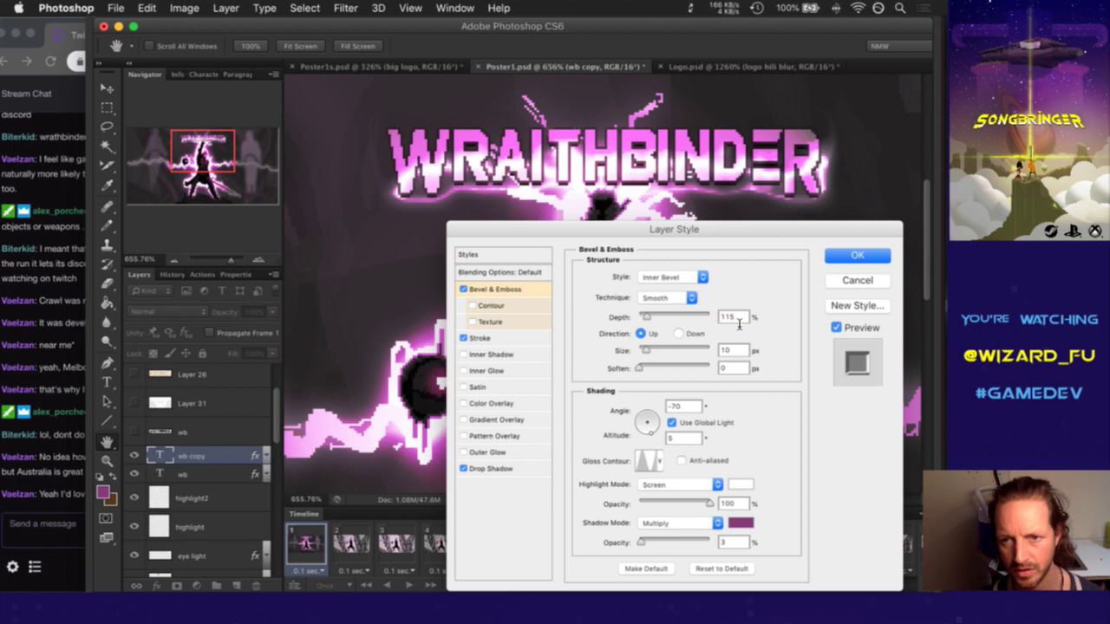
key("BackSpace")
key("BackSpace")
key("BackSpace")
type("80")
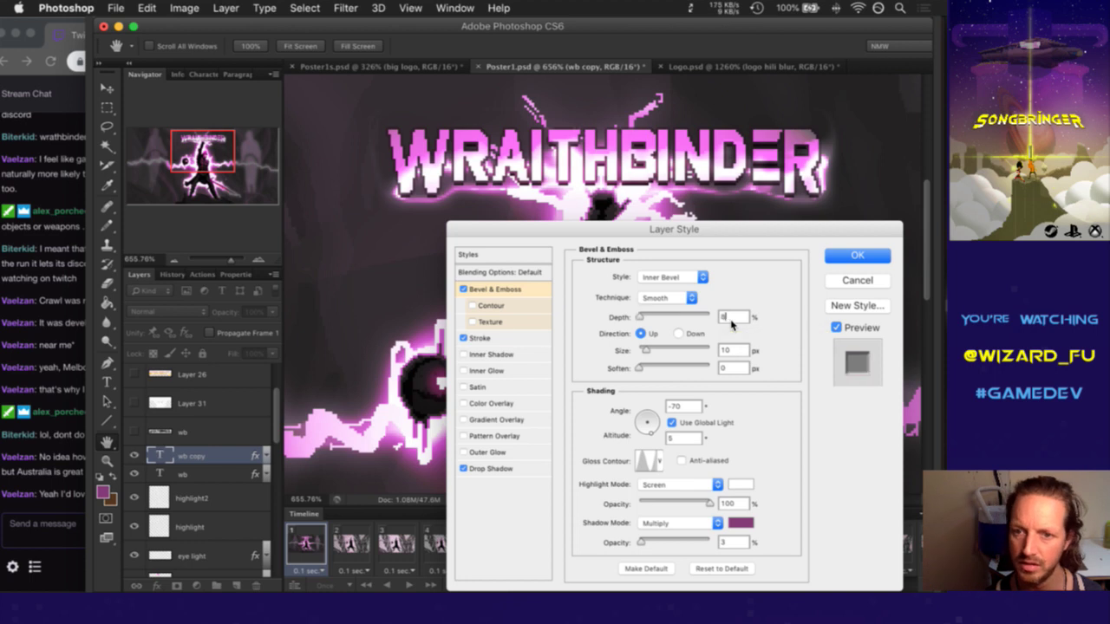
key("BackSpace")
key("BackSpace")
type("10")
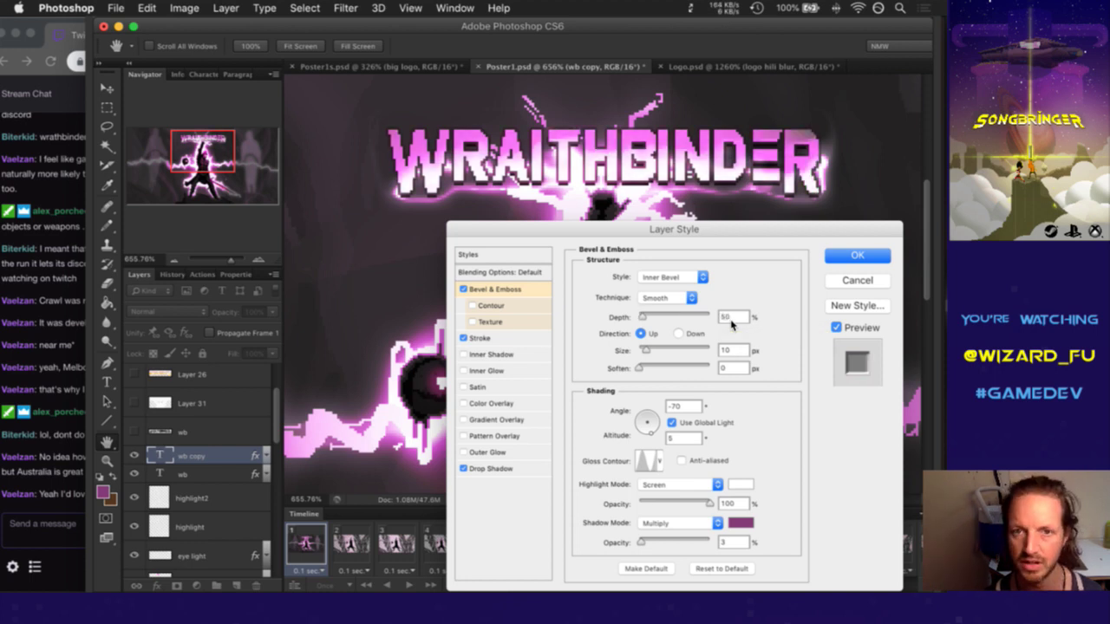
type("1")
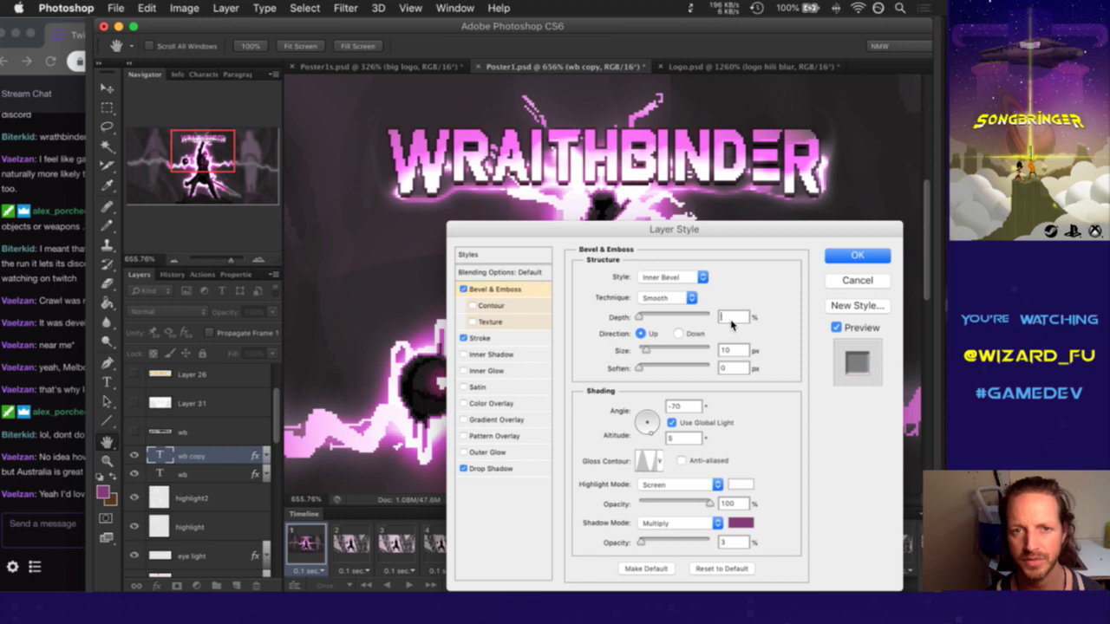
type("0")
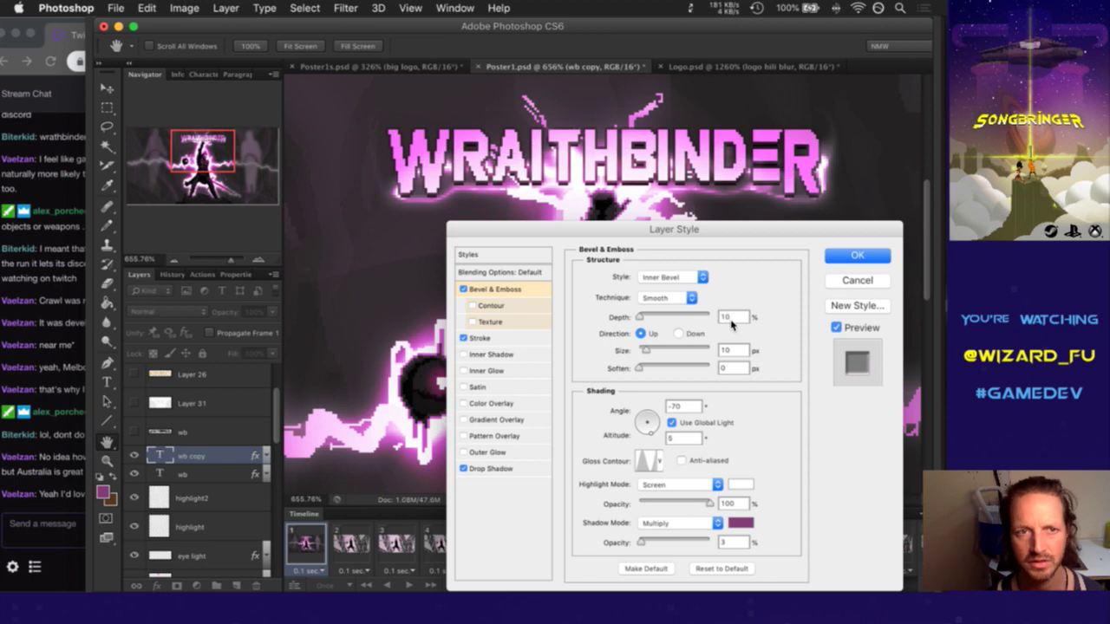
Try further bevel depths on the wb copy layer, including 25% and 40%
type("5")
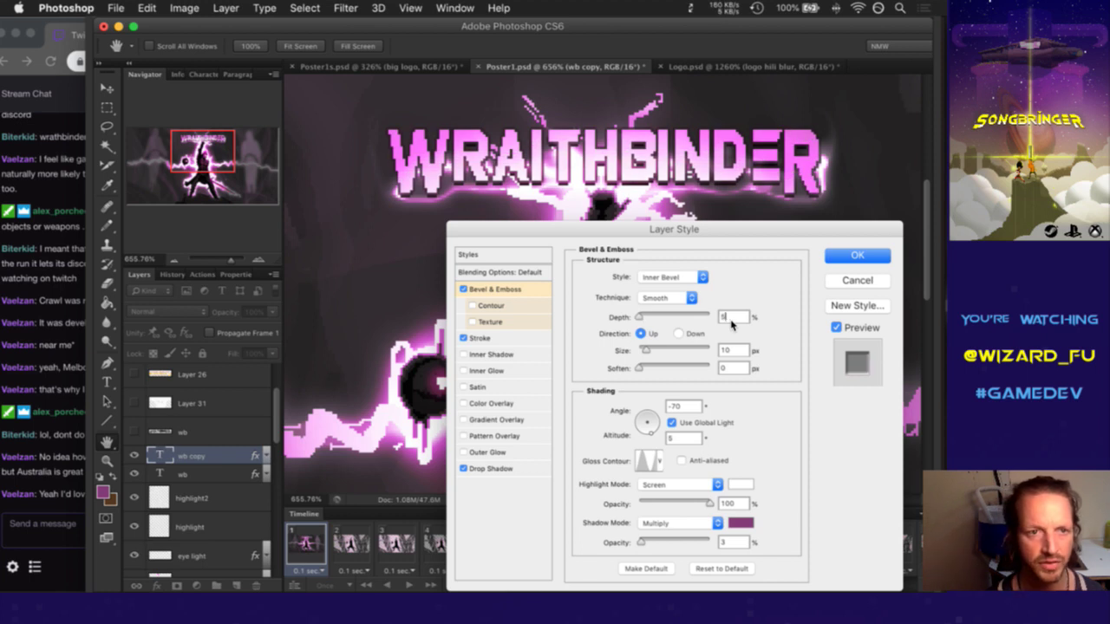
type("0")
key("BackSpace")
key("BackSpace")
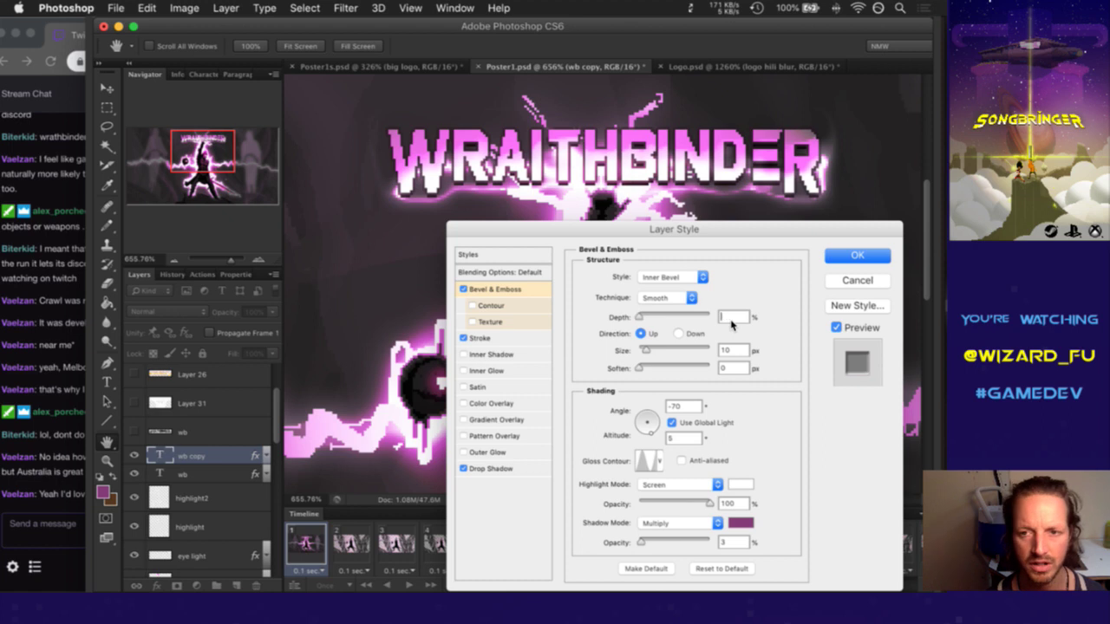
type("2")
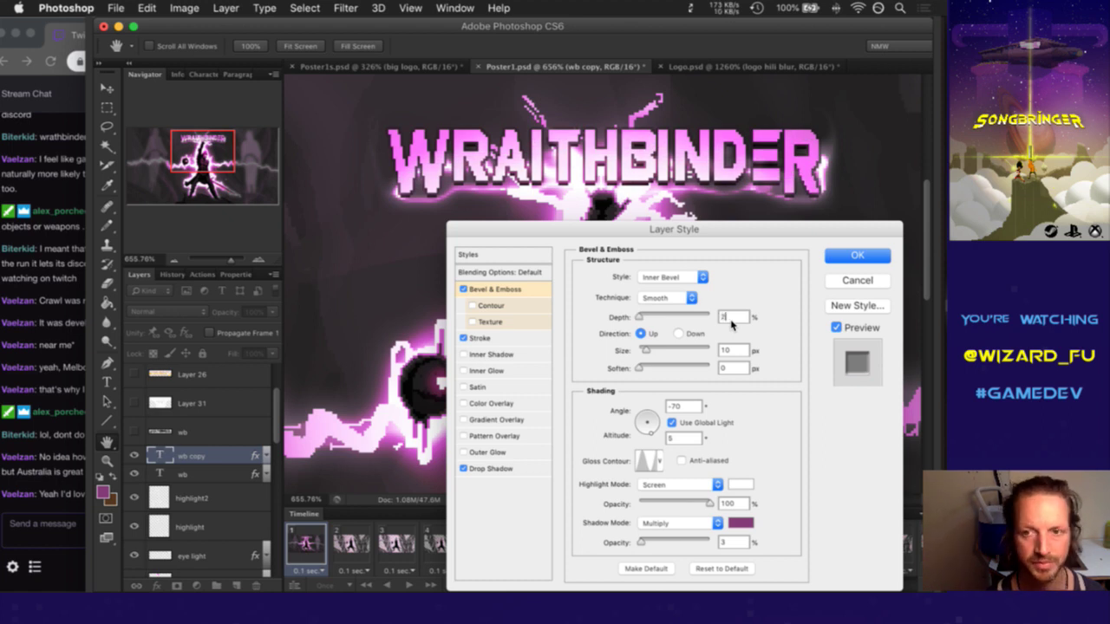
type("5")
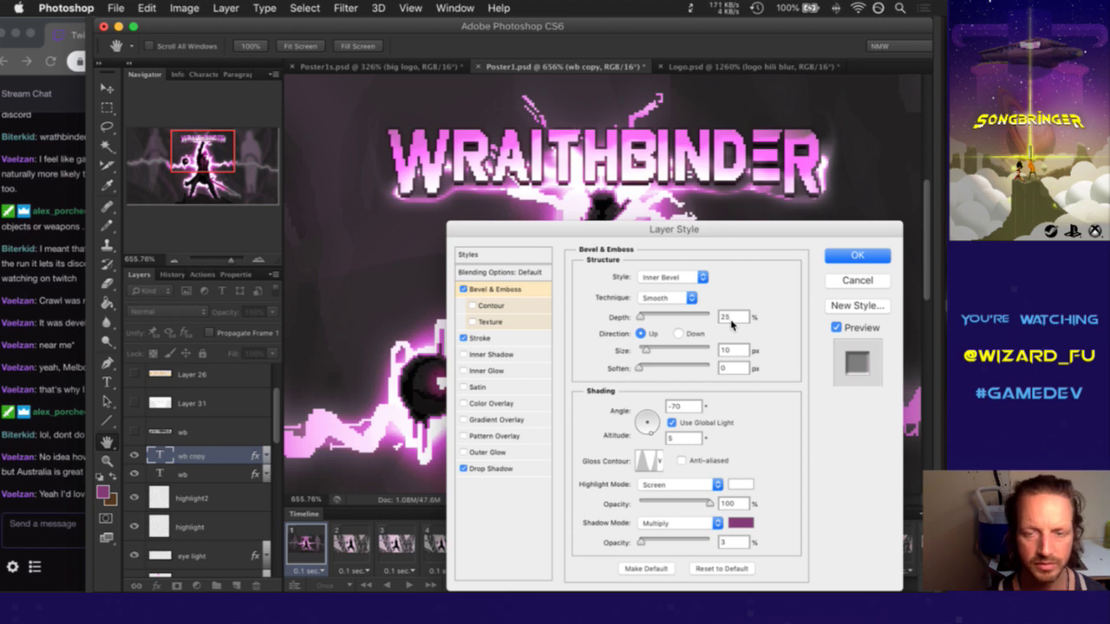
key("BackSpace")
key("BackSpace")
type("1")
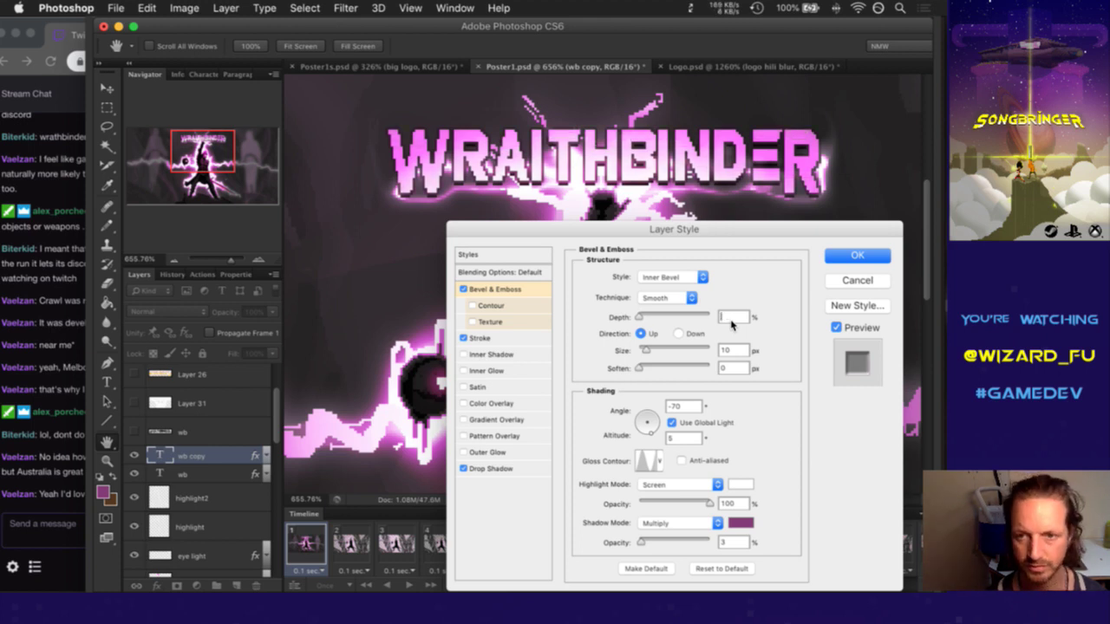
type("0")
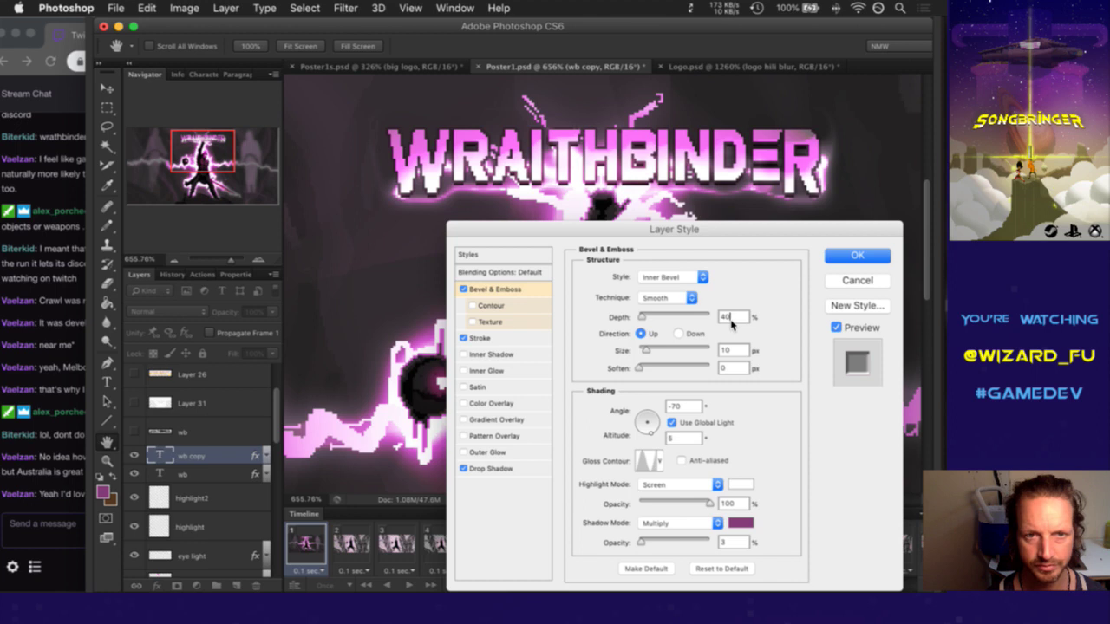
key("BackSpace")
key("BackSpace")
type("8")
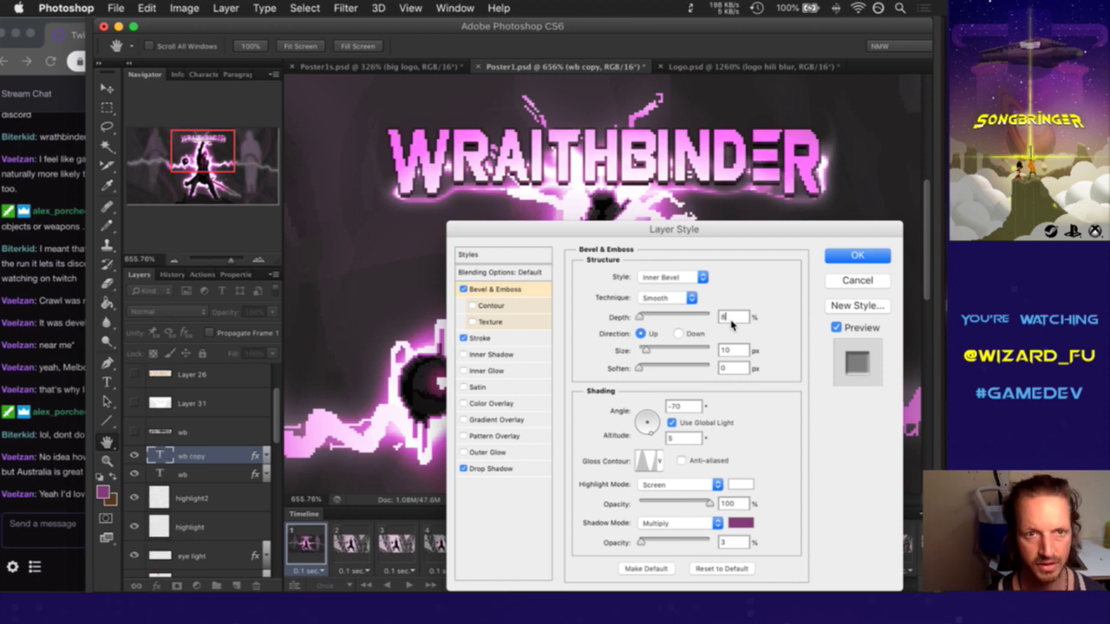
type("0")
Compare bevel depths of 10%, 100% and 50% on the wb copy layer and settle on 100%
key("BackSpace")
key("BackSpace")
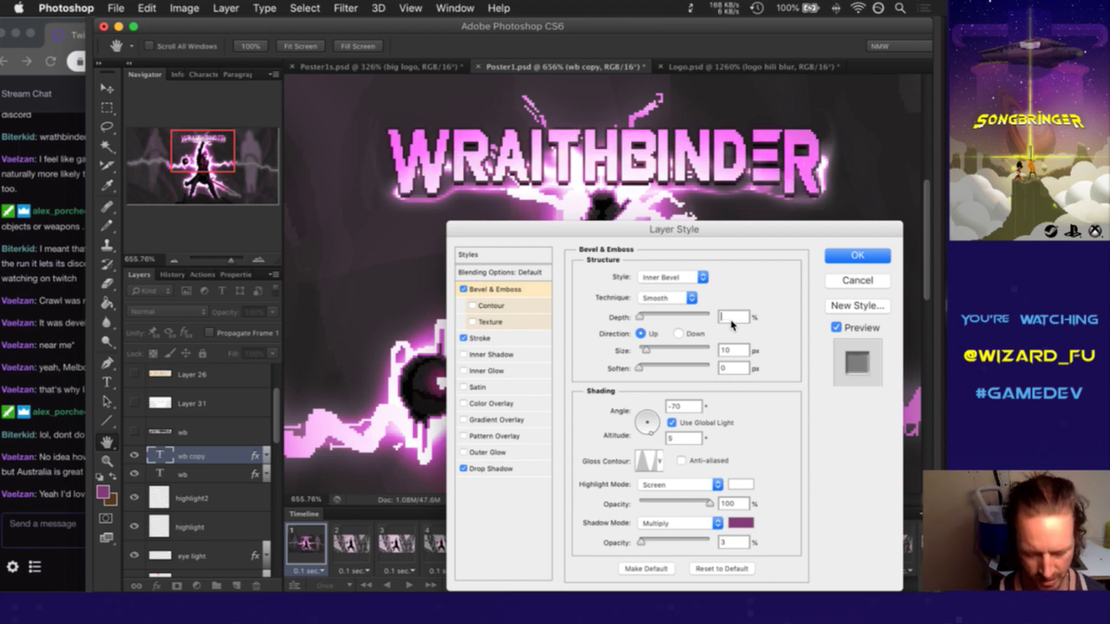
type("10")
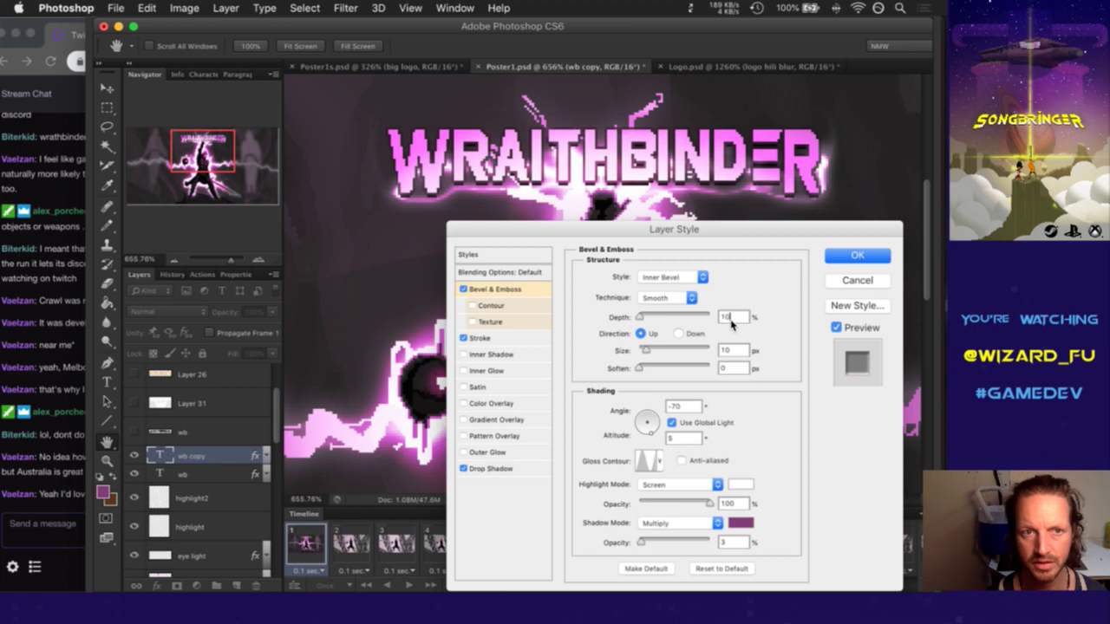
type("0")
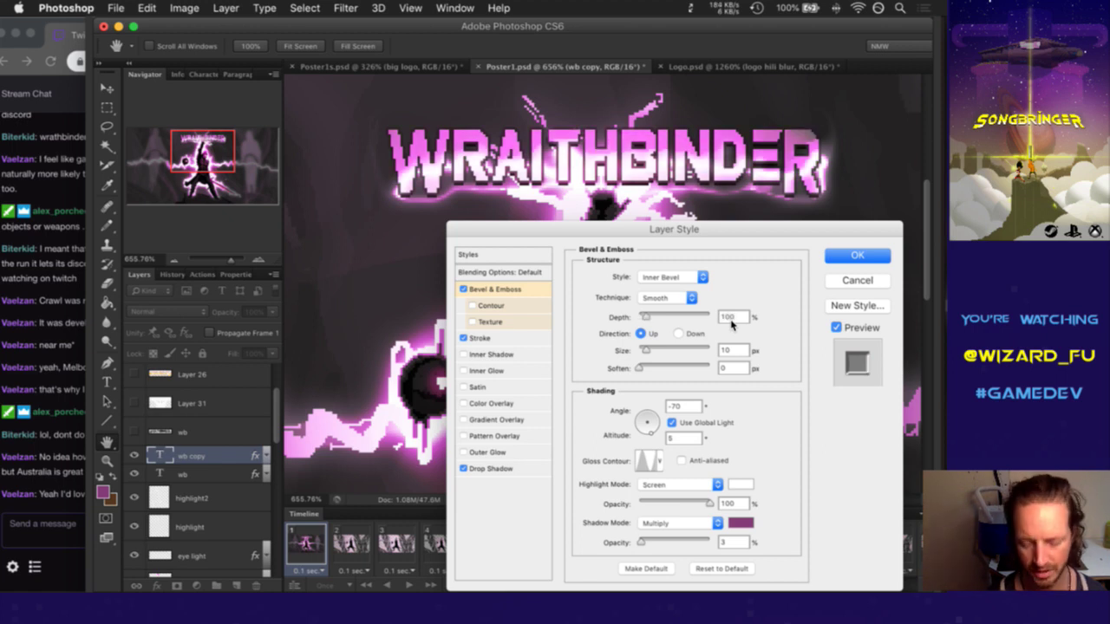
type("50")
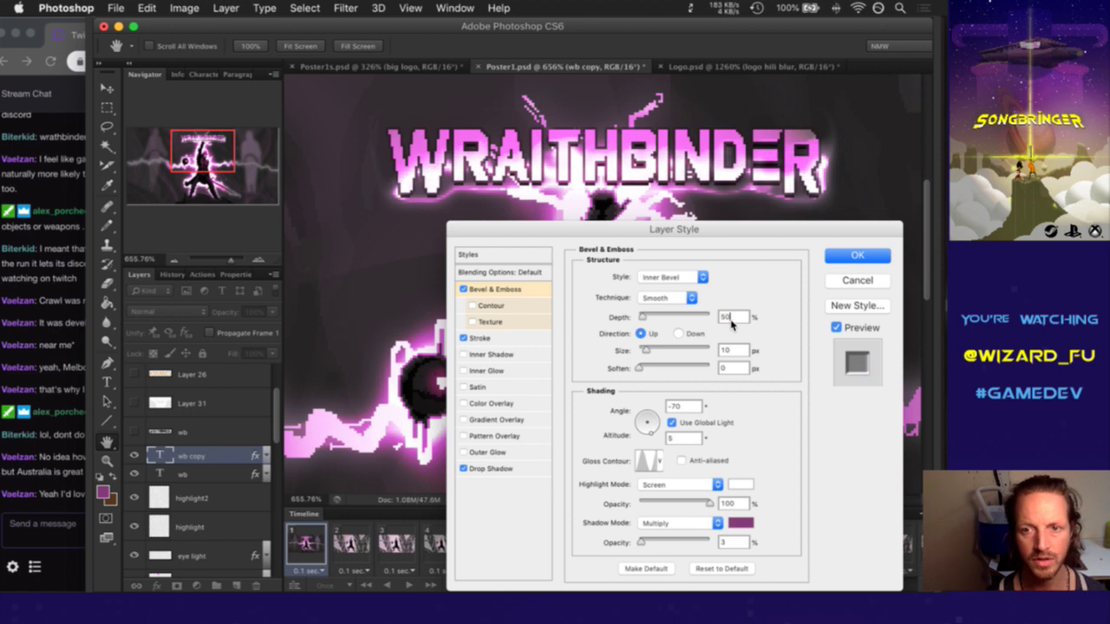
type("1000")
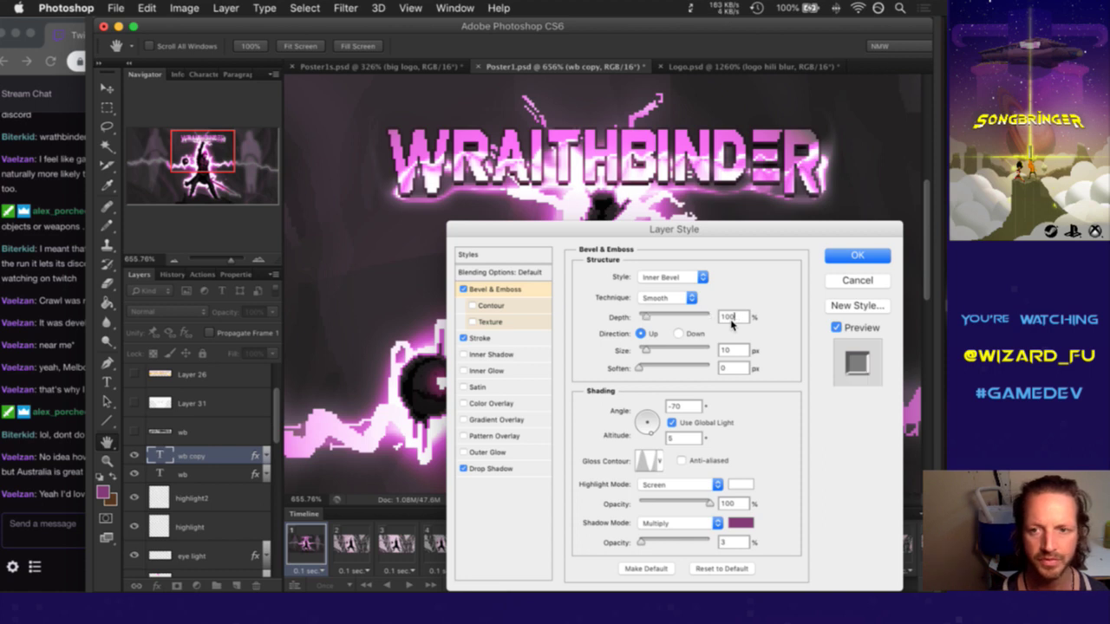
key("BackSpace")
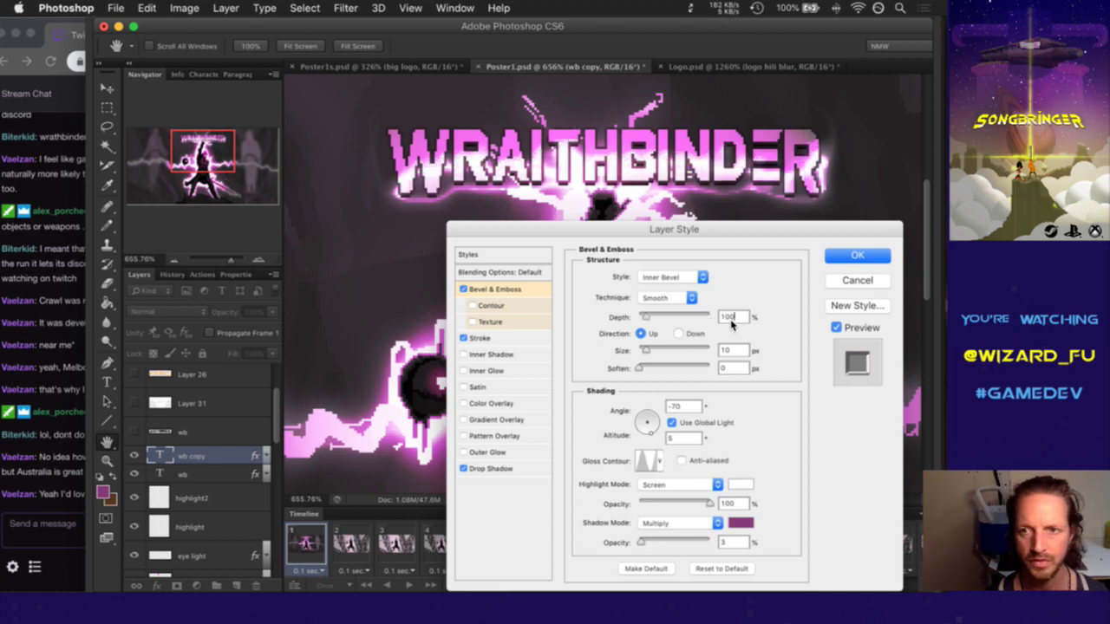
Keep the Smooth technique, try the Down bevel direction on the wb copy layer and go back to Up
left_click(78, 451)
left_click(747, 264)
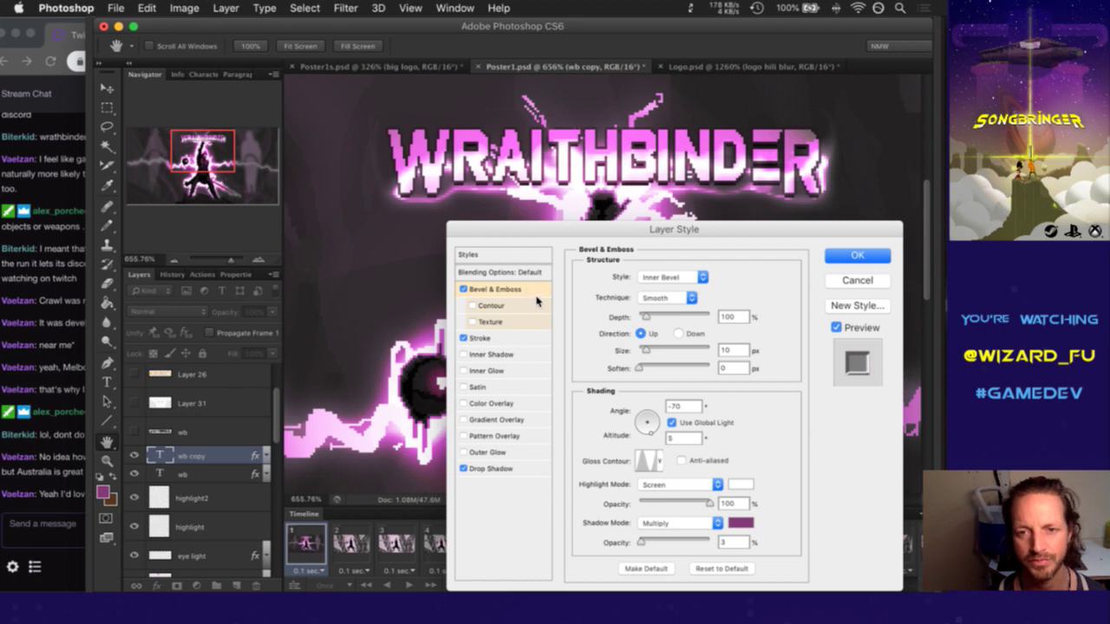
left_click(692, 298)
left_click(731, 312)
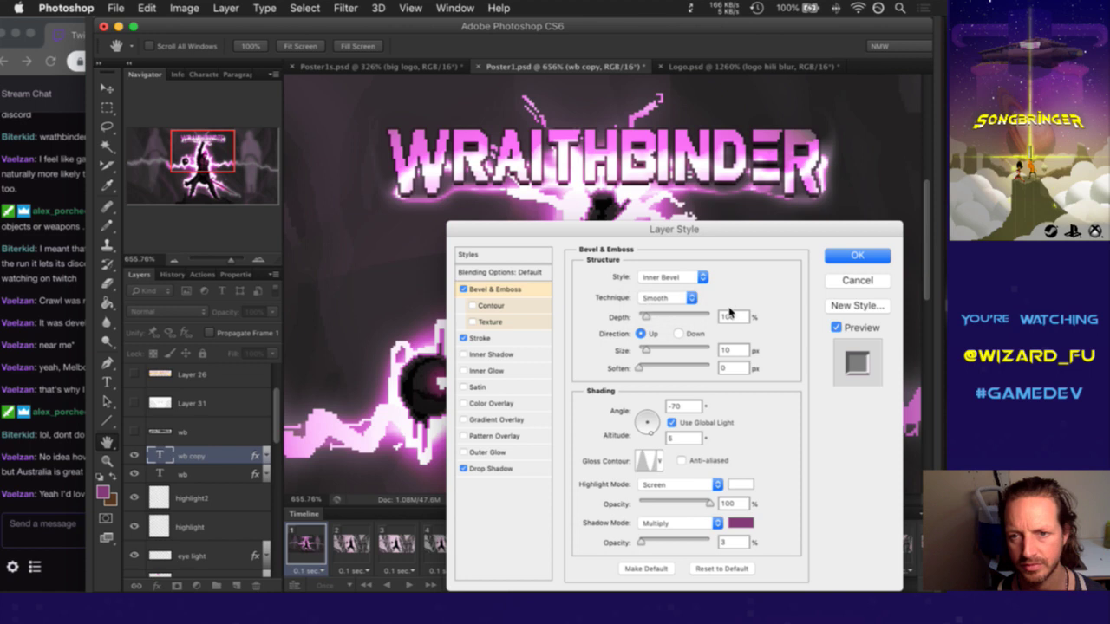
left_click(679, 334)
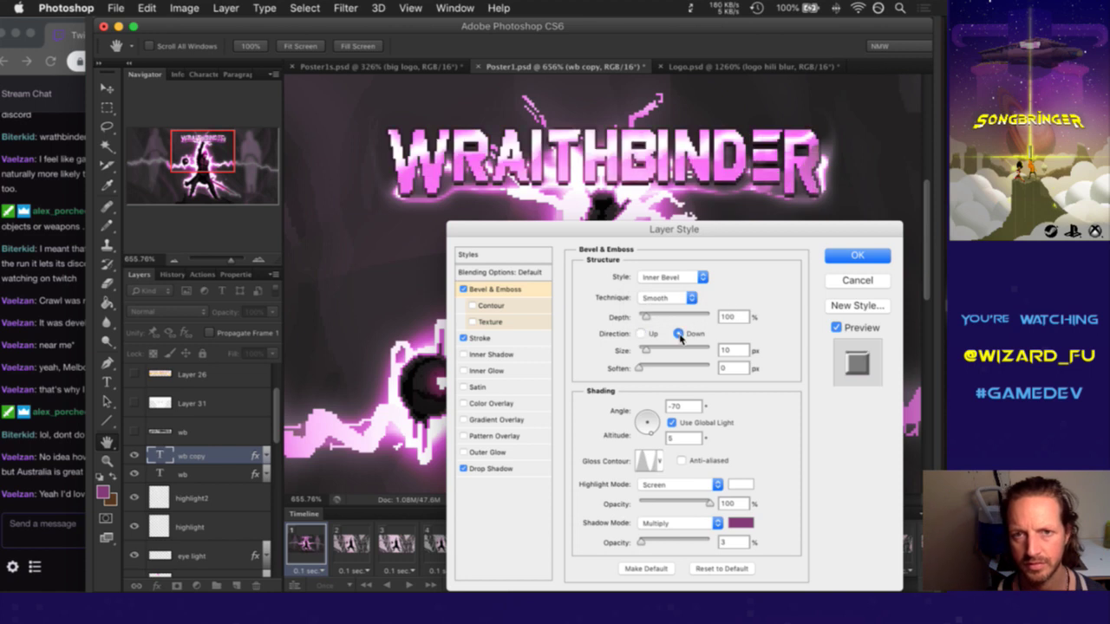
left_click(642, 334)
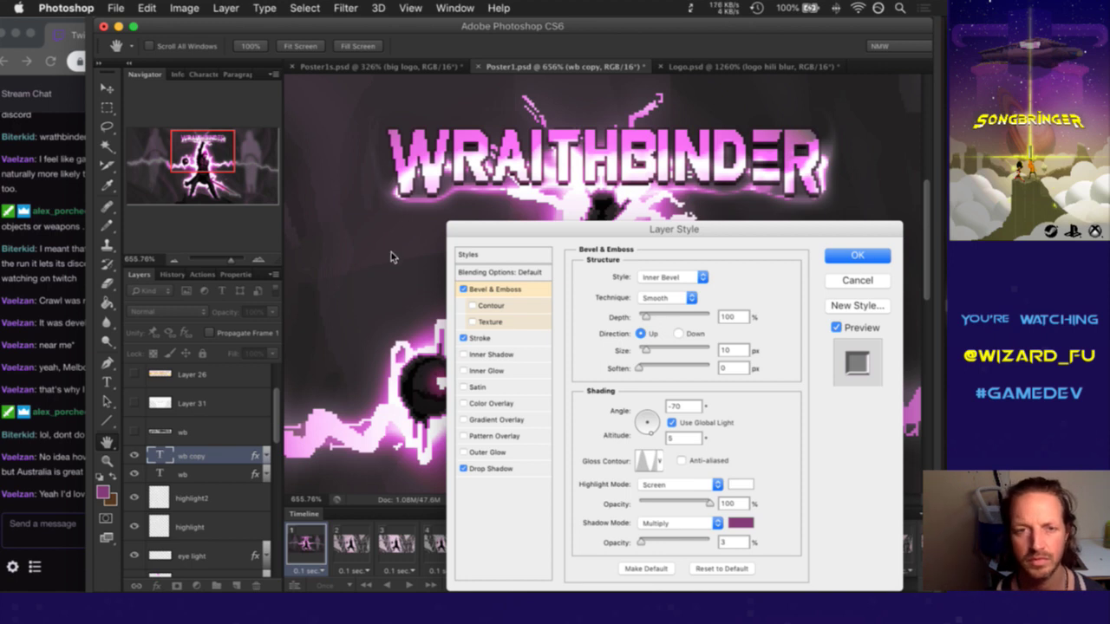
Apply the layer style to the wb copy layer and save the poster document
key("Return")
key("super+s")
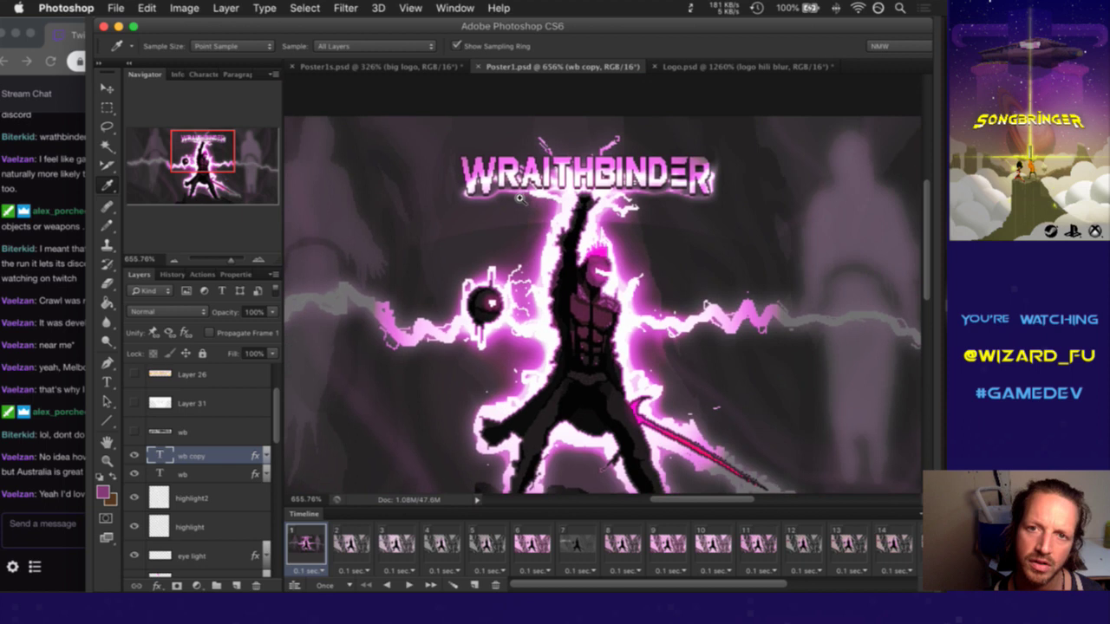
scroll(520, 198, "down", 4)
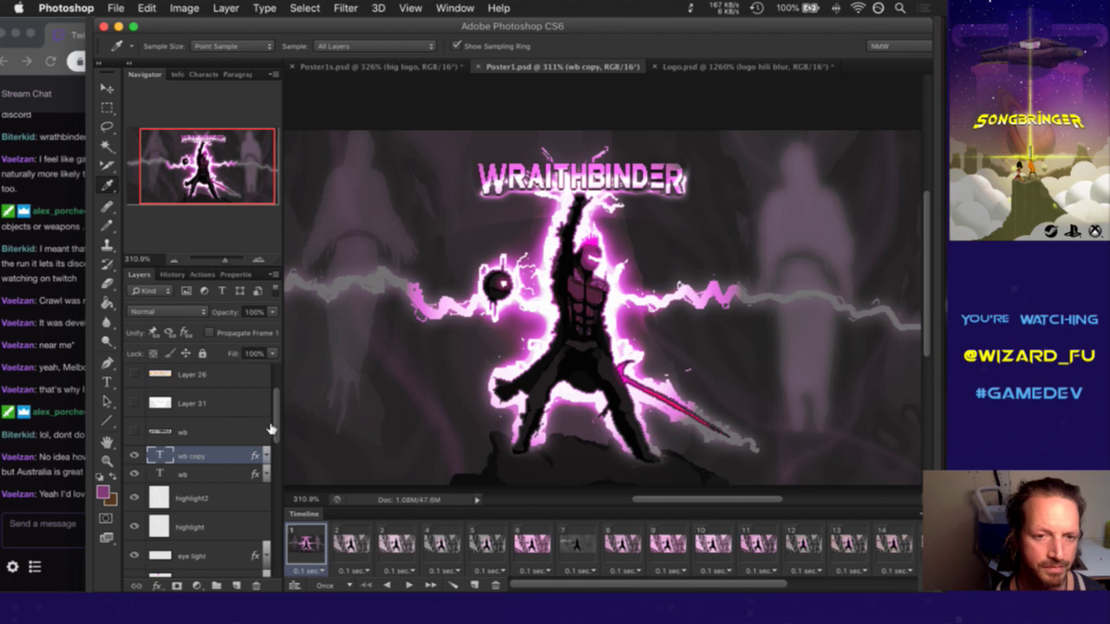
Move the wb copy and wb text layers together above the light group in the layer stack
left_click_drag(277, 424, 274, 396)
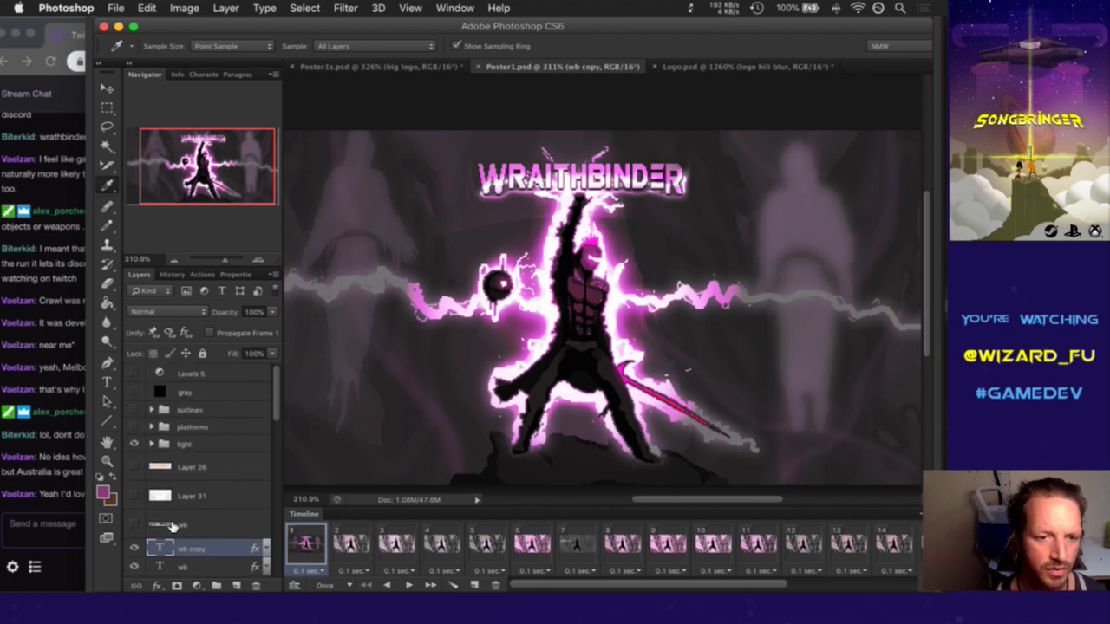
left_click(166, 565, "shift")
left_click_drag(162, 546, 170, 435)
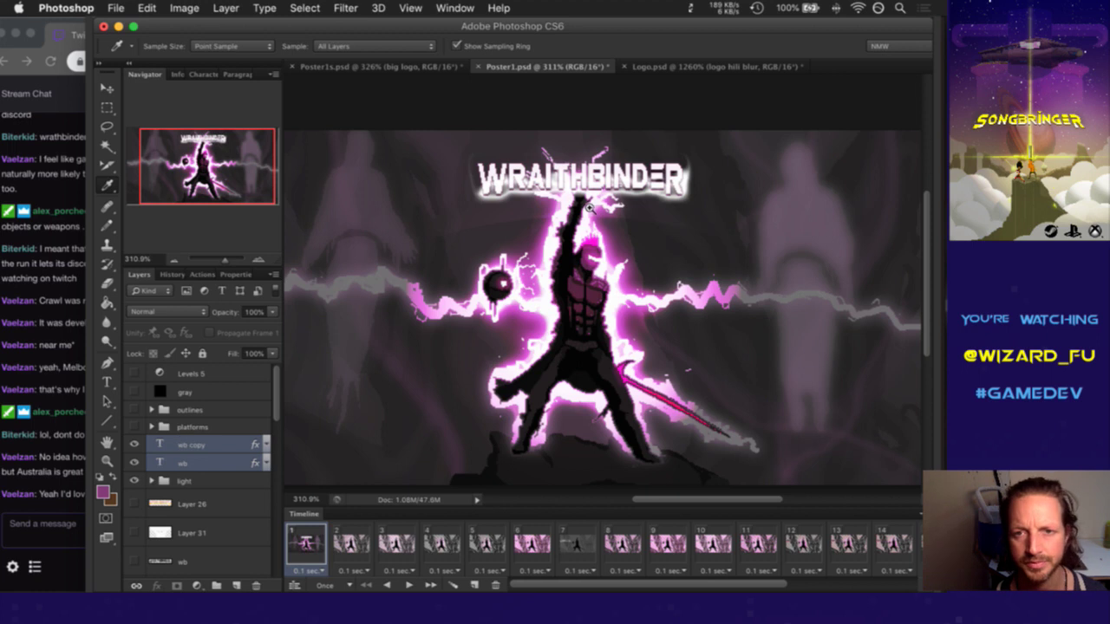
scroll(580, 199, "up", 1)
scroll(591, 198, "up", 2)
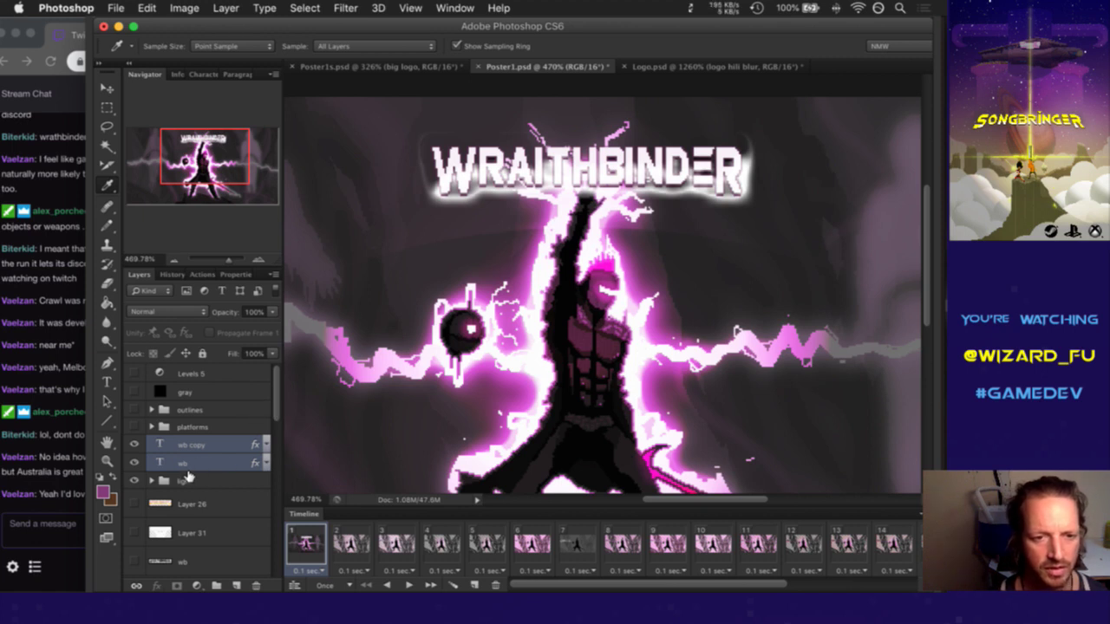
Add a Hue/Saturation adjustment layer above the wb copy text layer and clip it to that layer
left_click(205, 480)
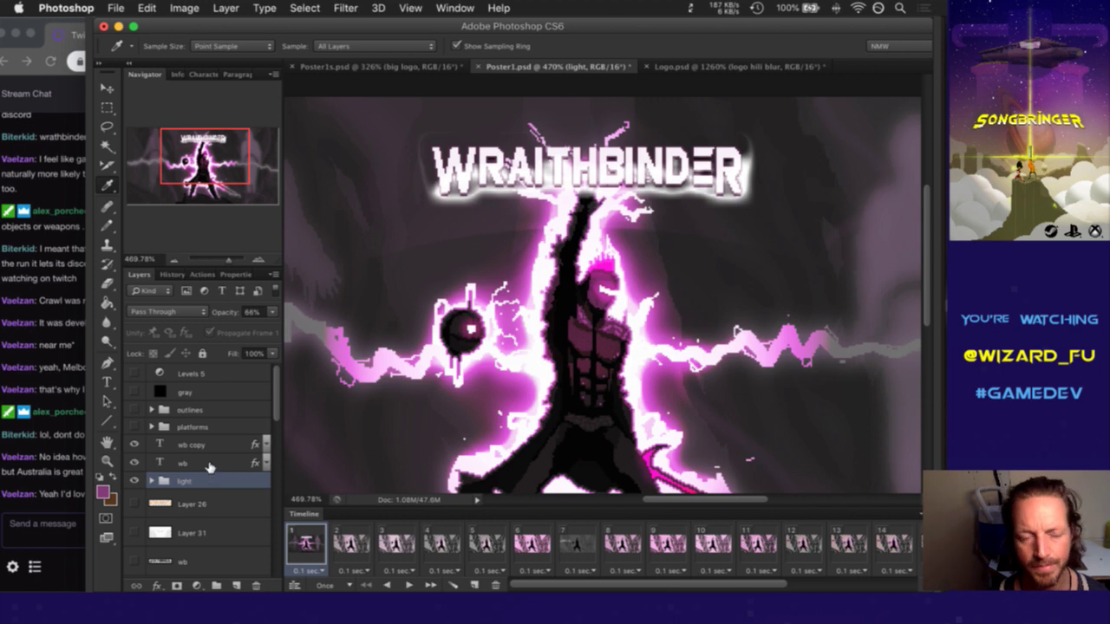
left_click(207, 445)
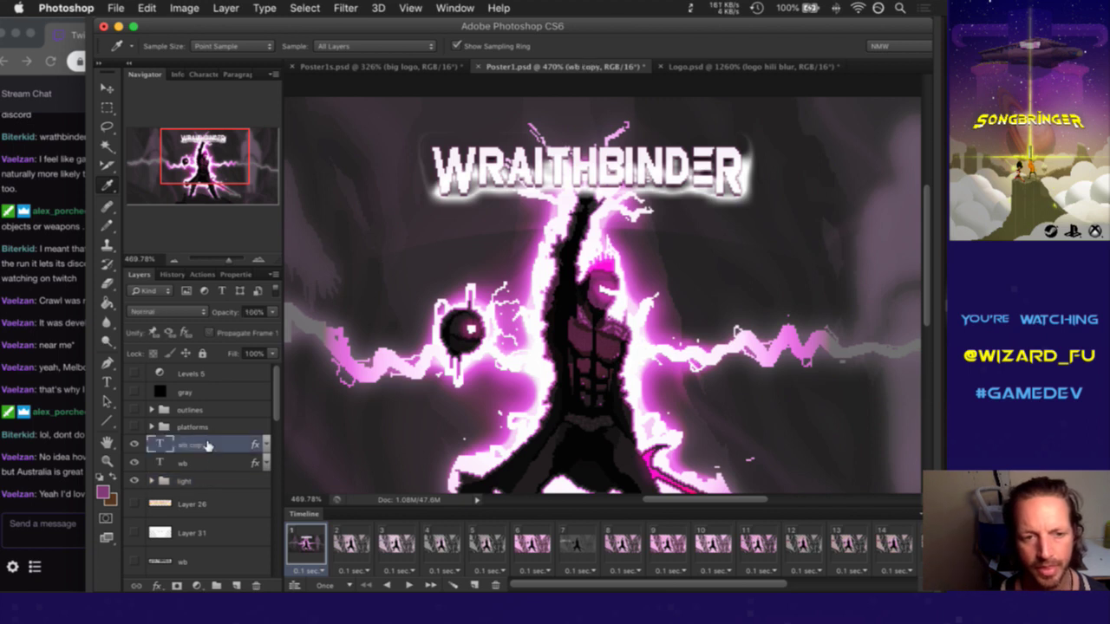
left_click(197, 586)
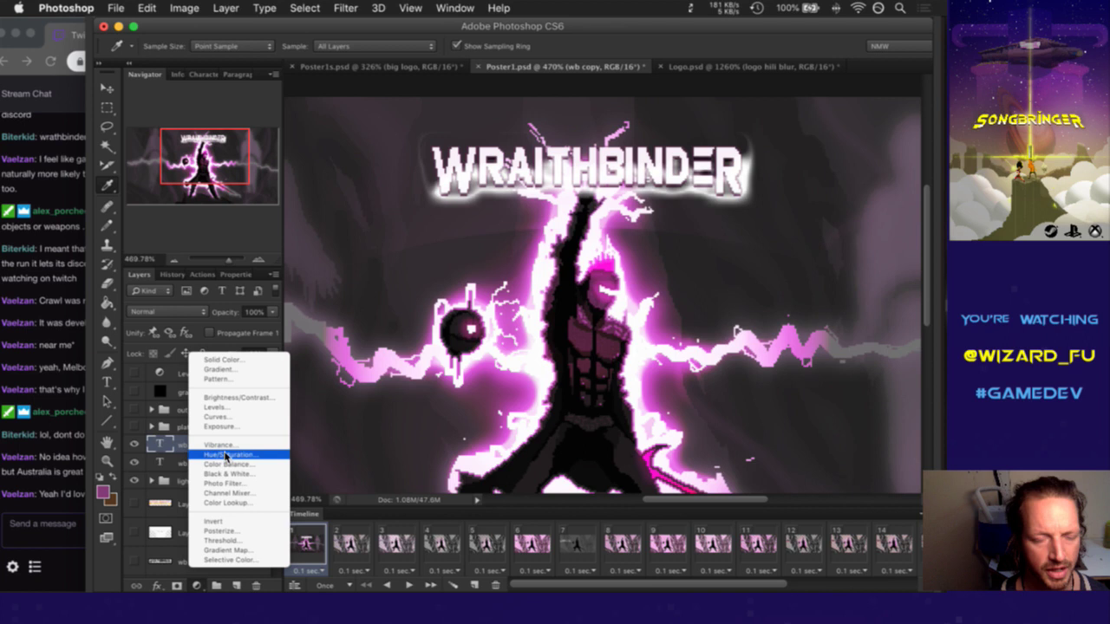
left_click(234, 464)
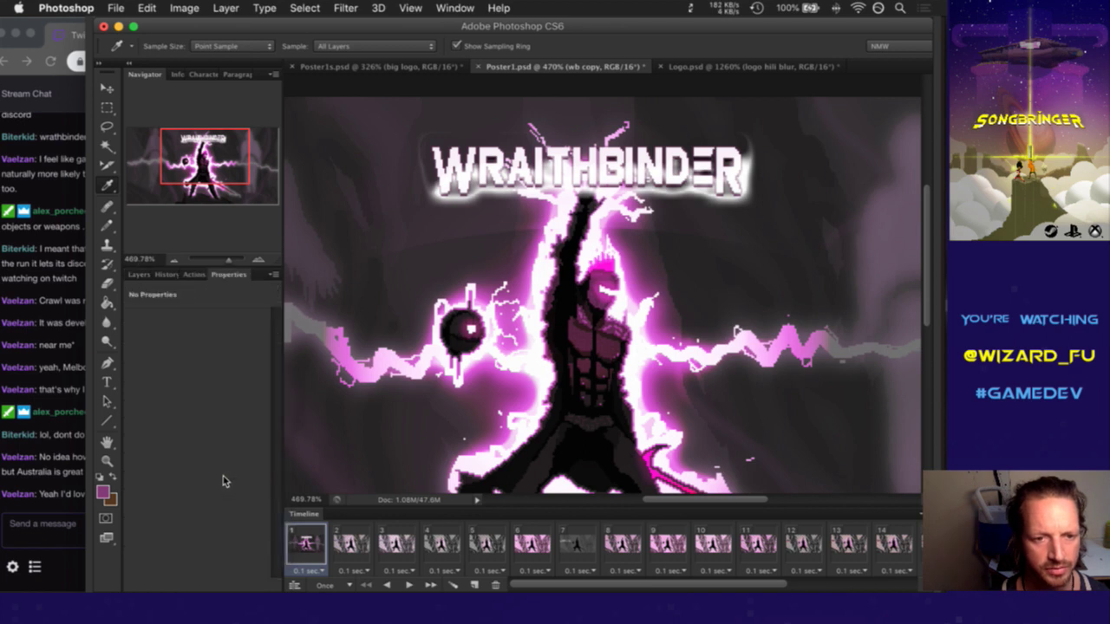
left_click(139, 274)
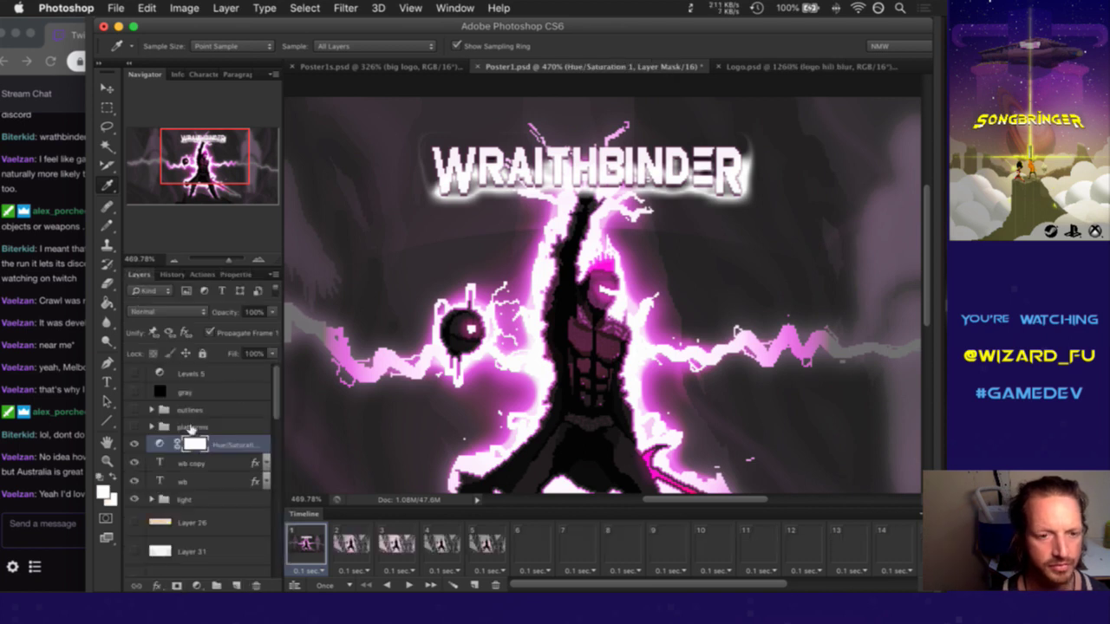
left_click(219, 460, "alt")
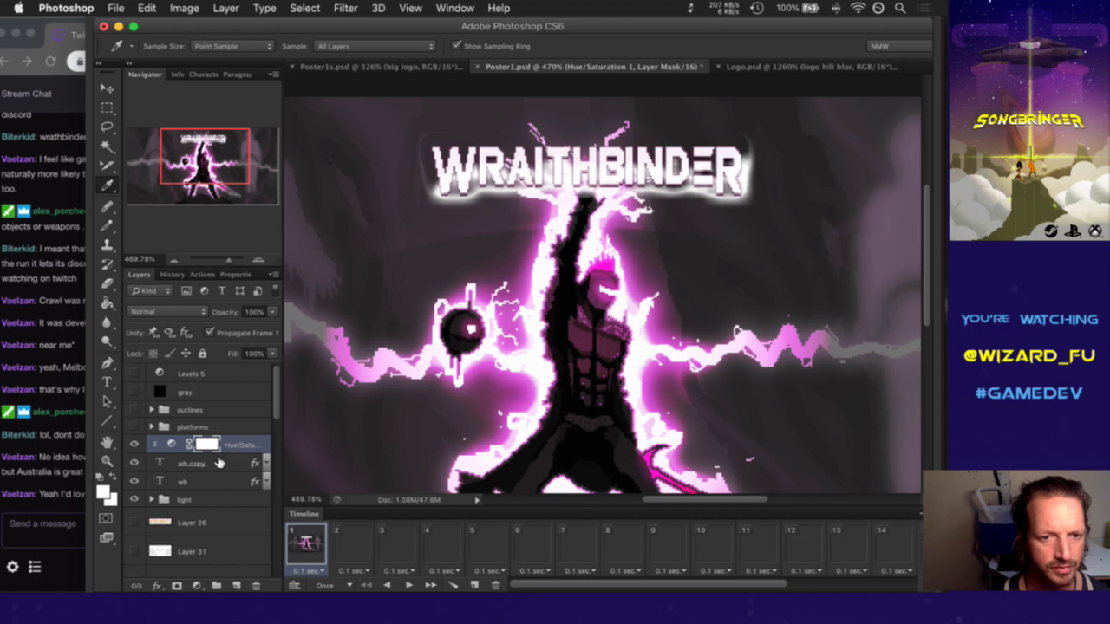
Delete the Hue/Saturation adjustment layer's mask and colorize the title with hue 249, saturation 57 and lightness -24
right_click(212, 444)
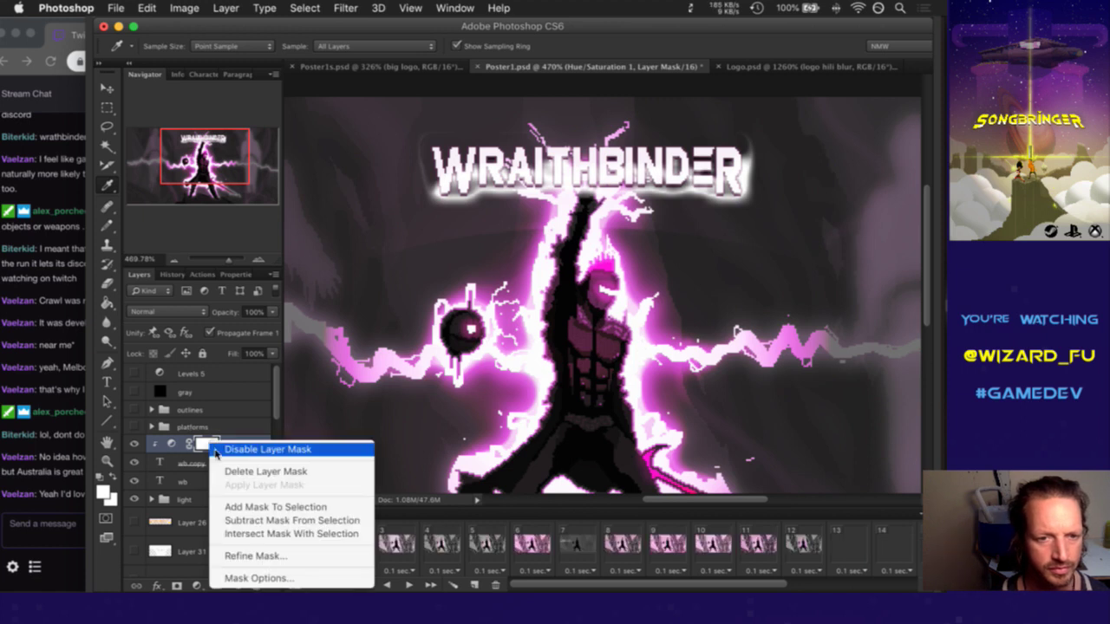
left_click(227, 471)
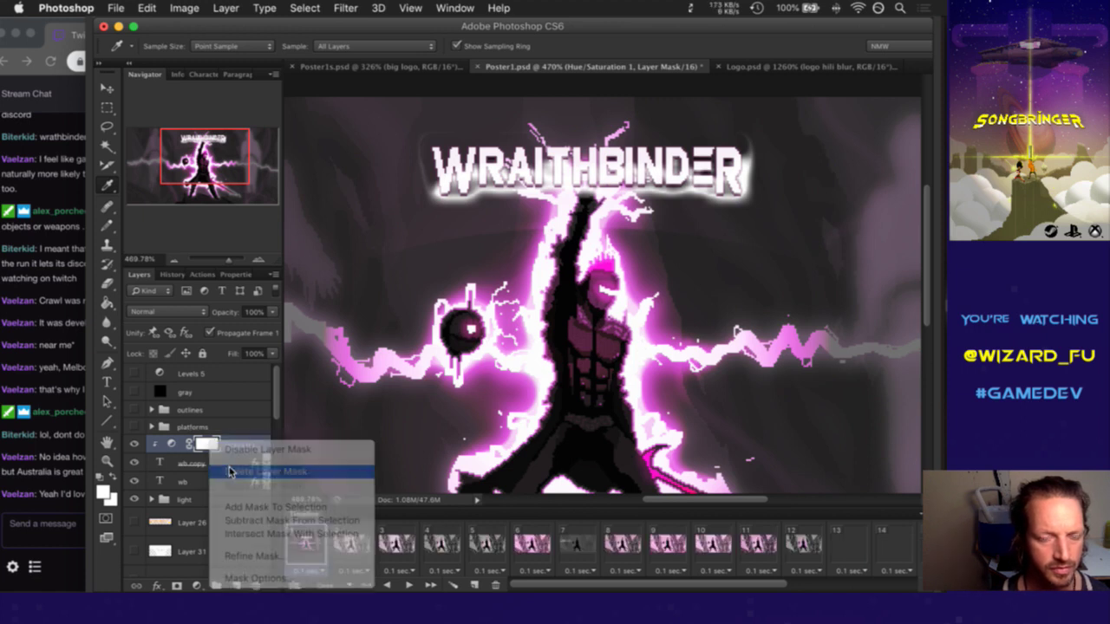
double_click(178, 443)
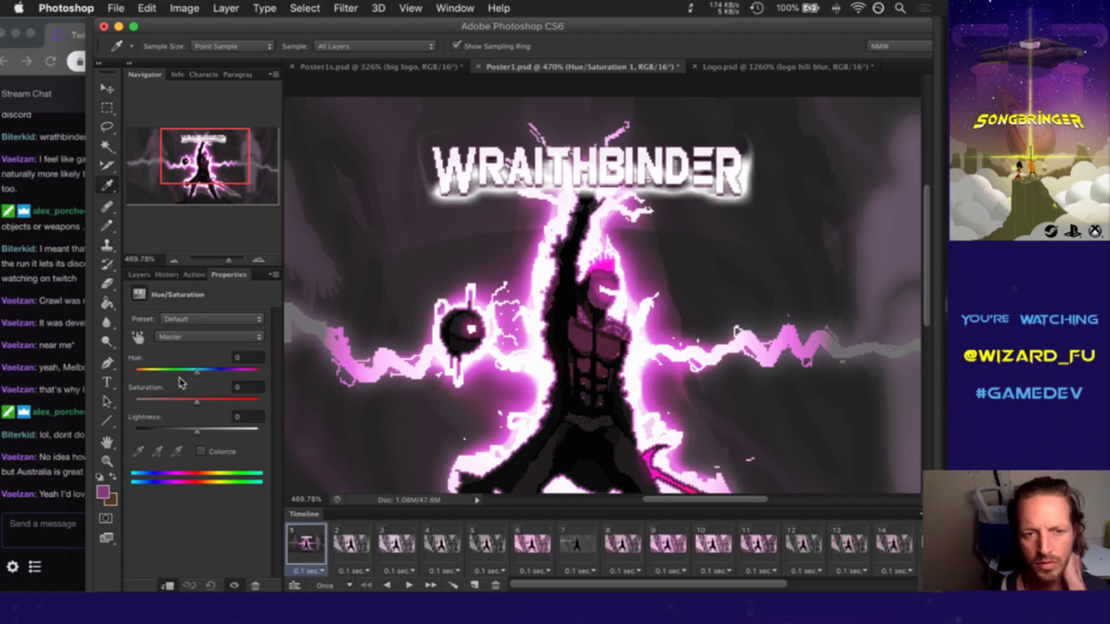
left_click(202, 454)
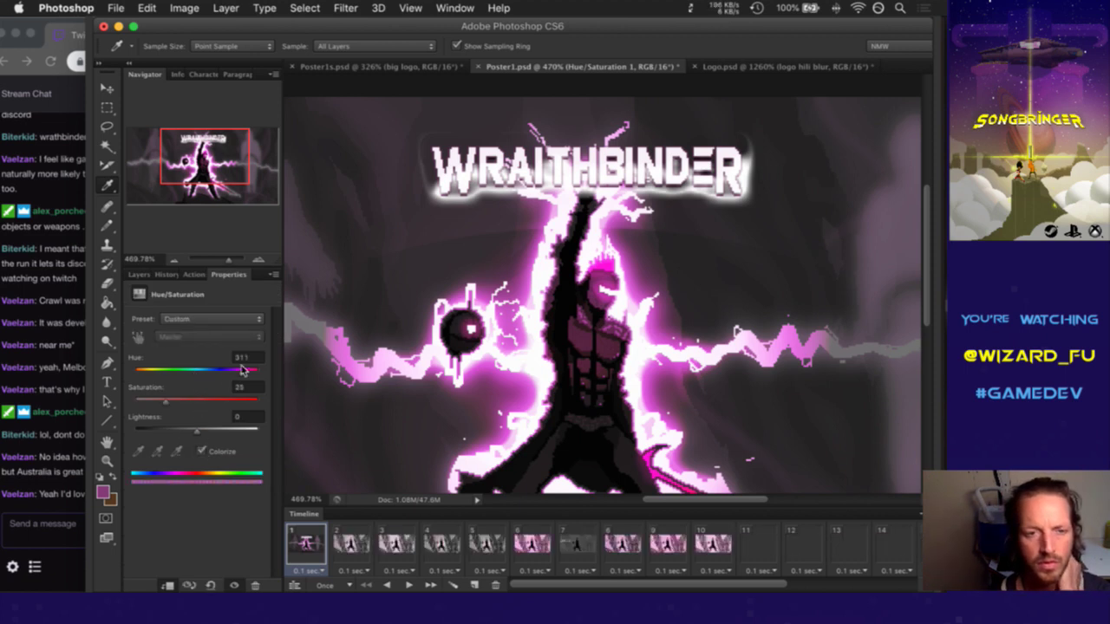
left_click_drag(239, 371, 220, 372)
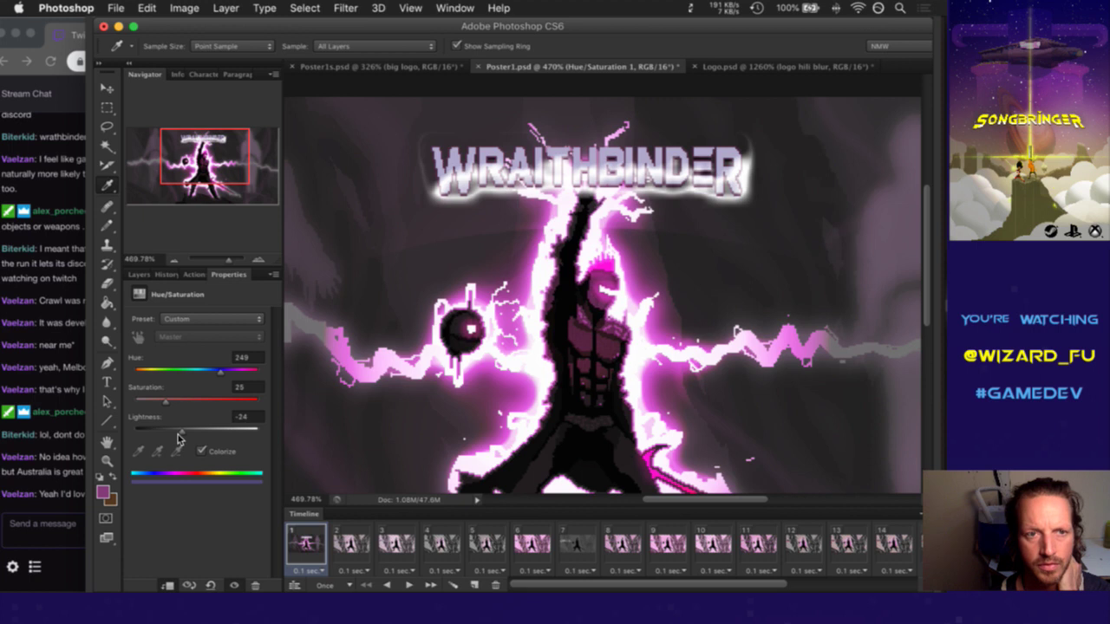
left_click_drag(165, 403, 207, 402)
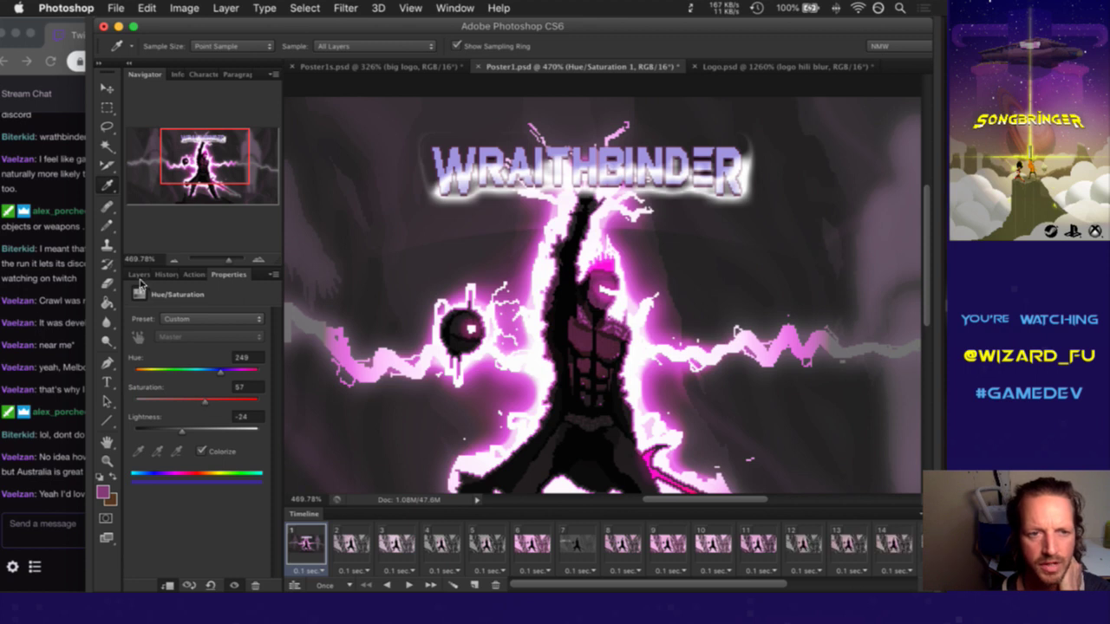
Select the wb copy text layer and hide the wb text layer beneath it
left_click(139, 276)
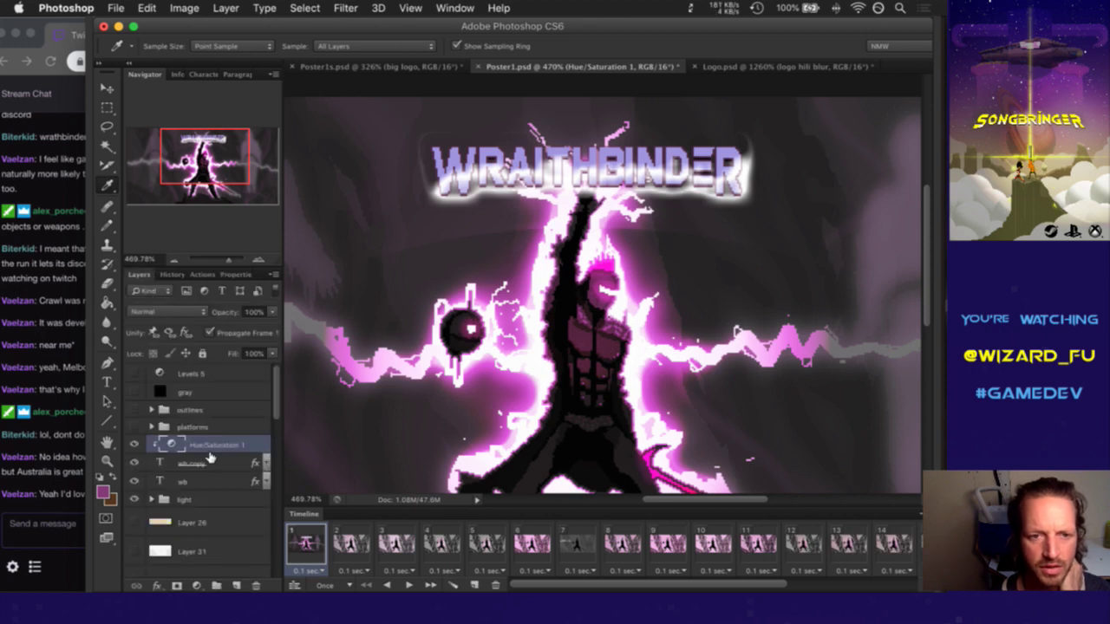
left_click(210, 462)
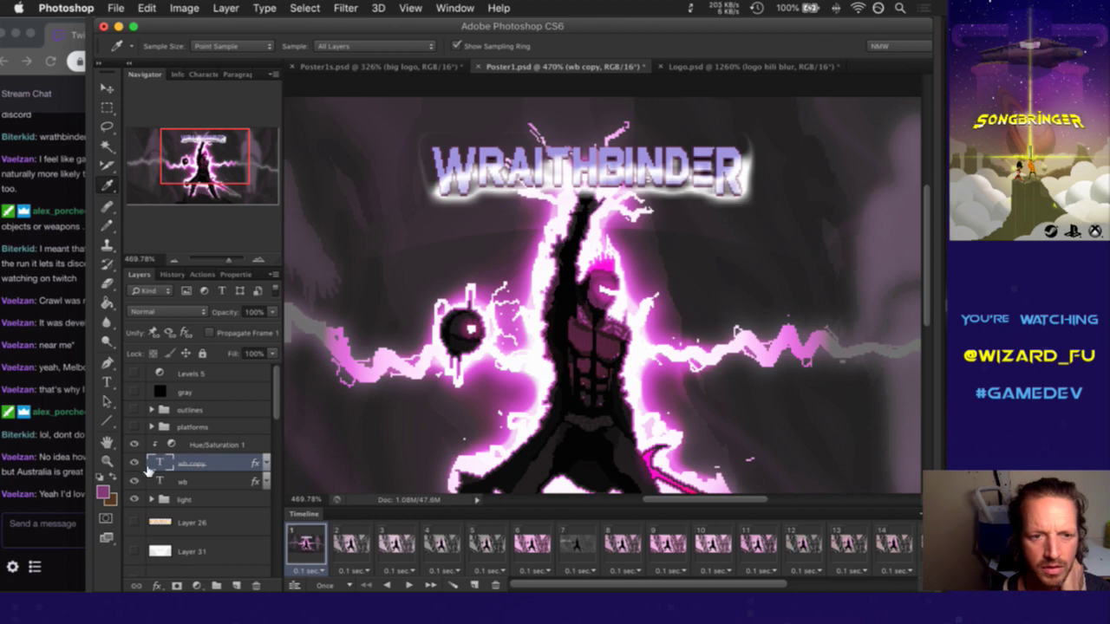
left_click(135, 479)
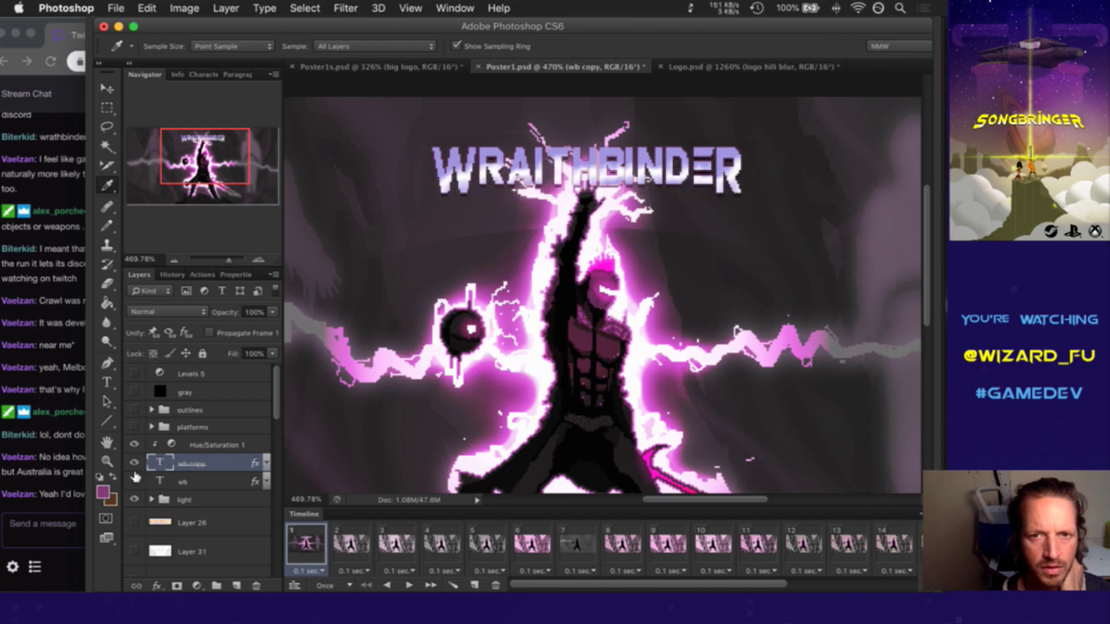
Toggle the visibility of the wb text layer to compare the logo with and without its white glow
left_click(134, 479)
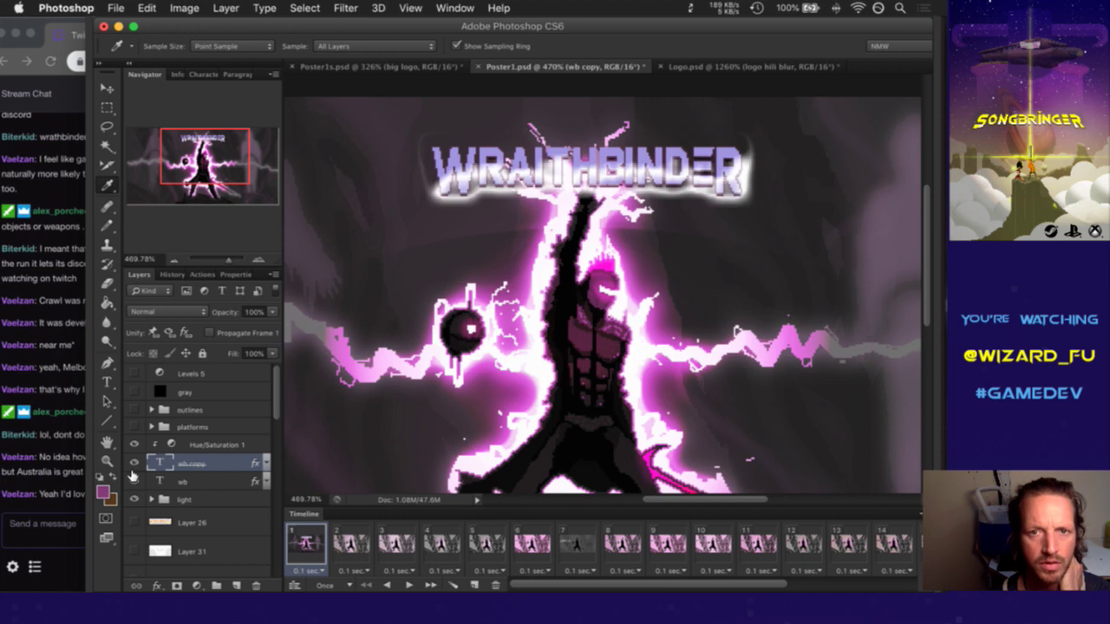
left_click(135, 475)
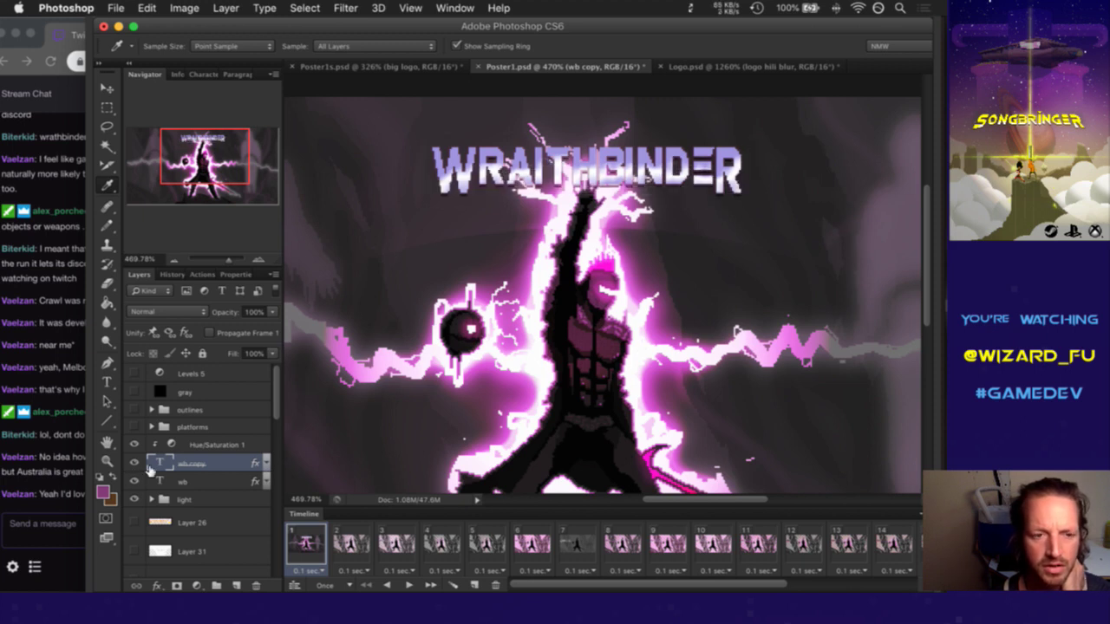
left_click(134, 464)
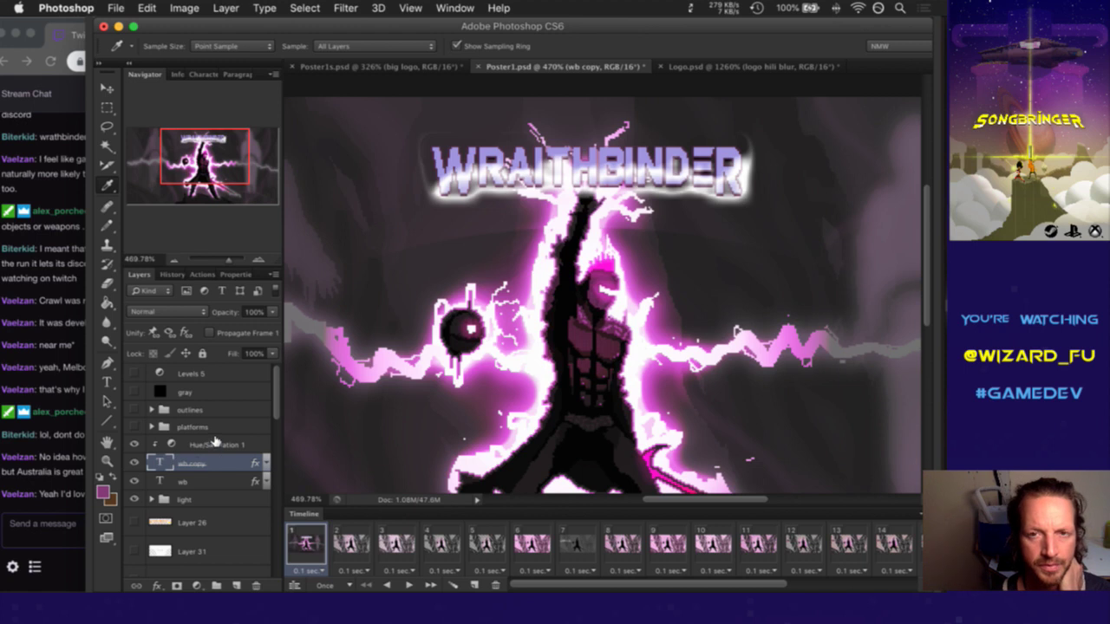
Set the logo's Hue/Saturation 1 adjustment to saturation 82 and an orange hue of about 30, trying magenta and green hues first
double_click(215, 445)
double_click(172, 444)
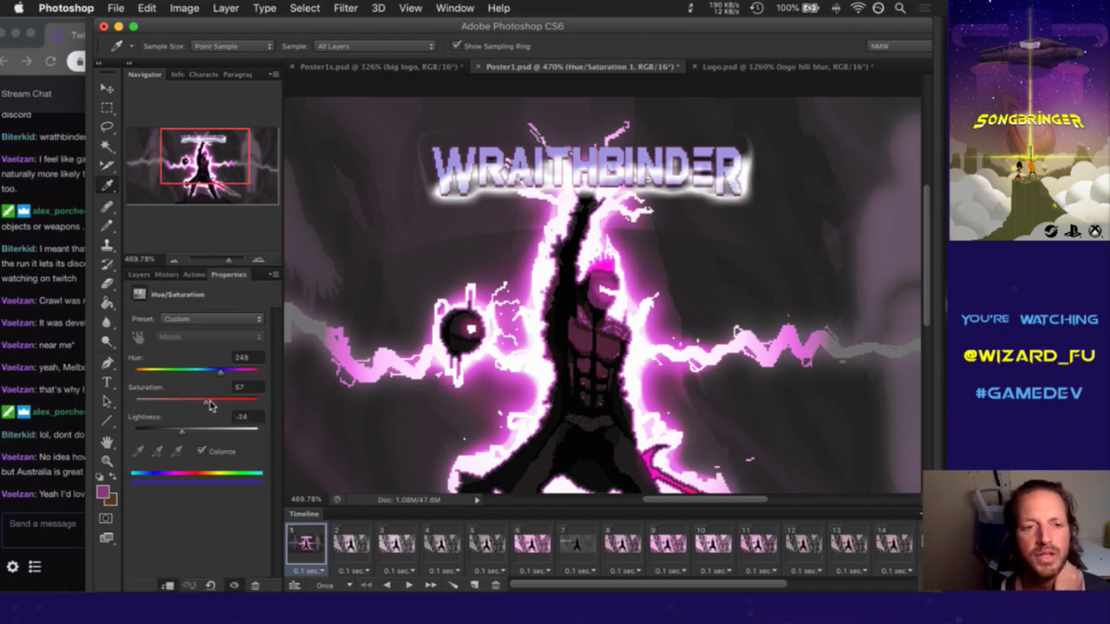
left_click_drag(206, 401, 239, 403)
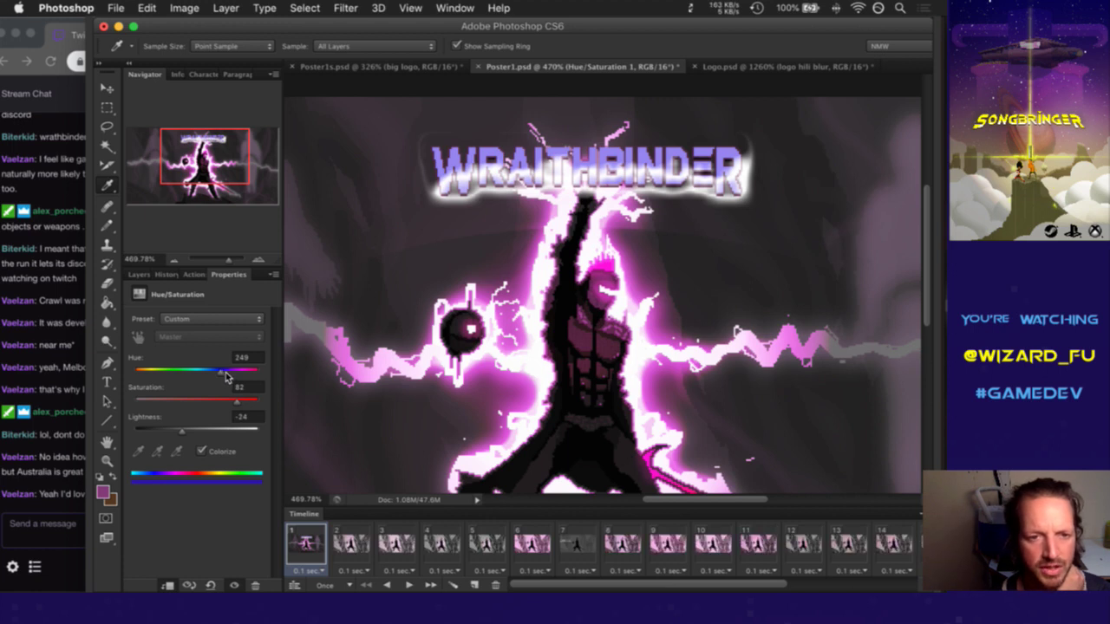
left_click_drag(226, 376, 245, 377)
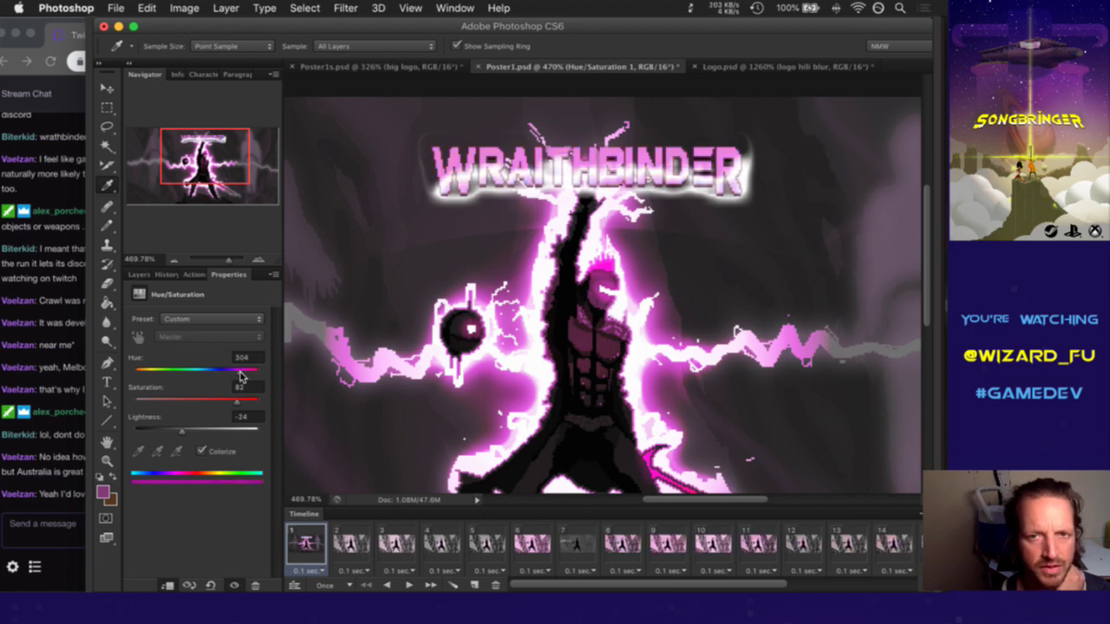
left_click_drag(241, 376, 167, 373)
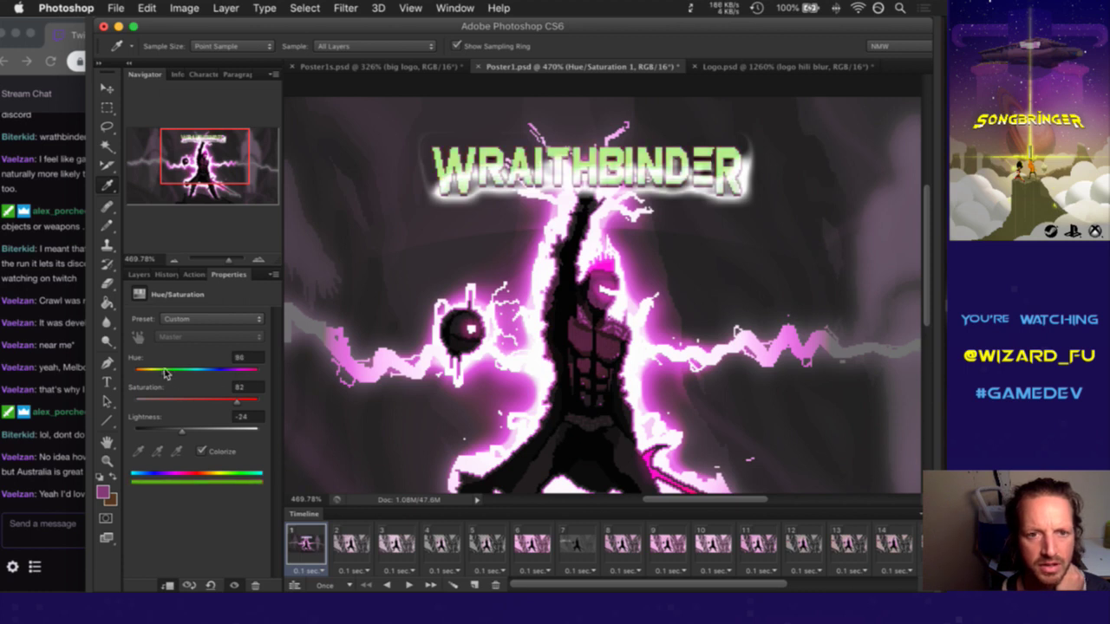
left_click_drag(165, 373, 146, 372)
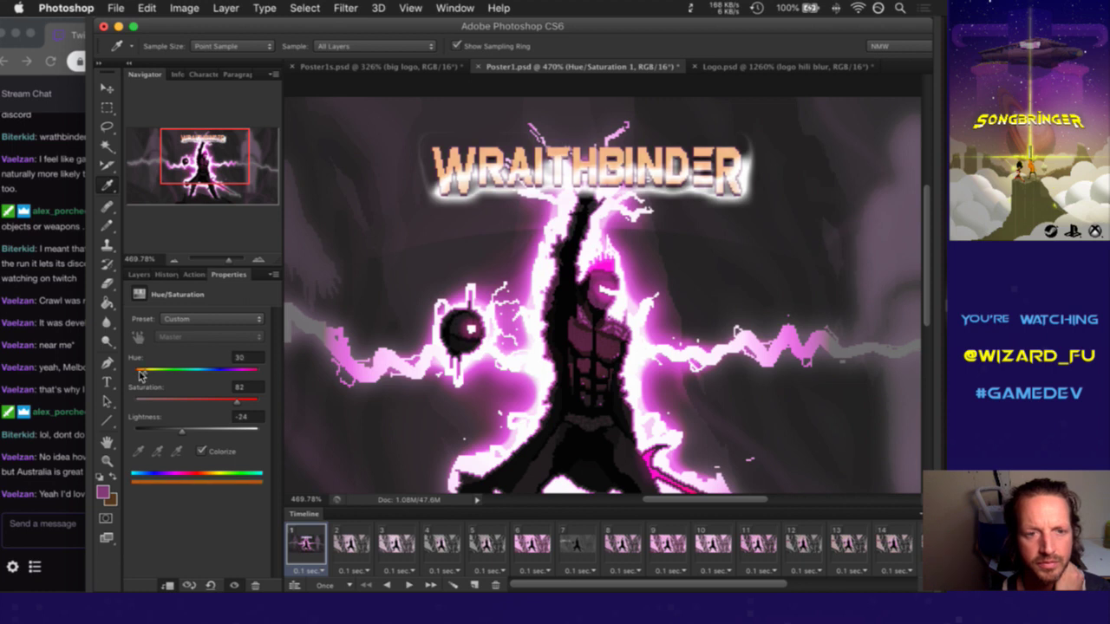
Hide the wb text layer beneath the wb copy layer and save the Poster1.psd document
left_click(137, 275)
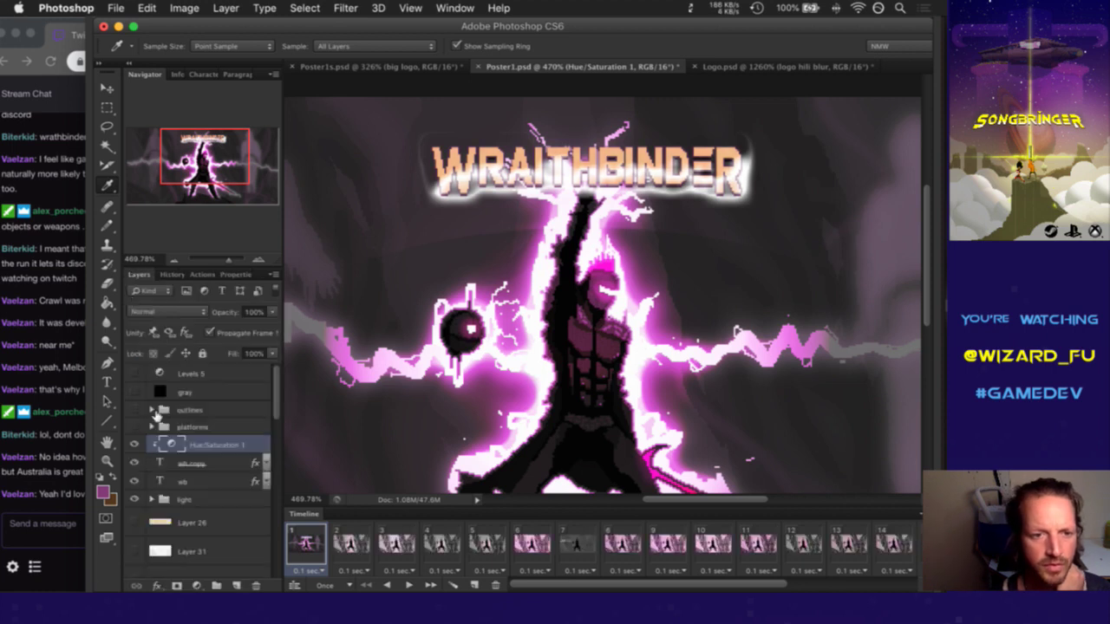
left_click(136, 479)
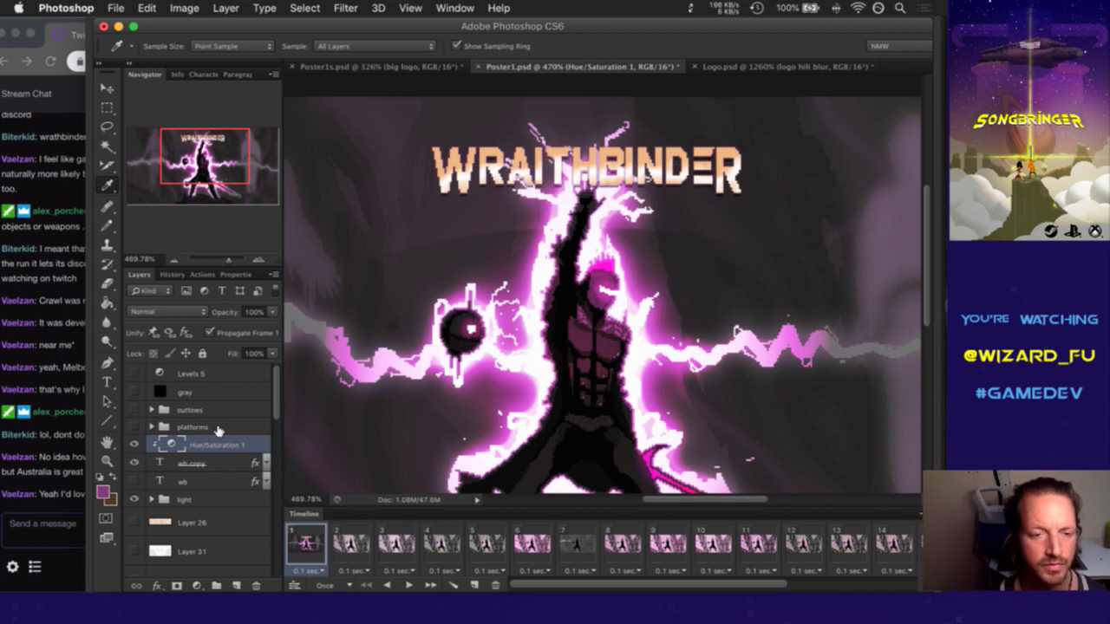
key("super+s")
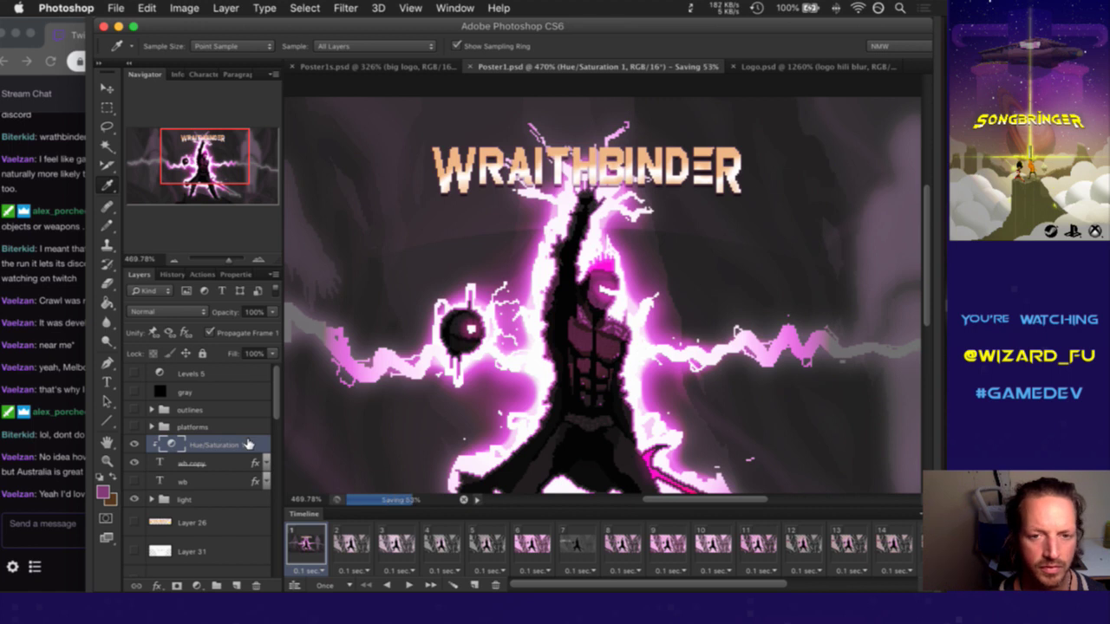
Open the Hue/Saturation 1 adjustment's settings, check the latest message in the Twitch chat in Chrome, and return to Photoshop
double_click(247, 446)
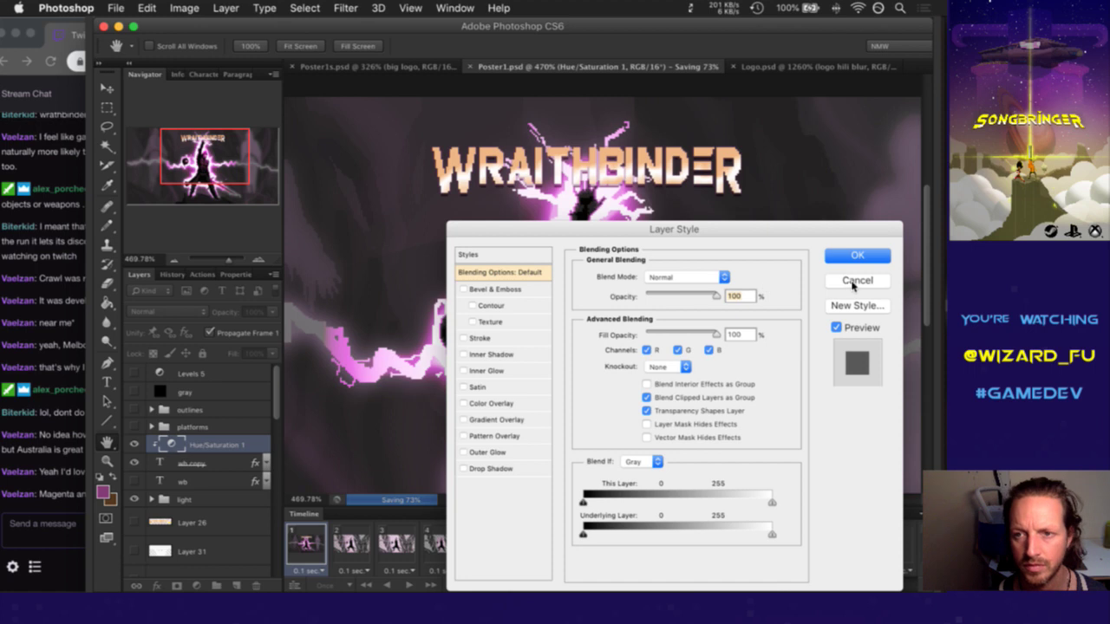
key("Escape")
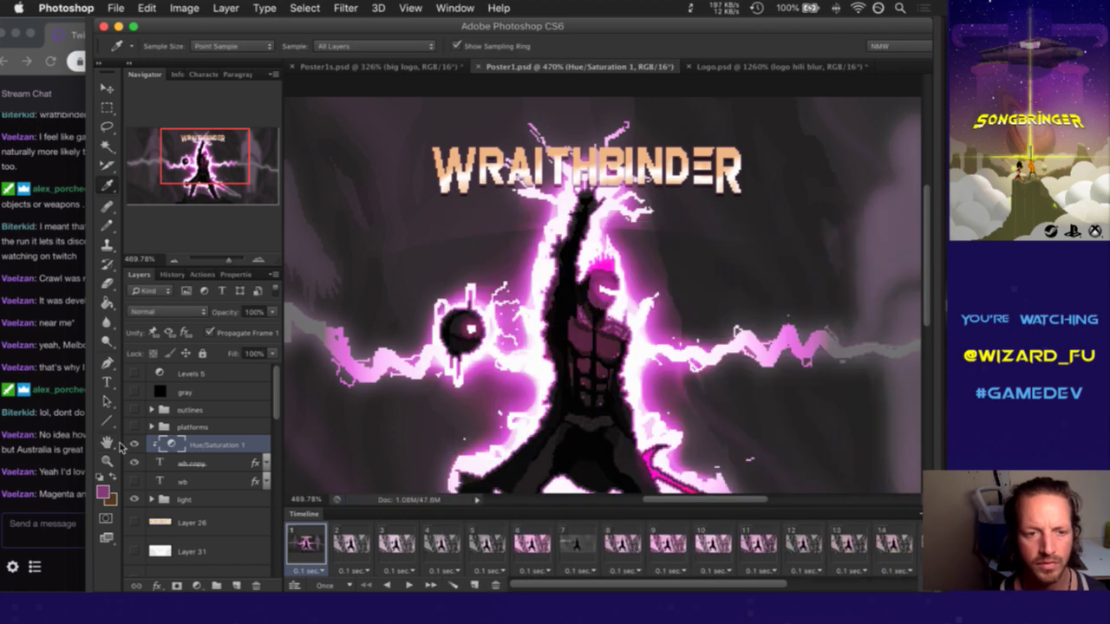
left_click(166, 441)
left_click(70, 504)
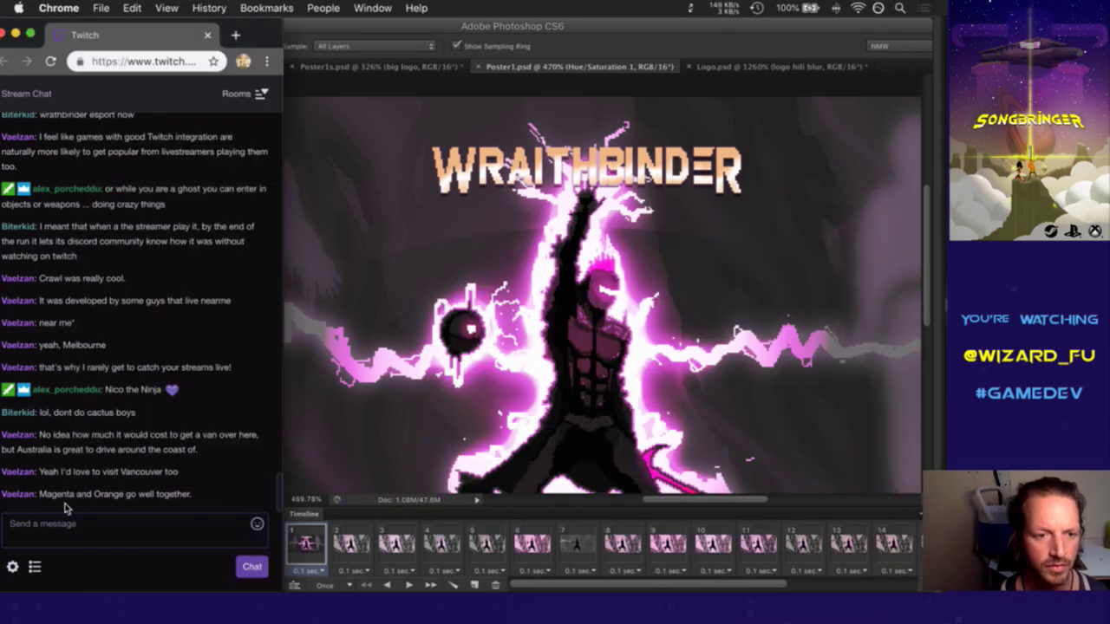
key("super+Tab")
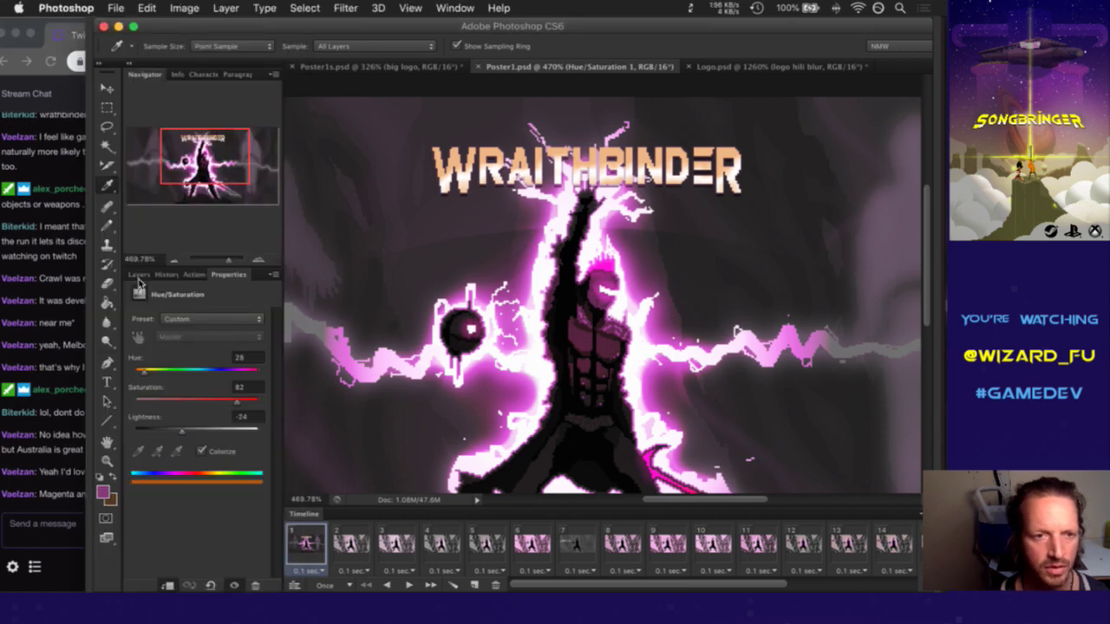
Sample the magenta of the glow beside the figure's waist as the foreground color
left_click(137, 275)
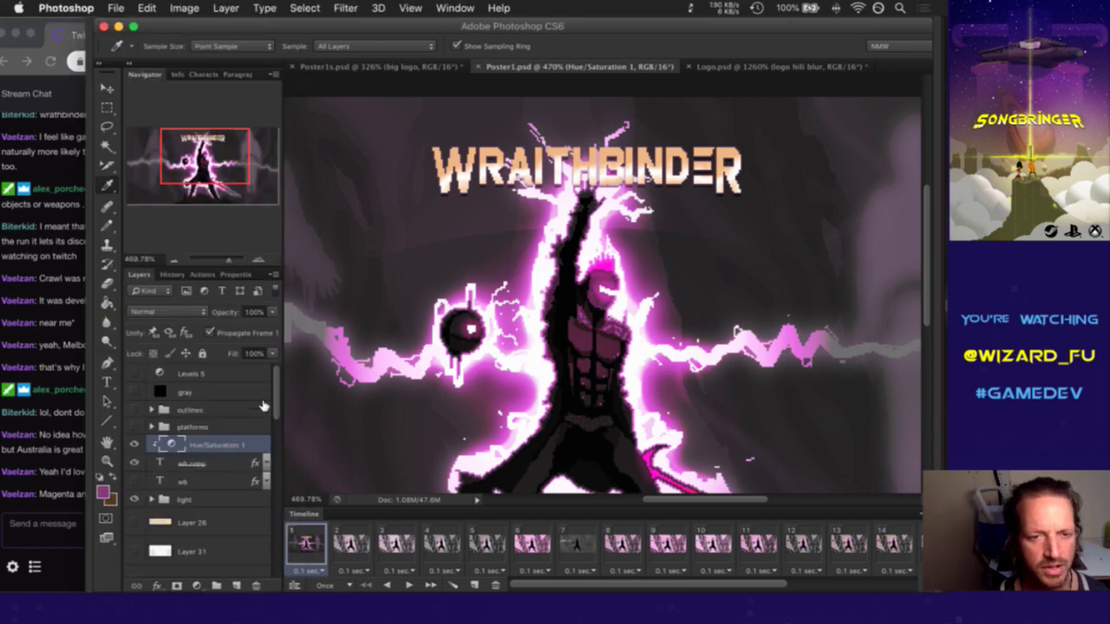
left_click_drag(279, 390, 270, 453)
scroll(271, 452, "up", 5)
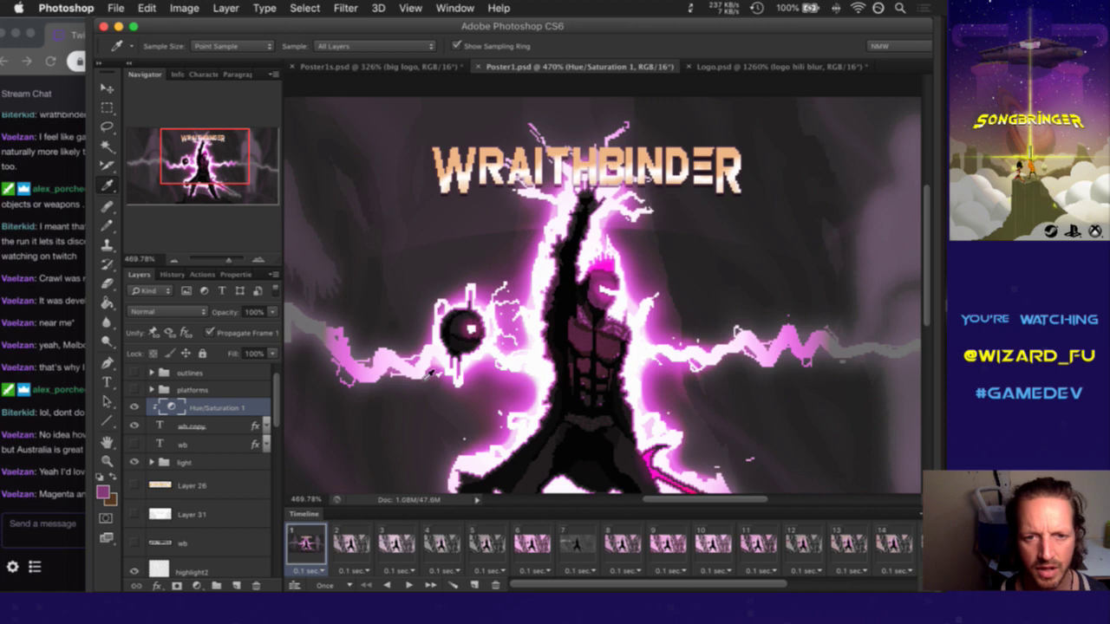
left_click(526, 390)
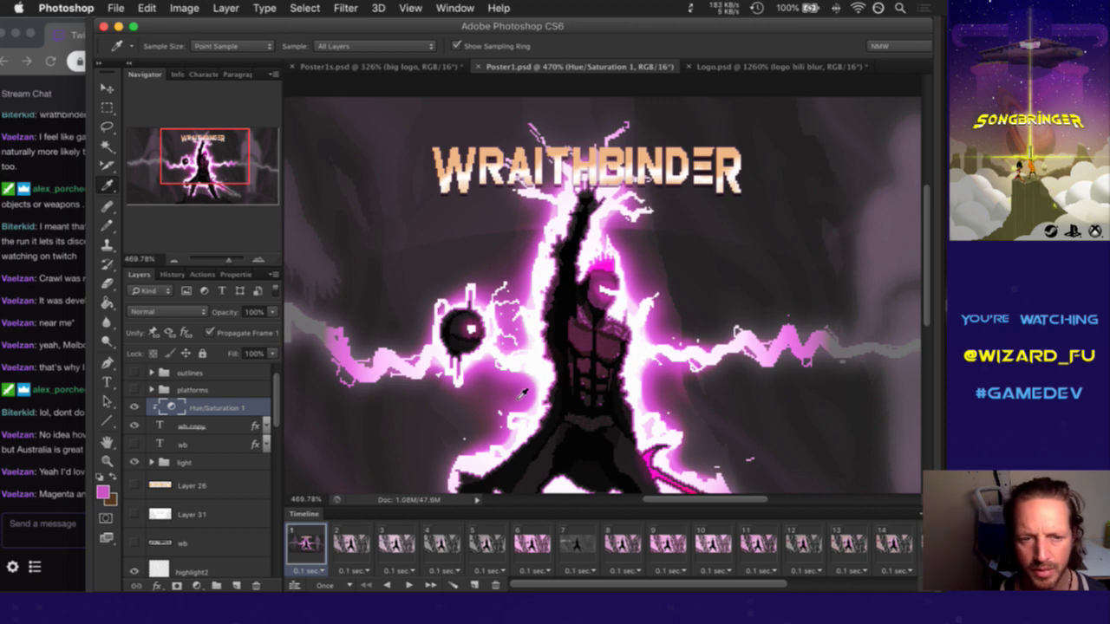
Change the foreground color's hue to 123° in the color picker, then reopen the picker to check the color
left_click(102, 493)
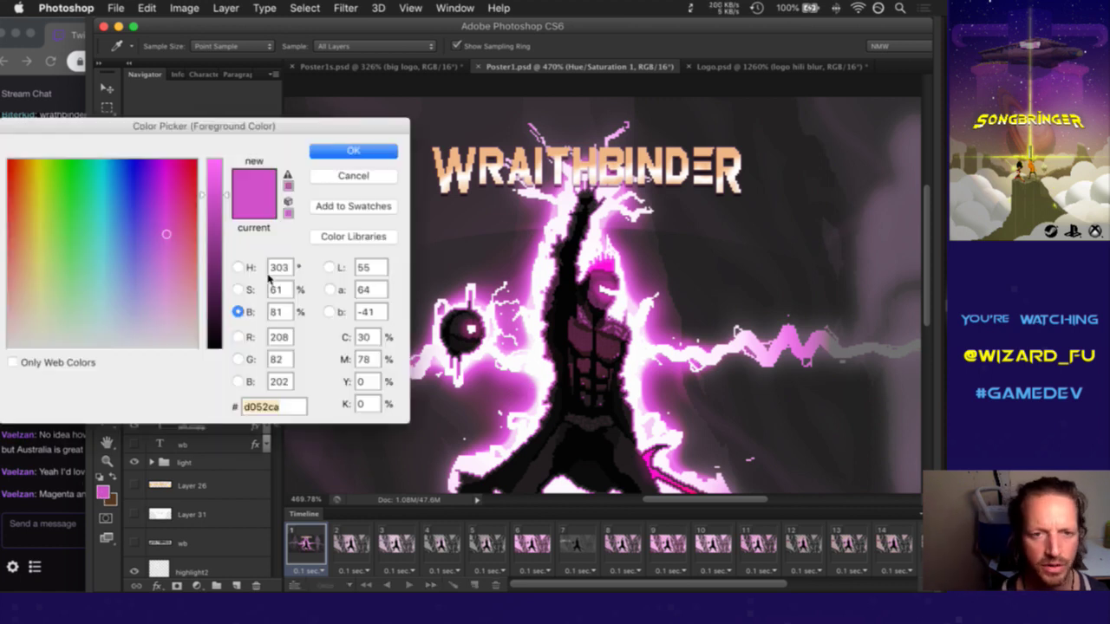
left_click_drag(300, 128, 461, 136)
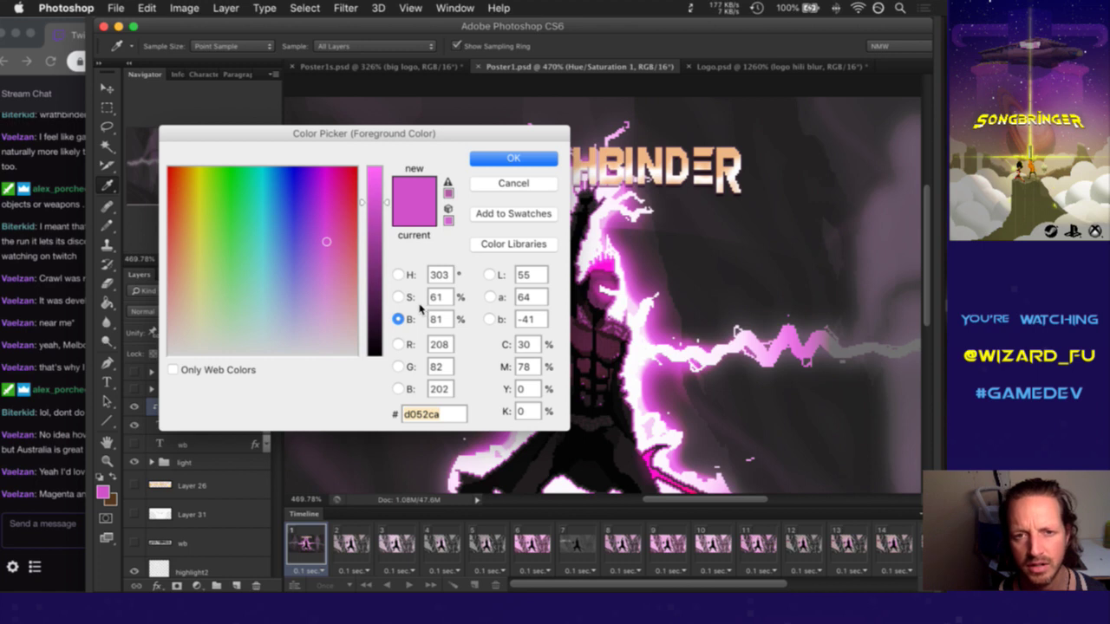
left_click(398, 275)
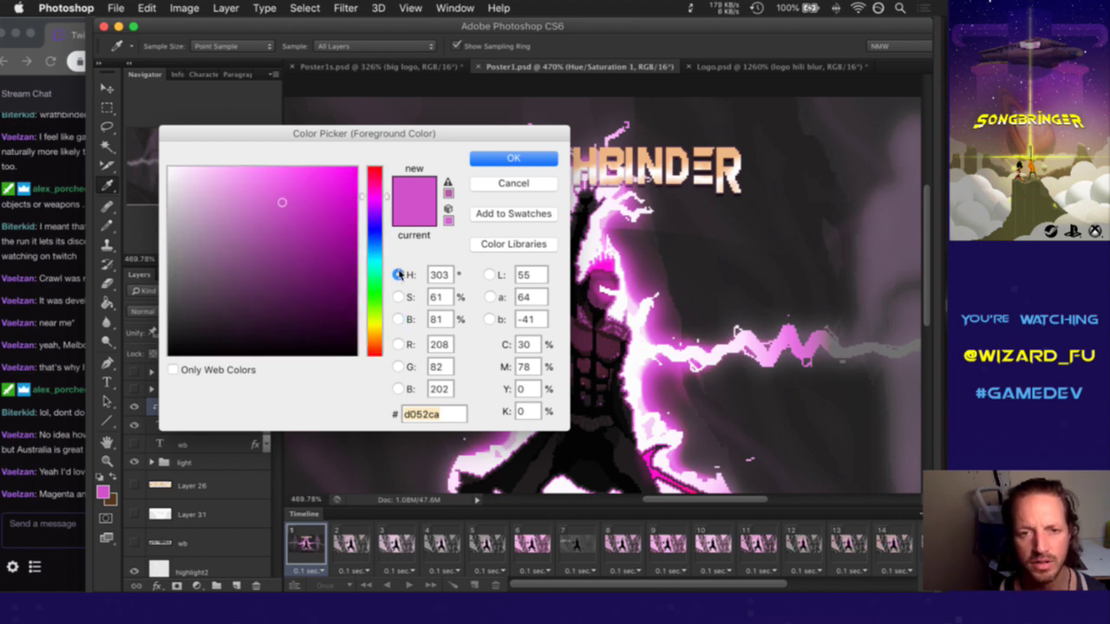
double_click(450, 275)
type("123")
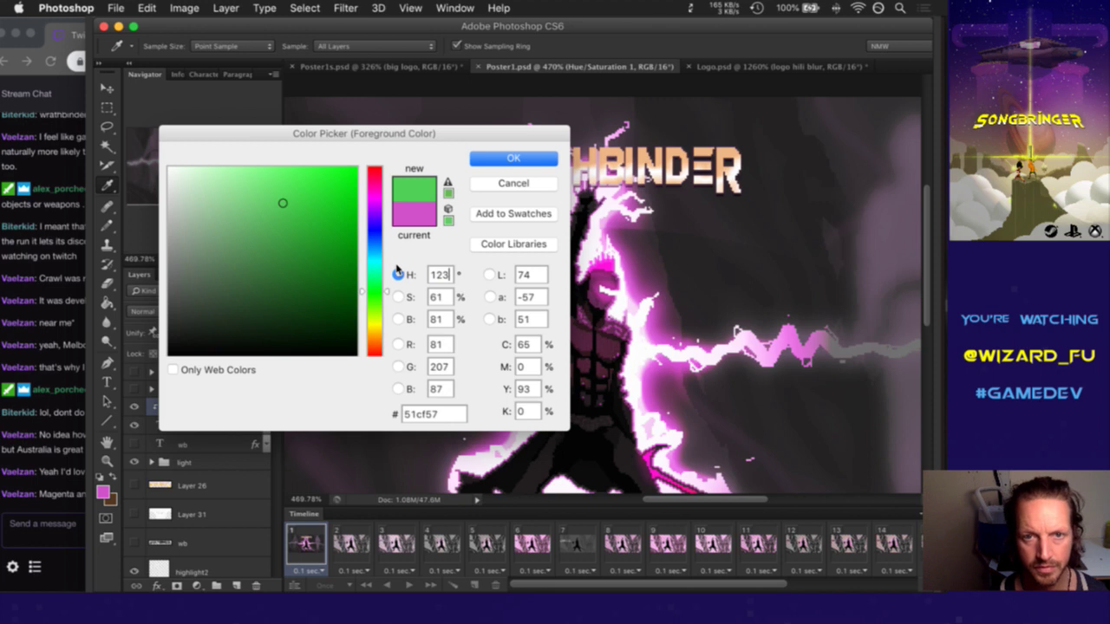
left_click(528, 160)
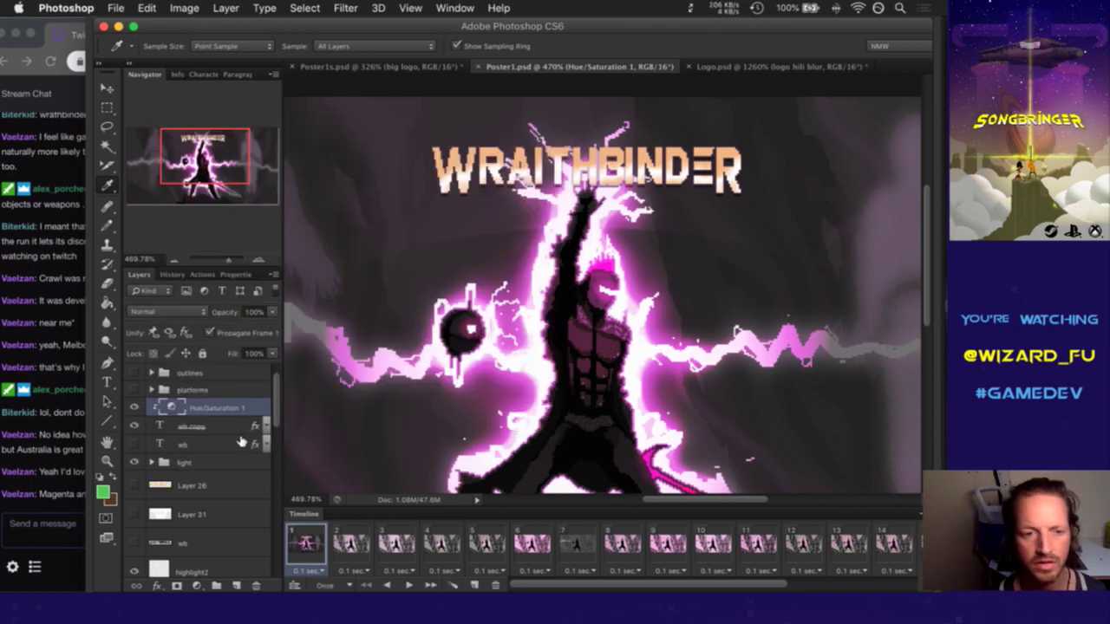
left_click(103, 493)
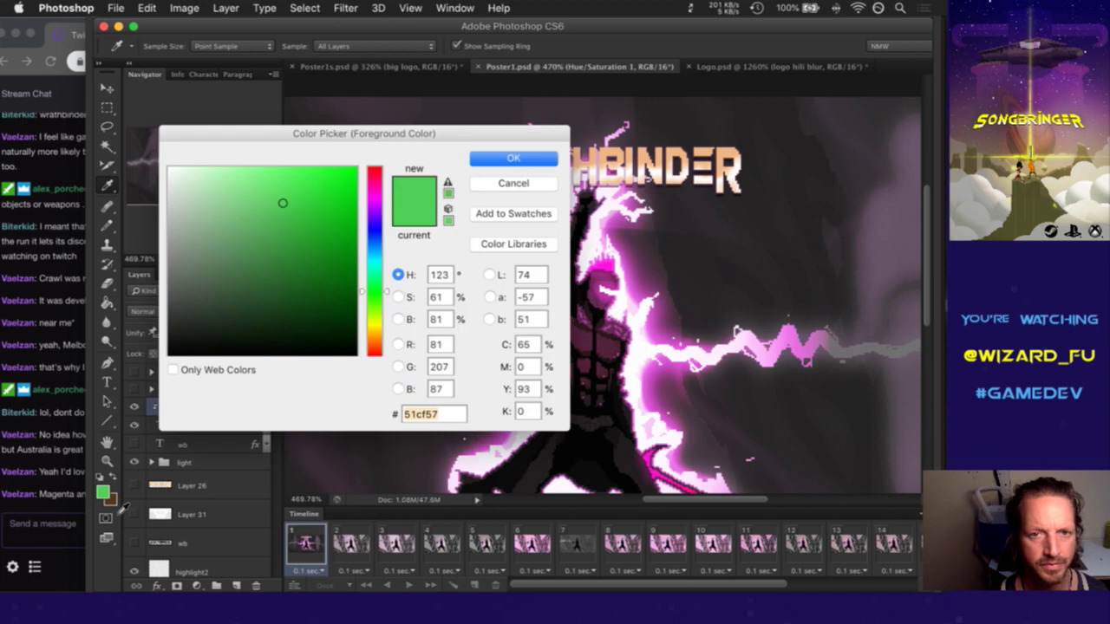
left_click(524, 187)
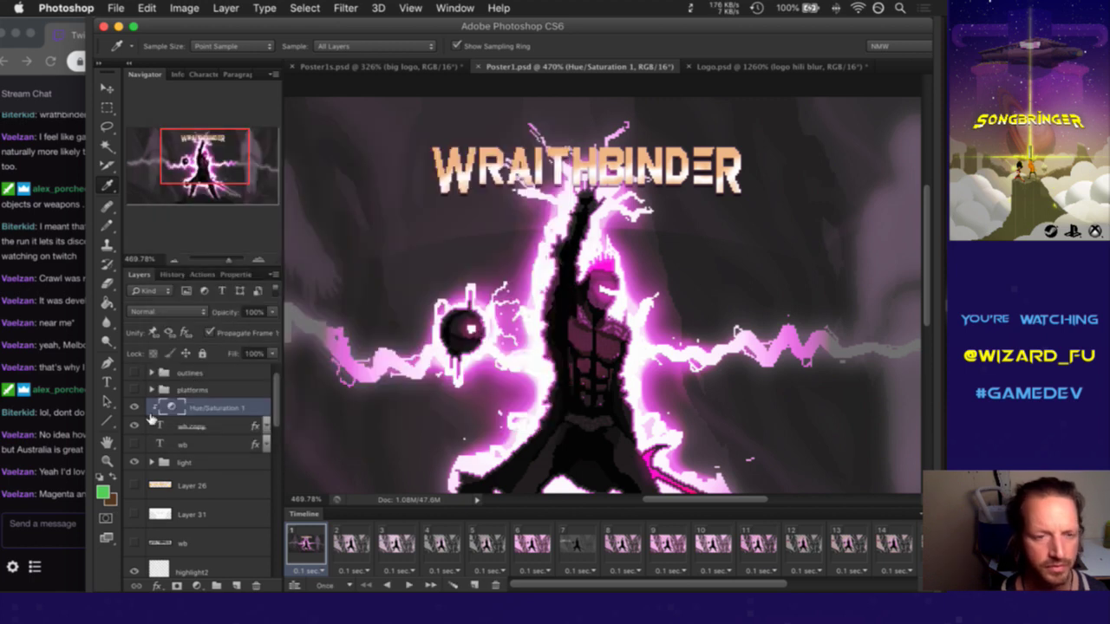
Try a hue of 123 in the logo's Hue/Saturation 1 adjustment, then settle on an orange hue of 30
double_click(171, 402)
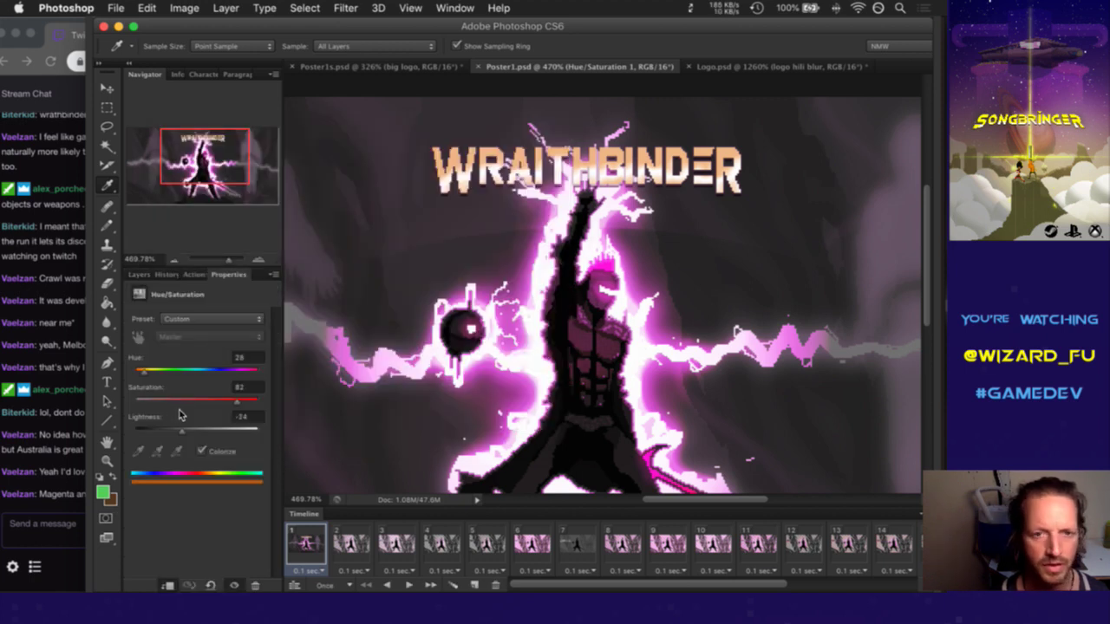
left_click(248, 359)
type("123")
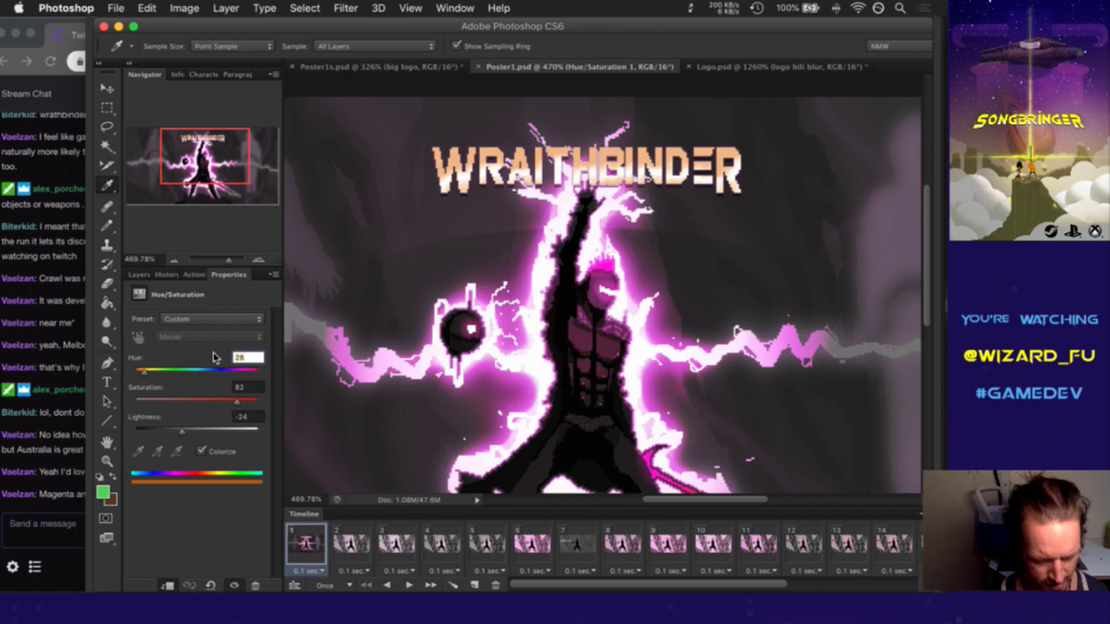
key("Return")
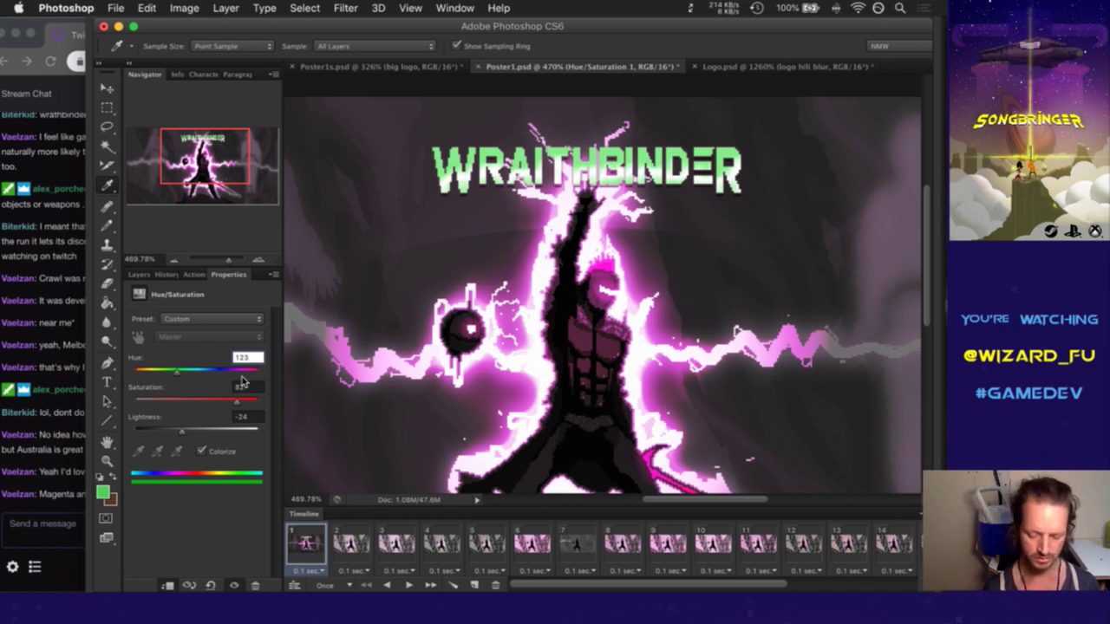
key("Return")
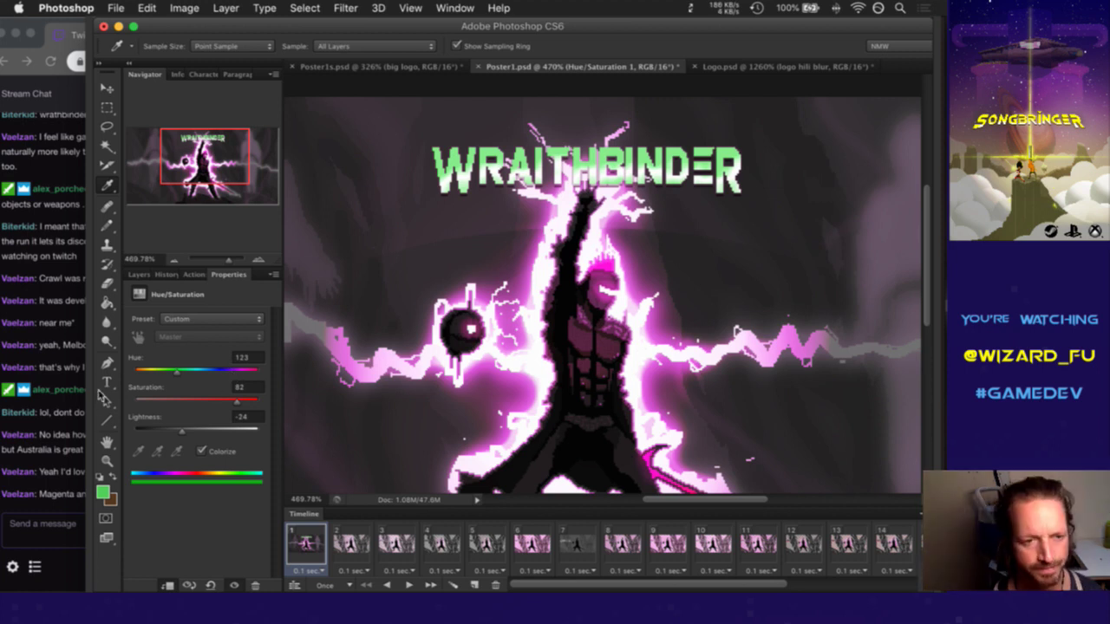
left_click(145, 373)
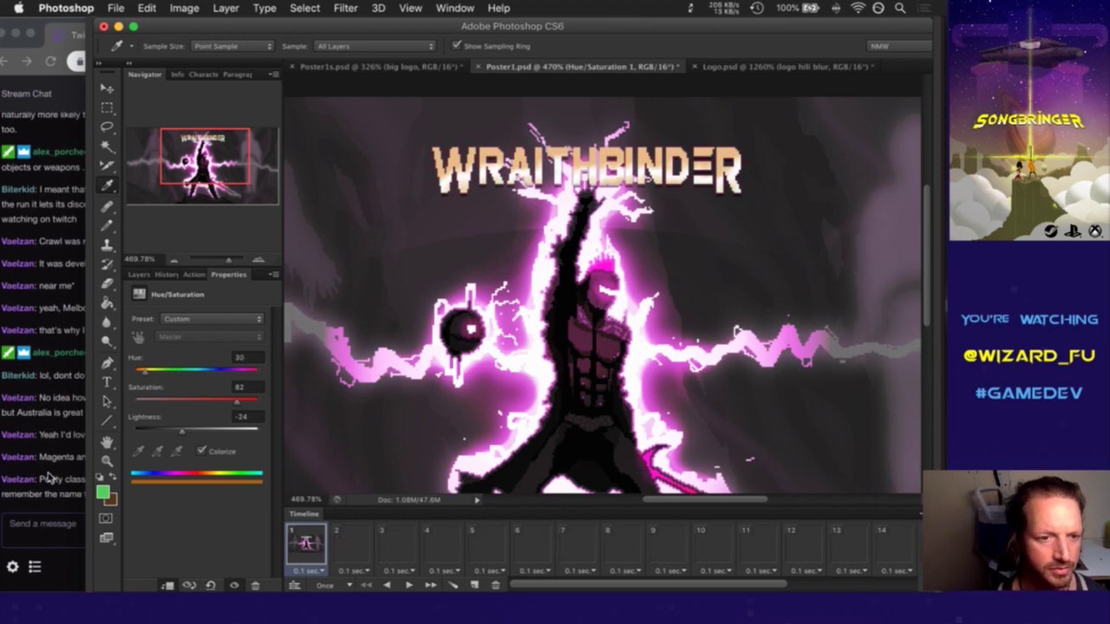
Switch to the Twitch chat in Chrome and read the viewers' messages about three-colour combinations
left_click(51, 477)
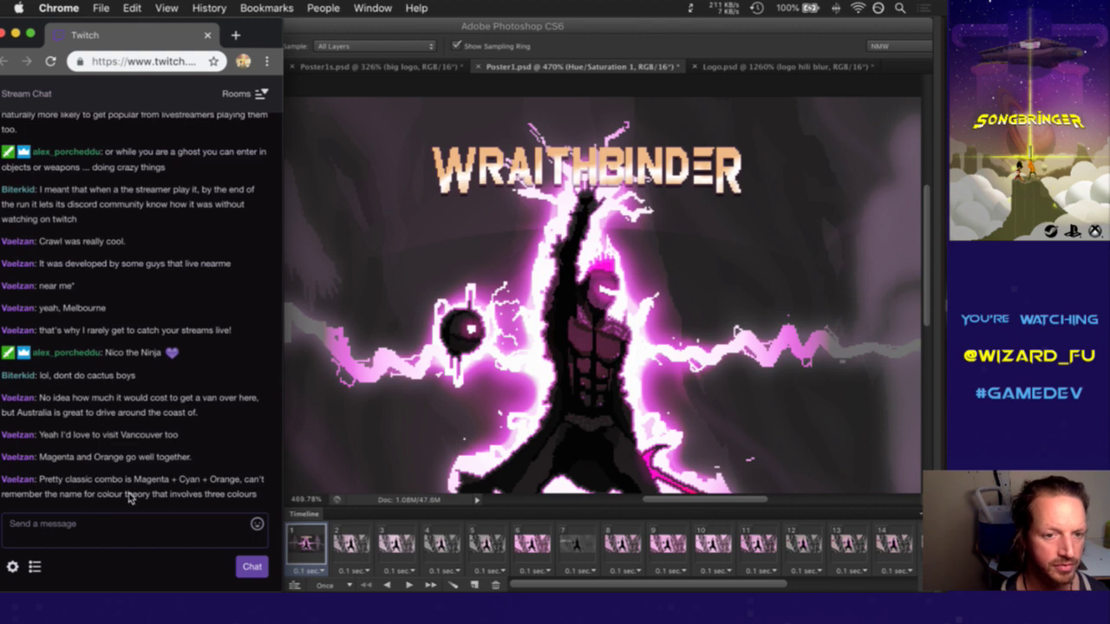
left_click_drag(156, 483, 220, 483)
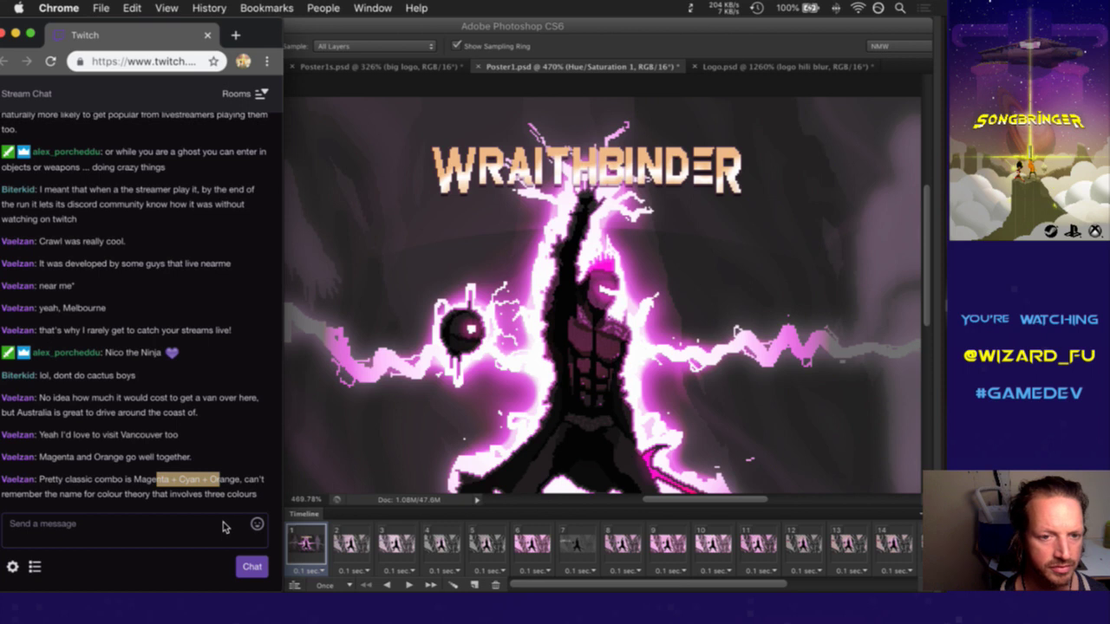
left_click(123, 496)
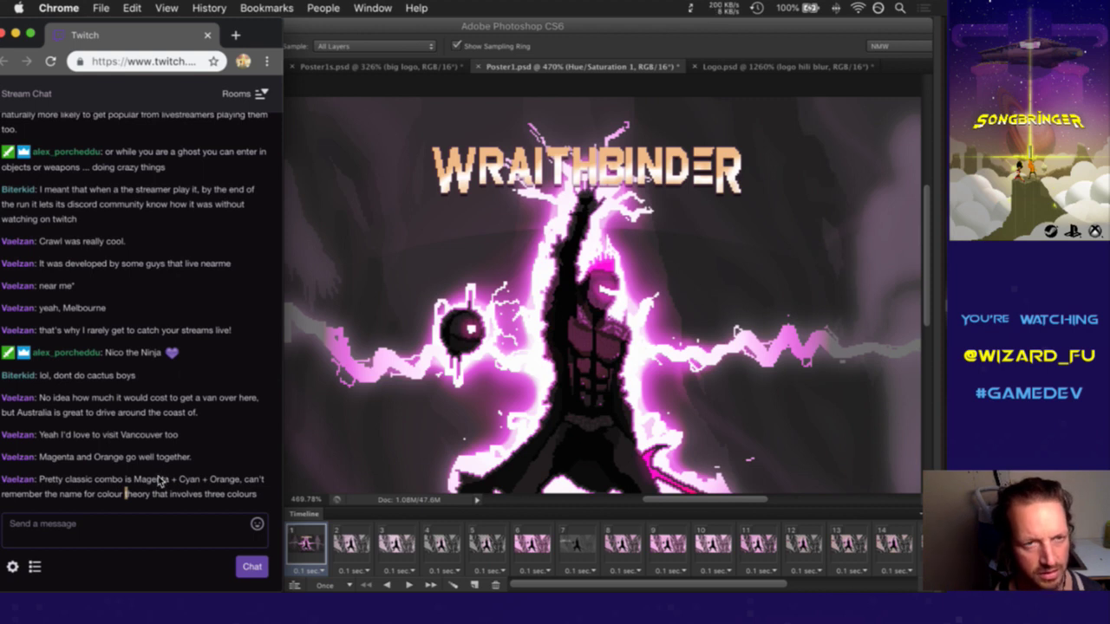
left_click(373, 38)
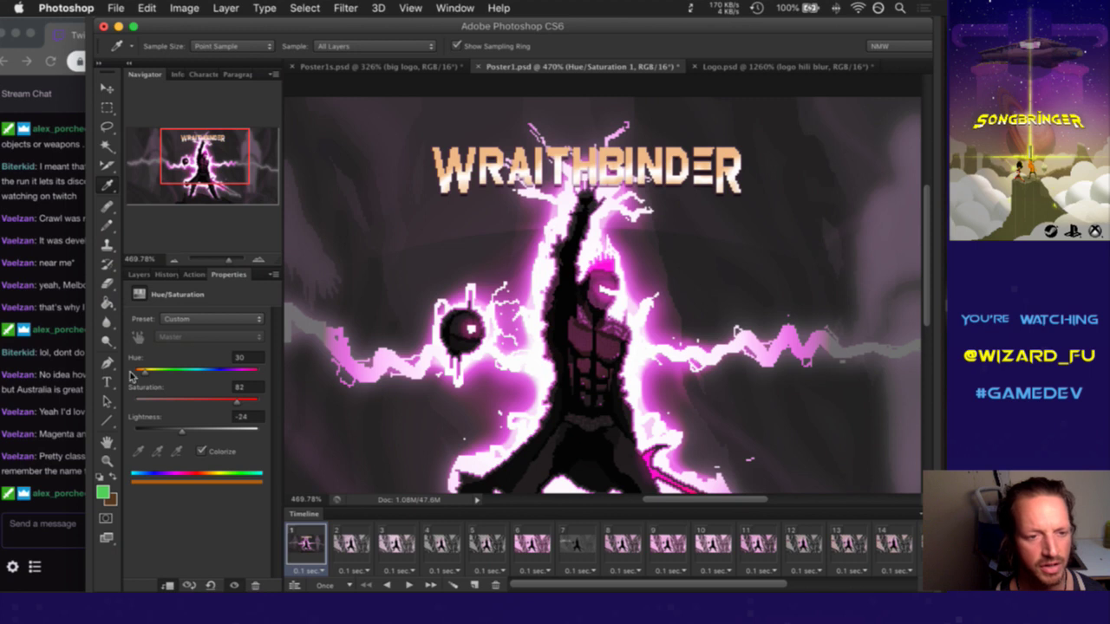
left_click(68, 462)
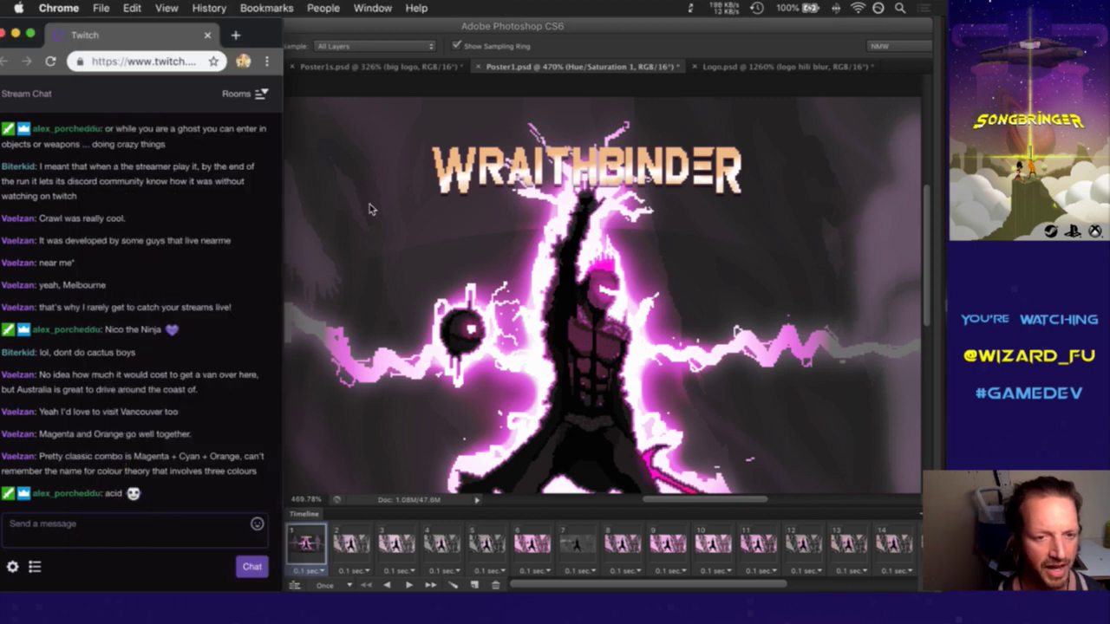
Switch back to Photoshop and set the hue of the logo's Hue/Saturation 1 adjustment to 33
left_click(435, 26)
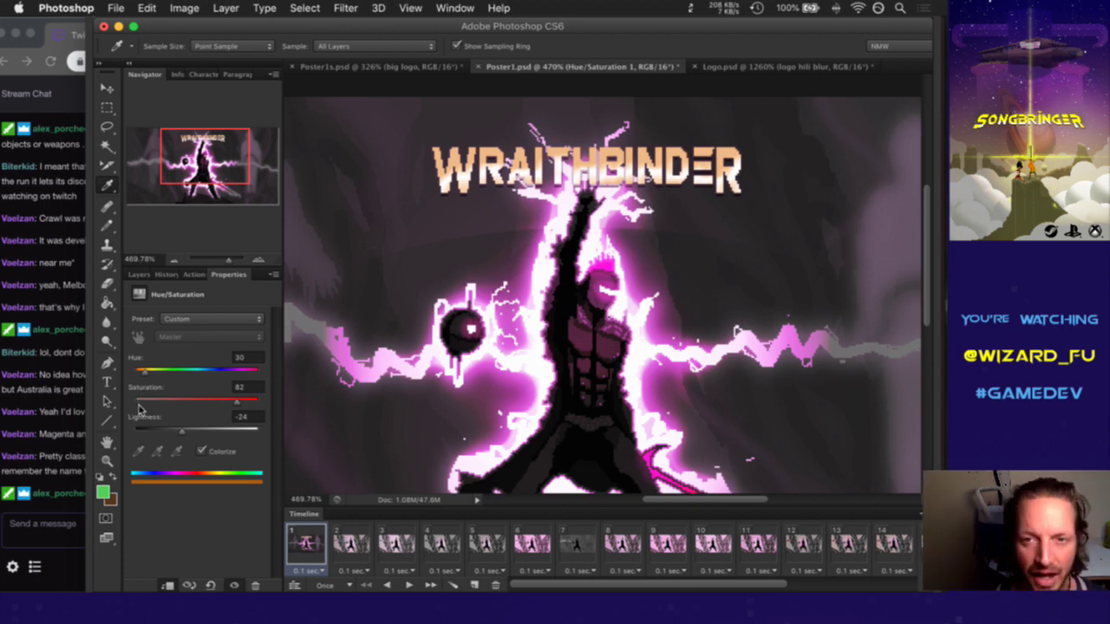
left_click(246, 359)
type("33")
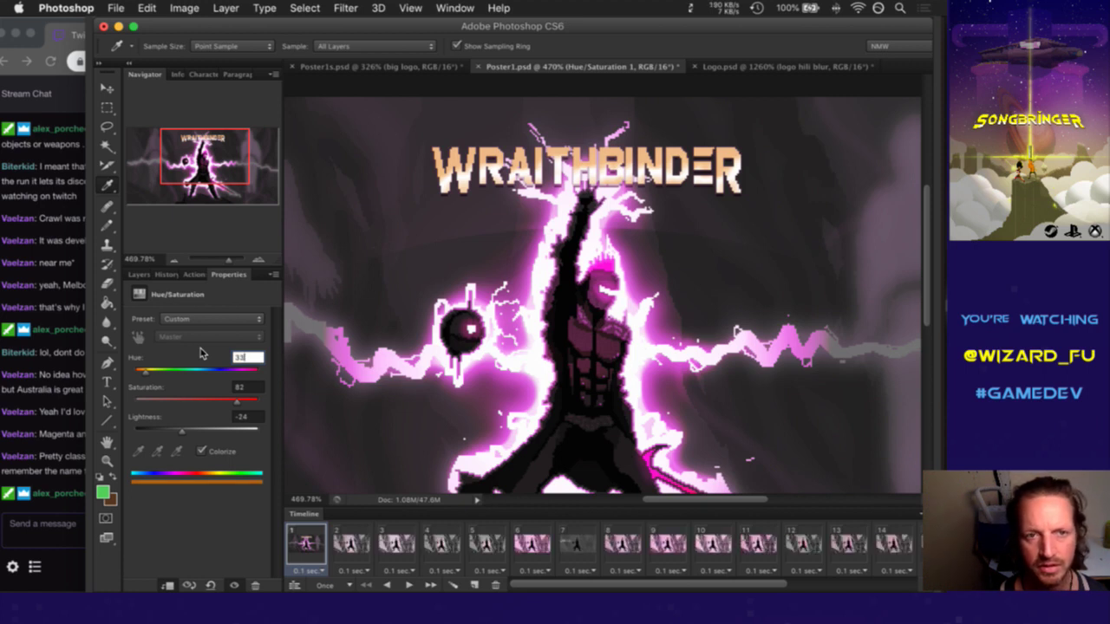
key("Return")
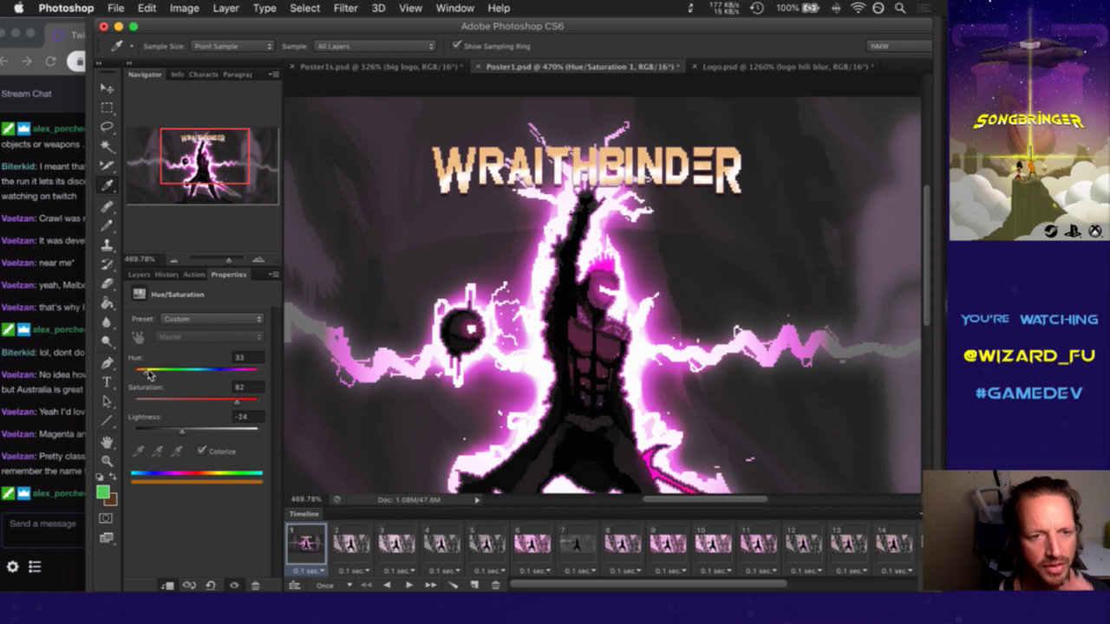
Try warm to green hues on the logo, moving through 11, 30, 71, 109 and 135 to 165
left_click_drag(146, 375, 140, 375)
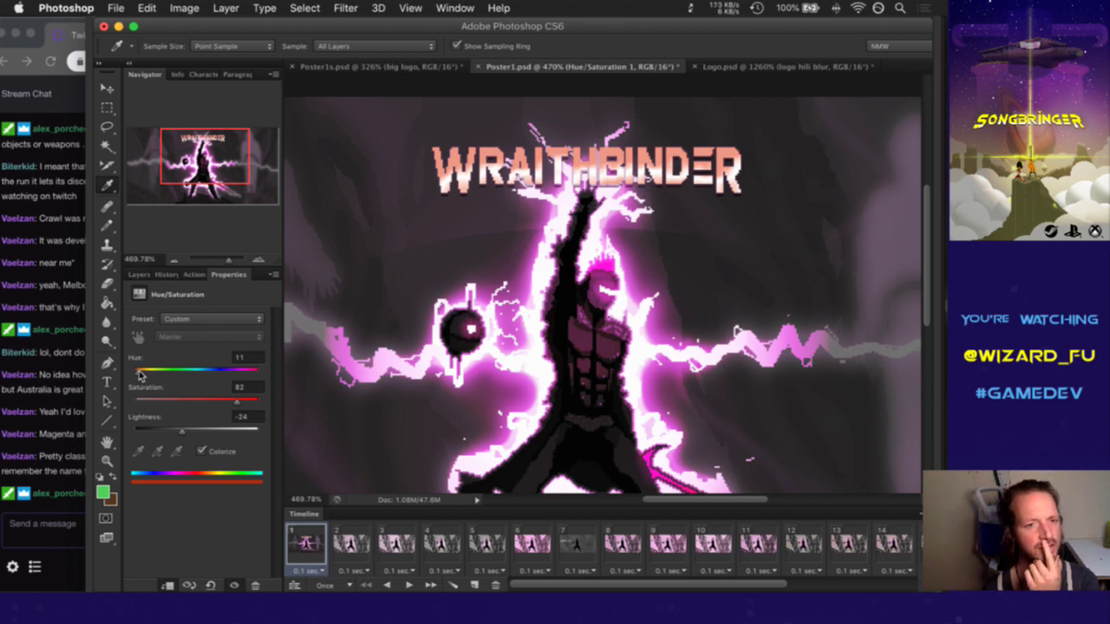
left_click_drag(141, 374, 145, 374)
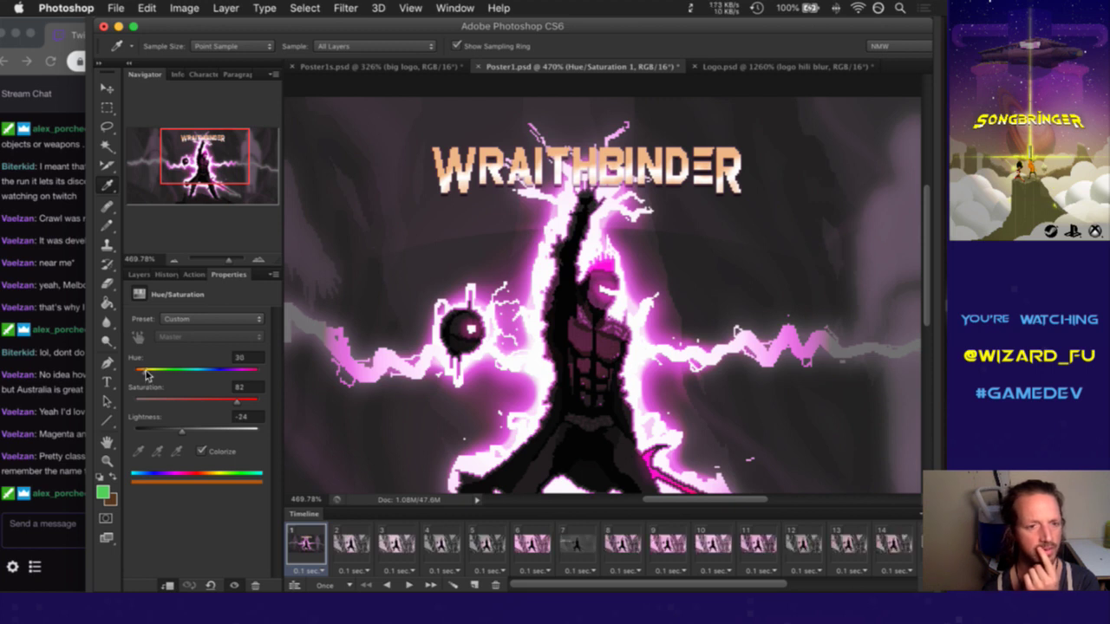
left_click_drag(145, 374, 152, 374)
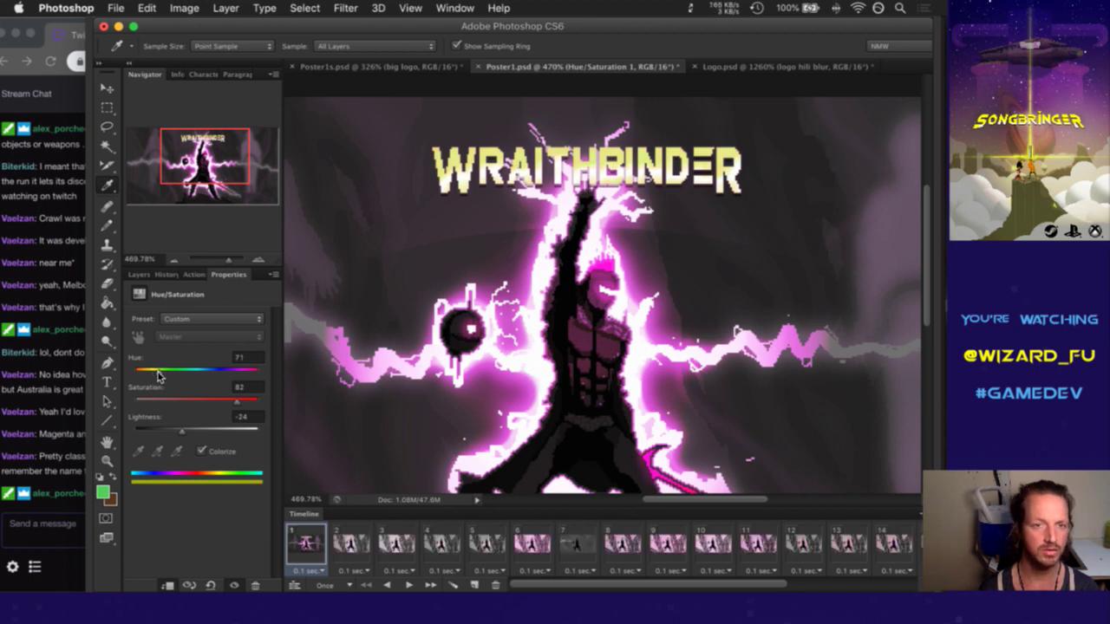
left_click_drag(159, 373, 167, 372)
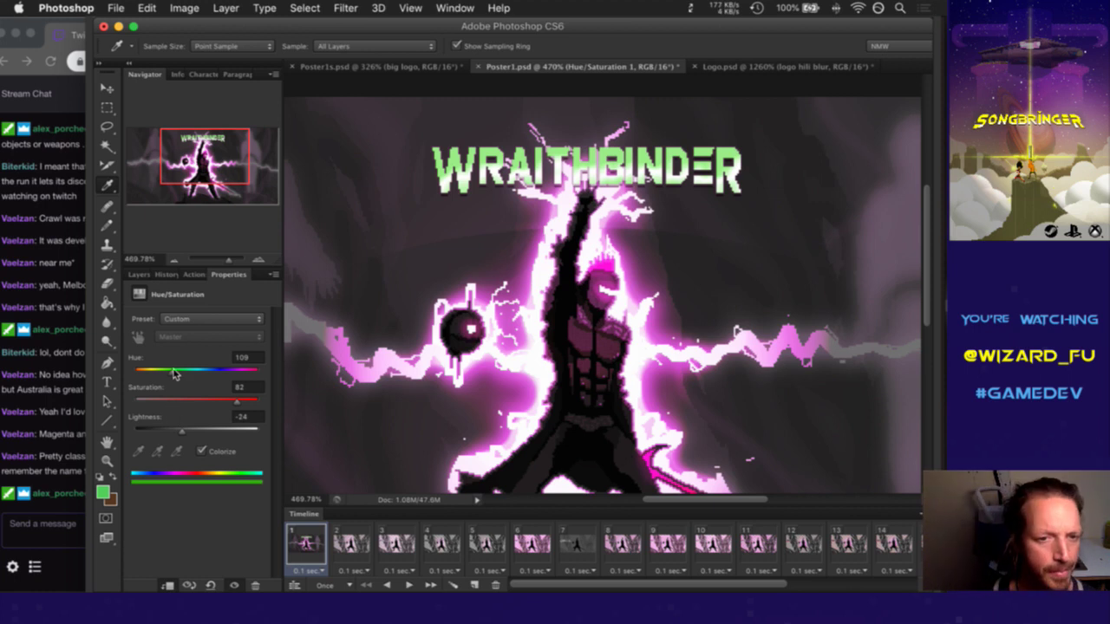
left_click_drag(183, 371, 181, 371)
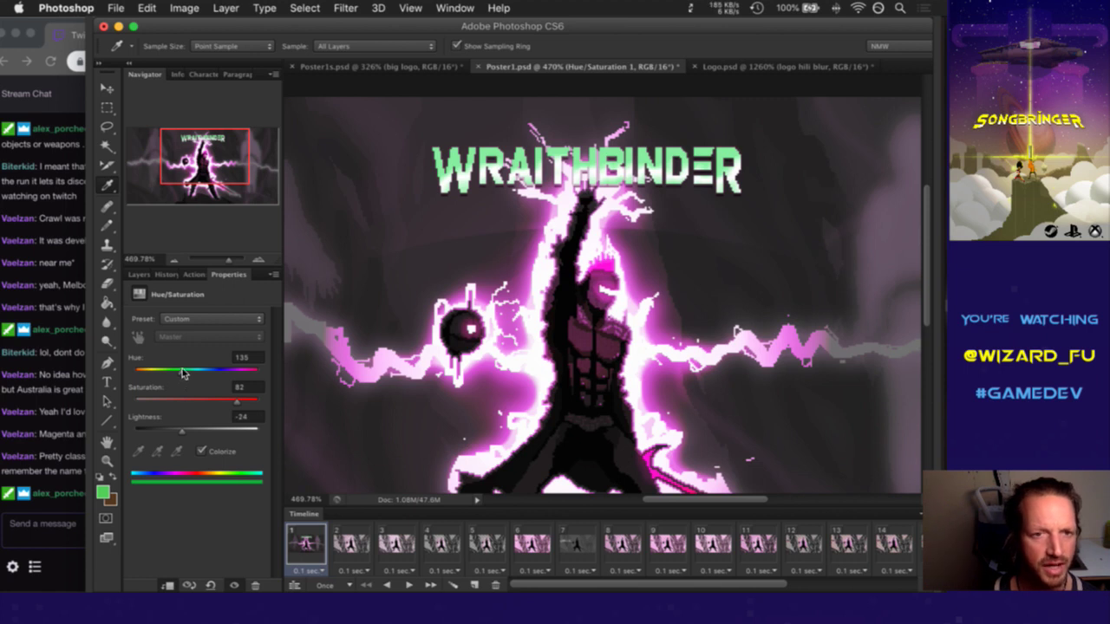
left_click_drag(184, 371, 189, 379)
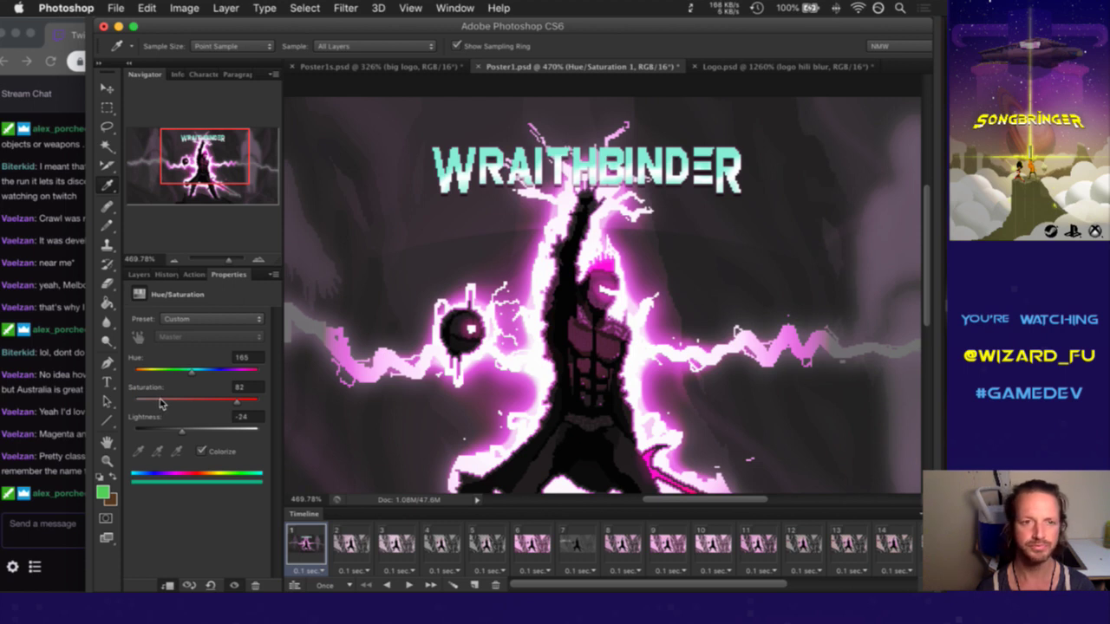
Try blue, purple and pink logo hues of 208, 229, 285, 294 and 330, ending on a cyan hue of 182
left_click_drag(193, 374, 204, 373)
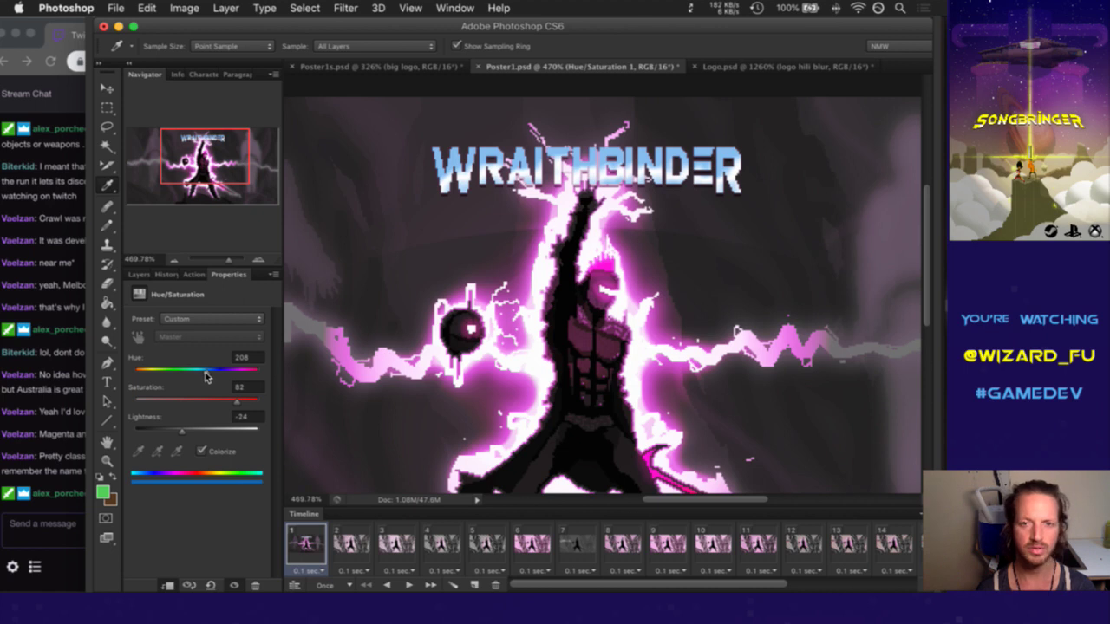
left_click_drag(205, 378, 214, 377)
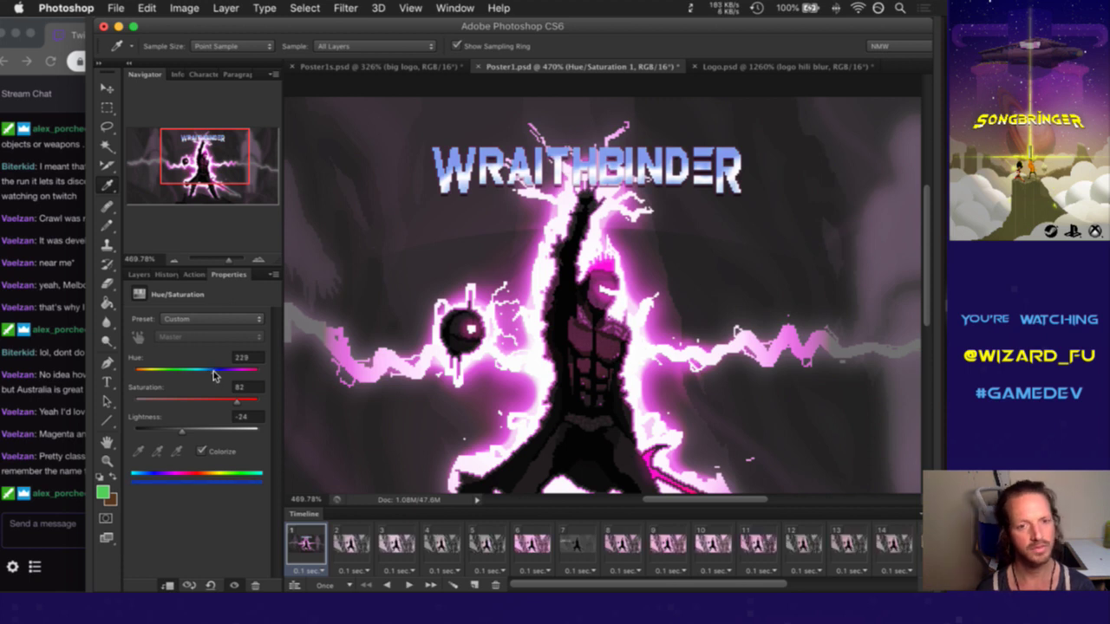
left_click_drag(214, 370, 233, 374)
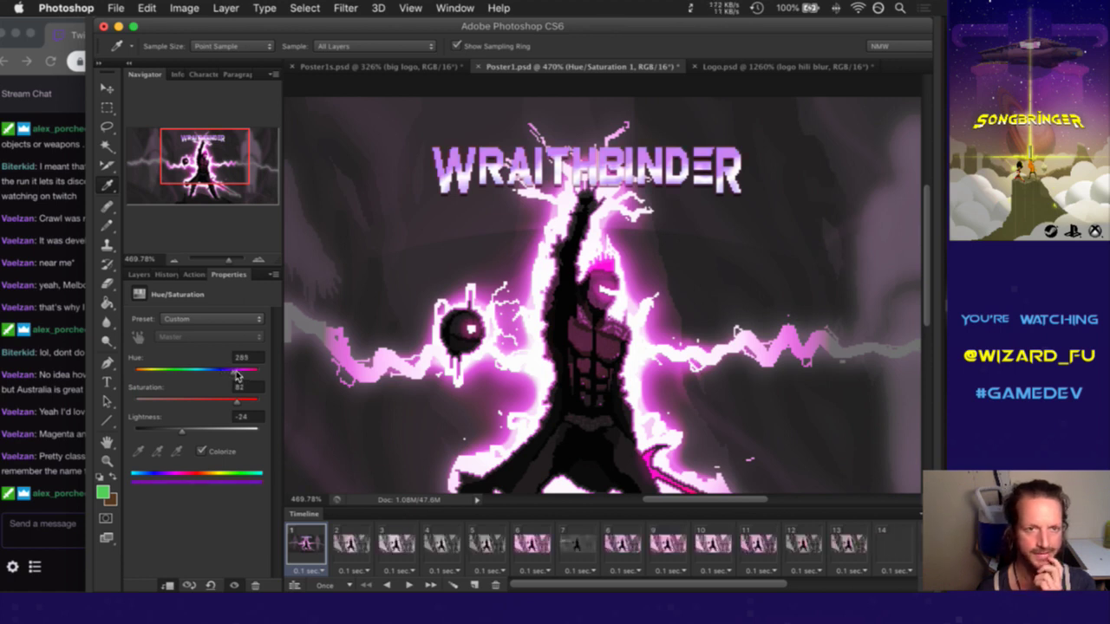
left_click_drag(238, 375, 235, 375)
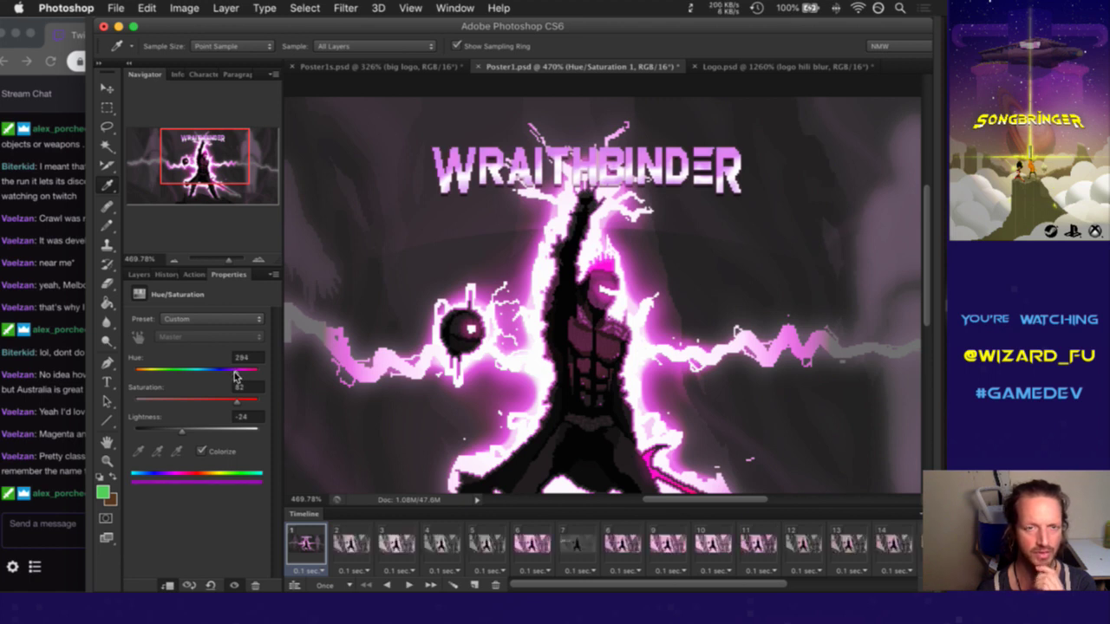
left_click_drag(234, 375, 239, 375)
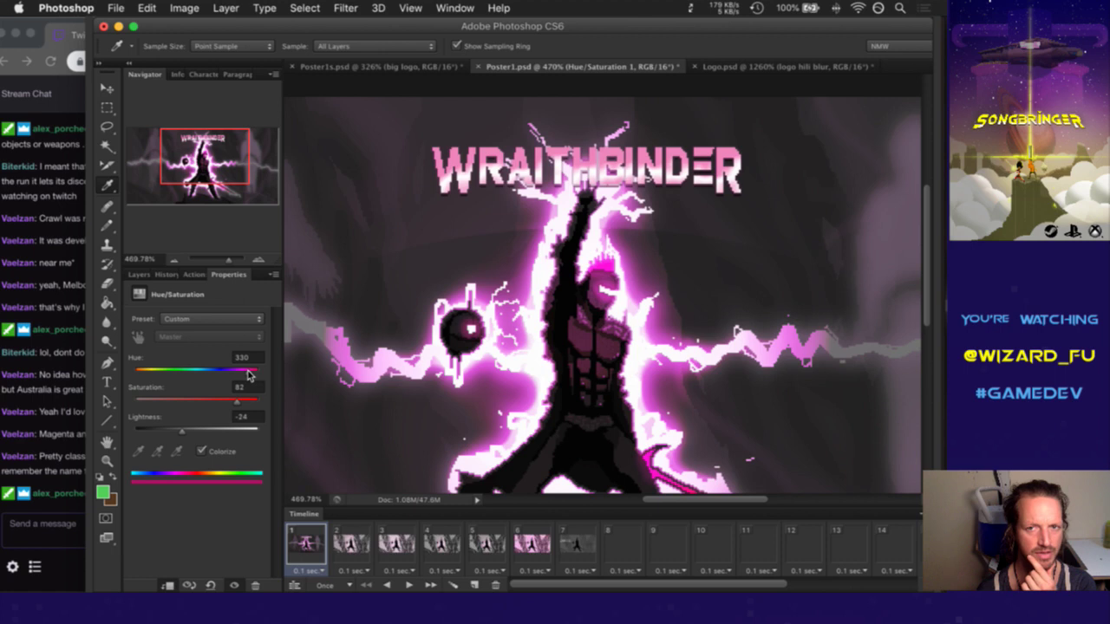
left_click_drag(250, 376, 199, 375)
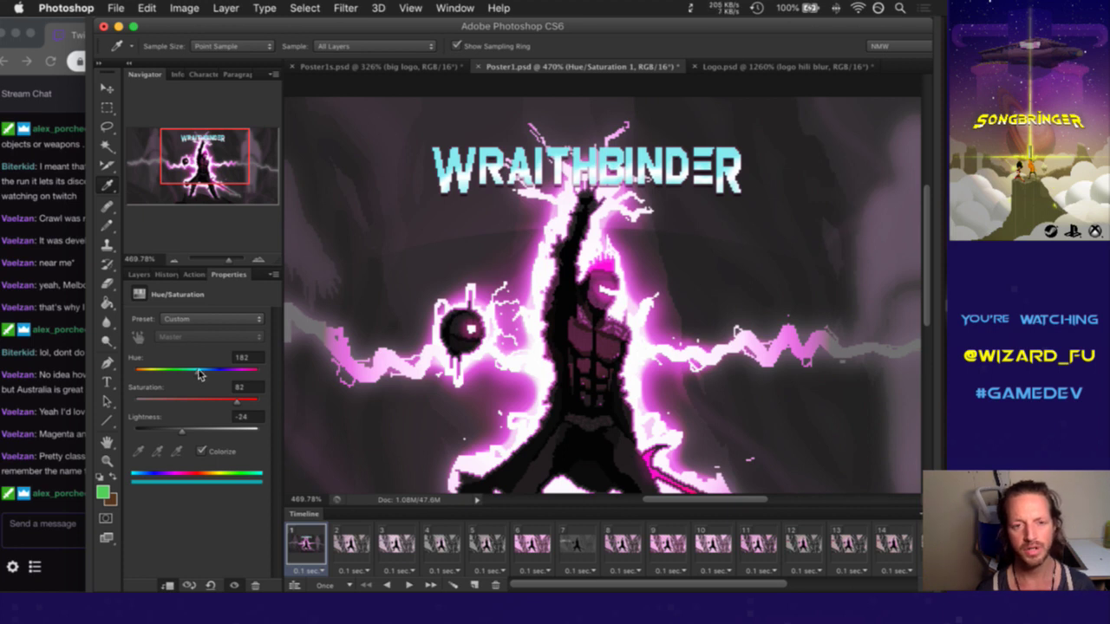
Open the Calculator app and enter 303 as the starting hue value
key("super+Tab")
key("Tab")
key("super+Tab")
key("super+shift+Tab")
key("super+shift+Tab")
key("super+shift+Tab")
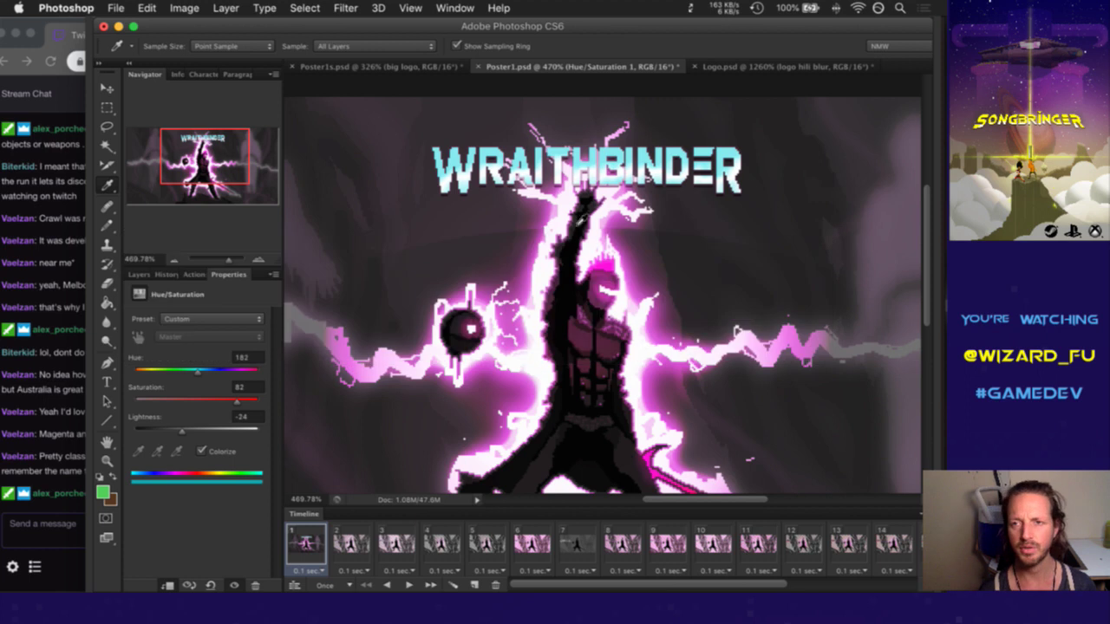
key("F4")
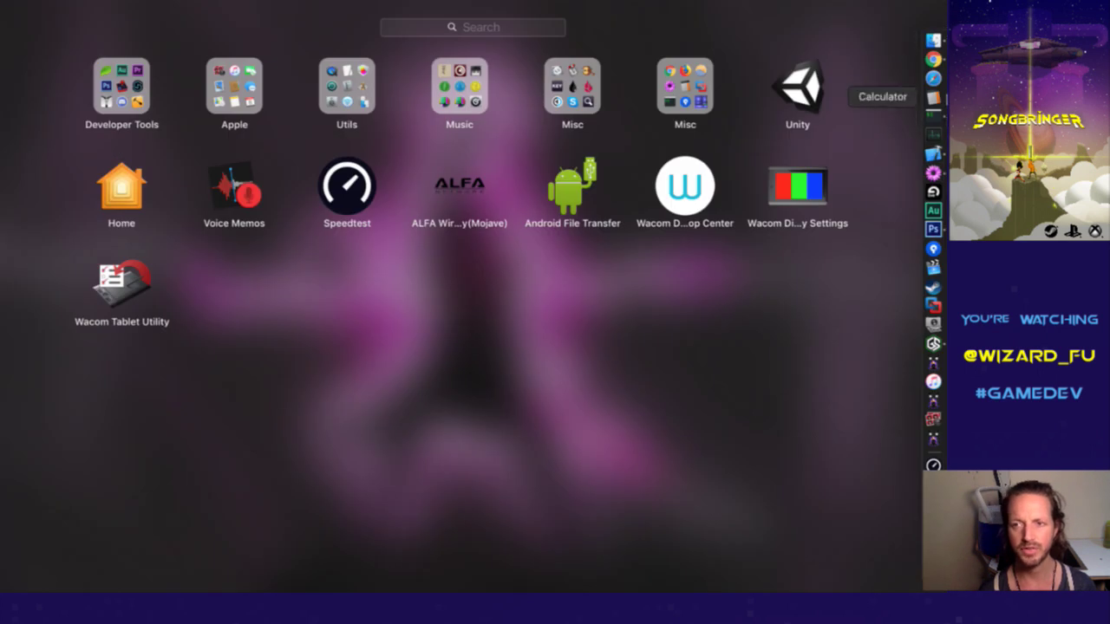
left_click(934, 97)
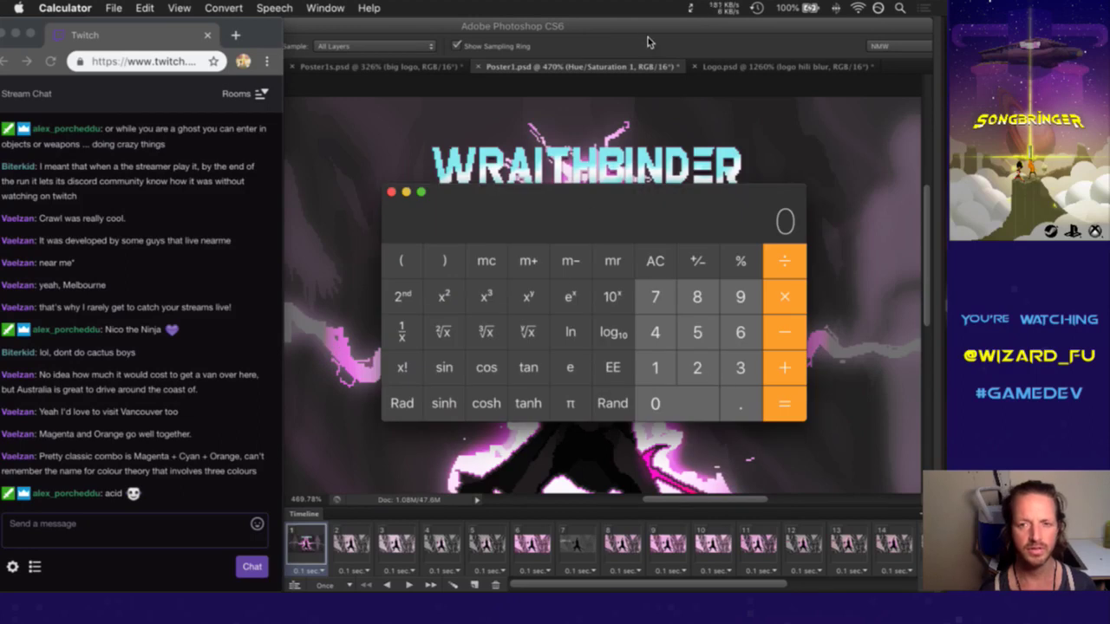
type("303")
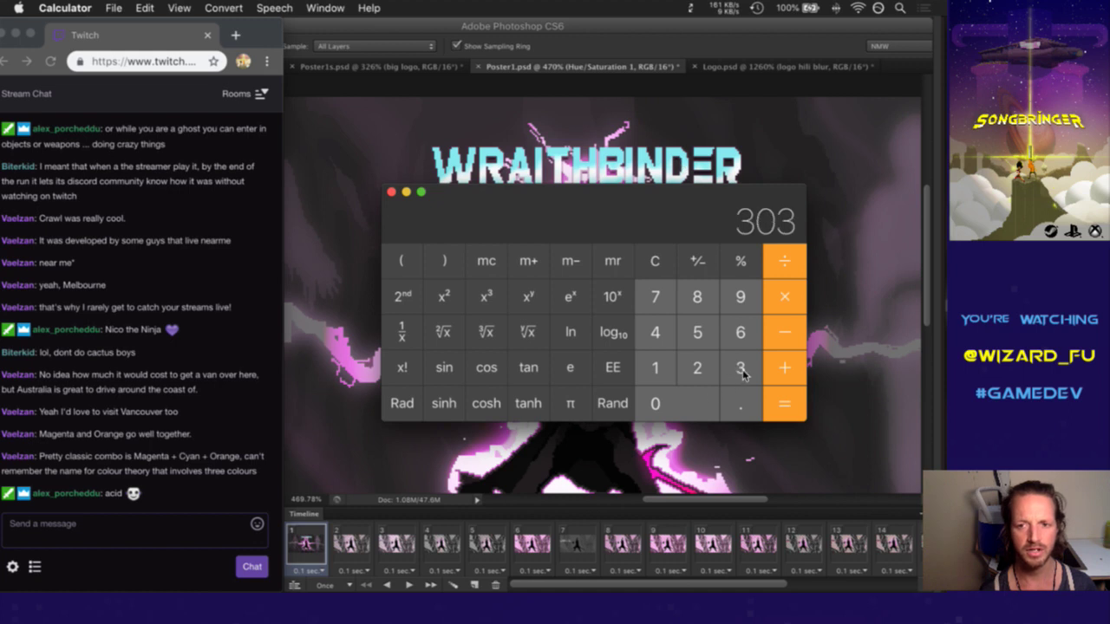
Return to Photoshop, sample the magenta glow beside the figure's torso as the foreground color, and check its hue in the color picker
left_click(668, 47)
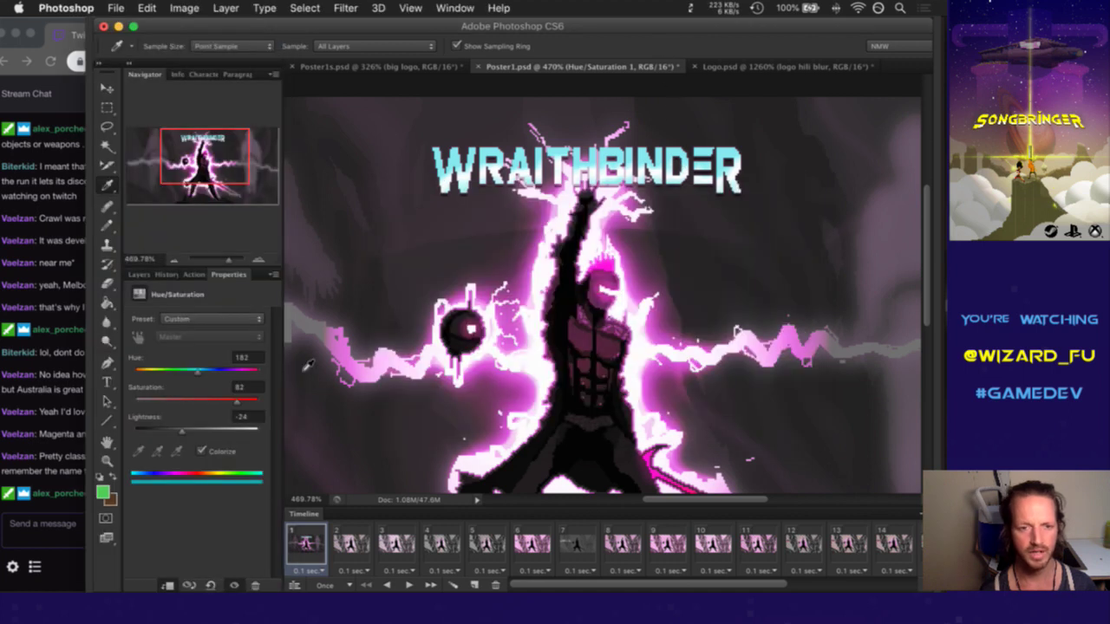
left_click(525, 387)
left_click(102, 493)
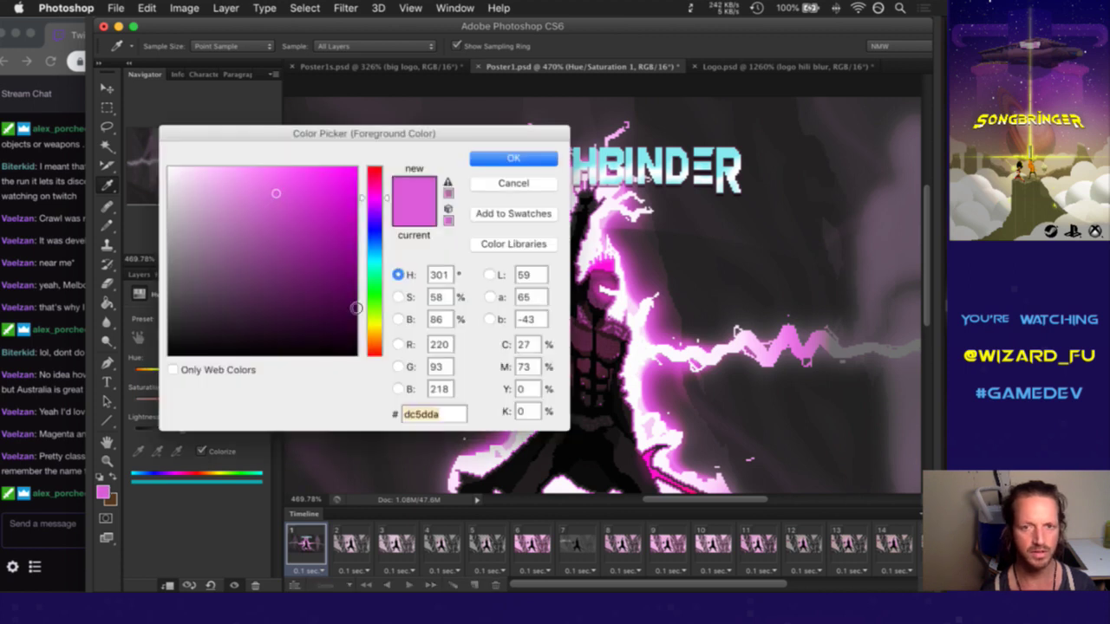
left_click(512, 183)
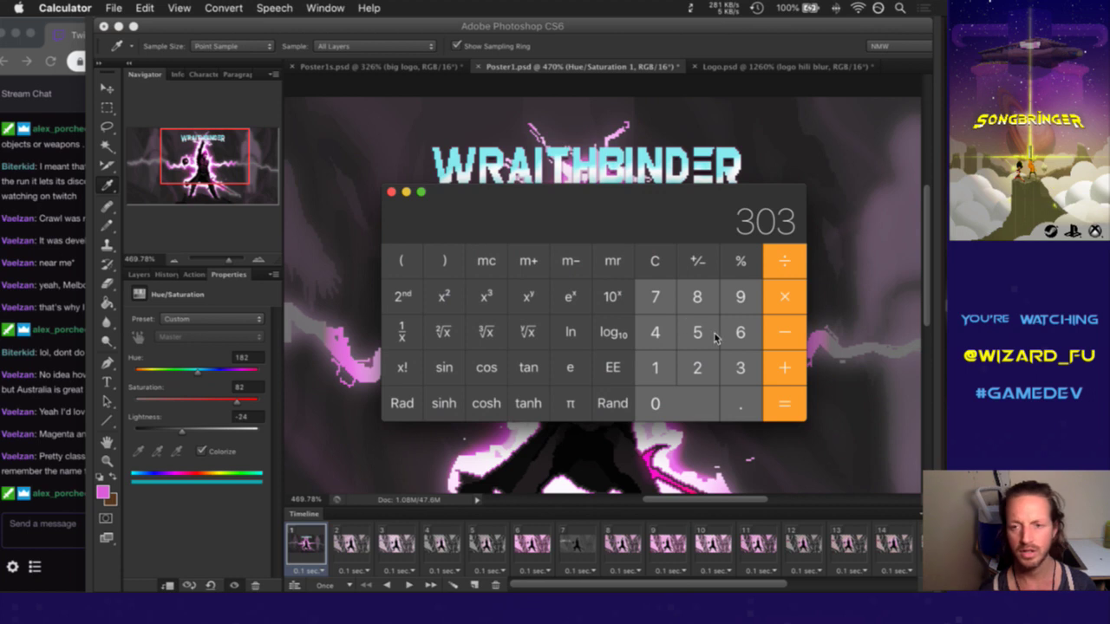
Subtract 120 from the 303 in Calculator and copy the result
left_click(789, 333)
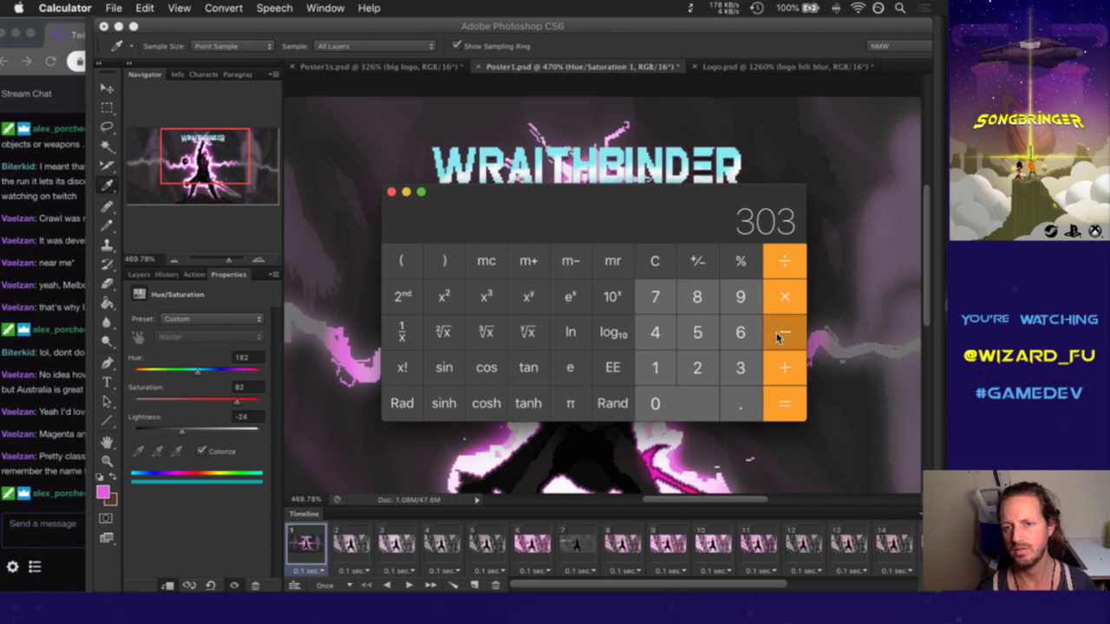
left_click(672, 366)
left_click(698, 367)
left_click(701, 404)
left_click(784, 406)
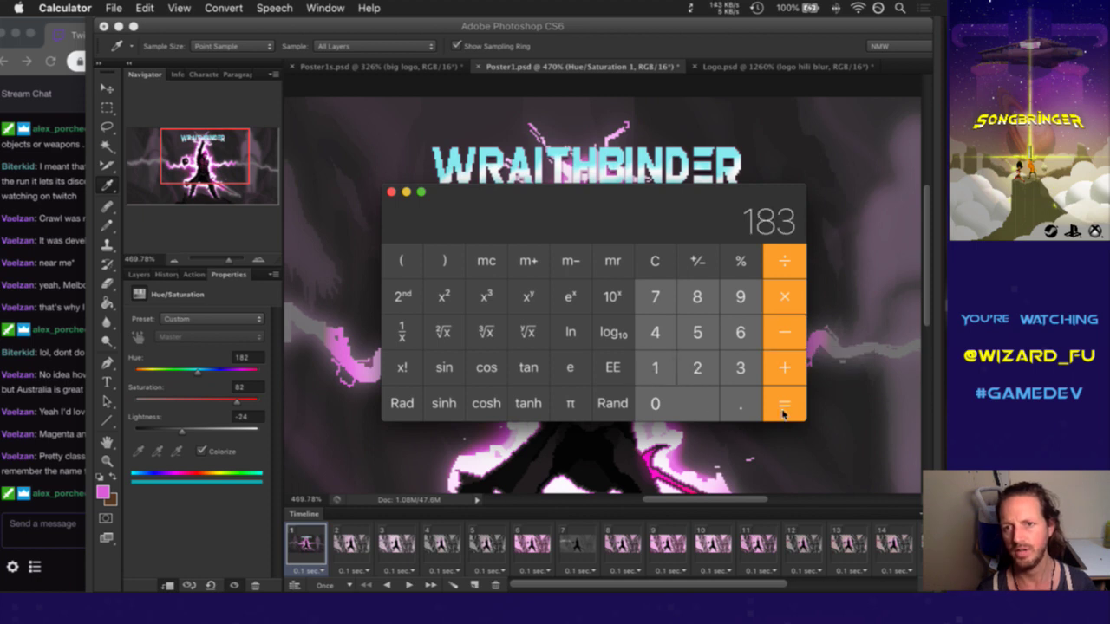
key("super+c")
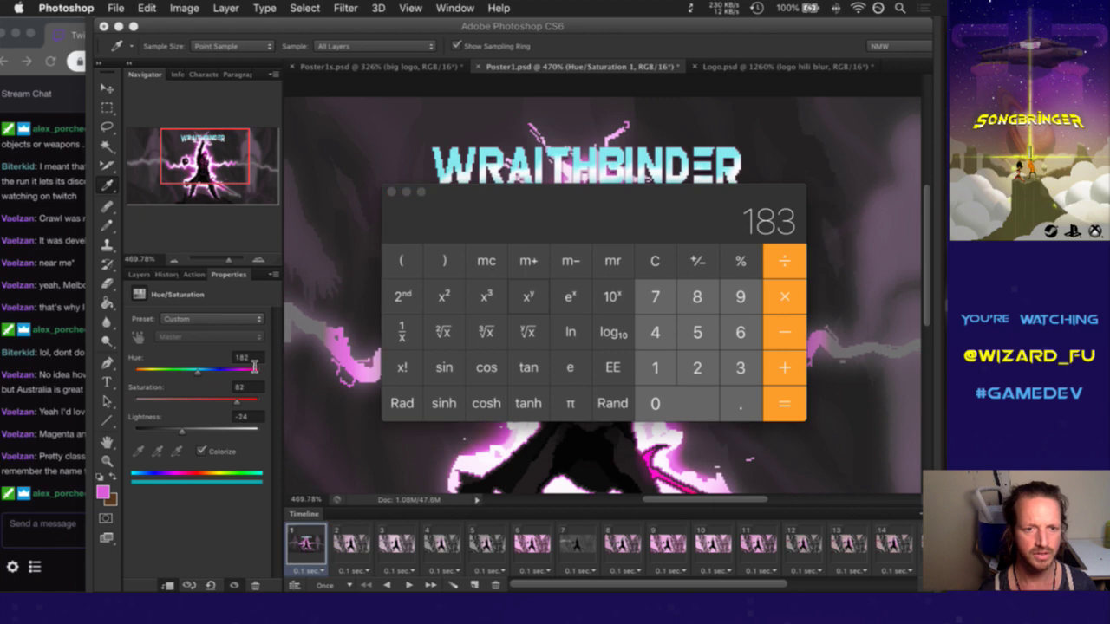
Set the hue of the logo's Hue/Saturation 1 adjustment to the copied value 183 and save the poster
left_click(260, 355)
left_click(250, 361)
key("super+v")
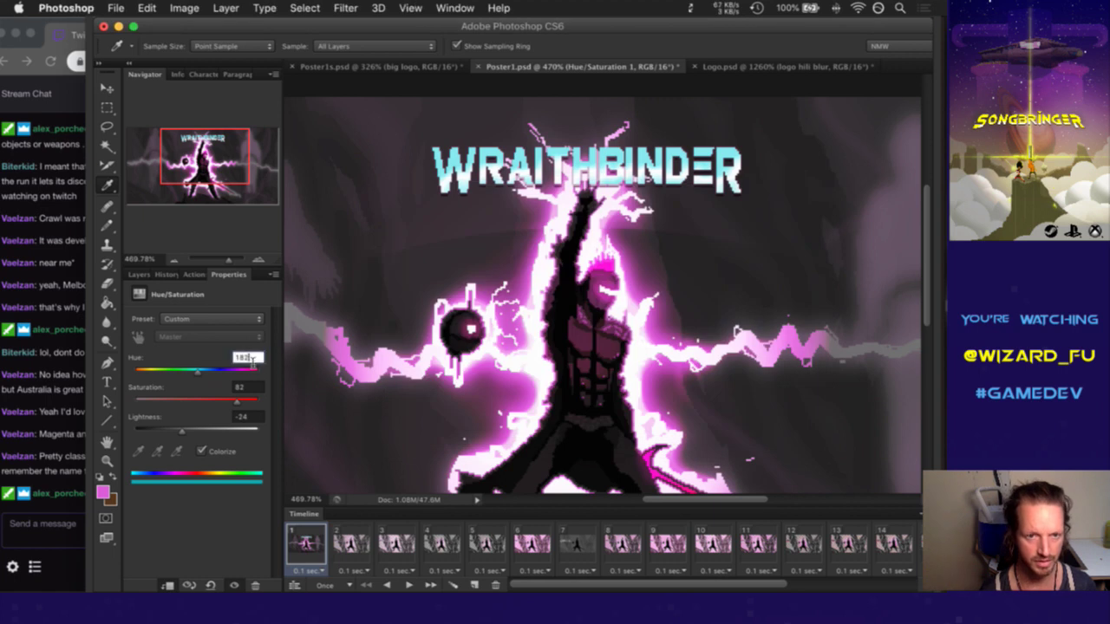
key("Return")
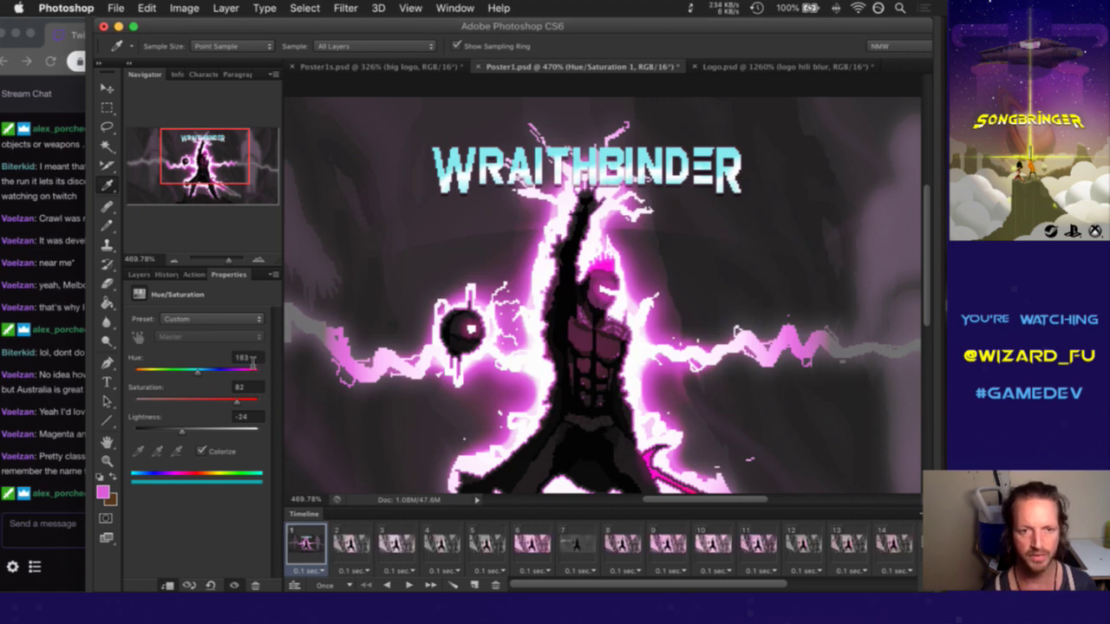
left_click(140, 275)
key("super+s")
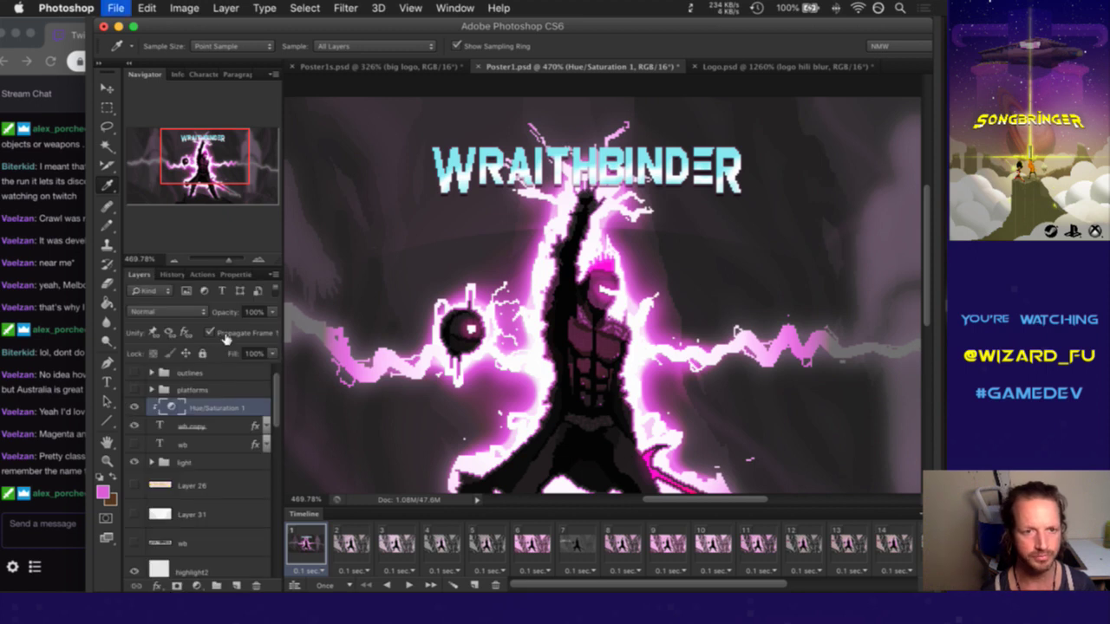
Duplicate the Hue/Saturation 1 layer, clip the copy to the logo text, and set the copy's hue to 33
key("super+j")
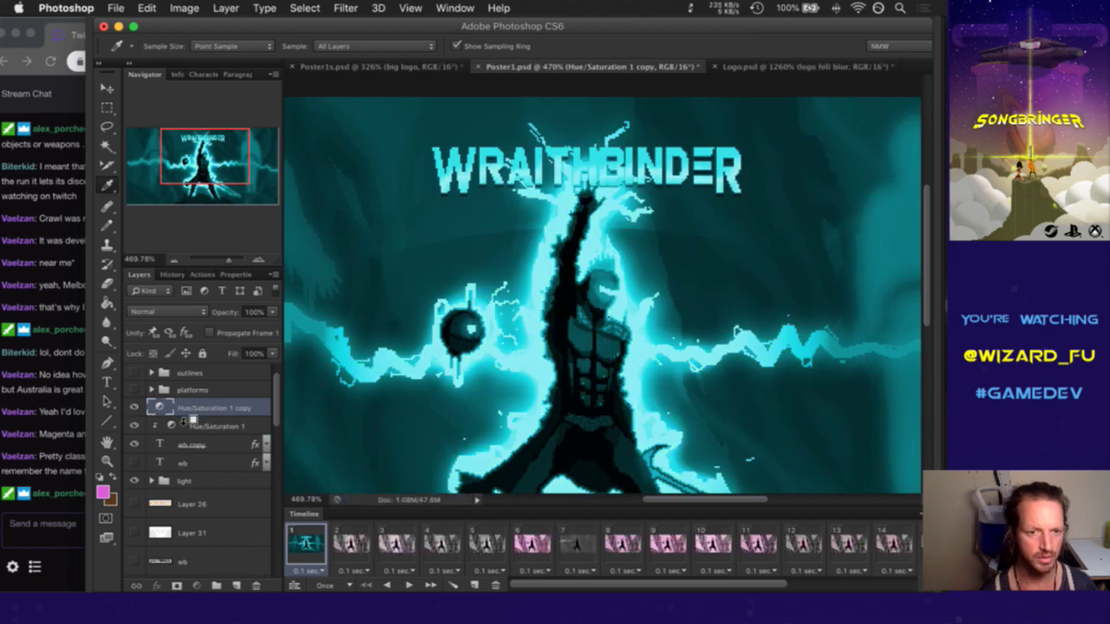
left_click(181, 417, "alt")
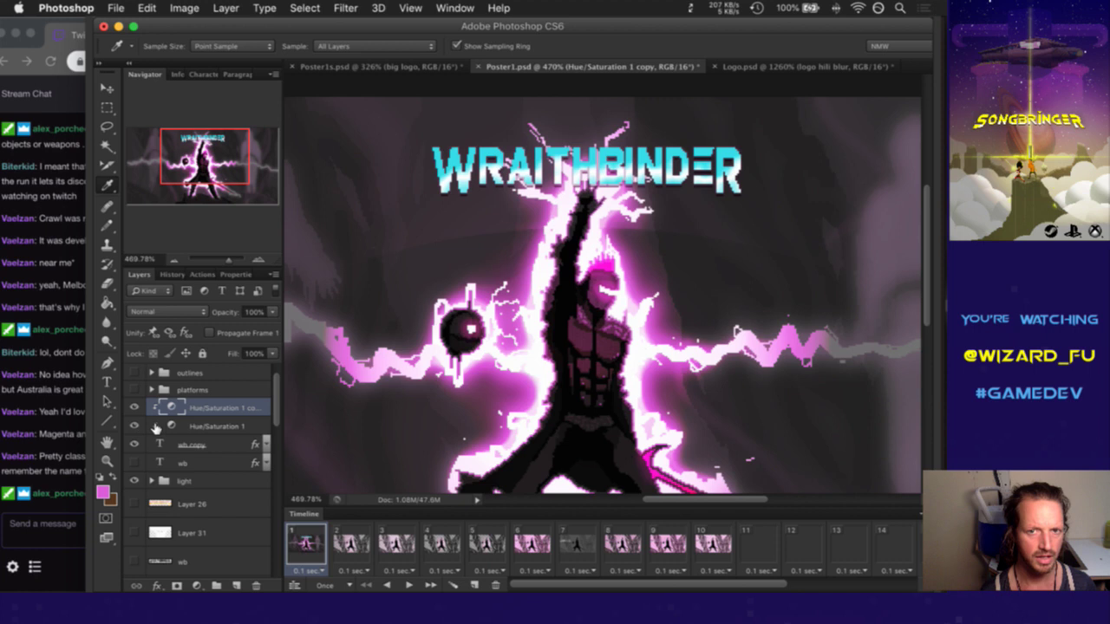
double_click(168, 406)
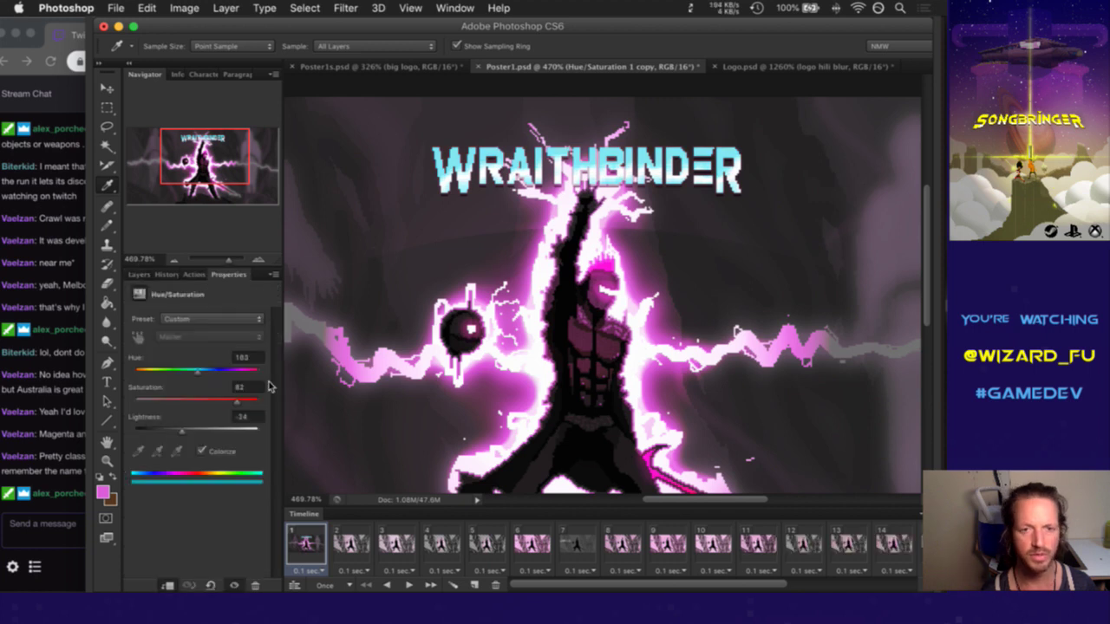
left_click(148, 372)
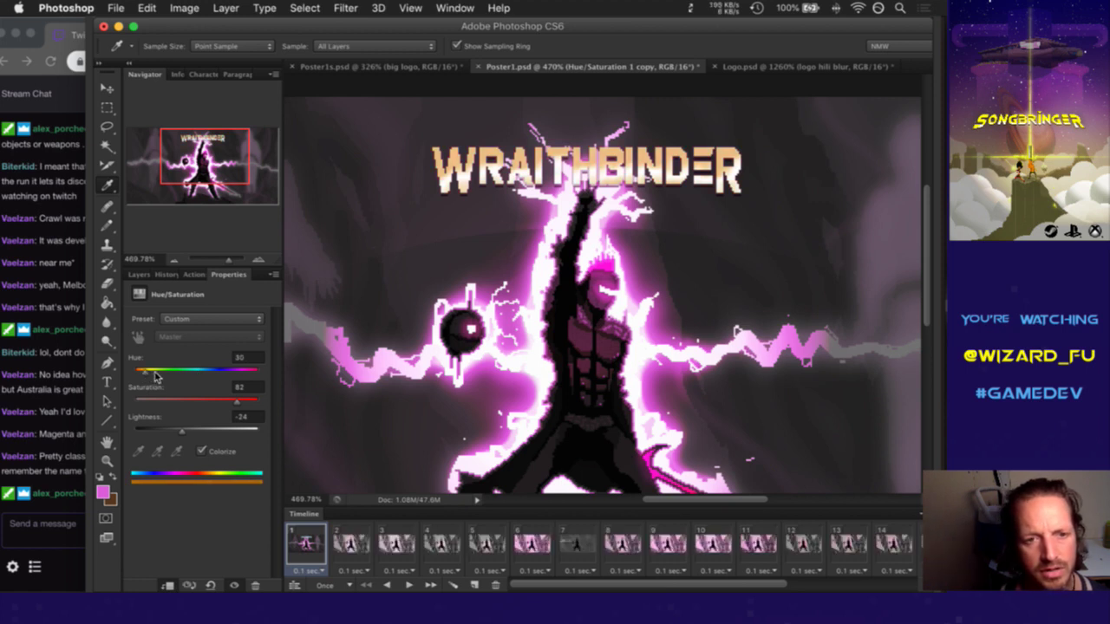
left_click(249, 358)
key("Up")
key("Up")
key("Up")
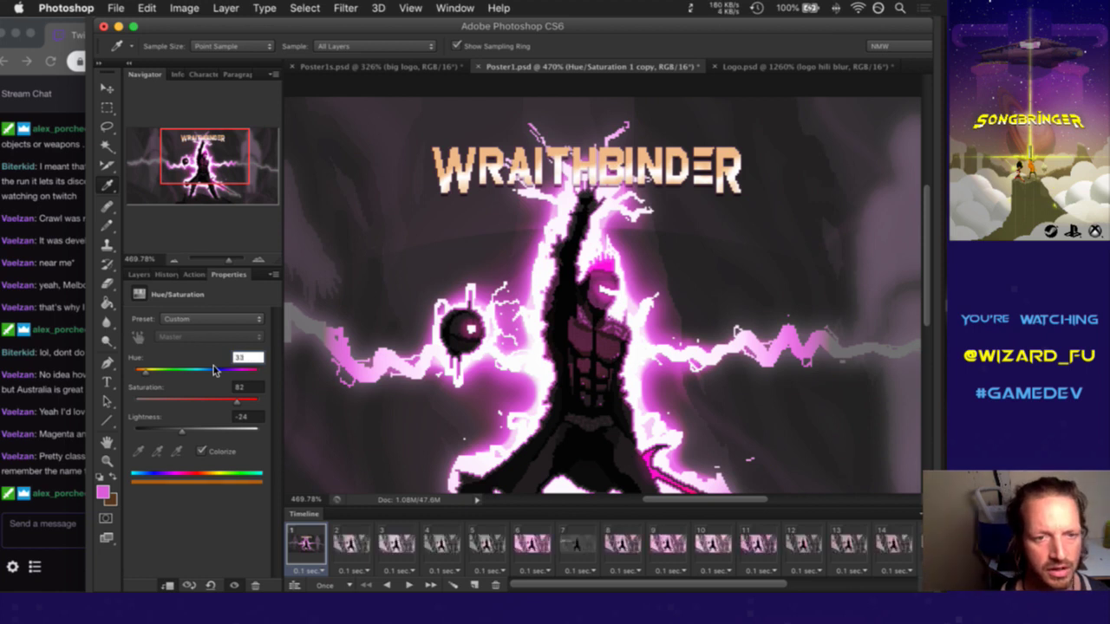
key("Return")
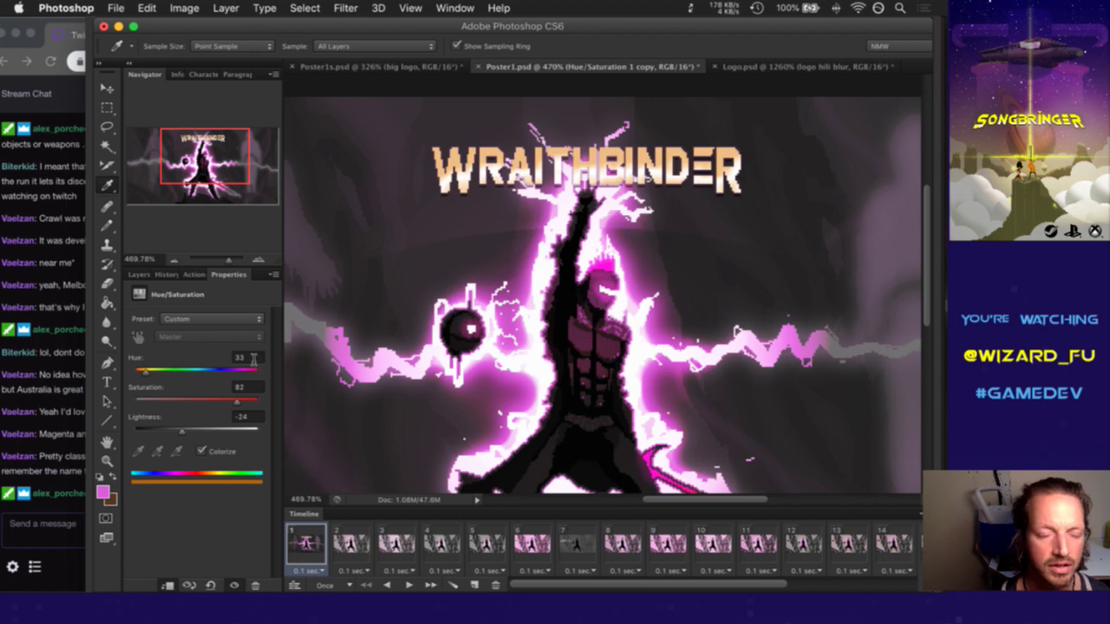
Try a calculation starting with 270 in Calculator, clear it, and return to Photoshop
key("super+Tab")
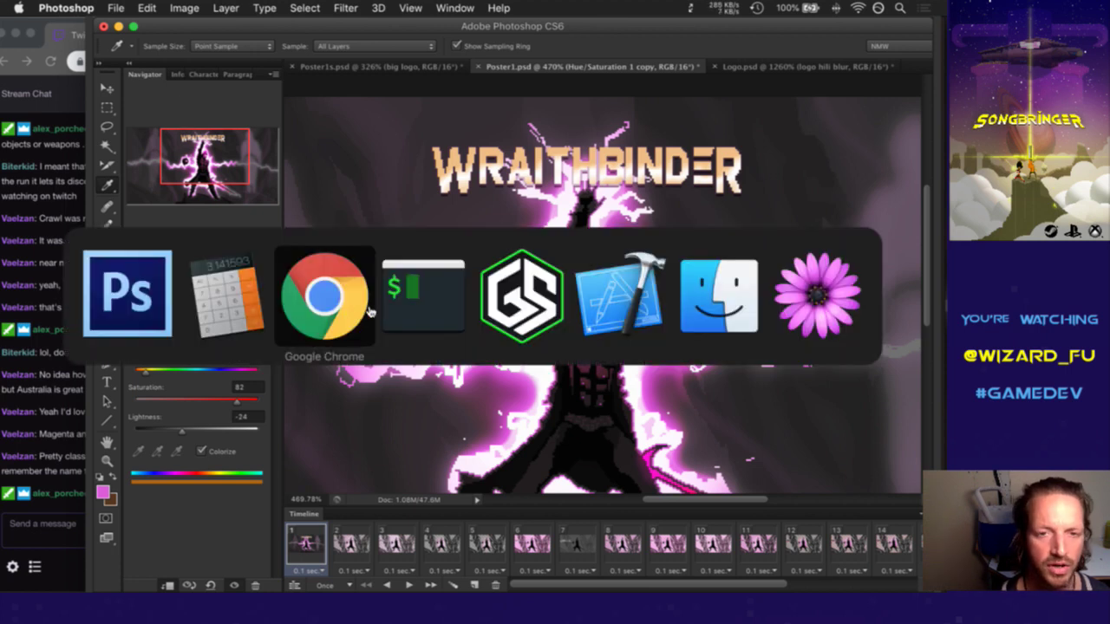
left_click(252, 290)
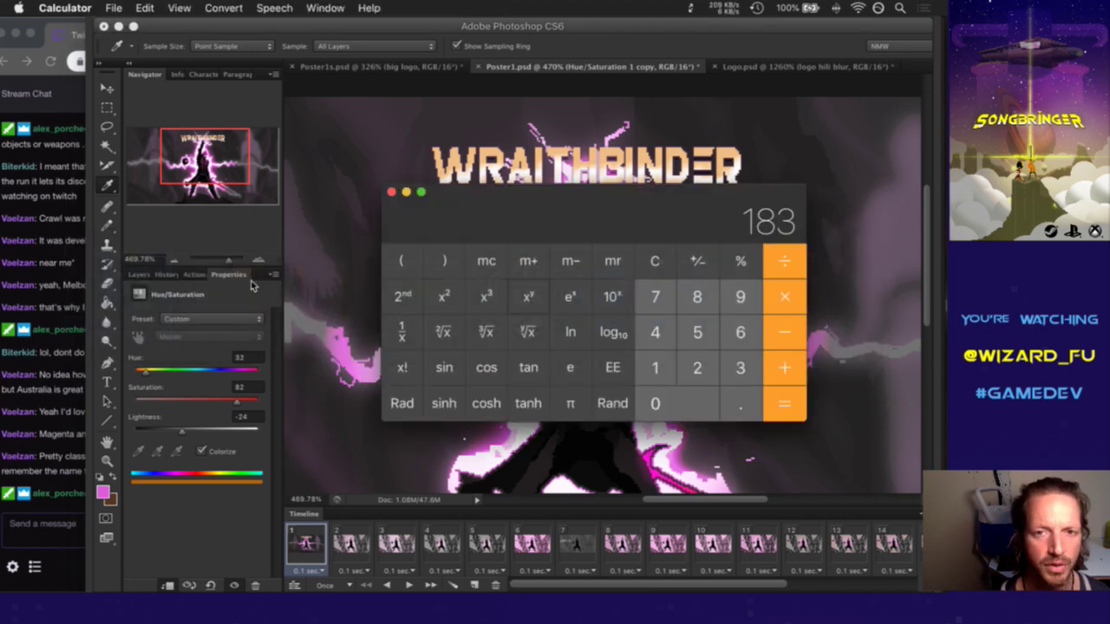
left_click(666, 269)
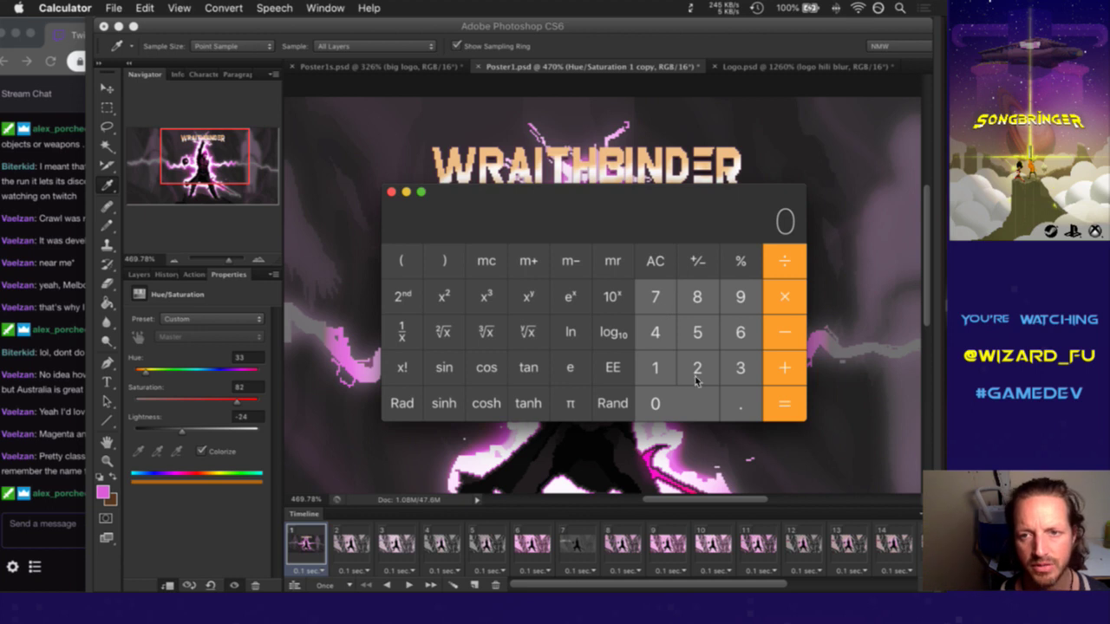
type("270")
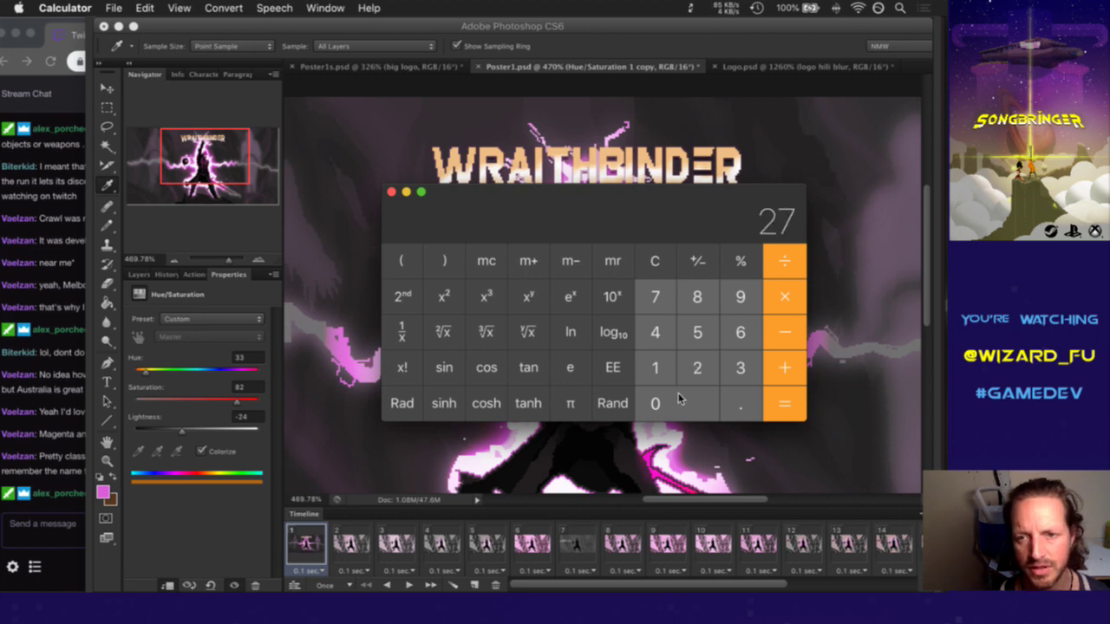
left_click(786, 264)
left_click(737, 366)
type("0")
key("Return")
left_click(657, 264)
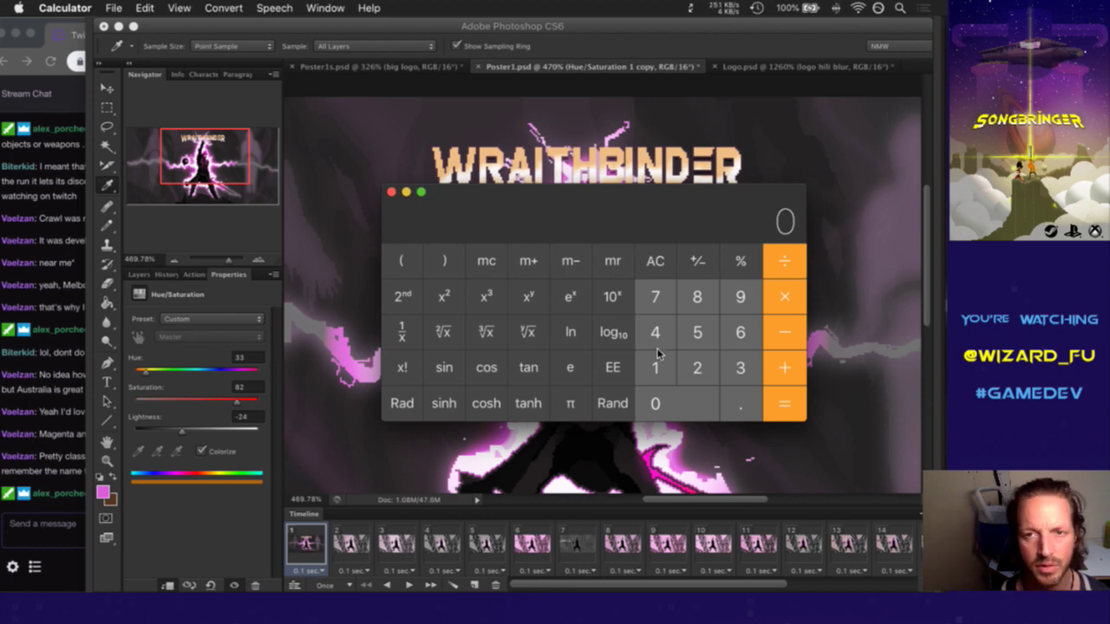
left_click(656, 47)
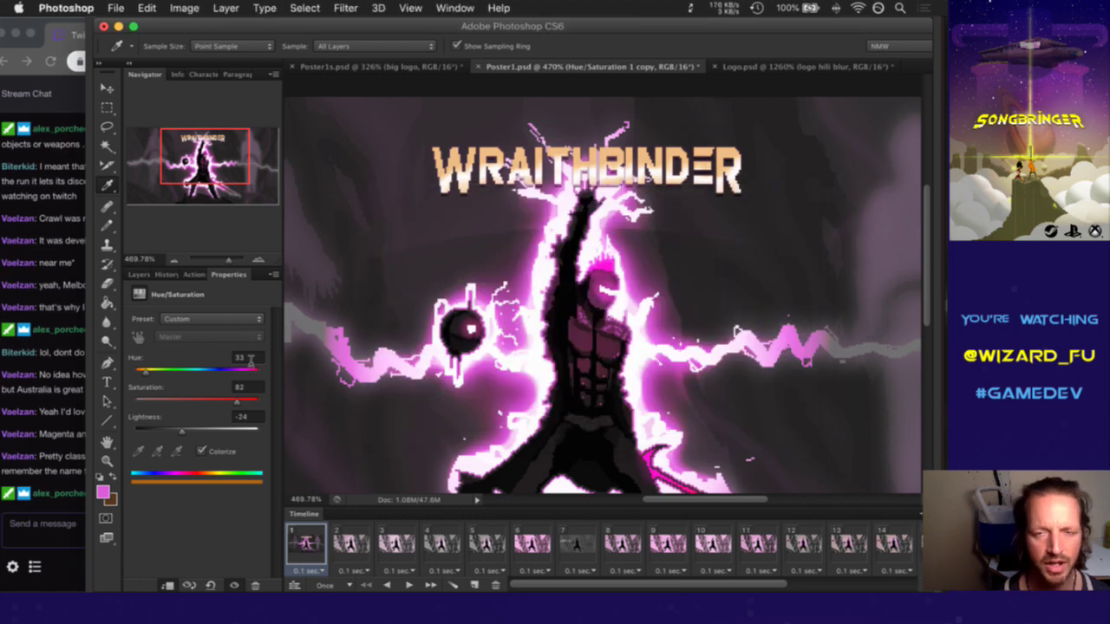
Compare the plain, cyan and orange logo versions by toggling the Hue/Saturation layers, keep the orange copy visible, and save the poster
key("super+s")
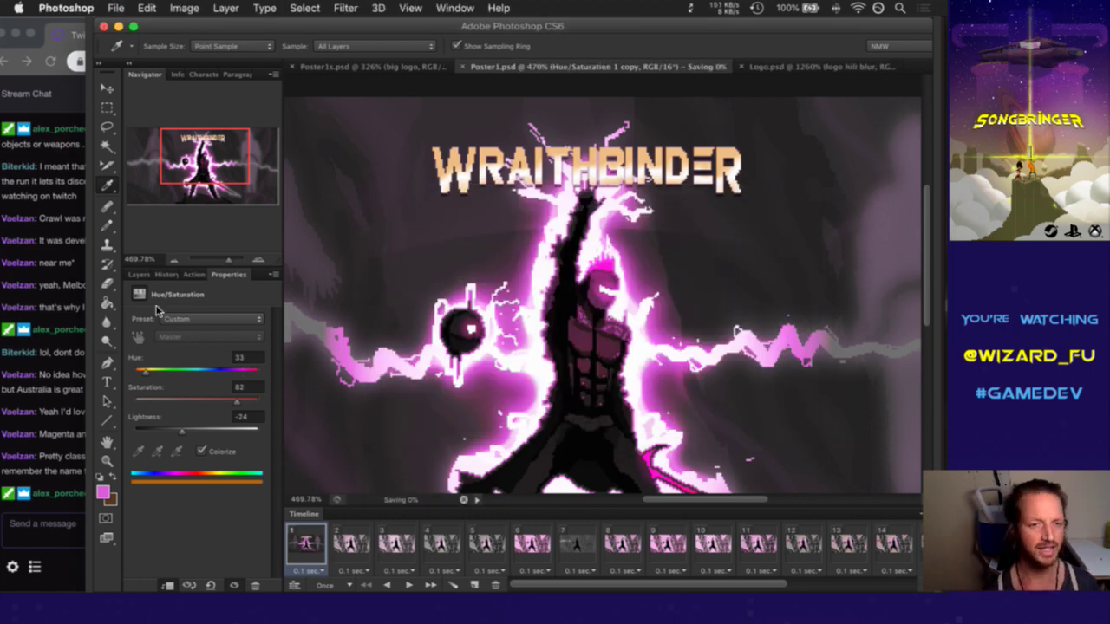
left_click(139, 274)
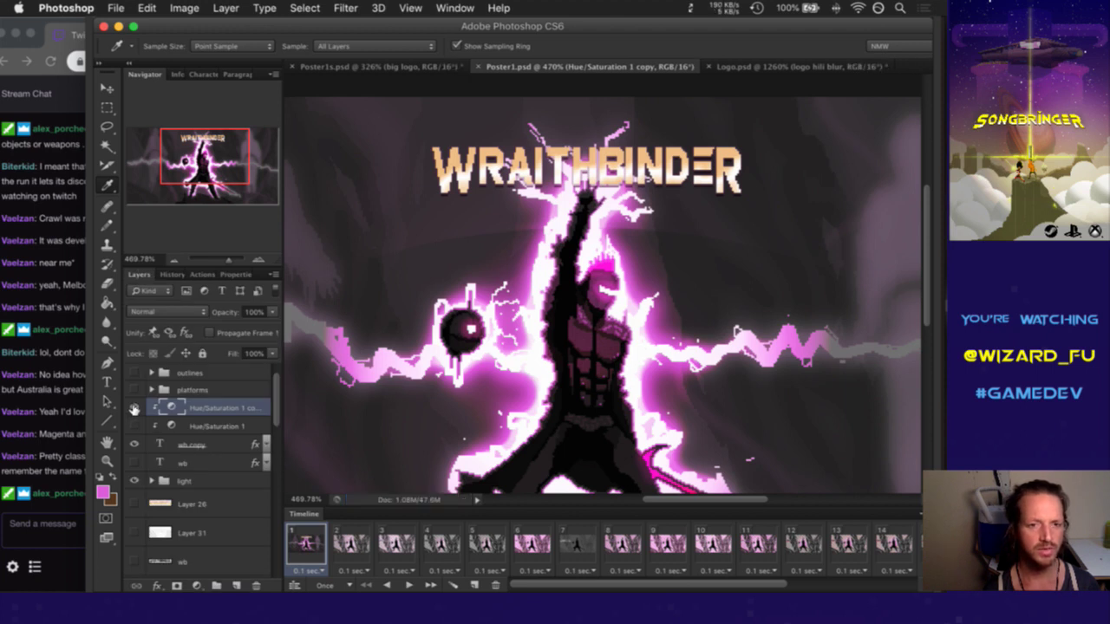
left_click(134, 408)
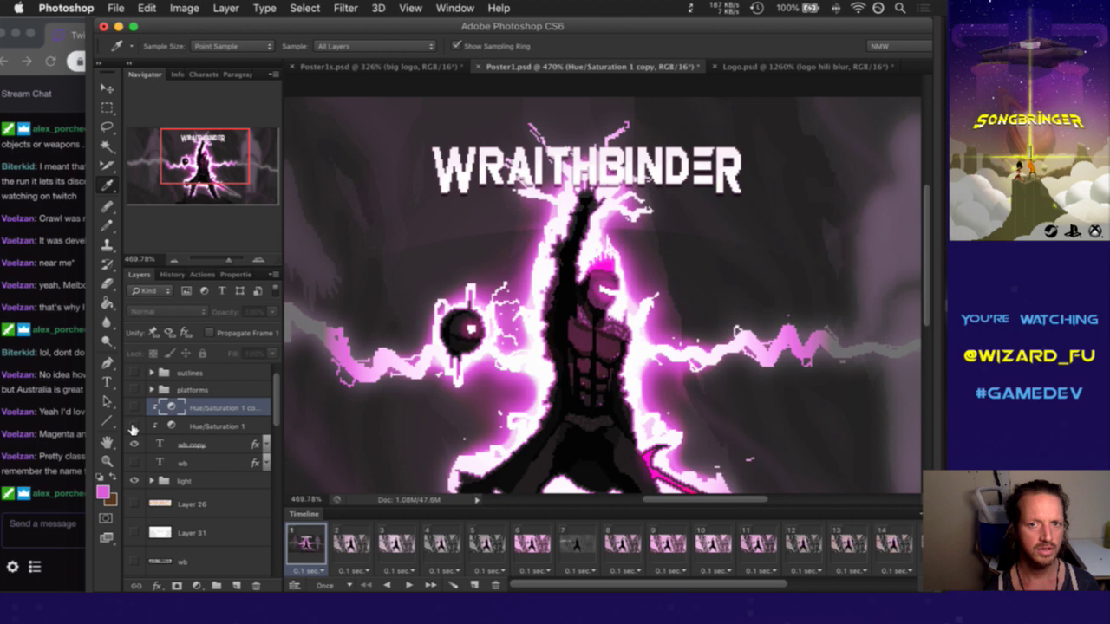
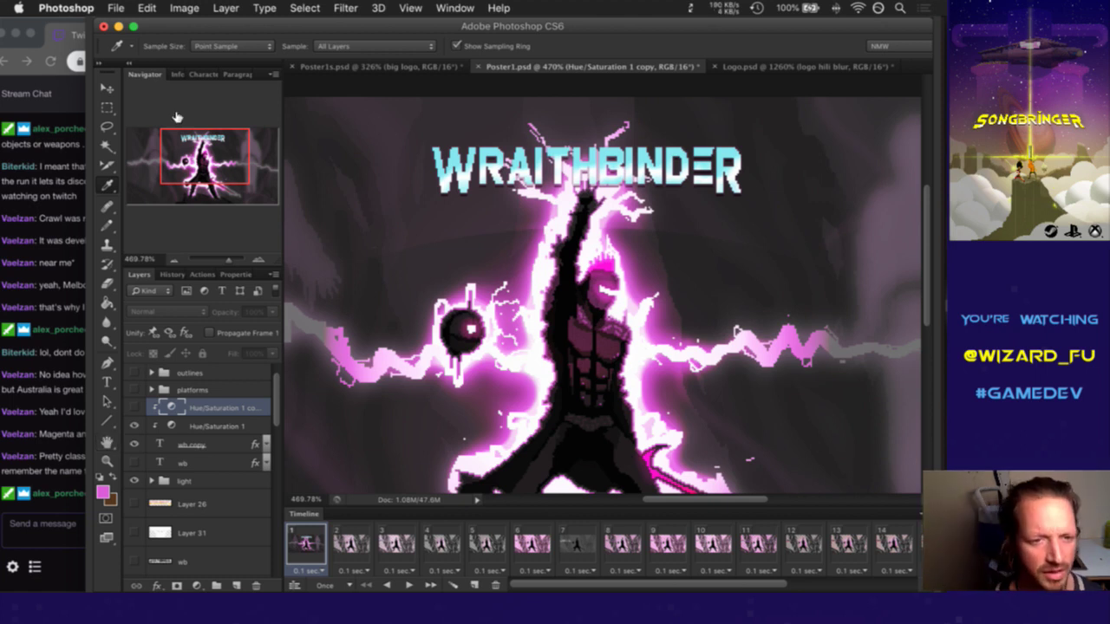
left_click(135, 425)
left_click(134, 408)
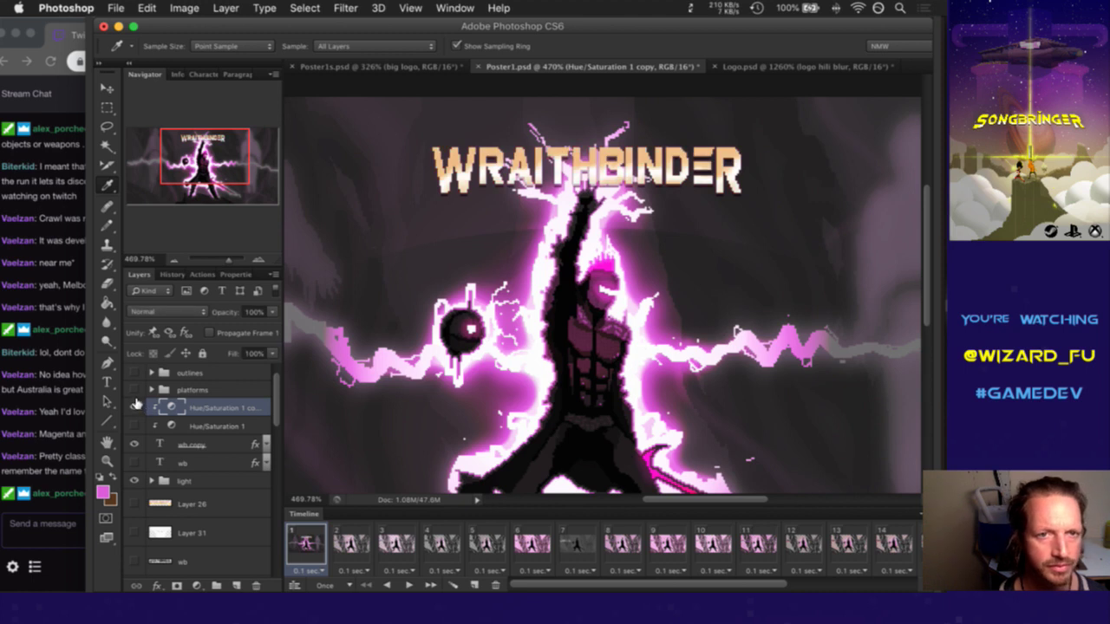
key("super+s")
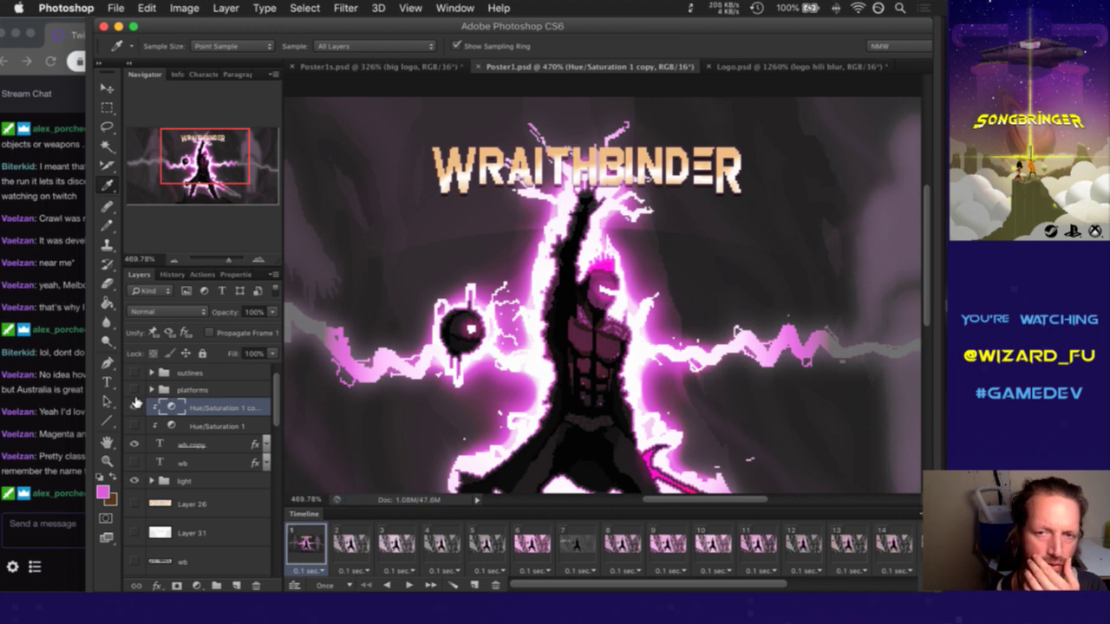
left_click(135, 404)
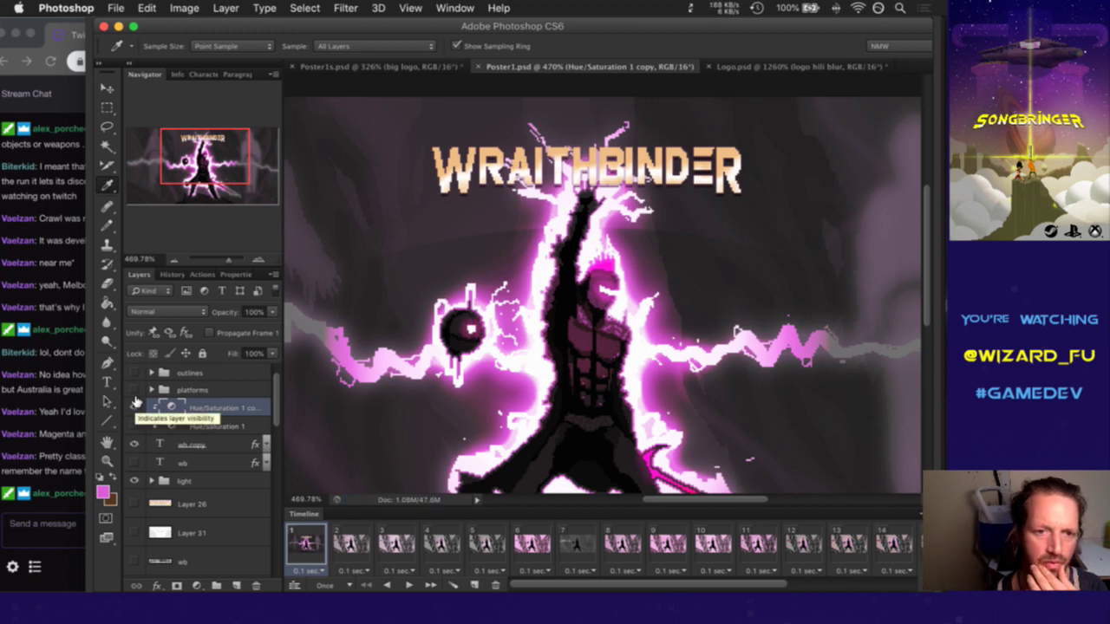
Preview the hidden wb text layer behind the logo, try moving the light group above the logo layers, and undo the move
left_click(134, 462)
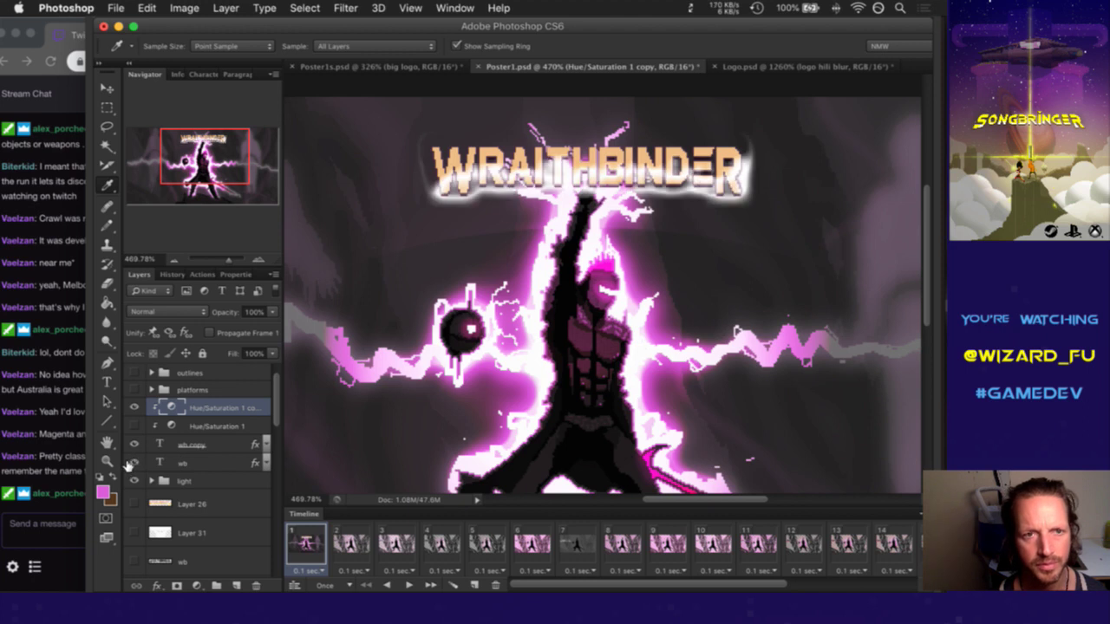
left_click(133, 462)
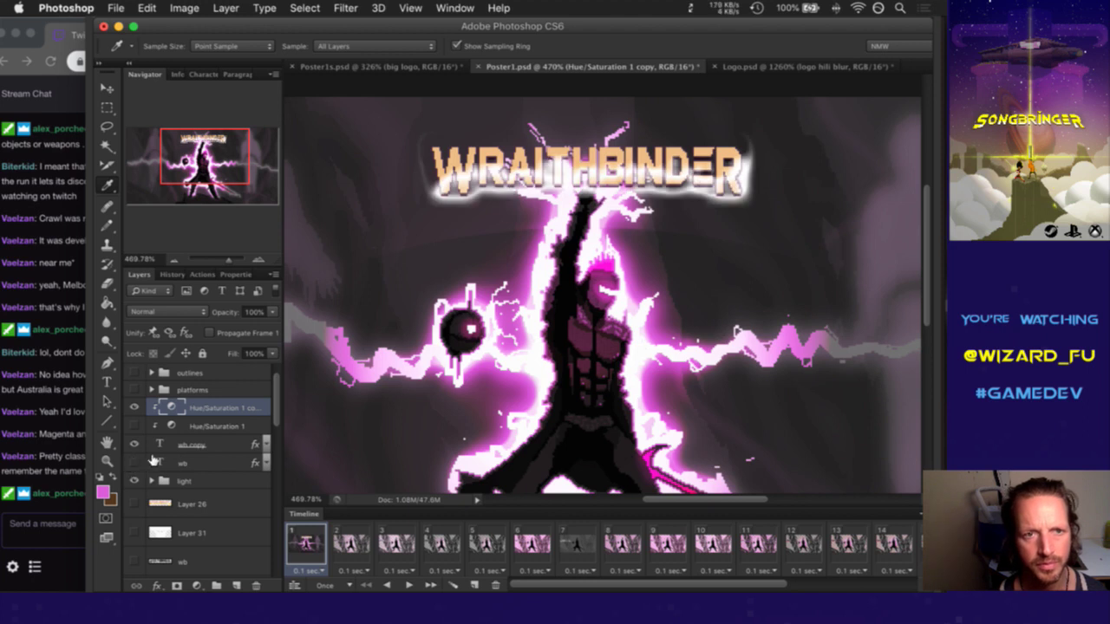
left_click(209, 463)
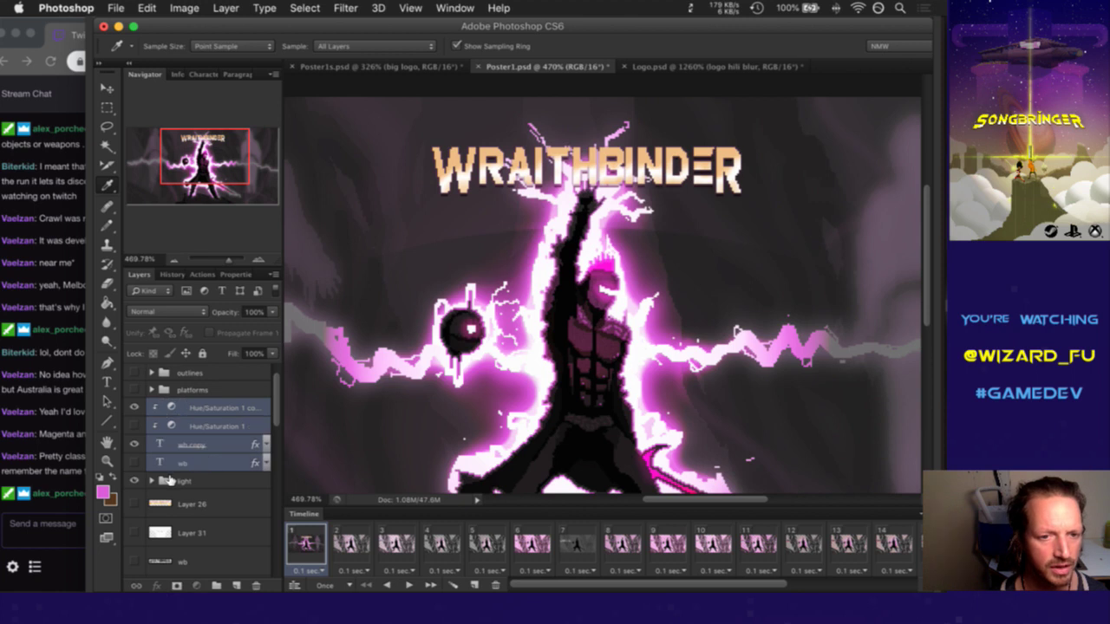
left_click(167, 480)
left_click_drag(164, 480, 176, 406)
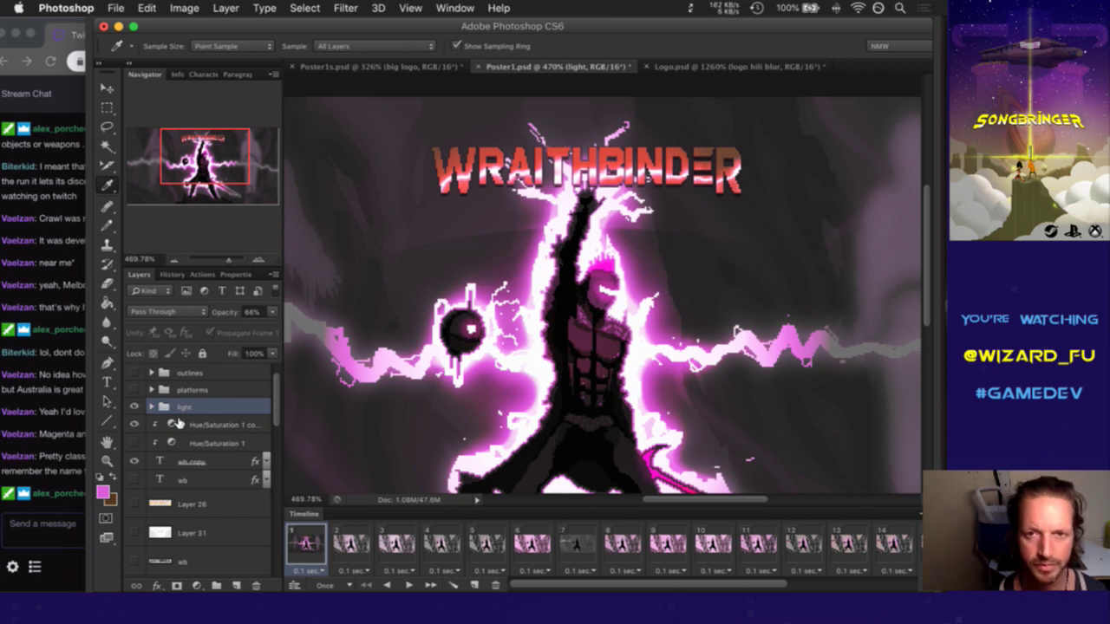
key("super+z")
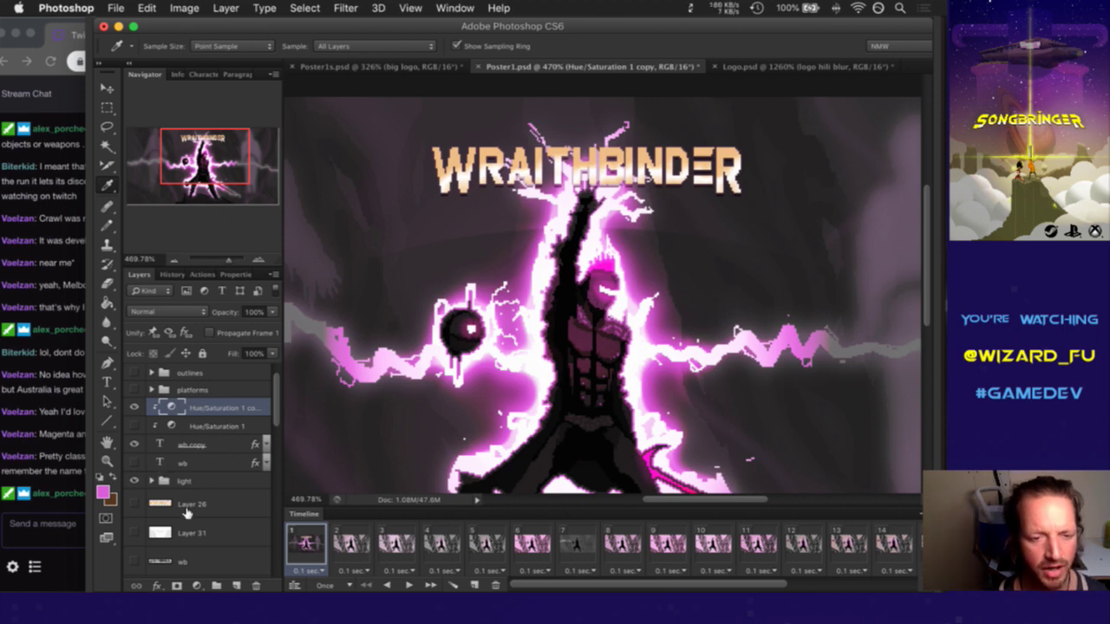
left_click(197, 587)
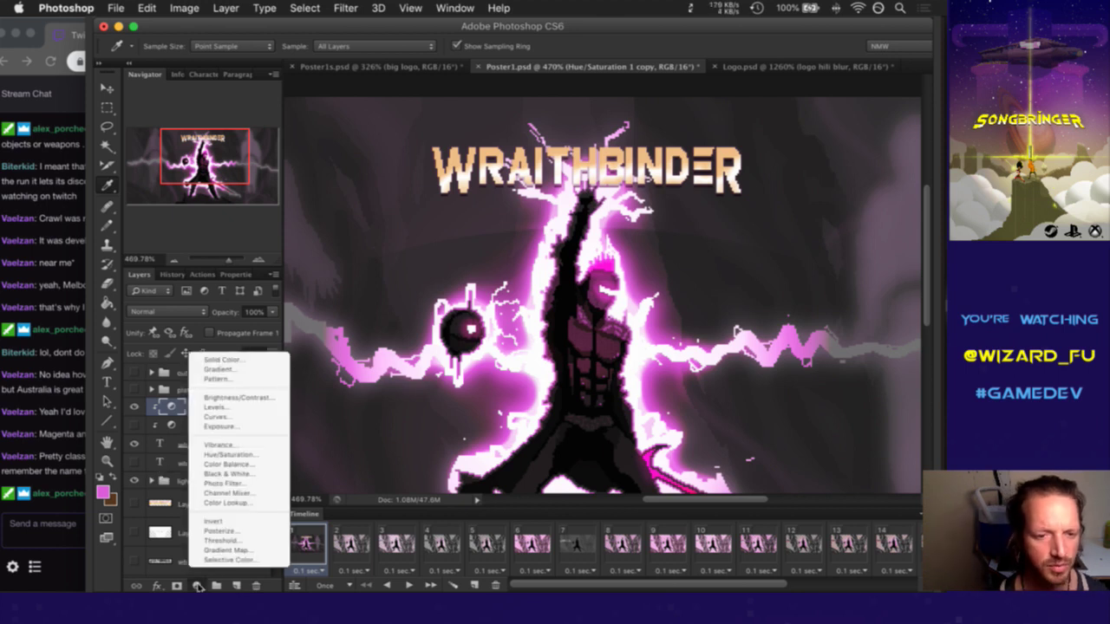
left_click(217, 416)
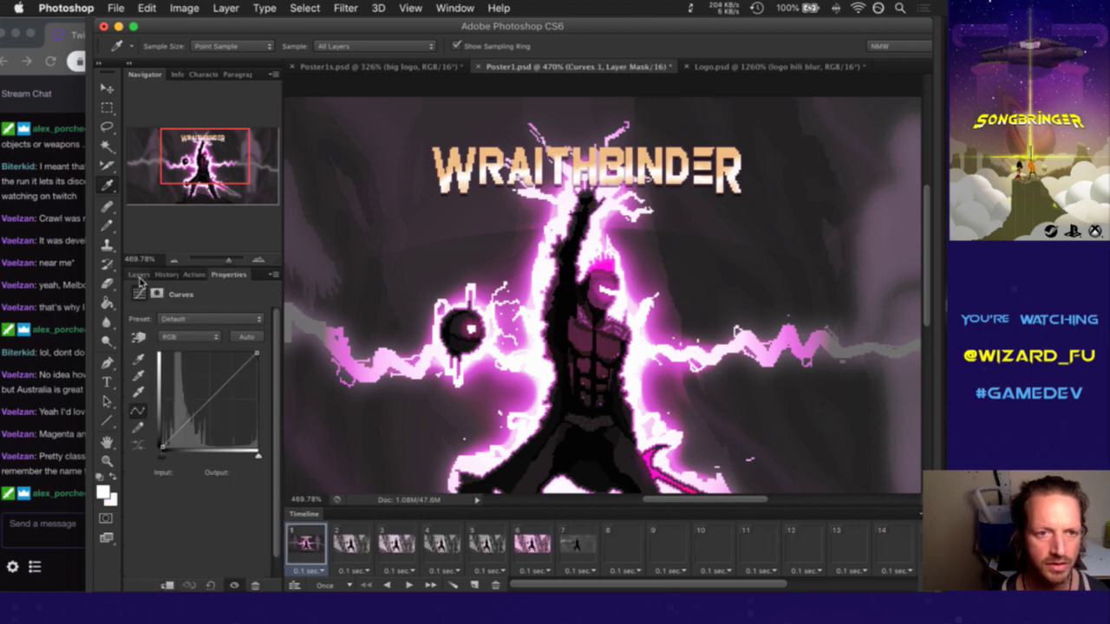
left_click(138, 275)
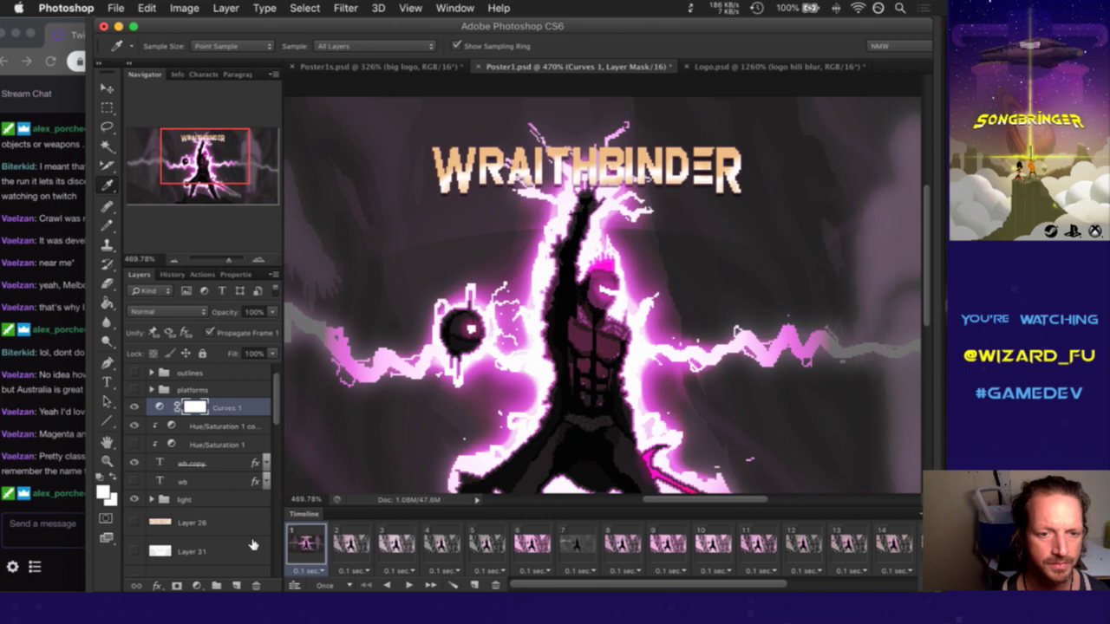
left_click(256, 585)
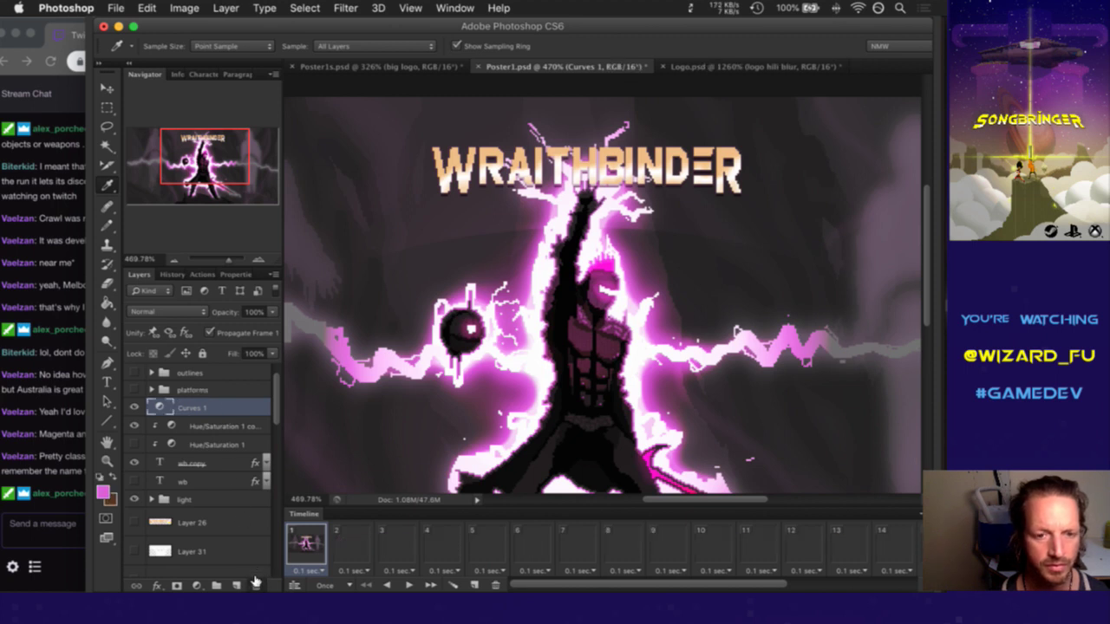
key("BackSpace")
Add a Levels adjustment layer above the Hue/Saturation 1 copy and set its black input level to 30
left_click(197, 586)
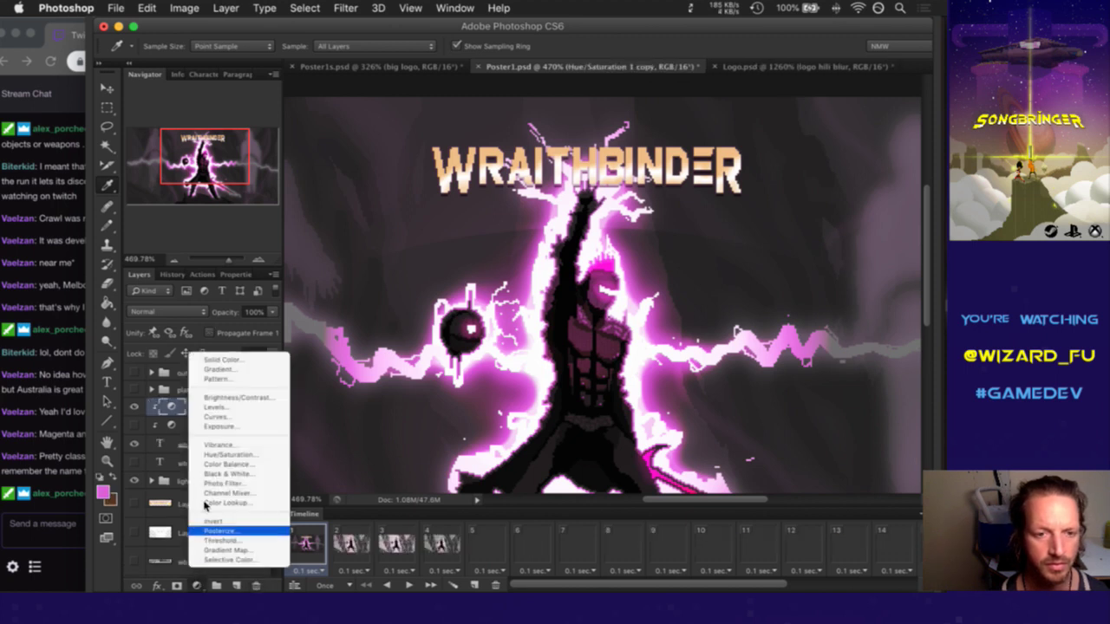
left_click(229, 407)
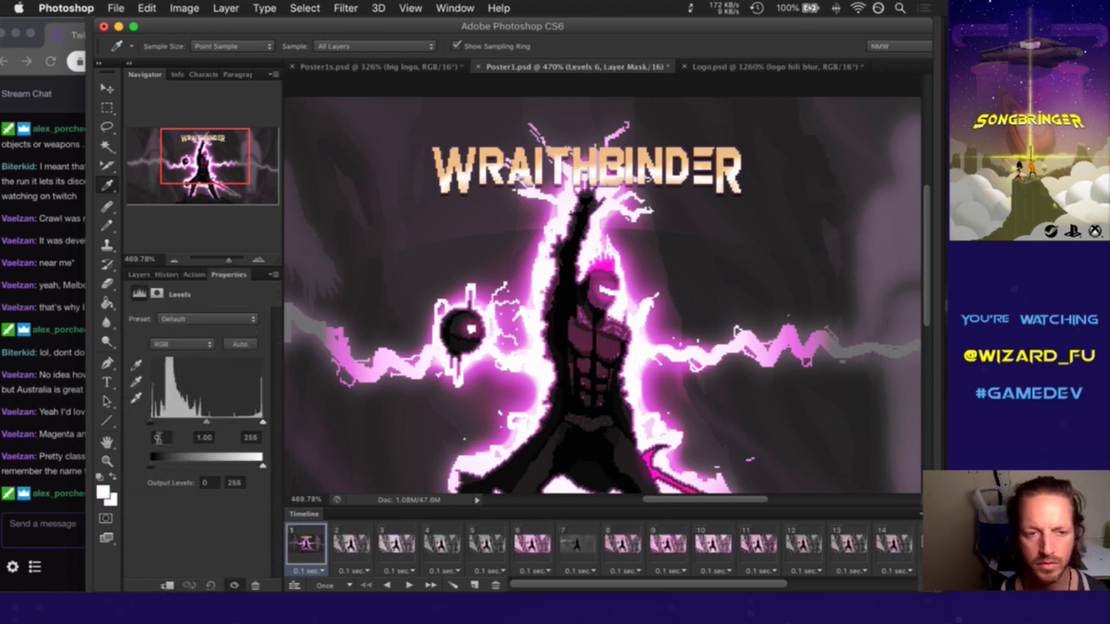
left_click_drag(151, 423, 159, 424)
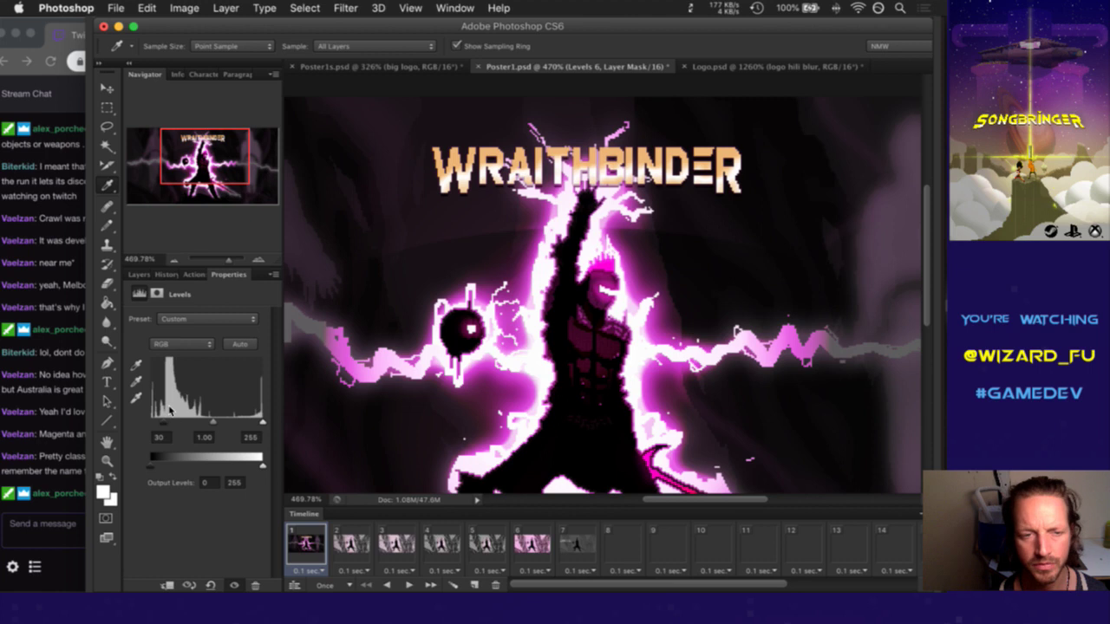
Clip the Levels adjustment to the logo text and delete its layer mask
left_click(139, 276)
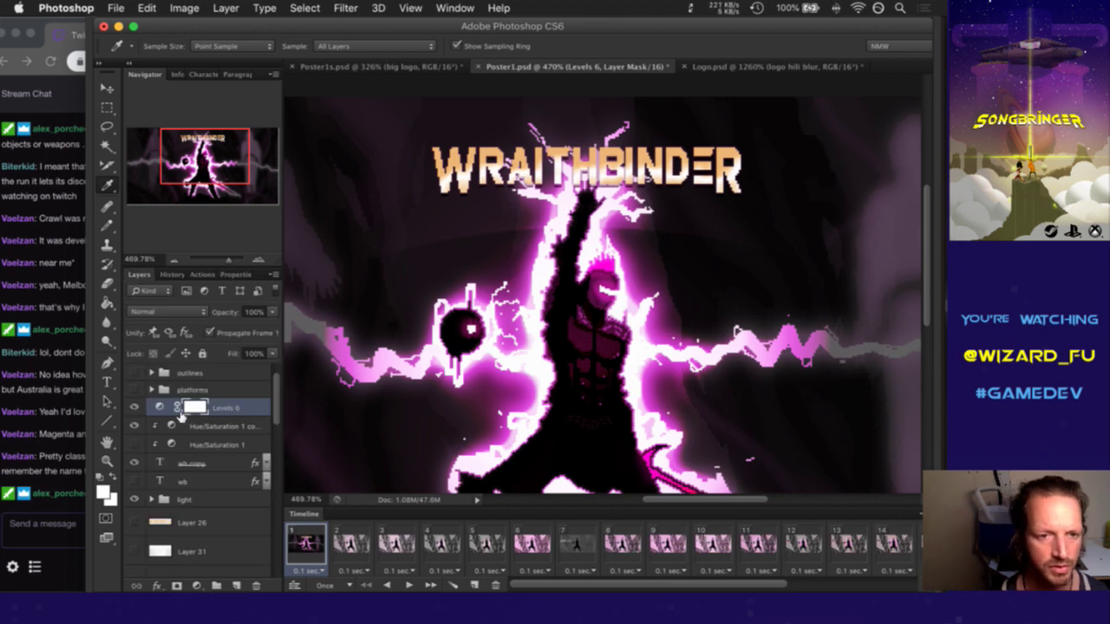
left_click(174, 419, "alt")
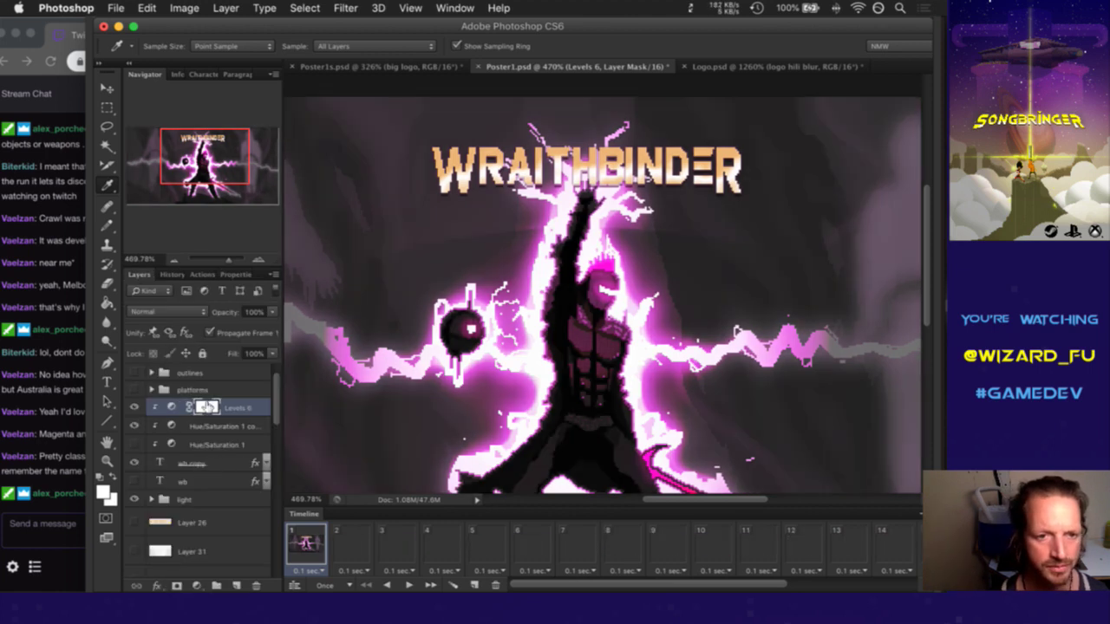
right_click(207, 407)
left_click(229, 431)
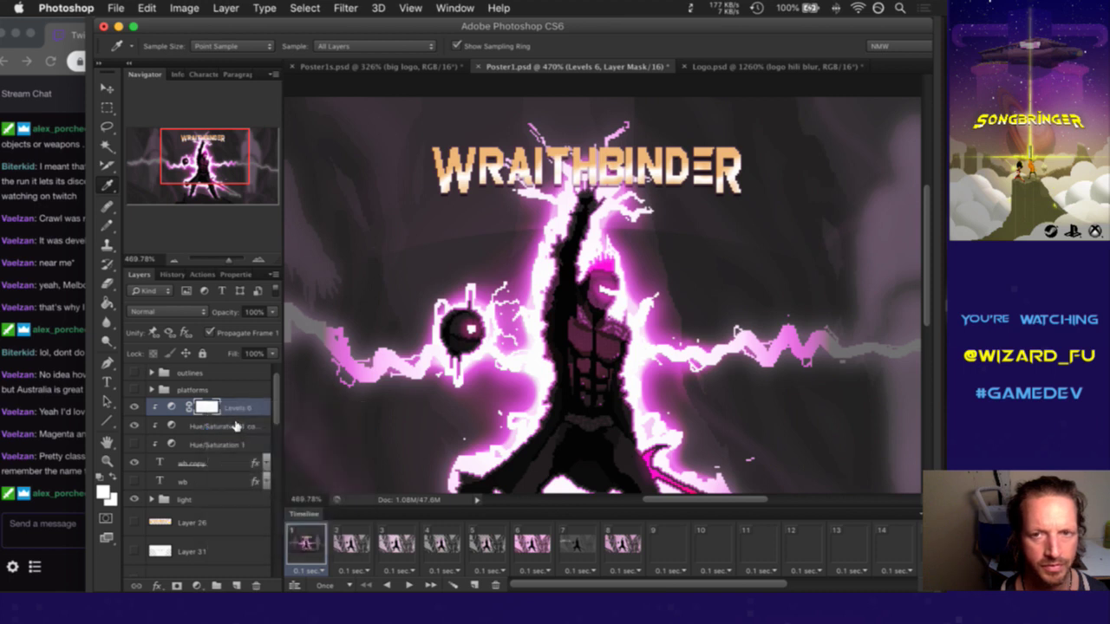
Set the logo's Levels adjustment to a black input of 86 and a white input of 233 for stronger contrast
double_click(172, 408)
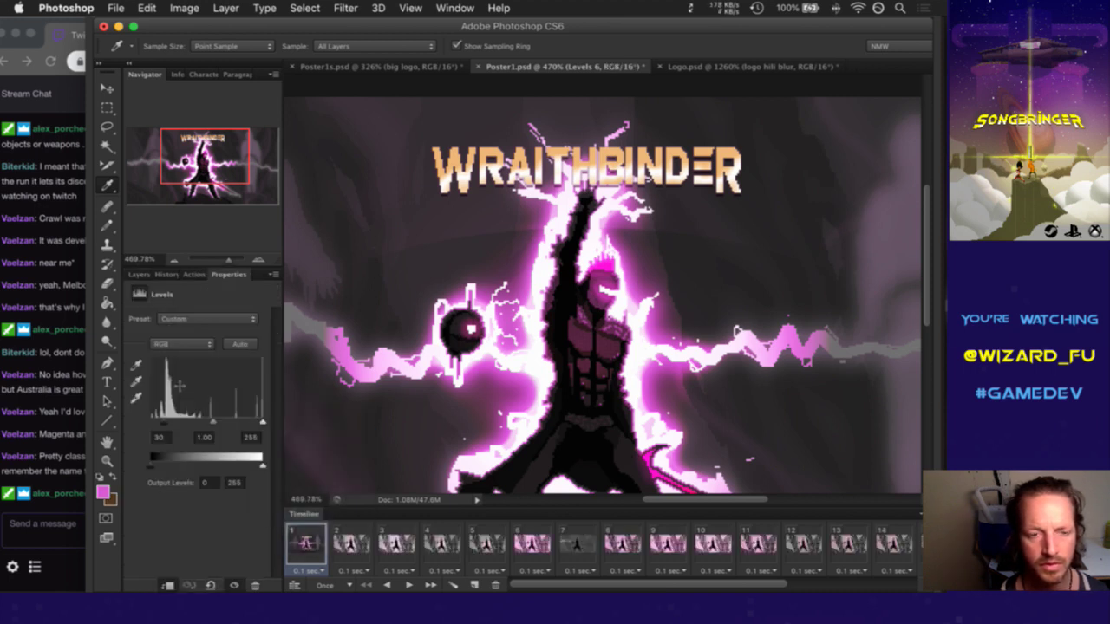
left_click_drag(165, 423, 176, 423)
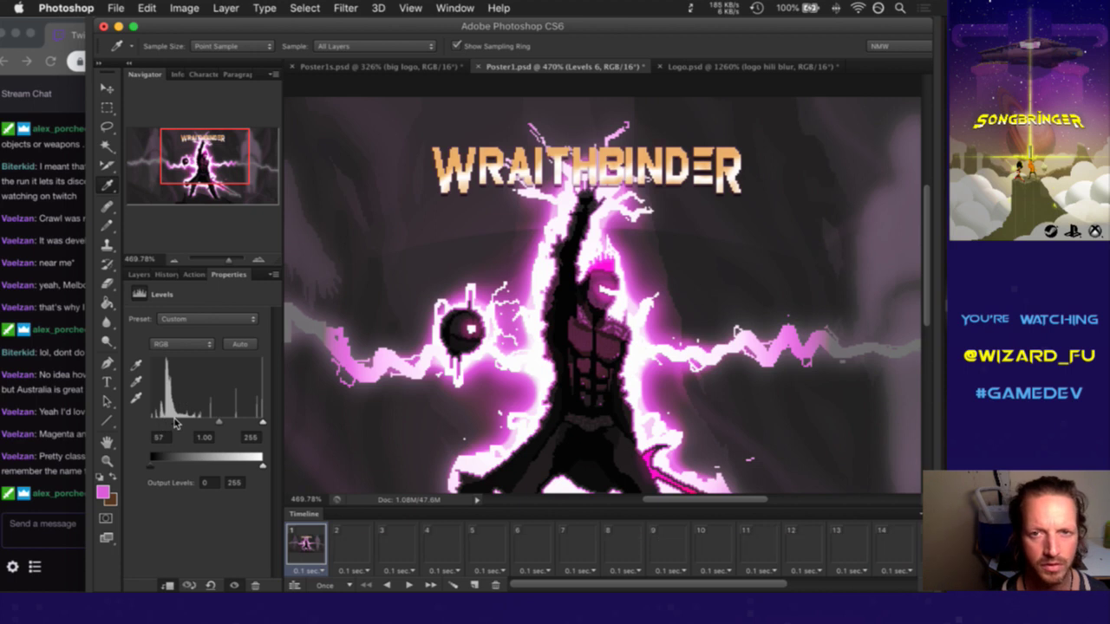
left_click_drag(176, 422, 194, 422)
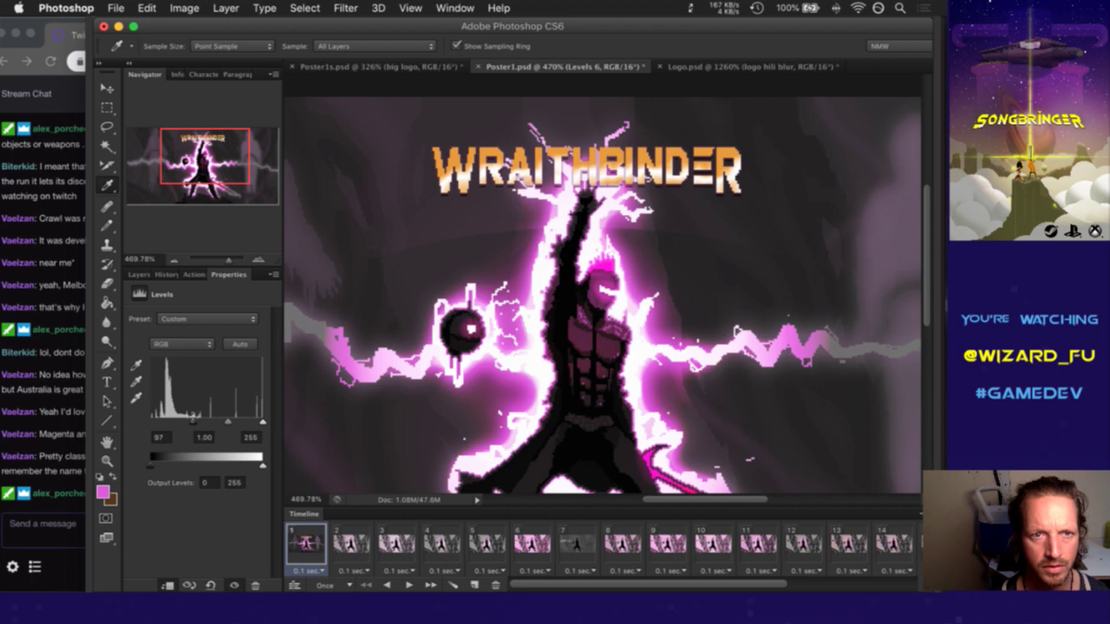
left_click_drag(193, 422, 189, 422)
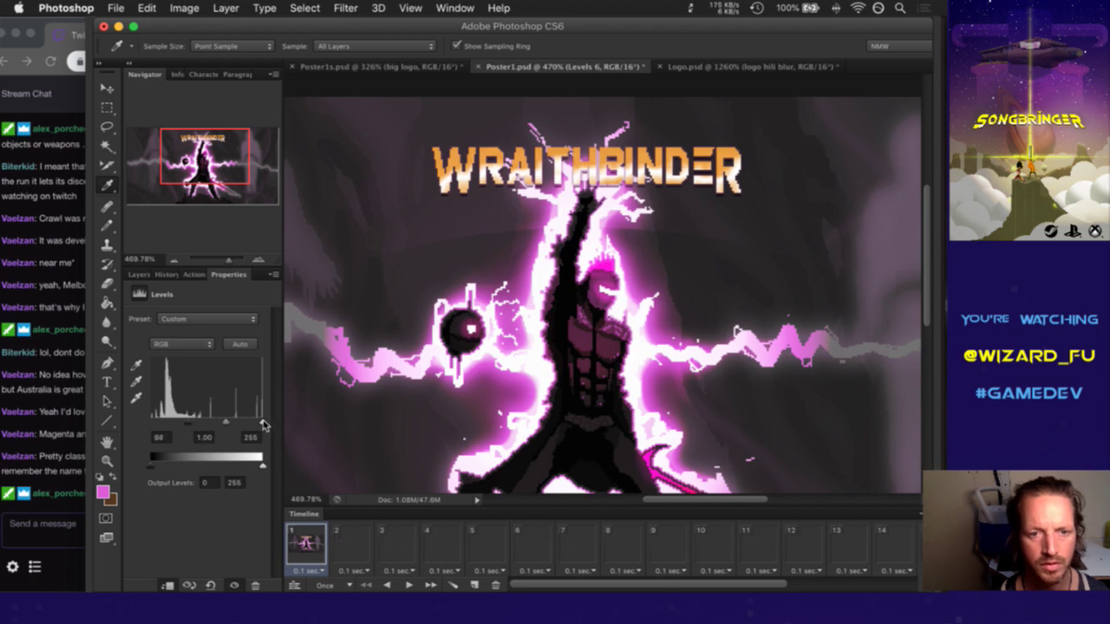
left_click_drag(260, 423, 250, 421)
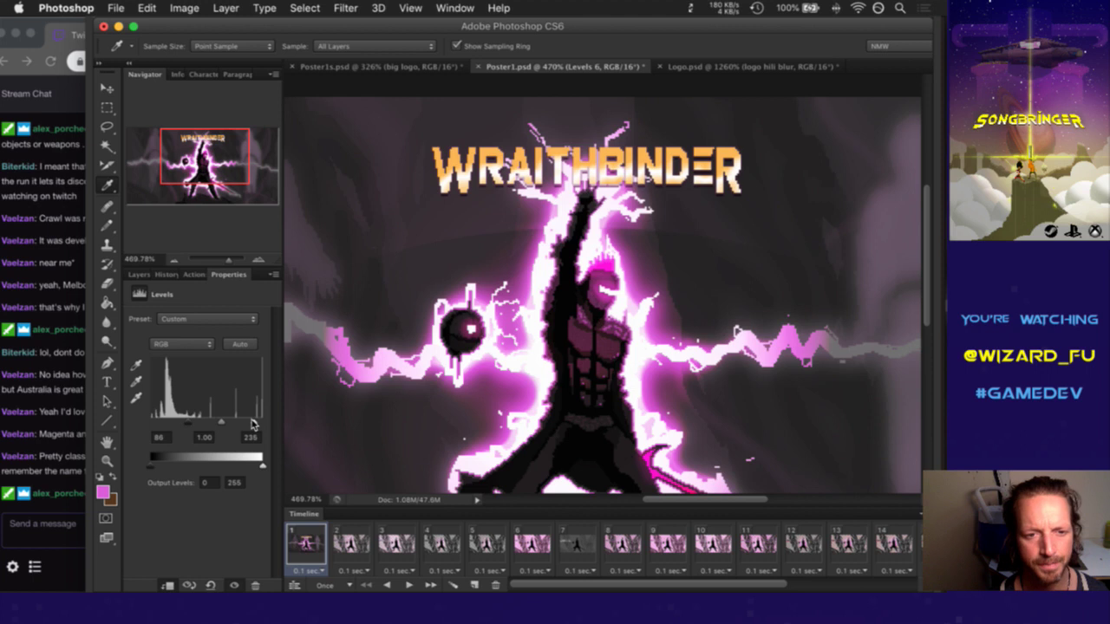
mouse_move(255, 424)
left_mouse_down()
mouse_move(276, 425)
mouse_move(252, 423)
left_mouse_up()
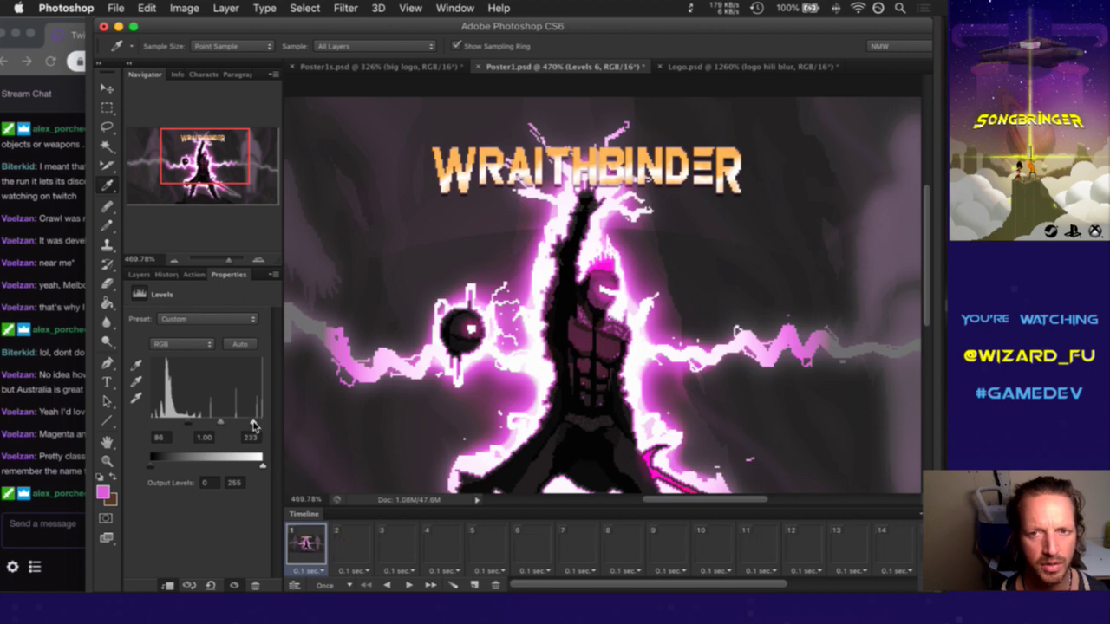
left_click(139, 275)
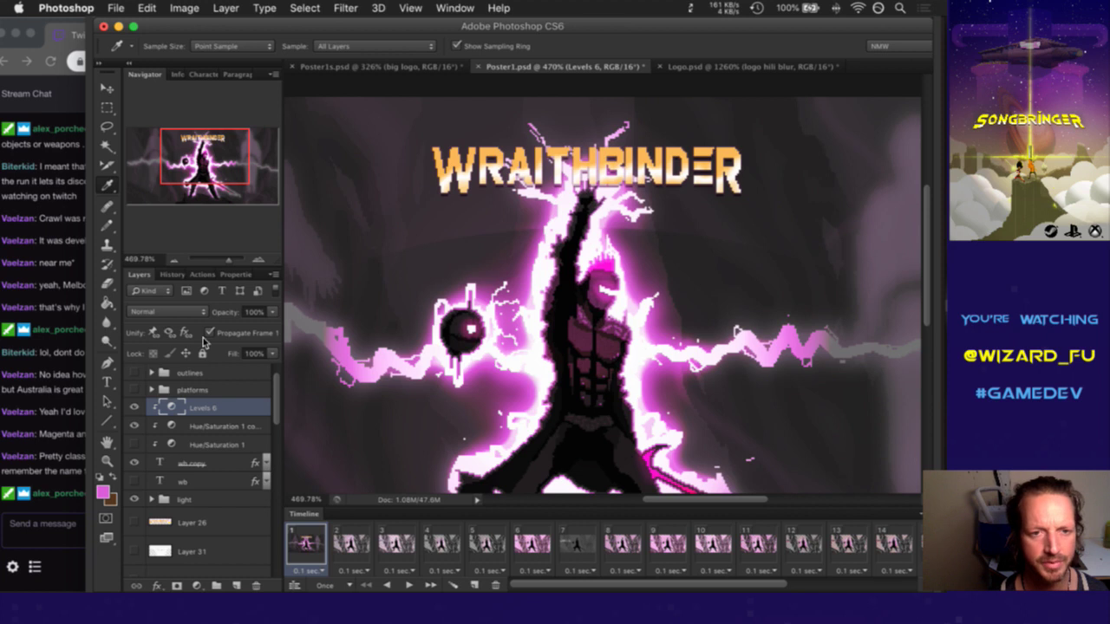
Select the Levels 6 adjustment layer and save the poster file
left_click(227, 429)
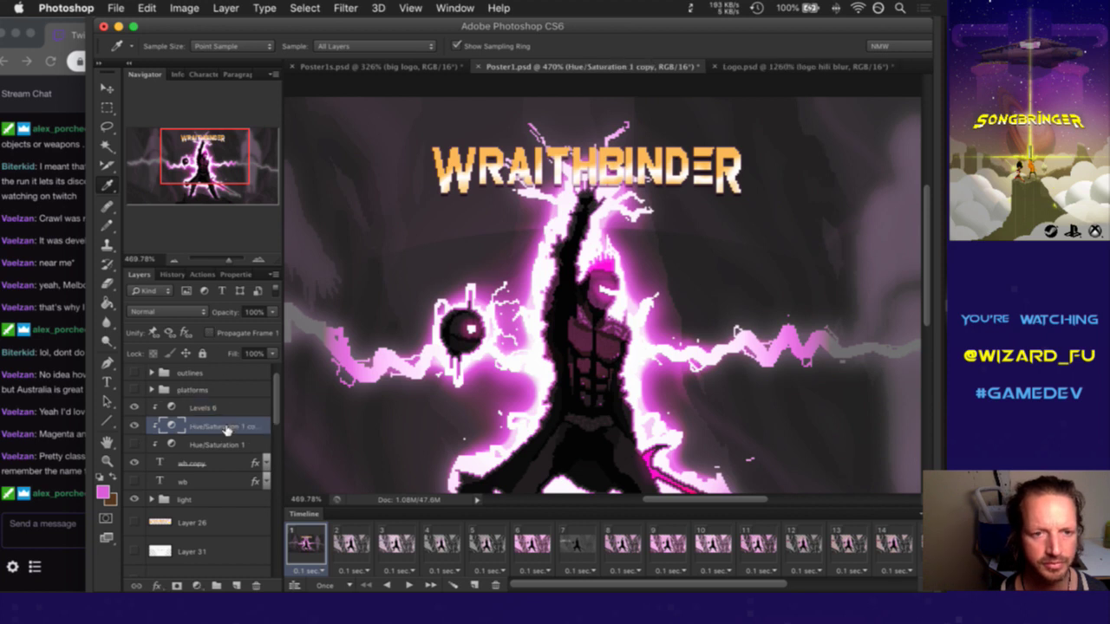
left_click(221, 445)
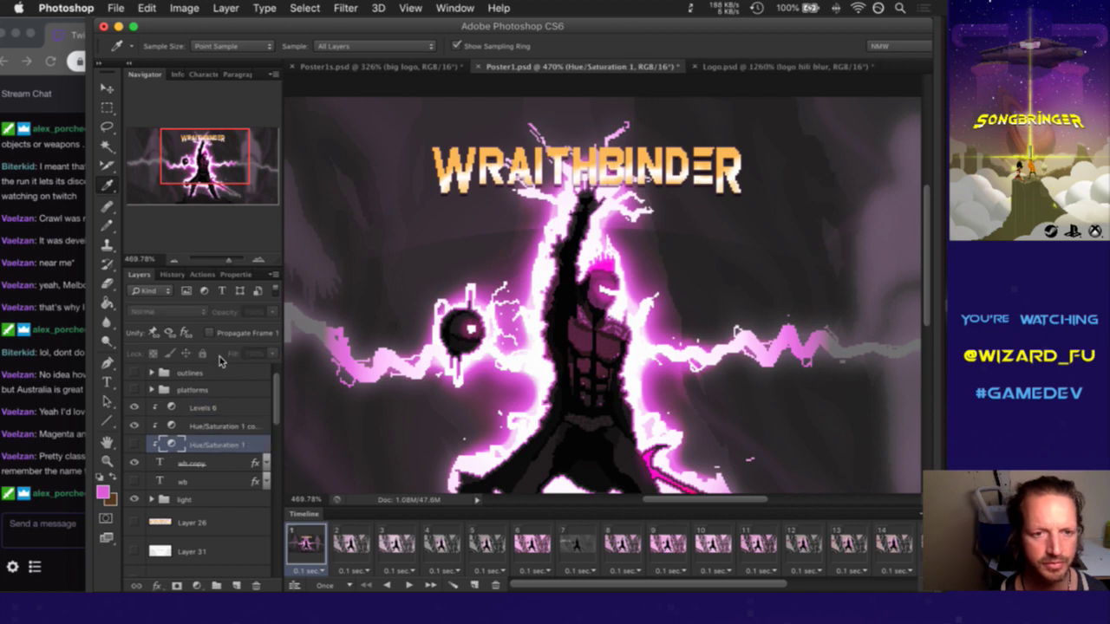
left_click(215, 415)
key("super+s")
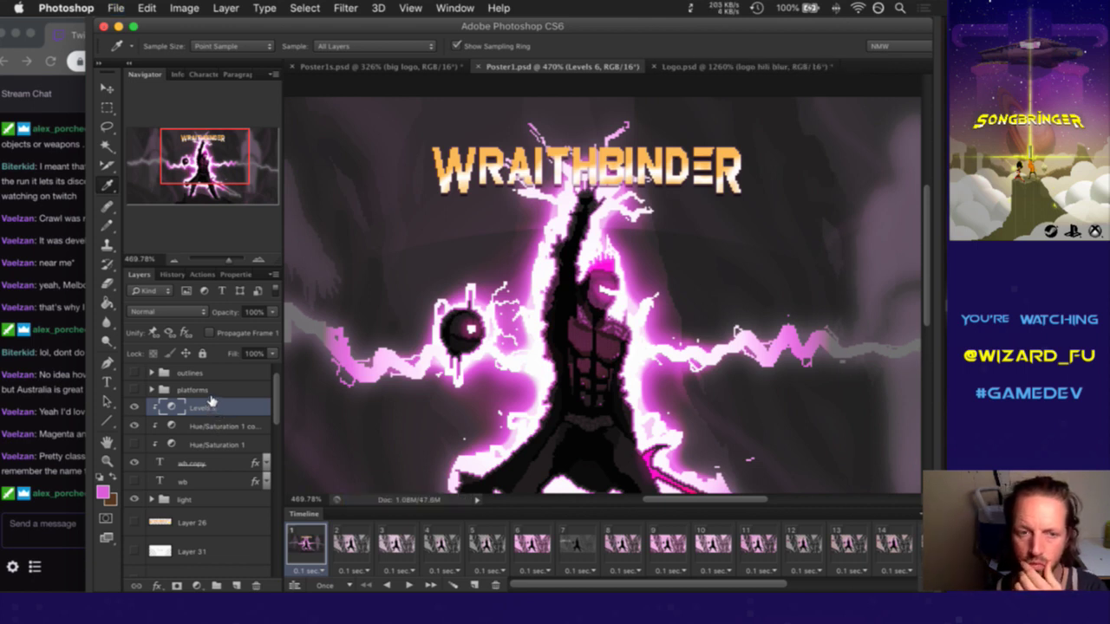
Add a Gradient Overlay effect to the wb copy logo text layer, keeping the layer style settings open
left_click(234, 461)
double_click(234, 462)
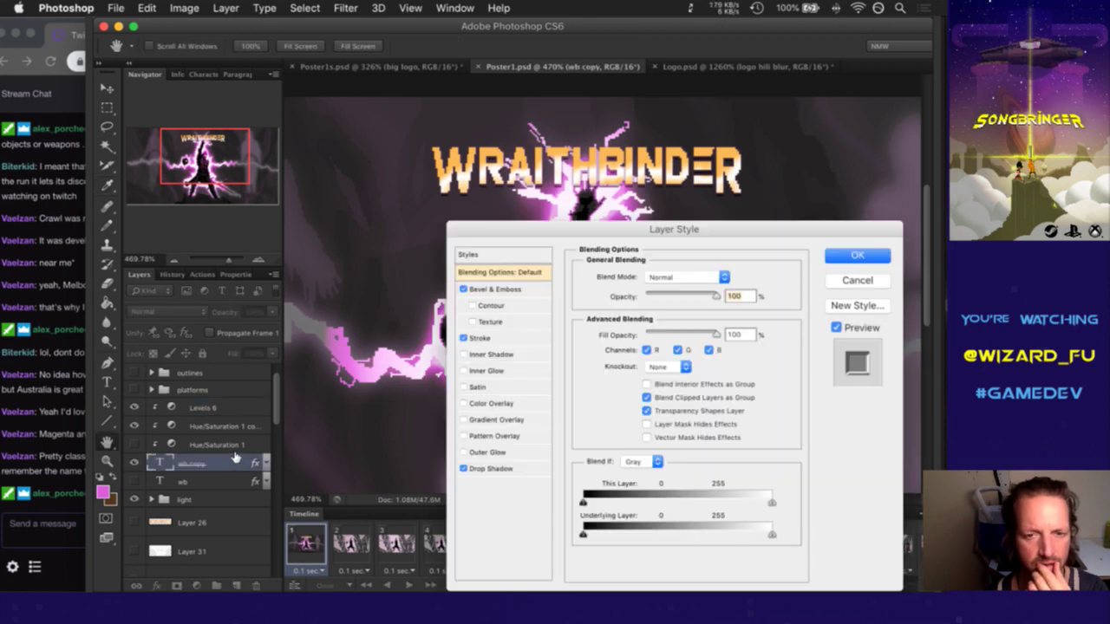
left_click(506, 421)
left_click_drag(526, 237, 636, 219)
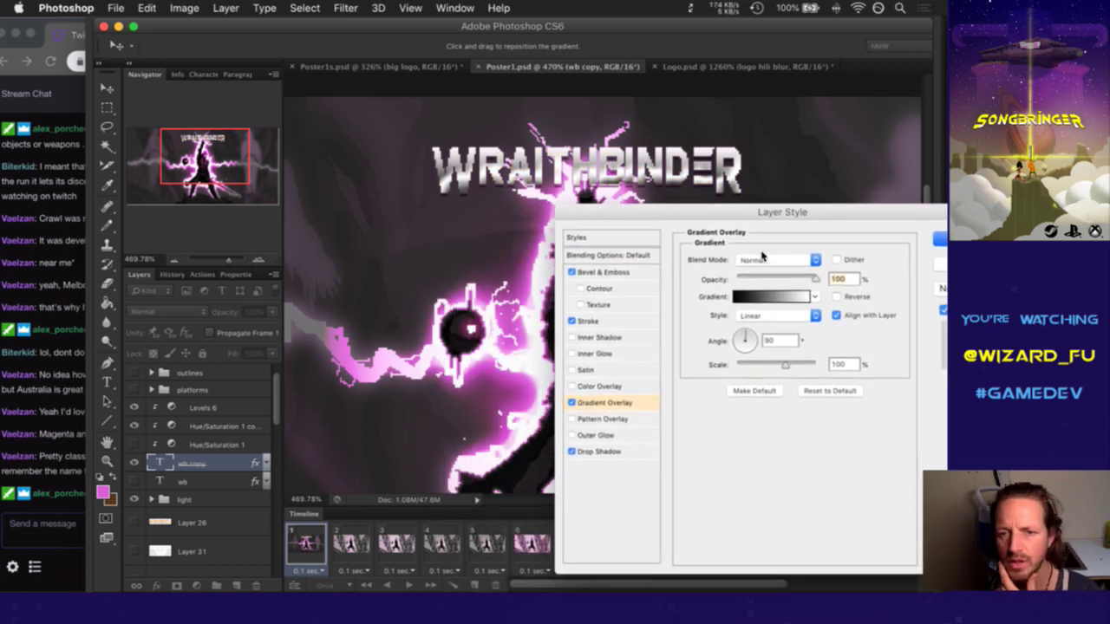
Try the Multiply blend mode for the logo's gradient overlay at 72% and 100% opacity
left_click(778, 260)
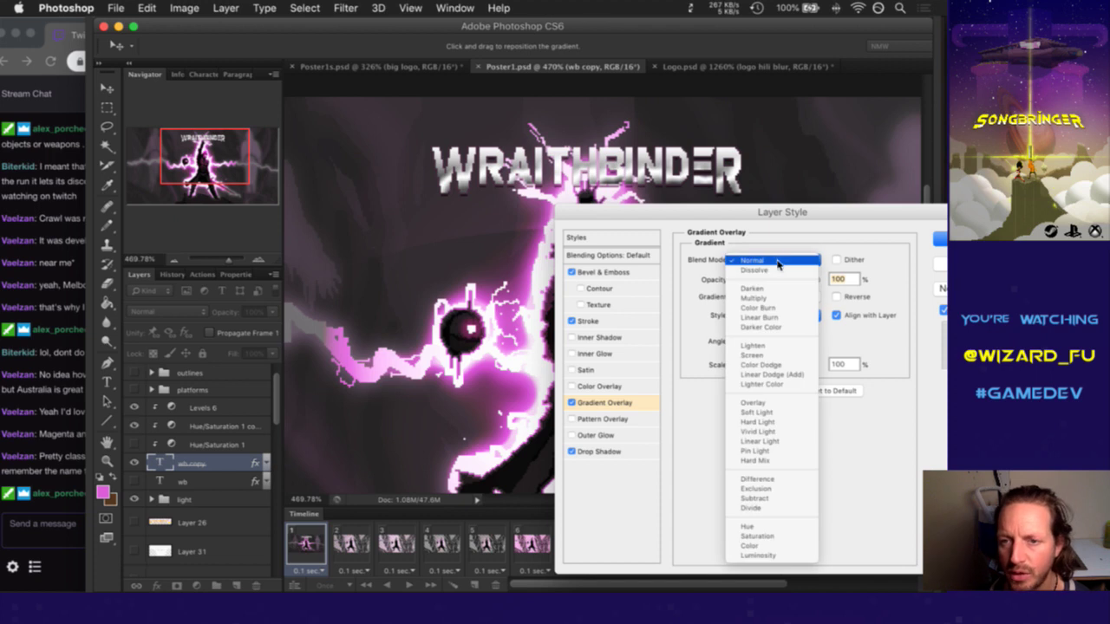
left_click(776, 300)
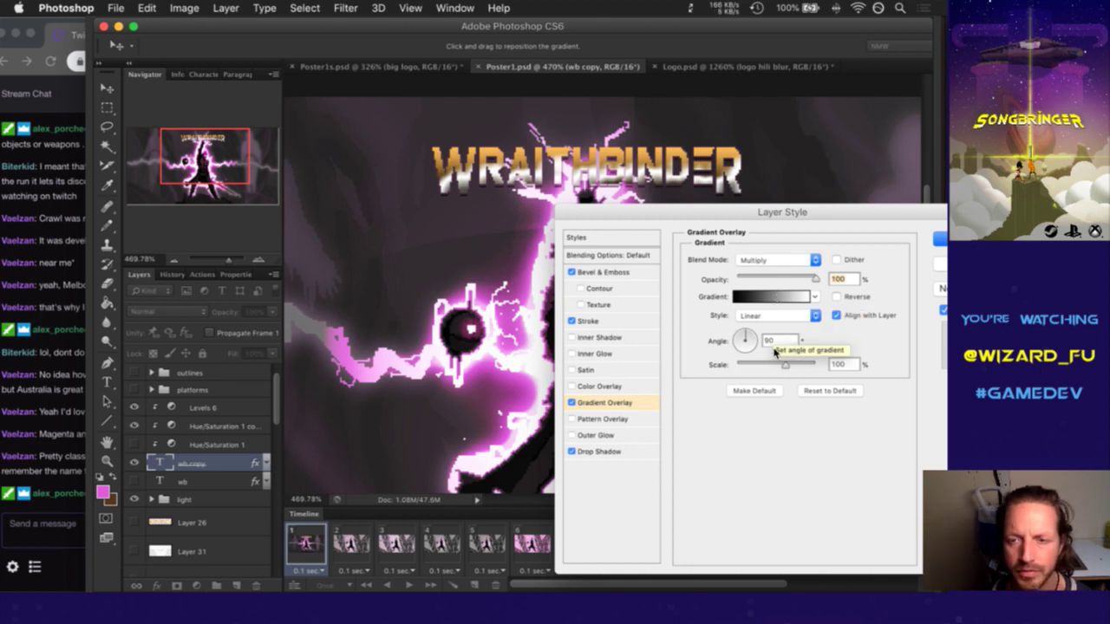
left_click(798, 278)
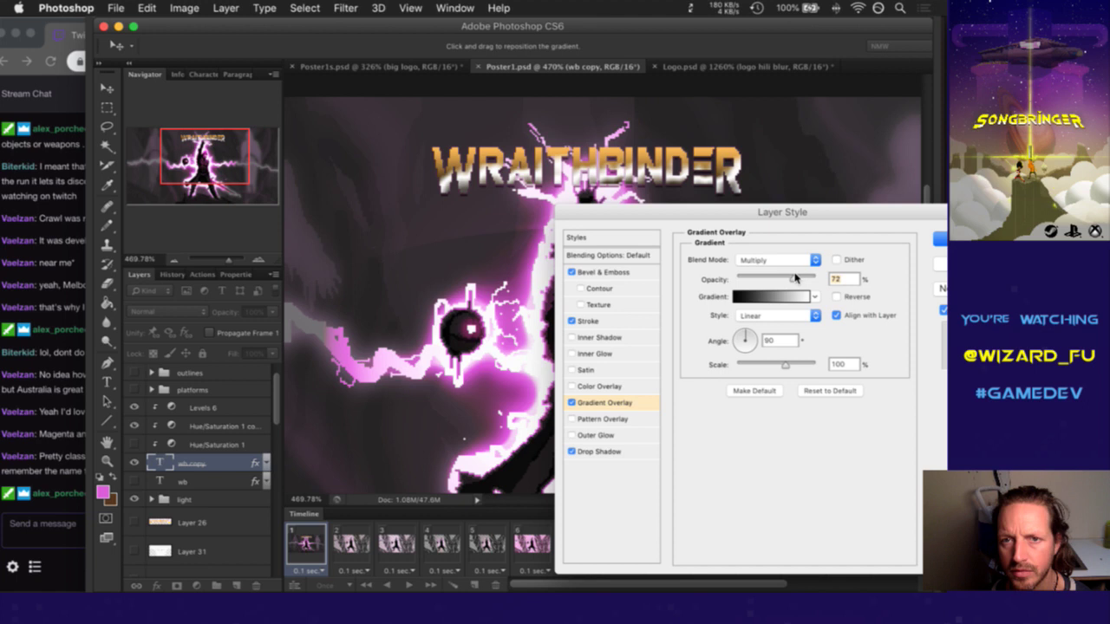
left_click(817, 279)
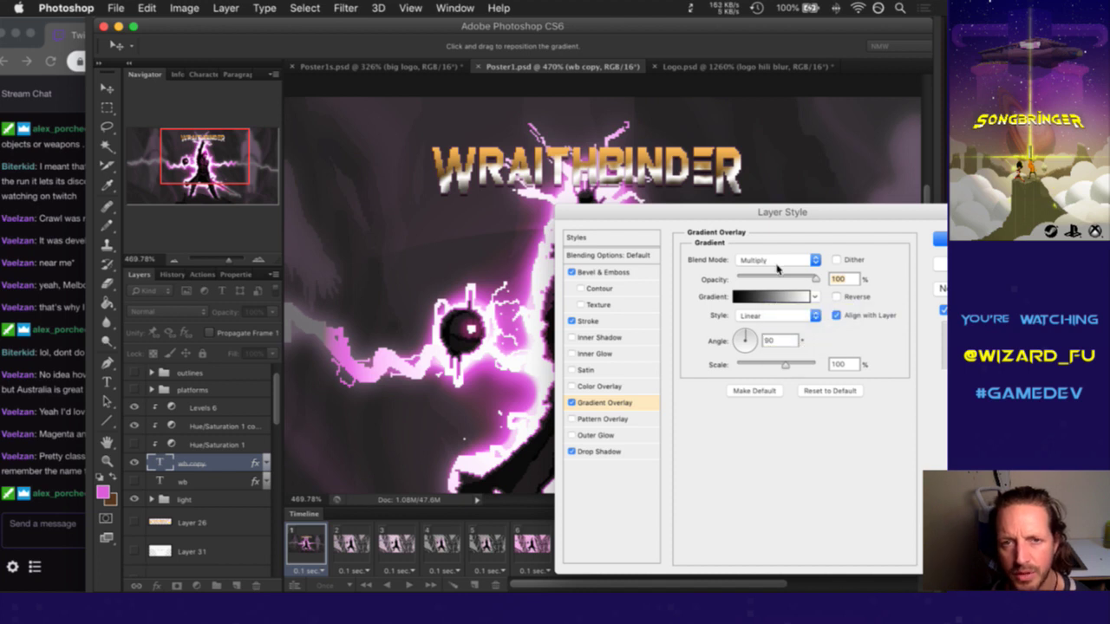
Try the Color Burn, Linear Burn and Darker Color blend modes for the logo's gradient overlay
left_click(779, 269)
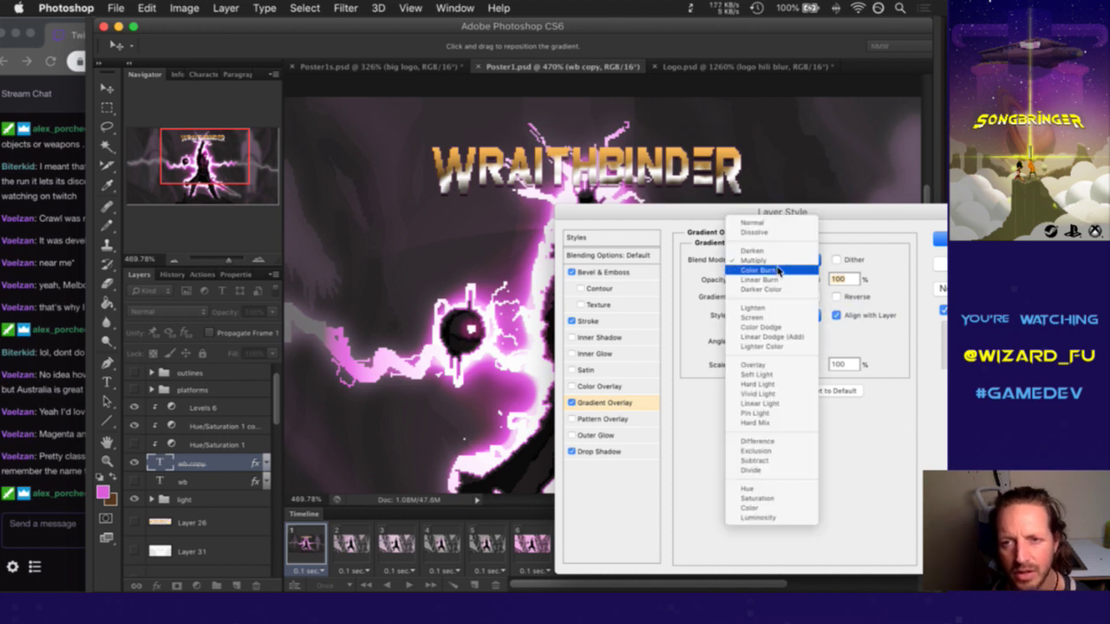
left_click(779, 271)
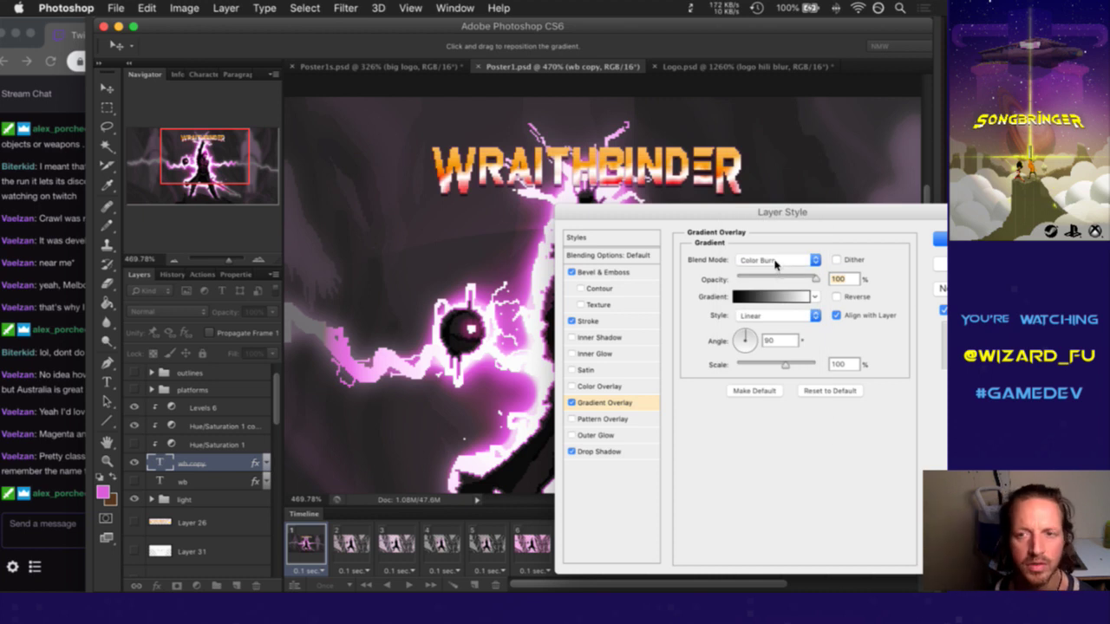
left_click(777, 262)
left_click(756, 272)
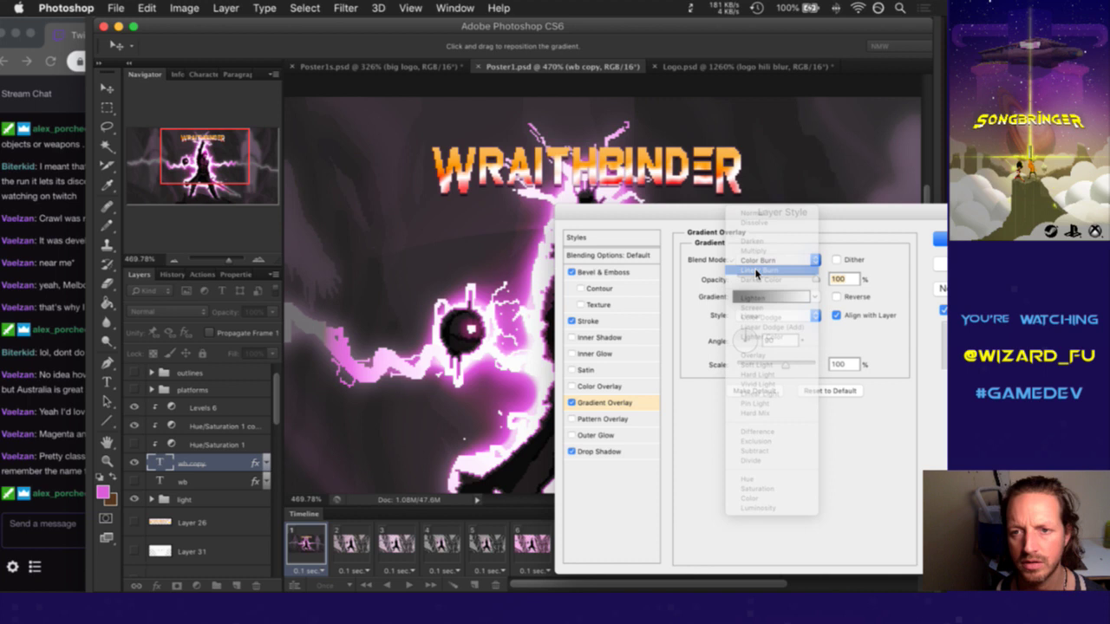
mouse_move(794, 219)
left_mouse_down()
mouse_move(779, 258)
mouse_move(786, 286)
mouse_move(807, 285)
mouse_move(872, 227)
left_mouse_up()
left_click(850, 269)
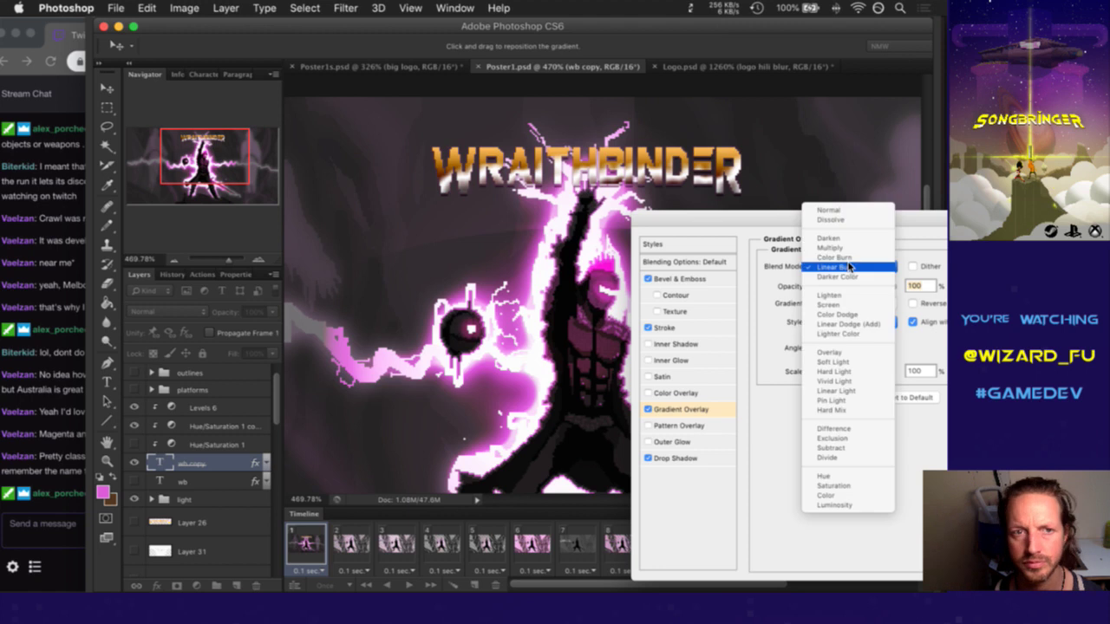
left_click(843, 278)
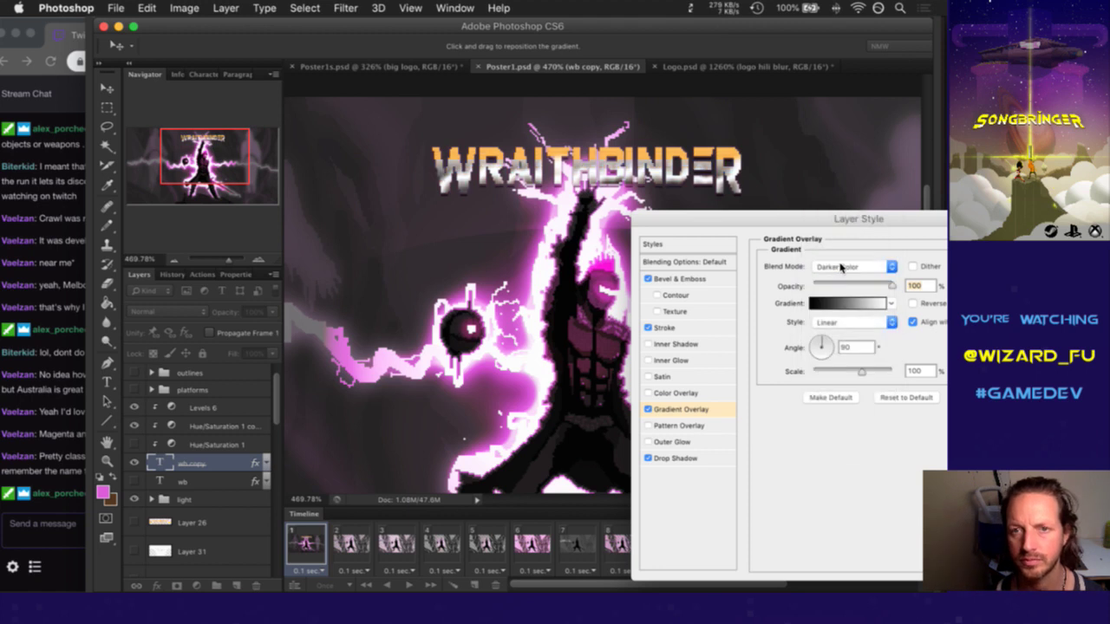
Try the Lighten, Screen, Color Dodge and Overlay blend modes for the logo's gradient overlay
left_click(839, 270)
key("Down")
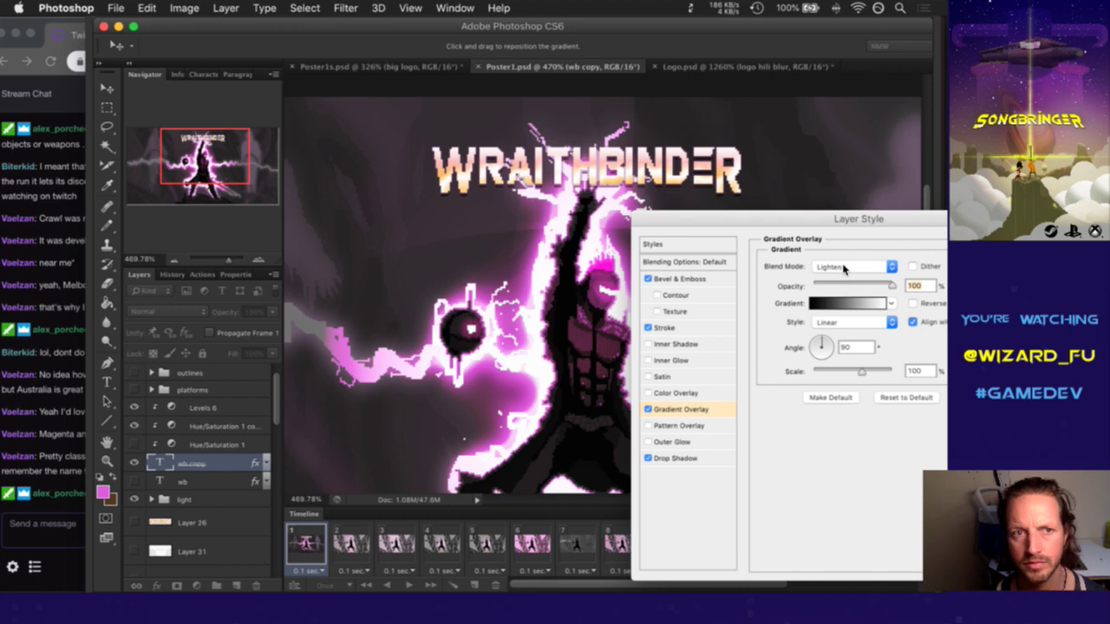
left_click(843, 269)
left_click(842, 283)
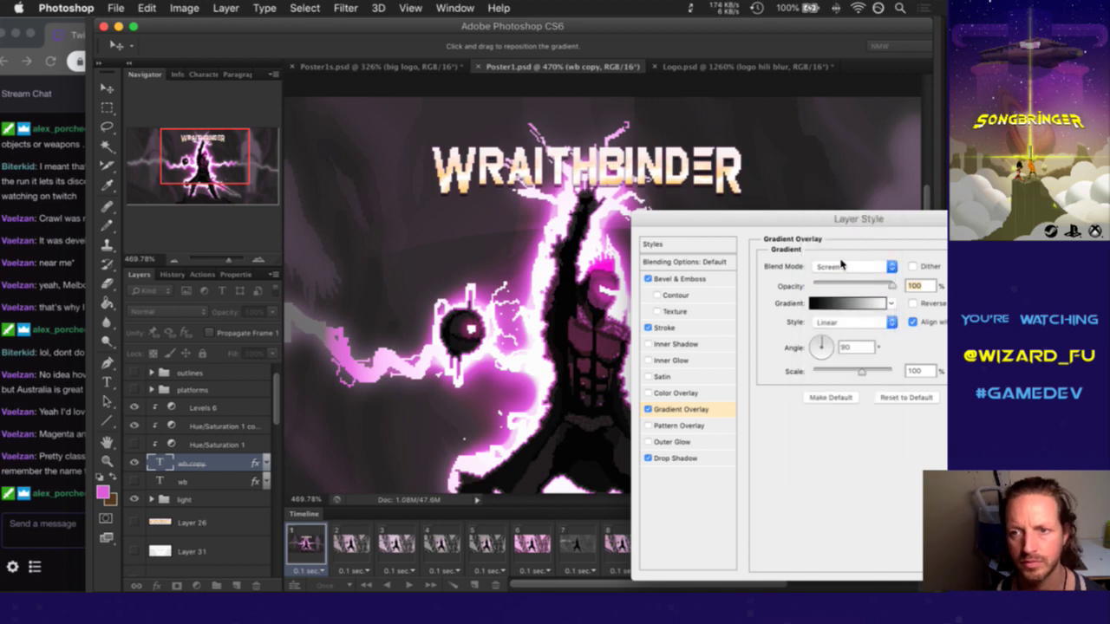
left_click(840, 266)
left_click(841, 278)
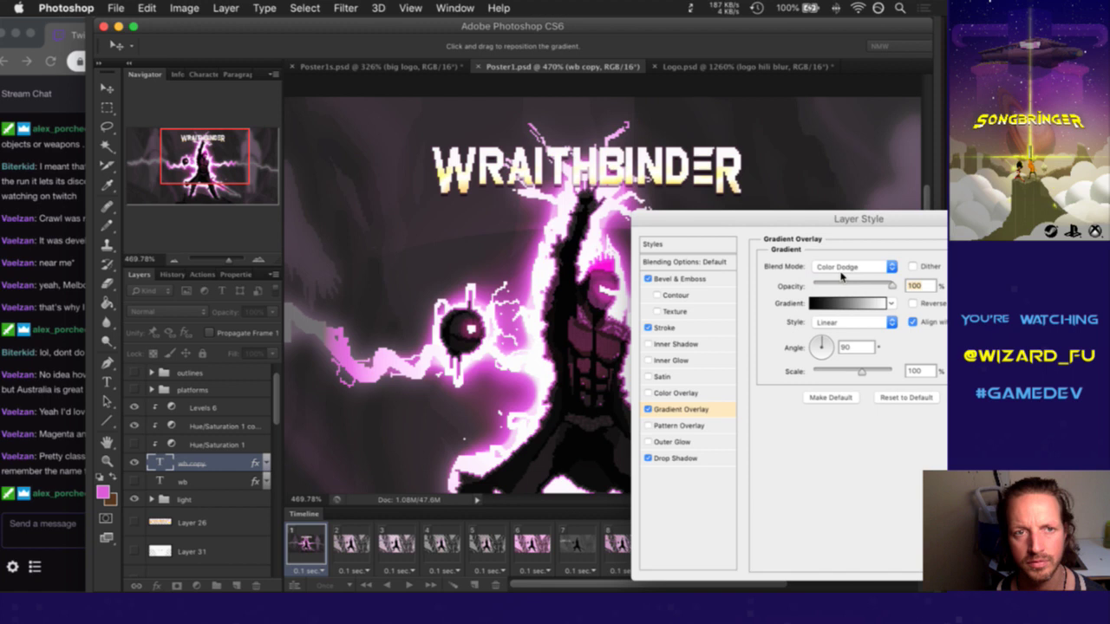
left_click(844, 268)
left_click(841, 305)
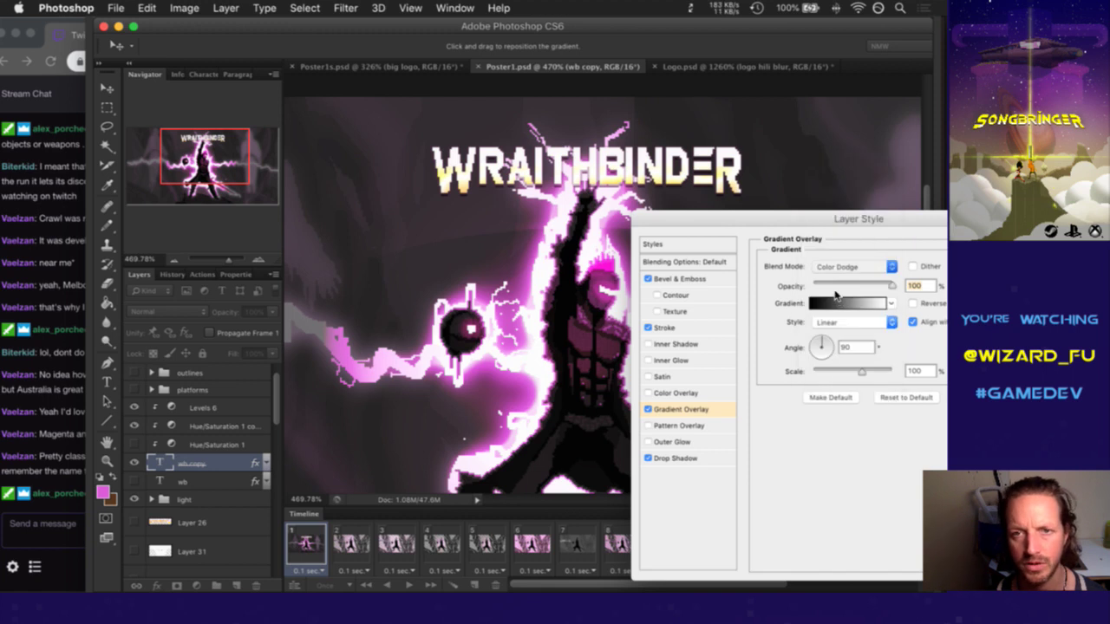
Try the Soft Light, Hard Light and Vivid Light blend modes for the logo's gradient overlay
left_click(843, 266)
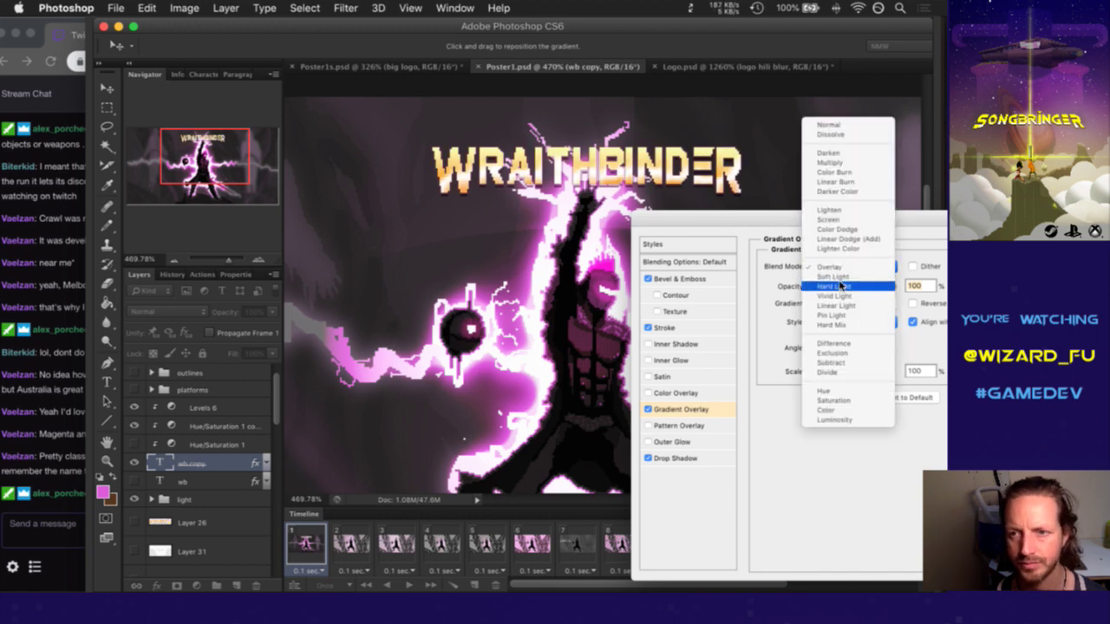
left_click(840, 279)
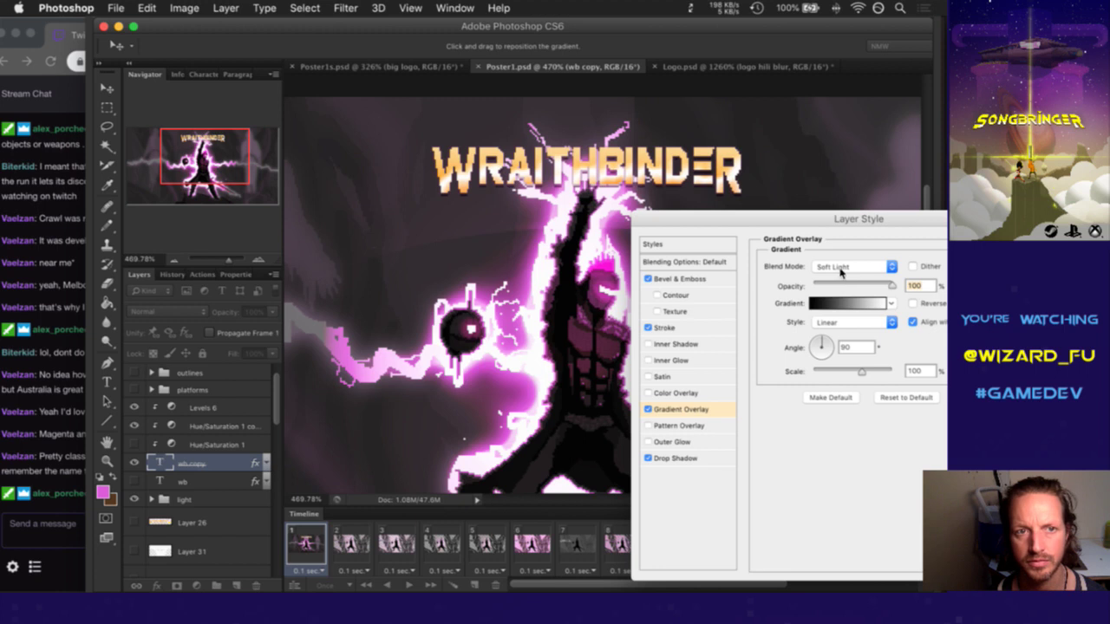
left_click(846, 265)
left_click(841, 276)
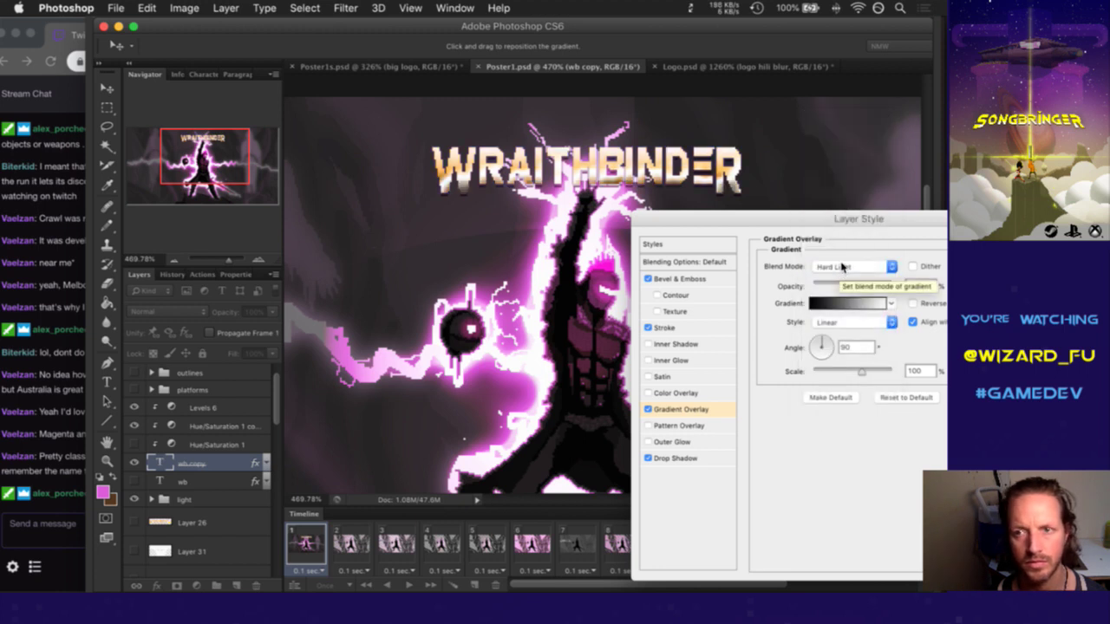
left_click(840, 270)
left_click(841, 278)
left_click(842, 276)
left_click(840, 274)
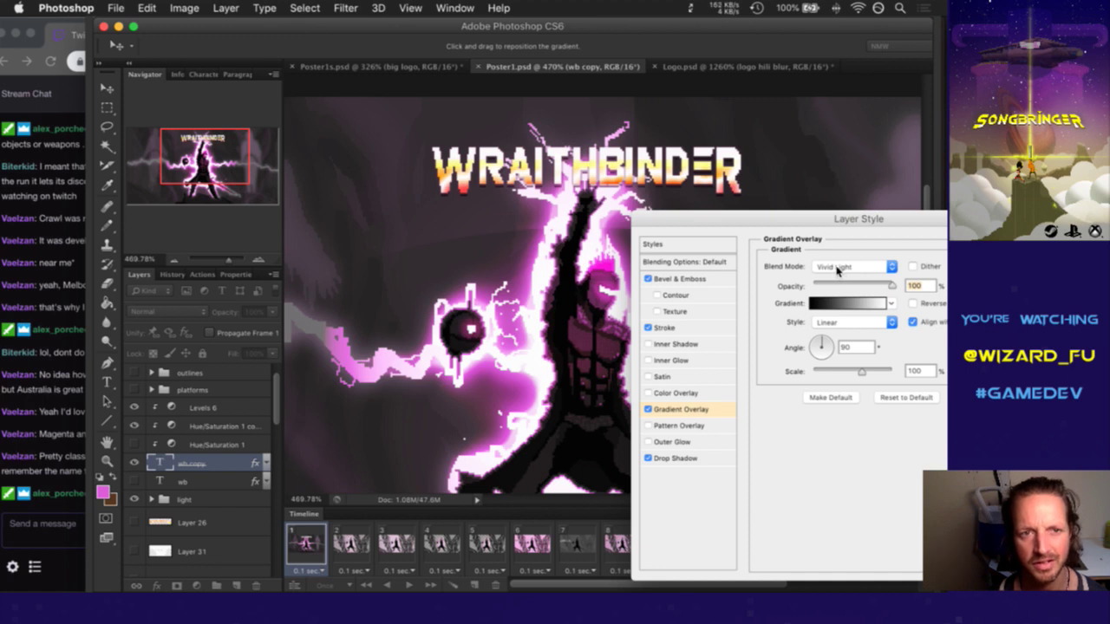
Try the Linear Light, Pin Light and Difference blend modes for the logo's gradient overlay
left_click(840, 269)
left_click(840, 276)
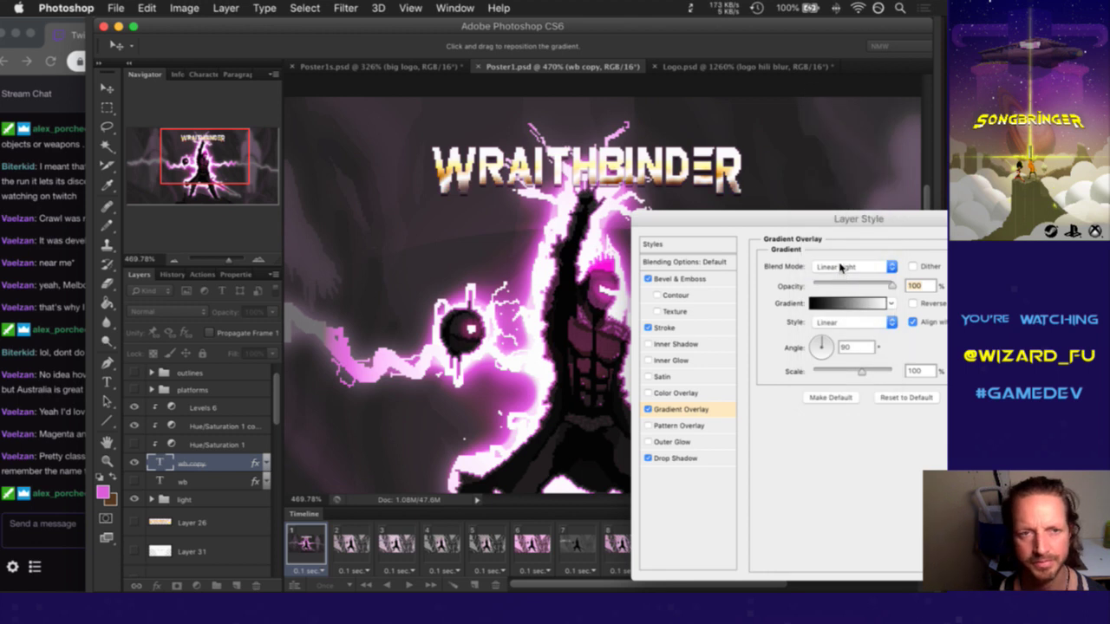
left_click(843, 267)
left_click(843, 276)
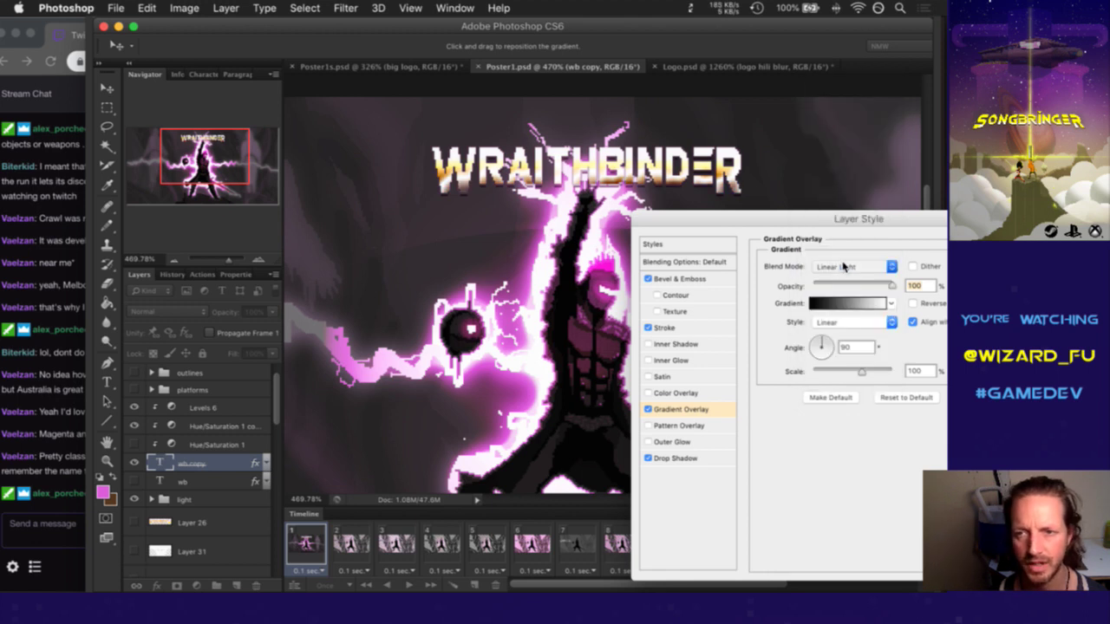
left_click(841, 270)
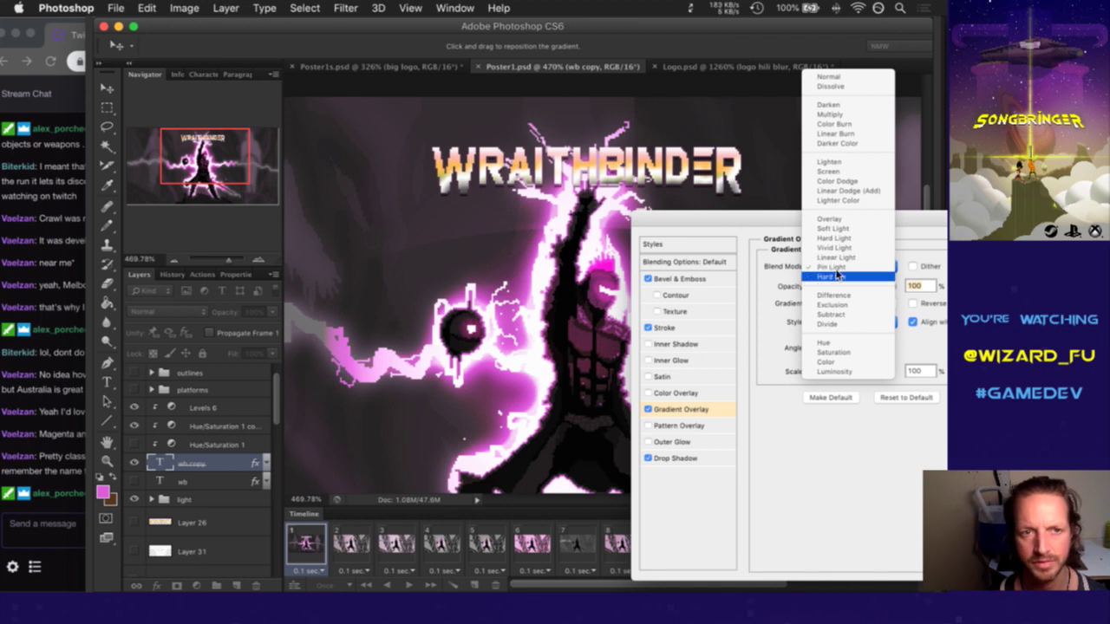
left_click(837, 287)
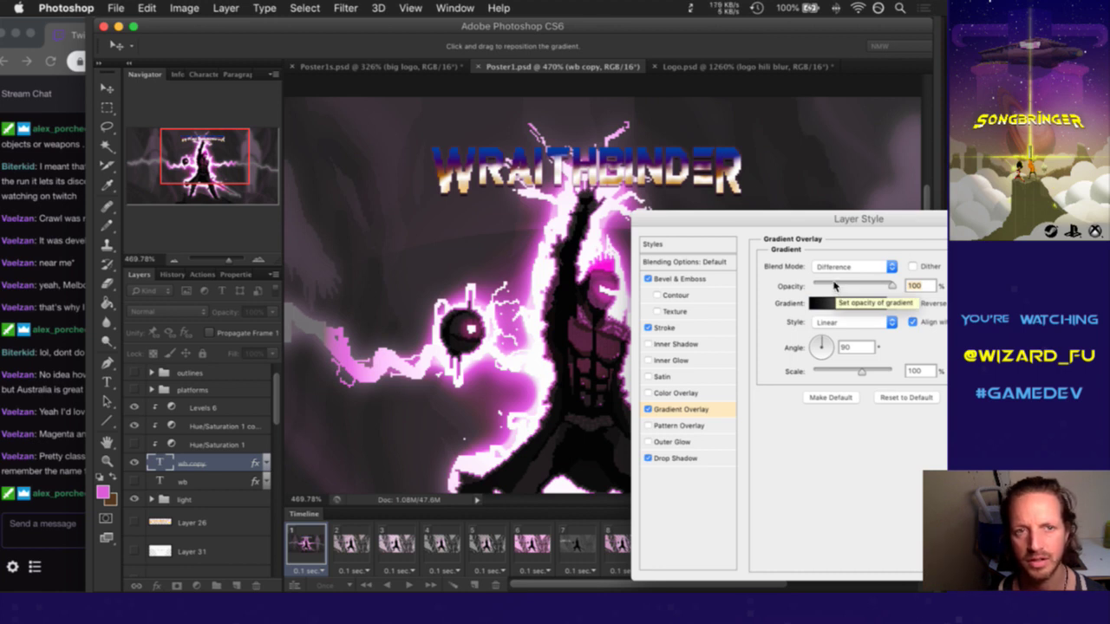
Try the Exclusion and Subtract blend modes for the logo's gradient overlay
left_click_drag(838, 220, 812, 224)
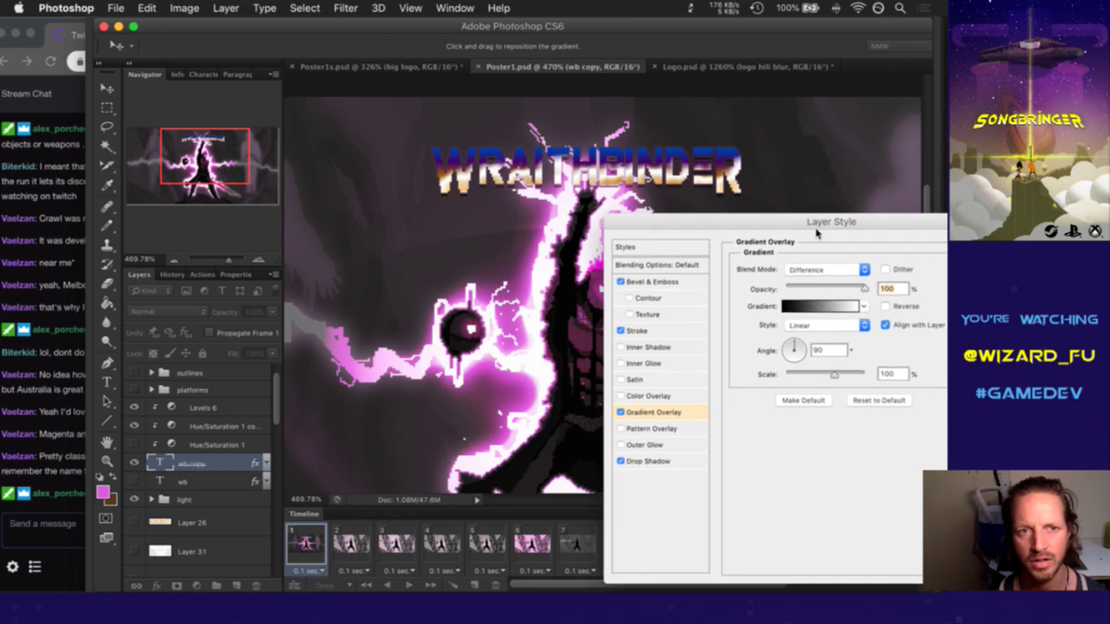
left_click(830, 269)
left_click(830, 280)
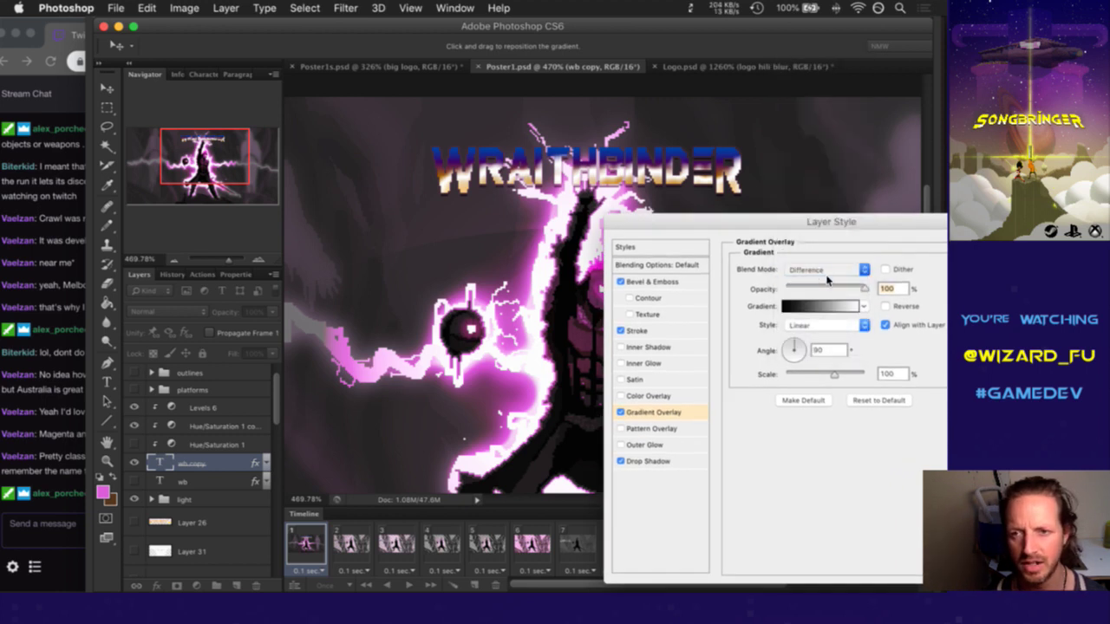
left_click(826, 271)
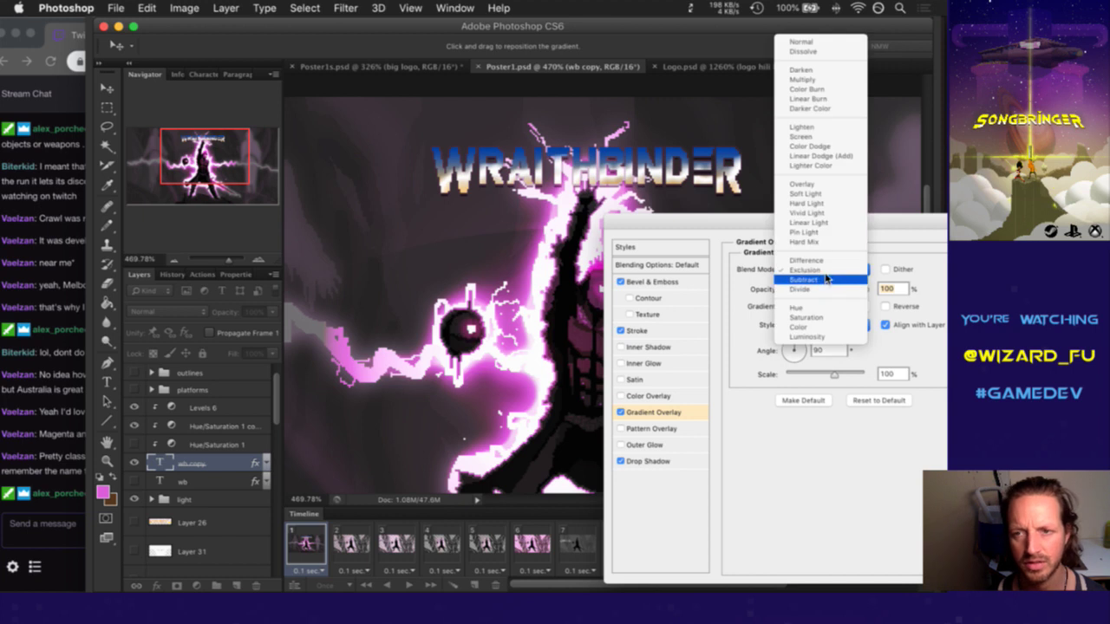
left_click(826, 278)
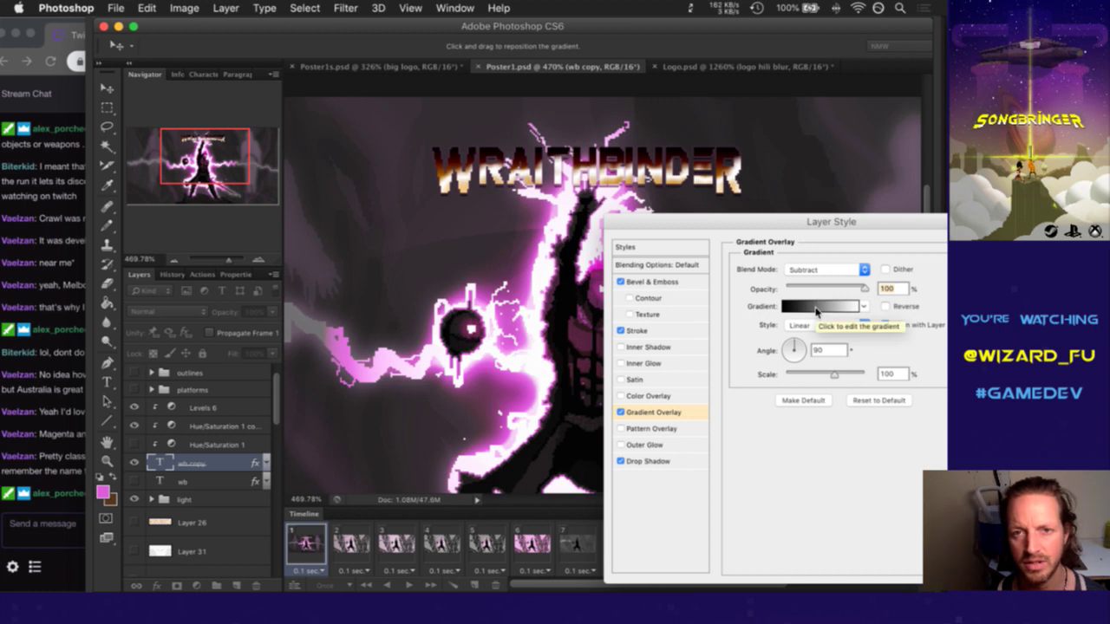
Compare the subtracted gradient overlay on the logo at 37%, 100% and 30% opacity
left_click_drag(829, 224, 744, 222)
left_click_drag(778, 288, 726, 288)
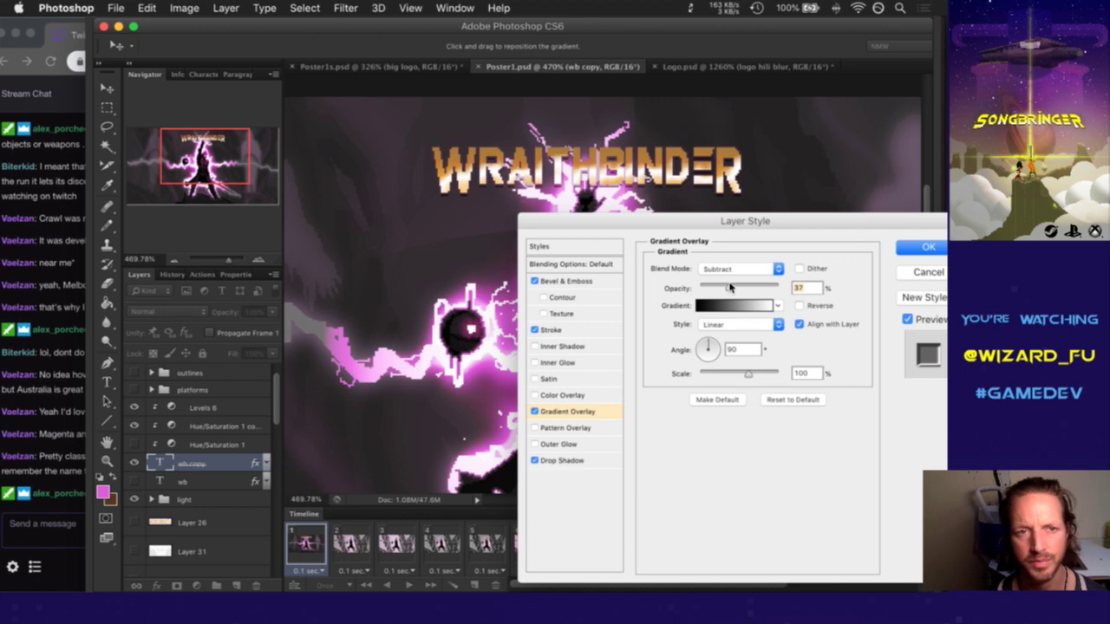
left_click_drag(750, 289, 774, 296)
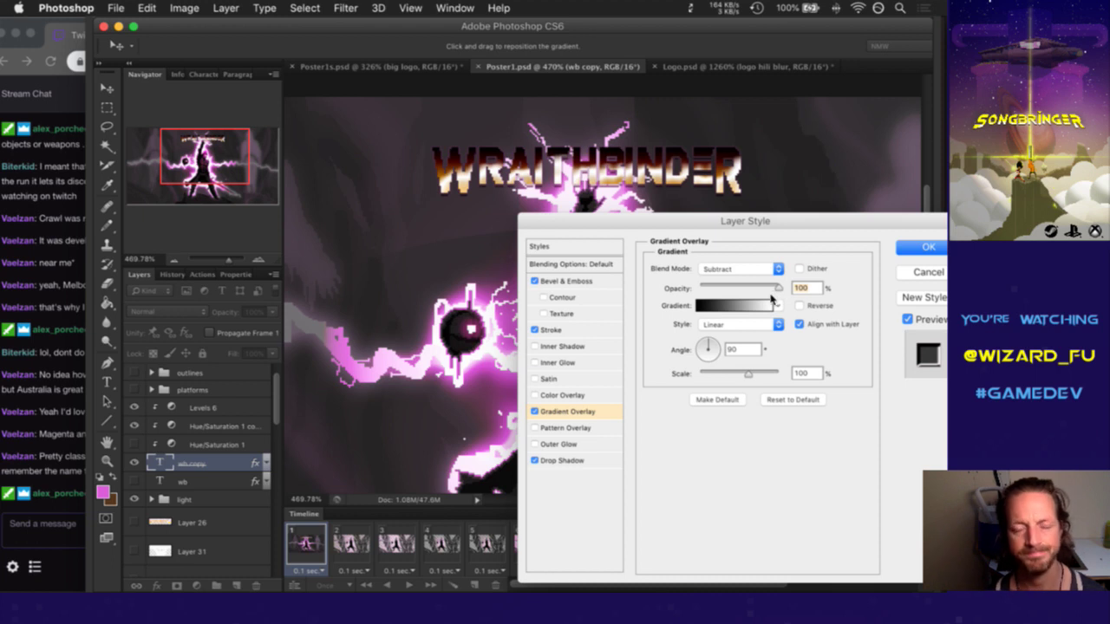
left_click(726, 292)
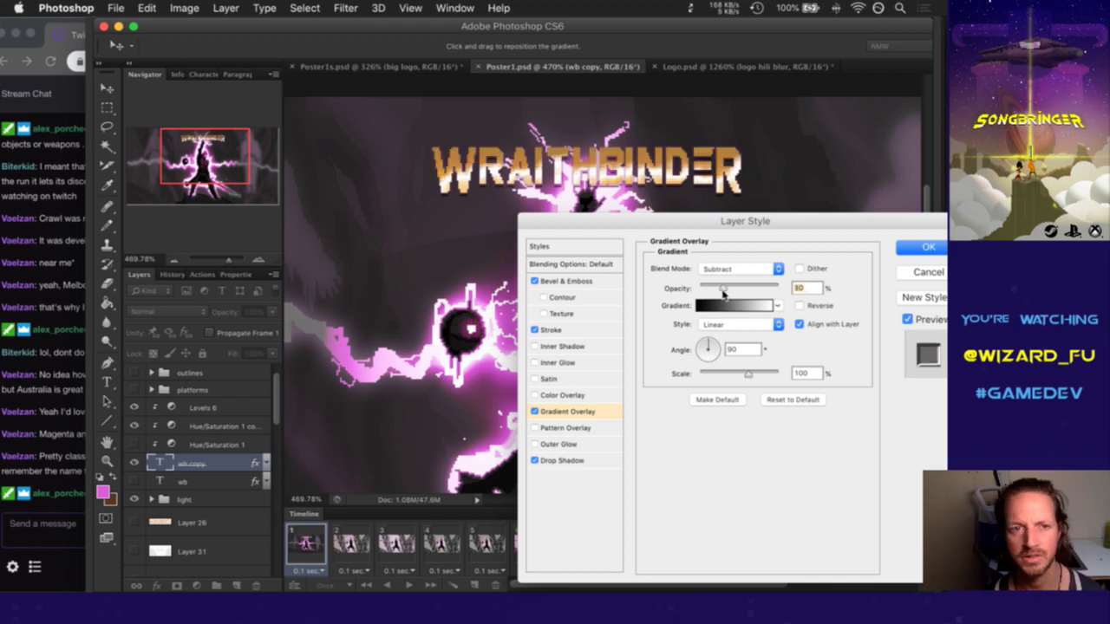
Set the logo's gradient overlay to 100% opacity with the Divide blend mode
left_click_drag(726, 291, 780, 290)
left_click(744, 269)
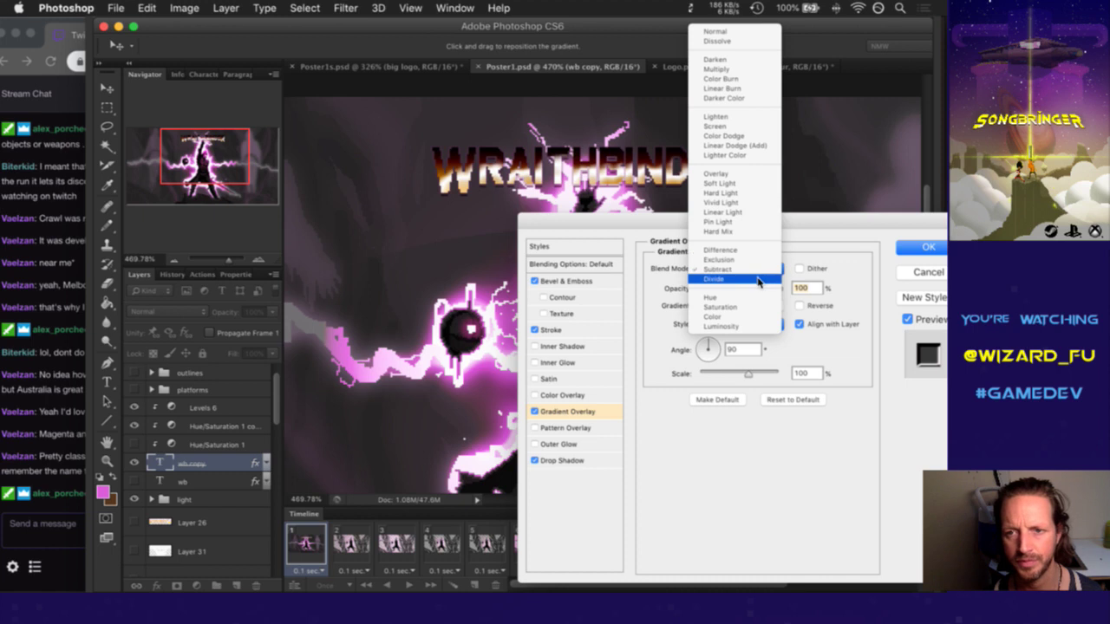
left_click(757, 280)
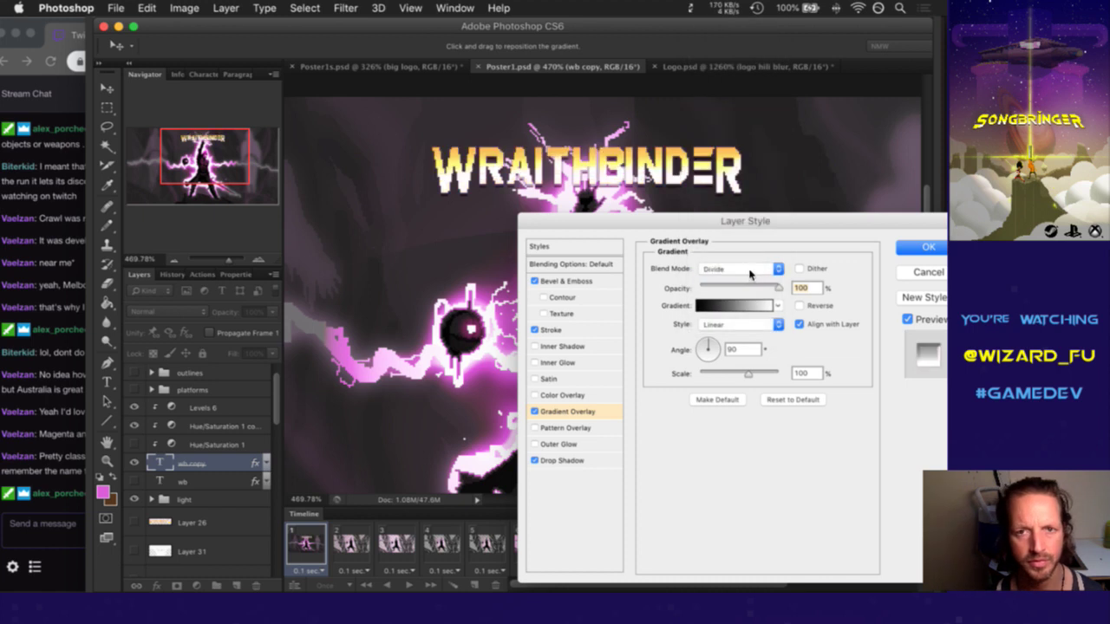
Compare the Divide gradient overlay on the logo at 44% and 100% opacity
left_click_drag(779, 287, 756, 287)
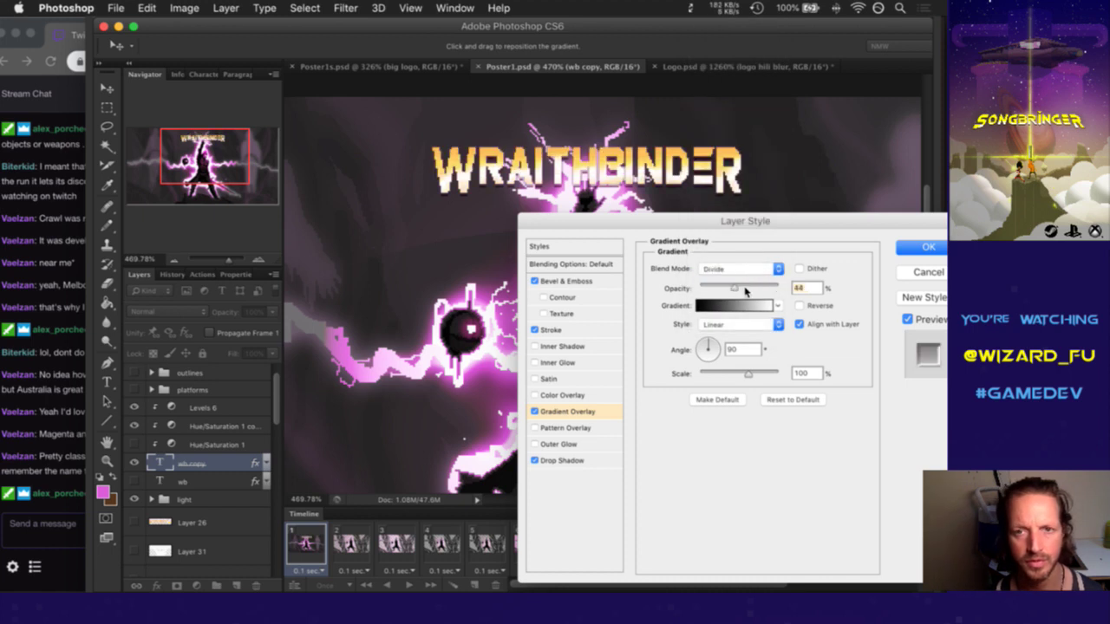
left_click(780, 287)
Try the Hue, Saturation and Color blend modes for the logo's gradient overlay and settle on Luminosity
left_click(742, 269)
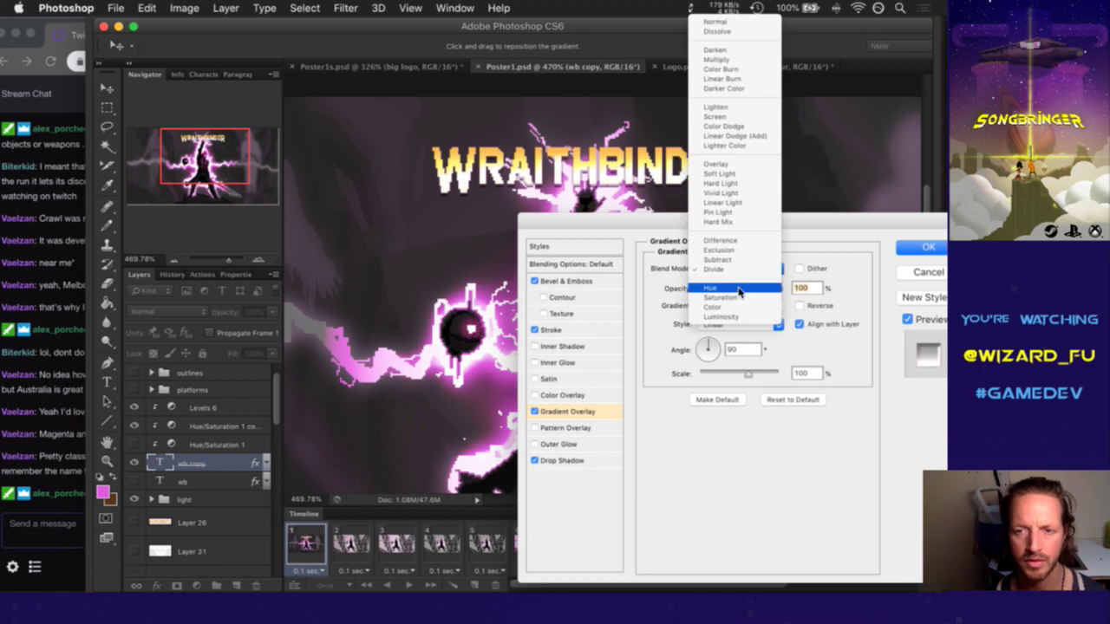
left_click(740, 288)
left_click(740, 272)
left_click(740, 279)
scroll(735, 272, "down", 1)
left_click(734, 272)
left_click(735, 280)
left_click(734, 272)
left_click(735, 279)
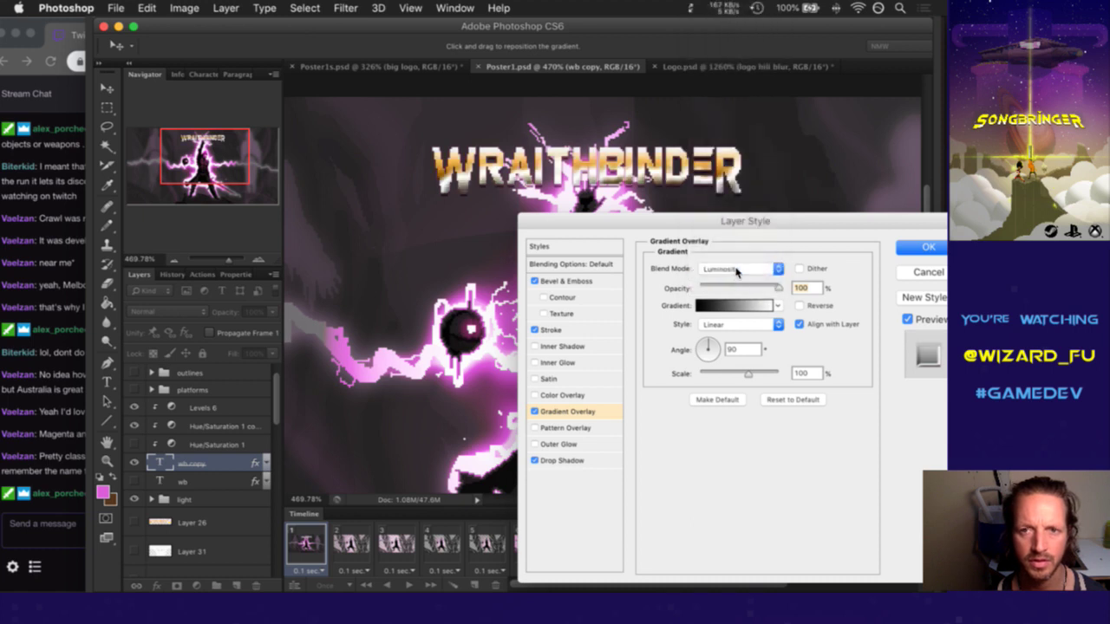
Try the logo's Luminosity gradient overlay at 58% opacity
left_click(739, 287)
left_click(711, 288)
left_click_drag(713, 288, 745, 288)
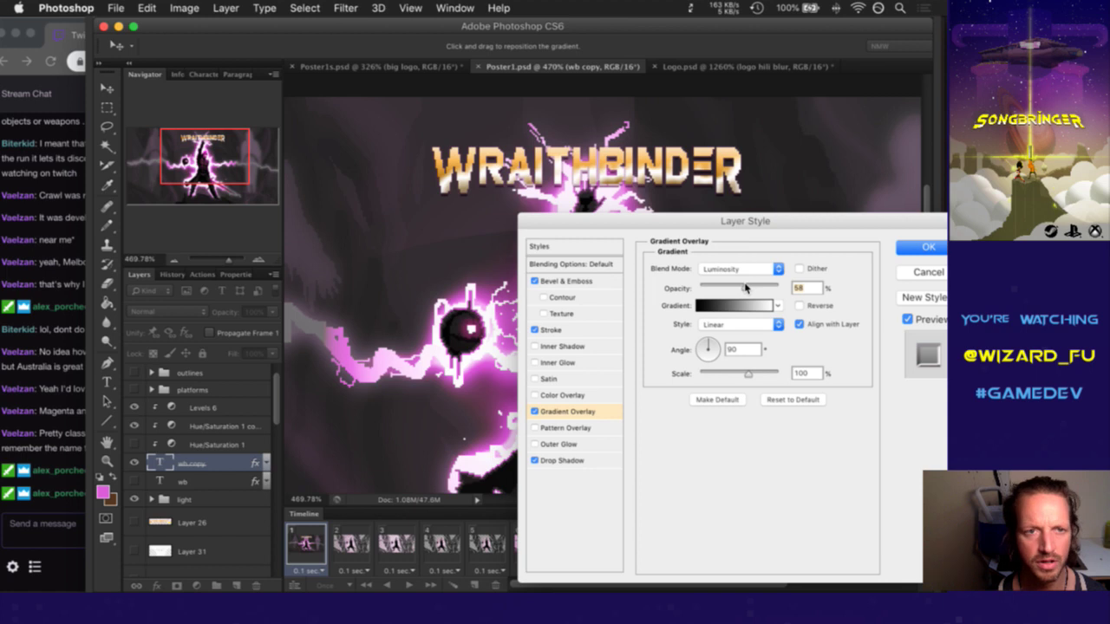
left_click(58, 459)
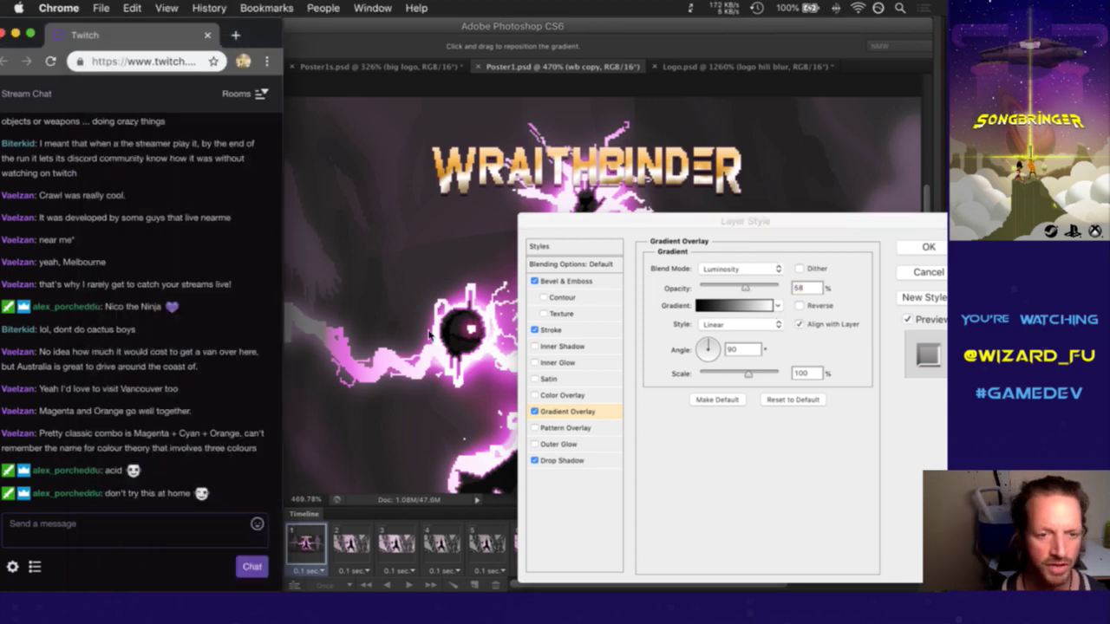
left_click(784, 231)
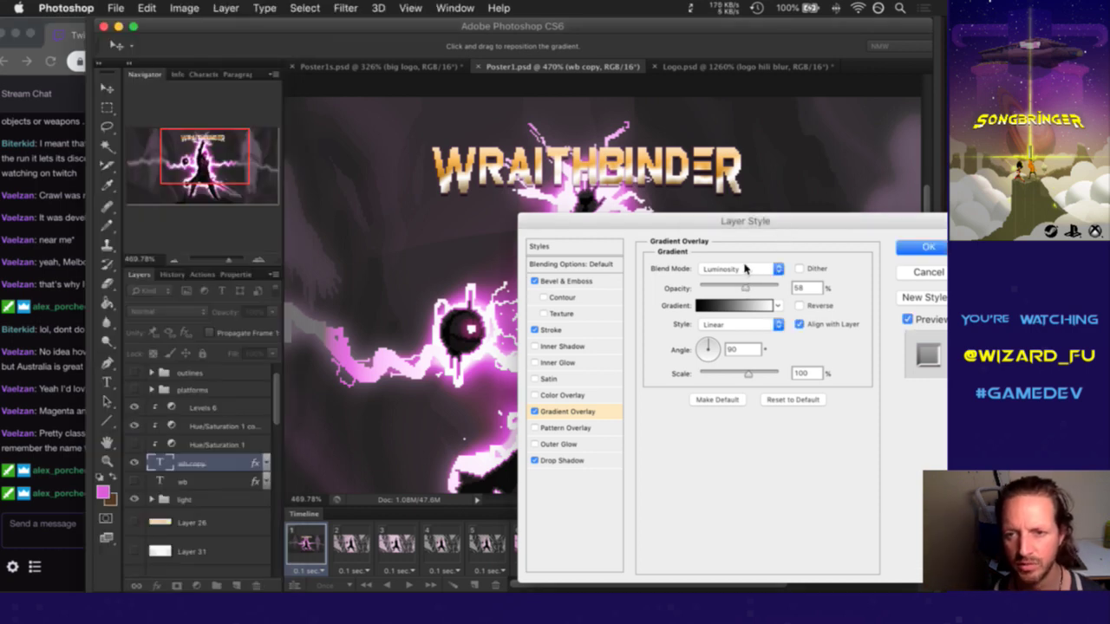
left_click(746, 269)
left_click(803, 250)
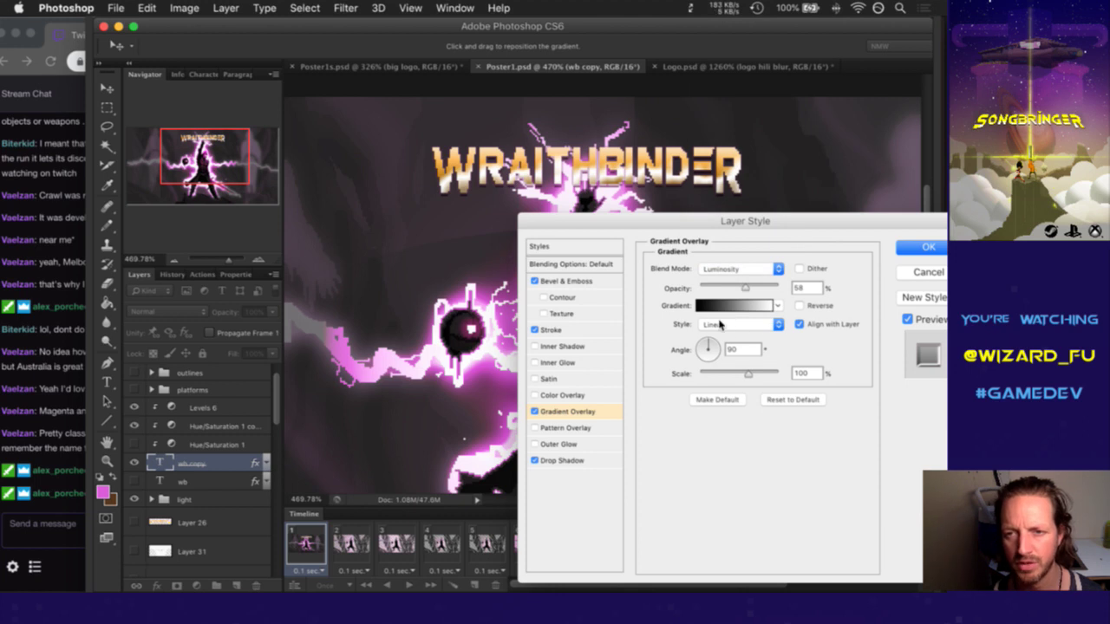
left_click(737, 270)
left_click(792, 270)
Try the logo's gradient overlay at 68% opacity, apply it at 38%, and save the poster
mouse_move(745, 288)
left_mouse_down()
mouse_move(777, 283)
mouse_move(756, 289)
left_mouse_up()
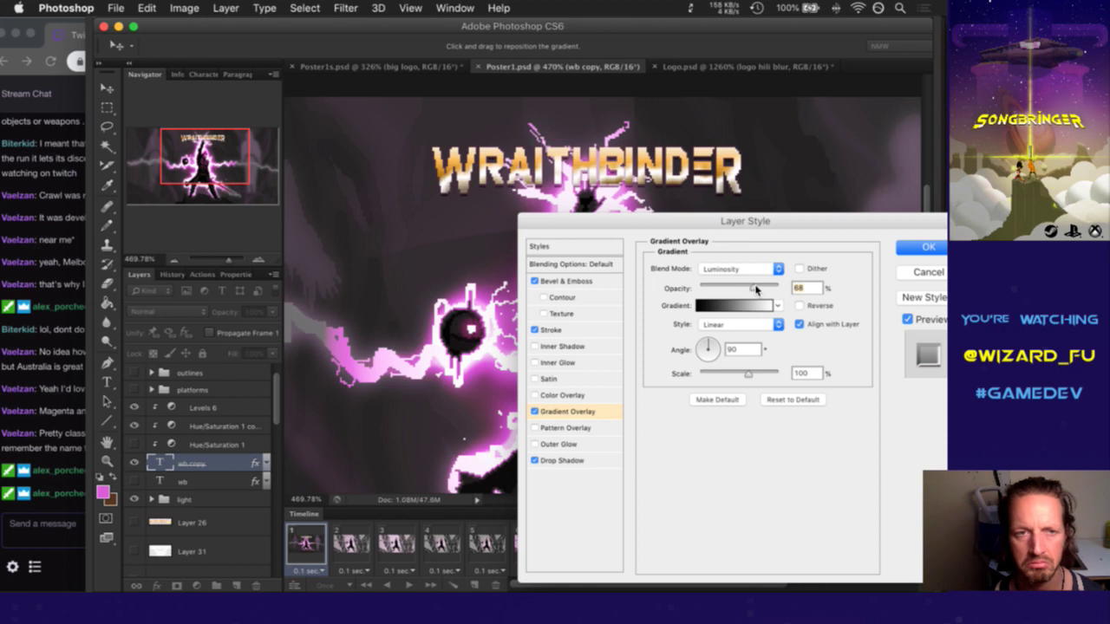
left_click(711, 288)
left_click_drag(711, 291, 731, 288)
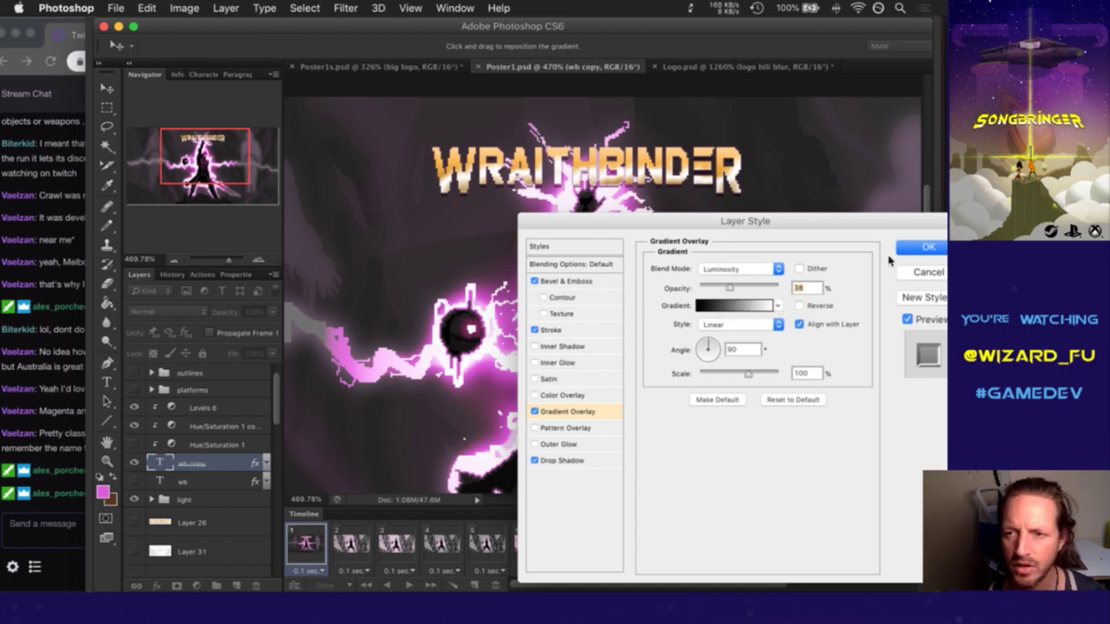
key("Return")
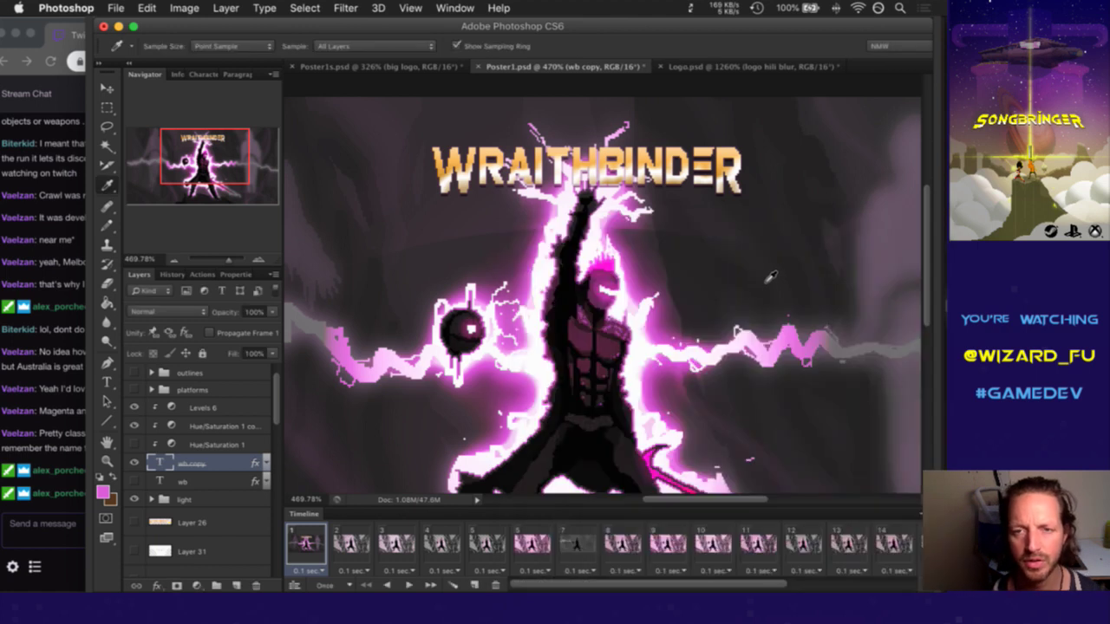
key("super+s")
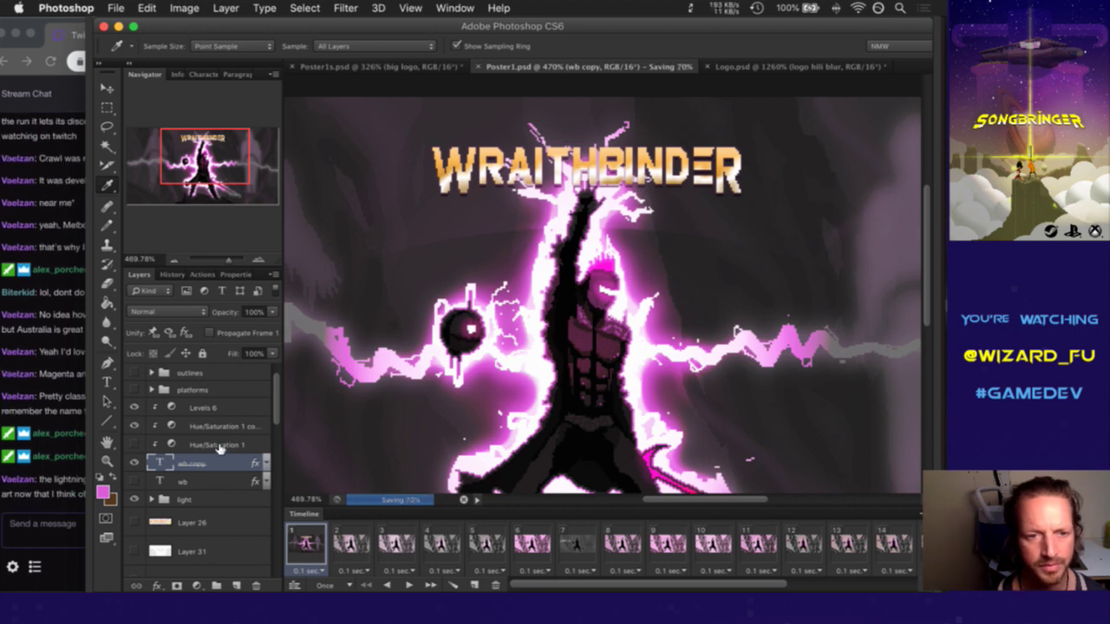
left_click(224, 444)
left_click(60, 501)
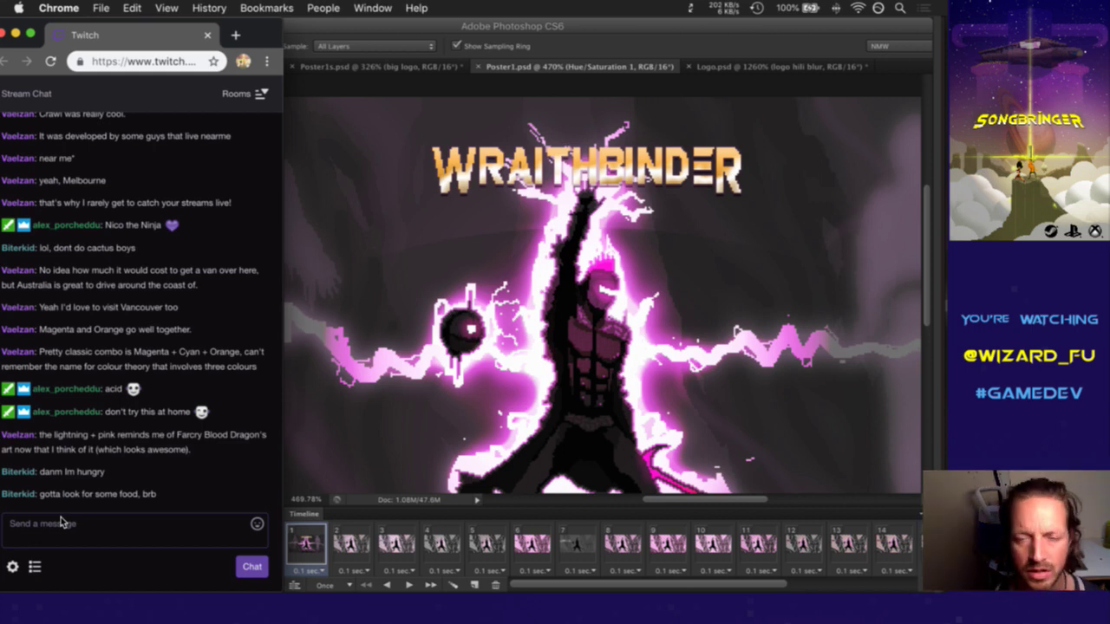
left_click(727, 26)
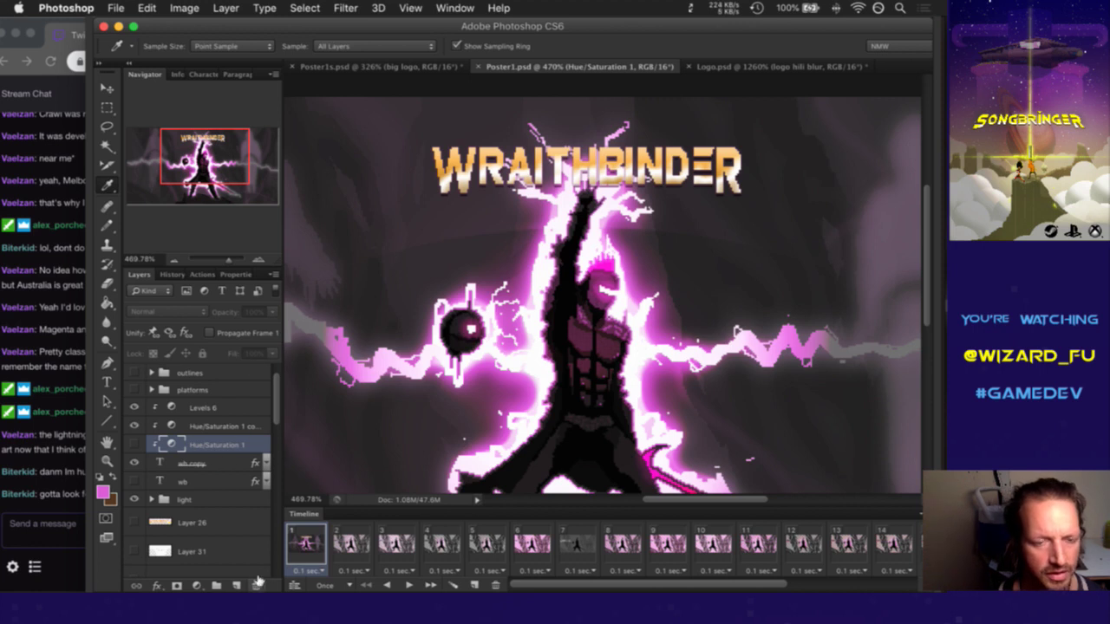
Merge the layers from wb up to Levels 6 into one flattened logo layer
left_click(202, 479)
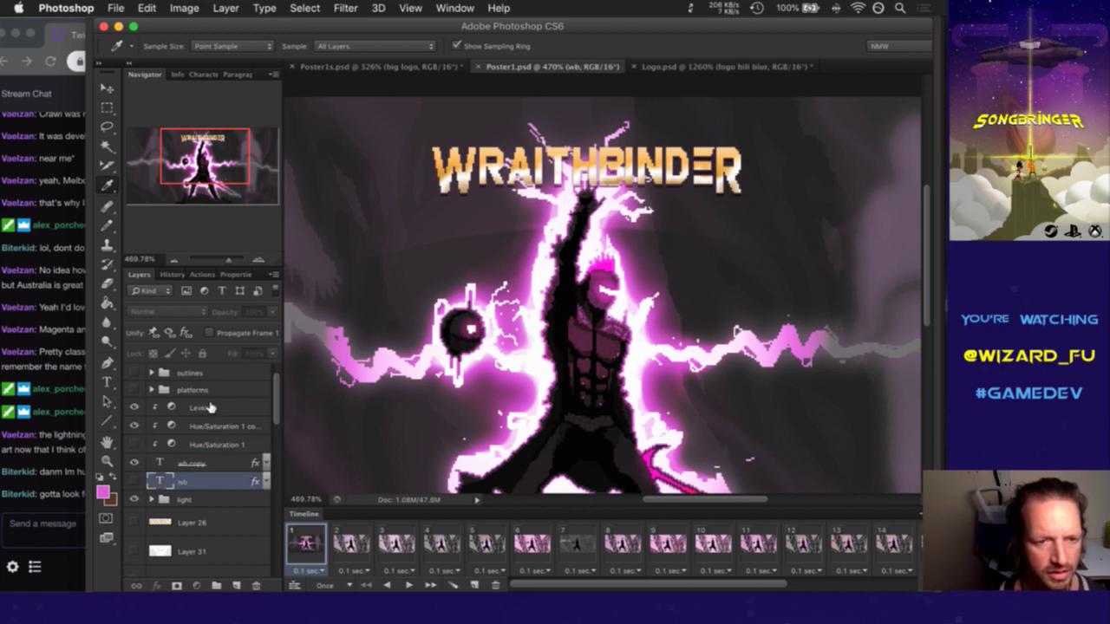
left_click(208, 407, "shift")
right_click(232, 397)
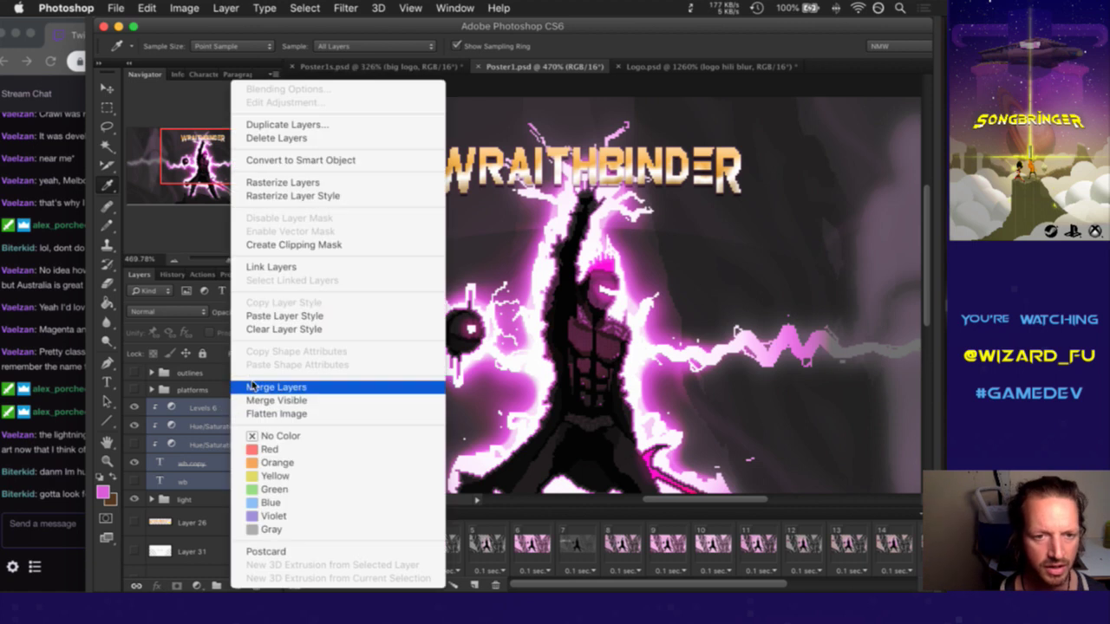
key("Escape")
key("super+e")
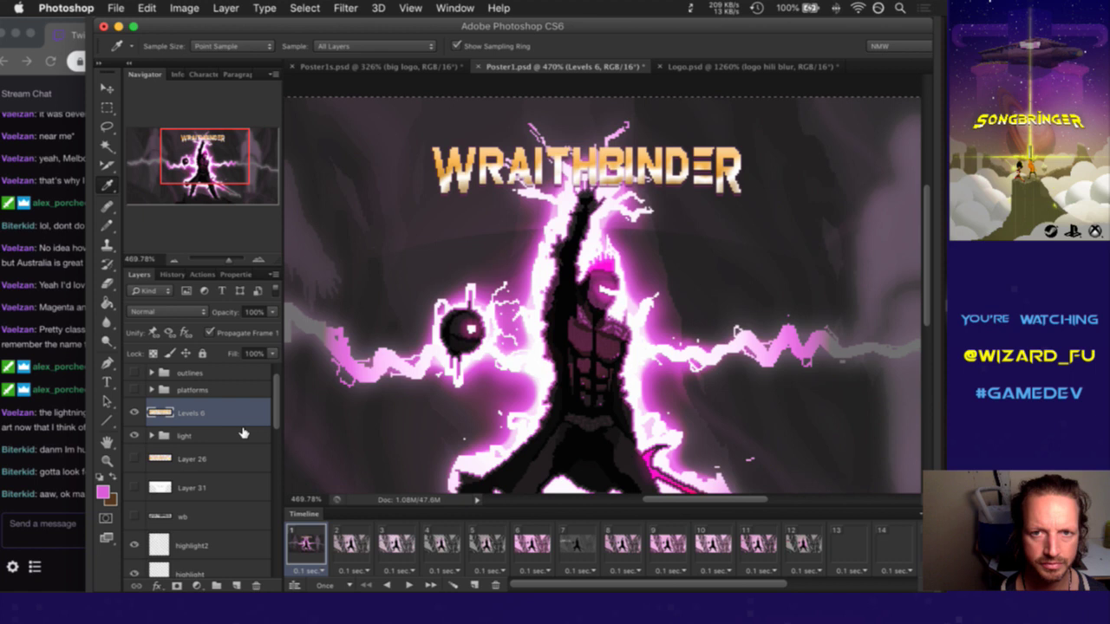
Copy the flattened logo, undo the merge, and paste the copy as a new layer above Levels 6
key("super+c")
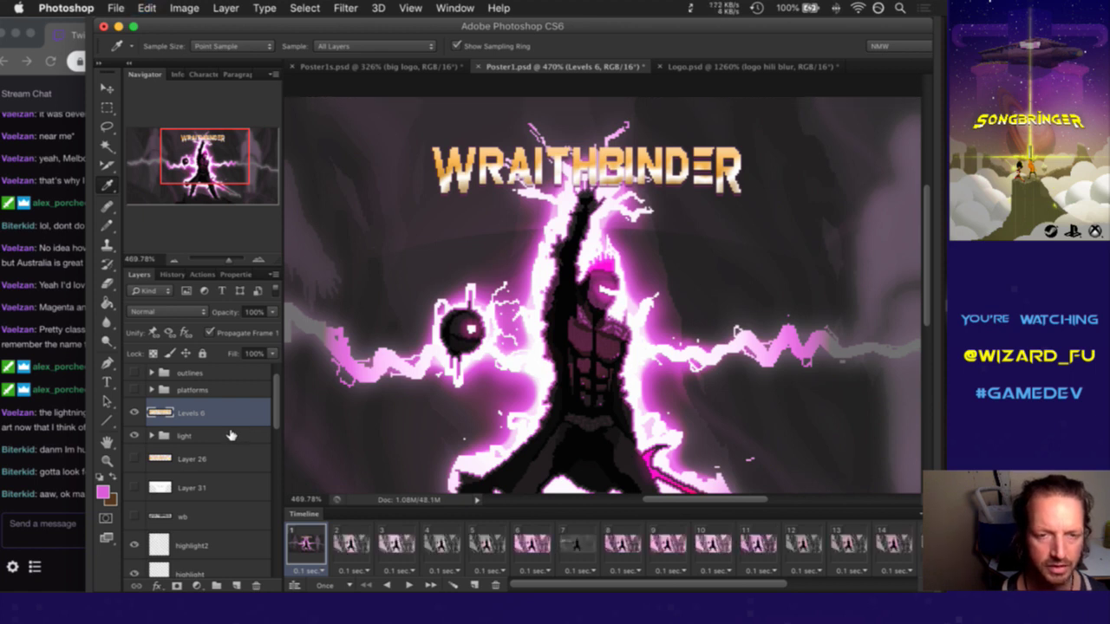
key("super+c")
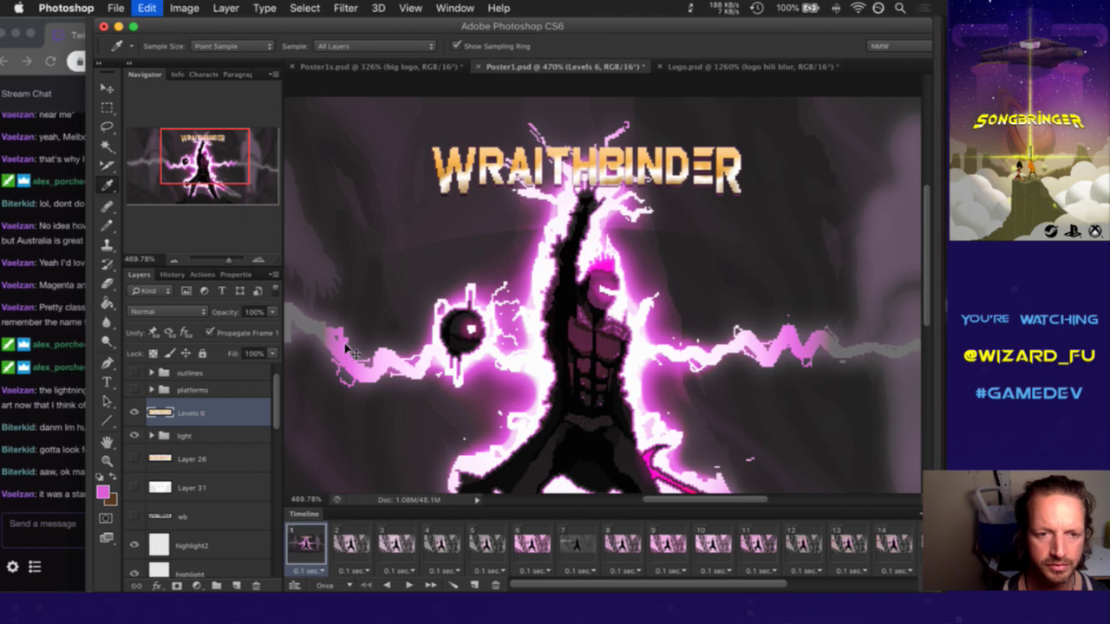
left_click(240, 405)
key("super+v")
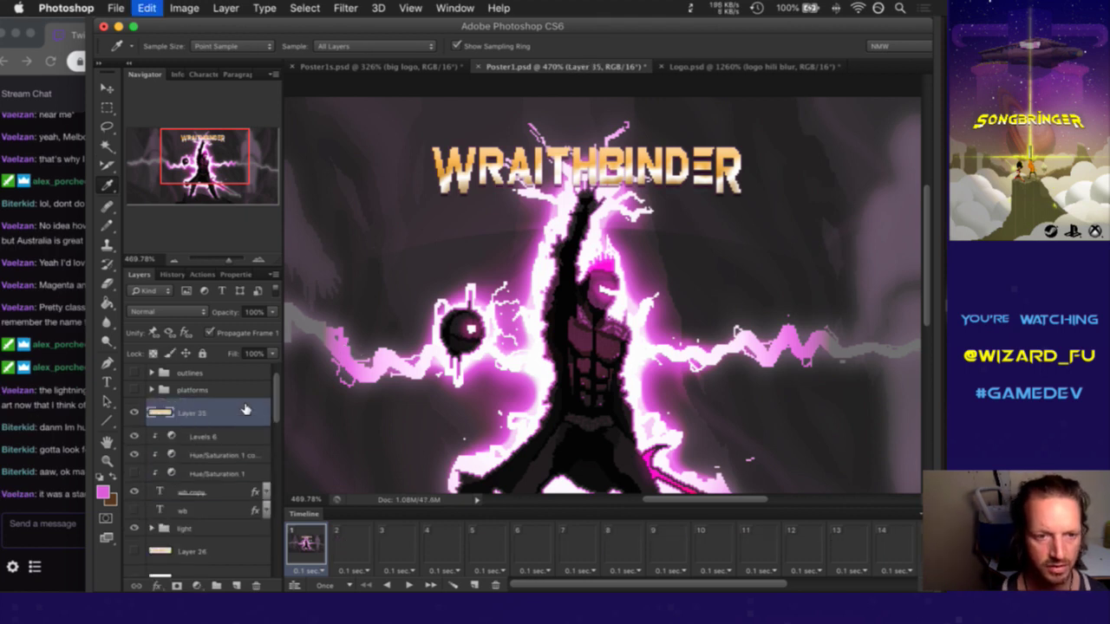
Create a layer group named "logo" between the pasted logo layer and Levels 6
key("super+g")
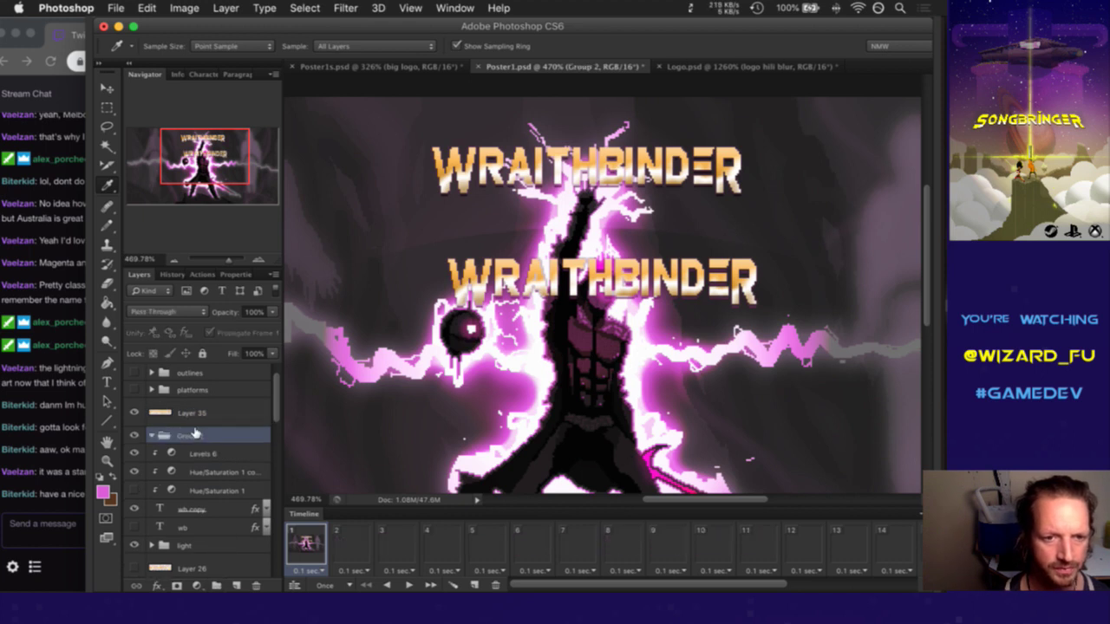
double_click(188, 435)
type("logo")
key("Return")
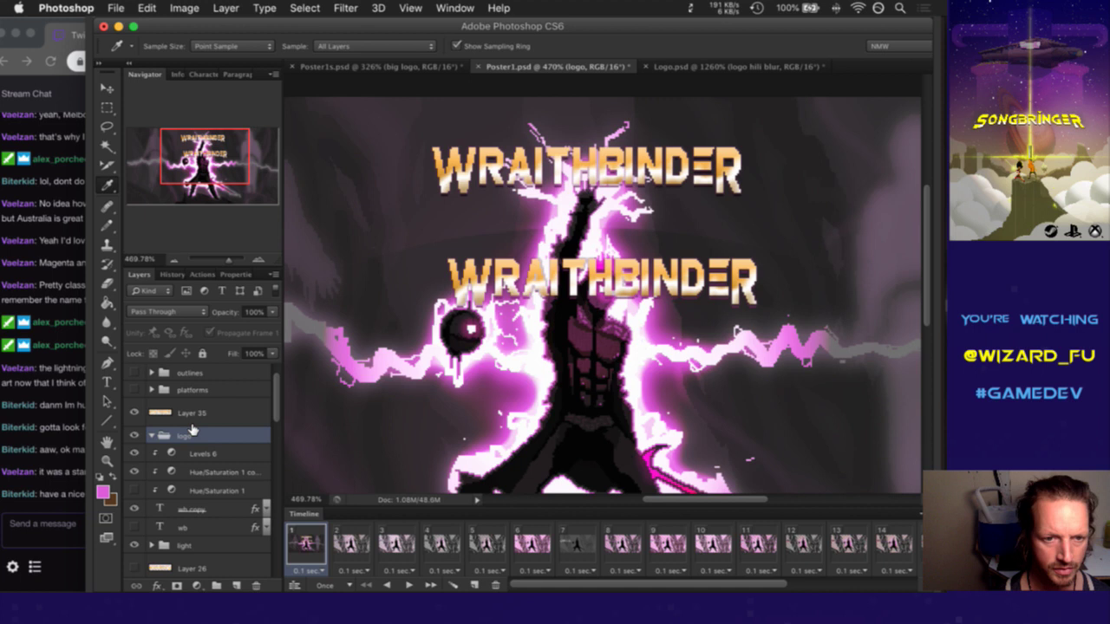
Move the layers from Levels 6 down to wb into the logo group and hide the group
left_click(223, 454)
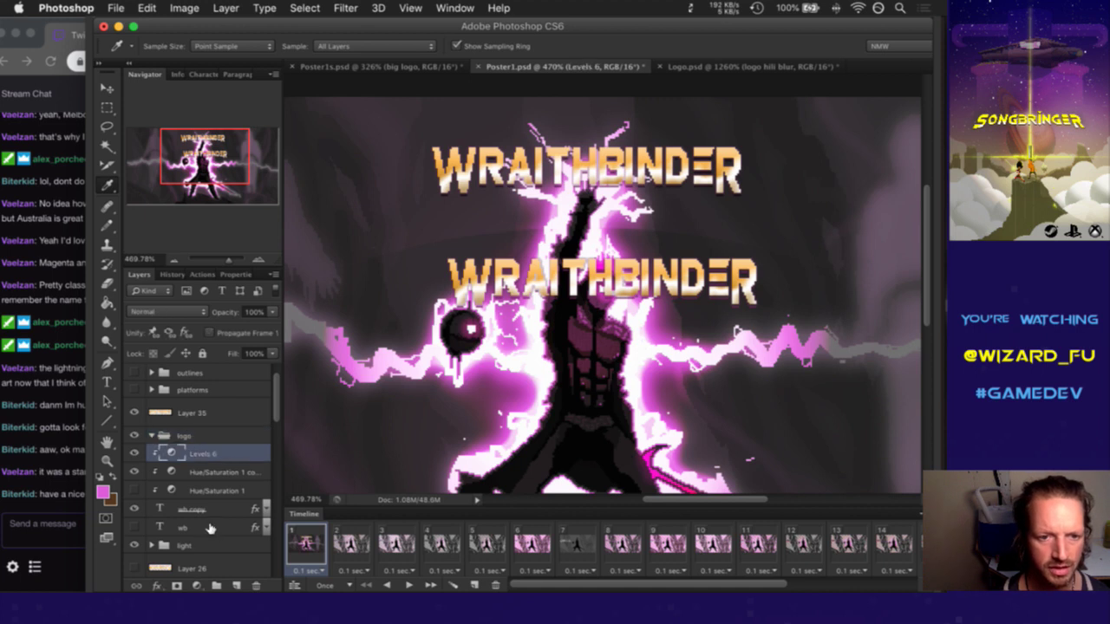
left_click(212, 526, "shift")
mouse_move(186, 456)
left_mouse_down()
mouse_move(189, 443)
mouse_move(176, 448)
left_mouse_up()
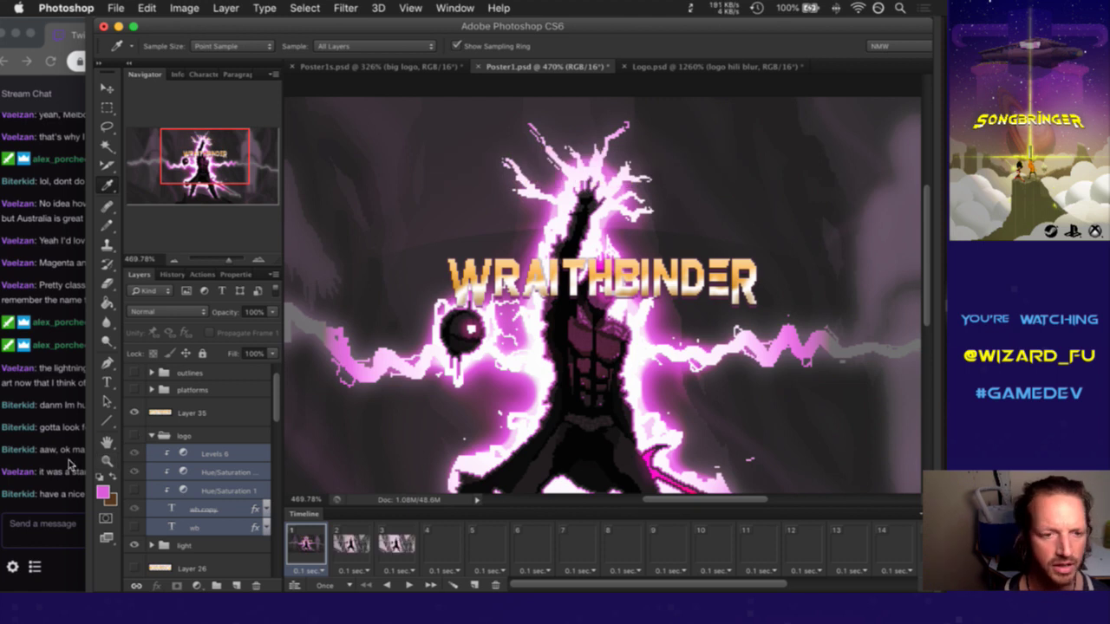
left_click(74, 476)
left_click_drag(73, 450, 137, 452)
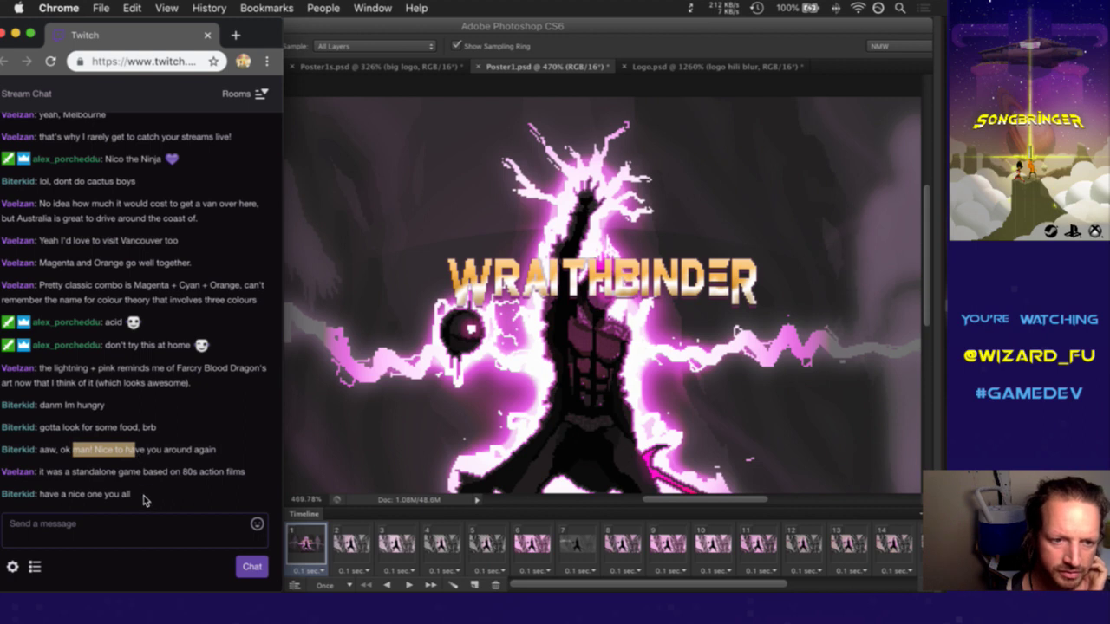
left_click_drag(61, 496, 134, 502)
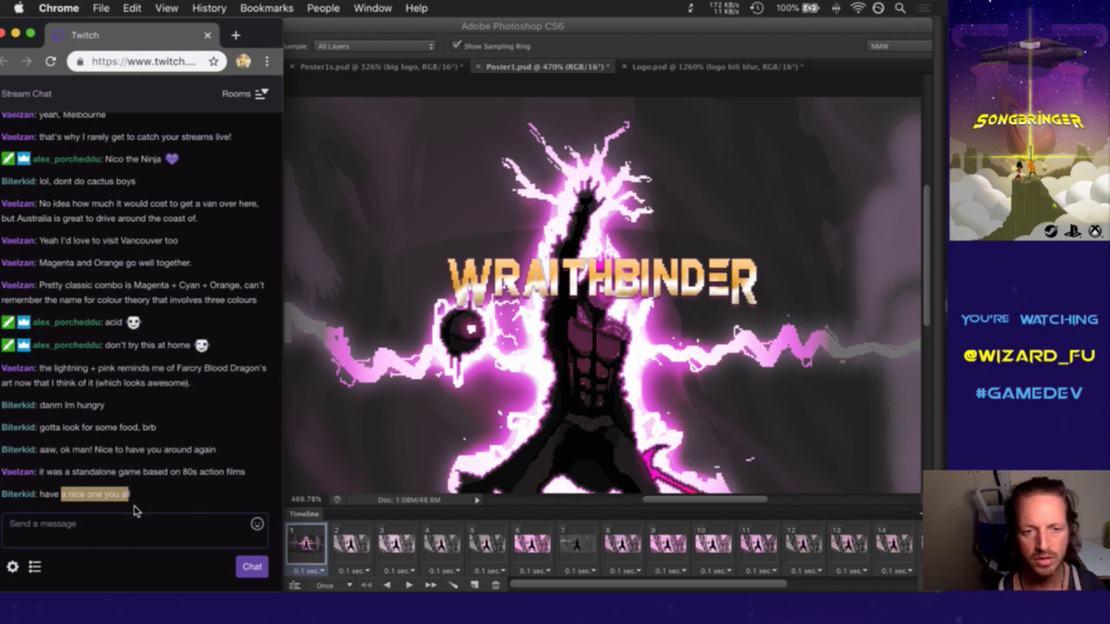
key("super+t")
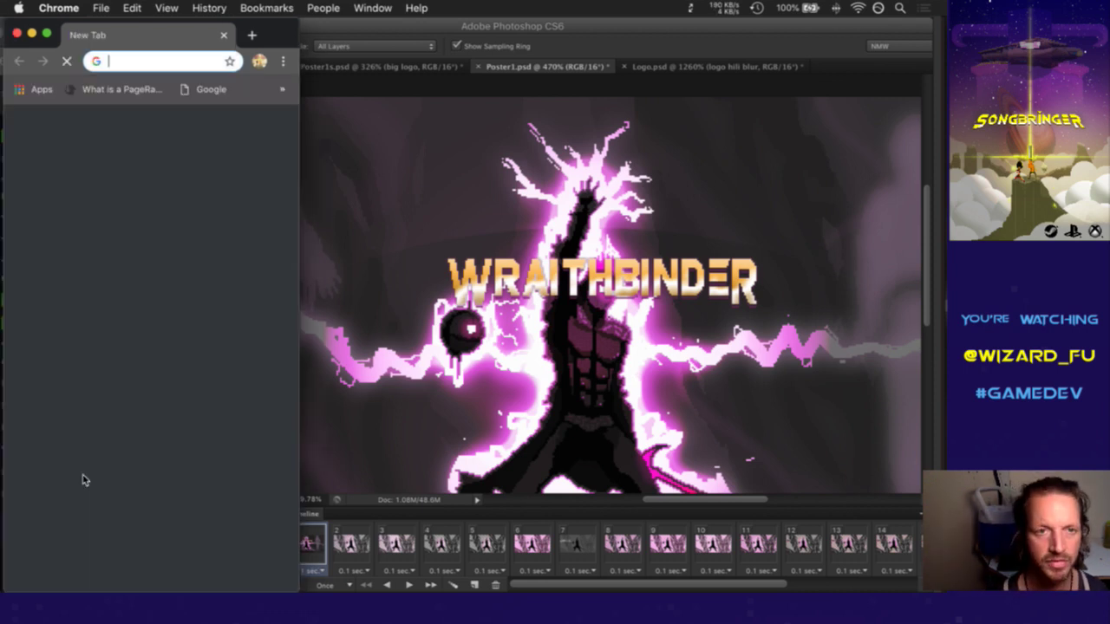
key("super+w")
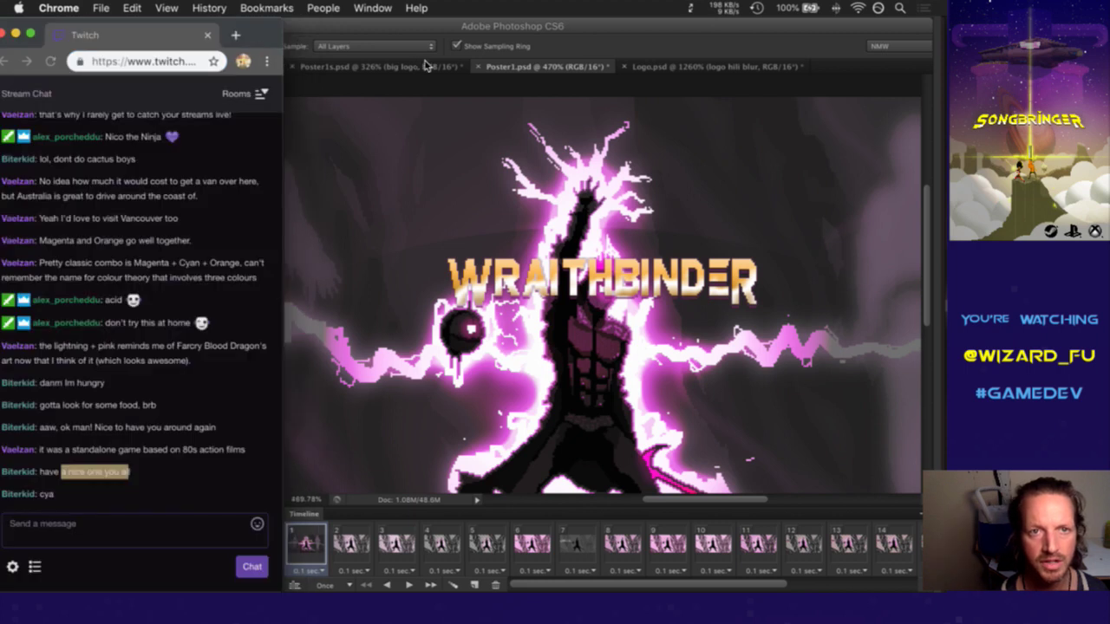
Search Google Images for "farcry blood dragon" in a new Chrome window and look through the artwork results
key("super+n")
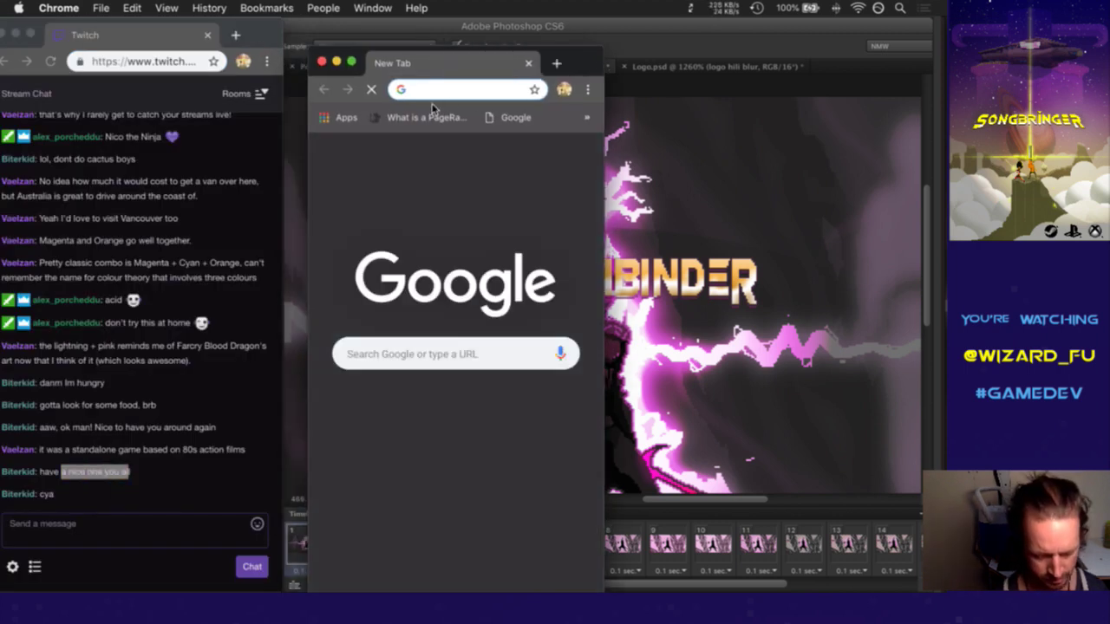
type("farcry blood dragon")
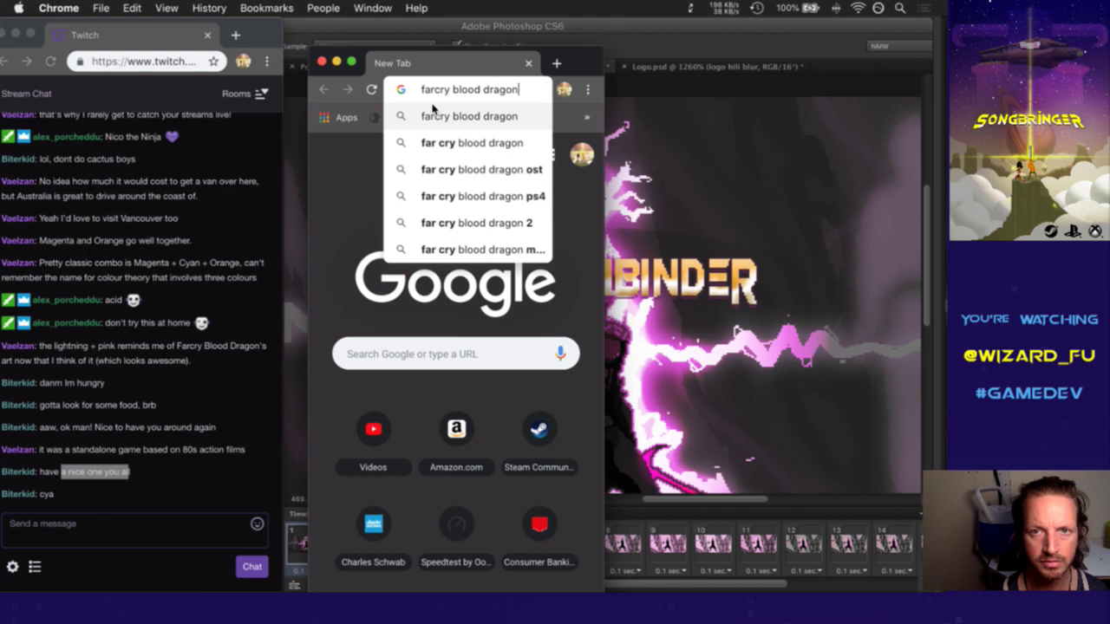
key("Return")
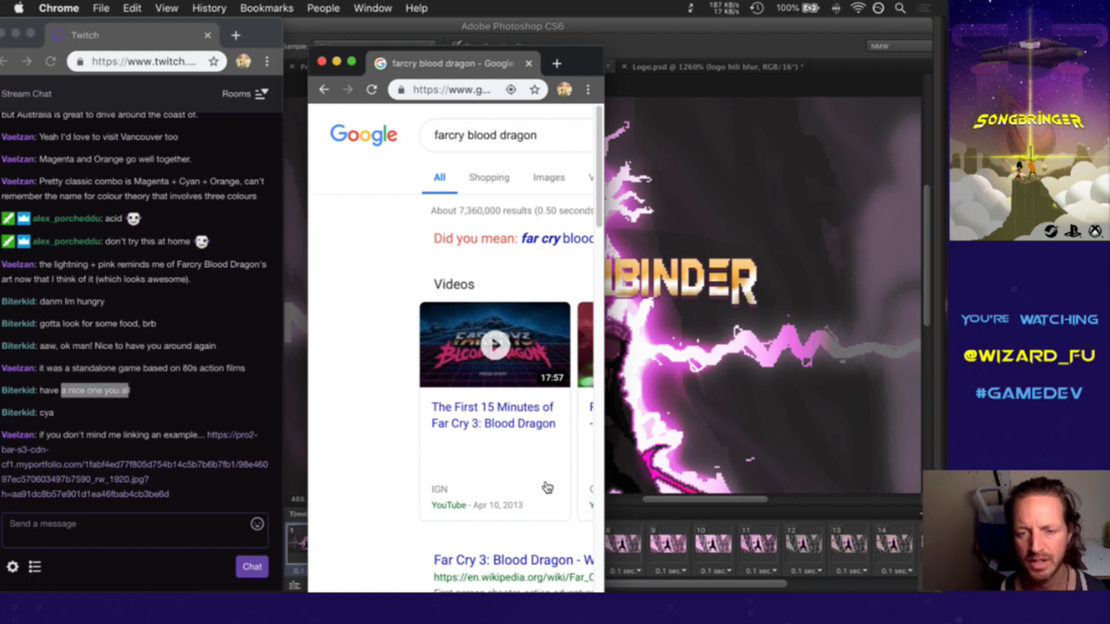
left_click(549, 177)
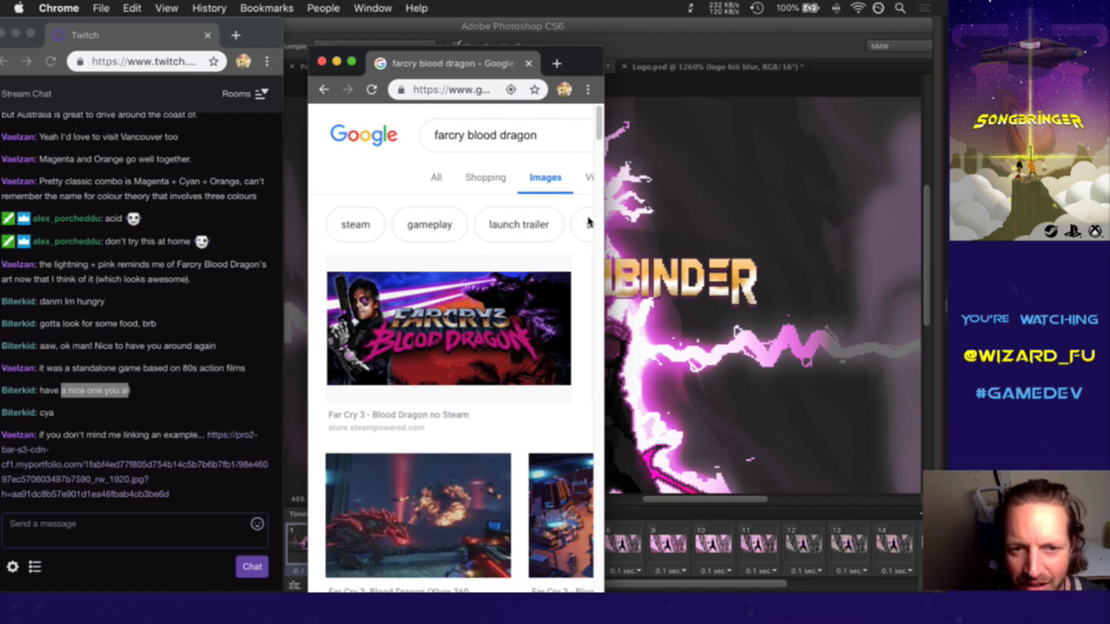
scroll(595, 158, "right", 5)
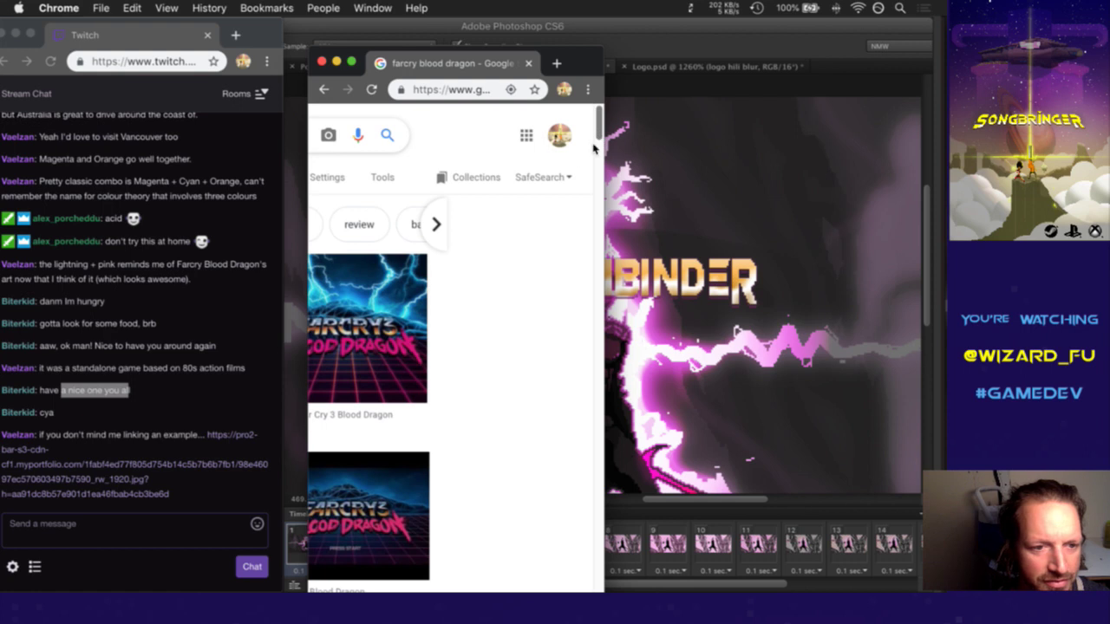
Widen the Google Images window and copy the address of the example image link posted in the Twitch chat
left_click(142, 469)
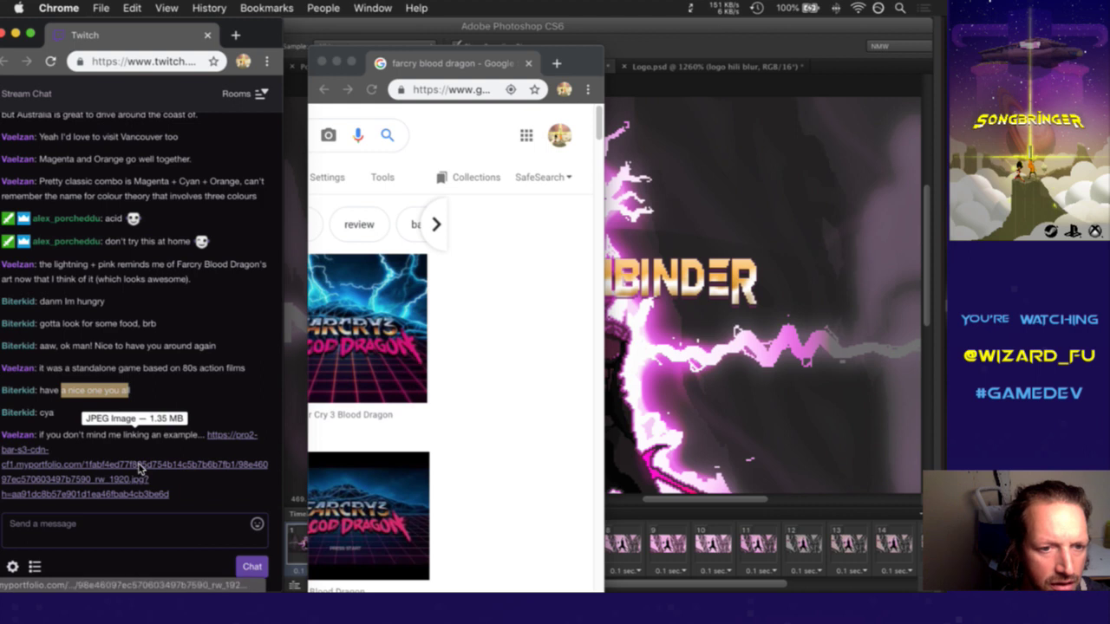
left_click_drag(141, 469, 402, 136)
scroll(434, 174, "right", 5)
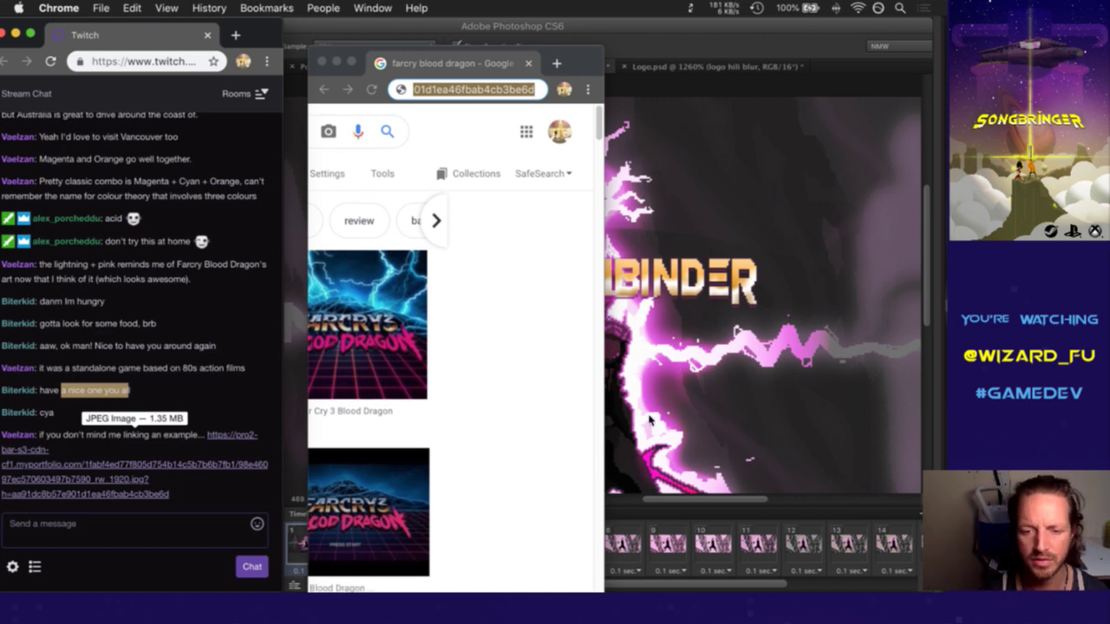
left_click(606, 61)
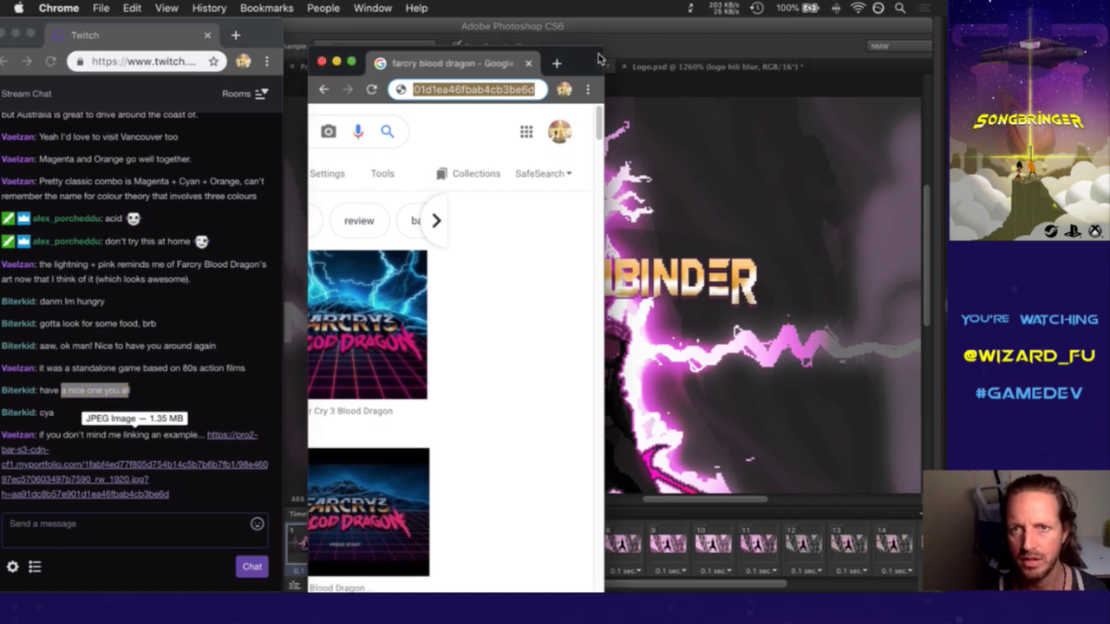
left_click_drag(604, 68, 911, 68)
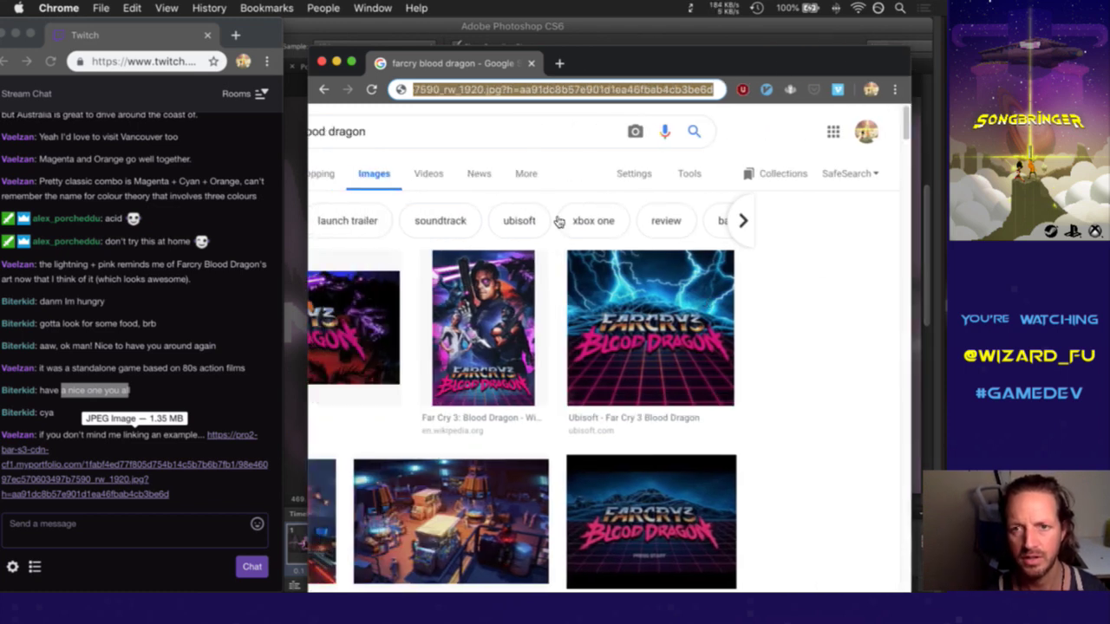
right_click(75, 470)
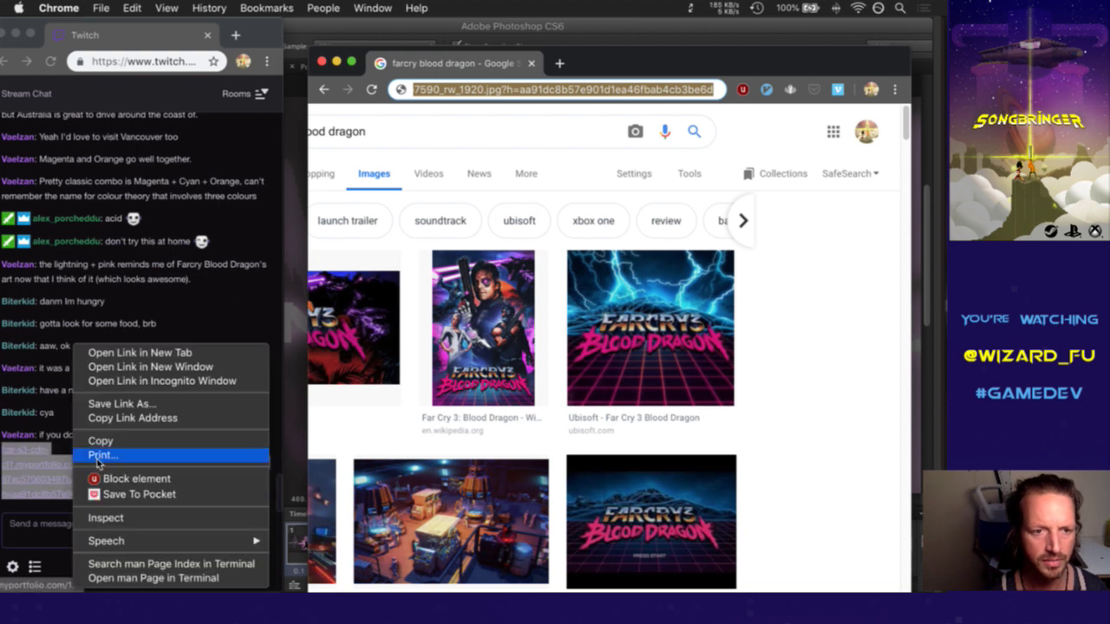
left_click(109, 420)
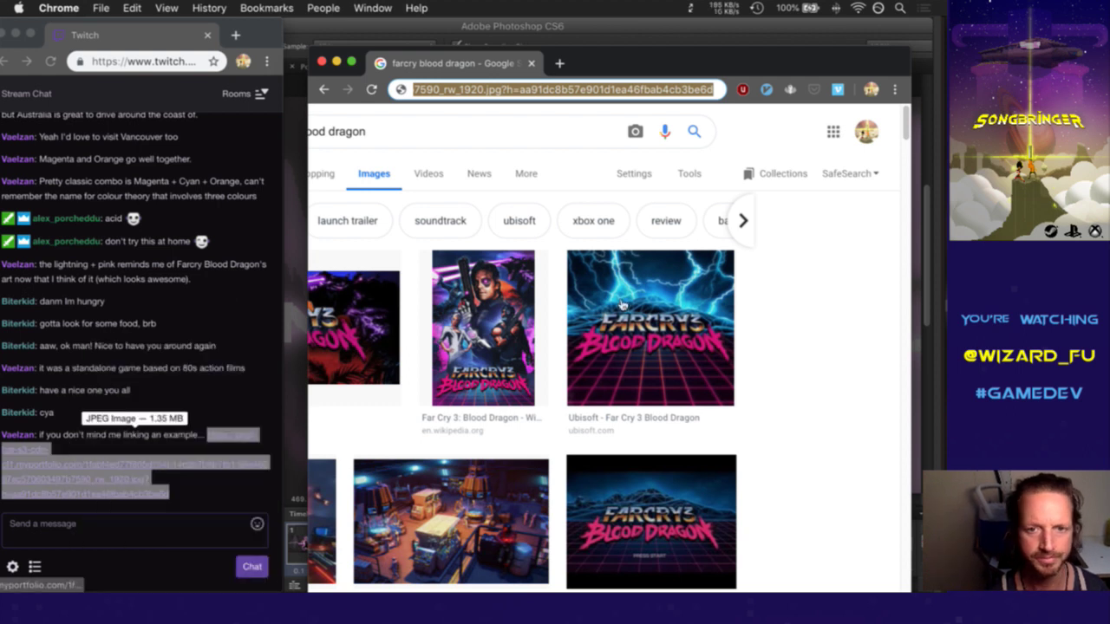
Look through further Far Cry 3 Blood Dragon artwork in the widened image search results
left_click(858, 467)
scroll(848, 467, "left", 5)
scroll(848, 467, "down", 5)
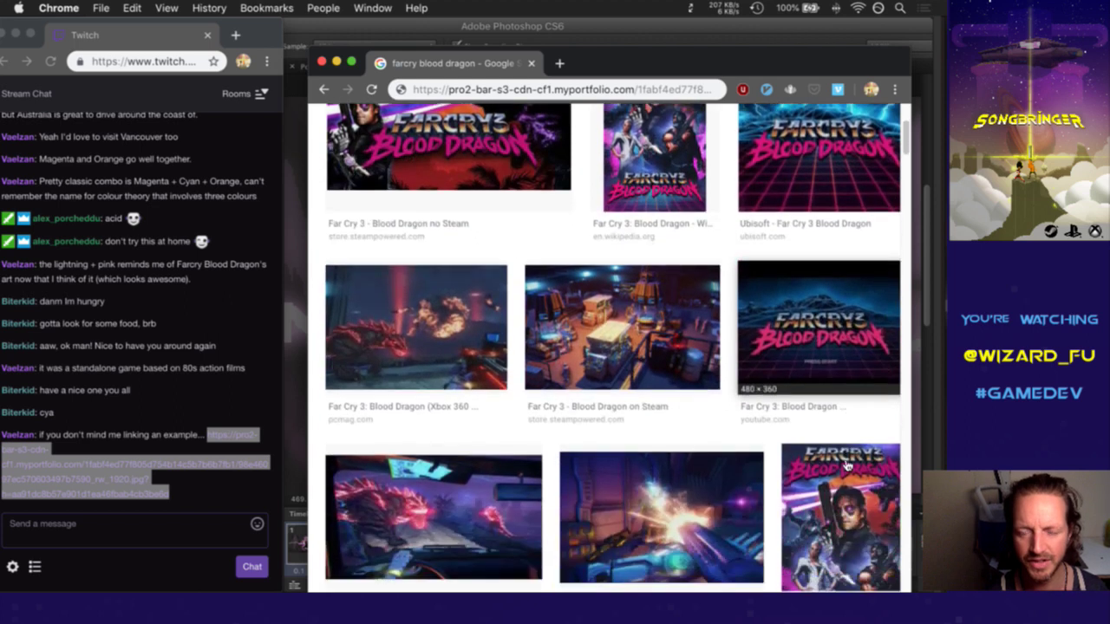
scroll(848, 467, "down", 1)
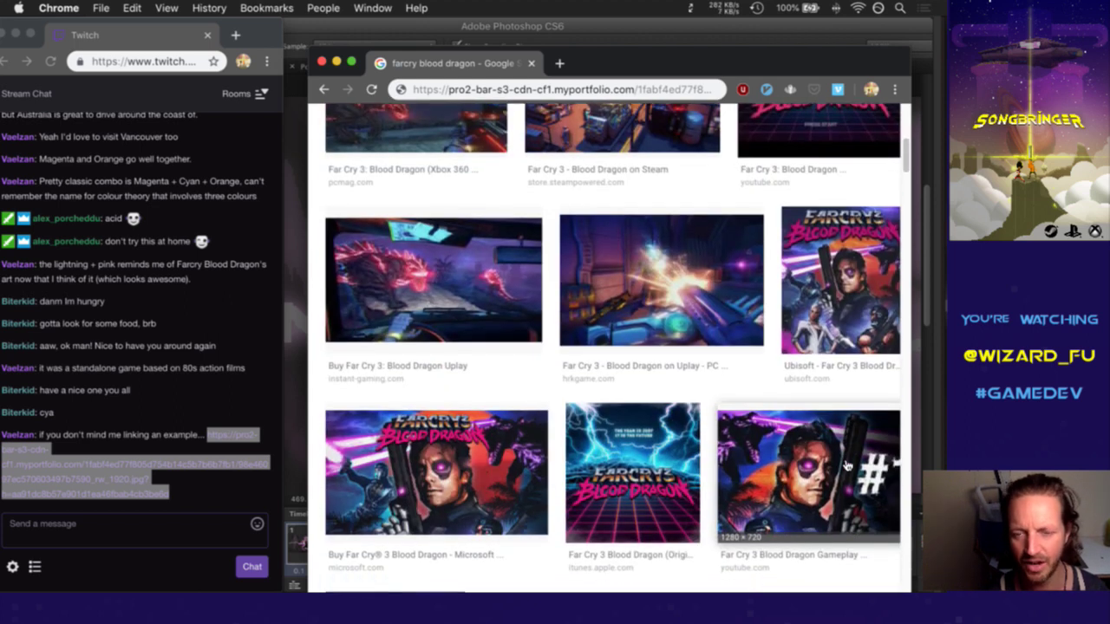
scroll(847, 467, "down", 1)
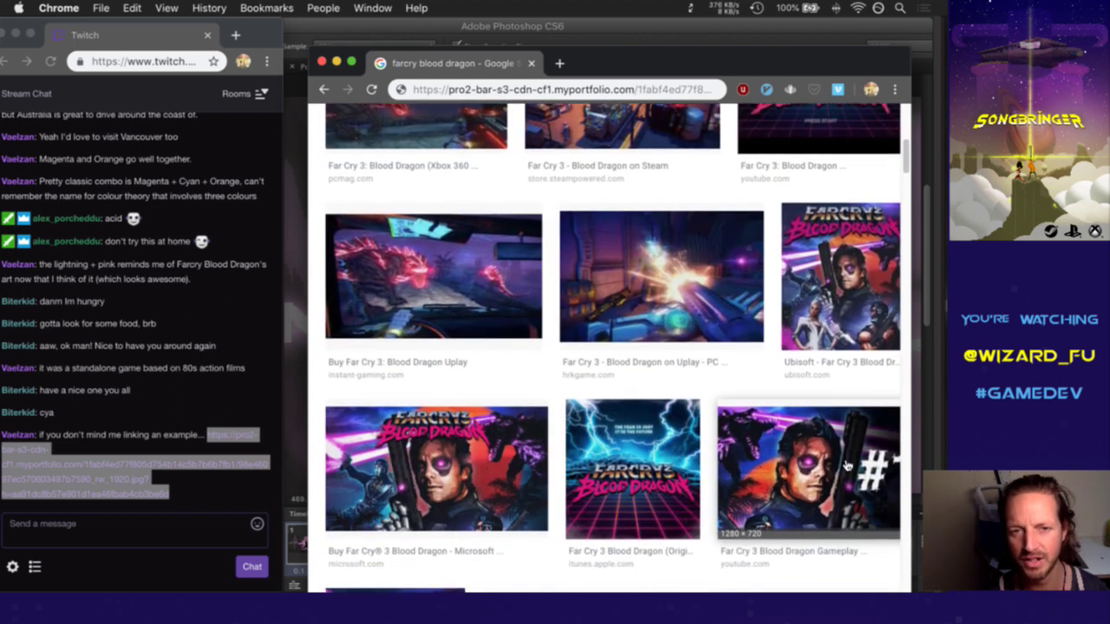
scroll(639, 467, "down", 4)
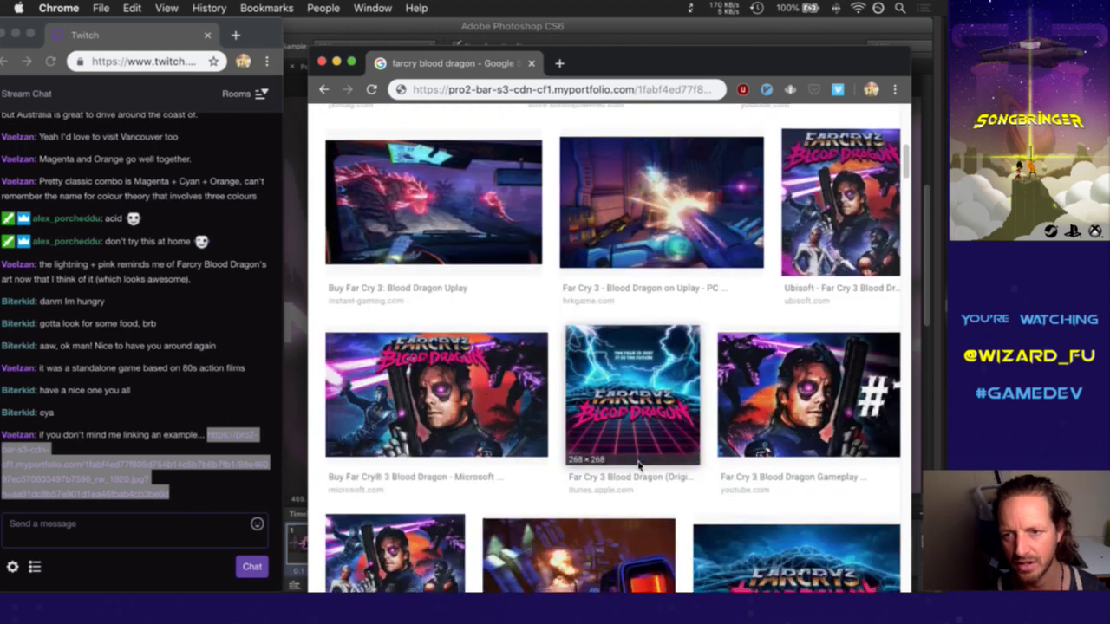
scroll(639, 467, "down", 10)
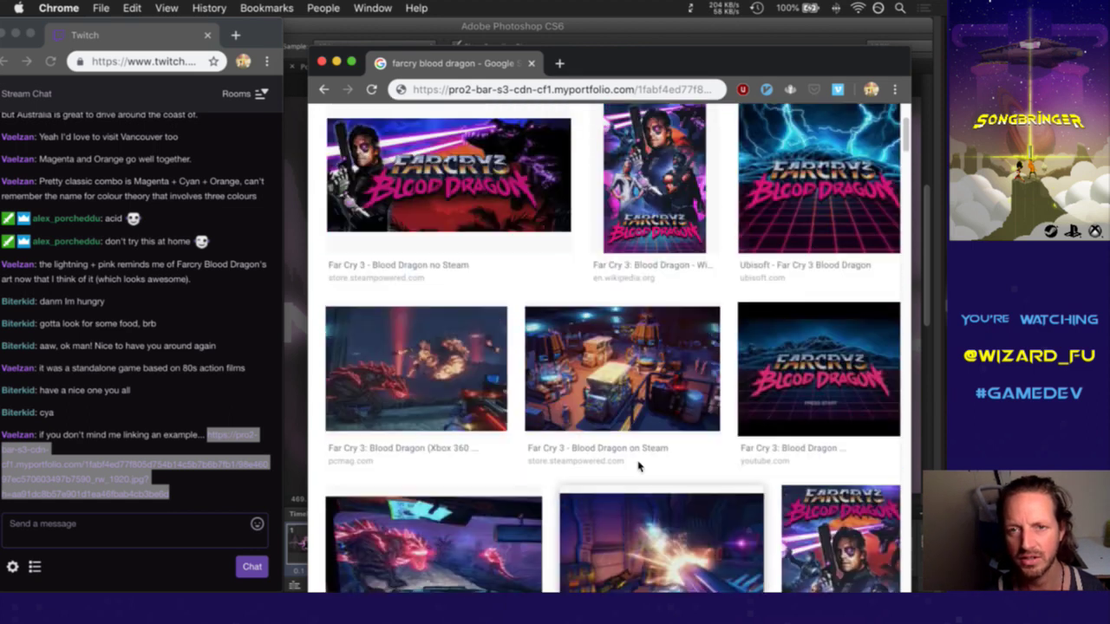
scroll(639, 466, "up", 4)
Open the copied image address to view the Blood Dragon artwork, and close that browser window
left_click(516, 91)
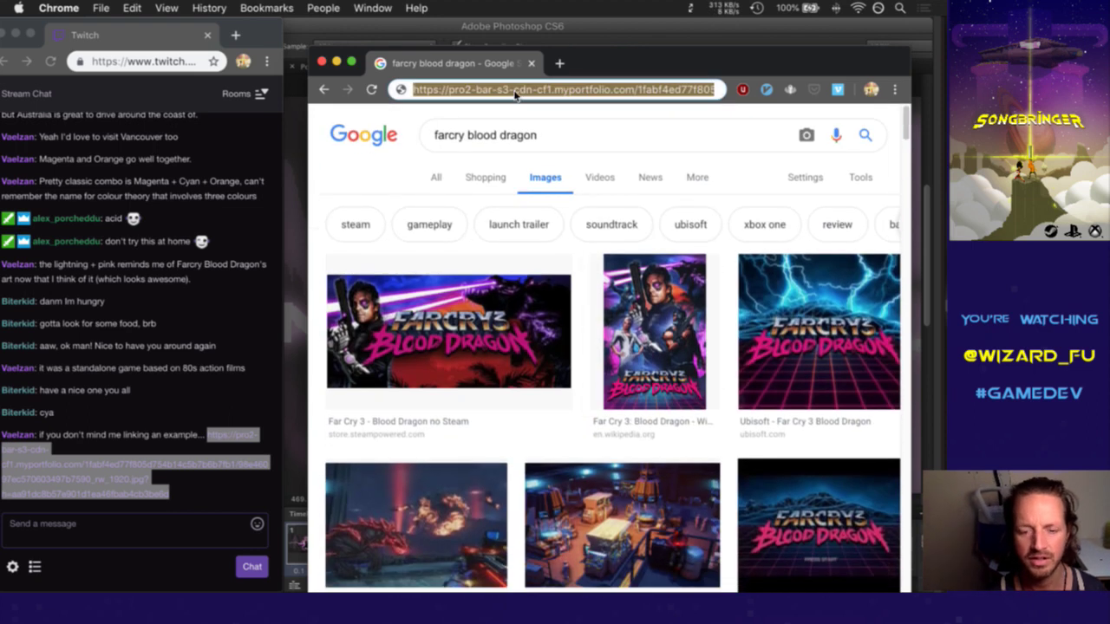
key("super+v")
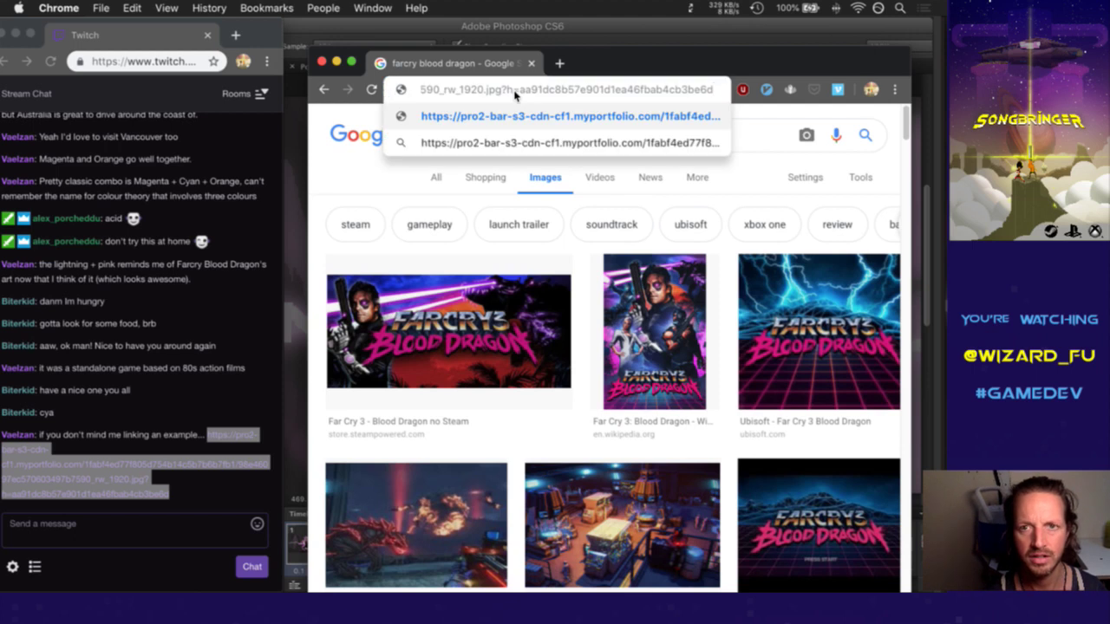
key("Return")
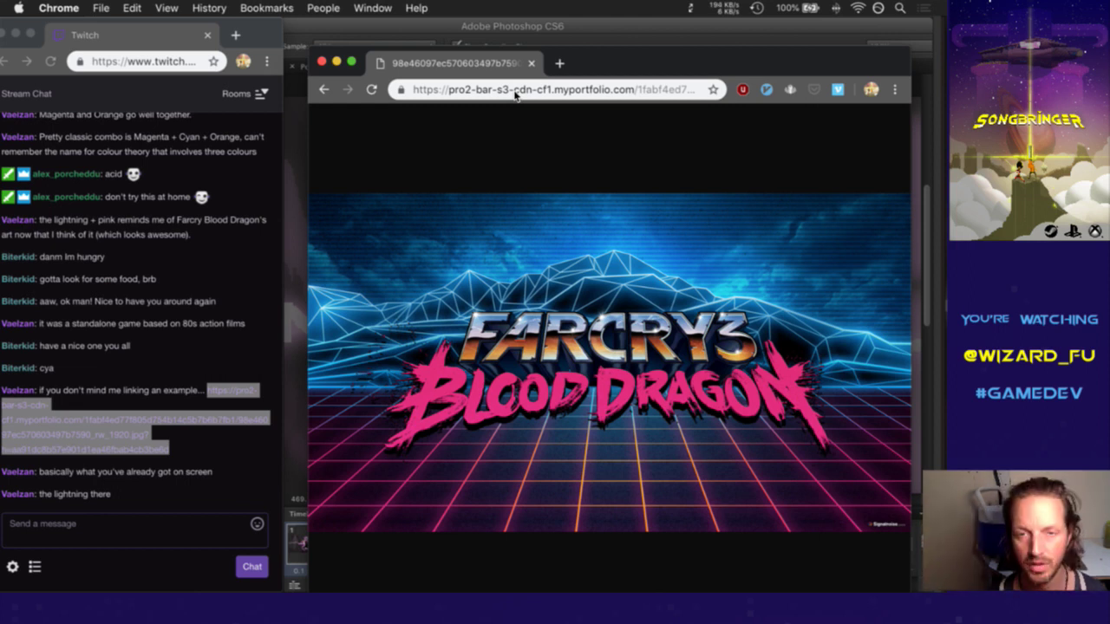
left_click_drag(606, 54, 606, 52)
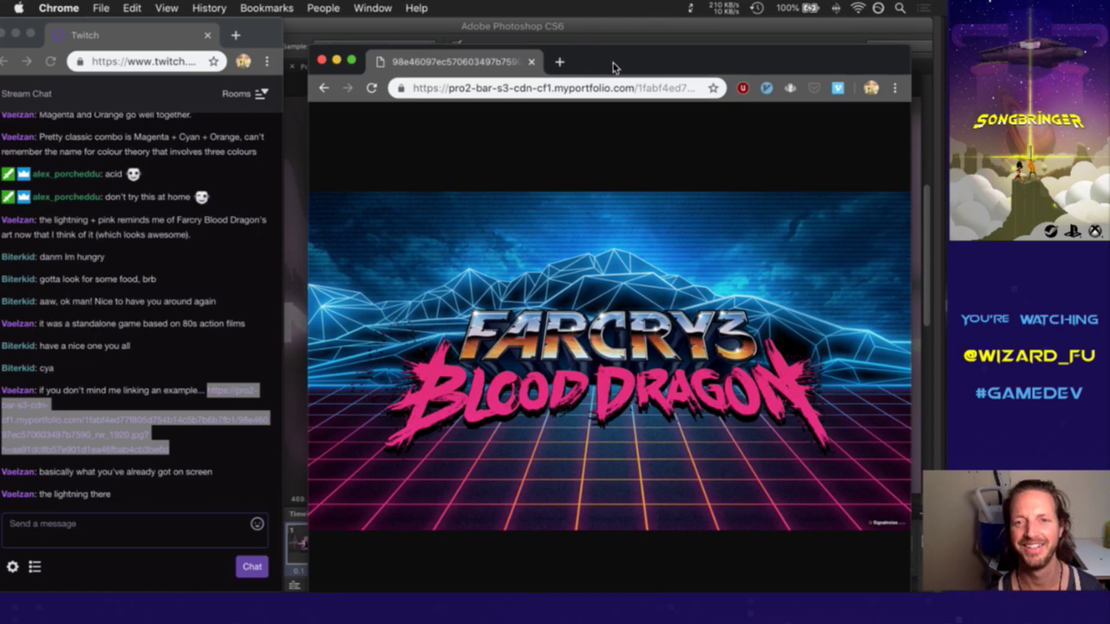
key("super+w")
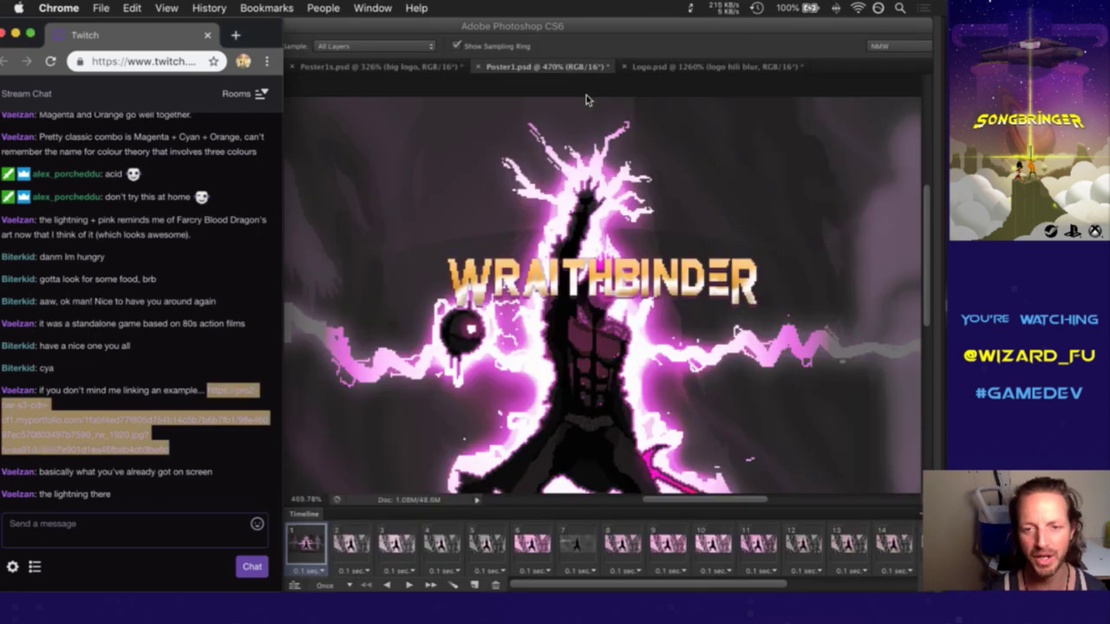
Switch to Photoshop, show the logo group, and align Layer 35 exactly over the group's Wraithbinder logo, toggling its visibility to check
left_click(700, 30)
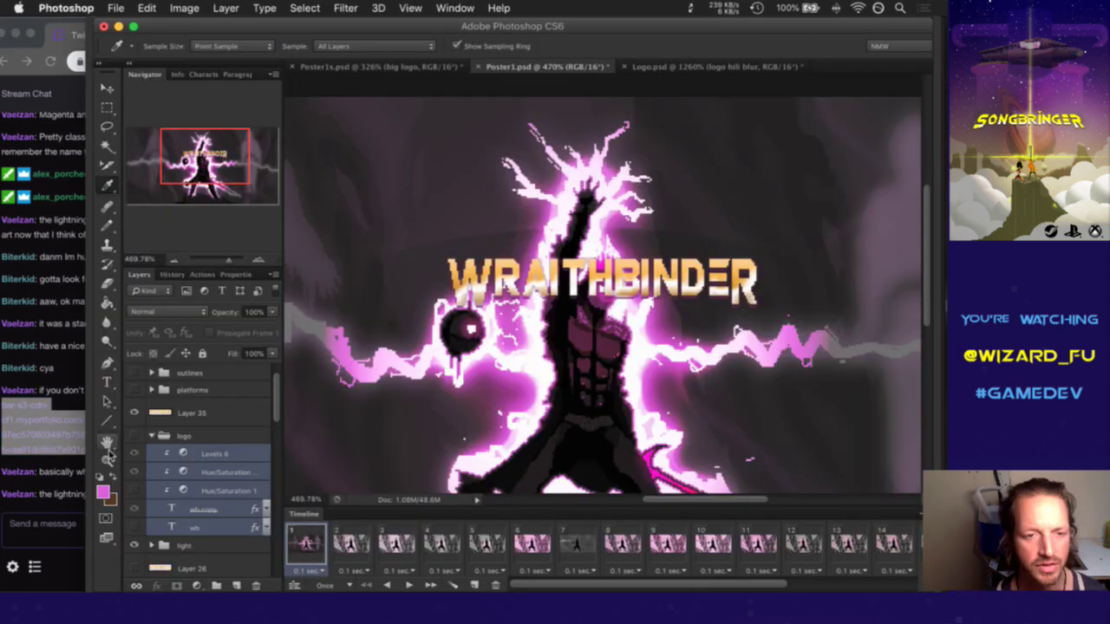
left_click(194, 437)
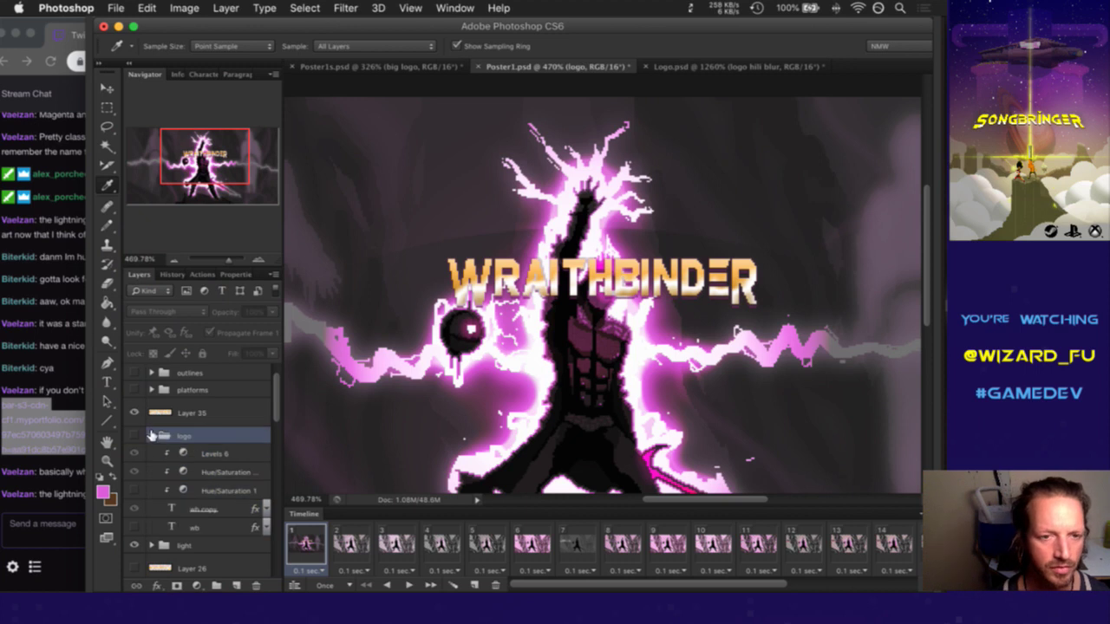
left_click(134, 436)
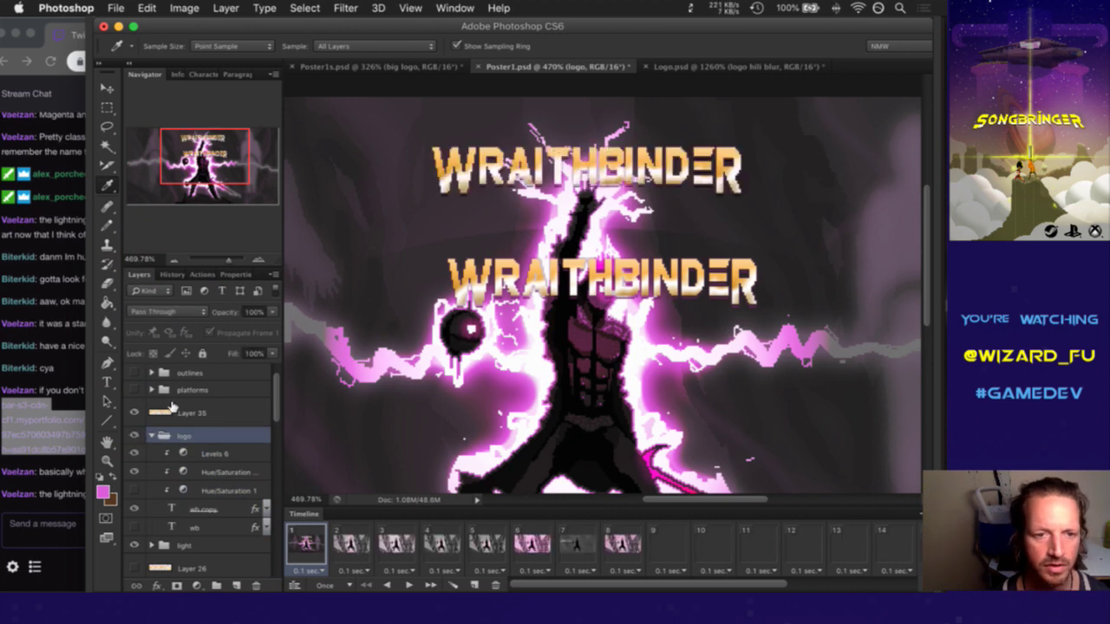
left_click(176, 411)
key("v")
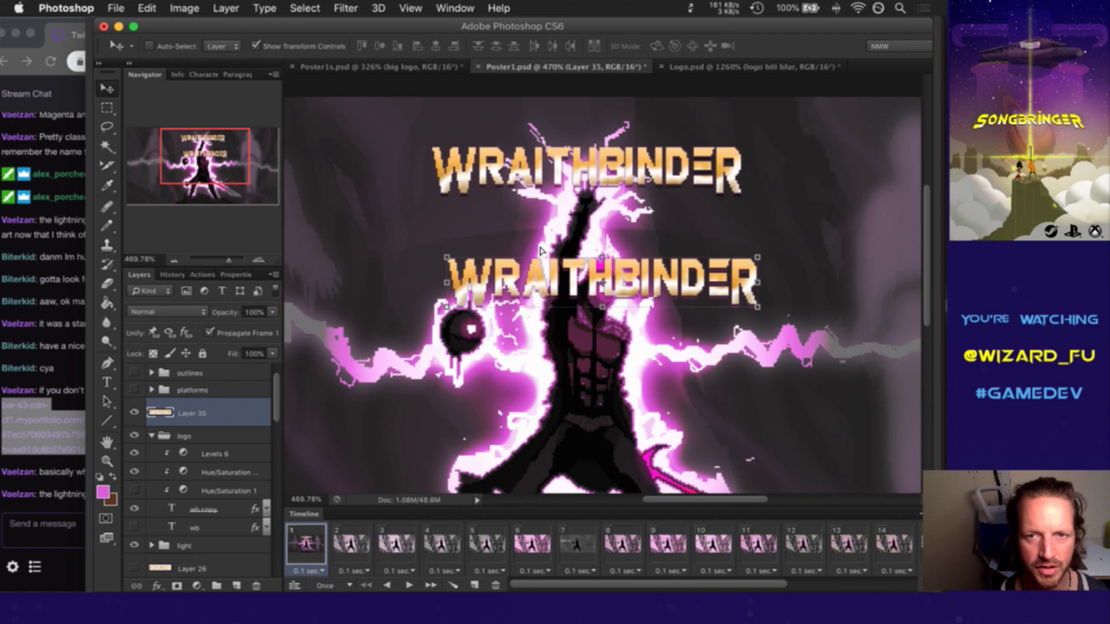
left_click_drag(533, 289, 517, 177)
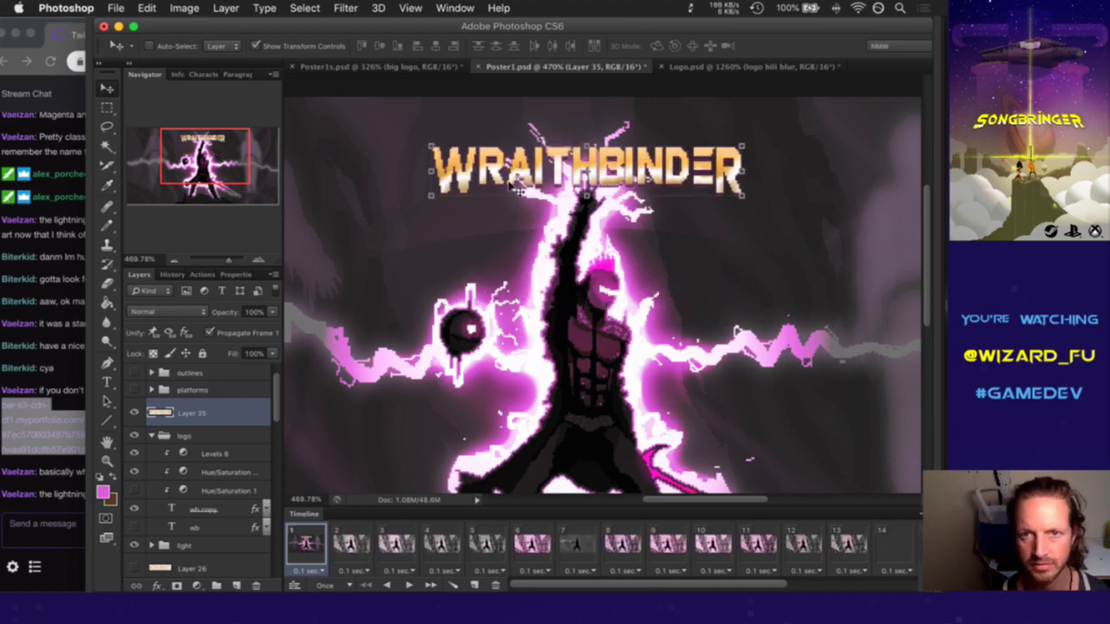
left_click(135, 413)
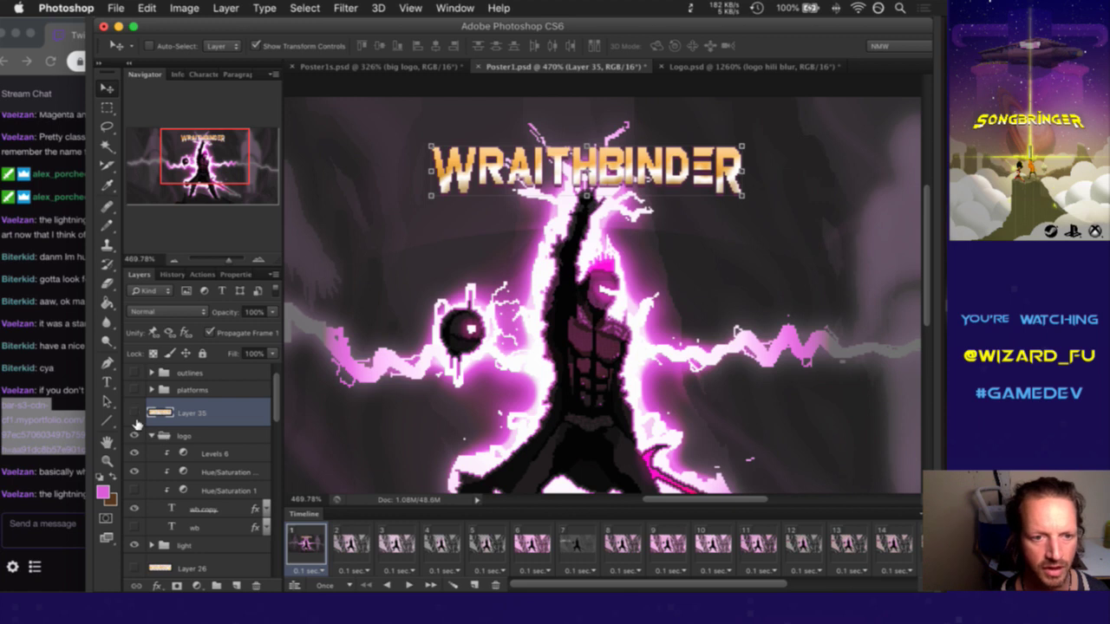
left_click(135, 413)
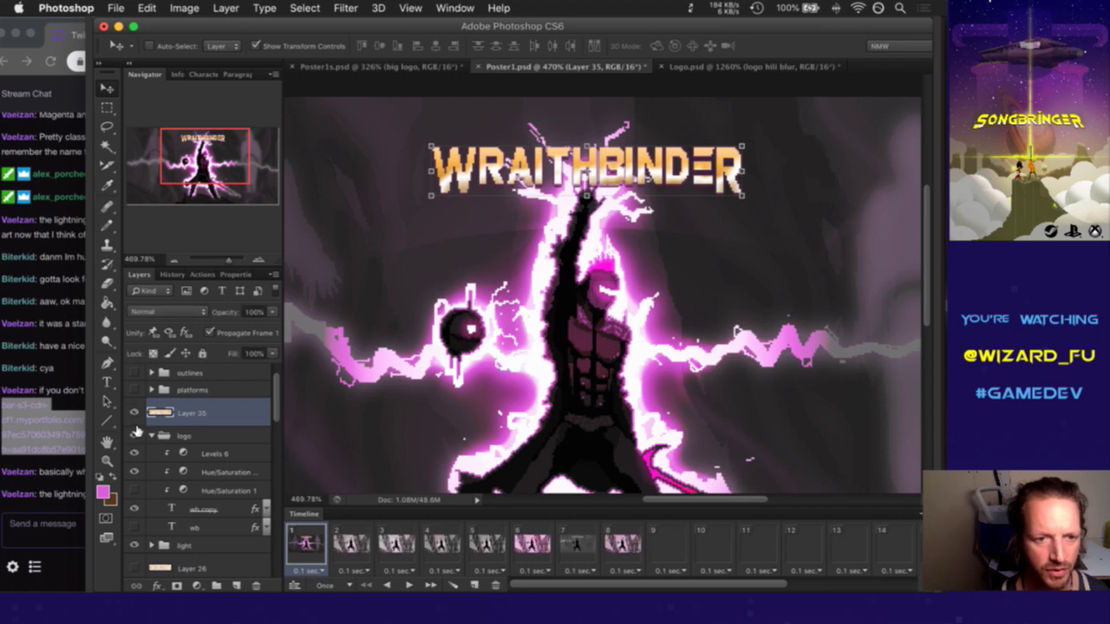
Hide and collapse the logo group, and save Poster1.psd
left_click(153, 436)
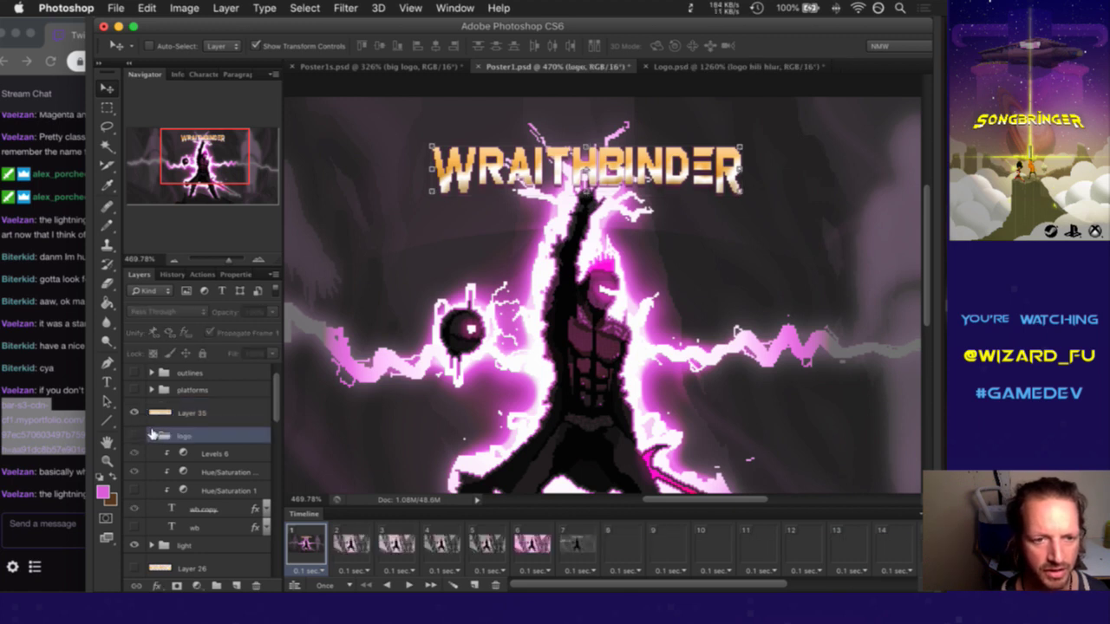
left_click(152, 435)
key("super+s")
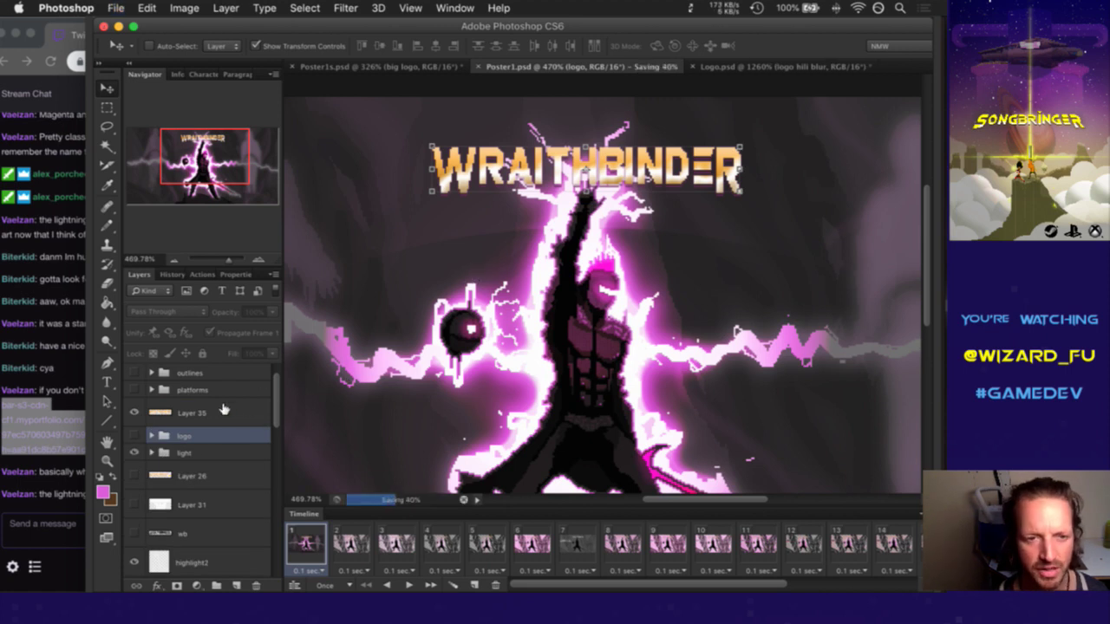
Try a custom warp on Layer 35 that flares the Wraithbinder logo's two upper corners and sides outward
left_click(232, 407)
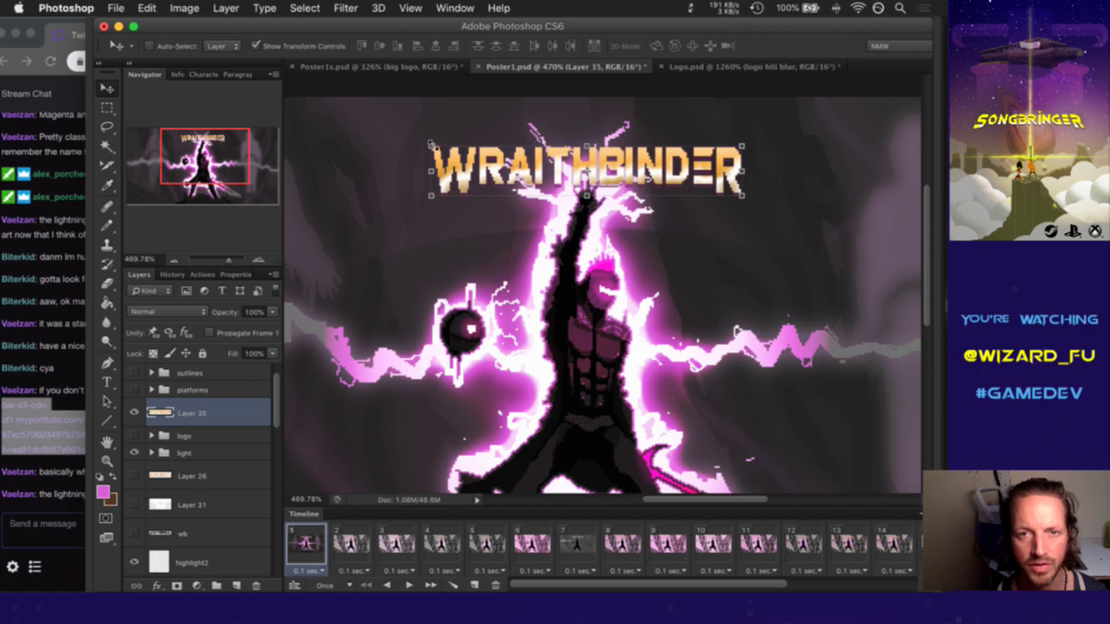
left_click(431, 145)
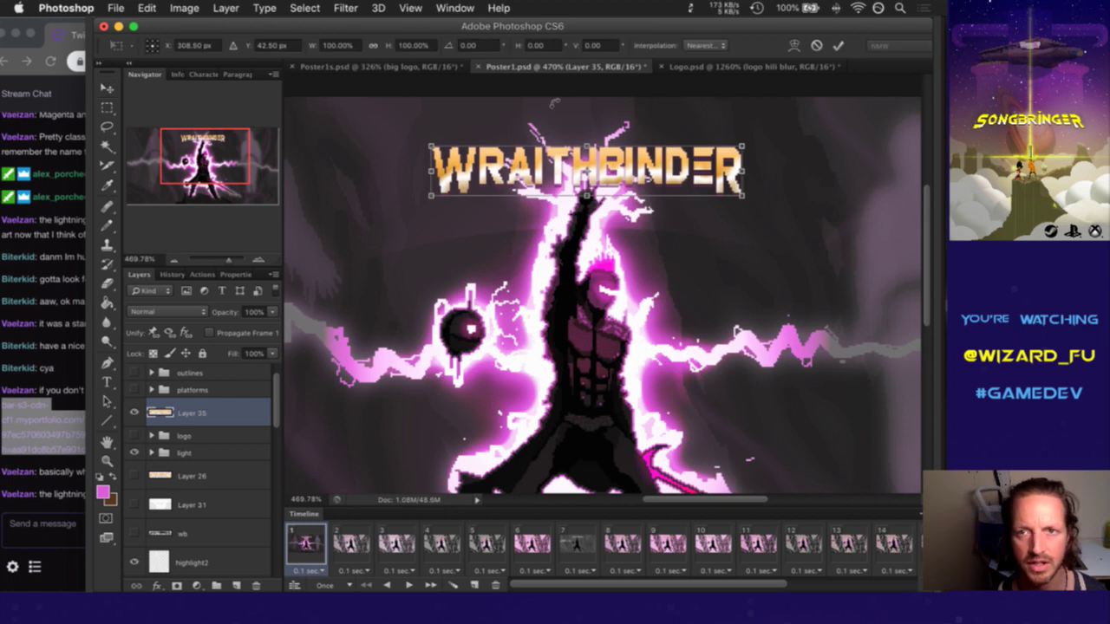
left_click(794, 45)
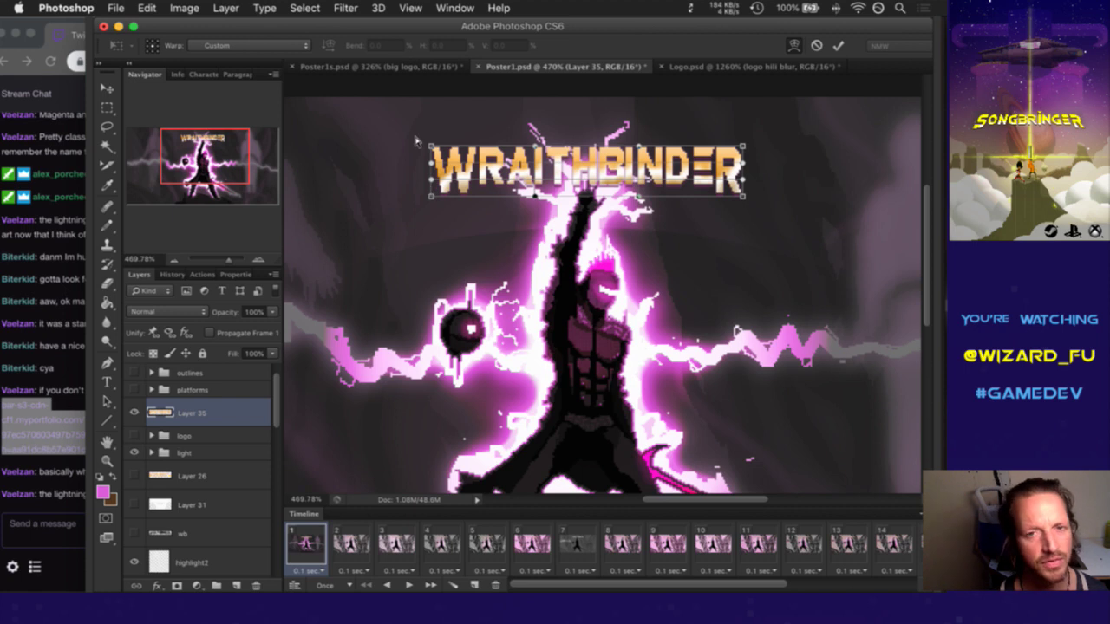
left_click_drag(421, 139, 417, 142)
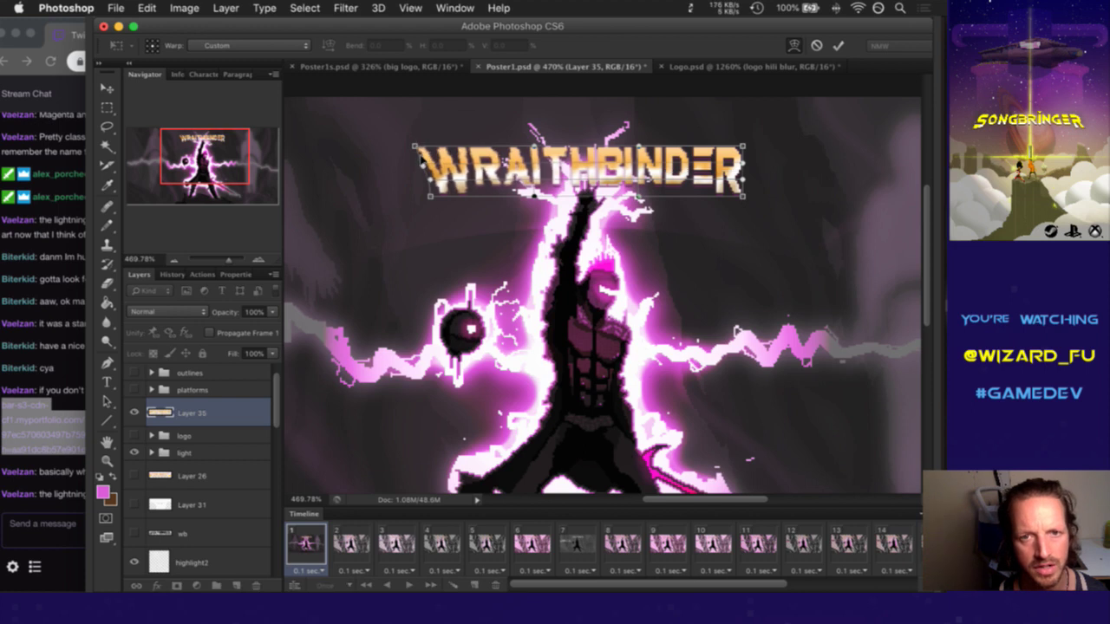
left_click_drag(431, 172, 424, 173)
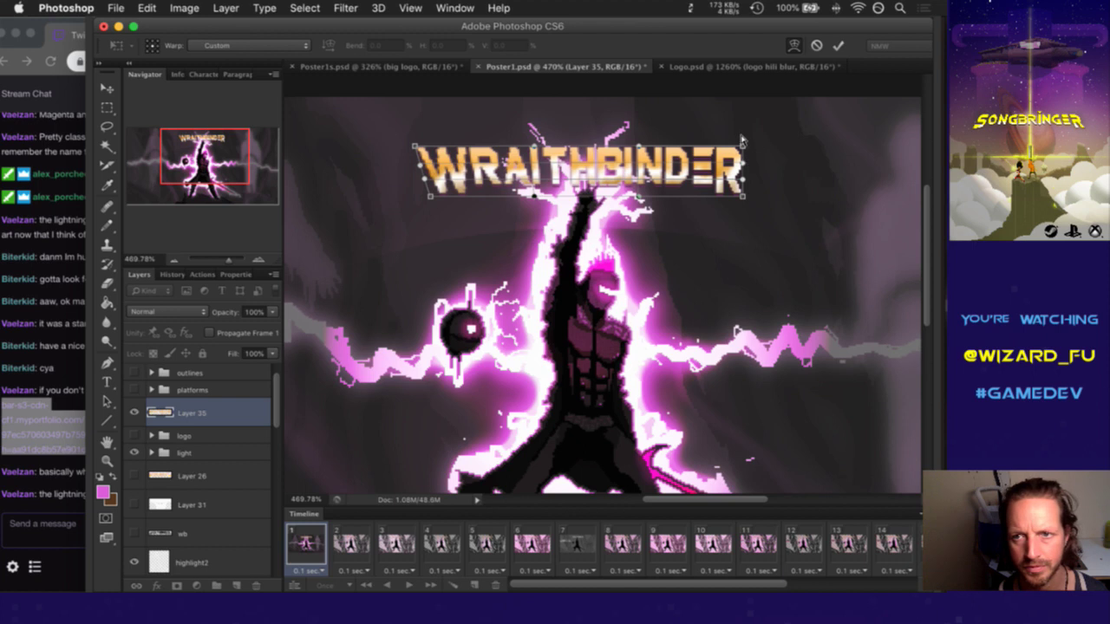
left_click_drag(745, 140, 761, 145)
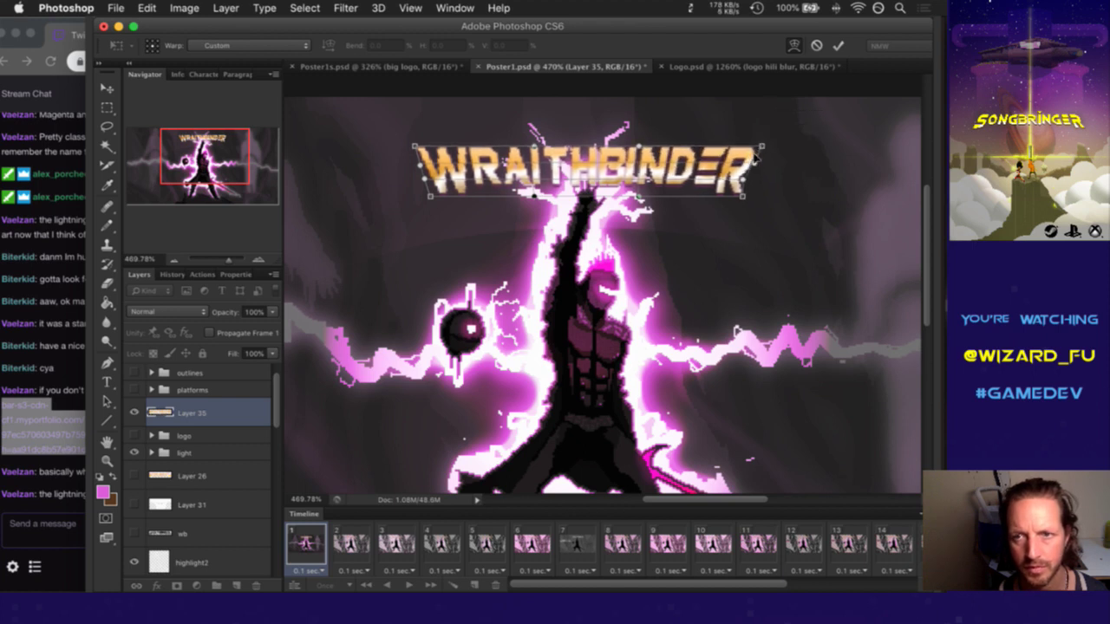
left_click_drag(744, 170, 751, 173)
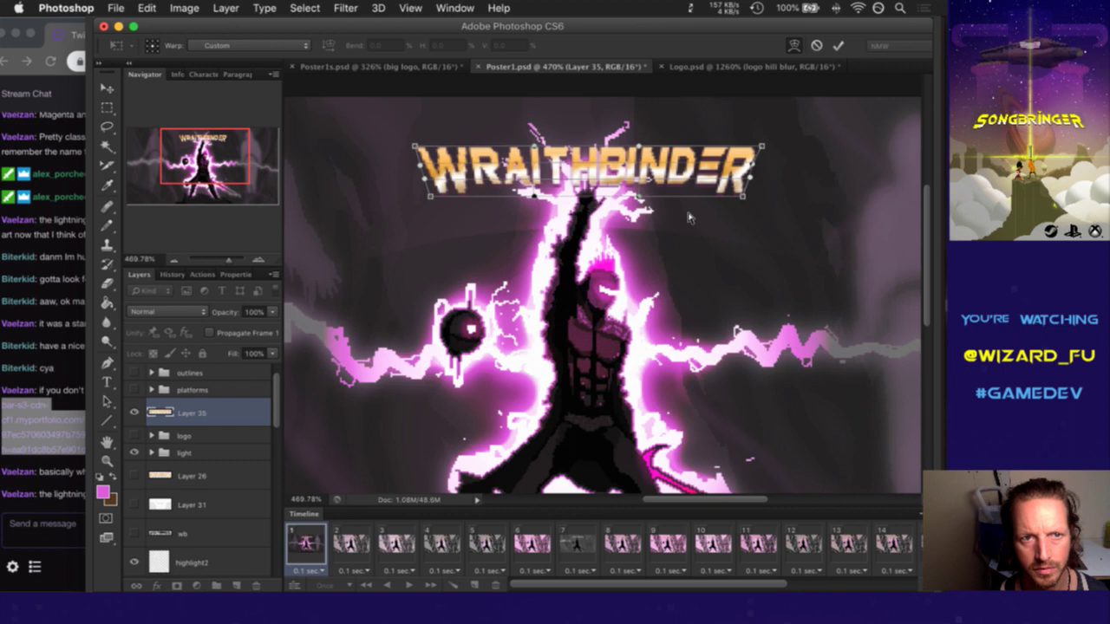
left_click(837, 45)
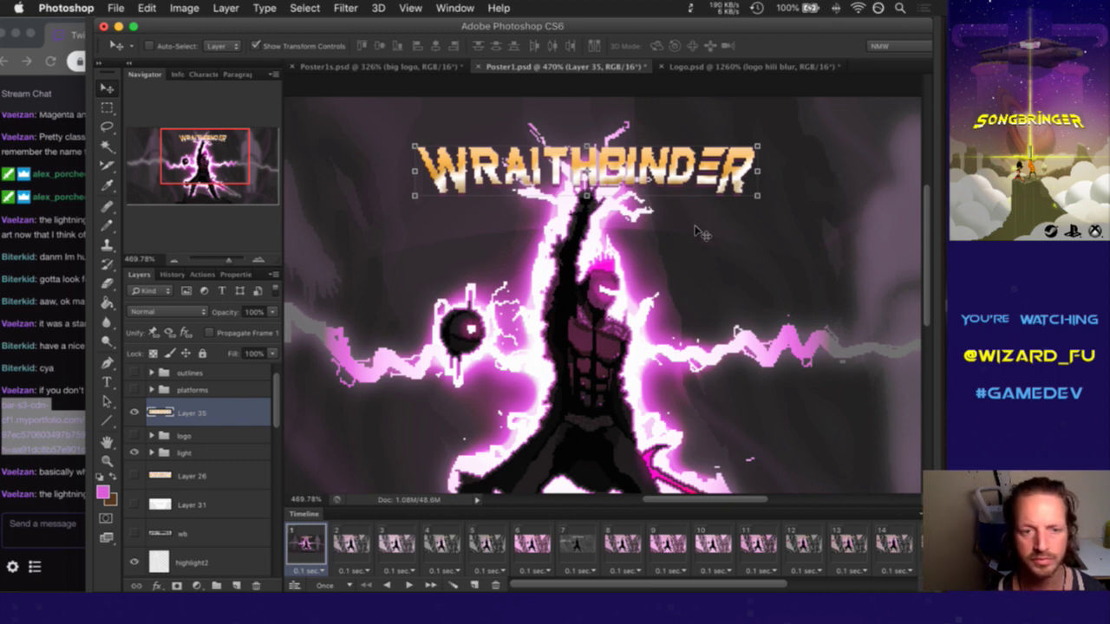
Undo the warp applied to the Wraithbinder logo on Layer 35
key("super+d")
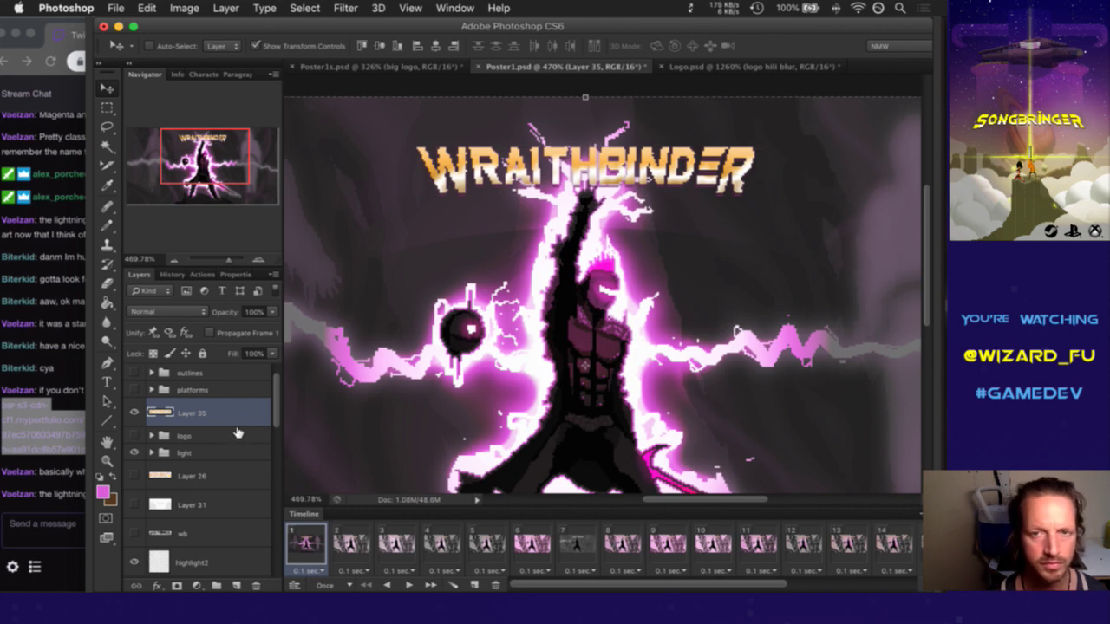
key("alt+super+z")
key("alt+super+z")
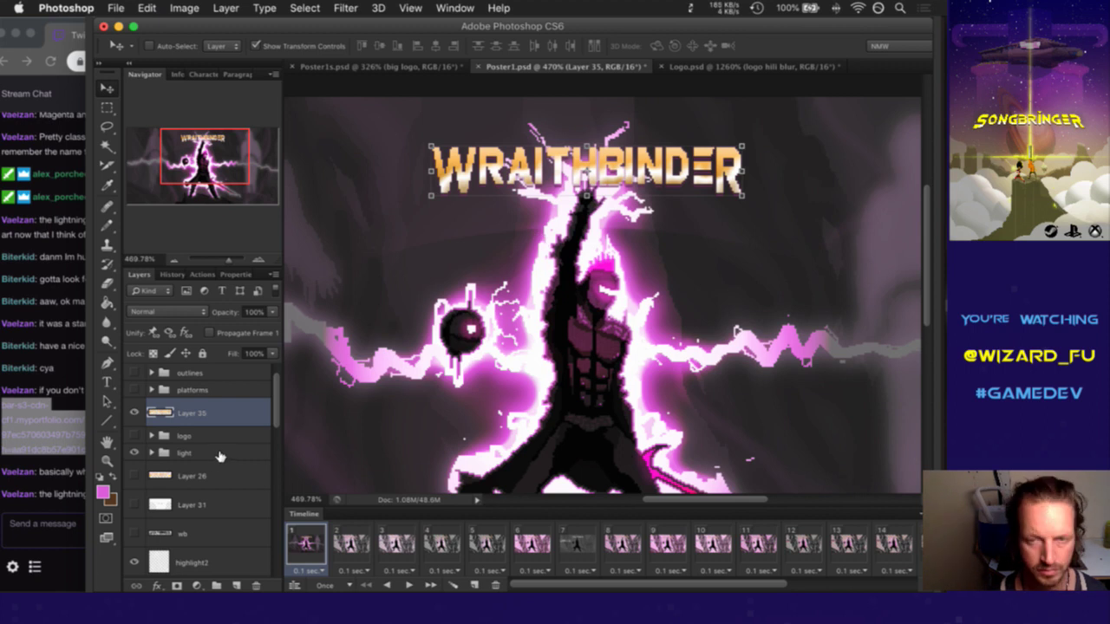
Paste the flared-top Wraithbinder logo as a new layer and line it up over the Layer 35 logo
key("super+v")
left_click_drag(546, 198, 528, 92)
left_click_drag(545, 164, 548, 163)
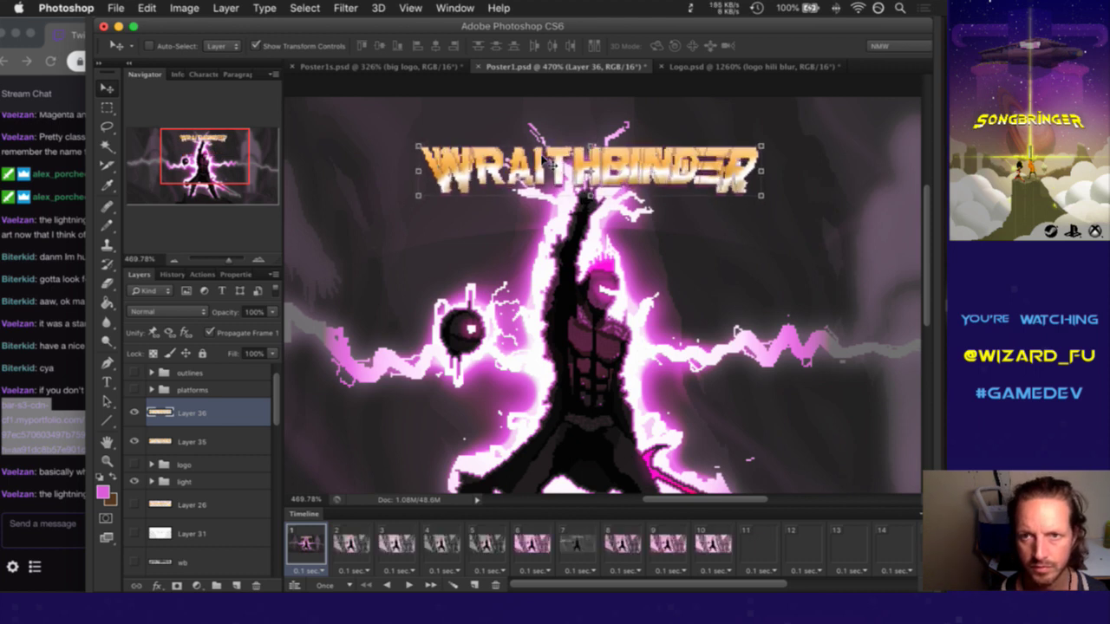
key("m")
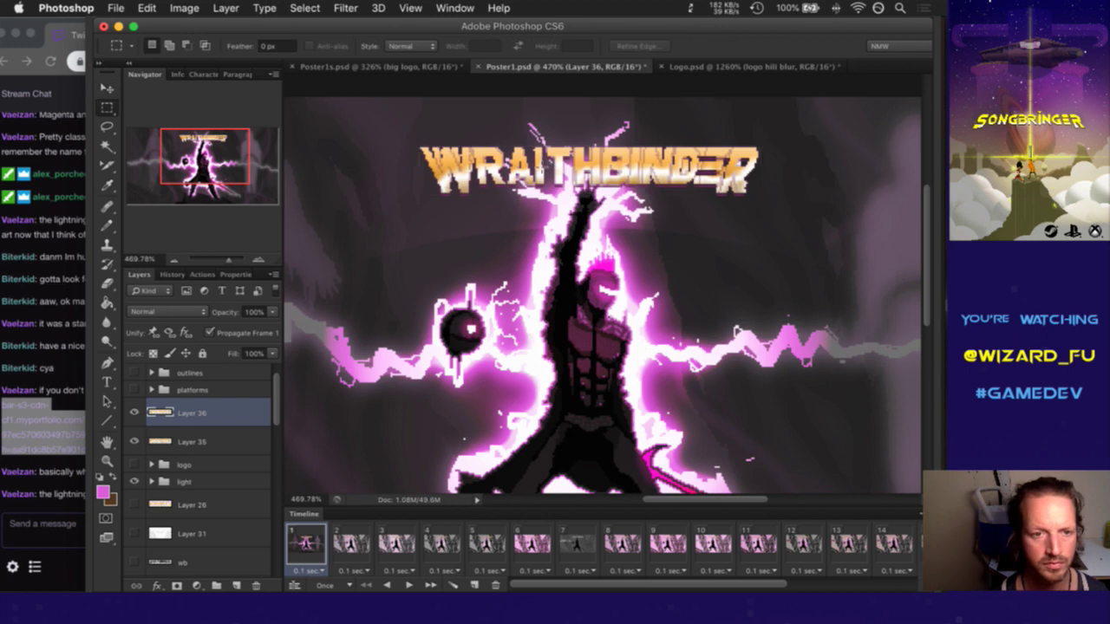
Turn off Propagate Frame 1, compare the logos on Layer 36 and Layer 35 by toggling their visibility, and leave both hidden
left_click(134, 413)
left_click(210, 333)
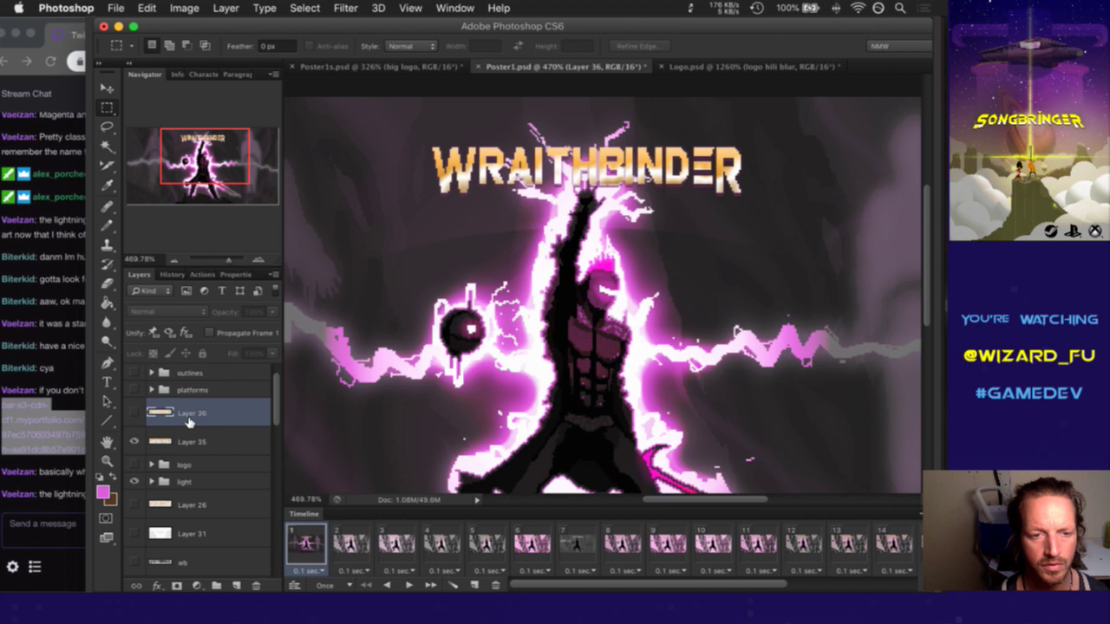
left_click(135, 441)
left_click(135, 413)
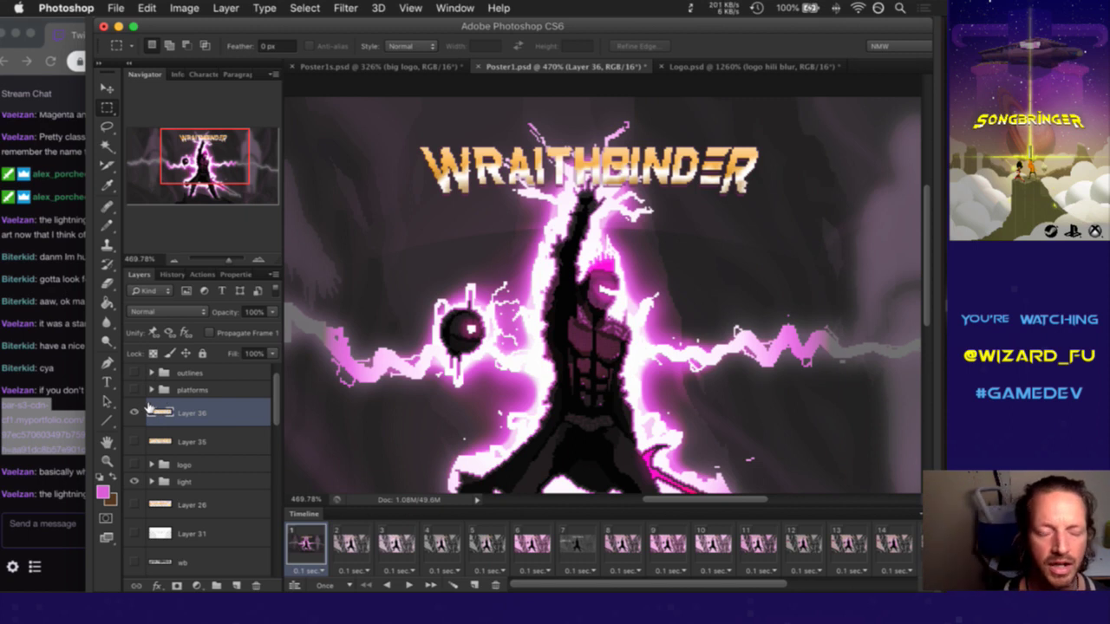
left_click(134, 413)
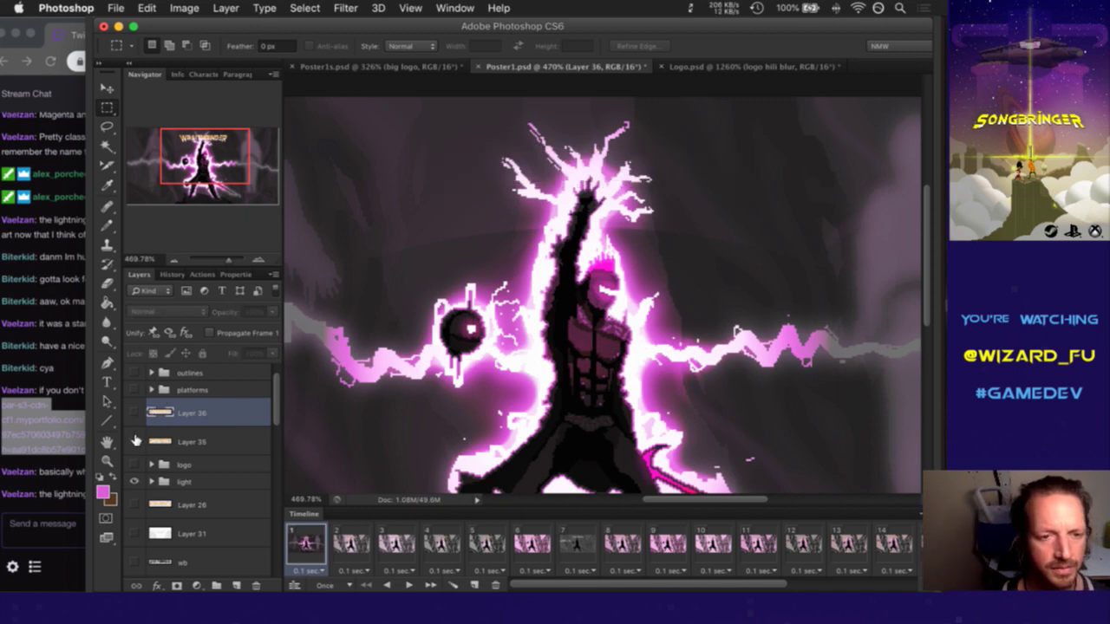
left_click(134, 441)
Duplicate Layer 35 and show only the duplicate logo
left_click(165, 441)
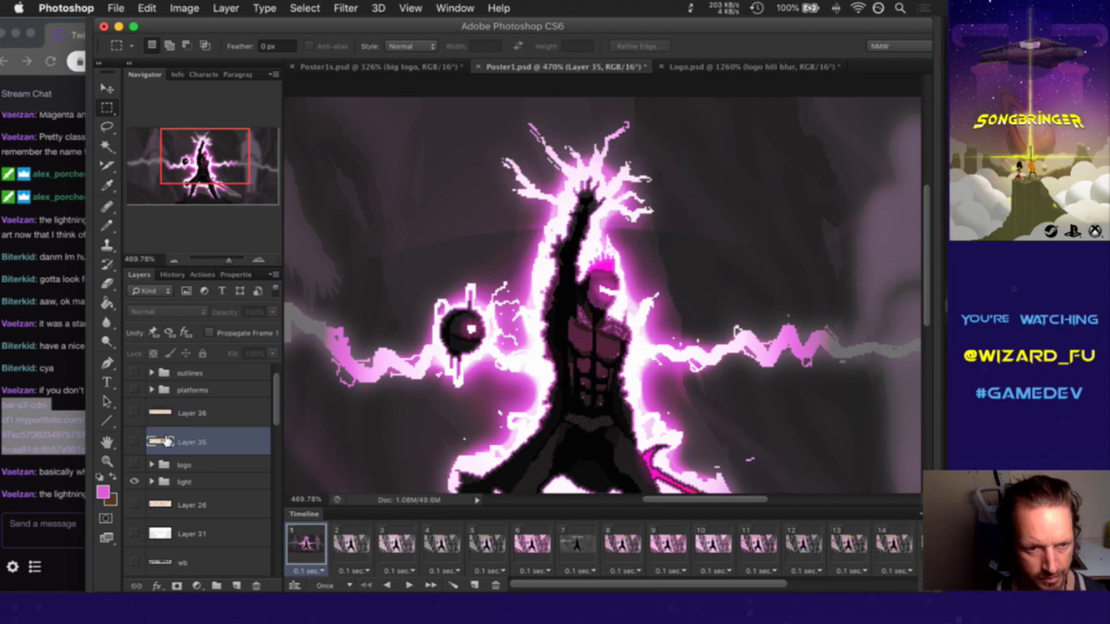
key("super+j")
left_click(134, 442)
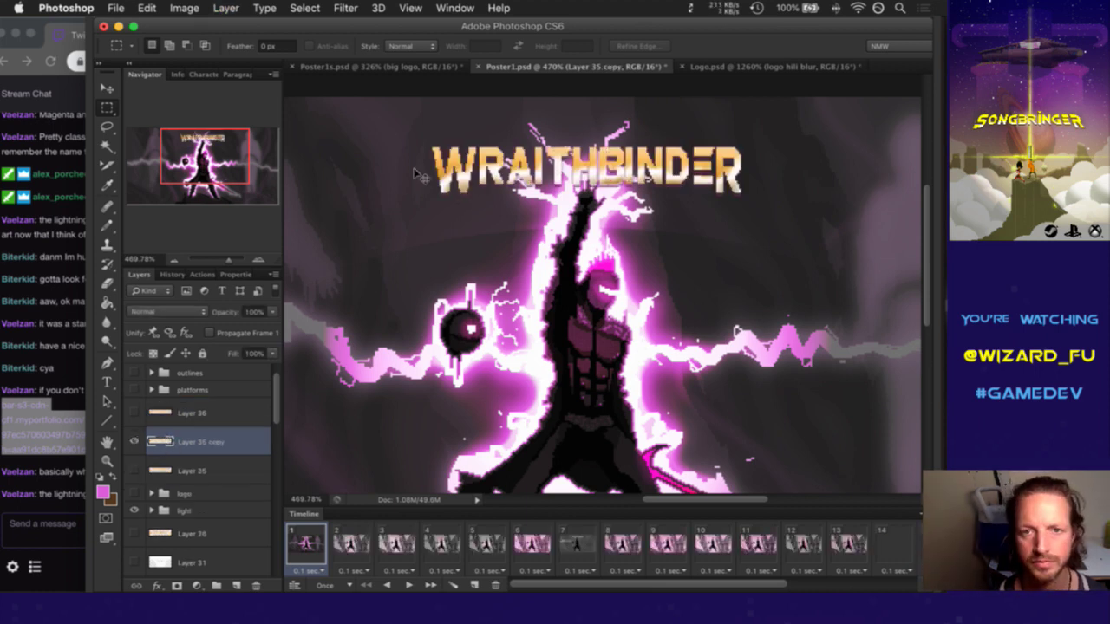
Apply a custom warp to Layer 35 copy that flares the Wraithbinder logo's two lower corners and sides outward
key("super+t")
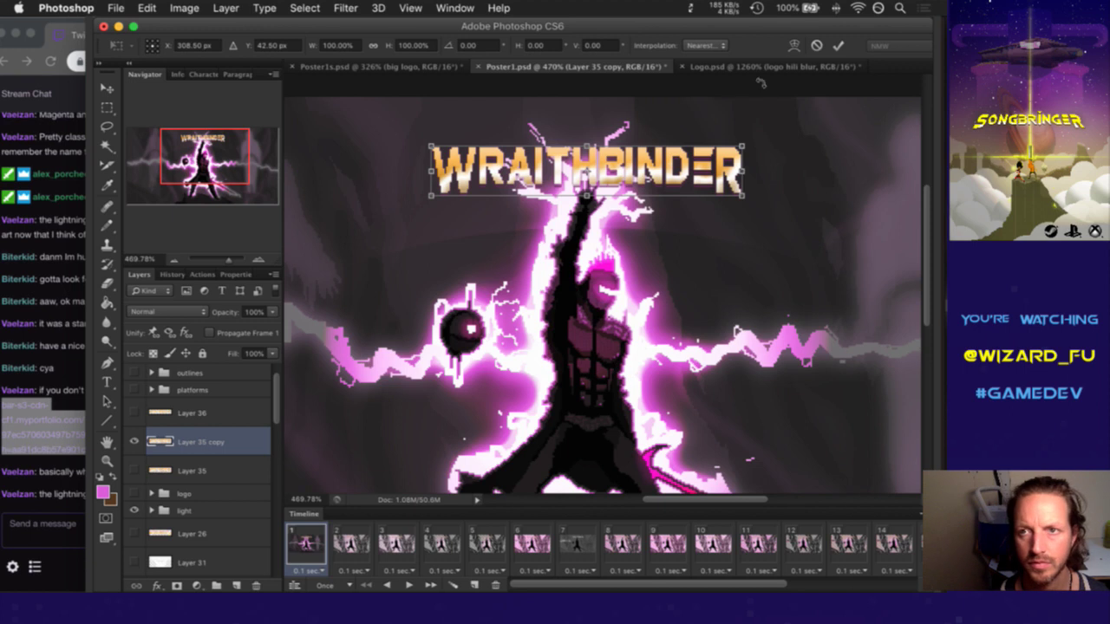
left_click(794, 45)
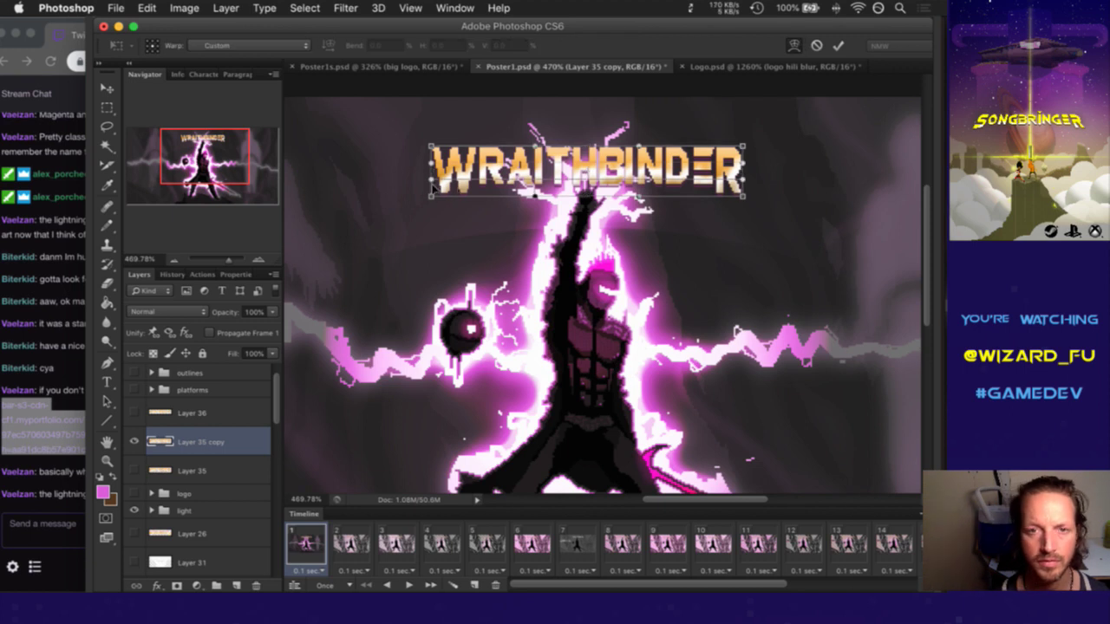
left_click_drag(434, 191, 418, 193)
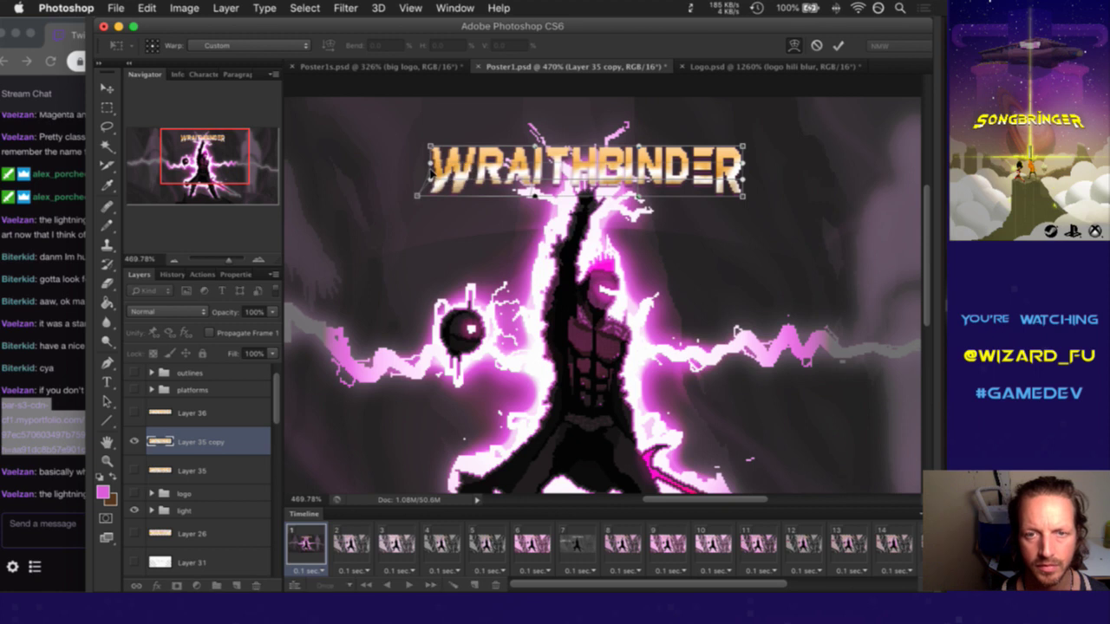
left_click_drag(430, 157, 426, 159)
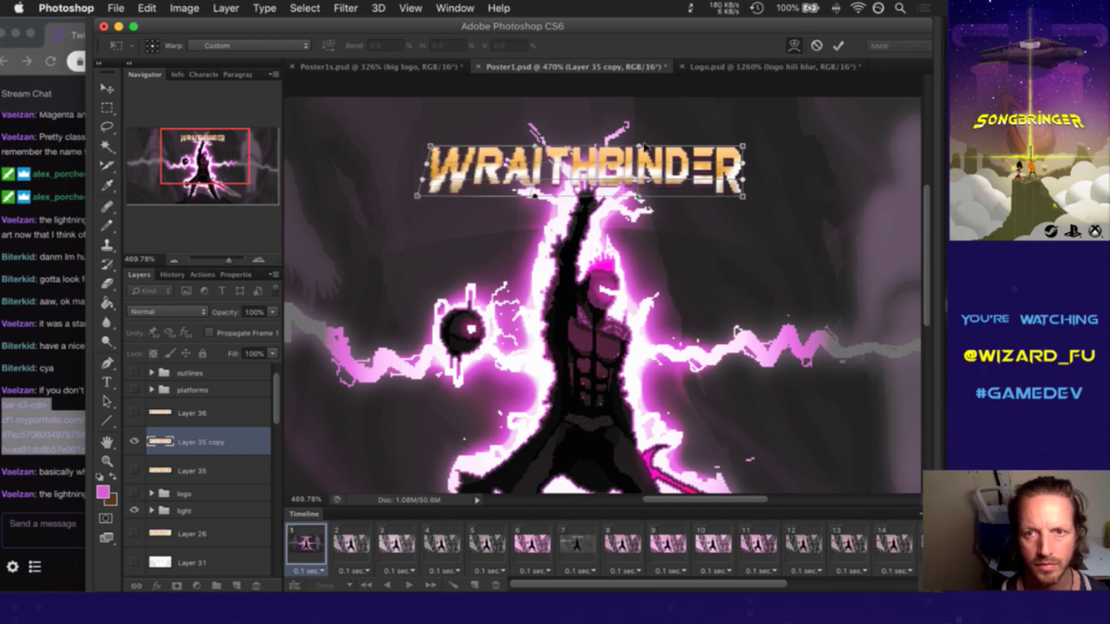
left_click_drag(743, 196, 760, 193)
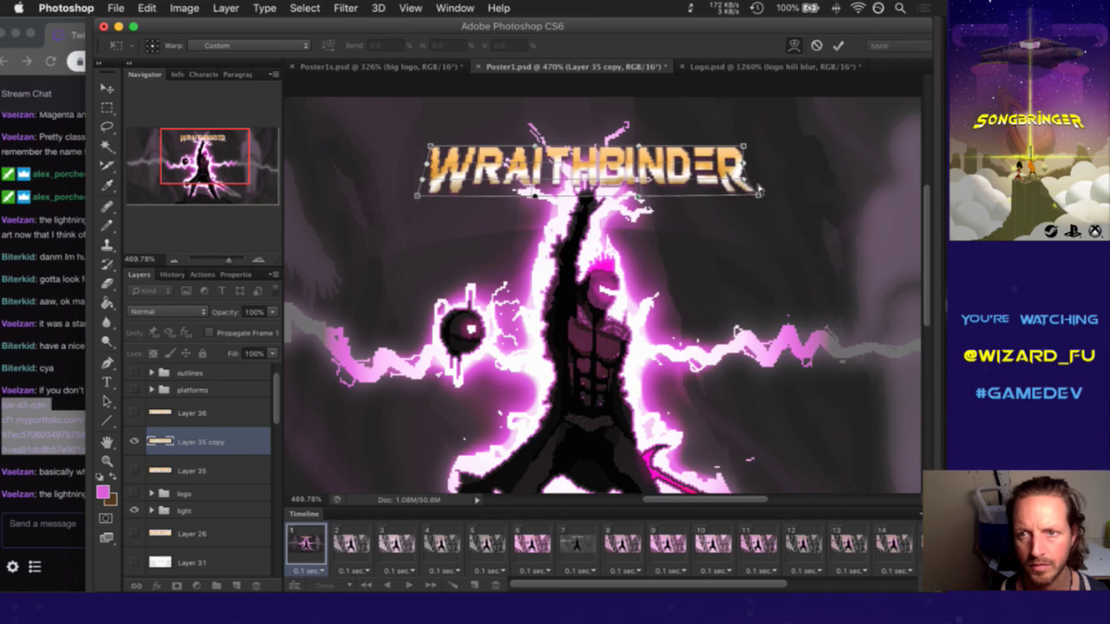
left_click_drag(759, 192, 749, 157)
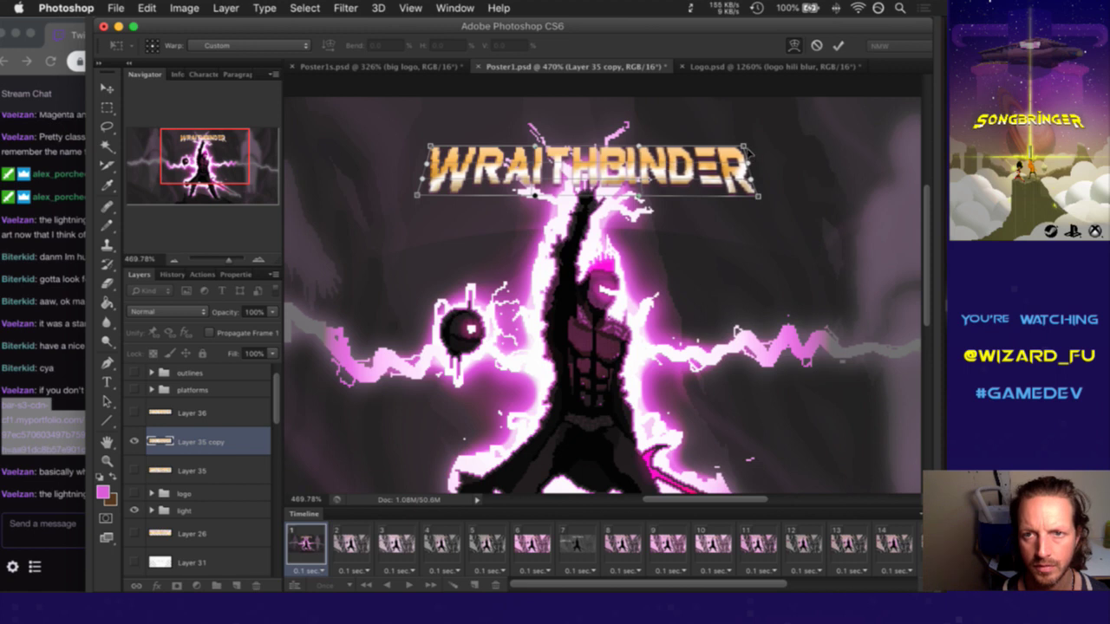
left_click(838, 45)
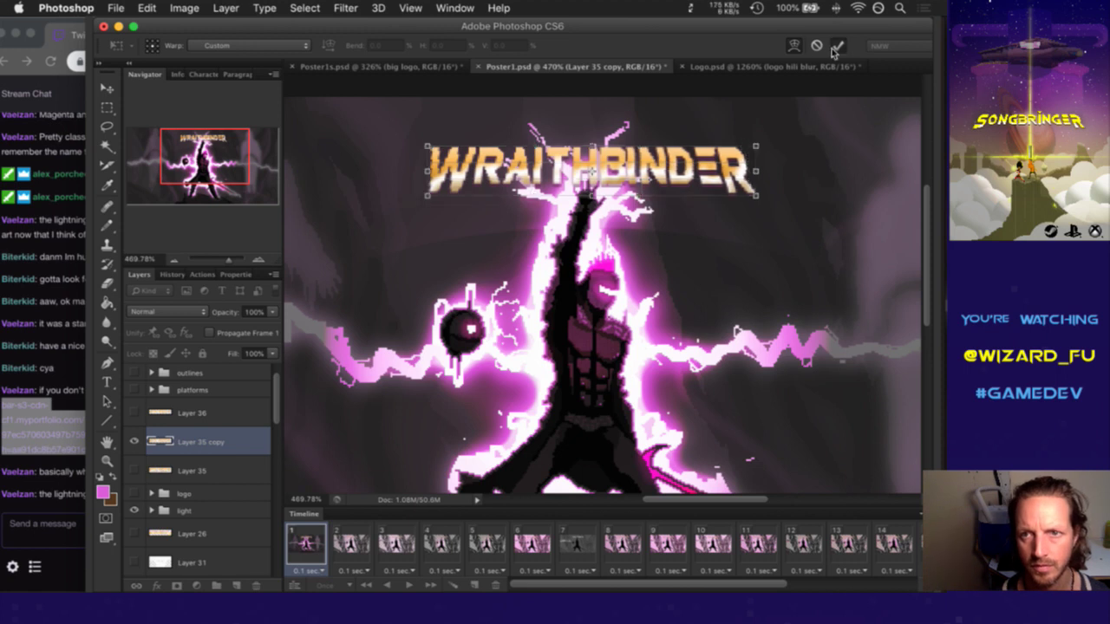
key("m")
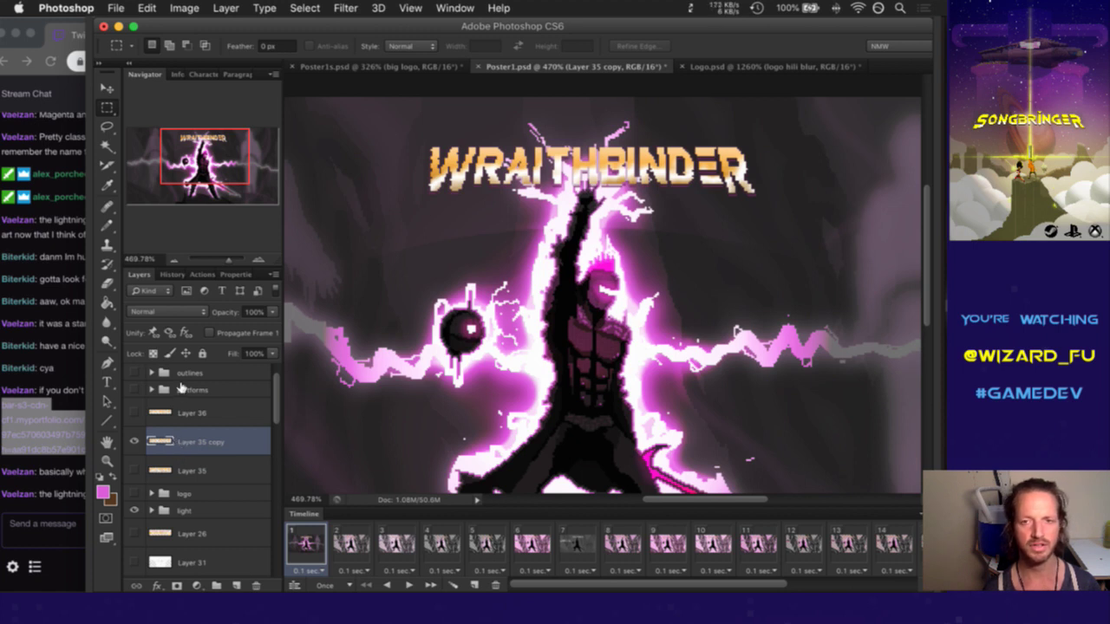
Compare the logo shapes on Layer 36, Layer 35 copy and Layer 35 by showing them one at a time
left_click(134, 442)
left_click(133, 412)
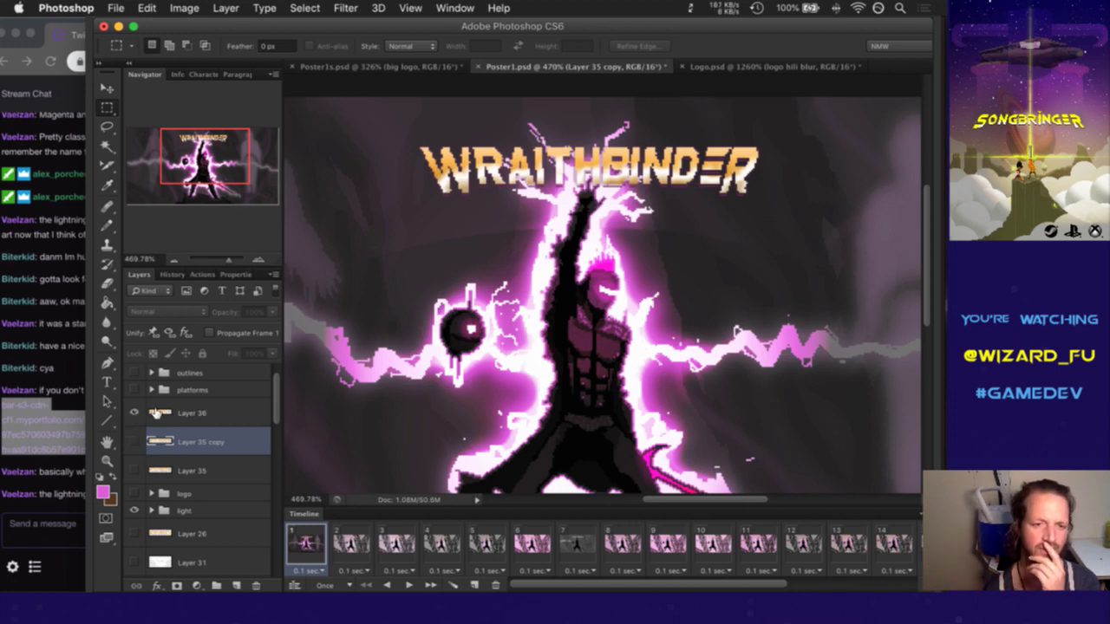
left_click(133, 413)
left_click(133, 443)
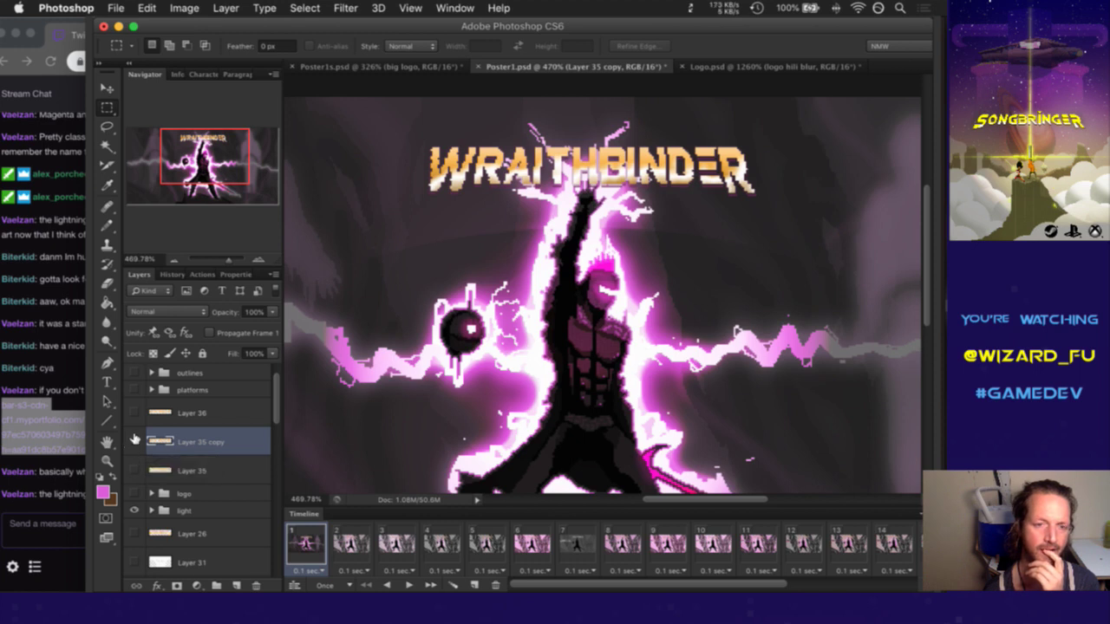
left_click(135, 441)
left_click(135, 467)
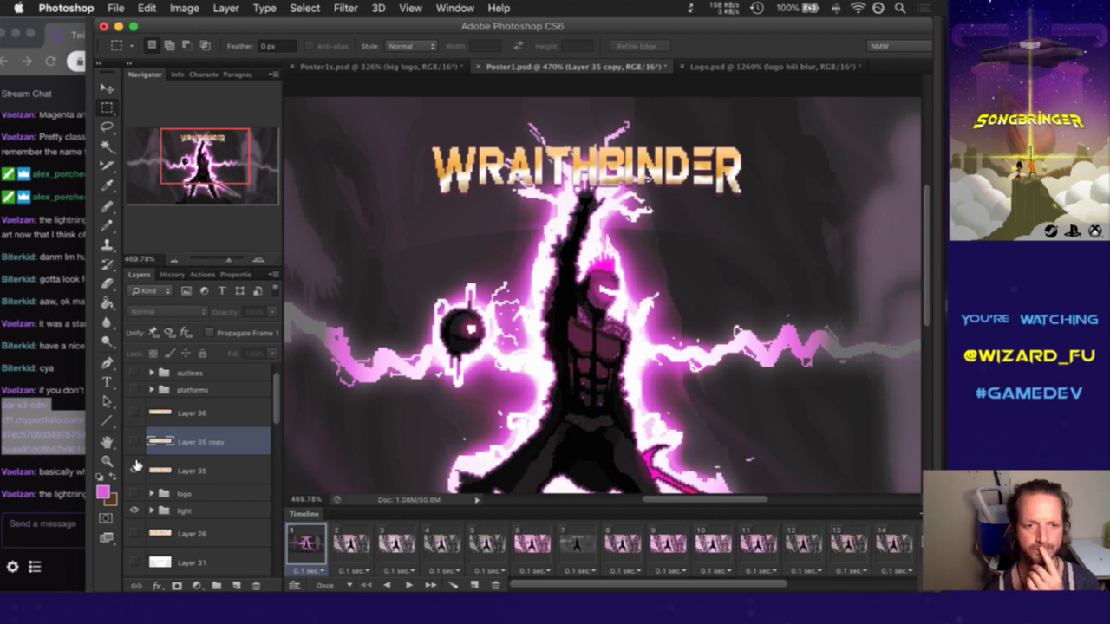
left_click(134, 469)
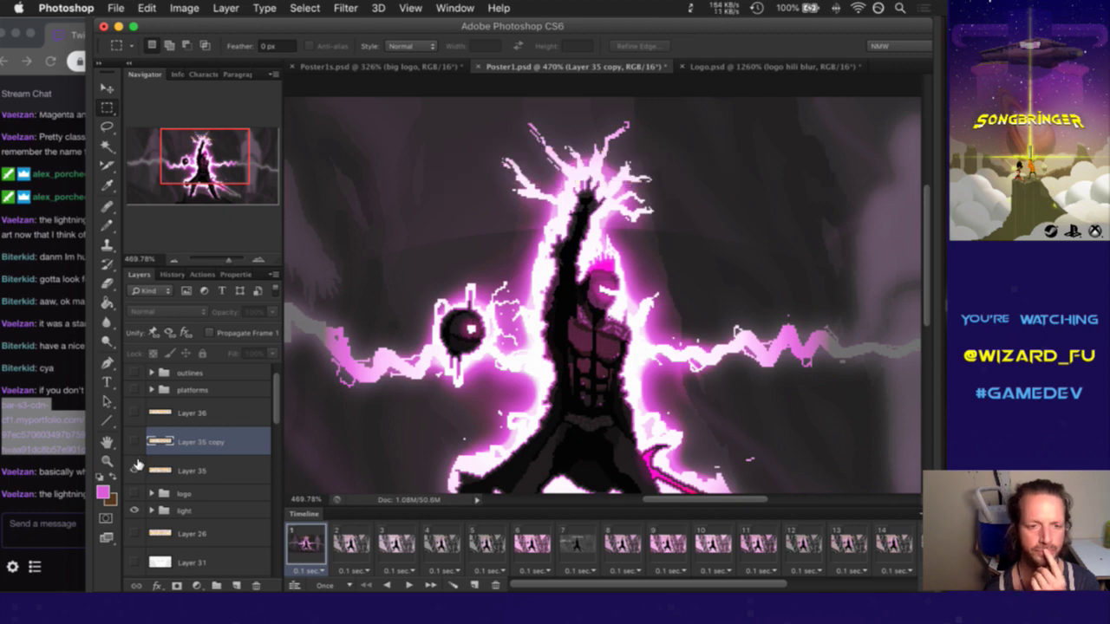
left_click(135, 469)
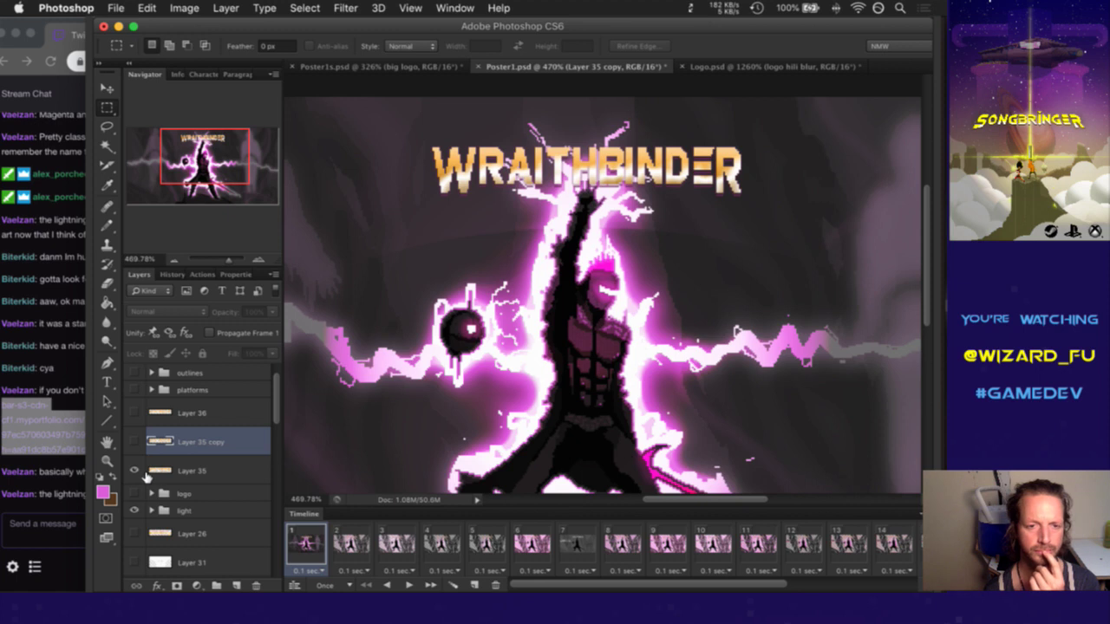
Duplicate the unwarped Layer 35 again, keep only the new copy shown, and save Poster1.psd
left_click(159, 471)
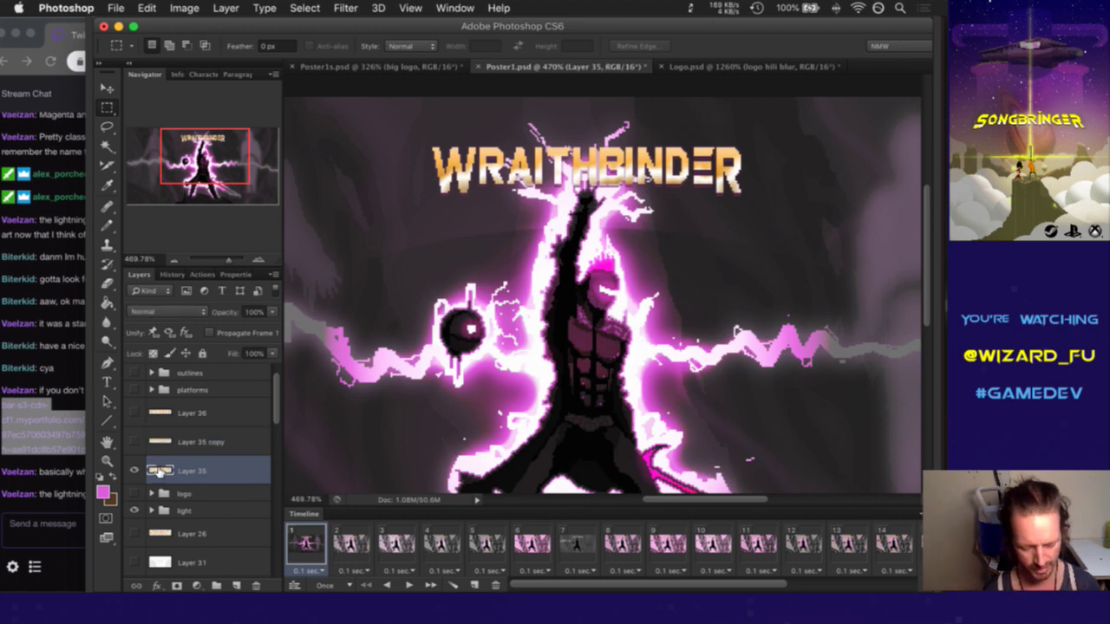
key("super+j")
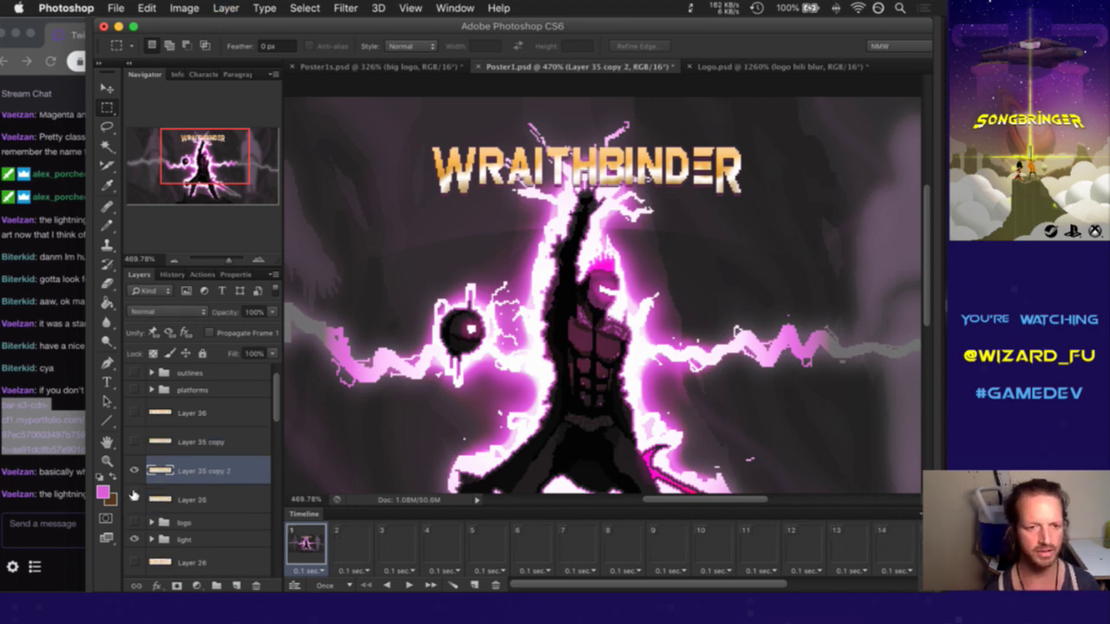
key("super+s")
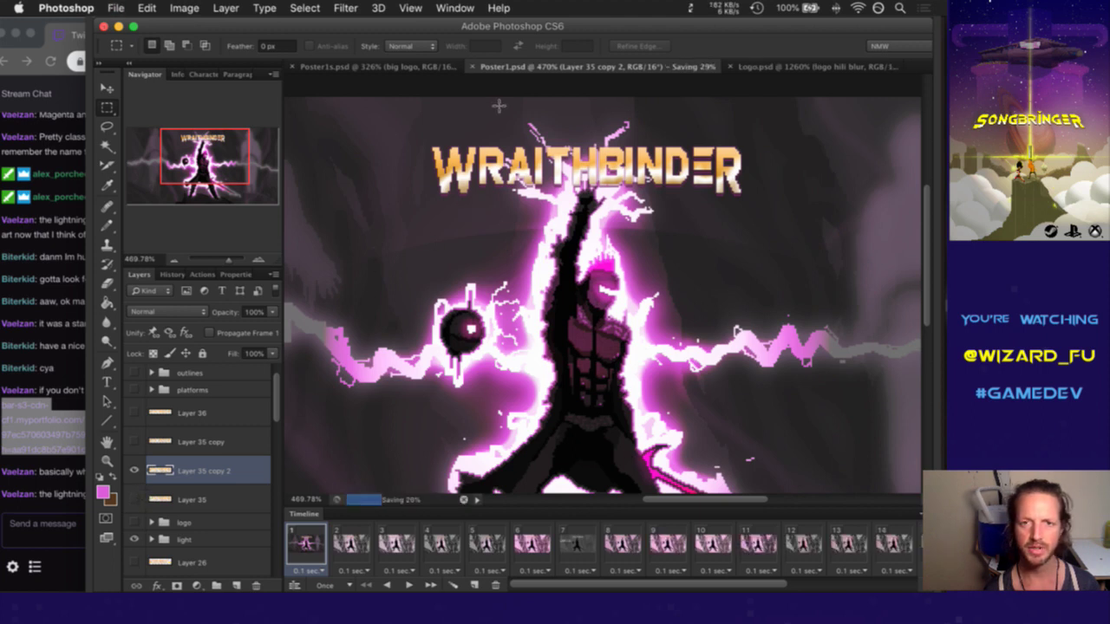
key("v")
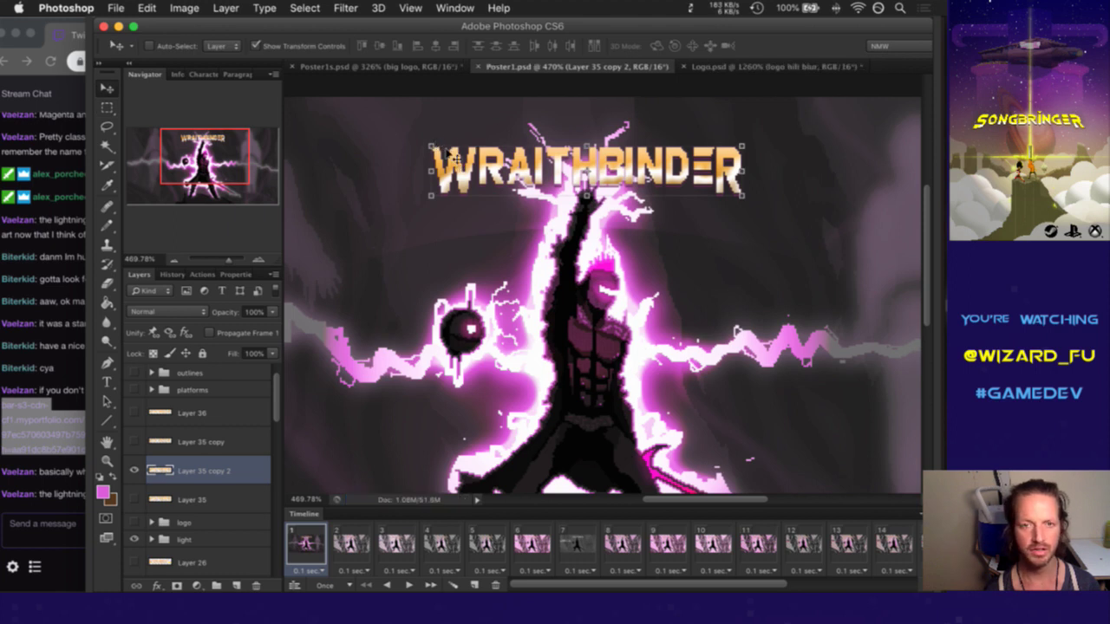
left_click(430, 146)
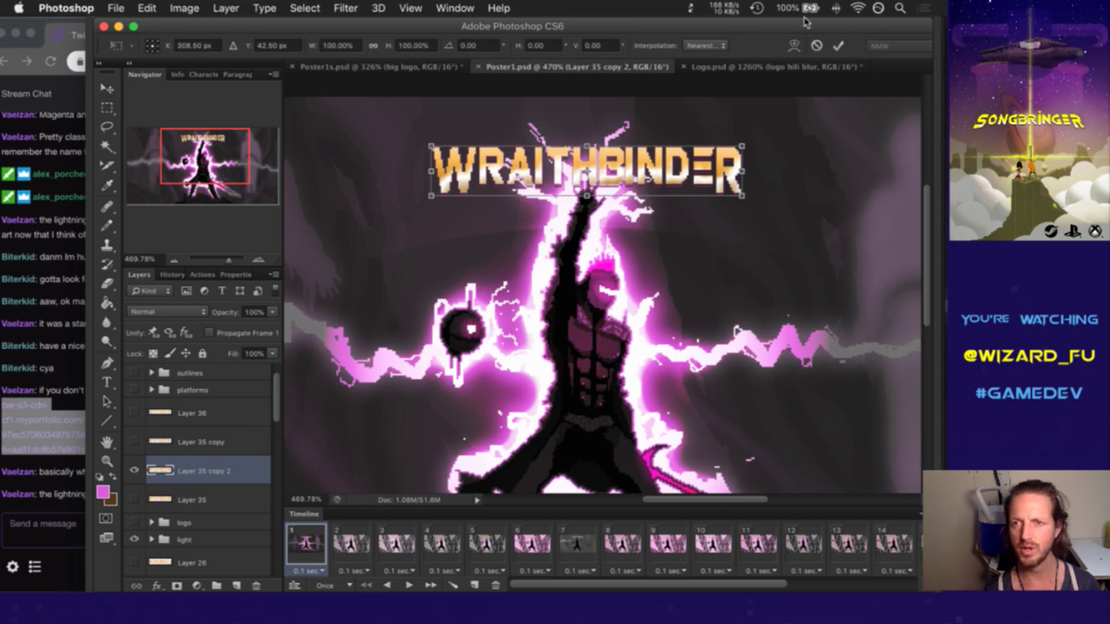
left_click(817, 46)
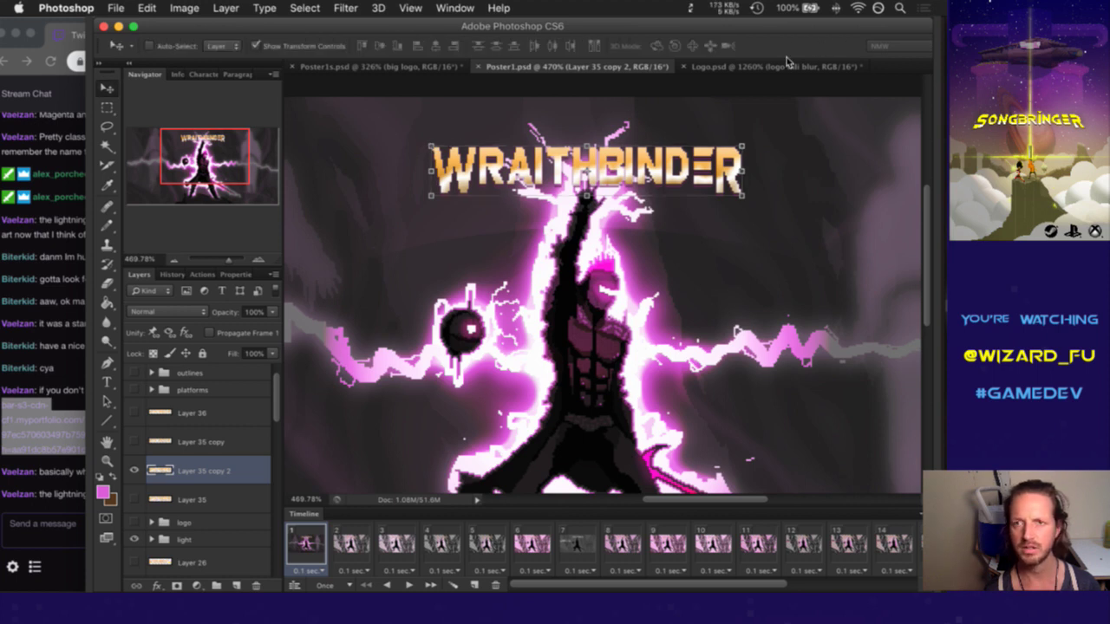
Try turning Layer 35 copy 2 into a 3D mesh with the Cube preset and shifting it in the 3D view
left_click(379, 7)
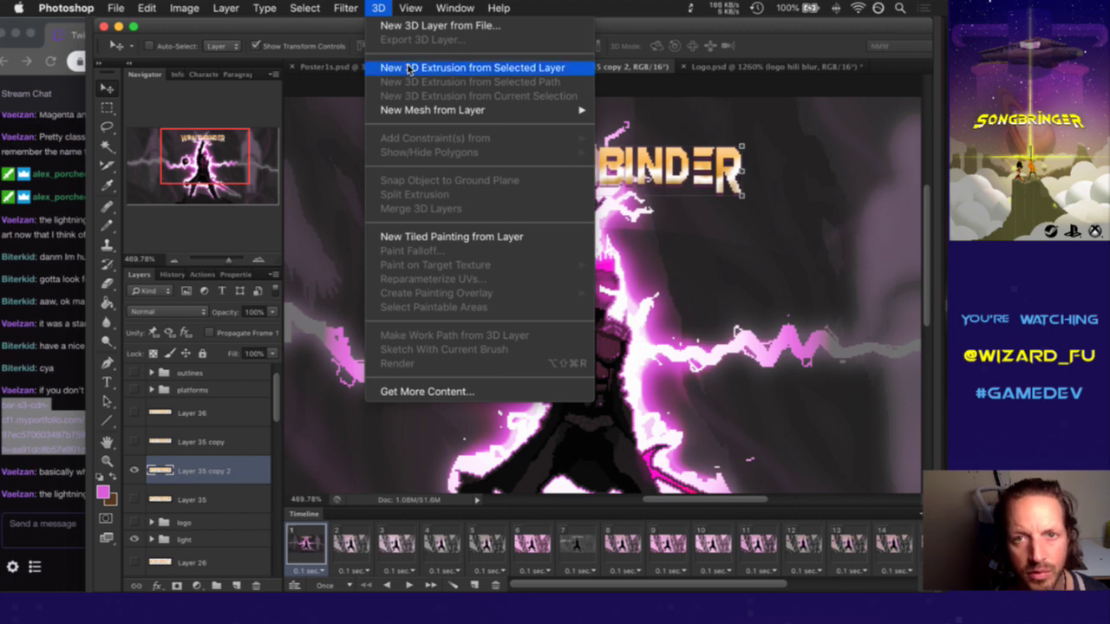
mouse_move(427, 118)
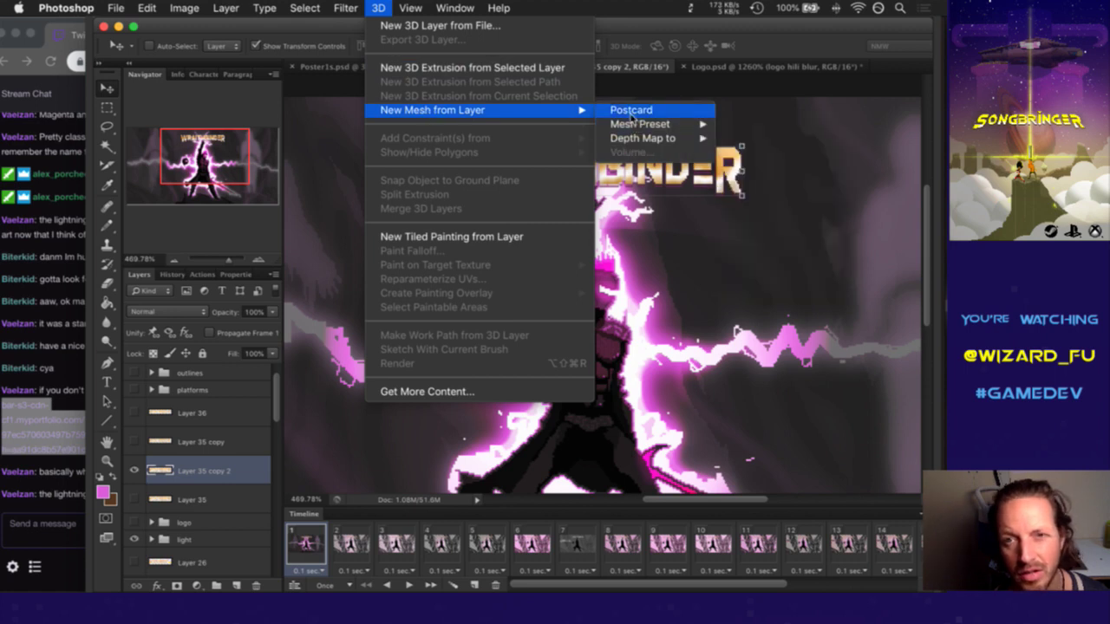
mouse_move(629, 128)
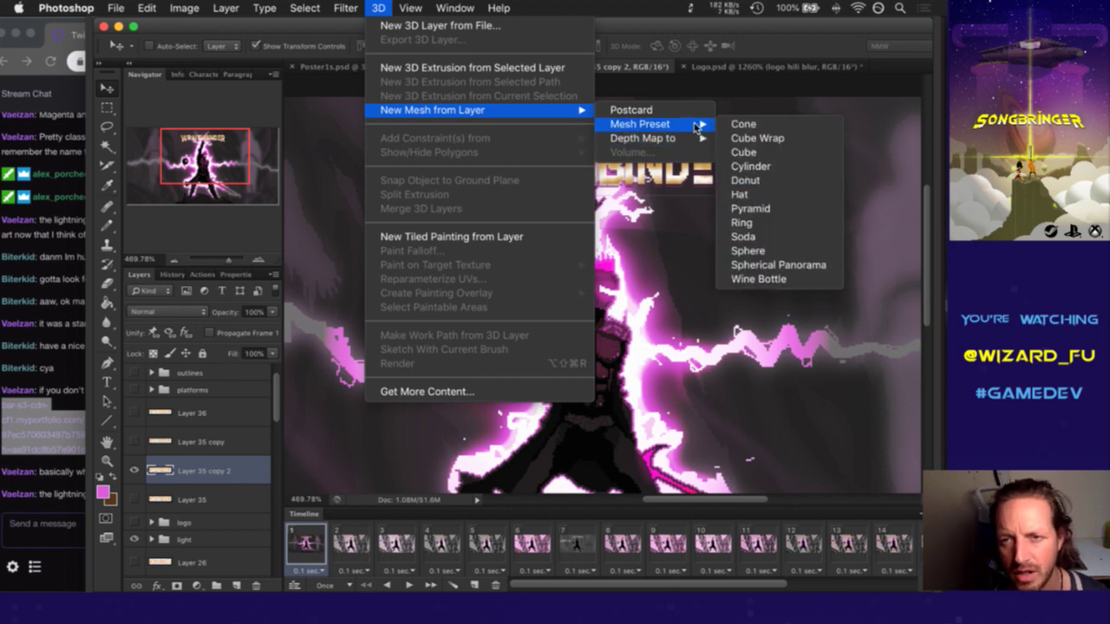
left_click(742, 153)
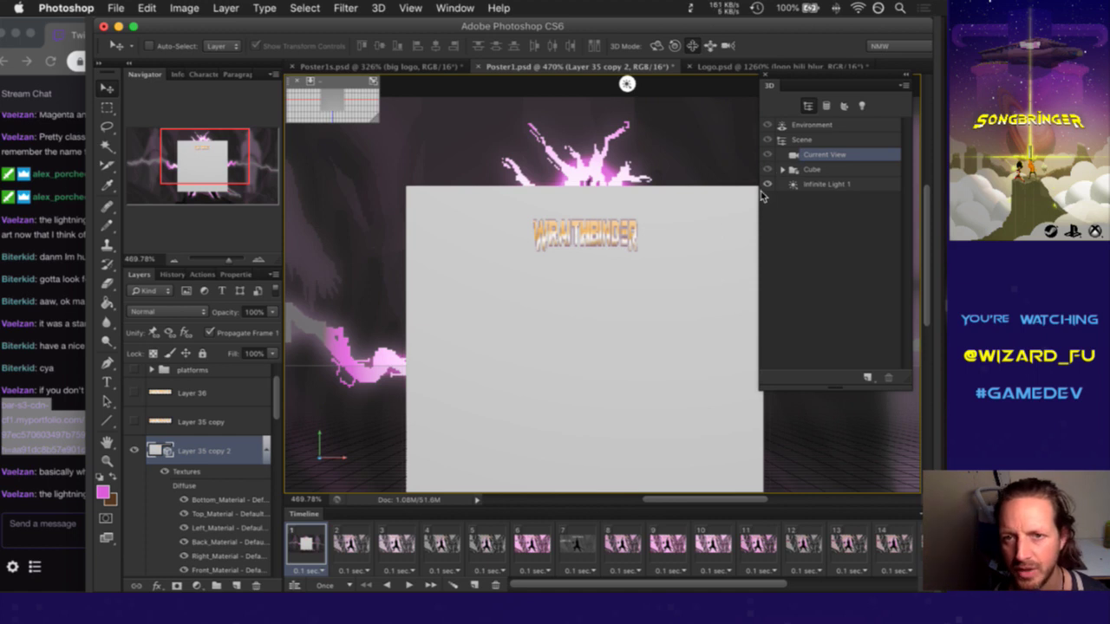
left_click_drag(660, 223, 630, 184)
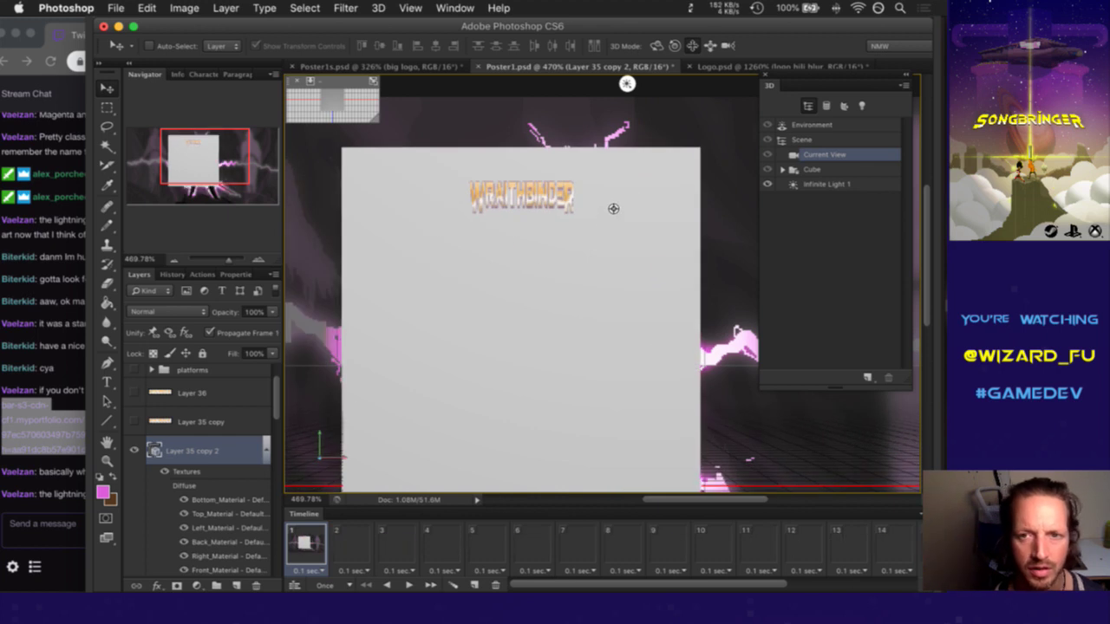
right_click(440, 184)
key("Escape")
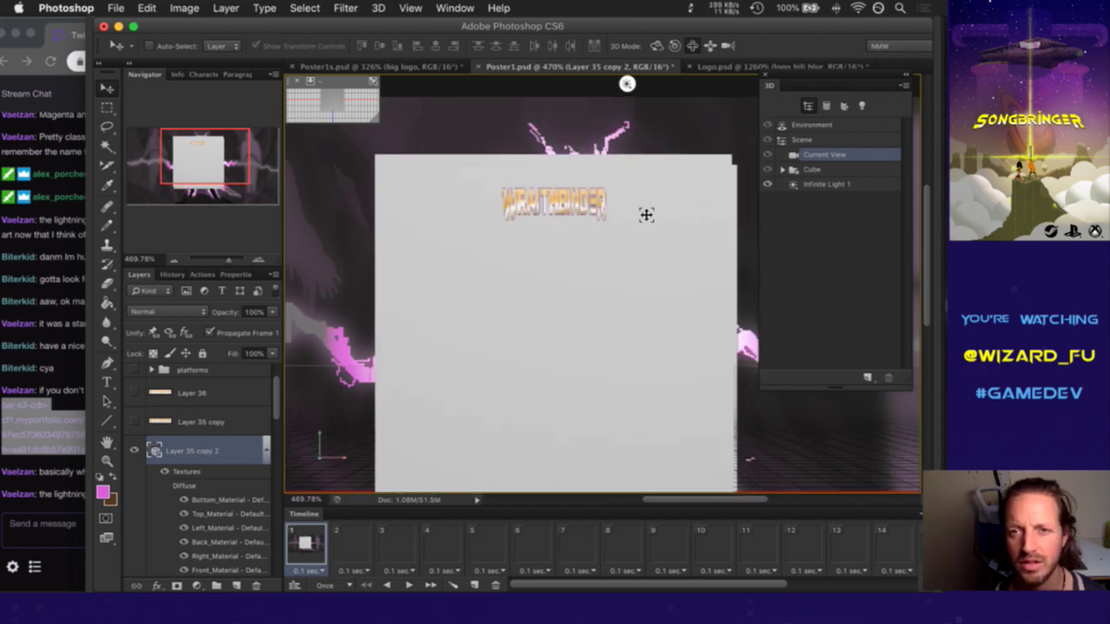
Undo the 3D view changes and the cube mesh on Layer 35 copy 2
key("super+z")
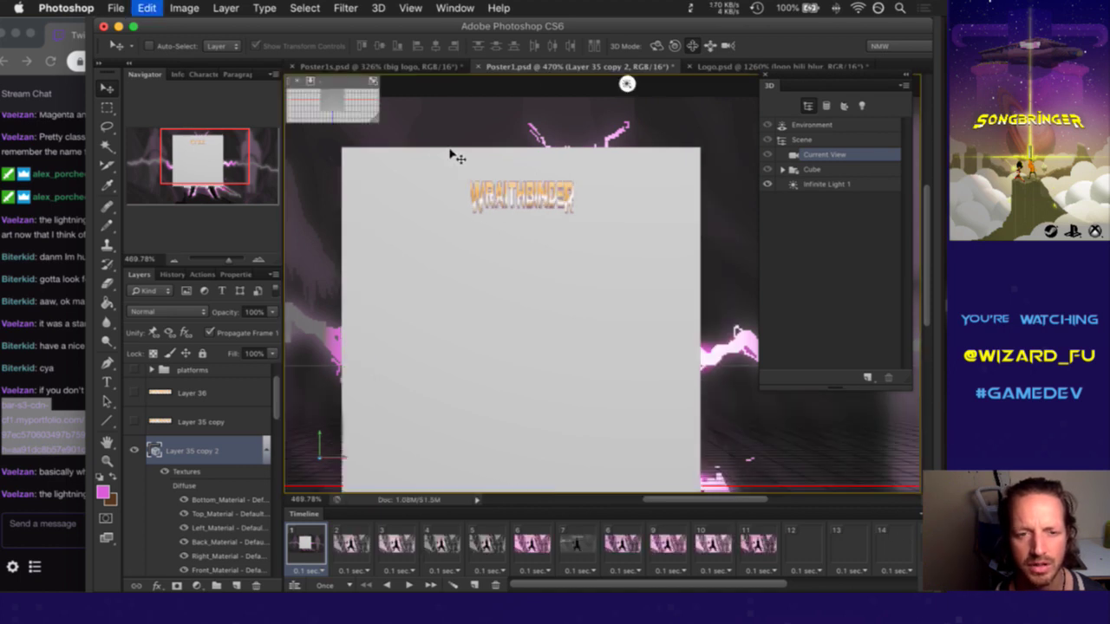
key("super+z")
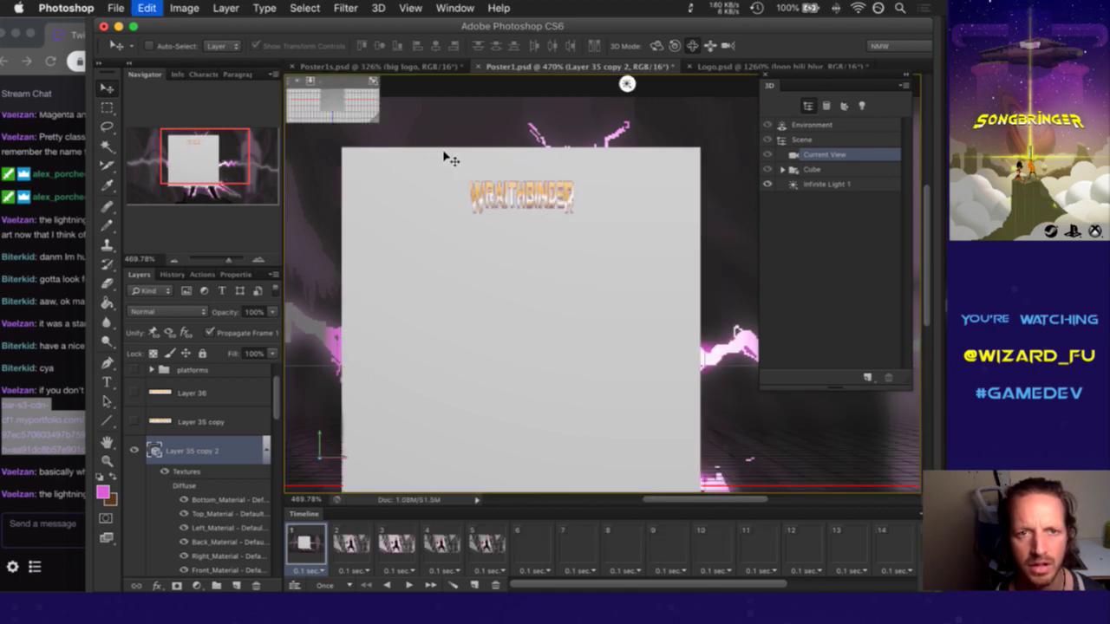
key("super+z")
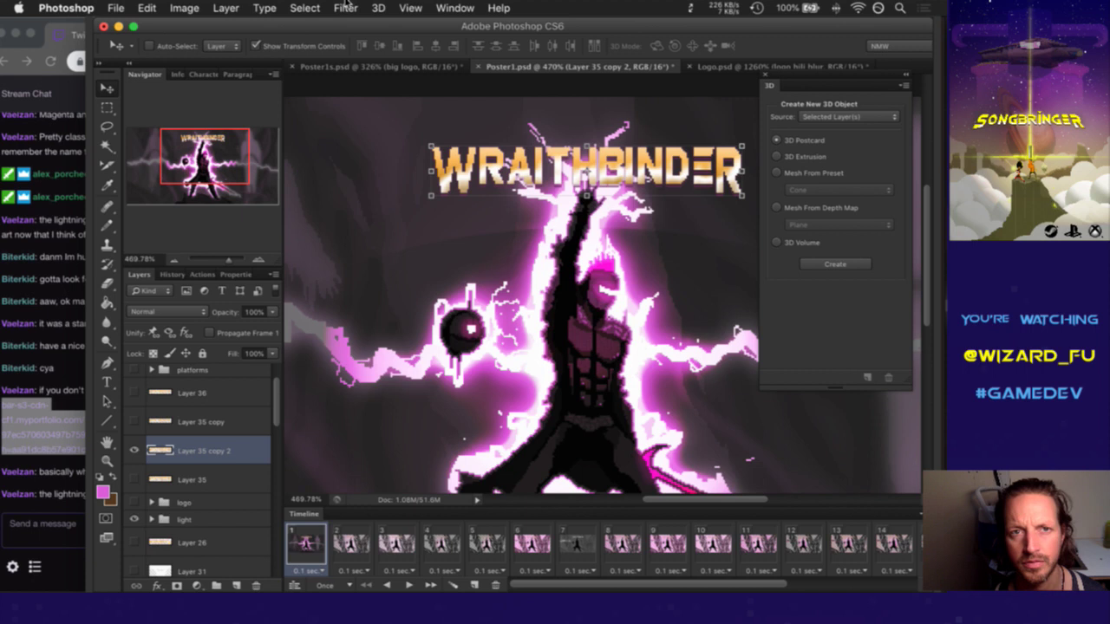
Create a 3D extrusion from Layer 35 copy 2 and check the stream chat
left_click(379, 8)
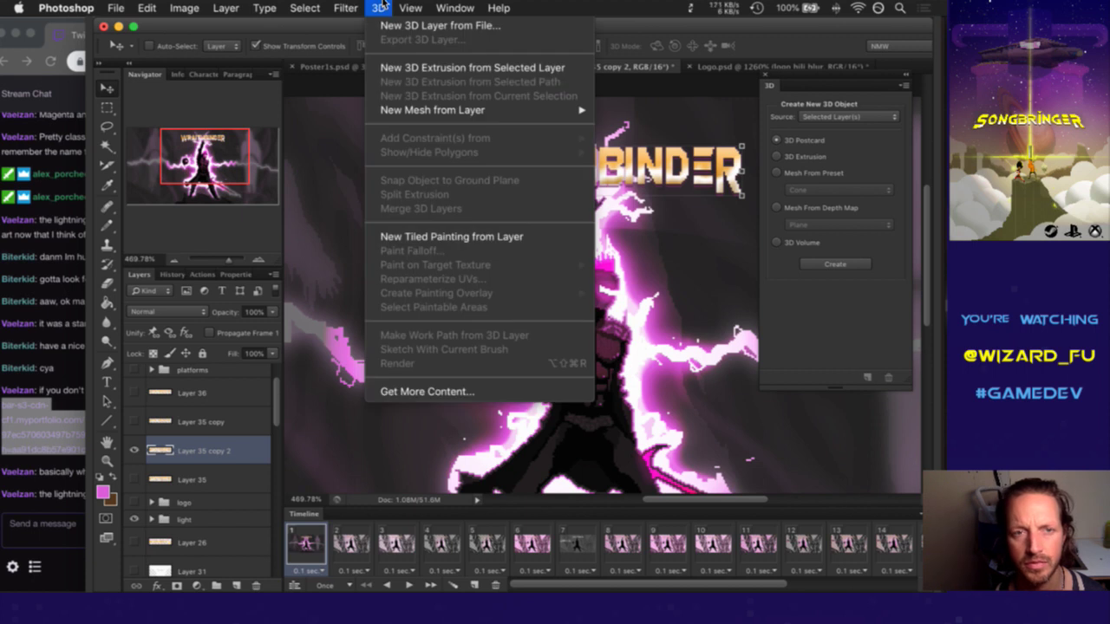
left_click(437, 71)
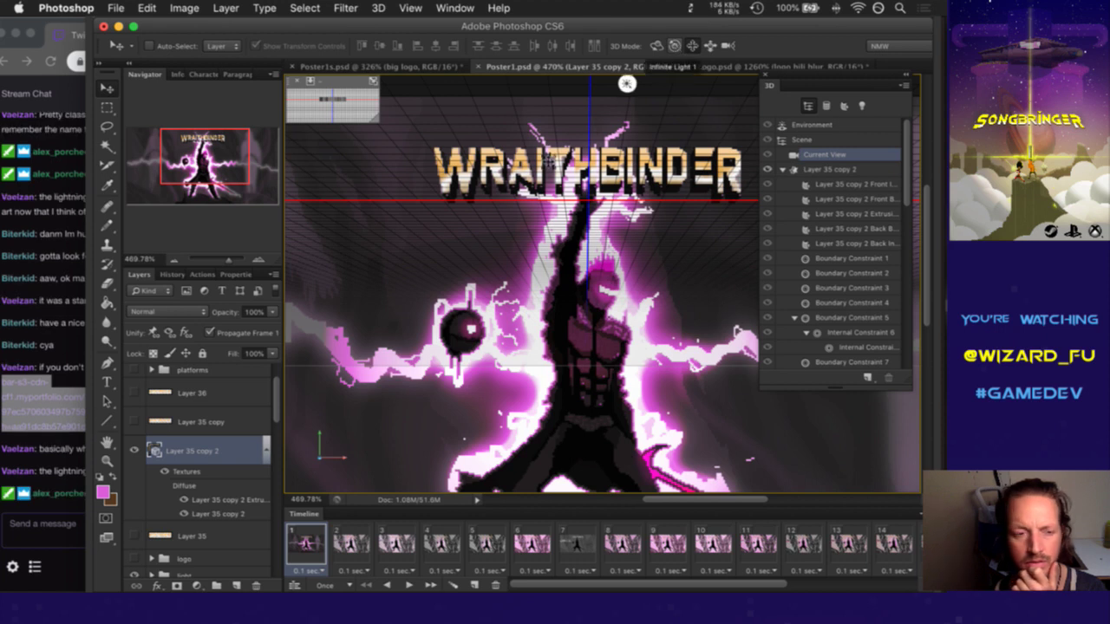
left_click(65, 458)
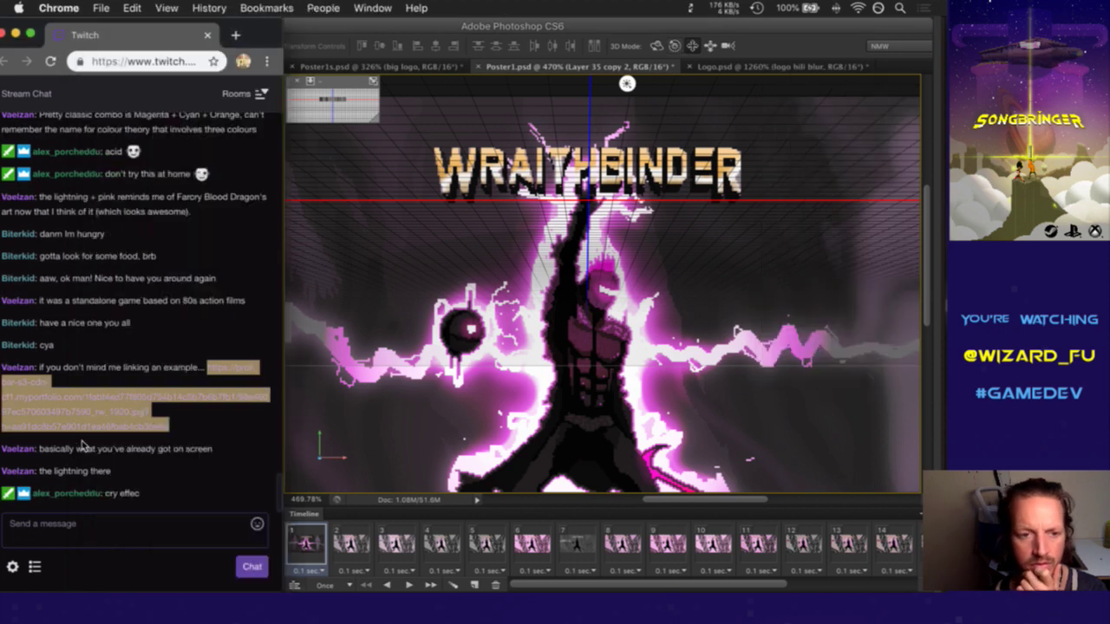
left_click(777, 43)
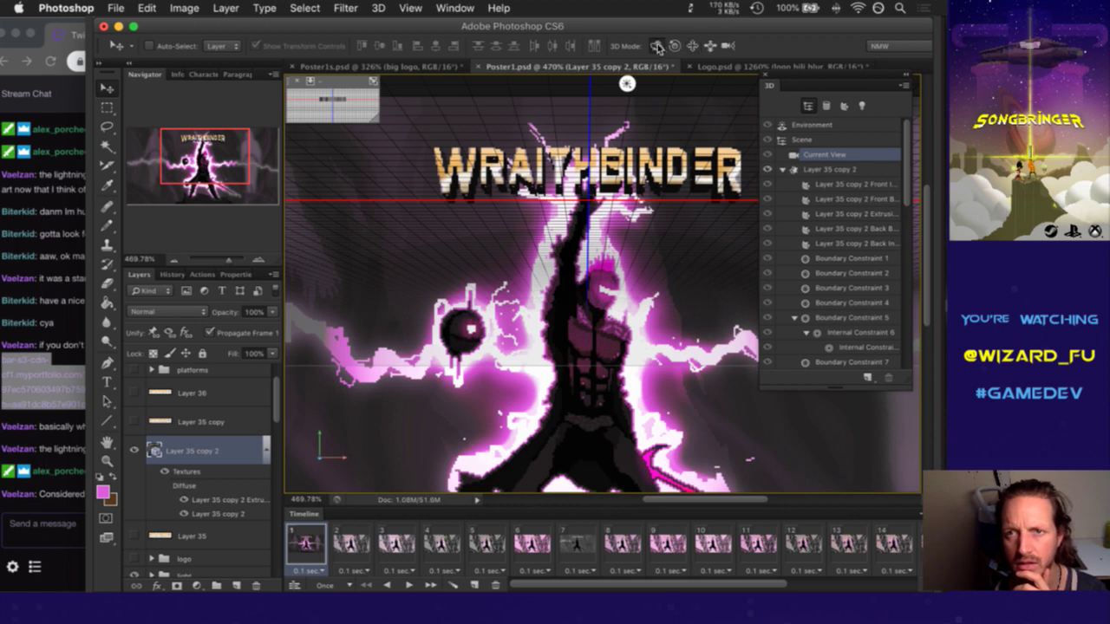
Orbit the 3D camera so the extruded Wraithbinder logo is seen at an angle from above, and check the stream chat again
mouse_move(586, 179)
left_mouse_down()
mouse_move(606, 184)
mouse_move(588, 158)
left_mouse_up()
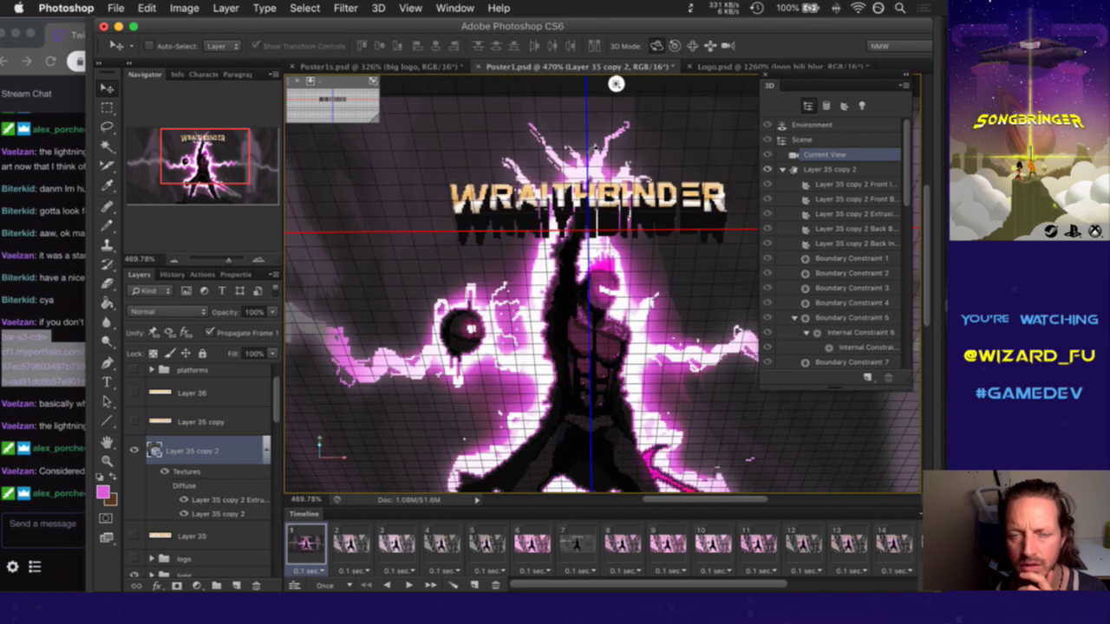
left_click_drag(615, 83, 641, 84)
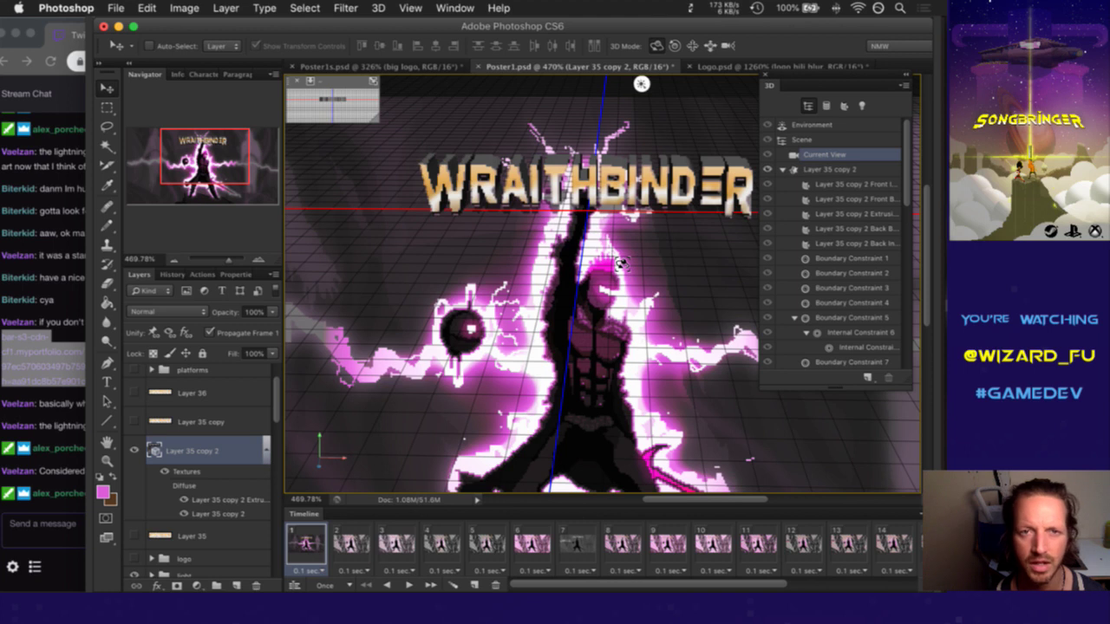
left_click(59, 472)
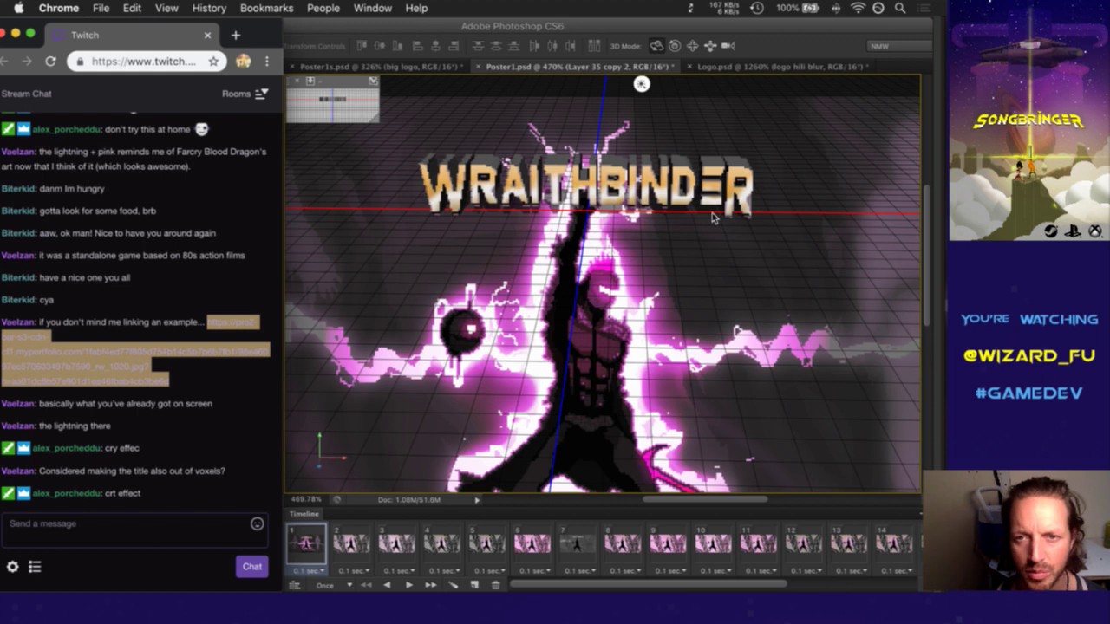
left_click(783, 43)
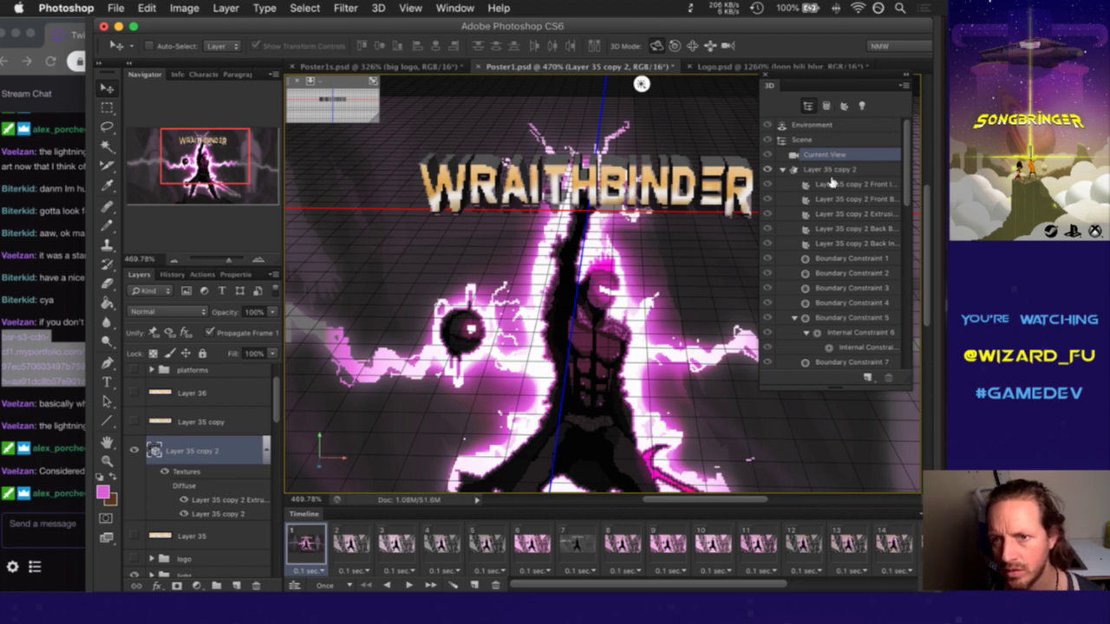
Select the Layer 35 copy 2 mesh in the 3D scene and test its Invisible option, leaving it off
left_click_drag(907, 200, 881, 200)
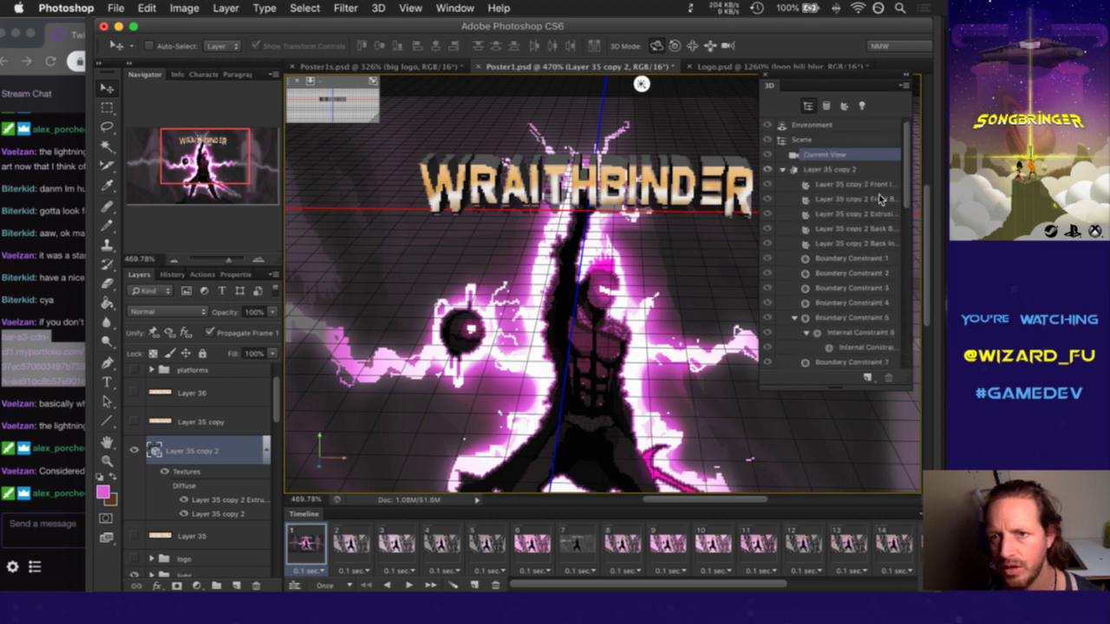
left_click(833, 168)
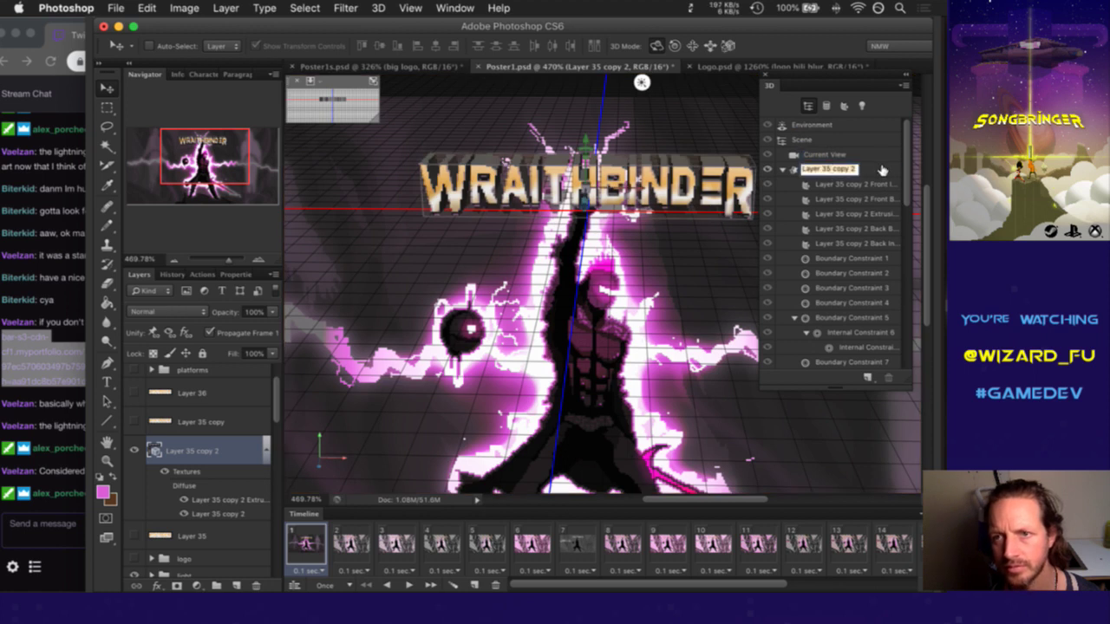
left_click(876, 170)
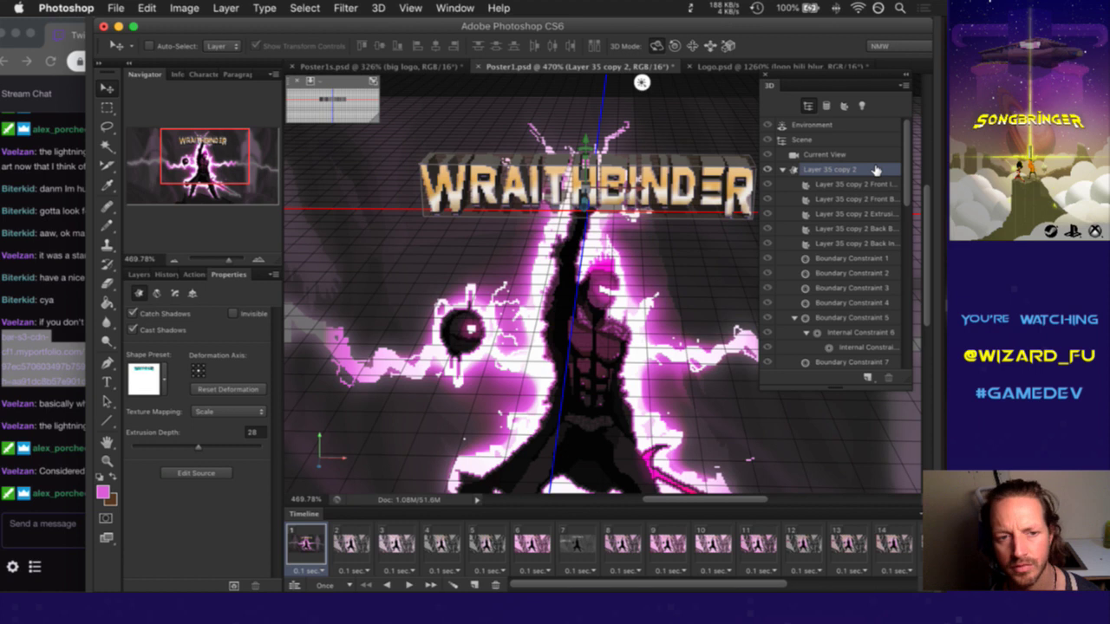
left_click(233, 314)
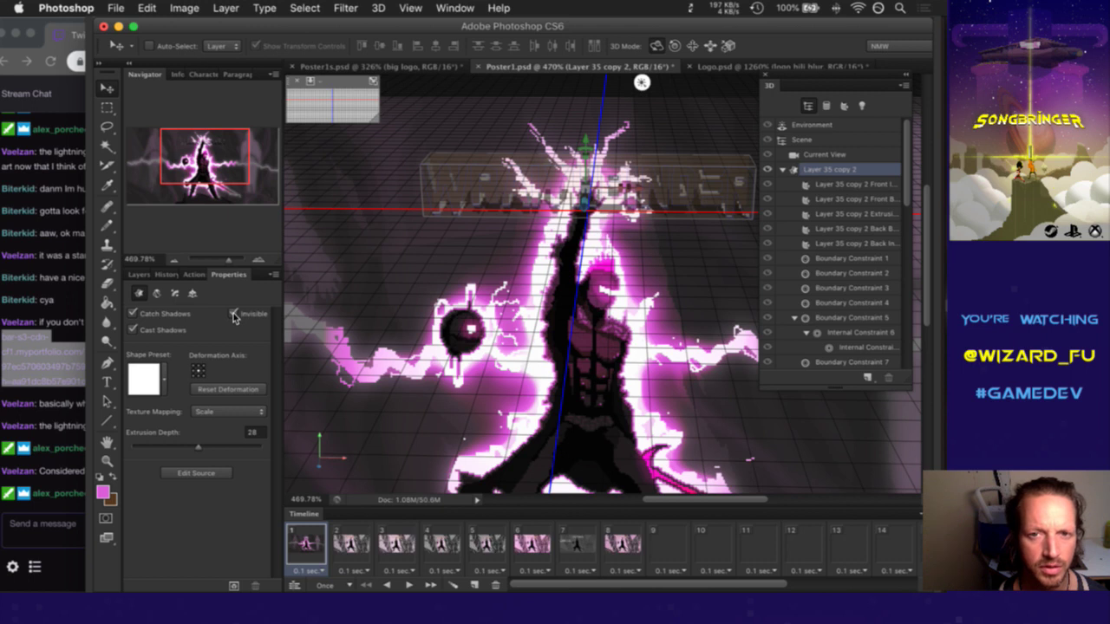
left_click(233, 314)
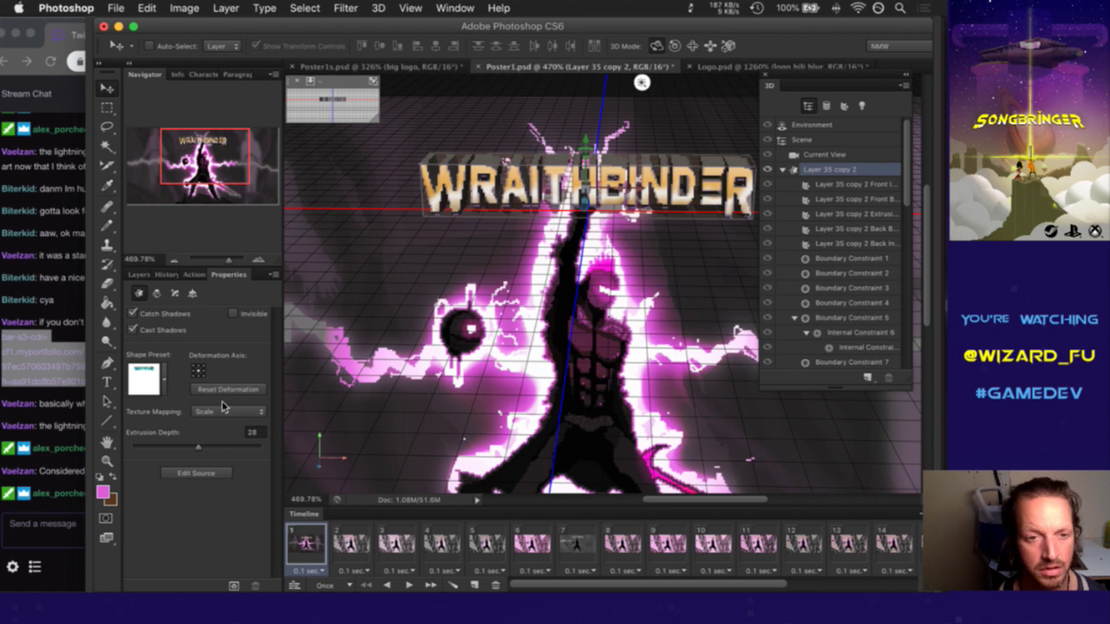
Try two of the shallow, shaped-face presets on the extruded logo mesh
left_click(164, 377)
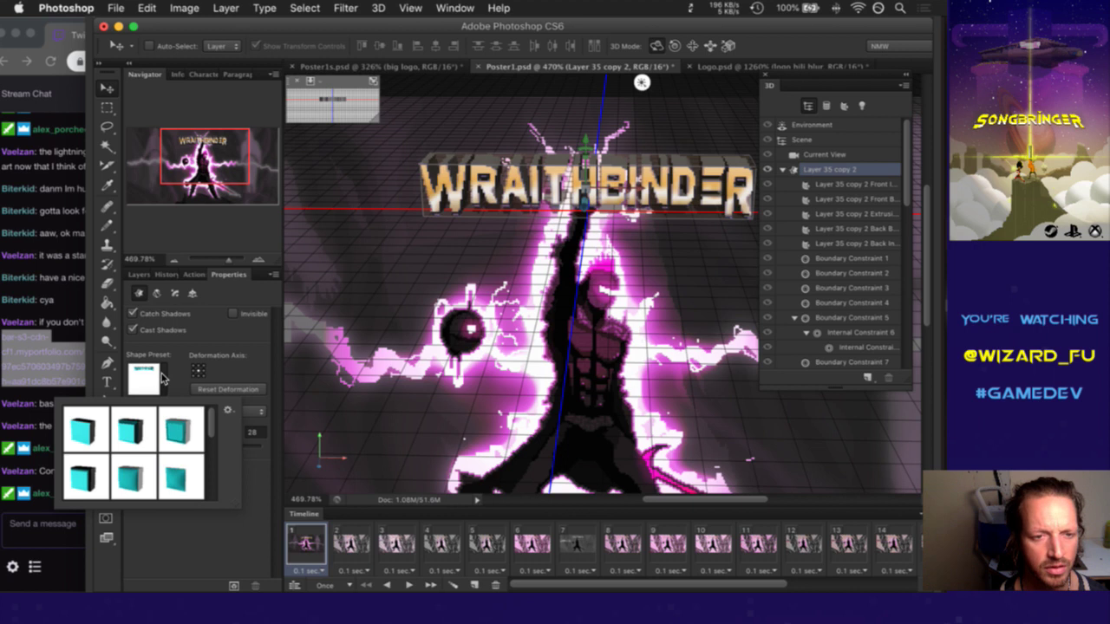
left_click_drag(215, 423, 213, 443)
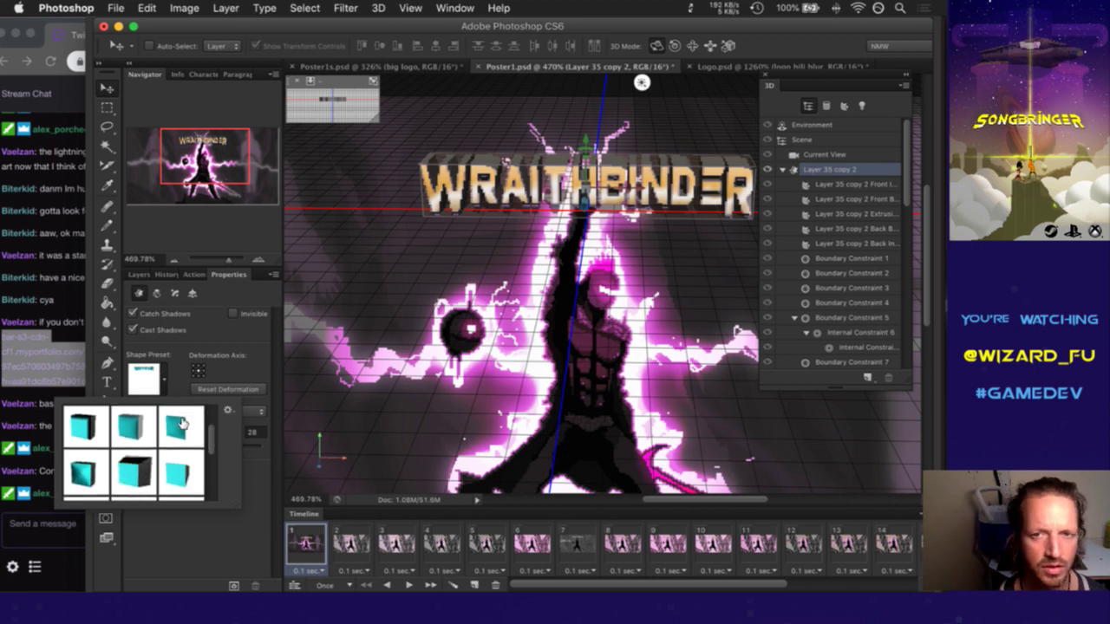
left_click(182, 423)
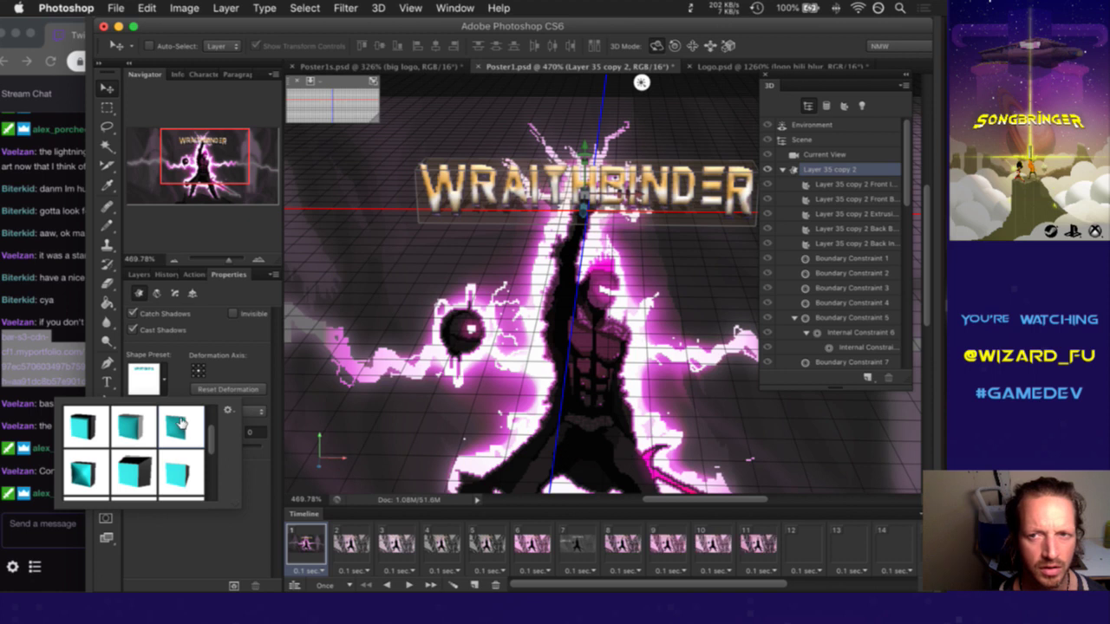
left_click(96, 466)
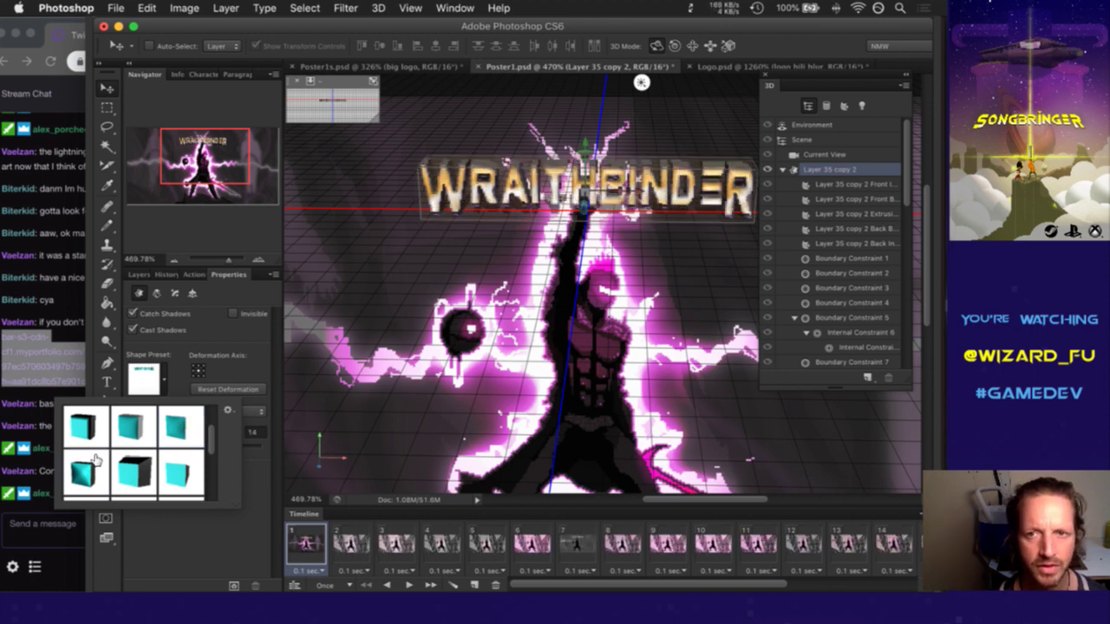
Try the curved bend shape presets at the end of the preset list on the logo mesh
left_click_drag(212, 443, 215, 498)
left_click(87, 432)
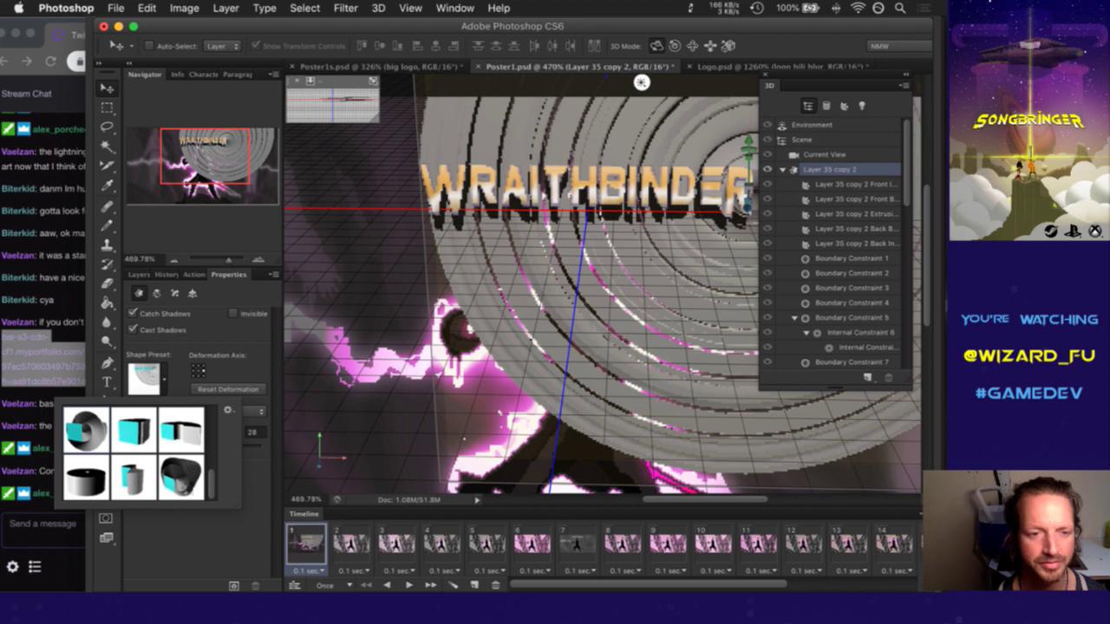
left_click(186, 475)
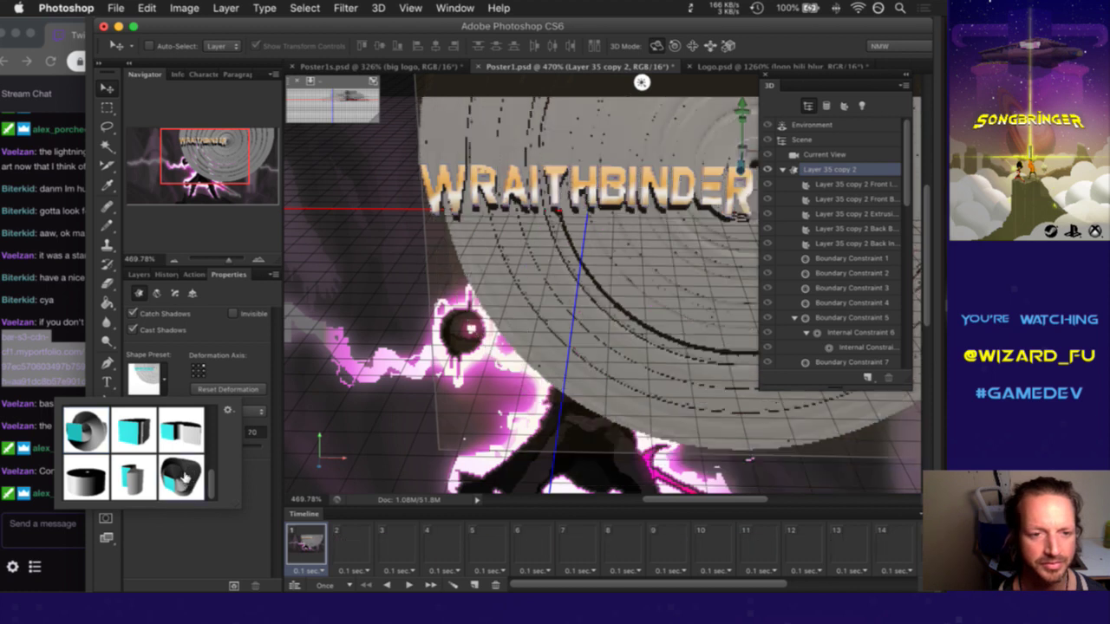
left_click(94, 477)
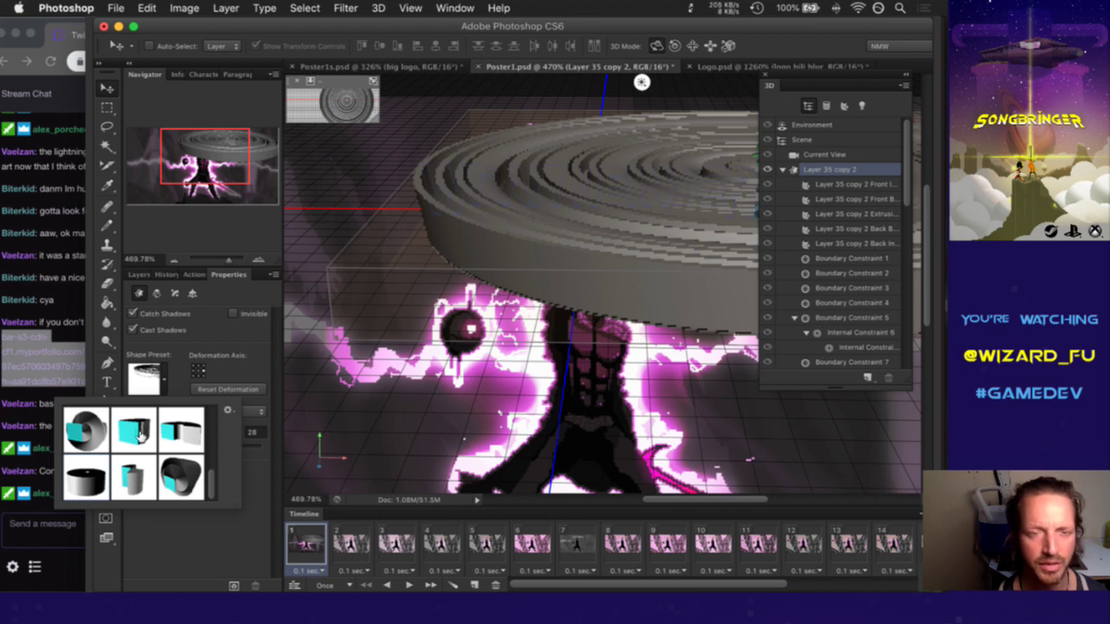
left_click(134, 475)
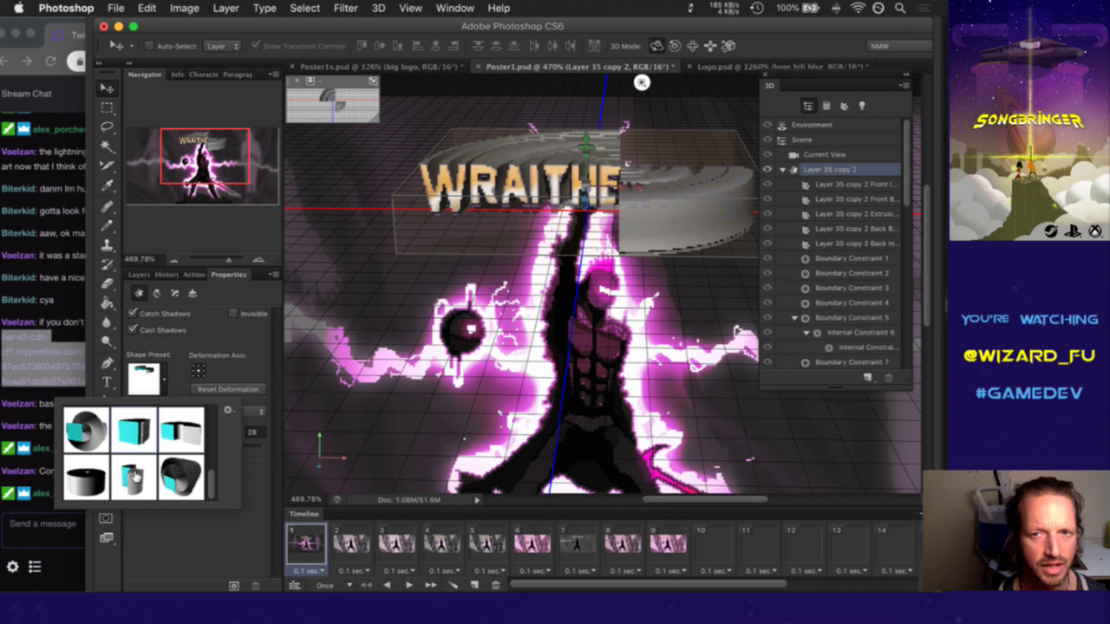
left_click(134, 476)
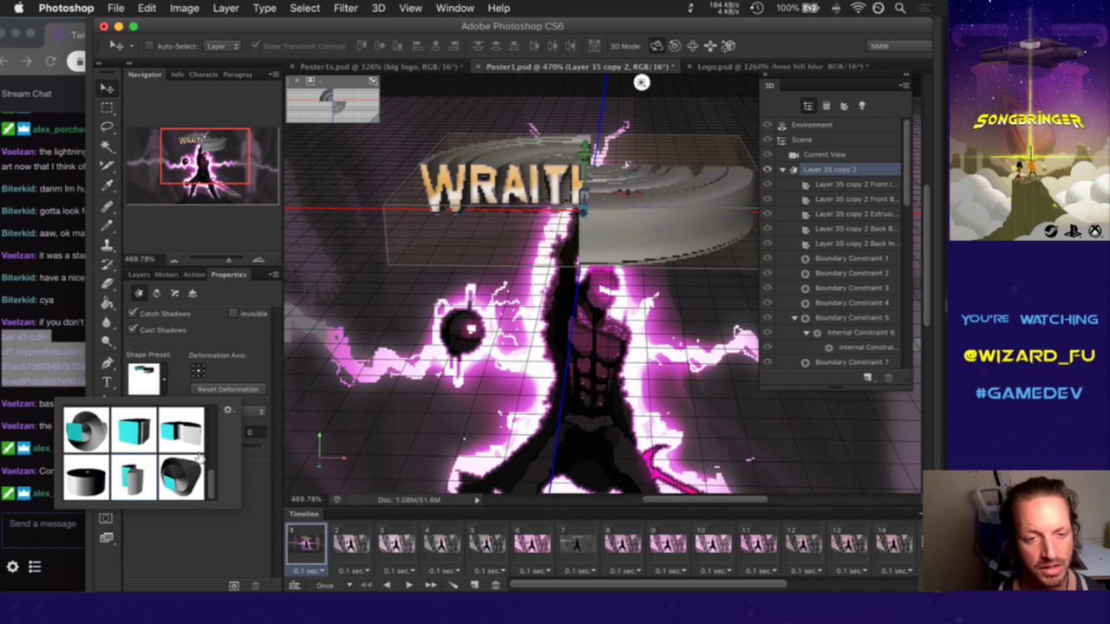
Compare two more bend shape presets on the logo mesh and try the Twist 360 preset
scroll(212, 471, "up", 2)
left_click(178, 467)
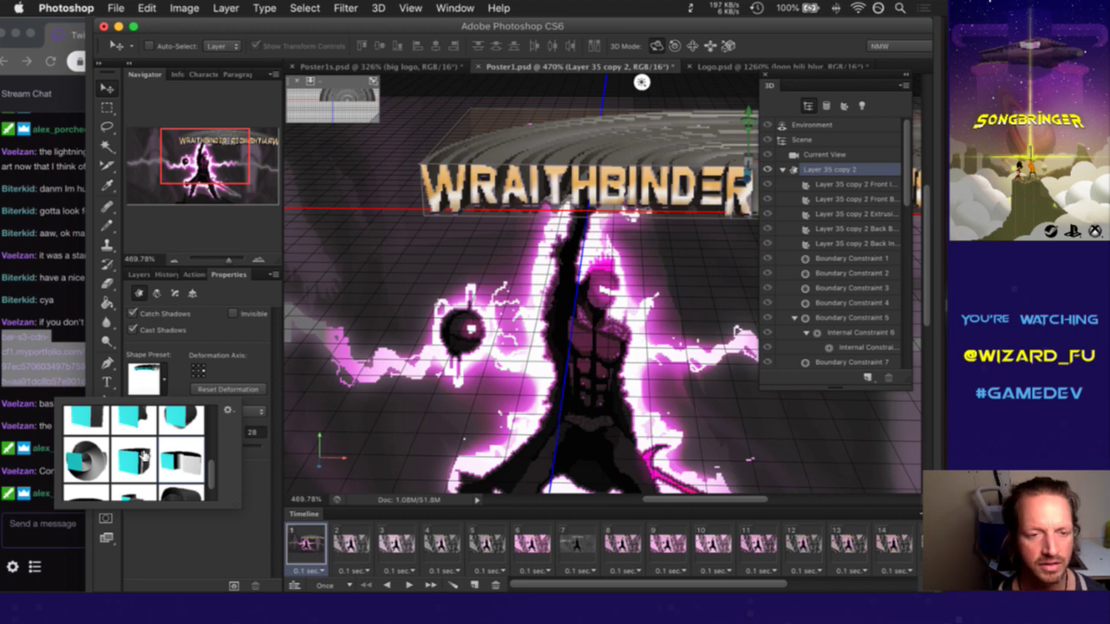
left_click(141, 457)
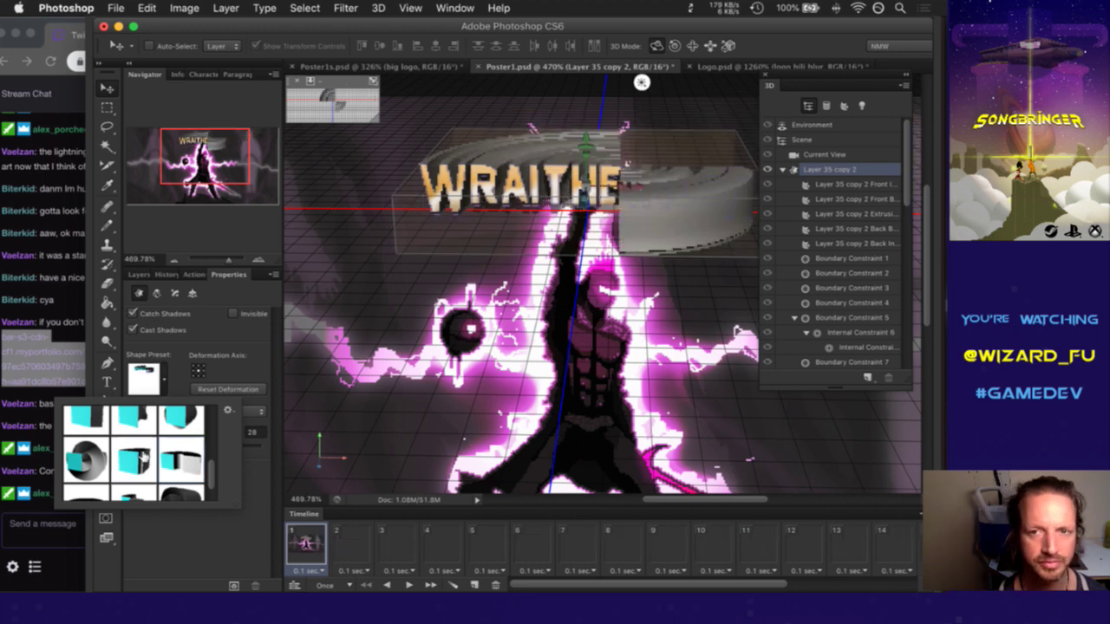
scroll(212, 469, "up", 2)
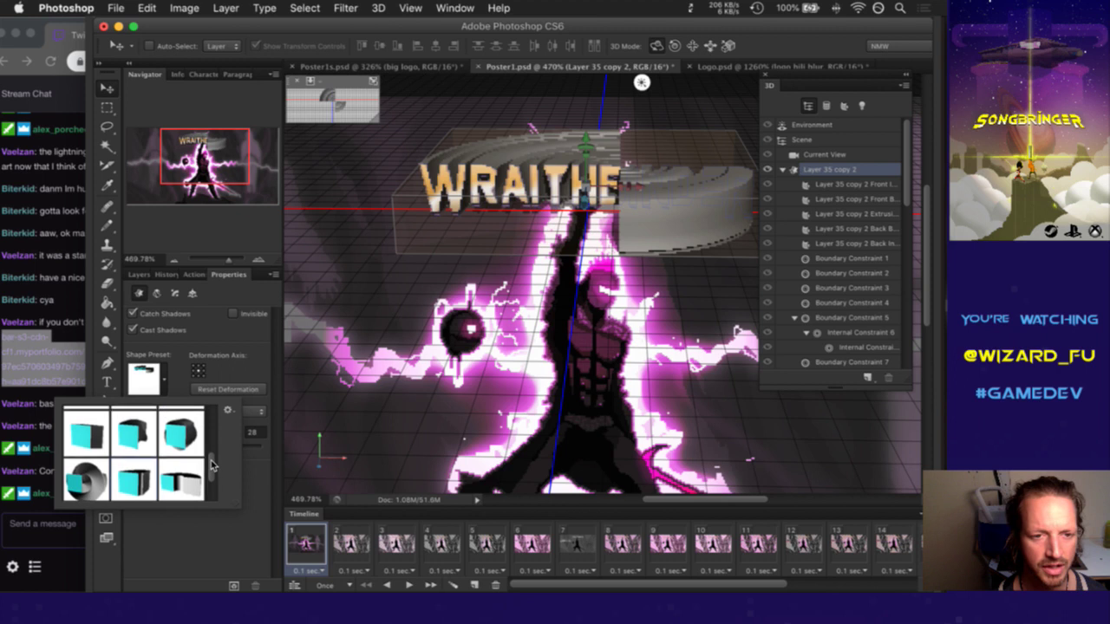
left_click(180, 437)
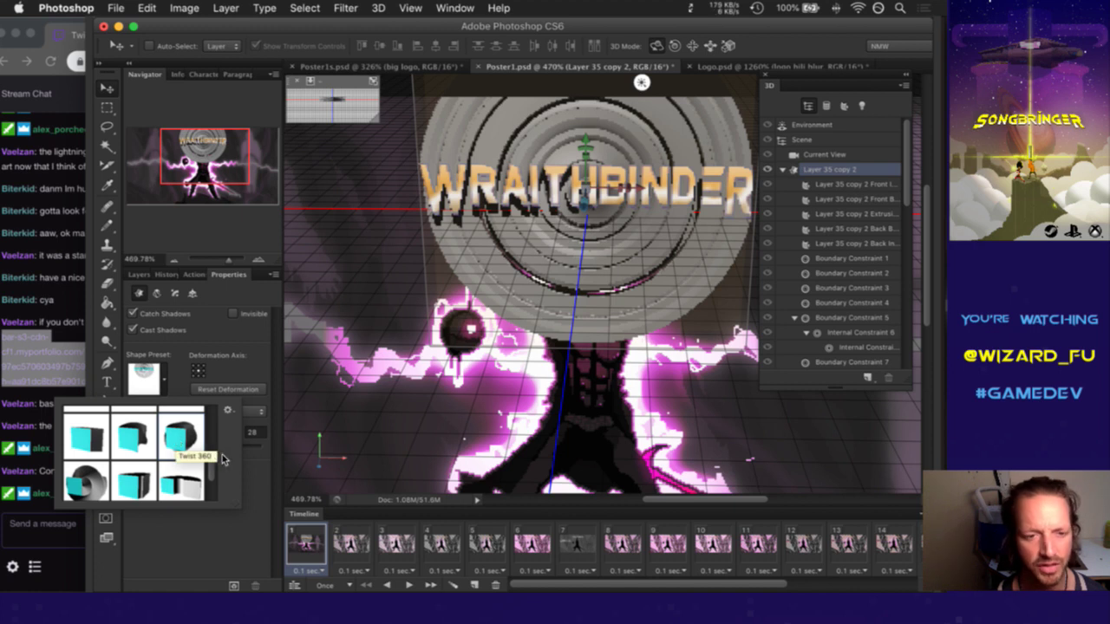
Try the Shear preset on the logo mesh and apply the partial twist preset located between Shear and Twist 360
scroll(213, 456, "down", 2)
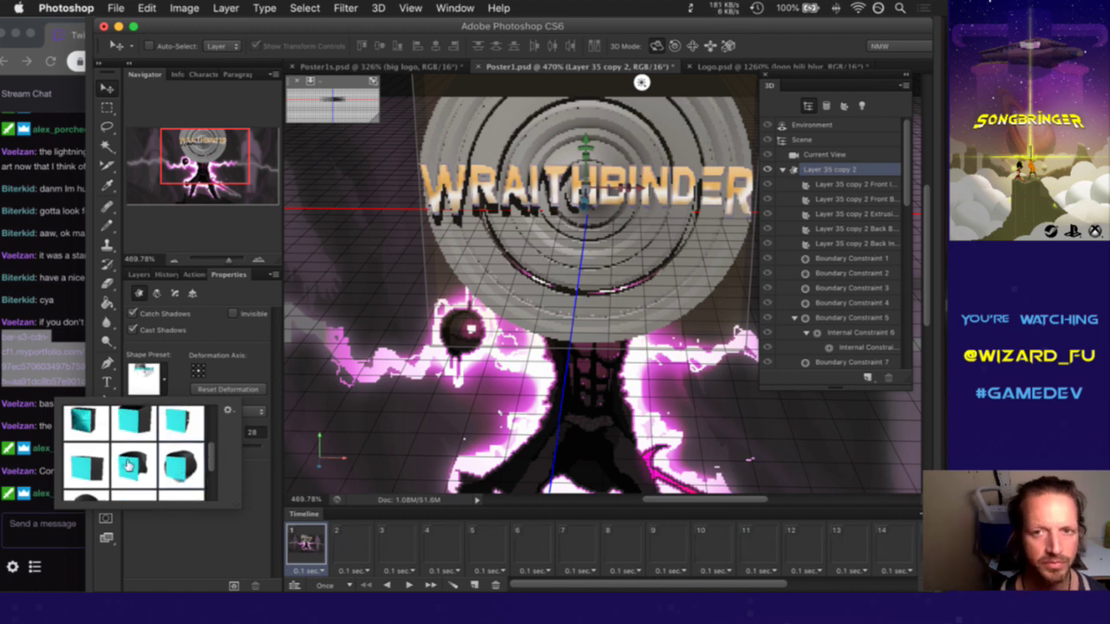
left_click(127, 468)
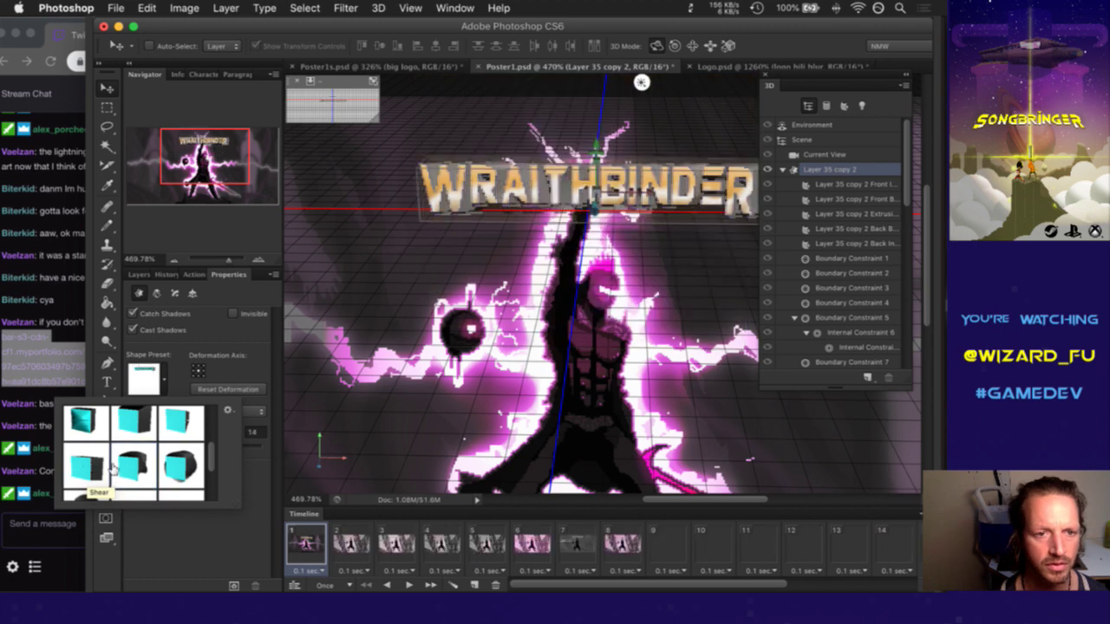
left_click(130, 471)
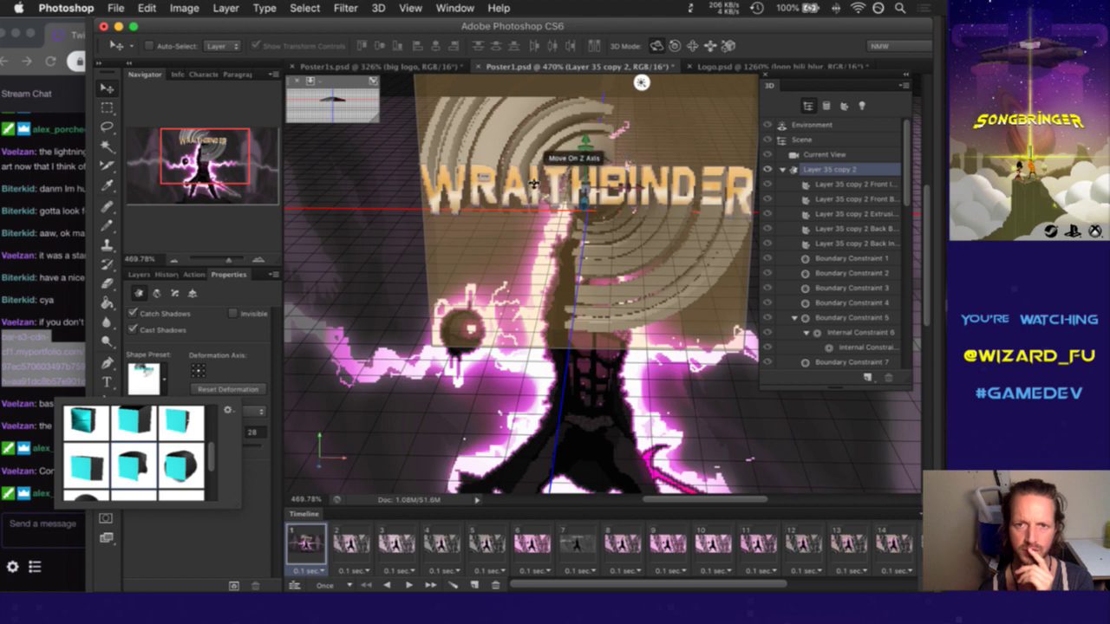
Try tilting and repositioning the twisted logo mesh in the 3D view
left_click(657, 46)
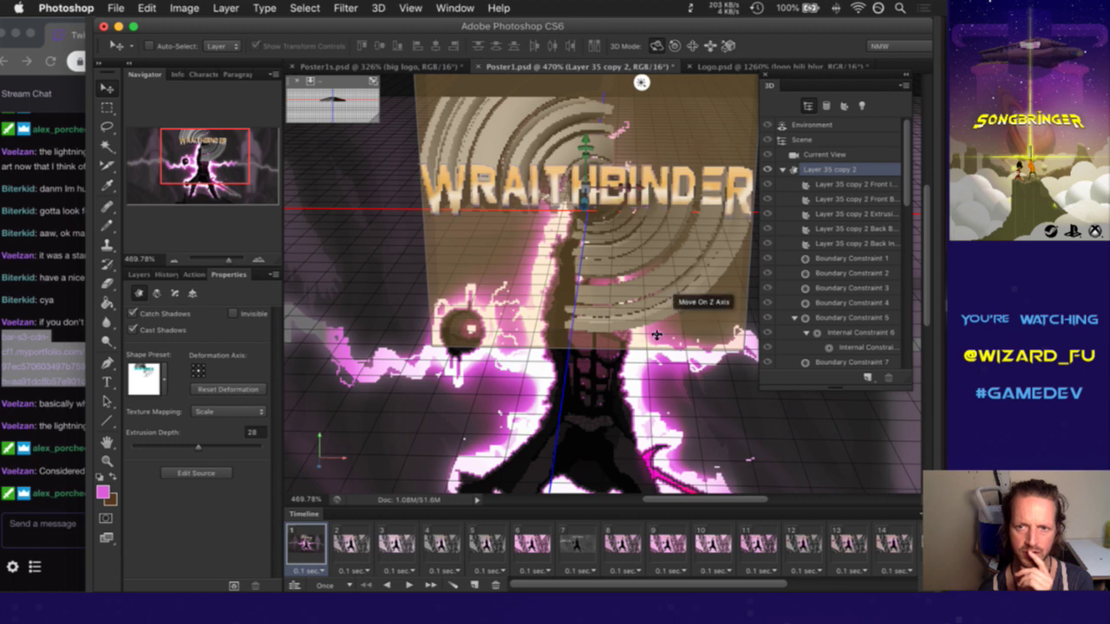
left_click_drag(652, 352, 643, 287)
left_click_drag(666, 339, 666, 319)
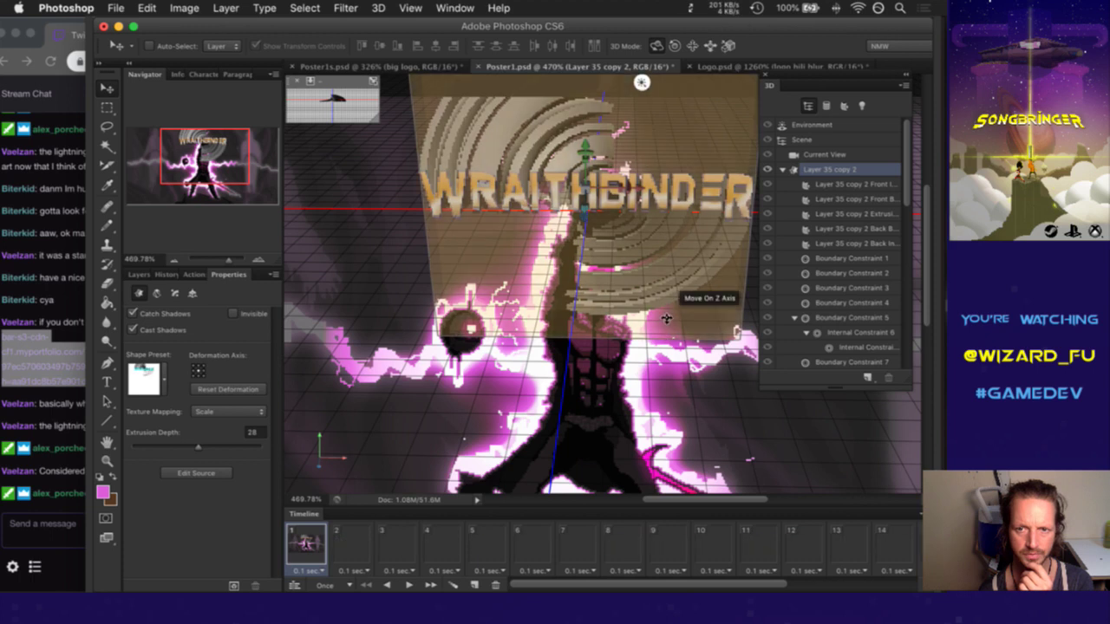
left_click_drag(665, 325, 659, 104)
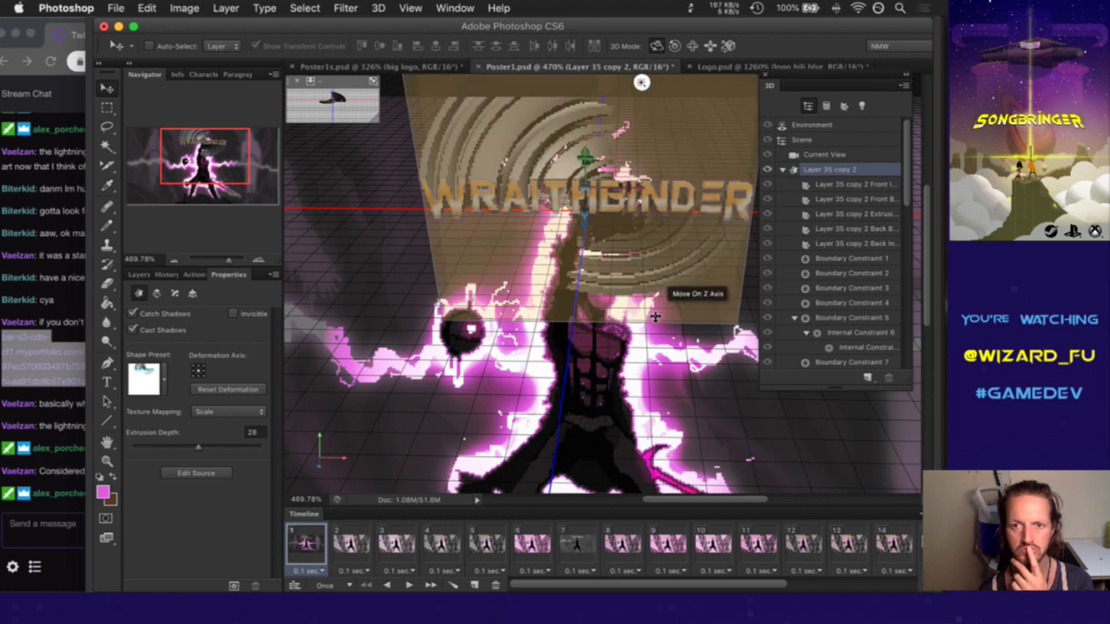
left_click_drag(657, 321, 668, 312)
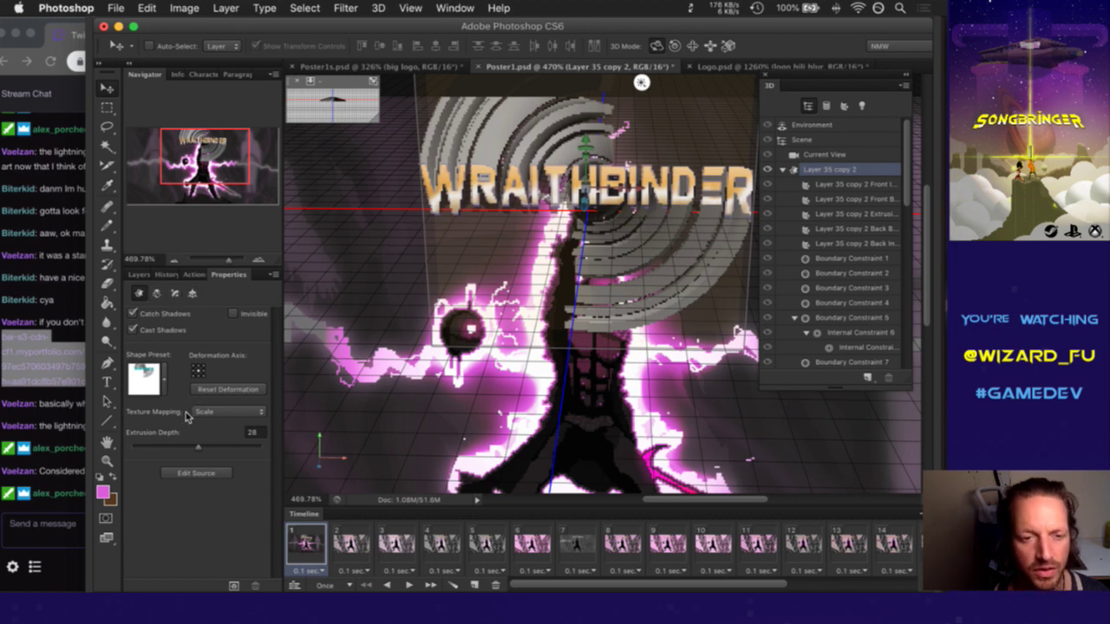
left_click(212, 413)
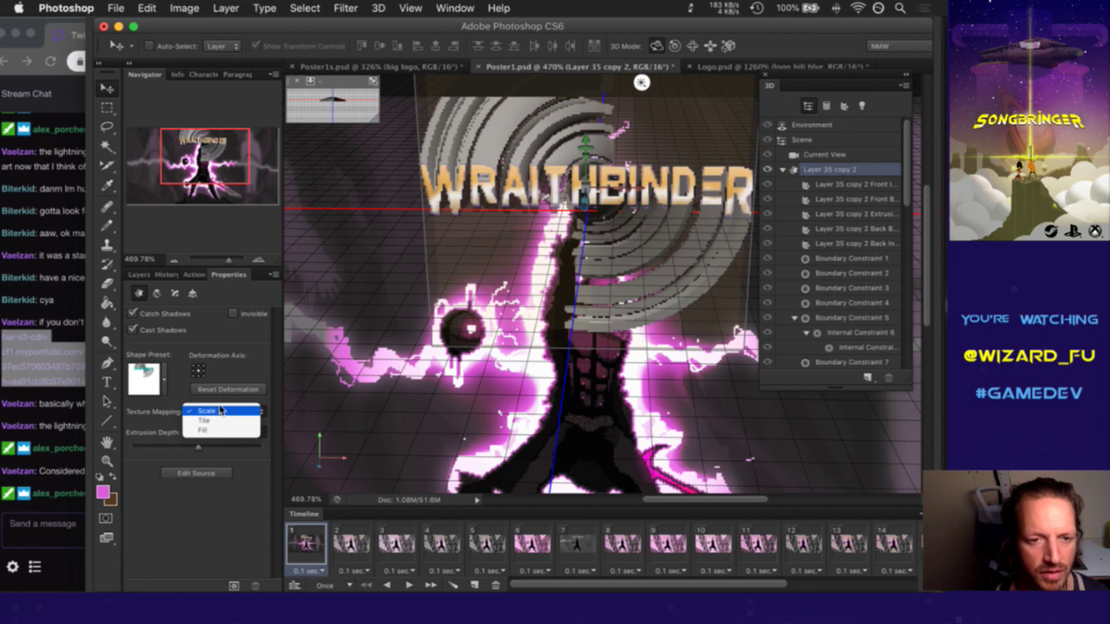
left_click(254, 369)
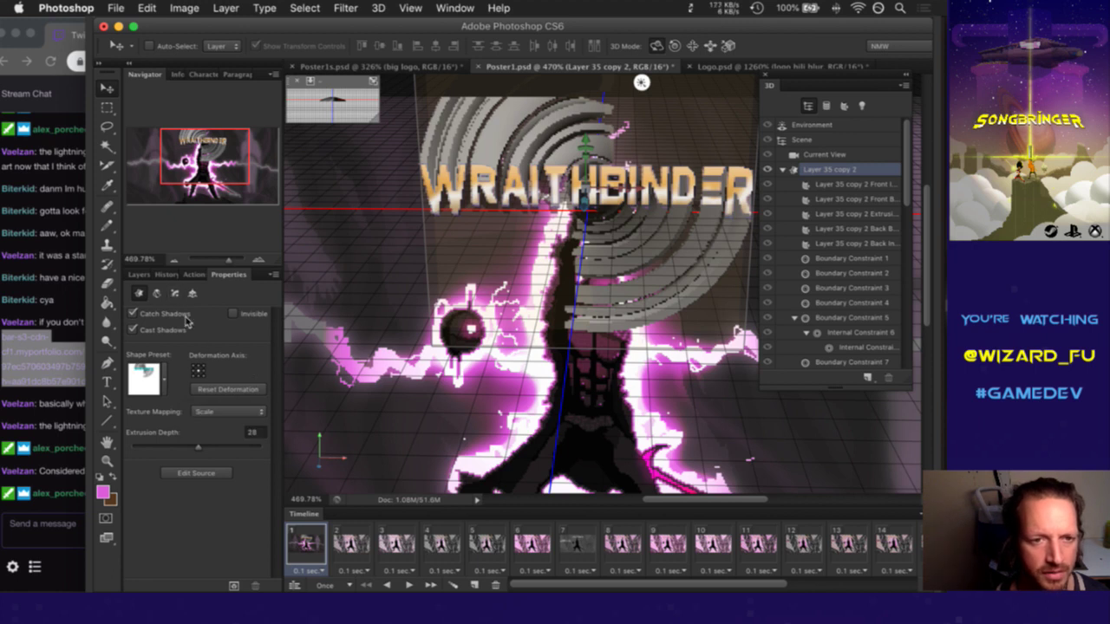
Try the full-circle and half-circle bend shape presets on the logo mesh and apply the straight extrusion preset
left_click(163, 376)
scroll(212, 451, "down", 2)
scroll(214, 459, "down", 3)
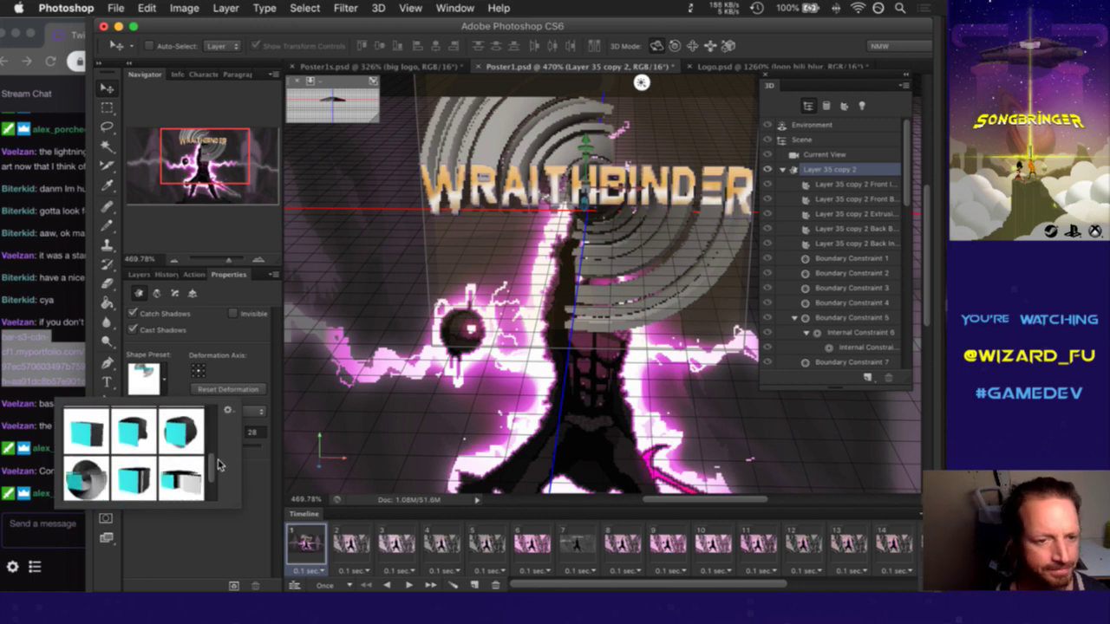
left_click(165, 430)
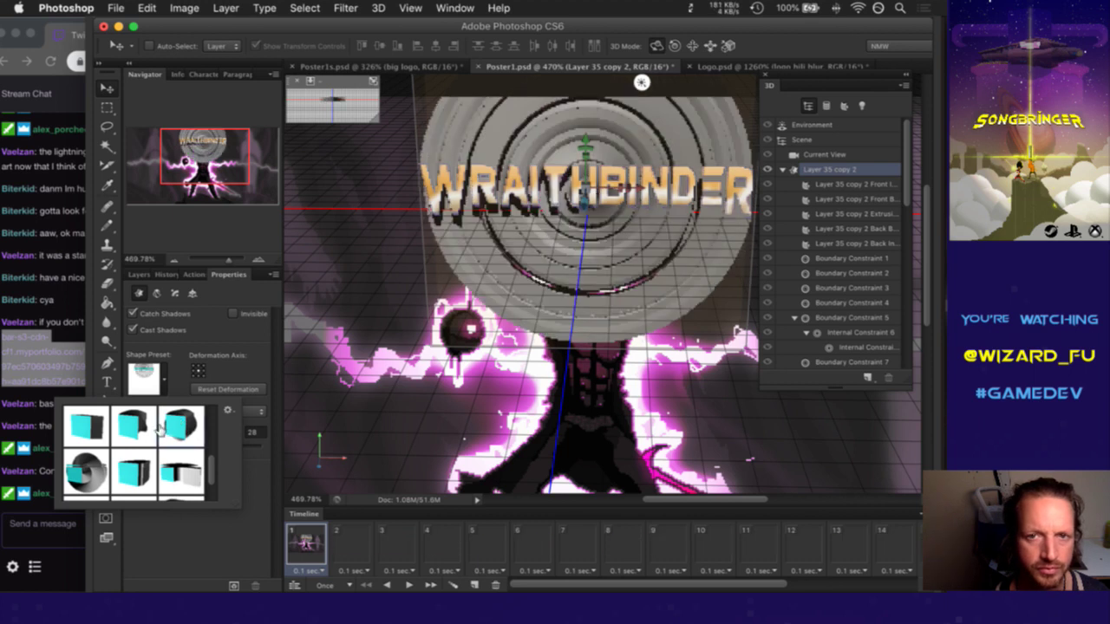
left_click(97, 429)
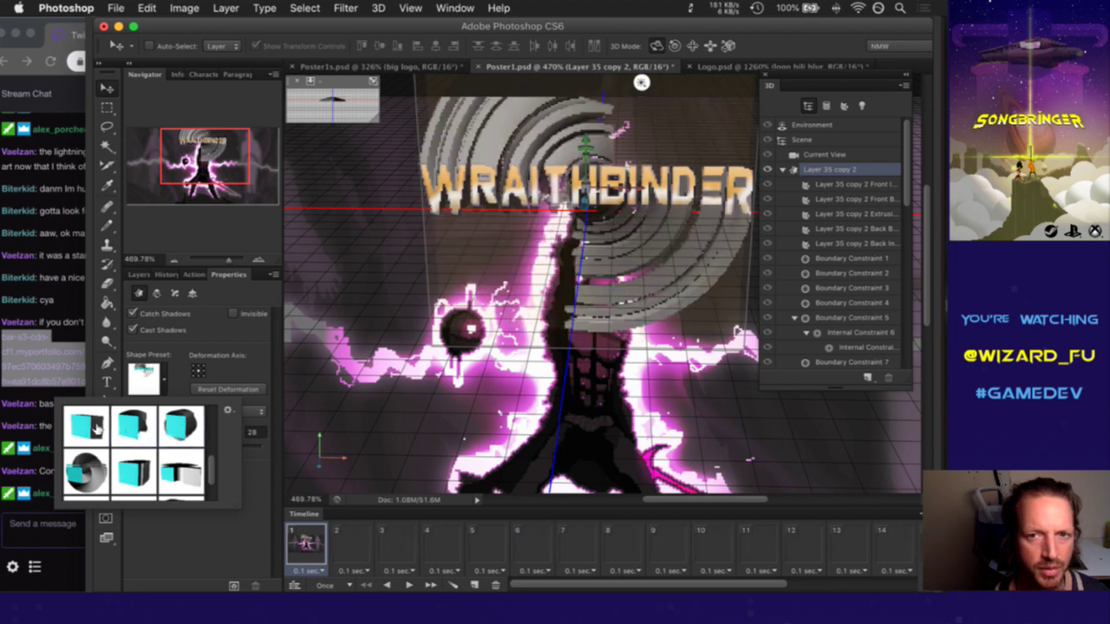
left_click(91, 426)
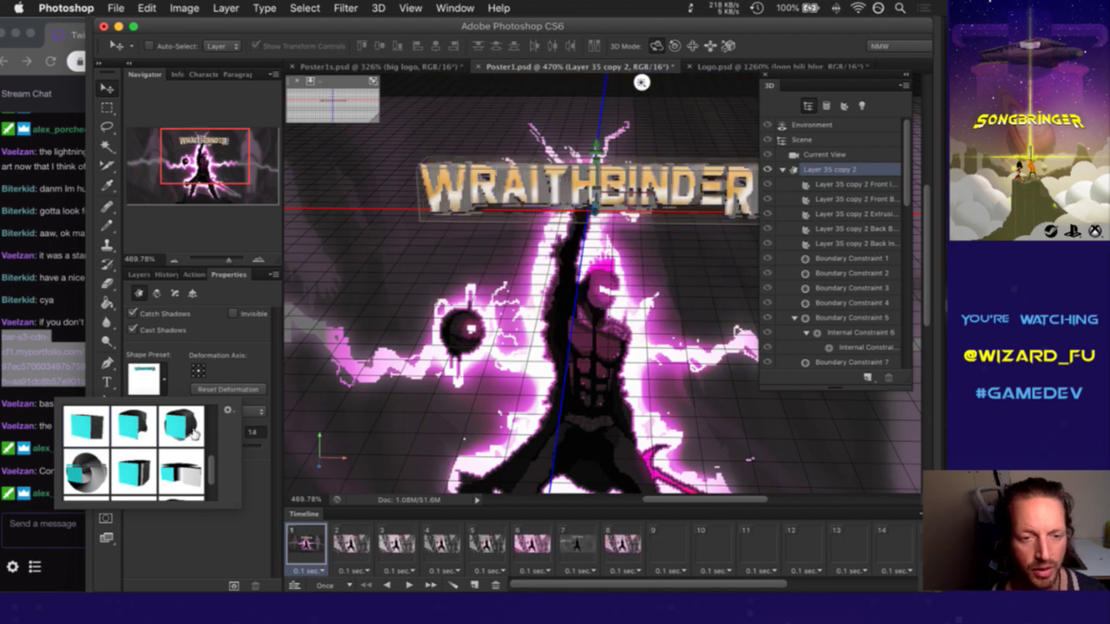
Try the tapering, flaring and bevelled block shape presets from the middle of the preset list on the logo mesh
left_click_drag(211, 467, 207, 433)
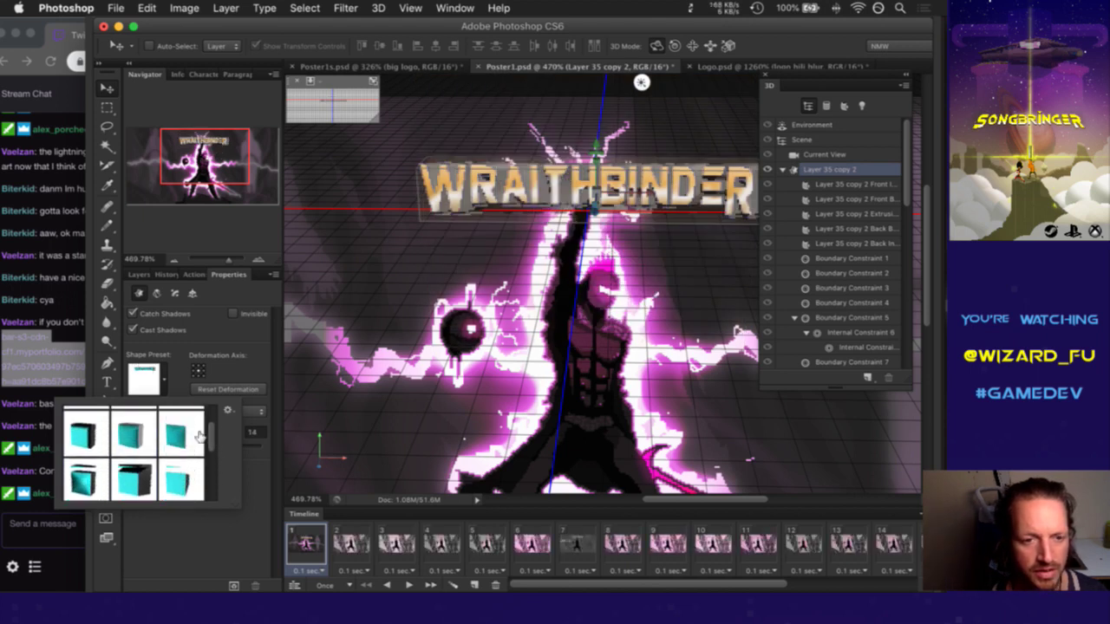
left_click(163, 469)
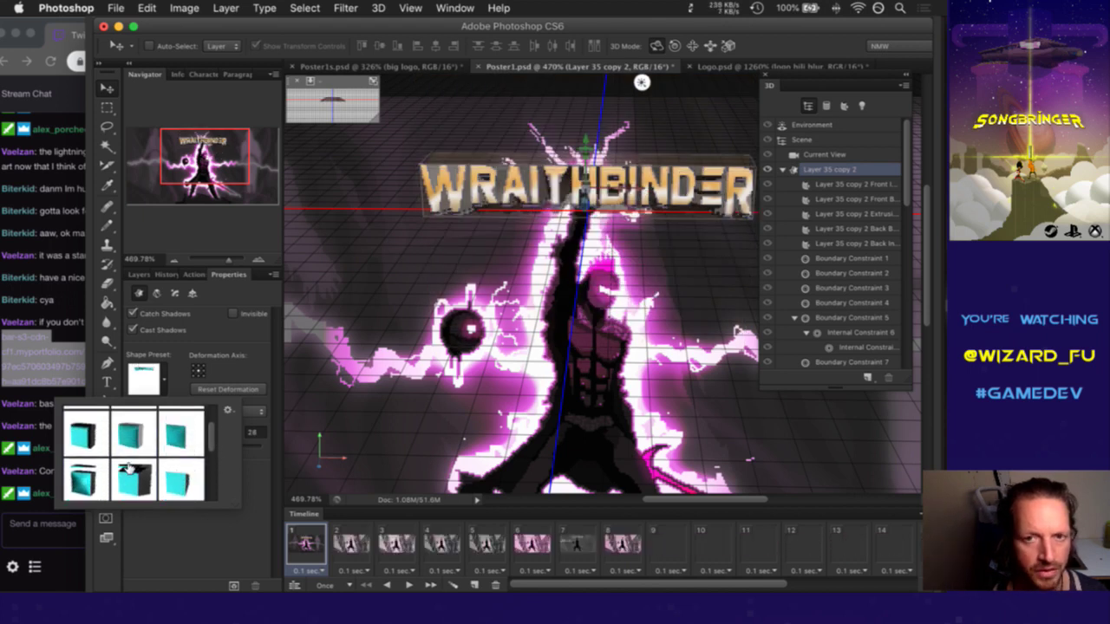
left_click(127, 464)
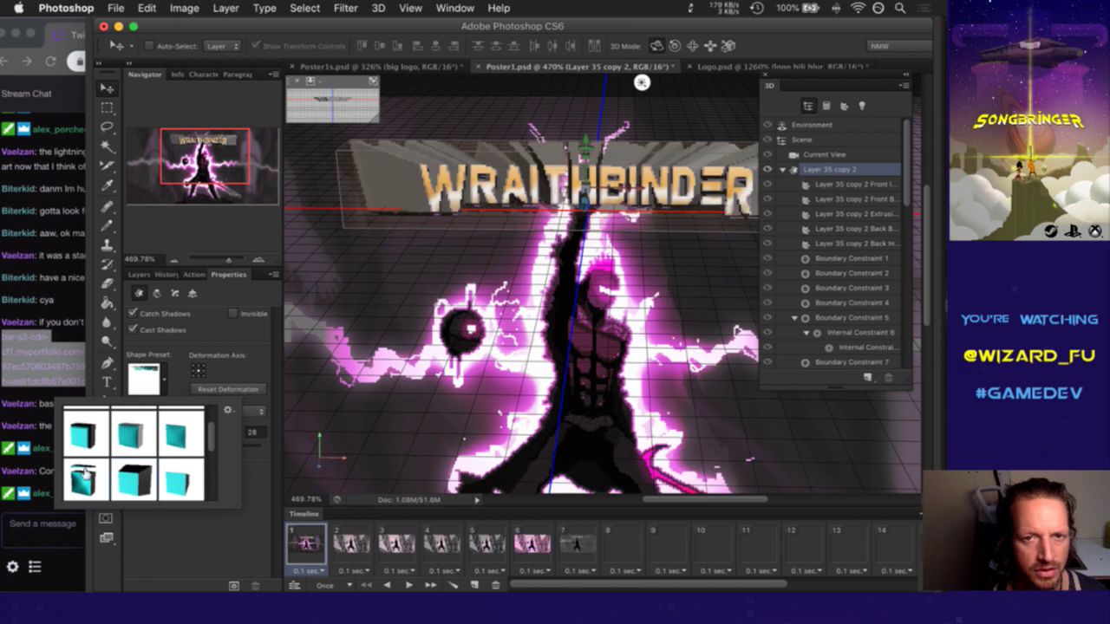
left_click(85, 468)
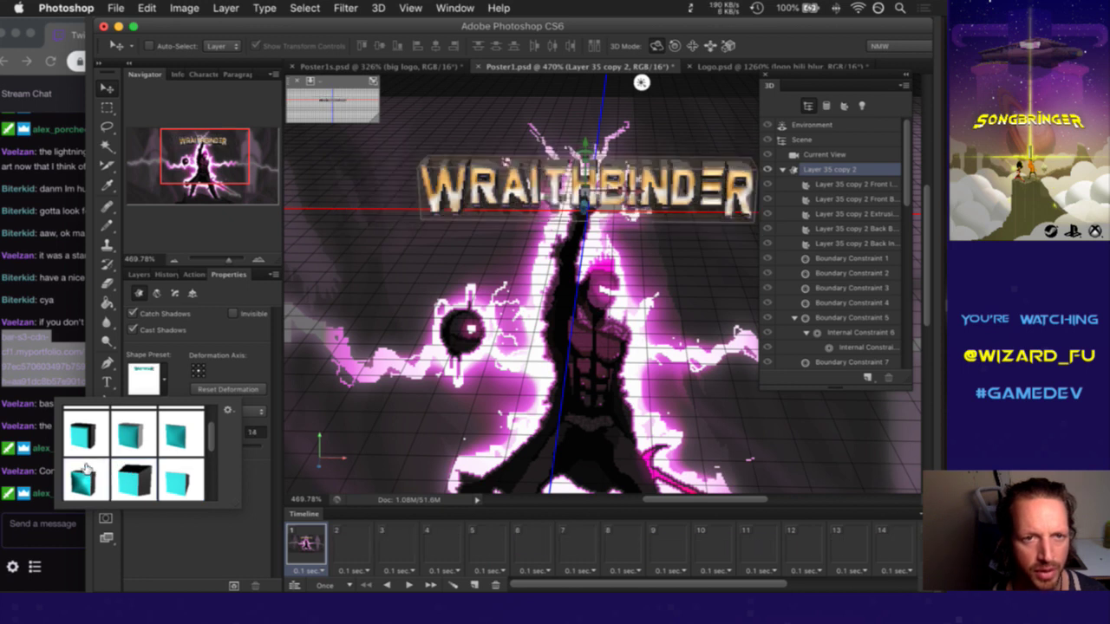
Compare the shallow bevel shape presets on the logo mesh and apply the dark-sided bevel preset at the start of their row
left_click(181, 438)
scroll(210, 441, "down", 1)
scroll(157, 458, "up", 1)
left_click(135, 452)
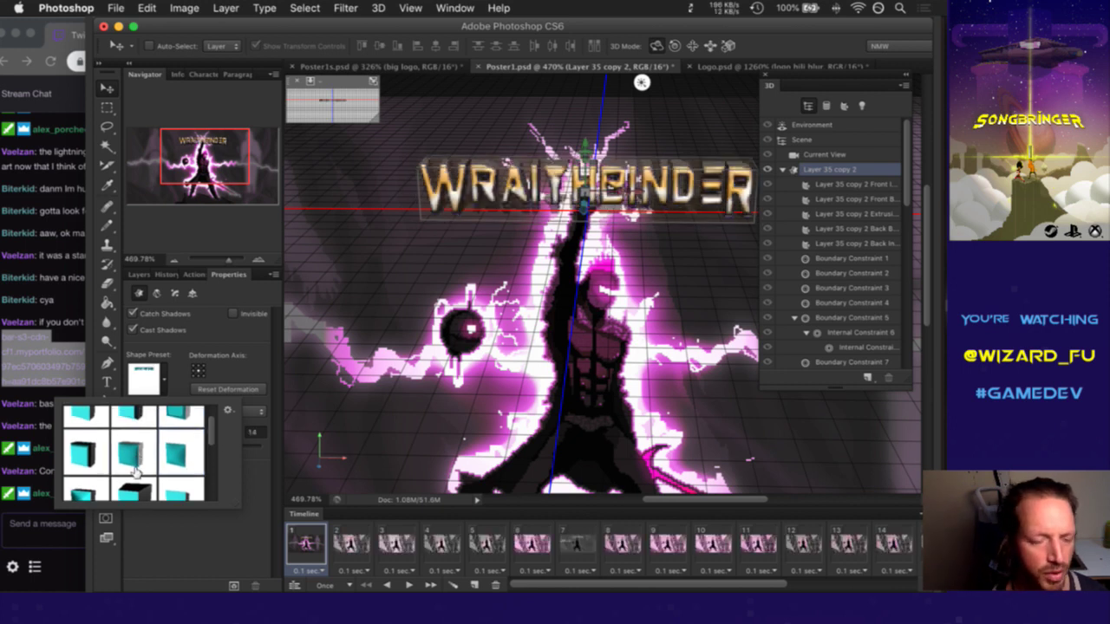
left_click(87, 451)
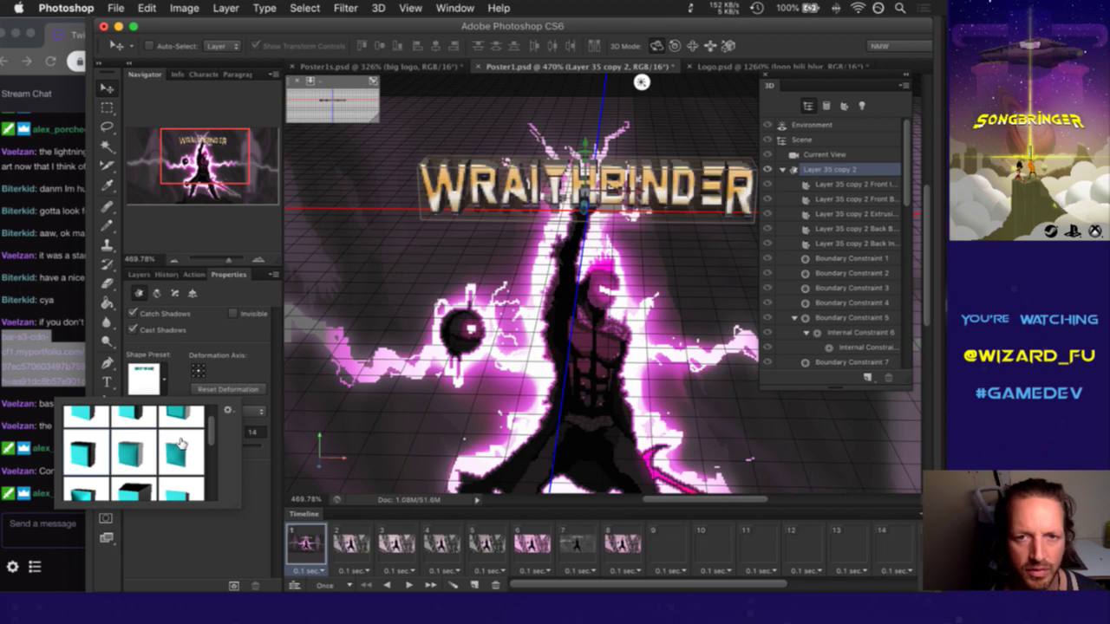
left_click(127, 447)
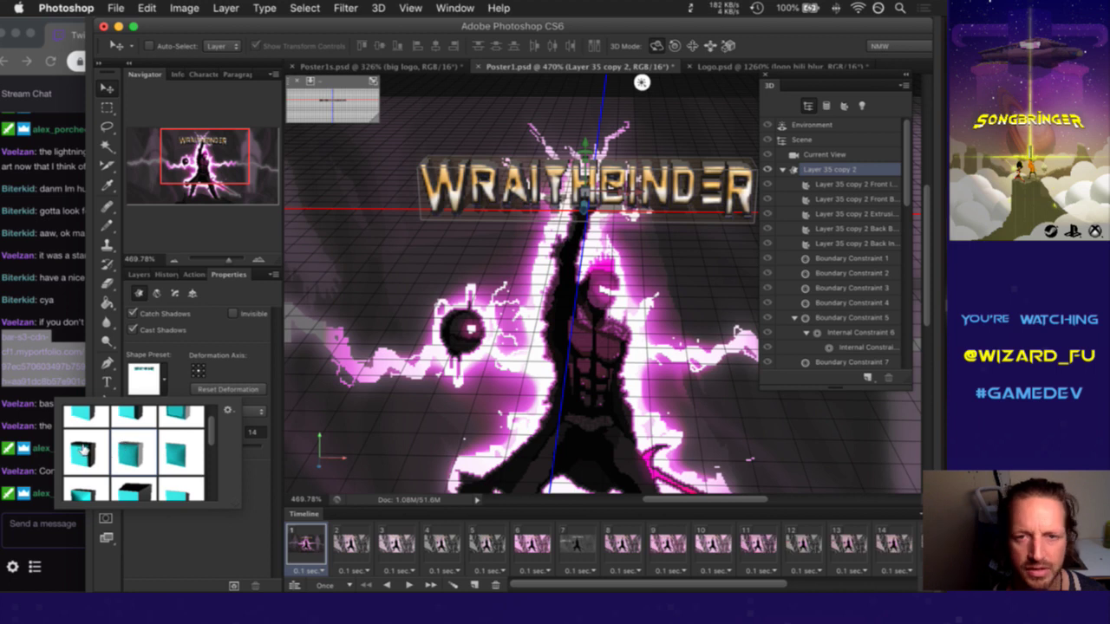
left_click(84, 447)
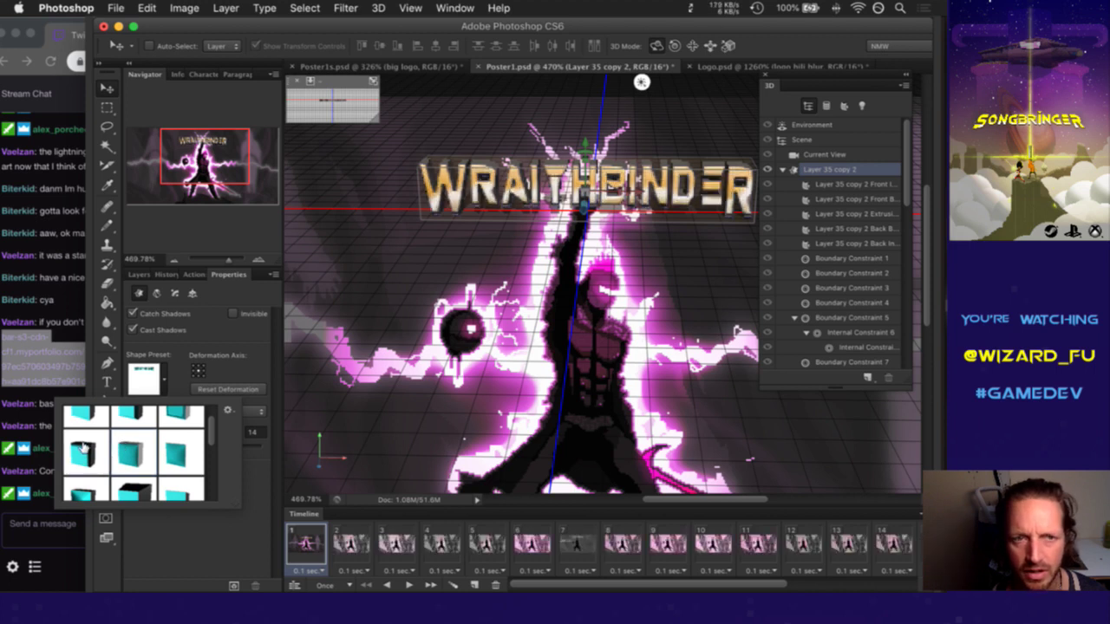
scroll(220, 425, "up", 2)
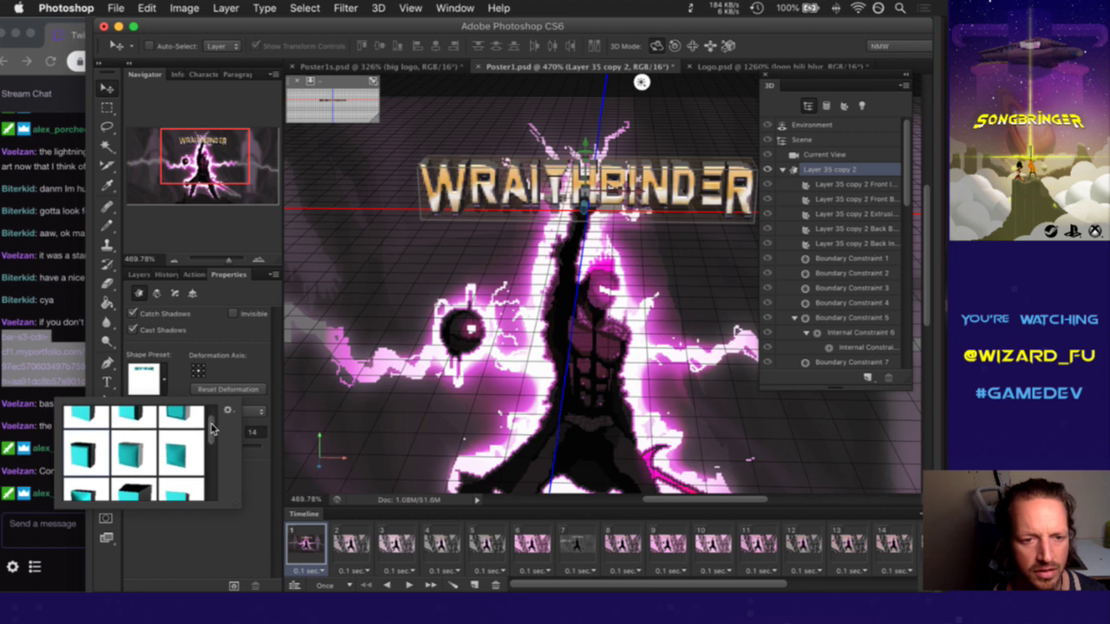
left_click(253, 341)
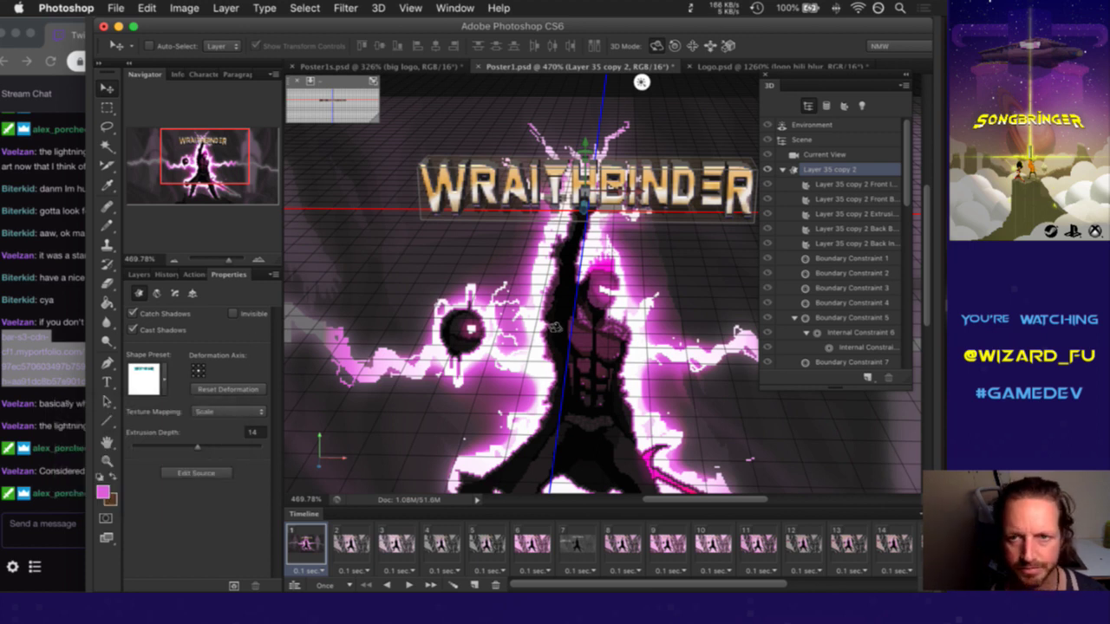
Compare the extruded Layer 35 copy 2 with the original Layer 35 by toggling their visibility
left_click(139, 275)
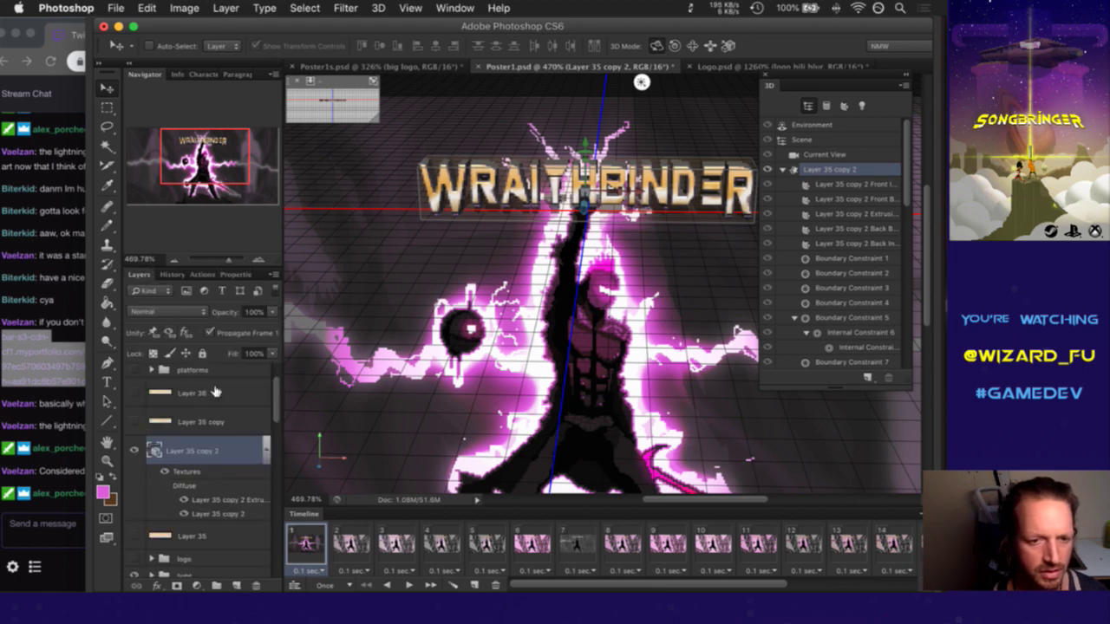
left_click(137, 449)
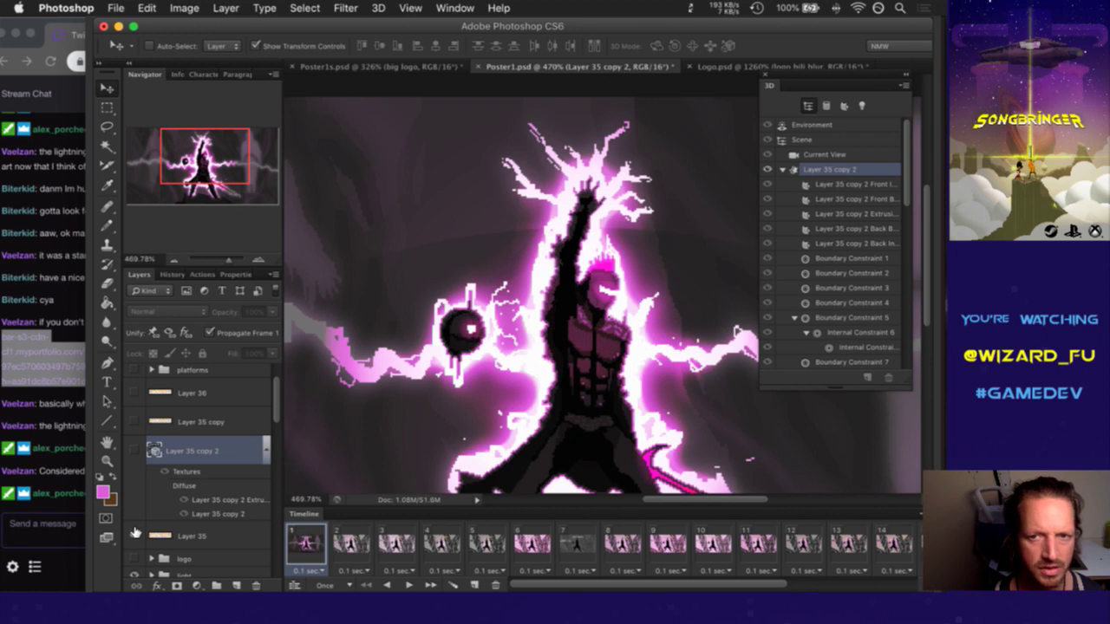
left_click(133, 535)
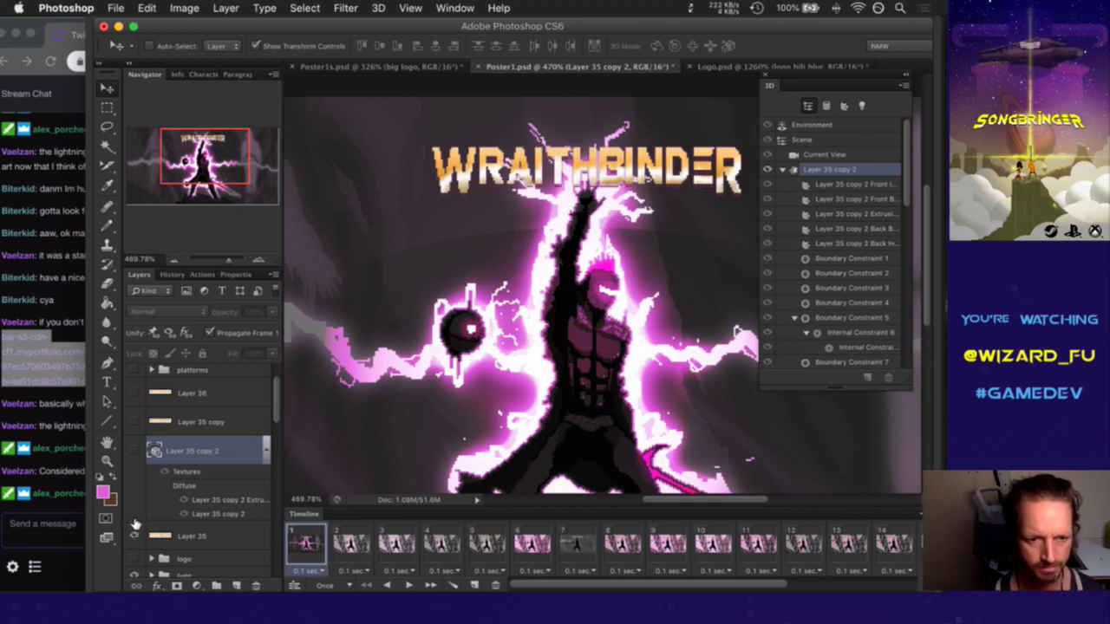
left_click(137, 450)
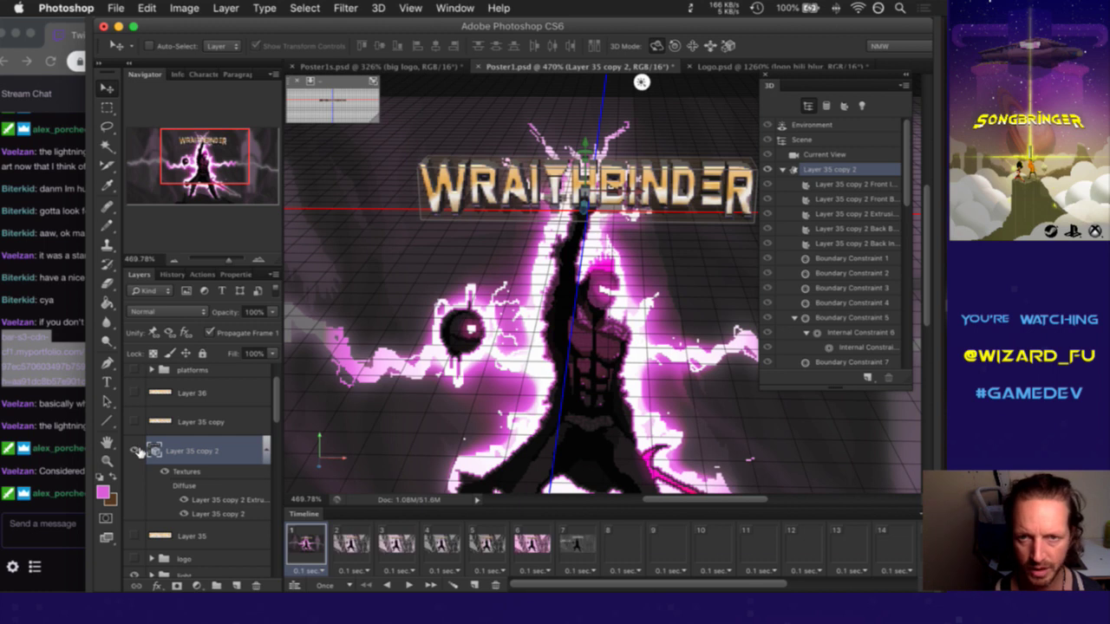
Hide the 3D object settings and reselect the extruded logo layer, Layer 35 copy 2
left_click(211, 424)
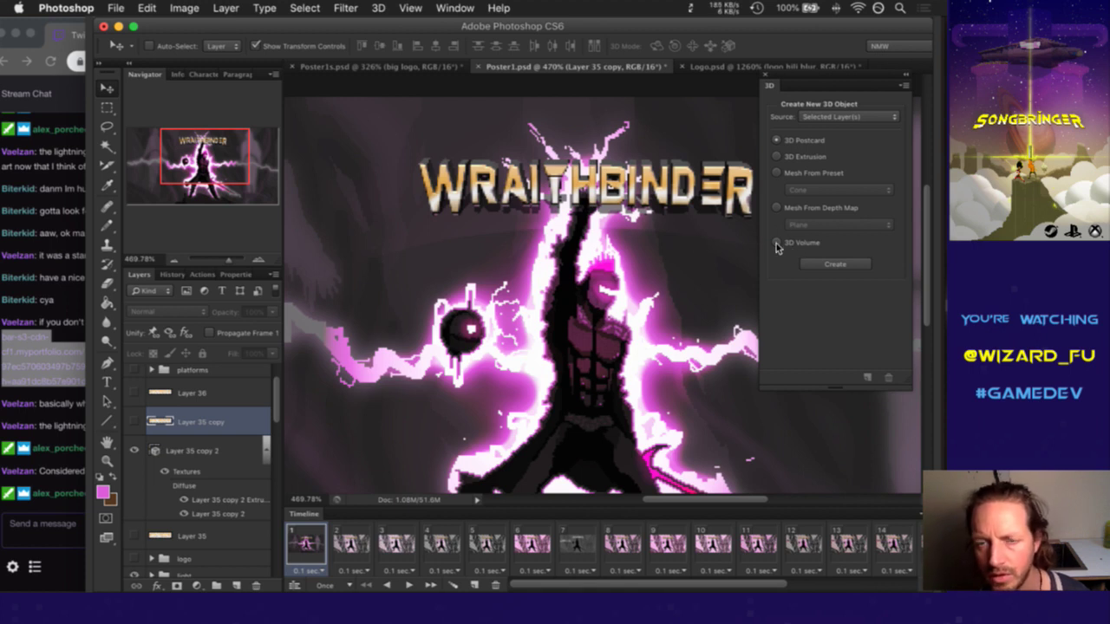
left_click(765, 75)
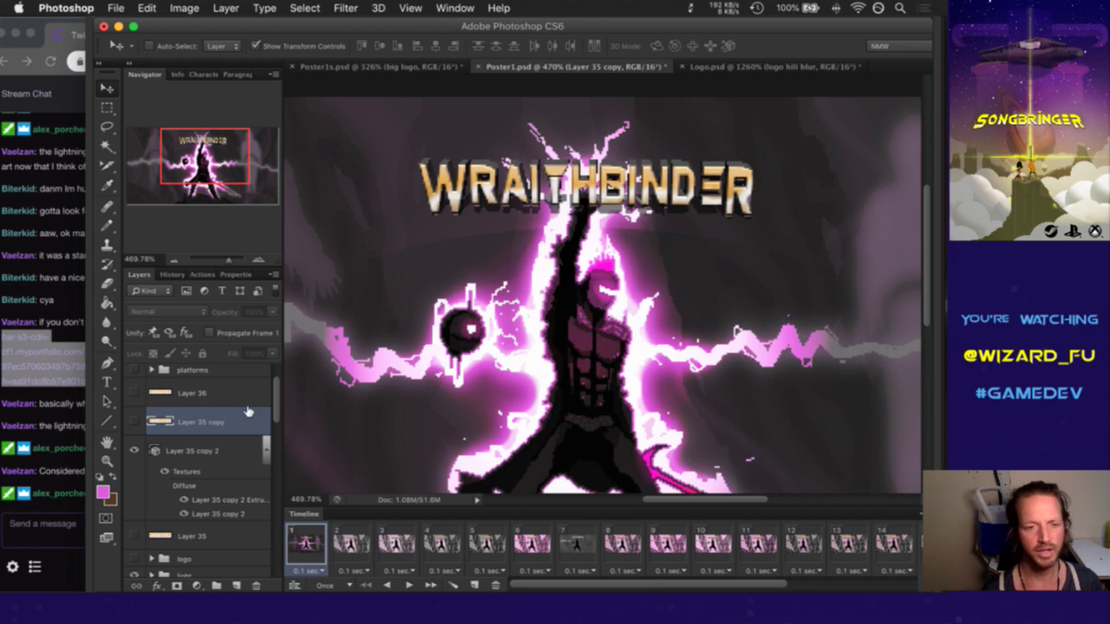
left_click(180, 448)
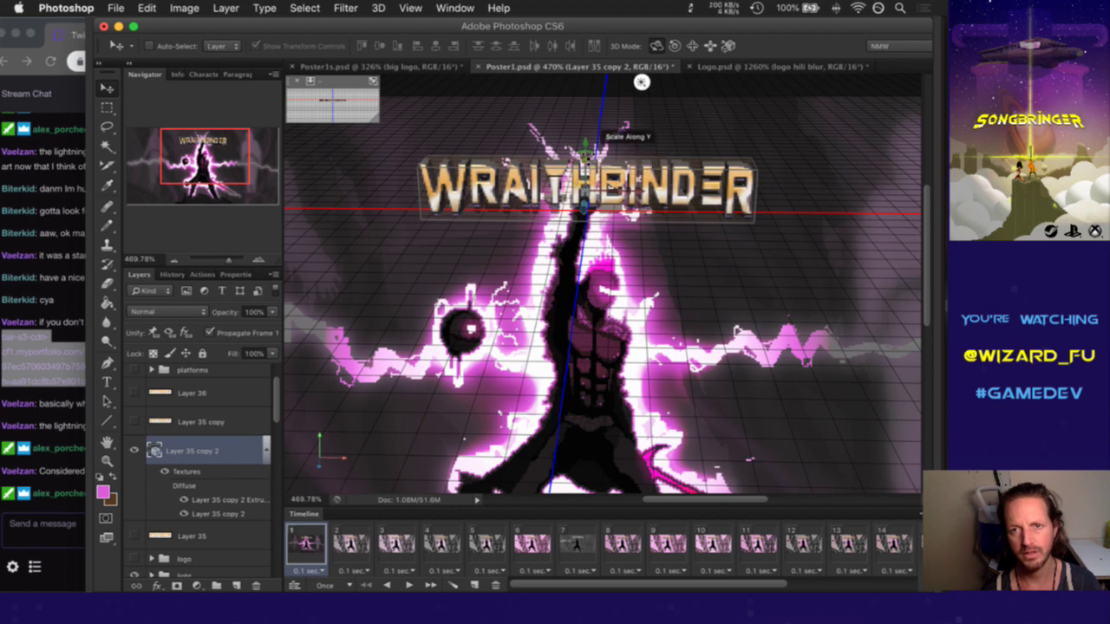
Try rotating the extruded logo sideways in the 3D view and undo the rotation
mouse_move(587, 142)
left_mouse_down()
mouse_move(585, 113)
mouse_move(590, 189)
mouse_move(587, 155)
left_mouse_up()
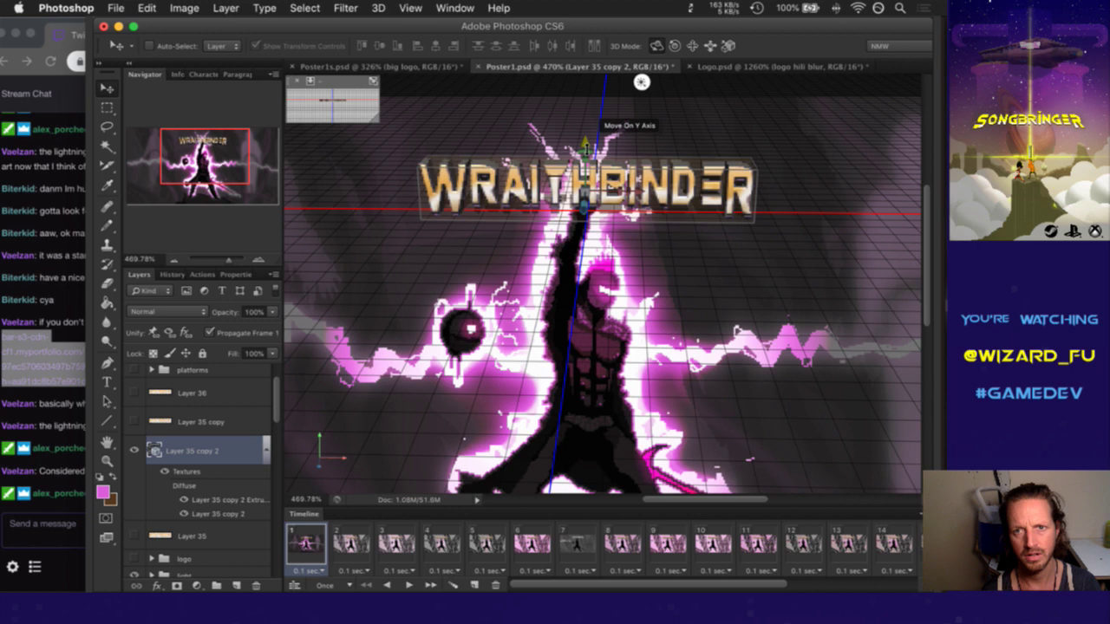
left_click_drag(588, 150, 621, 135)
left_click_drag(598, 214, 598, 214)
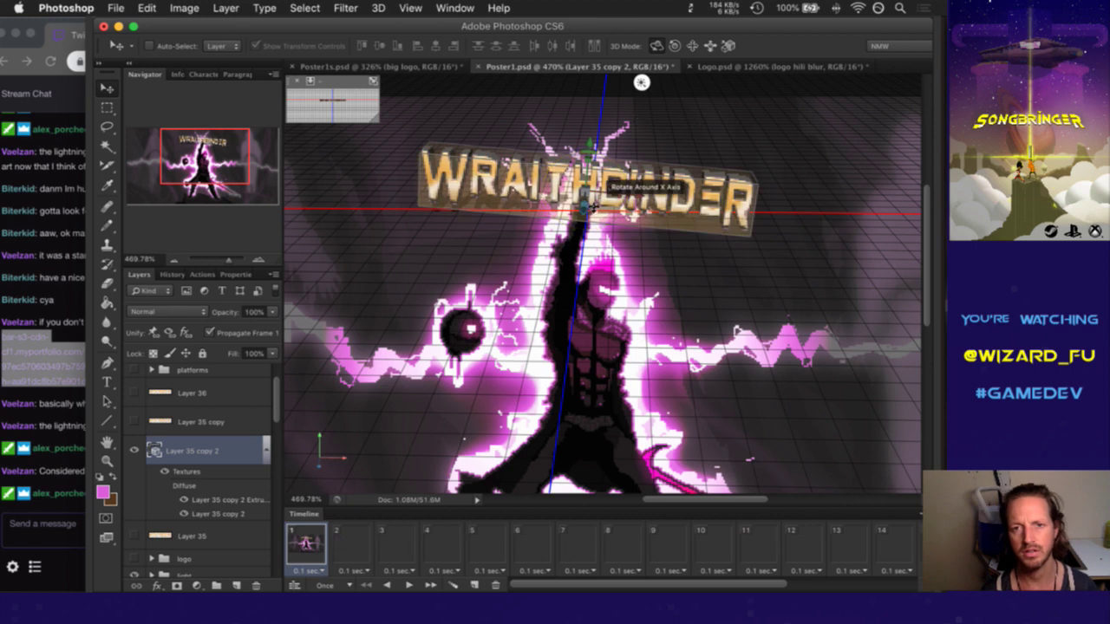
key("super+z")
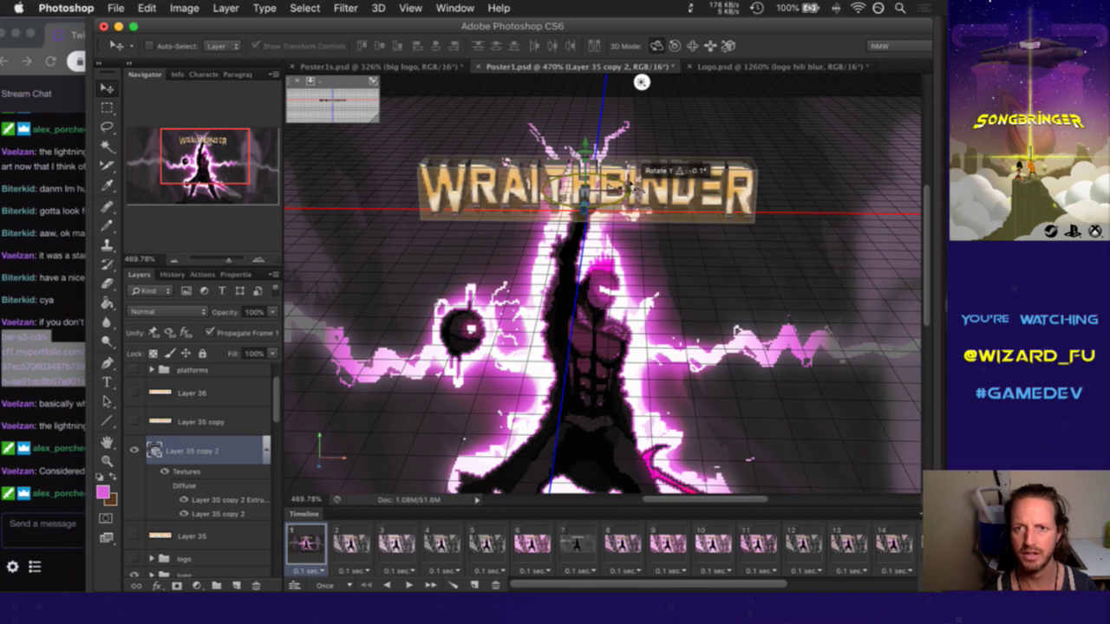
Tilt the extruded logo mesh slightly in the 3D view and select Layer 35 copy to see it without the 3D overlay
mouse_move(634, 177)
left_mouse_down()
mouse_move(642, 100)
mouse_move(643, 254)
left_mouse_up()
left_click_drag(636, 292, 641, 436)
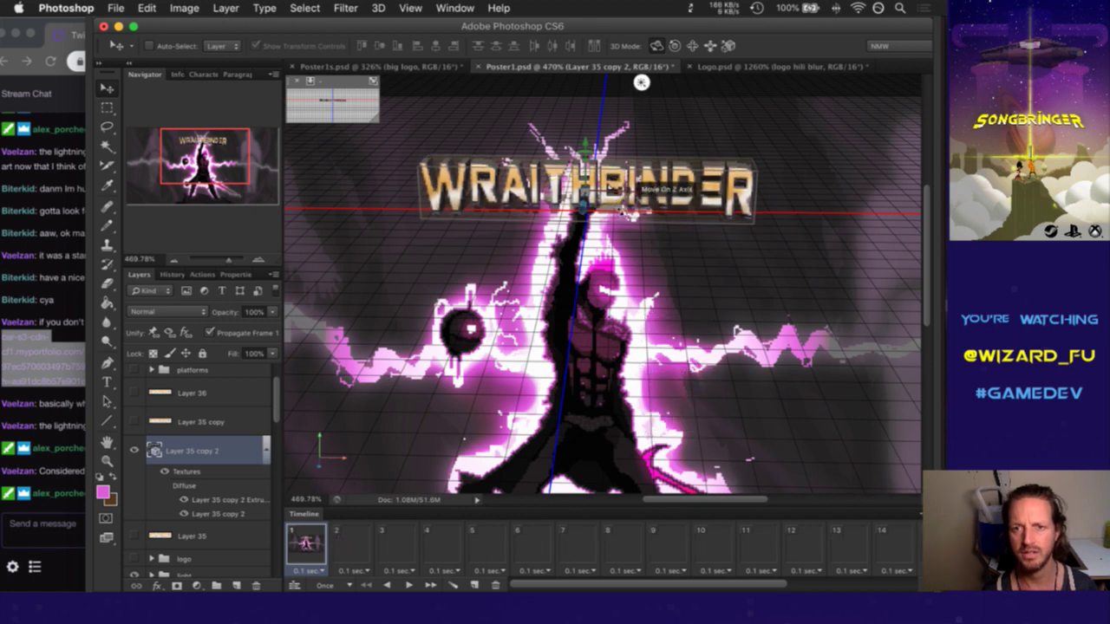
left_click_drag(591, 211, 582, 209)
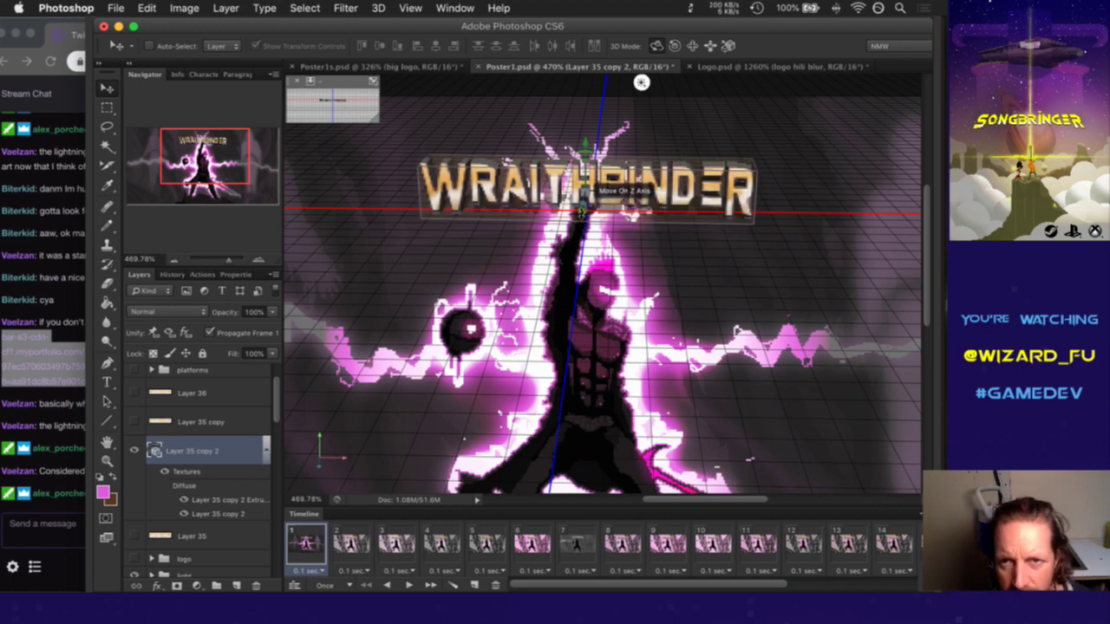
left_click_drag(585, 179, 588, 137)
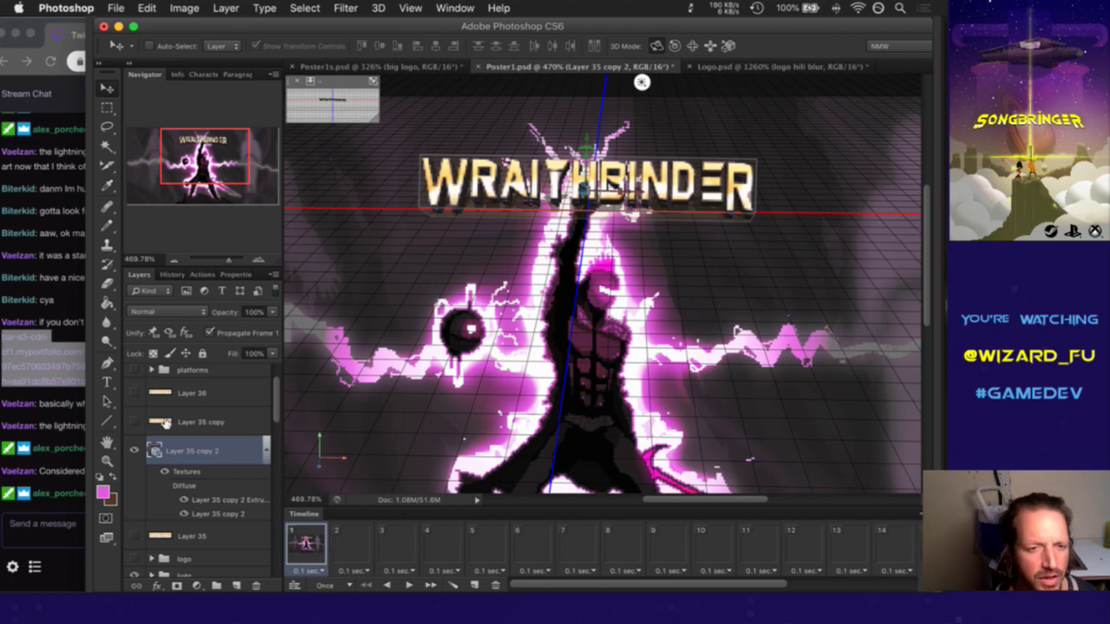
left_click(191, 420)
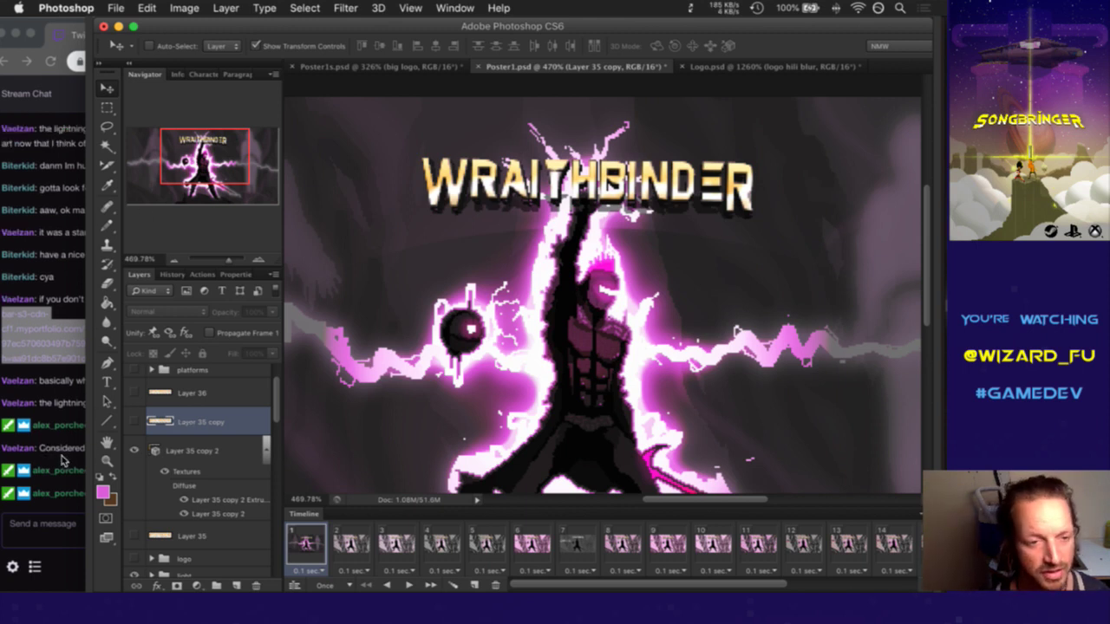
Switch to the Twitch stream chat in Chrome and send the messages "see ya !" and "+++++"
left_click(62, 460)
left_click(102, 378)
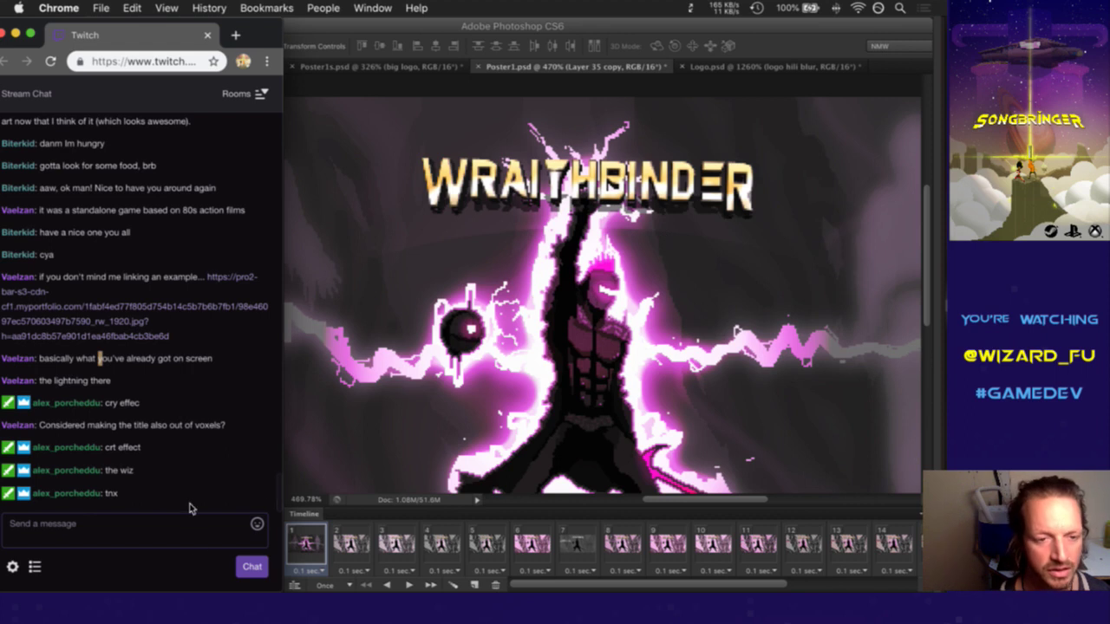
left_click(199, 530)
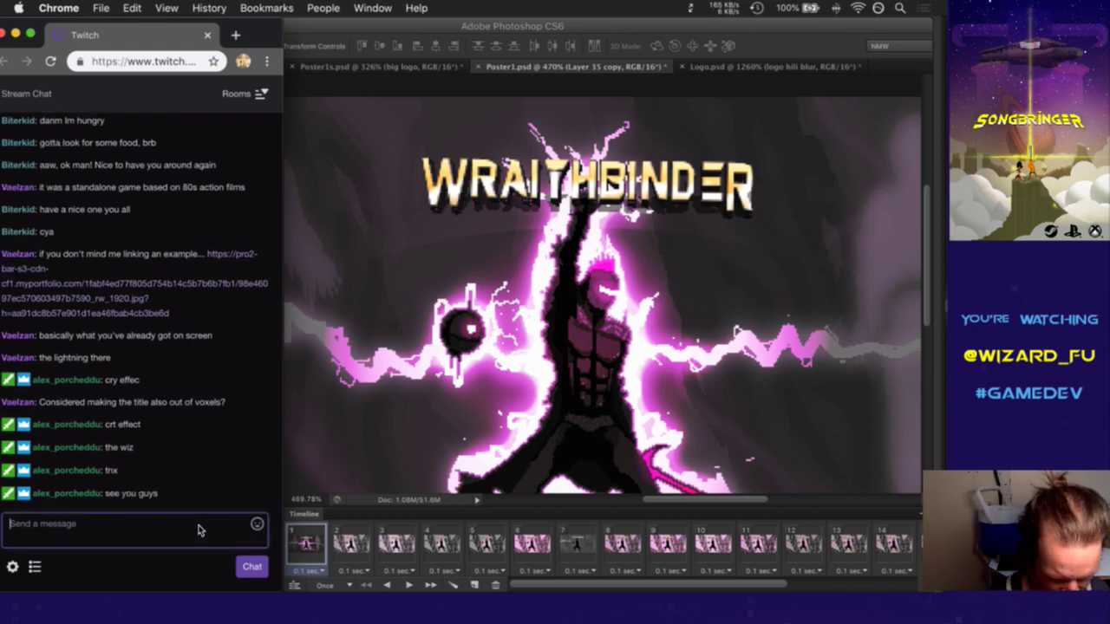
type("see ya !")
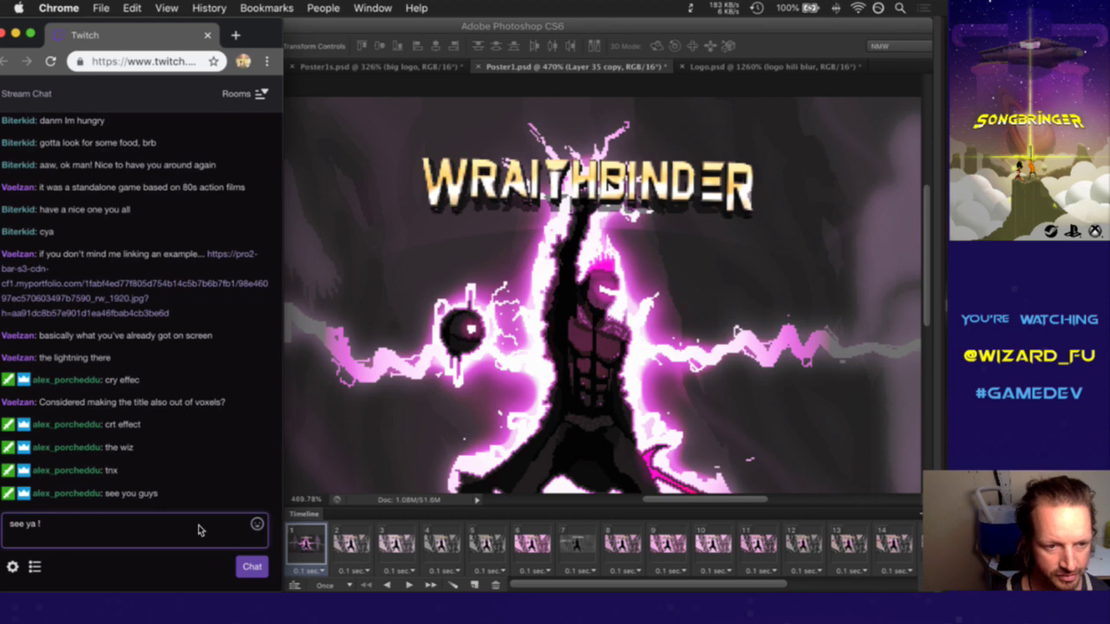
key("Return")
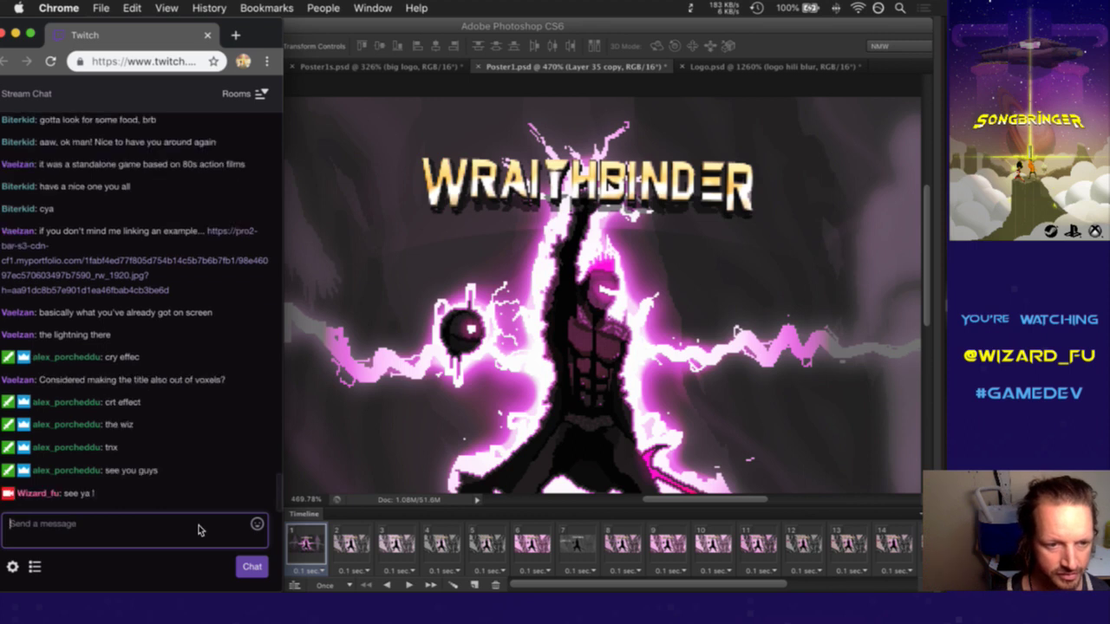
type("+++++")
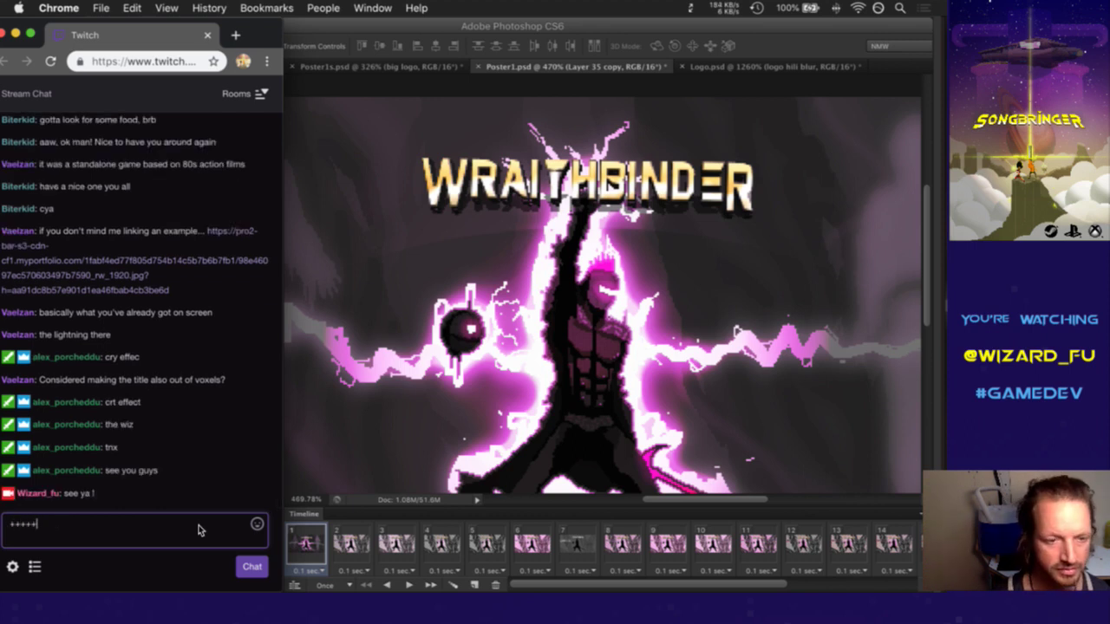
key("Return")
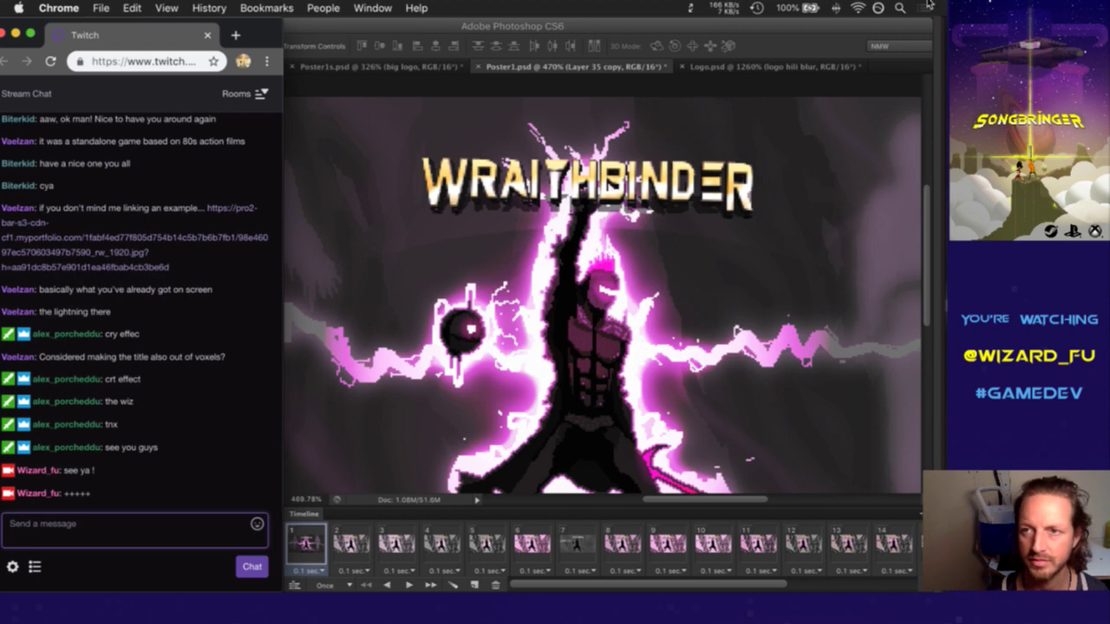
Switch to the Gameshow streaming app
mouse_move(945, 1)
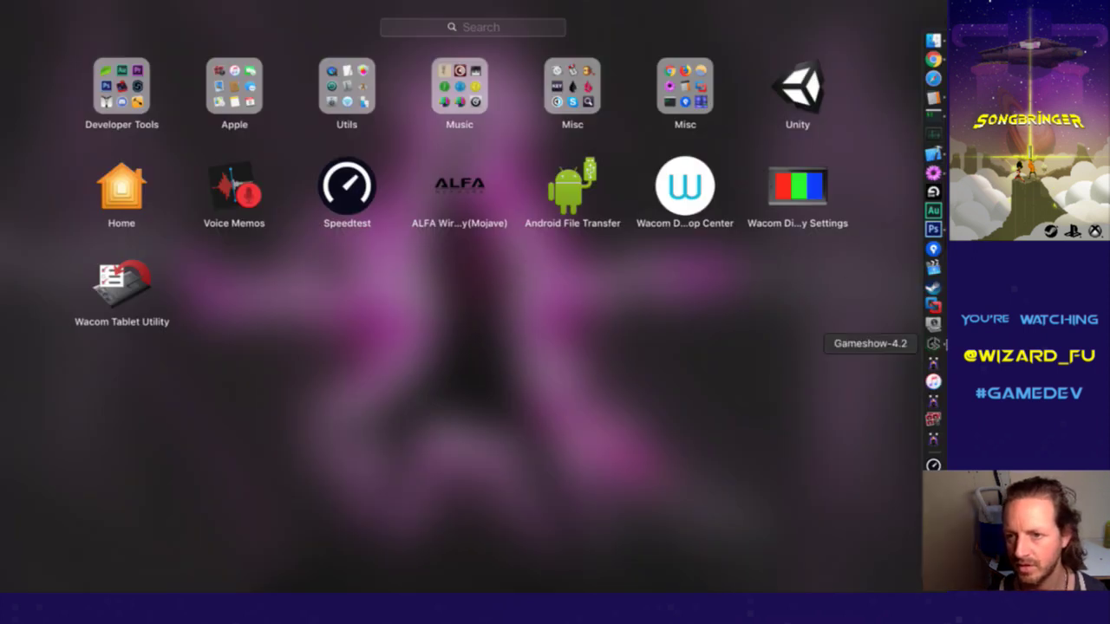
left_click(933, 345)
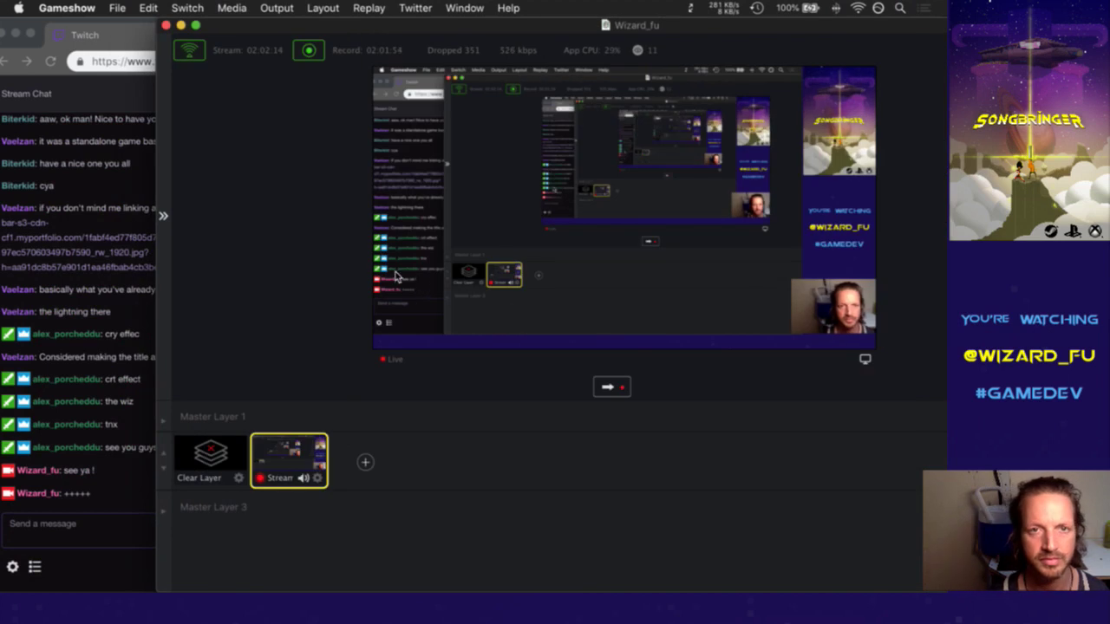